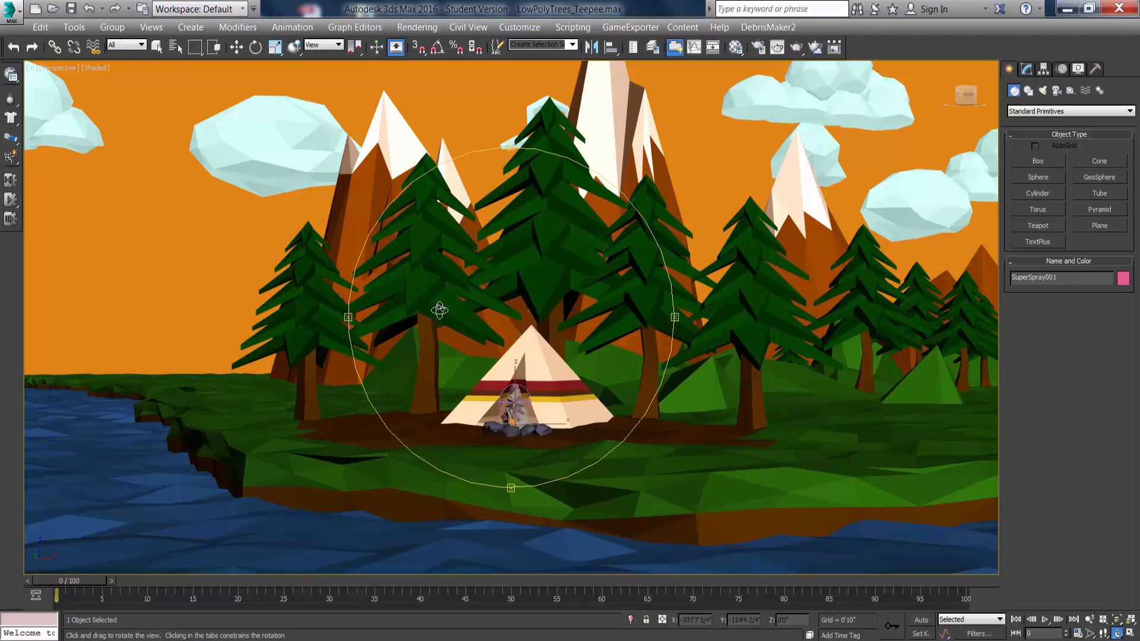
Examine the low-poly landscape from the teepee campsite and river to the row of trees and the mountains.
drag(439, 310, 550, 351)
scroll(520, 354, down, 5)
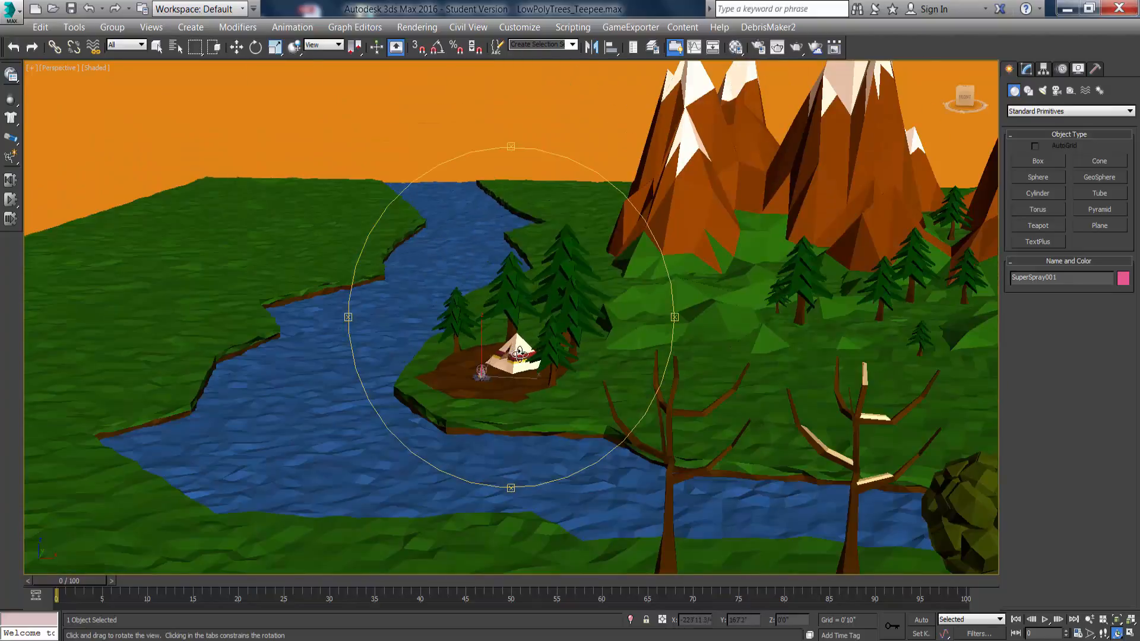
scroll(520, 354, down, 5)
middle_drag(519, 354, 285, 316)
drag(475, 347, 540, 348)
middle_drag(541, 349, 522, 382)
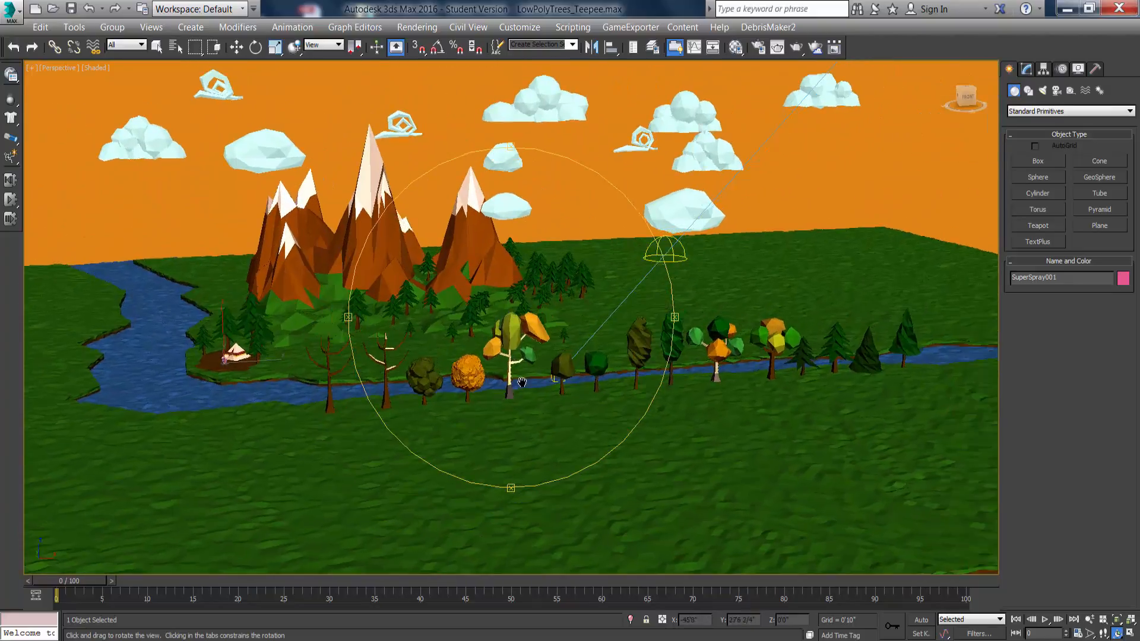
scroll(521, 381, up, 5)
drag(519, 380, 537, 372)
middle_drag(541, 326, 556, 372)
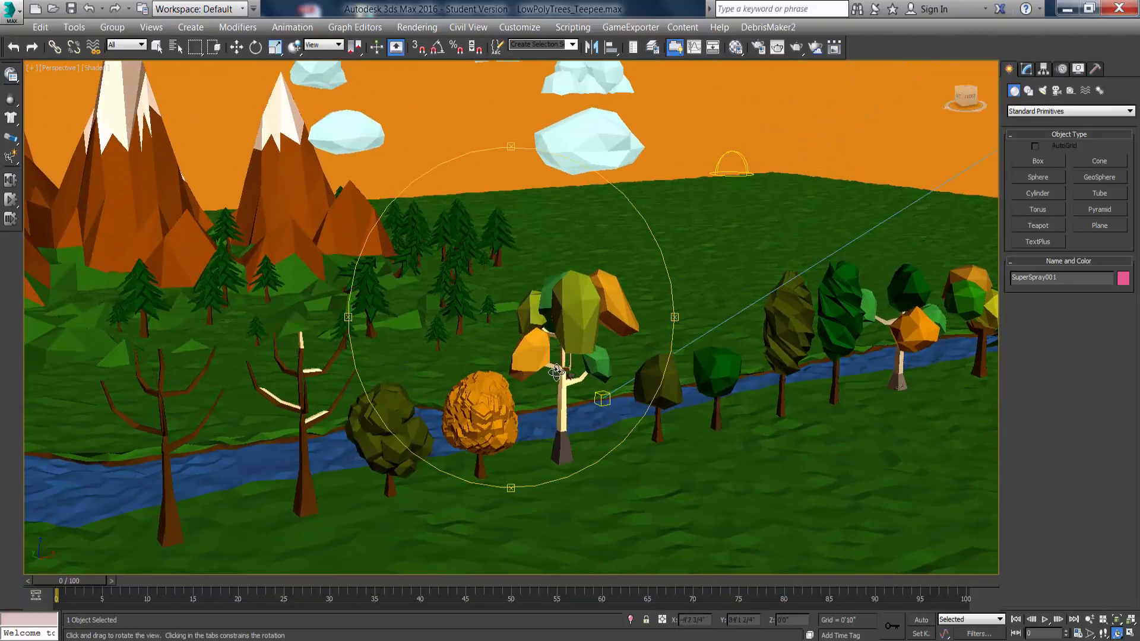
Inspect the multi-coloured birch-style tree and its neighbouring round trees up close.
scroll(556, 372, up, 3)
middle_drag(453, 380, 524, 341)
scroll(524, 340, up, 4)
drag(524, 341, 465, 346)
scroll(488, 347, down, 5)
middle_drag(465, 347, 576, 313)
scroll(493, 337, up, 3)
scroll(494, 337, down, 3)
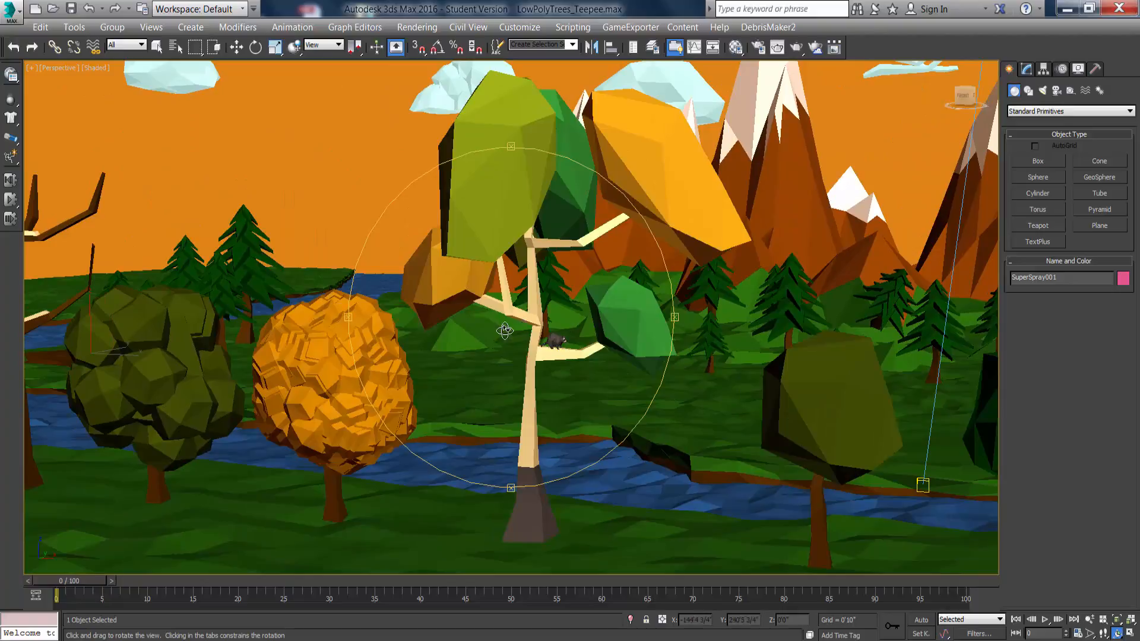
drag(474, 339, 531, 314)
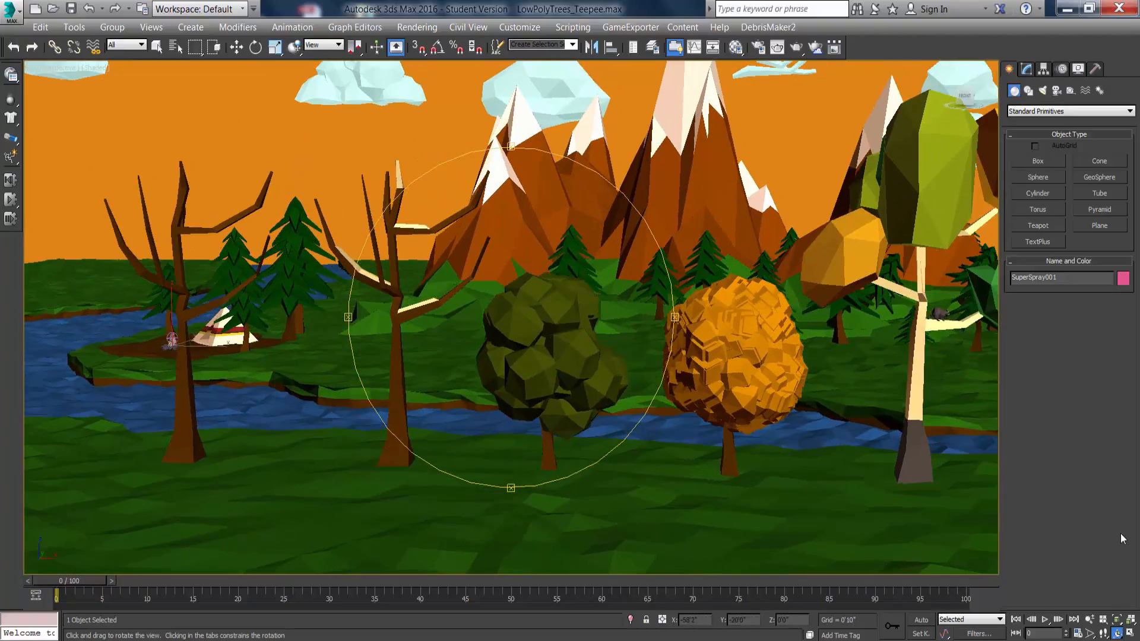
Review the whole row of tree variants, from the bare trees to the pines, along with the clouds.
click(1090, 619)
mouse_move(673, 404)
mouse_down()
mouse_move(682, 392)
mouse_move(667, 389)
mouse_up()
middle_drag(667, 388, 631, 383)
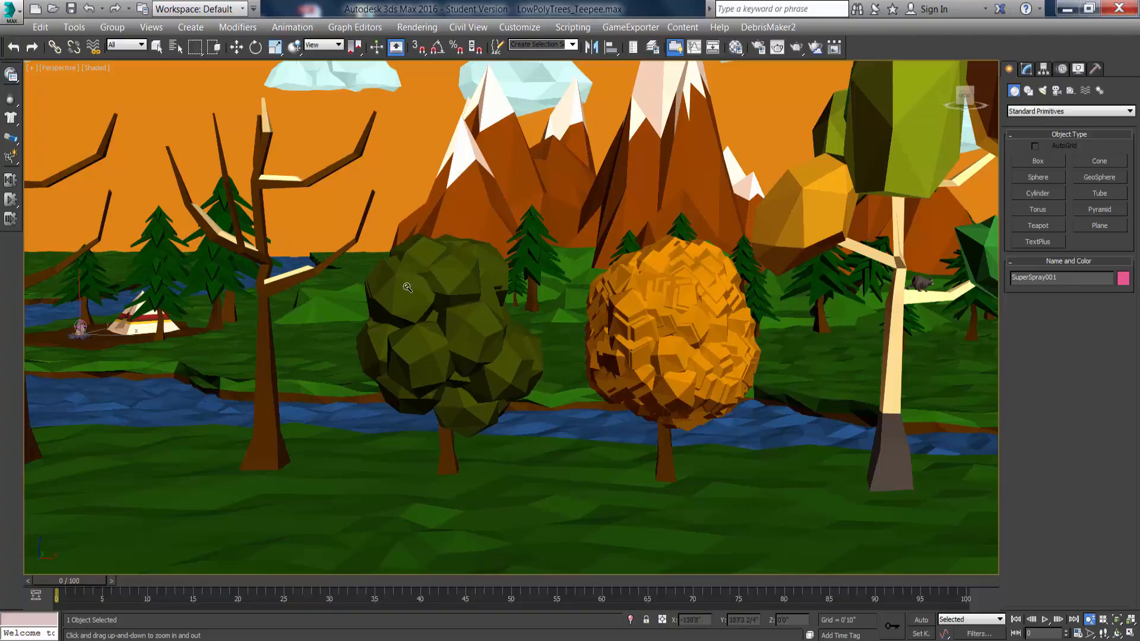
drag(446, 257, 499, 361)
middle_drag(514, 369, 458, 394)
middle_drag(660, 406, 583, 400)
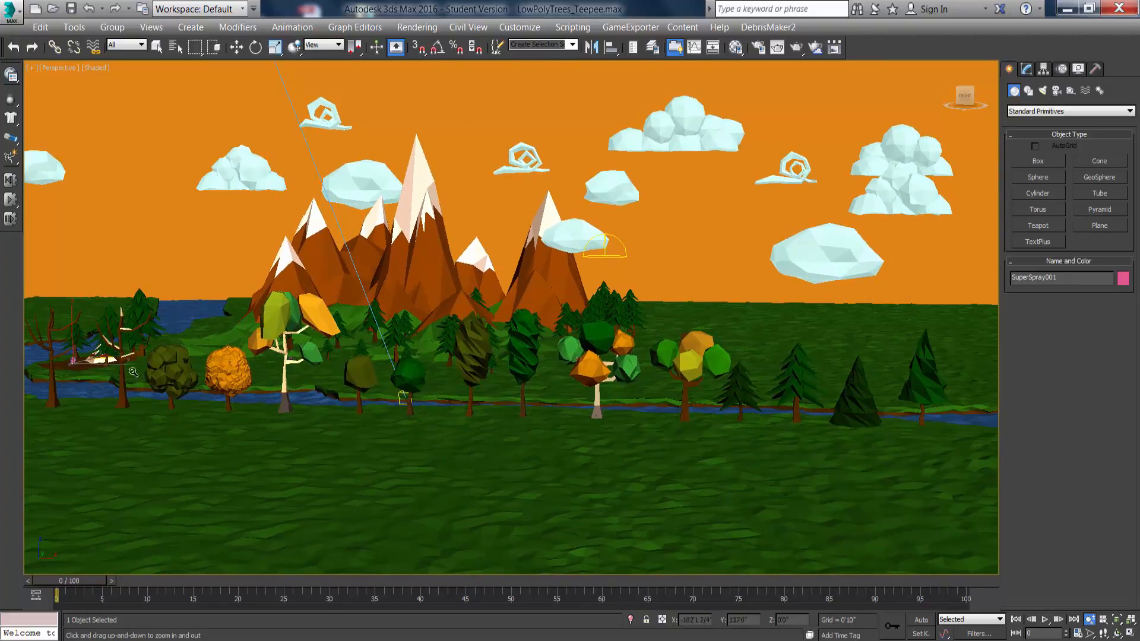
drag(520, 365, 505, 227)
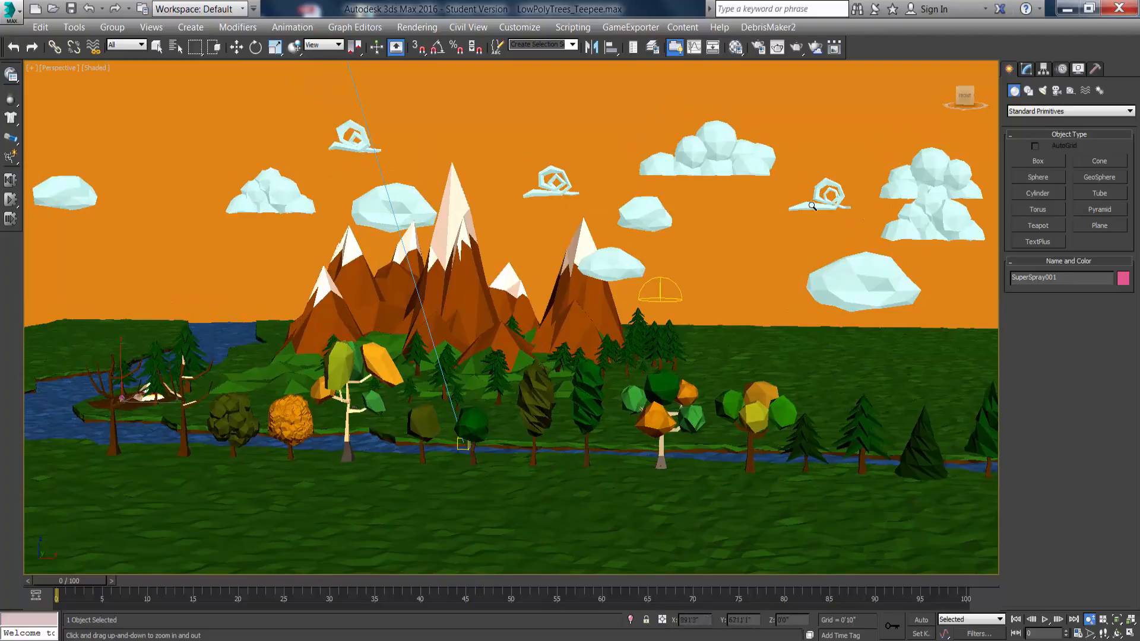
middle_drag(461, 224, 501, 234)
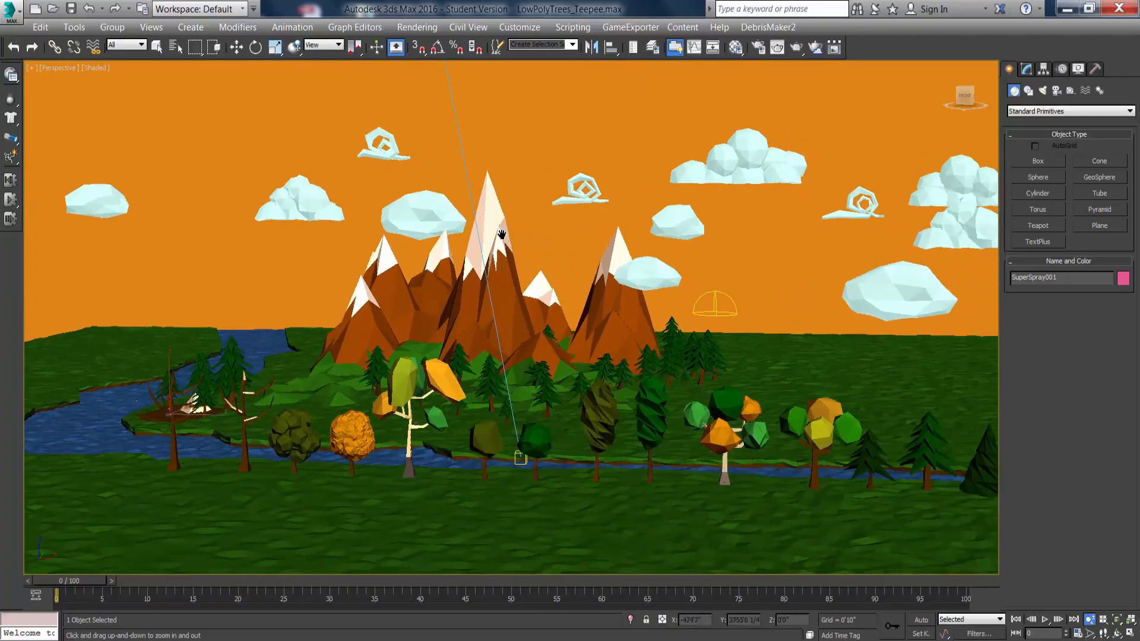
Examine the full landscape from raised and low angles, including the river, mountains, forest and tree row.
click(1119, 634)
drag(517, 225, 529, 278)
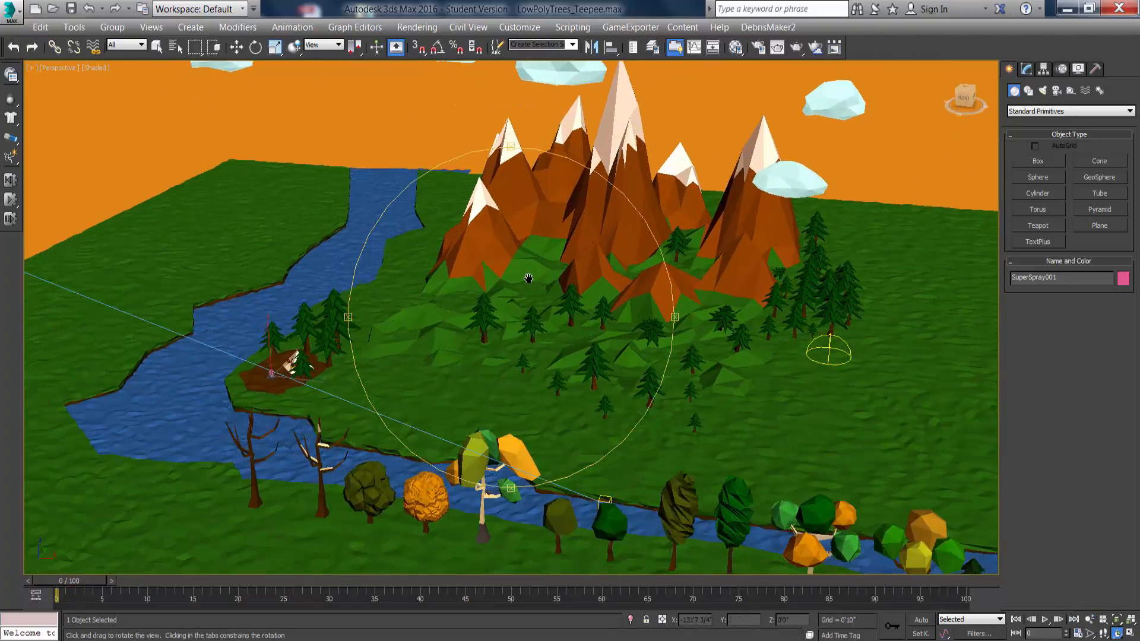
middle_drag(528, 279, 545, 268)
drag(567, 340, 520, 306)
drag(454, 279, 527, 309)
middle_drag(526, 309, 570, 257)
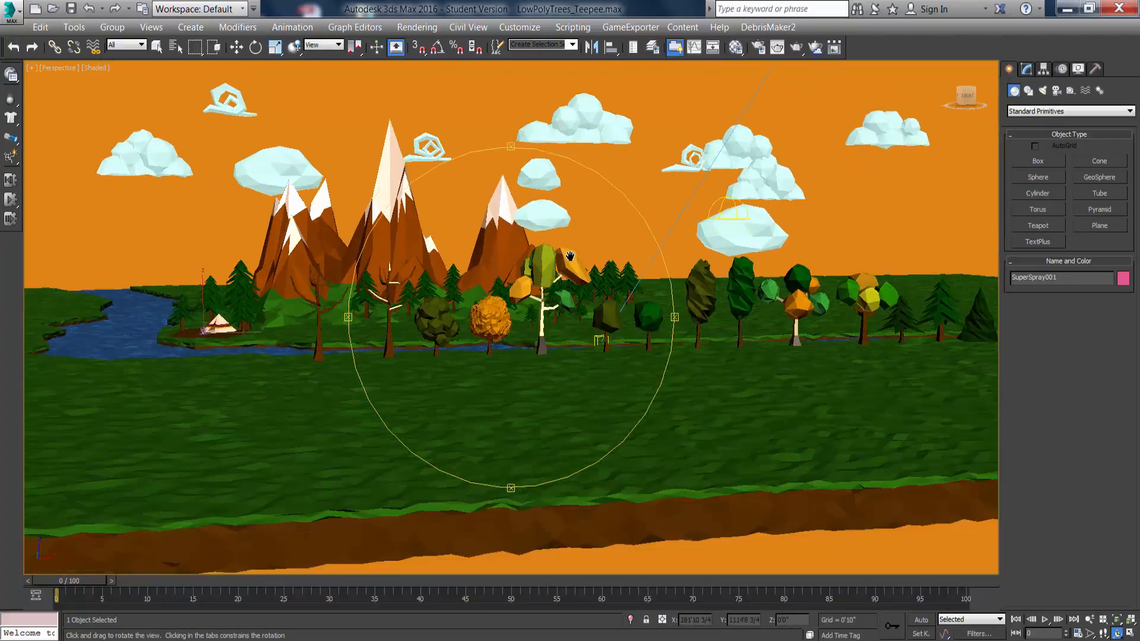
drag(570, 256, 502, 315)
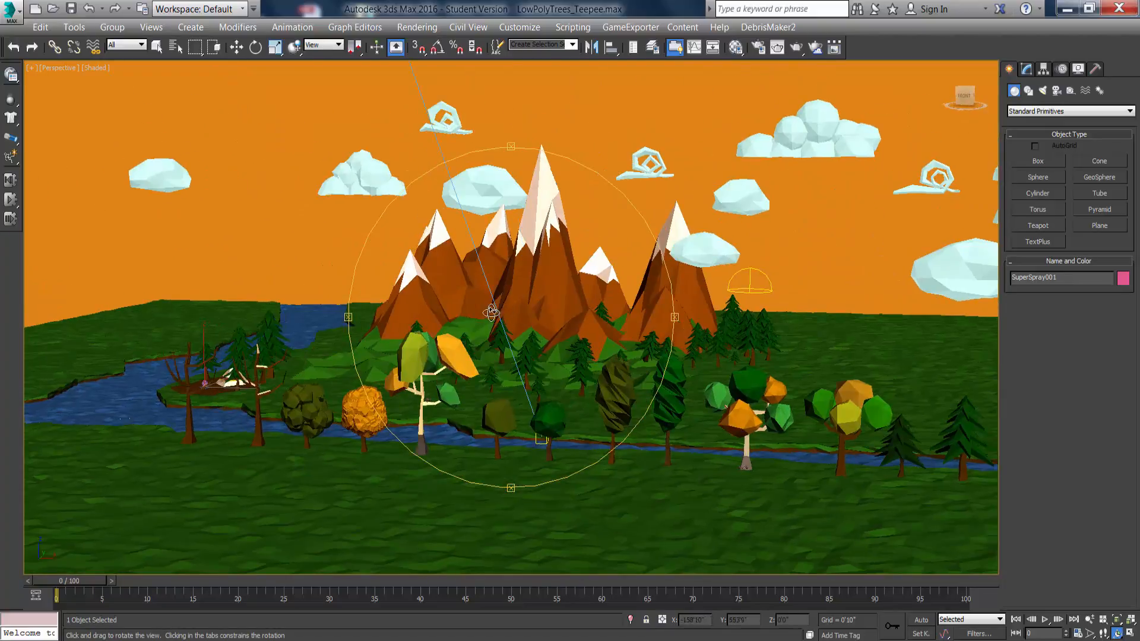
Hide the 0 (default) and Clouds layers using the Layer Explorer.
click(651, 47)
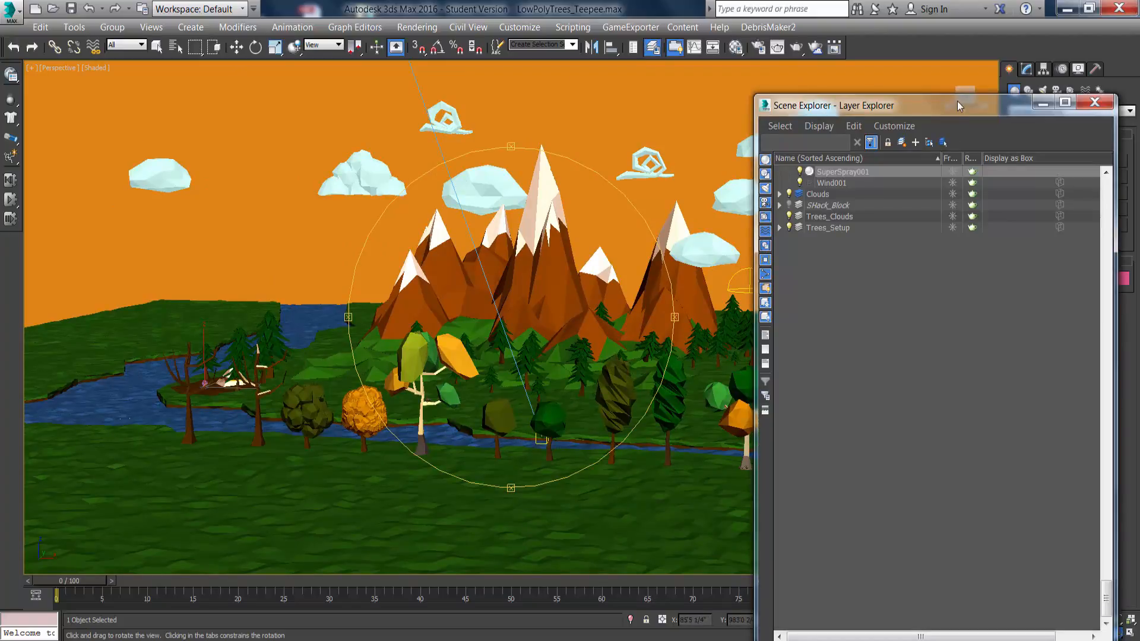
drag(958, 106, 783, 74)
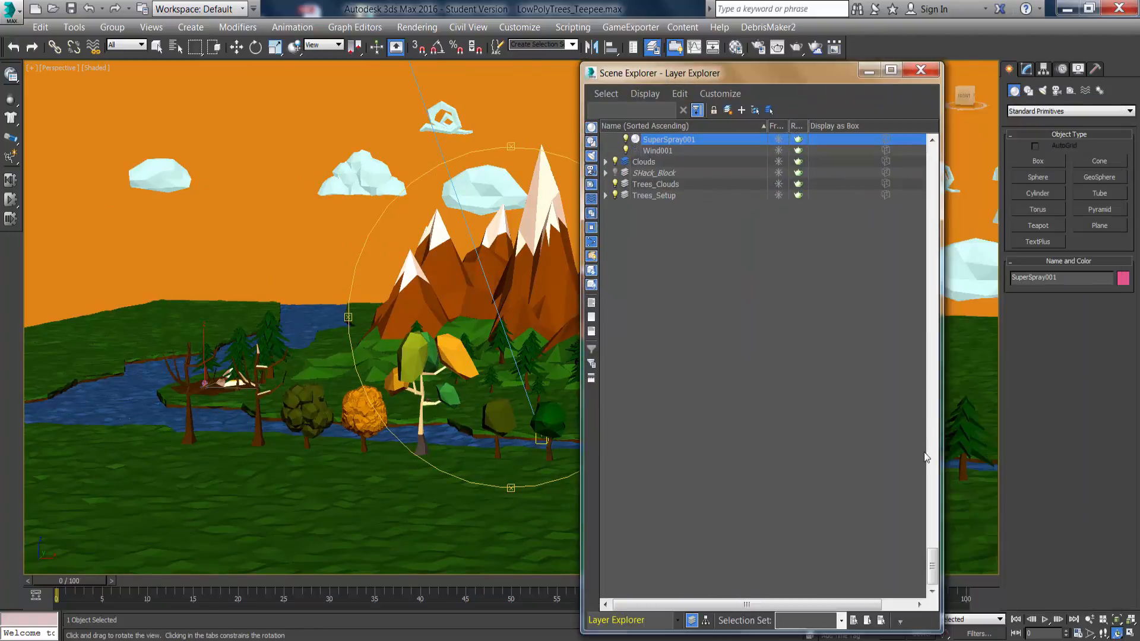
scroll(932, 564, up, 12)
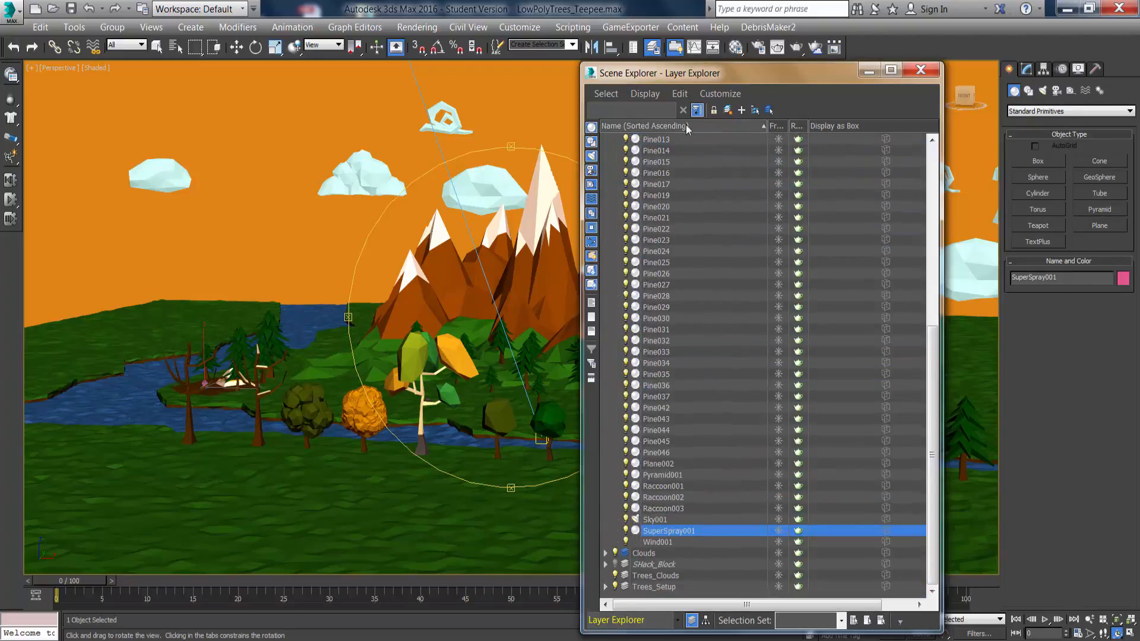
scroll(669, 172, up, 2)
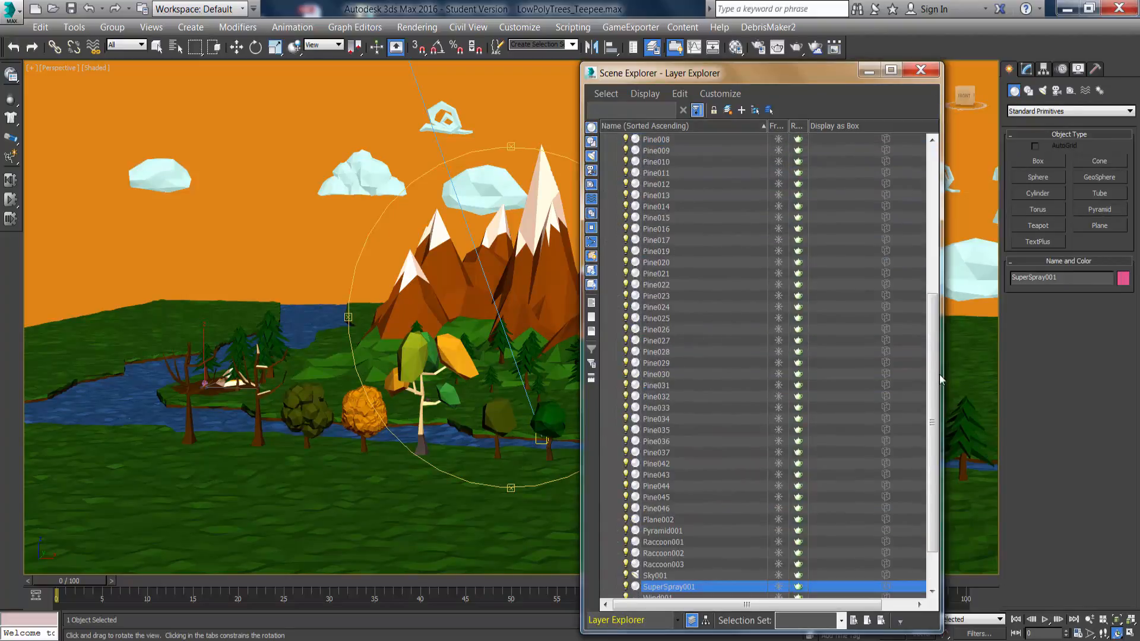
click(931, 258)
click(607, 140)
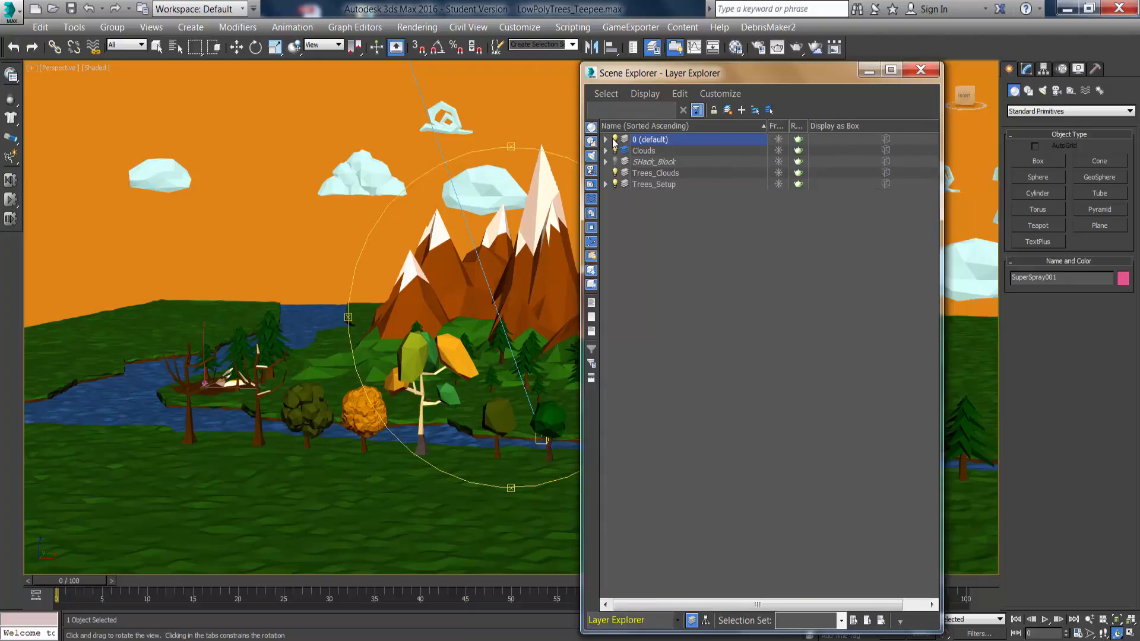
click(614, 139)
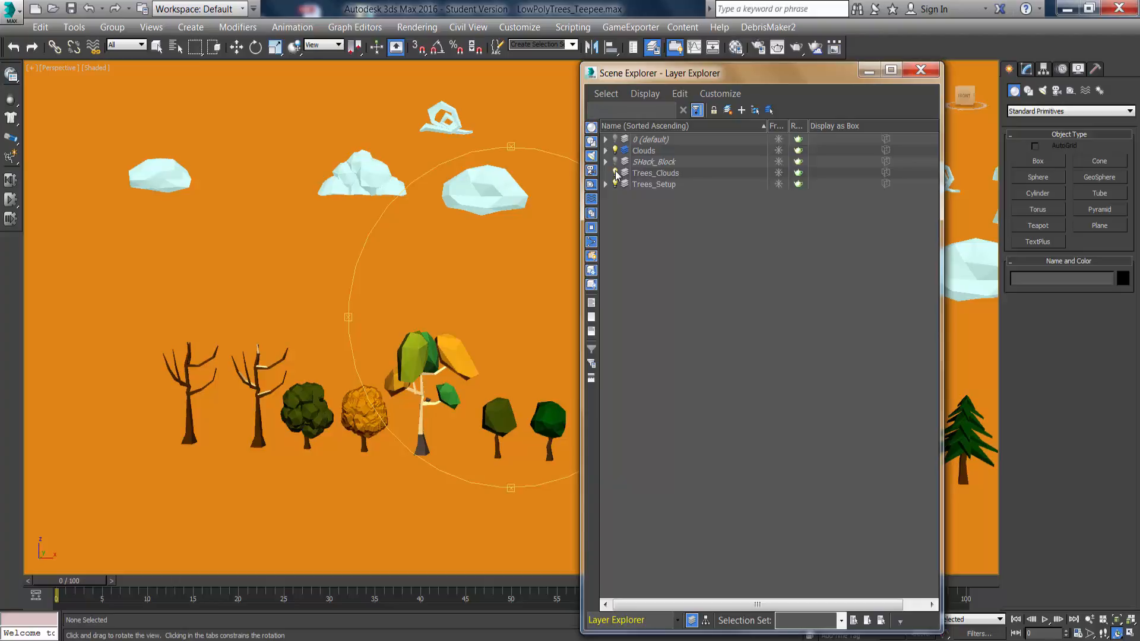
click(615, 150)
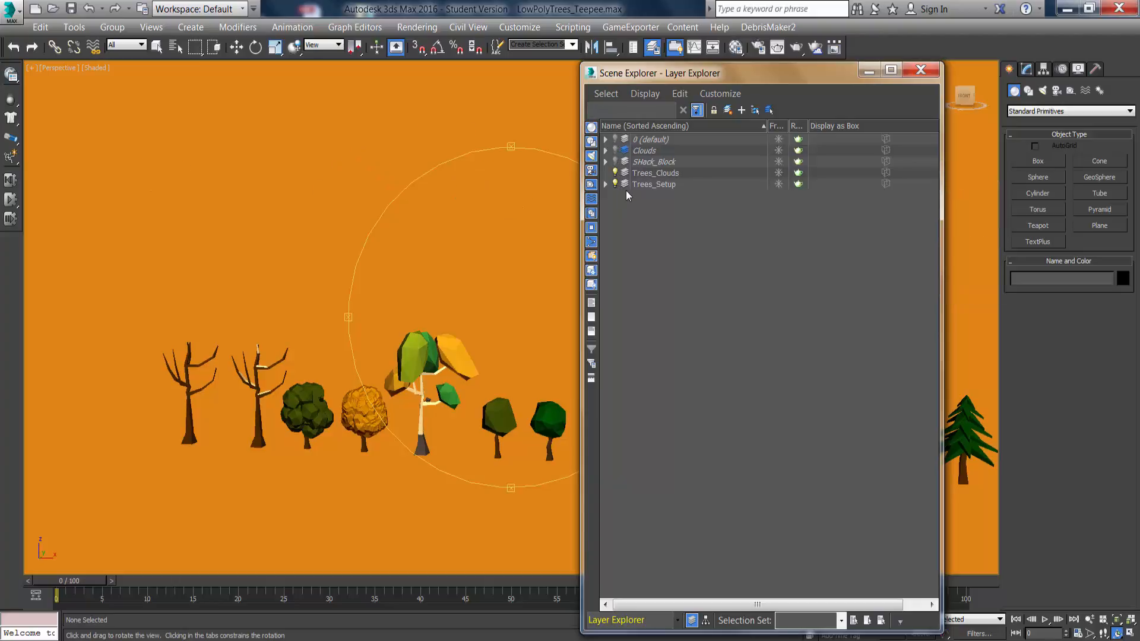
click(928, 72)
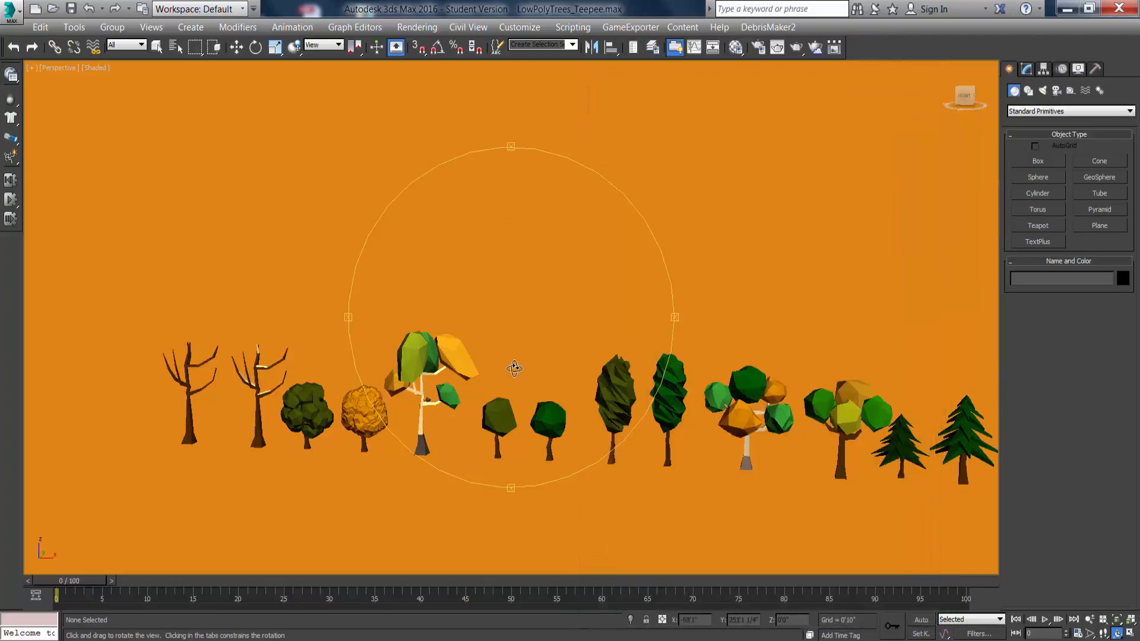
Switch the Perspective viewport background from the environment background to the customized user interface solid color.
middle_drag(495, 427, 456, 316)
drag(469, 343, 482, 357)
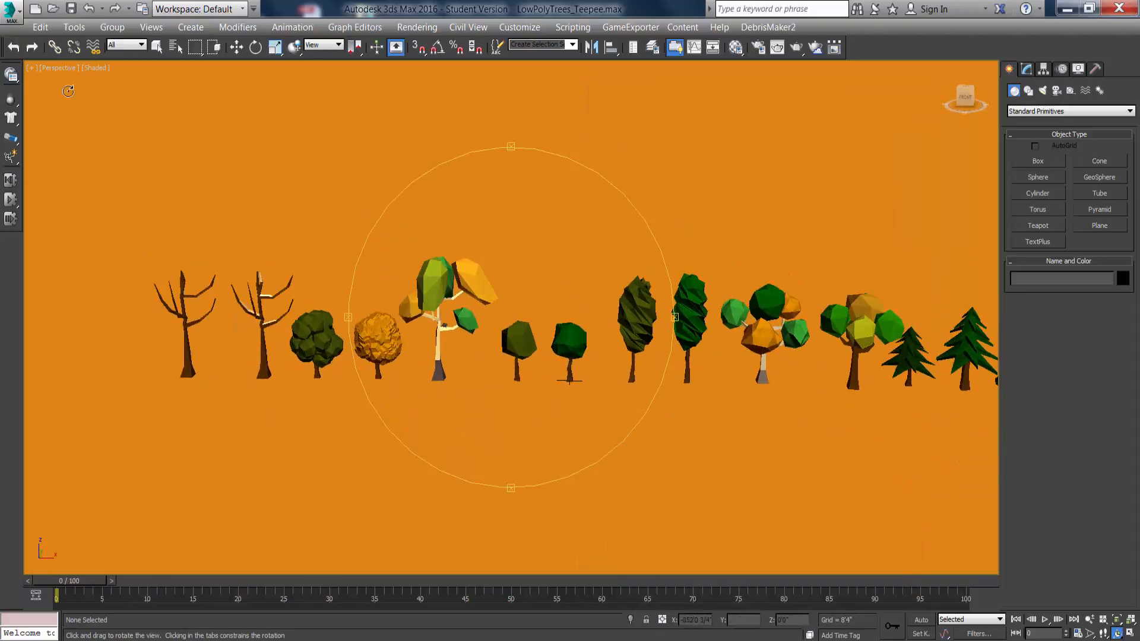
click(32, 68)
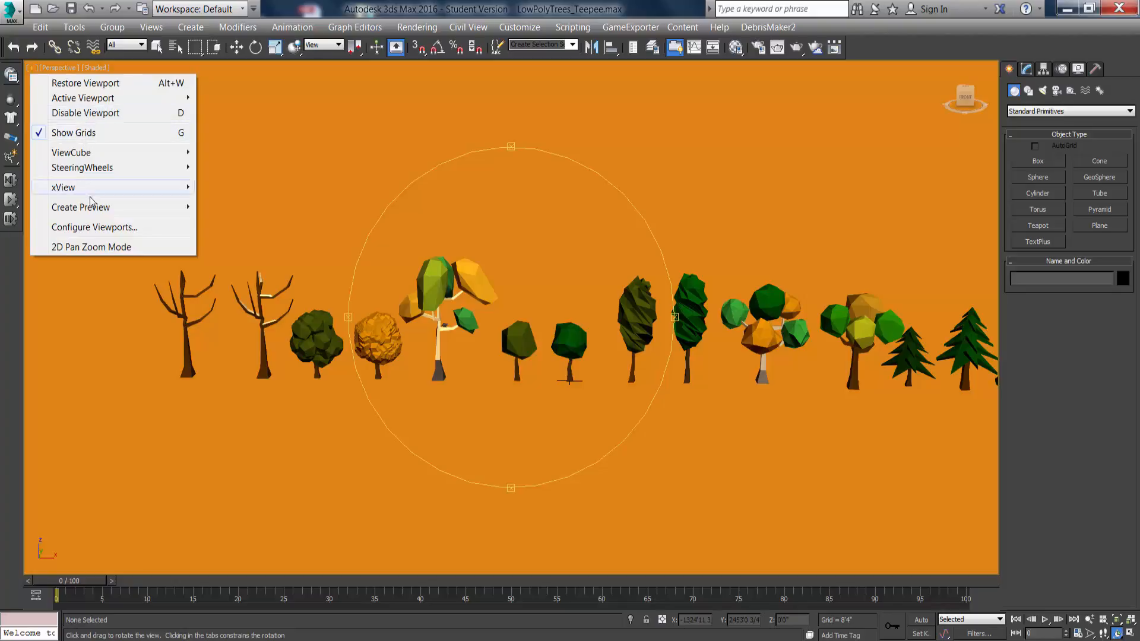
mouse_move(94, 209)
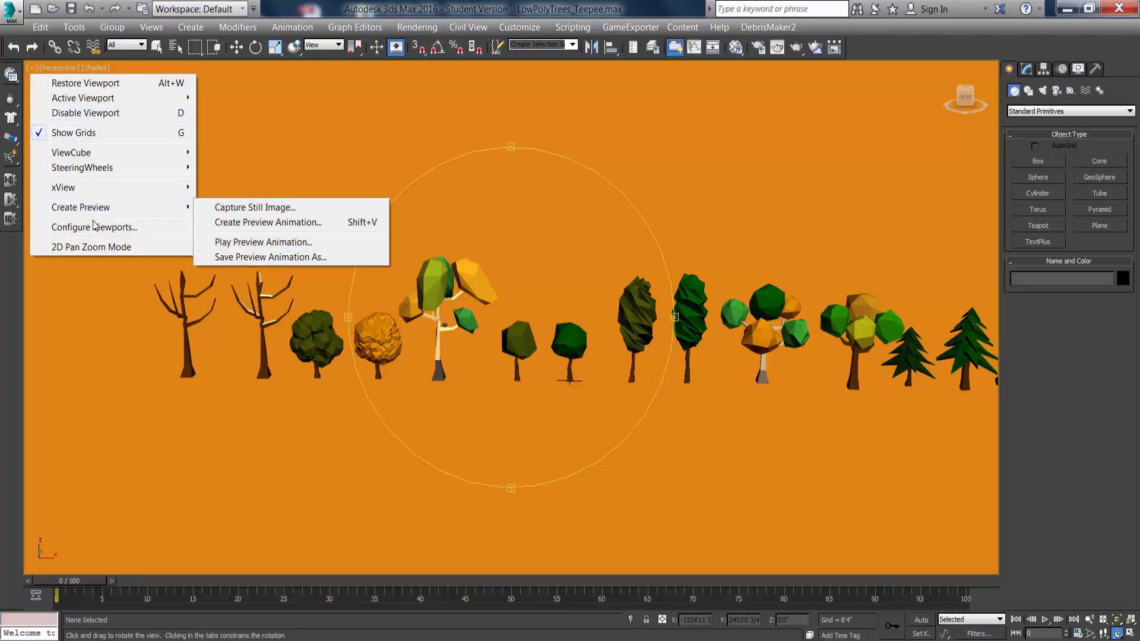
click(96, 228)
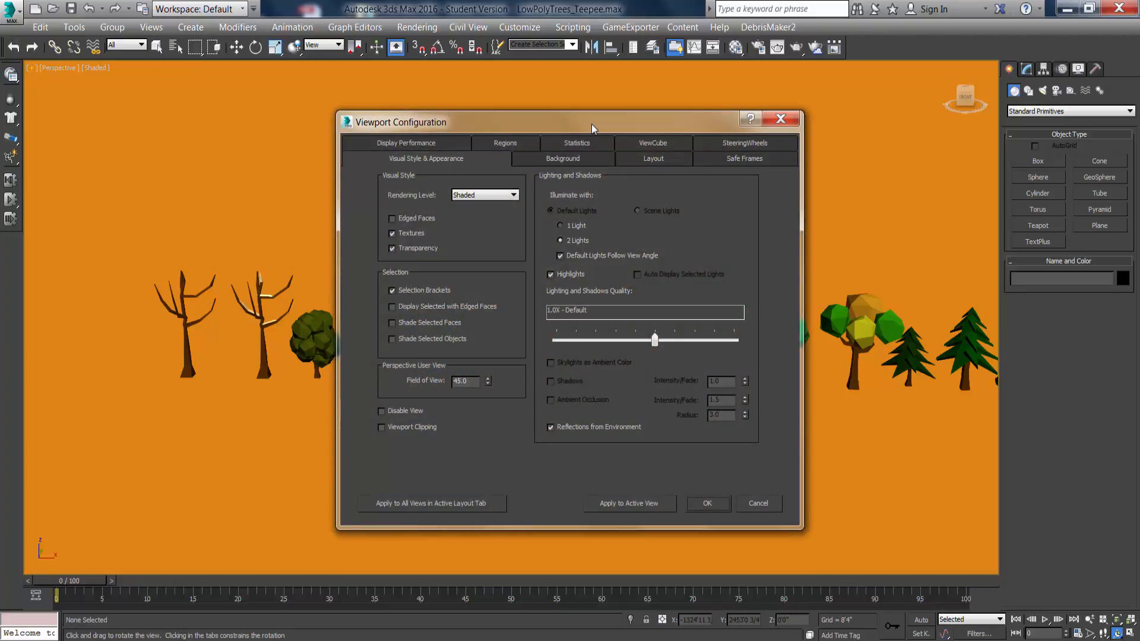
click(494, 137)
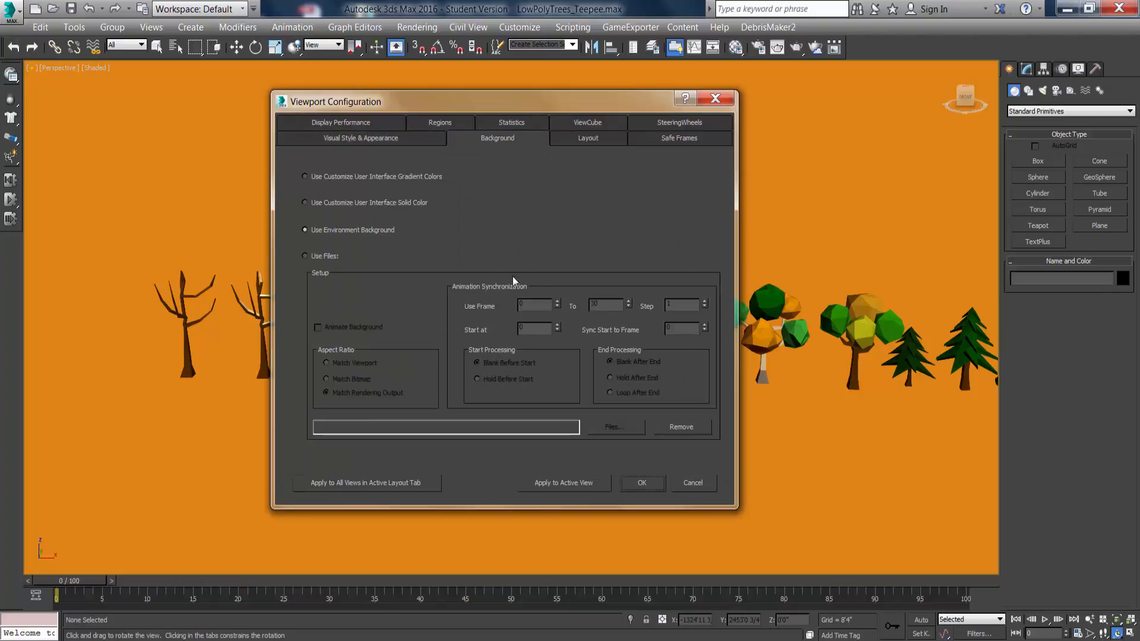
drag(387, 101, 457, 99)
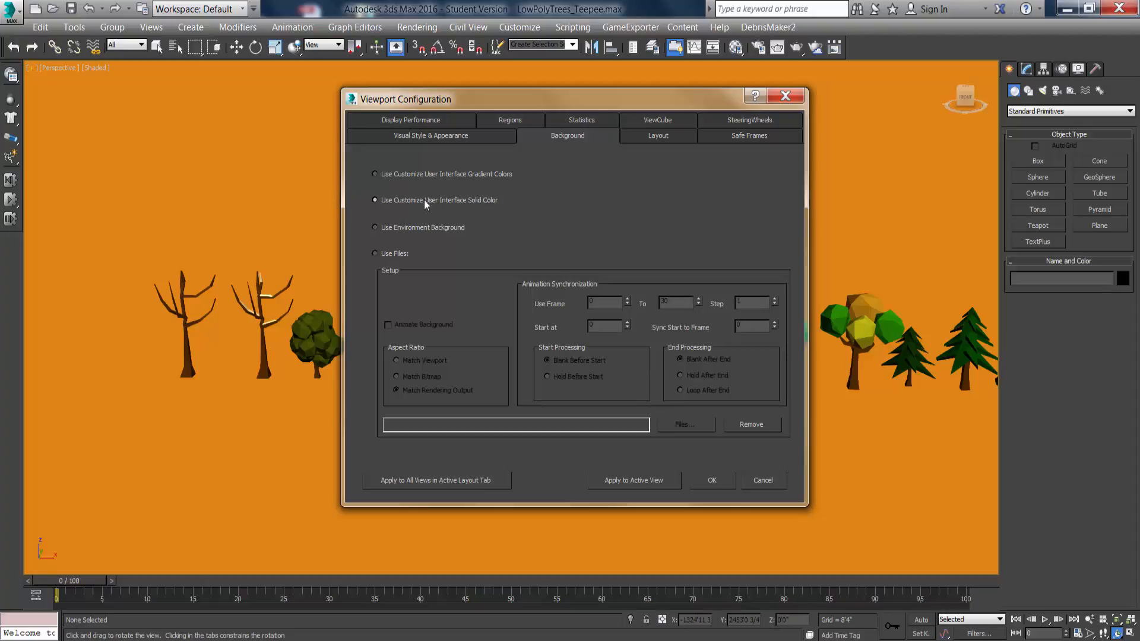
click(633, 480)
click(712, 480)
Select the green foliage of the round tree standing on the grid and test-render the Perspective view.
drag(614, 351, 534, 363)
click(237, 46)
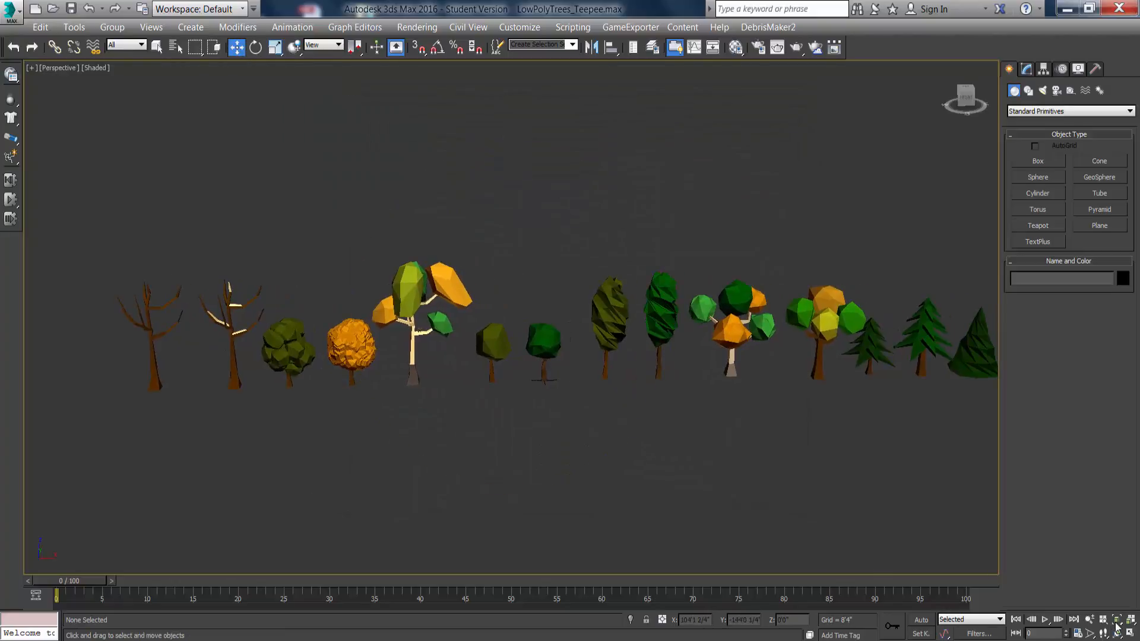
click(1089, 619)
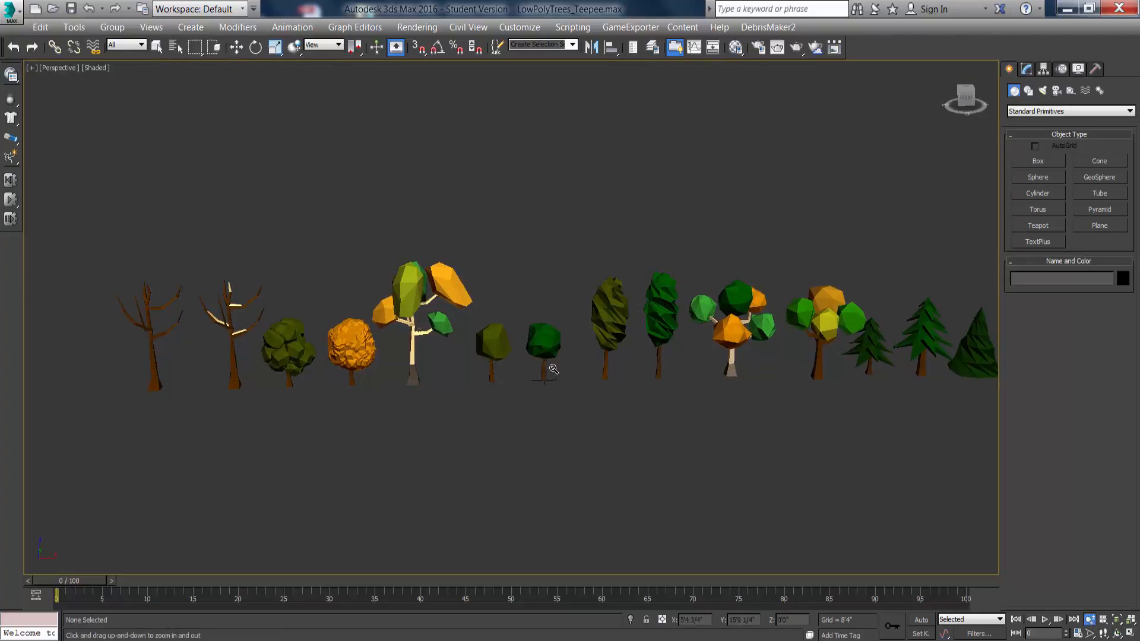
drag(554, 380, 550, 328)
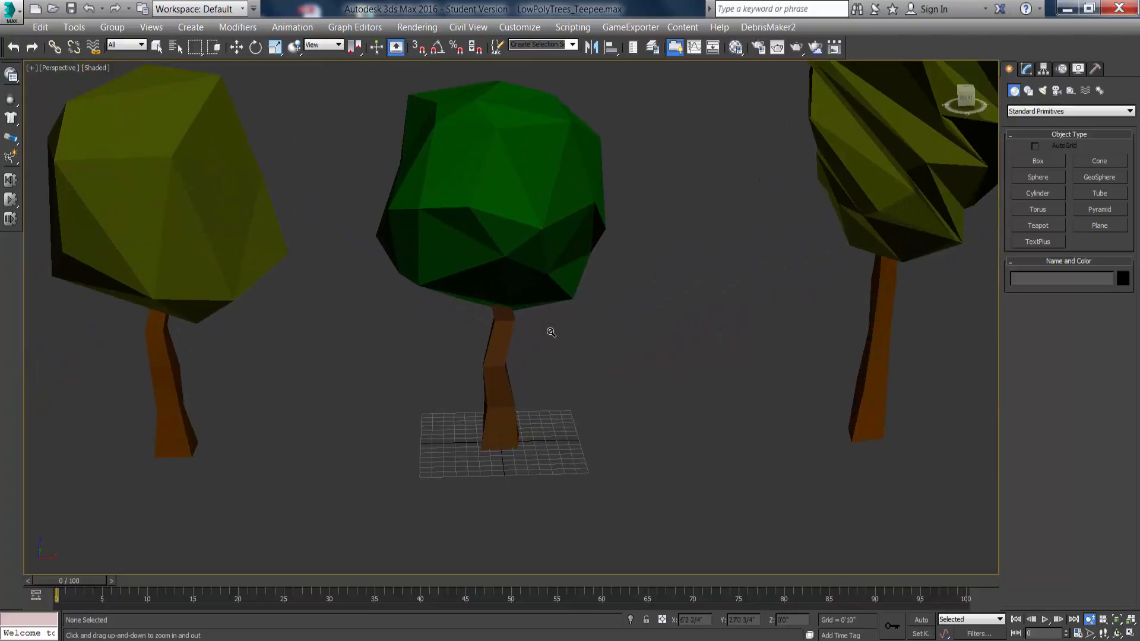
right_click(363, 181)
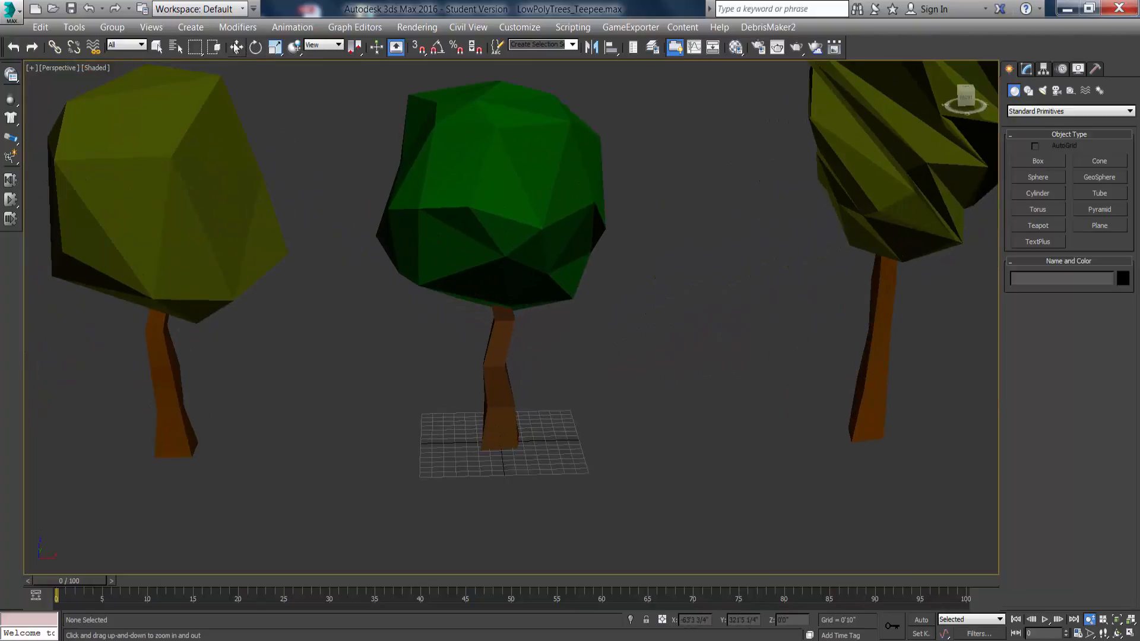
click(1118, 634)
drag(449, 298, 428, 288)
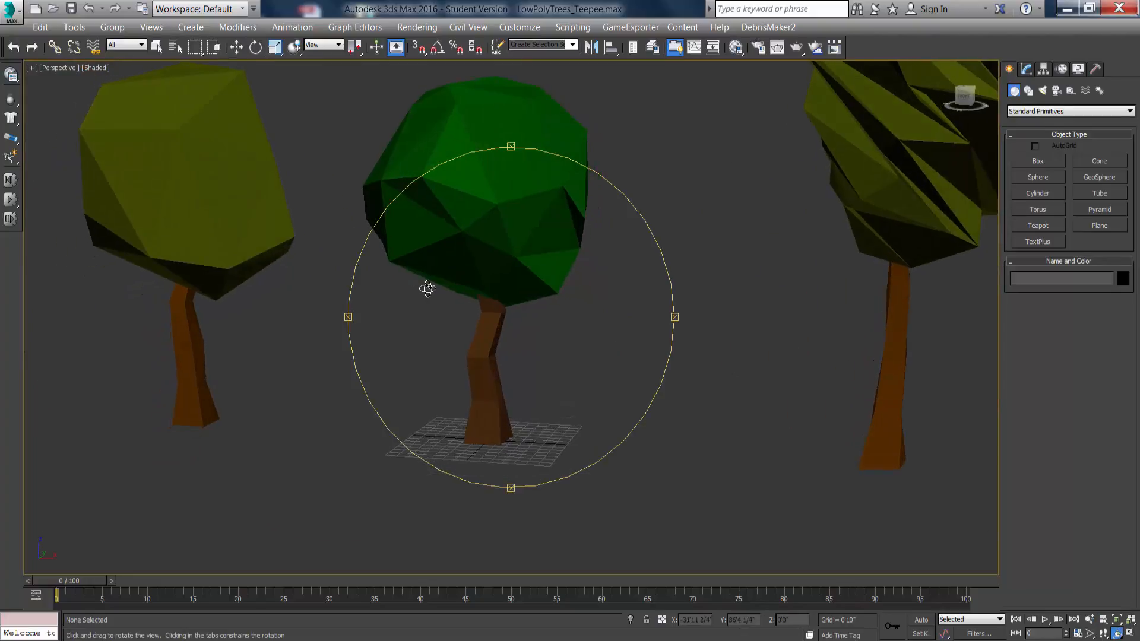
click(236, 47)
alt+middle_drag(491, 165, 484, 204)
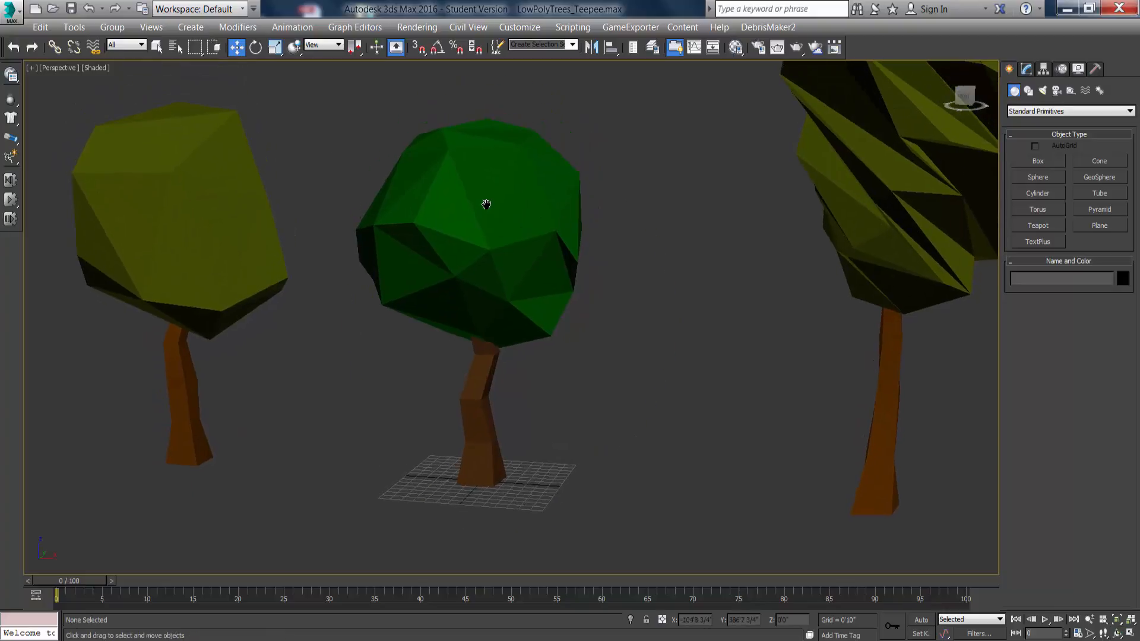
click(469, 186)
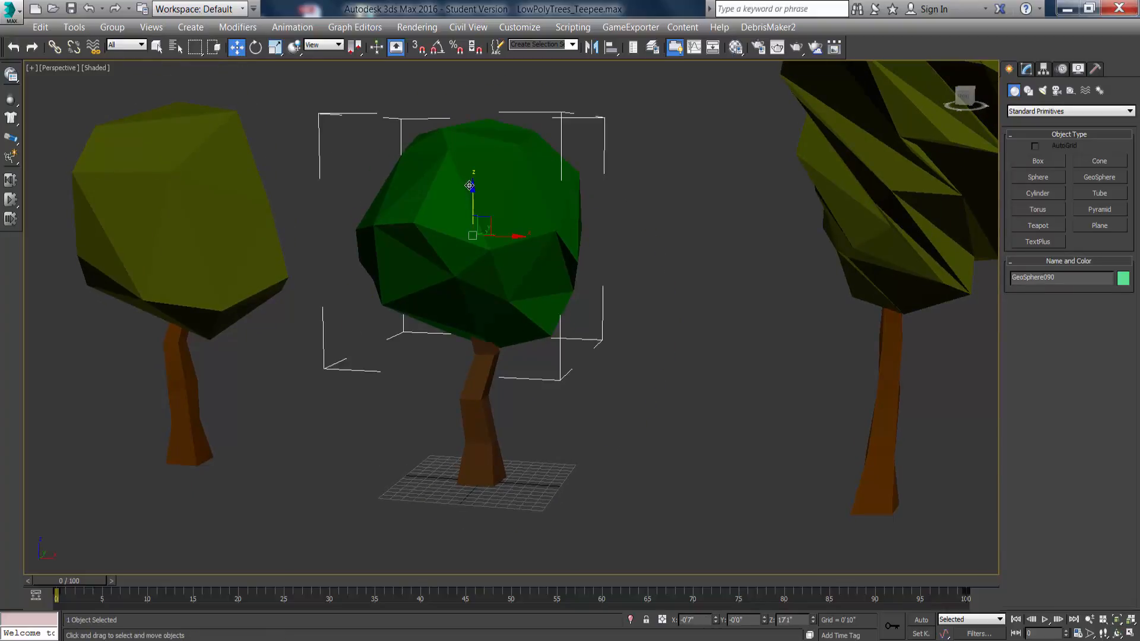
key(shift+q)
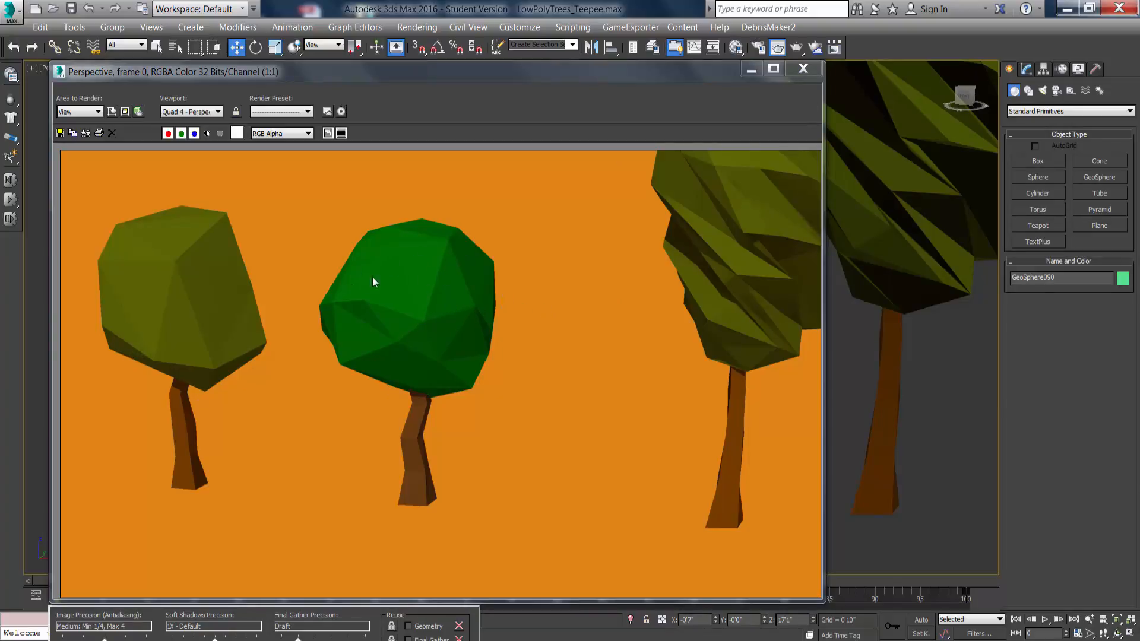
click(804, 70)
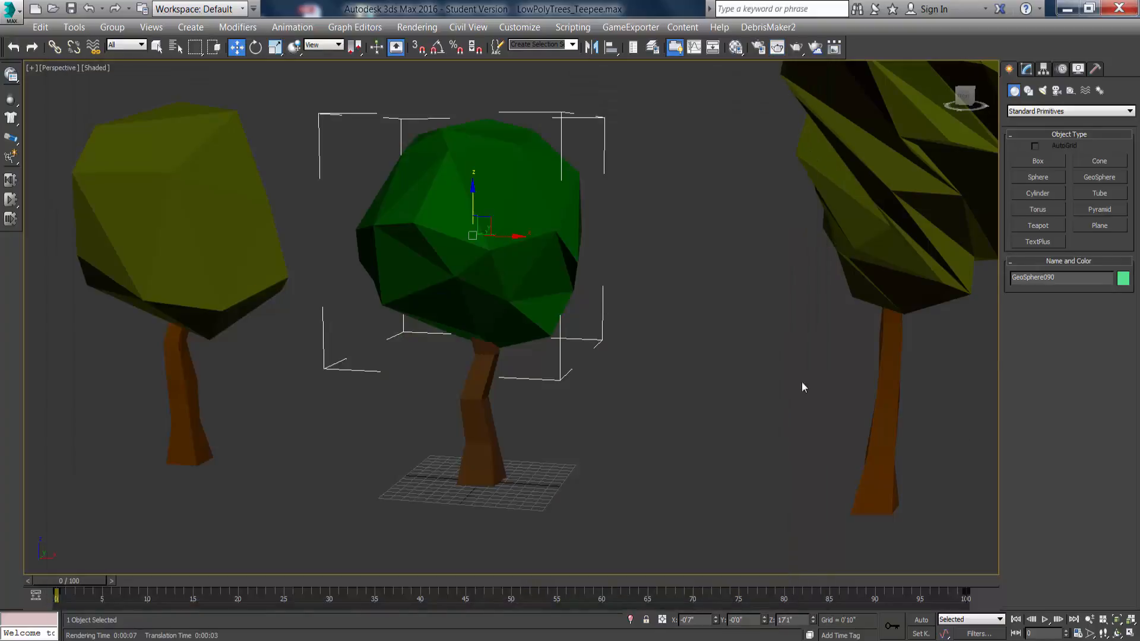
Select the two round trees' foliage and trunks and move them together along X, clear of the grid.
click(610, 356)
click(1117, 634)
drag(535, 365, 547, 364)
click(237, 47)
middle_drag(508, 299, 618, 328)
scroll(516, 299, down, 3)
click(550, 247)
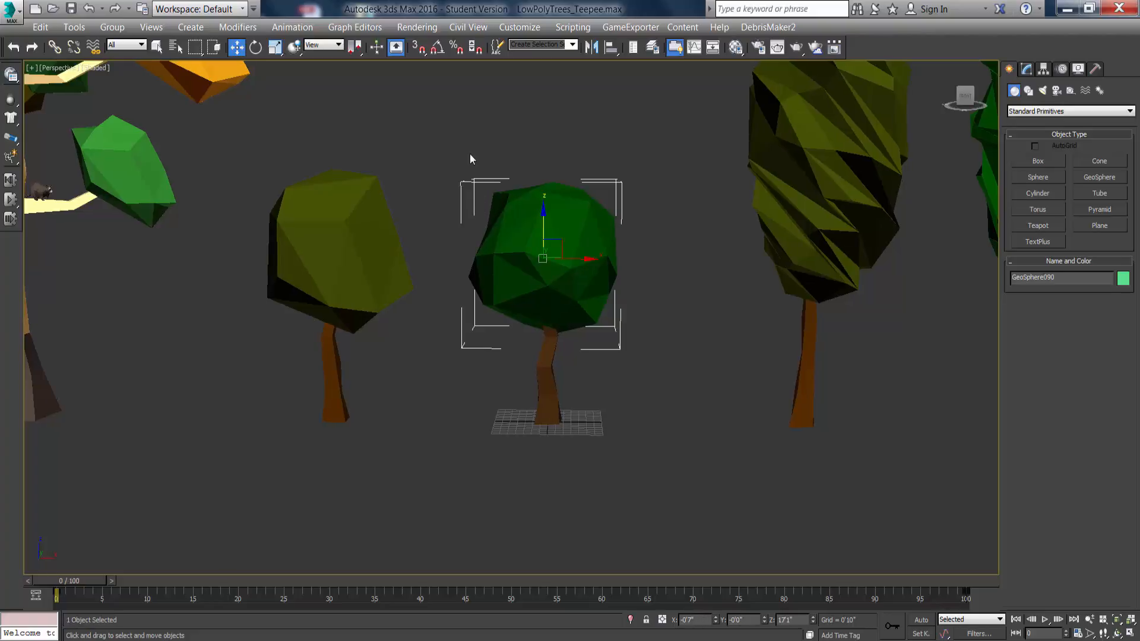
click(470, 159)
drag(274, 158, 517, 343)
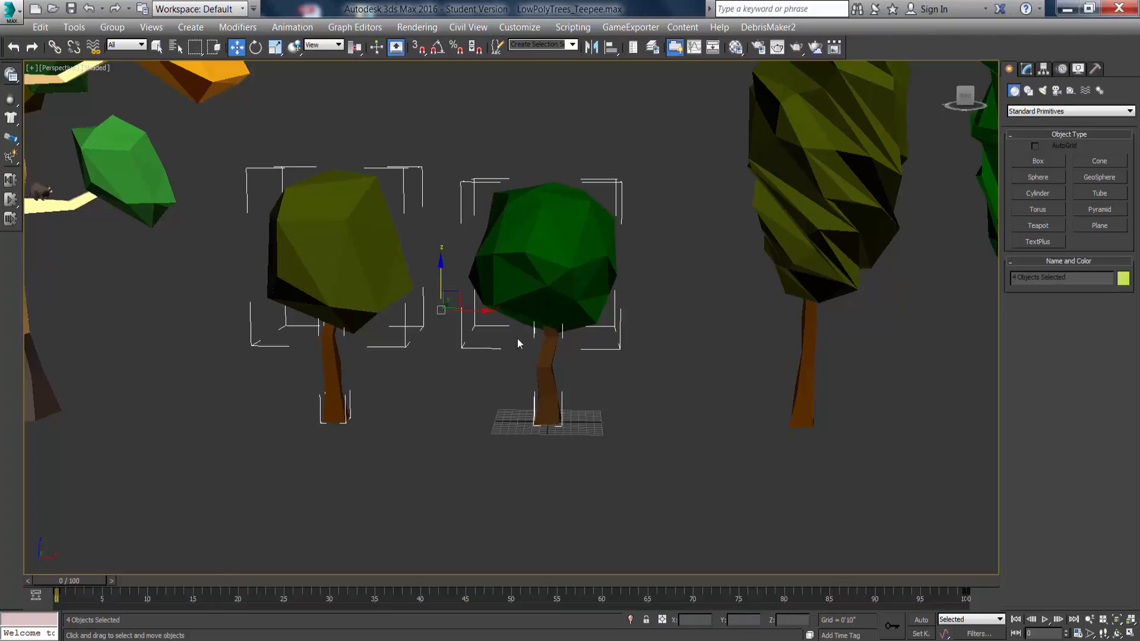
drag(482, 310, 342, 310)
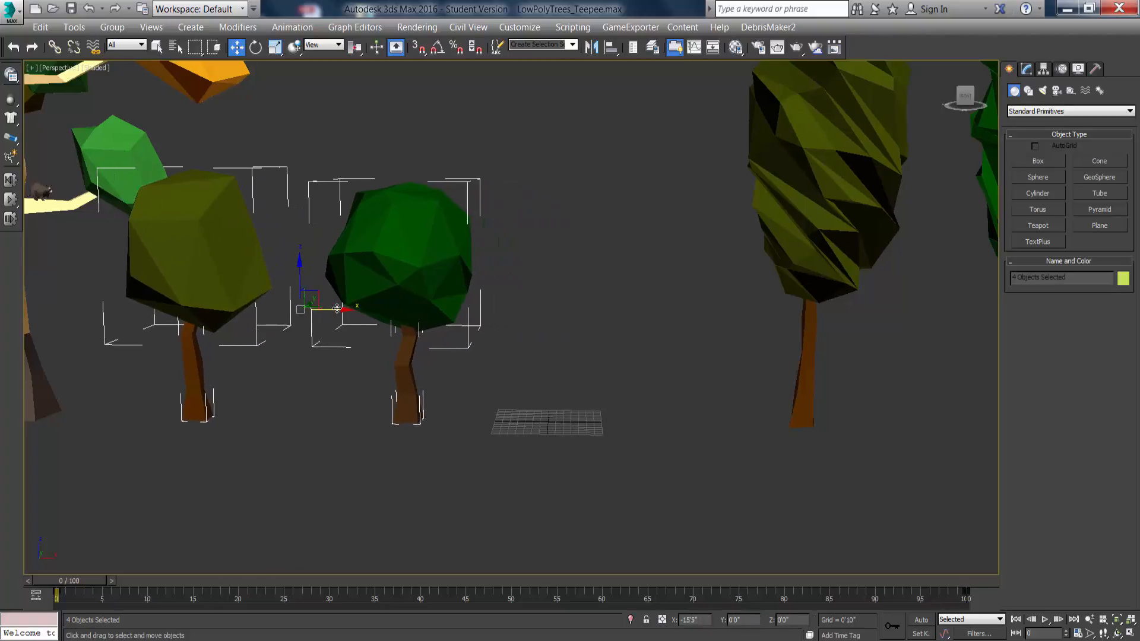
click(445, 425)
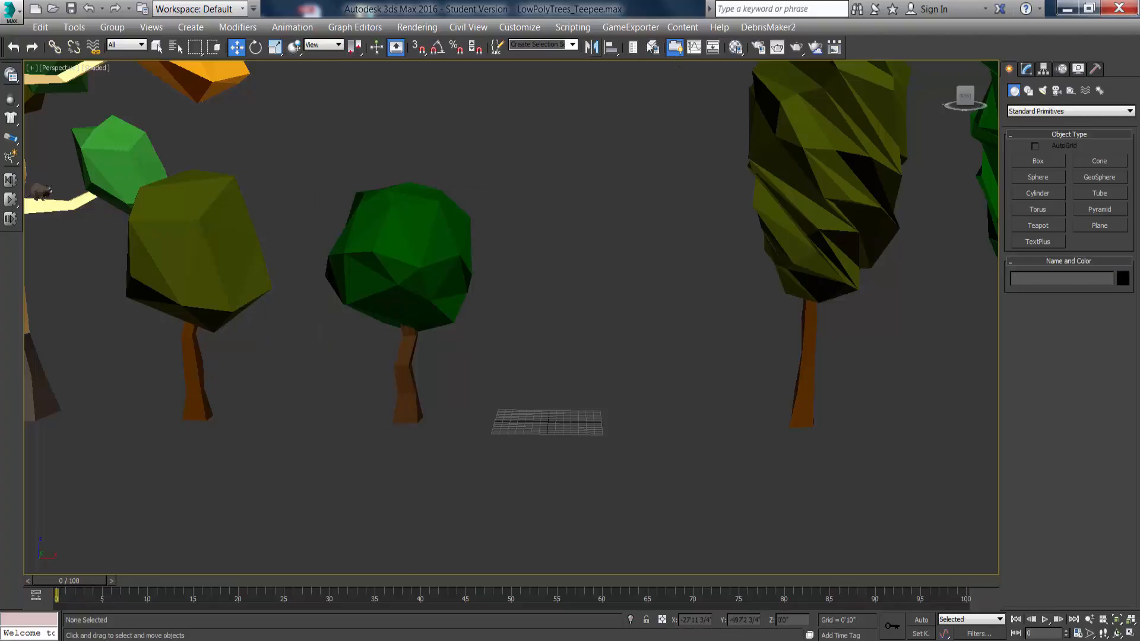
Check the display units in Units Setup and accept US Standard, Feet w/Fractional Inches, 1/4.
click(519, 27)
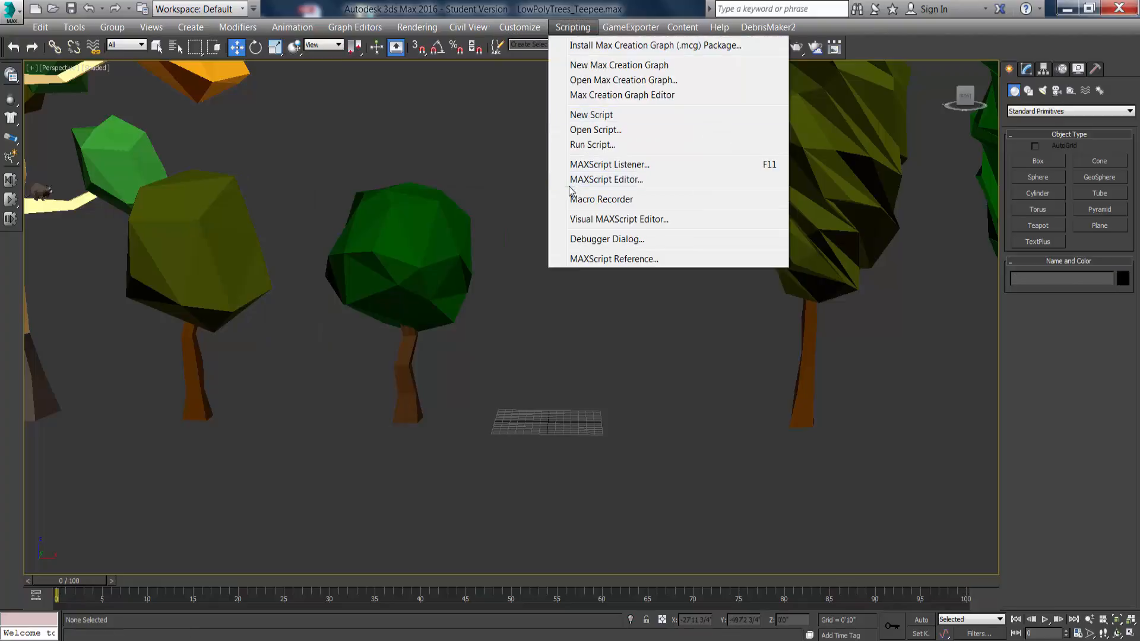
click(546, 204)
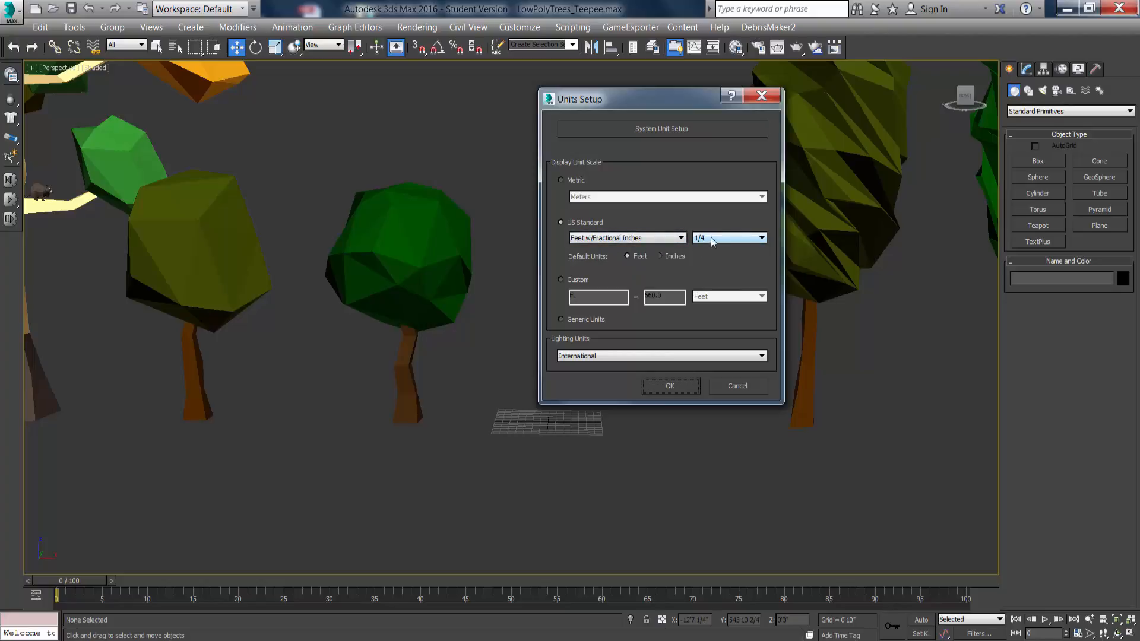
click(671, 386)
Abort creating a box on the hidden layer and make Trees_Setup the active layer in the Layer Explorer.
click(1047, 159)
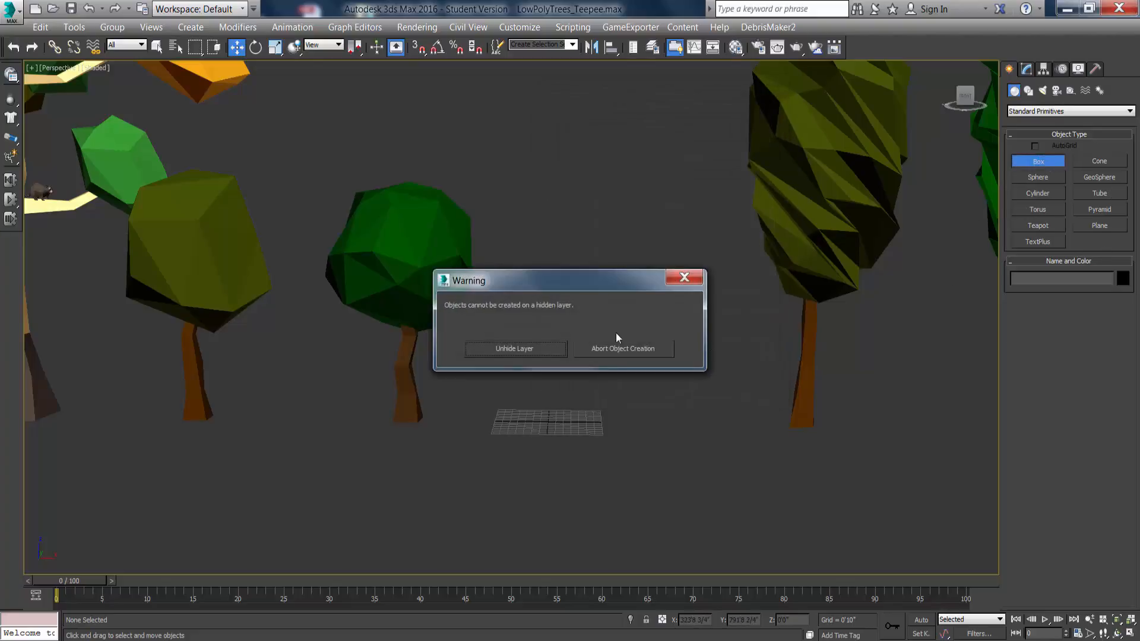
click(698, 277)
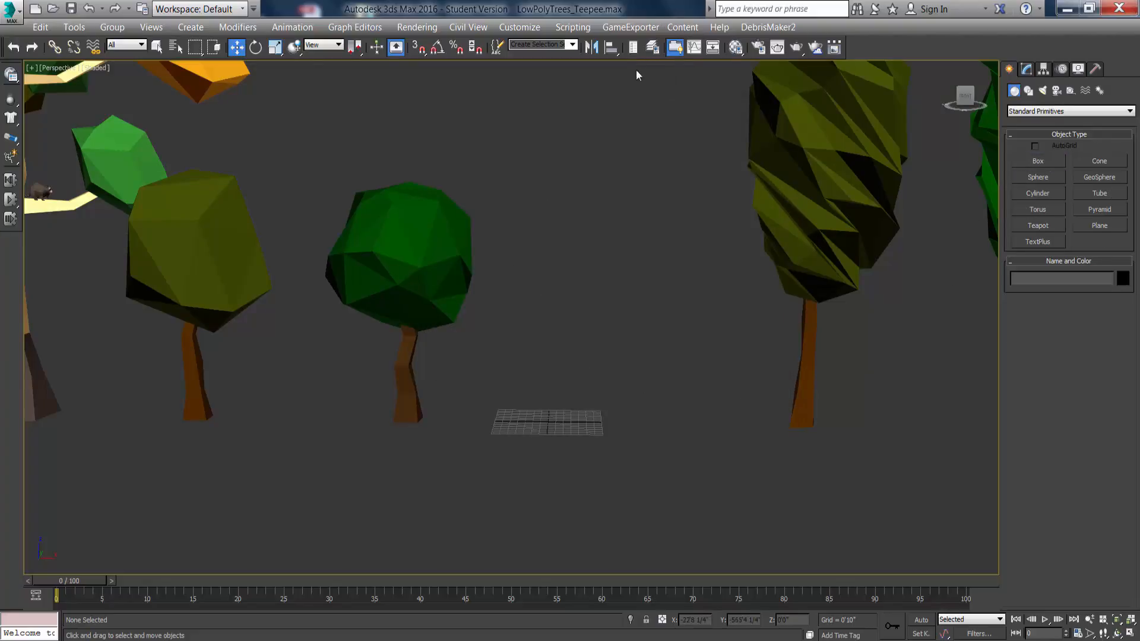
click(653, 48)
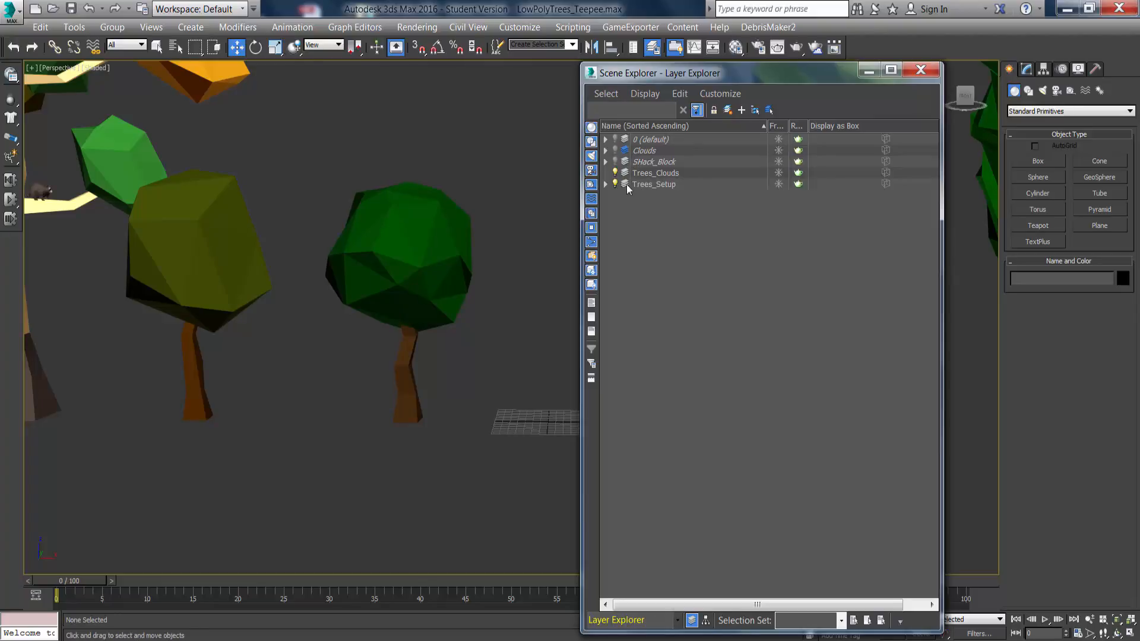
click(921, 70)
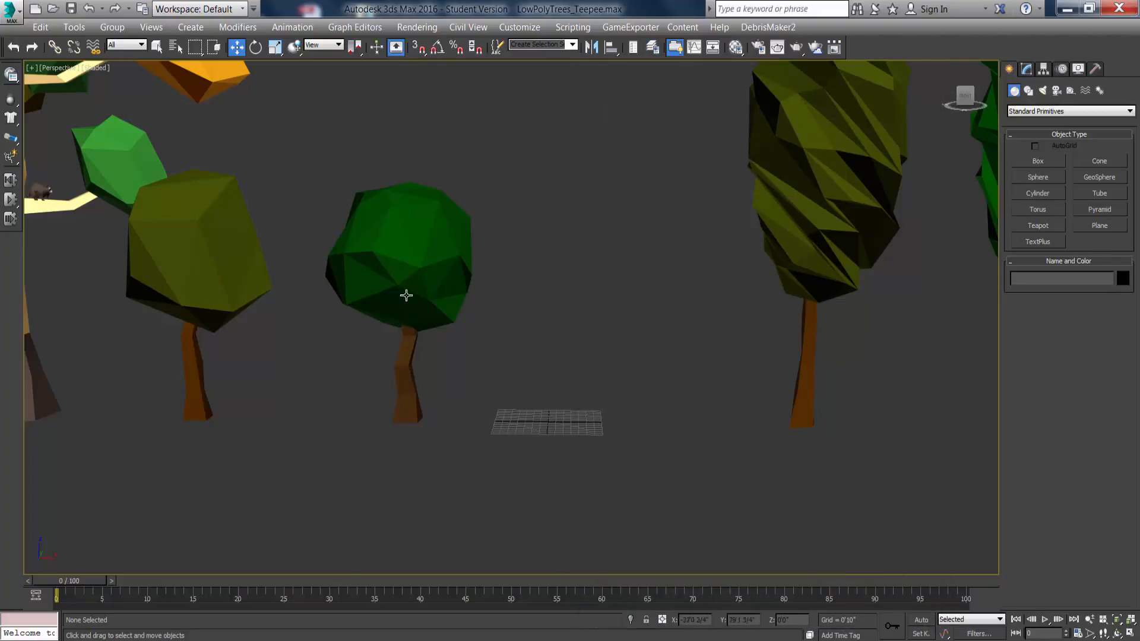
Create a tall thin box at the grid's center, about 1'11" long, 0'9 2/4" wide and 10'9 2/4" high.
click(1038, 161)
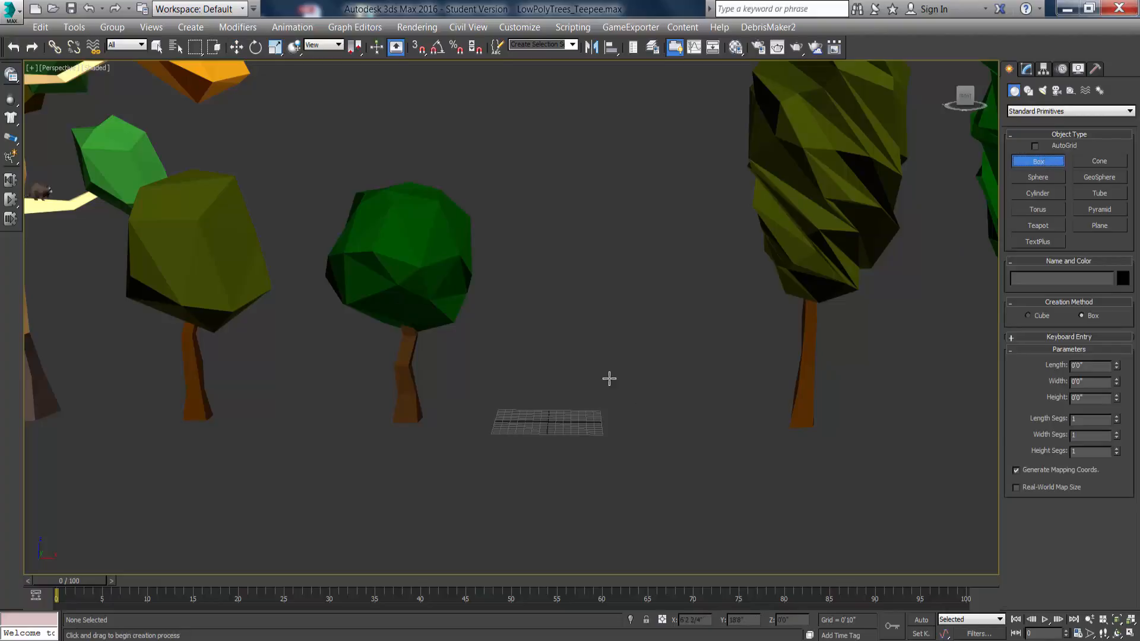
scroll(586, 414, up, 6)
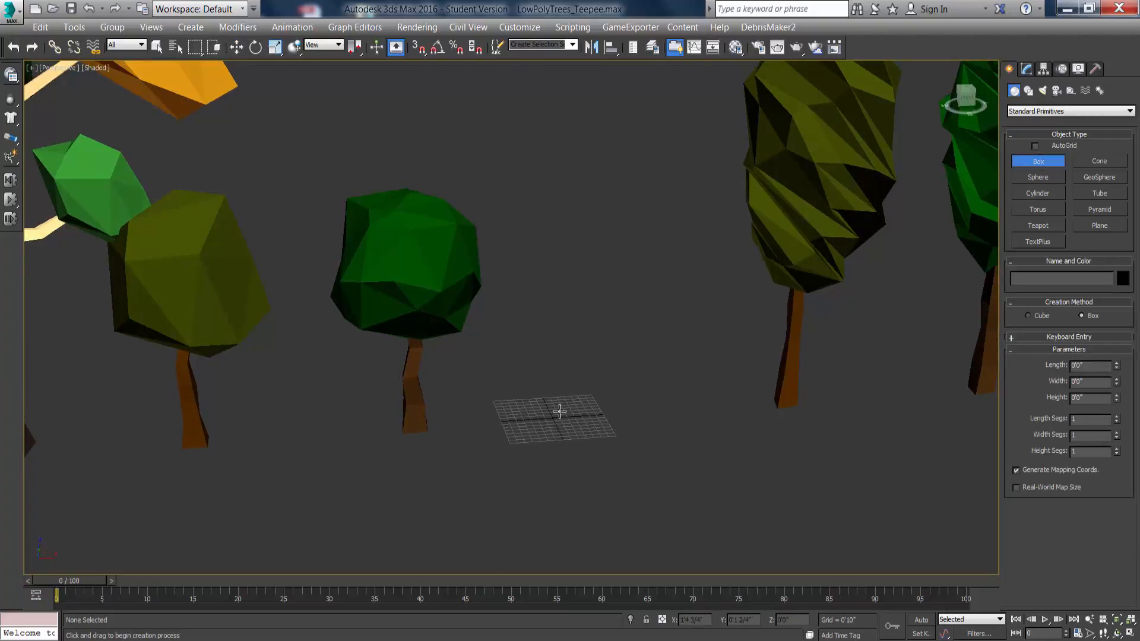
drag(545, 416, 536, 432)
click(540, 212)
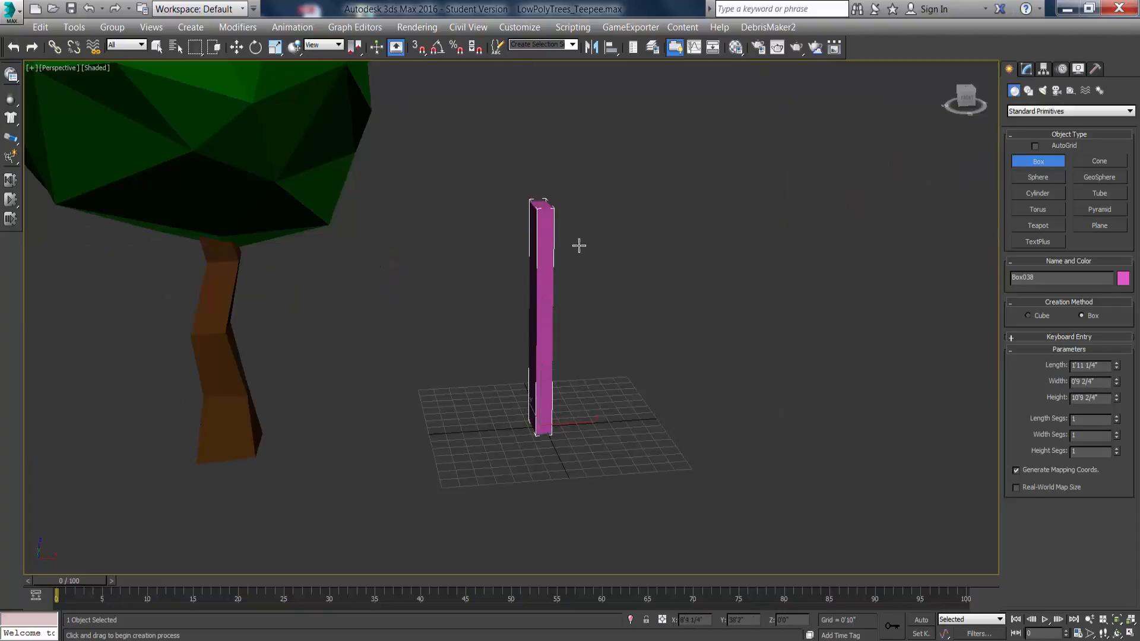
alt+middle_drag(519, 277, 462, 265)
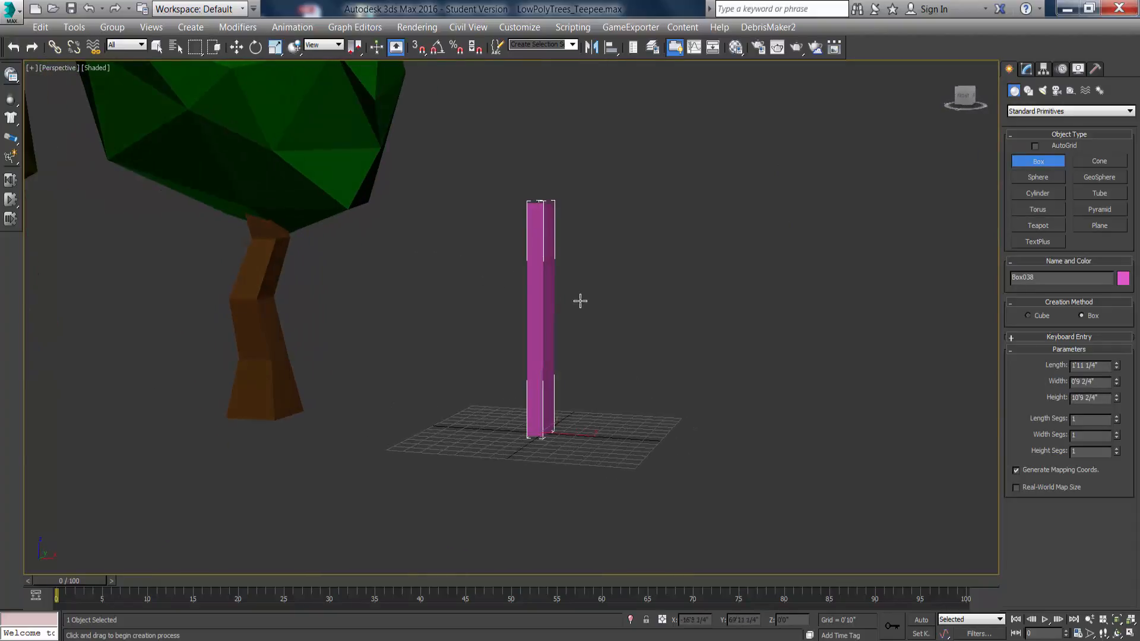
Enable Edged Faces in the Perspective viewport and compare it with the plain shaded and wireframe displays.
click(95, 67)
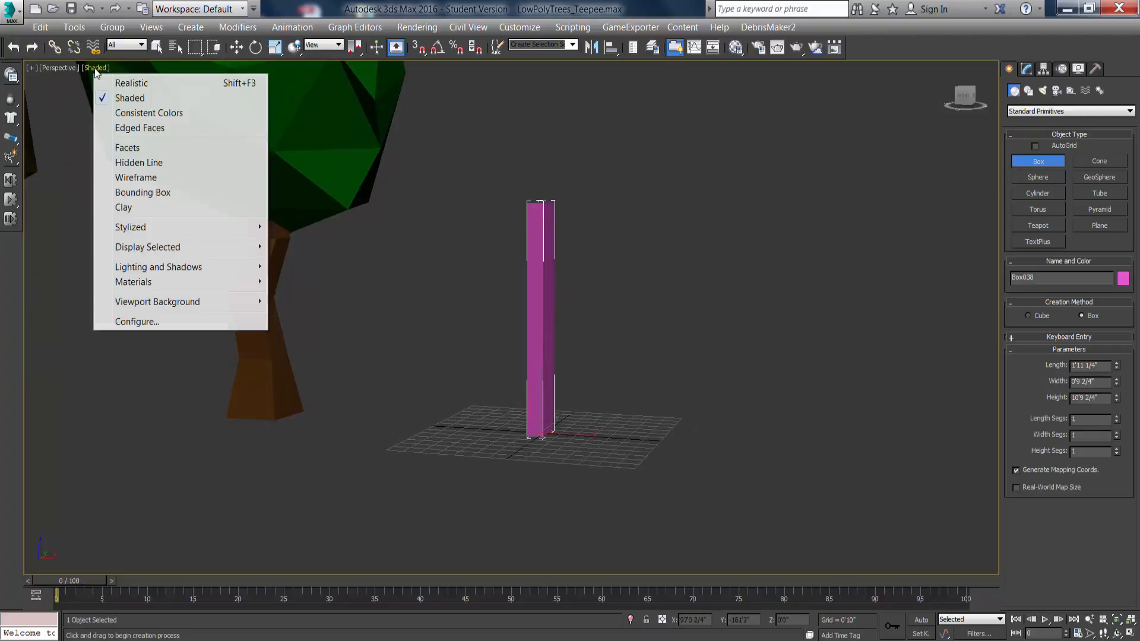
click(148, 128)
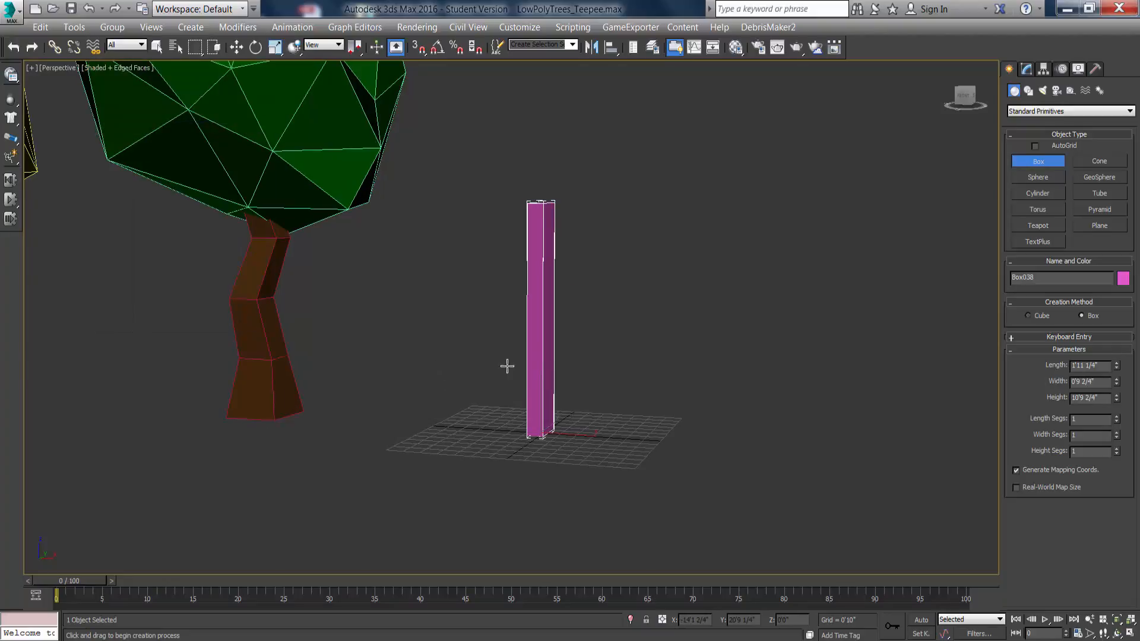
key(F4)
key(F4)
key(F4)
key(F4)
key(F3)
key(F3)
key(F3)
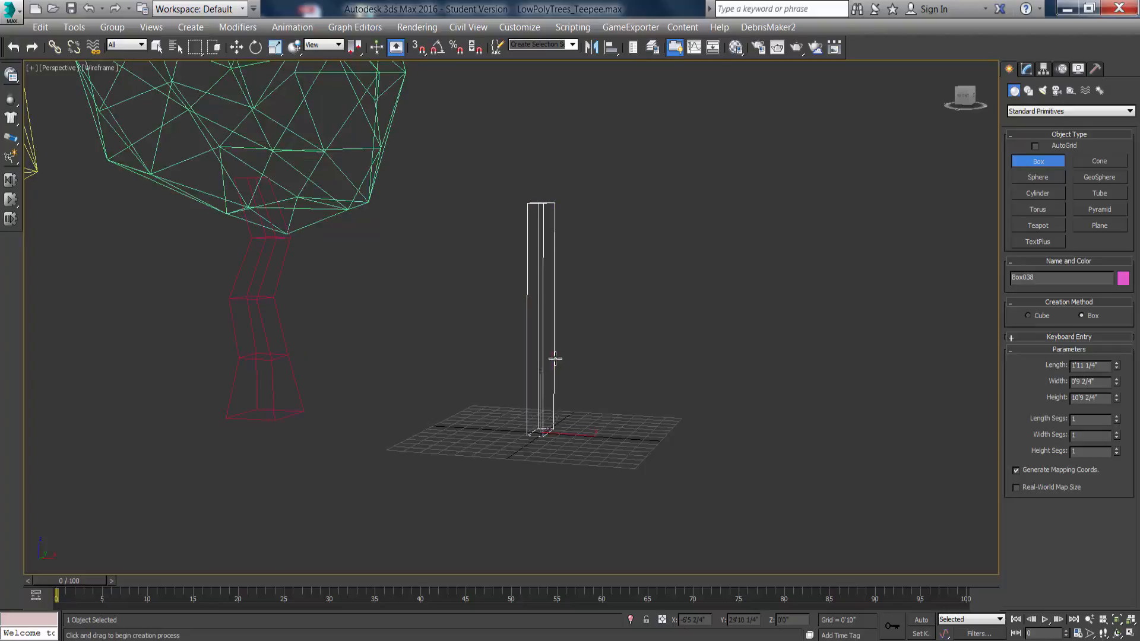
key(F3)
mouse_move(511, 413)
alt+middle_down()
mouse_move(540, 409)
mouse_move(503, 413)
alt+middle_up()
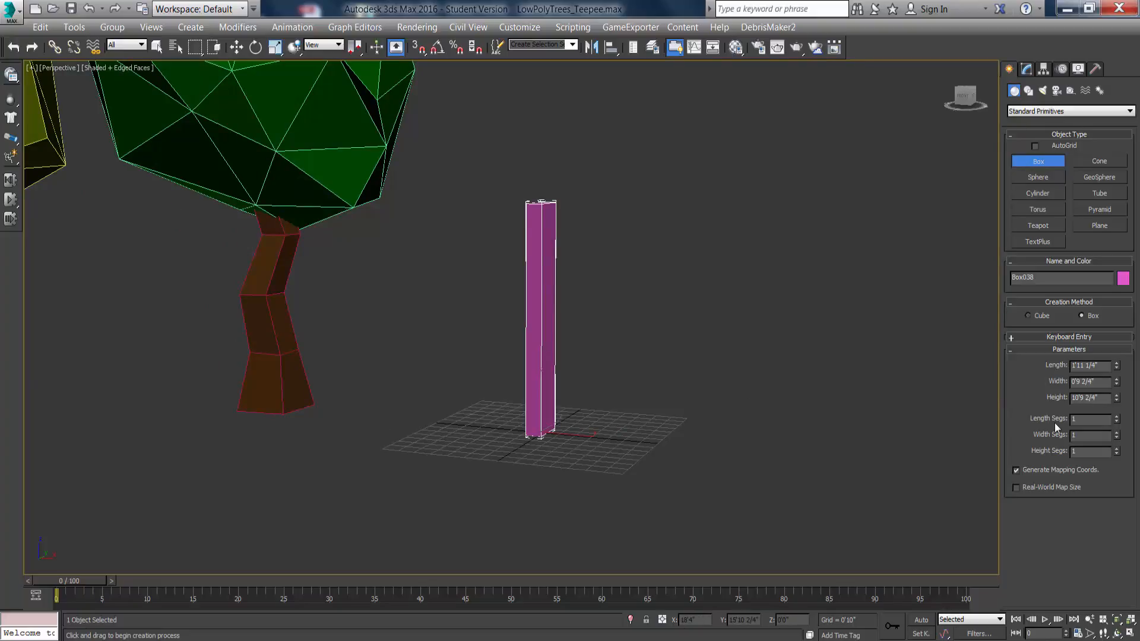
Set the box's height to 10'0" and its width and length to 1'0" each.
drag(1116, 400, 1056, 402)
text(10)
click(1100, 381)
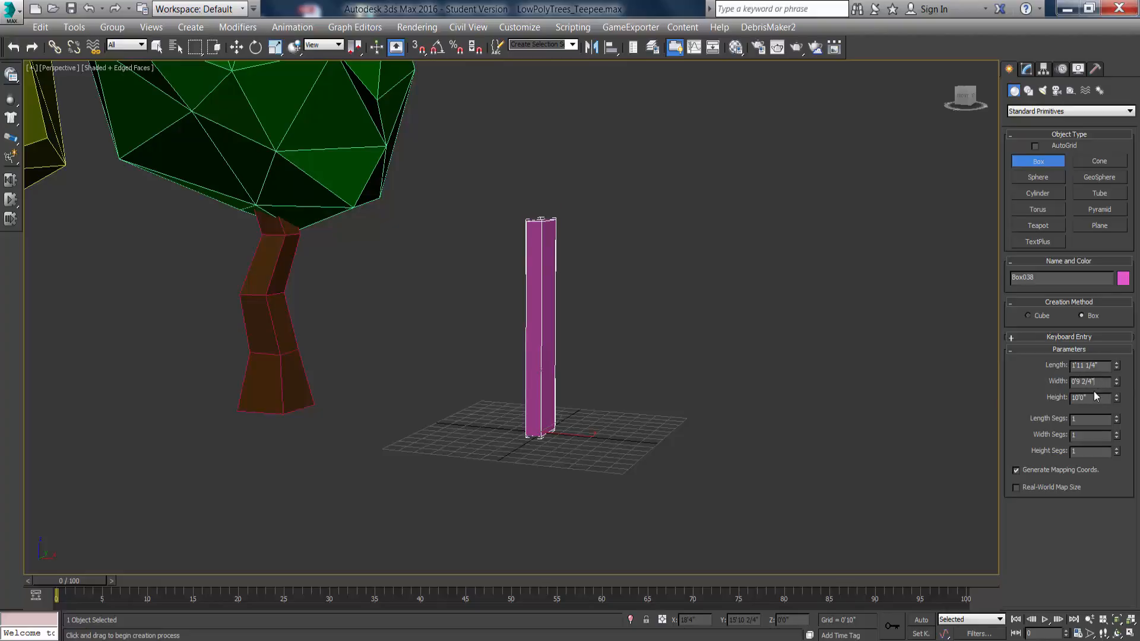
drag(1100, 383, 1046, 386)
text(1)
key(shift+Tab)
text(1)
key(Return)
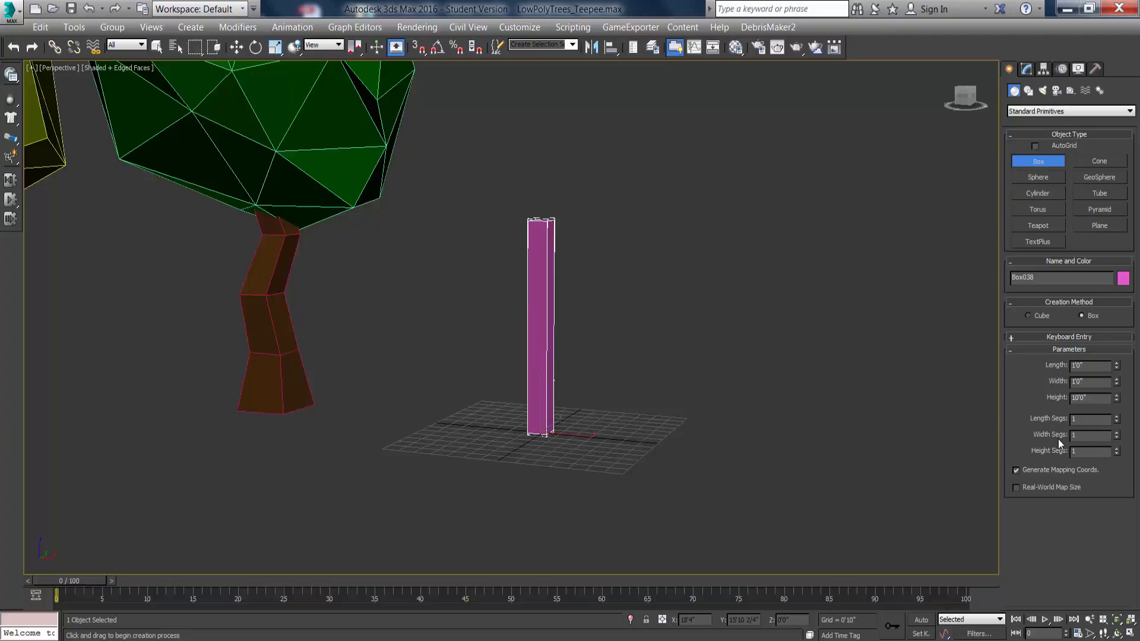
Set the box's height segments to 4, keeping one length segment and one width segment.
click(1117, 422)
click(1116, 450)
alt+middle_drag(540, 341, 561, 340)
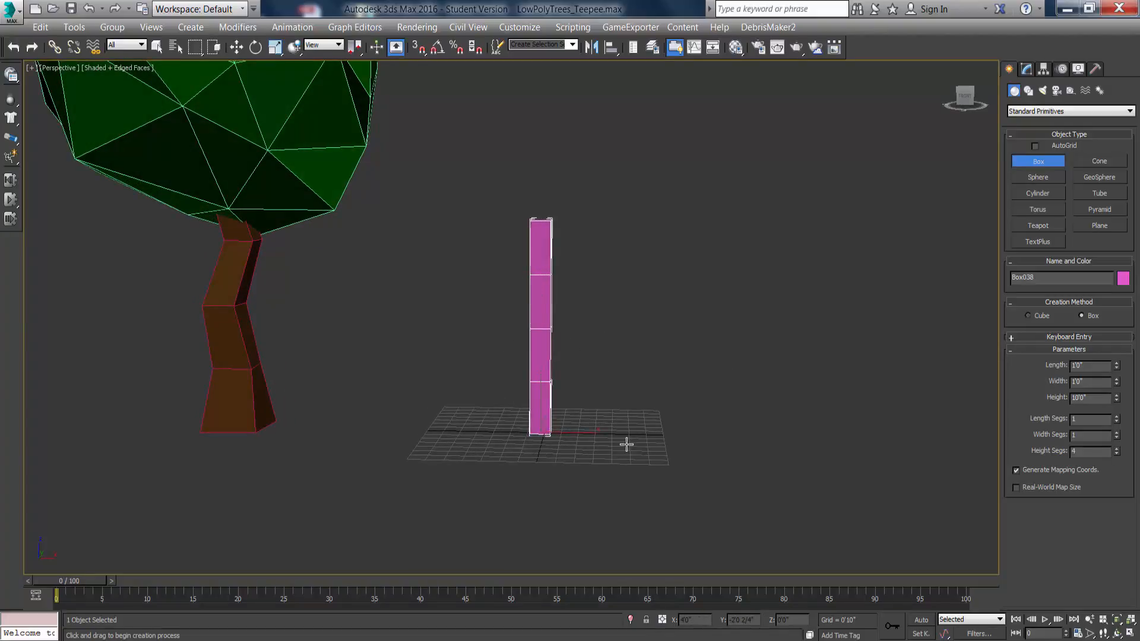
alt+middle_drag(596, 420, 579, 405)
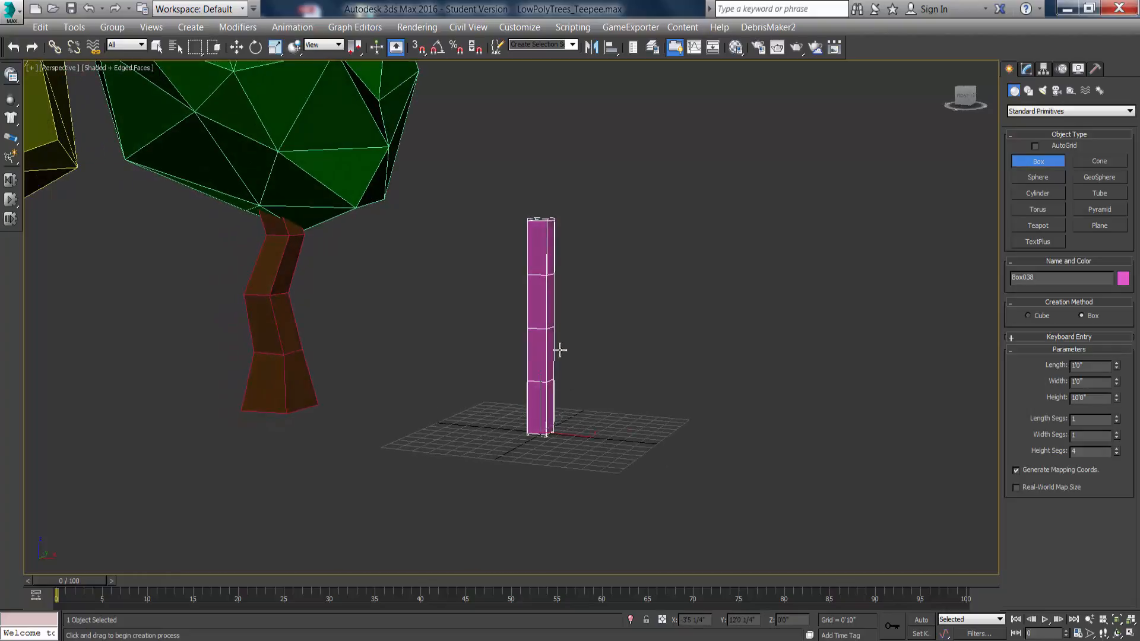
Leave box creation with the Move tool and convert the segmented box to an Editable Poly.
key(w)
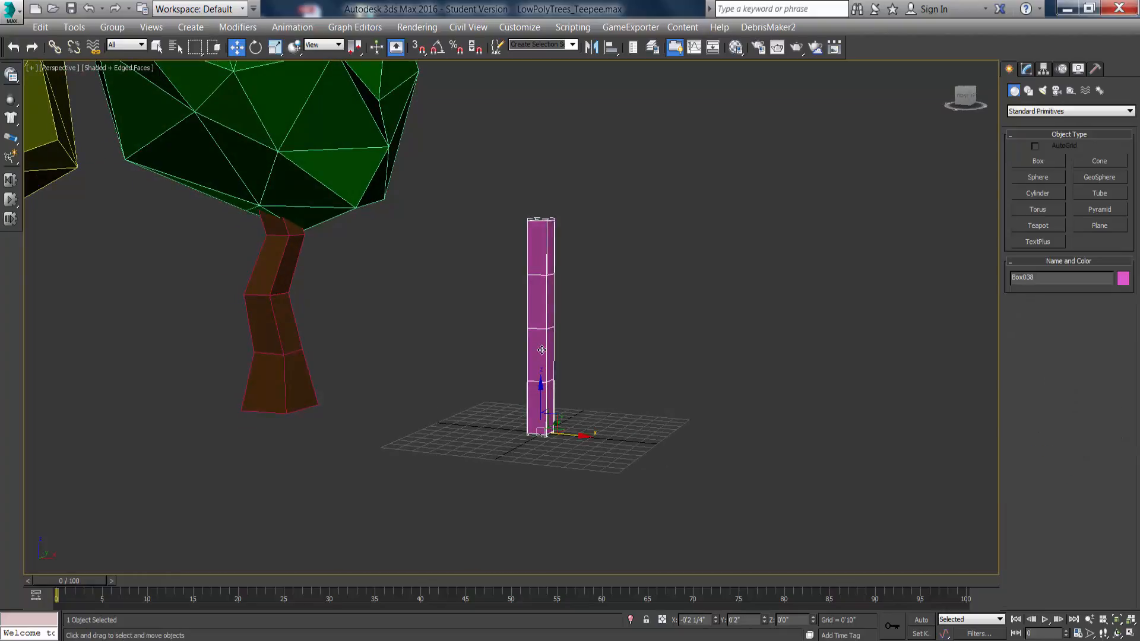
right_click(542, 341)
mouse_move(566, 510)
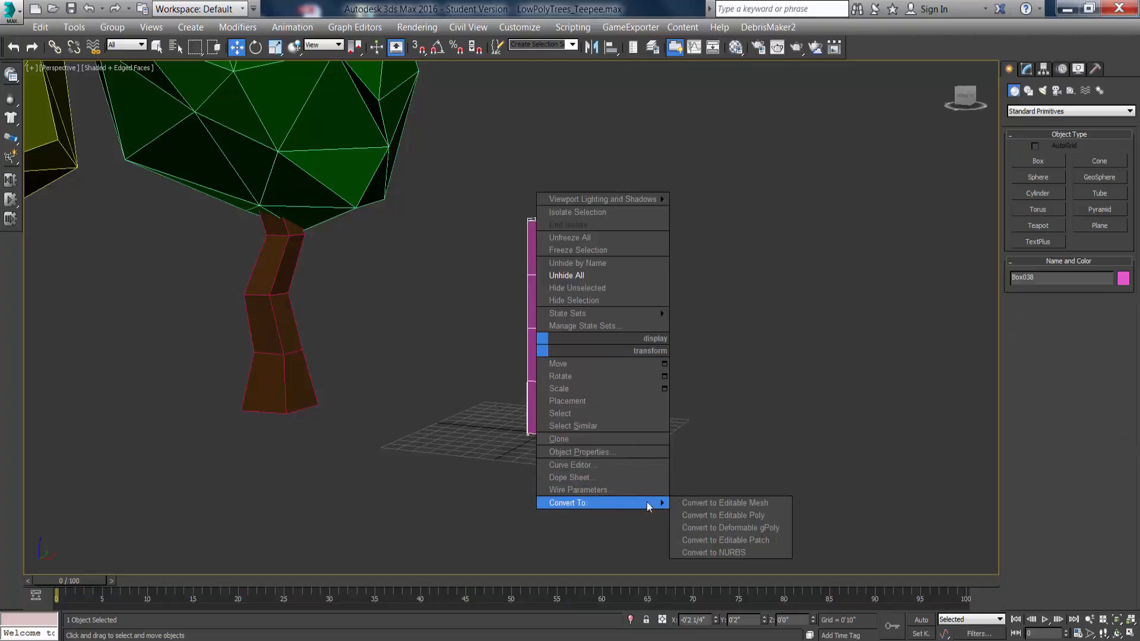
click(739, 516)
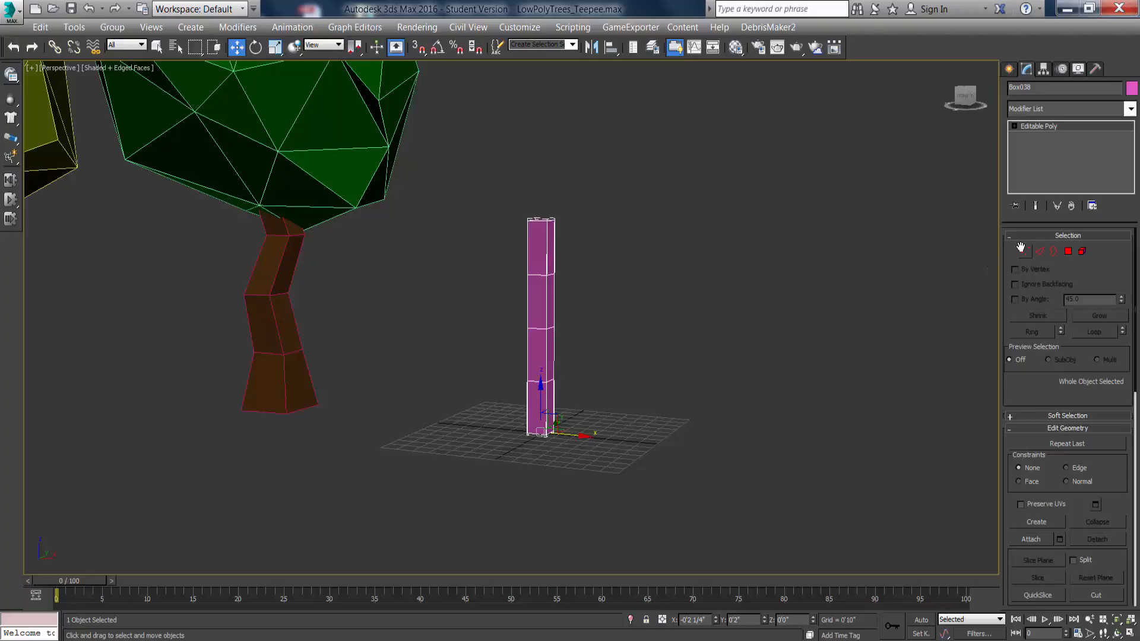
Select all of the box's polygons, turn on shading for selected faces, and look over the smoothing group settings.
click(1068, 252)
drag(426, 146, 757, 636)
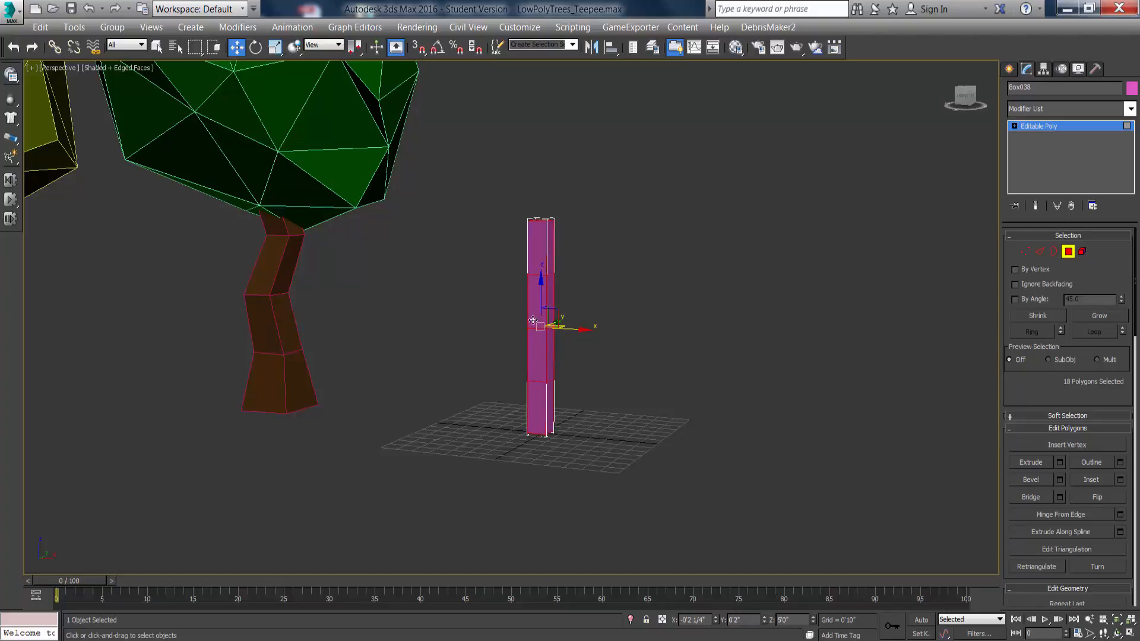
key(F2)
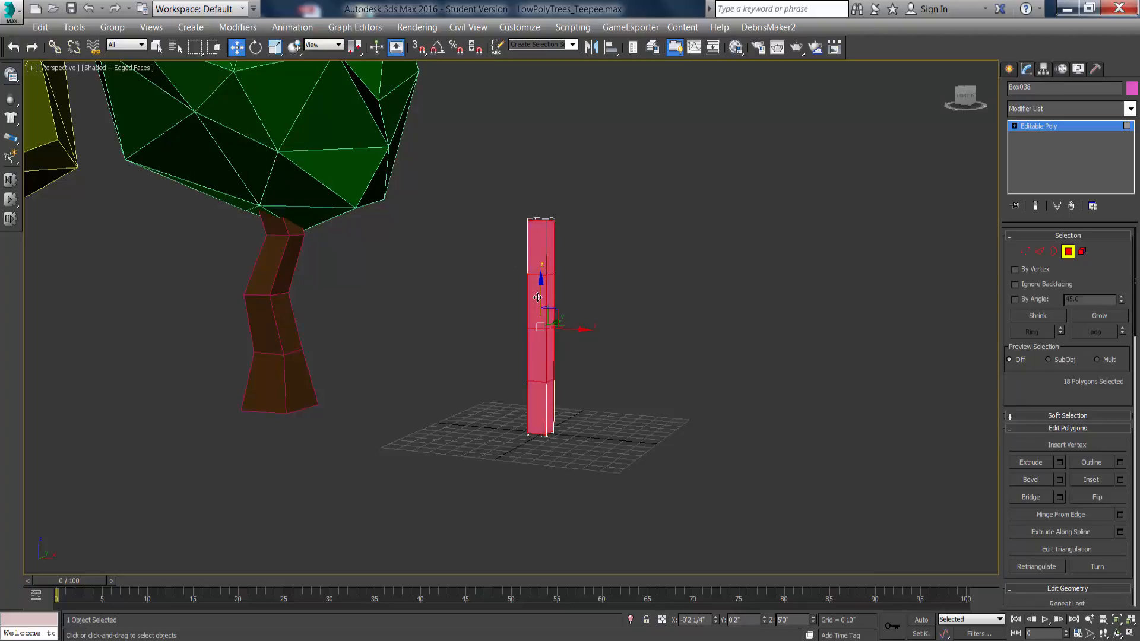
key(F2)
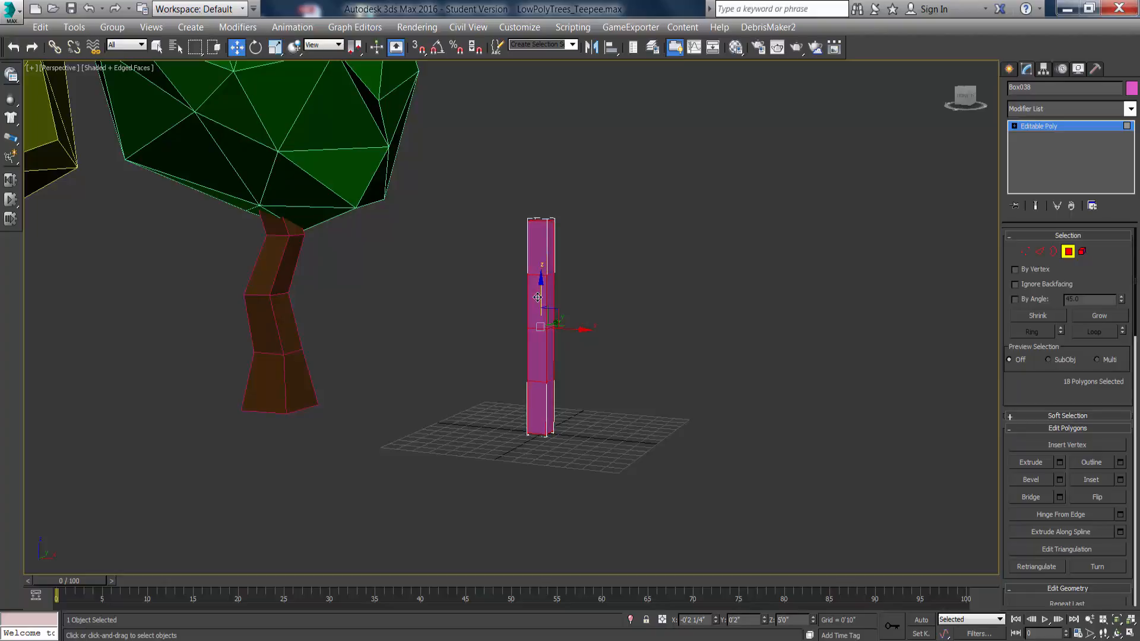
key(F2)
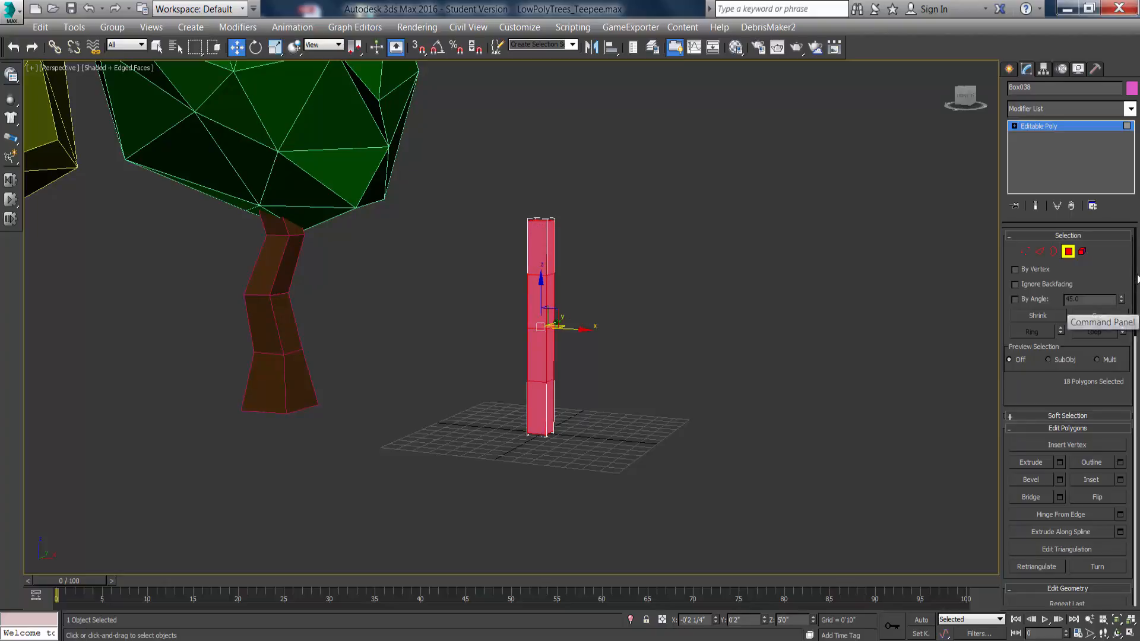
scroll(1135, 267, down, 15)
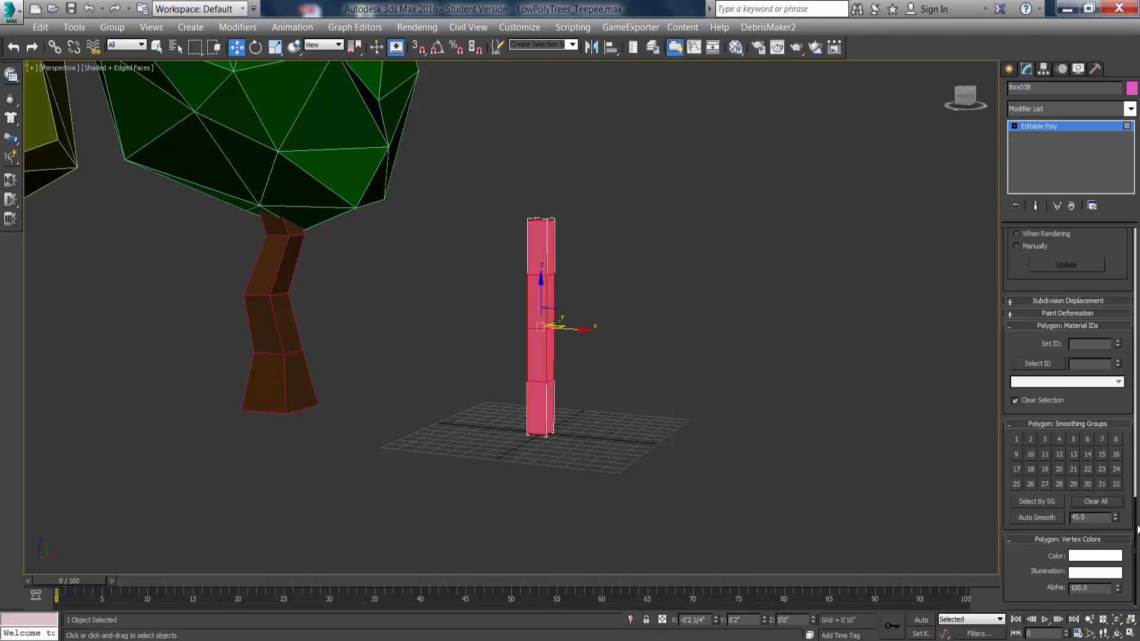
drag(1135, 524, 1137, 214)
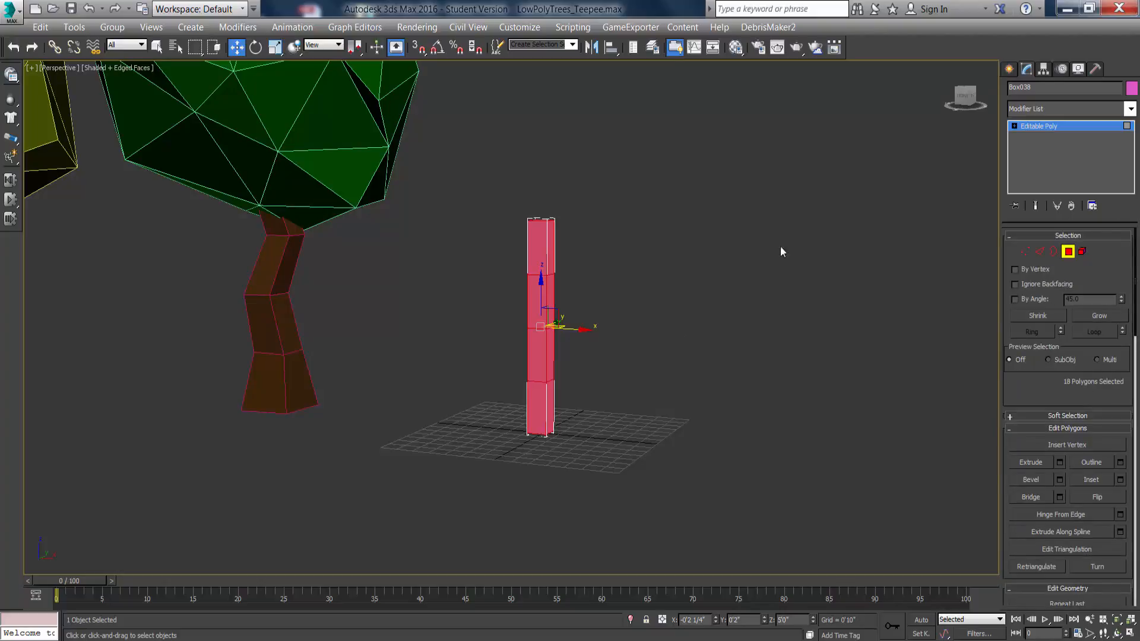
Select the four vertices at the box's base and scale them outward to about 255% in X and Y.
click(1026, 252)
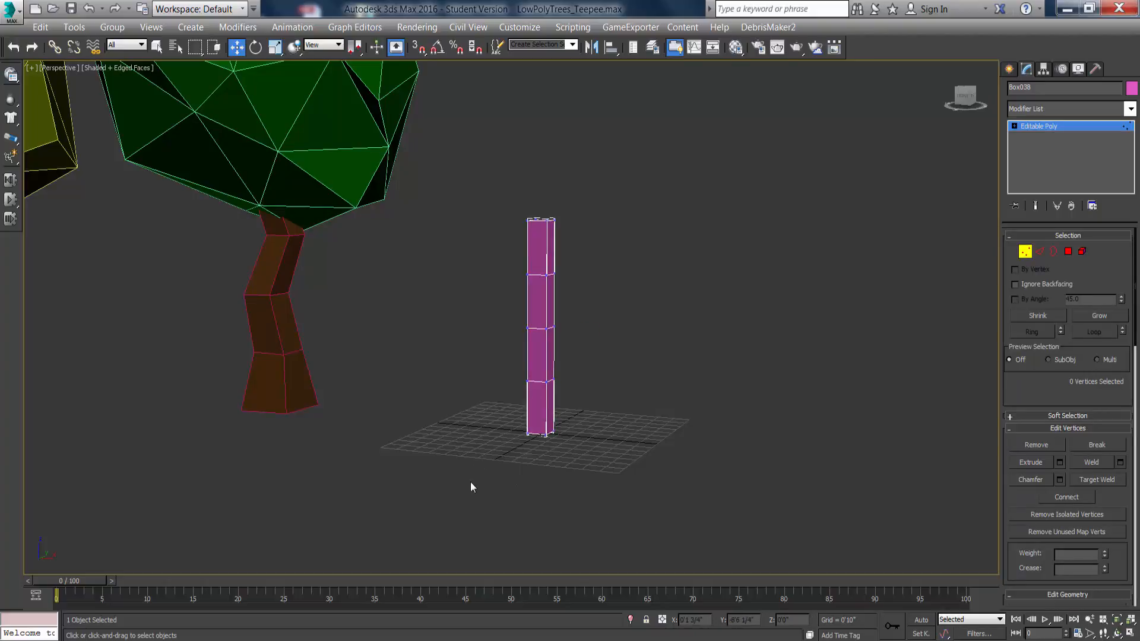
drag(470, 483, 600, 401)
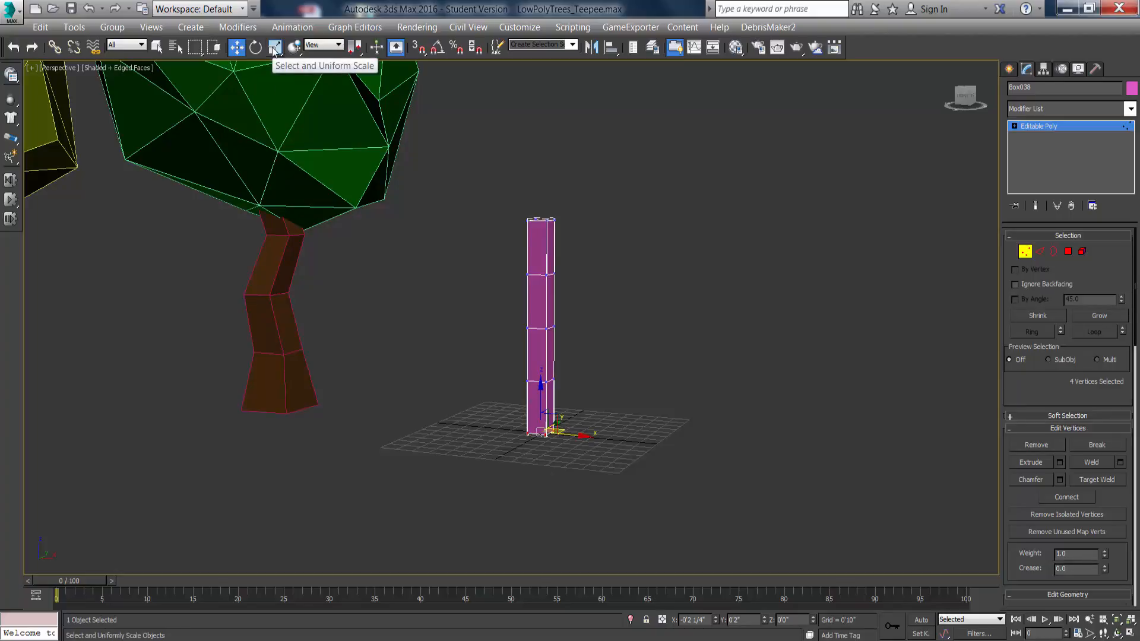
click(274, 48)
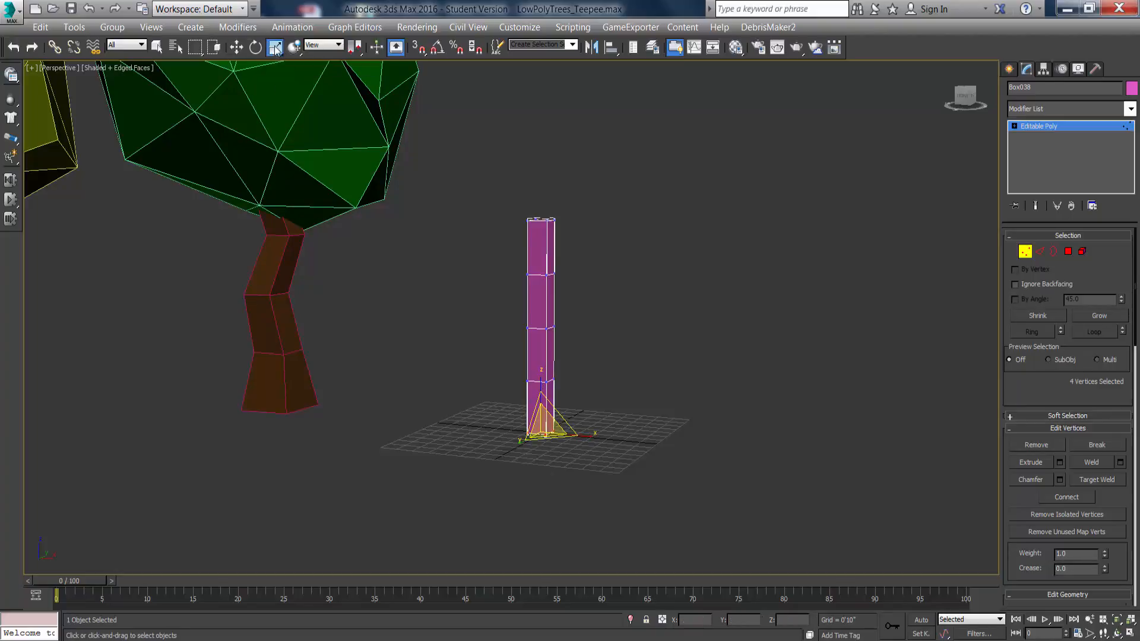
alt+middle_drag(396, 340, 409, 356)
drag(551, 445, 570, 496)
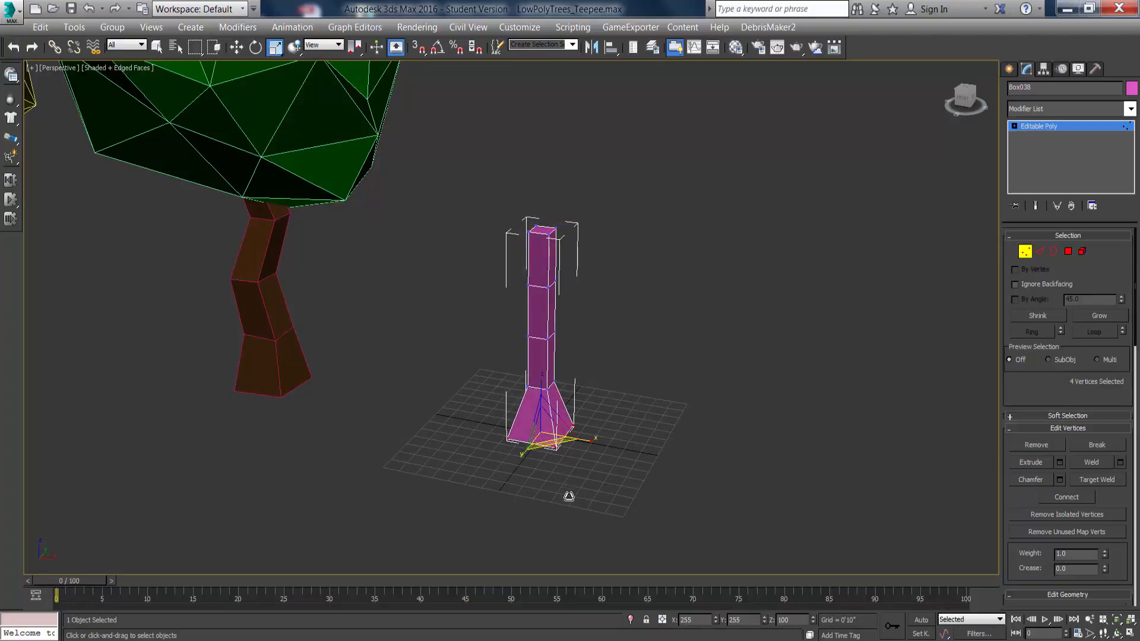
Scale the vertex loop just above the trunk's base outward, and the middle vertex loop to about 119% in X and Y.
alt+middle_drag(523, 442, 504, 356)
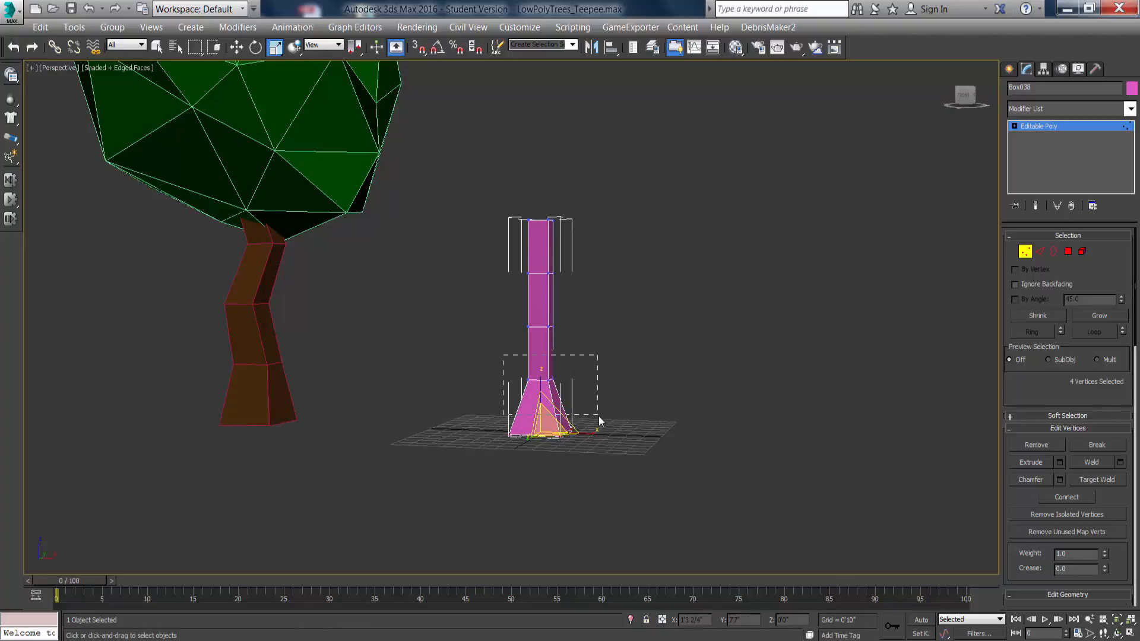
alt+middle_drag(599, 416, 554, 390)
drag(554, 390, 559, 387)
alt+middle_drag(560, 387, 515, 326)
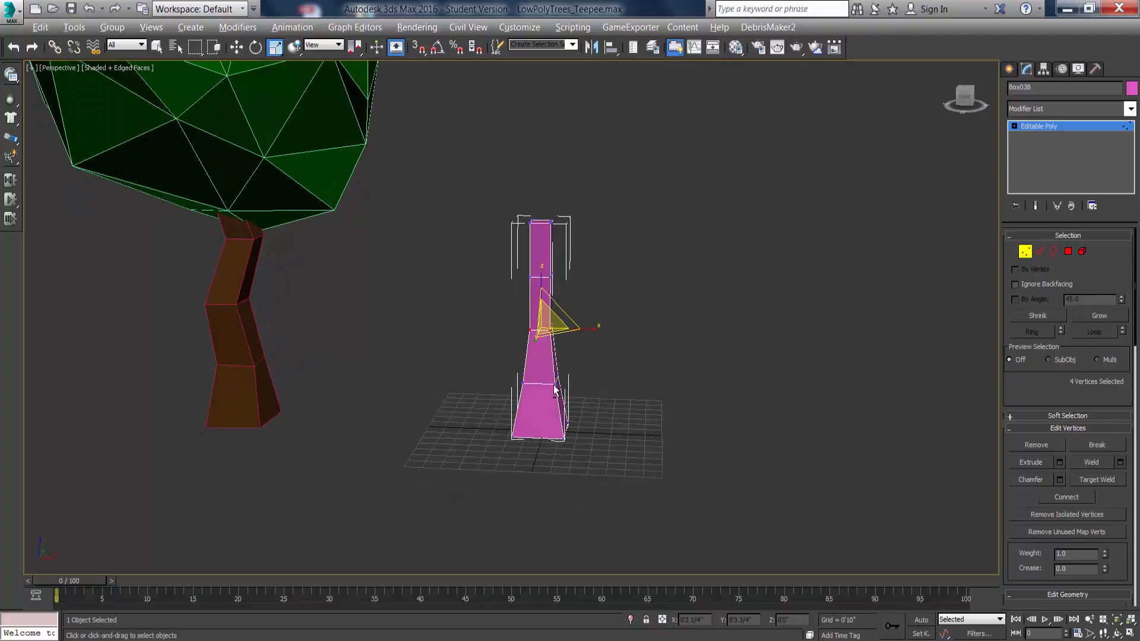
alt+middle_drag(579, 354, 549, 342)
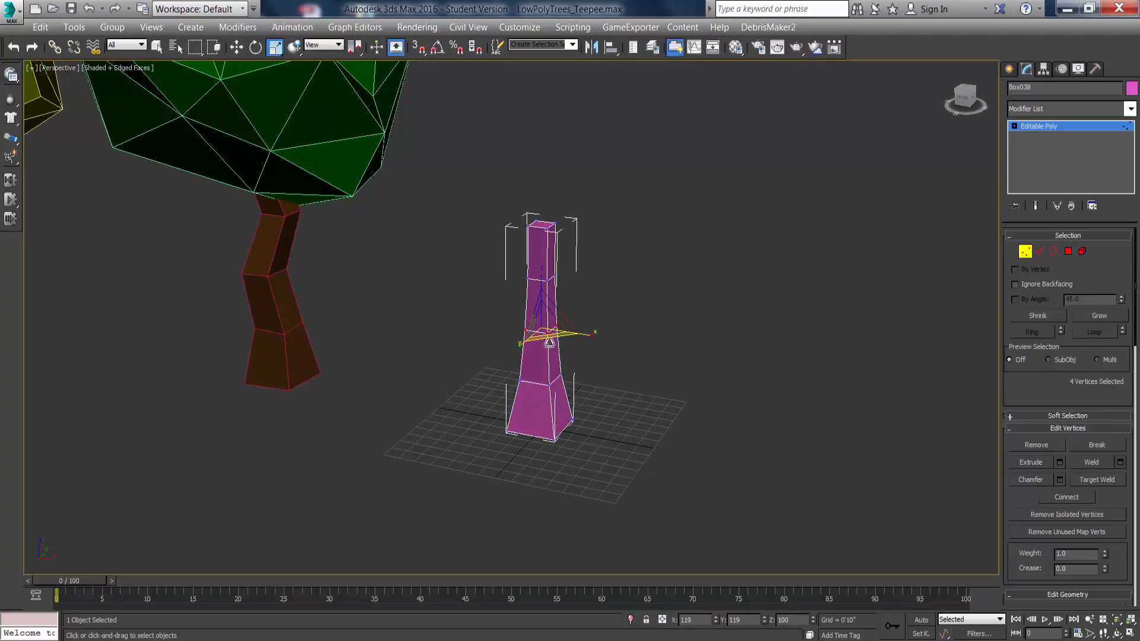
alt+middle_drag(528, 387, 547, 376)
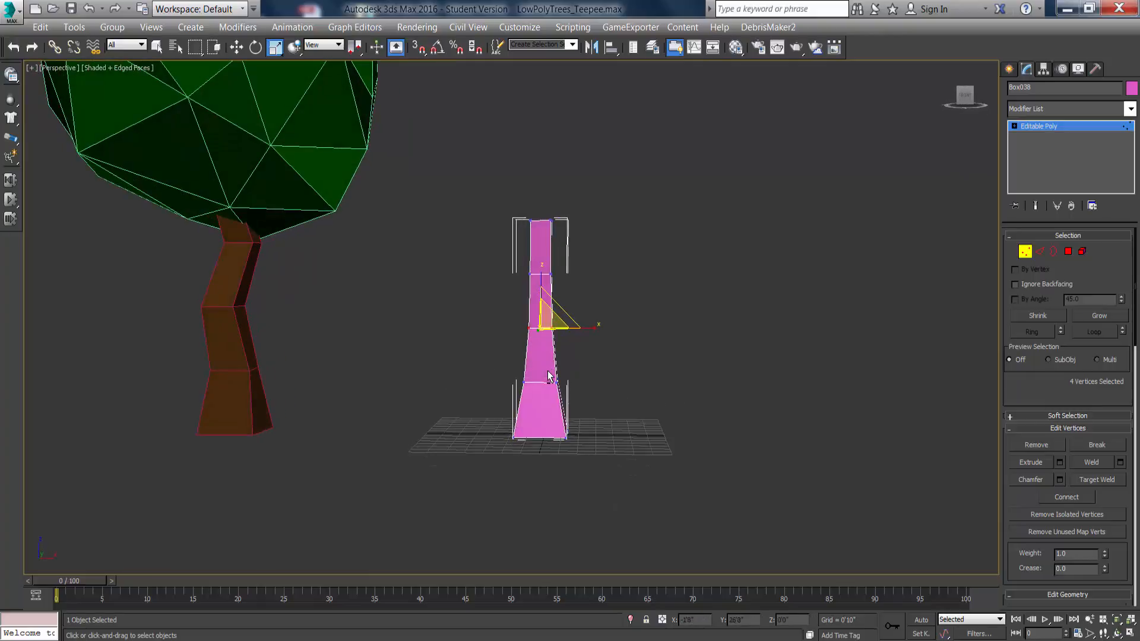
Select all the trunk's vertices, scale them outward in X and Y to thicken it, and compare it with the reference trunk.
alt+middle_drag(613, 287, 618, 320)
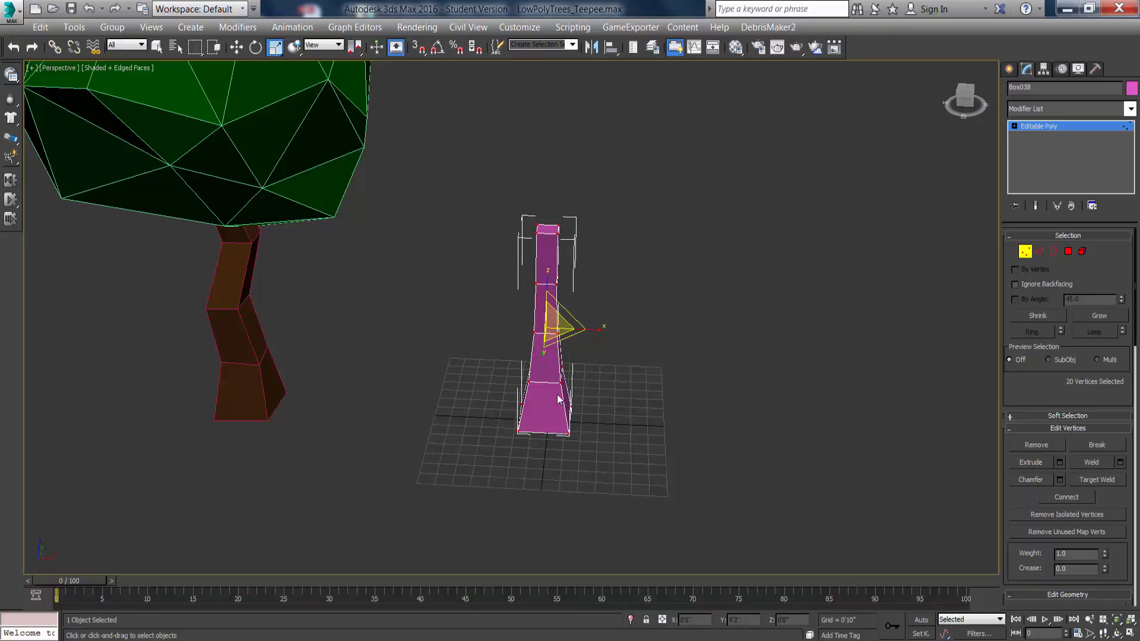
alt+middle_drag(558, 398, 570, 438)
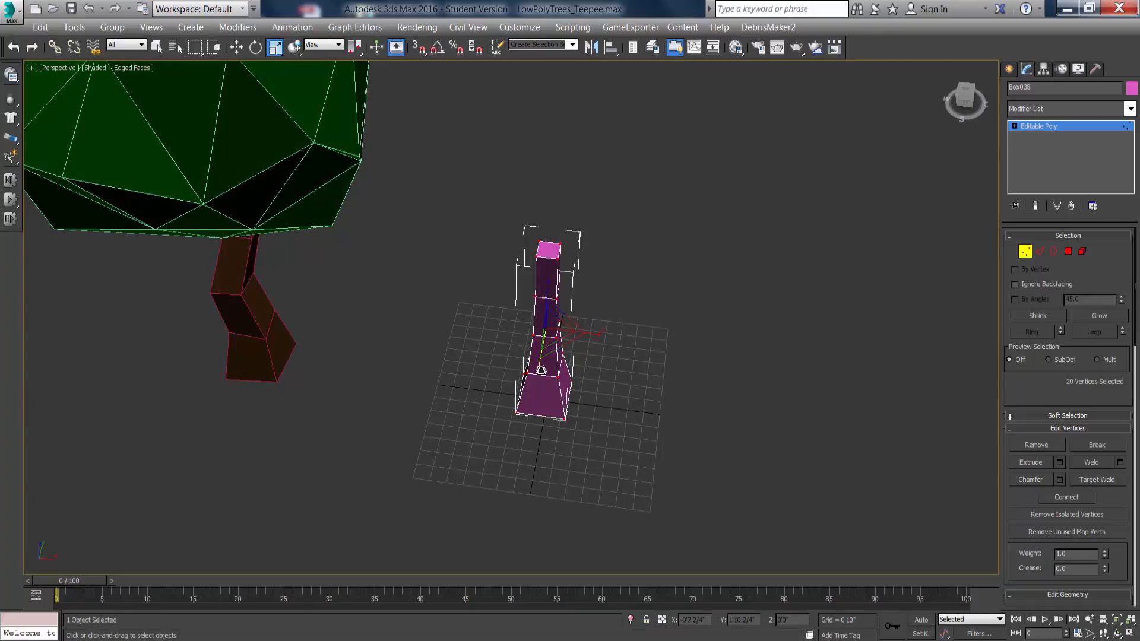
drag(568, 342, 580, 348)
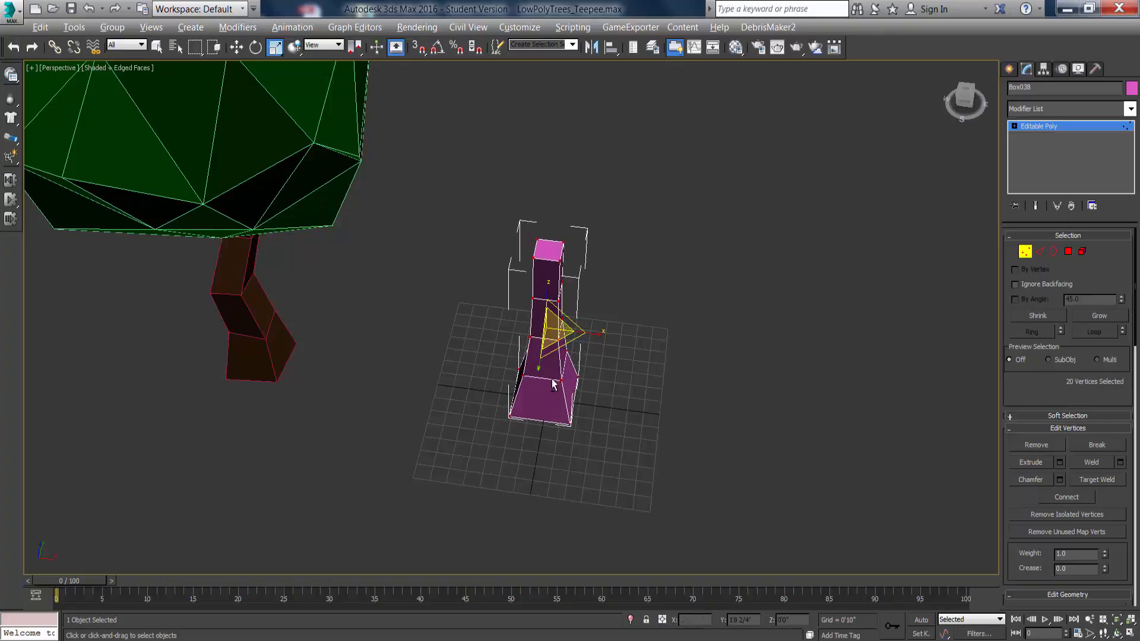
alt+middle_drag(580, 347, 559, 331)
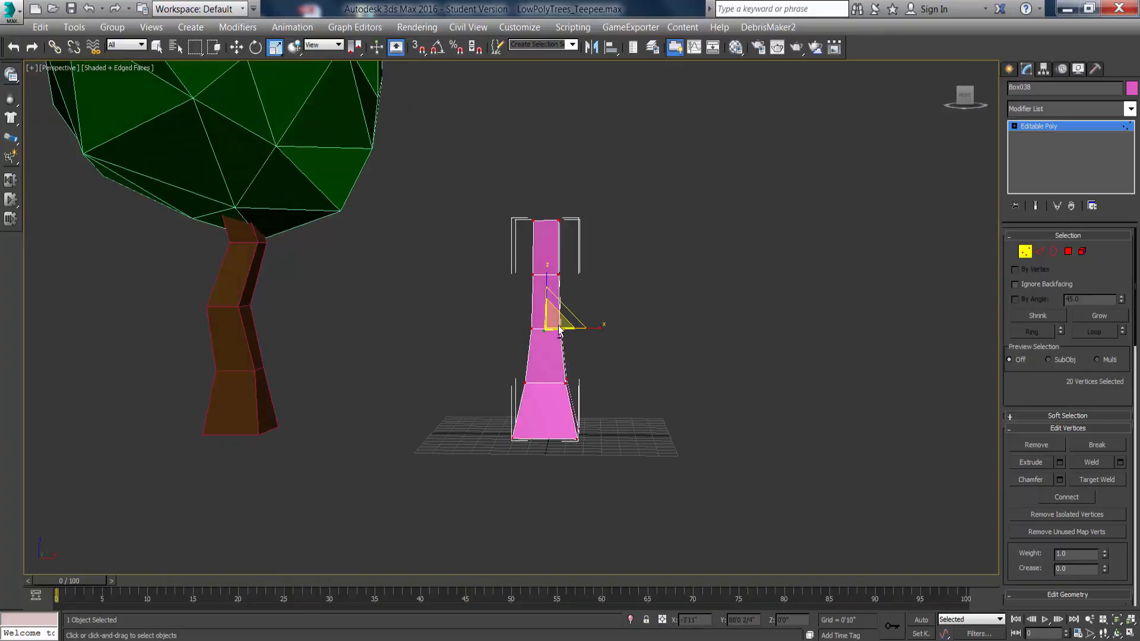
click(1024, 250)
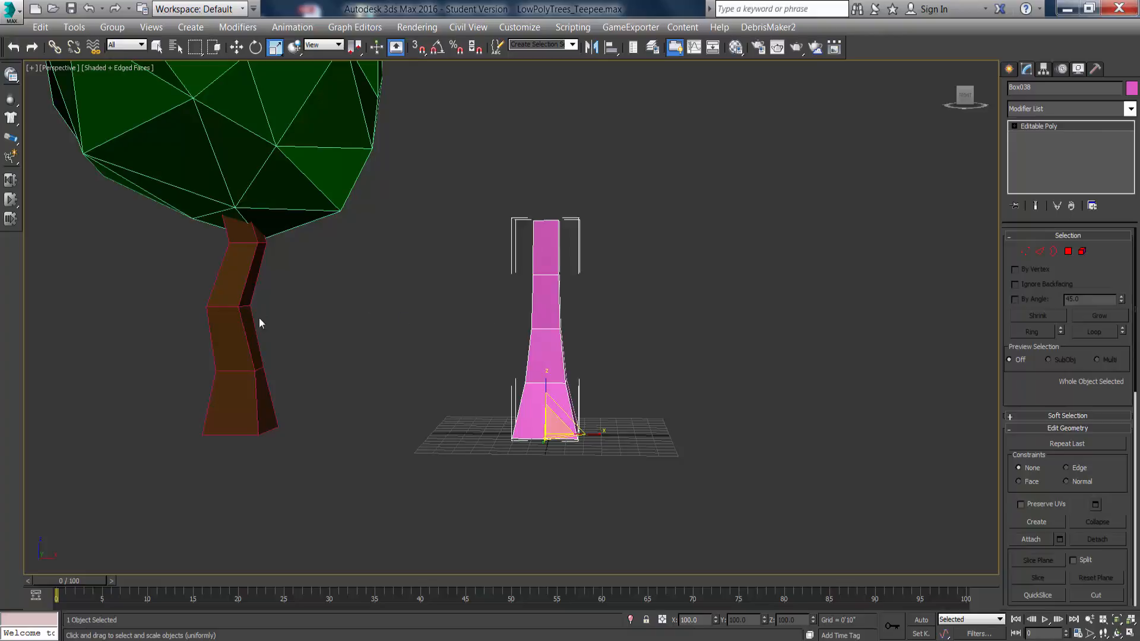
alt+middle_drag(237, 305, 260, 306)
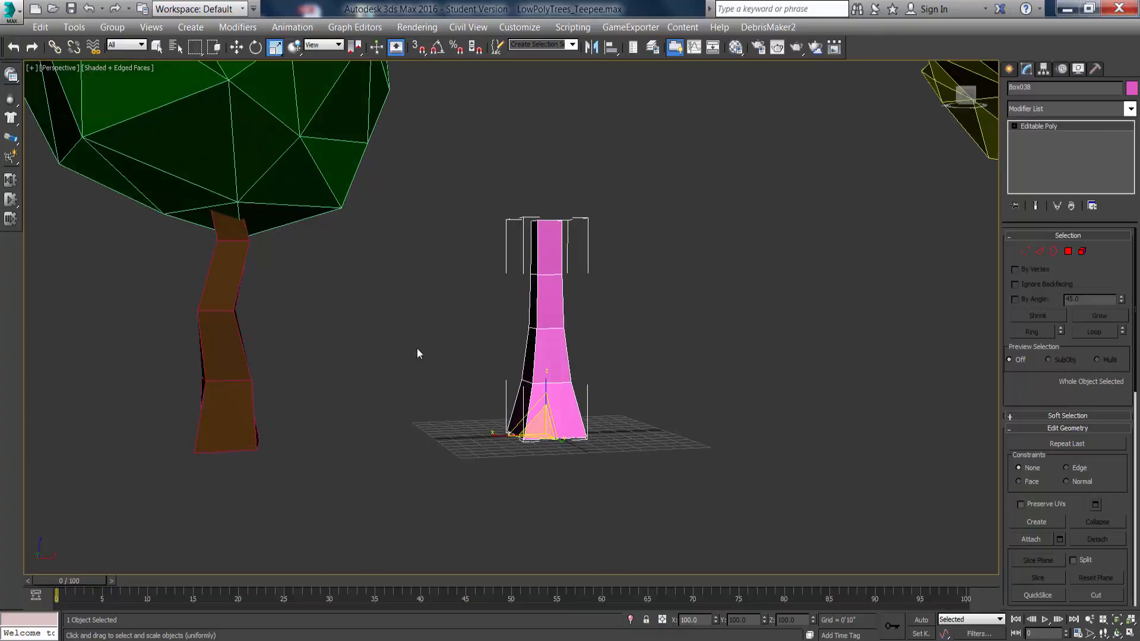
alt+middle_drag(417, 348, 386, 329)
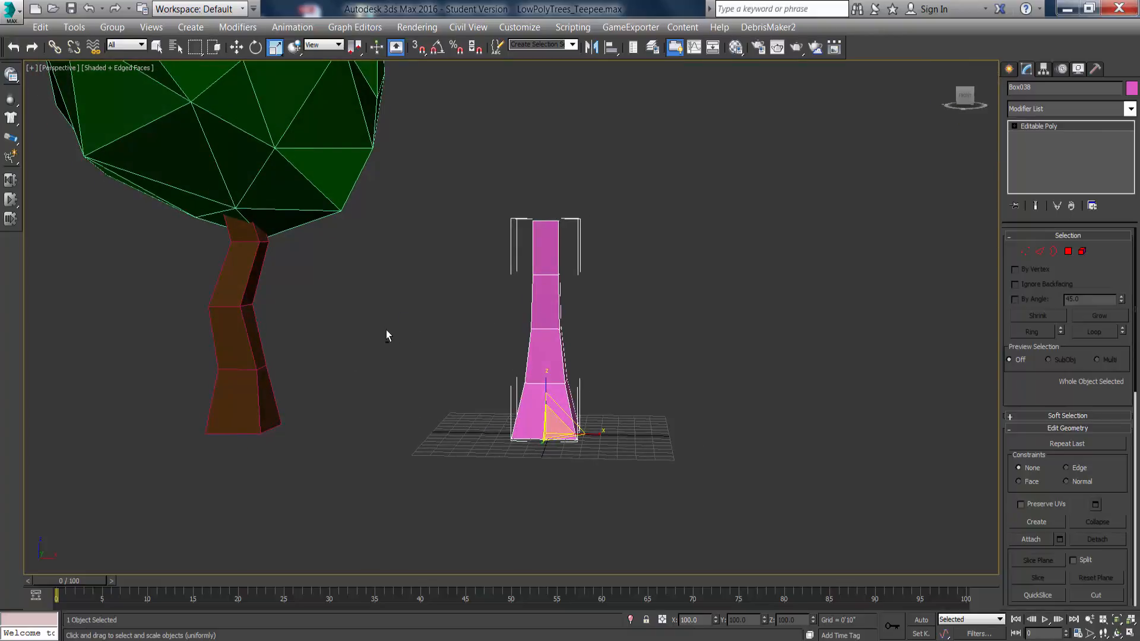
Scale the trunk's upper three vertex loops slightly outward, and widen the loop just above the base to match.
click(1024, 251)
alt+middle_drag(698, 312, 695, 321)
drag(490, 201, 626, 348)
alt+middle_drag(626, 351, 630, 419)
drag(570, 283, 575, 285)
alt+middle_drag(575, 285, 511, 351)
drag(533, 349, 598, 401)
alt+middle_drag(633, 397, 683, 389)
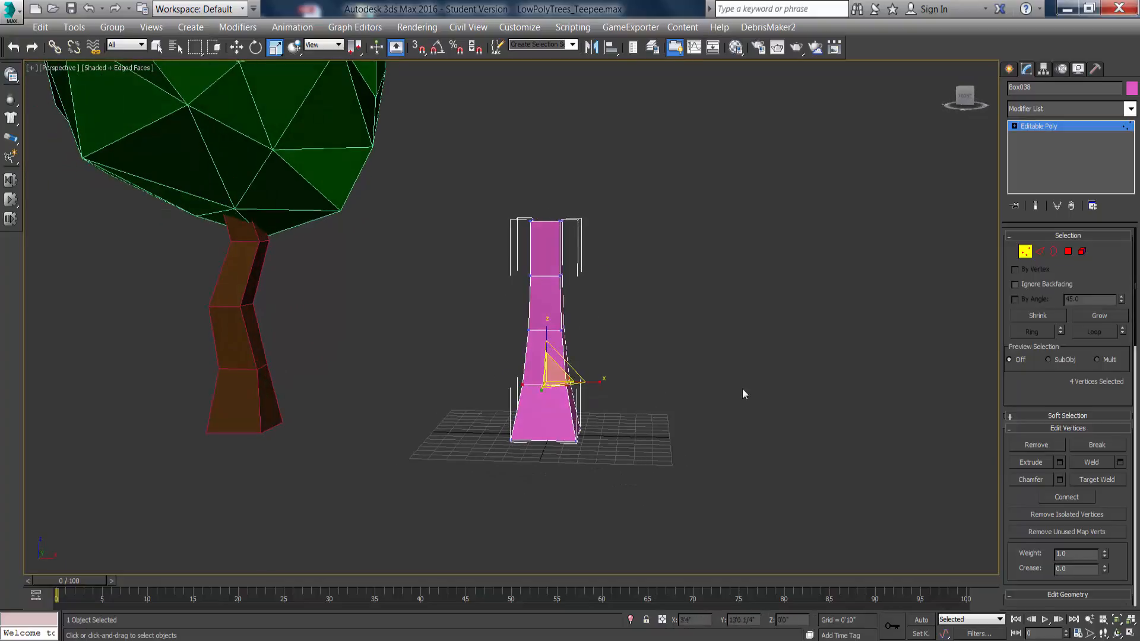
click(1026, 252)
Add a Noise modifier to the trunk with scale 18 and strengths of 0'0 3/4" in X and 0'1 2/4" in Y.
click(1131, 109)
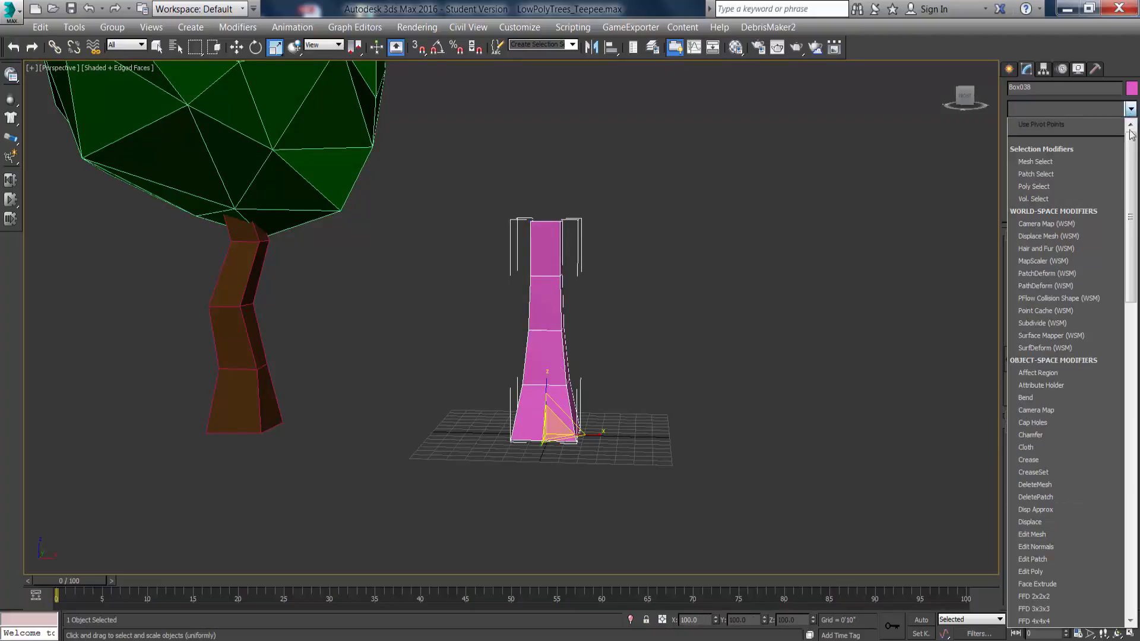
drag(1131, 134, 1134, 409)
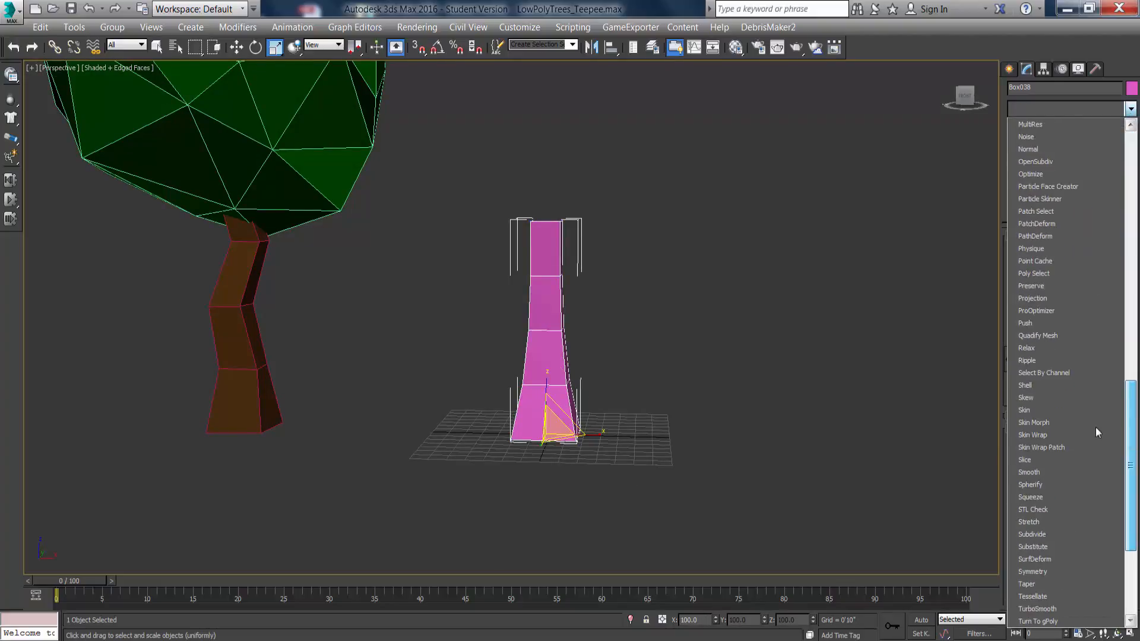
click(1046, 137)
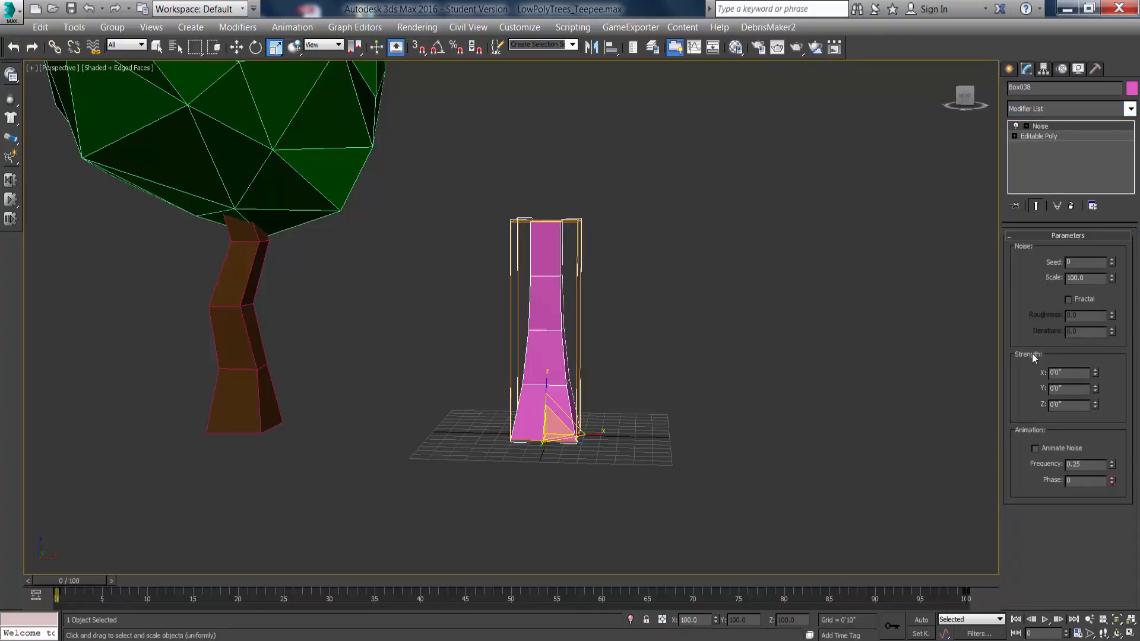
click(1095, 370)
drag(1095, 388, 1084, 303)
drag(1115, 282, 1125, 327)
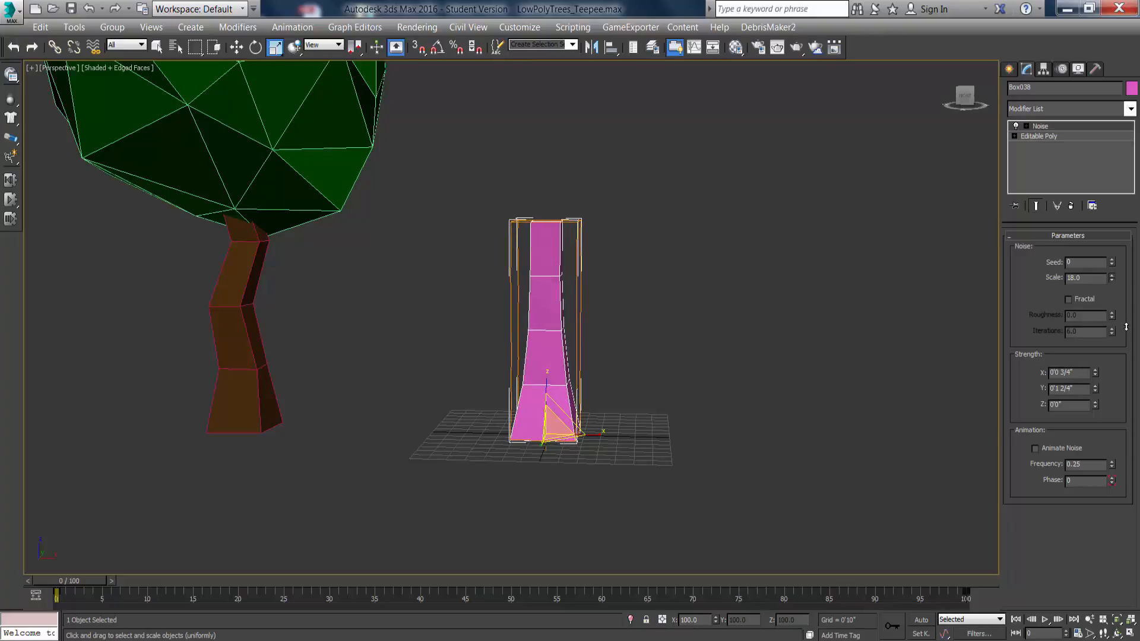
Try noise strengths of 2'0" in X and 3'0" in Y, with the noise scale at 54.
double_click(1075, 373)
text(2)
drag(1074, 388, 1048, 391)
text(3)
click(1075, 373)
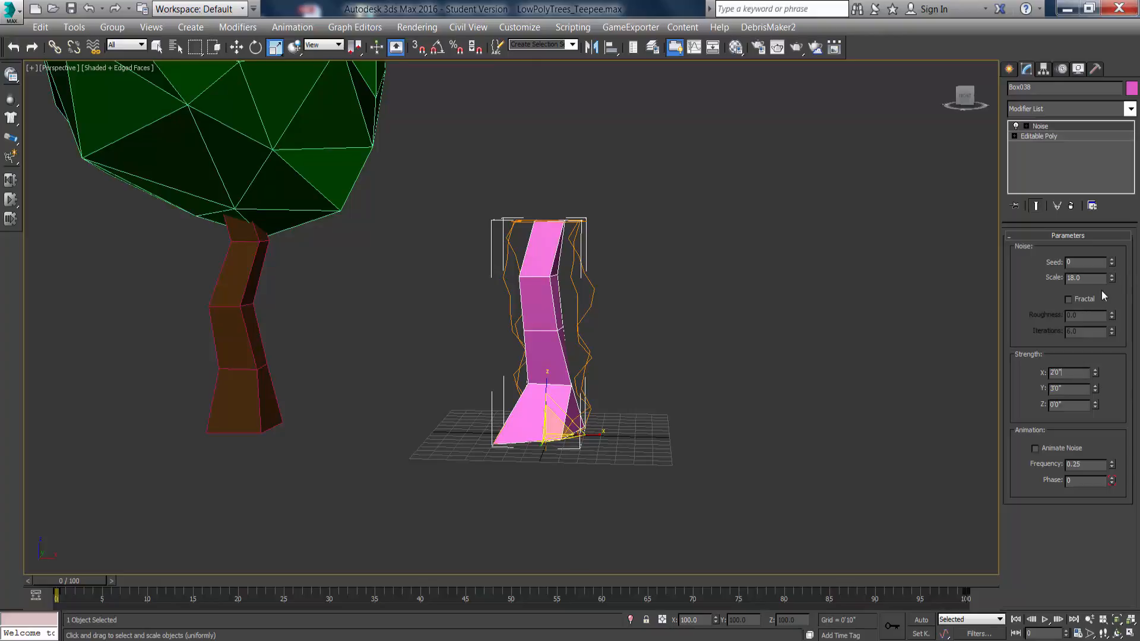
mouse_move(1112, 280)
mouse_down()
mouse_move(1109, 83)
mouse_move(1114, 235)
mouse_move(1100, 111)
mouse_move(1114, 172)
mouse_move(1109, 98)
mouse_move(1113, 144)
mouse_up()
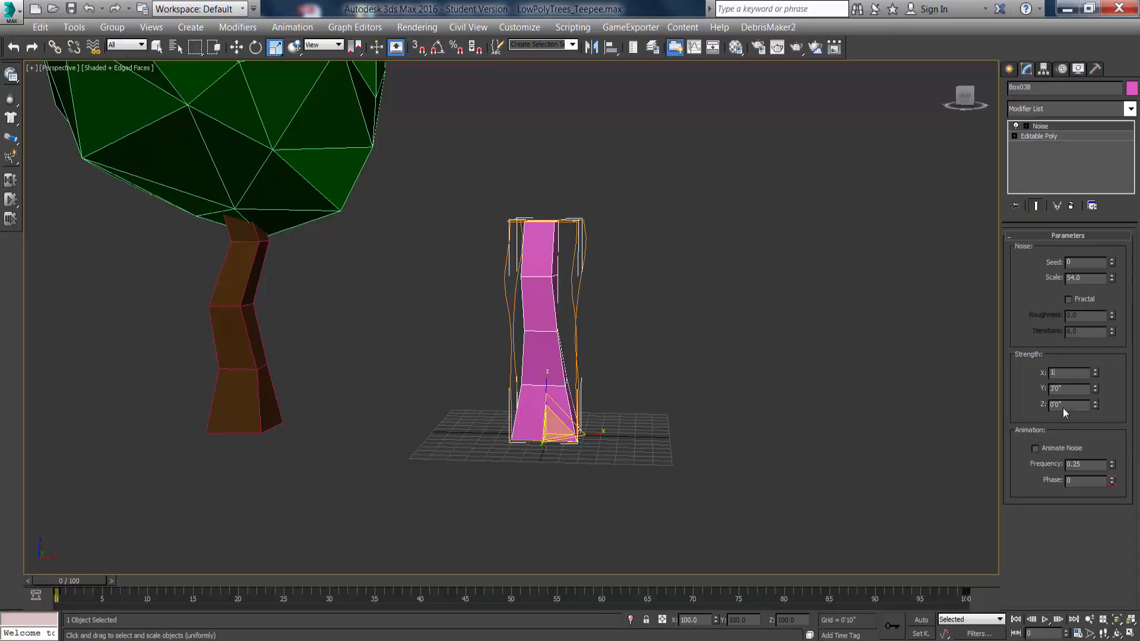
Set the noise strength to 1'0" in both X and Y and the noise scale to 22.68.
key(Tab)
text(1)
key(Return)
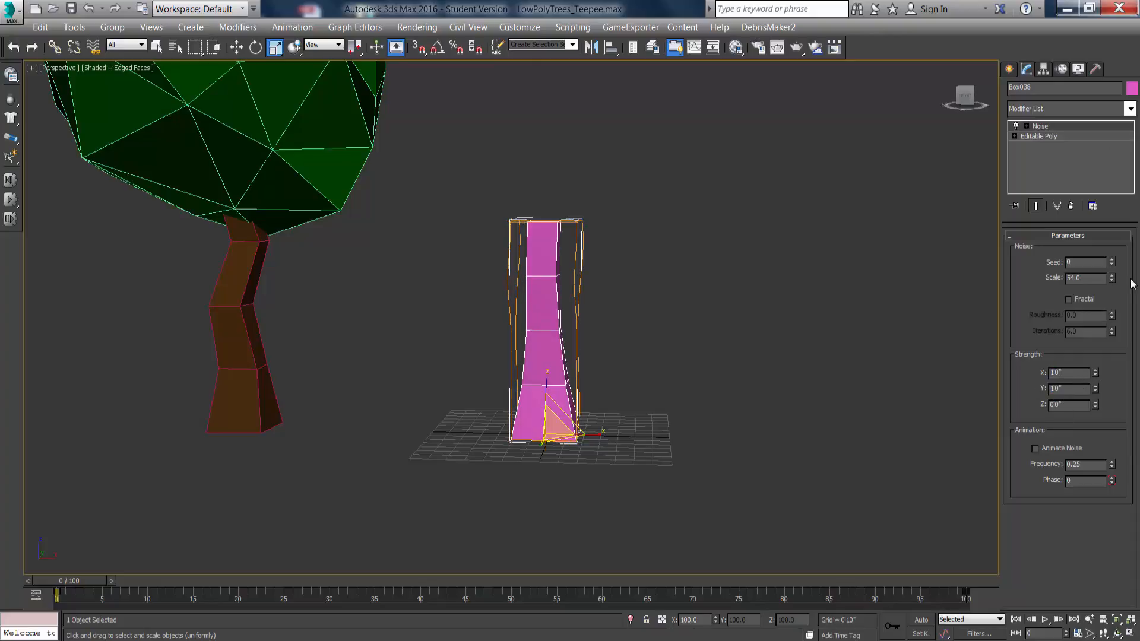
drag(1118, 306, 1119, 313)
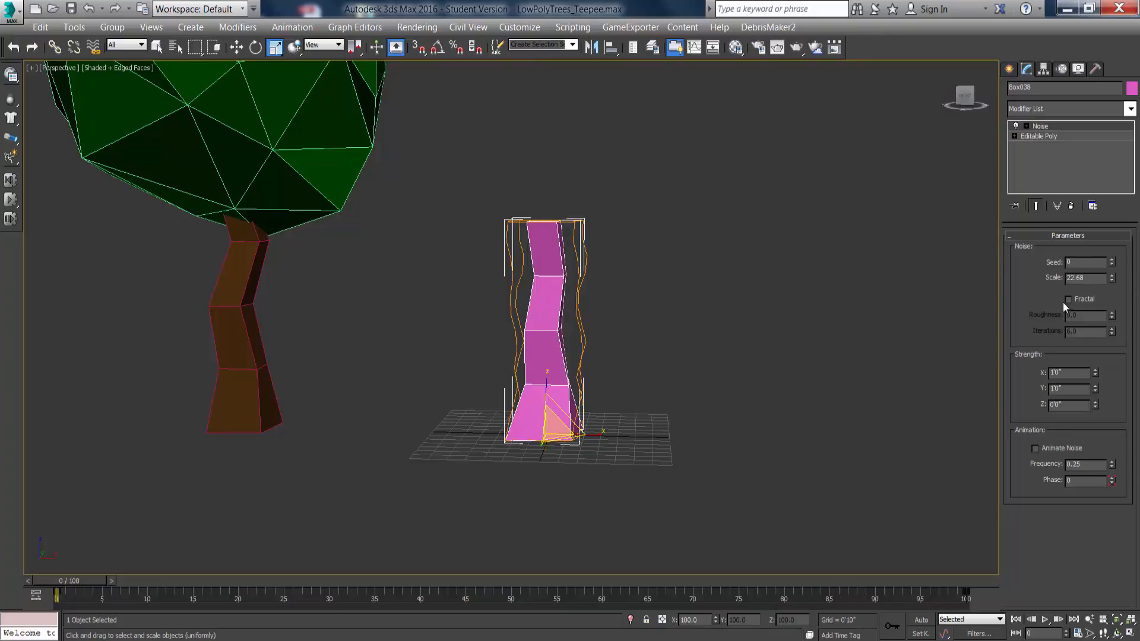
Try successive noise seed values up to about 20 on the trunk, and reset the seed to 0.
click(1112, 259)
click(1112, 259)
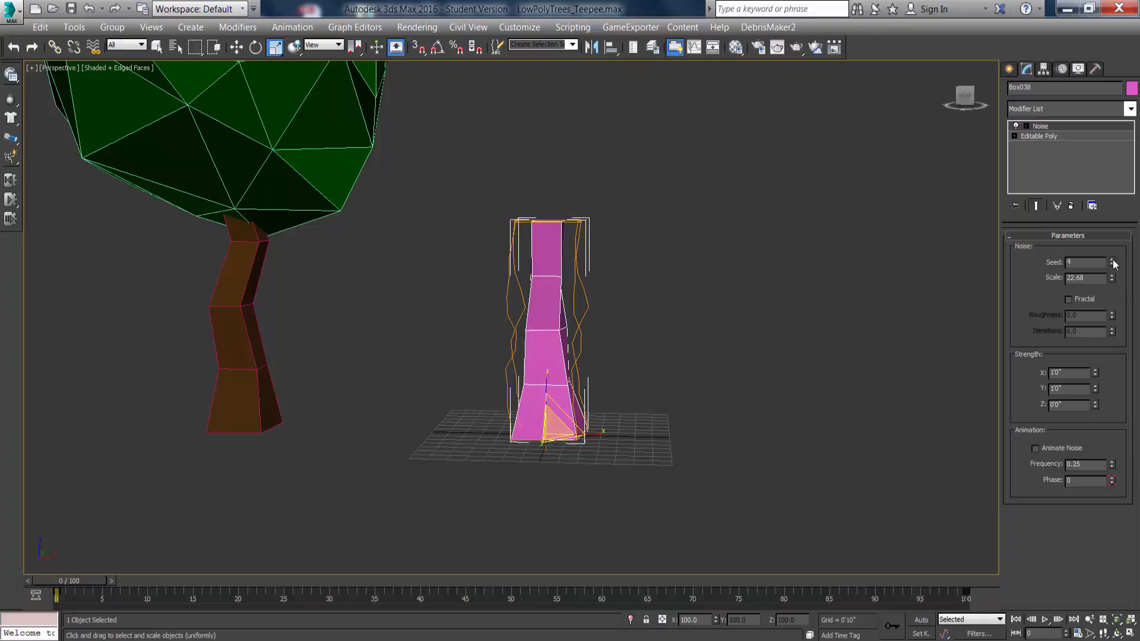
click(1112, 260)
click(1112, 260)
click(1112, 259)
click(1112, 259)
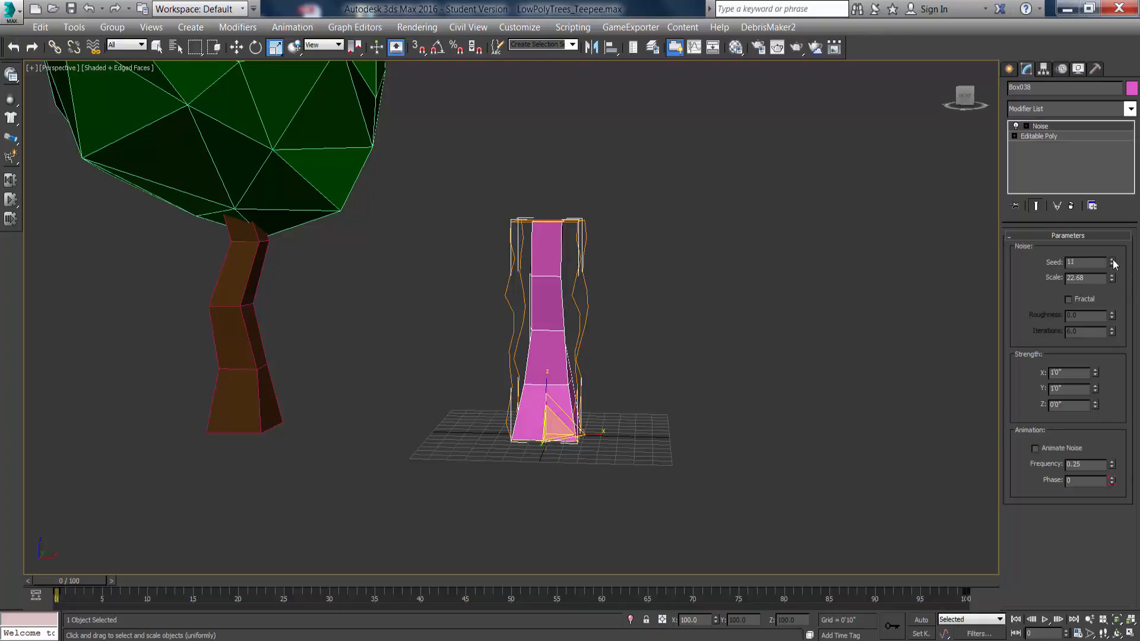
click(1112, 259)
click(1112, 259)
click(1112, 259)
click(1112, 259)
click(1112, 260)
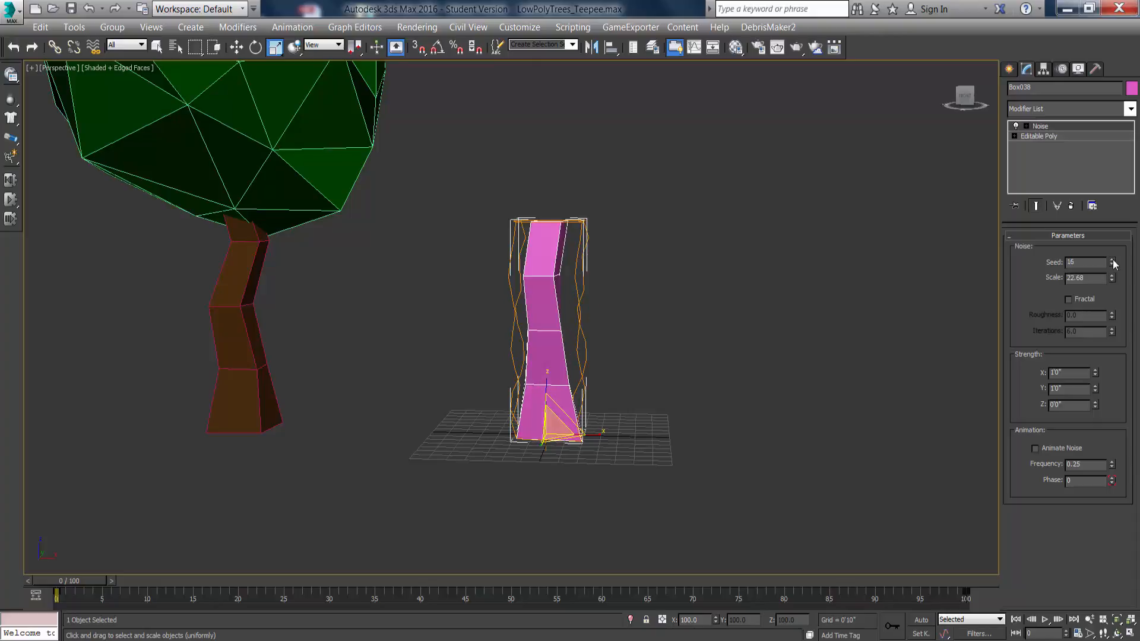
click(1112, 259)
click(1112, 260)
click(1112, 260)
click(1112, 260)
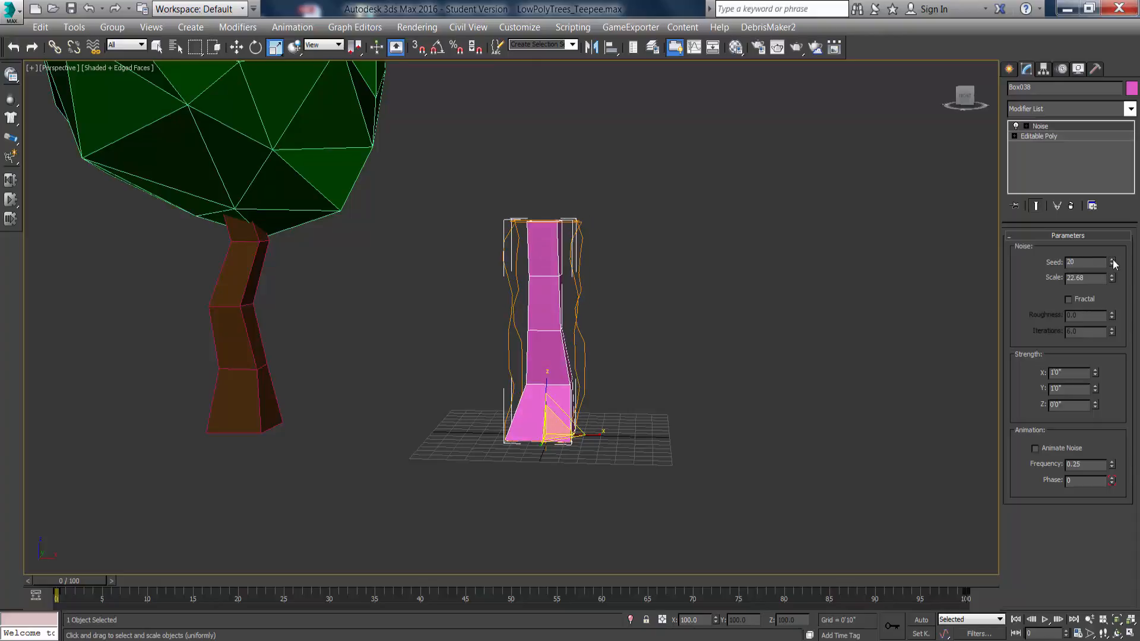
click(1113, 260)
right_click(1113, 263)
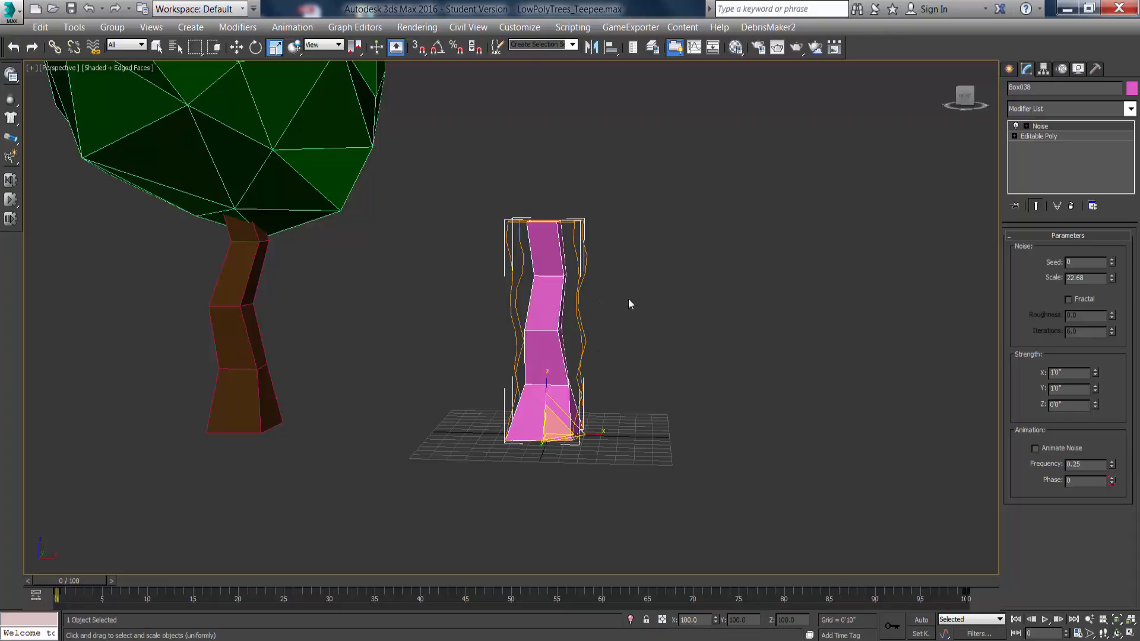
Set the trunk's absolute world X position to 0'0" with the Move transform type-in.
right_click(236, 47)
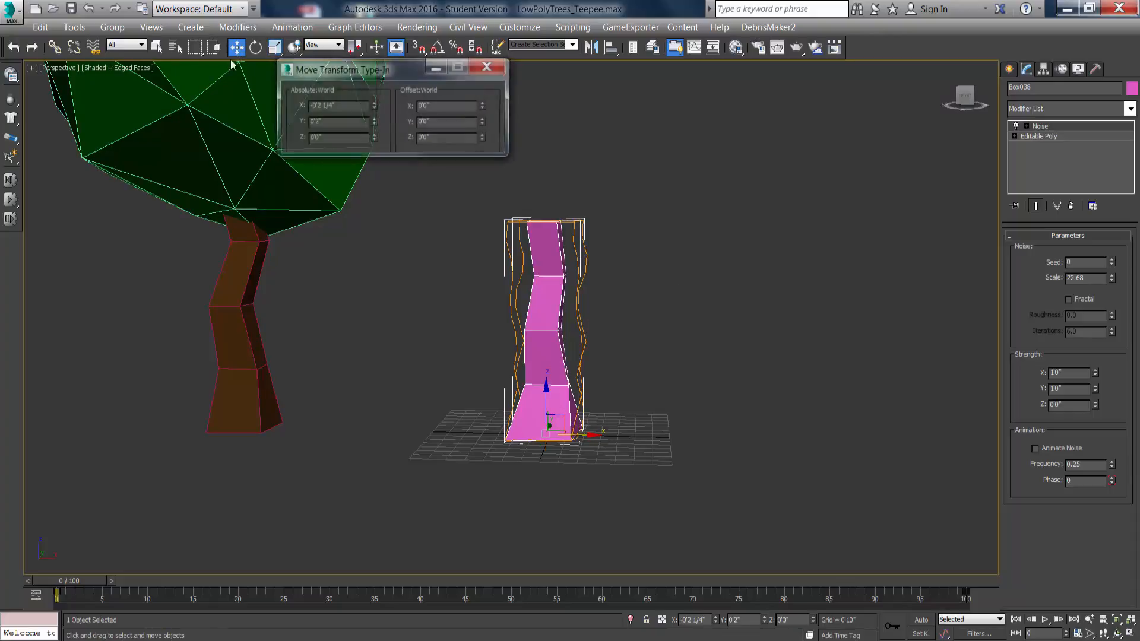
right_click(371, 111)
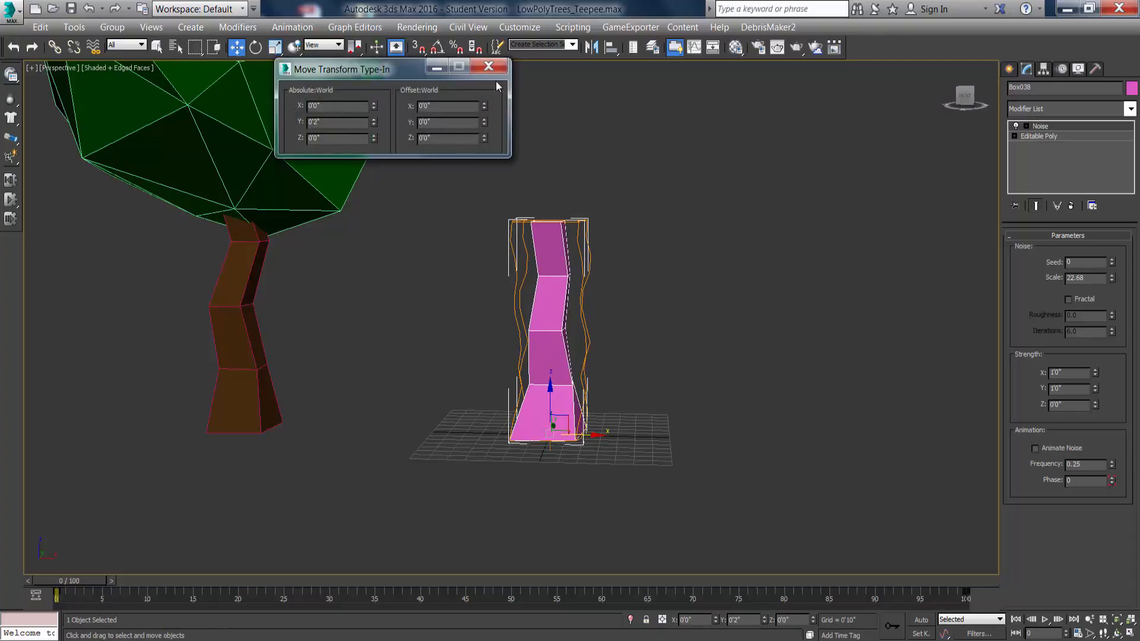
click(488, 66)
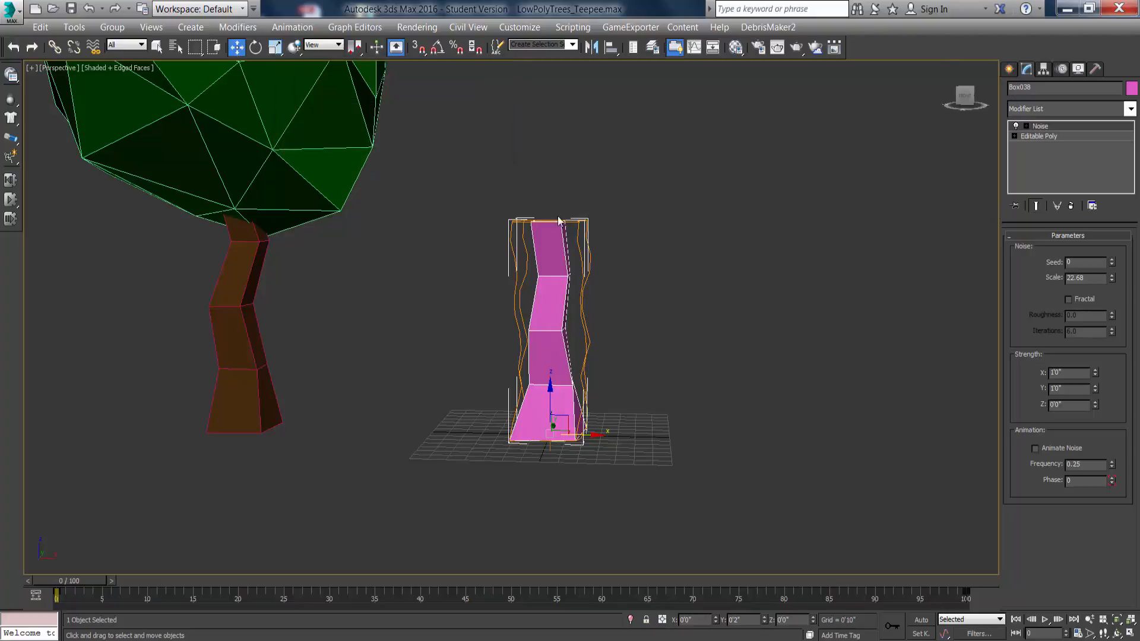
Rename the trunk object as Basic and deselect it.
double_click(1045, 87)
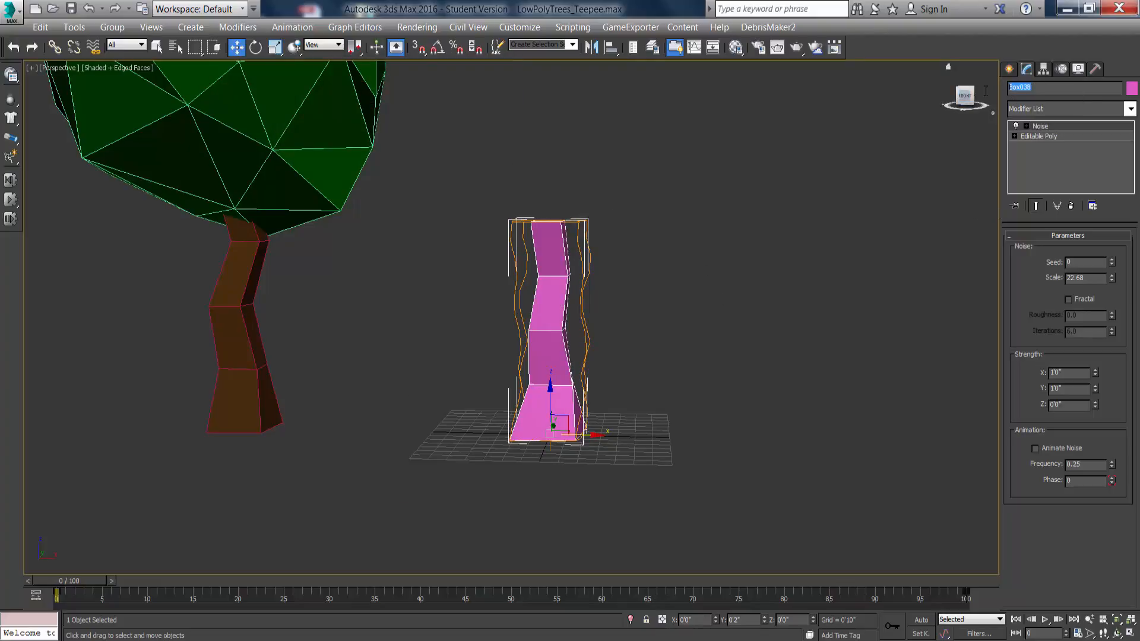
text(Basic)
click(697, 418)
Create a 4-segment Icosa GeoSphere with a radius of about 8'6 1/4" beside the trunk.
click(1009, 69)
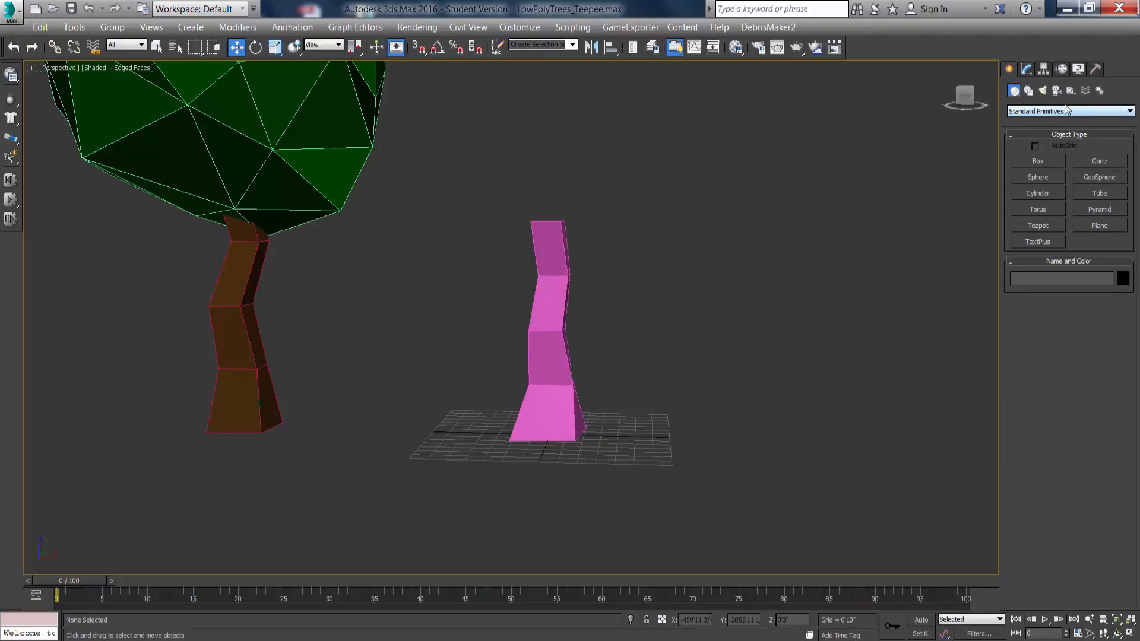
click(1099, 177)
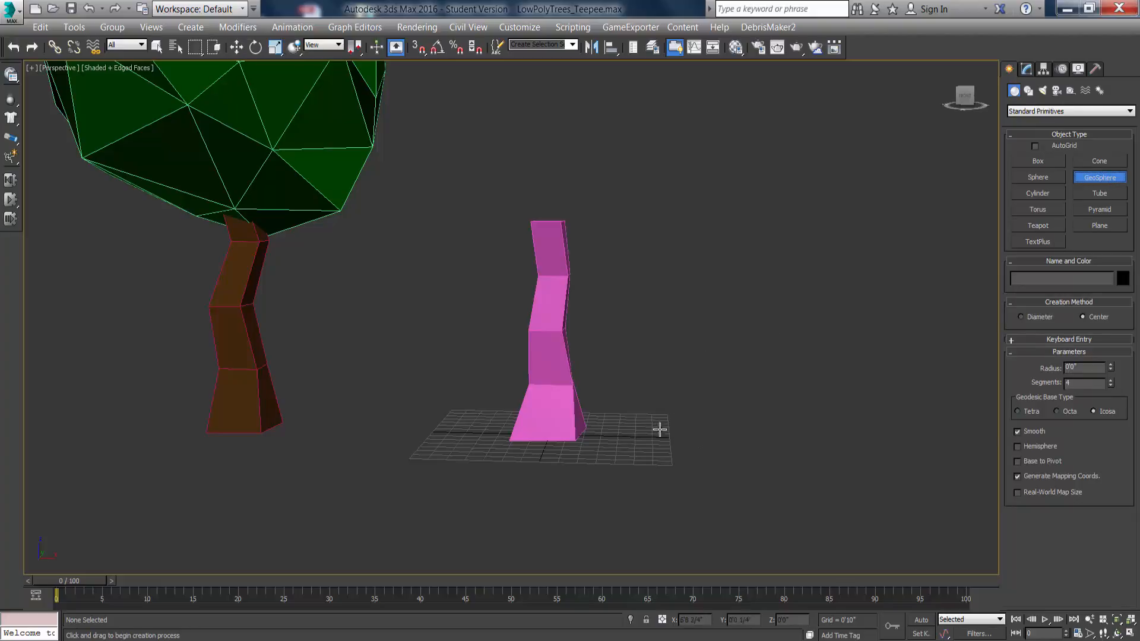
drag(636, 422, 646, 395)
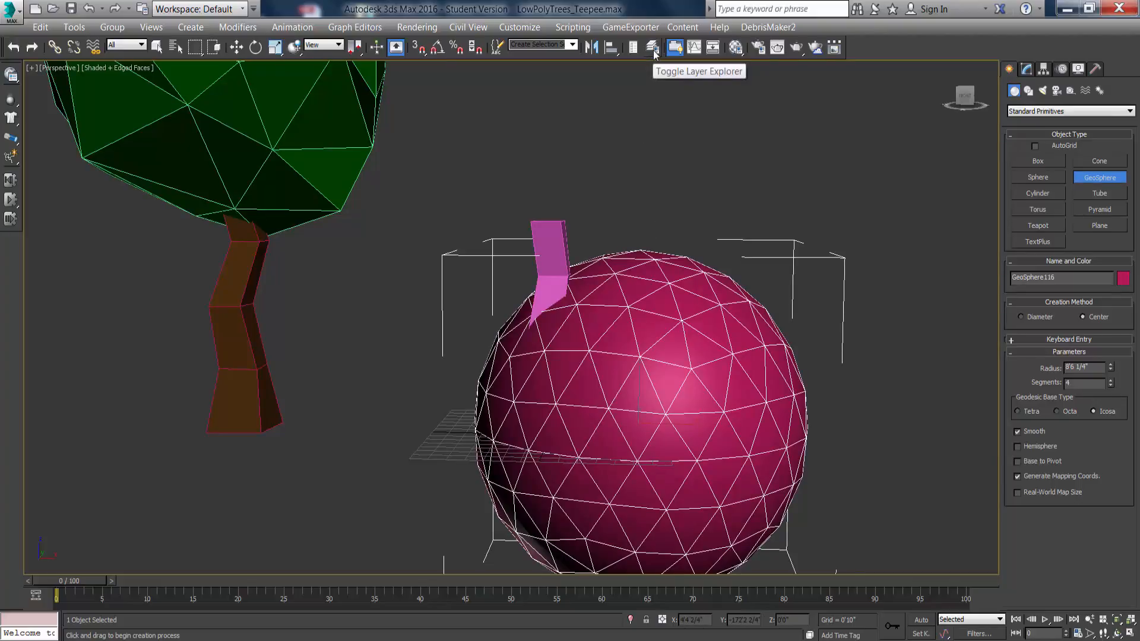
Set the GeoSphere's X and Y positions to 0'0" and raise it onto the trunk's top, to a Z of about 17'0 1/4".
click(236, 47)
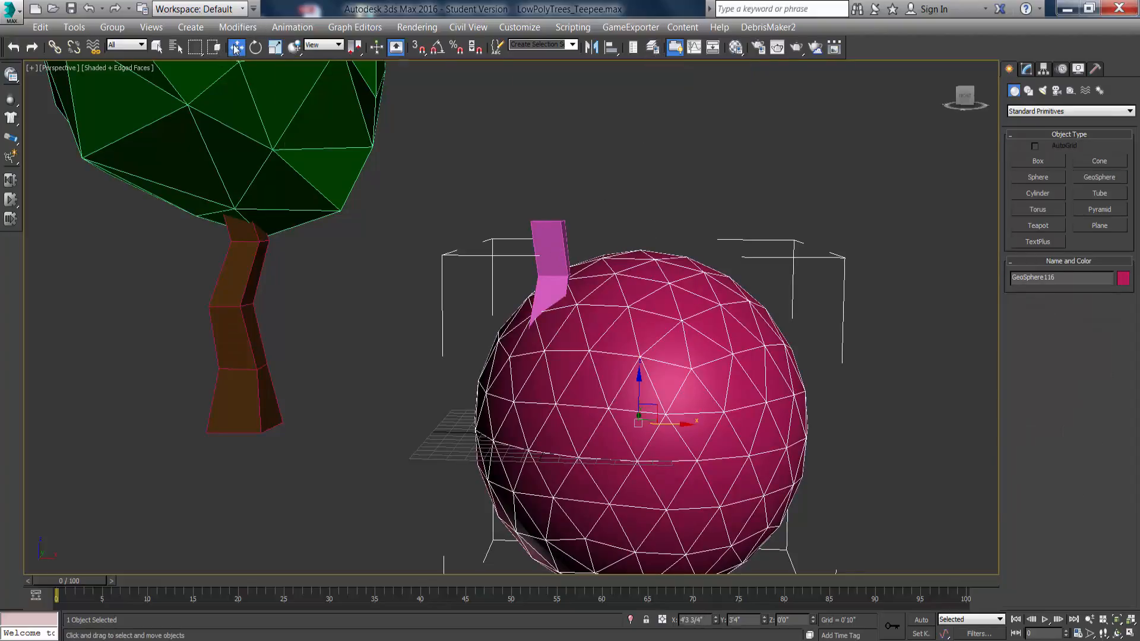
right_click(236, 47)
right_click(374, 105)
right_click(374, 122)
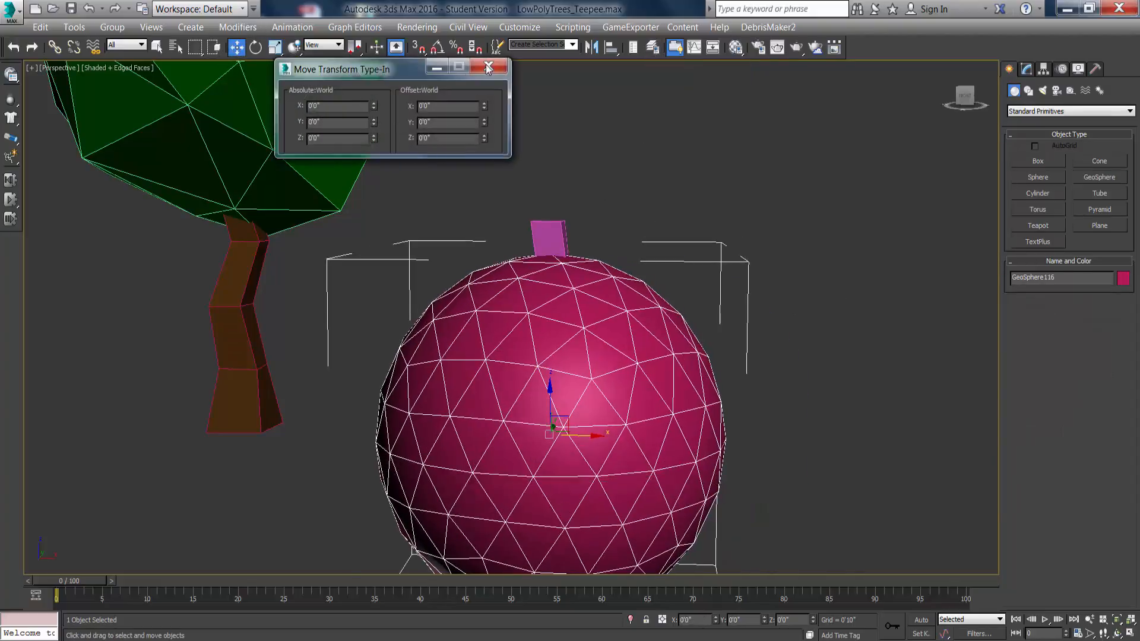
drag(549, 396, 553, 28)
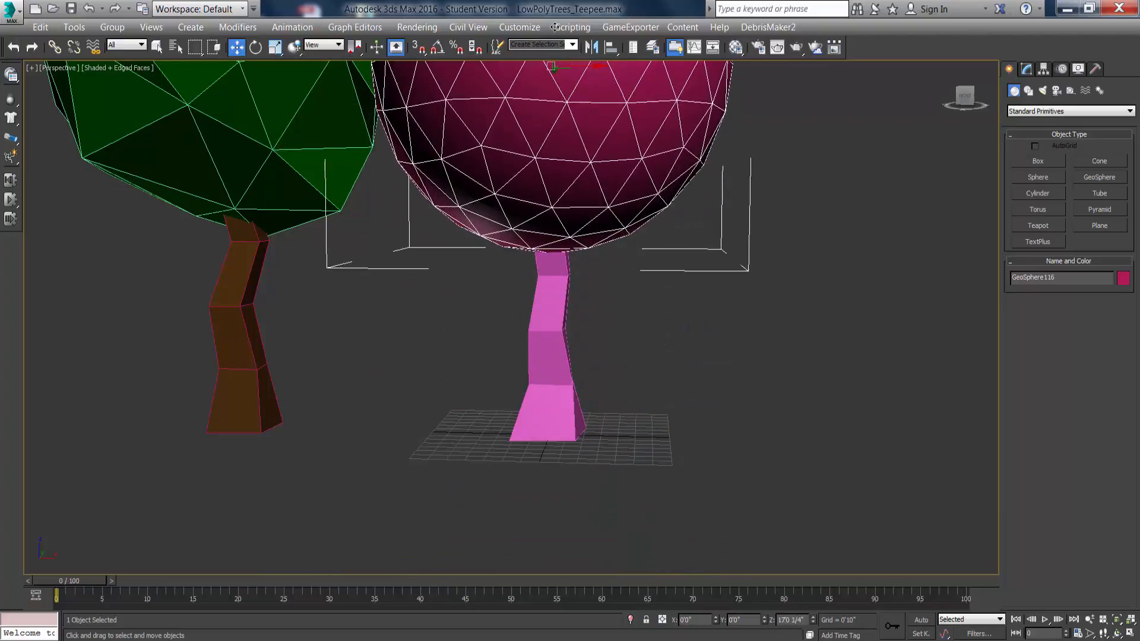
Lower the GeoSphere onto the trunk's top, to a Z of about 15'8 3/4".
middle_drag(561, 242, 562, 267)
scroll(561, 268, down, 3)
drag(557, 127, 558, 153)
middle_drag(559, 153, 558, 205)
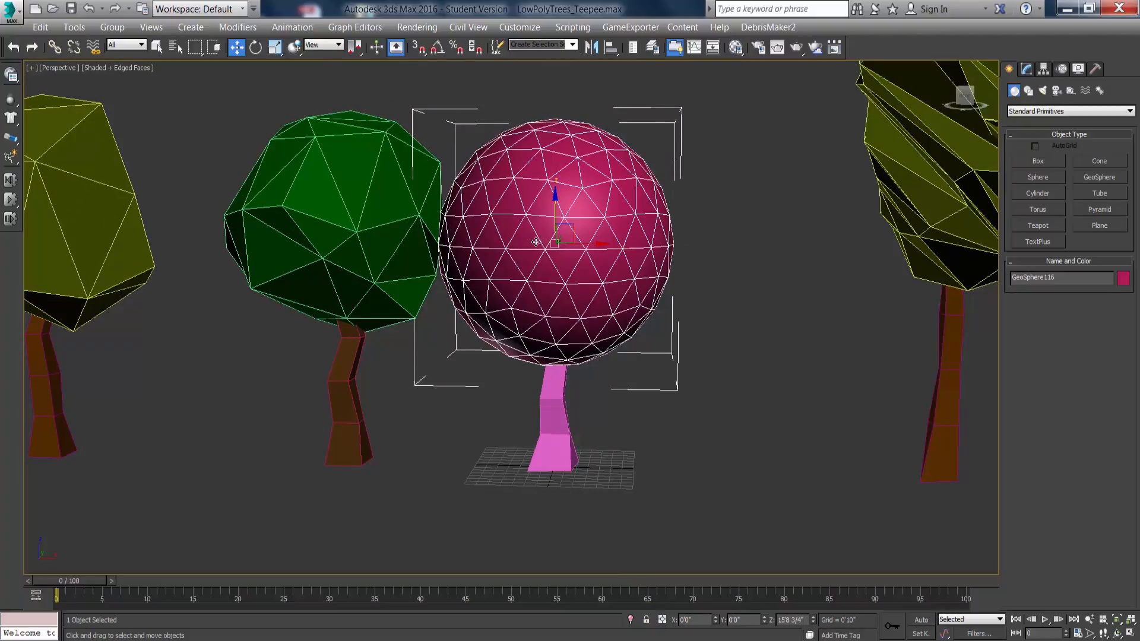
middle_drag(537, 241, 527, 242)
scroll(527, 242, up, 3)
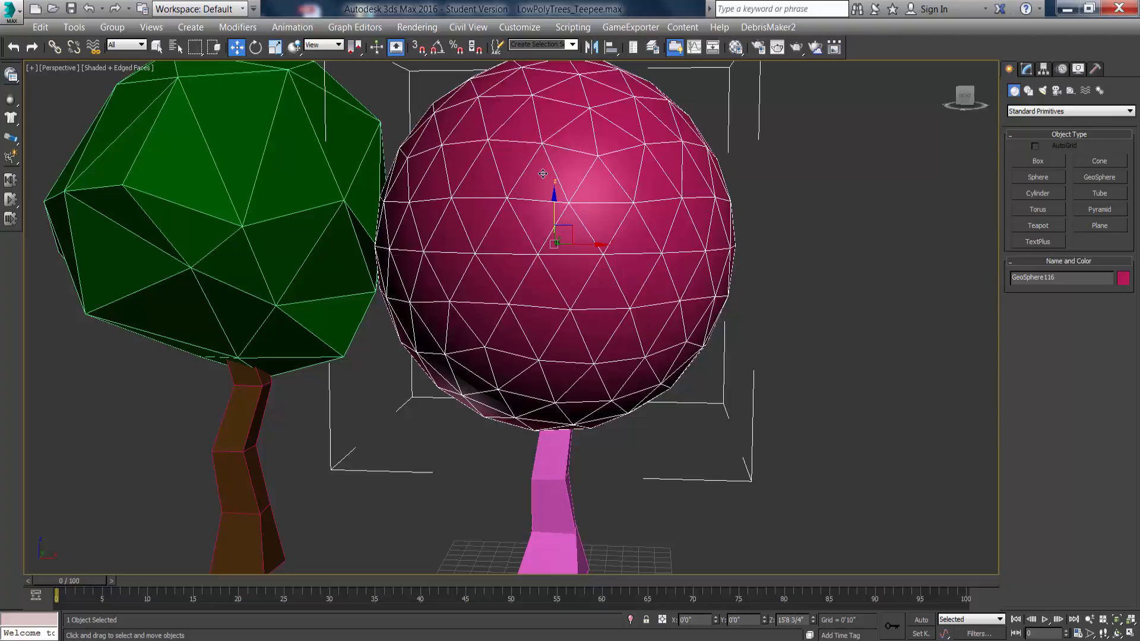
Try the Octa base type on the GeoSphere, and settle on Tetra.
click(1028, 70)
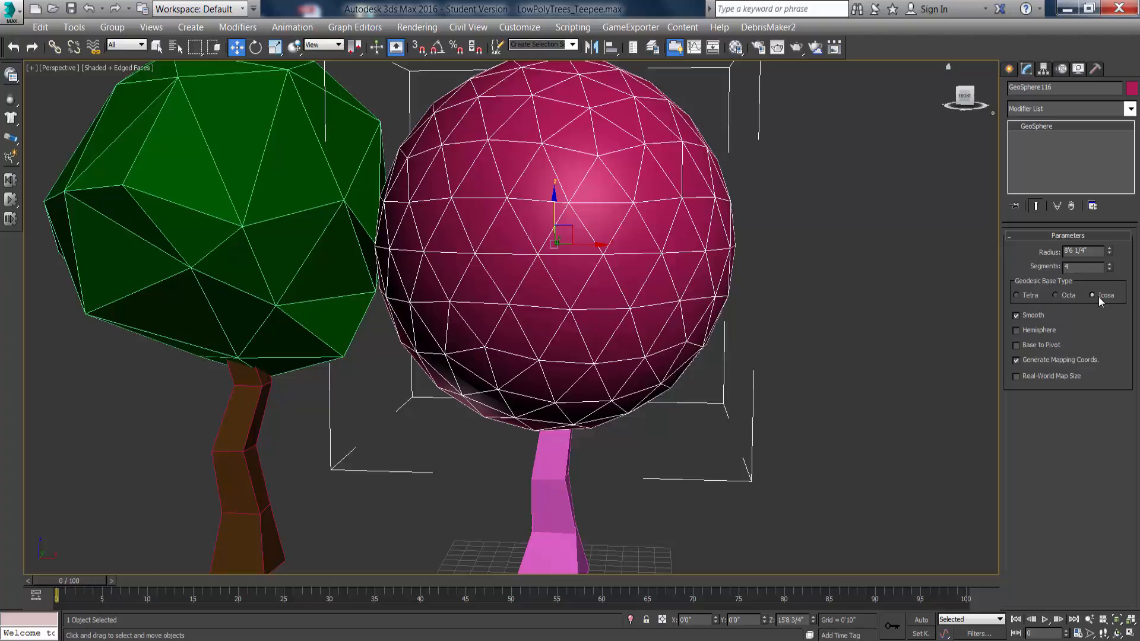
click(1056, 295)
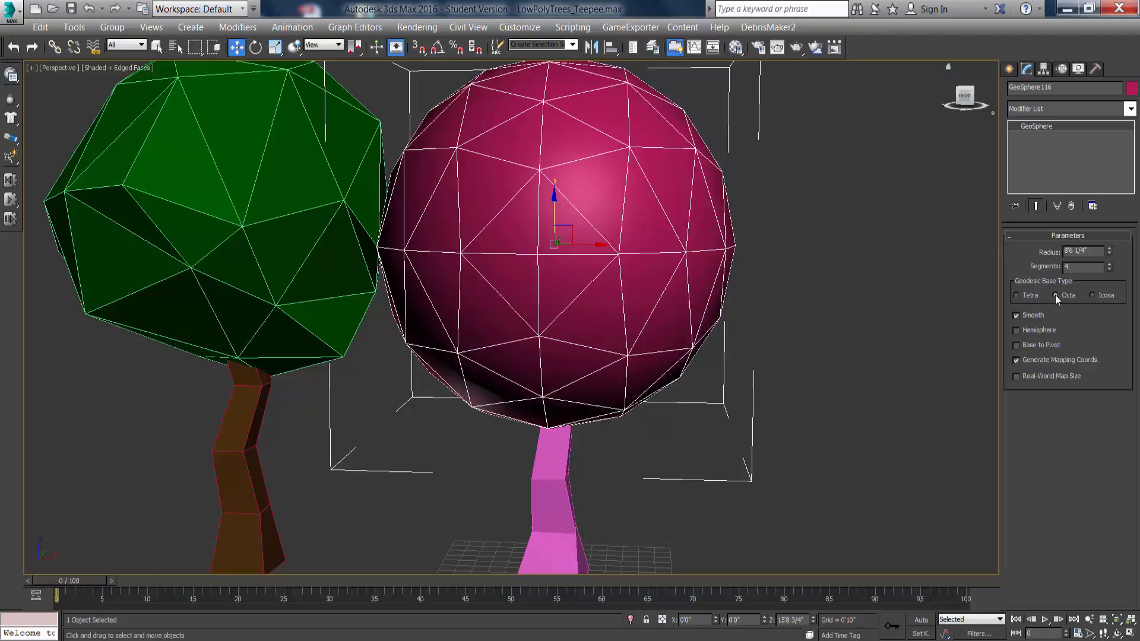
click(1016, 295)
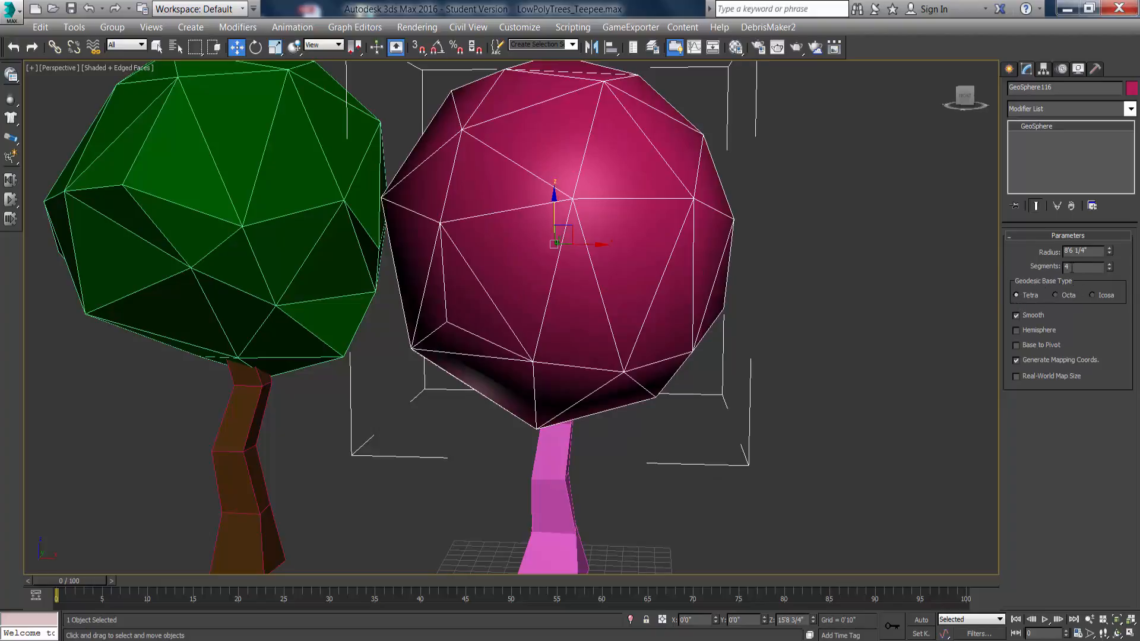
Try different segment counts on the Tetra GeoSphere, and return it to 4 segments.
click(1110, 264)
click(1110, 264)
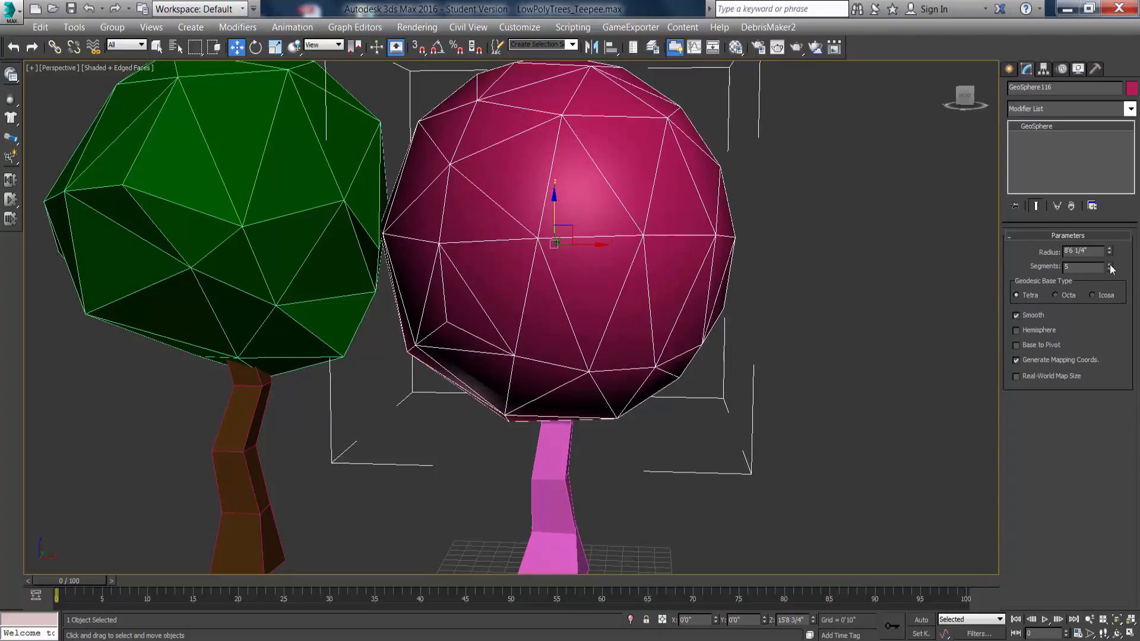
click(1110, 264)
click(1110, 264)
click(1110, 269)
click(1110, 270)
click(1110, 269)
click(1109, 270)
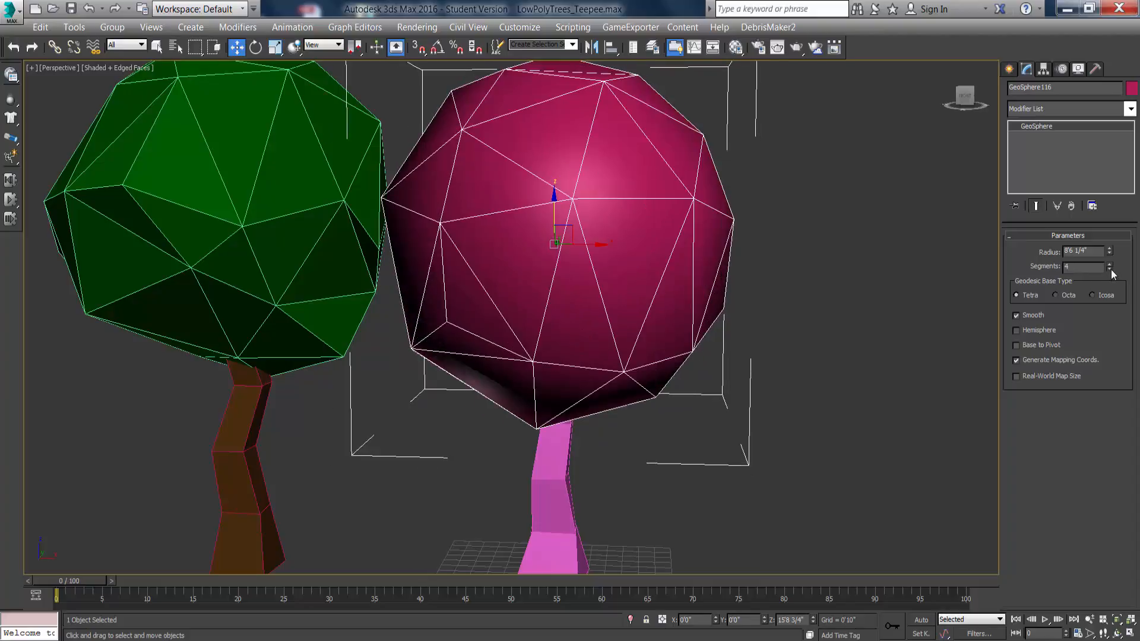
click(1109, 270)
click(1110, 265)
Turn off smoothing on the GeoSphere and add a Noise modifier to it.
click(1031, 316)
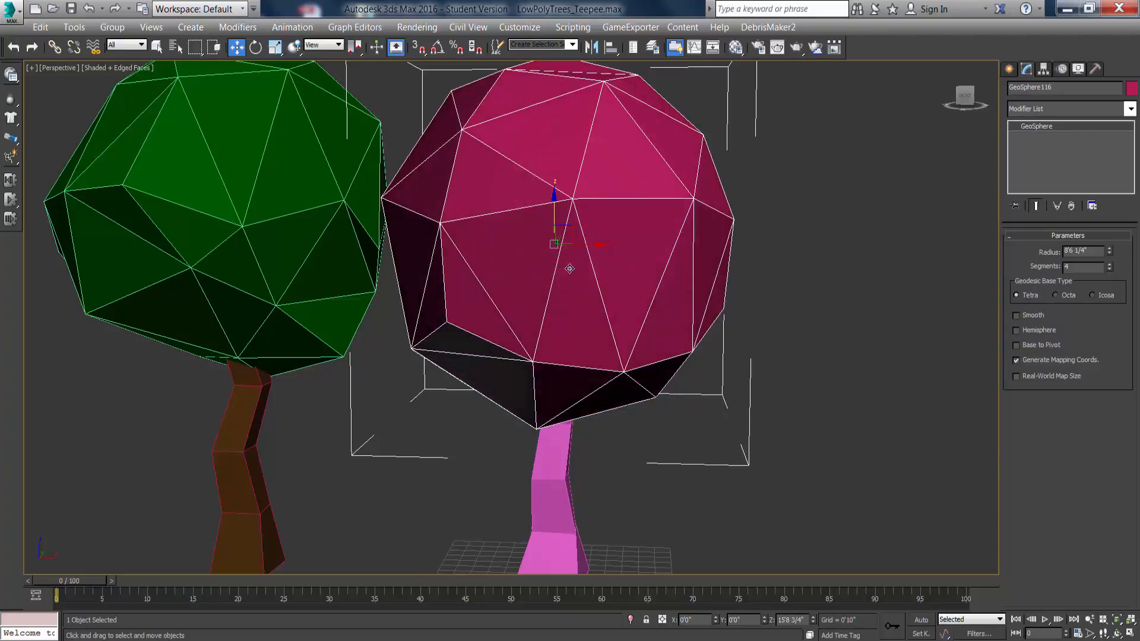
mouse_move(558, 261)
alt+middle_down()
mouse_move(508, 262)
mouse_move(505, 249)
mouse_move(511, 267)
mouse_move(532, 269)
mouse_move(557, 249)
mouse_move(585, 262)
mouse_move(547, 254)
mouse_move(565, 249)
mouse_move(557, 264)
alt+middle_up()
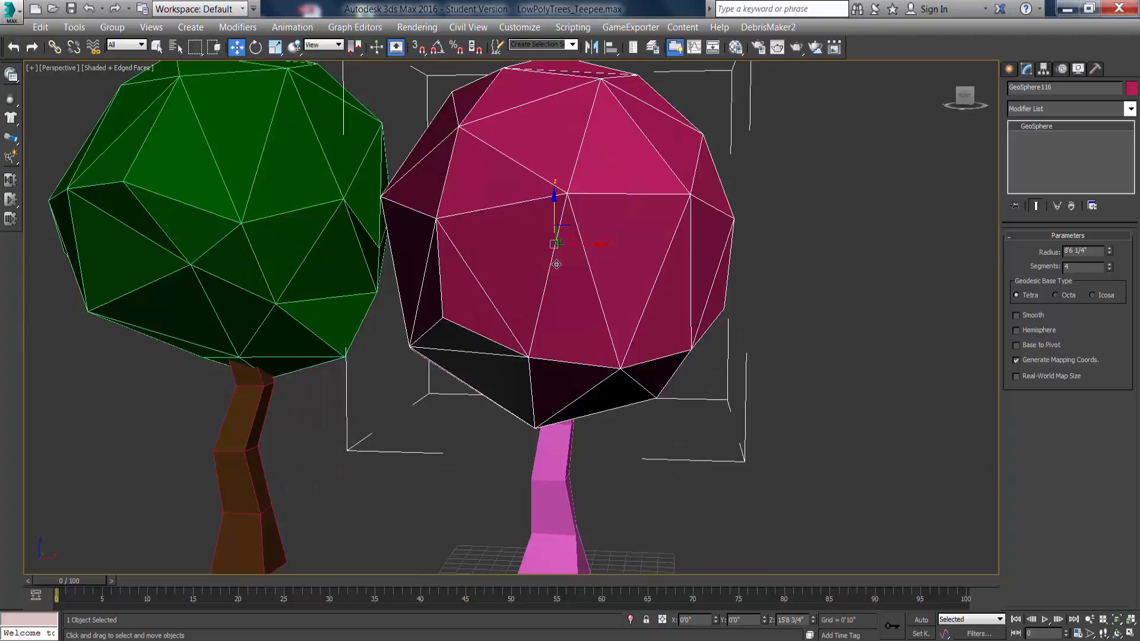
click(1131, 109)
scroll(1057, 435, down, 12)
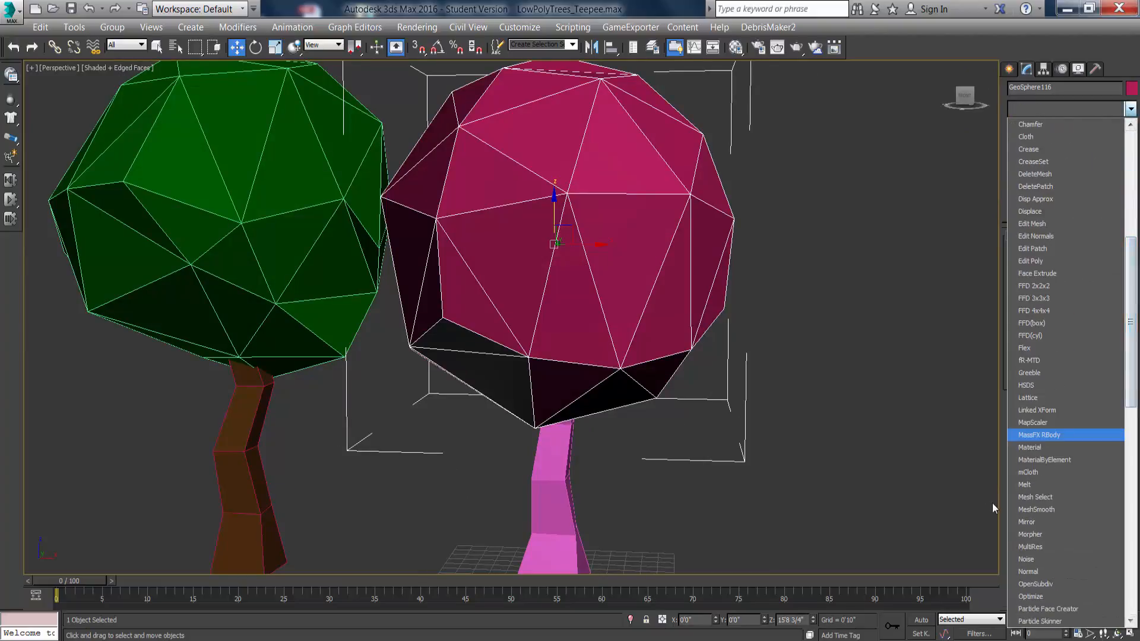
scroll(1057, 357, down, 11)
click(1040, 125)
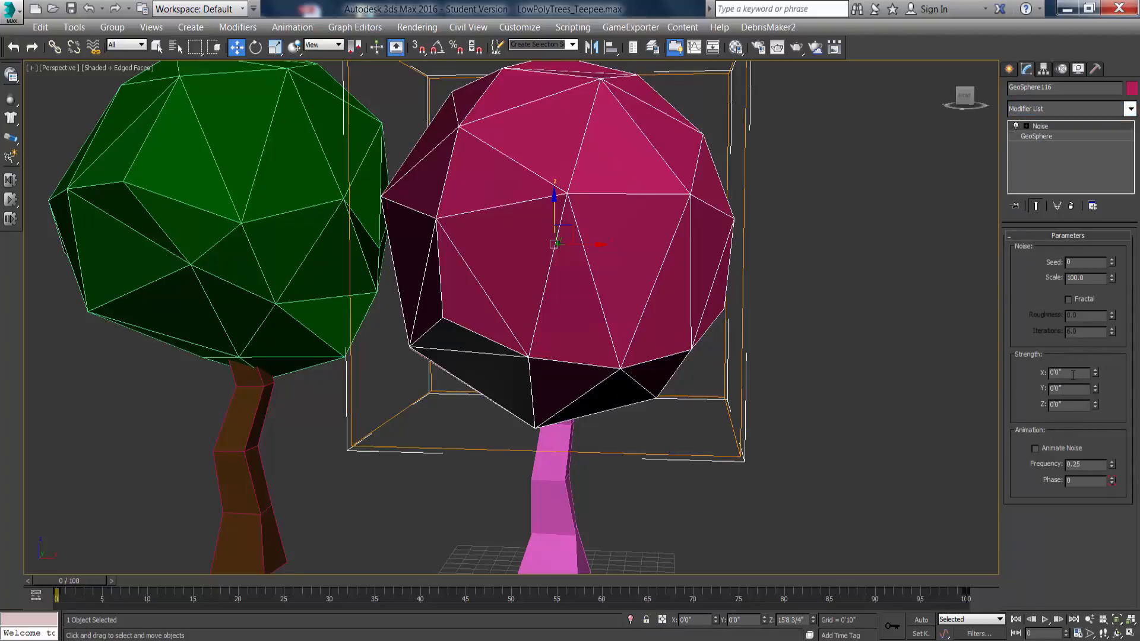
Set the foliage's Noise strength to 2'0" on X, Y and Z.
drag(1032, 378, 1035, 379)
text(2)
key(Tab)
text(2)
key(Tab)
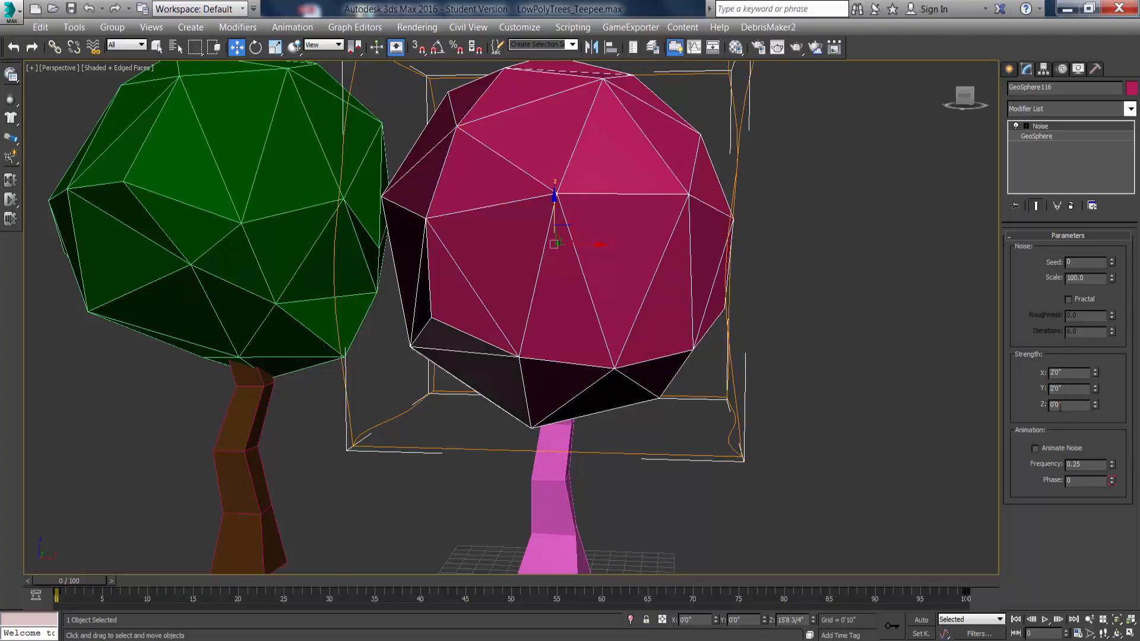
text(2)
key(Tab)
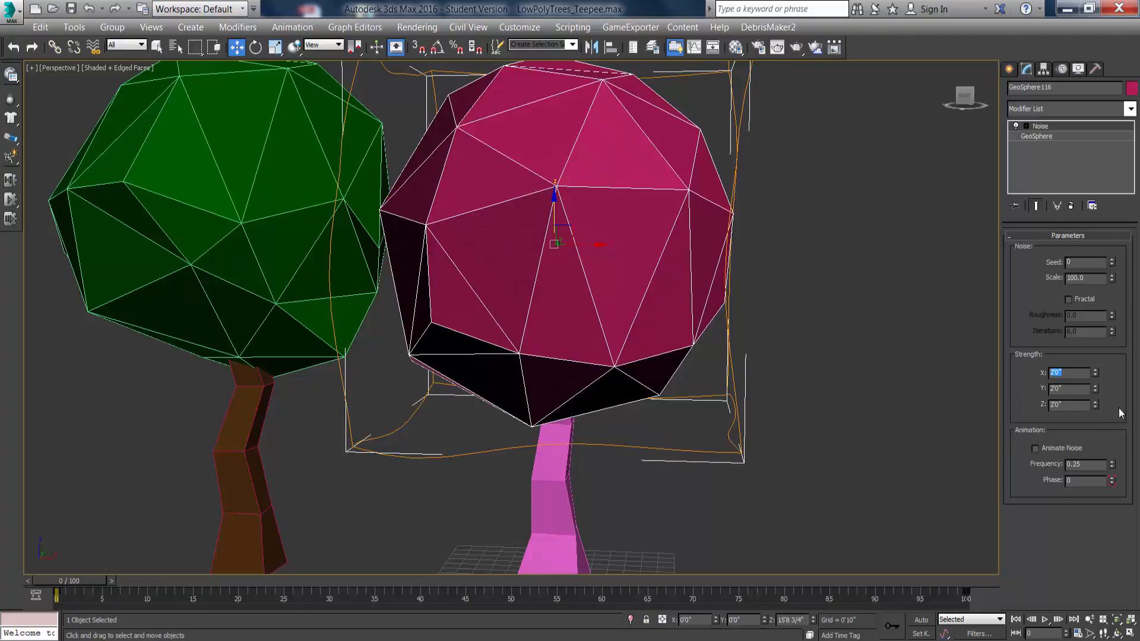
Set the foliage's Noise strength to 3'0" on X, Y and Z and the noise scale to 25.
text(3)
key(Return)
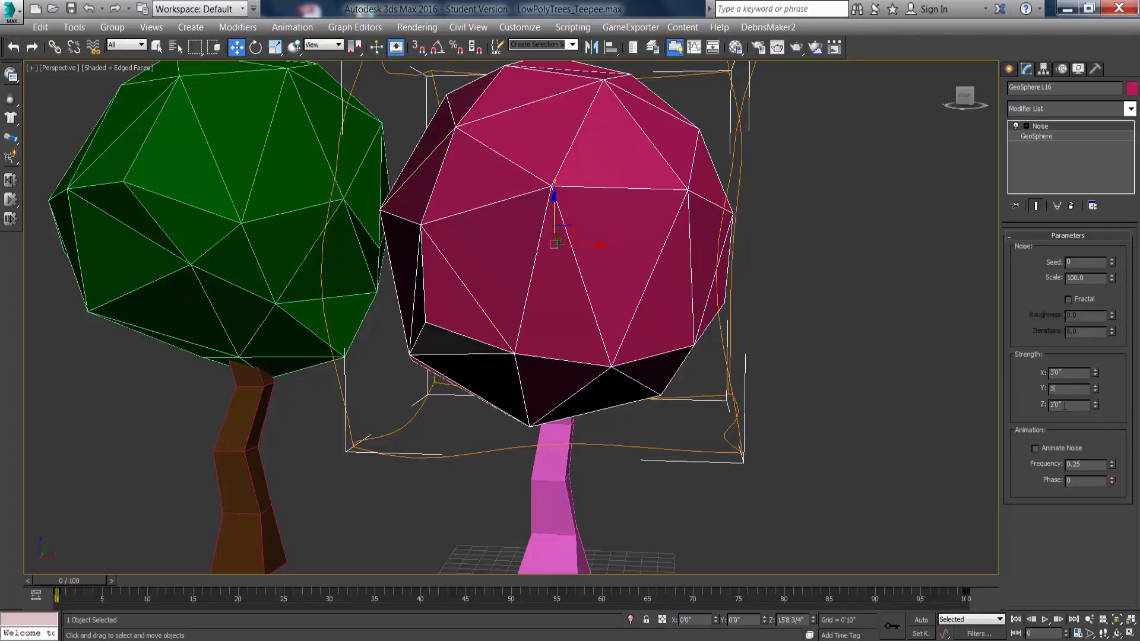
key(Return)
double_click(1066, 405)
text(3)
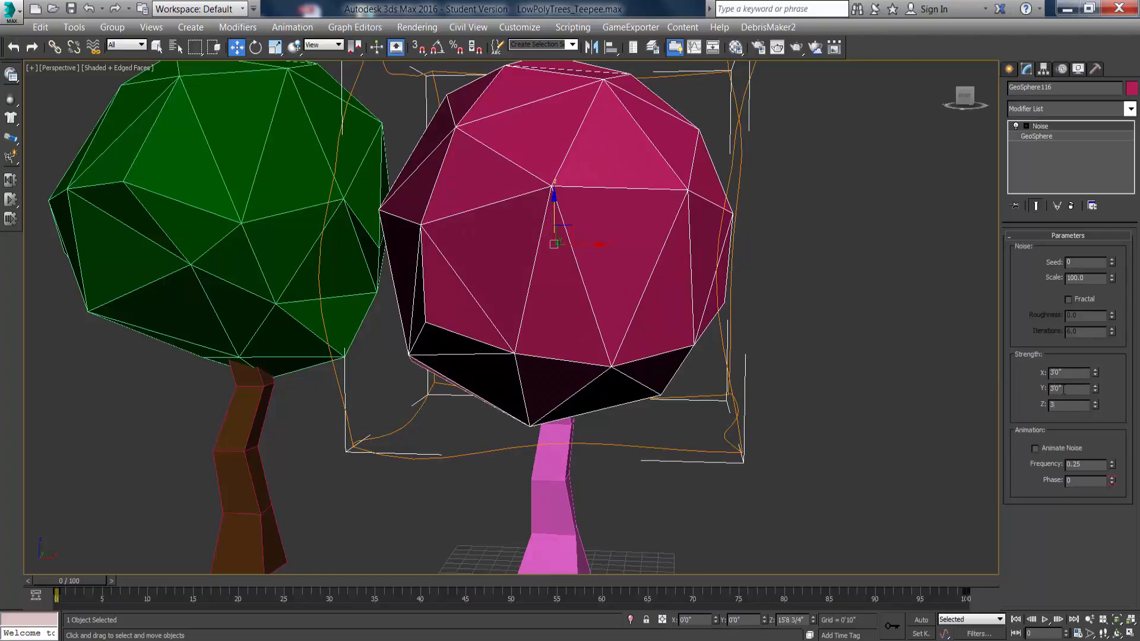
key(Return)
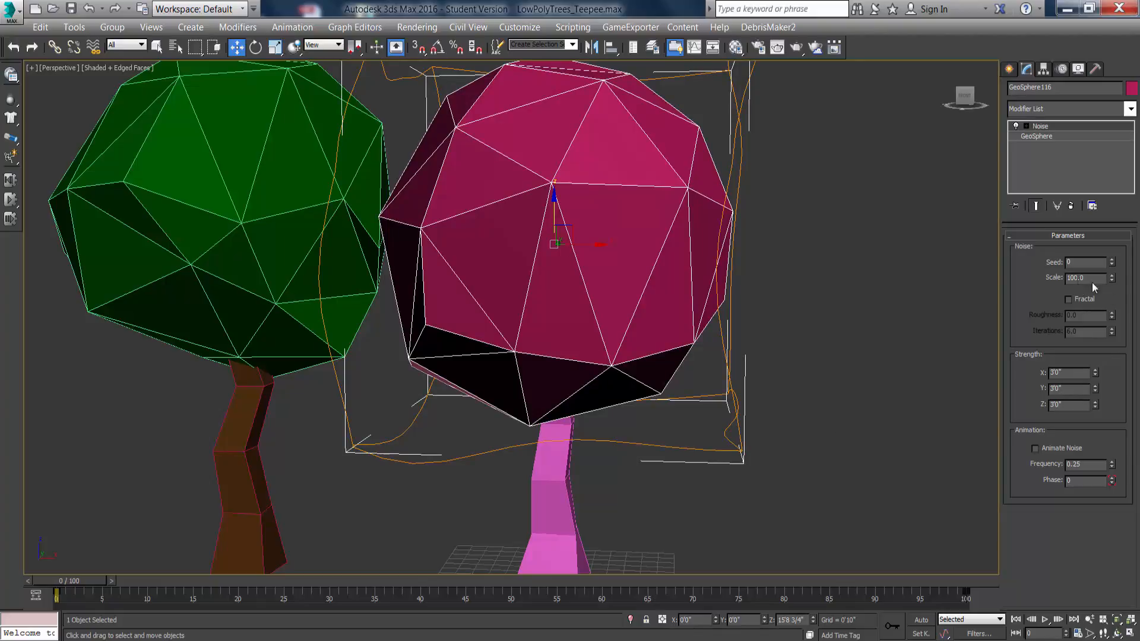
drag(1112, 278, 1122, 324)
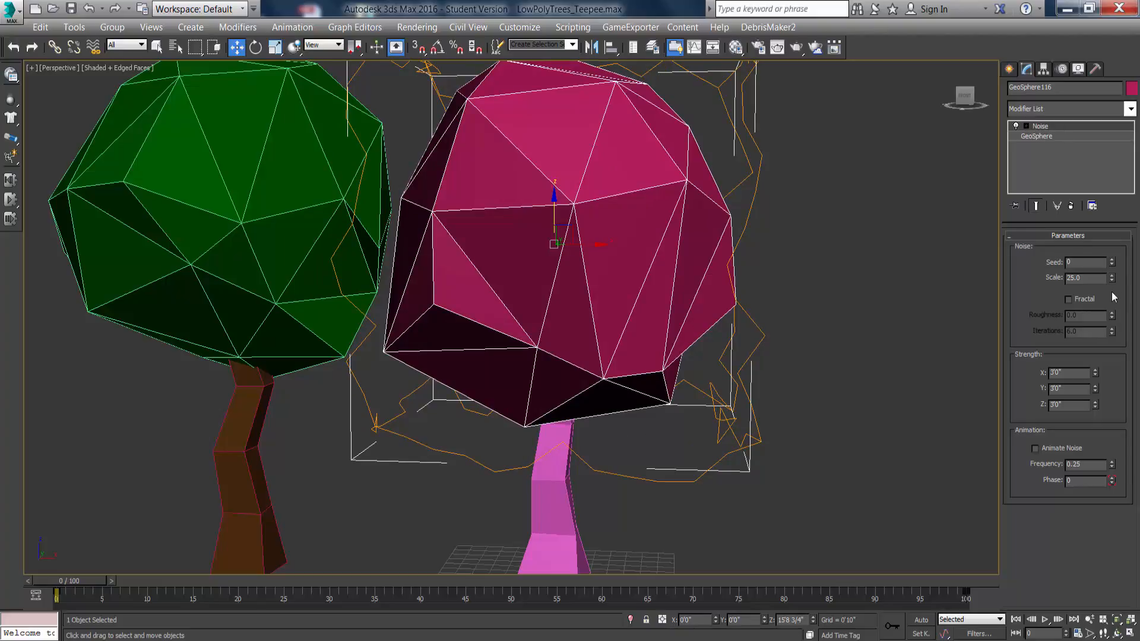
Try Noise seeds up to 10 on the foliage, and reset the seed to 0.
click(1112, 260)
click(1112, 260)
click(1112, 260)
click(1112, 260)
click(1112, 260)
click(1112, 260)
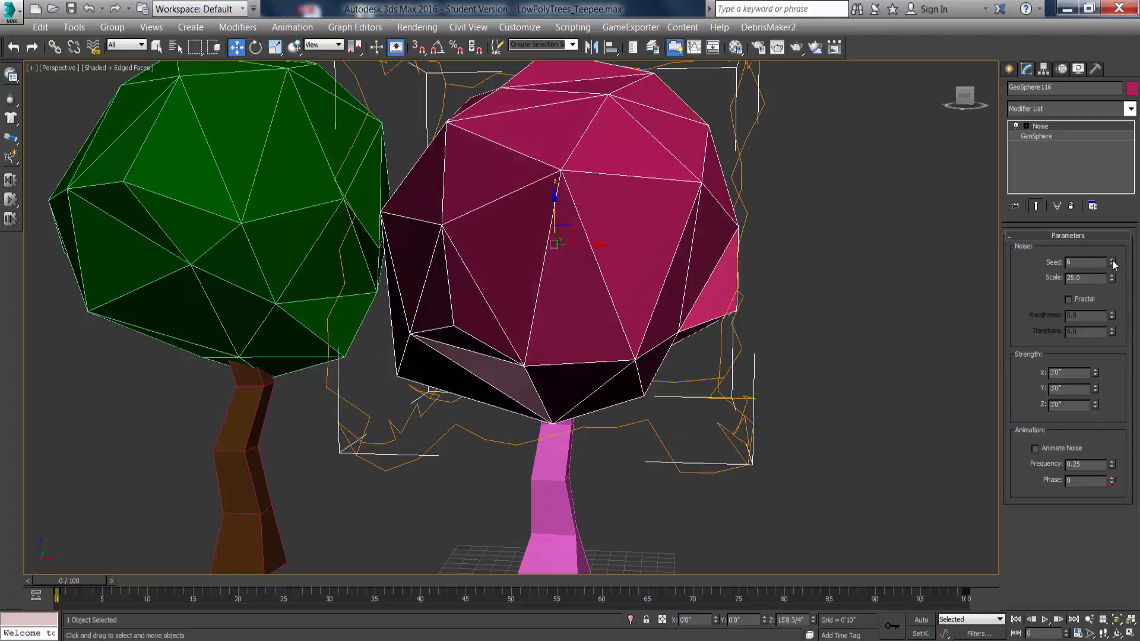
click(1112, 260)
click(1112, 260)
click(1112, 260)
click(1112, 260)
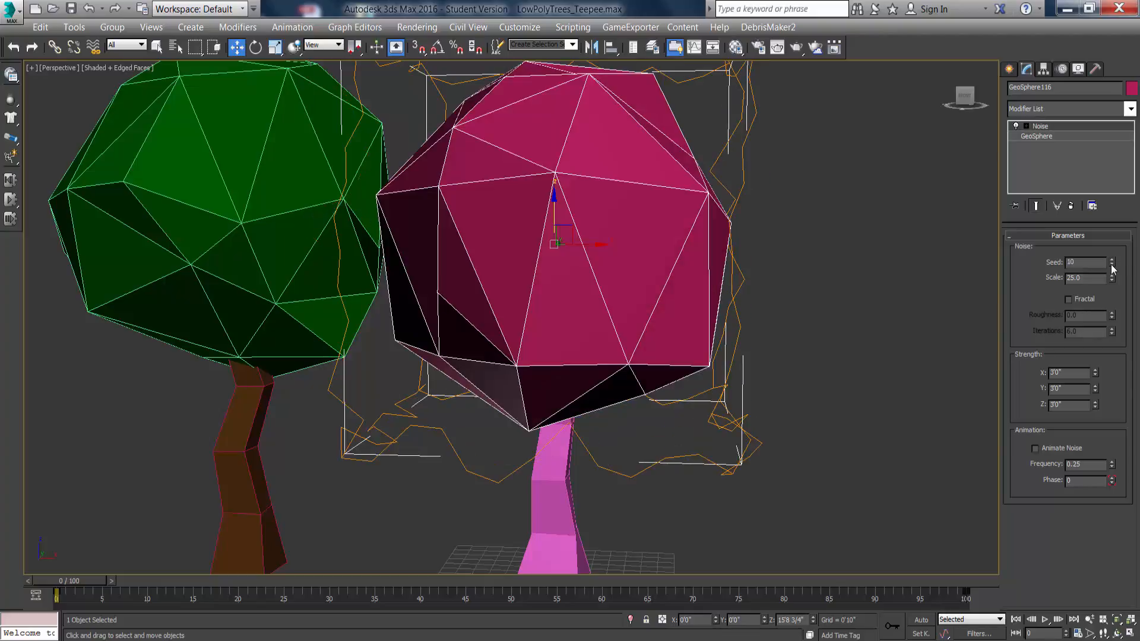
right_click(1112, 266)
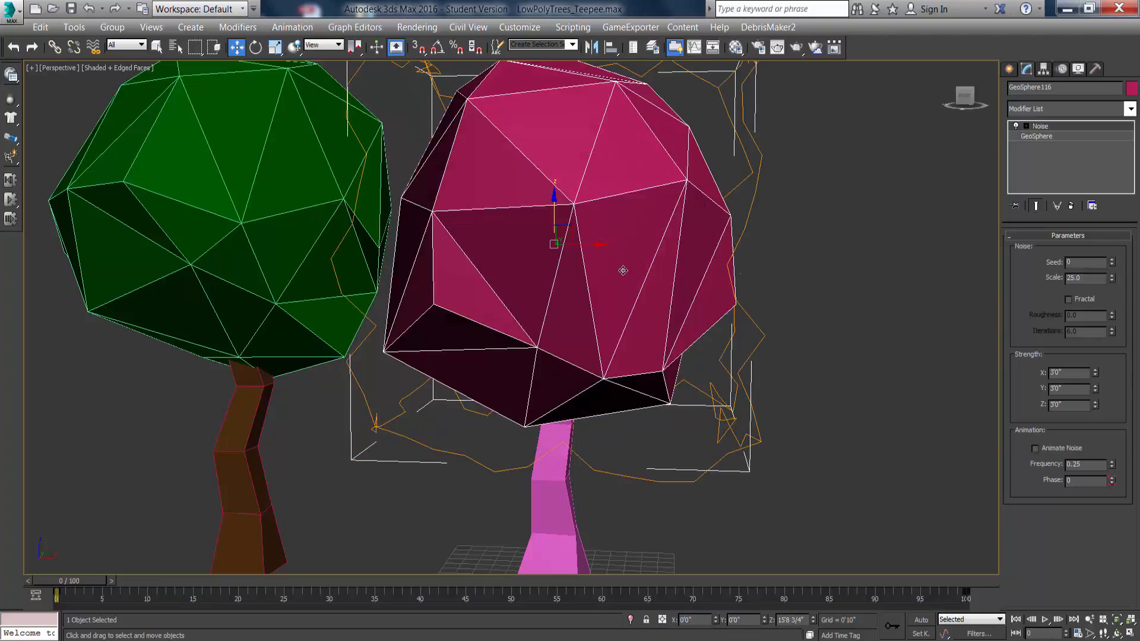
Try the Octa and Icosa base types on the GeoSphere beneath its Noise modifier.
mouse_move(707, 412)
alt+middle_down()
mouse_move(653, 399)
mouse_move(562, 409)
mouse_move(692, 399)
alt+middle_up()
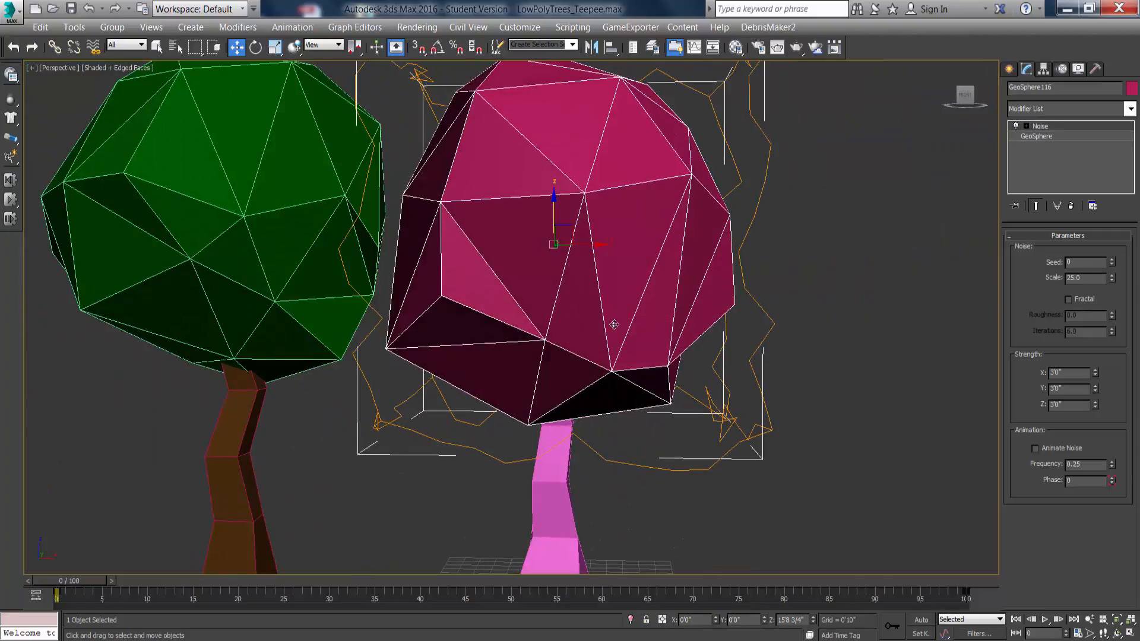
alt+middle_drag(567, 338, 569, 338)
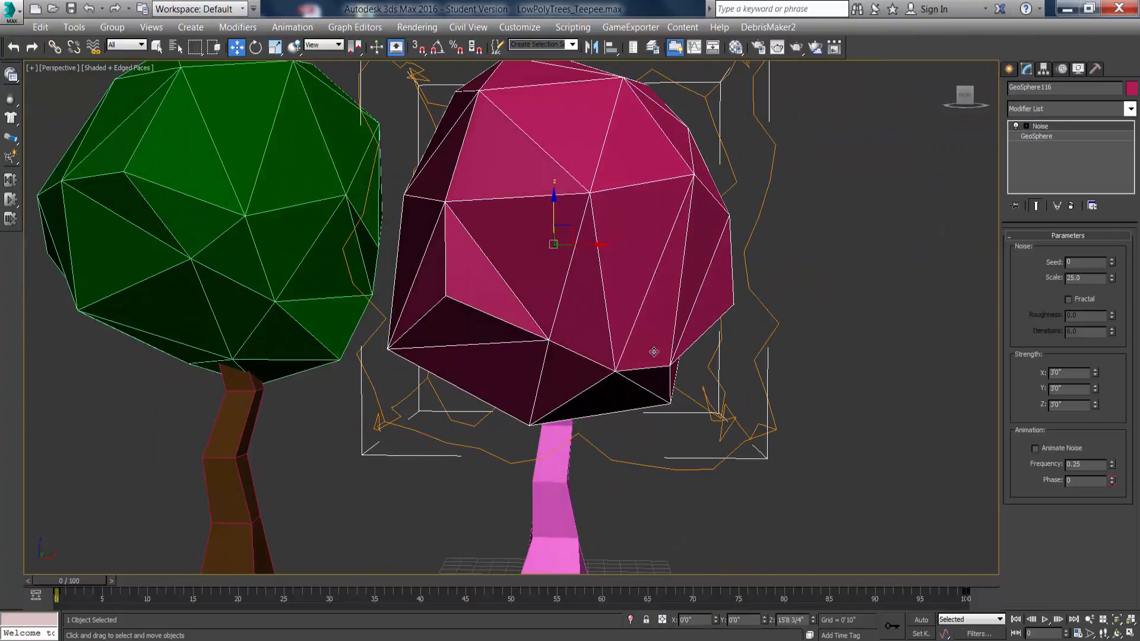
alt+middle_drag(574, 355, 558, 364)
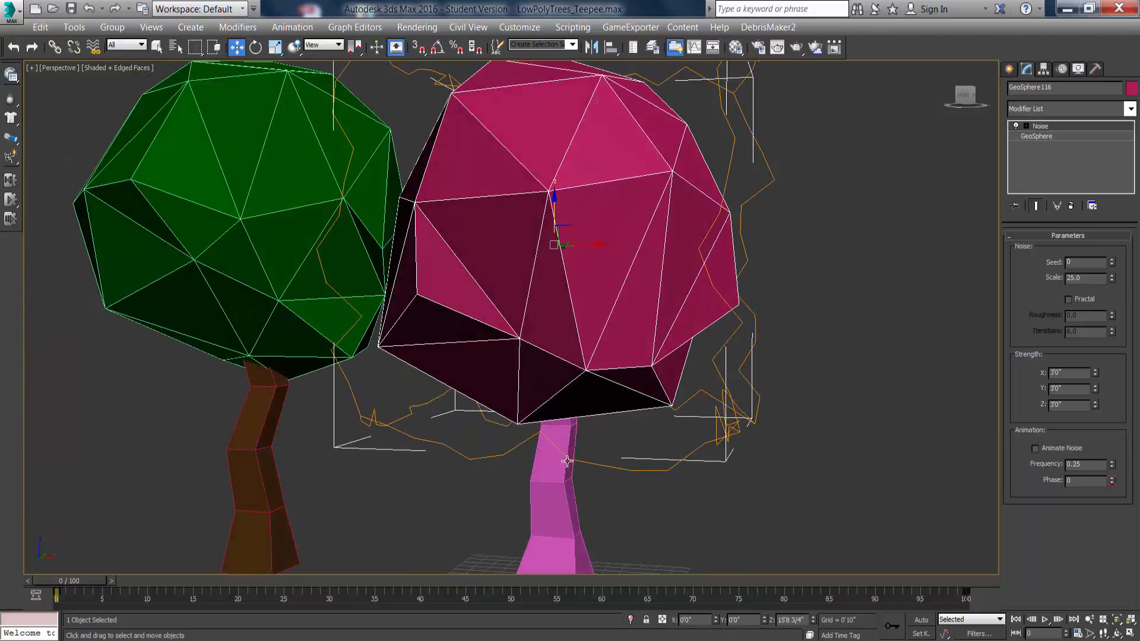
alt+middle_drag(563, 300, 580, 298)
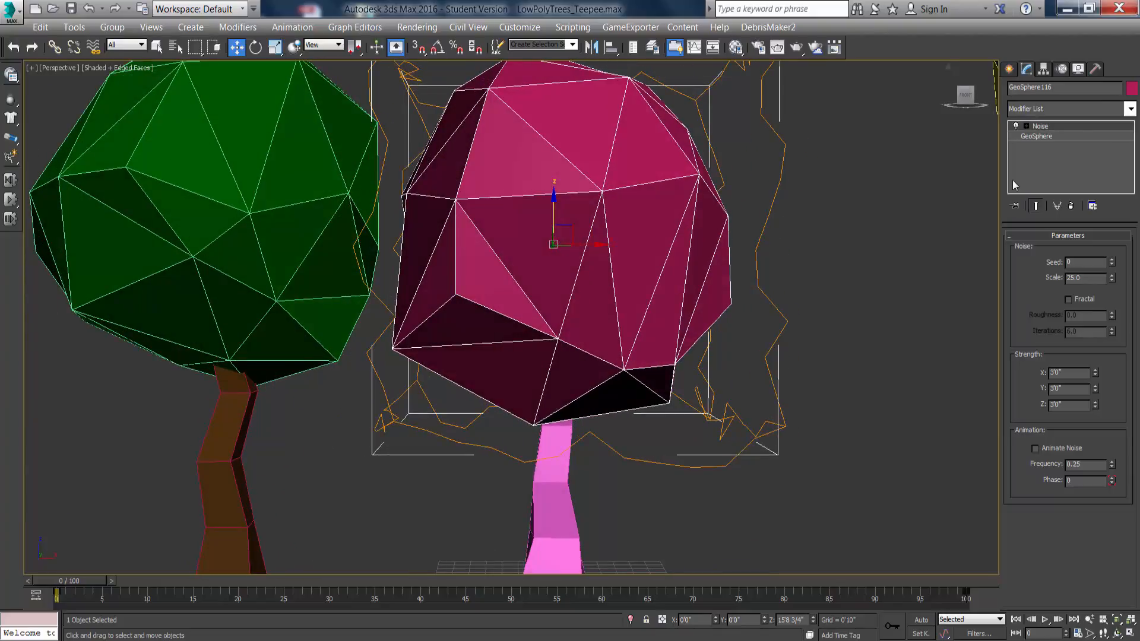
click(1048, 138)
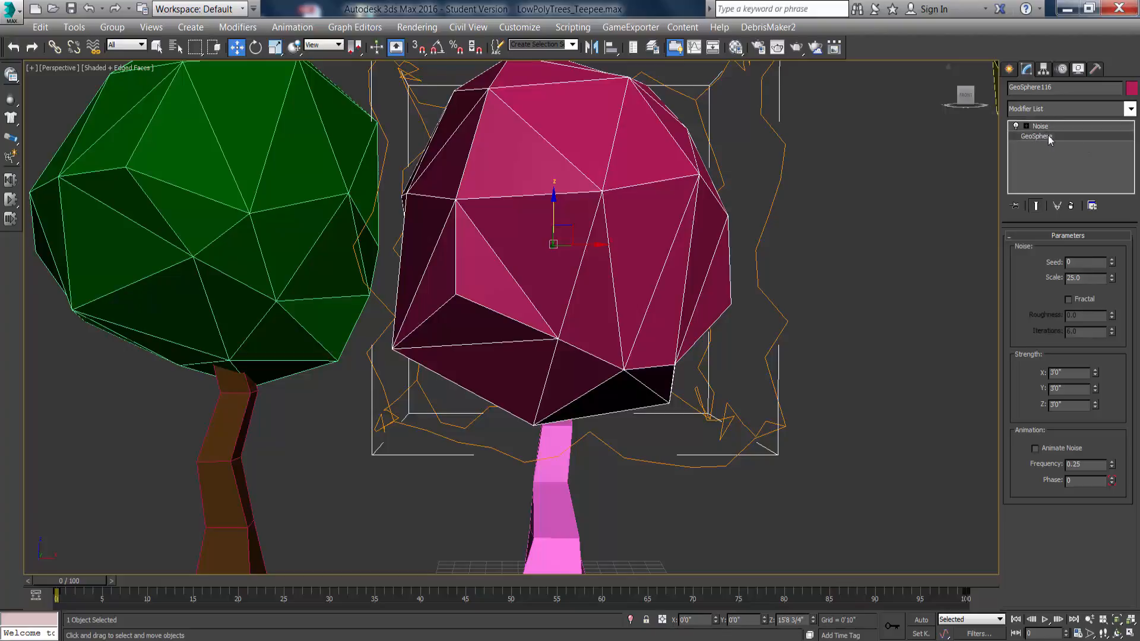
click(1035, 206)
click(1035, 207)
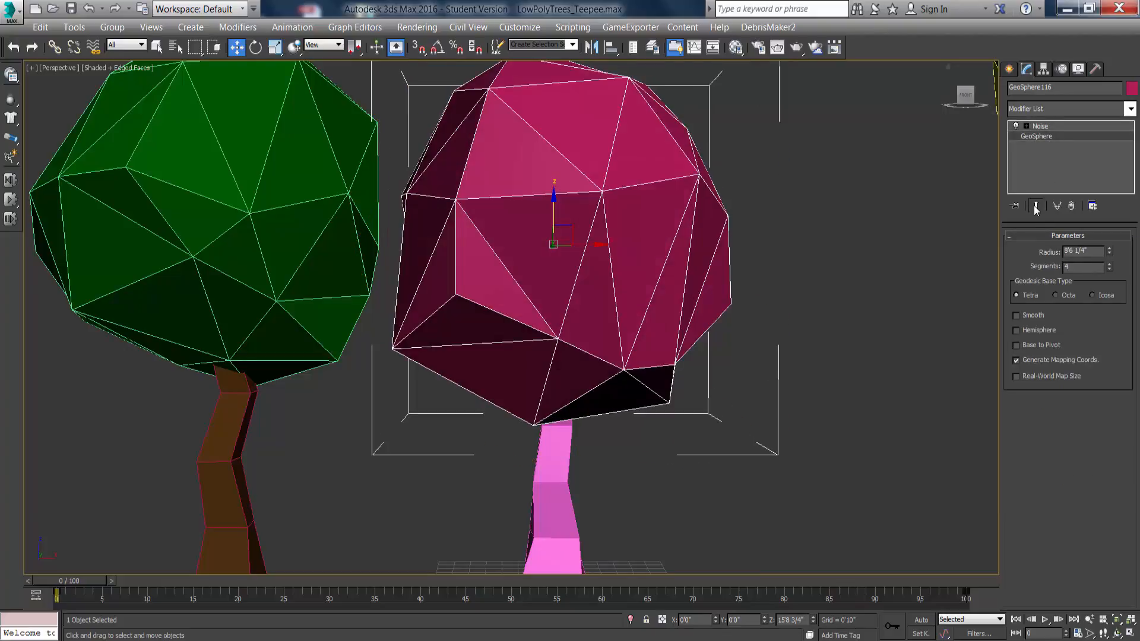
click(1056, 295)
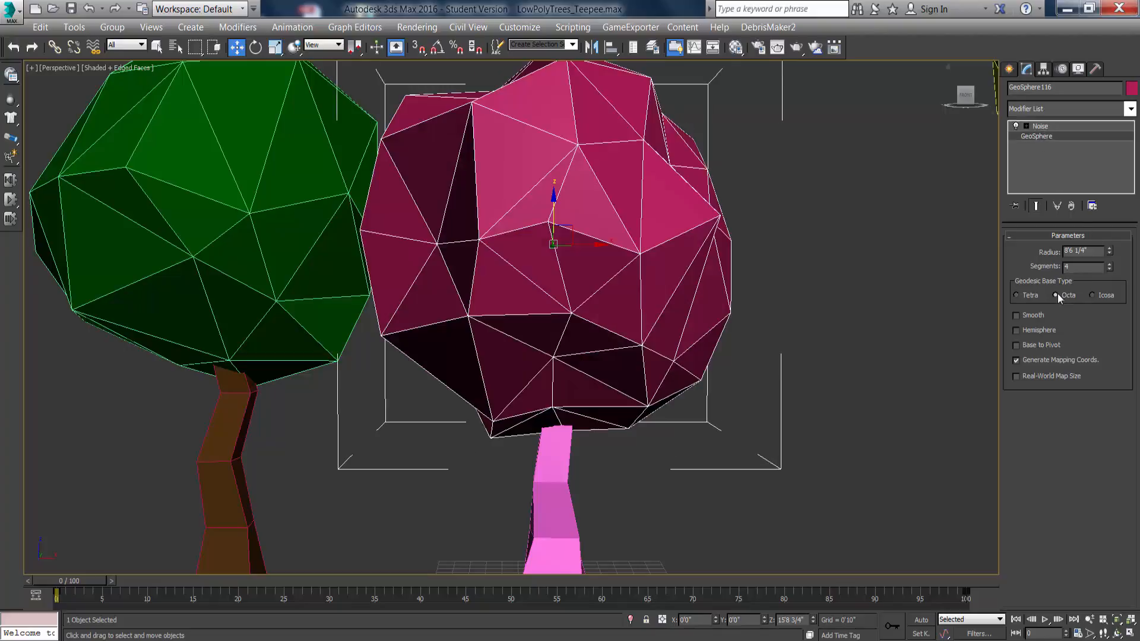
click(1092, 295)
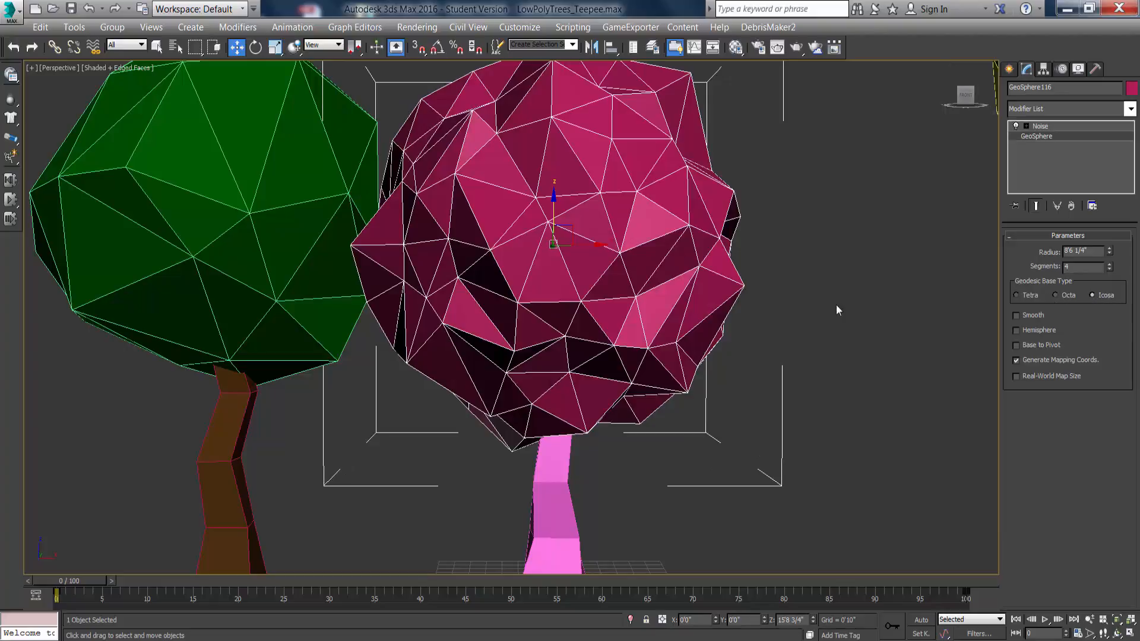
Raise the Icosa GeoSphere's segments to 7 and compare the foliage with and without the Noise modifier's effect.
mouse_move(637, 287)
alt+middle_down()
mouse_move(573, 335)
mouse_move(576, 344)
mouse_move(558, 300)
mouse_move(635, 299)
alt+middle_up()
scroll(635, 299, down, 5)
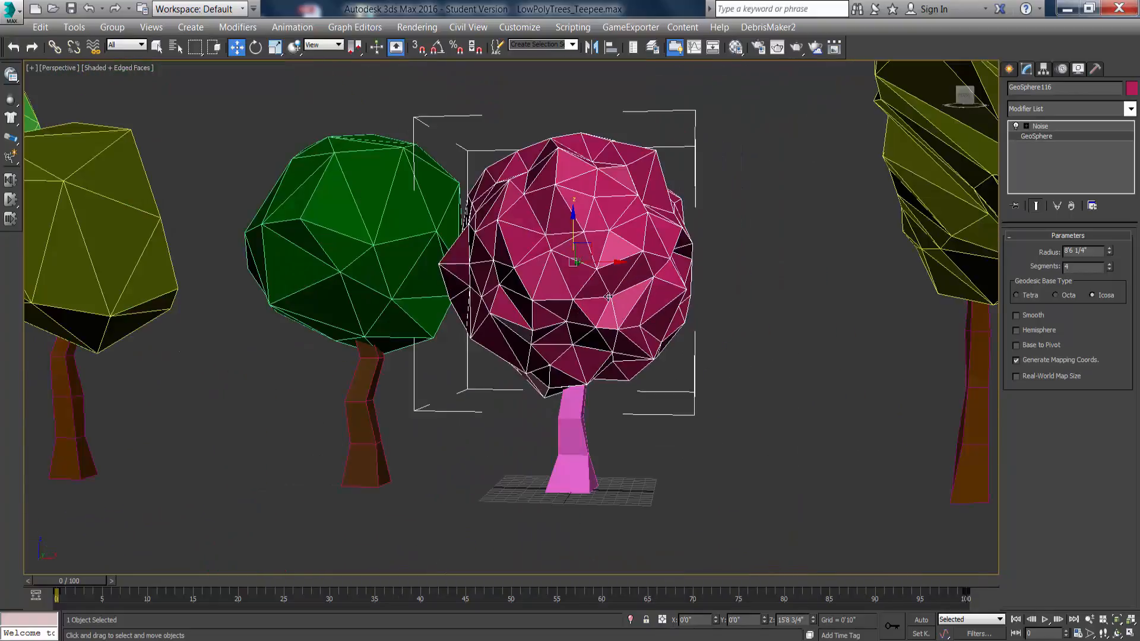
alt+middle_drag(574, 313, 573, 315)
click(1109, 264)
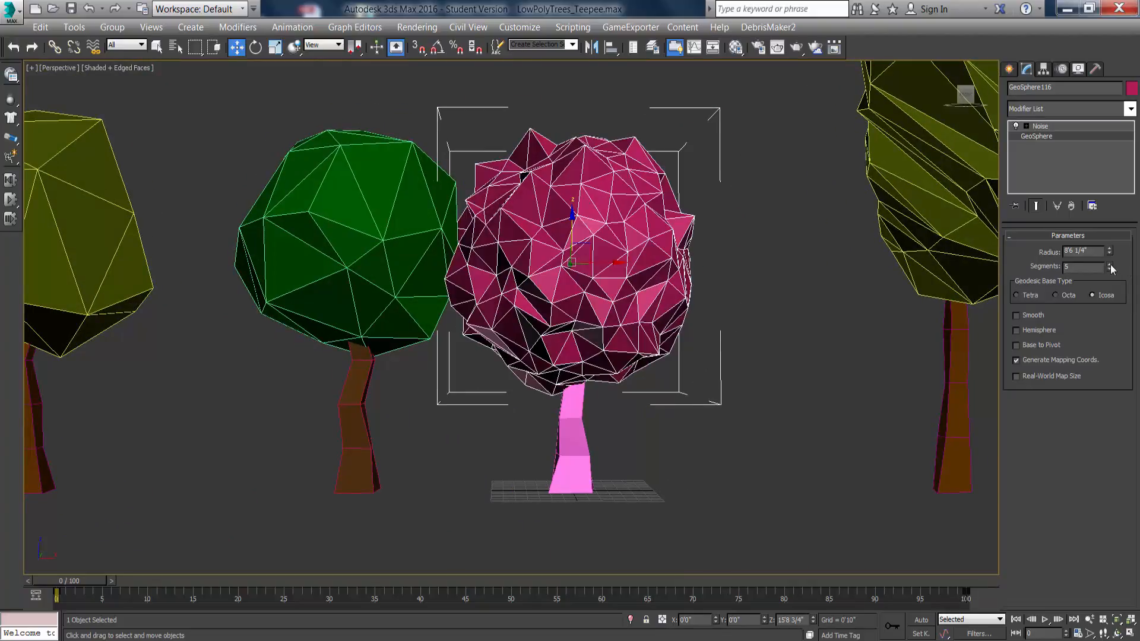
click(1109, 265)
click(1109, 265)
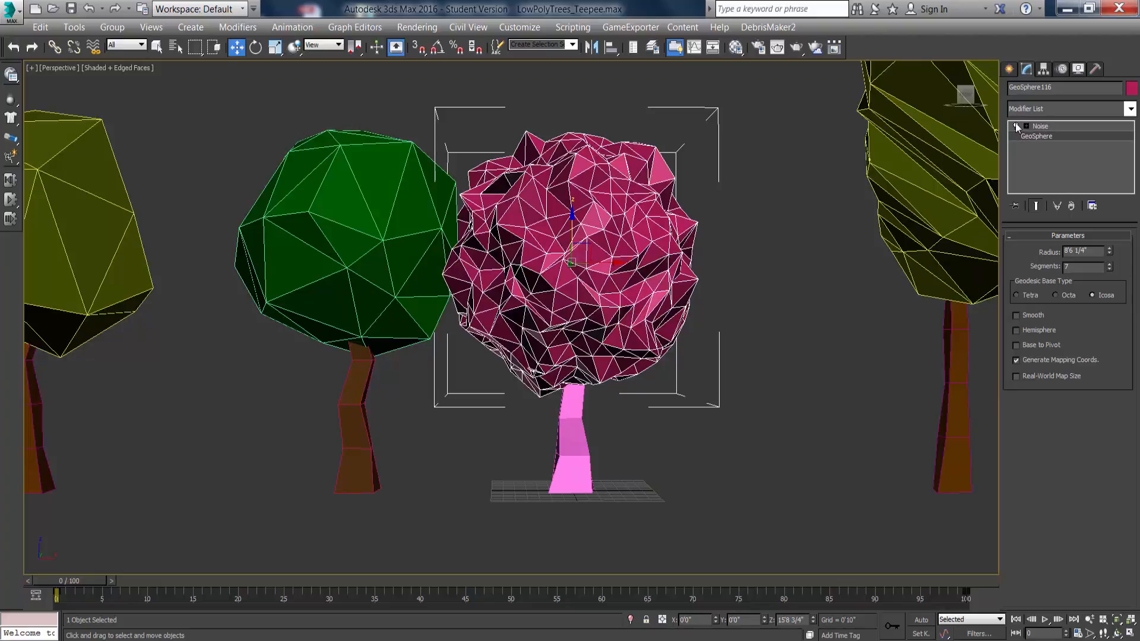
click(1037, 206)
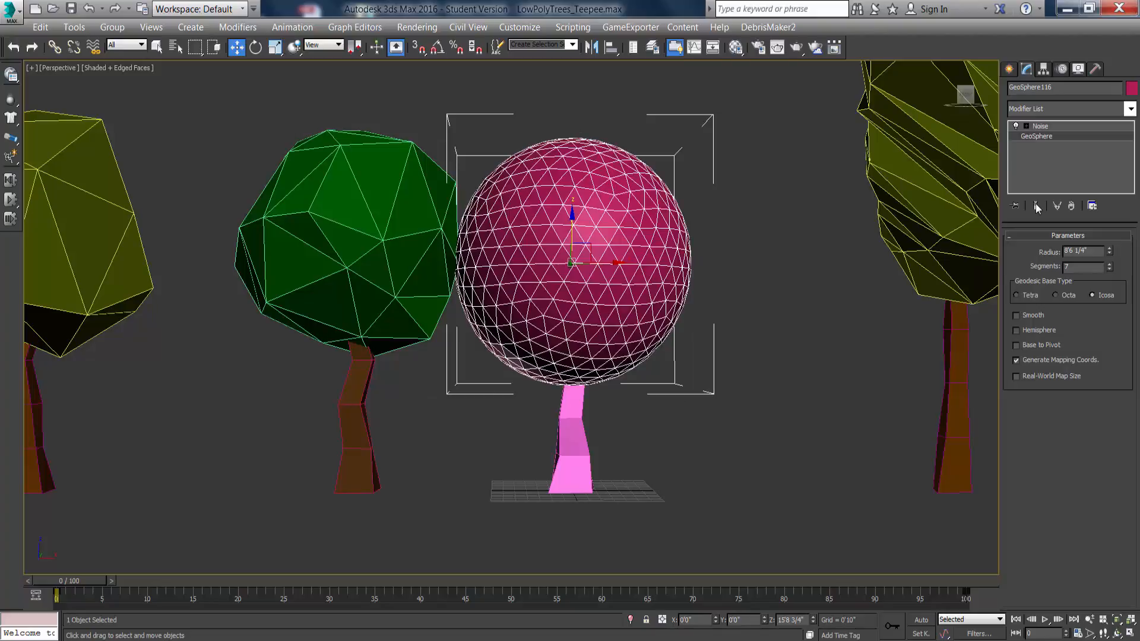
click(1035, 206)
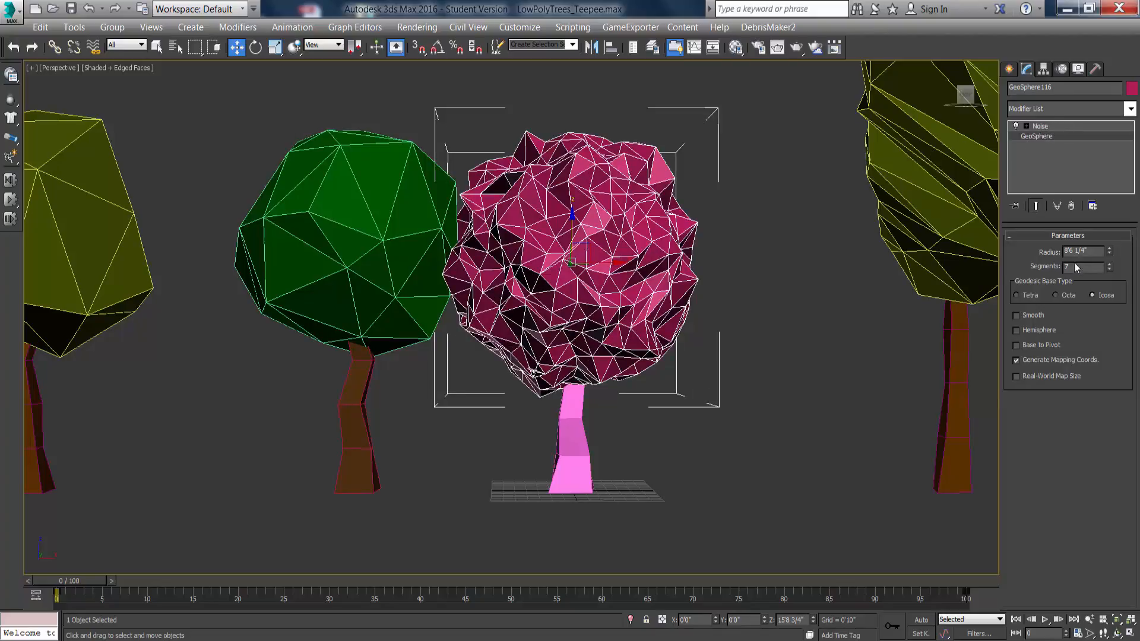
Return the GeoSphere to 4 segments and the Tetra base type.
click(1109, 269)
click(1109, 269)
click(1109, 269)
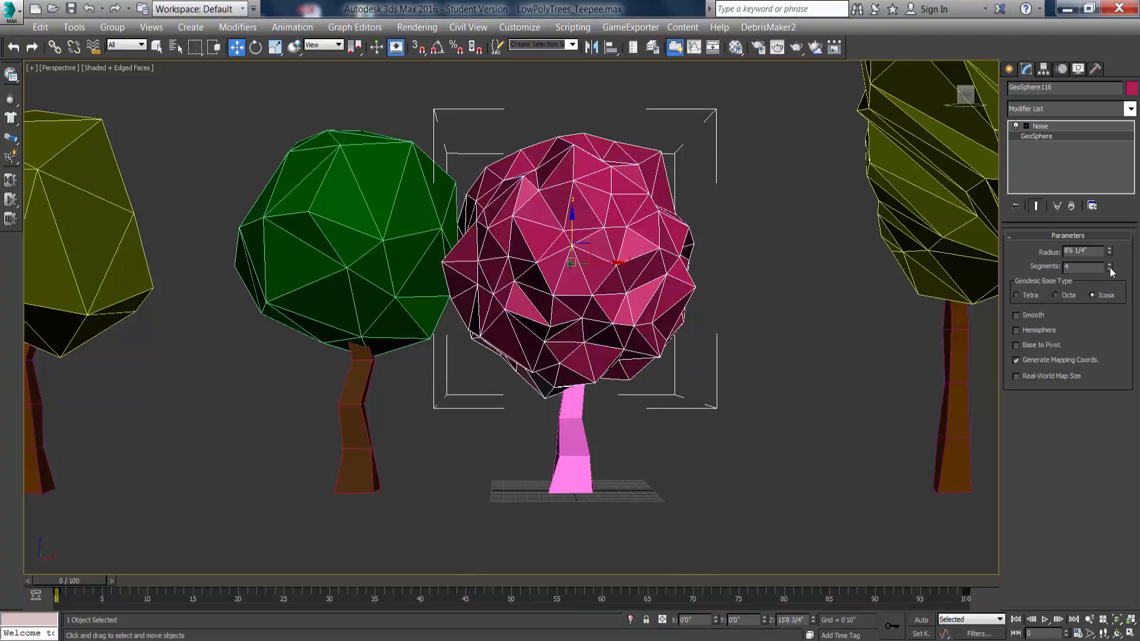
click(1017, 295)
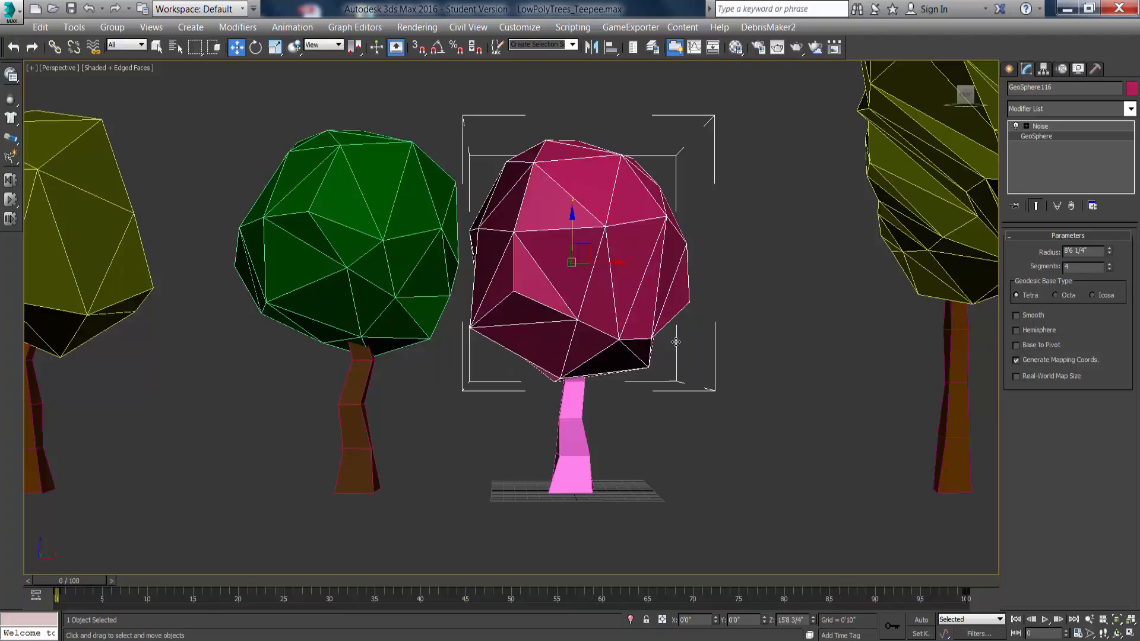
Deselect the foliage, open the Material Editor and reset all its material slots.
mouse_move(532, 330)
alt+middle_down()
mouse_move(479, 328)
mouse_move(527, 330)
alt+middle_up()
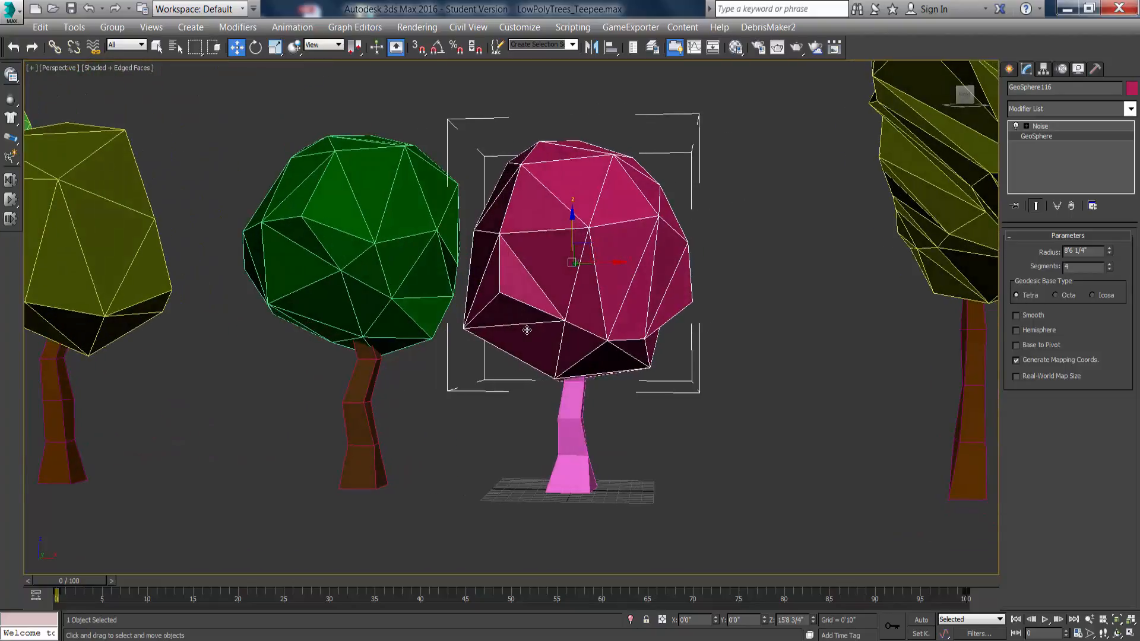
click(709, 444)
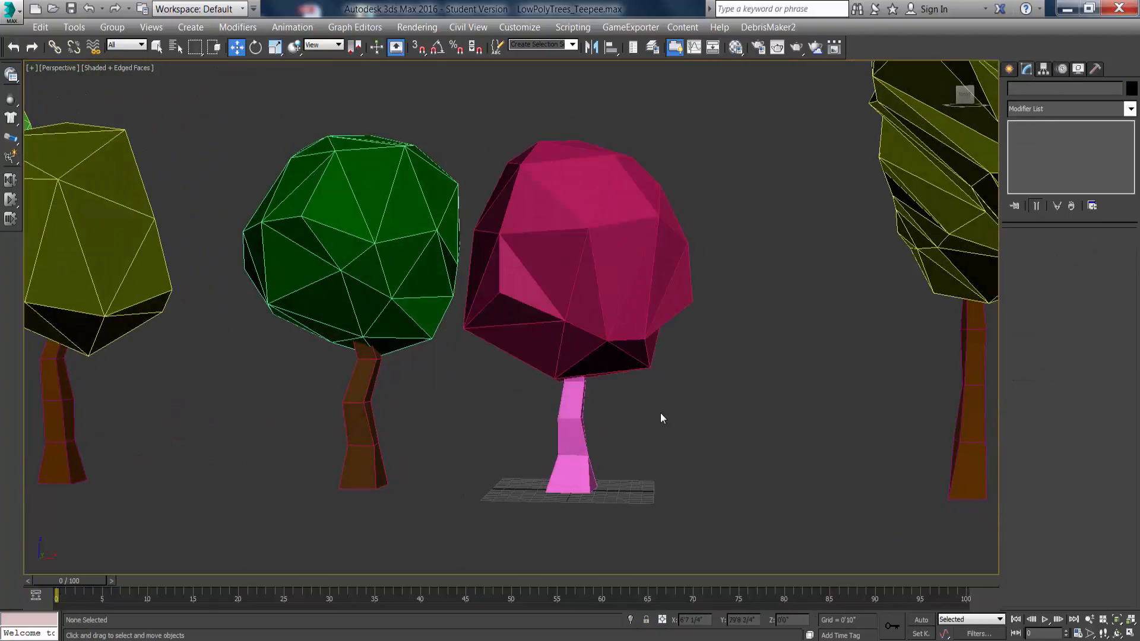
key(m)
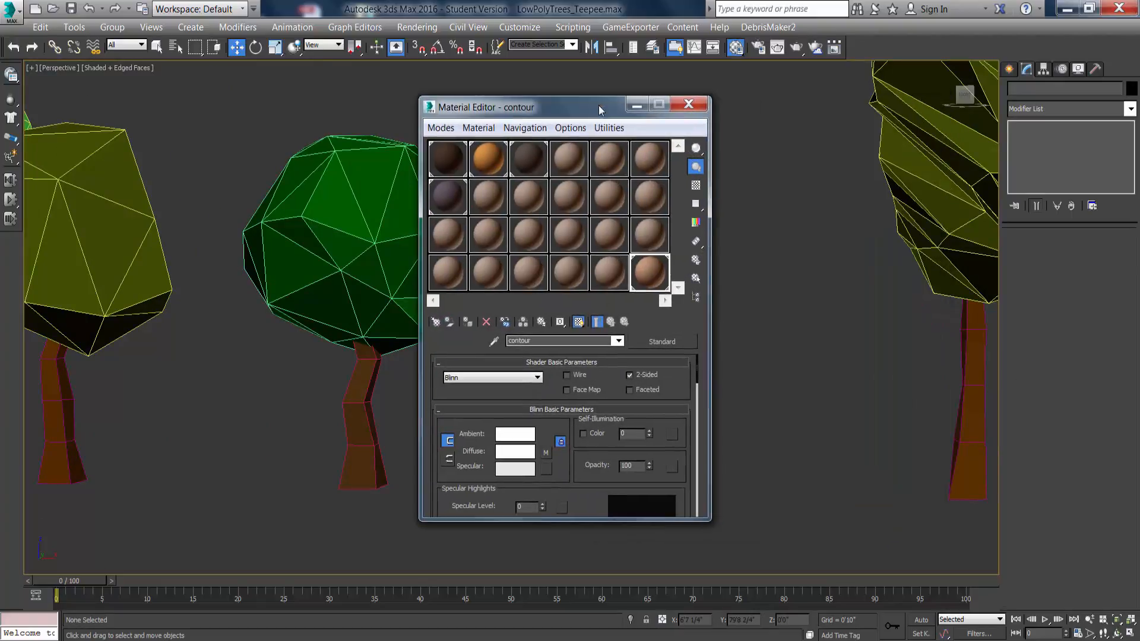
drag(836, 101, 599, 108)
click(605, 129)
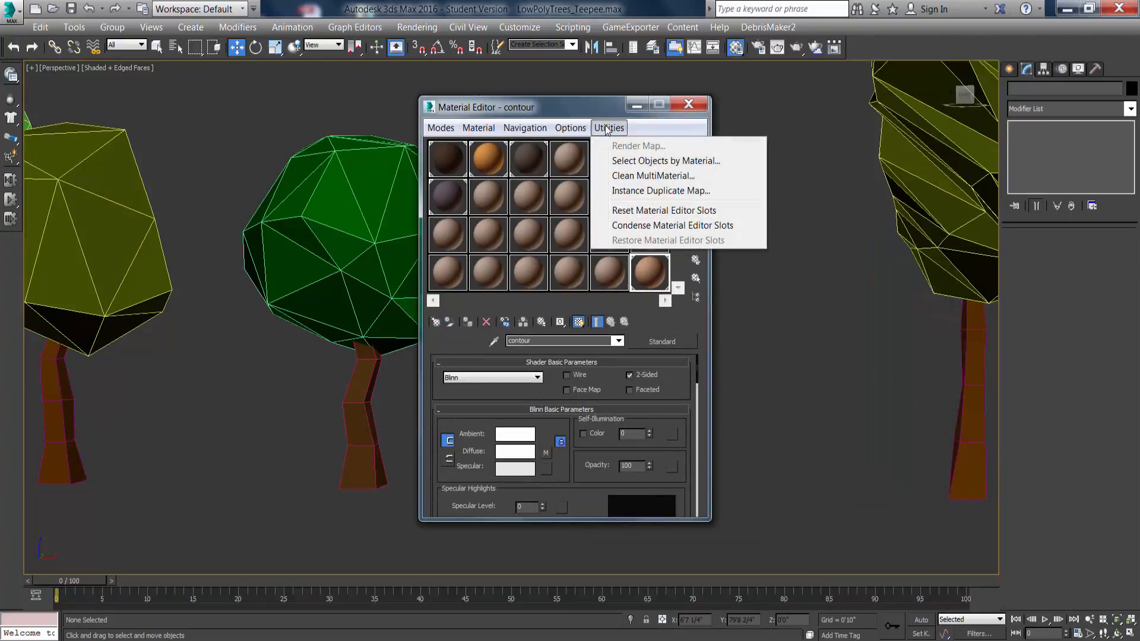
click(693, 212)
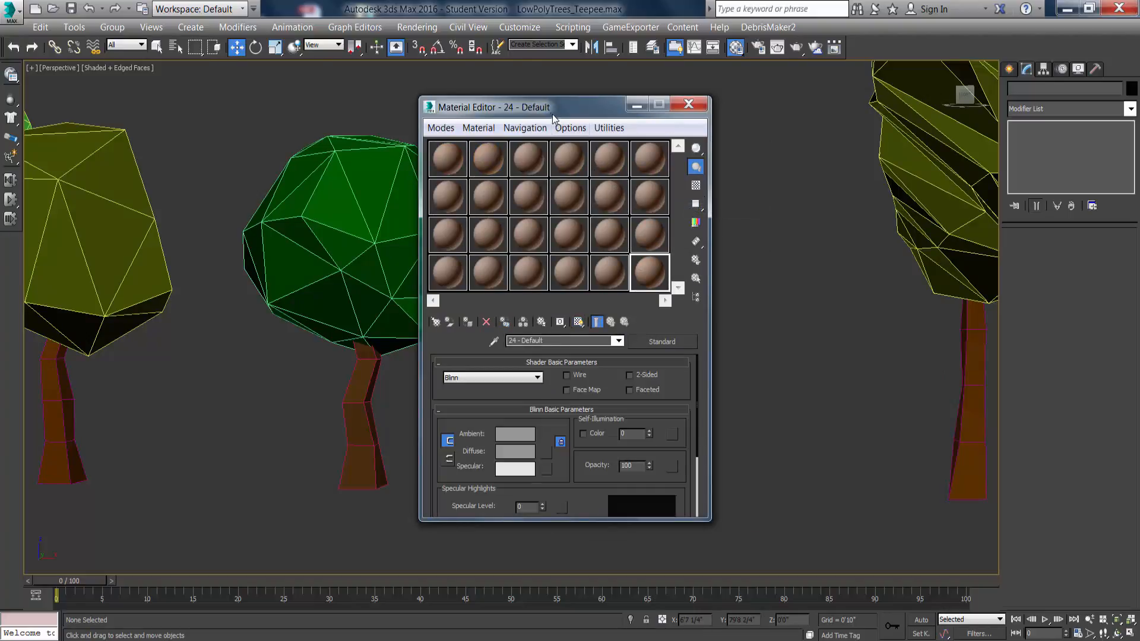
drag(552, 117, 774, 121)
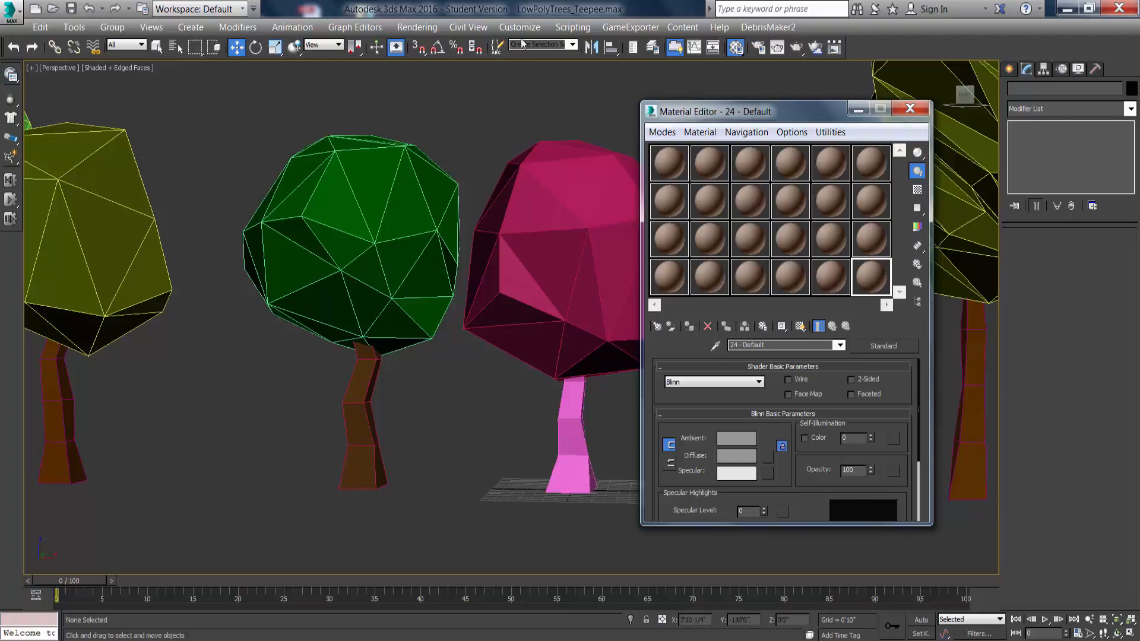
Set the environment's ambient light color to black, with a Value of 0.
click(419, 26)
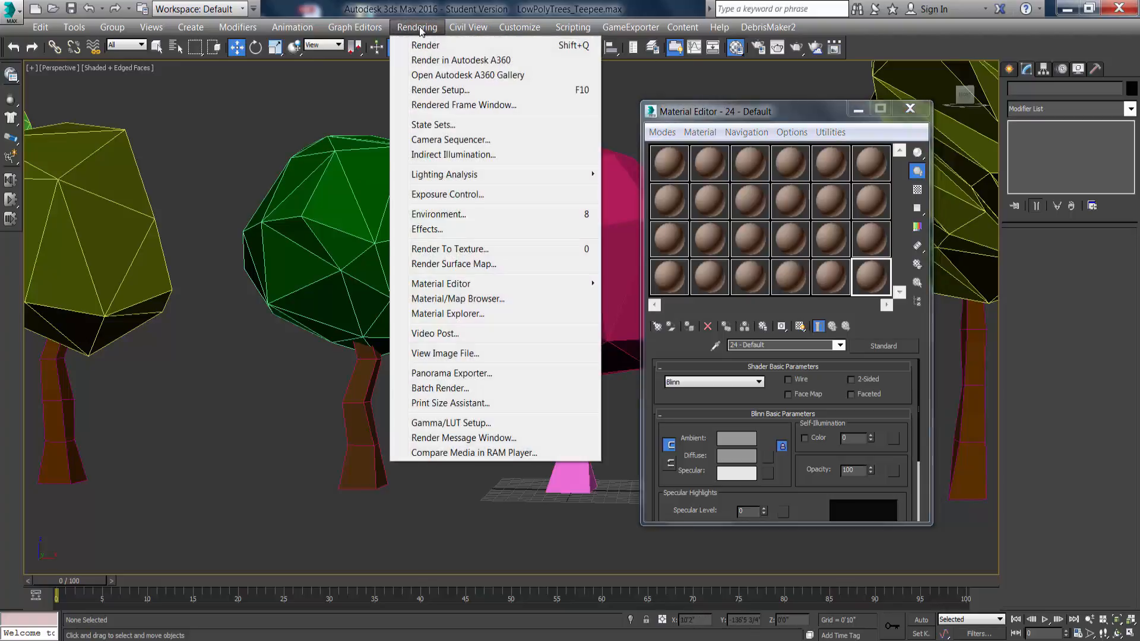
click(476, 215)
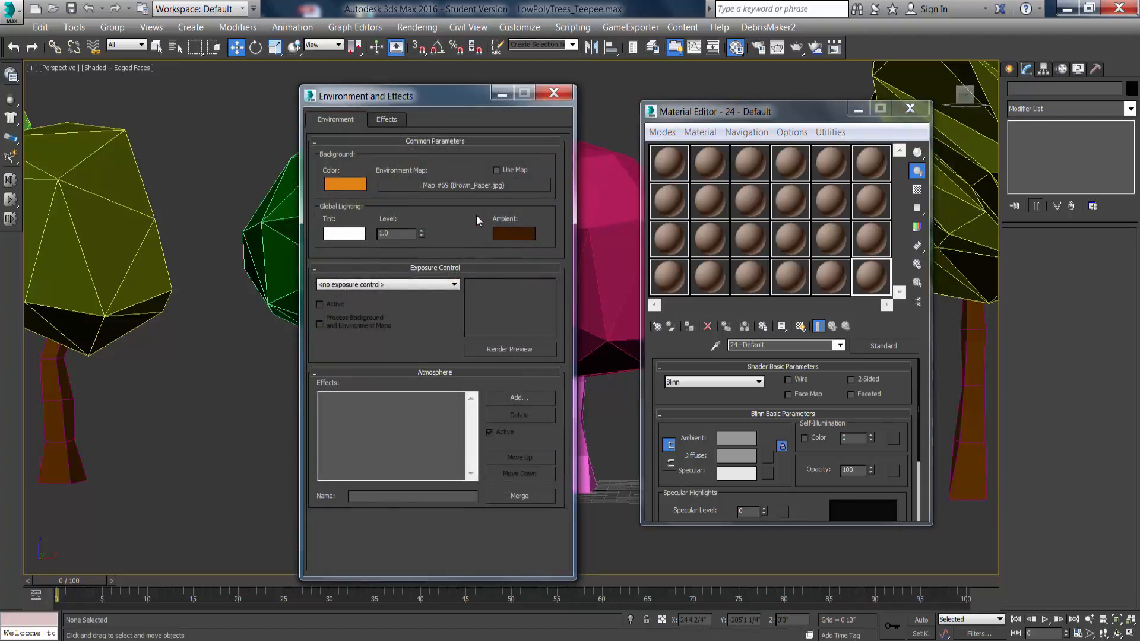
drag(471, 101, 313, 74)
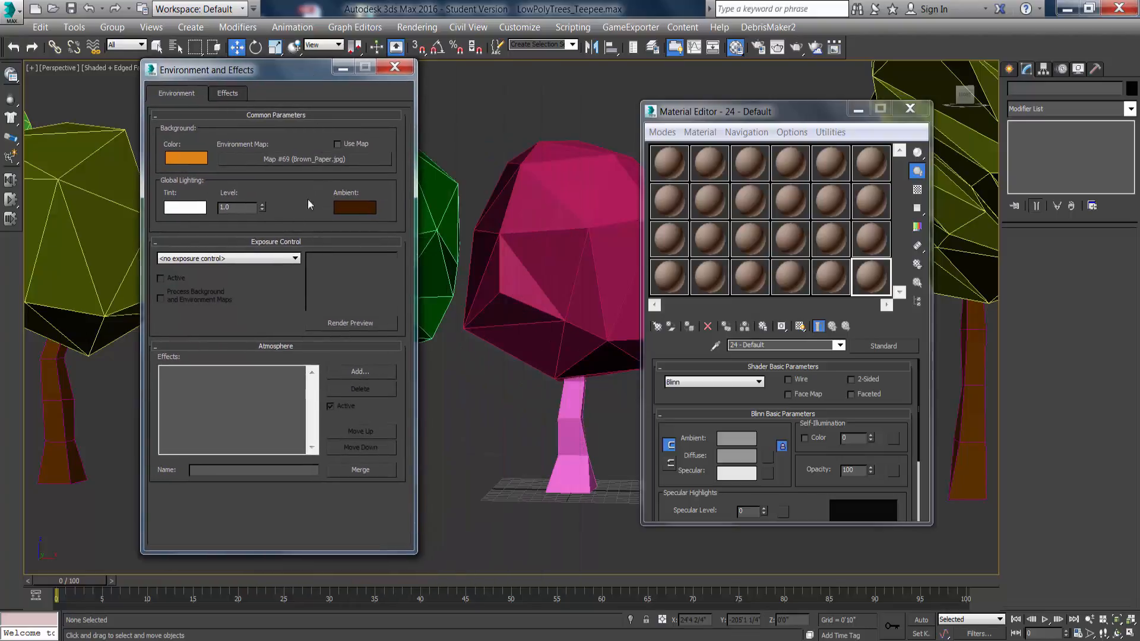
click(343, 209)
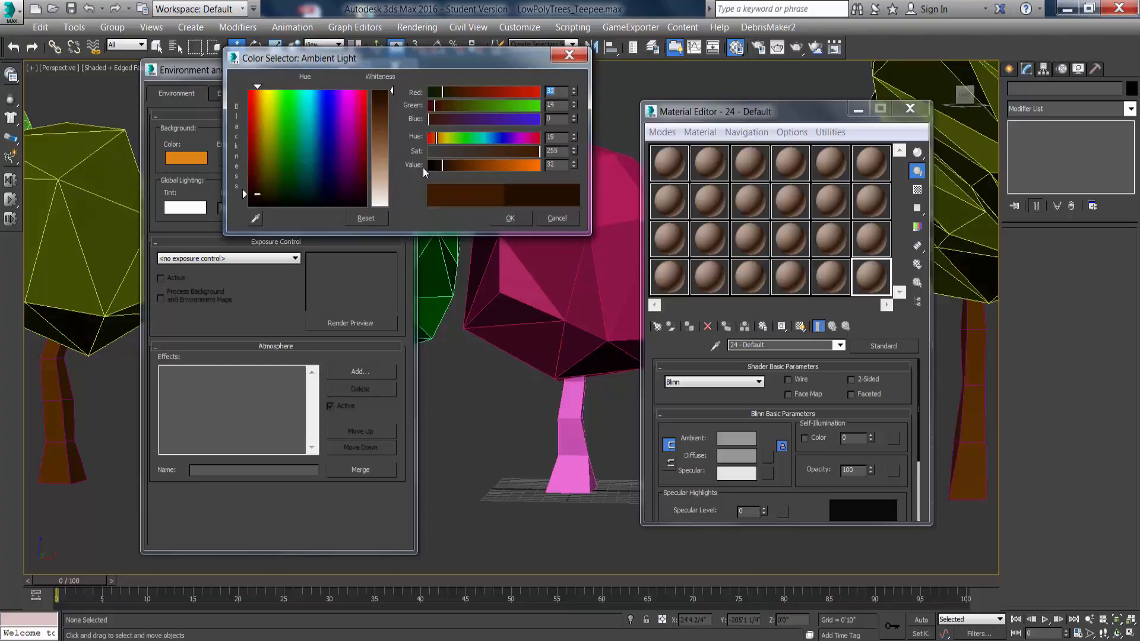
drag(423, 167, 407, 169)
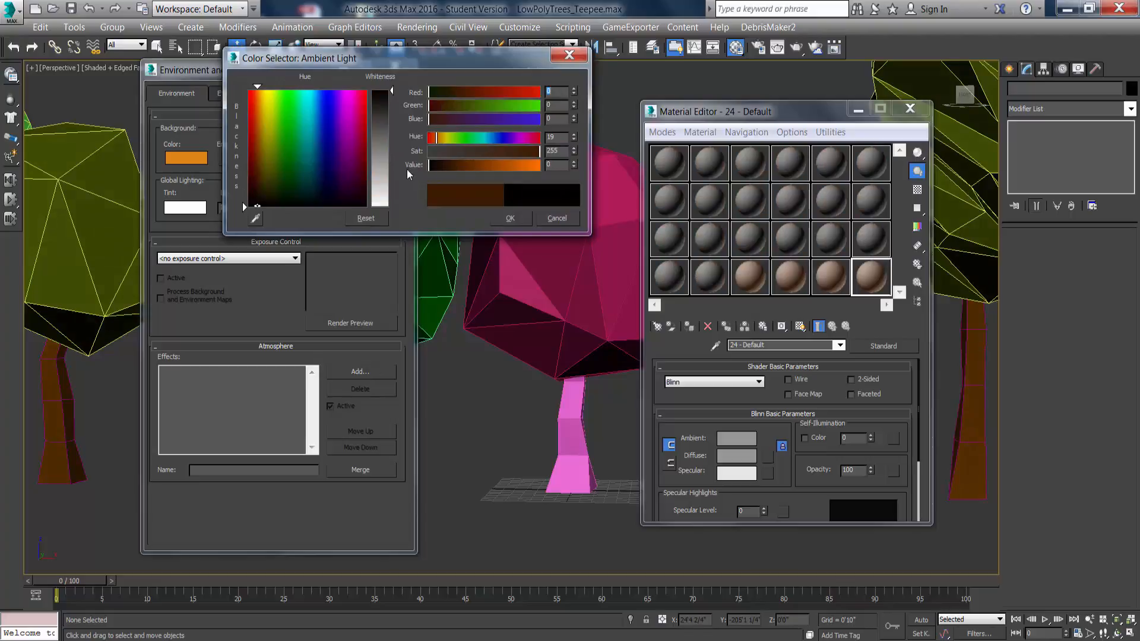
click(514, 219)
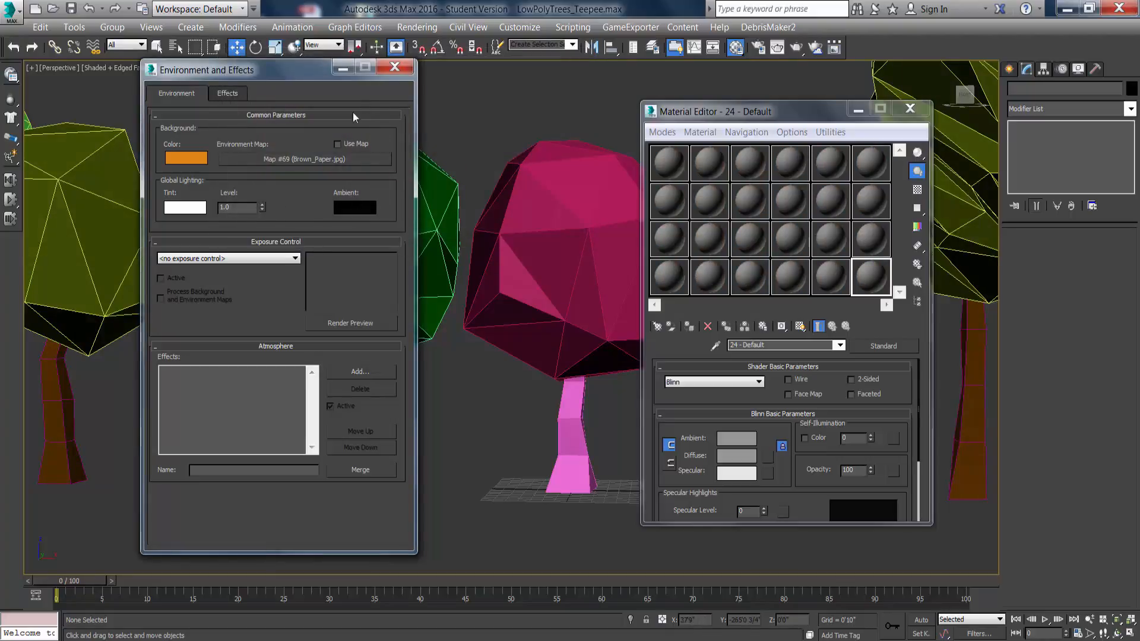
click(396, 68)
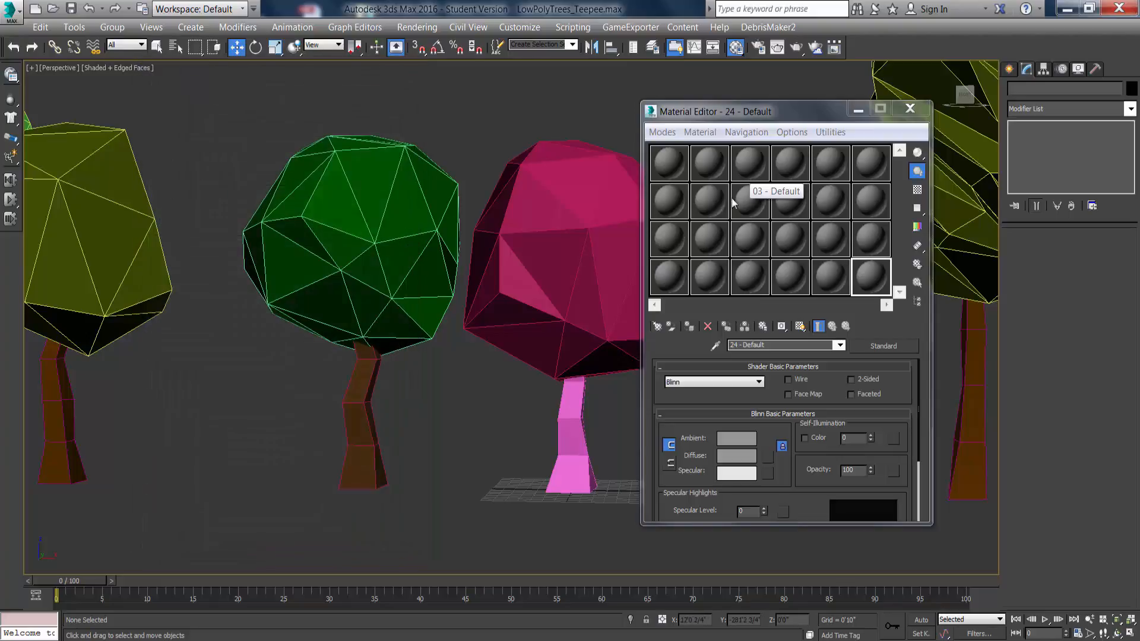
Name the material in the first sample slot Tree_Trunk_Basic_Brown.
click(668, 165)
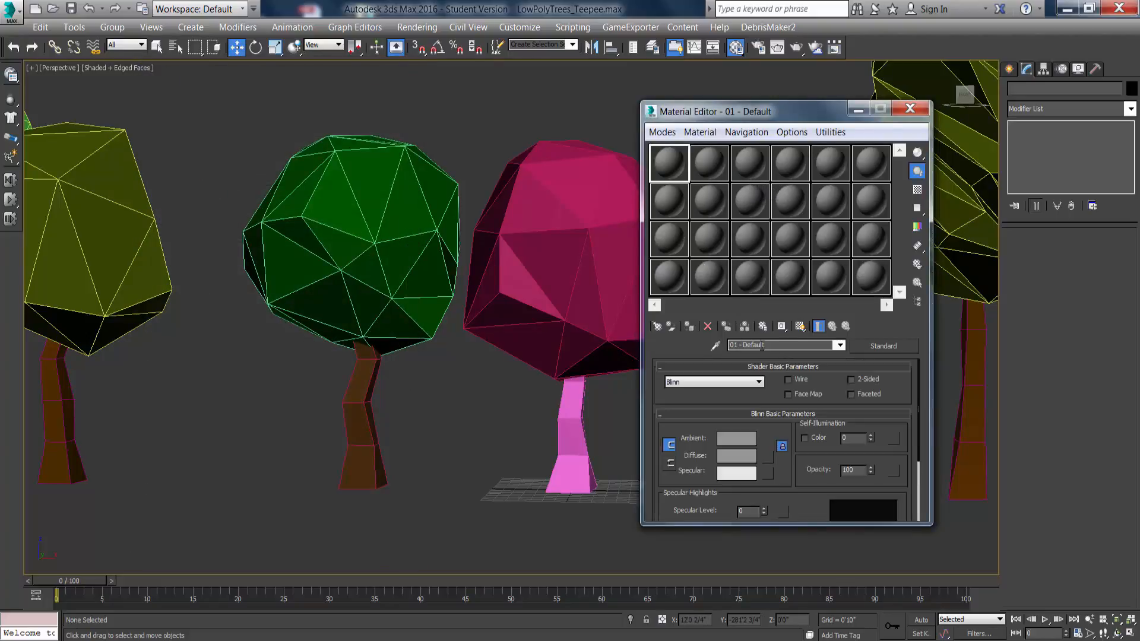
click(762, 344)
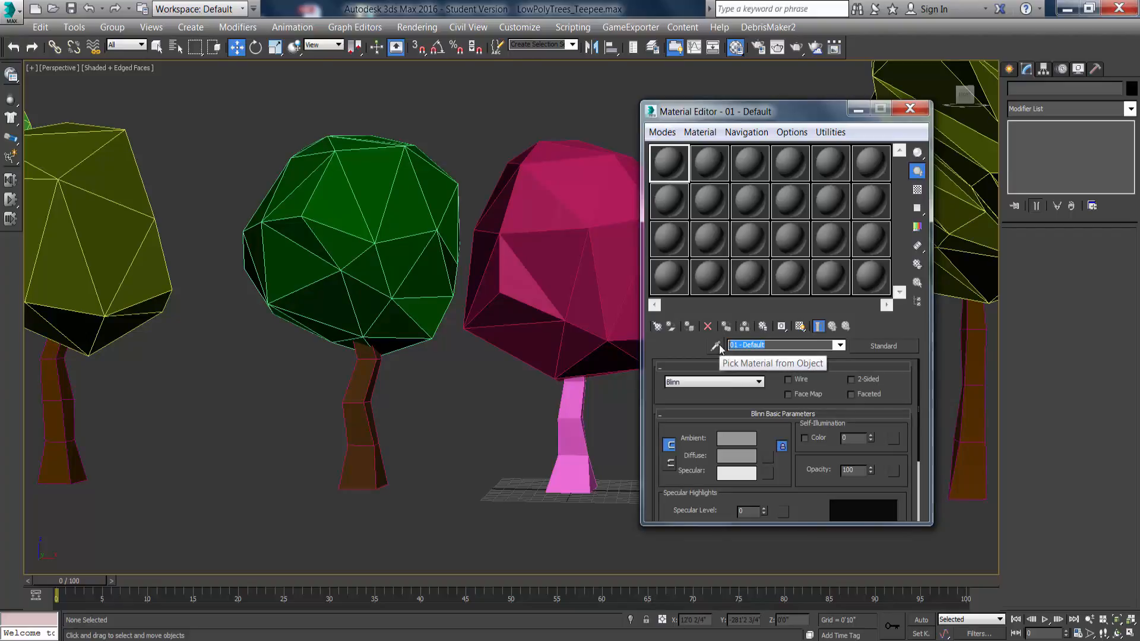
text(Tre)
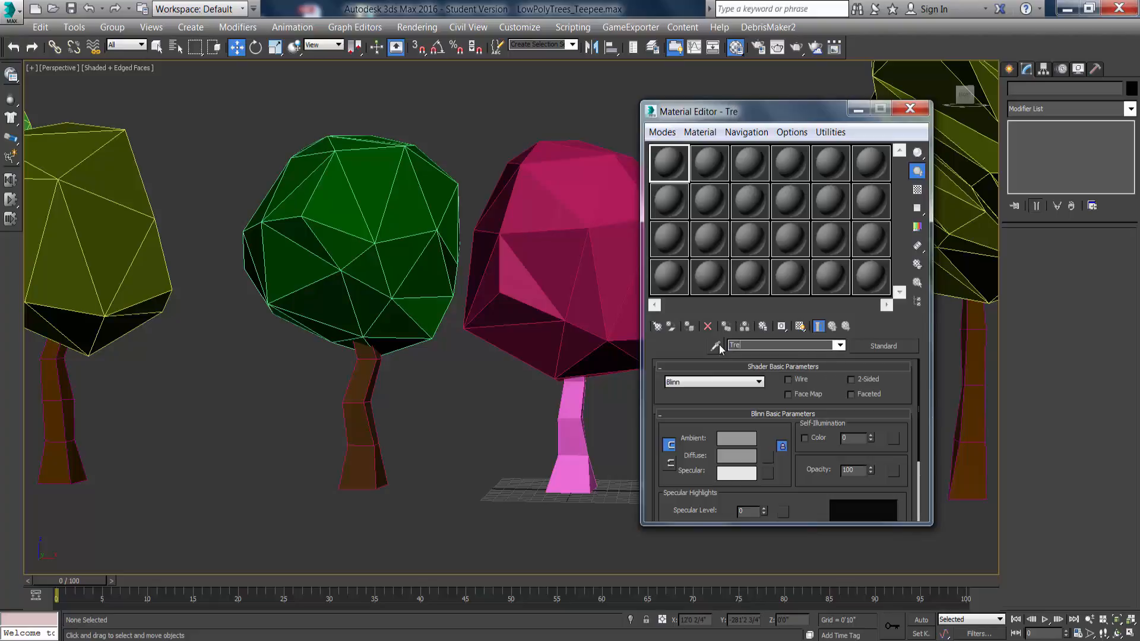
text(e_Trunk)
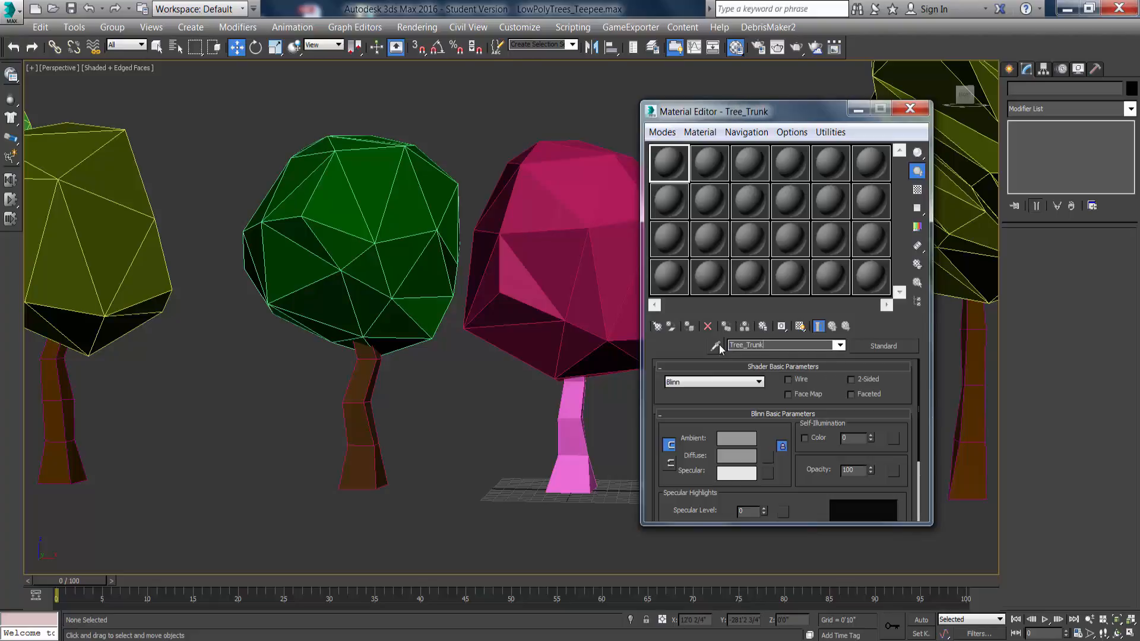
text(_Basic_Brown)
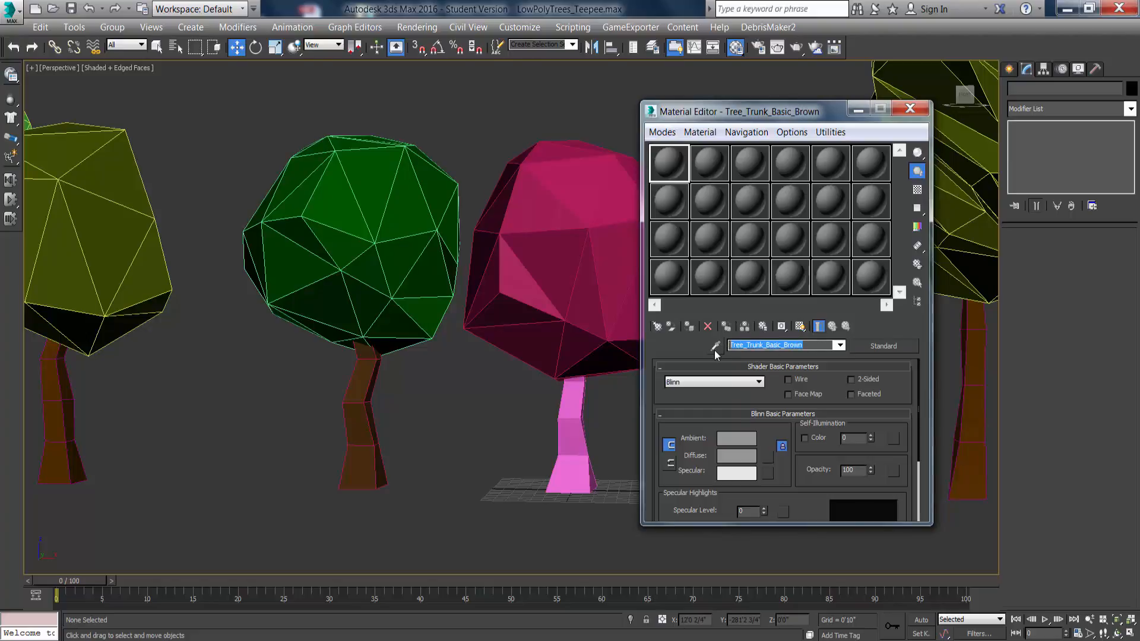
Name the material in the second sample slot Tree_Top_Basic_Green.
click(720, 163)
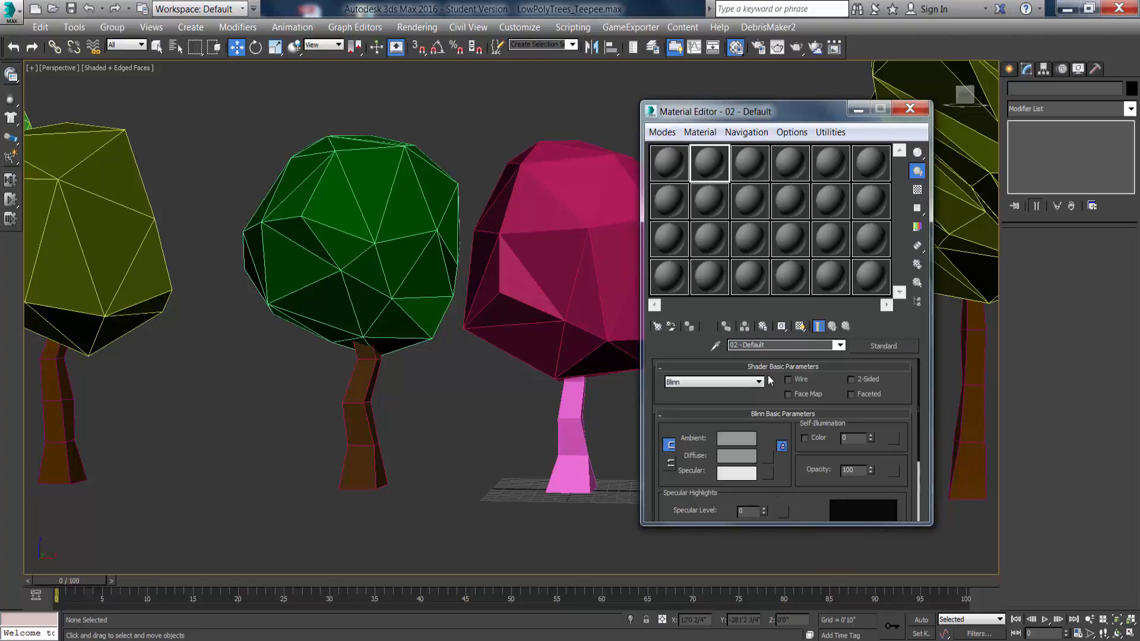
double_click(758, 344)
text(Tree_Trunk_Basic_Brown)
key(Return)
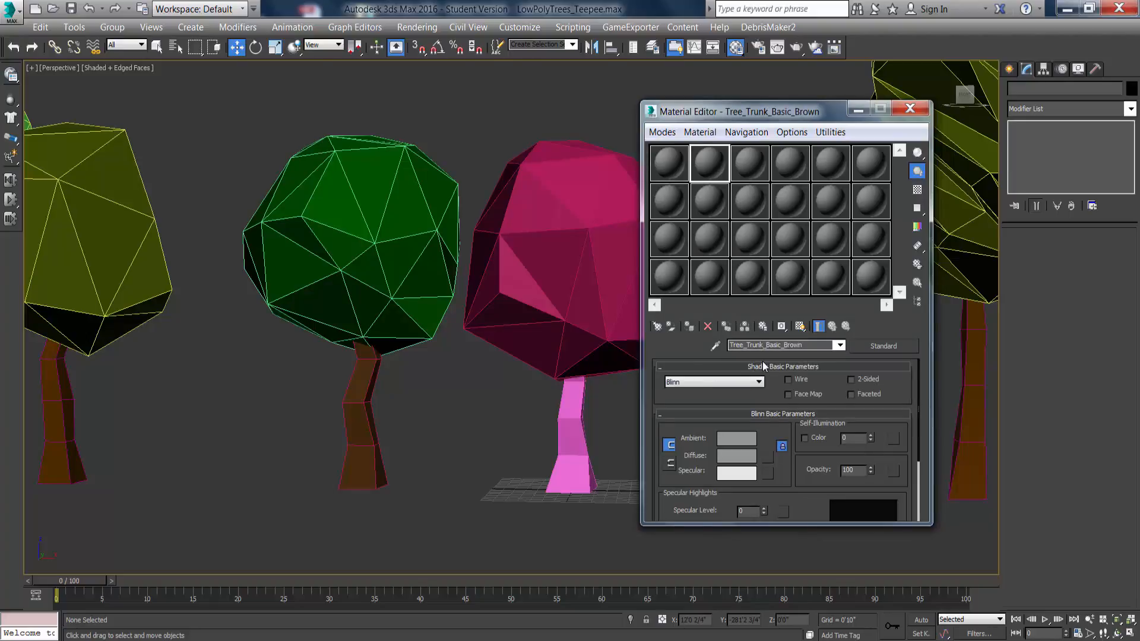
key(BackSpace)
key(BackSpace)
key(BackSpace)
key(BackSpace)
key(BackSpace)
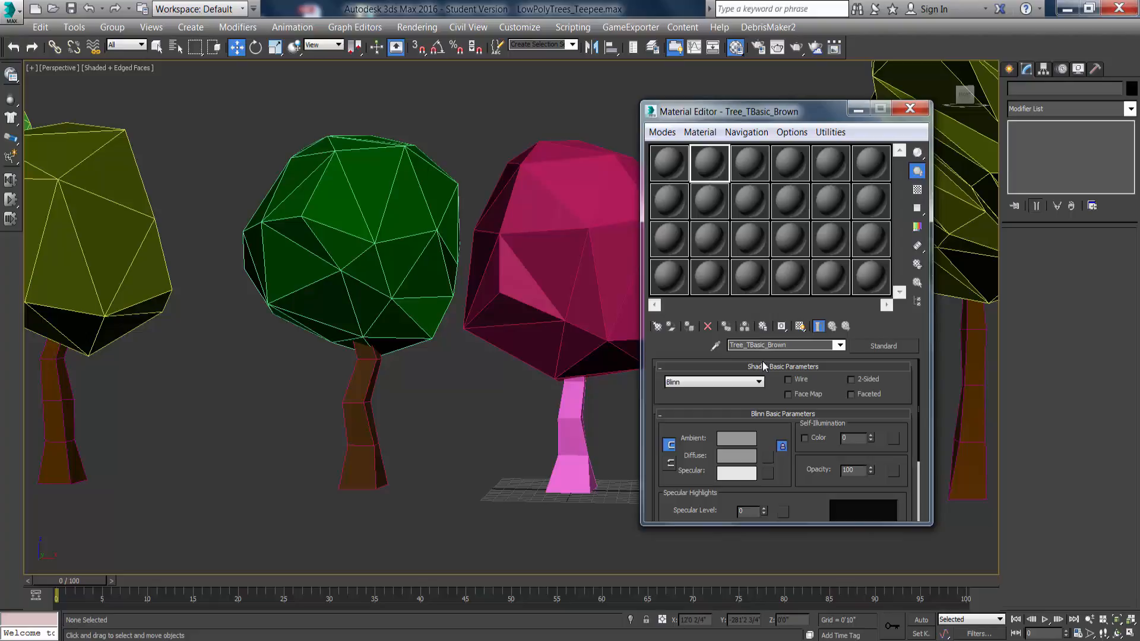
text(op_)
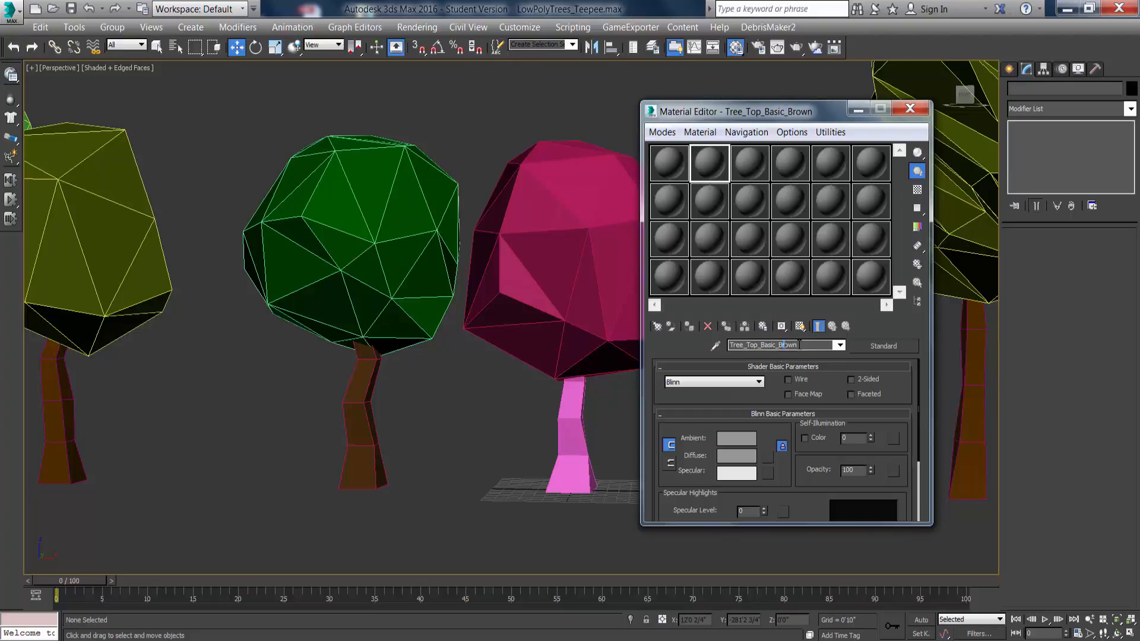
click(804, 345)
key(BackSpace)
key(BackSpace)
key(BackSpace)
key(BackSpace)
key(BackSpace)
text(Green)
Set the Tree_Top_Basic_Green material's diffuse color to a dark green of about RGB 24, 112, 20.
drag(822, 111, 895, 97)
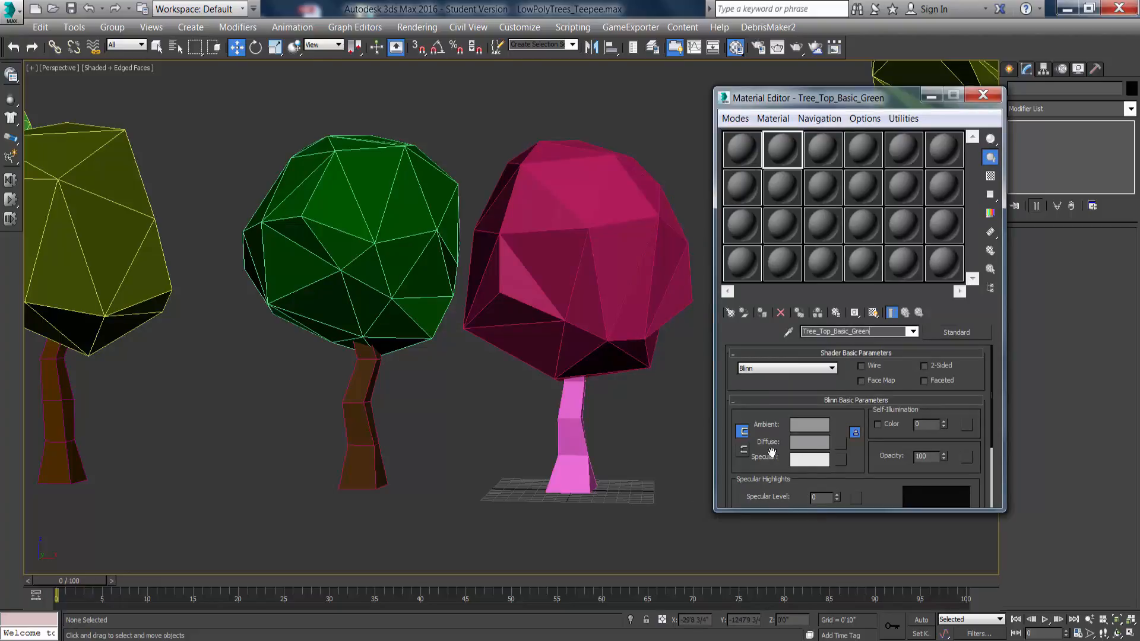
click(809, 442)
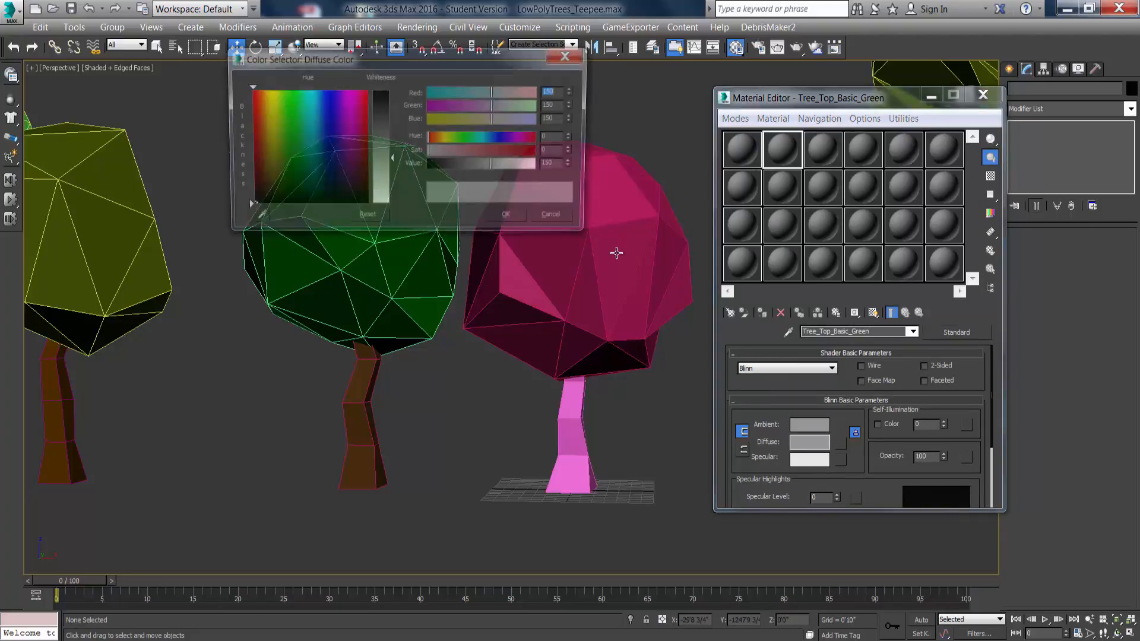
click(287, 161)
drag(389, 161, 390, 104)
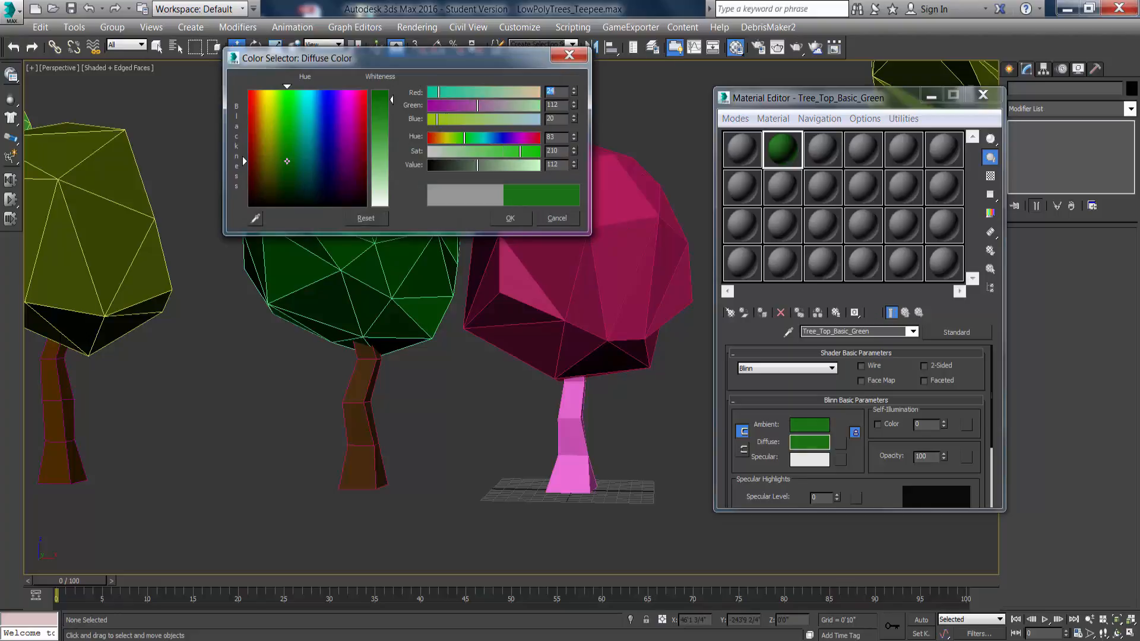
click(510, 218)
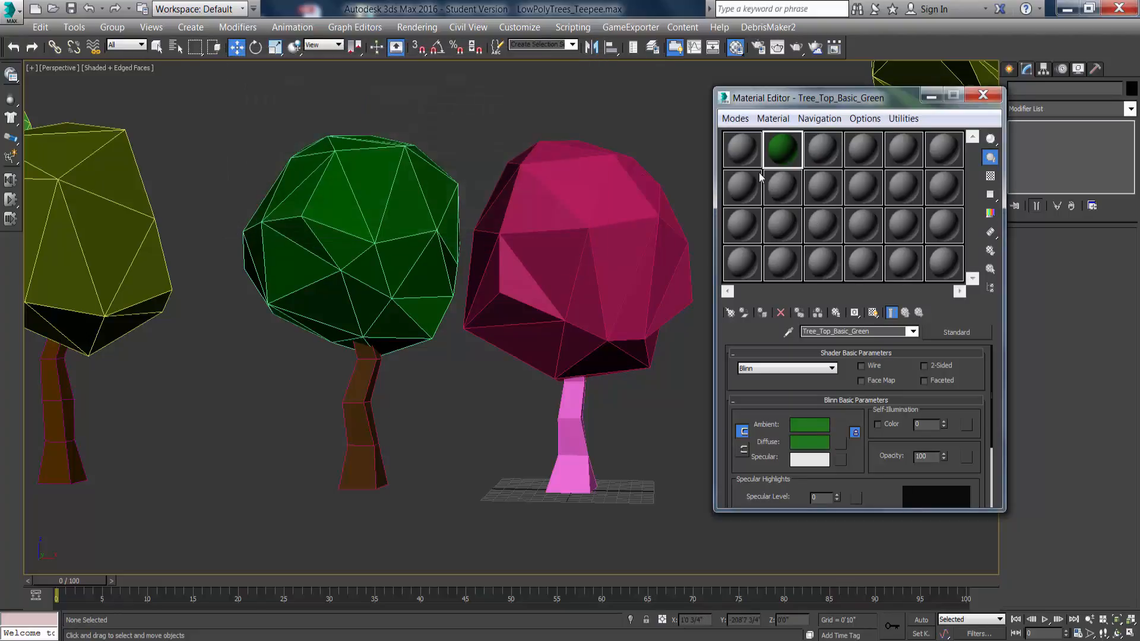
Set the Tree_Trunk_Basic_Brown material's diffuse color to a dark brown.
click(742, 149)
click(811, 442)
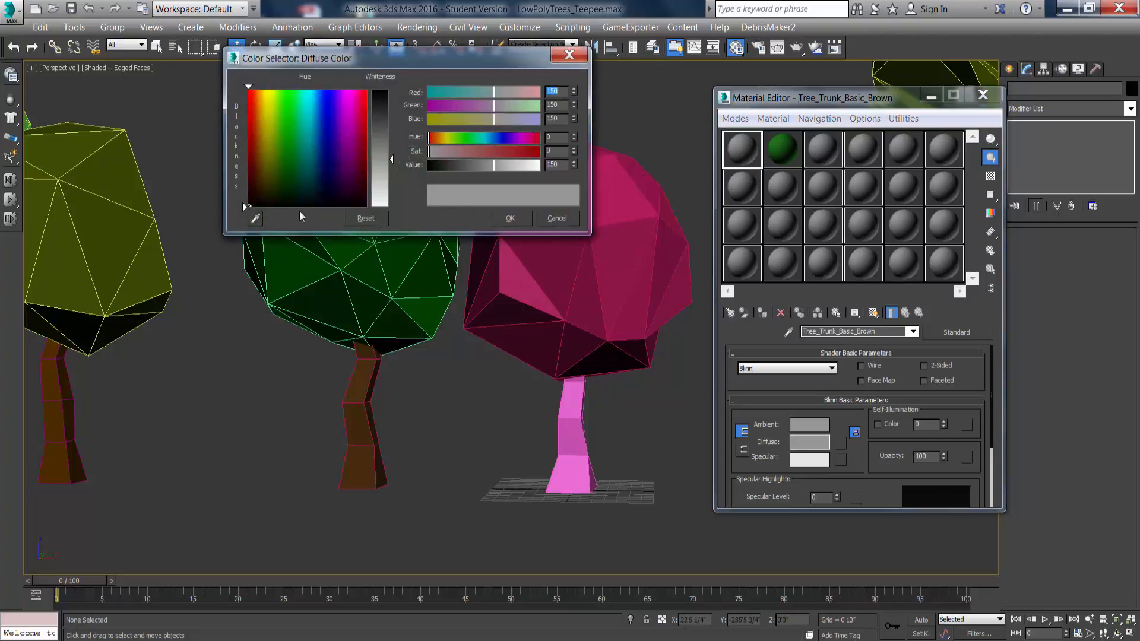
drag(267, 175, 258, 178)
drag(387, 161, 389, 97)
click(510, 219)
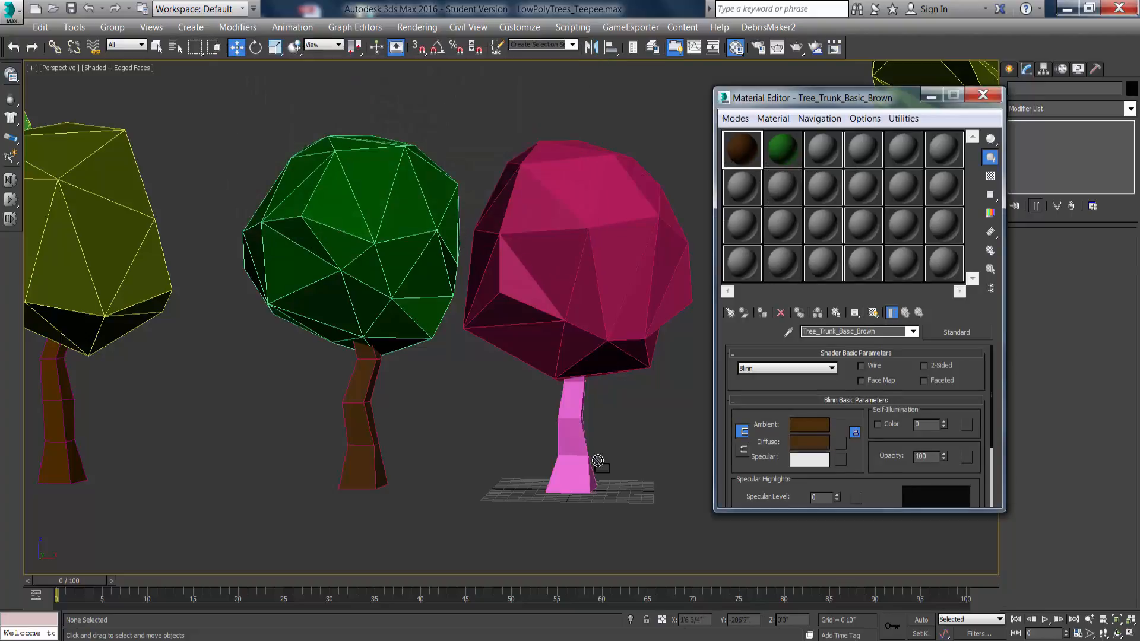
Assign Tree_Trunk_Basic_Brown to the new tree's trunk and Tree_Top_Basic_Green to its foliage.
drag(566, 441, 566, 441)
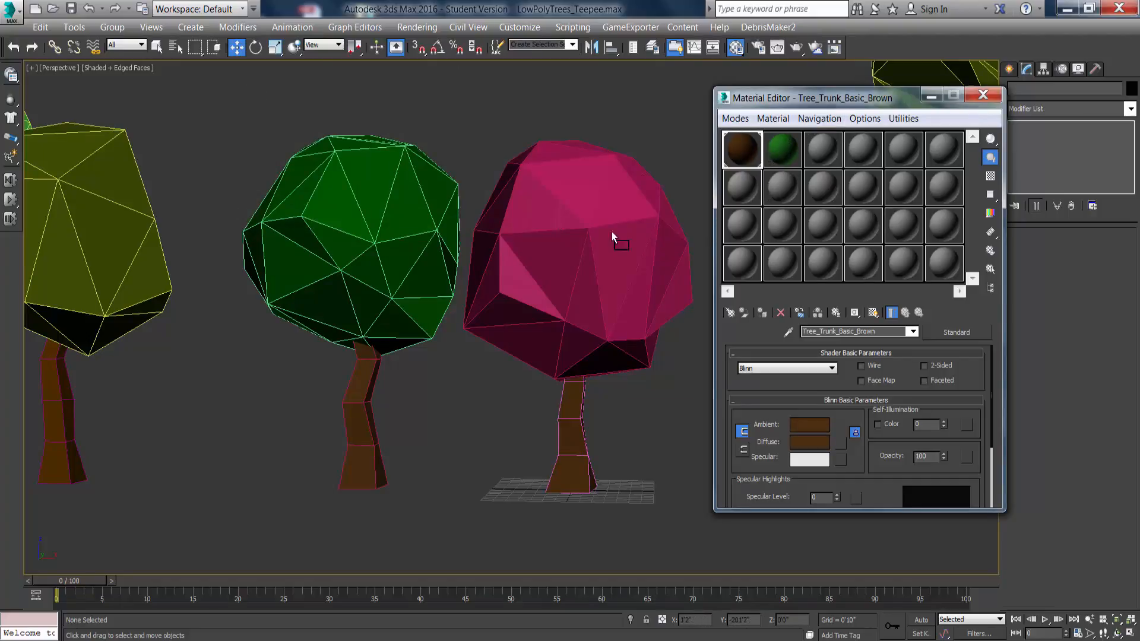
drag(611, 232, 596, 209)
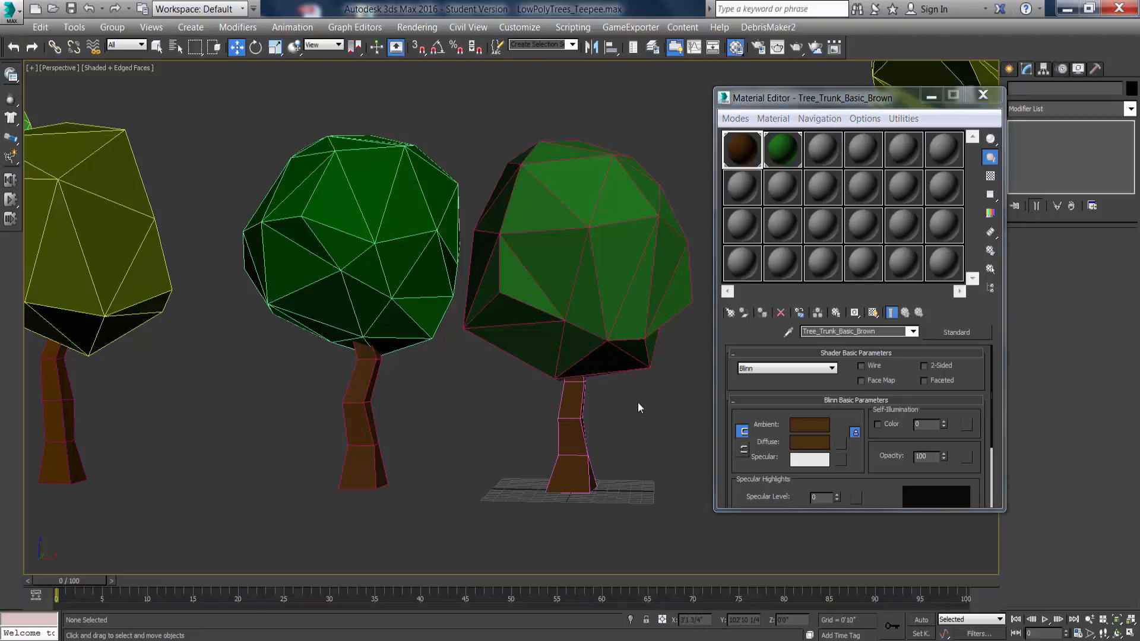
middle_drag(637, 404, 561, 403)
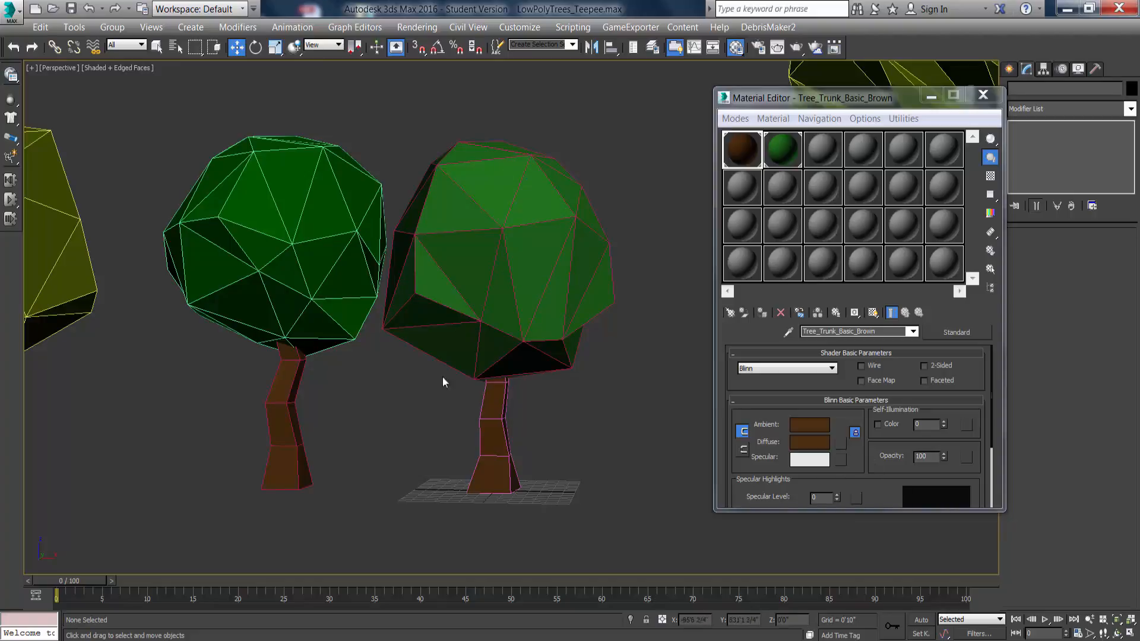
drag(883, 98, 854, 85)
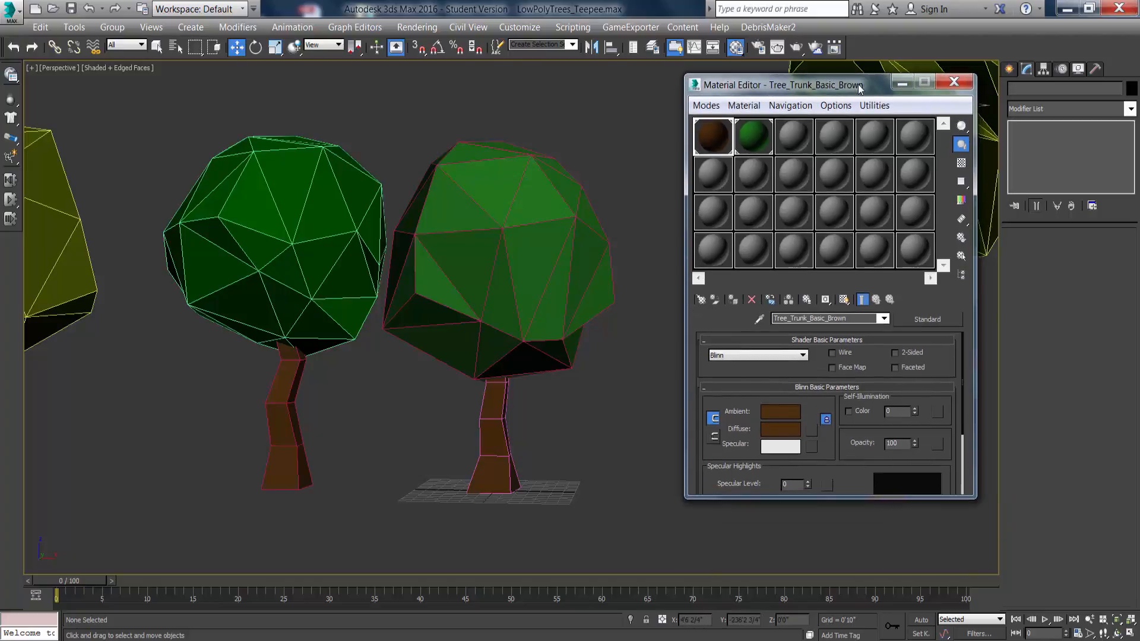
click(74, 28)
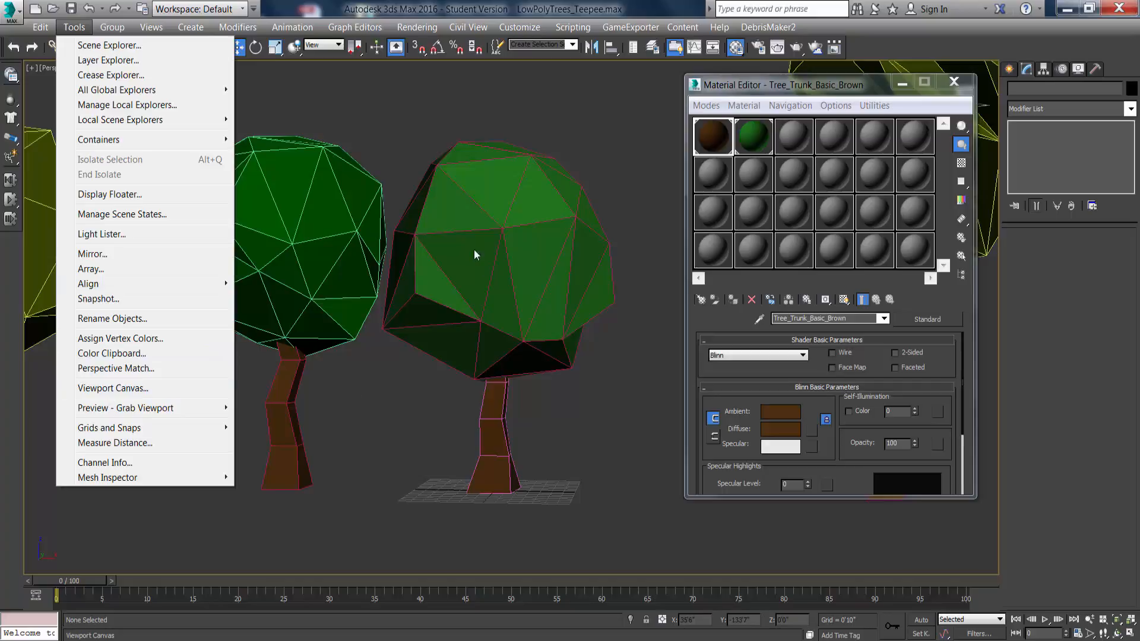
click(874, 84)
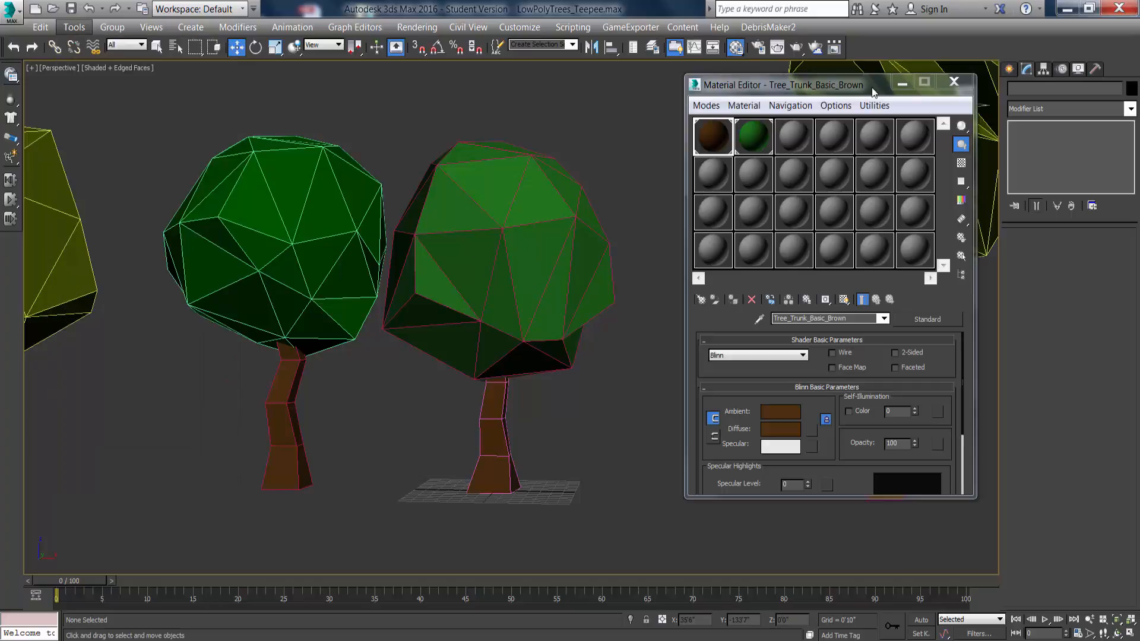
Enable the Bump map of Tree_Trunk_Basic_Brown and choose Bitmap as its map type.
drag(963, 373, 963, 476)
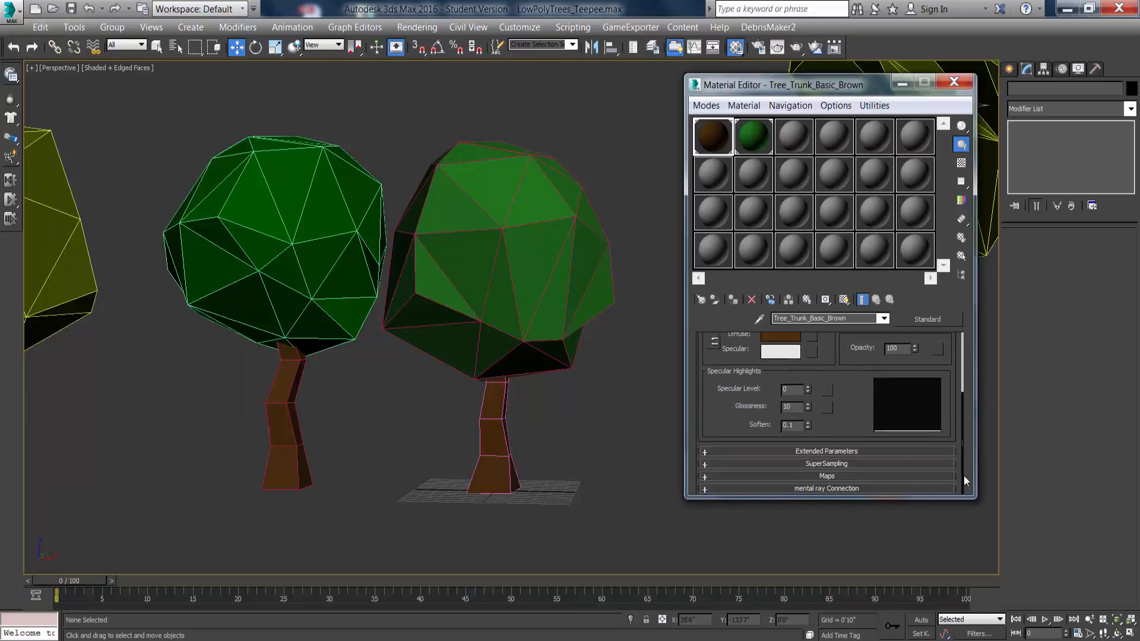
click(819, 476)
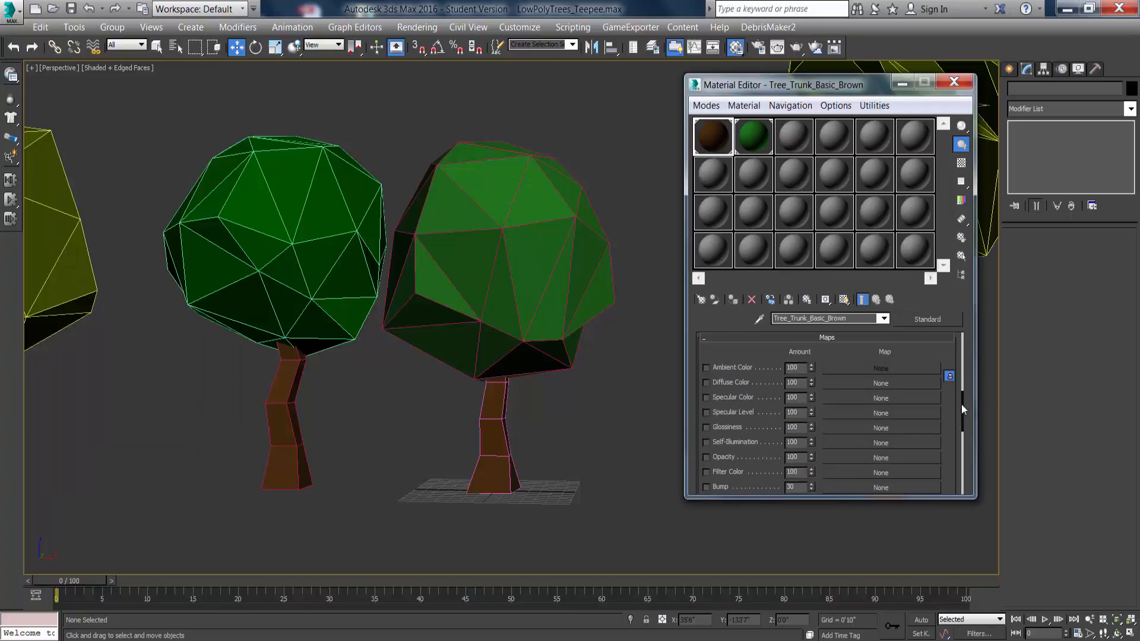
drag(963, 401, 962, 418)
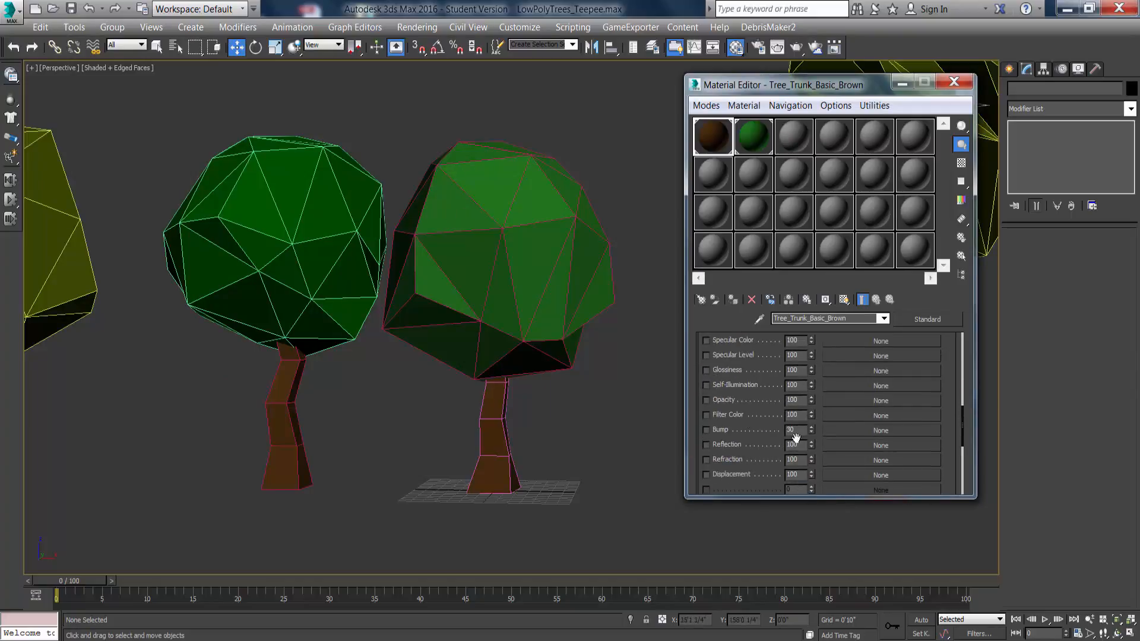
click(706, 430)
click(896, 432)
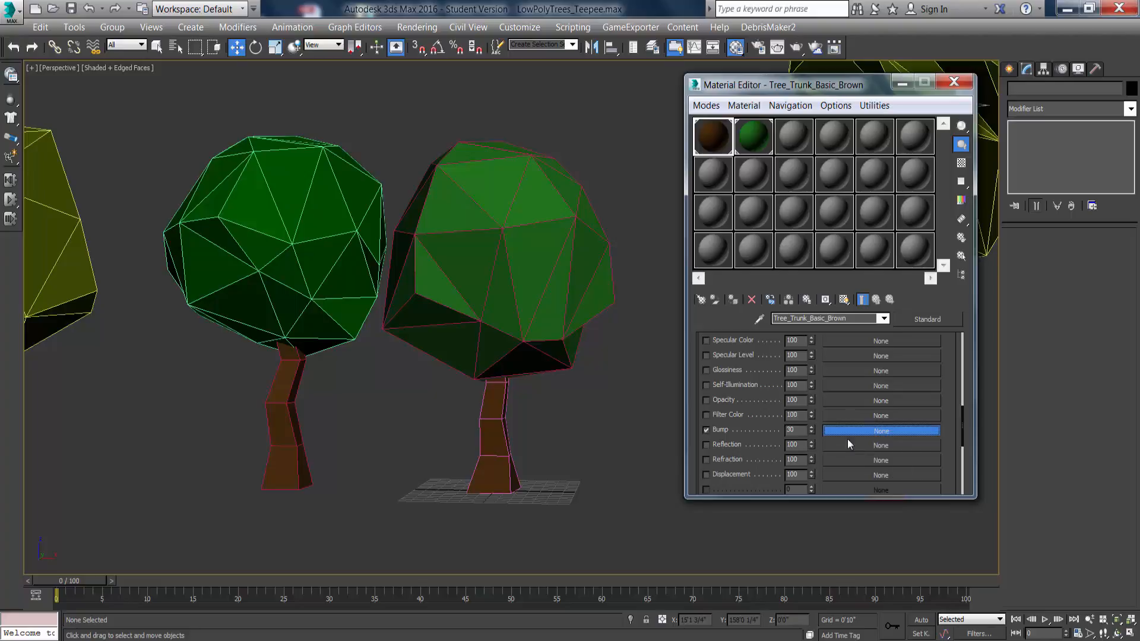
click(881, 430)
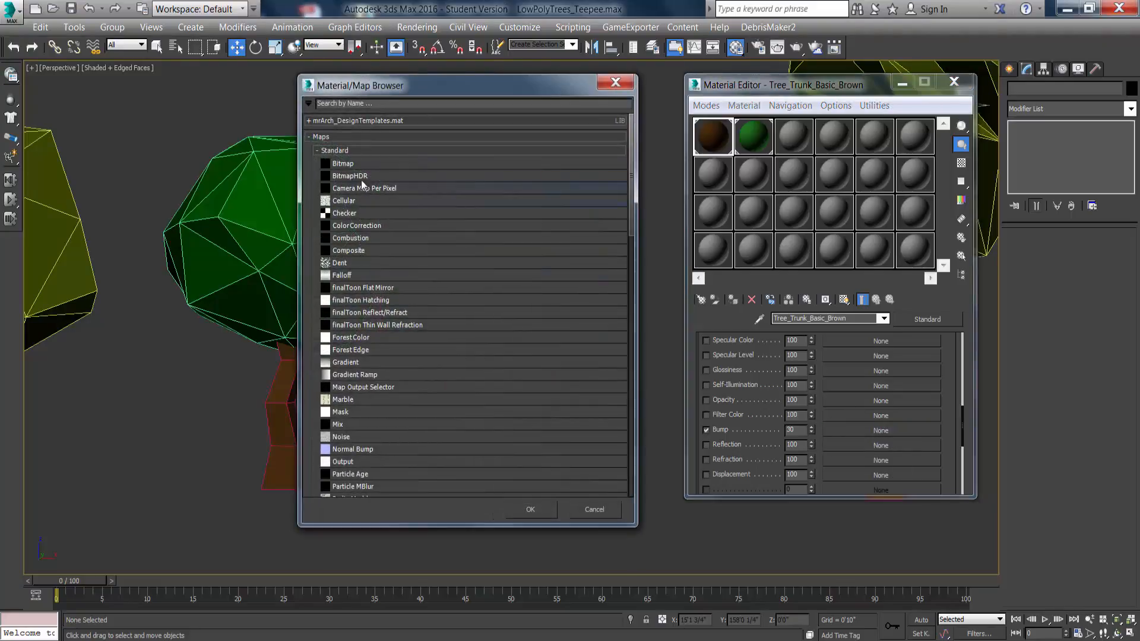
double_click(349, 164)
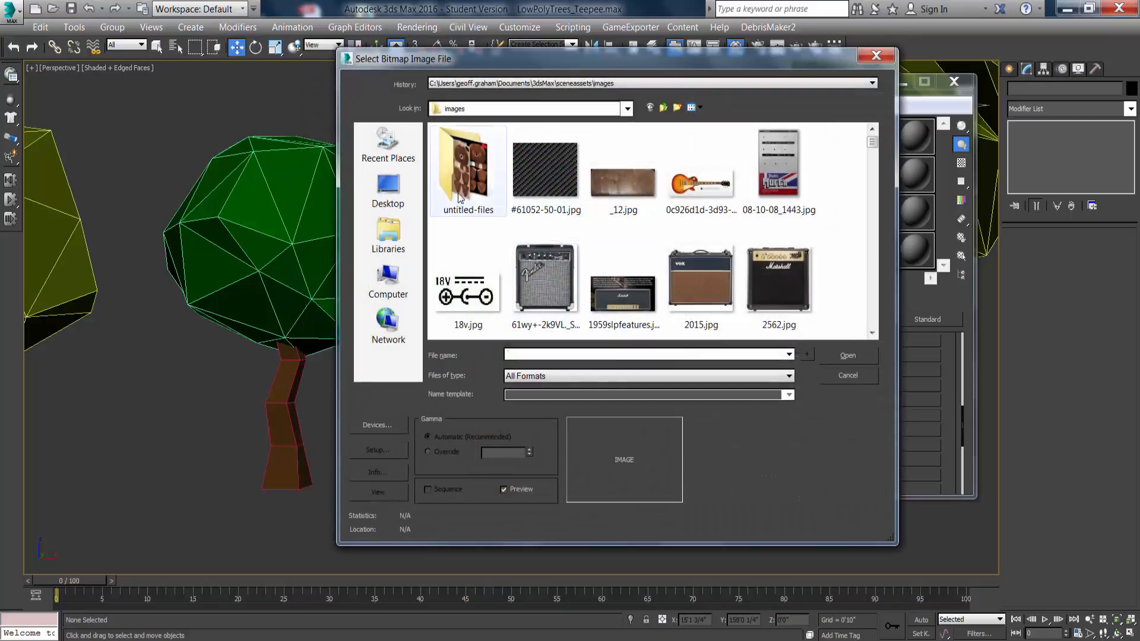
Load "Seamless white crease paper texture.jpg" from the Paper folder inside the desktop's Textures folder as the bump bitmap.
click(387, 198)
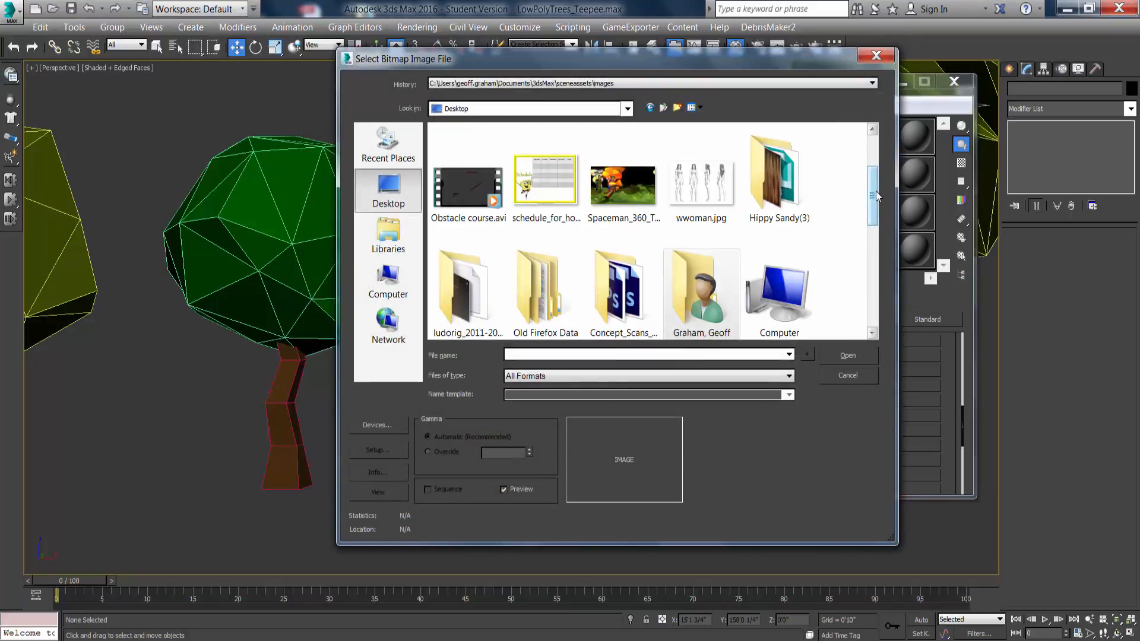
drag(875, 191, 878, 283)
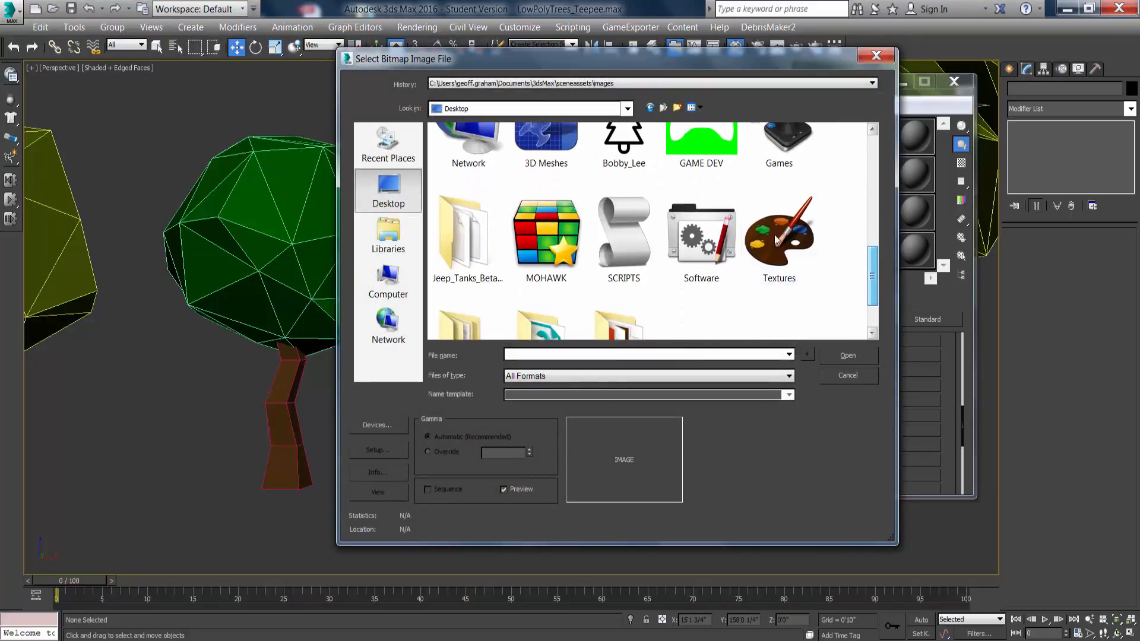
double_click(789, 232)
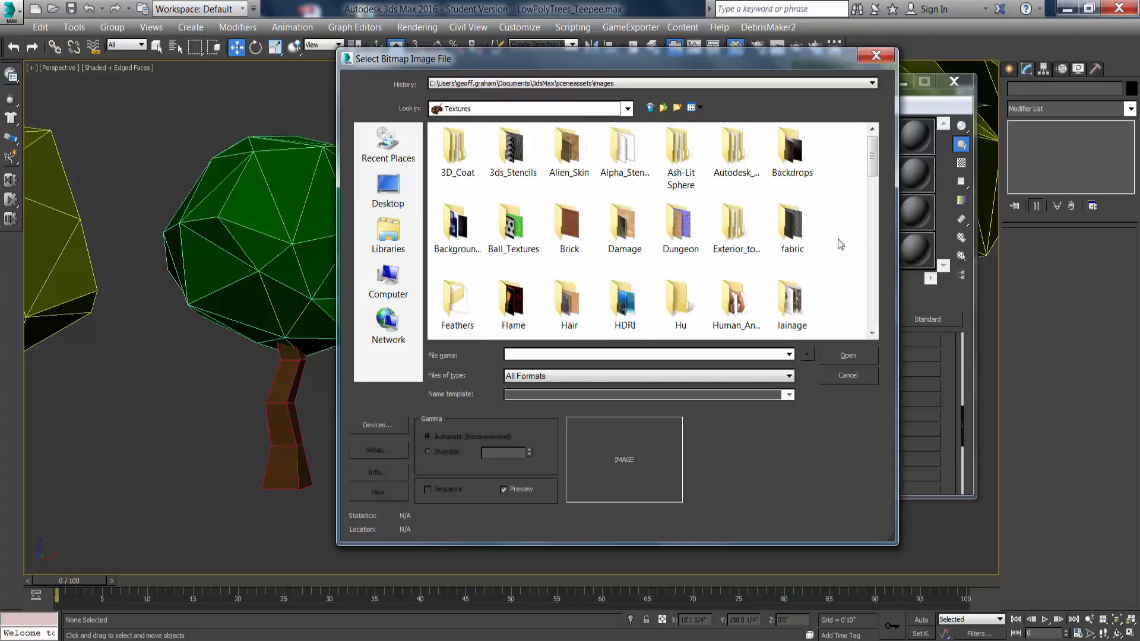
drag(873, 177, 873, 205)
double_click(792, 184)
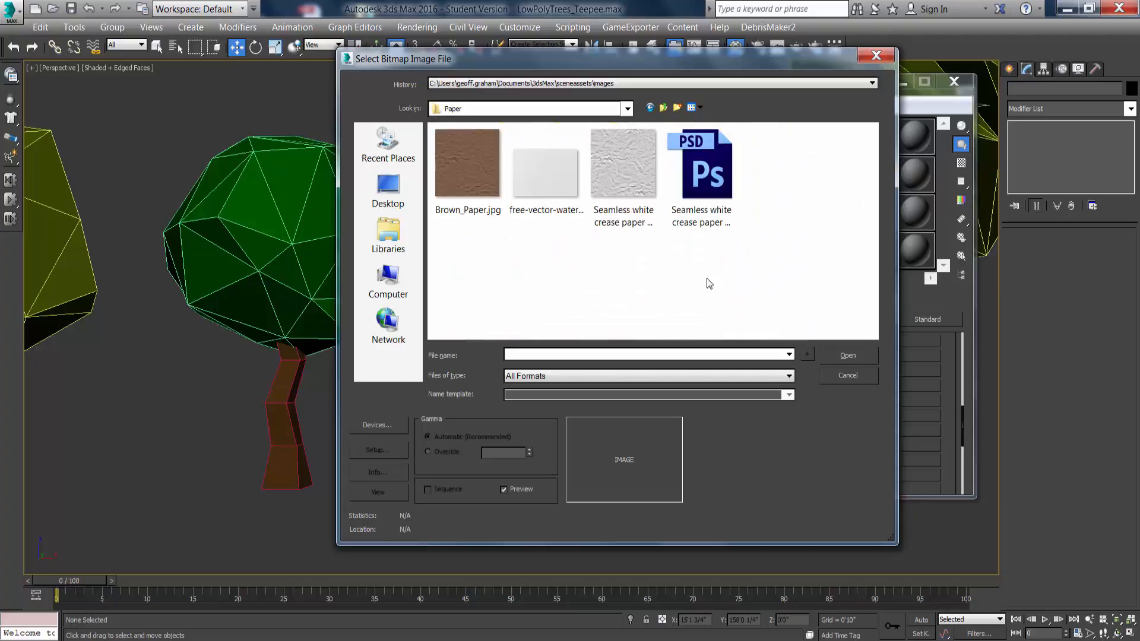
click(618, 163)
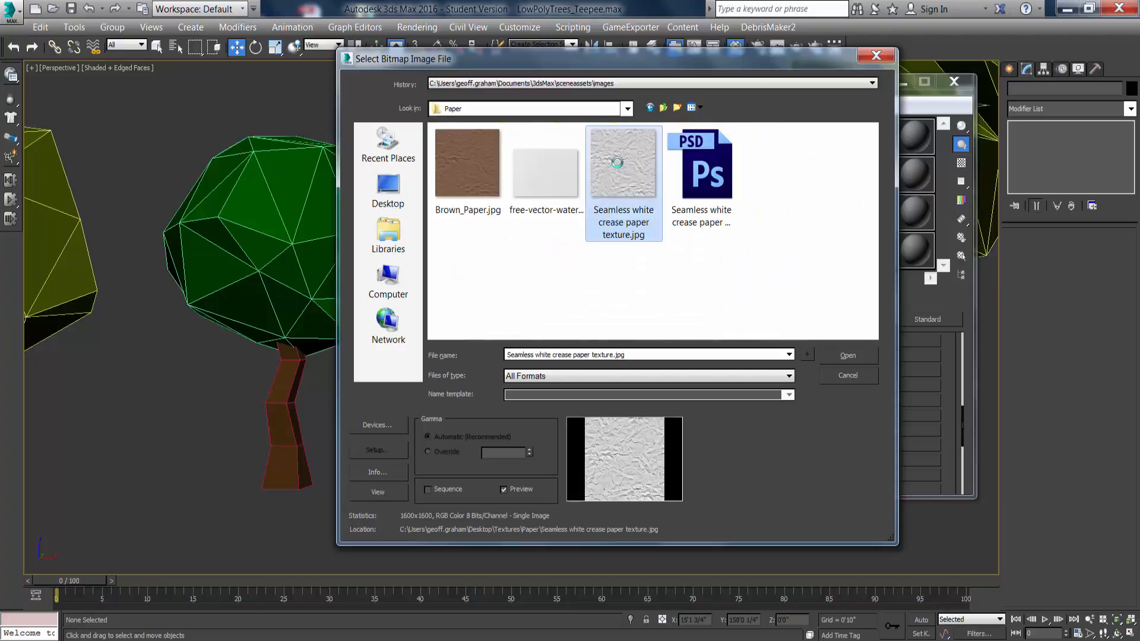
click(863, 354)
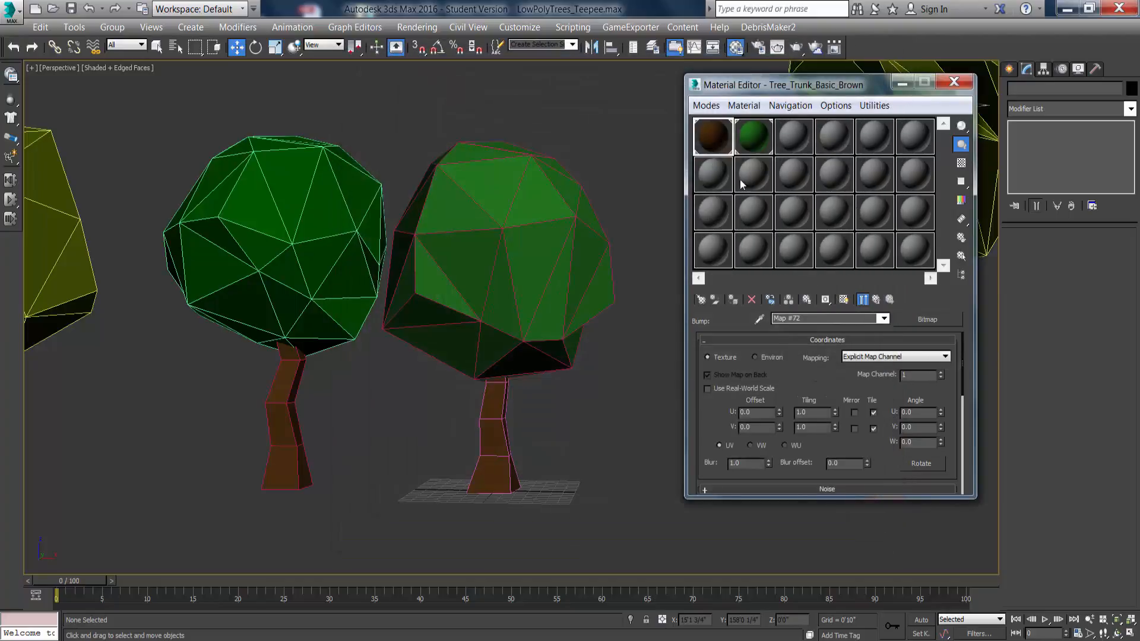
Open an enlarged preview of Tree_Top_Basic_Green beside the editor and expand the material's Maps settings to the Bump slot.
double_click(753, 132)
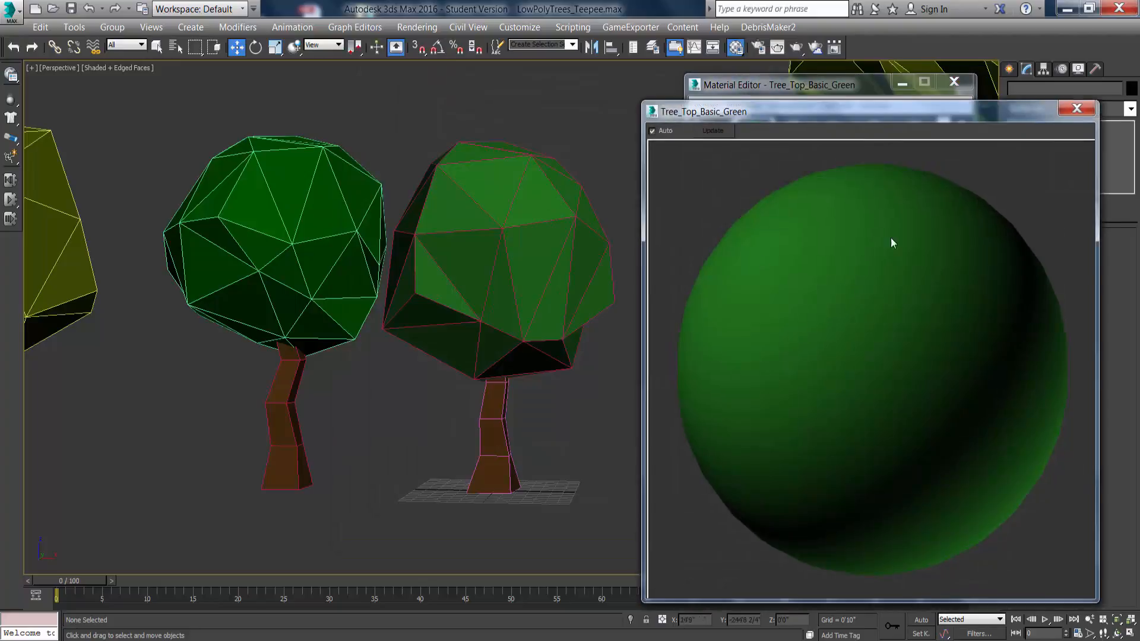
drag(939, 126, 369, 156)
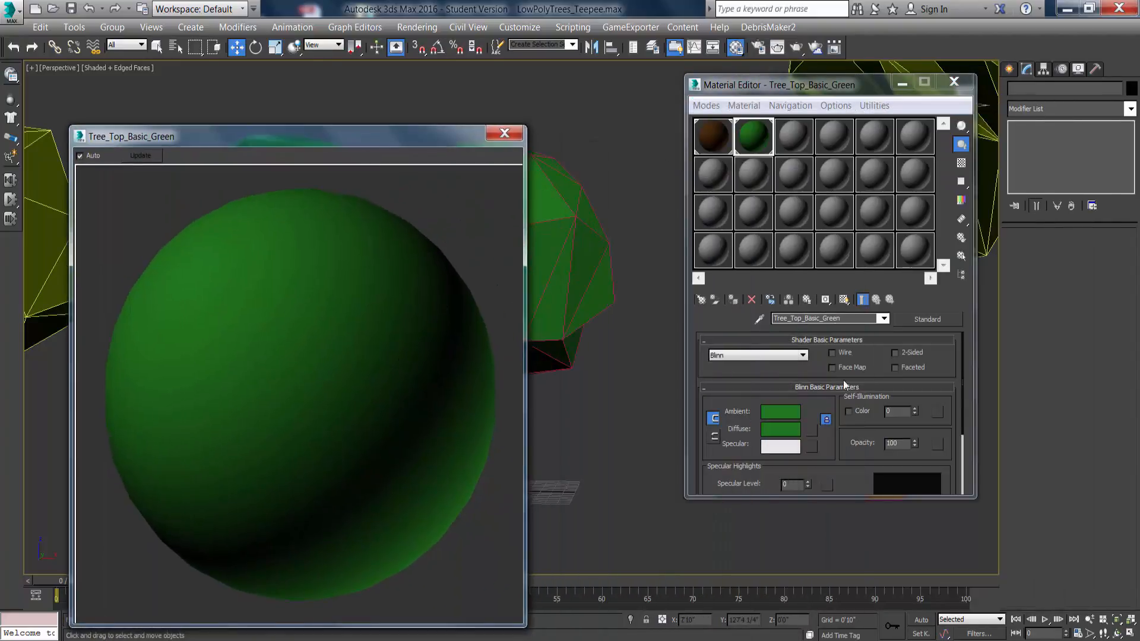
drag(963, 376, 963, 481)
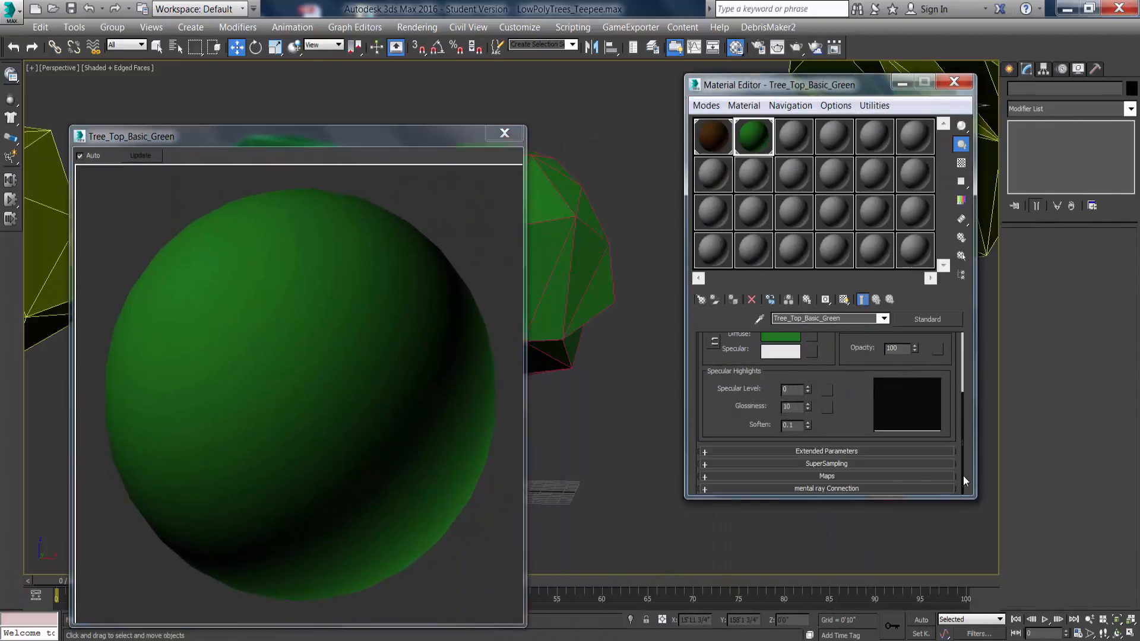
click(869, 477)
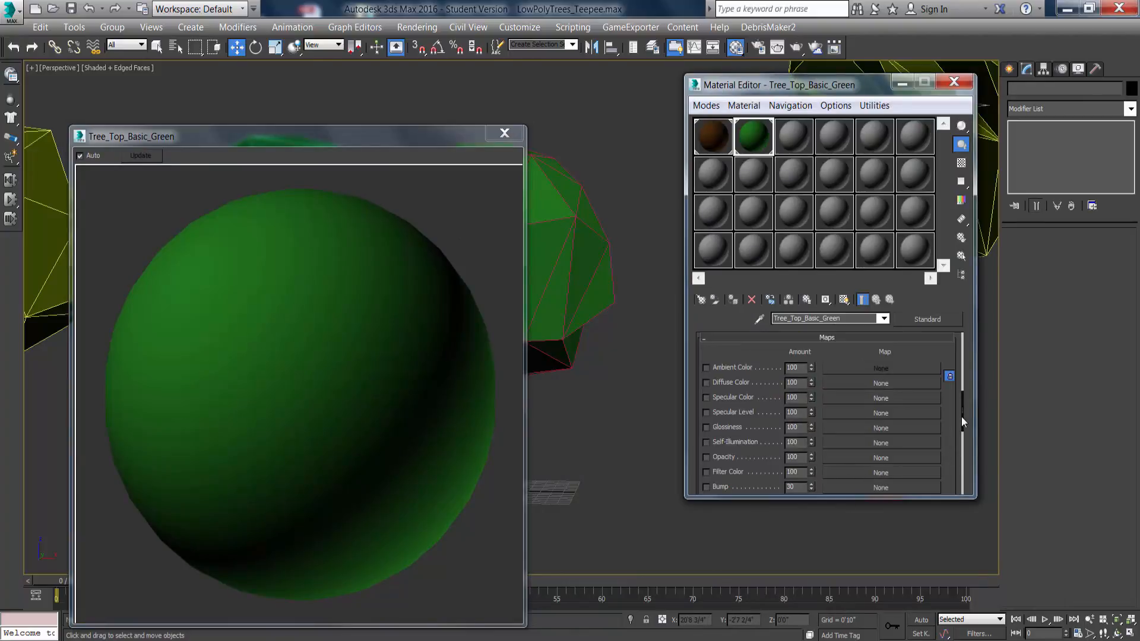
mouse_move(961, 417)
mouse_down()
mouse_move(961, 446)
mouse_move(961, 434)
mouse_up()
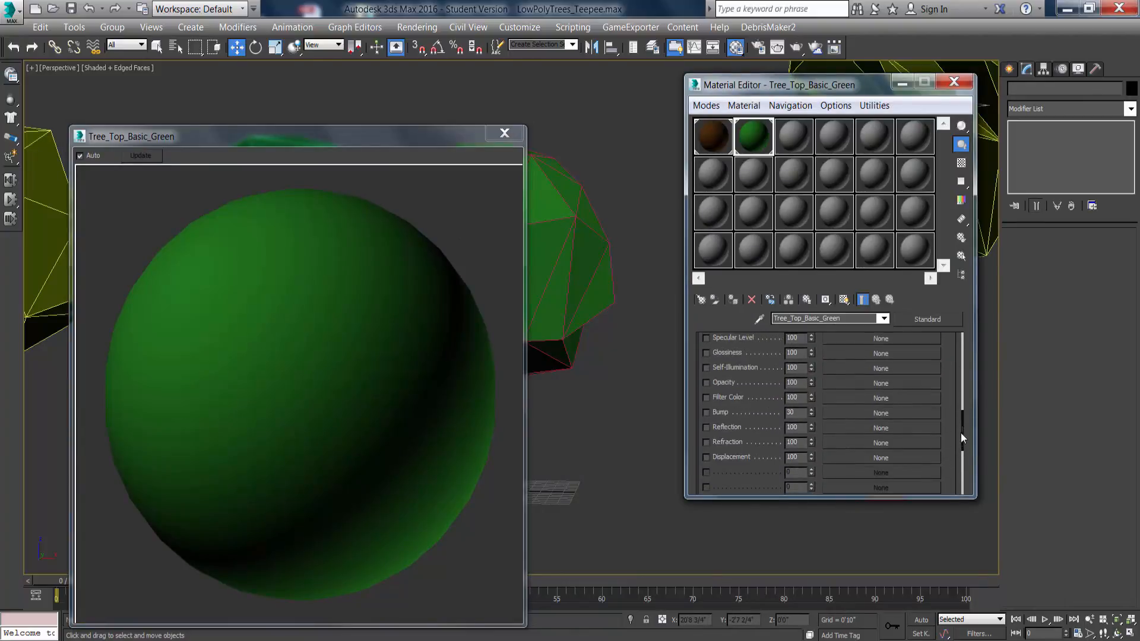
Copy the bump map from Tree_Trunk_Basic_Brown into Tree_Top_Basic_Green's Bump slot as a copy, and close the enlarged preview.
click(725, 131)
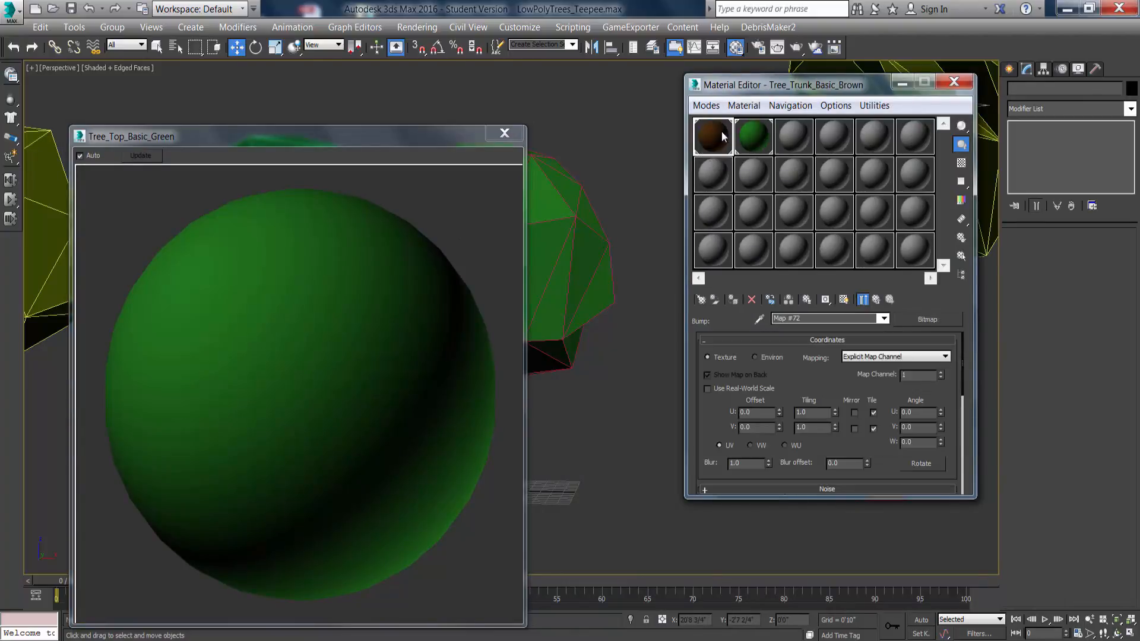
click(877, 300)
right_click(884, 429)
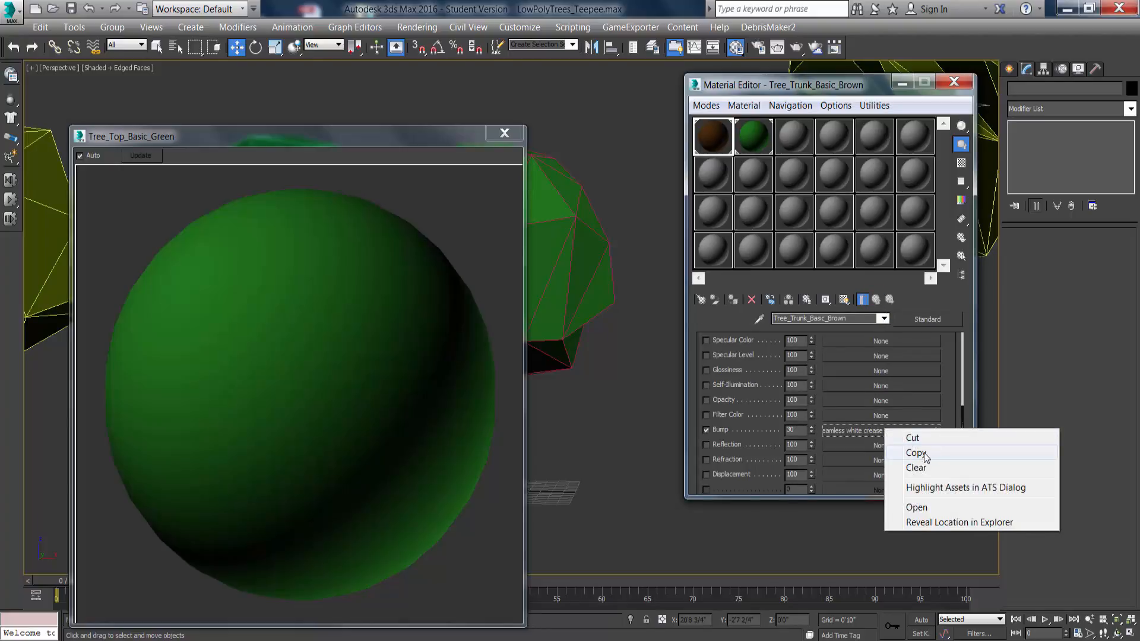
click(916, 453)
click(754, 134)
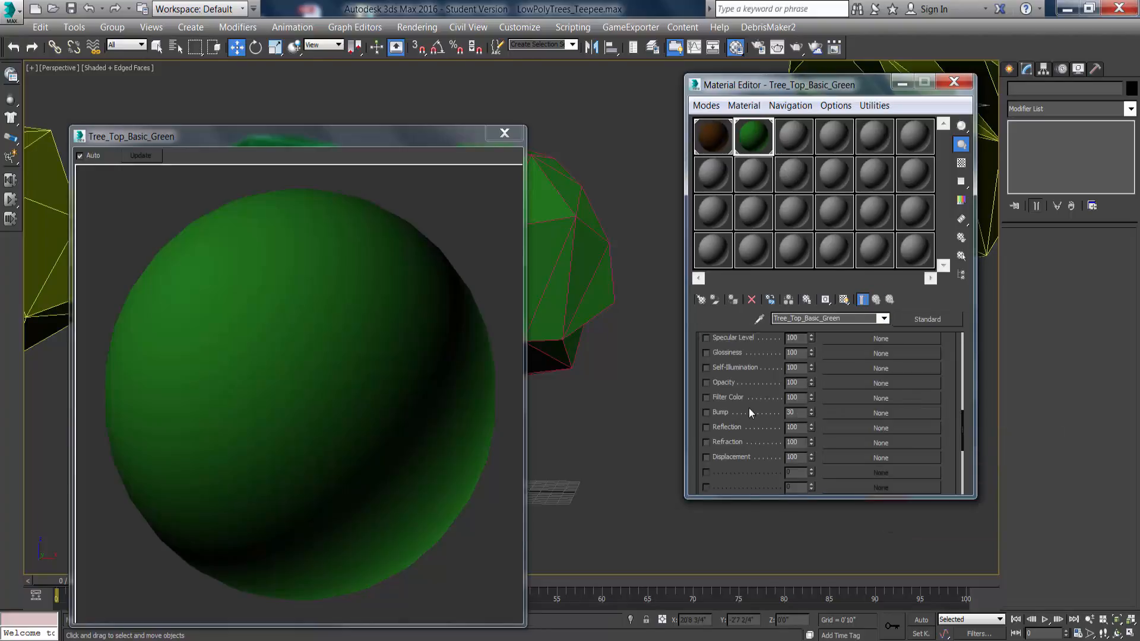
right_click(838, 412)
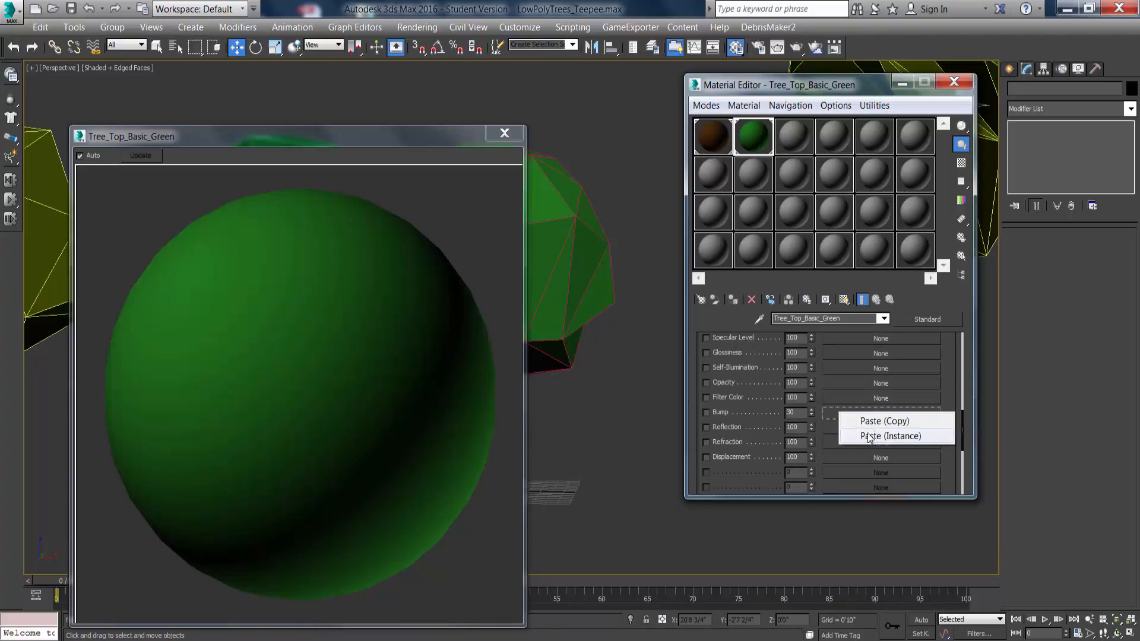
click(868, 421)
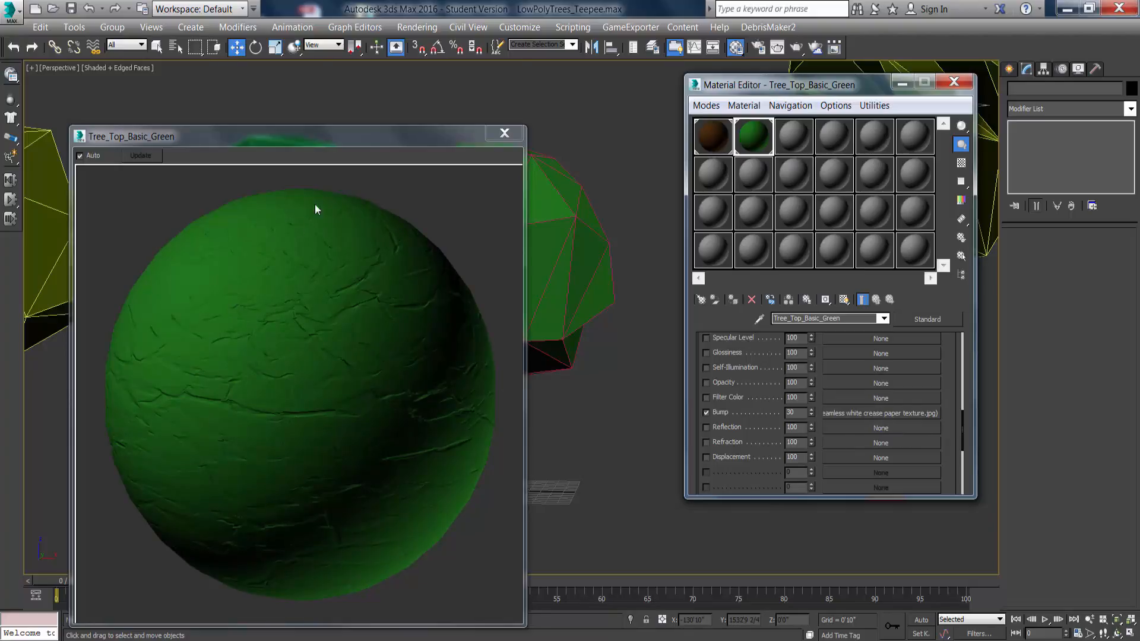
drag(319, 136, 313, 113)
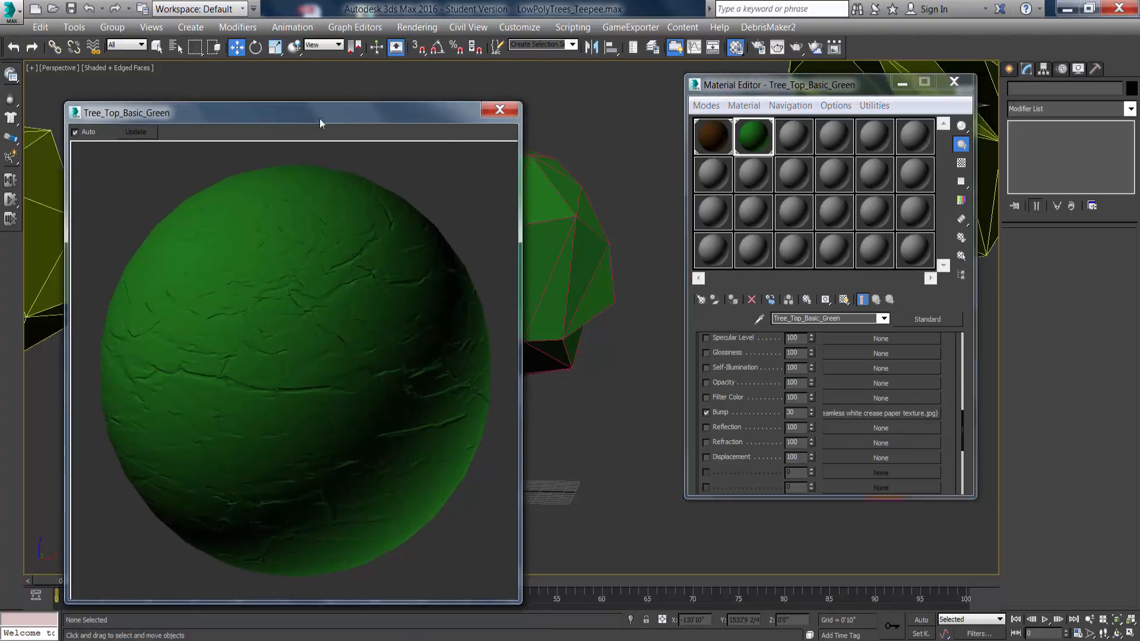
click(511, 111)
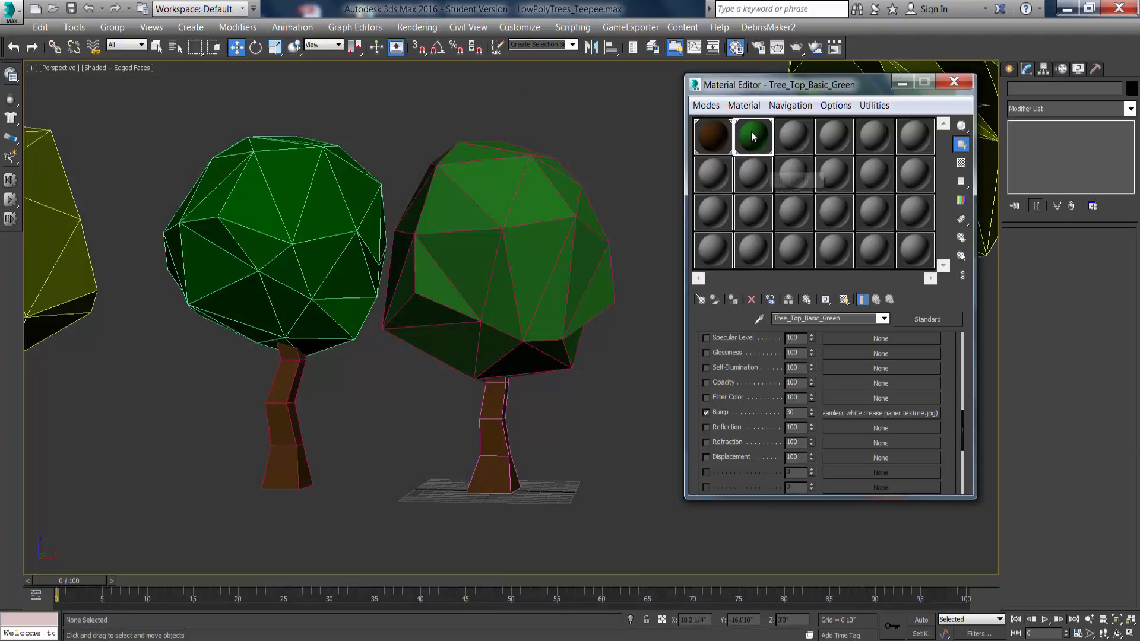
Apply Tree_Top_Basic_Green to the new tree's foliage and display it as a realistic material in the viewport.
drag(752, 135, 529, 244)
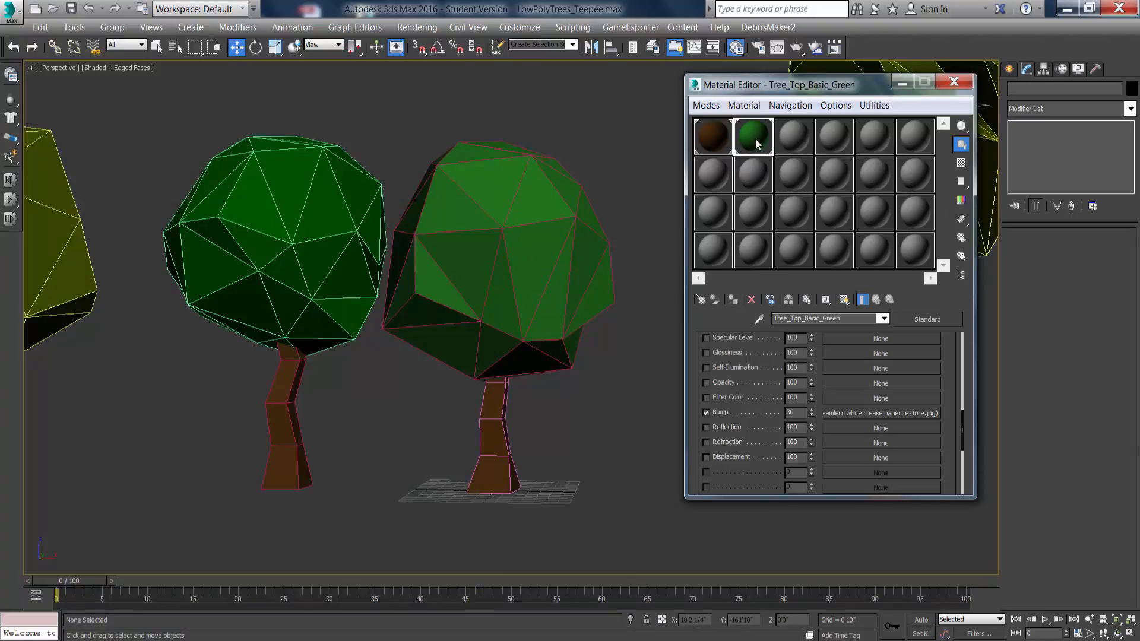
click(843, 300)
click(844, 300)
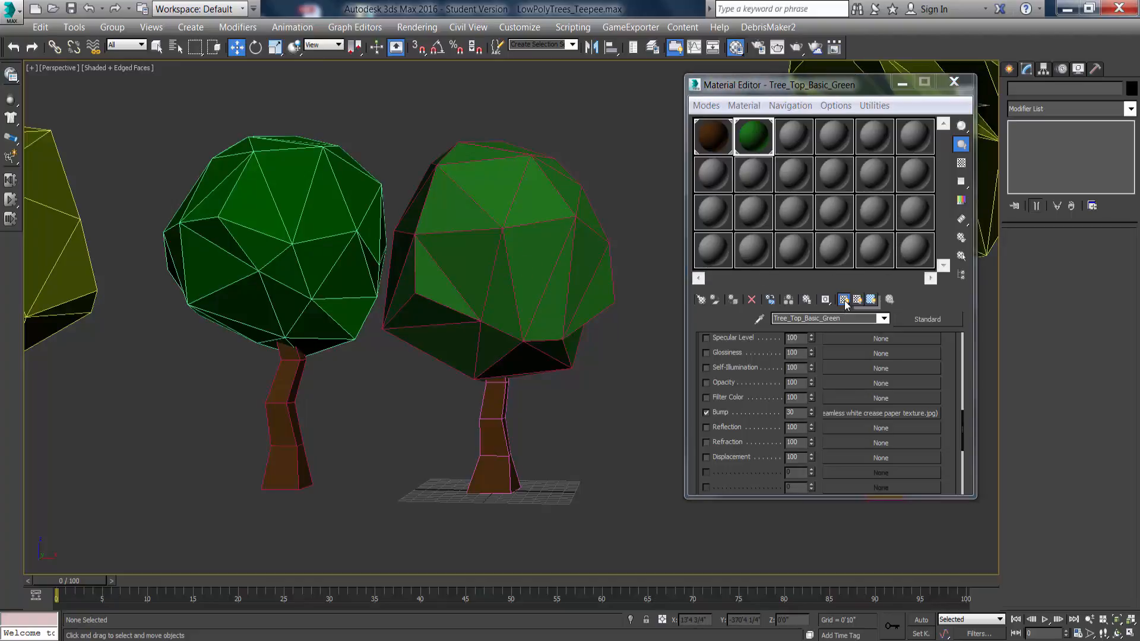
drag(846, 304, 871, 302)
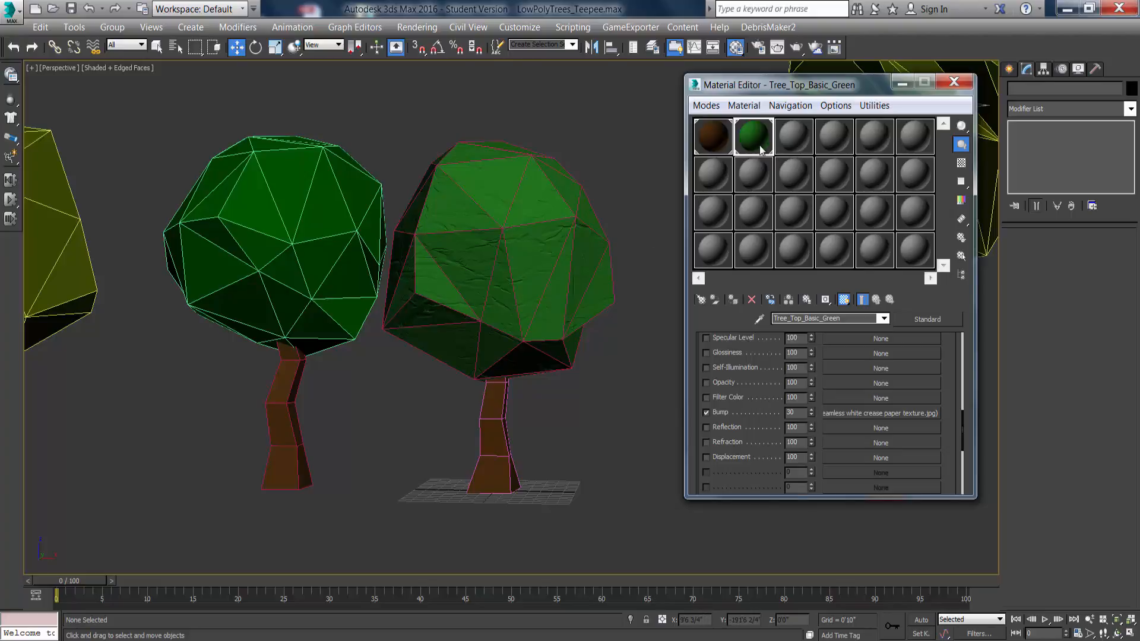
drag(757, 148, 533, 233)
Set Tree_Trunk_Basic_Brown to display as a realistic material in the viewport.
click(717, 132)
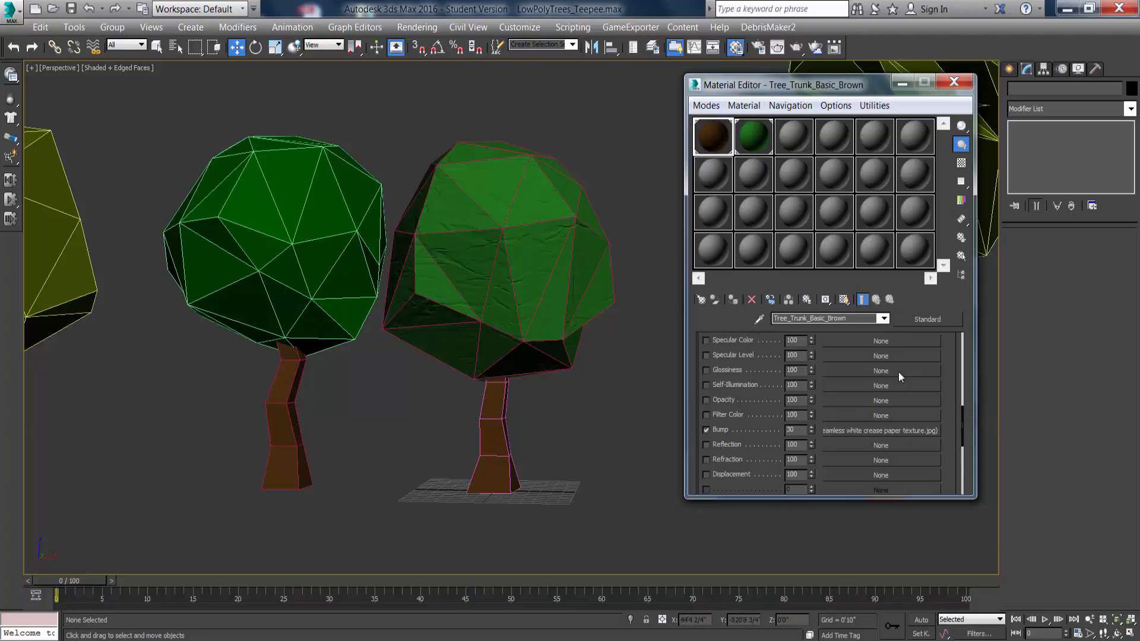
click(843, 300)
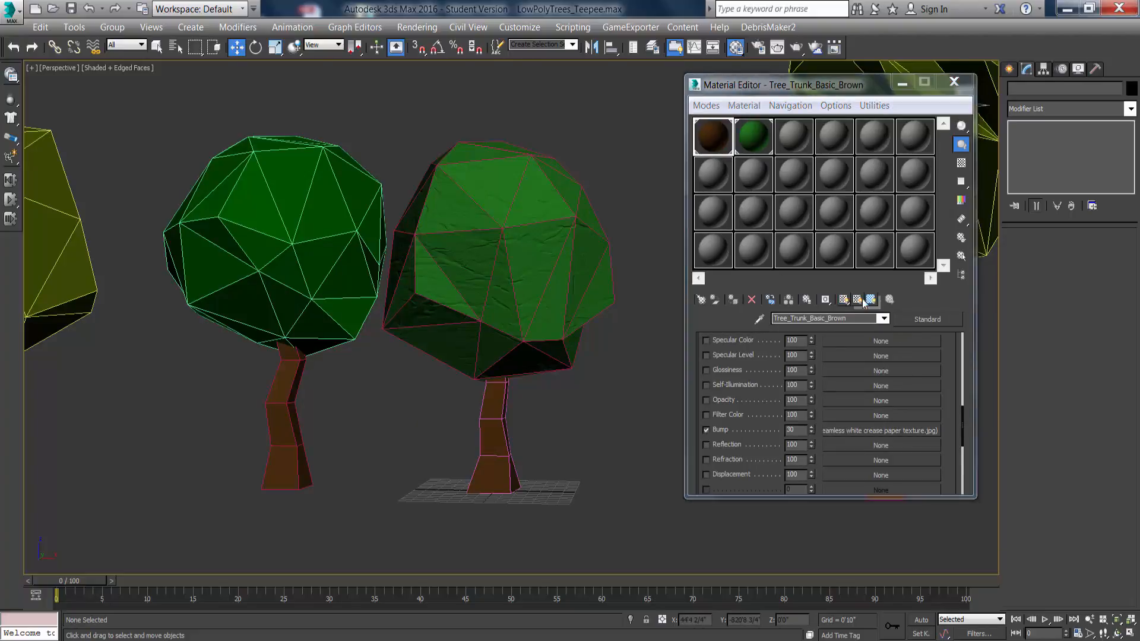
click(864, 301)
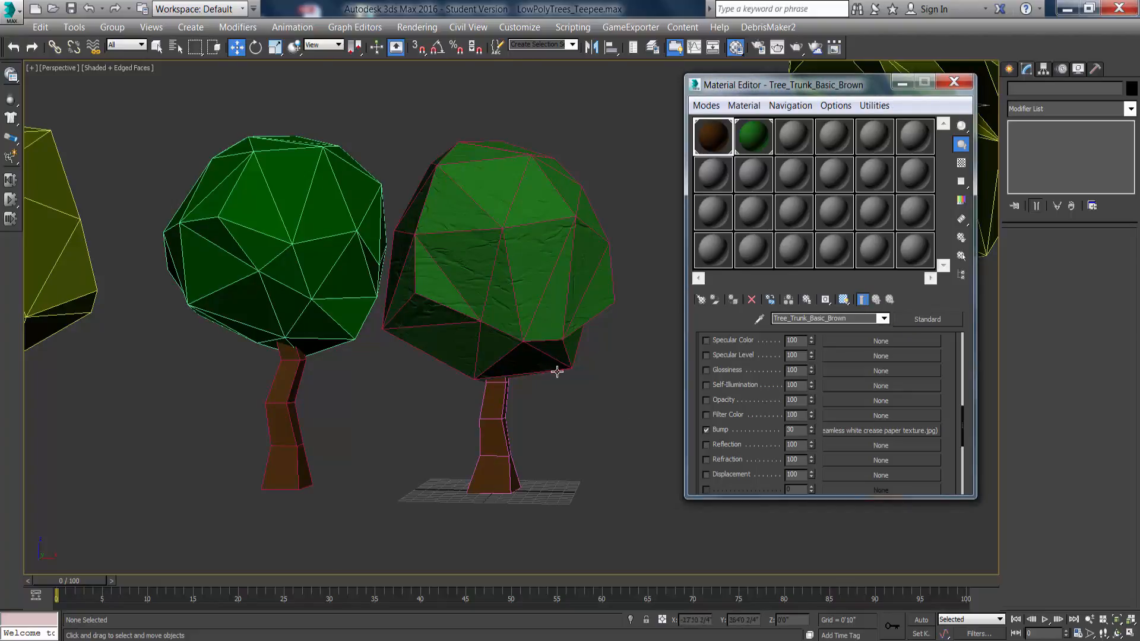
drag(843, 85, 802, 87)
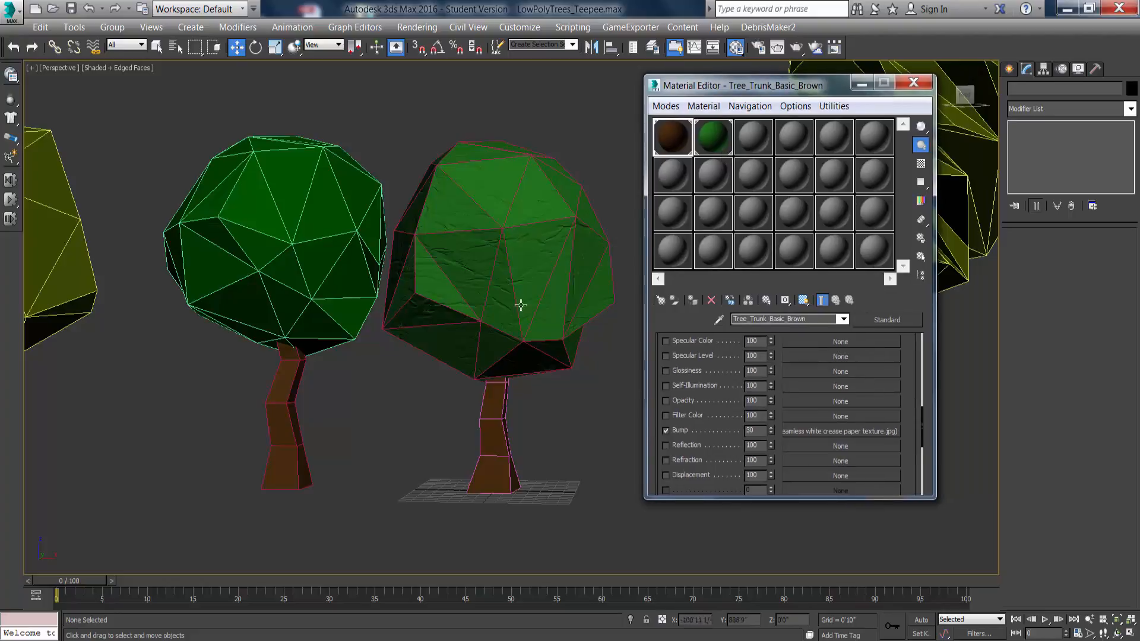
click(804, 300)
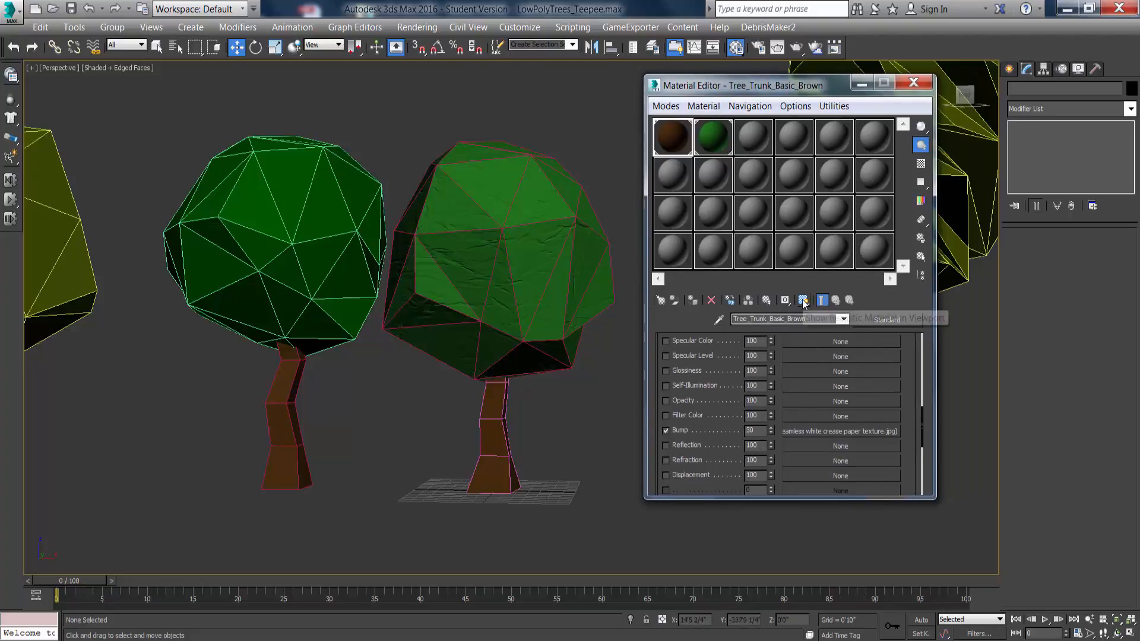
Close the Material Editor and add a UVW Map modifier with Box mapping to the new tree's foliage.
click(925, 81)
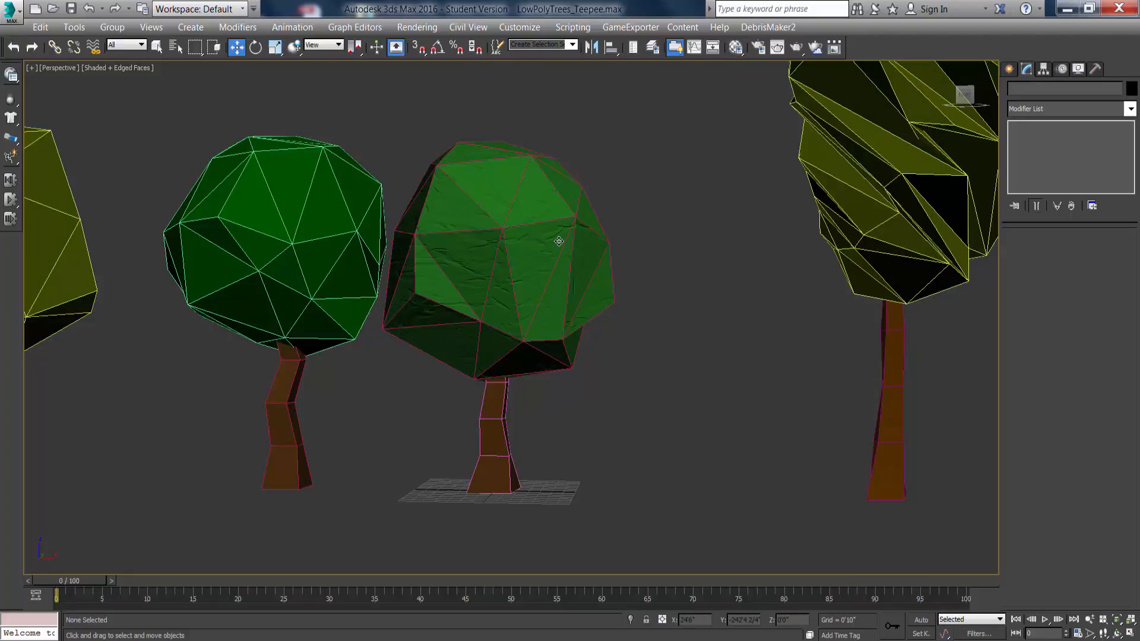
click(558, 241)
click(1131, 109)
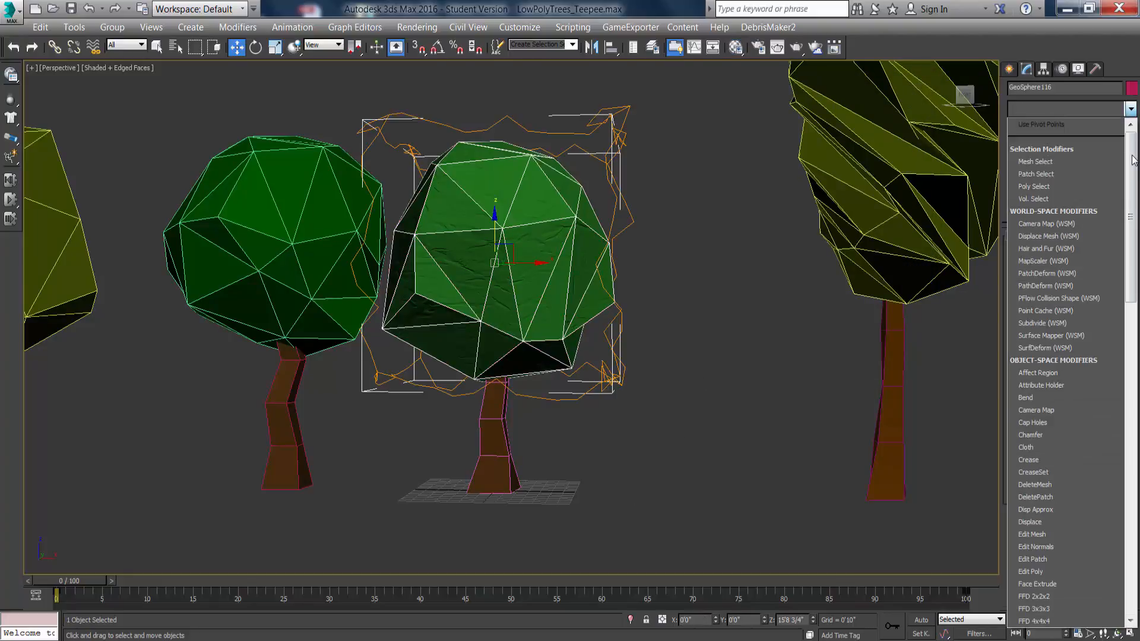
scroll(1092, 475, down, 15)
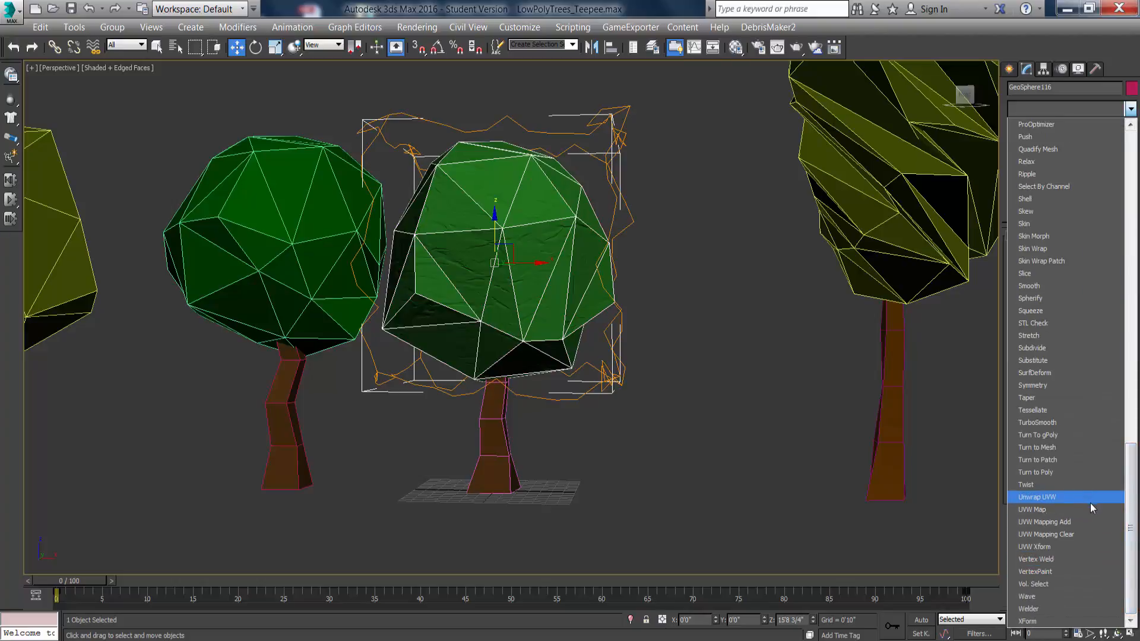
click(1043, 510)
click(1037, 318)
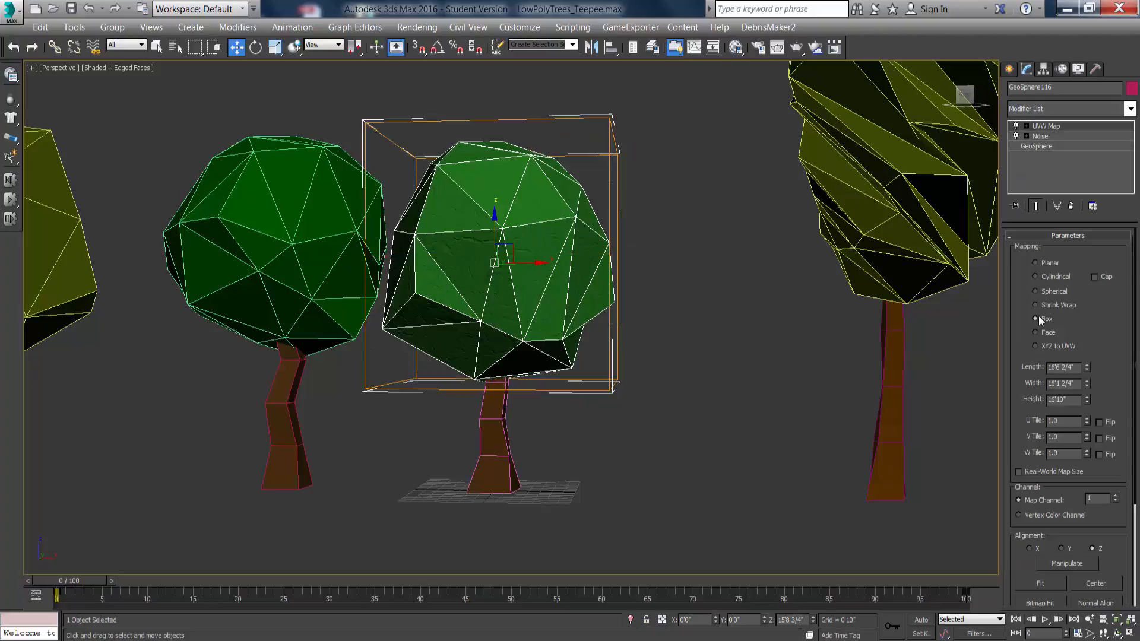
Set the length, width and height of the foliage's box mapping to 10'0" each.
drag(1081, 366, 1023, 374)
text(10)
key(Tab)
text(10)
key(Tab)
text(10)
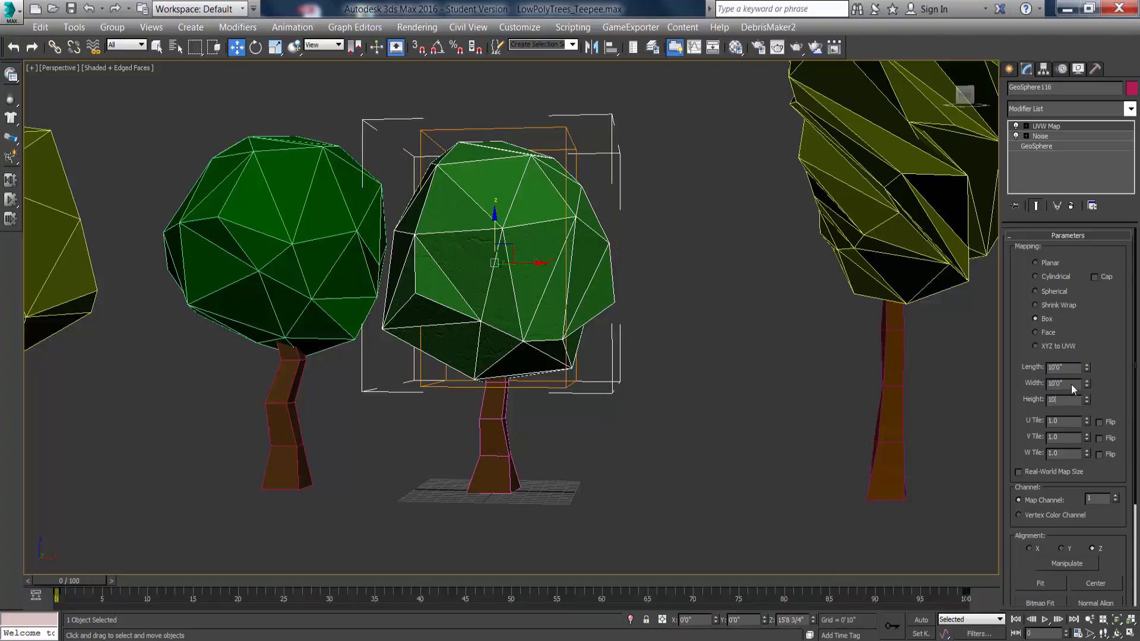
key(Return)
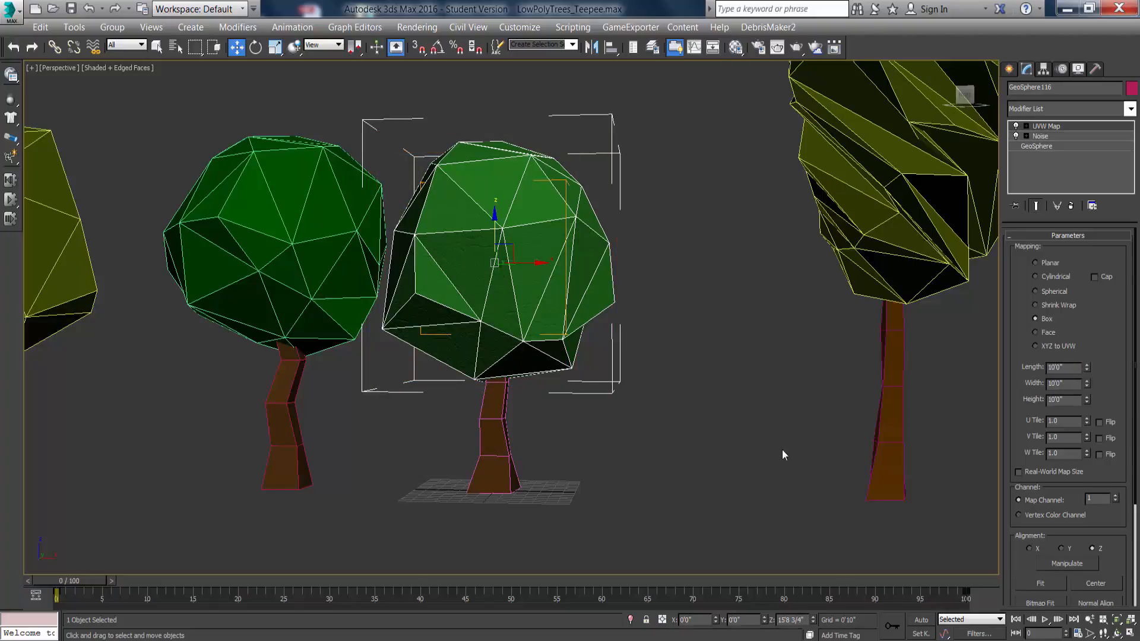
Add a UVW Map modifier with Box mapping to the new tree's trunk, Tree_Trunk_Basic.
click(499, 454)
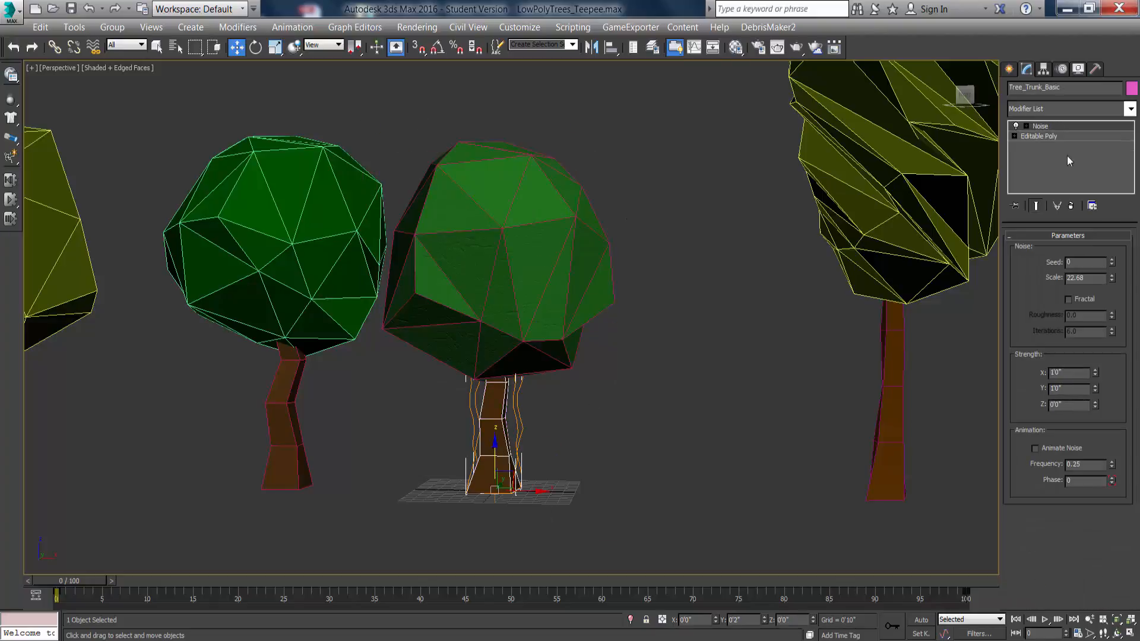
click(1131, 109)
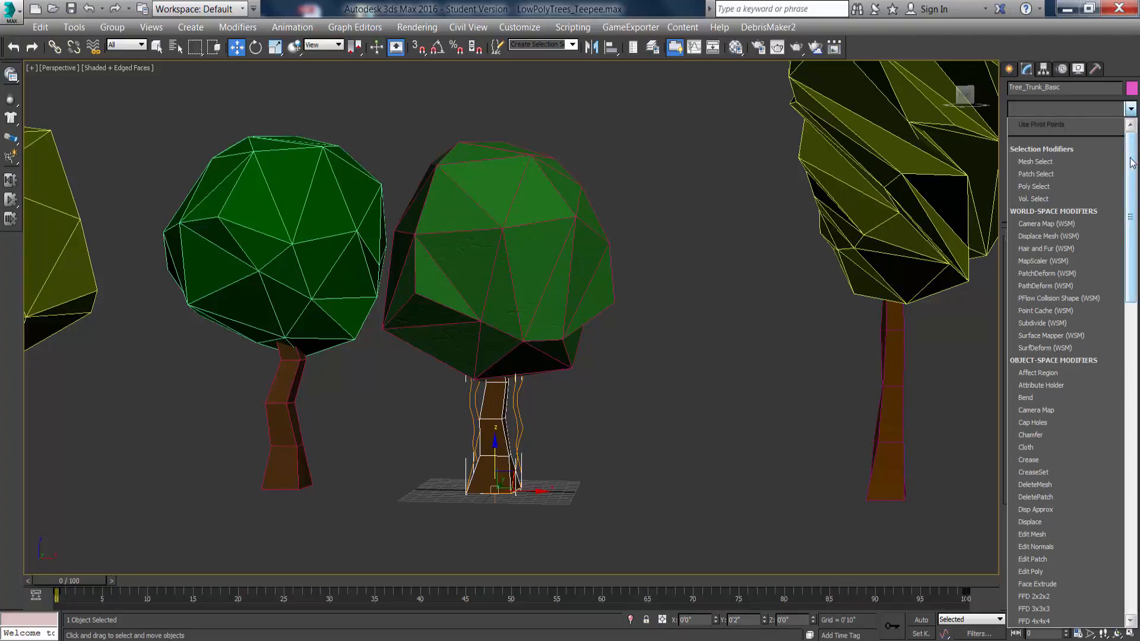
drag(1131, 162, 1137, 511)
click(1063, 509)
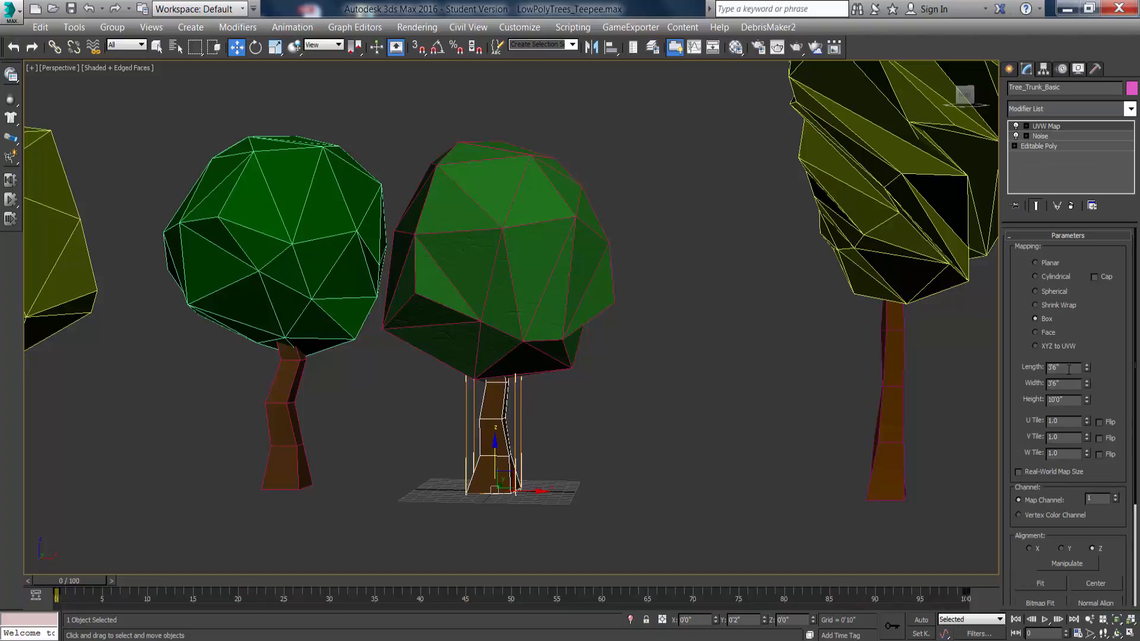
Set the length, width and height of the trunk's box mapping to 10'0" each and deselect the trunk.
text(10)
key(Tab)
text(10)
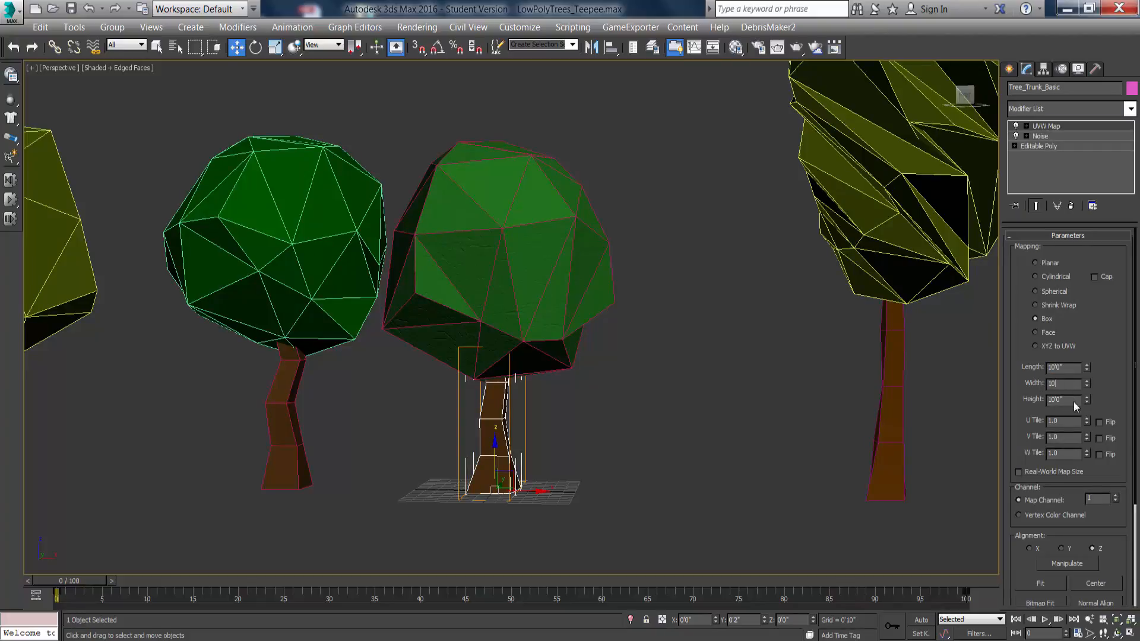
key(Tab)
text(10)
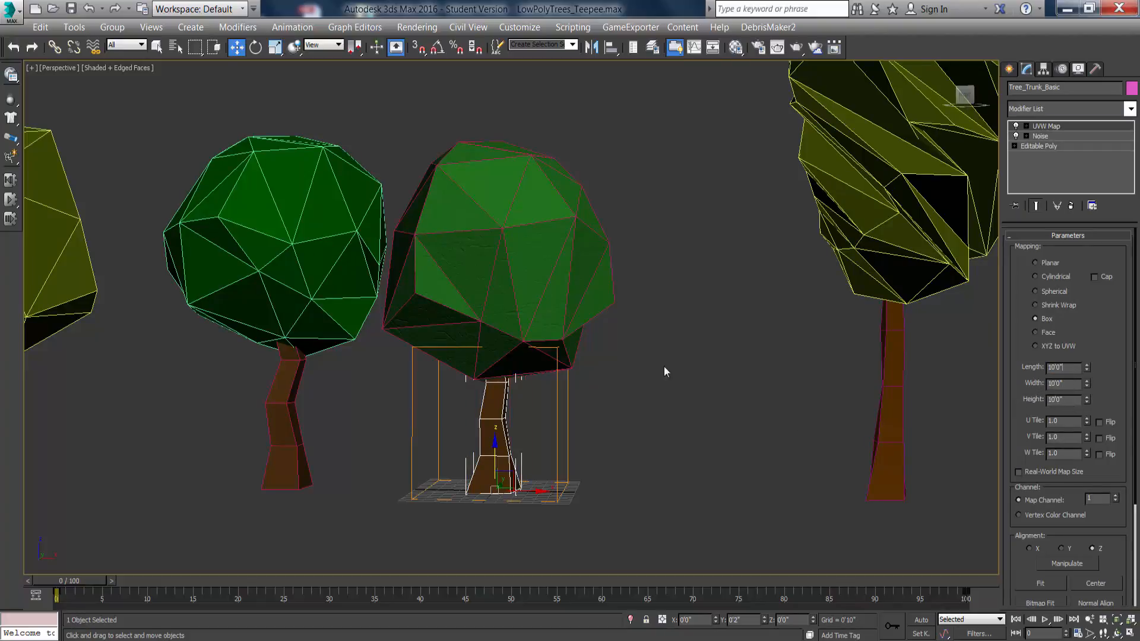
click(665, 365)
Render a close perspective view of the new tree to check its bump texture, and close the rendered frame.
scroll(550, 337, up, 3)
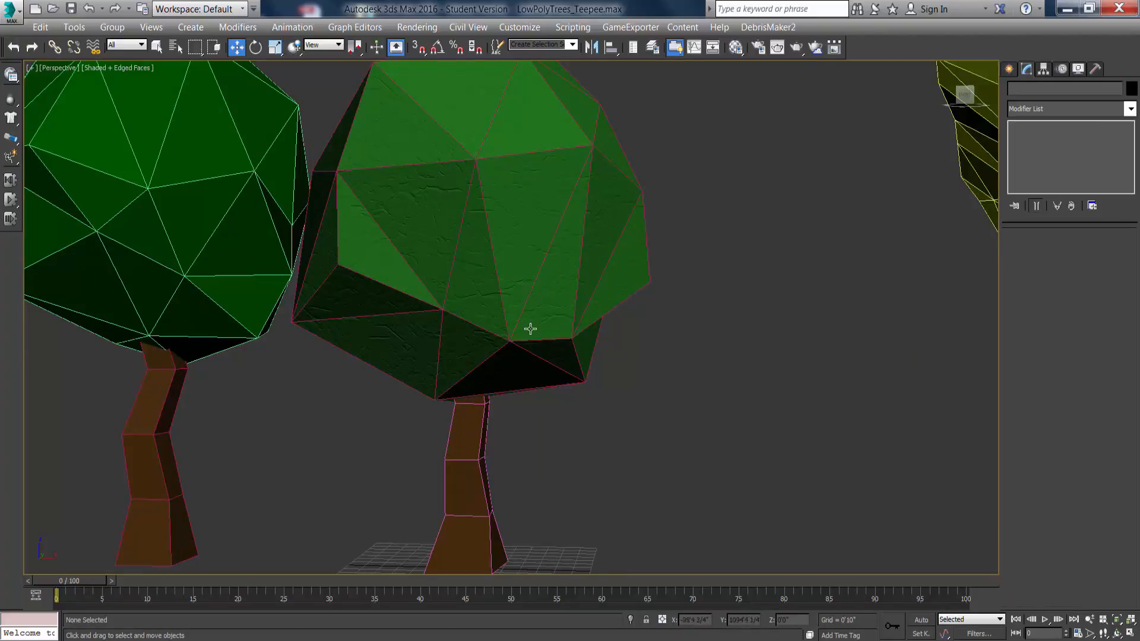
key(shift+q)
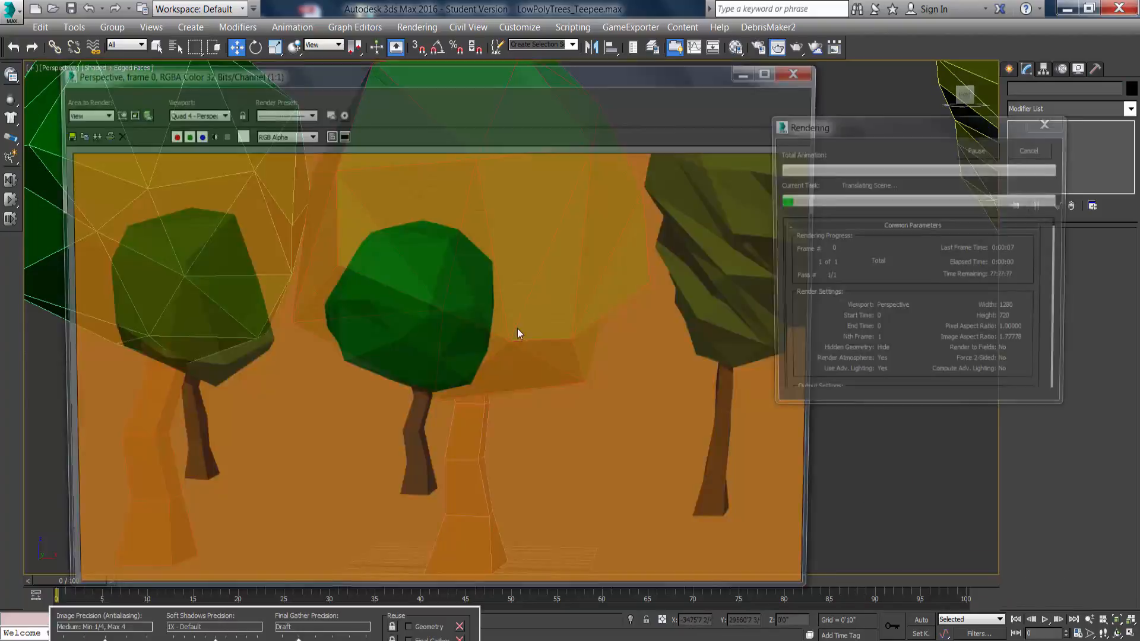
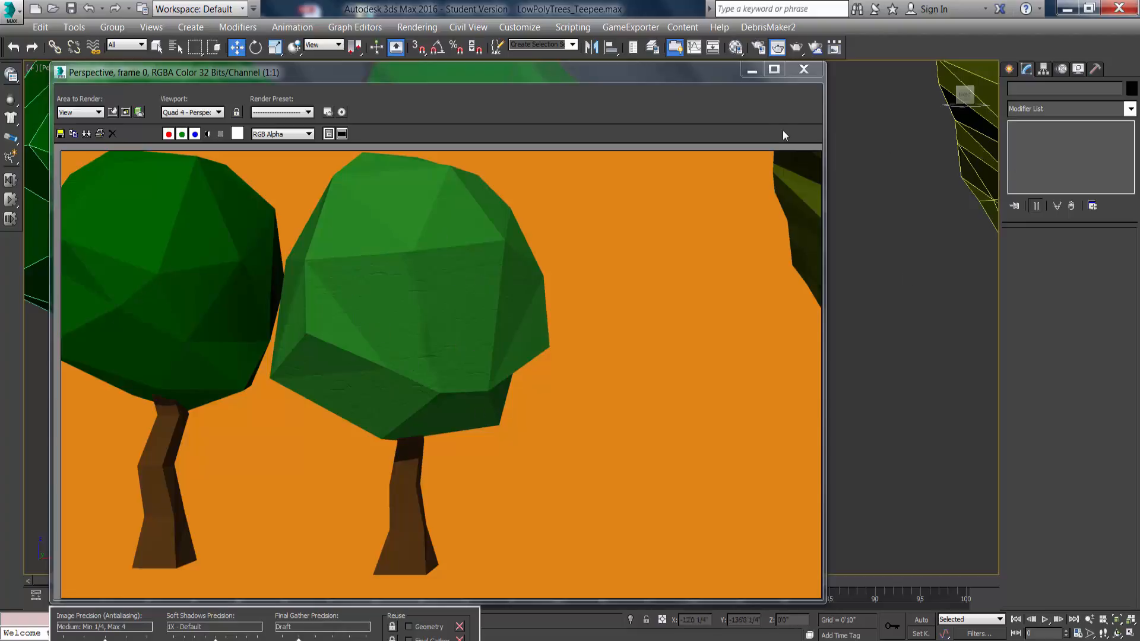
click(796, 73)
scroll(601, 397, down, 6)
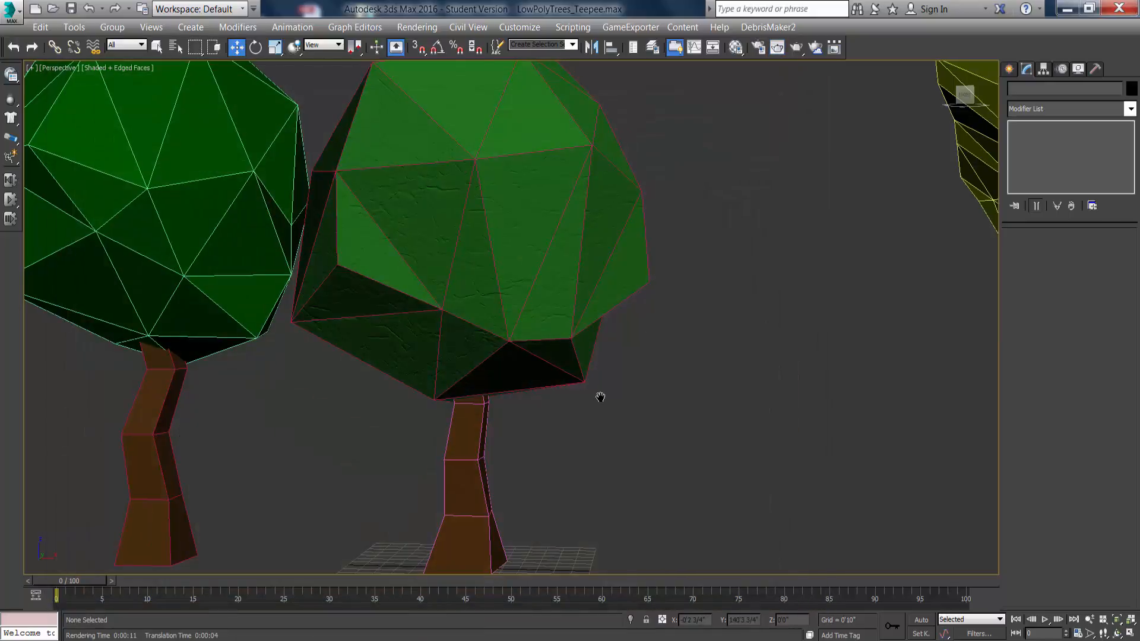
alt+middle_drag(514, 414, 573, 408)
scroll(606, 371, up, 5)
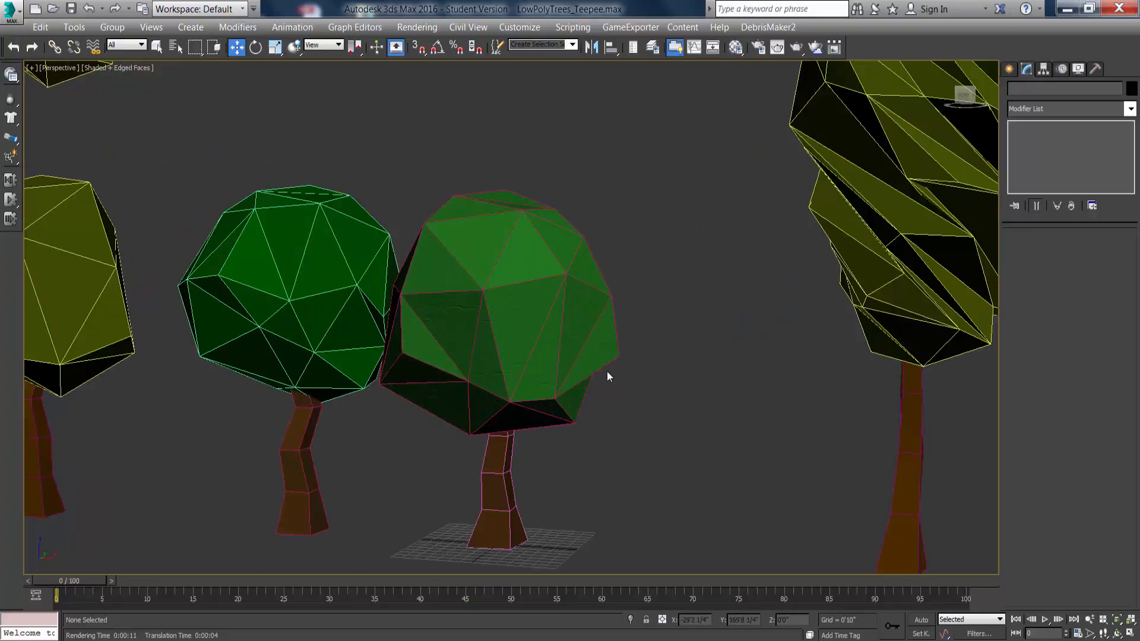
Disable the Bump map in both Tree_Trunk_Basic_Brown and Tree_Top_Basic_Green, and close the Material Editor.
key(m)
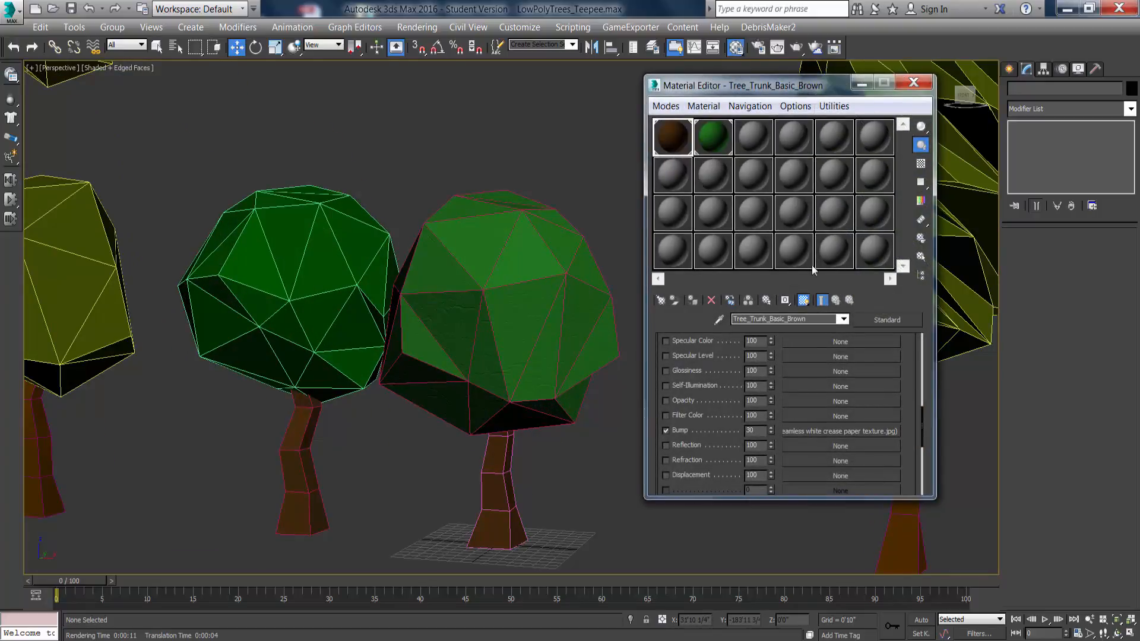
click(666, 431)
click(708, 153)
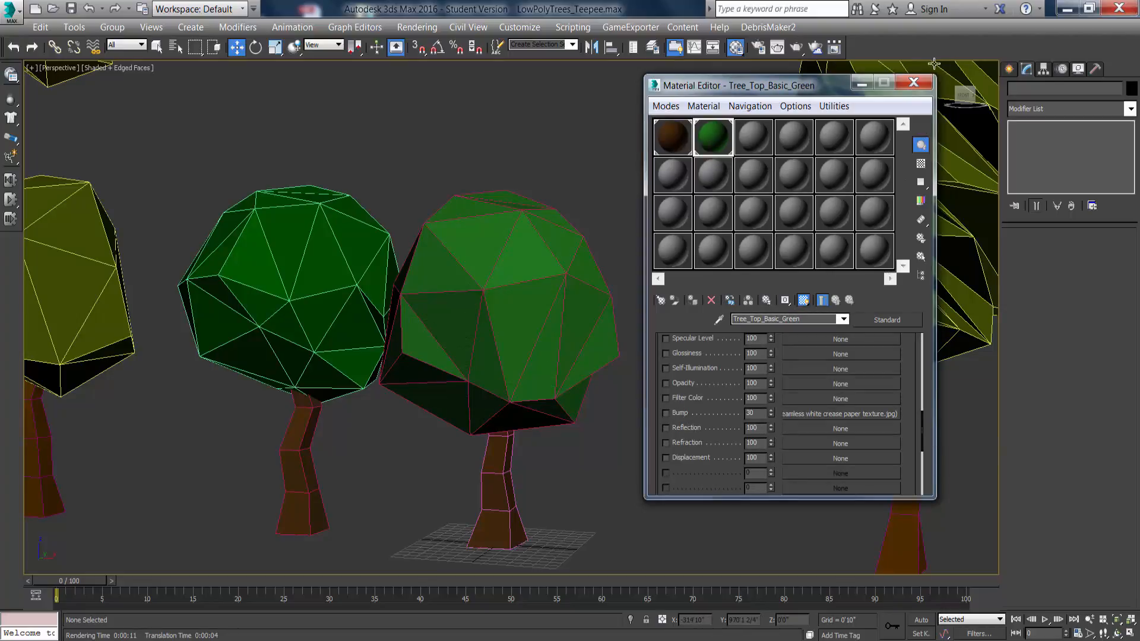
click(913, 83)
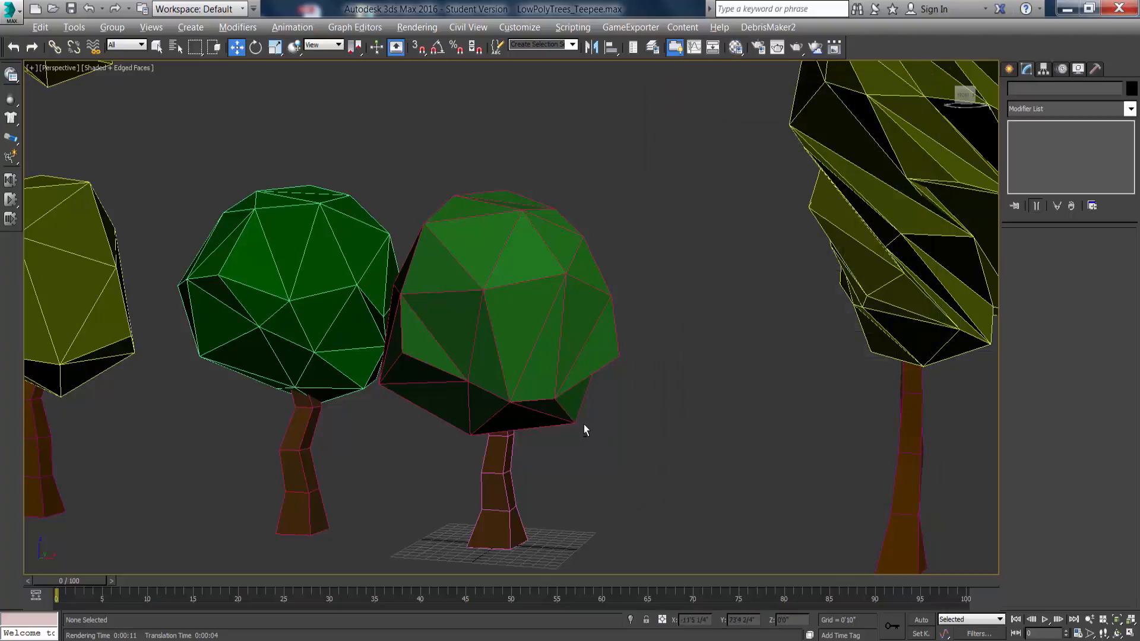
alt+middle_drag(583, 424, 612, 399)
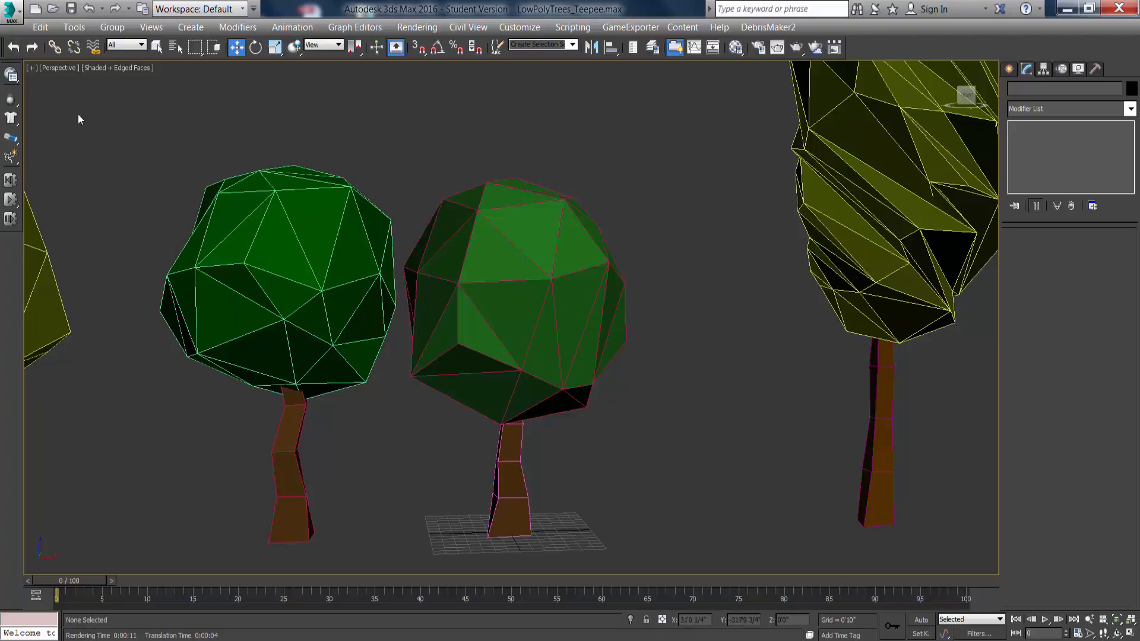
Save the scene as an incremented copy, LowPolyTrees_Teepee01.max.
click(15, 19)
click(60, 186)
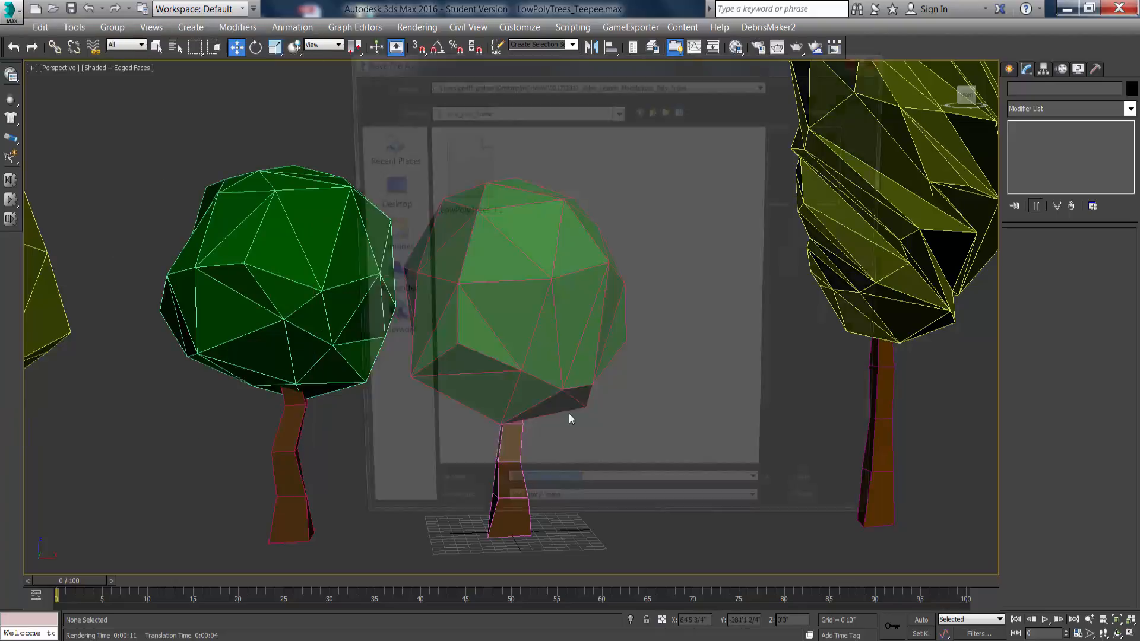
click(785, 506)
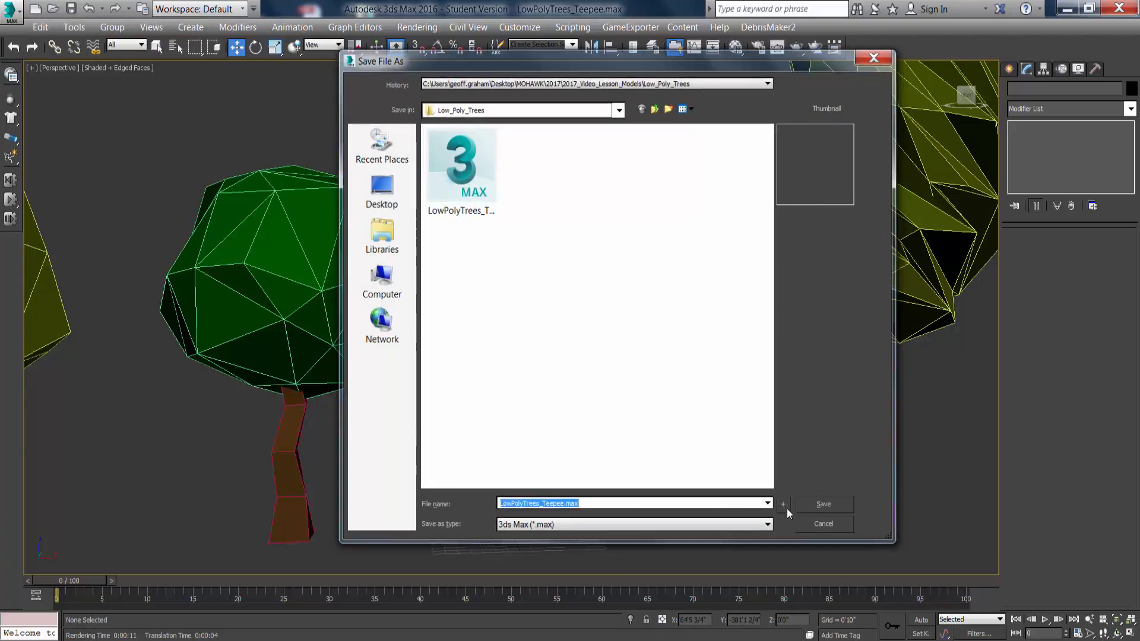
Move the new tree and the adjacent bent-trunk green tree together along X toward the round olive tree, clearing the grid.
alt+middle_drag(604, 429, 554, 418)
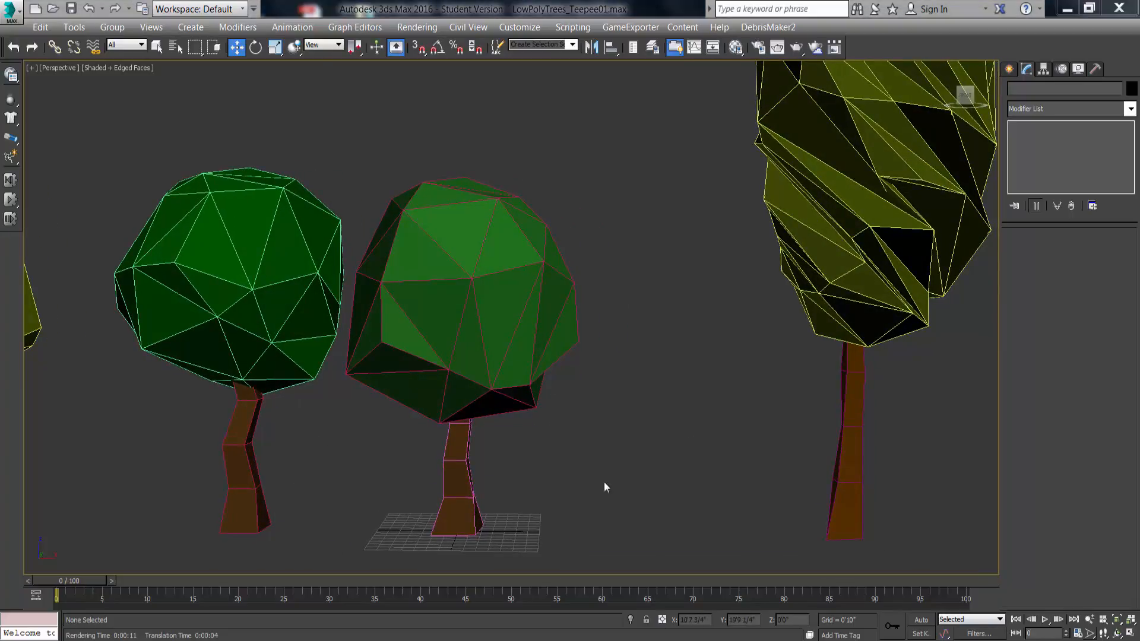
scroll(641, 440, down, 5)
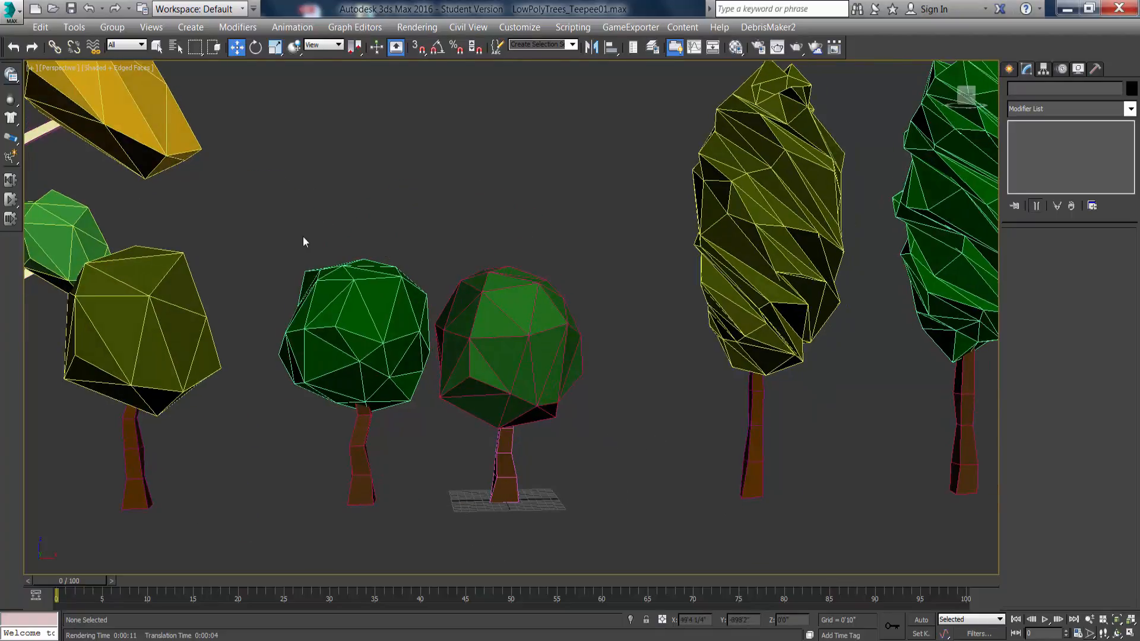
drag(303, 242, 575, 540)
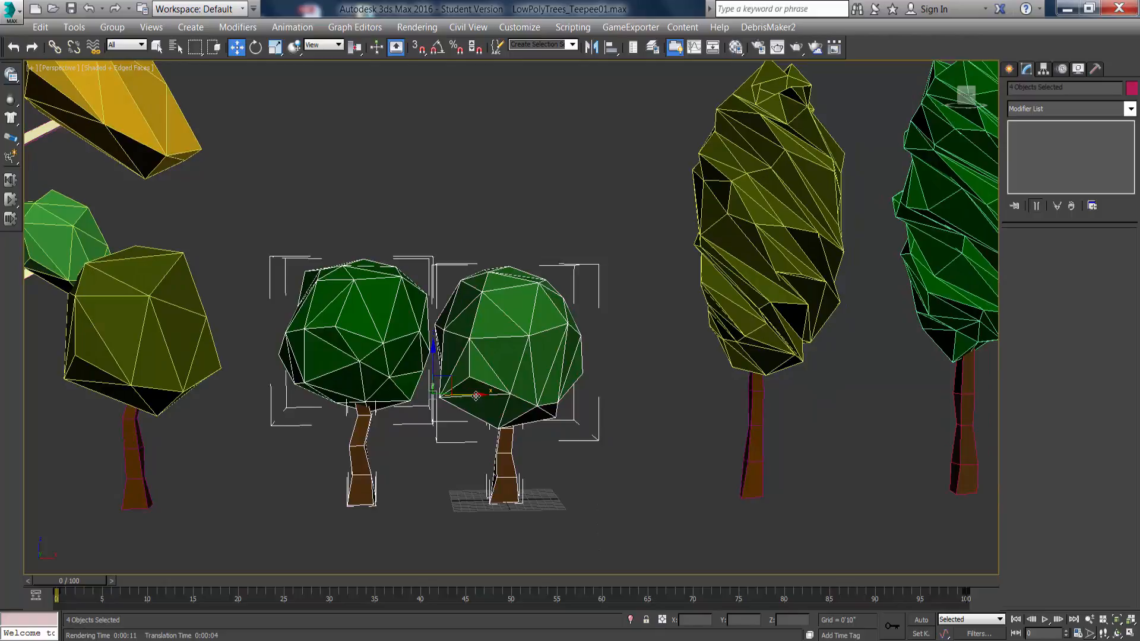
drag(476, 396, 348, 396)
Clone the new tree's trunk and foliage along X onto the grid as one independent copy.
click(447, 250)
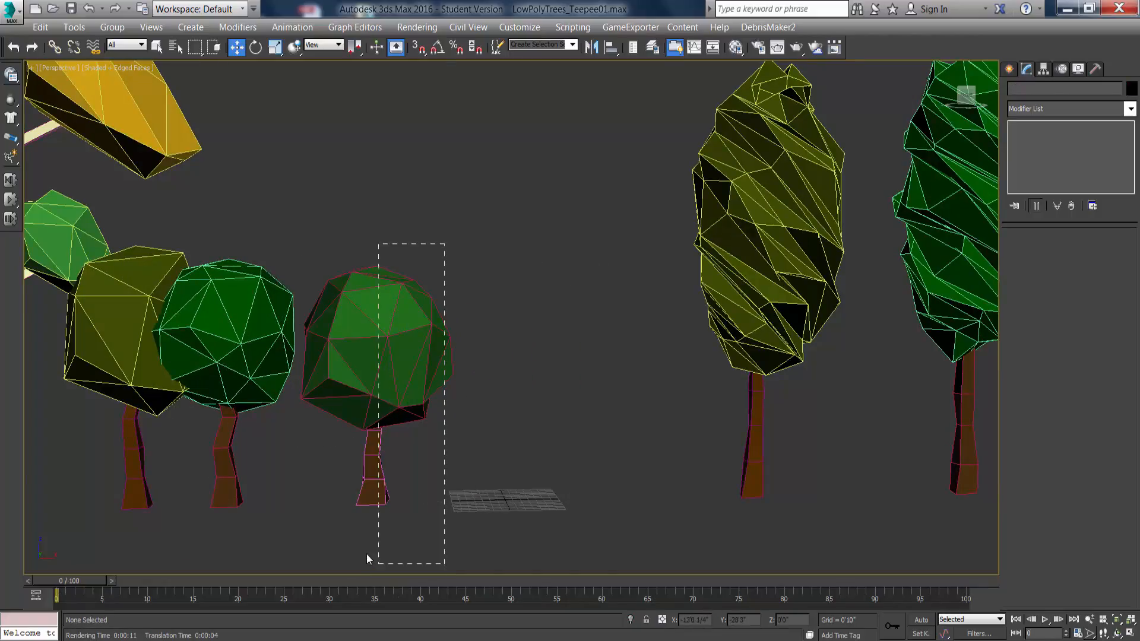
drag(364, 553, 364, 553)
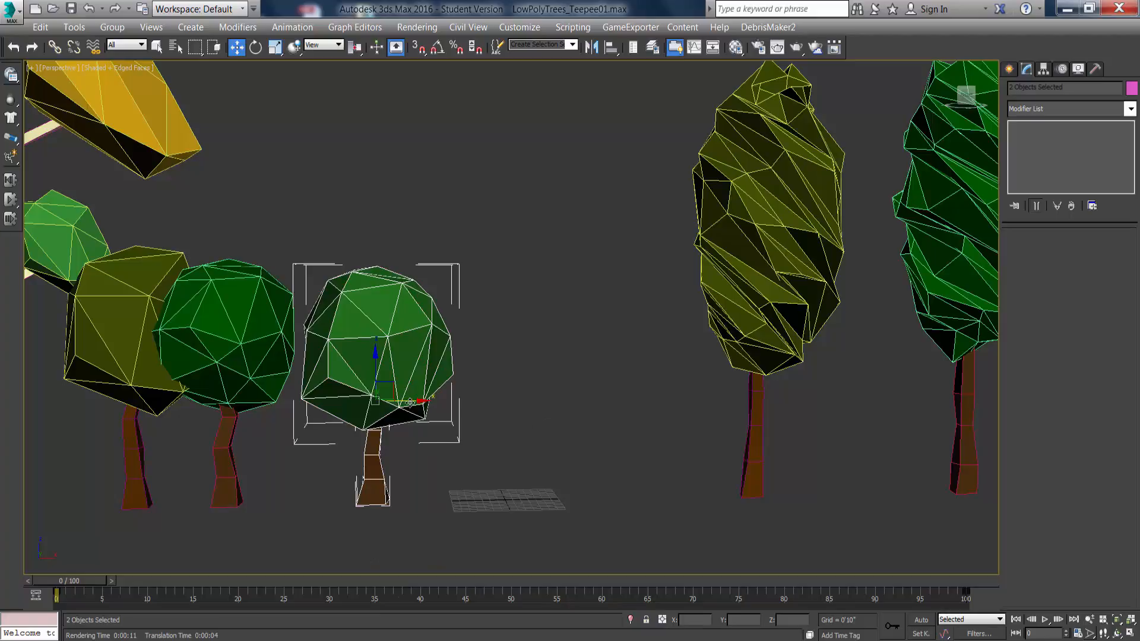
shift+drag(411, 402, 540, 402)
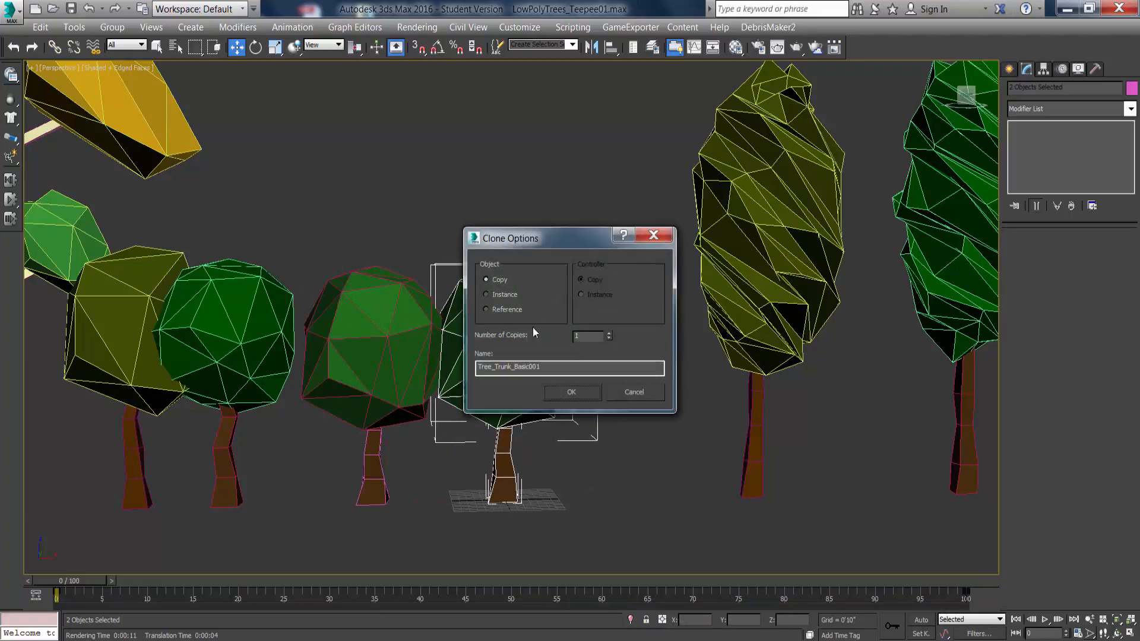
click(572, 393)
click(430, 254)
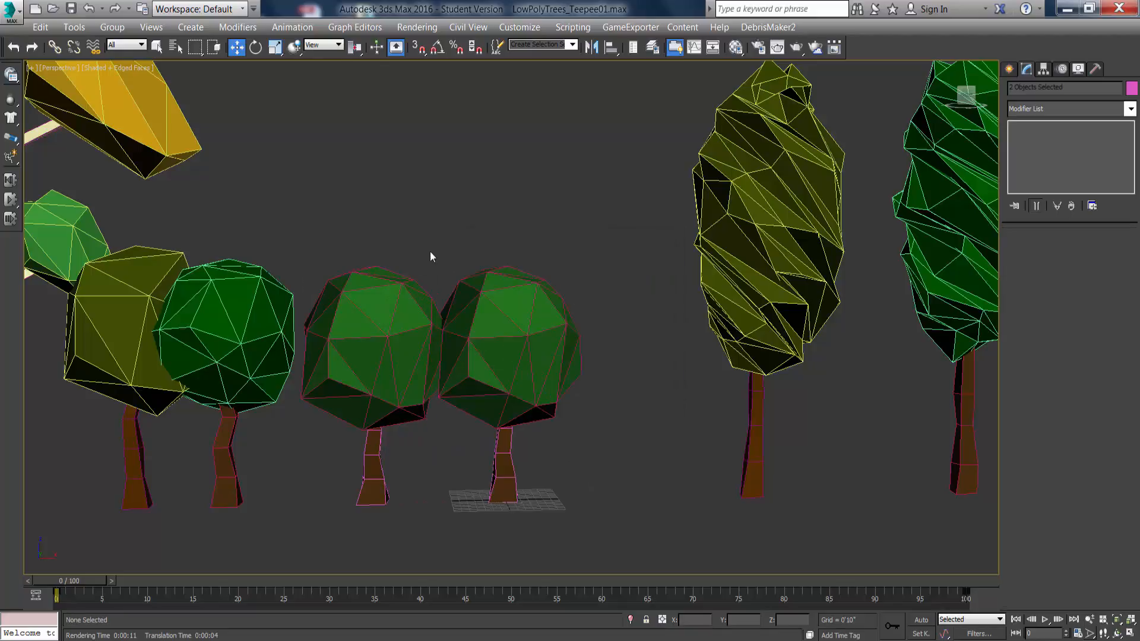
Rename the original new tree's foliage Tree_Top_Basic.
click(377, 294)
click(371, 454)
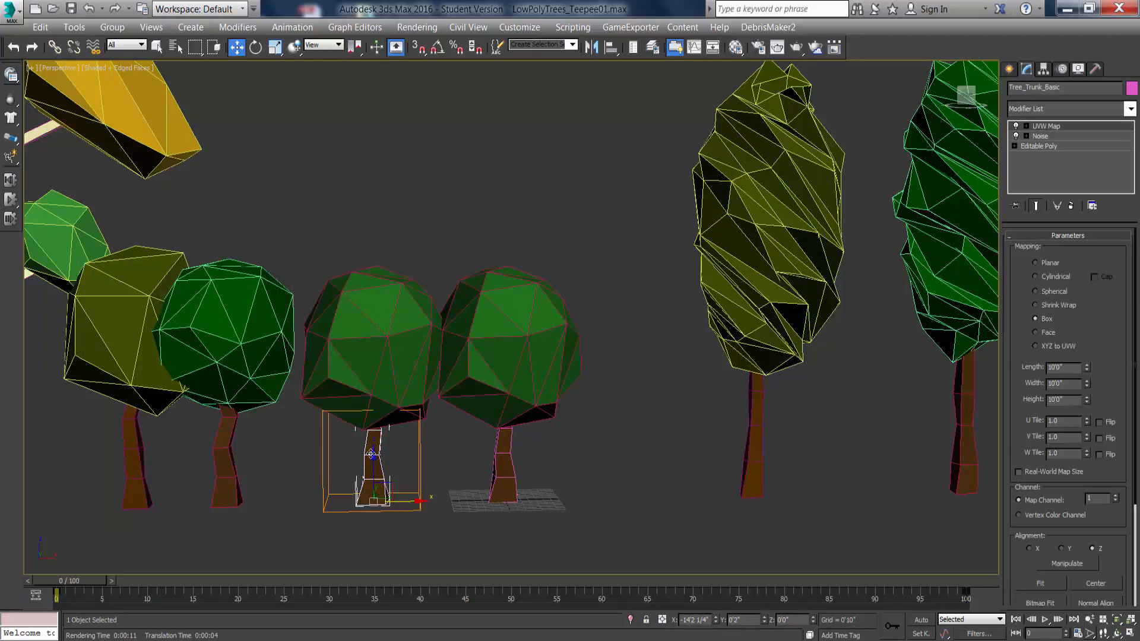
click(367, 341)
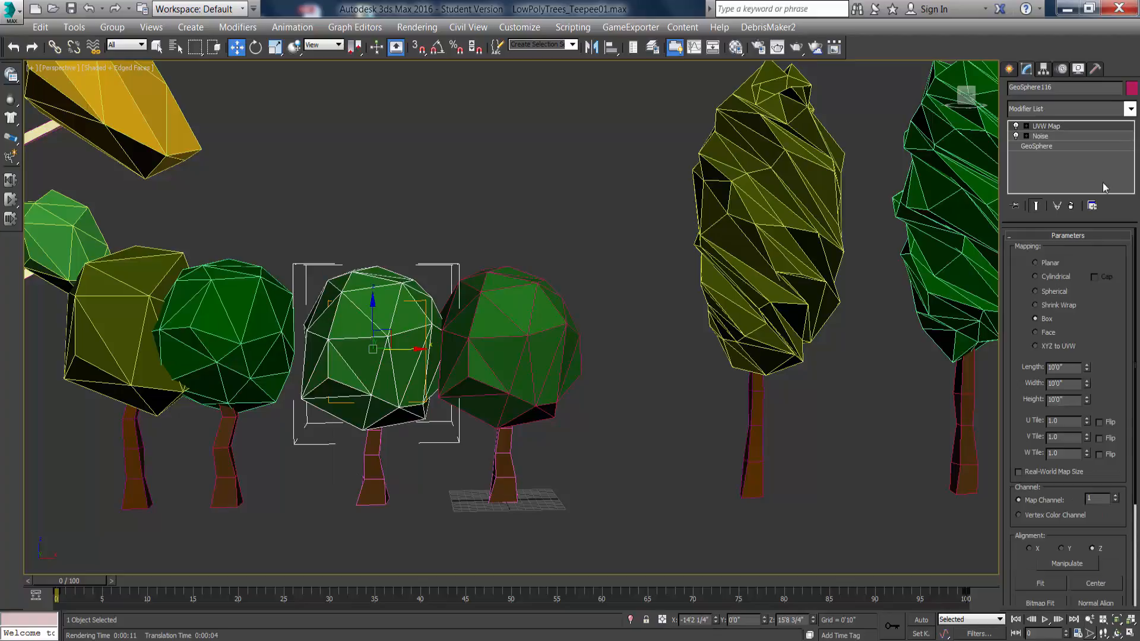
click(1077, 90)
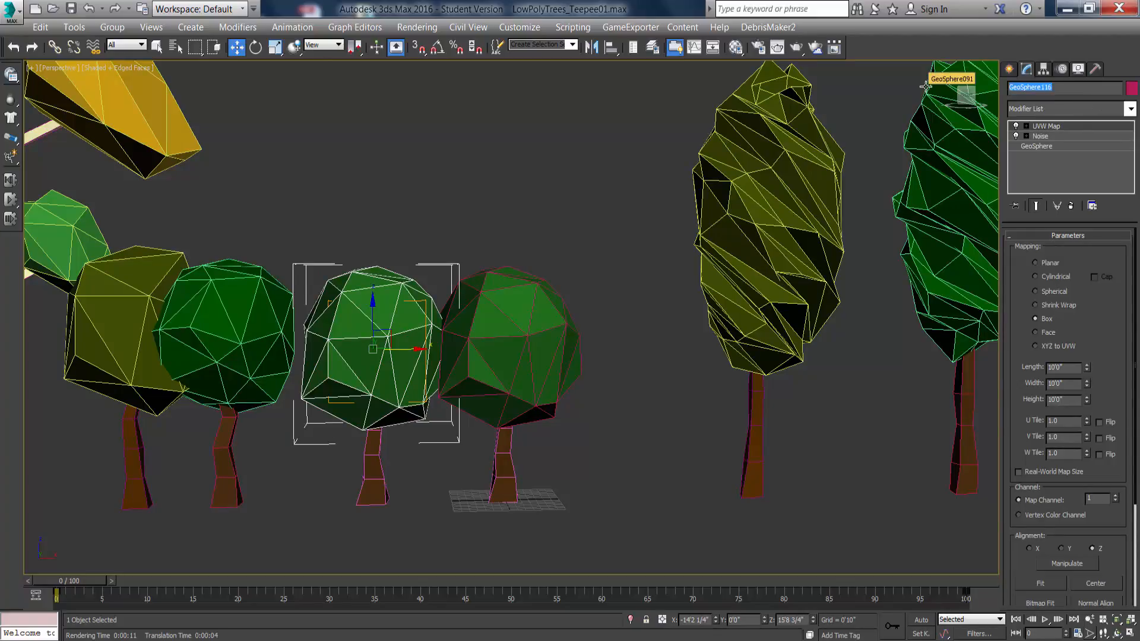
text(Tree_Top_Basic)
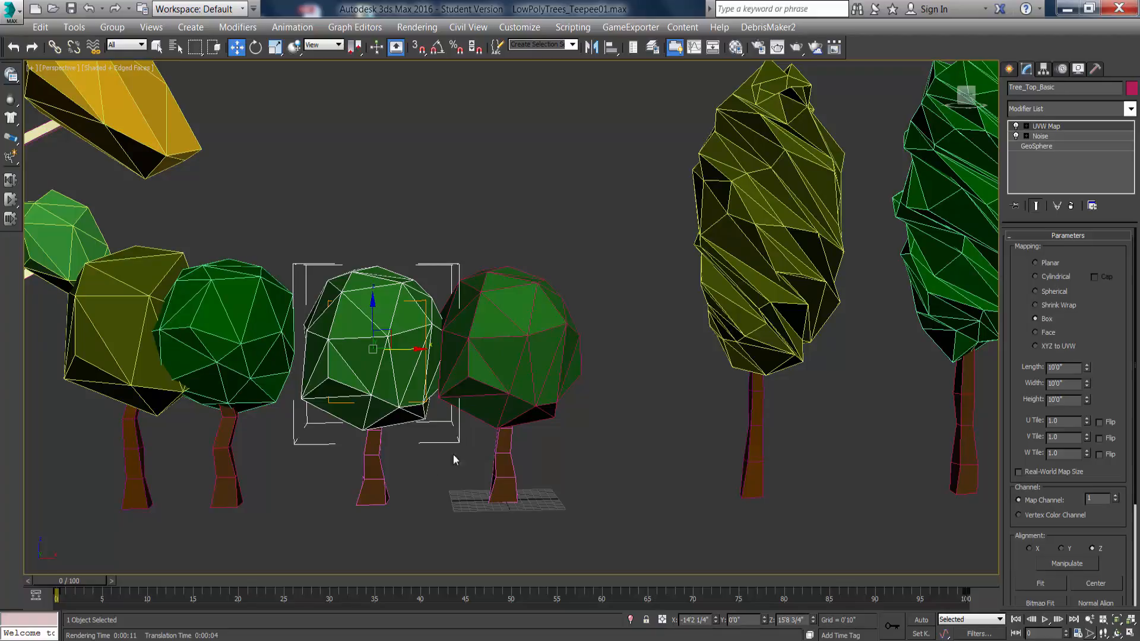
Move the original tree and its green neighbour farther along X from the copied tree, and select the copy's foliage.
drag(224, 212, 404, 537)
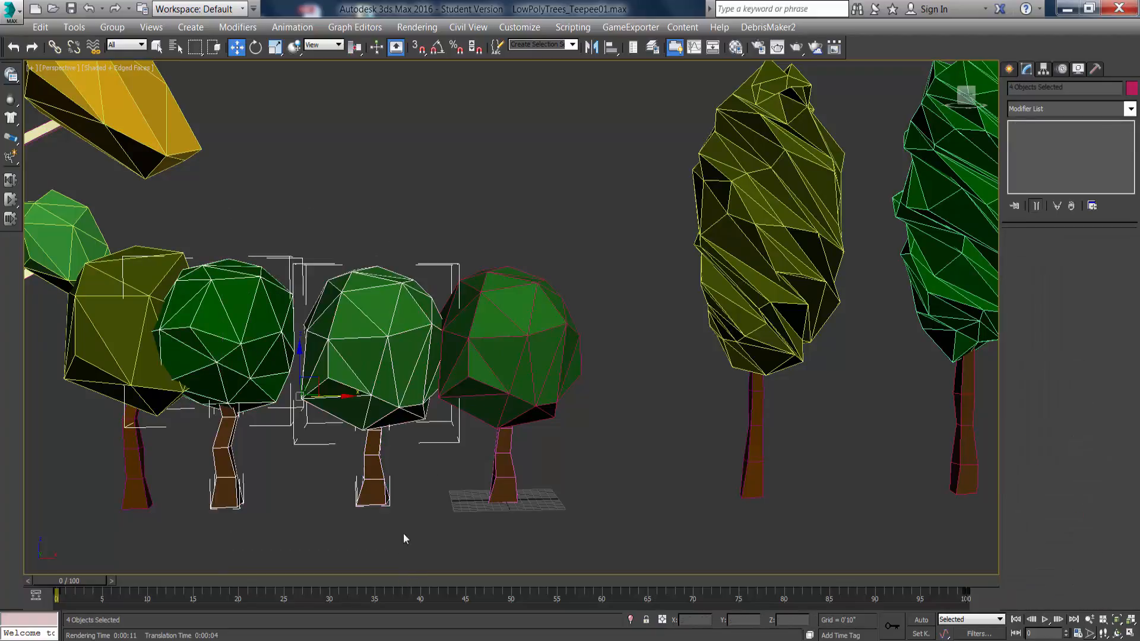
drag(338, 395, 281, 396)
drag(397, 252, 546, 517)
click(497, 319)
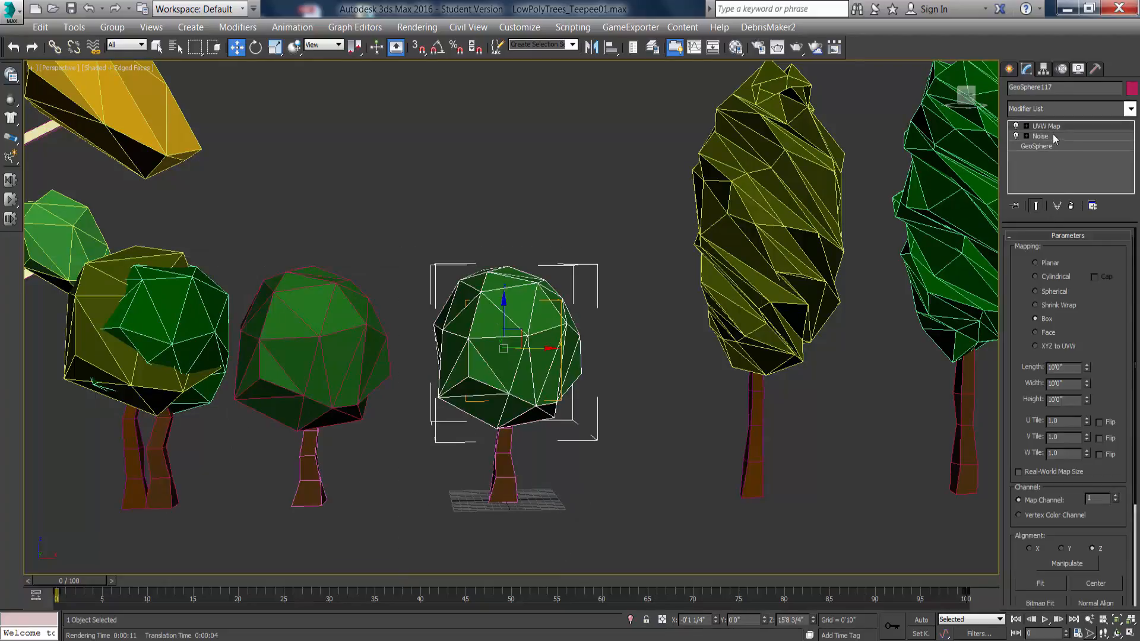
Delete the UVW Map and Noise modifiers from the copied tree's foliage, leaving only the base GeoSphere.
right_click(1051, 126)
click(1032, 147)
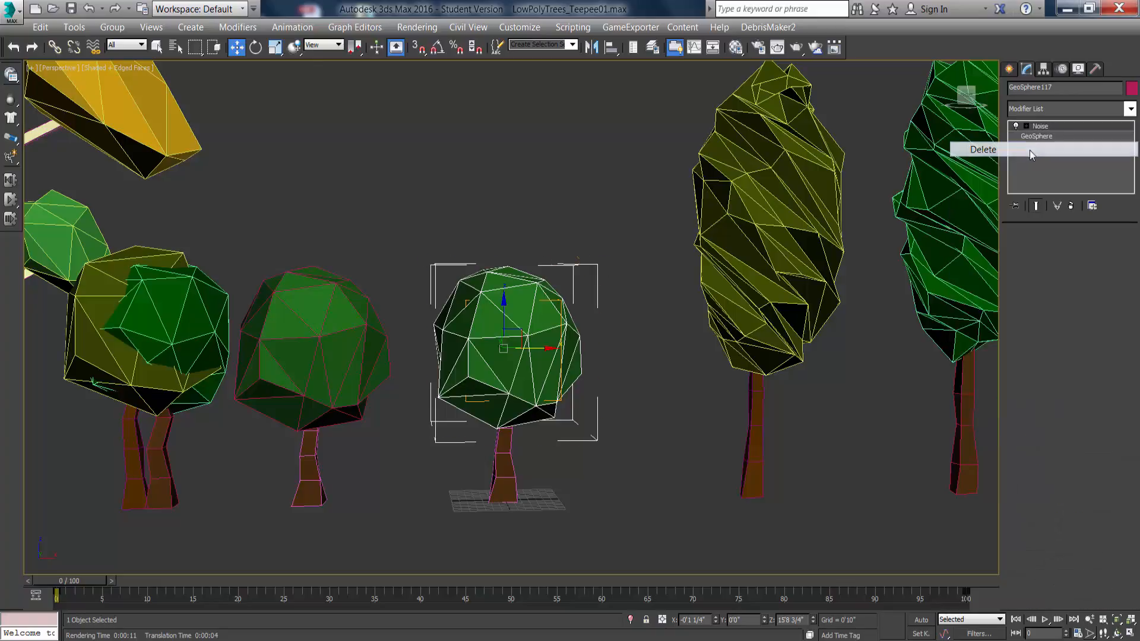
right_click(1058, 128)
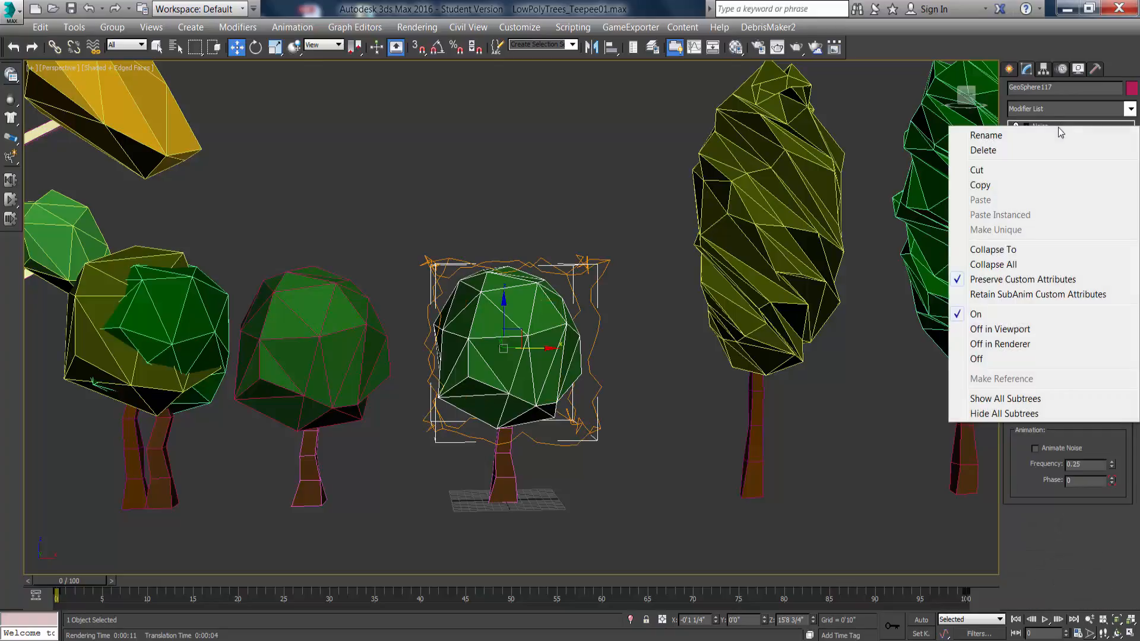
click(1048, 149)
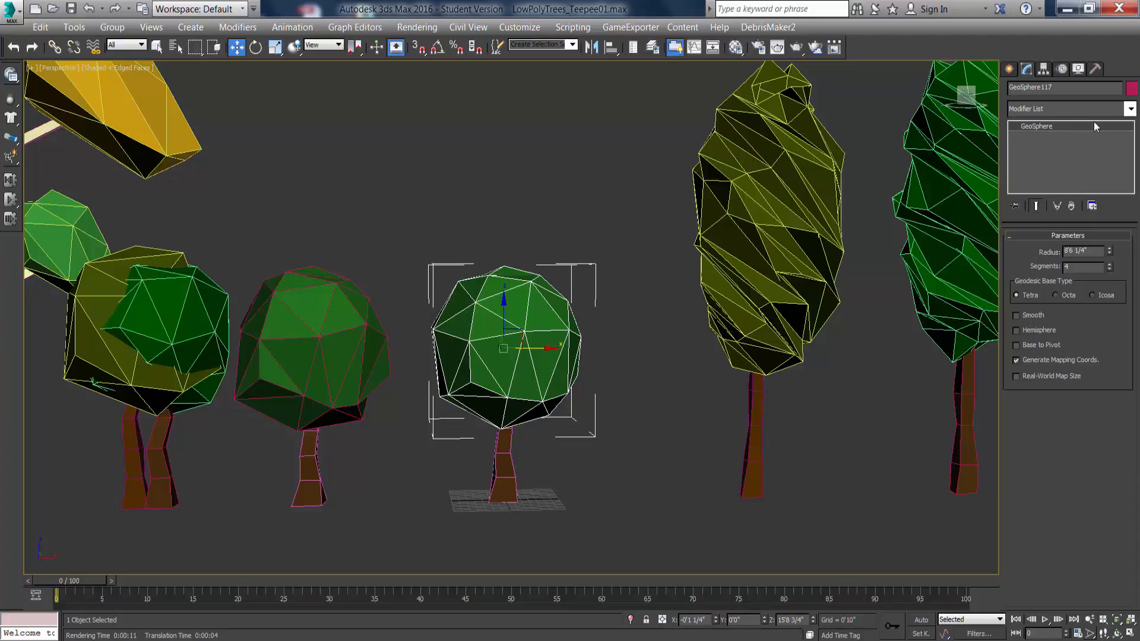
click(1130, 108)
drag(1130, 168, 1137, 375)
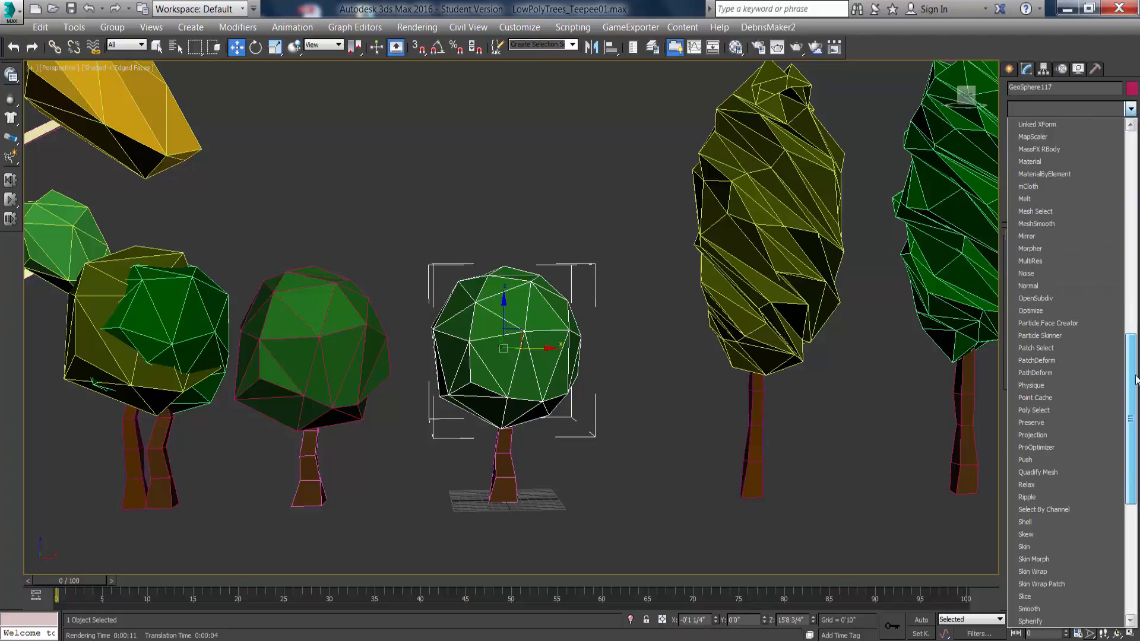
click(1091, 45)
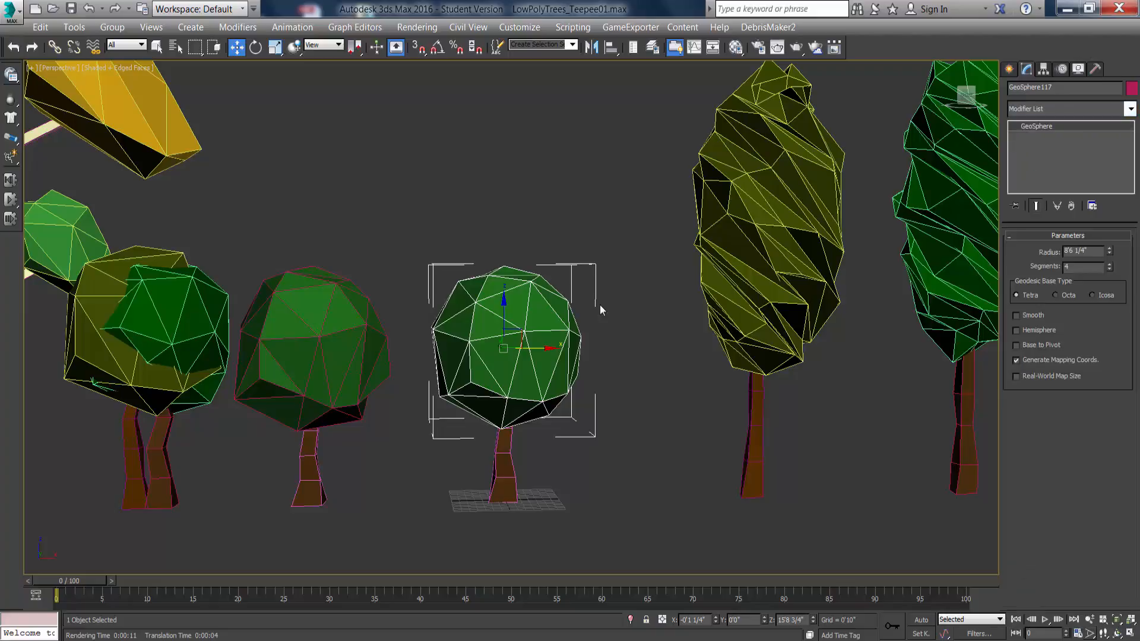
Stretch the copied foliage along Z to about 199 percent and raise it above the trunk to about 29'2" on Z.
click(277, 48)
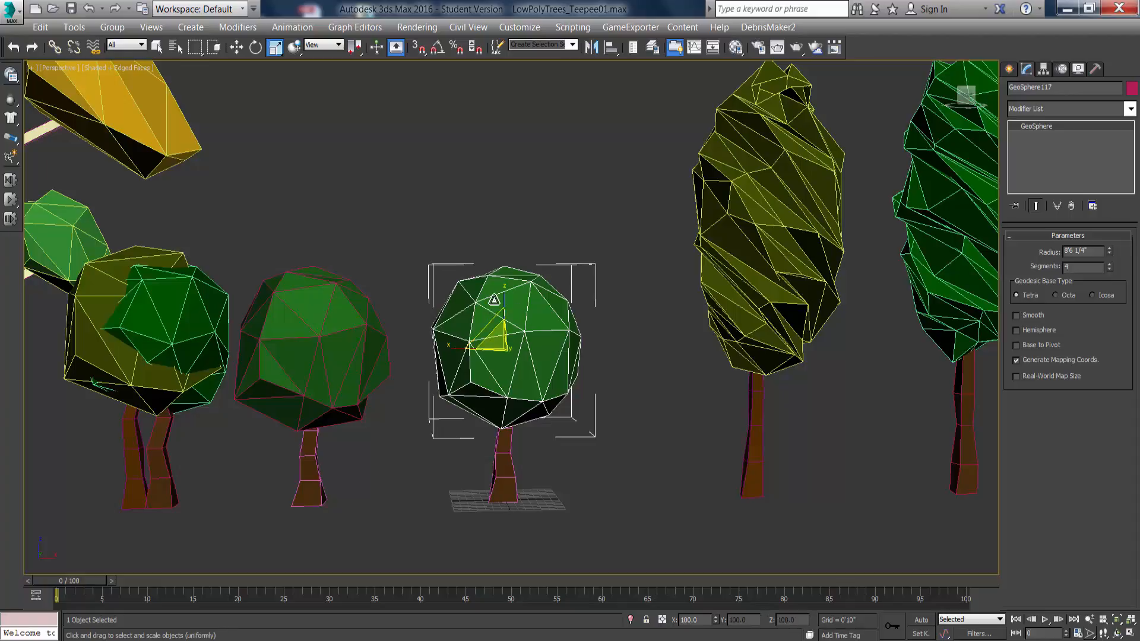
drag(504, 300, 499, 256)
click(236, 48)
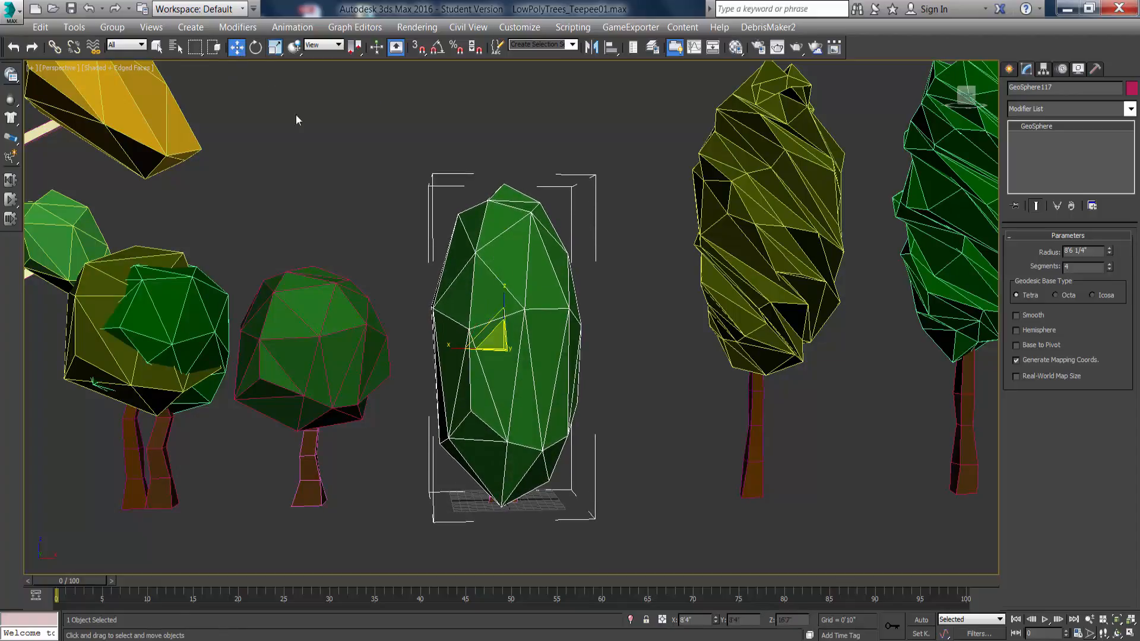
drag(504, 304, 503, 177)
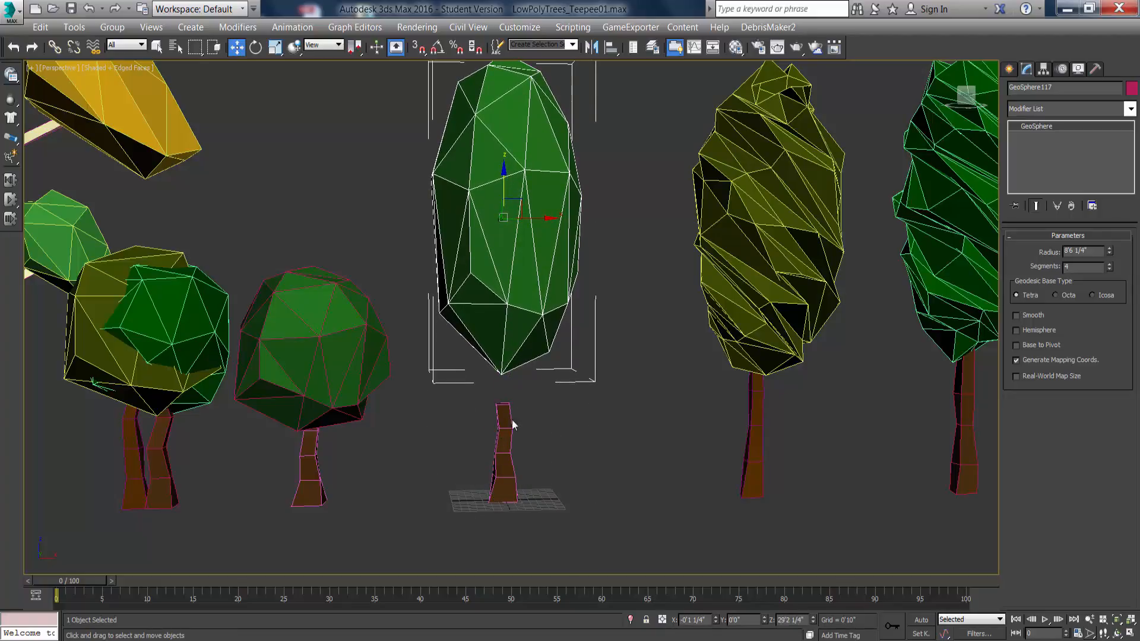
Scale the copied tree's trunk up along Z until it reaches the underside of the stretched foliage.
click(505, 430)
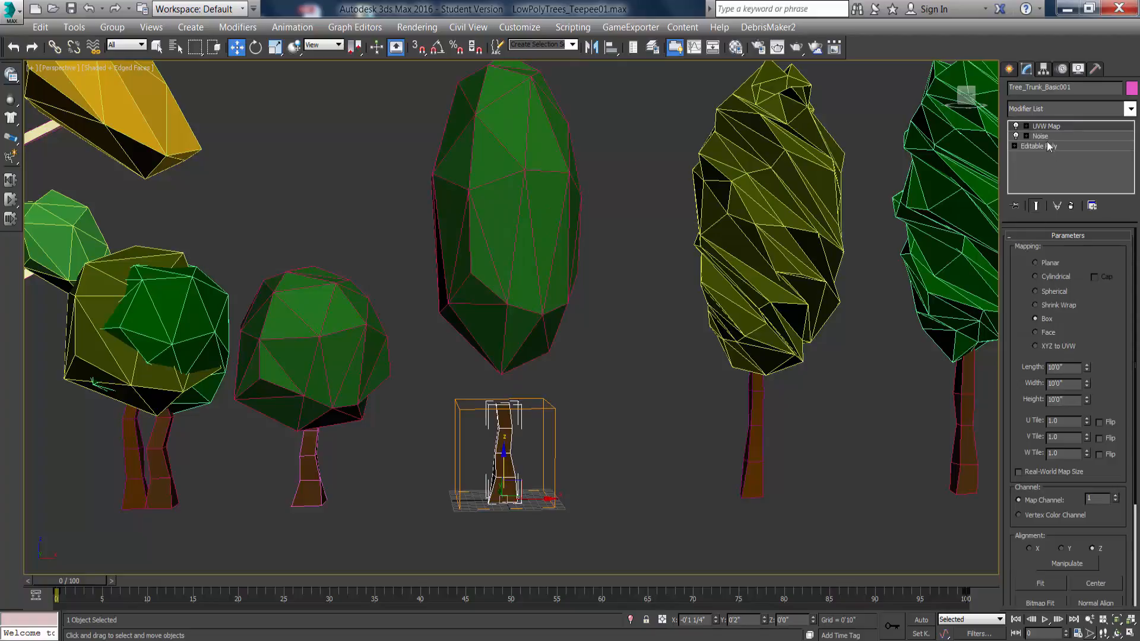
click(274, 47)
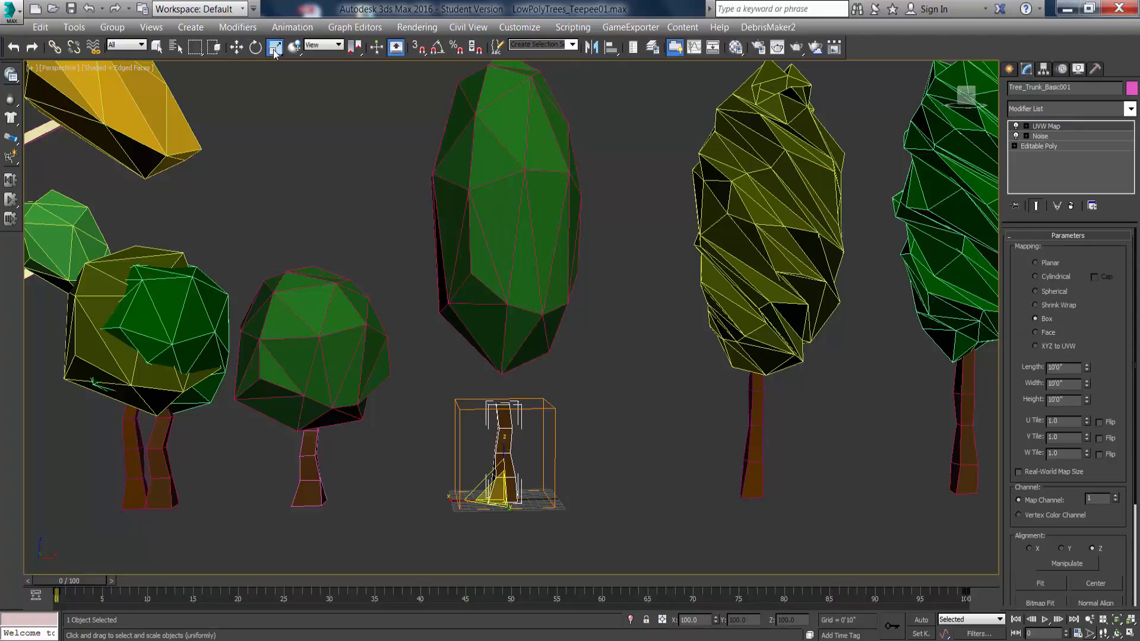
drag(509, 466, 503, 418)
click(578, 465)
Apply a Twist modifier to the stretched foliage with an angle of 216.5 about the Z axis.
click(475, 332)
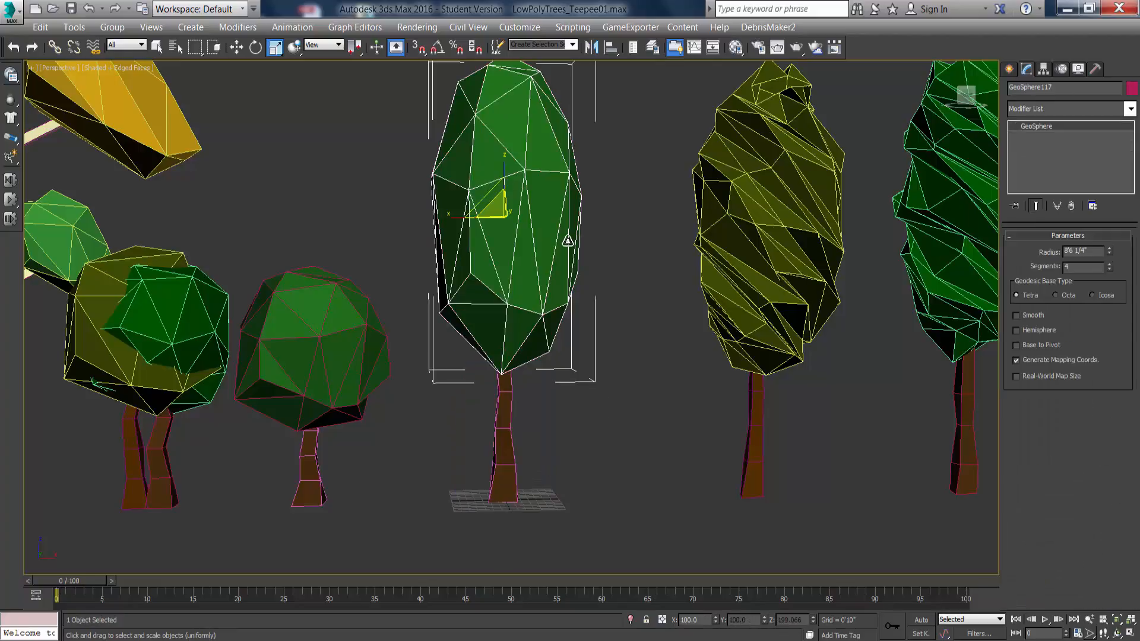
click(1131, 109)
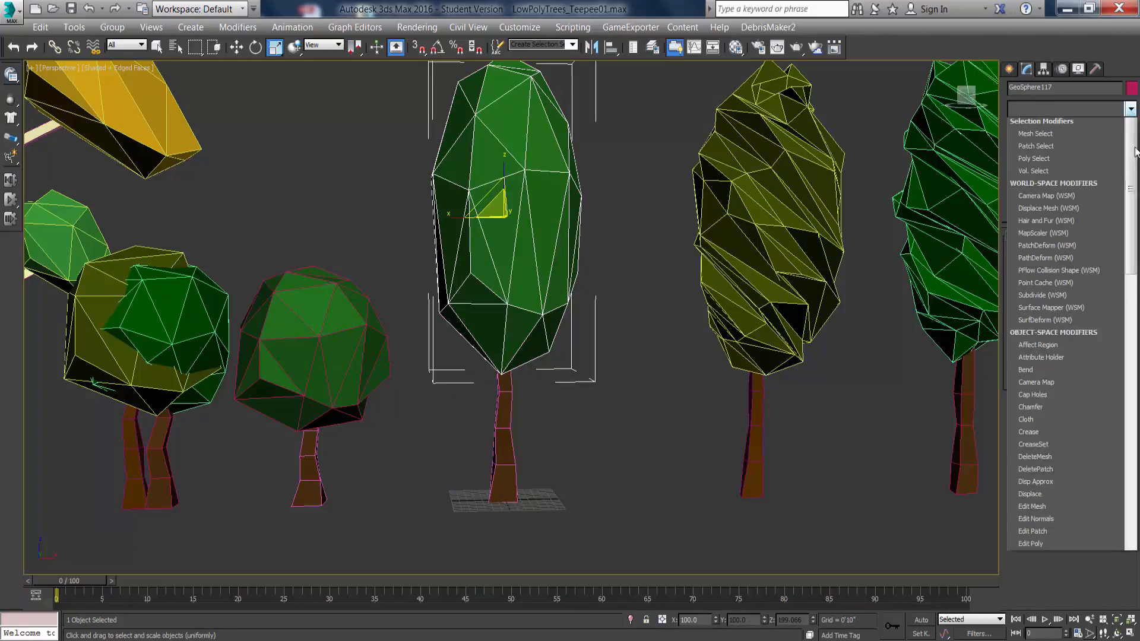
click(1123, 65)
click(1131, 109)
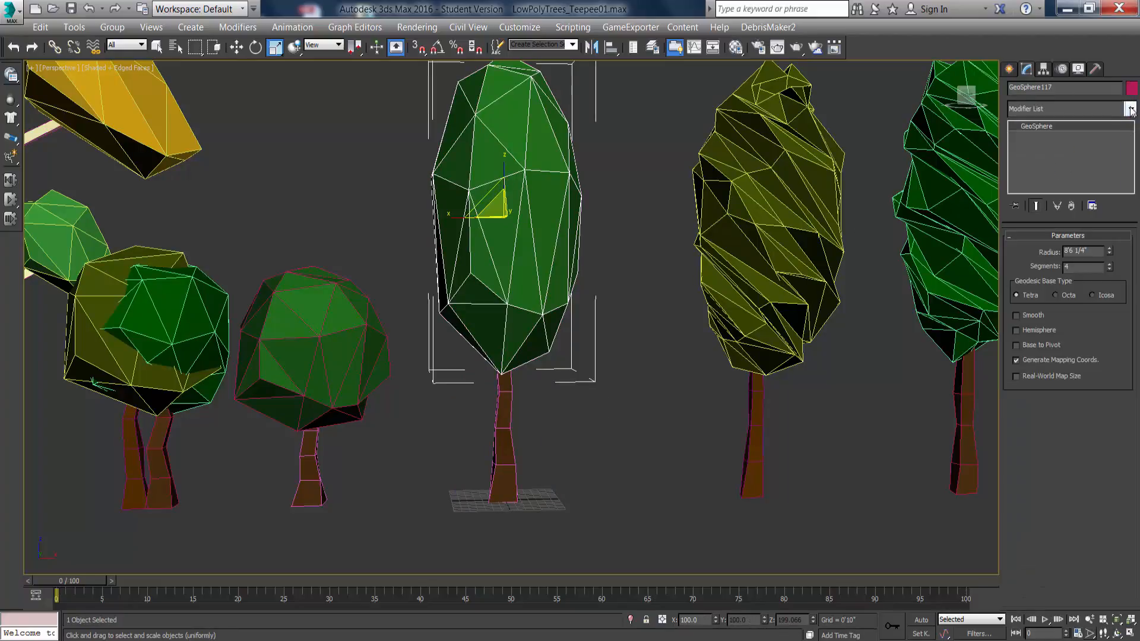
scroll(1058, 415, down, 15)
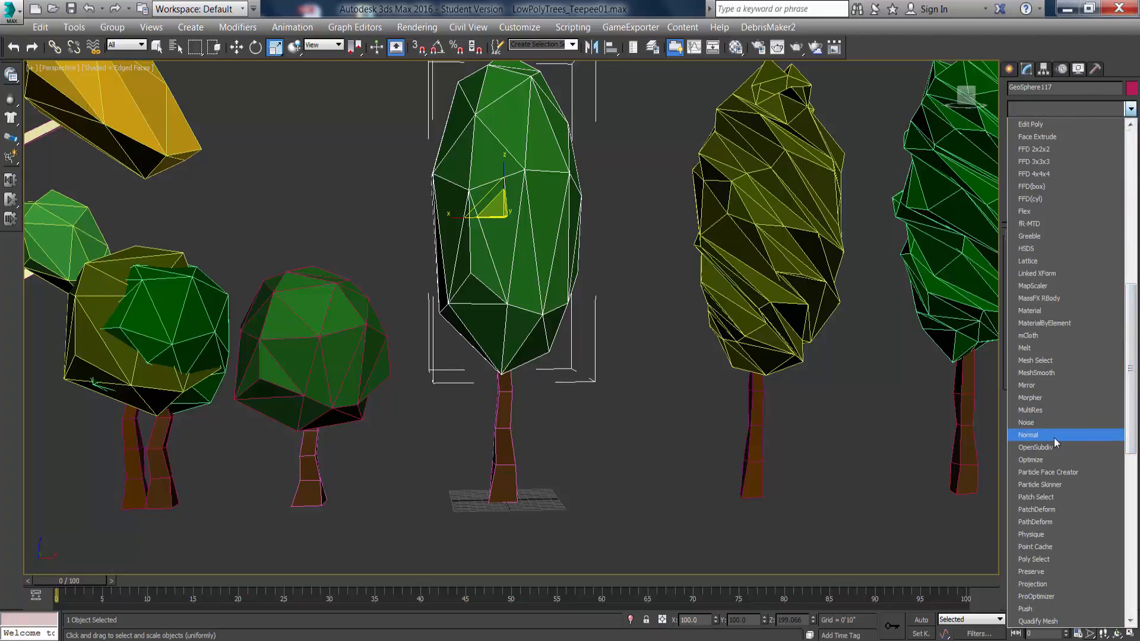
scroll(1053, 437, down, 13)
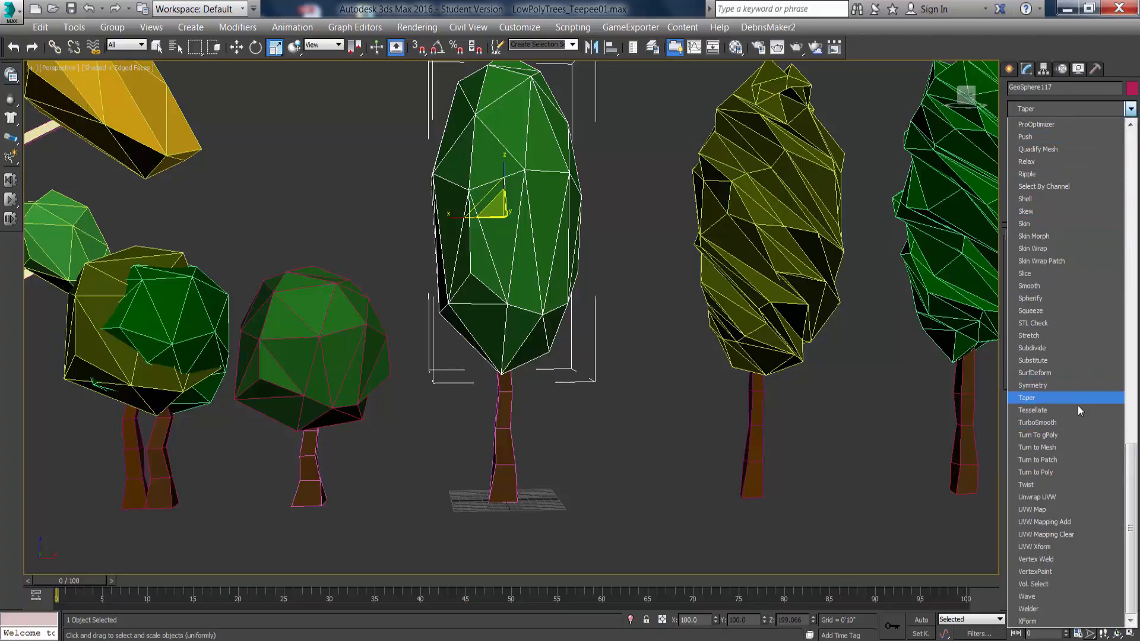
click(1070, 485)
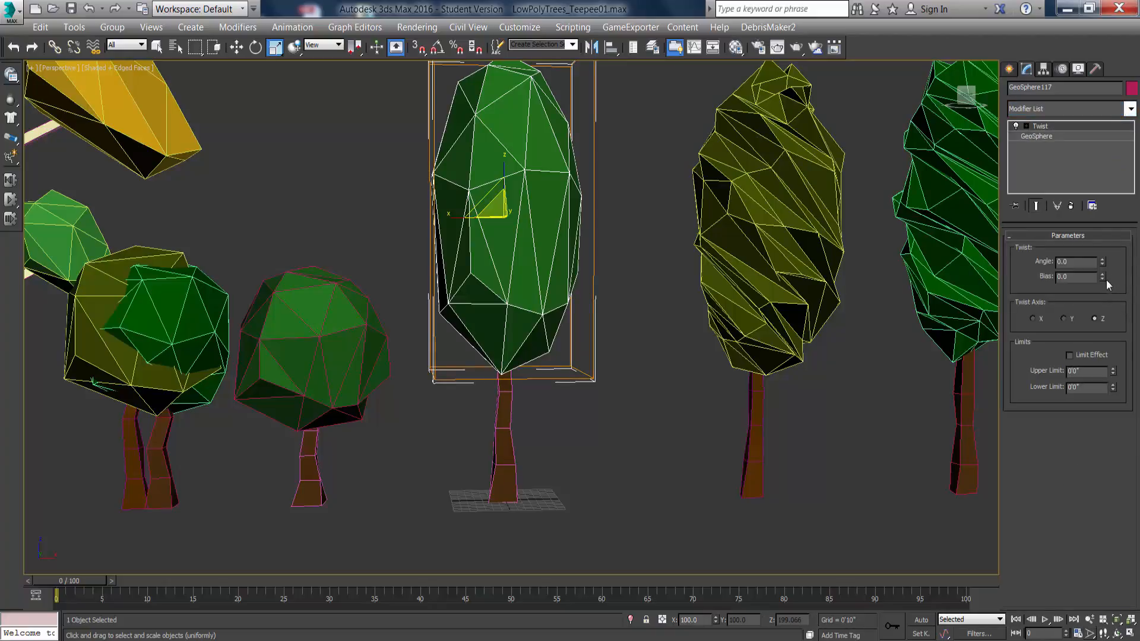
drag(1102, 260, 1022, 425)
drag(1022, 49, 1018, 628)
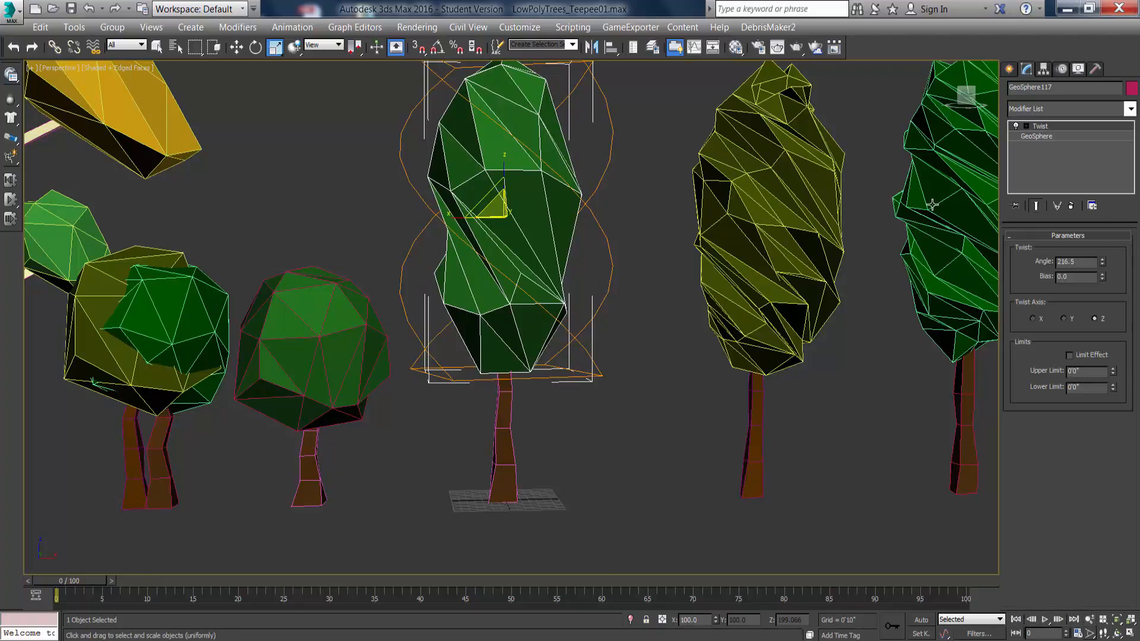
Try the Octa and Icosa base types on the foliage's GeoSphere beneath the Twist, and return to Tetra.
click(1045, 137)
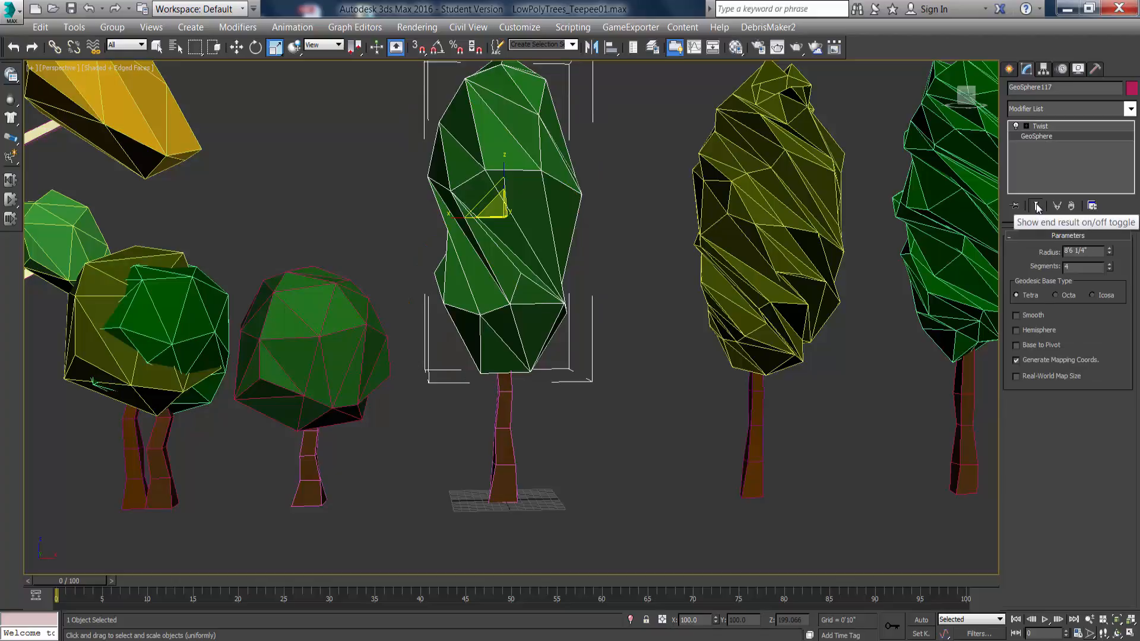
click(1056, 295)
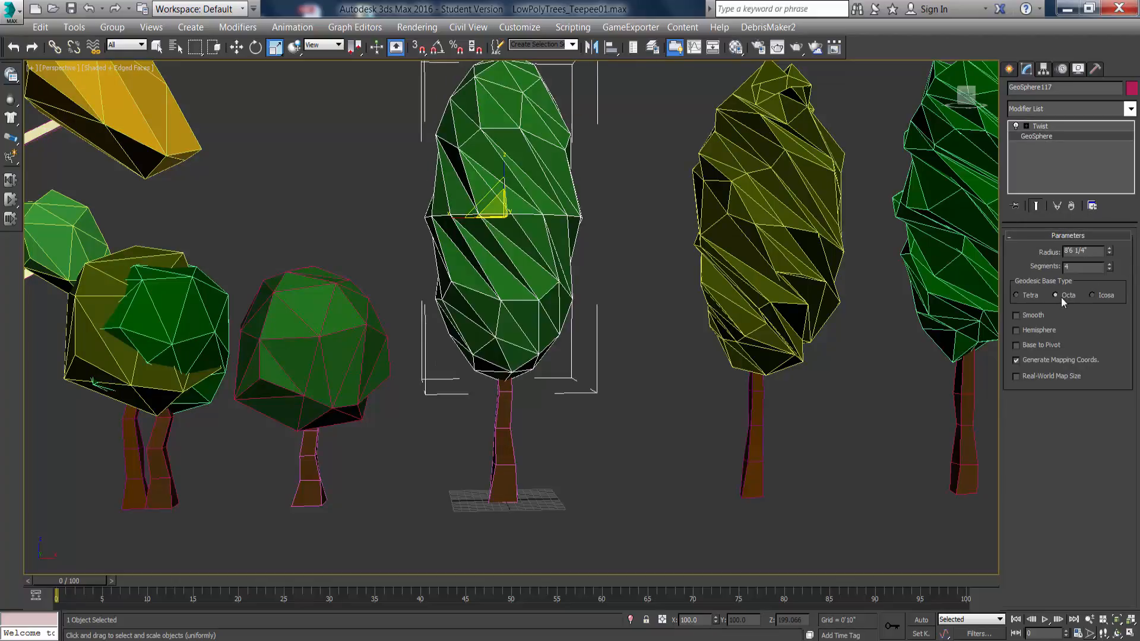
click(1096, 296)
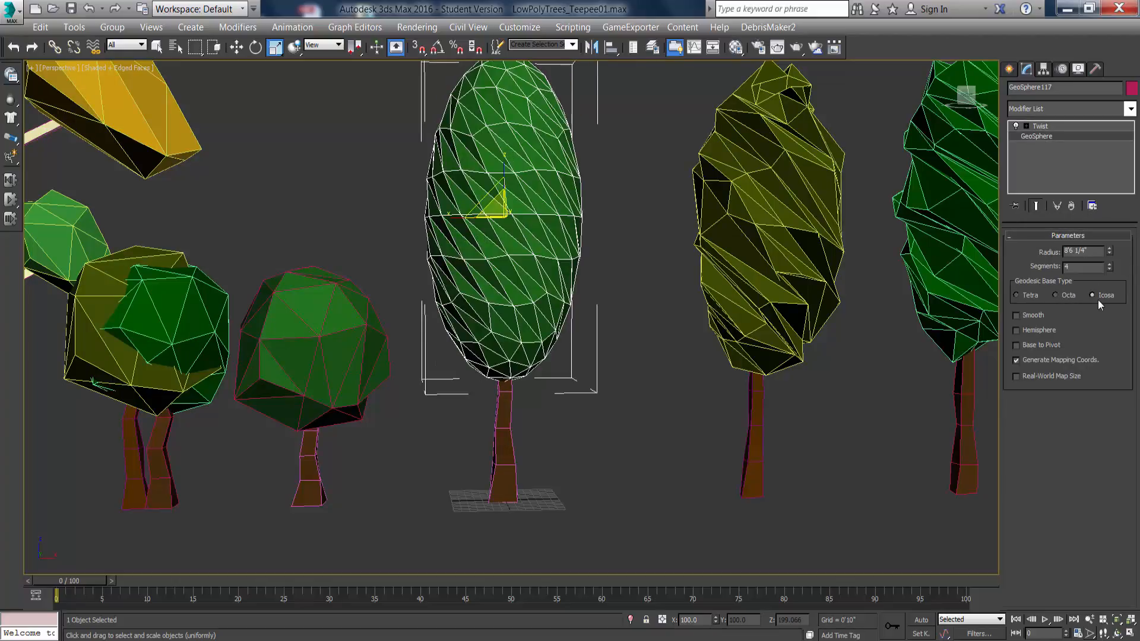
click(1024, 294)
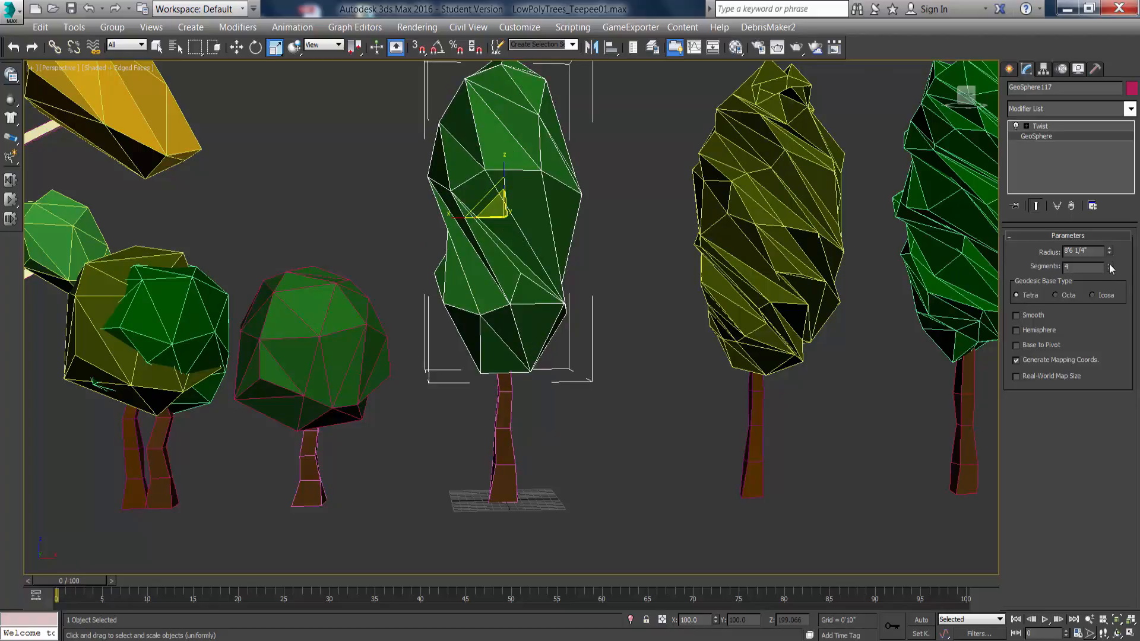
Set the foliage GeoSphere's segments to 6 and the Twist angle to 285.5.
click(1110, 265)
click(1110, 264)
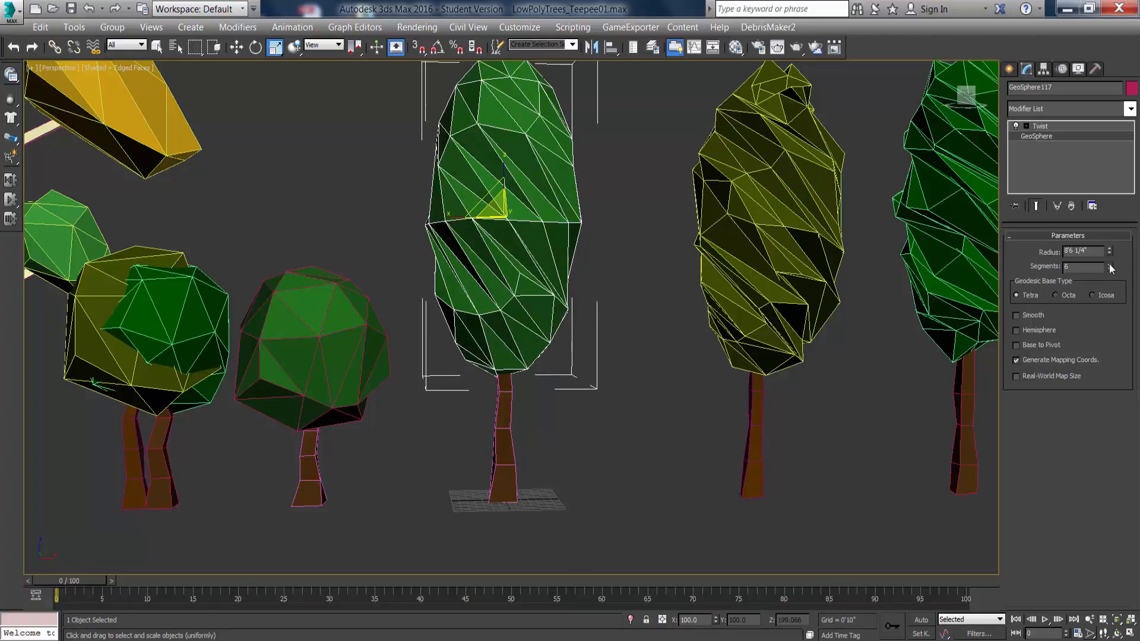
click(1053, 125)
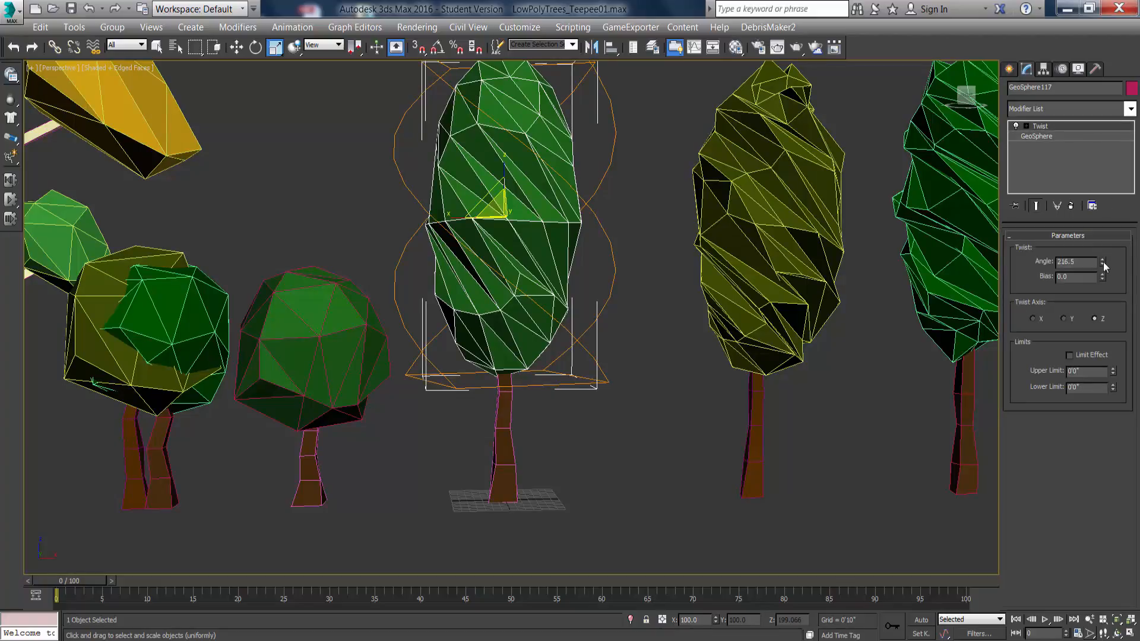
drag(1103, 262, 1092, 173)
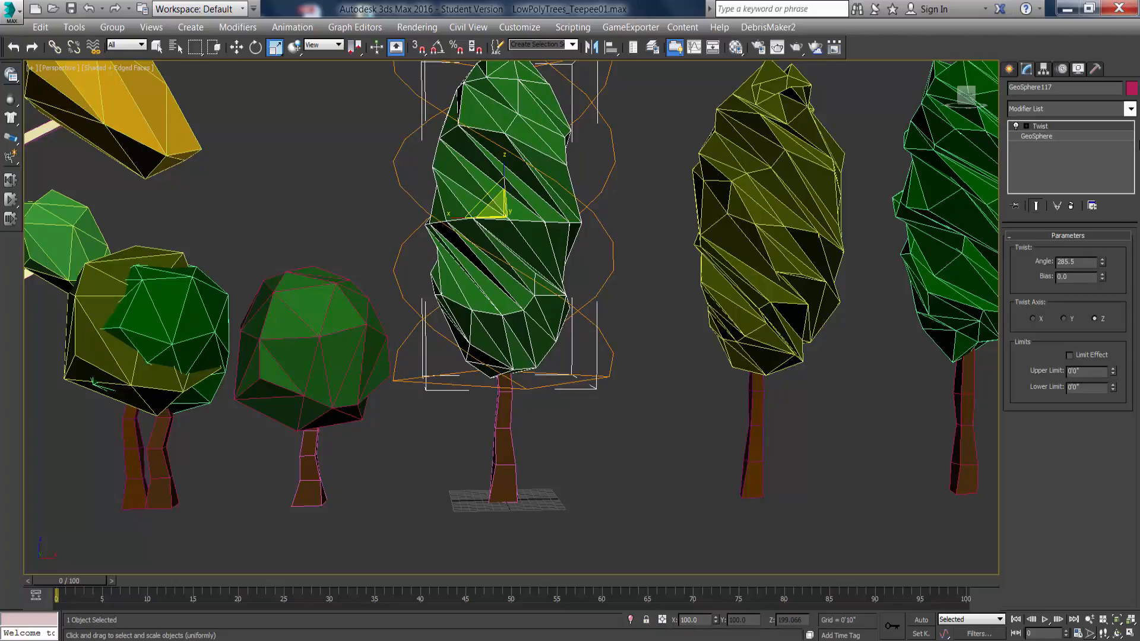
Add a Noise modifier on top of the foliage's Twist modifier.
click(1130, 108)
scroll(1097, 486, down, 10)
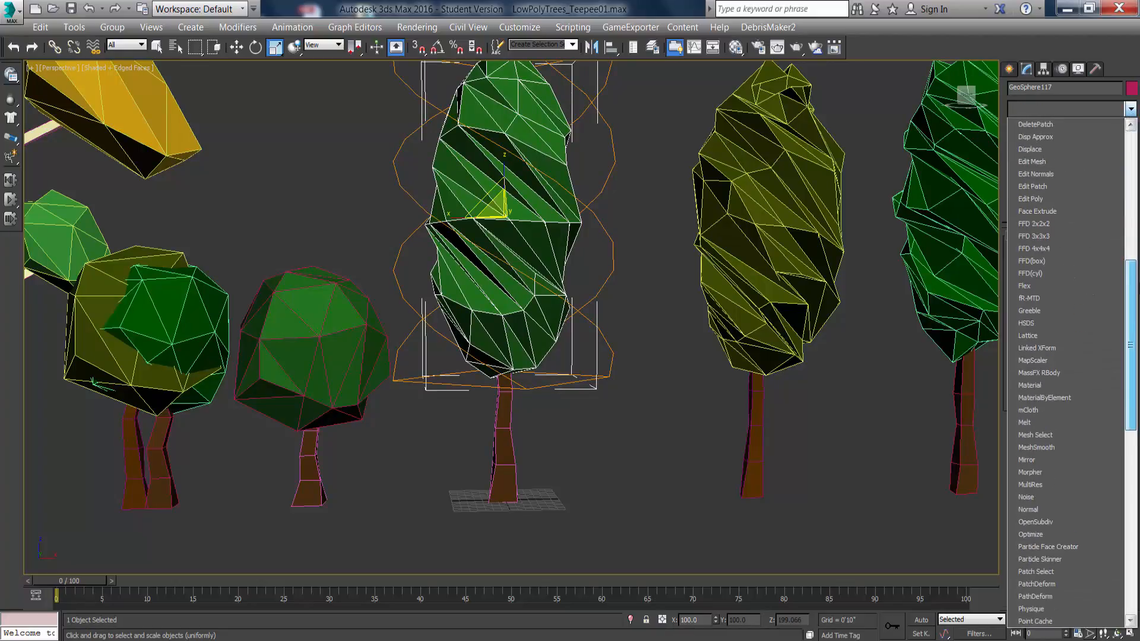
scroll(1097, 486, down, 10)
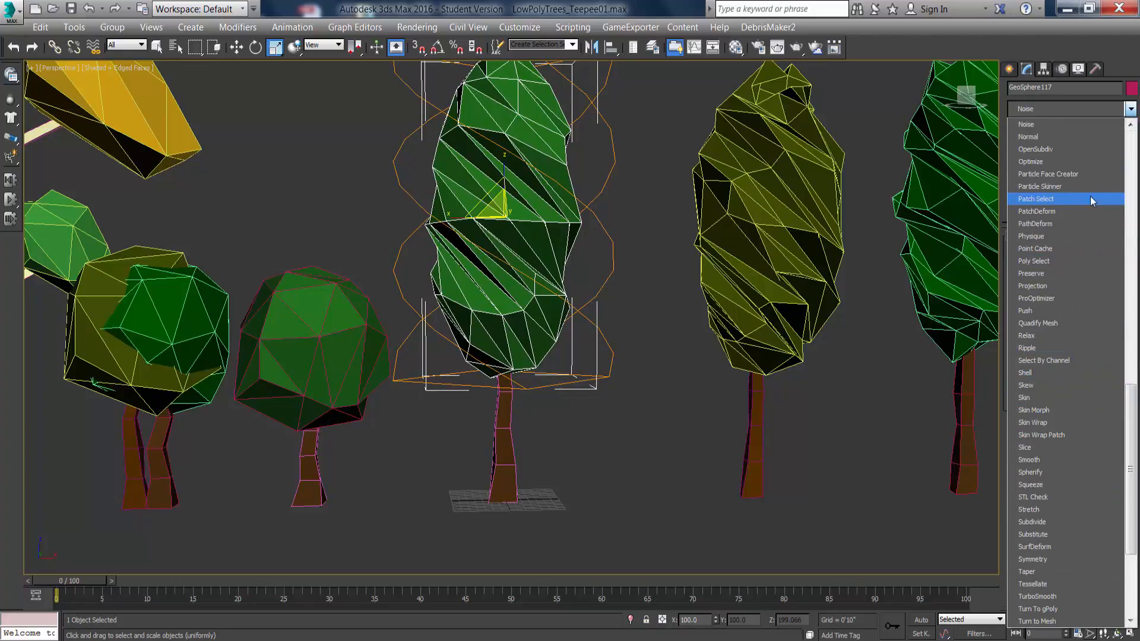
click(1078, 126)
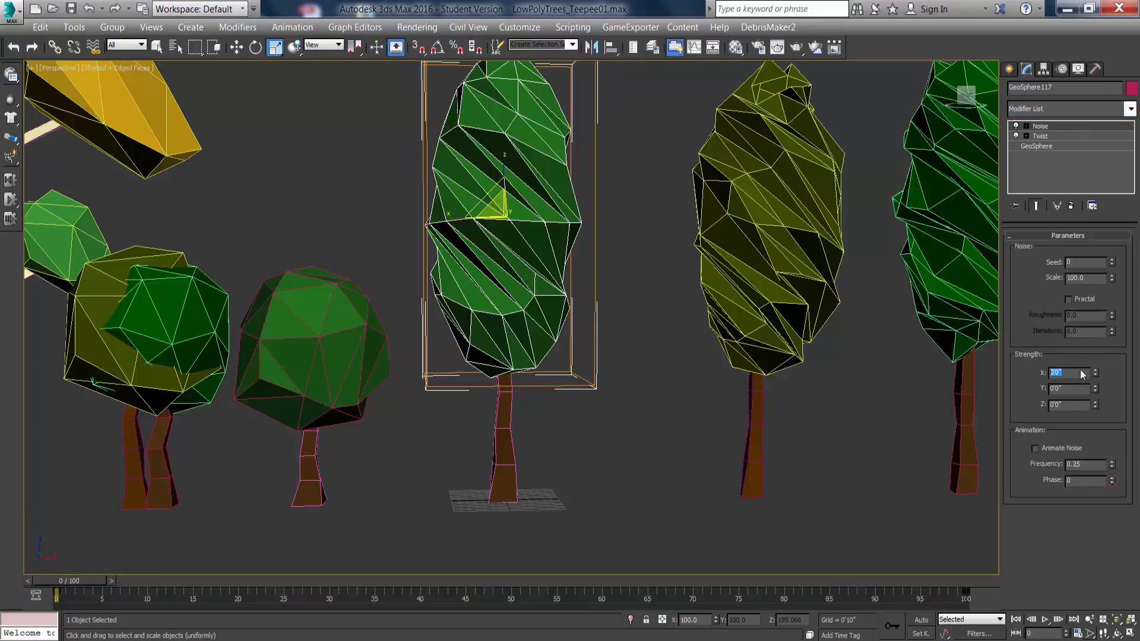
Set the foliage's Noise strength to 3'0" on X, Y and Z, and reduce the noise scale to 31.
text(2)
click(1068, 388)
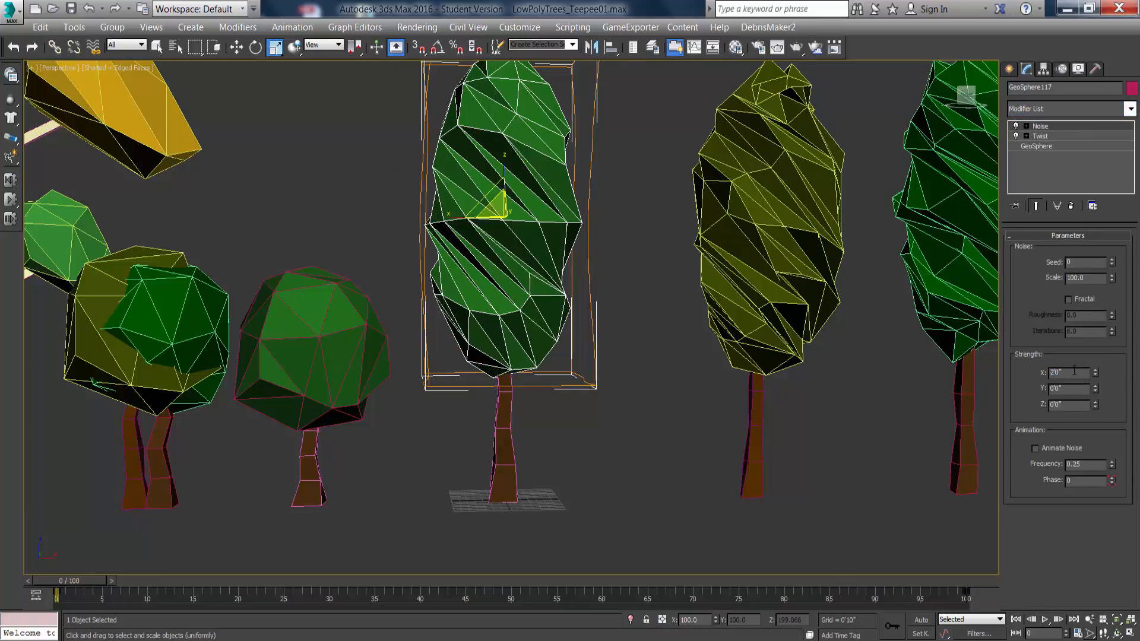
click(1062, 373)
text(3)
key(Tab)
text(3)
key(Tab)
text(3)
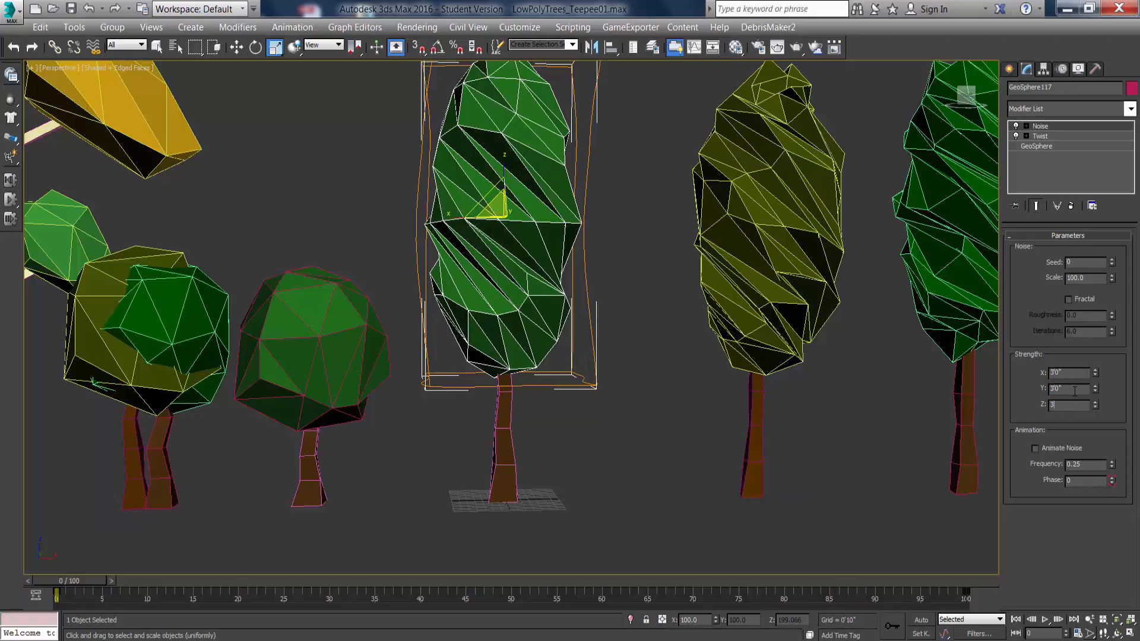
click(1074, 391)
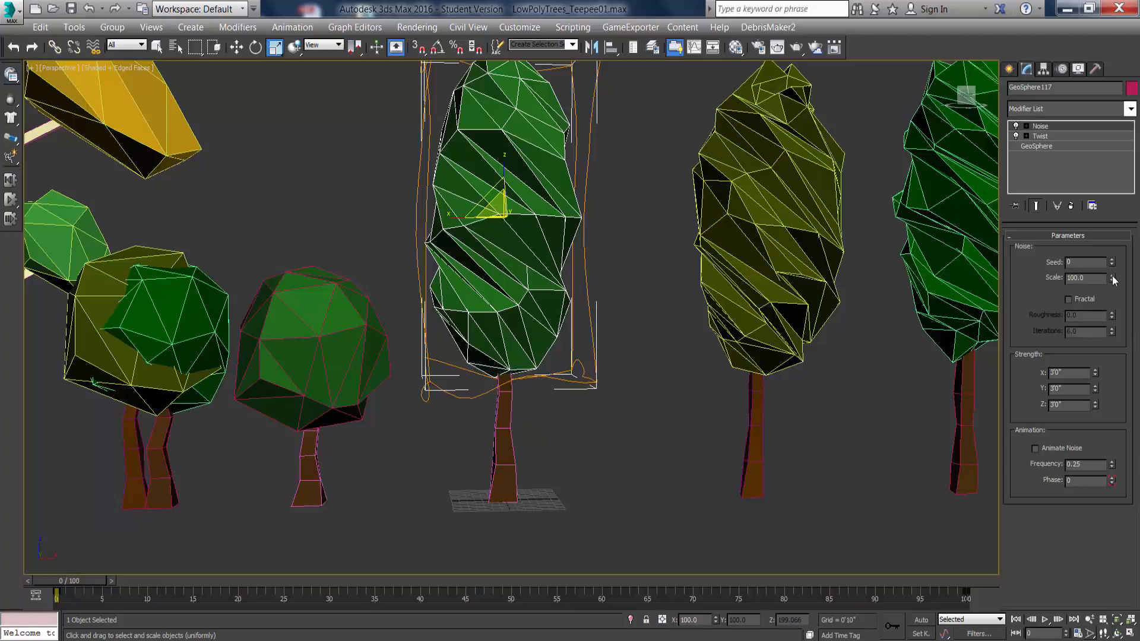
drag(1114, 280, 1112, 317)
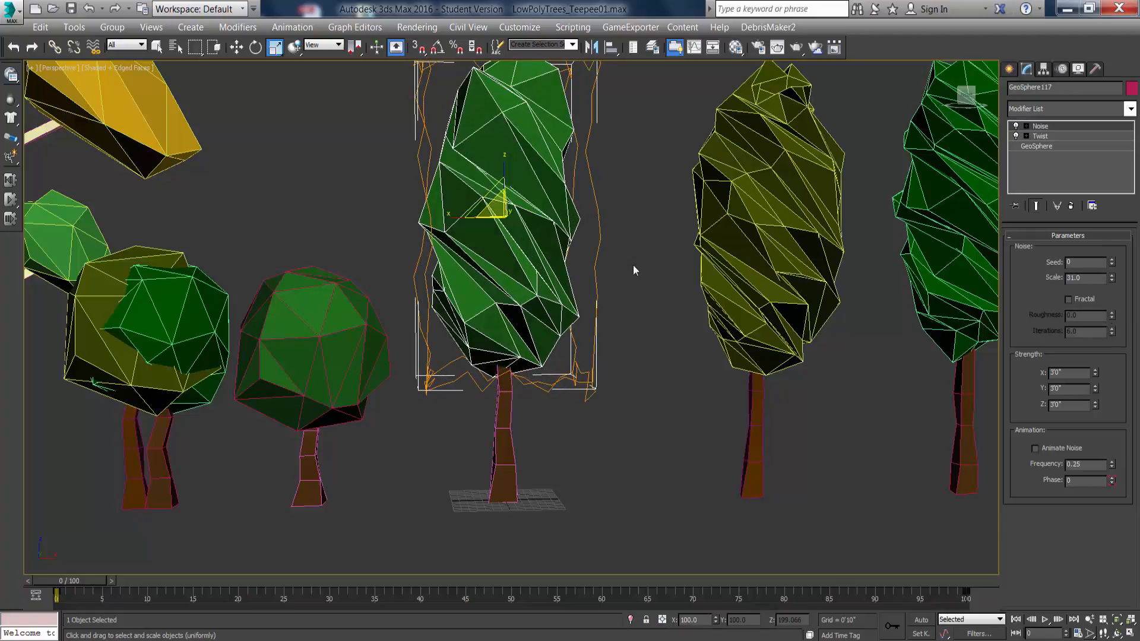
Try 7 segments on the foliage's base GeoSphere beneath the modifiers and settle on 5.
mouse_move(634, 265)
alt+middle_down()
mouse_move(611, 269)
mouse_move(623, 268)
alt+middle_up()
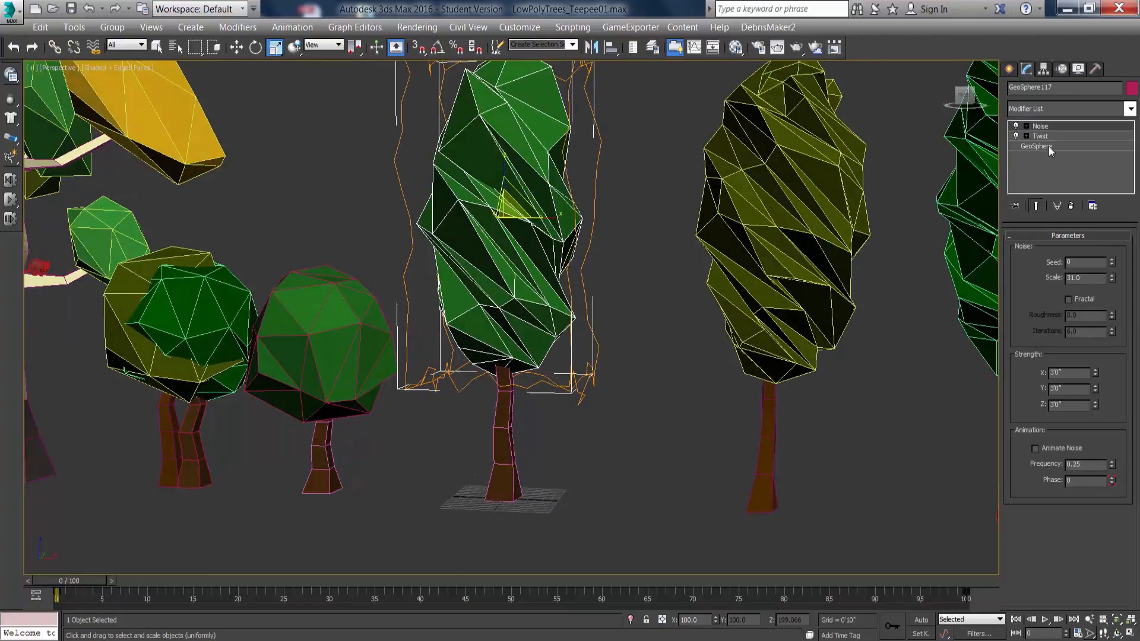
click(1046, 146)
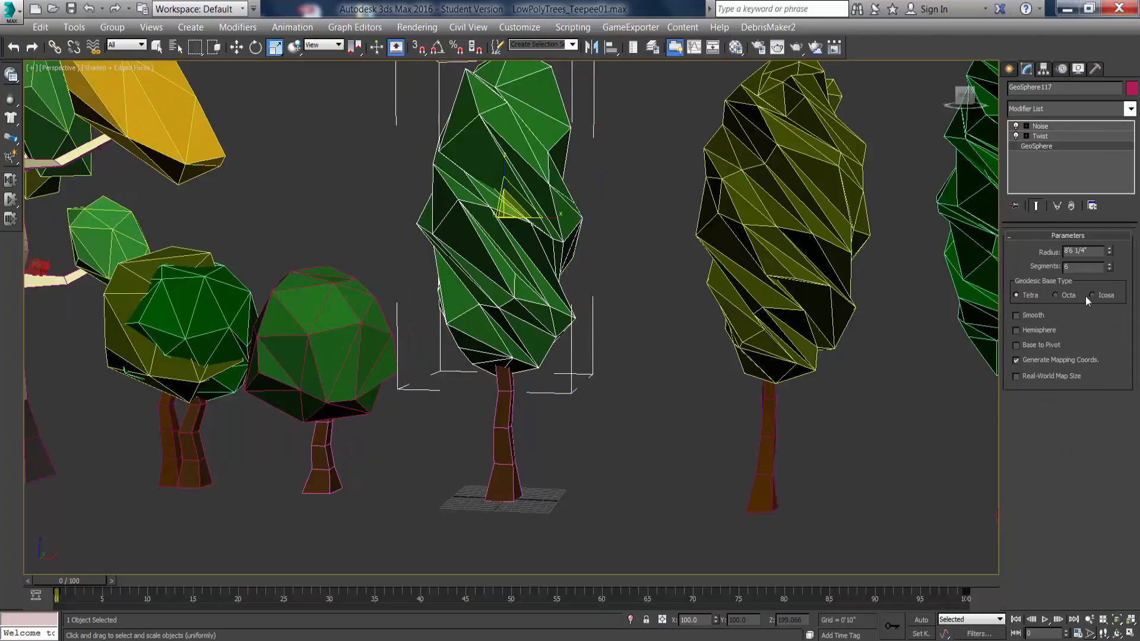
click(1109, 264)
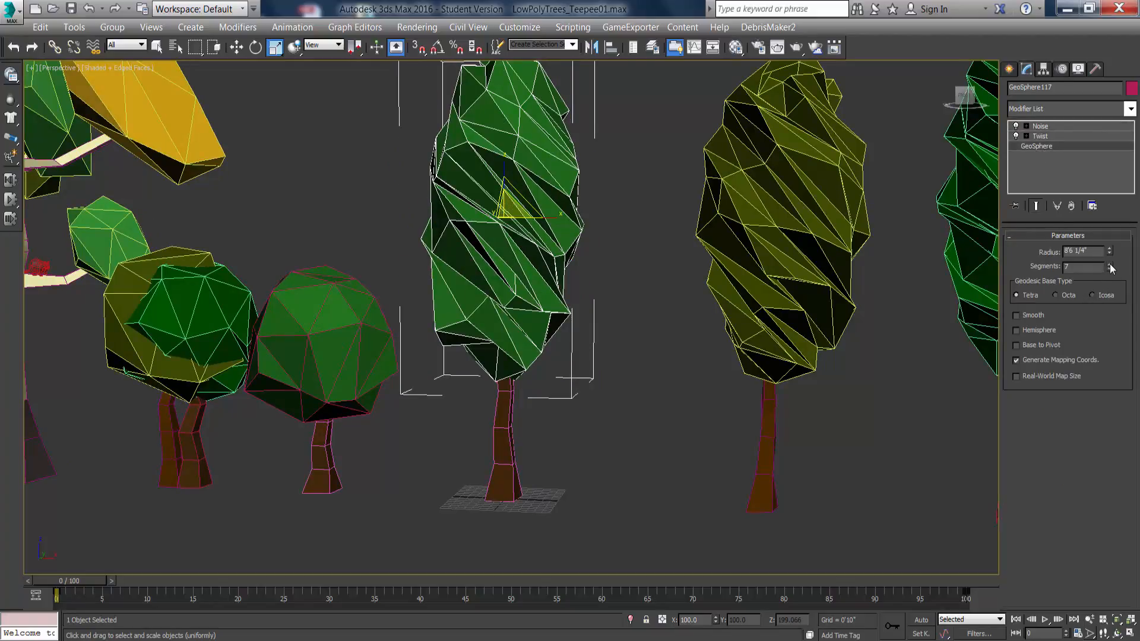
click(1110, 270)
click(1110, 270)
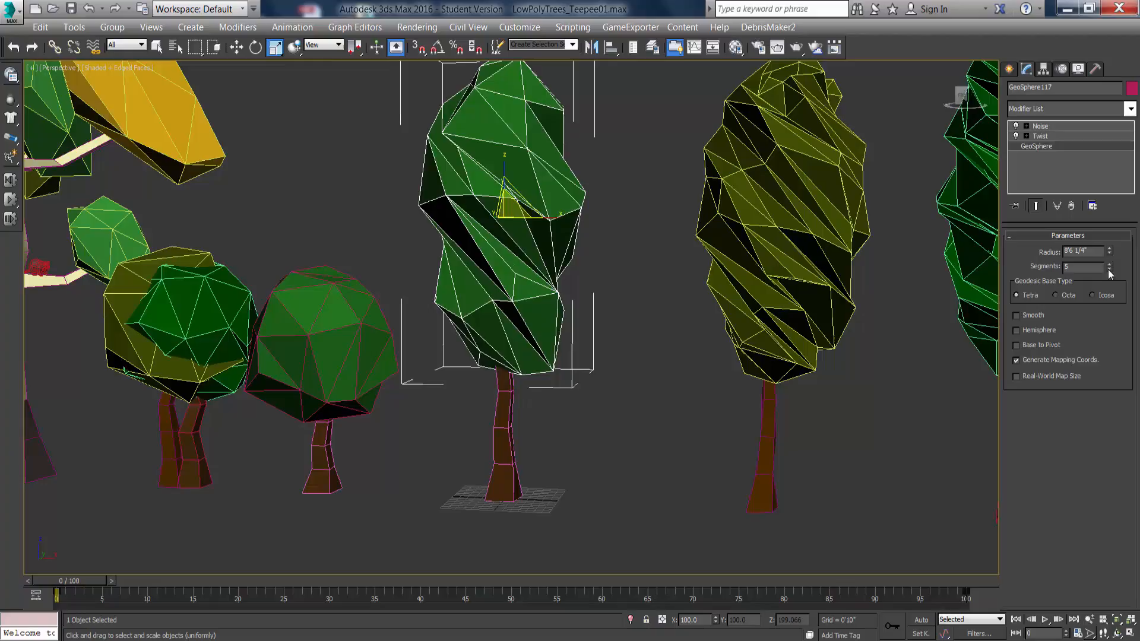
Try the Octa base type on the foliage GeoSphere, raise its segments to 6, and return the base type to Tetra.
click(1057, 295)
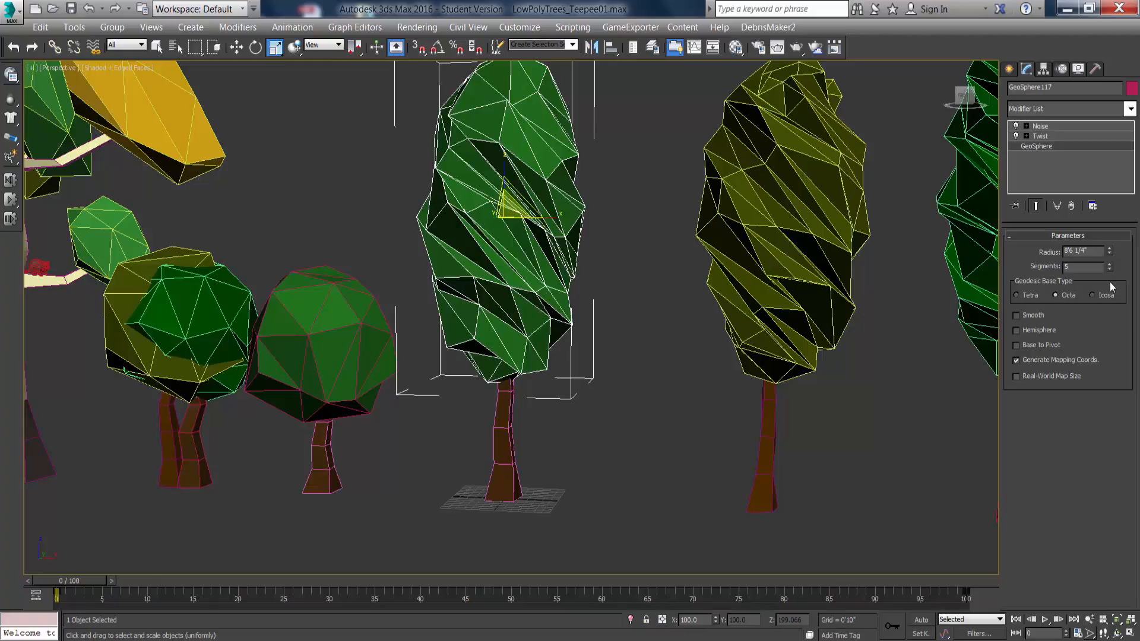
click(1110, 264)
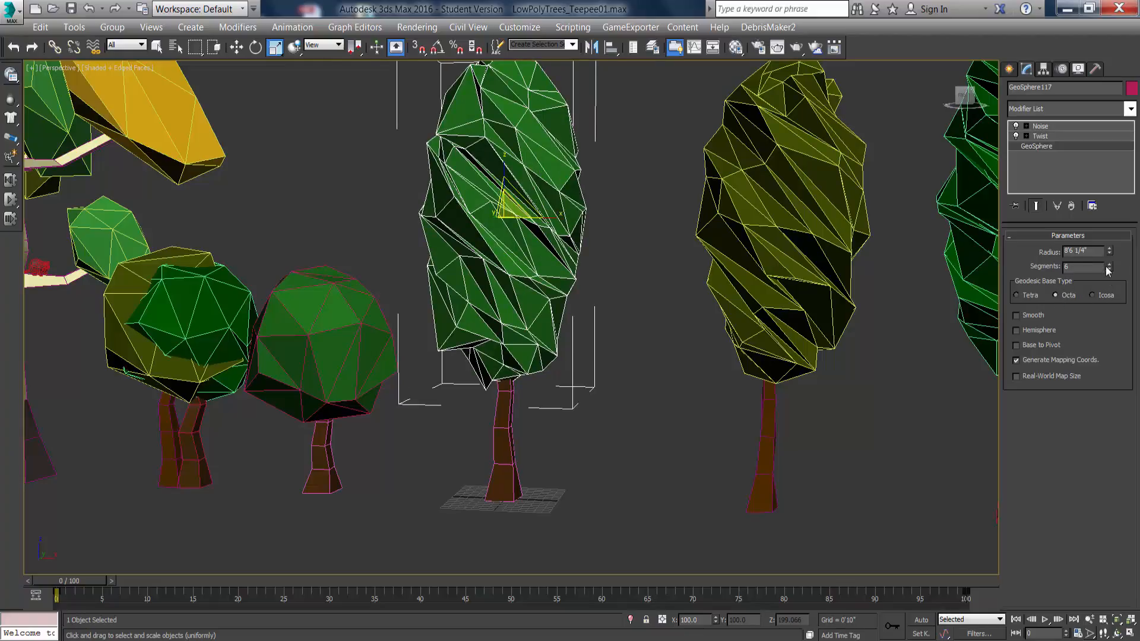
click(1030, 295)
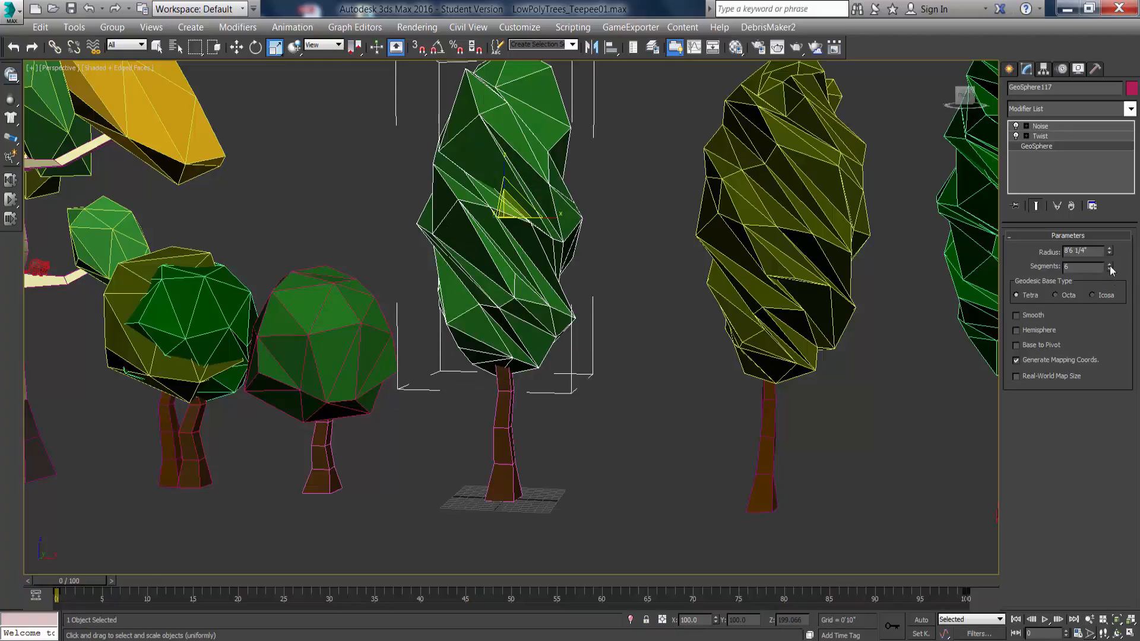
Render the perspective view to check the tall tree's twisted foliage, and close the render window.
mouse_move(588, 244)
alt+middle_down()
mouse_move(655, 289)
mouse_move(557, 247)
mouse_move(575, 242)
alt+middle_up()
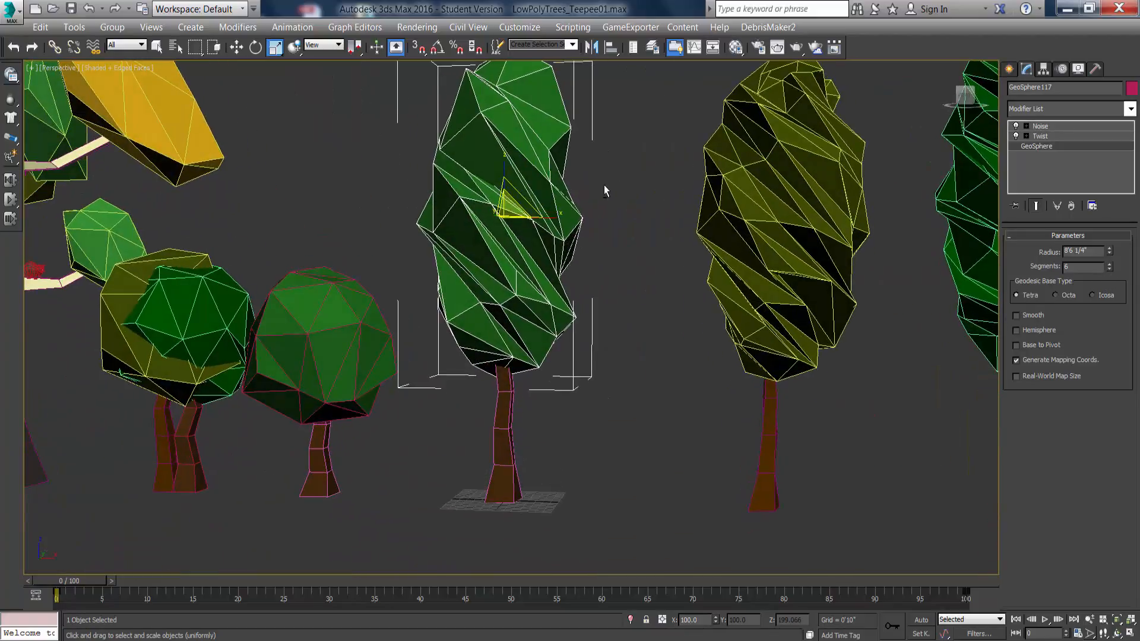
middle_drag(604, 189, 602, 228)
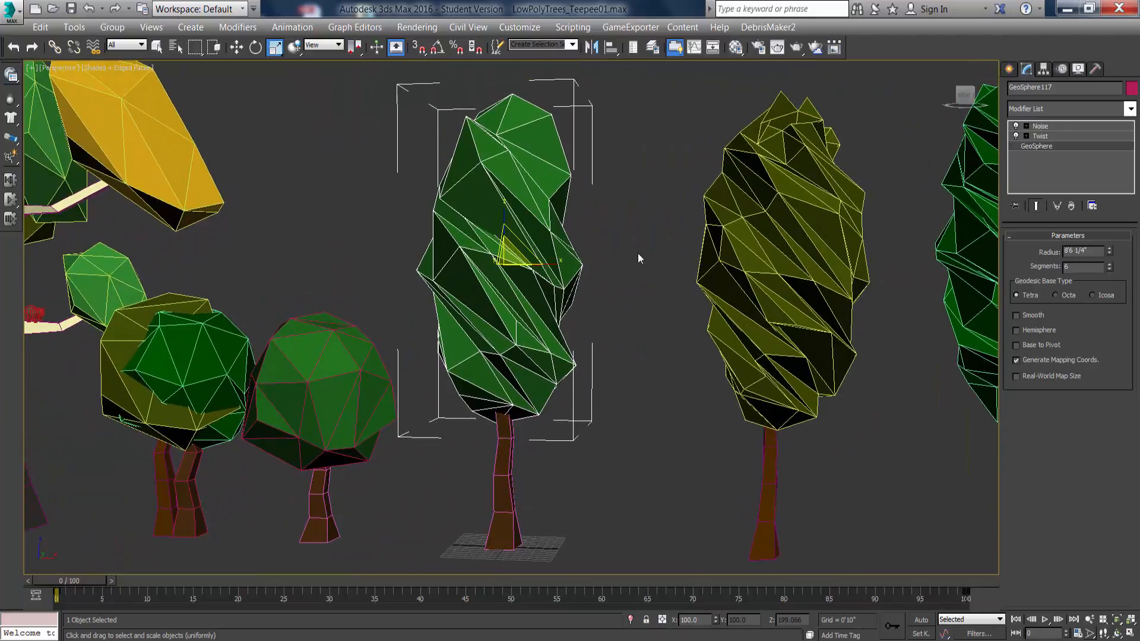
key(shift+q)
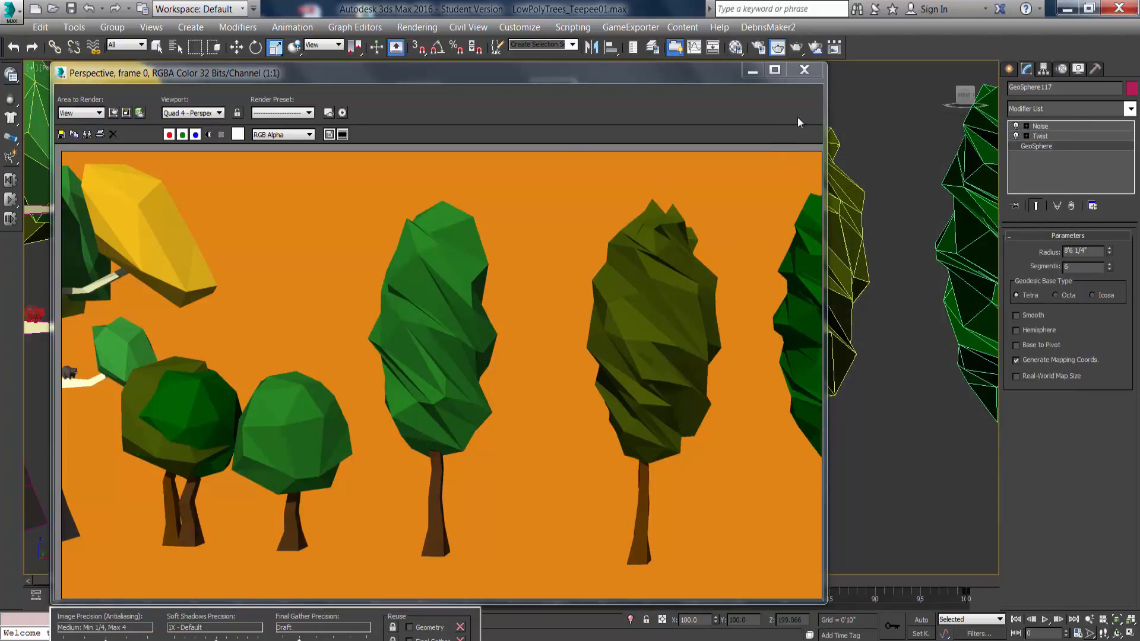
click(806, 71)
Examine the new tall tree from other angles and compare it with the whole row of trees.
mouse_move(453, 346)
alt+middle_down()
mouse_move(439, 319)
mouse_move(472, 337)
alt+middle_up()
scroll(546, 448, down, 2)
click(589, 466)
scroll(519, 413, down, 5)
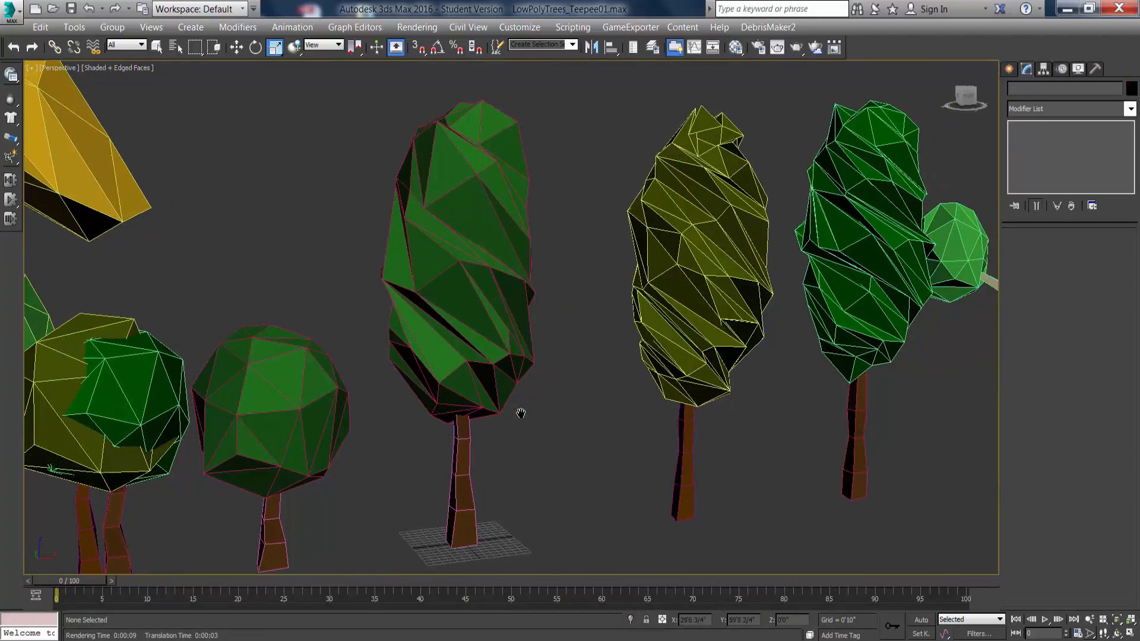
alt+middle_drag(522, 411, 519, 393)
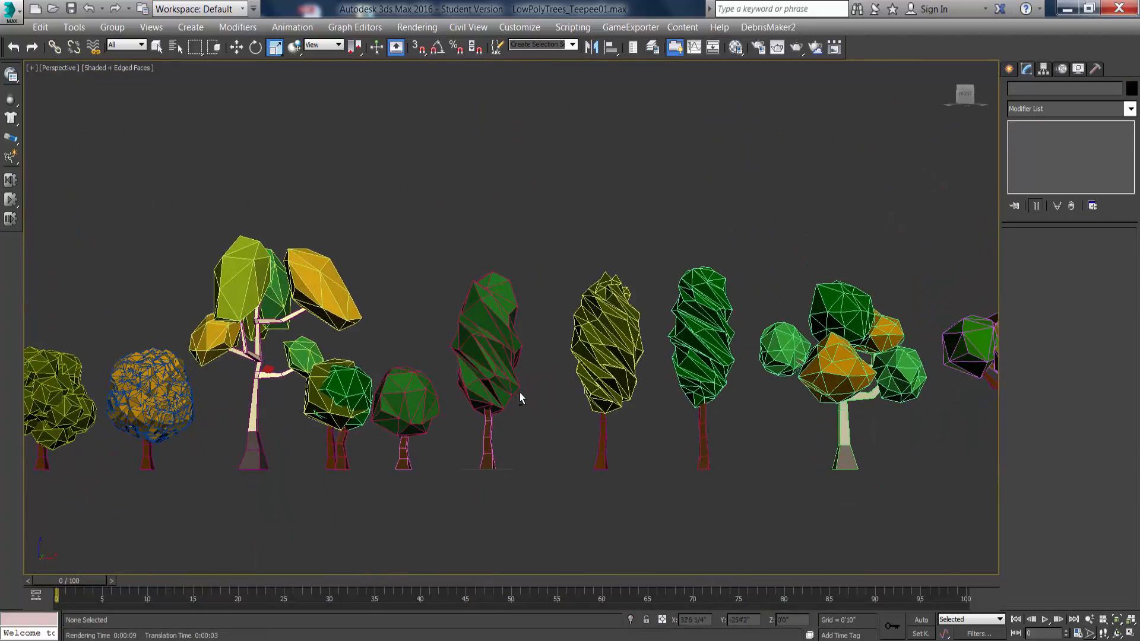
middle_drag(469, 439, 572, 434)
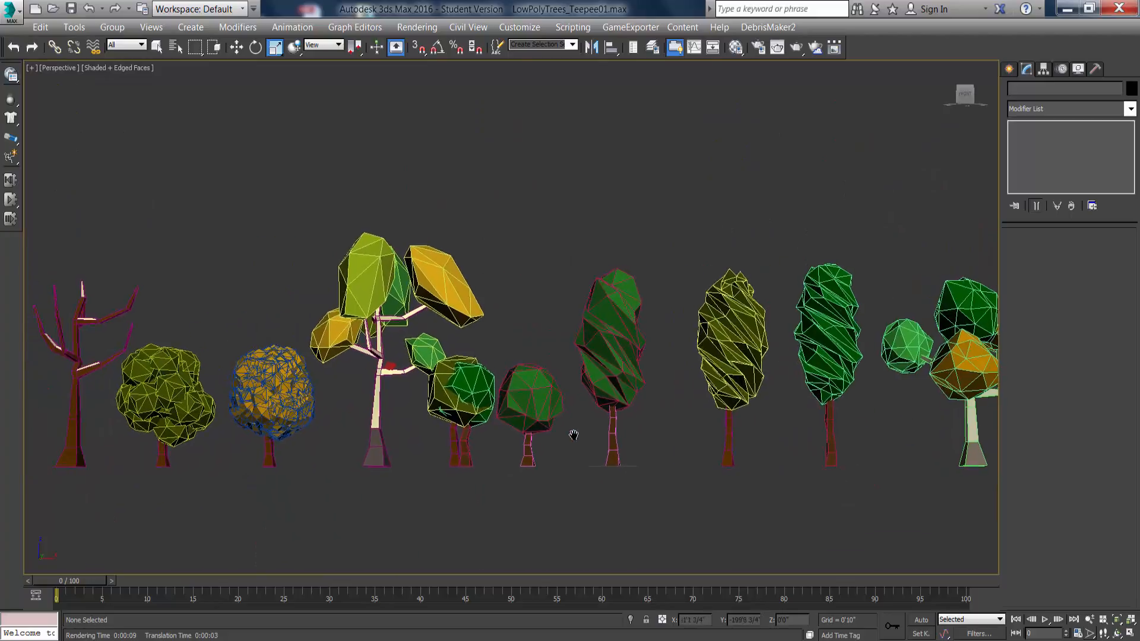
middle_drag(739, 436, 529, 274)
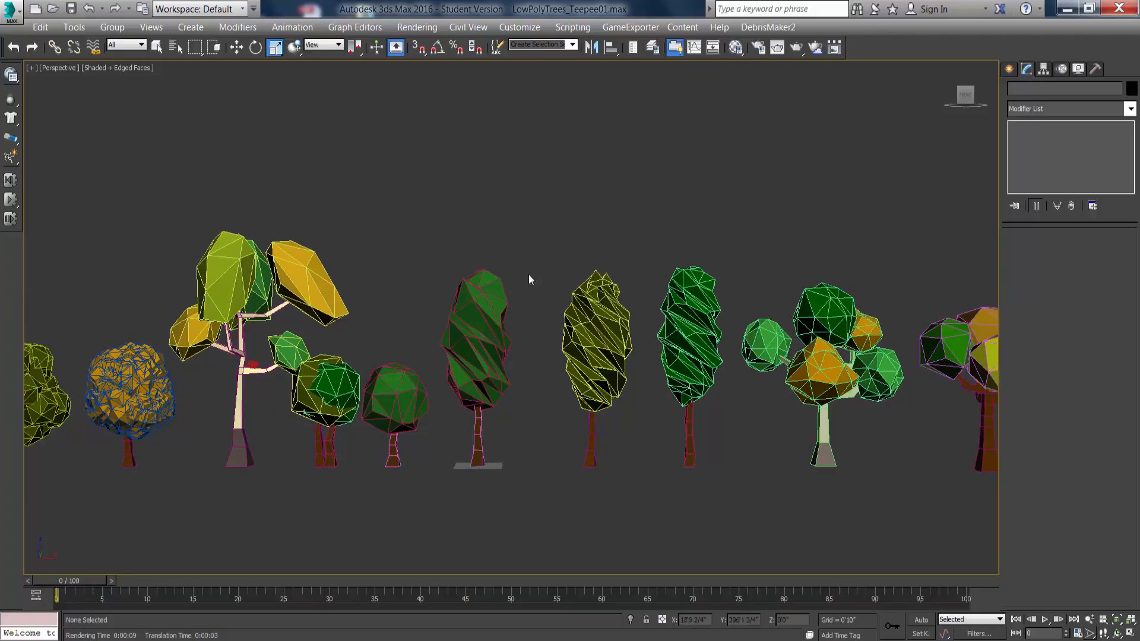
Rename the tall tree's foliage Tree_Top_Basic_stretched, reusing the name of the round basic tree's foliage.
drag(527, 244, 485, 513)
click(481, 458)
click(527, 209)
click(494, 295)
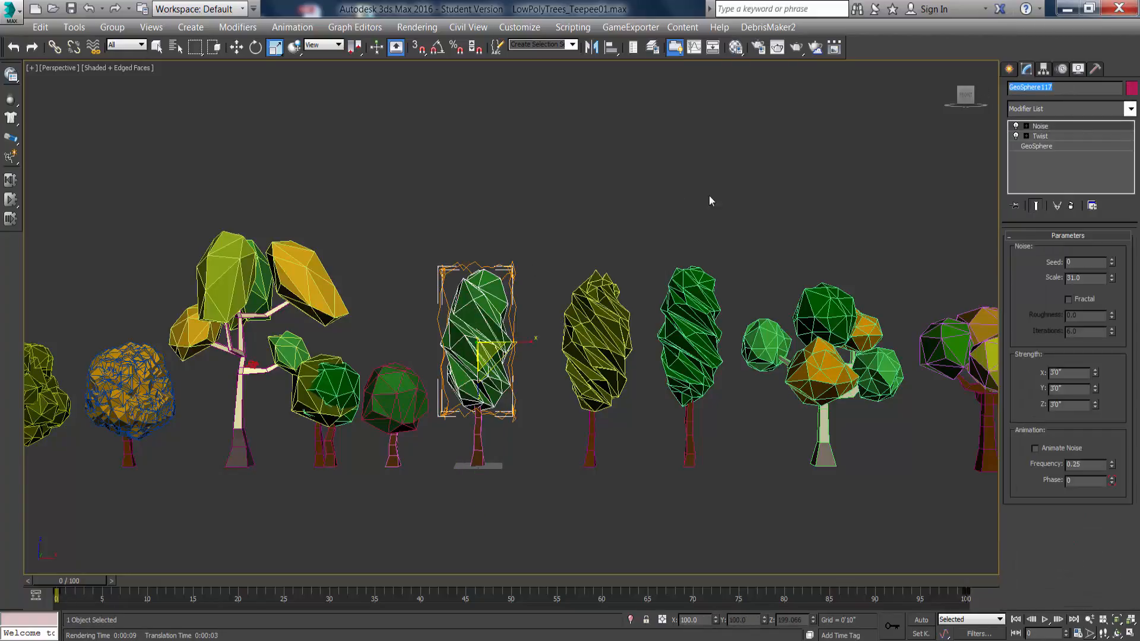
click(596, 211)
click(394, 399)
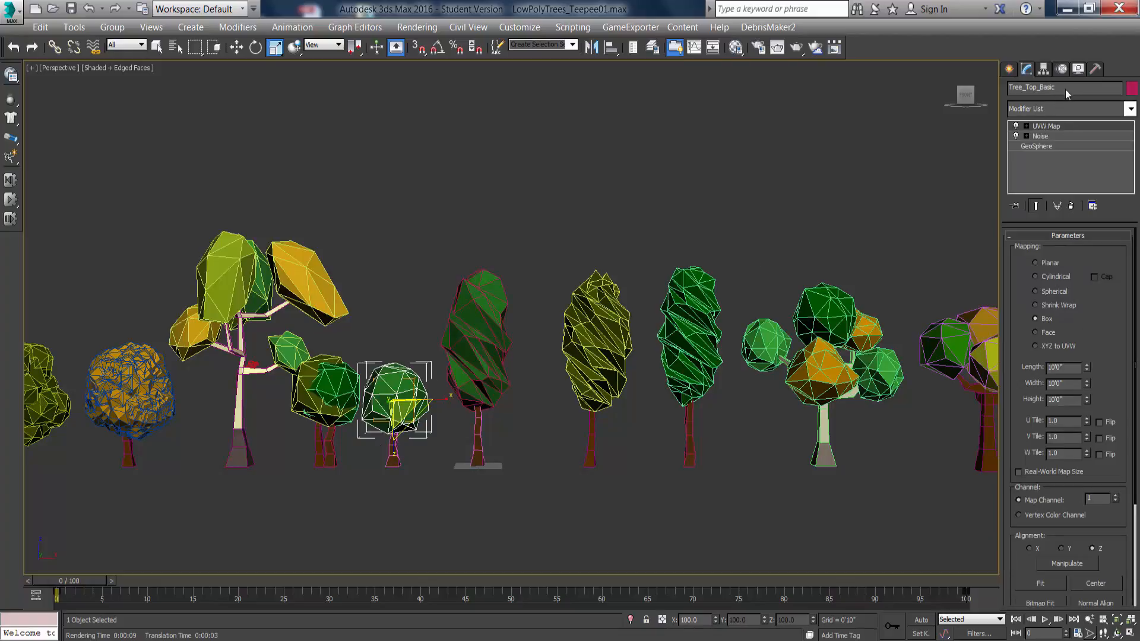
drag(1065, 89, 992, 86)
key(ctrl+c)
click(475, 295)
key(ctrl+v)
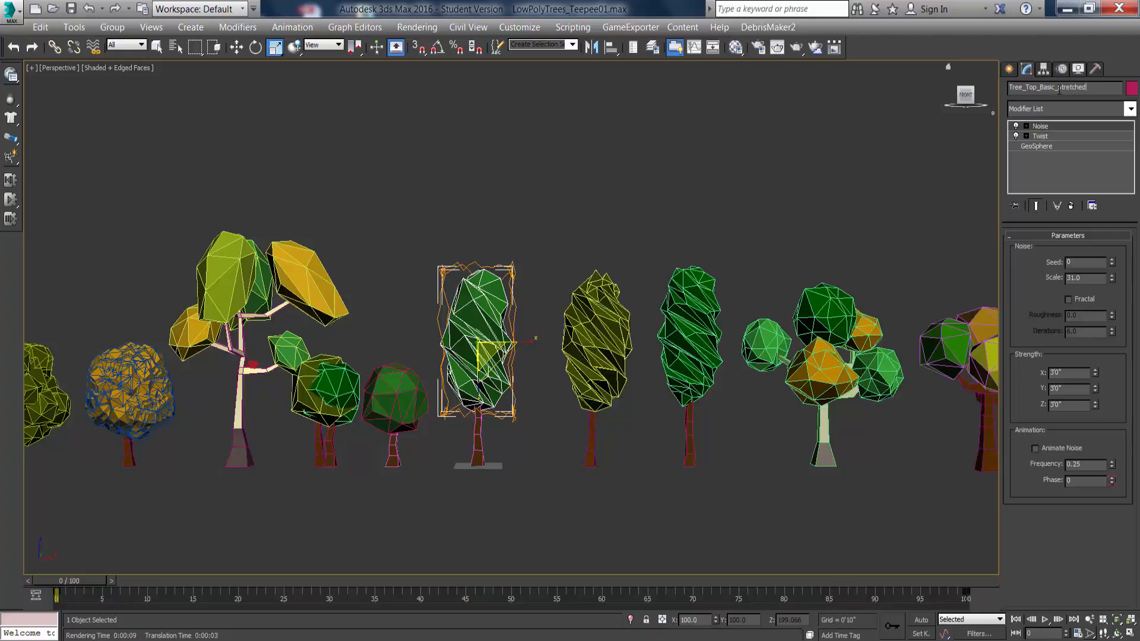
click(529, 490)
Move the tall tree's foliage and trunk together far along X, away from the grid in the row's middle.
click(237, 47)
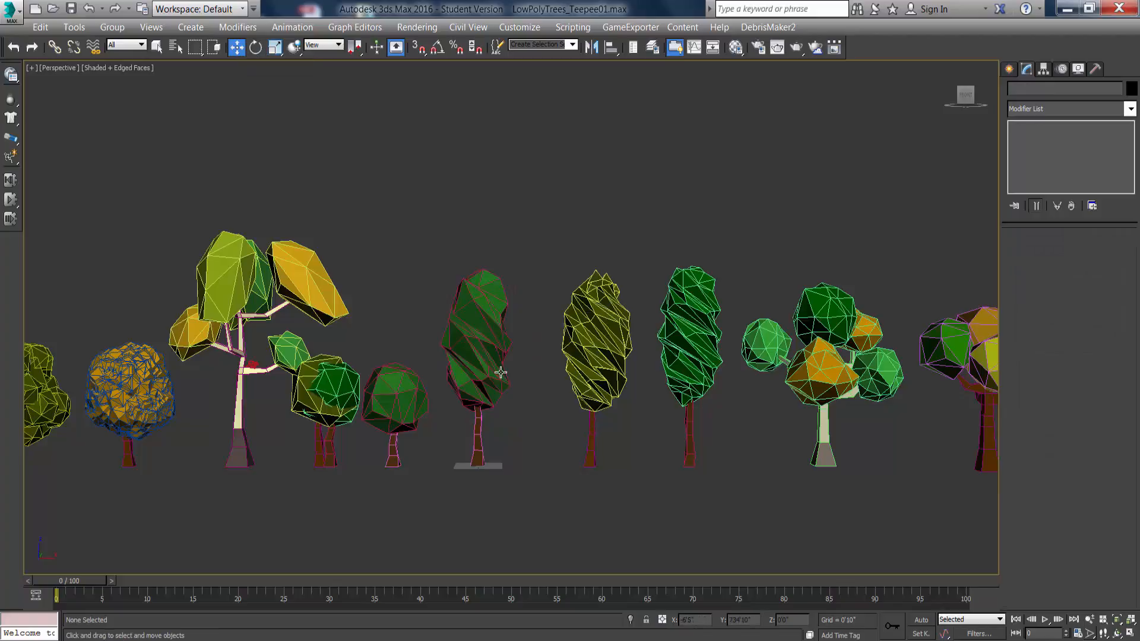
scroll(517, 452, down, 3)
drag(500, 310, 483, 494)
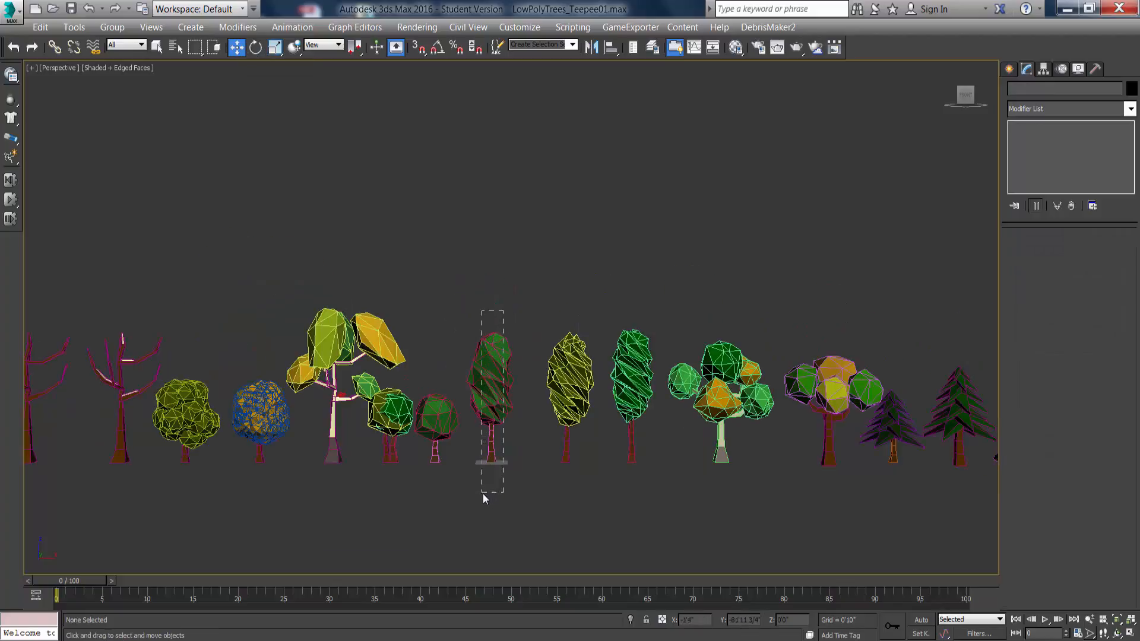
scroll(483, 494, down, 2)
drag(526, 451, 171, 449)
Clone the round basic tree's trunk as one independent copy onto the empty grid beside it.
scroll(483, 473, up, 5)
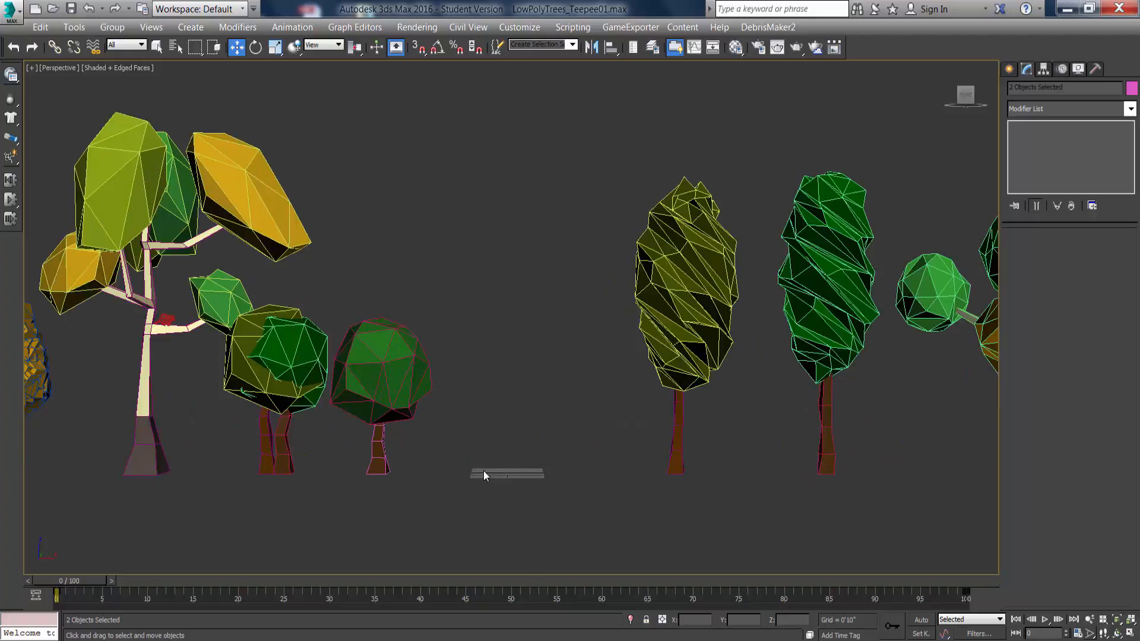
scroll(502, 457, up, 2)
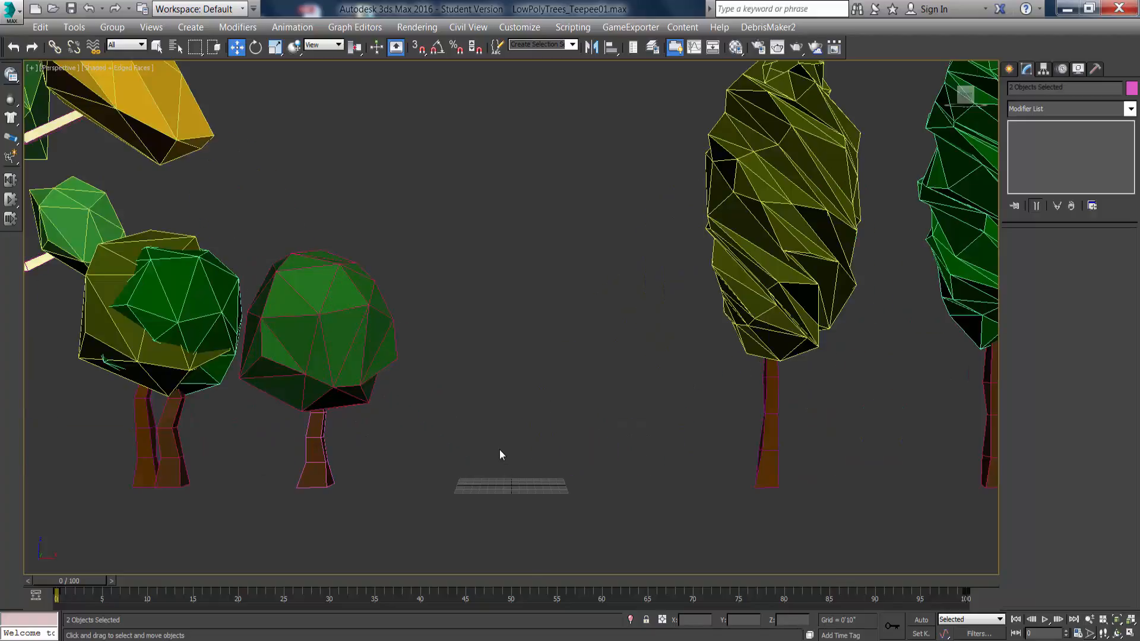
click(317, 463)
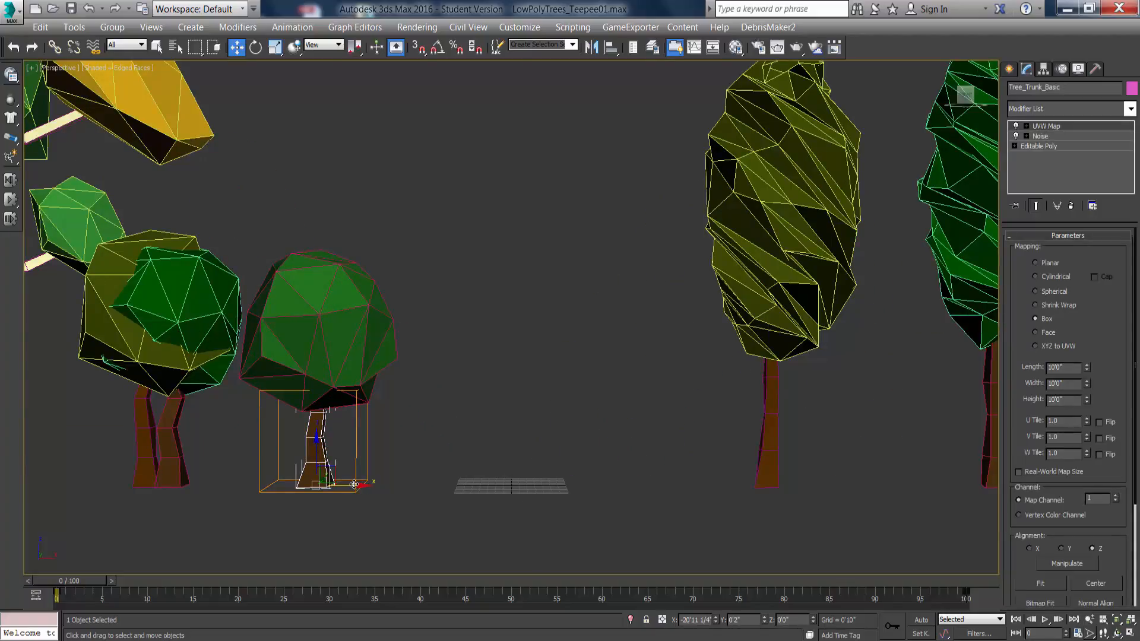
shift+drag(354, 485, 545, 485)
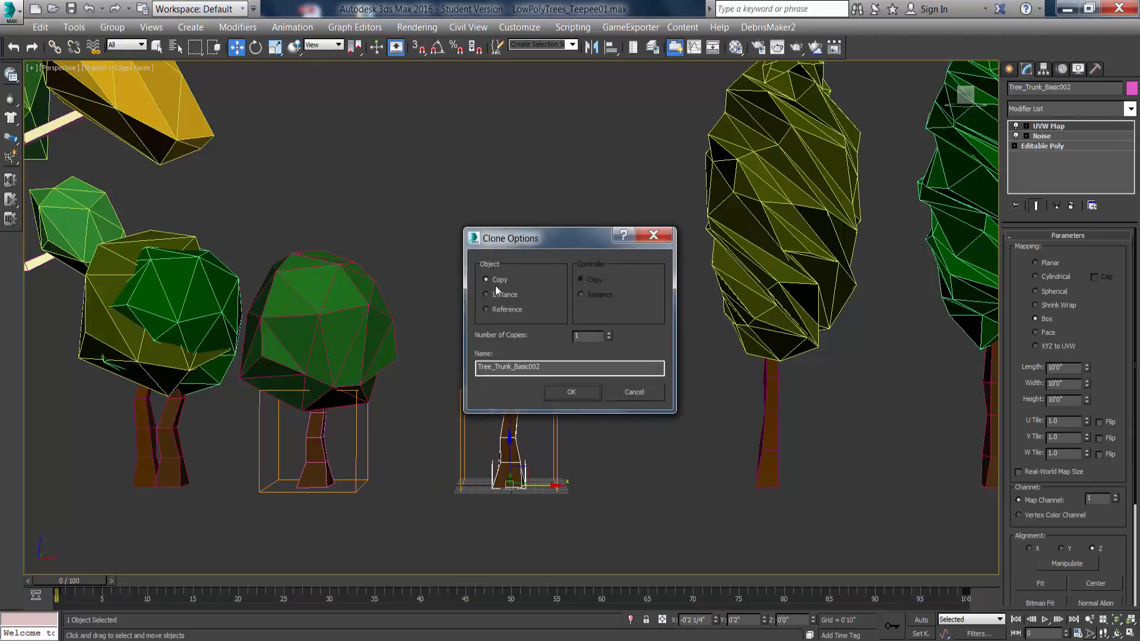
click(579, 396)
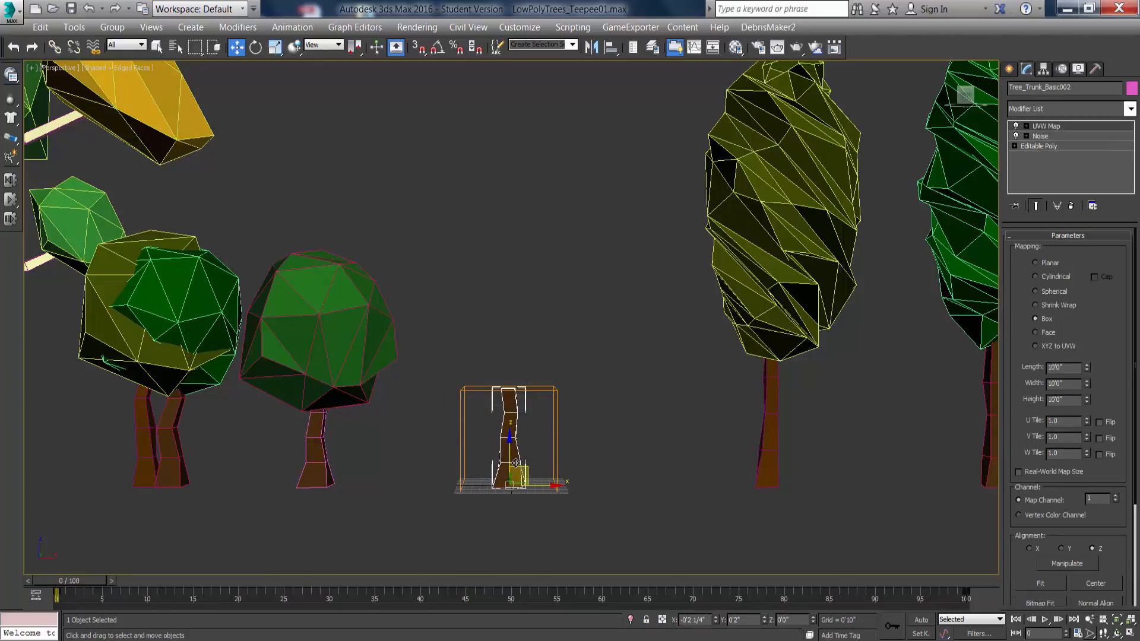
Set the trunk copy's absolute X and Y positions to 0'0" so it sits at the world origin.
right_click(239, 50)
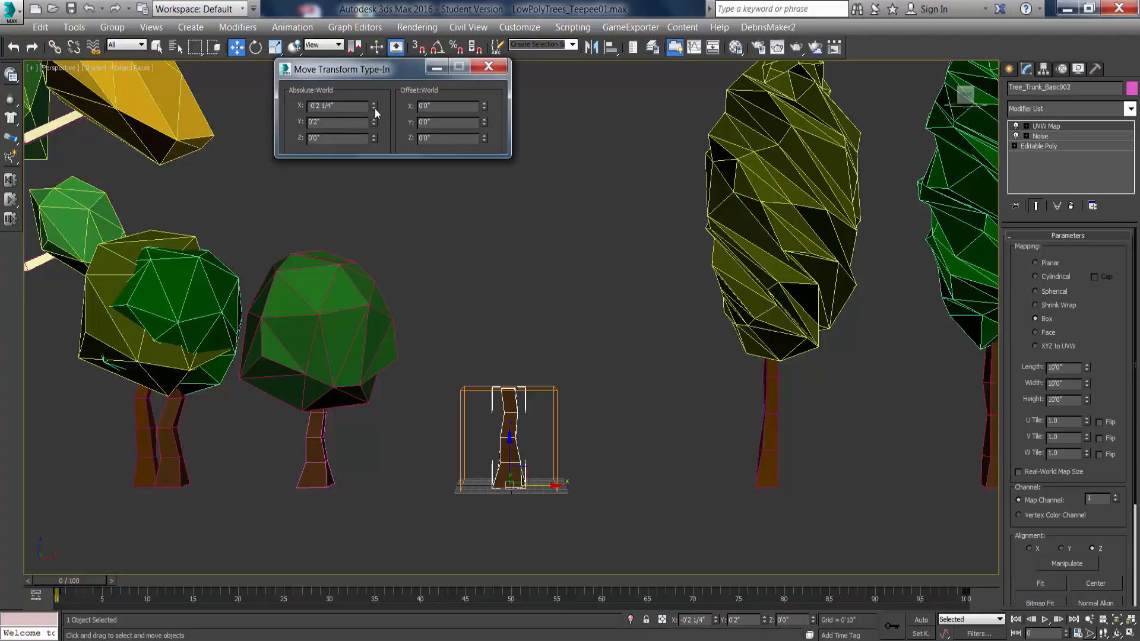
right_click(375, 107)
right_click(374, 123)
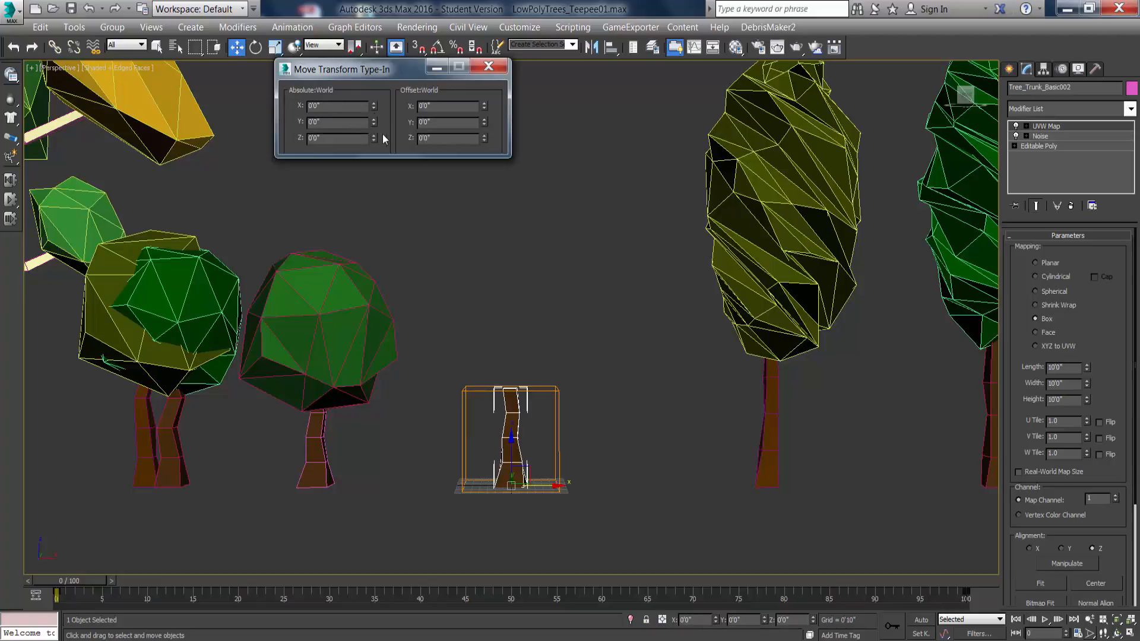
click(488, 66)
Delete the UVW Map modifier from the trunk copy and keep its Noise modifier.
right_click(1056, 125)
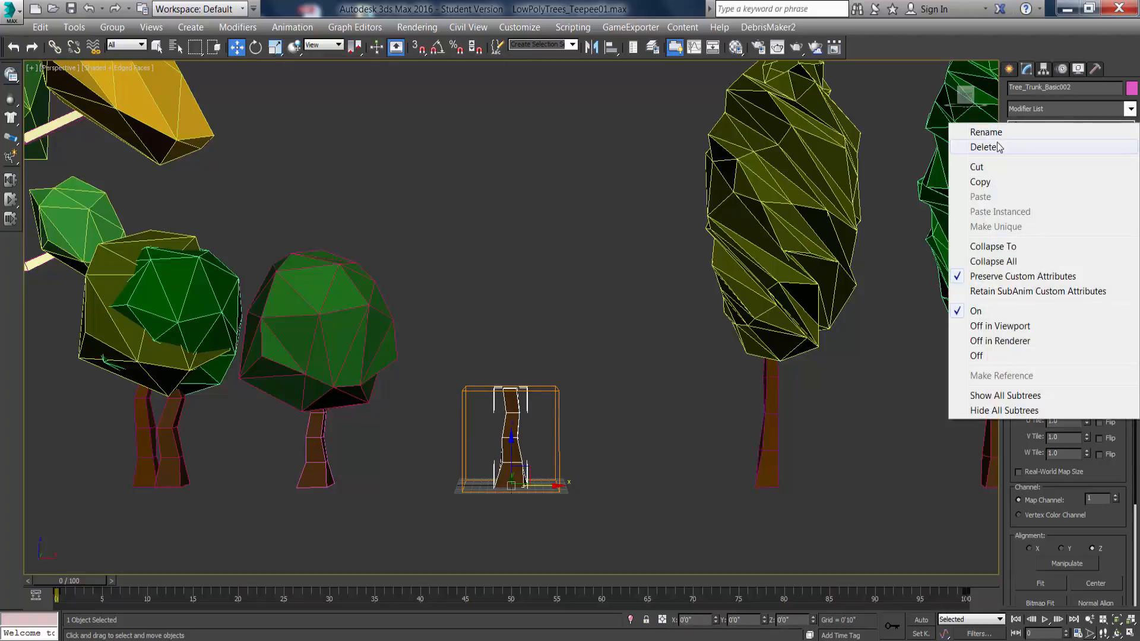
click(1005, 150)
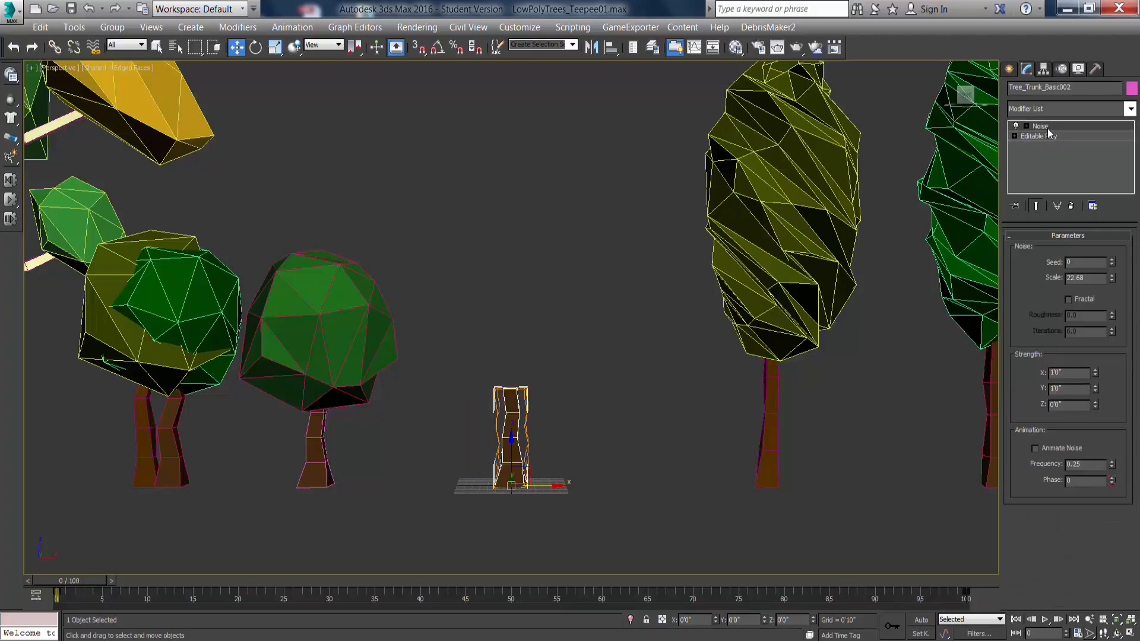
right_click(1047, 128)
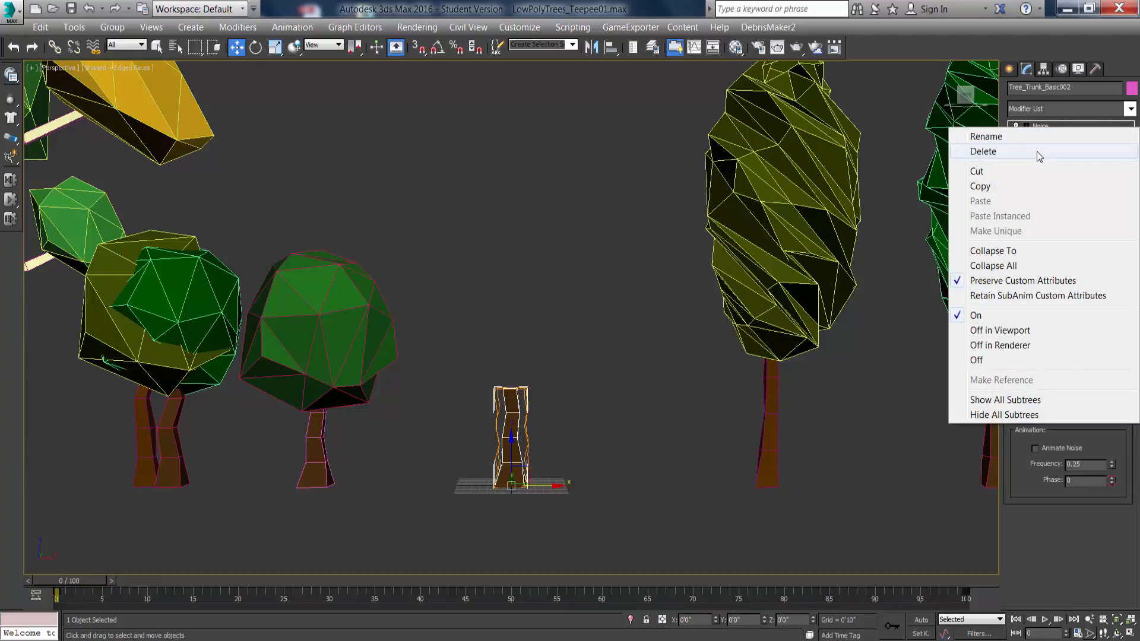
click(1040, 124)
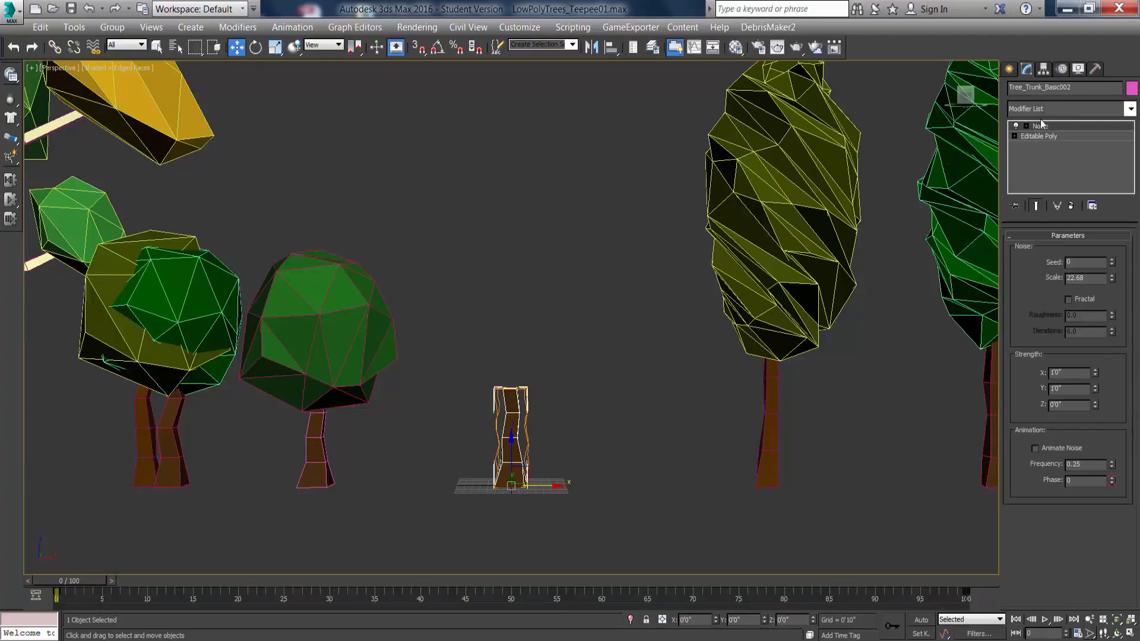
At the trunk copy's Editable Poly vertex level, raise all vertices above the base ring by about 3'10".
click(1043, 137)
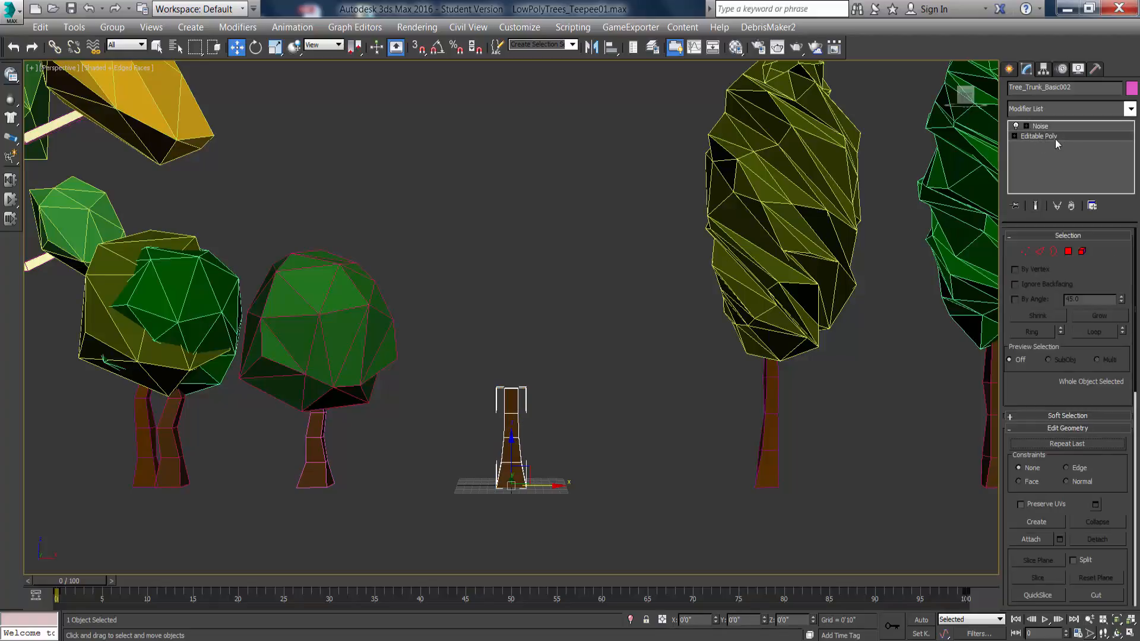
click(1025, 252)
scroll(508, 328, up, 5)
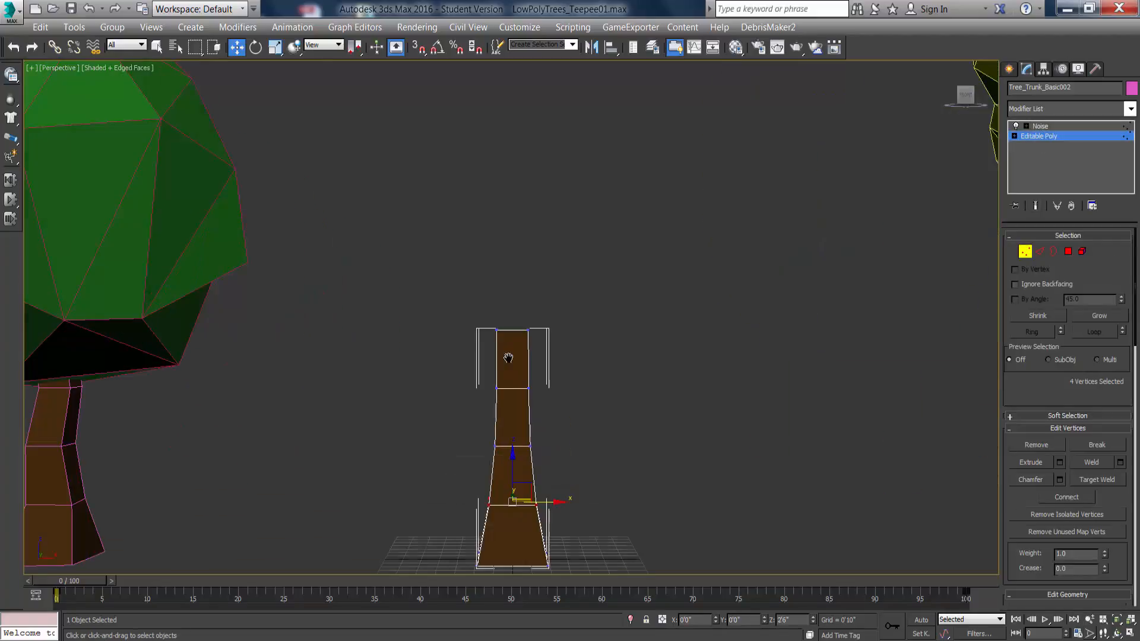
drag(639, 466, 638, 465)
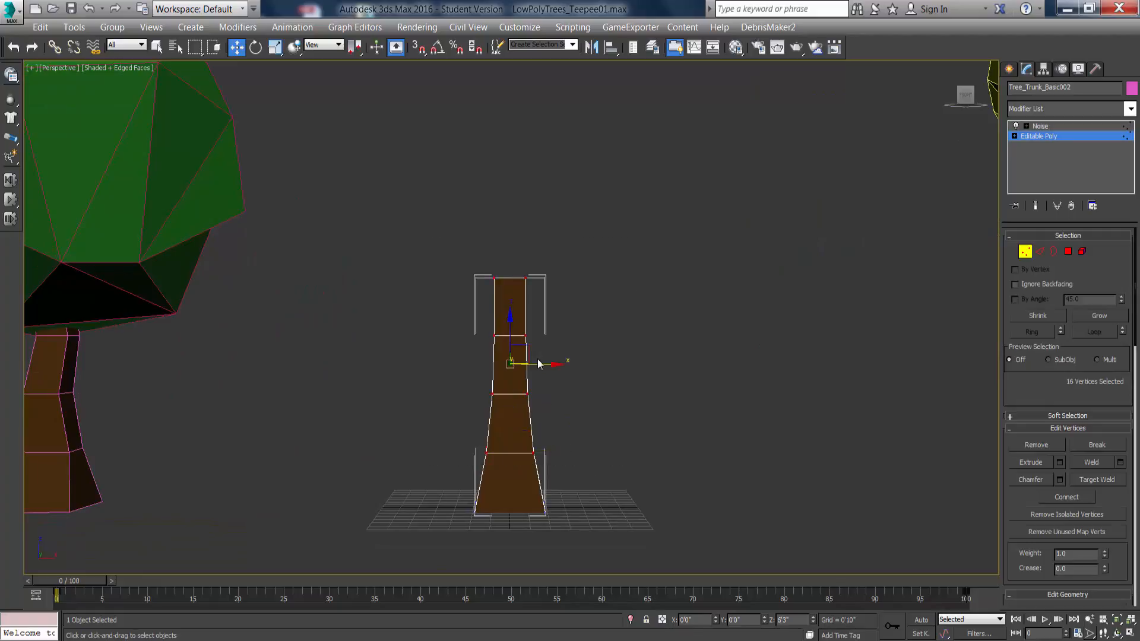
drag(510, 319, 514, 222)
scroll(596, 397, down, 2)
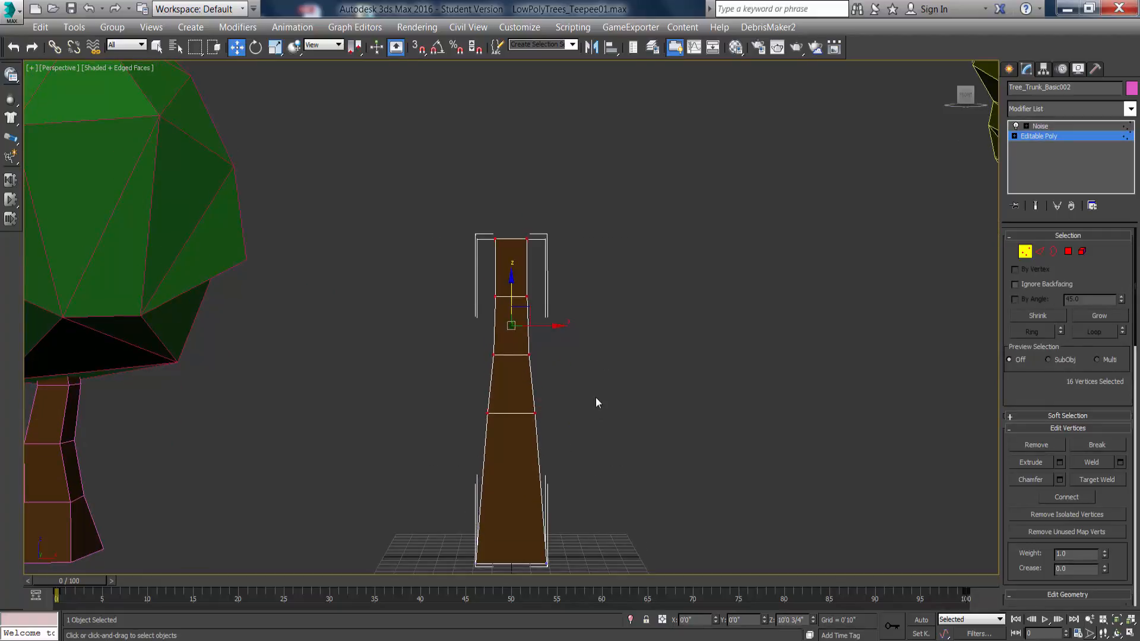
Lower the first vertex ring above the trunk's base so the flared foot becomes short.
scroll(590, 406, down, 3)
drag(498, 398, 577, 435)
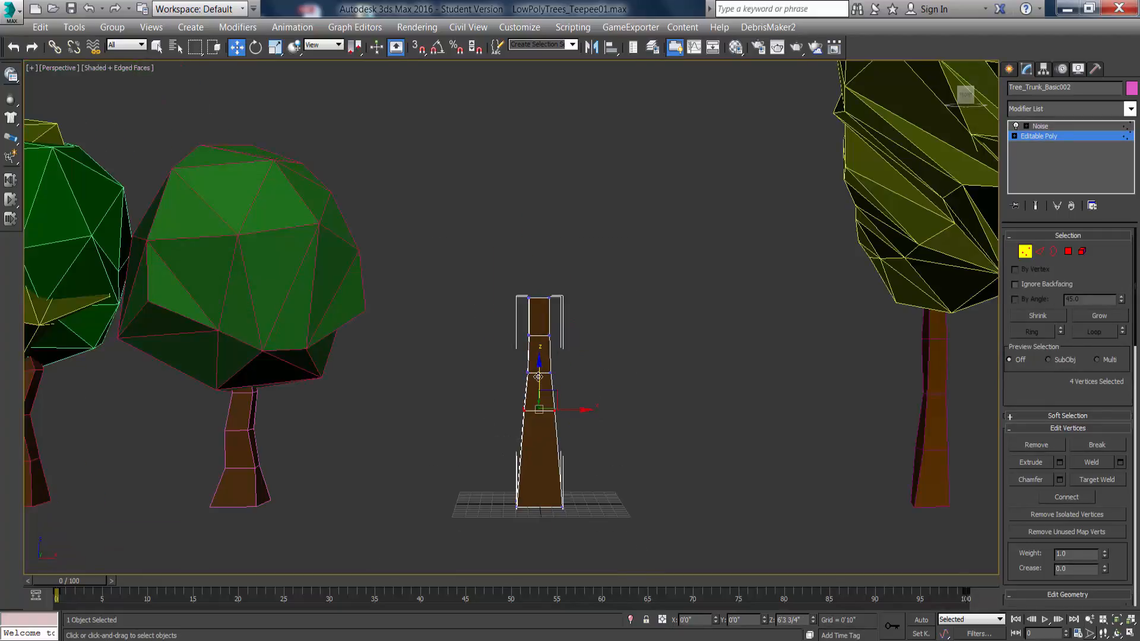
drag(539, 375, 543, 413)
middle_drag(600, 385, 601, 408)
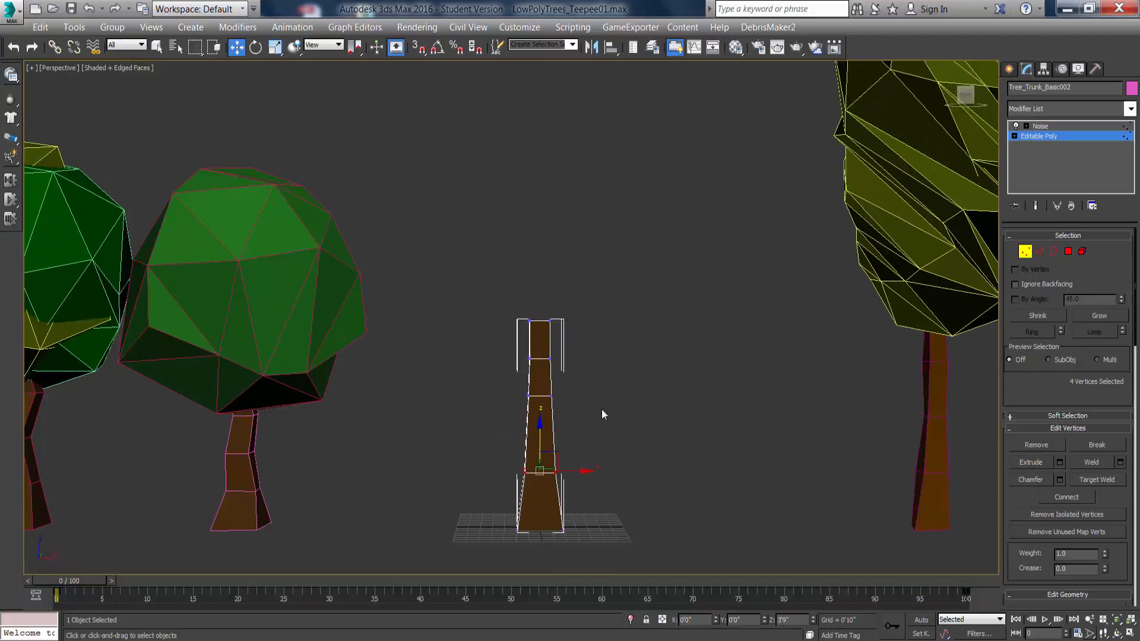
drag(541, 442, 542, 459)
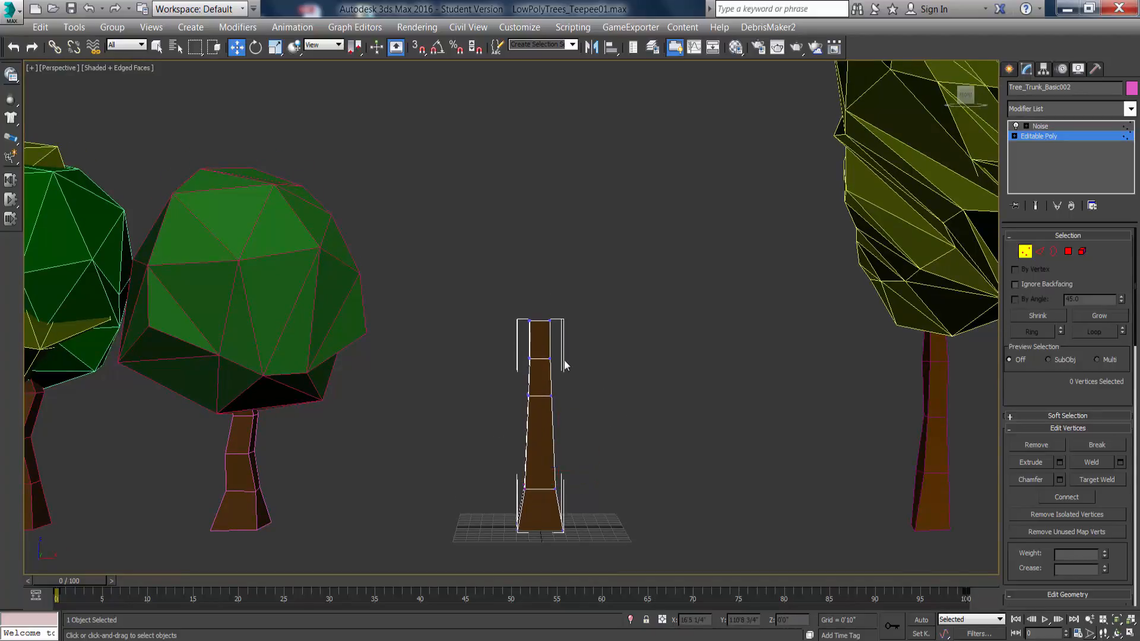
Raise the trunk's two uppermost vertex rings until the top sits at a height of about 18'3".
drag(488, 280, 579, 372)
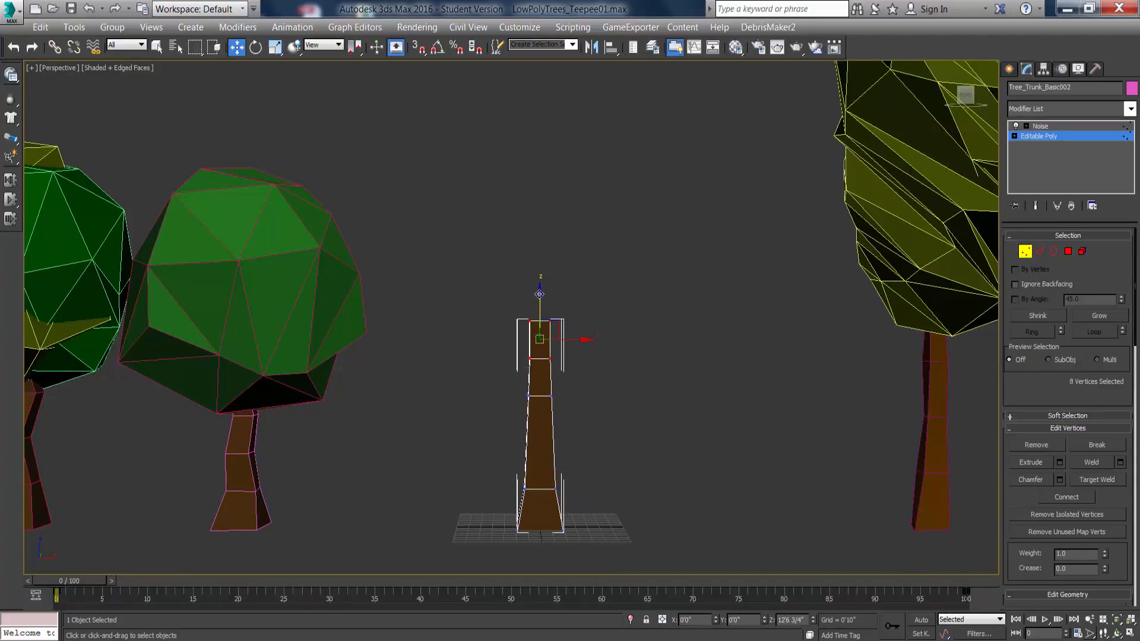
drag(540, 301, 516, 235)
drag(576, 267, 576, 267)
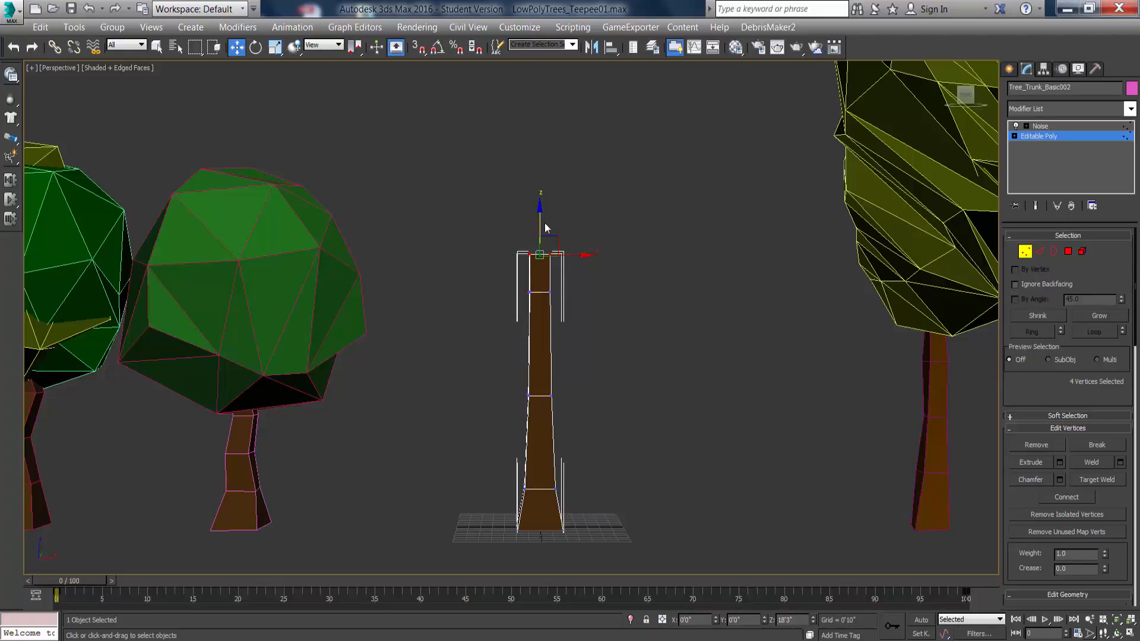
Raise the trunk's top vertex ring until it sits at a height of about 21'11".
drag(539, 221, 537, 166)
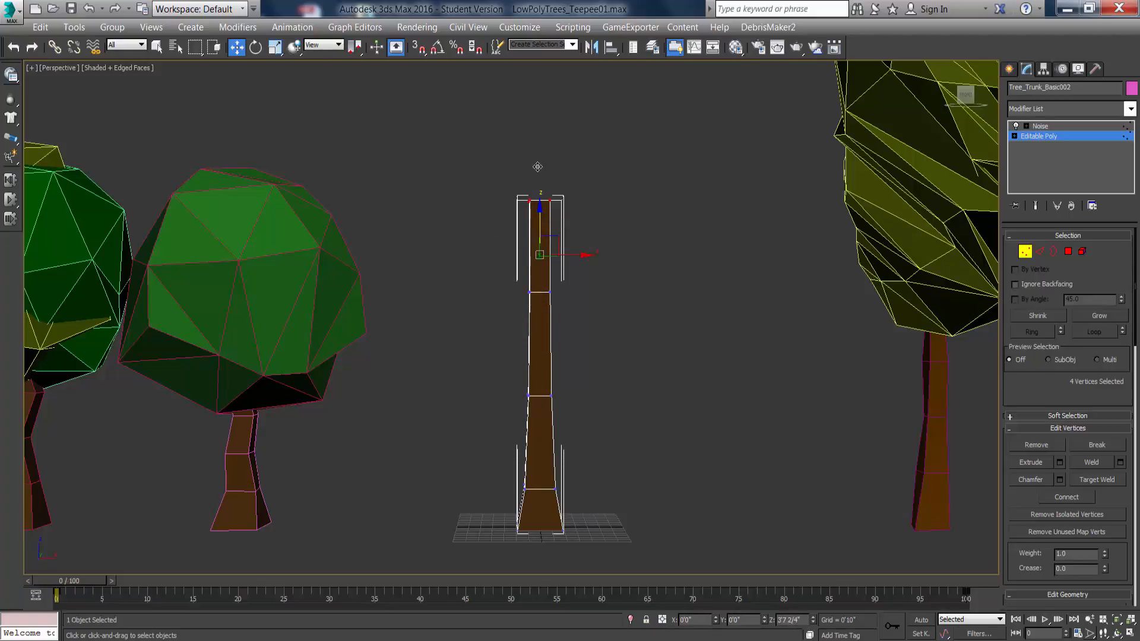
scroll(577, 357, up, 5)
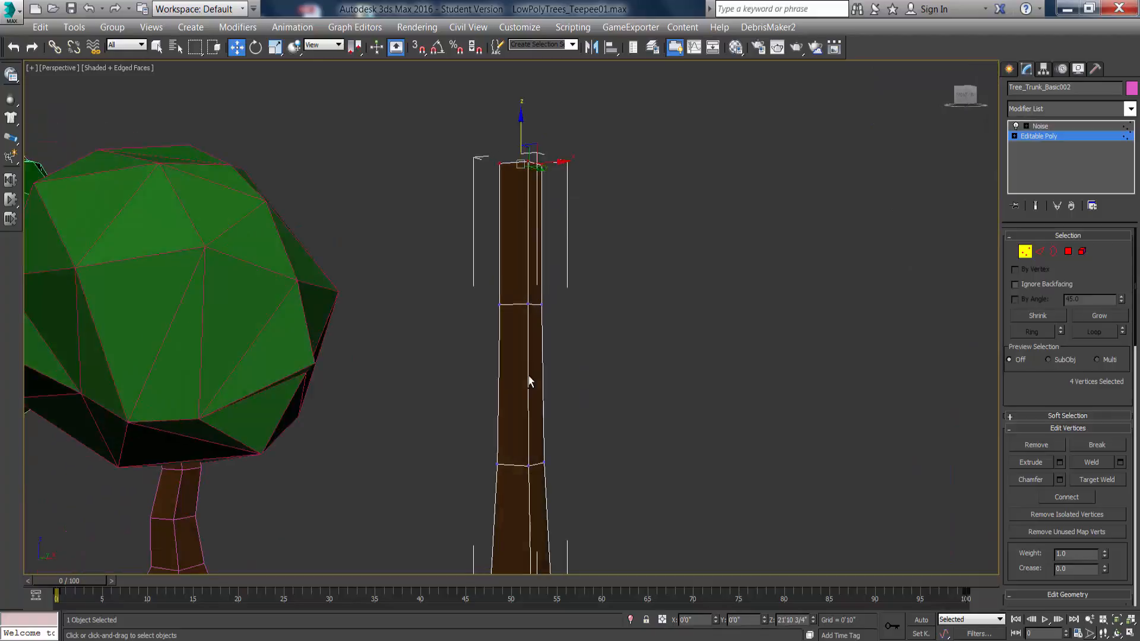
mouse_move(528, 375)
alt+middle_down()
mouse_move(532, 387)
mouse_move(538, 356)
alt+middle_up()
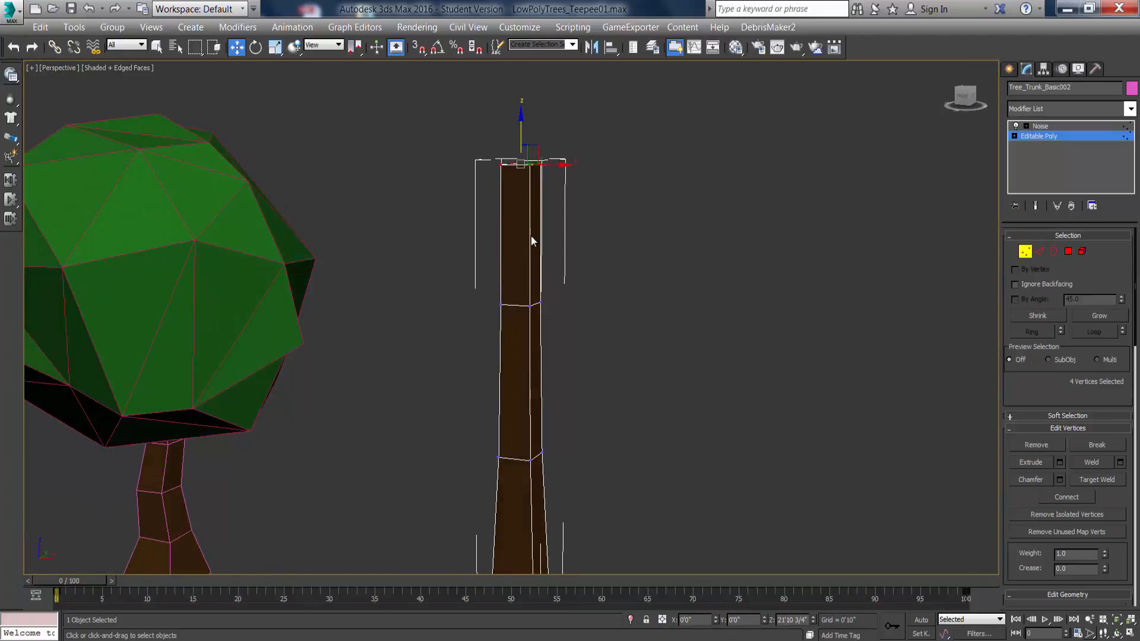
alt+middle_drag(540, 252, 523, 224)
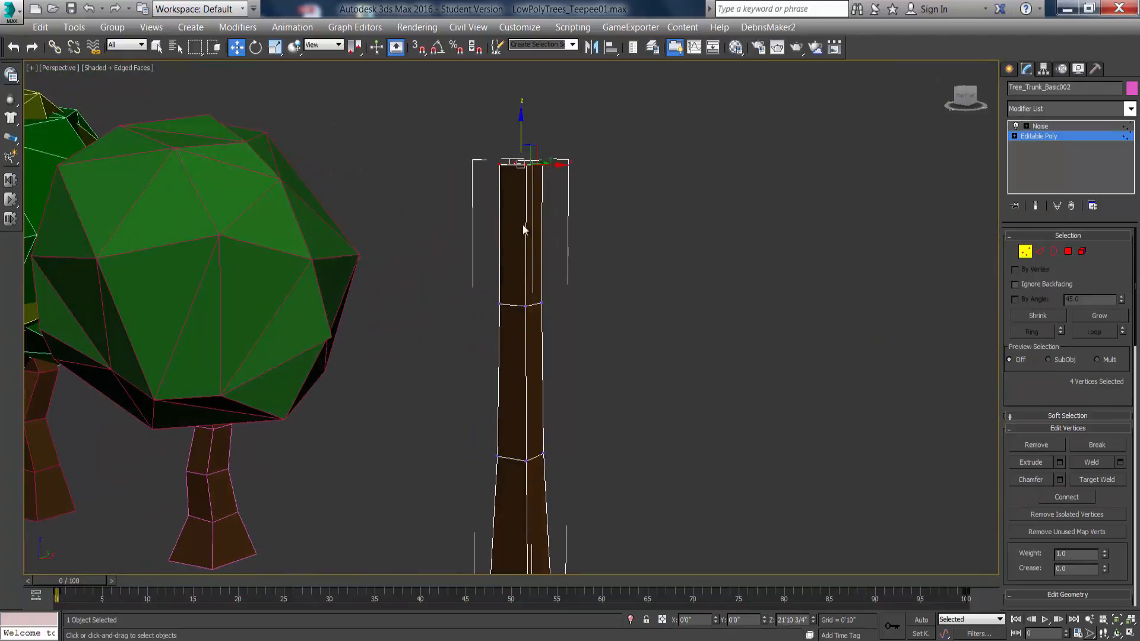
At the Editable Poly edge level, select the four vertical edges of the trunk's uppermost section, expanding one edge to its Ring.
click(1040, 252)
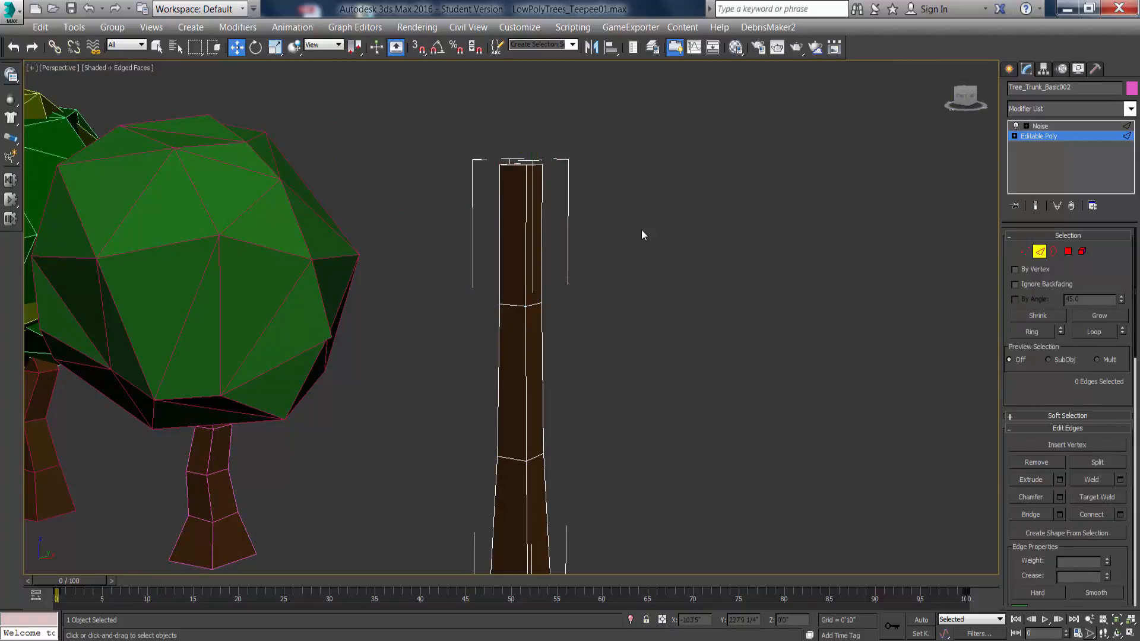
drag(668, 226, 403, 226)
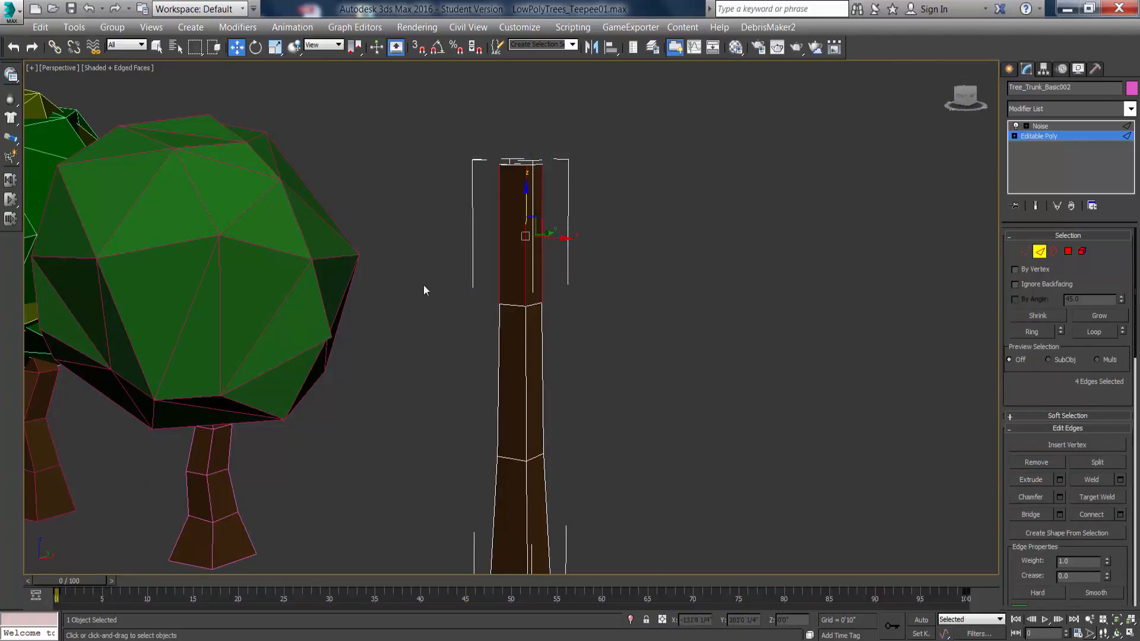
click(620, 294)
click(525, 257)
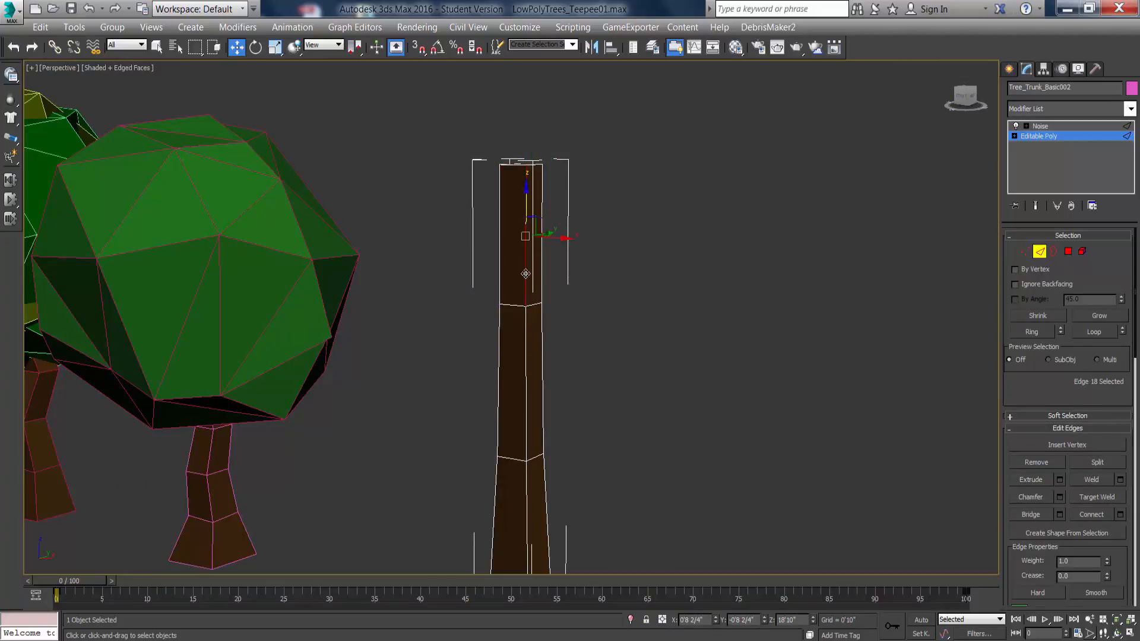
ctrl+click(499, 269)
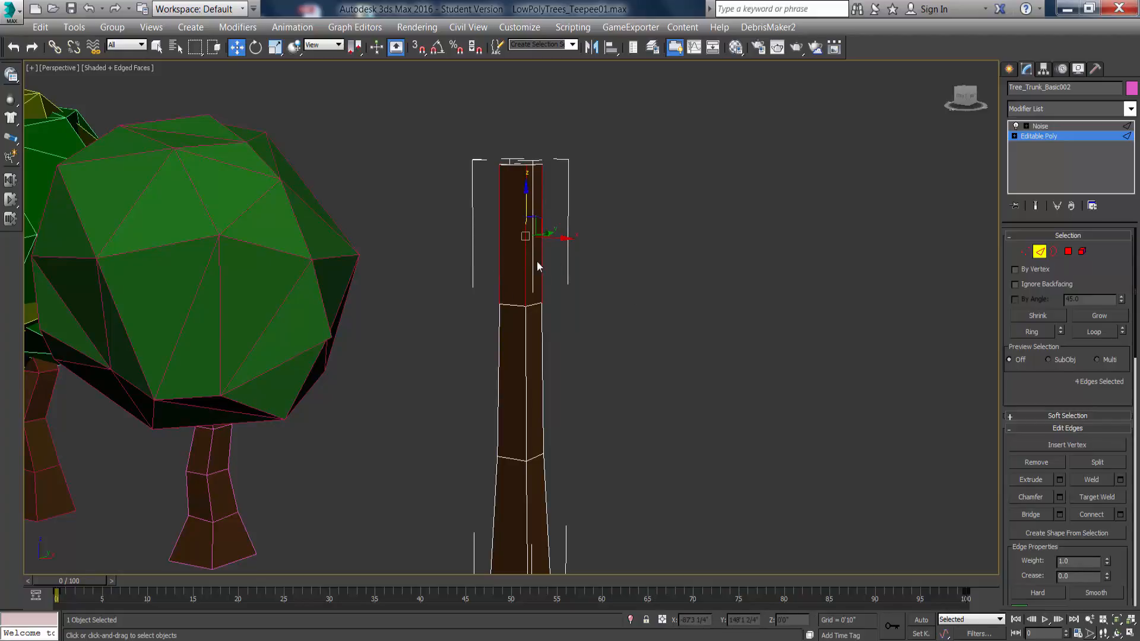
click(521, 259)
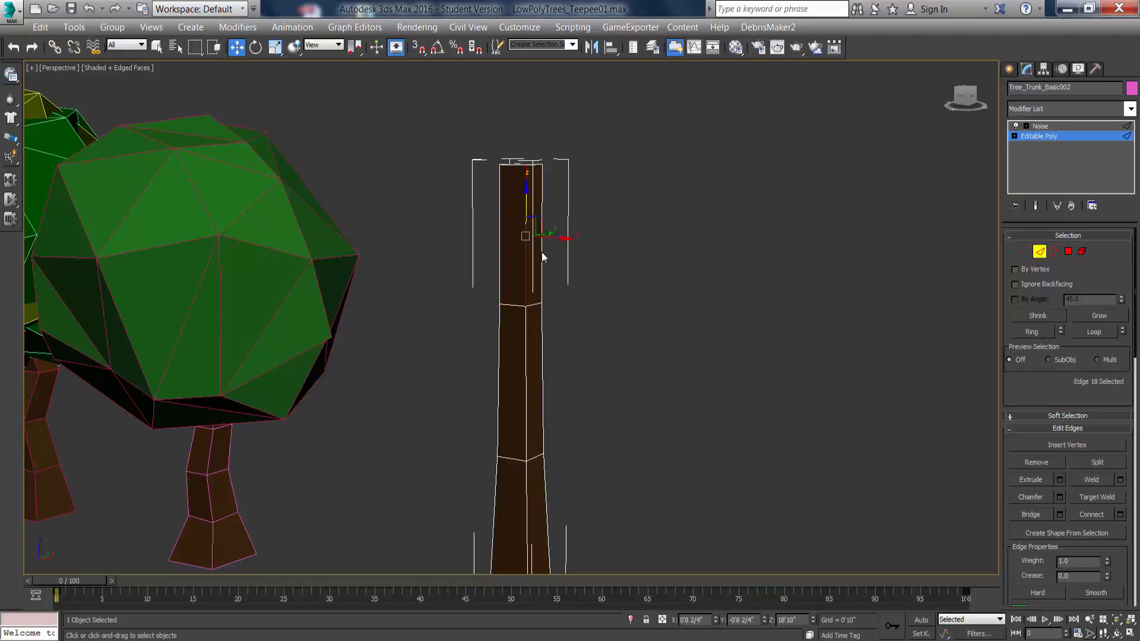
click(1034, 330)
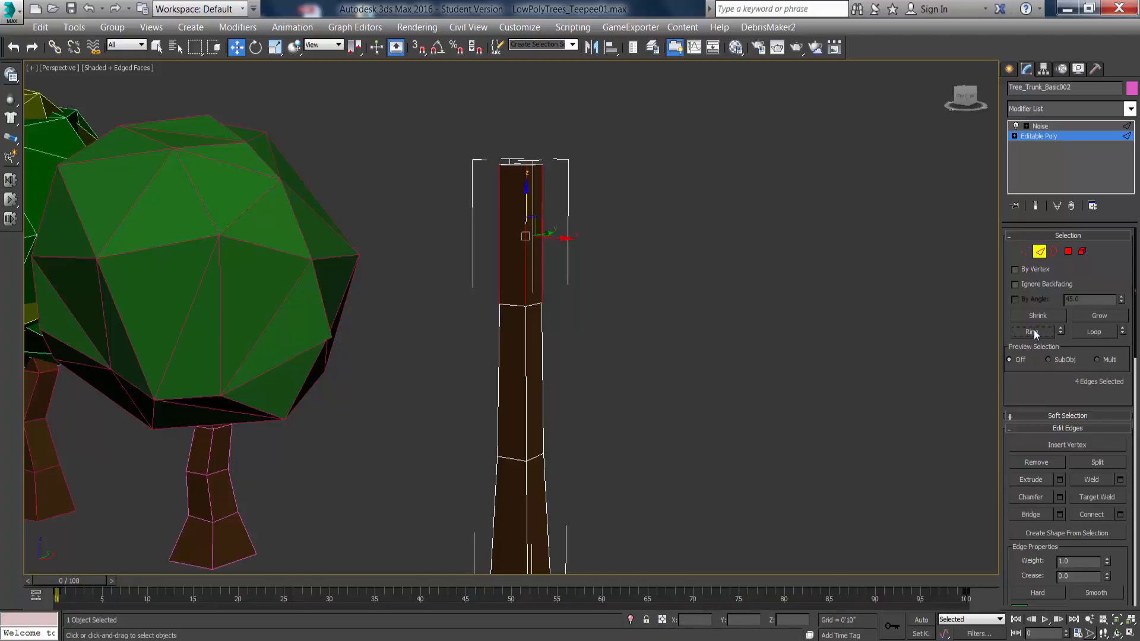
Try selecting the full vertical edge loop along the trunk's corner, then clear the selection.
click(547, 407)
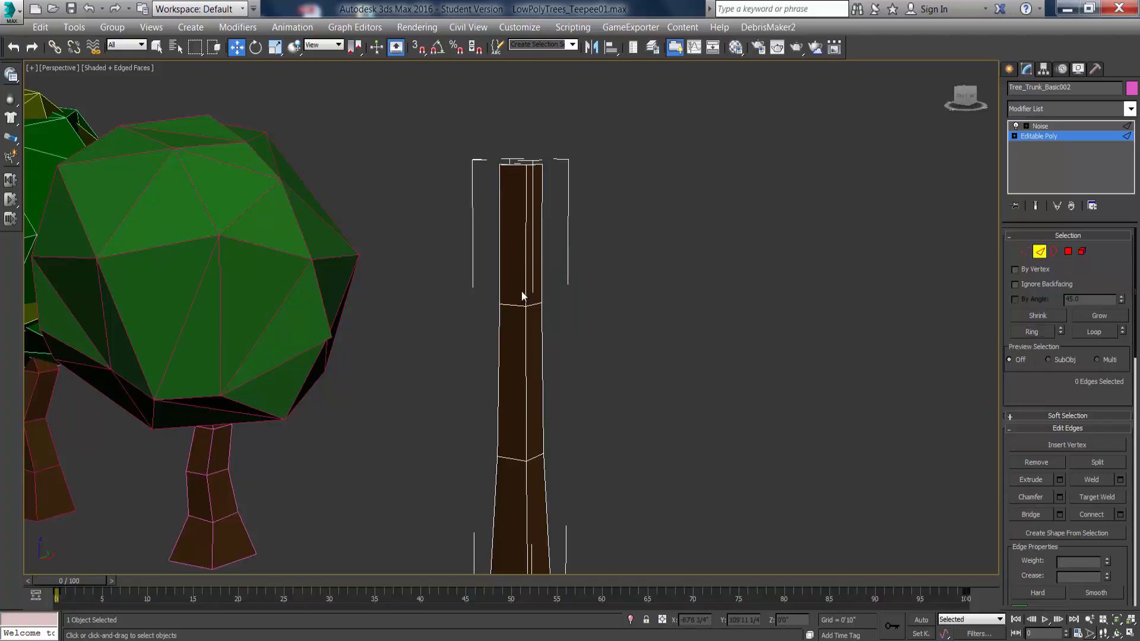
double_click(526, 261)
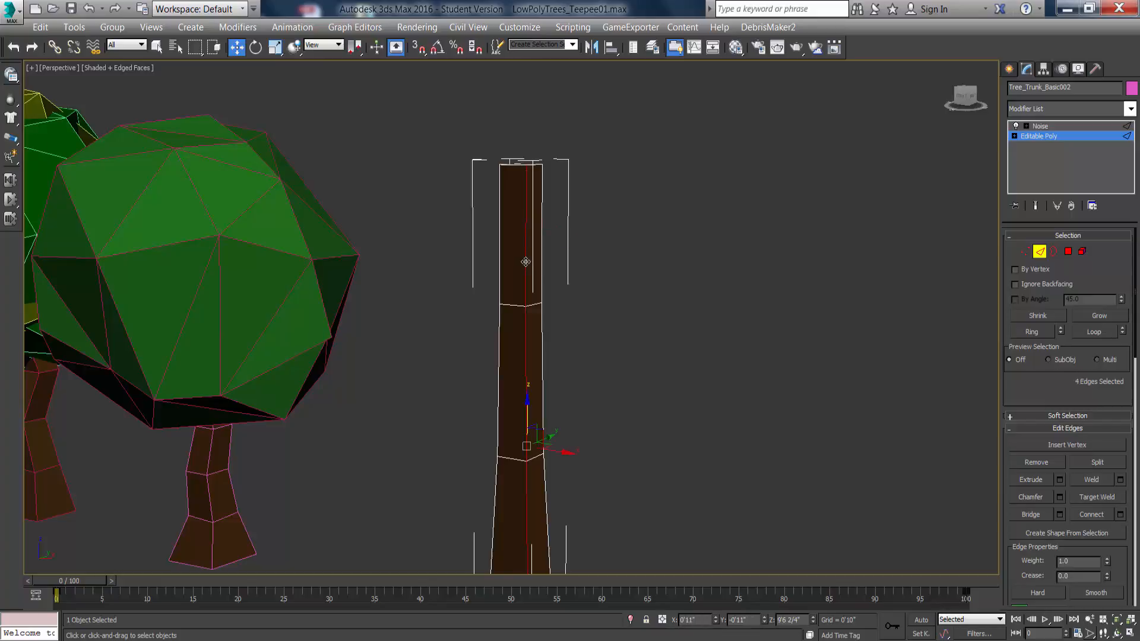
mouse_move(524, 264)
alt+middle_down()
mouse_move(529, 323)
mouse_move(512, 189)
mouse_move(518, 326)
mouse_move(523, 270)
alt+middle_up()
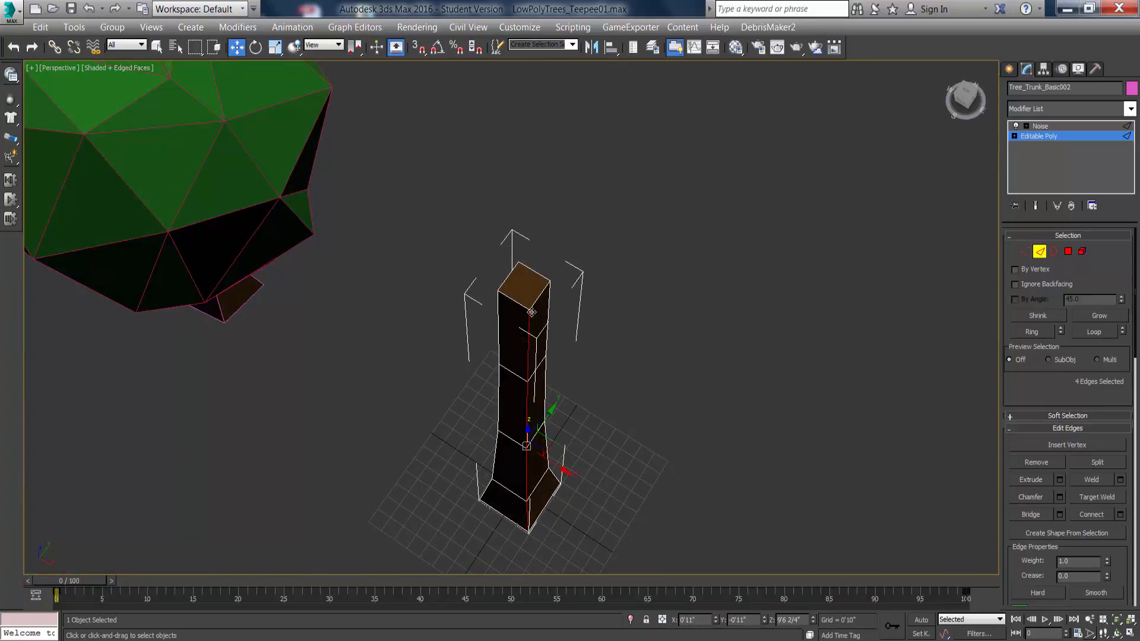
alt+middle_drag(536, 321, 525, 293)
click(623, 323)
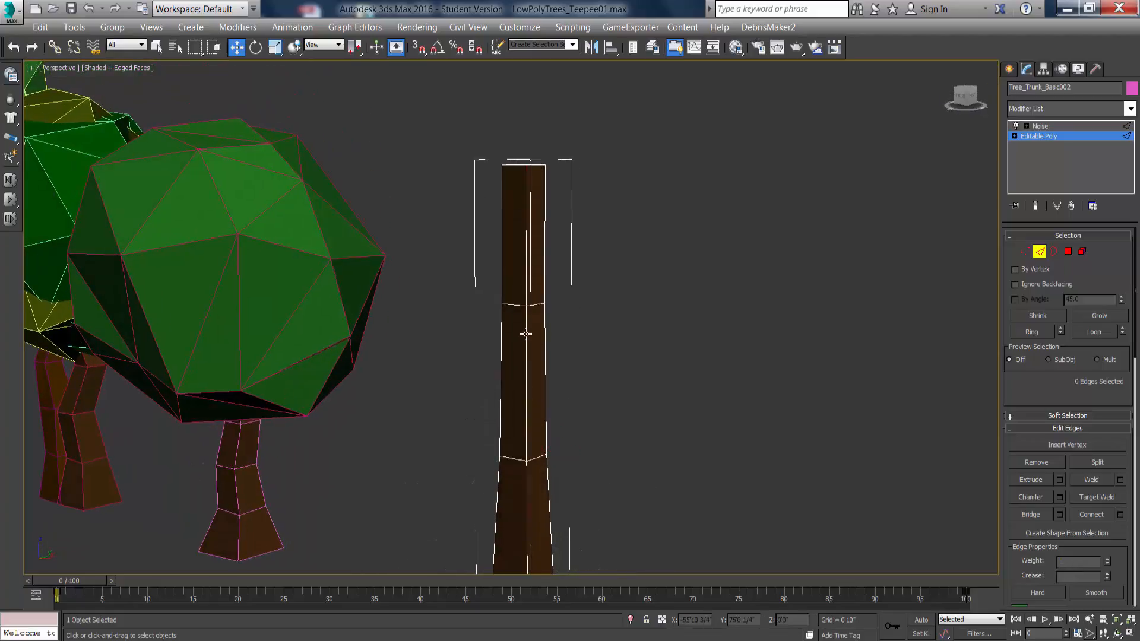
click(526, 334)
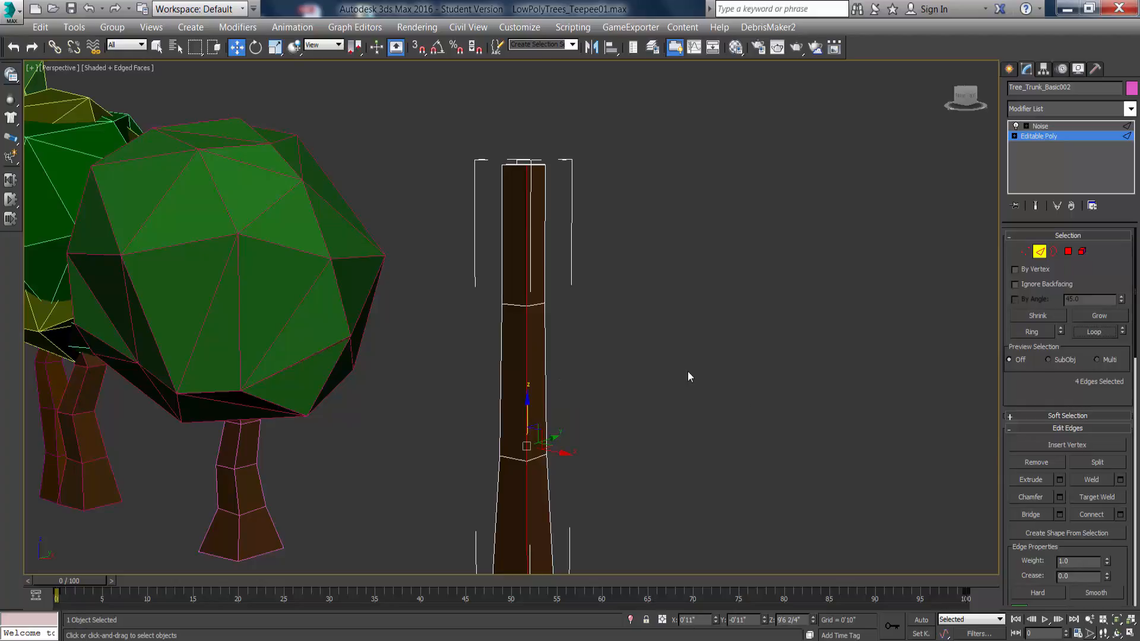
click(667, 360)
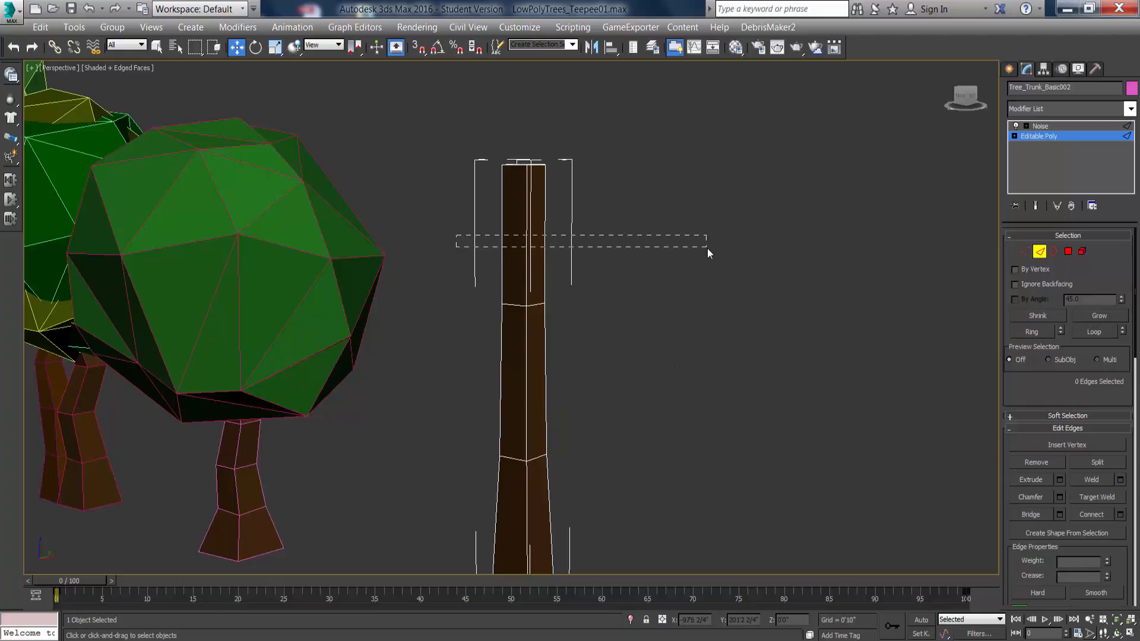
Connect the four vertical edges of the trunk's uppermost section with 3 segments.
drag(708, 248, 708, 248)
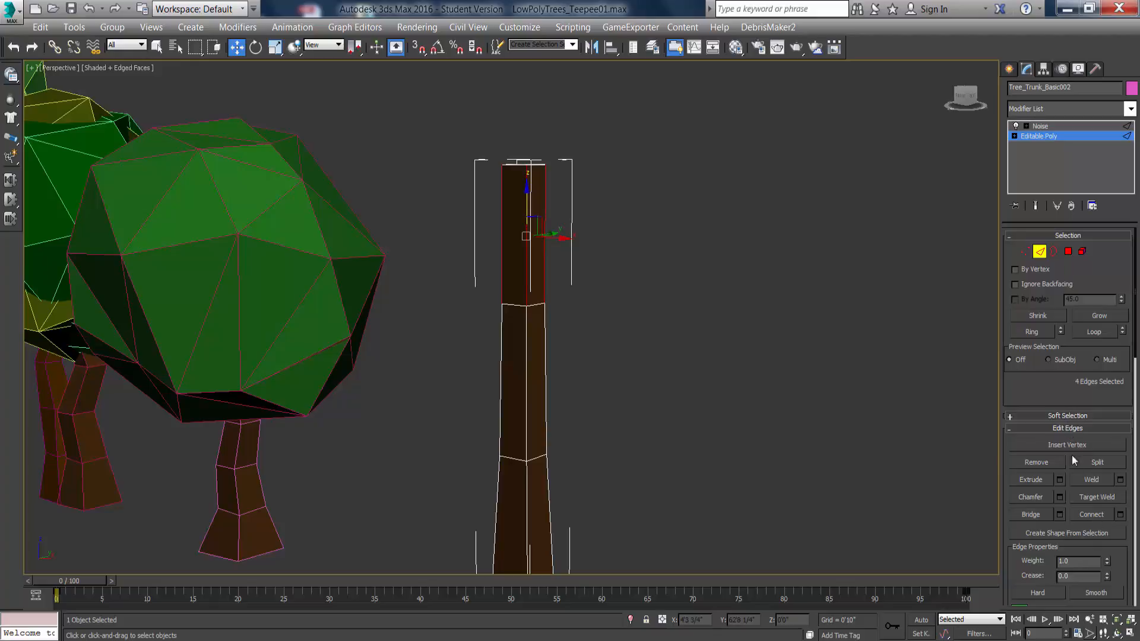
click(1120, 515)
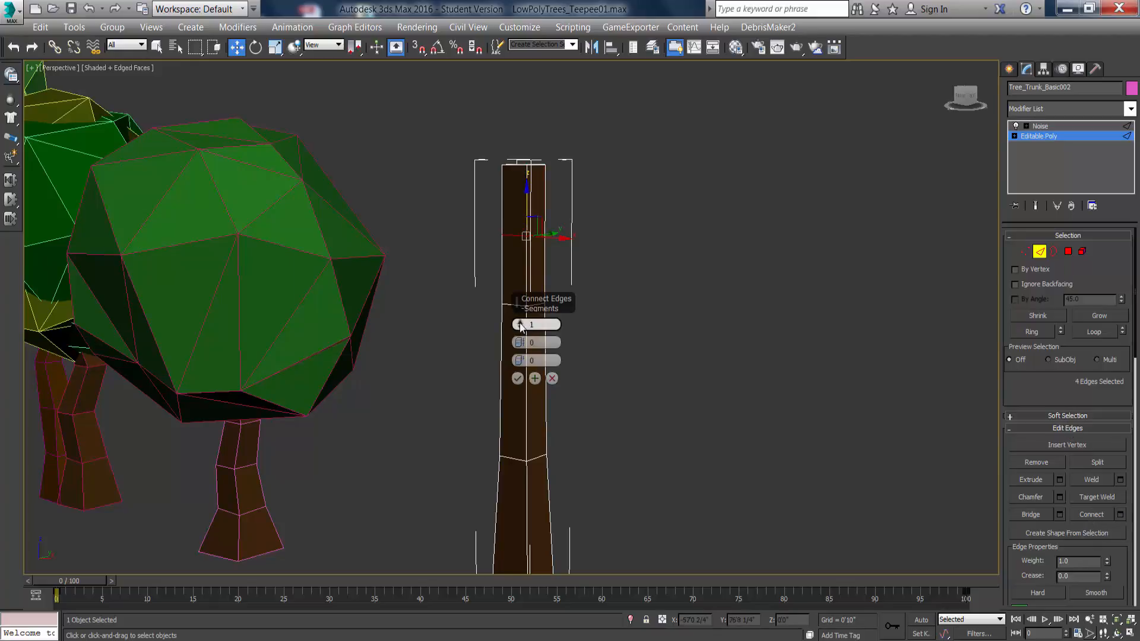
drag(520, 326, 520, 323)
alt+middle_drag(619, 365, 609, 291)
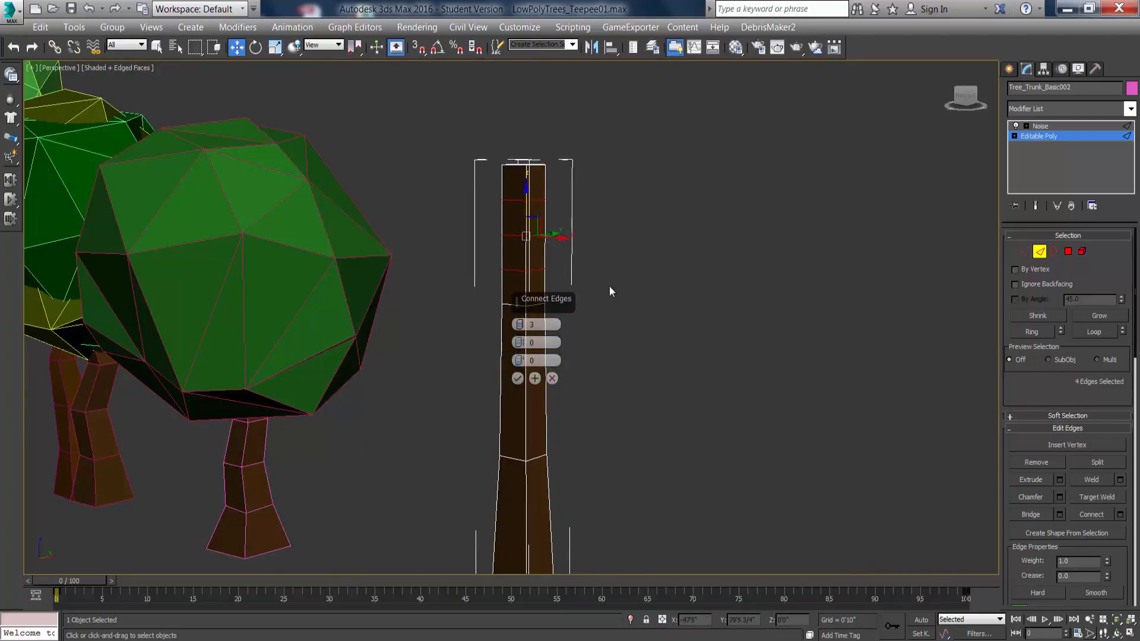
scroll(609, 291, up, 3)
scroll(443, 286, up, 2)
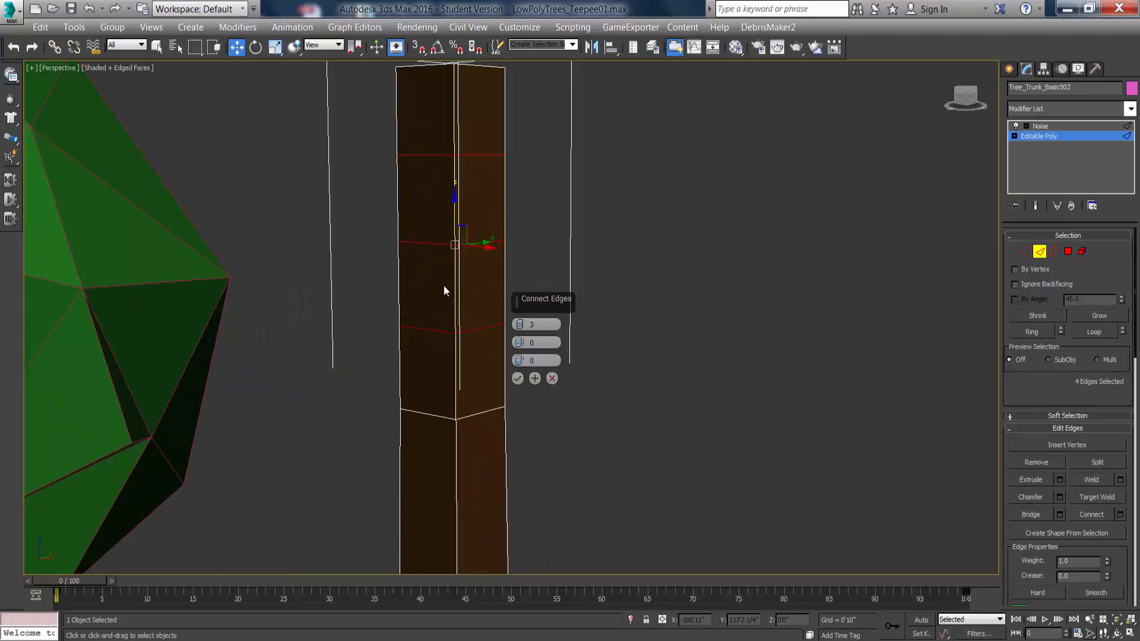
alt+middle_drag(439, 290, 456, 296)
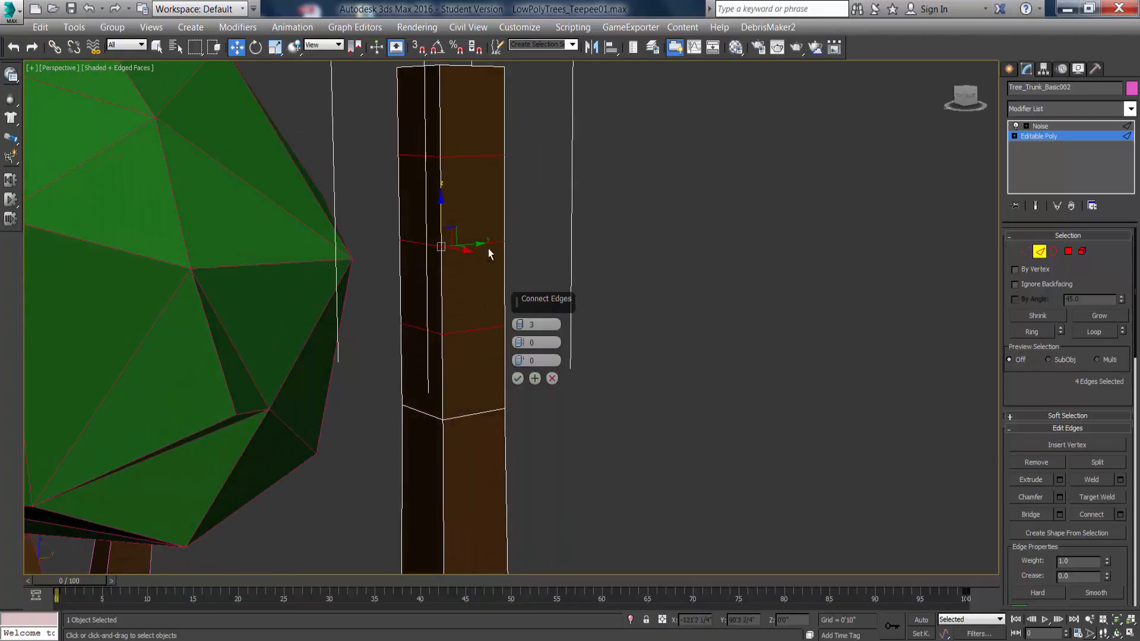
mouse_move(488, 249)
alt+middle_down()
mouse_move(440, 248)
mouse_move(499, 248)
alt+middle_up()
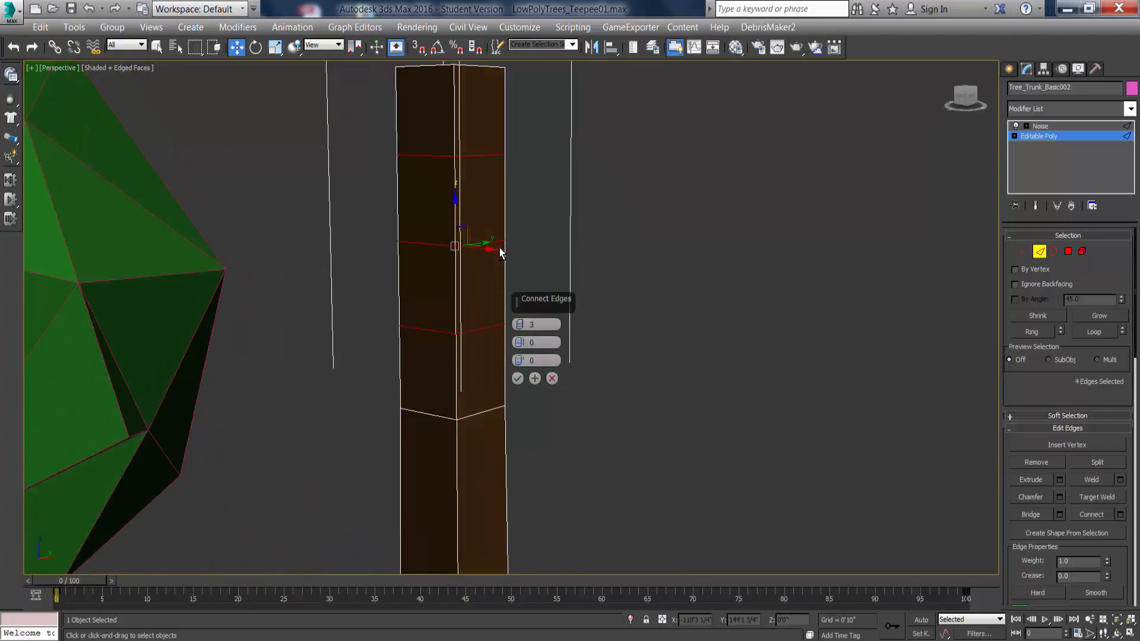
click(519, 379)
At the polygon level, extrude the side polygon of the lowest newly divided section outward about 4'7" as a branch.
middle_drag(551, 435, 604, 382)
scroll(574, 361, down, 2)
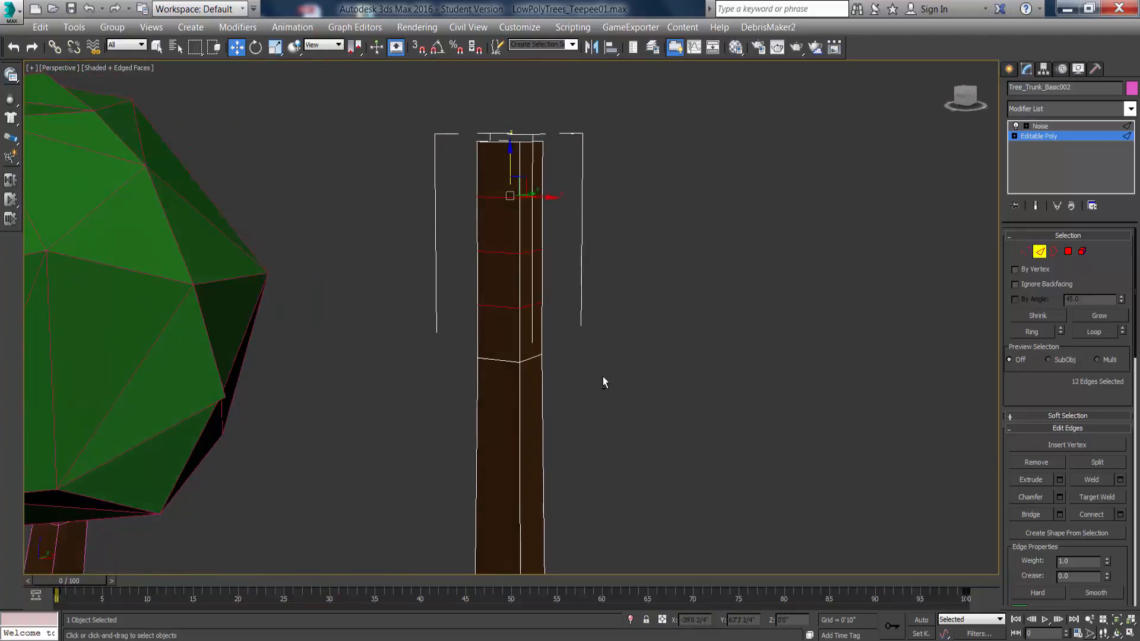
click(1068, 252)
key(ctrl+a)
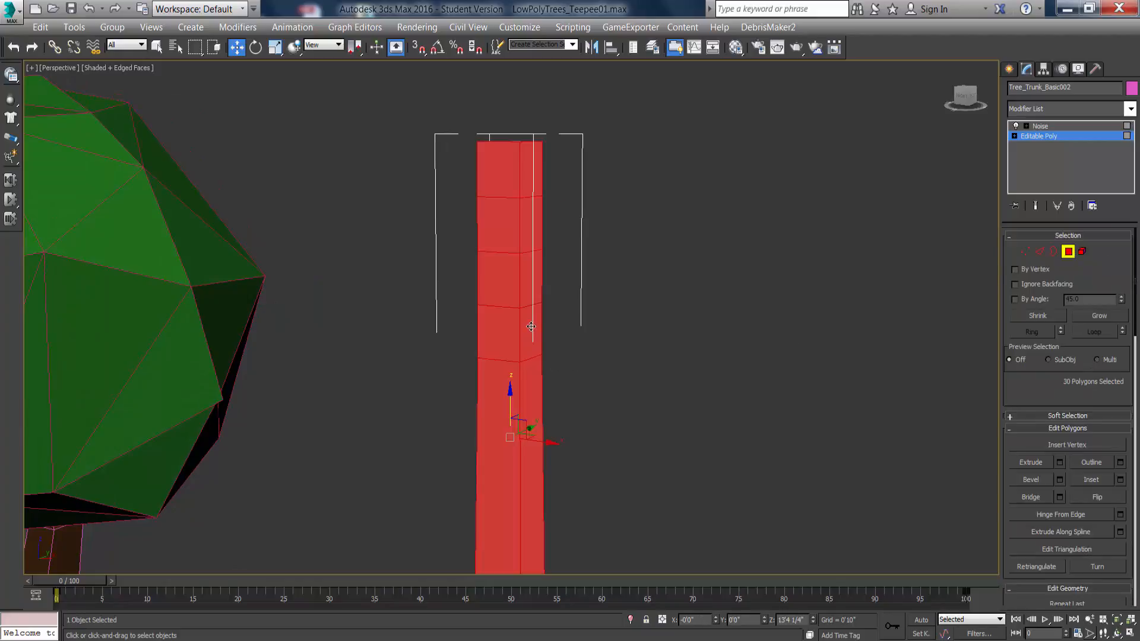
click(531, 327)
mouse_move(537, 350)
alt+middle_down()
mouse_move(496, 364)
mouse_move(533, 368)
alt+middle_up()
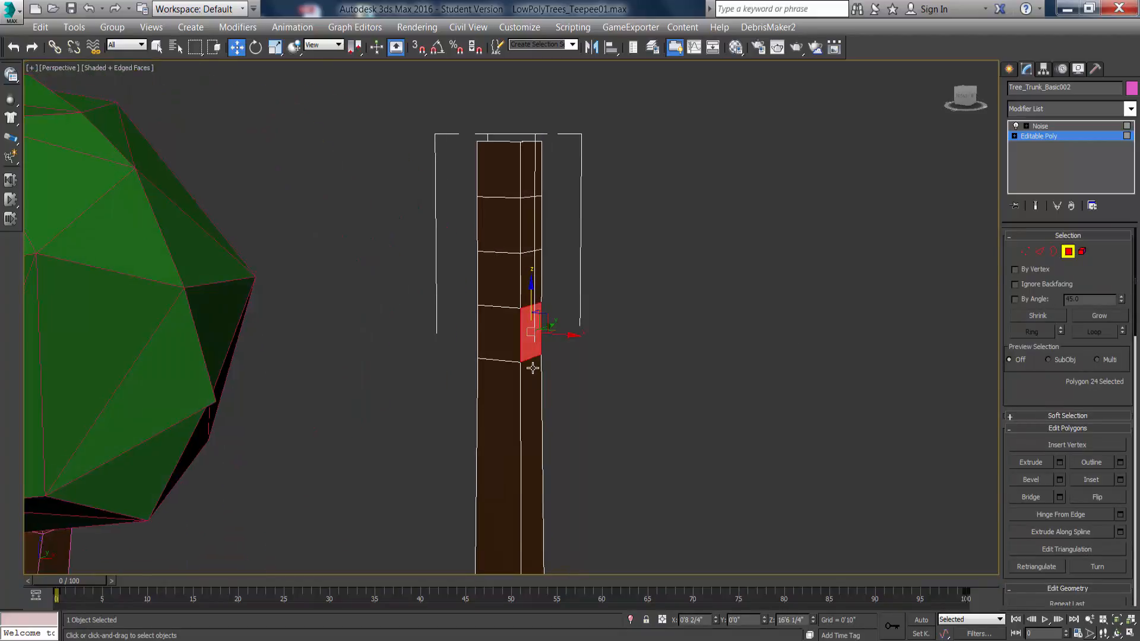
click(1030, 462)
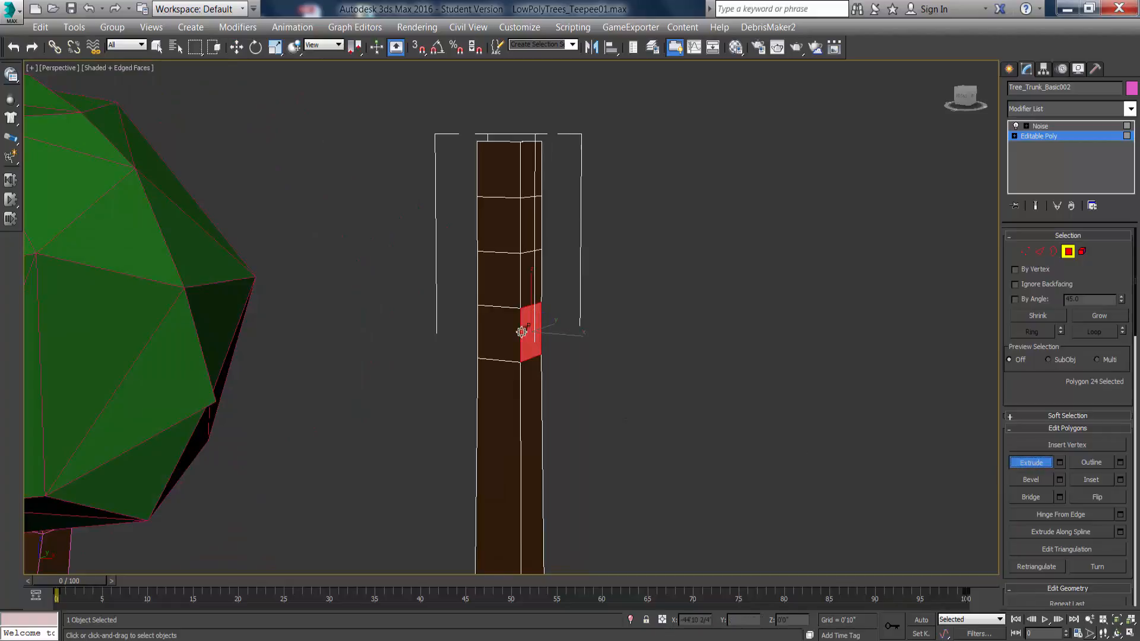
drag(530, 331, 720, 13)
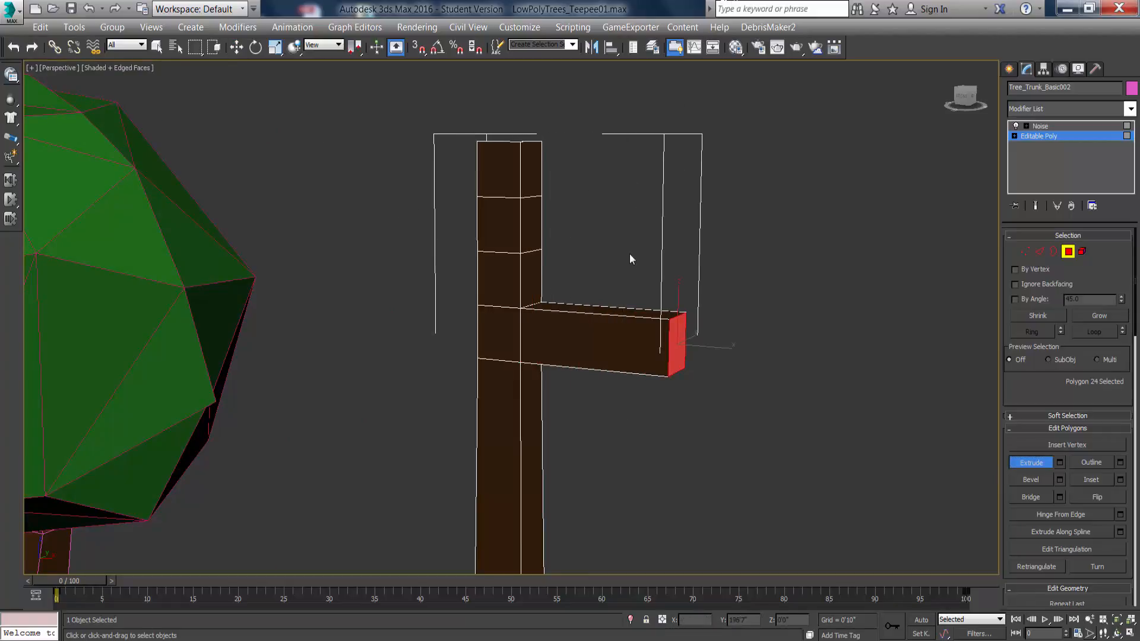
Move the branch's end polygon farther from the trunk and scale it down to about half its size.
mouse_move(639, 234)
middle_down()
mouse_move(586, 209)
mouse_move(634, 226)
middle_up()
scroll(585, 209, down, 3)
click(236, 47)
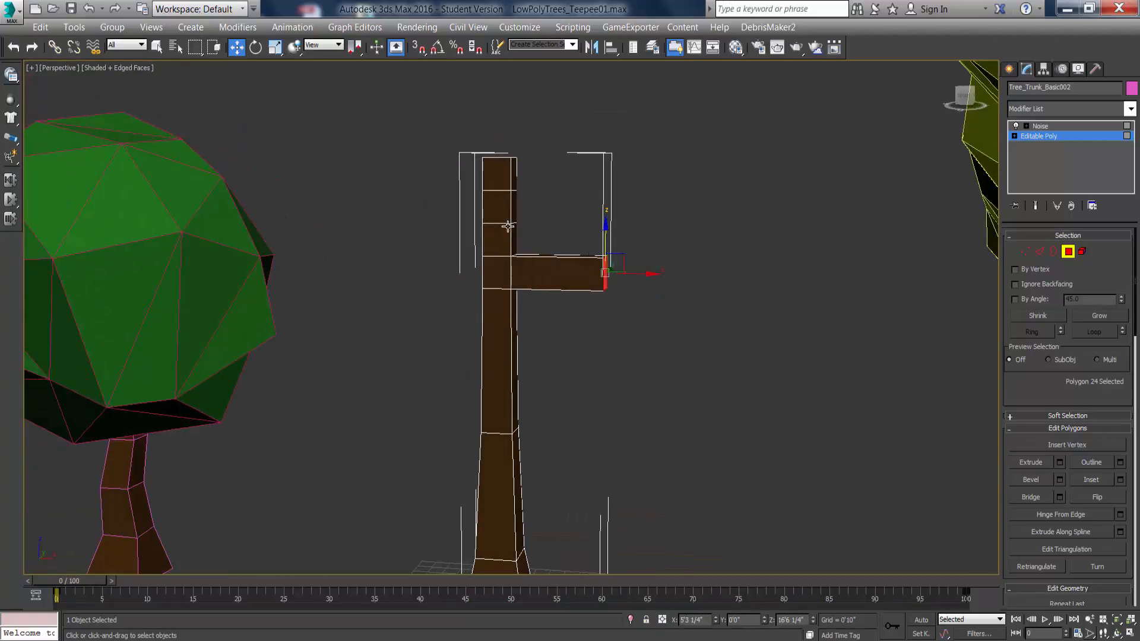
drag(644, 273, 643, 323)
click(275, 47)
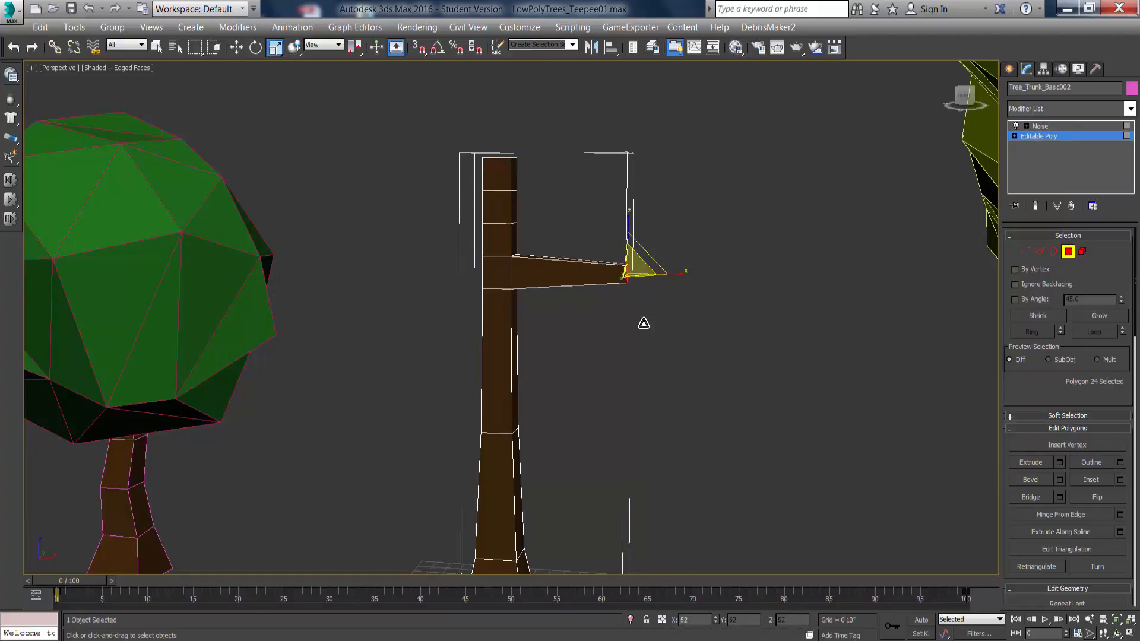
Rotate the branch's end polygon to face diagonally upward and extrude it until its end reaches a height of about 19'2".
key(e)
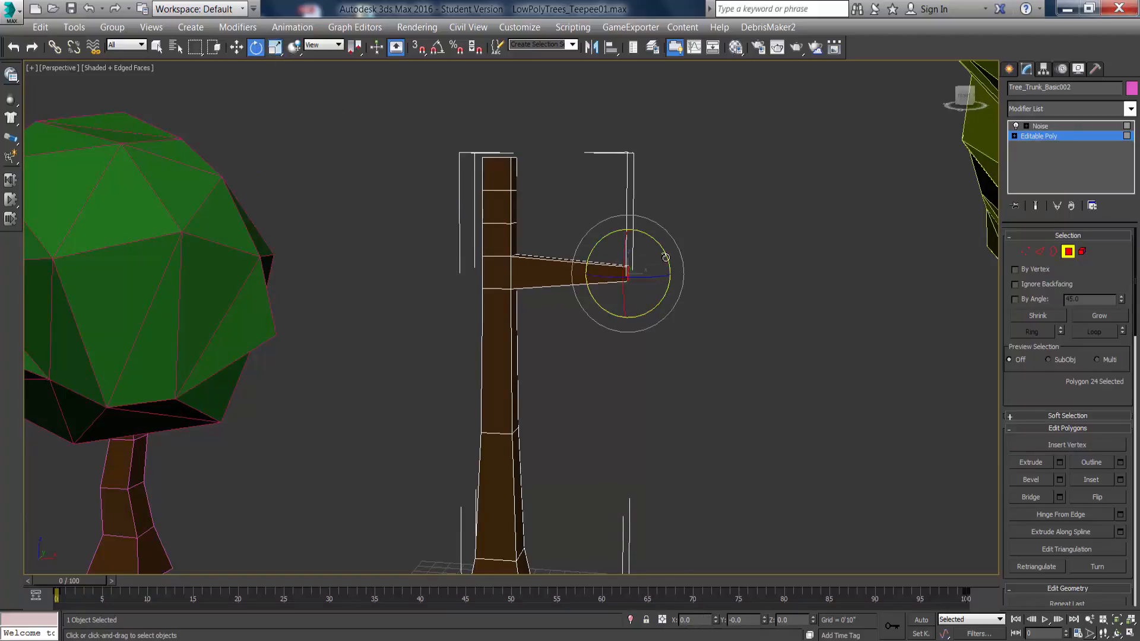
drag(665, 257, 649, 208)
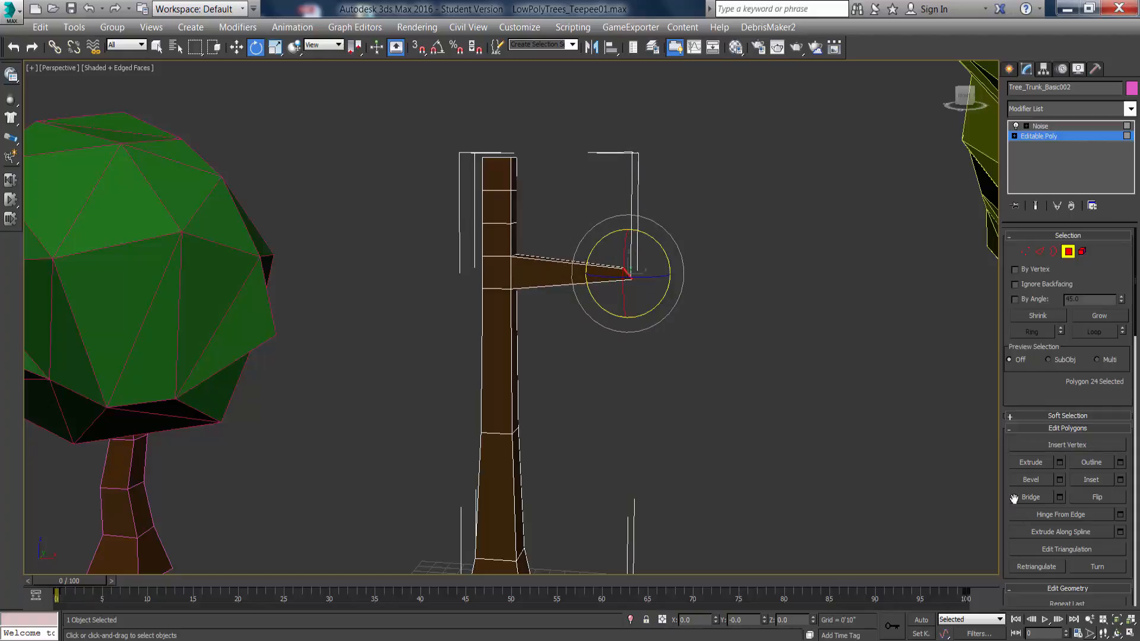
click(1031, 463)
scroll(630, 279, up, 3)
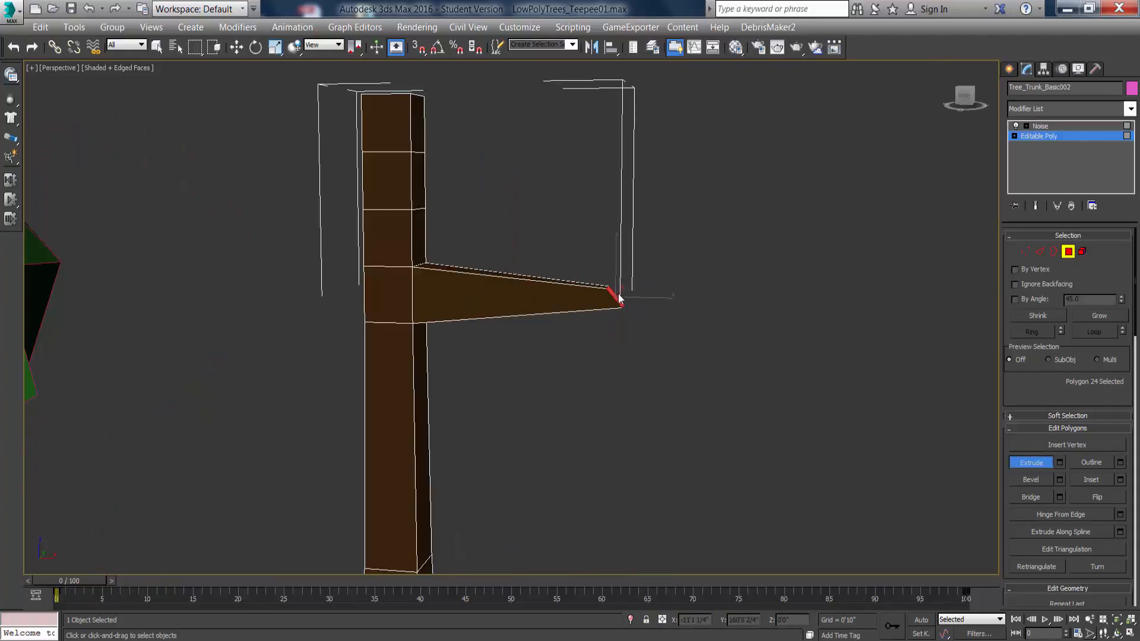
drag(614, 295, 645, 190)
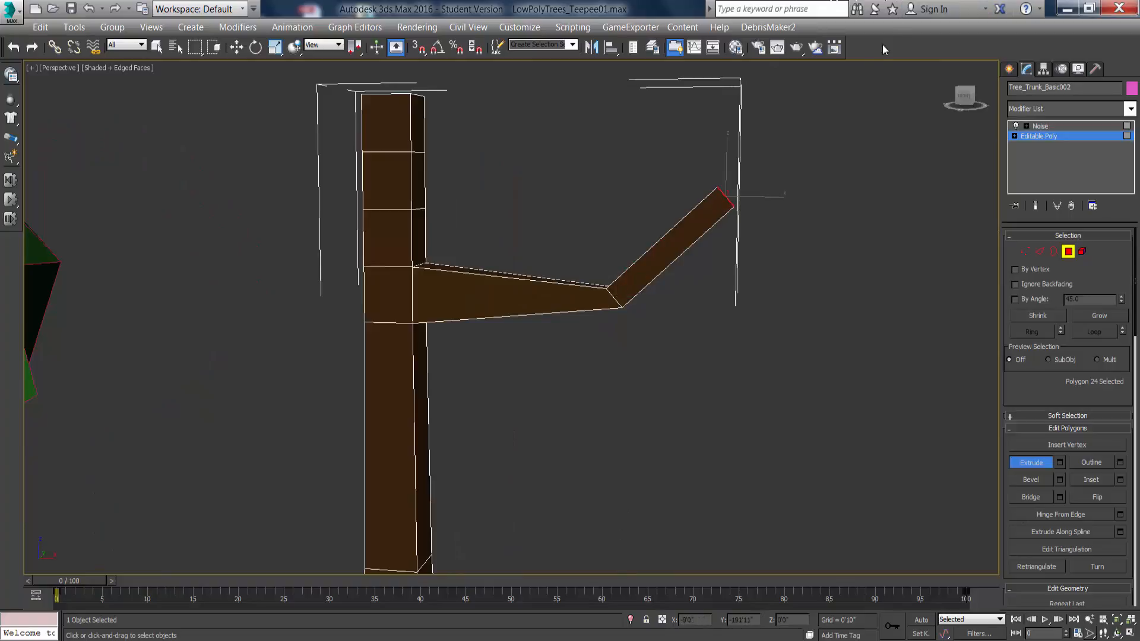
Move the branch's end polygon farther out along its local Z axis, up to a height of about 20'9".
click(236, 47)
middle_drag(791, 158, 688, 247)
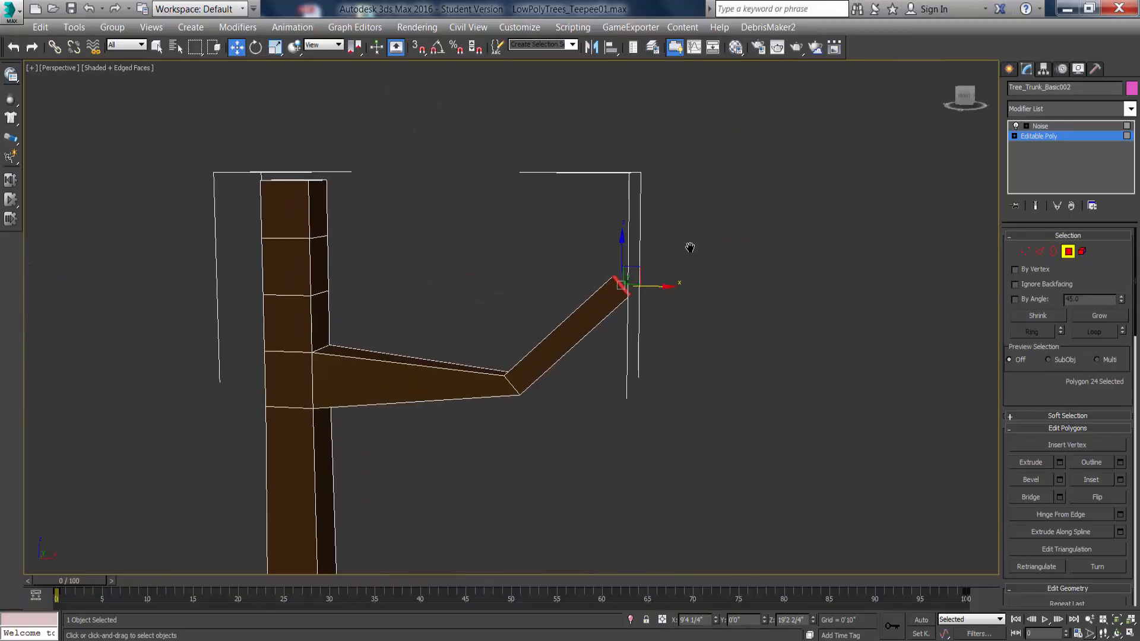
drag(641, 278, 665, 250)
click(324, 46)
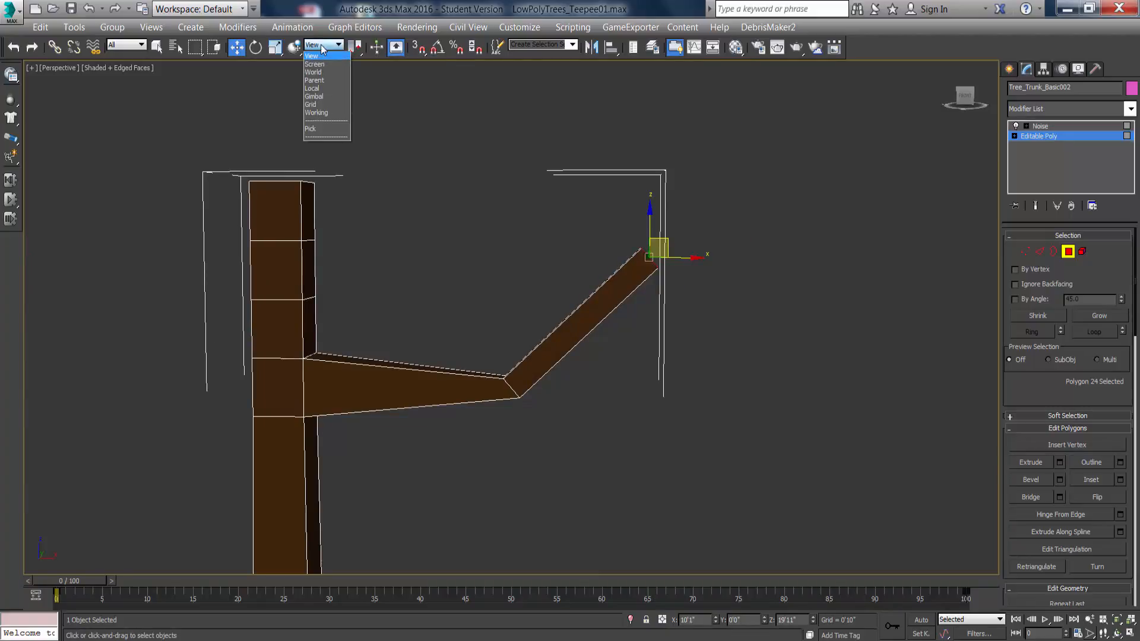
click(320, 88)
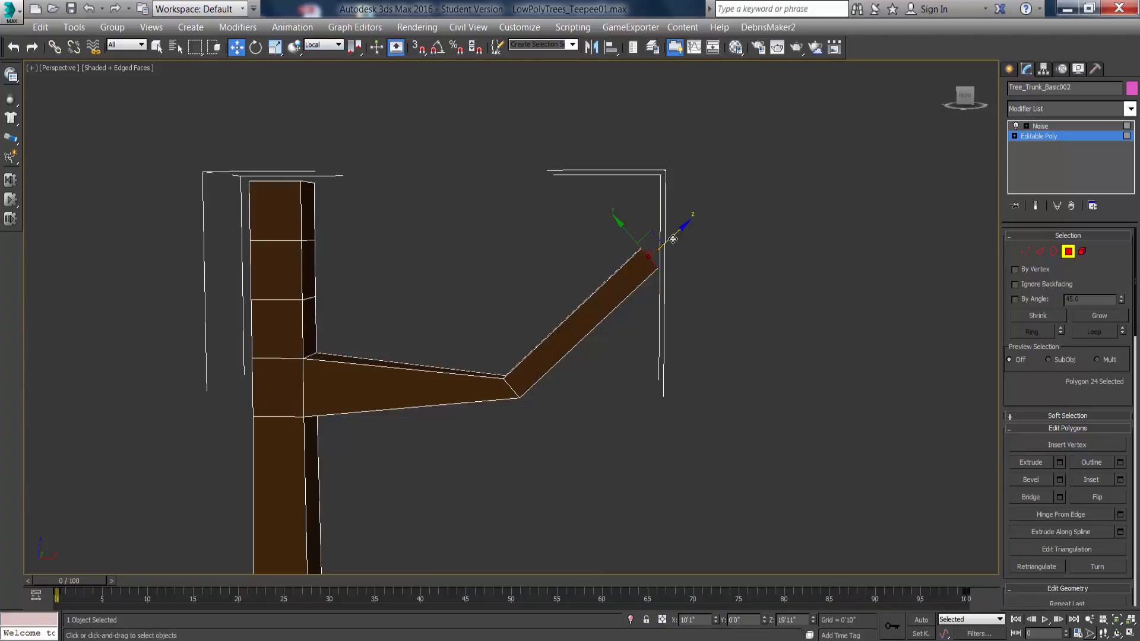
drag(673, 239, 708, 203)
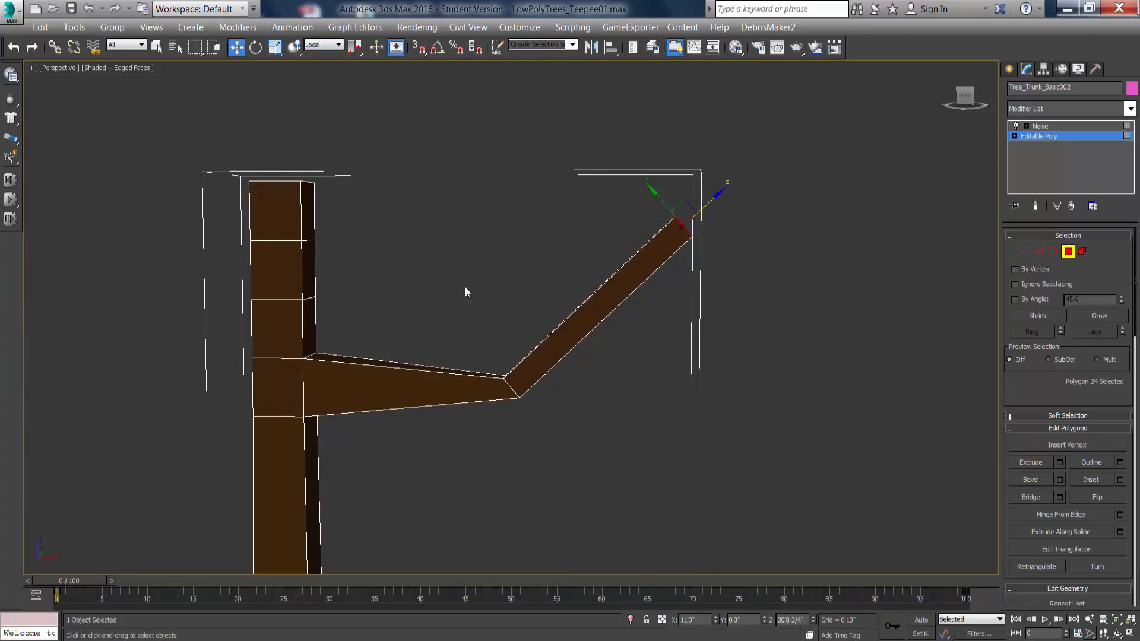
Scale down the branch's end polygon so that the upper section tapers toward its tip.
click(275, 46)
alt+middle_drag(562, 249, 505, 273)
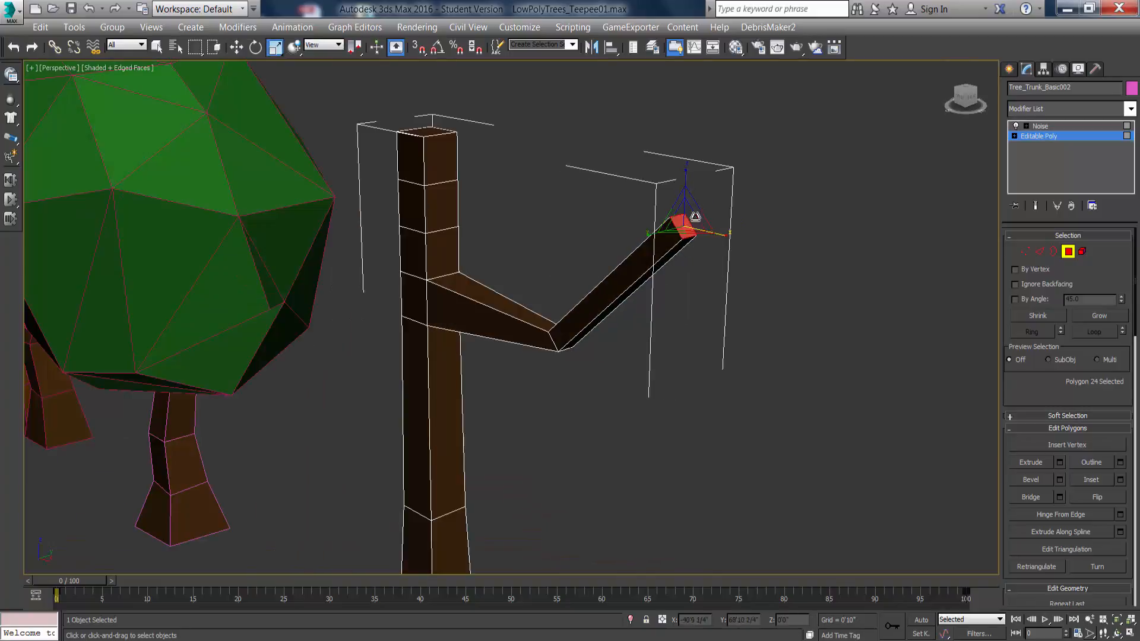
alt+middle_drag(700, 264, 519, 296)
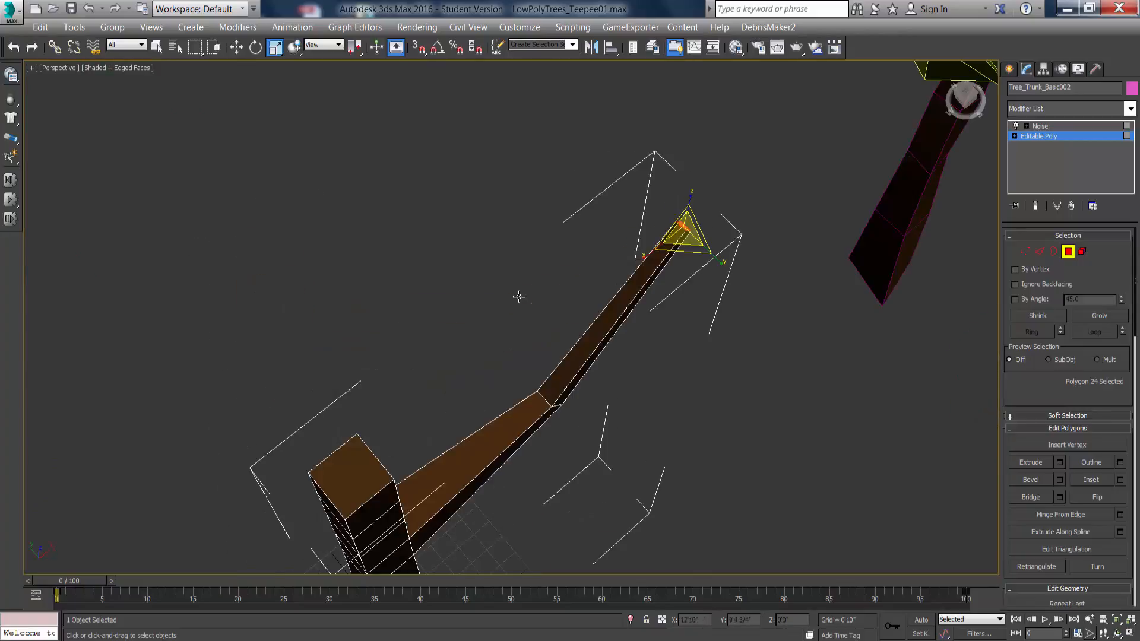
Select the four vertices at the branch's bend and move them sideways in the View coordinate system to about Y 1'1".
click(1025, 253)
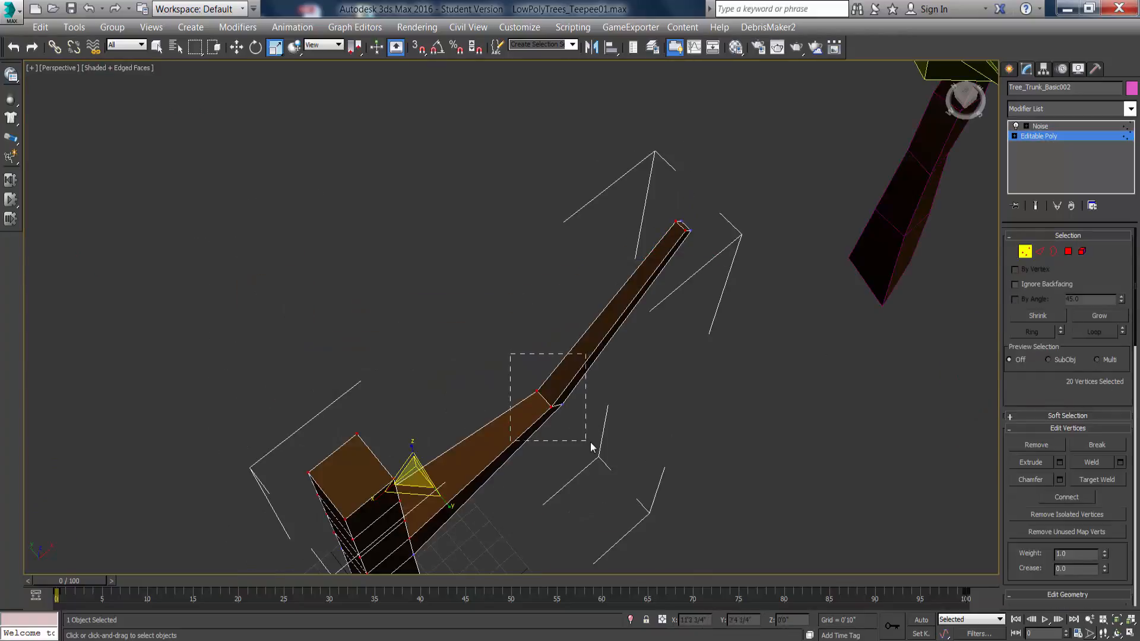
drag(604, 450, 603, 445)
alt+middle_drag(555, 386, 555, 434)
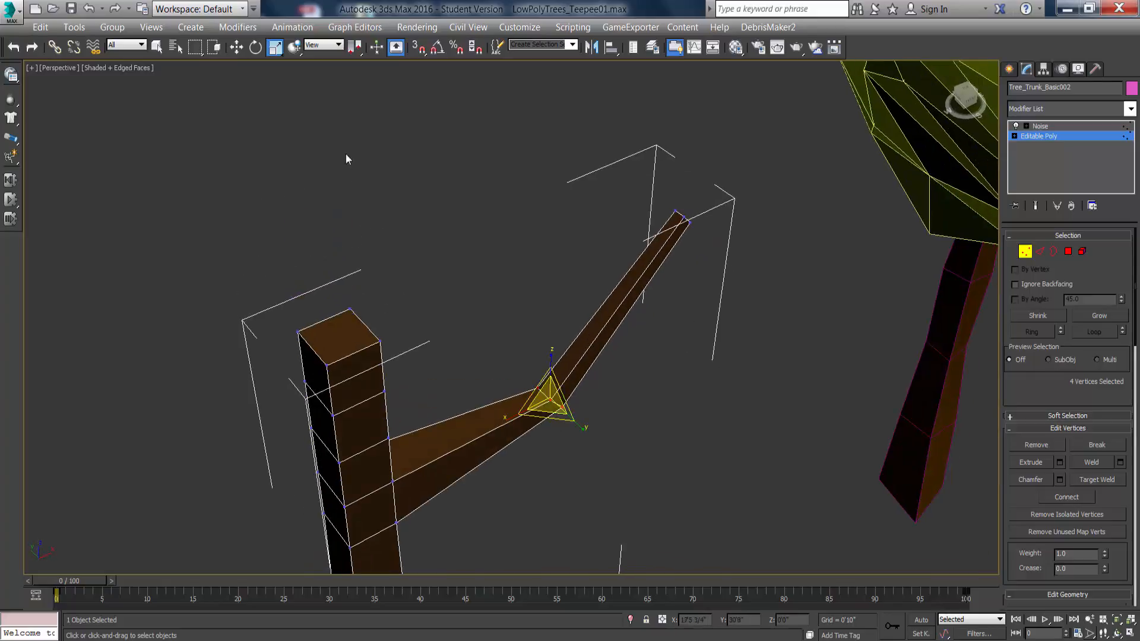
click(236, 47)
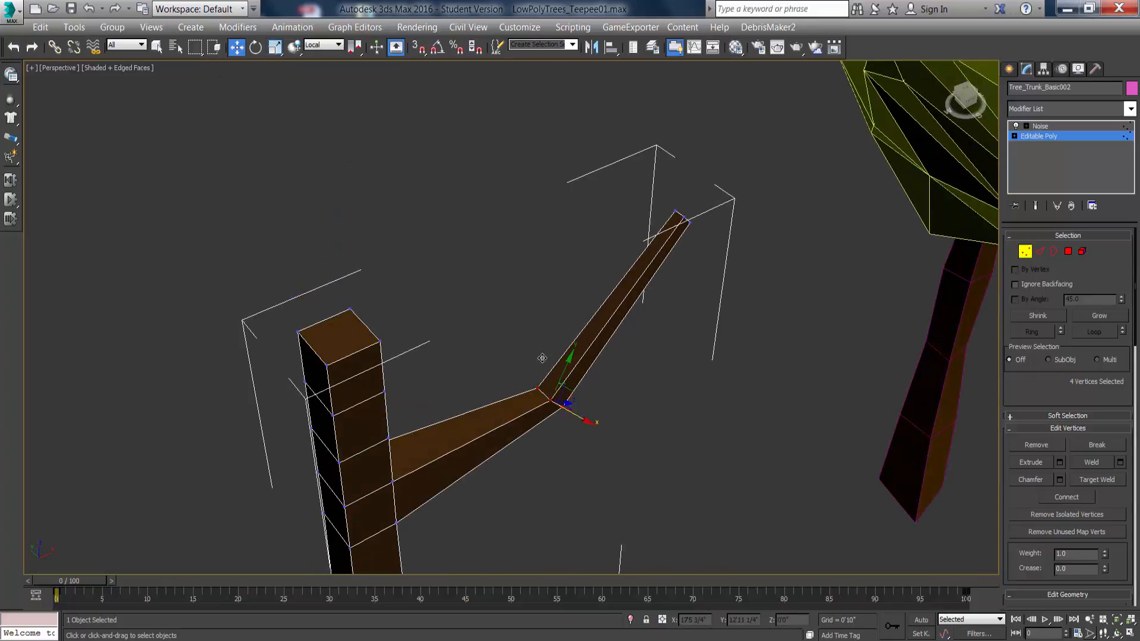
click(322, 46)
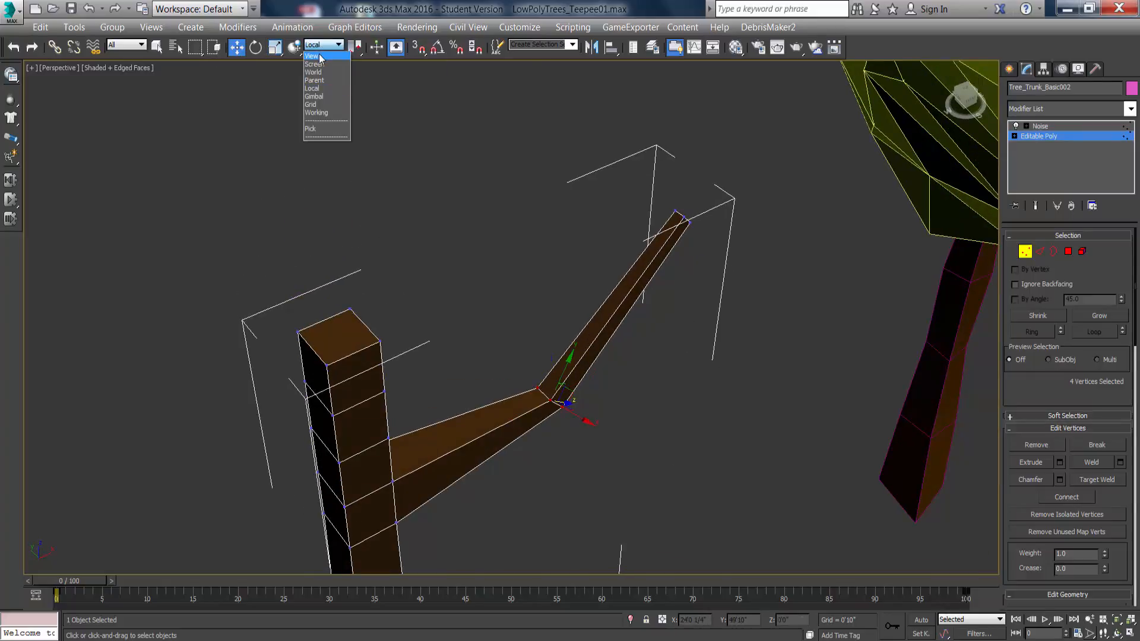
click(320, 55)
alt+middle_drag(564, 415, 437, 347)
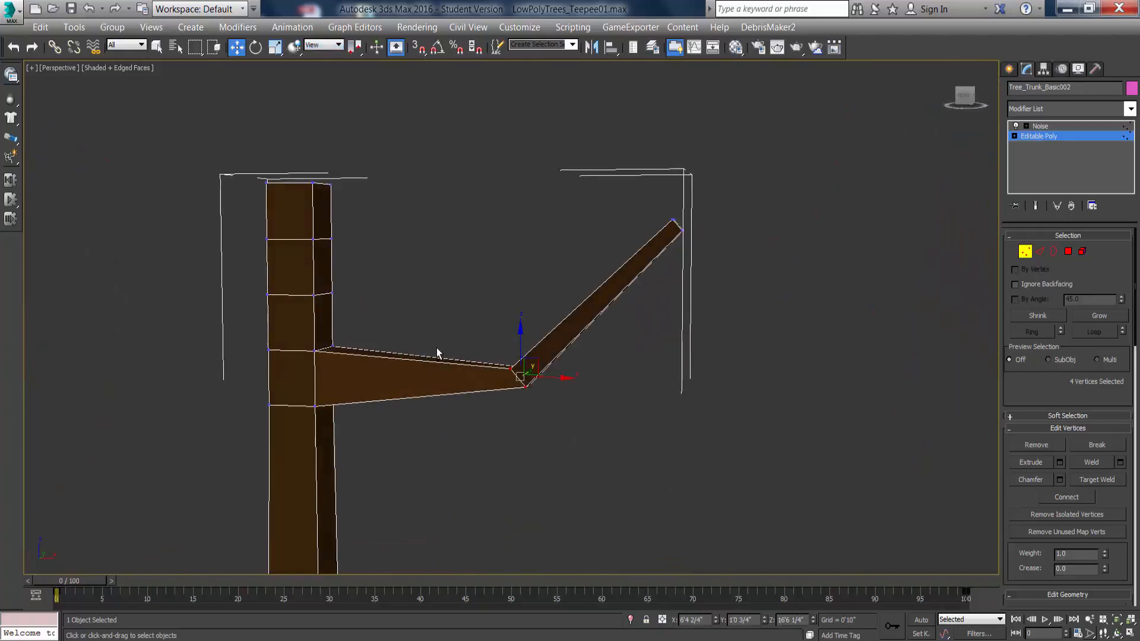
middle_drag(420, 295, 585, 310)
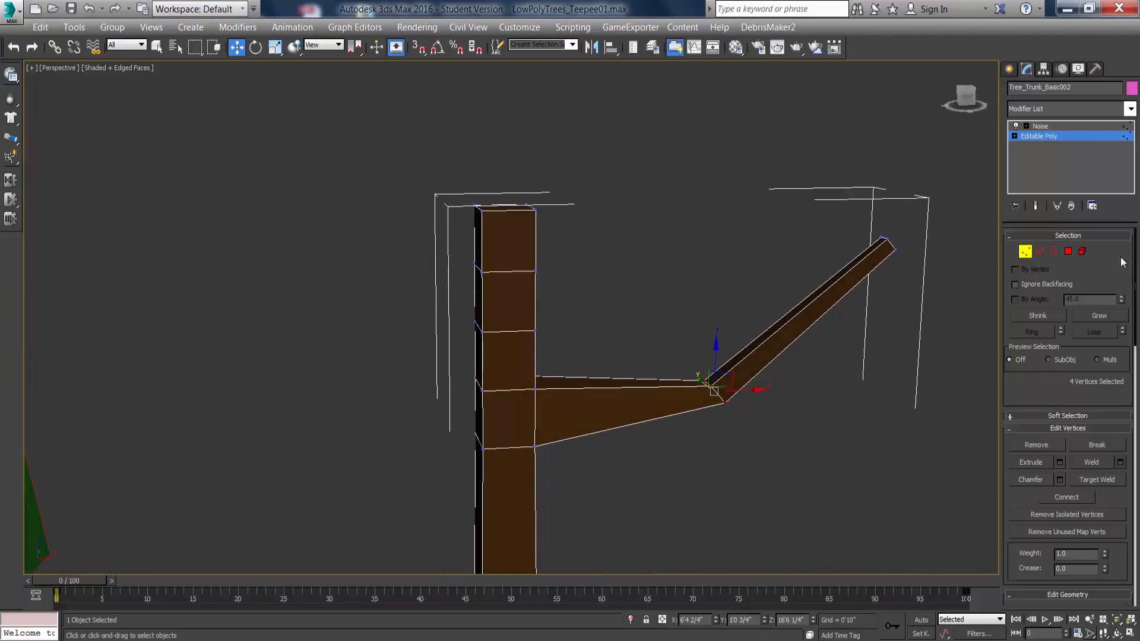
Bevel the trunk's side polygon opposite the existing branch into two outward segments, height 5'8 2/4" and outline -0'3 1/4".
click(1068, 252)
alt+middle_drag(523, 338, 570, 297)
click(502, 366)
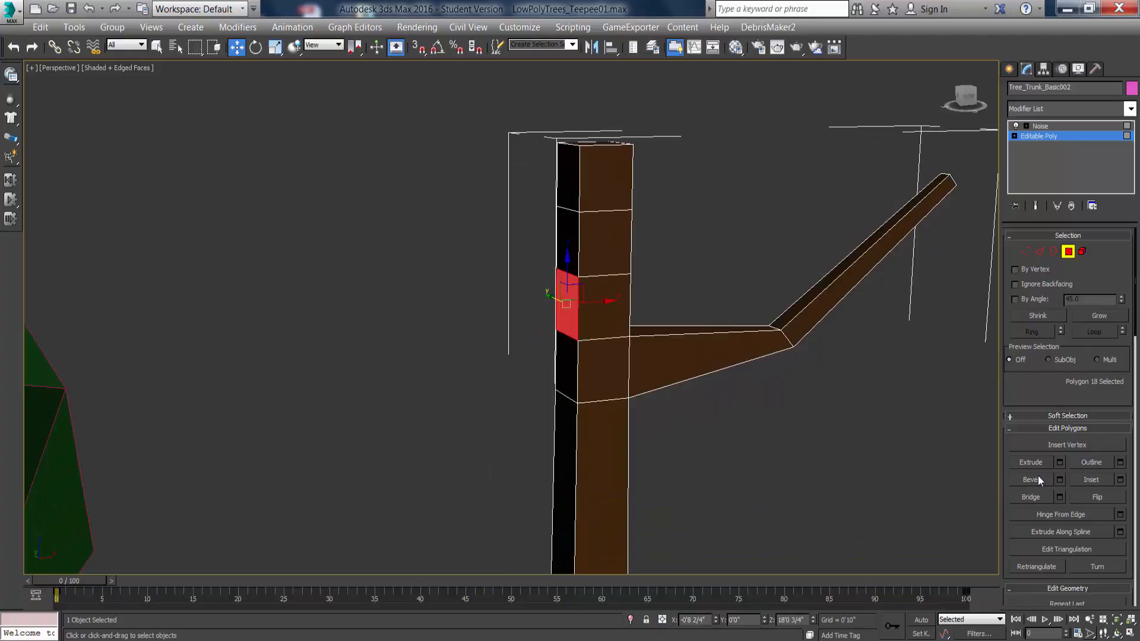
click(1059, 479)
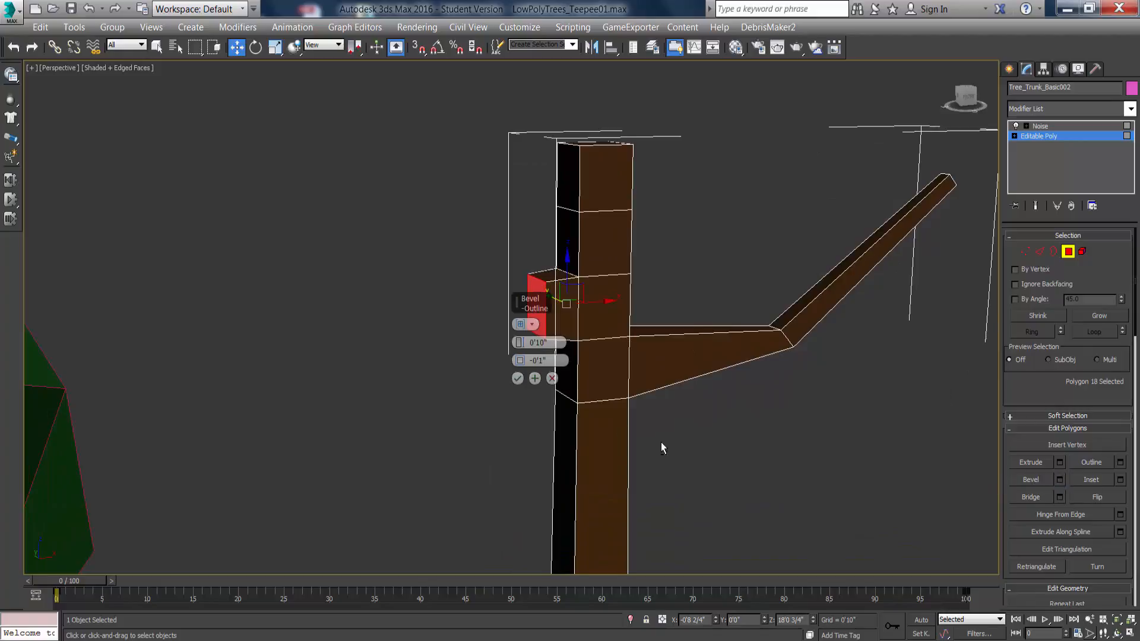
alt+middle_drag(661, 443, 643, 439)
mouse_move(520, 342)
mouse_down()
mouse_move(524, 382)
mouse_move(520, 340)
mouse_up()
click(535, 378)
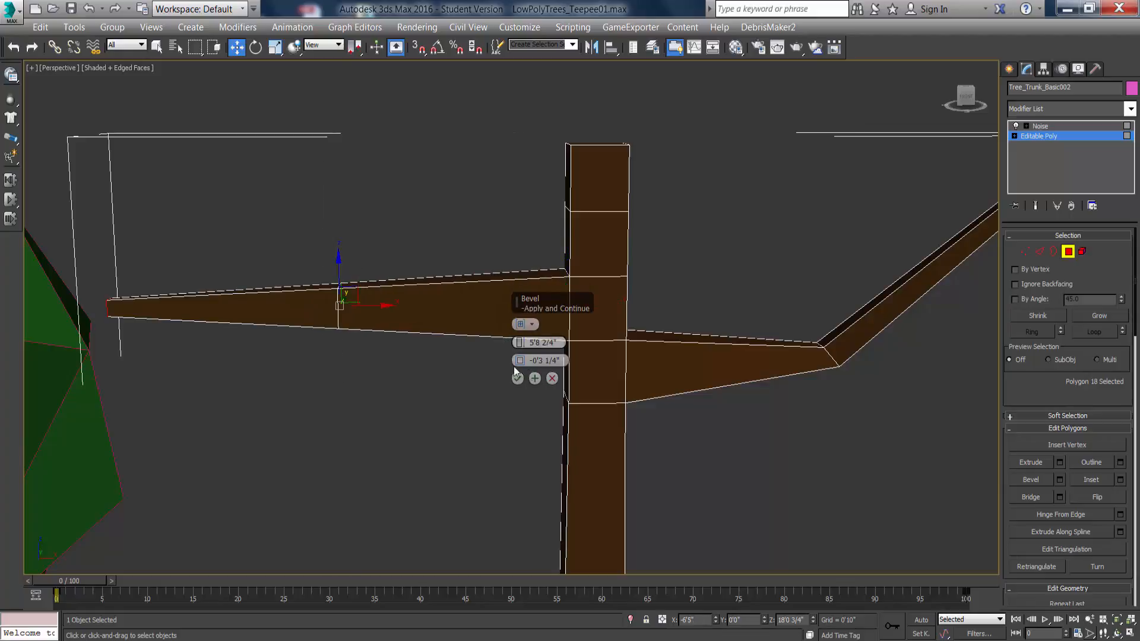
Bend the new branch upward by rotating its middle polygon about 47 degrees and raising it, and accept the outer bevel segment.
key(e)
drag(365, 279, 411, 309)
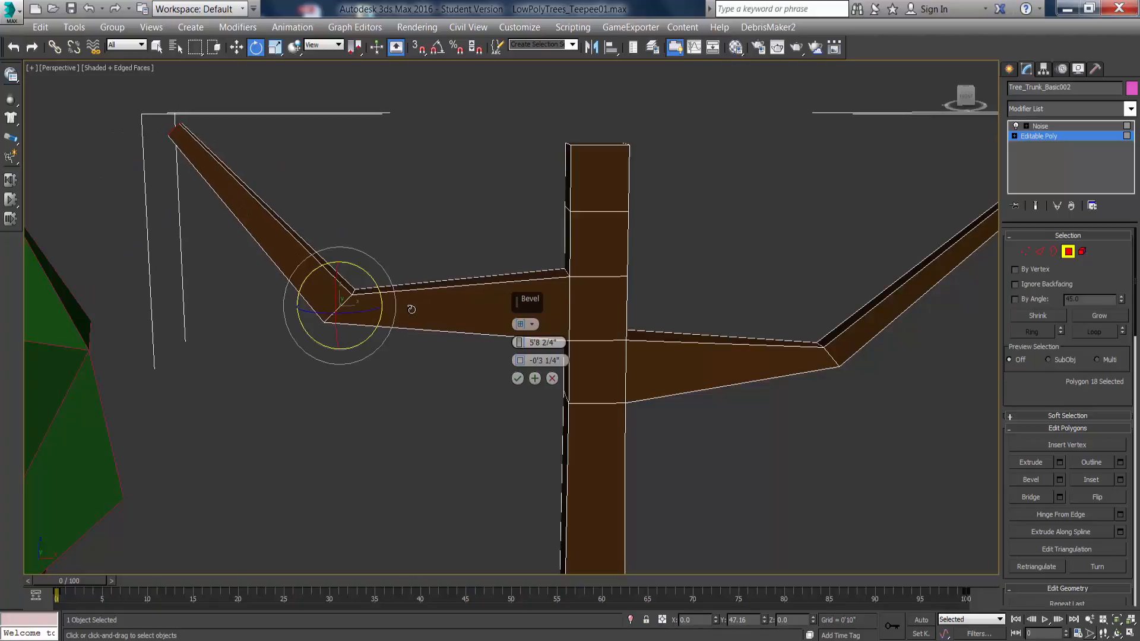
click(236, 48)
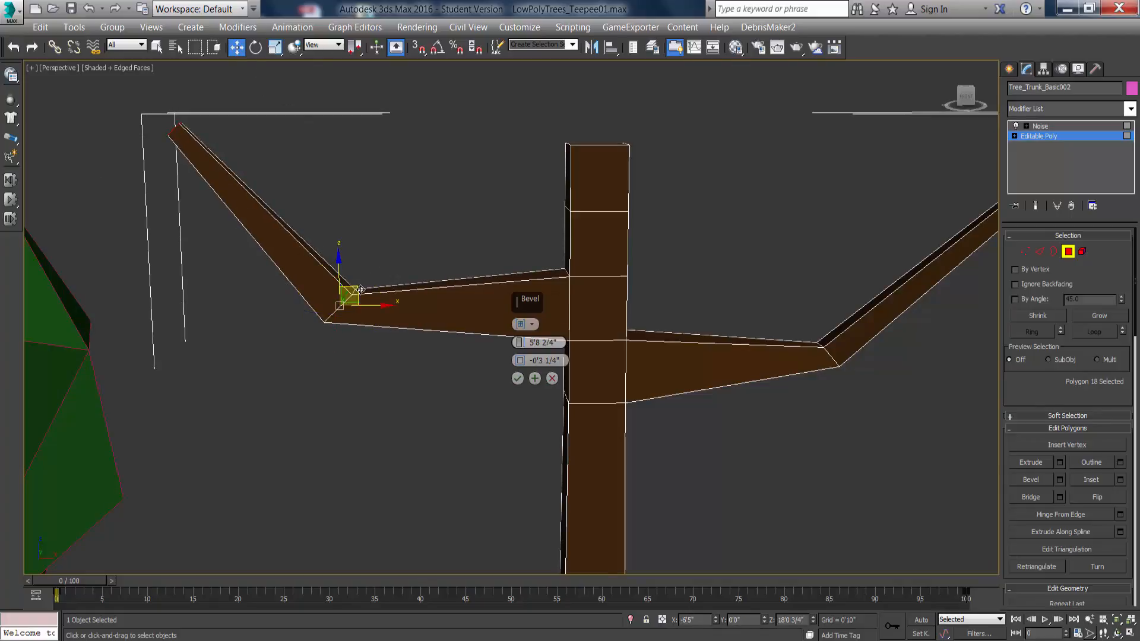
drag(349, 293, 393, 232)
middle_drag(403, 218, 468, 271)
click(518, 378)
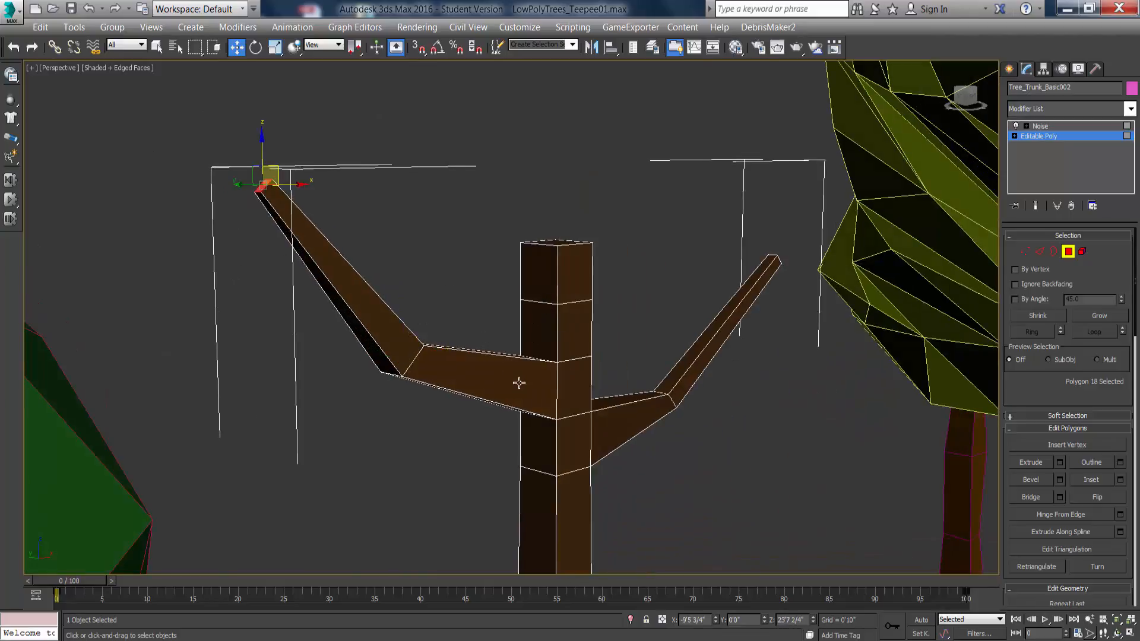
Bevel a trunk polygon on the side between the two branches into a two-segment third branch, height 6'1 2/4", outline -0'3 1/4".
mouse_move(519, 383)
alt+middle_down()
mouse_move(582, 397)
mouse_move(518, 384)
alt+middle_up()
scroll(594, 391, down, 5)
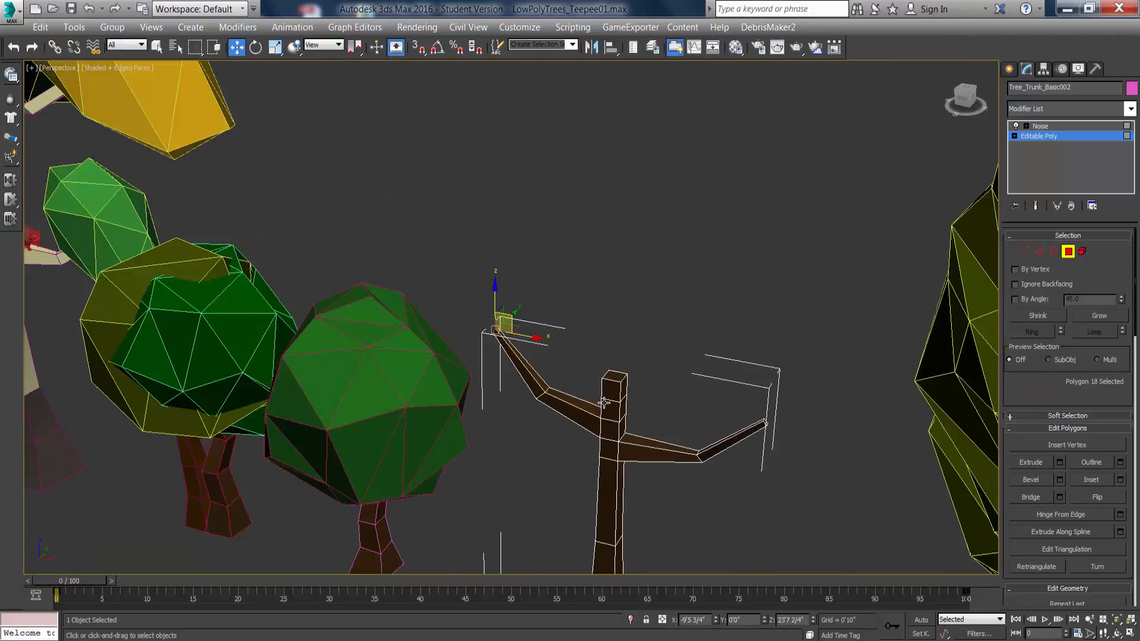
alt+middle_drag(594, 391, 449, 434)
scroll(445, 442, up, 3)
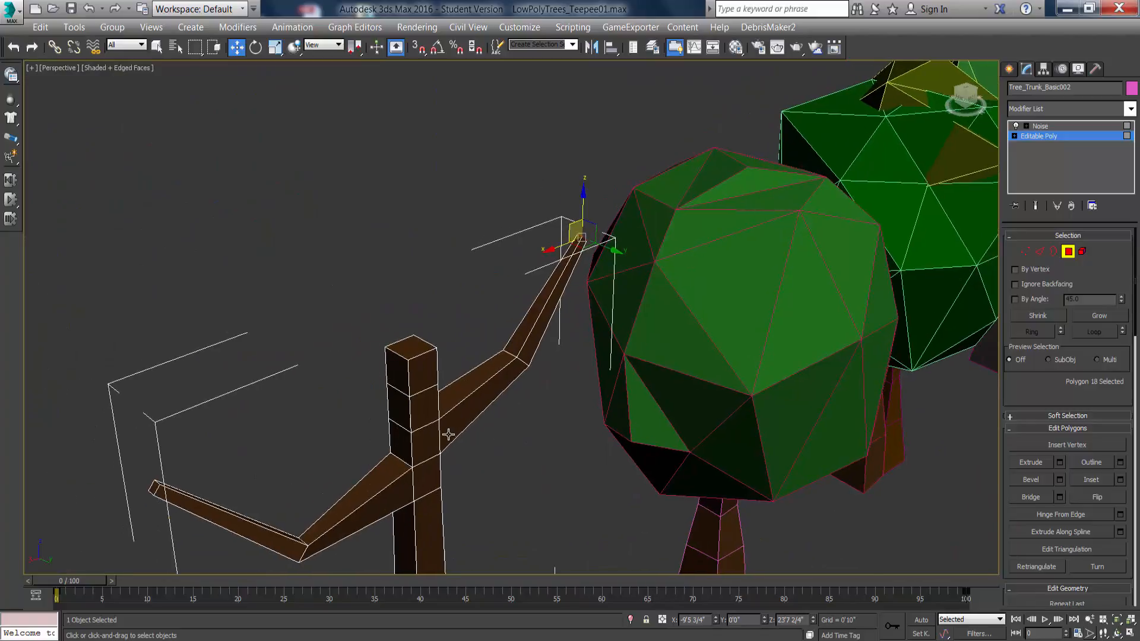
click(425, 411)
alt+middle_drag(796, 475, 709, 439)
click(1057, 481)
alt+middle_drag(564, 413, 591, 429)
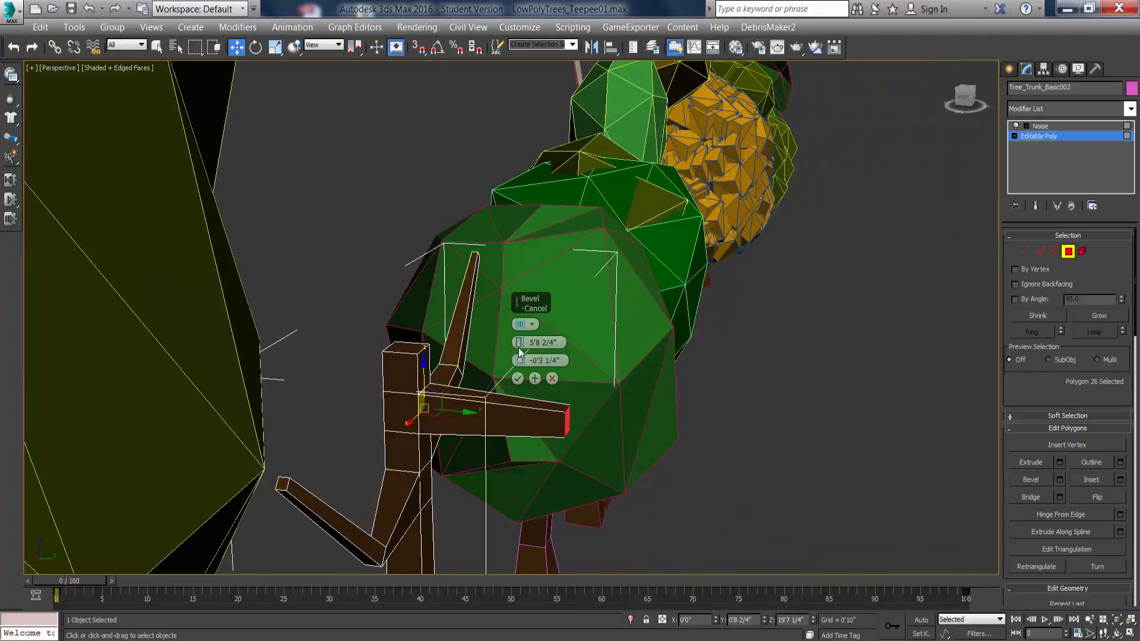
drag(520, 342, 520, 328)
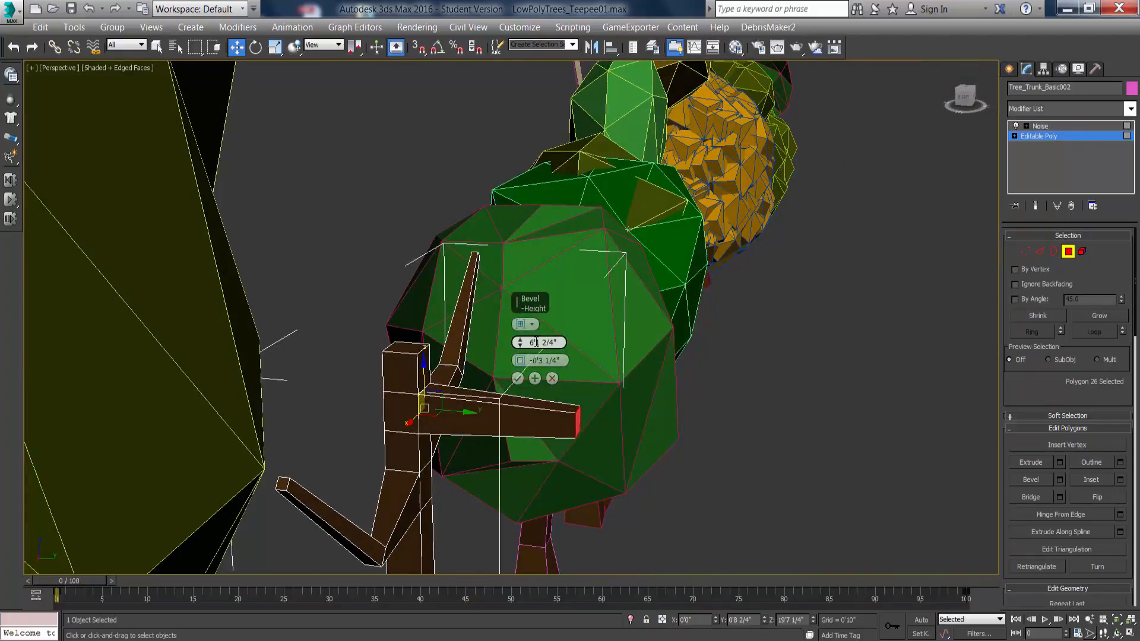
click(534, 377)
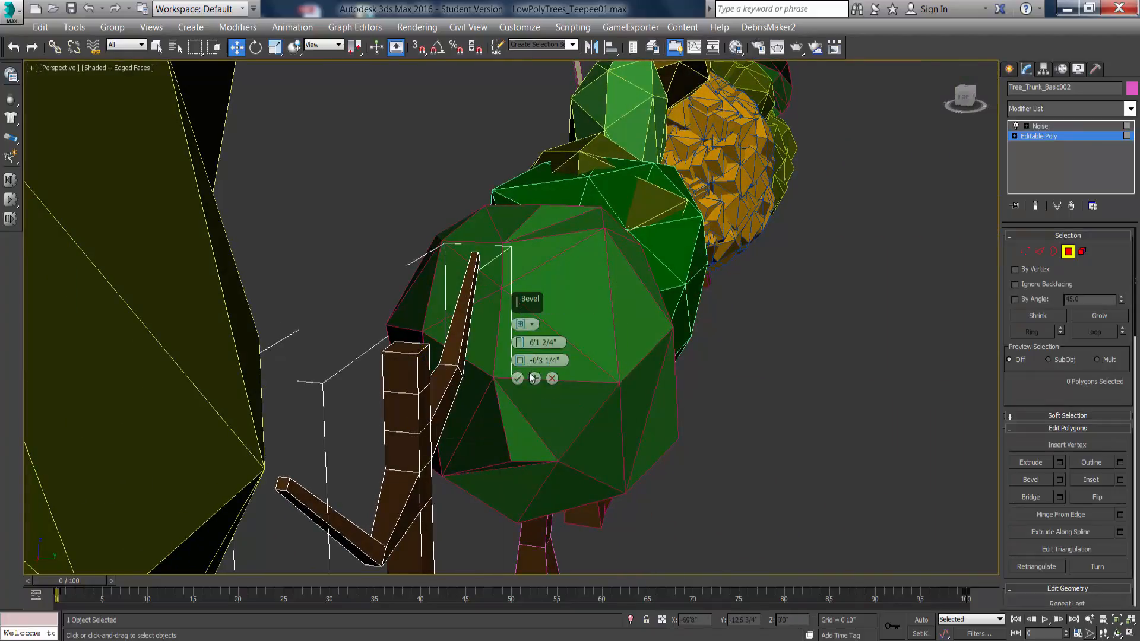
click(533, 378)
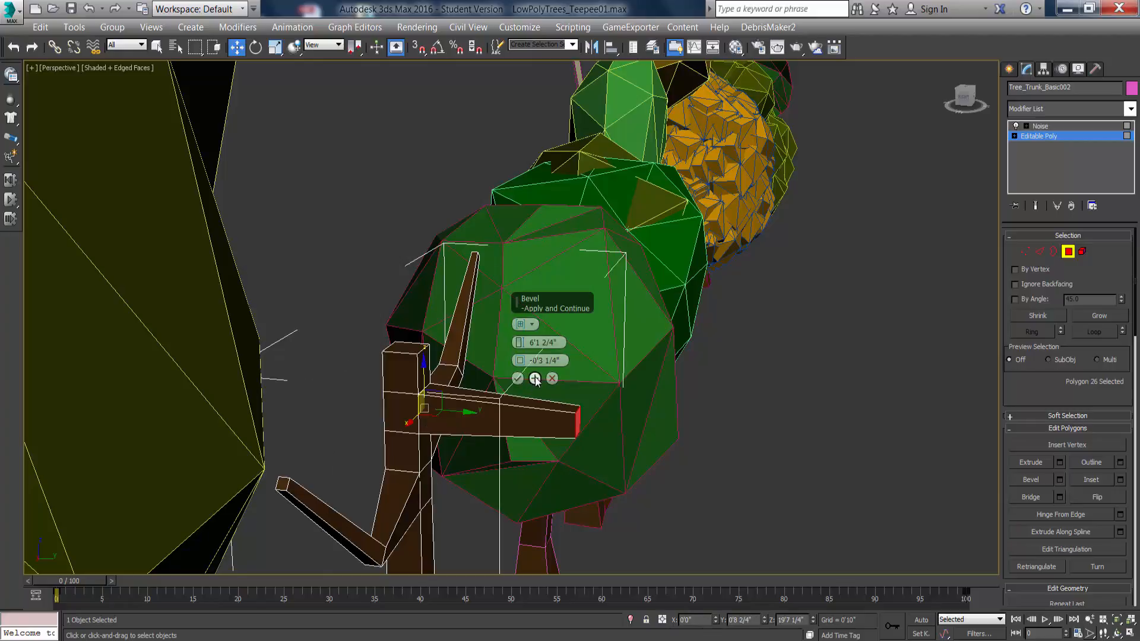
Rotate the third branch's middle polygon to point its outer segment upward, raise the joint, and accept the bevel.
click(255, 48)
drag(621, 414, 585, 348)
key(w)
alt+middle_drag(402, 221, 601, 420)
drag(596, 399, 579, 360)
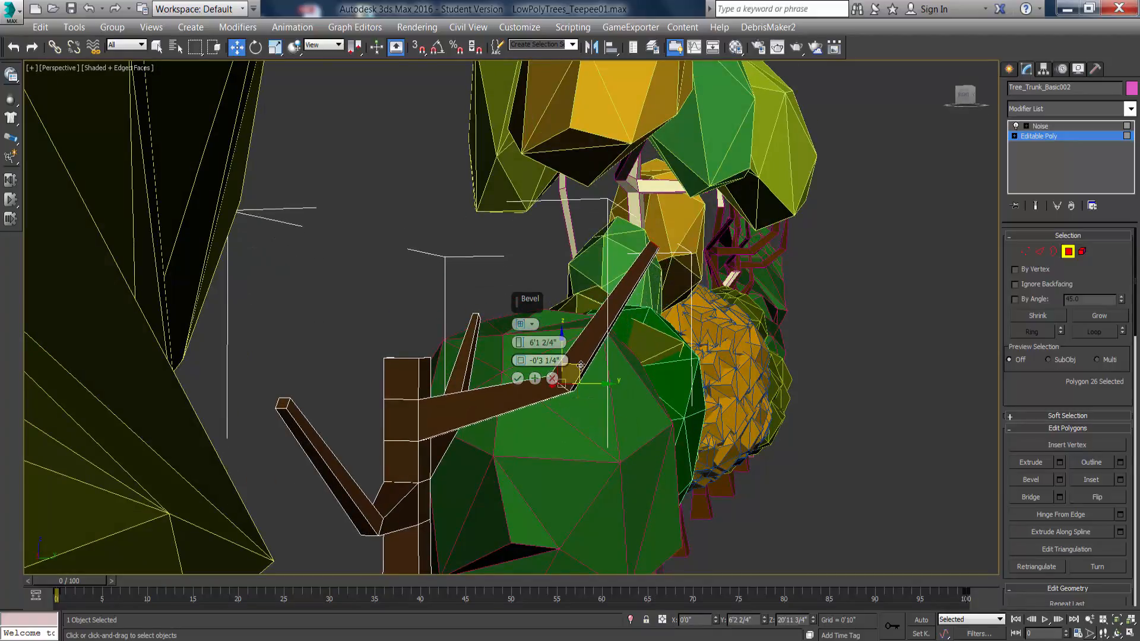
click(517, 377)
Raise the trunk's top polygon to a Z height of about 28'10" to extend the trunk above the branches.
alt+middle_drag(296, 350, 442, 355)
scroll(507, 389, down, 8)
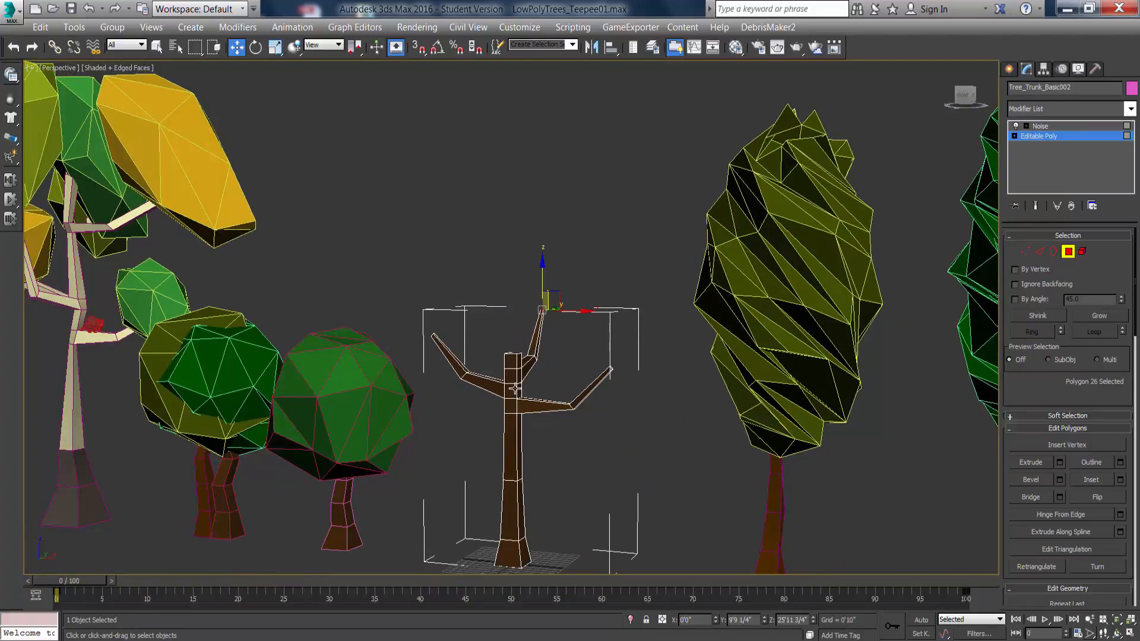
scroll(524, 373, up, 6)
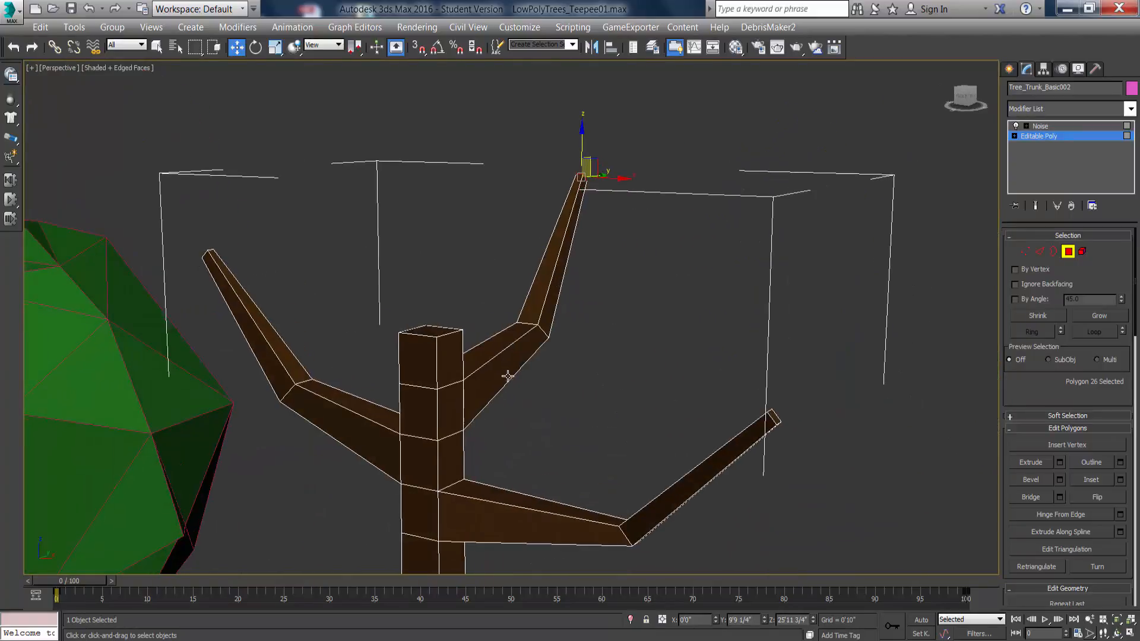
click(472, 335)
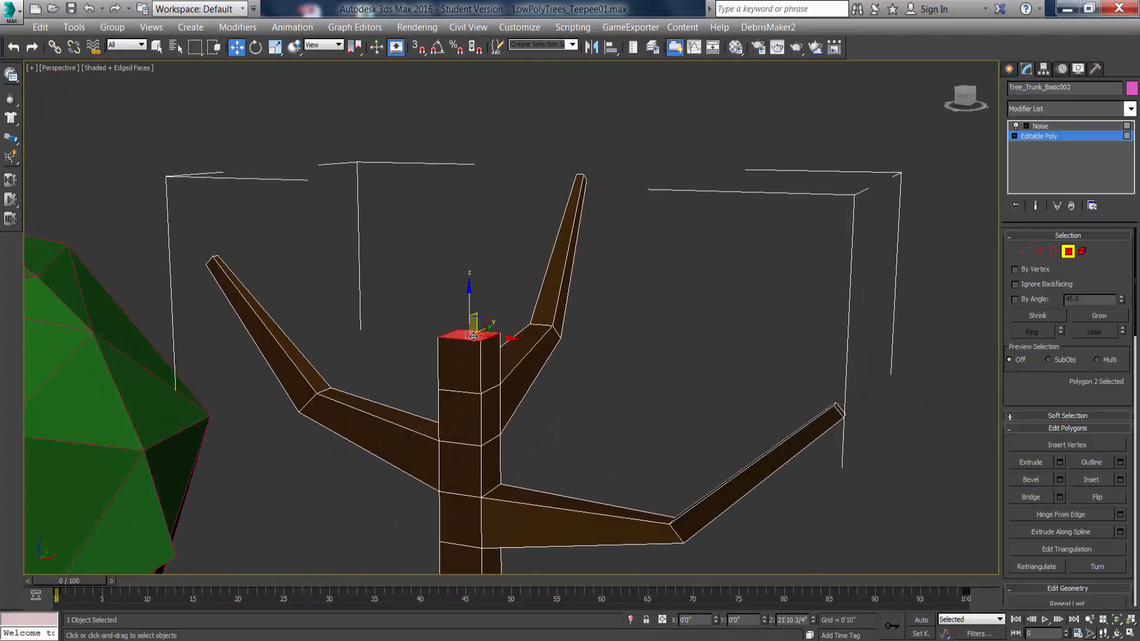
drag(468, 297, 383, 97)
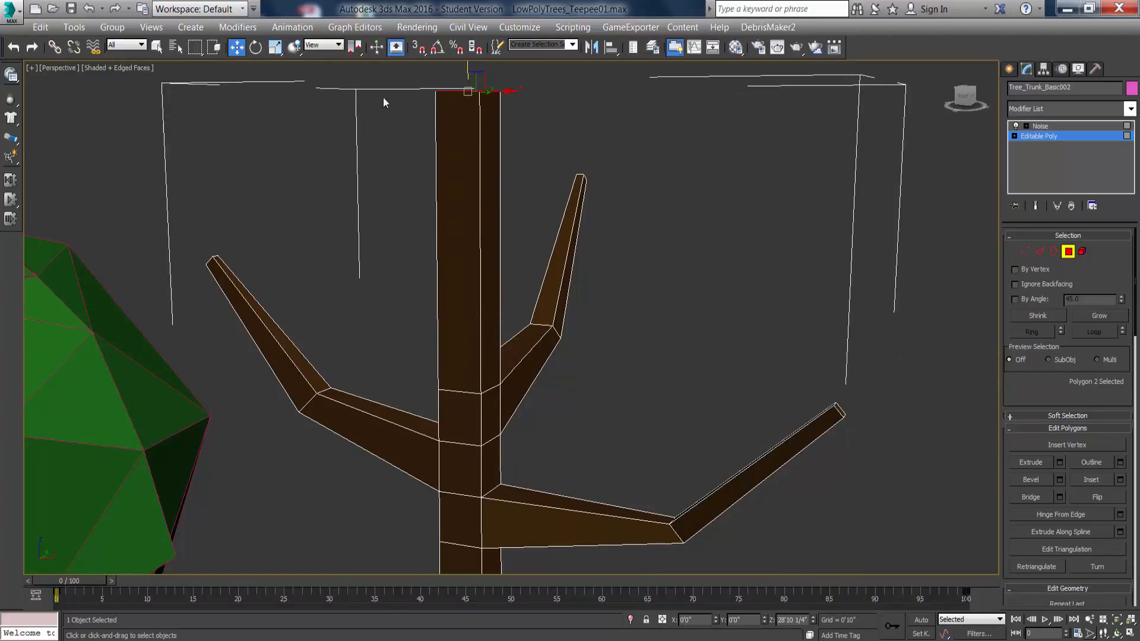
middle_drag(478, 159, 479, 220)
Scale down the trunk's top polygon to taper it, lower it to about 26'8" in Z, and leave polygon editing.
click(275, 48)
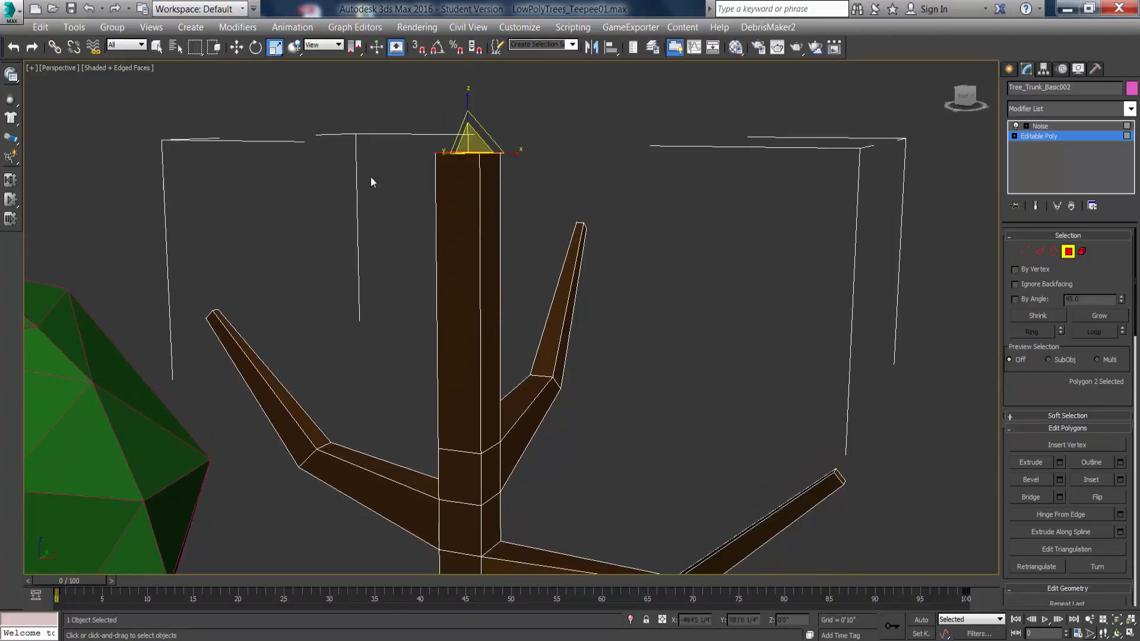
alt+middle_drag(370, 177, 475, 187)
drag(480, 190, 490, 250)
click(237, 48)
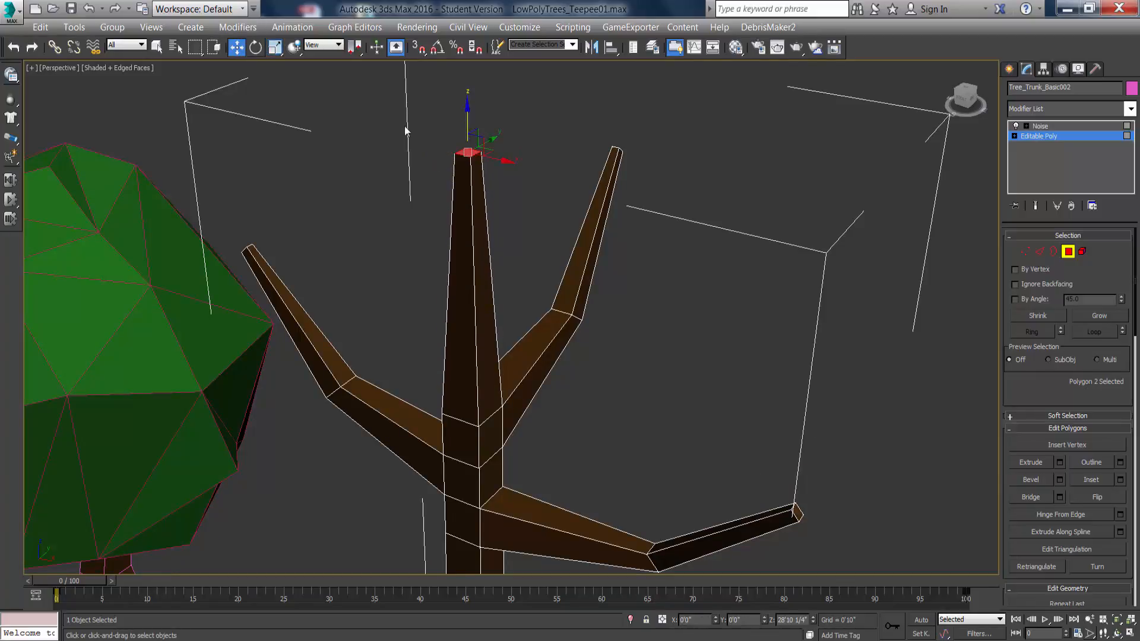
drag(471, 128, 474, 193)
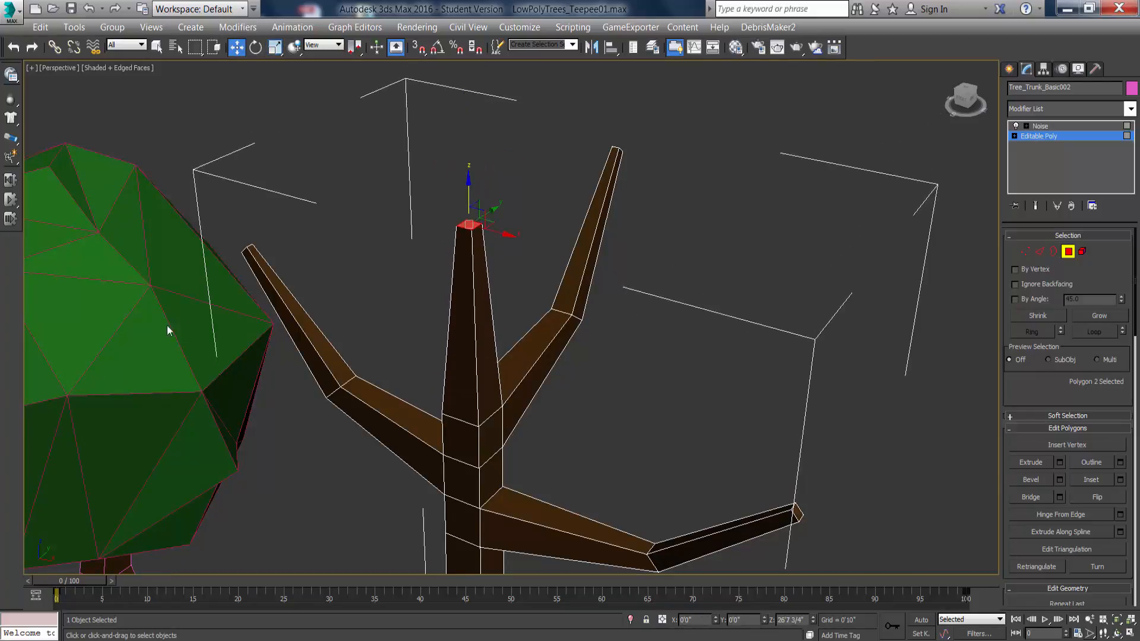
alt+middle_drag(167, 326, 469, 279)
click(1074, 254)
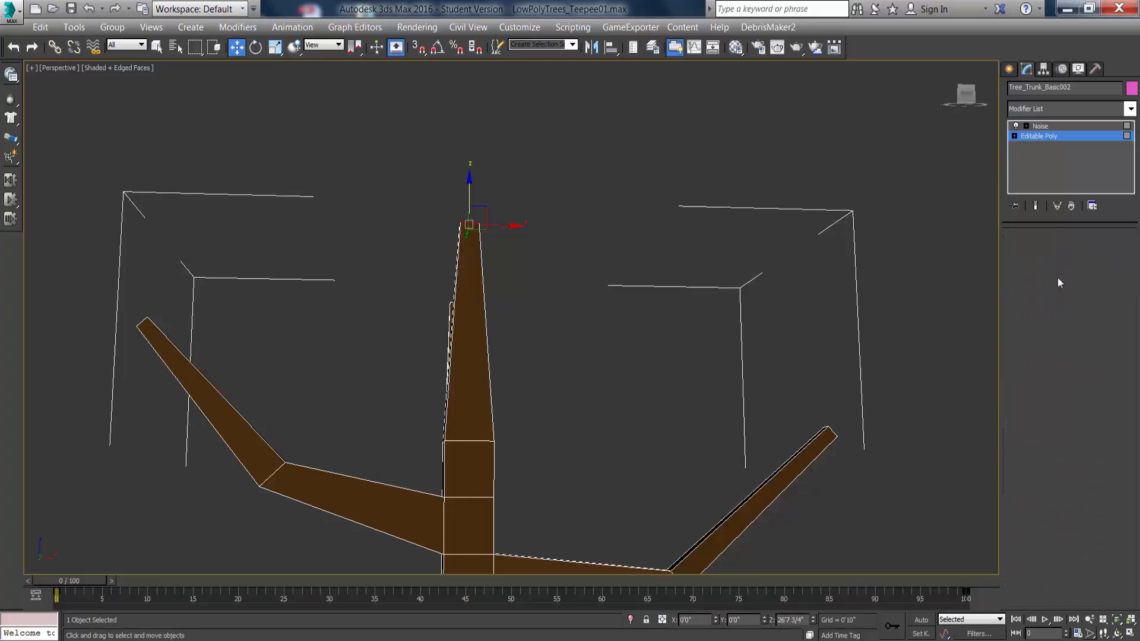
Clone the neighbouring round tree's green top as a single copy placed above the new branched trunk.
scroll(529, 286, down, 8)
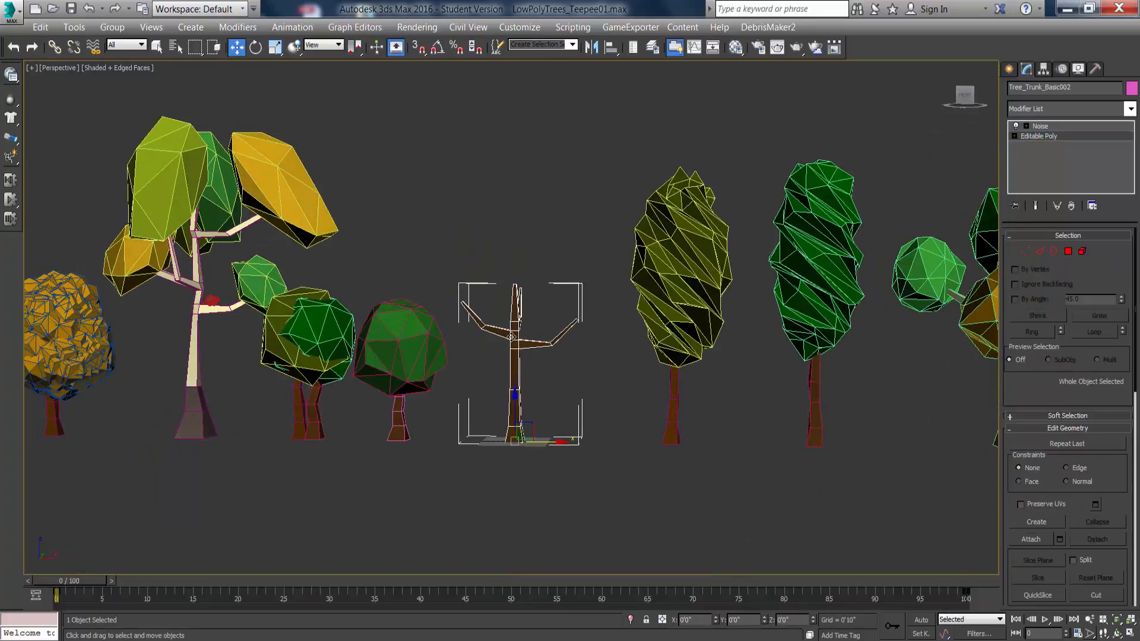
scroll(511, 338, up, 3)
click(306, 338)
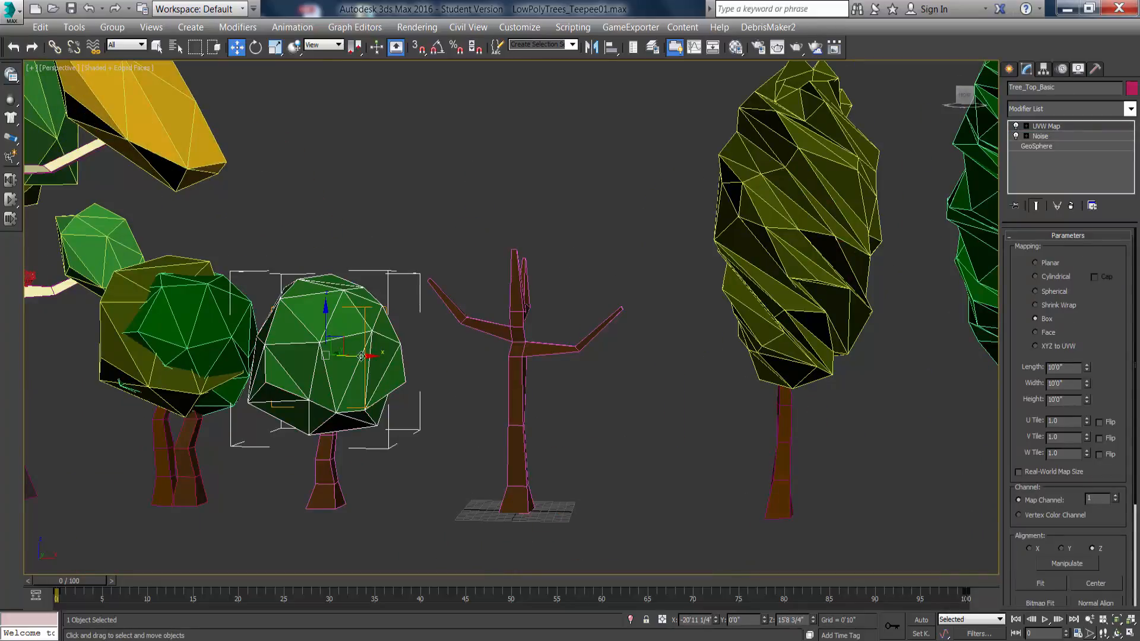
alt+middle_drag(367, 354, 380, 356)
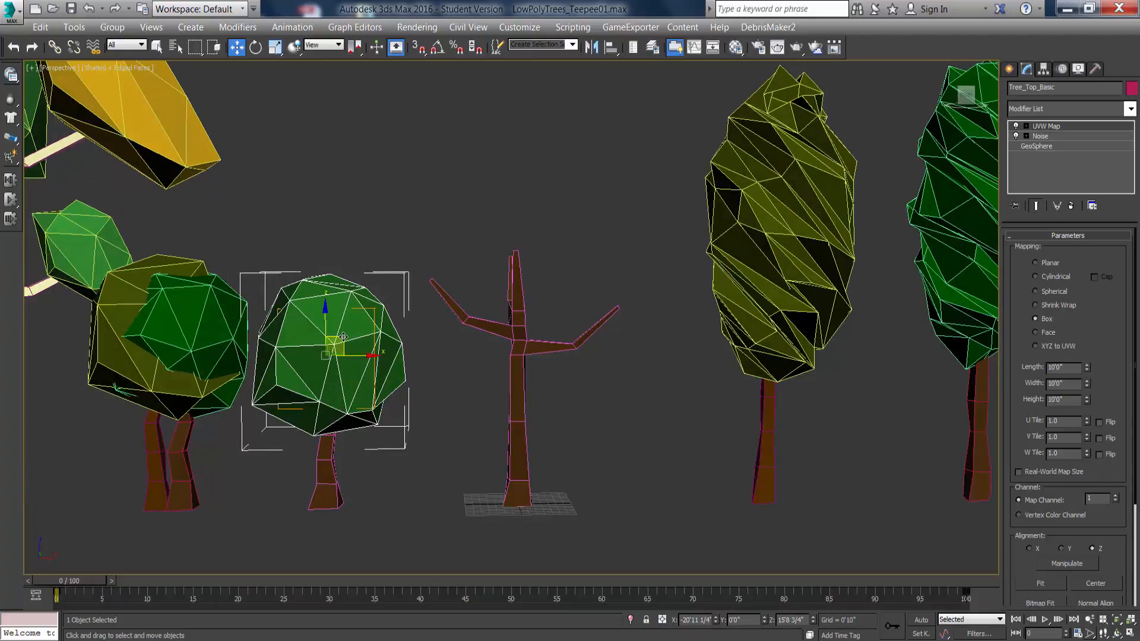
mouse_move(342, 339)
shift+mouse_down()
mouse_move(488, 210)
mouse_move(535, 195)
shift+mouse_up()
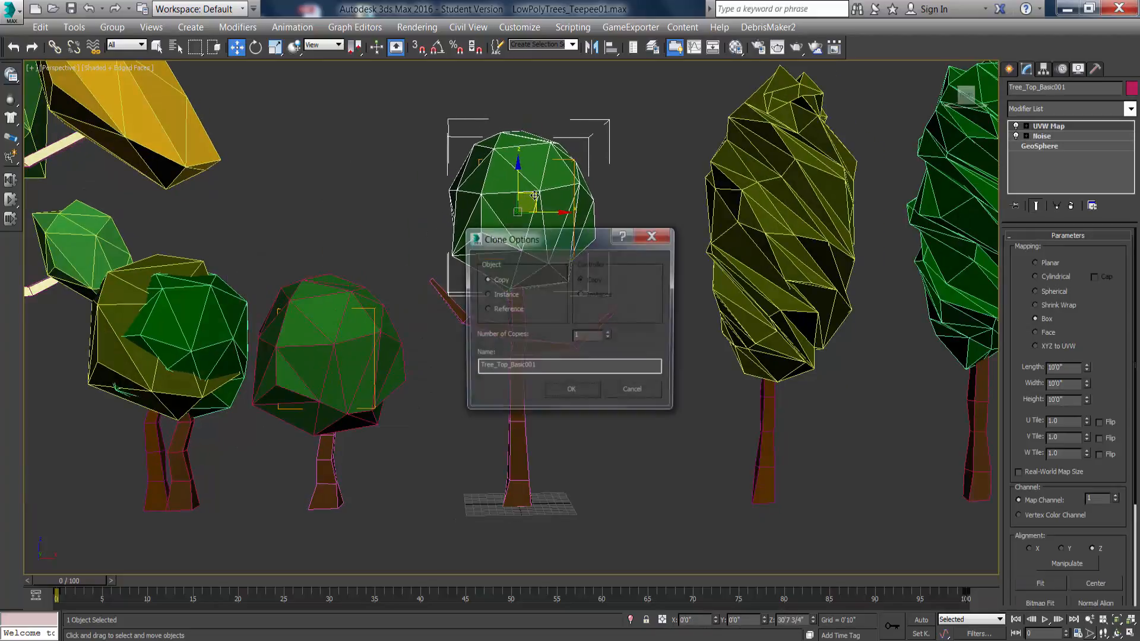
click(571, 392)
mouse_move(580, 392)
alt+middle_down()
mouse_move(515, 298)
mouse_move(627, 294)
alt+middle_up()
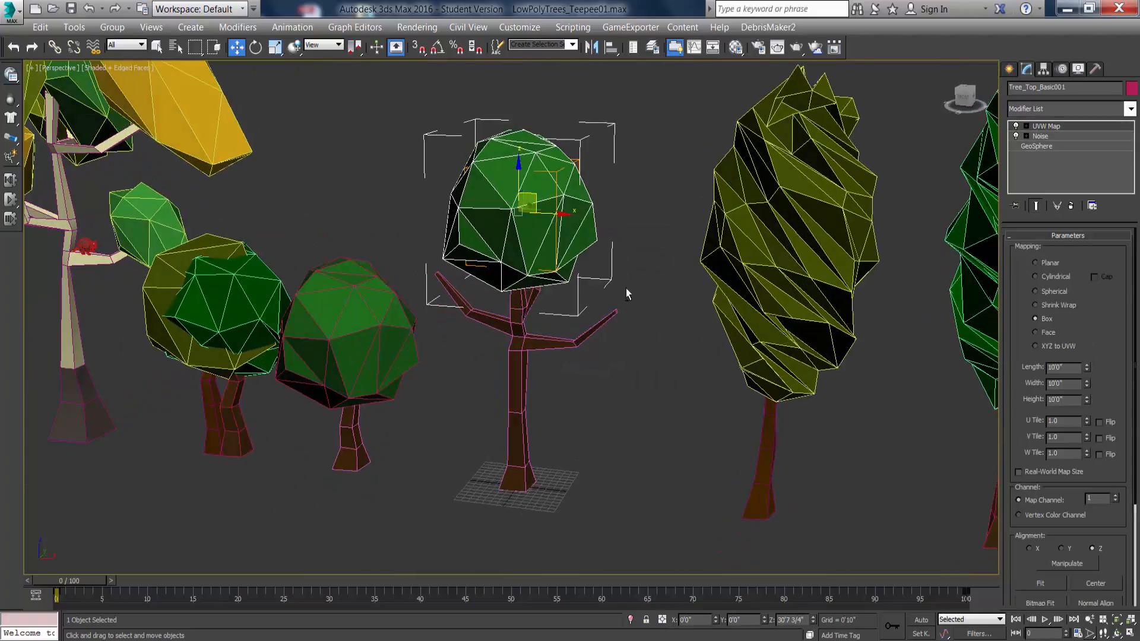
Delete the UVW Map modifier from the copied treetop.
right_click(1059, 126)
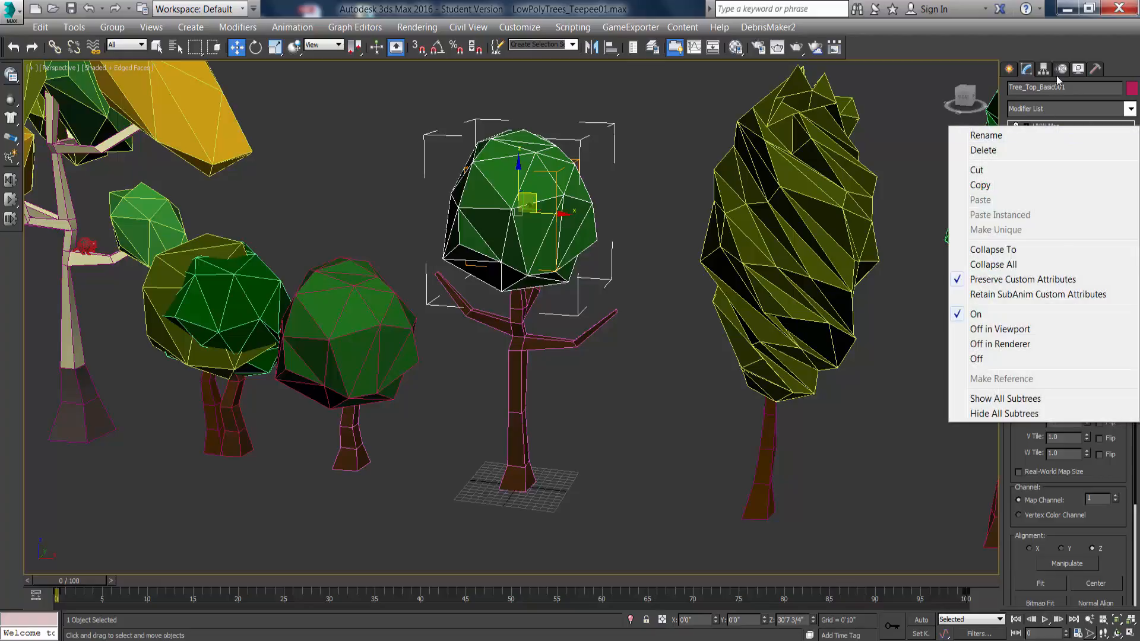
click(1116, 51)
right_click(1057, 126)
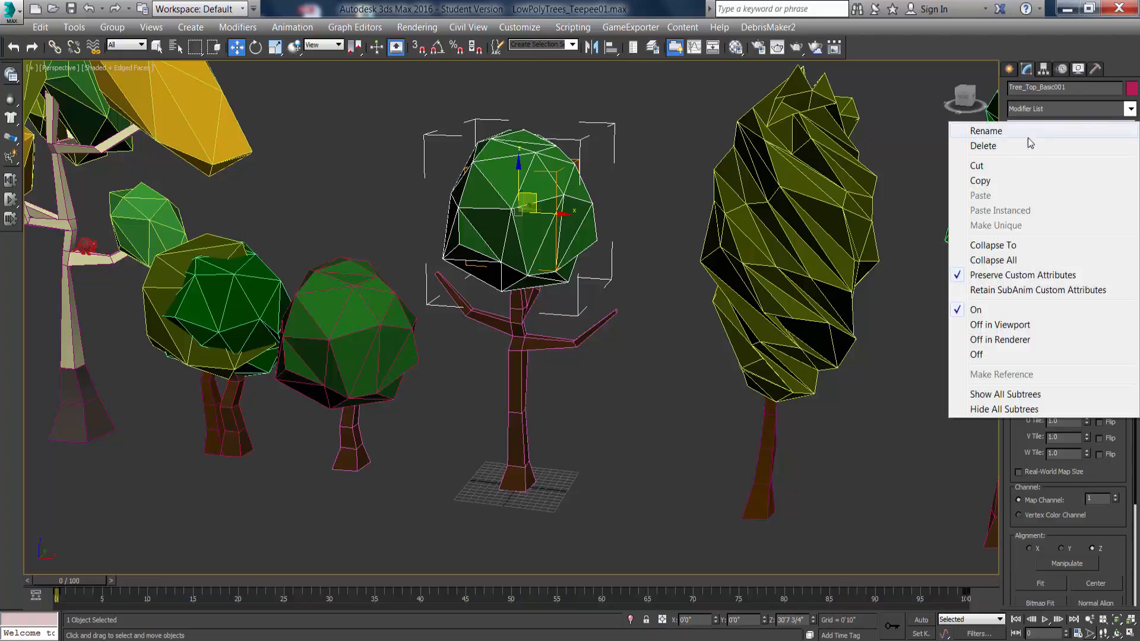
click(1021, 146)
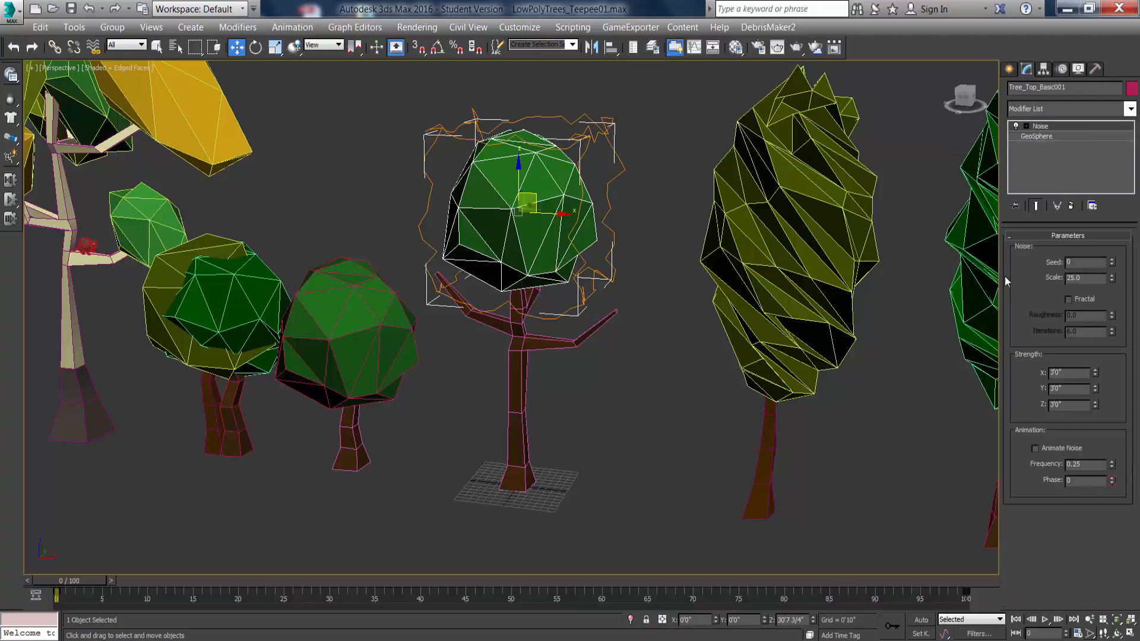
Set the Noise seed of the copied treetop to 6 for a different foliage shape.
click(1112, 260)
click(1112, 260)
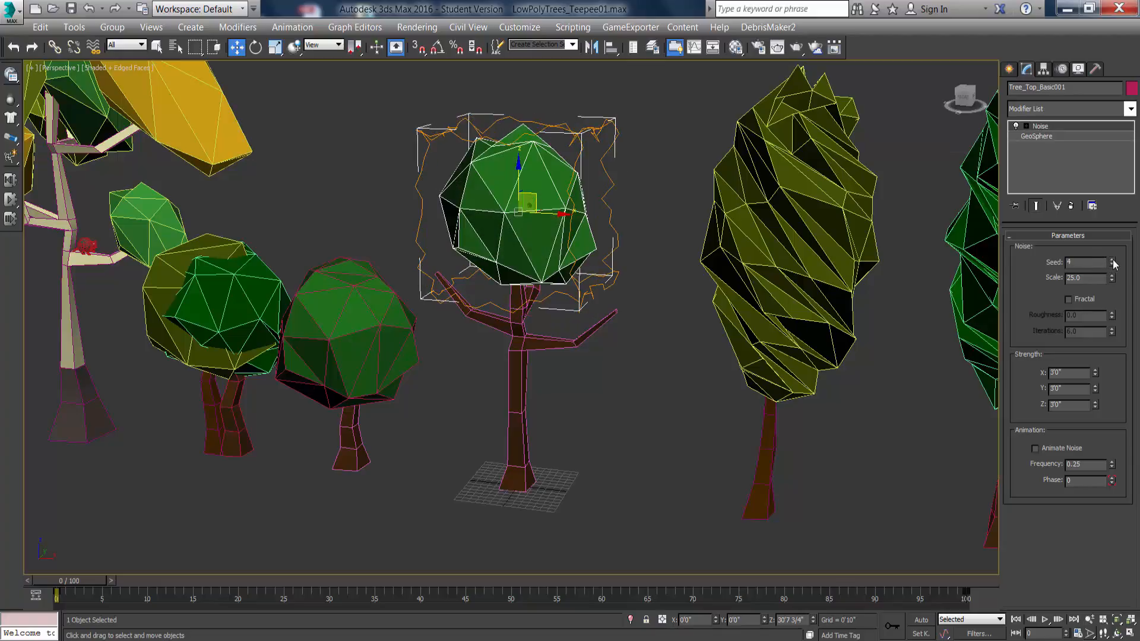
click(1112, 260)
click(1112, 260)
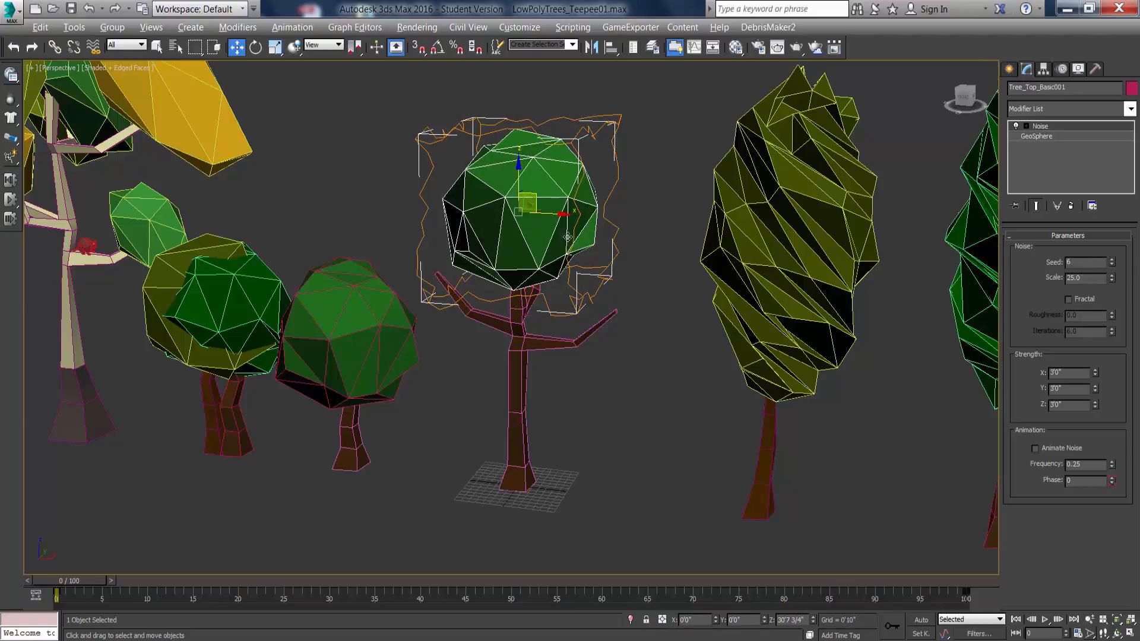
Lower the copied treetop about 1 foot onto the trunk and rotate it about -64 degrees around the Z axis.
mouse_move(567, 237)
alt+middle_down()
mouse_move(586, 218)
mouse_move(588, 236)
alt+middle_up()
scroll(585, 240, up, 3)
alt+middle_drag(559, 290, 611, 291)
drag(470, 184, 471, 202)
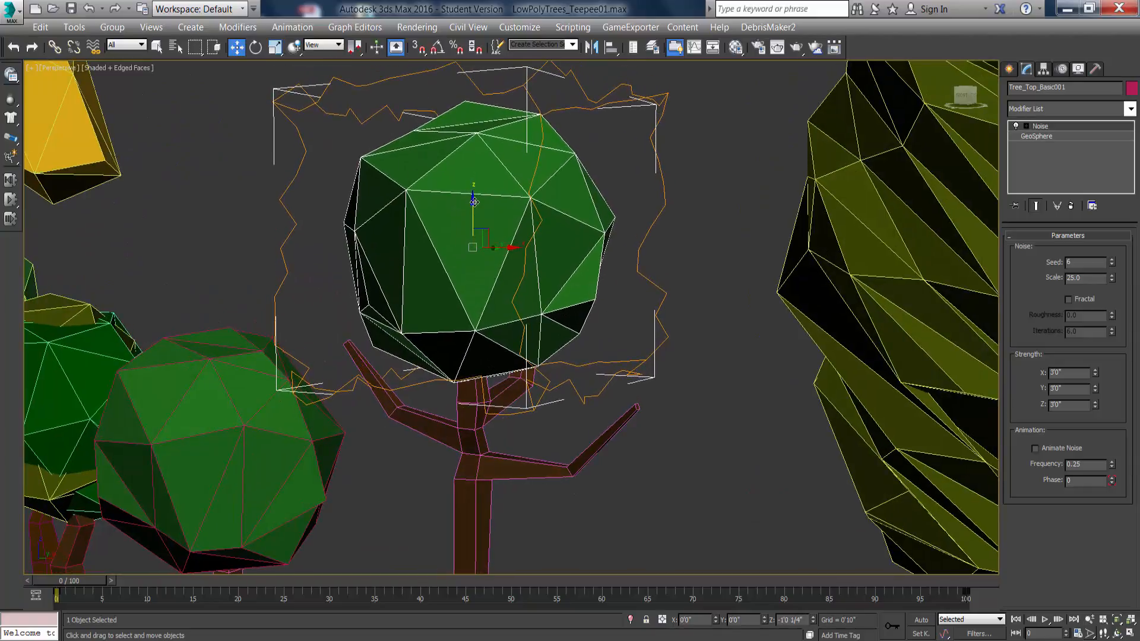
click(255, 48)
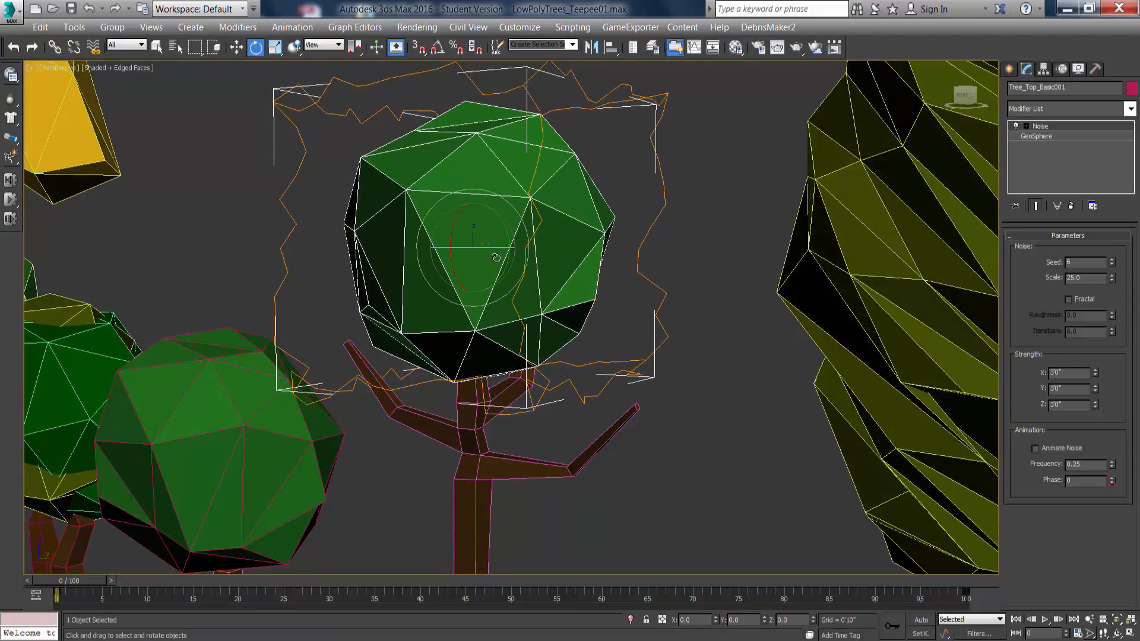
drag(495, 249, 423, 256)
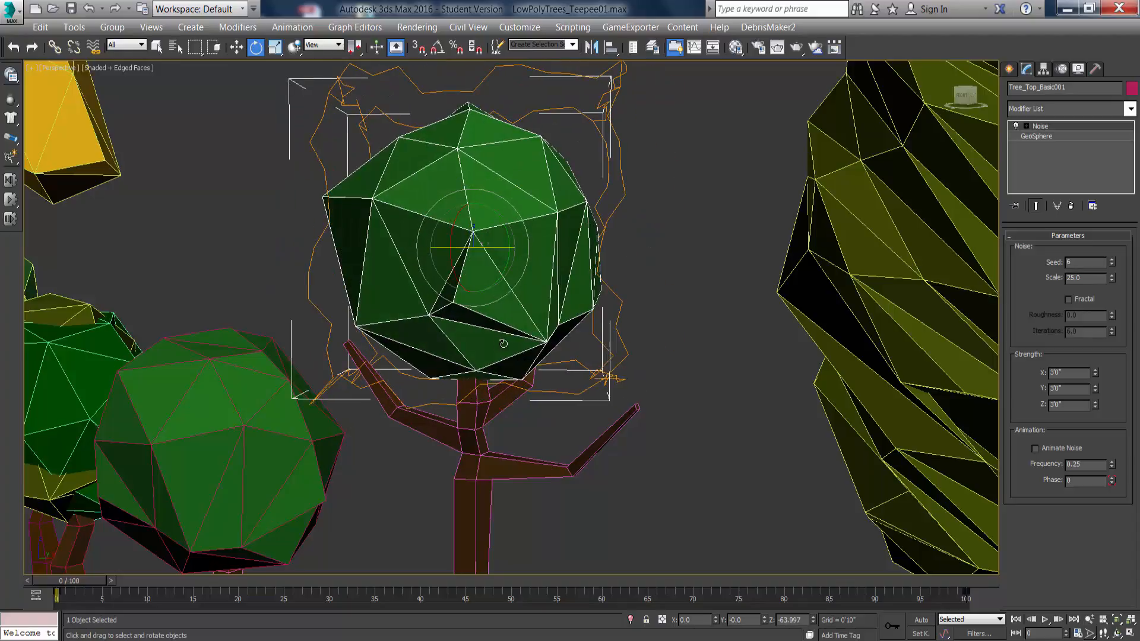
alt+middle_drag(504, 343, 520, 363)
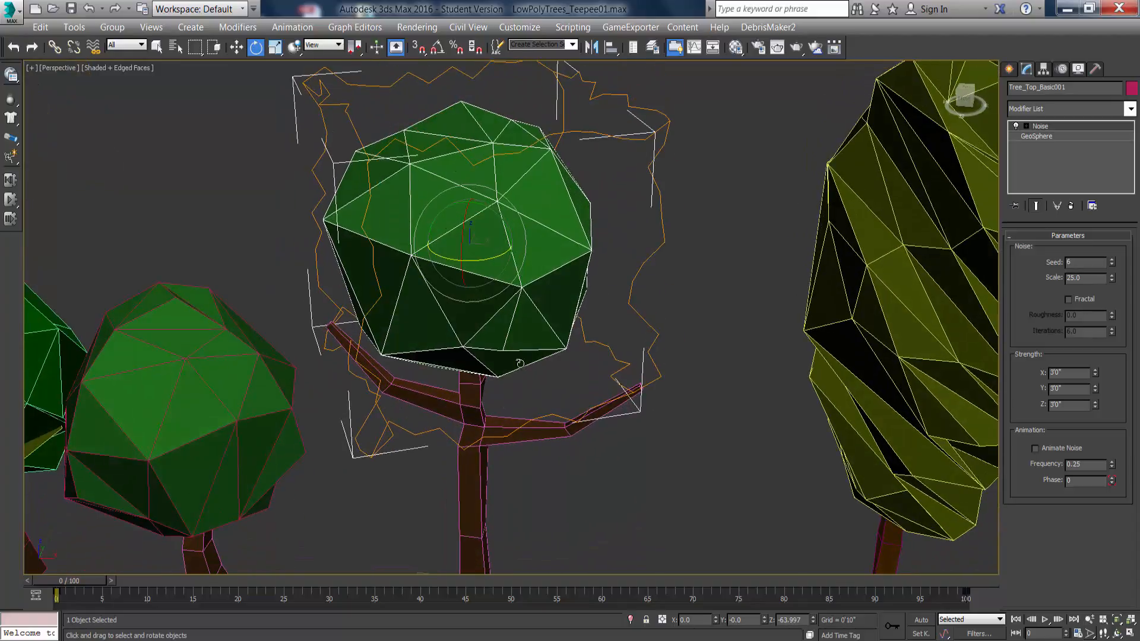
Clone the treetop as one independent copy placed beside the original toward one side branch.
click(237, 48)
alt+middle_drag(506, 283, 507, 309)
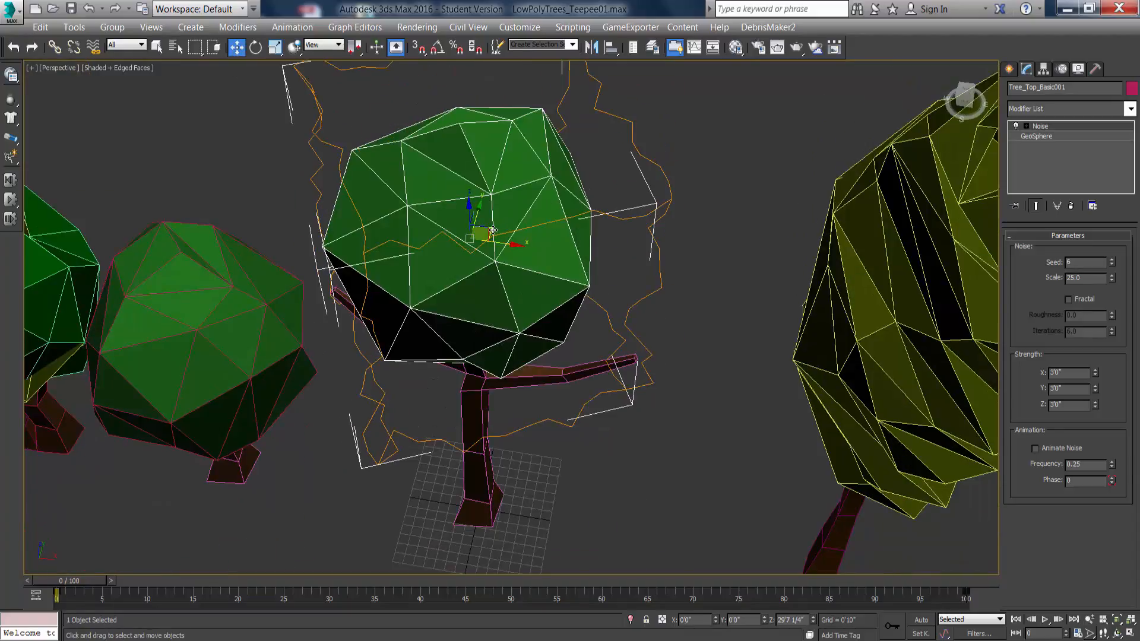
mouse_move(498, 228)
shift+mouse_down()
mouse_move(613, 245)
mouse_move(647, 303)
shift+mouse_up()
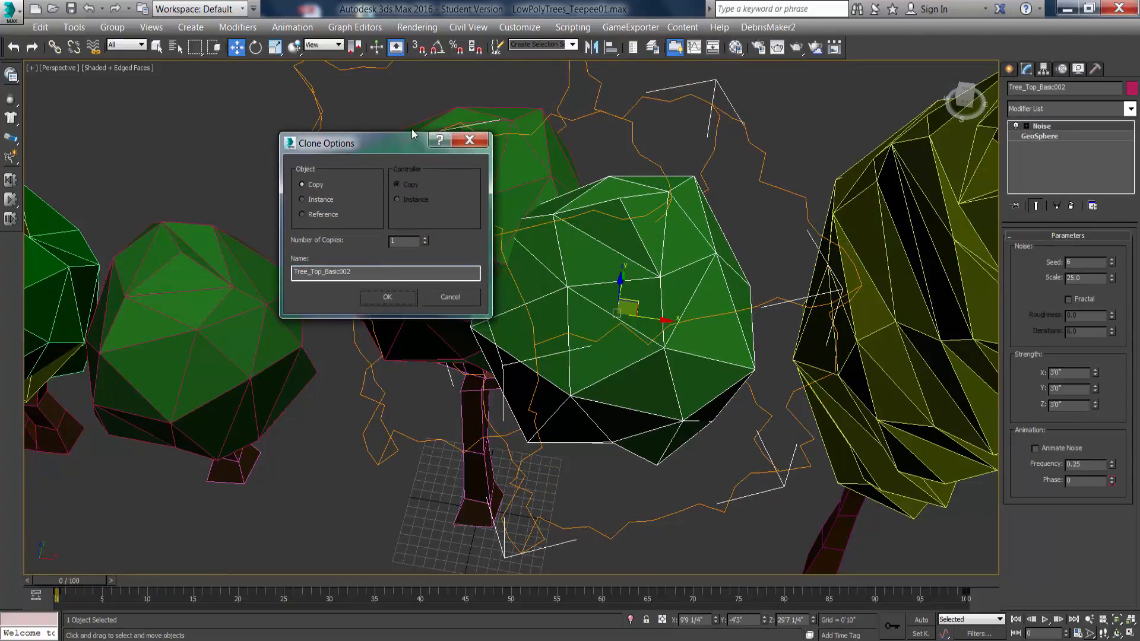
drag(405, 141, 397, 132)
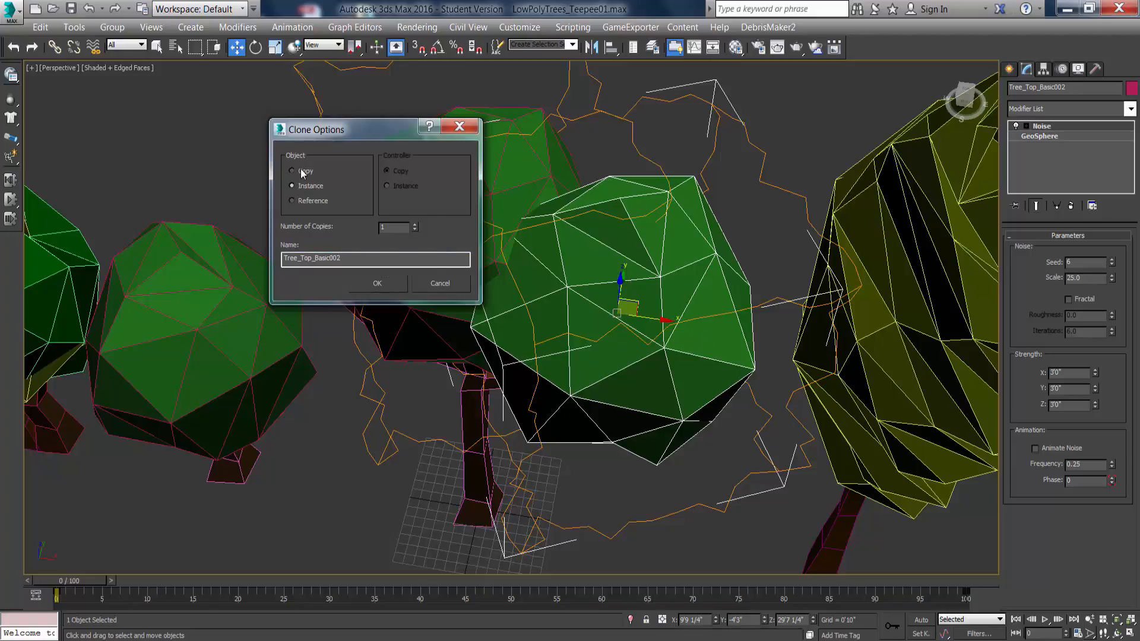
click(393, 287)
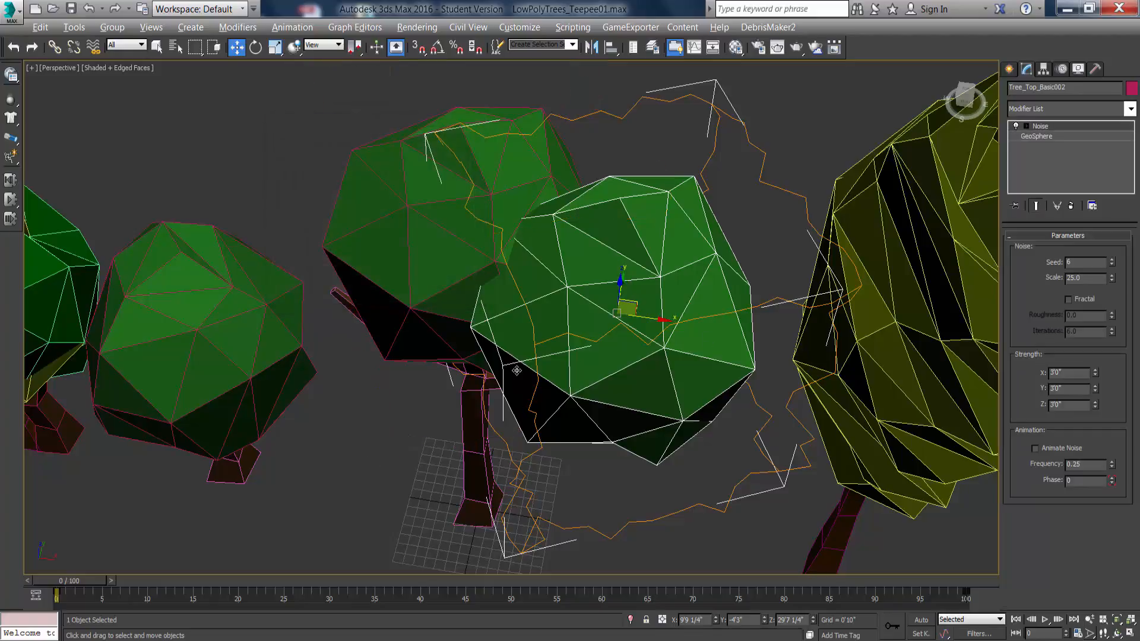
Scale the second treetop uniformly to about 80.5% and set its Noise seed to 18.
alt+middle_drag(516, 372, 526, 327)
click(275, 48)
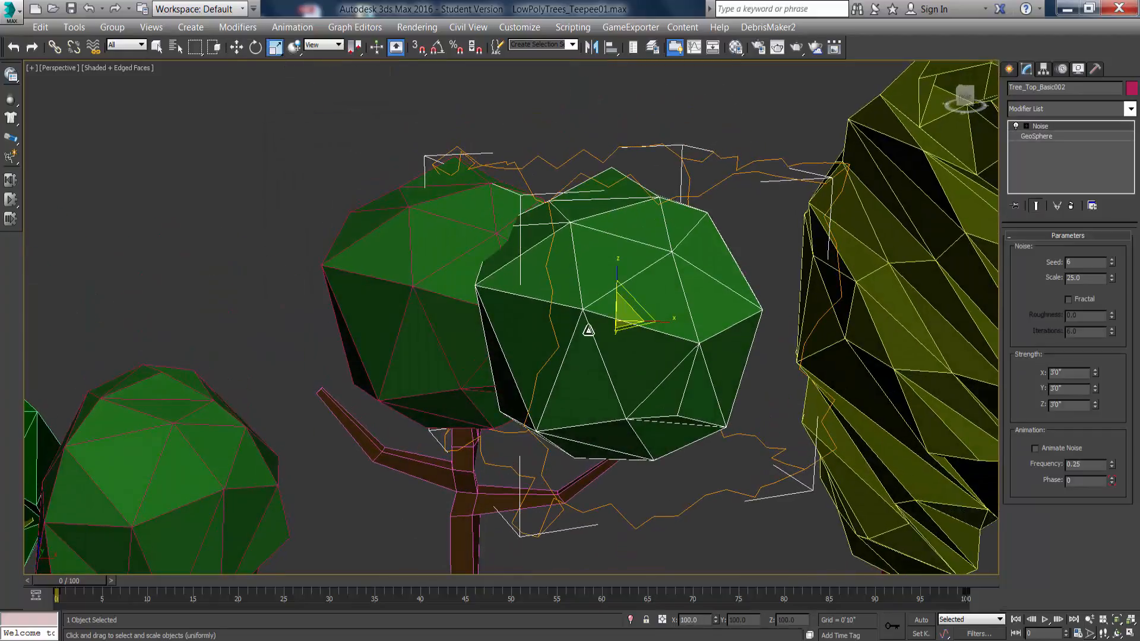
drag(624, 313, 625, 331)
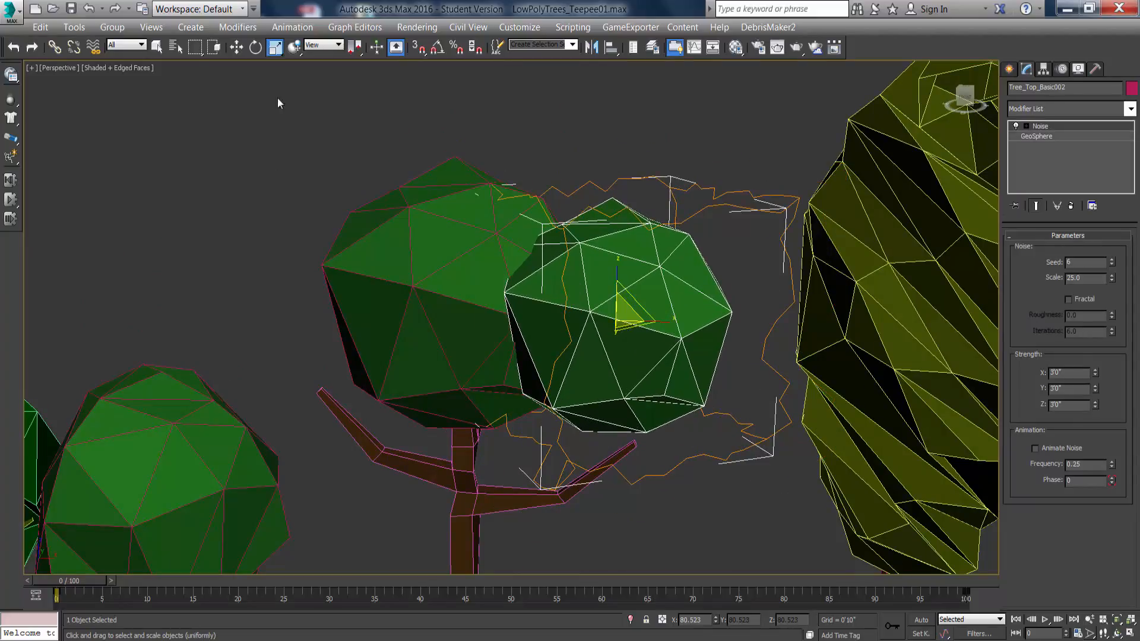
drag(1112, 263, 1113, 254)
Rotate the smaller treetop to a different angle and move it about 2' along X and 5'4" down onto the side branch.
click(255, 47)
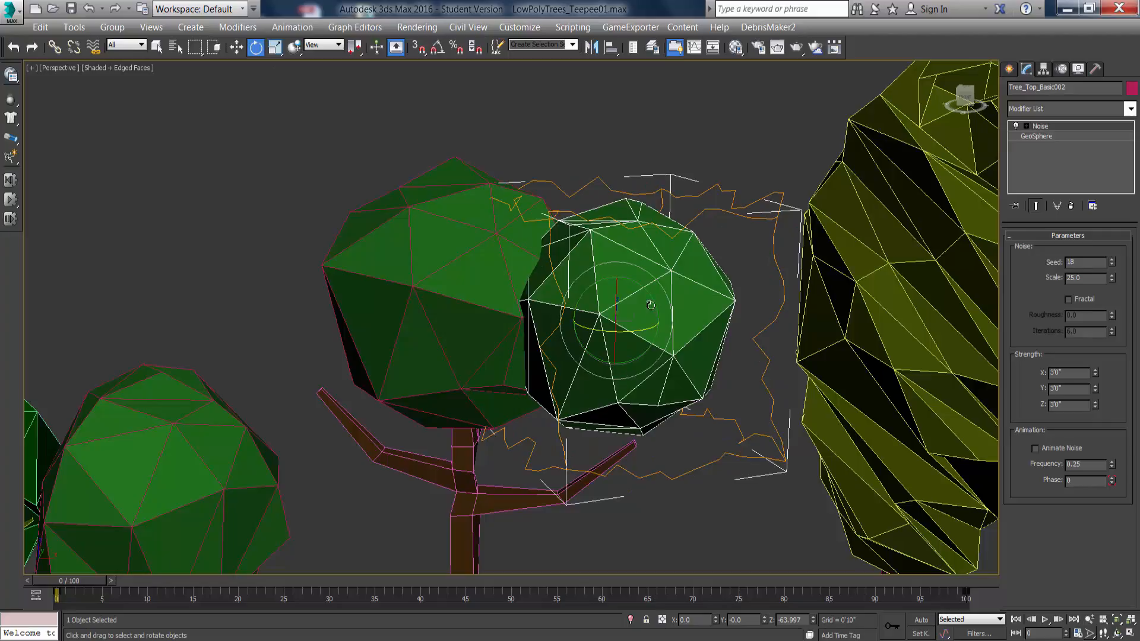
drag(651, 305, 638, 252)
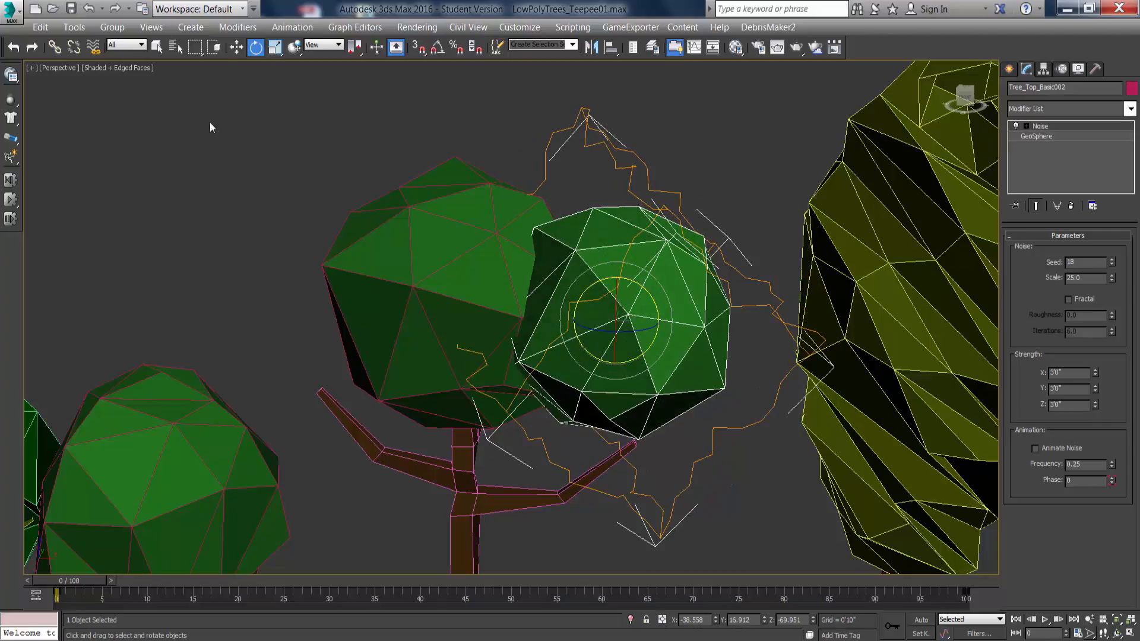
click(236, 47)
drag(631, 304, 664, 396)
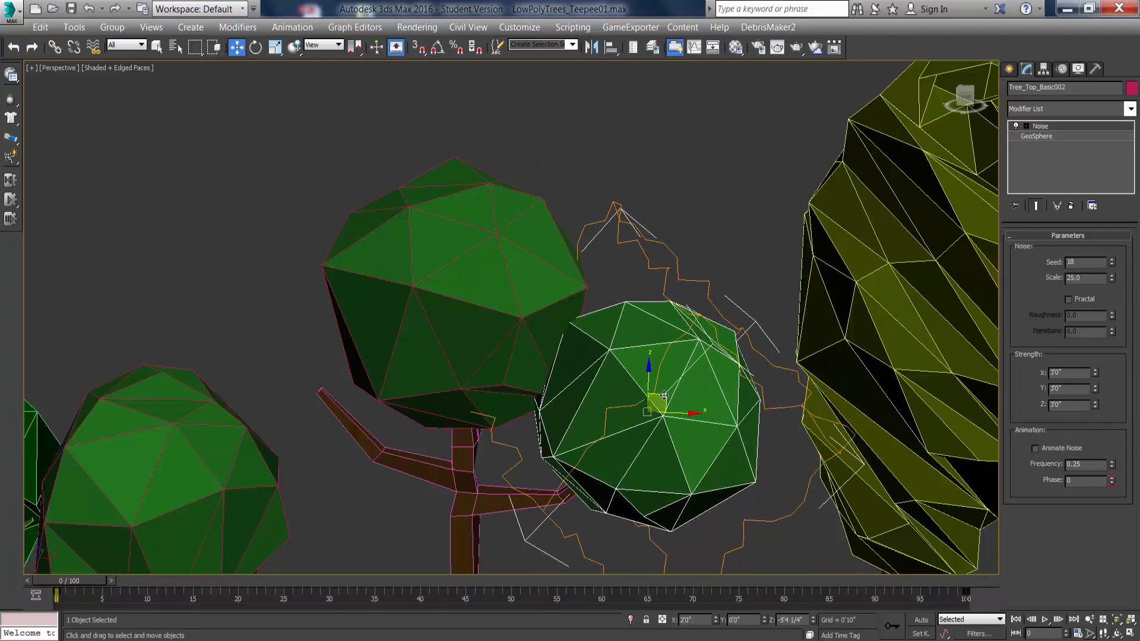
Clone the smaller treetop as a single copy over the opposite side branch.
alt+middle_drag(465, 402, 476, 438)
alt+middle_drag(567, 448, 579, 433)
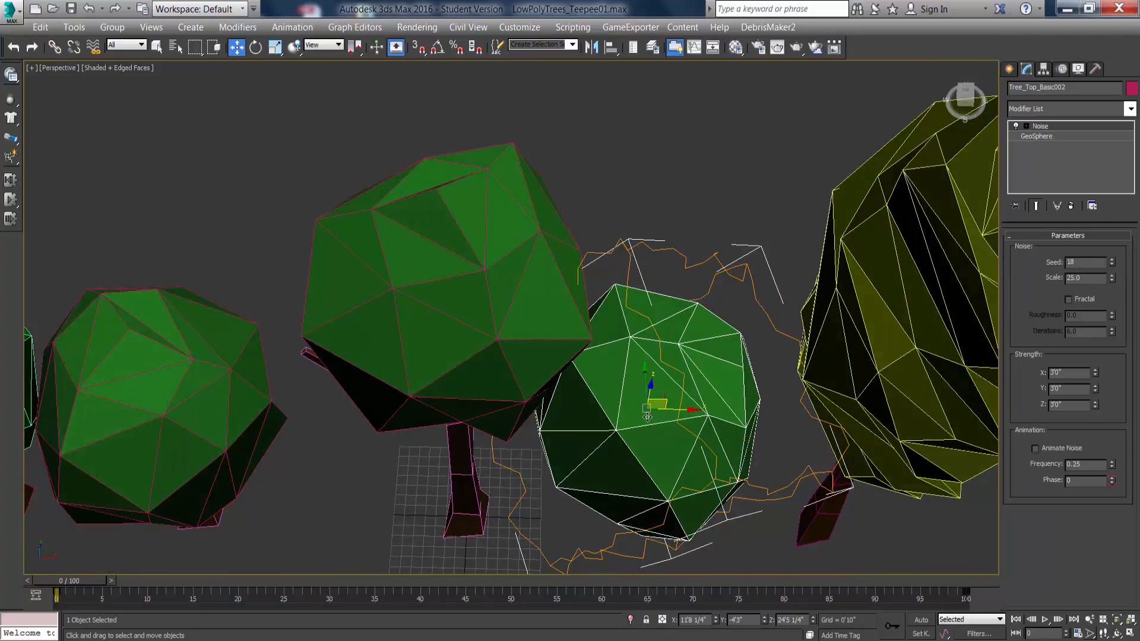
shift+drag(659, 395, 358, 332)
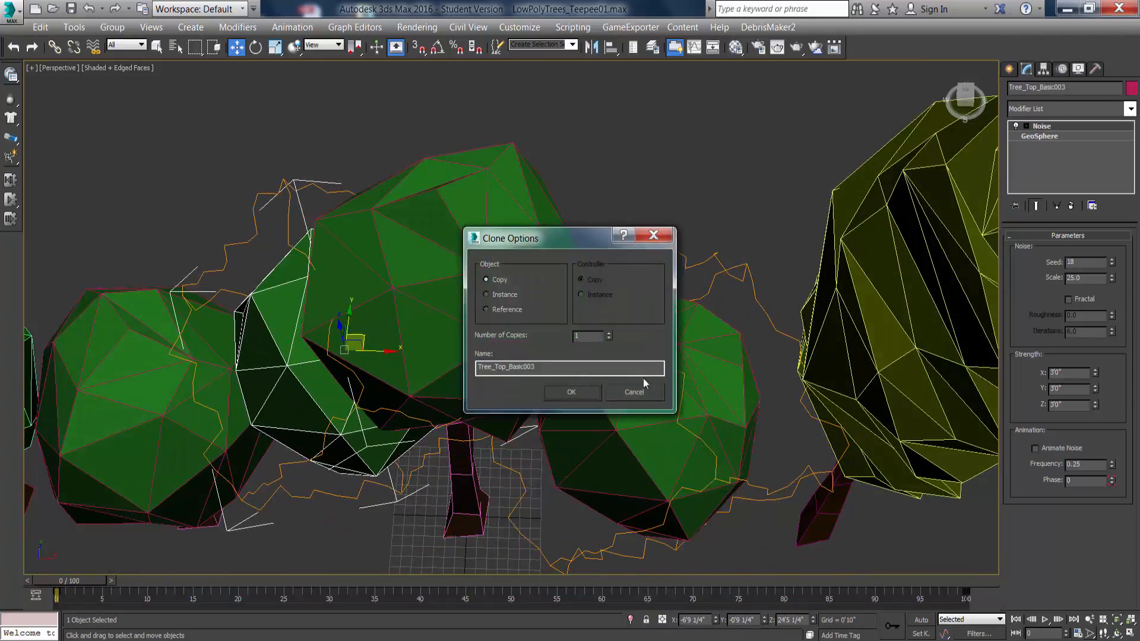
click(571, 392)
Set the Noise seed of the newest treetop to 60 and rotate it to a different angle.
alt+middle_drag(491, 422, 1021, 287)
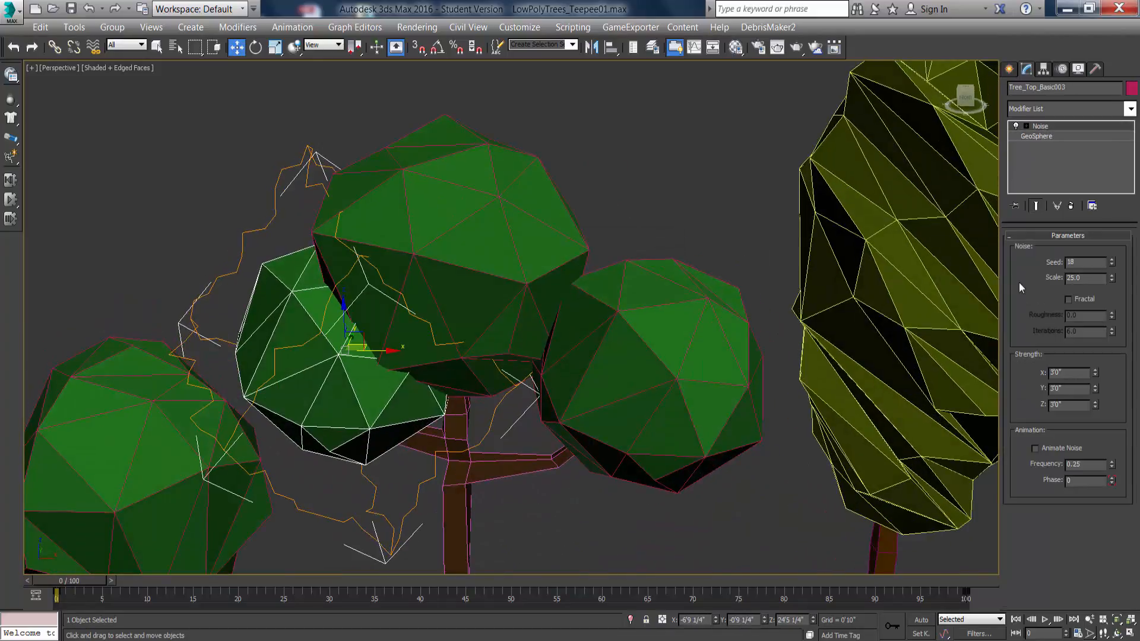
drag(1111, 261, 388, 154)
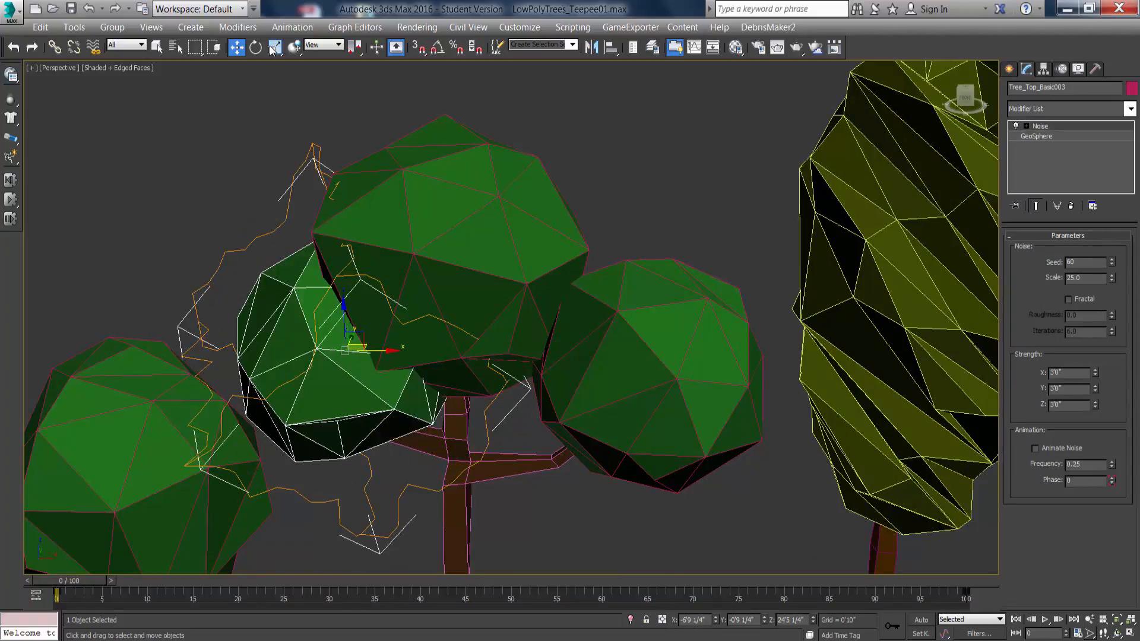
key(e)
drag(362, 320, 374, 362)
Move the rotated treetop about 3' outward along negative X and slightly down over the end of its branch.
alt+middle_drag(458, 356, 481, 373)
click(236, 48)
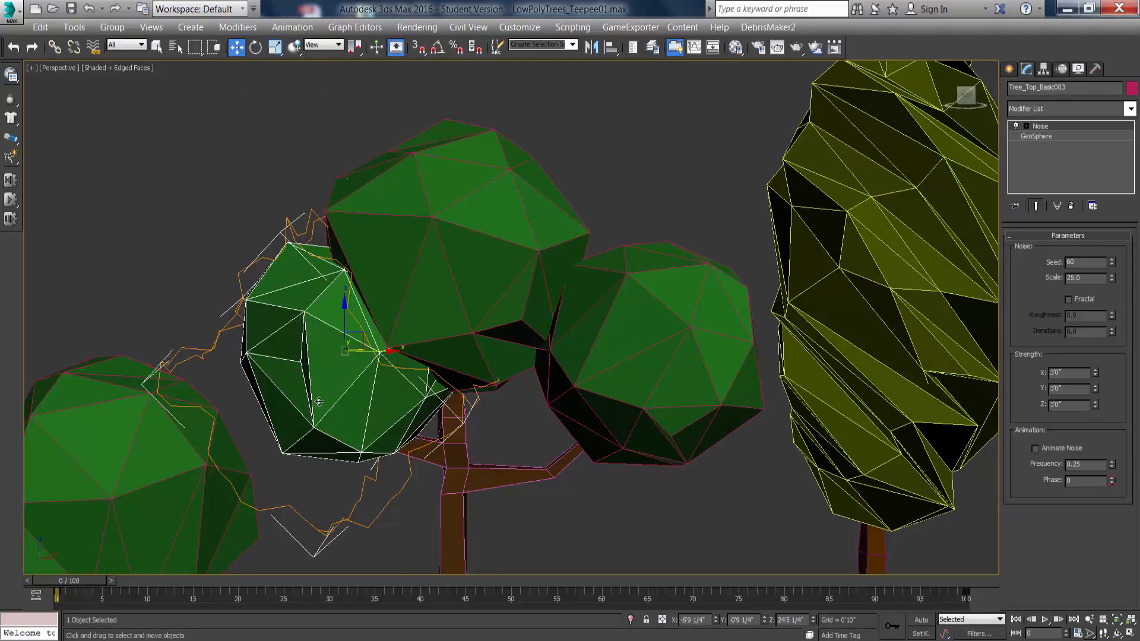
drag(357, 332, 322, 340)
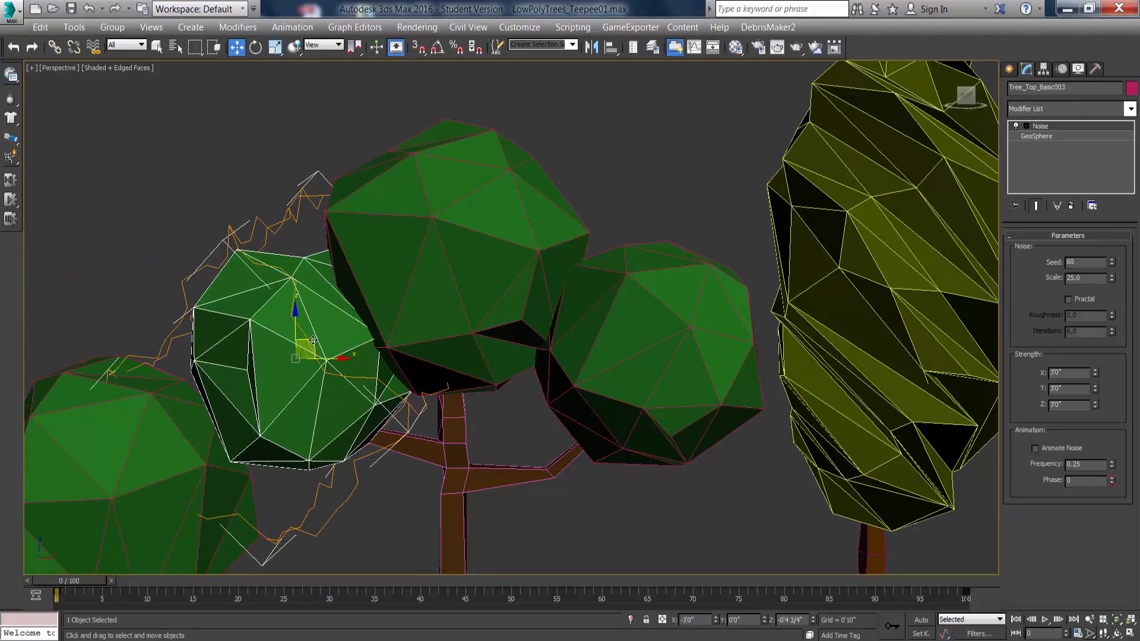
scroll(412, 368, down, 4)
alt+middle_drag(473, 387, 427, 386)
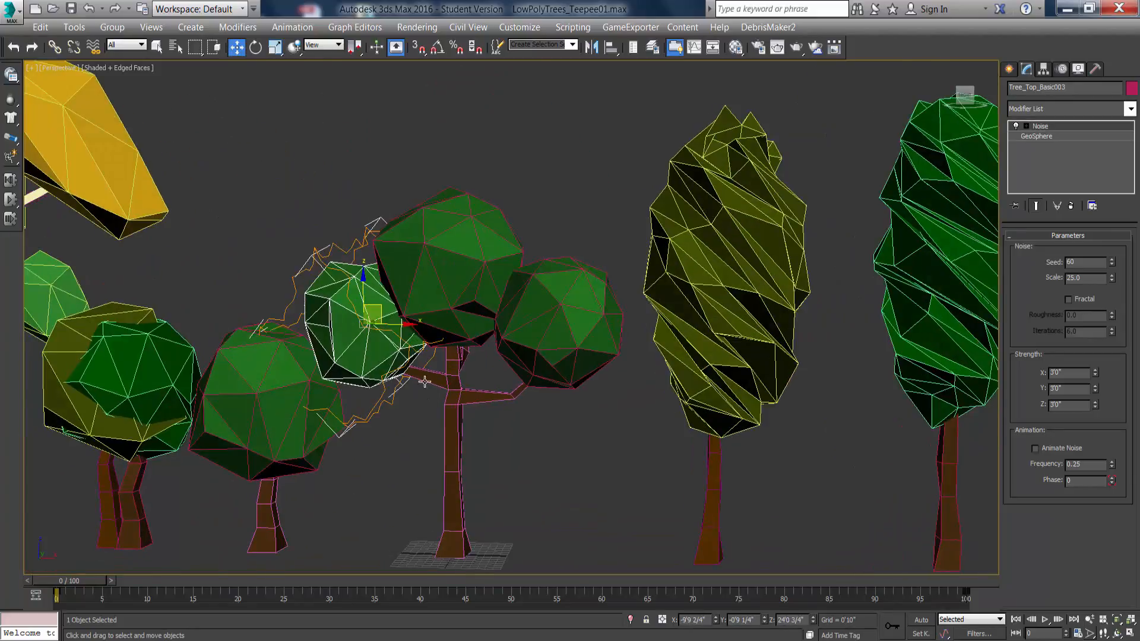
Duplicate the green treetop material into two spare material slots, naming the copies Tree_Top_Basic_Green_Light and Tree_Top_Basic_Green_Dark.
scroll(427, 385, up, 4)
key(m)
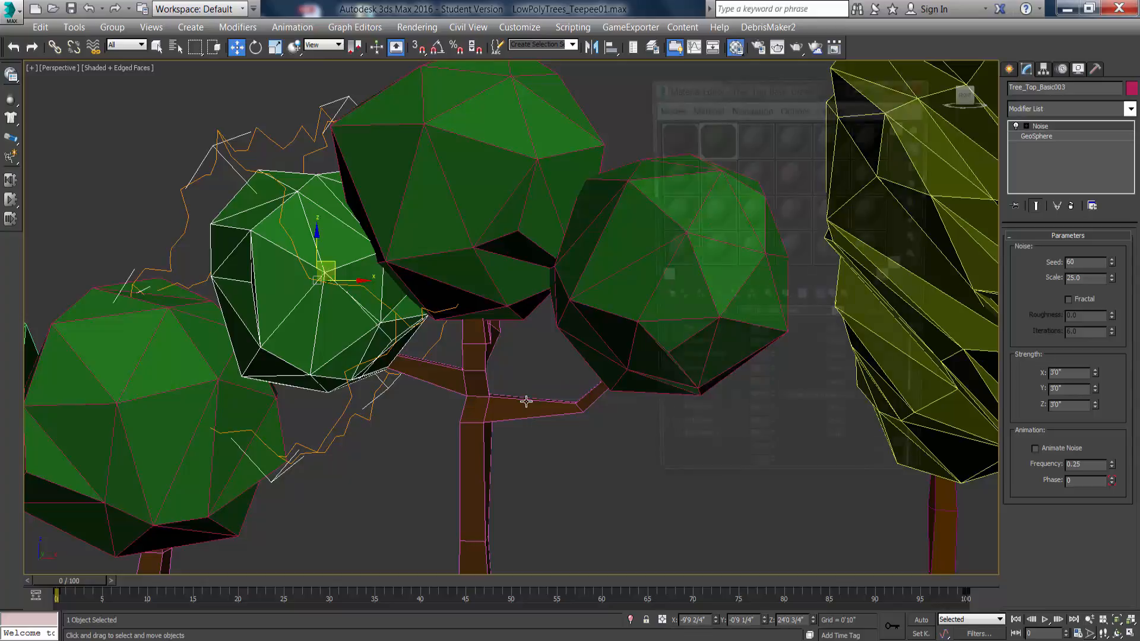
drag(721, 143, 759, 146)
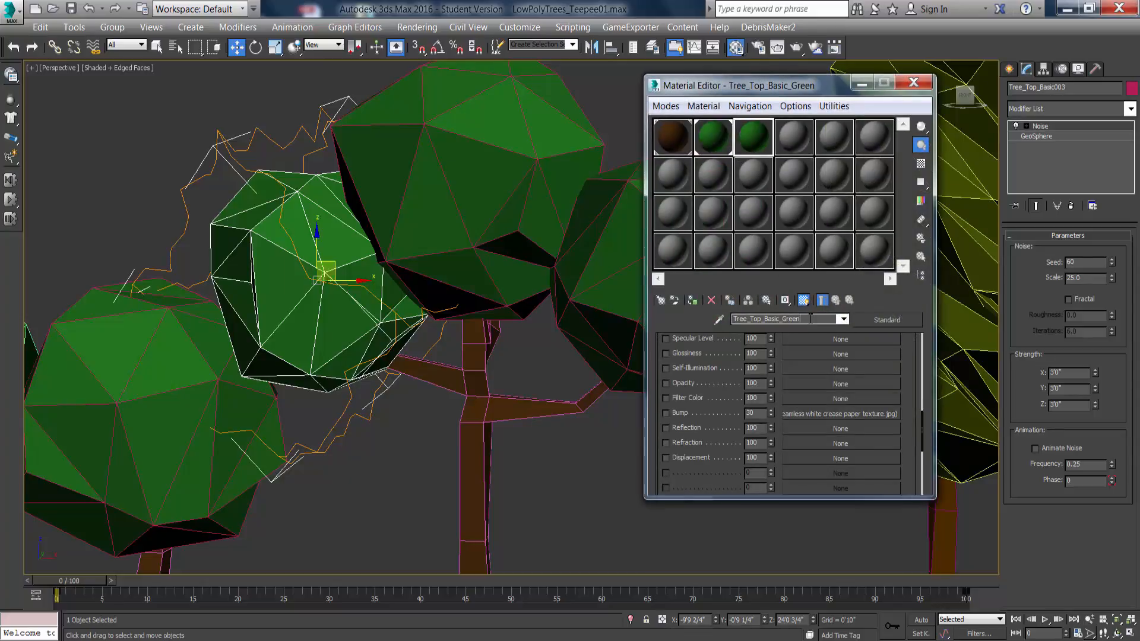
click(810, 319)
text(_Light)
drag(749, 140, 794, 138)
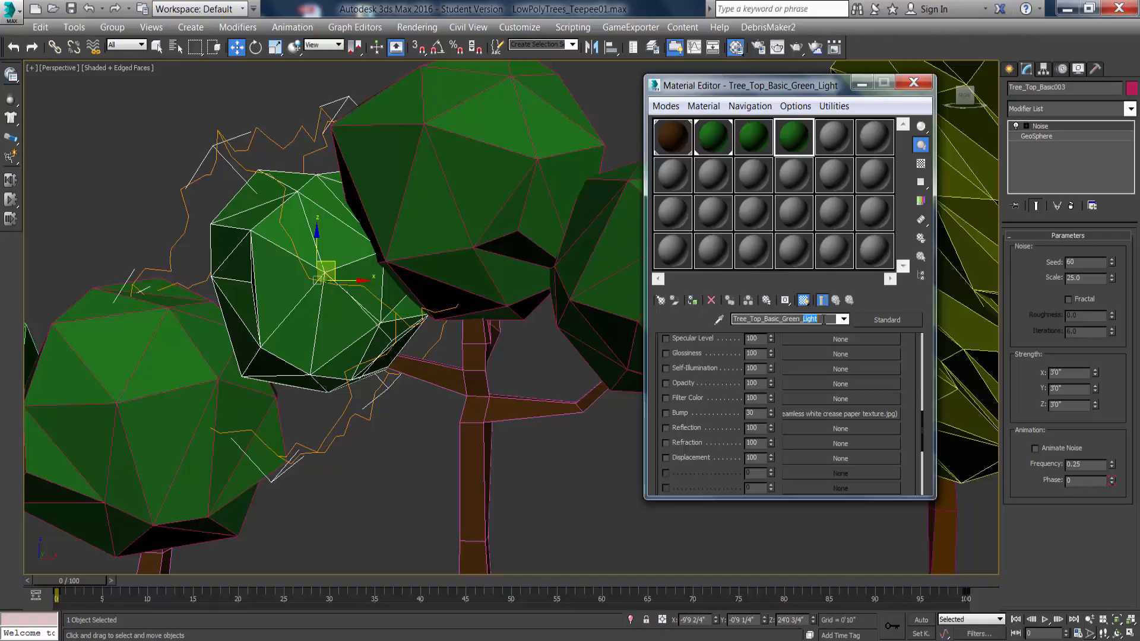
text(Dark)
Set the diffuse color of Tree_Top_Basic_Green_Light to yellow-green with red 113, green 163, blue 42.
click(757, 137)
scroll(764, 392, up, 5)
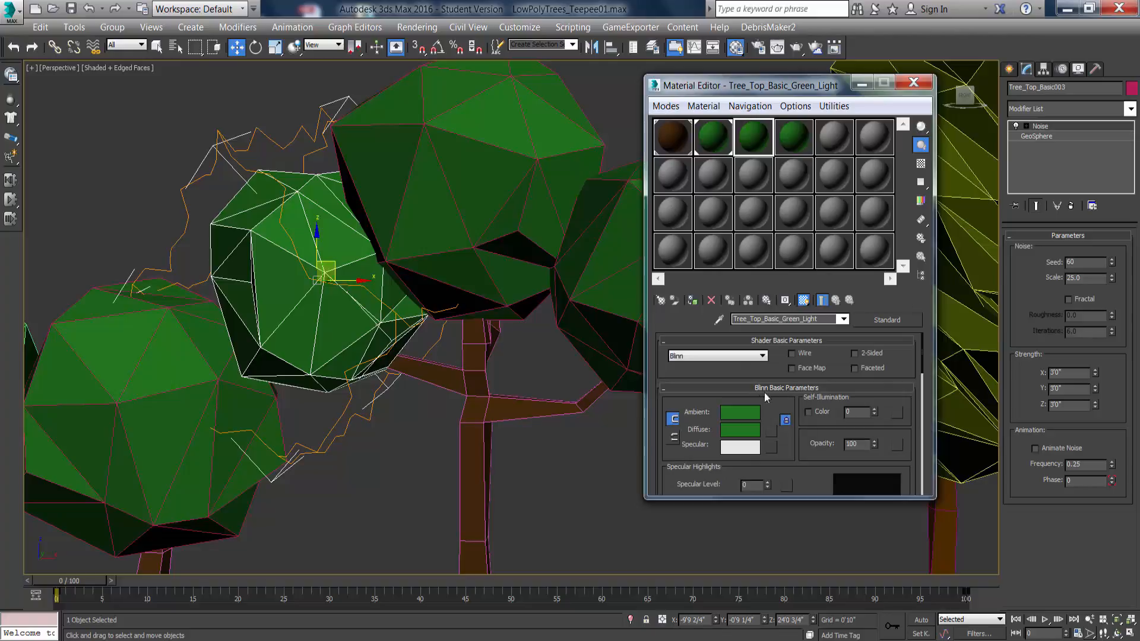
click(749, 430)
click(463, 94)
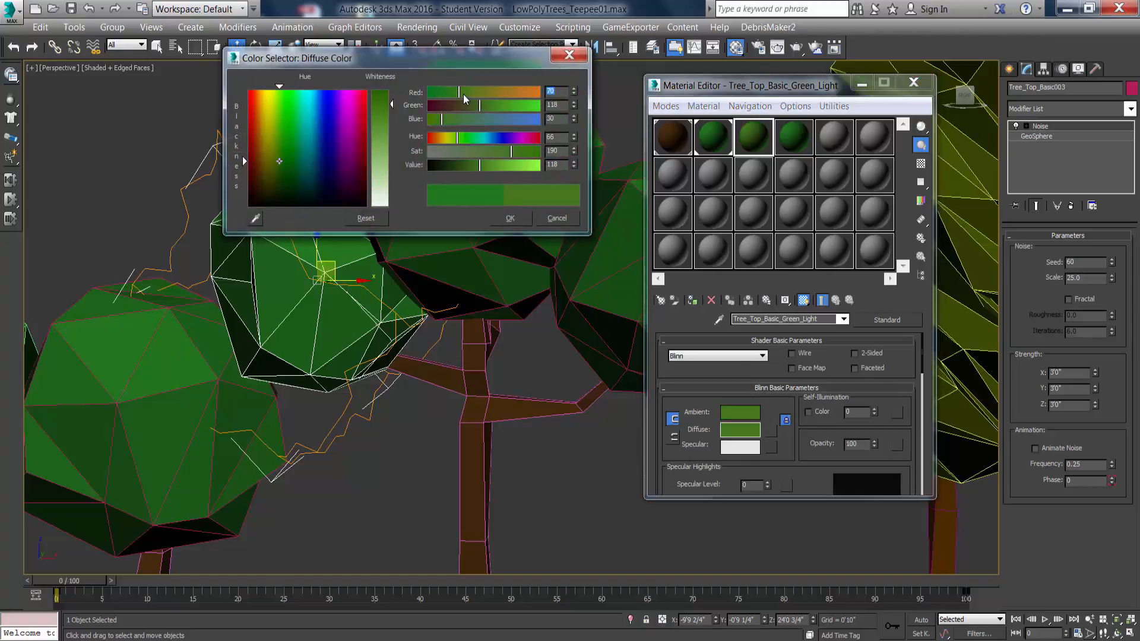
click(492, 166)
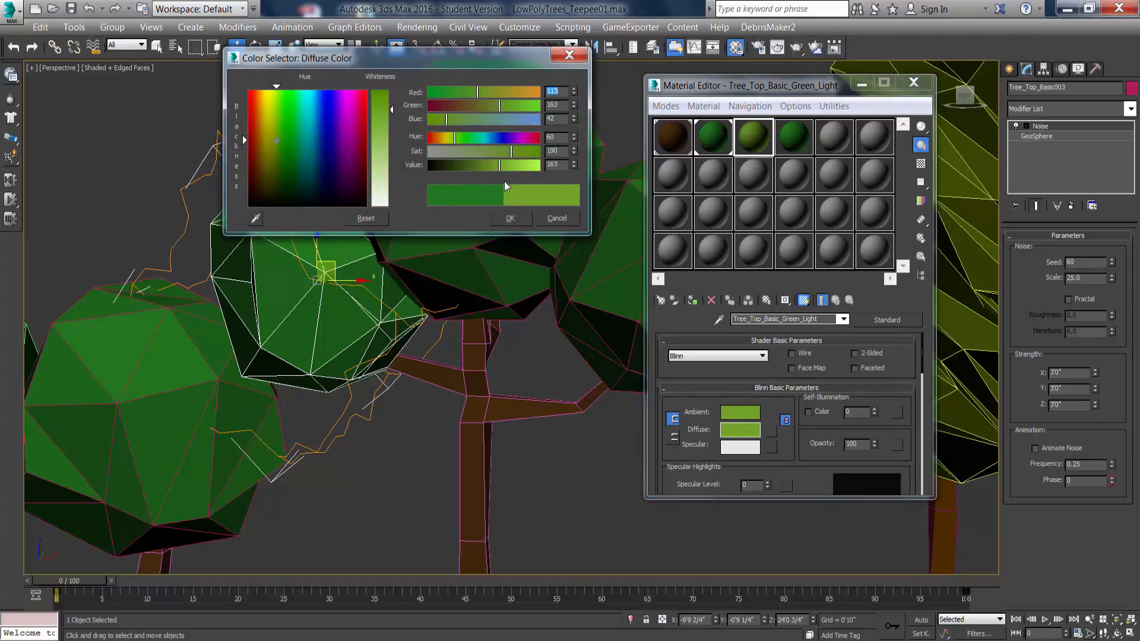
click(510, 217)
Set the diffuse color of Tree_Top_Basic_Green_Dark to deep green with red 34, green 77, blue 30.
click(790, 137)
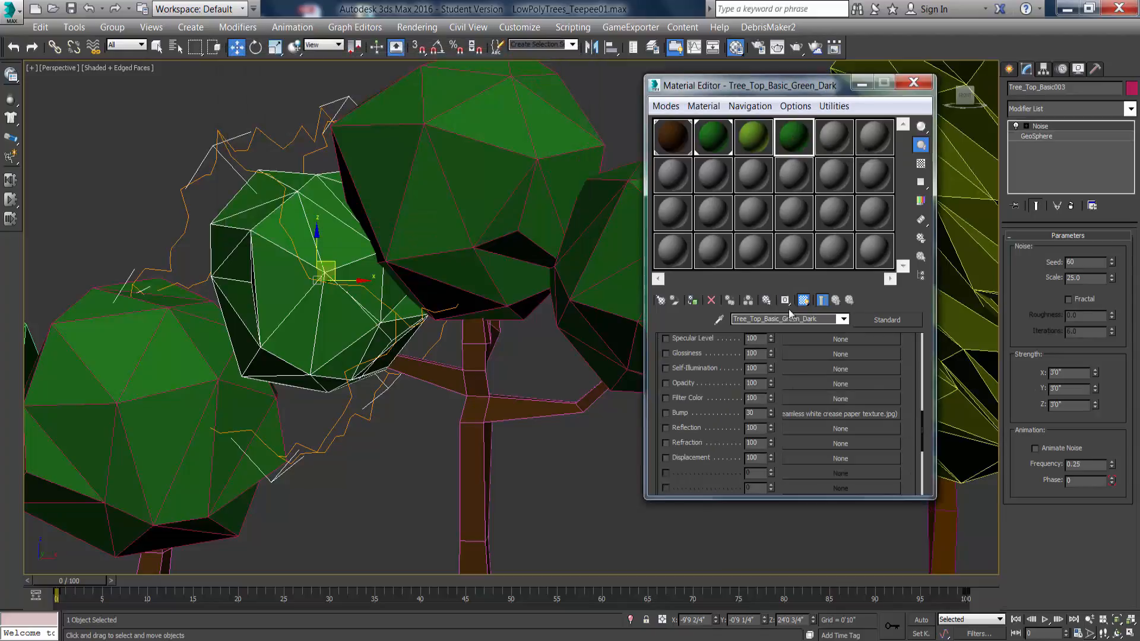
scroll(921, 422, up, 10)
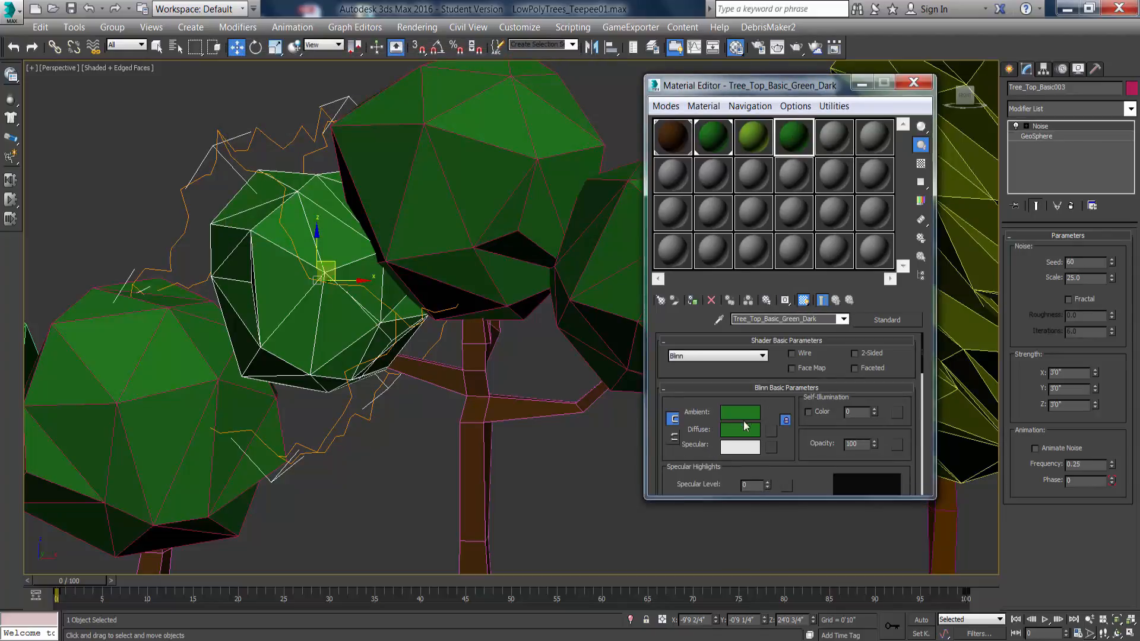
click(730, 428)
drag(469, 105, 462, 105)
click(510, 218)
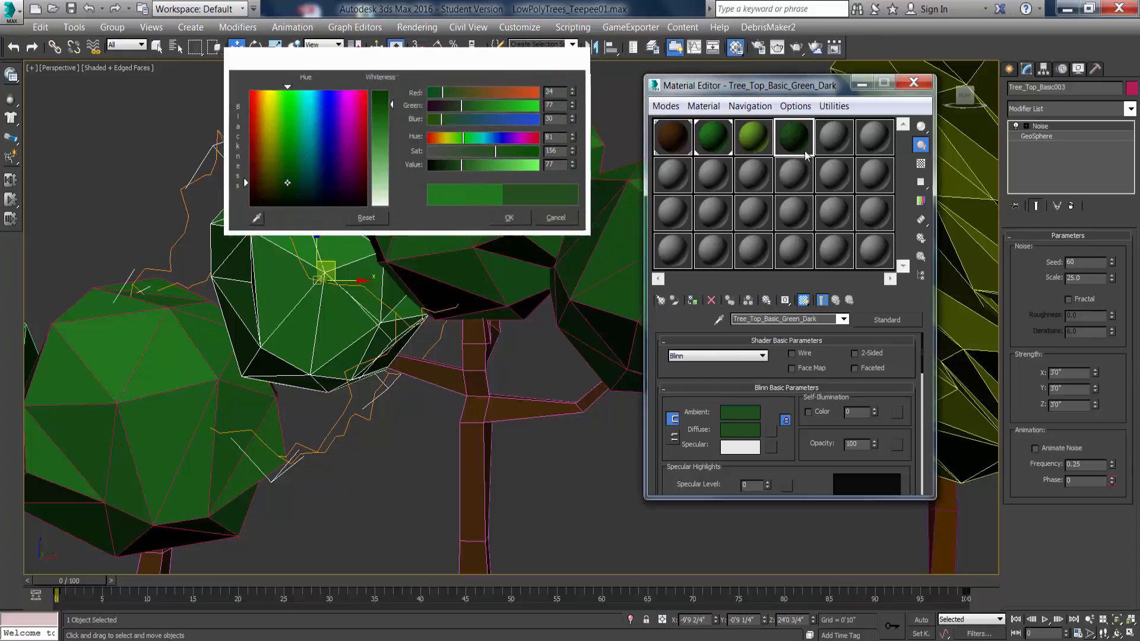
Assign Tree_Top_Basic_Green_Light to the selected side treetop and Tree_Top_Basic_Green_Dark to the treetop on the opposite branch.
drag(344, 286, 303, 305)
drag(808, 133, 719, 253)
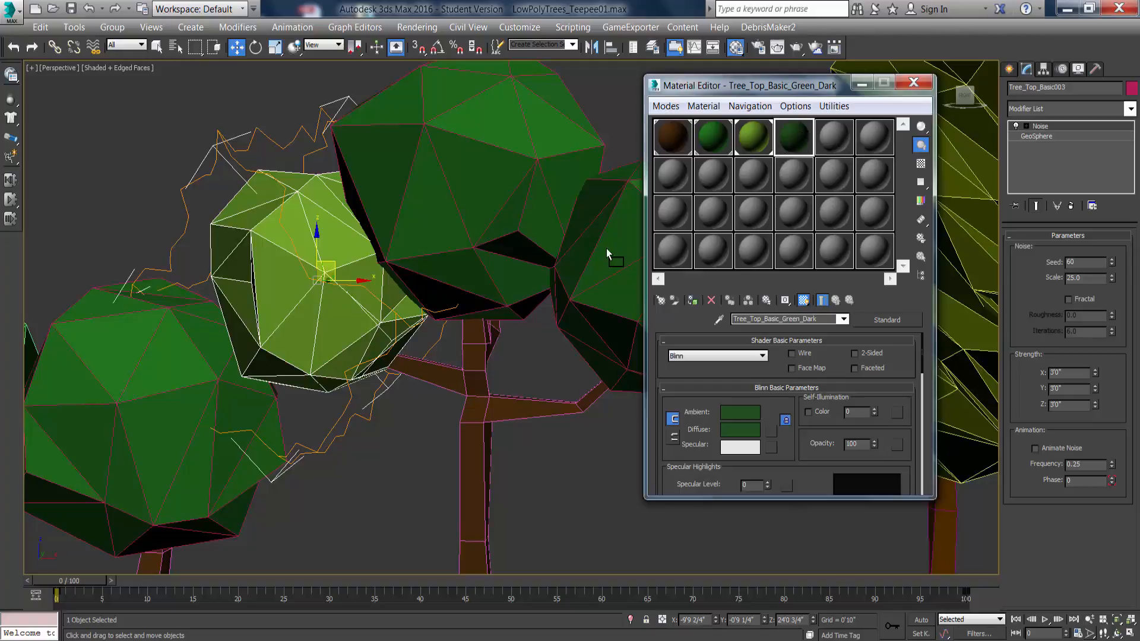
drag(607, 248, 608, 251)
Clone the dark green treetop as a single copy above the rear of the branched tree.
scroll(483, 273, down, 3)
alt+middle_drag(454, 325, 423, 344)
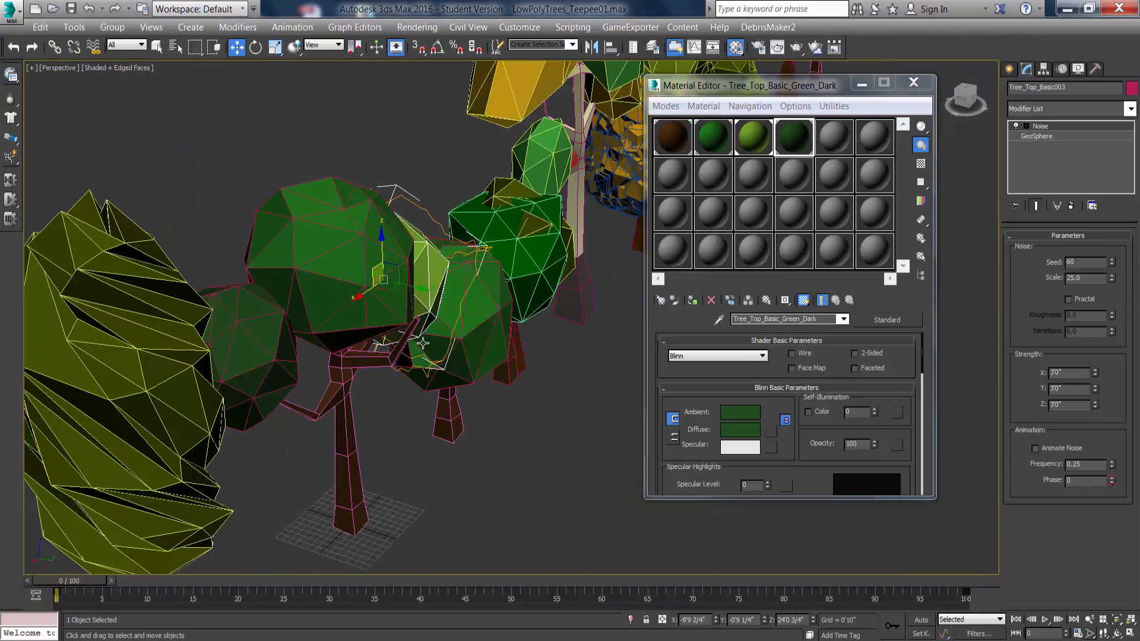
click(575, 428)
click(285, 352)
alt+middle_drag(332, 378, 379, 380)
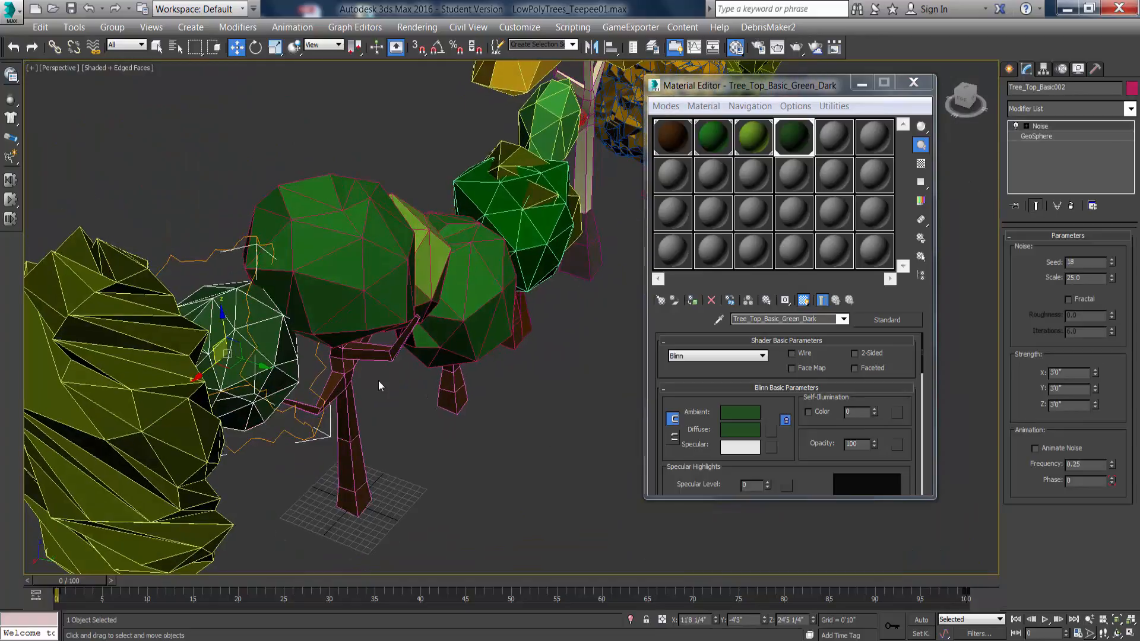
alt+middle_drag(238, 367, 253, 349)
mouse_move(253, 349)
shift+mouse_down()
mouse_move(439, 355)
mouse_move(410, 292)
shift+mouse_up()
click(586, 387)
Move the new dark treetop about 9'4" along negative X toward the trunk and scale it uniformly to about 57.7%.
alt+middle_drag(451, 374, 345, 361)
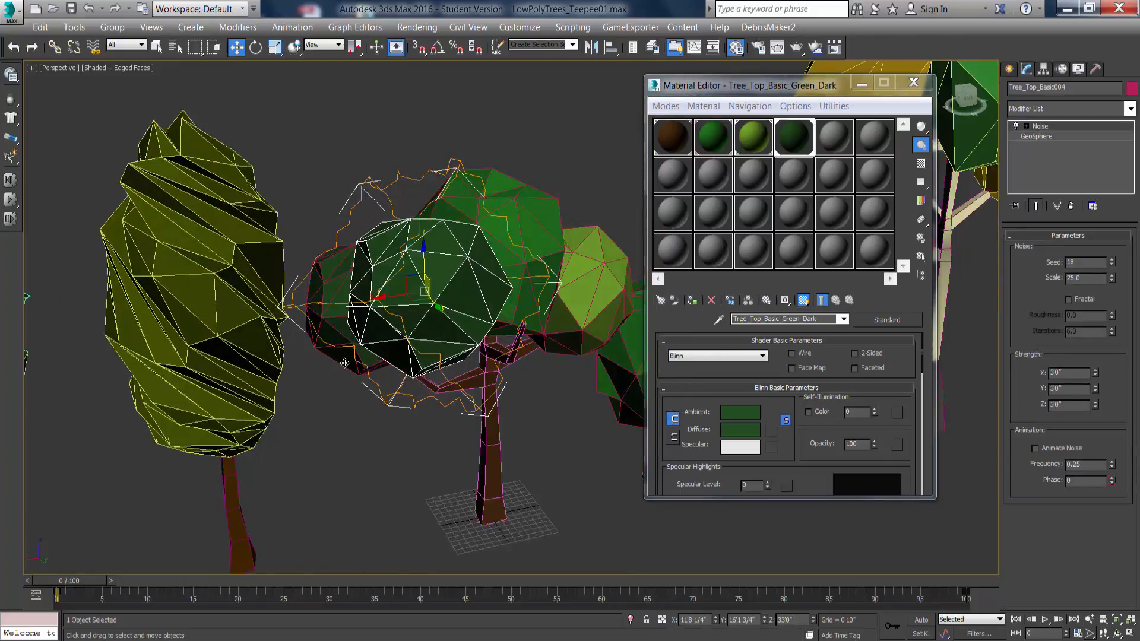
drag(398, 297, 431, 335)
alt+middle_drag(431, 336, 474, 306)
click(275, 48)
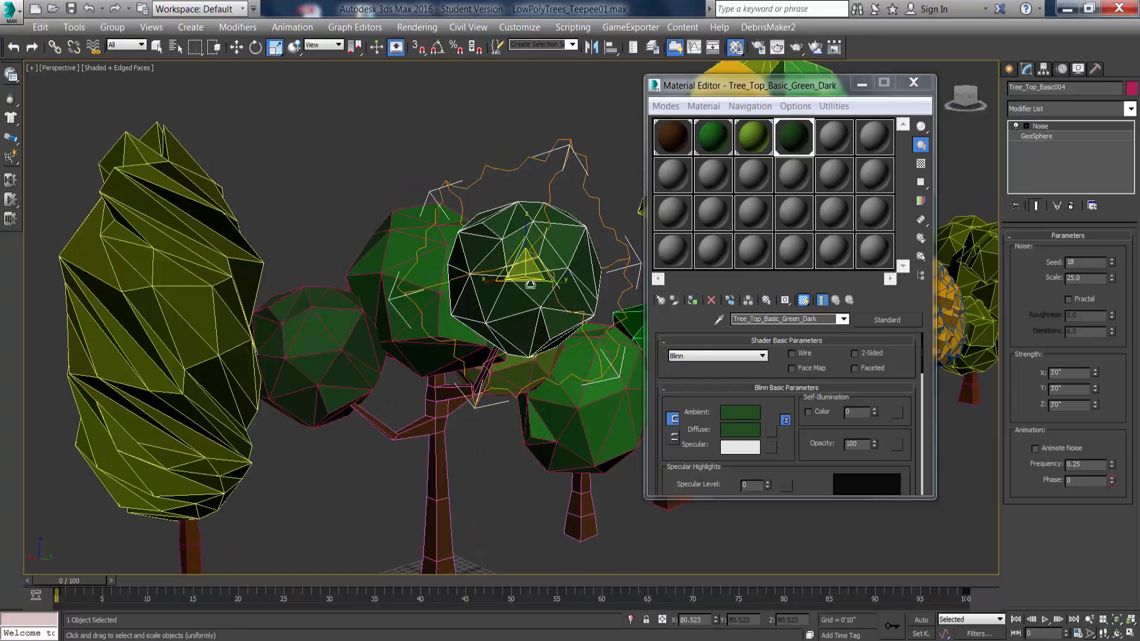
drag(530, 270, 530, 294)
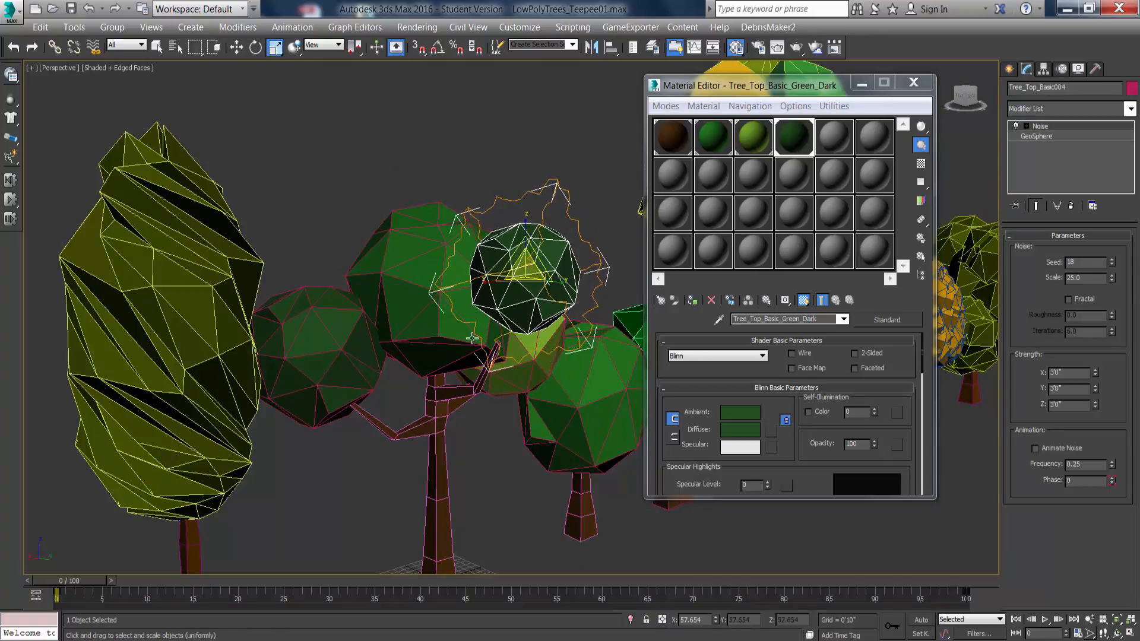
Seat the small dark treetop on the rear branch, moving it about 6'8" toward the trunk, 5'7" down and 1'9" along negative X.
alt+middle_drag(530, 279, 380, 176)
click(233, 48)
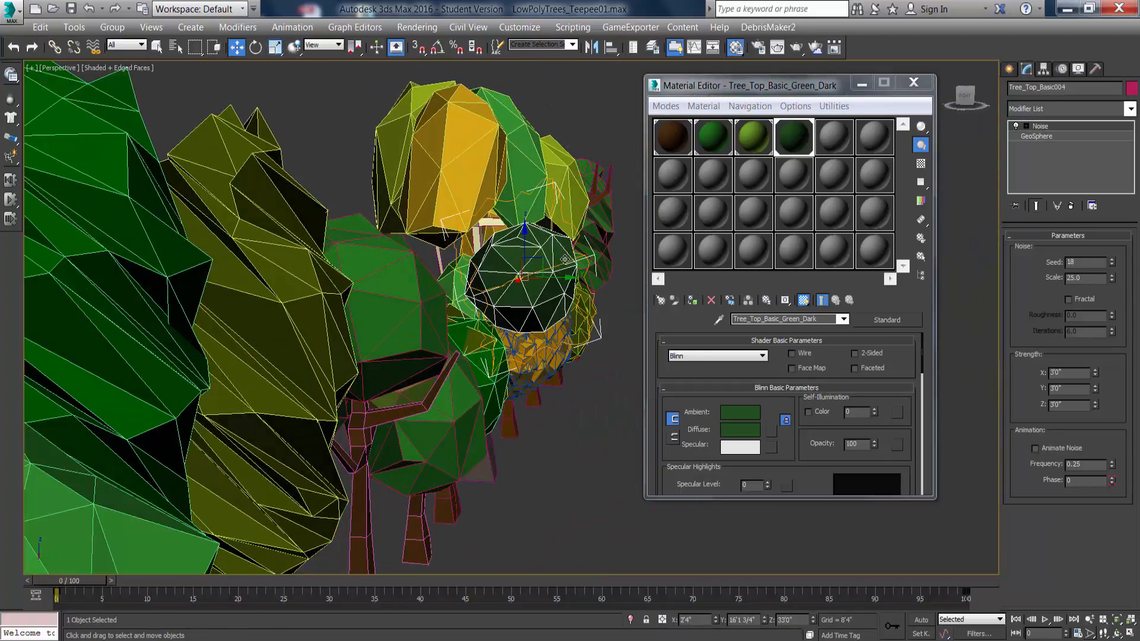
drag(540, 260, 466, 325)
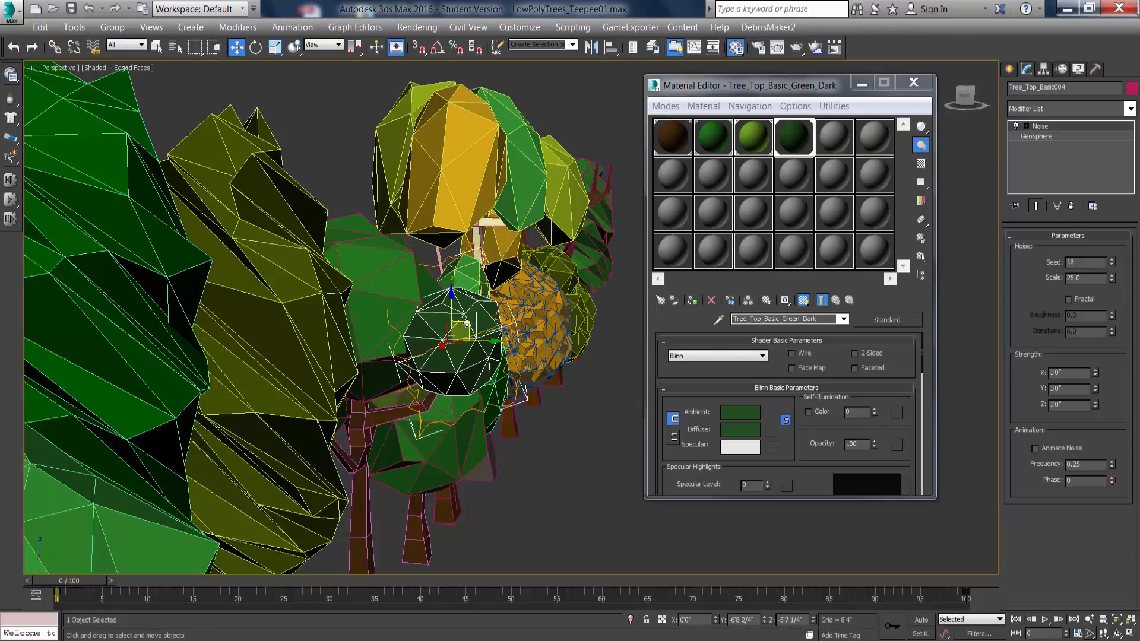
alt+middle_drag(480, 399, 392, 398)
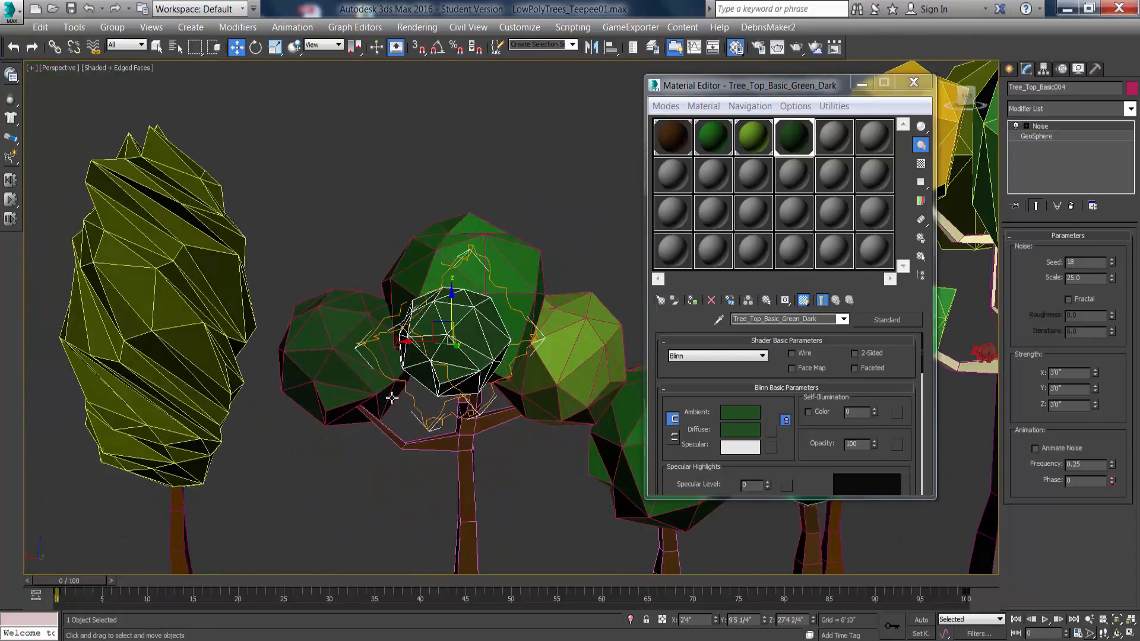
scroll(458, 391, up, 3)
mouse_move(491, 407)
alt+middle_down()
mouse_move(478, 407)
mouse_move(488, 407)
alt+middle_up()
drag(414, 288, 452, 288)
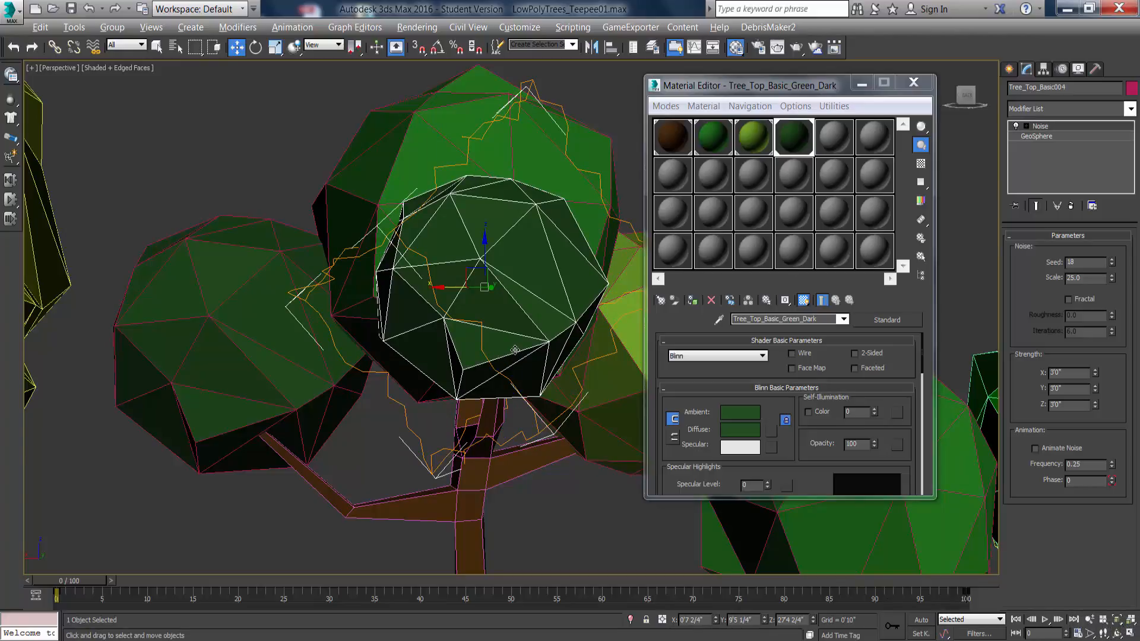
Assign the light green treetop material to the small rear treetop of the branched tree and close the Material Editor.
alt+middle_drag(515, 350, 482, 321)
alt+middle_drag(445, 364, 510, 445)
drag(747, 148, 449, 245)
alt+middle_drag(420, 335, 419, 309)
scroll(427, 333, down, 5)
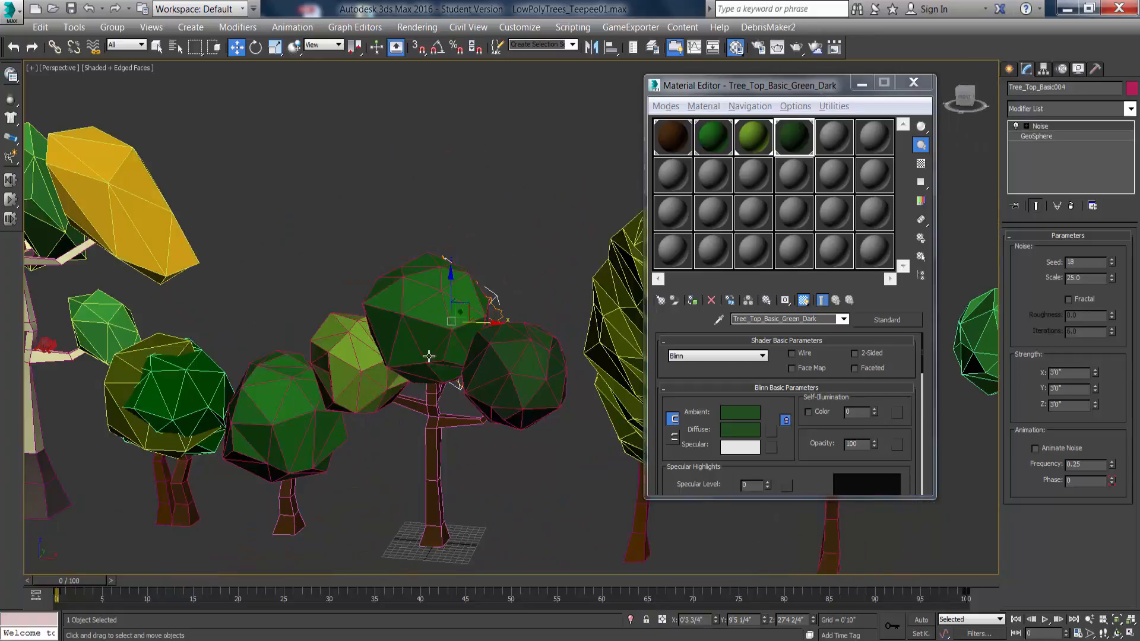
alt+middle_drag(427, 357, 433, 333)
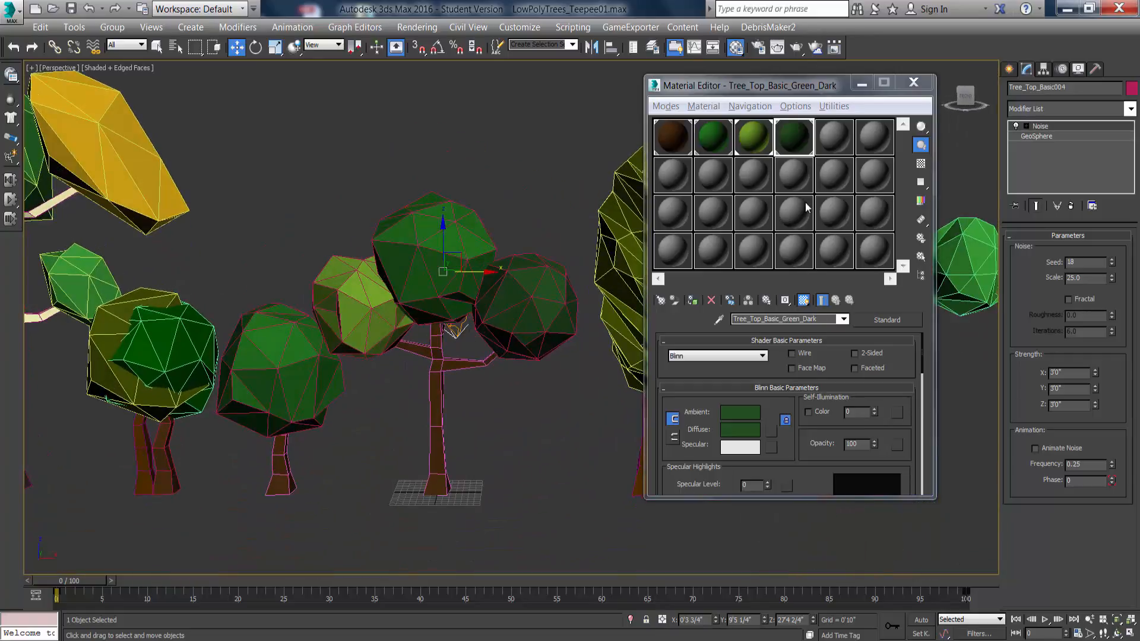
click(914, 82)
alt+middle_drag(374, 359, 381, 356)
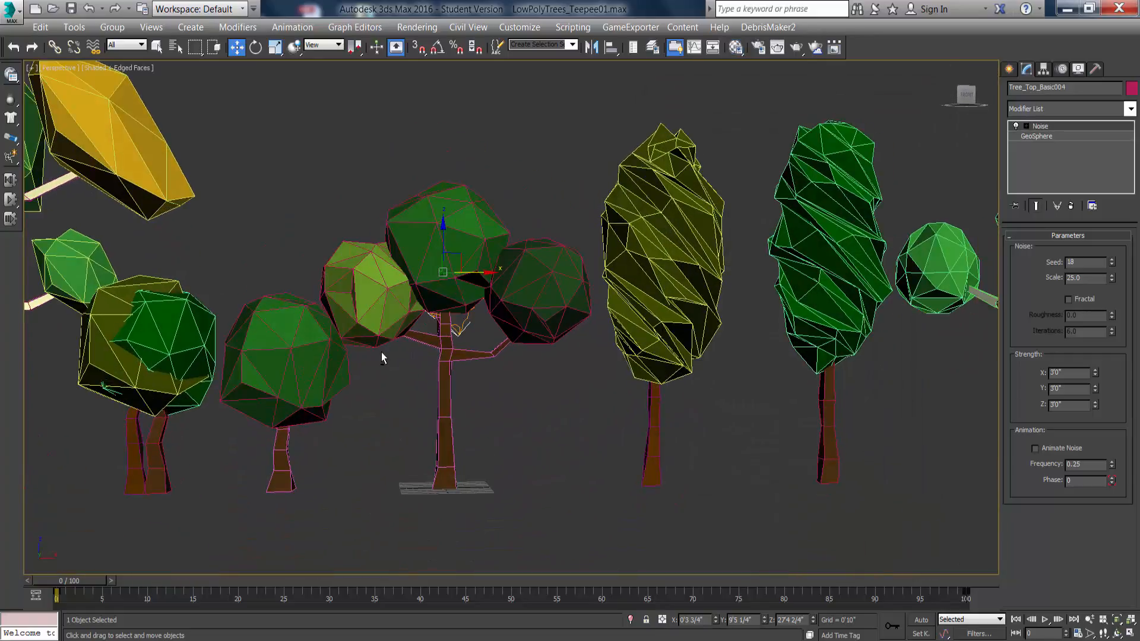
click(366, 184)
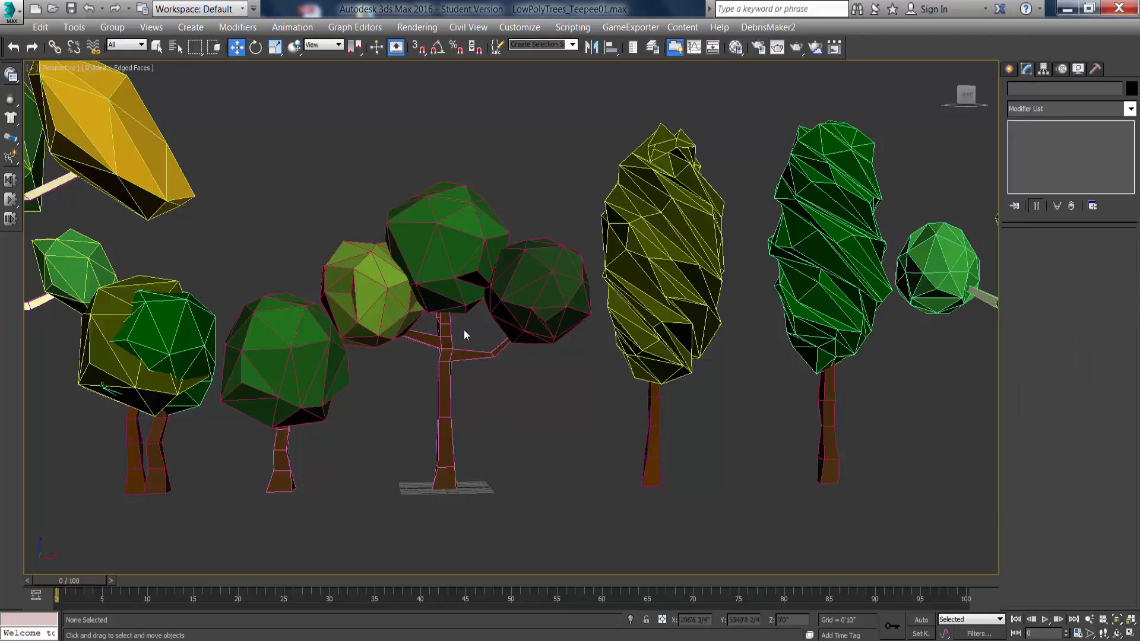
drag(351, 168, 545, 540)
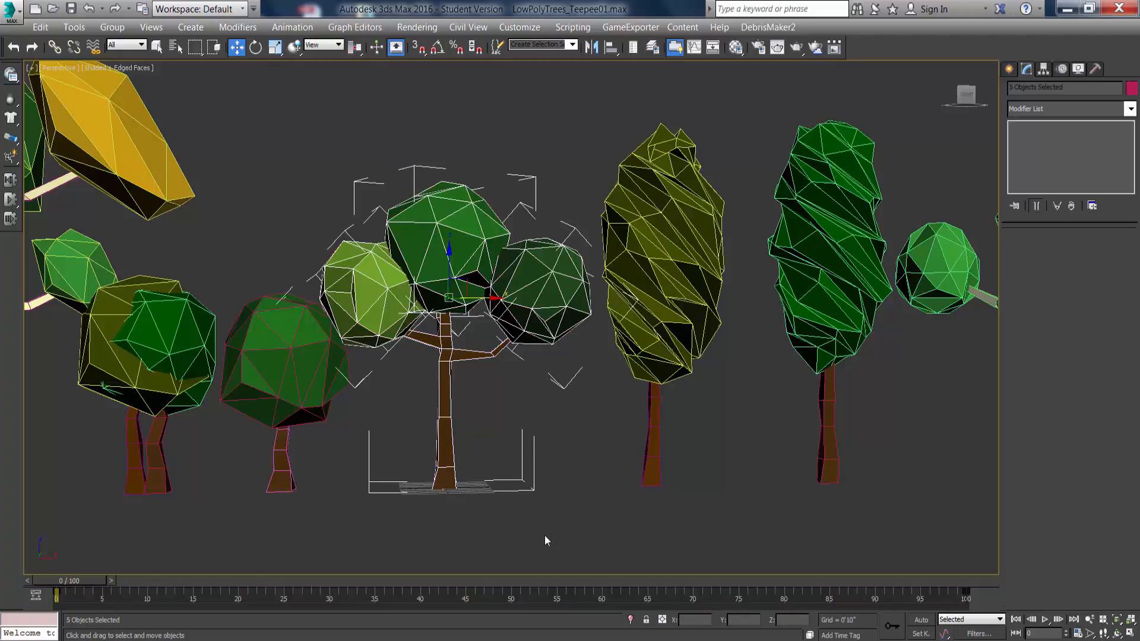
click(112, 27)
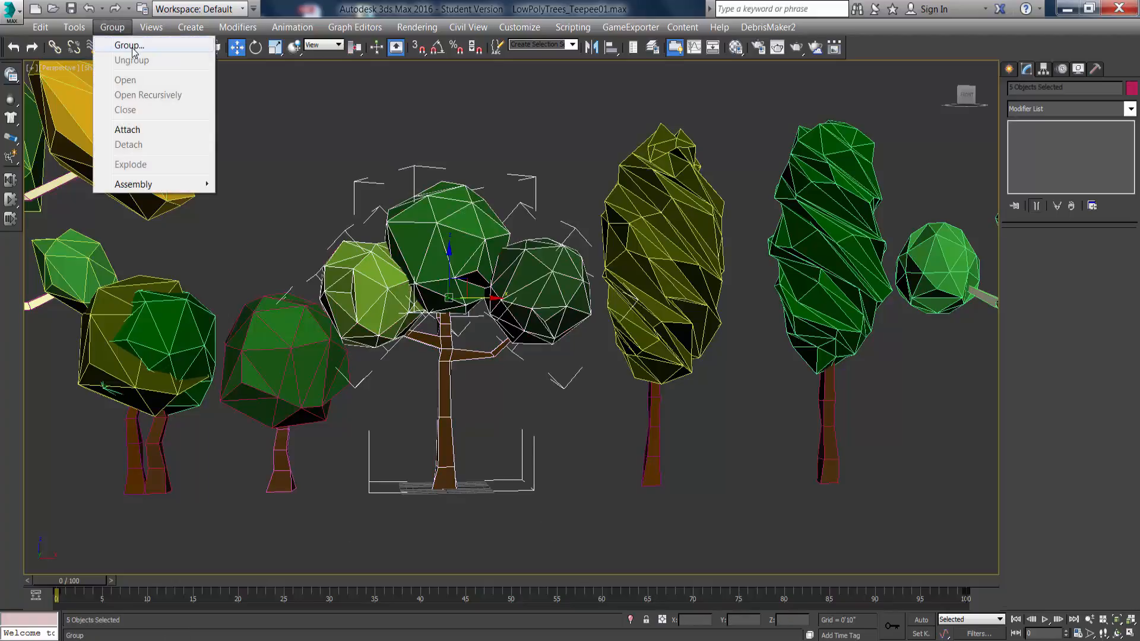
click(325, 92)
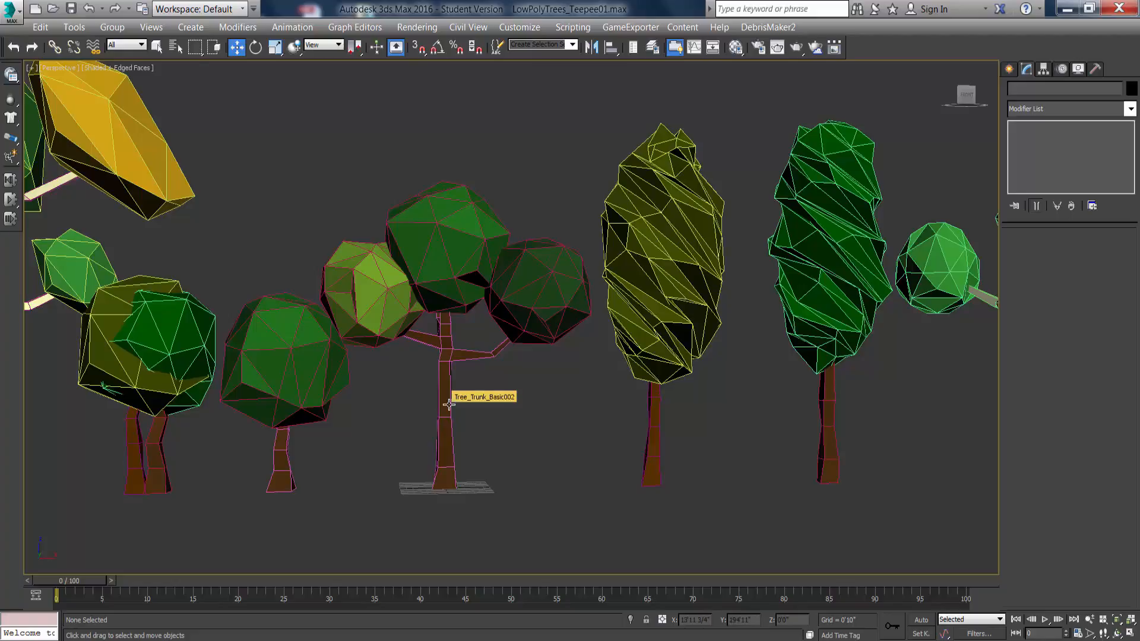
Look over the whole row of tree models, from the bare-branched trees to the conifers.
scroll(475, 409, down, 5)
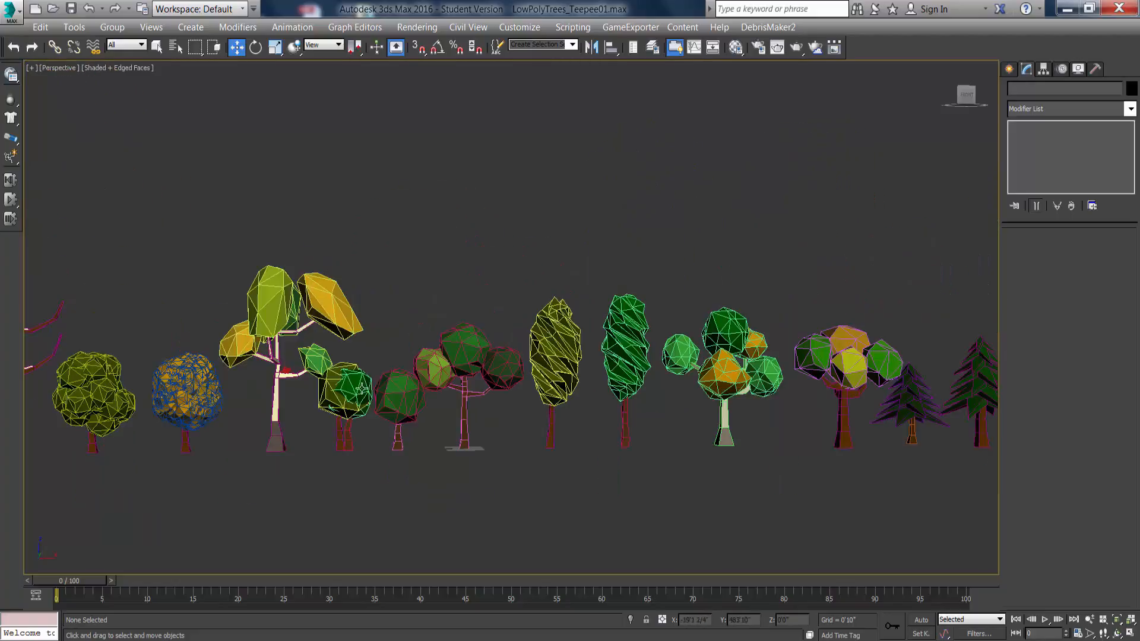
middle_drag(368, 411, 695, 401)
middle_drag(409, 406, 475, 401)
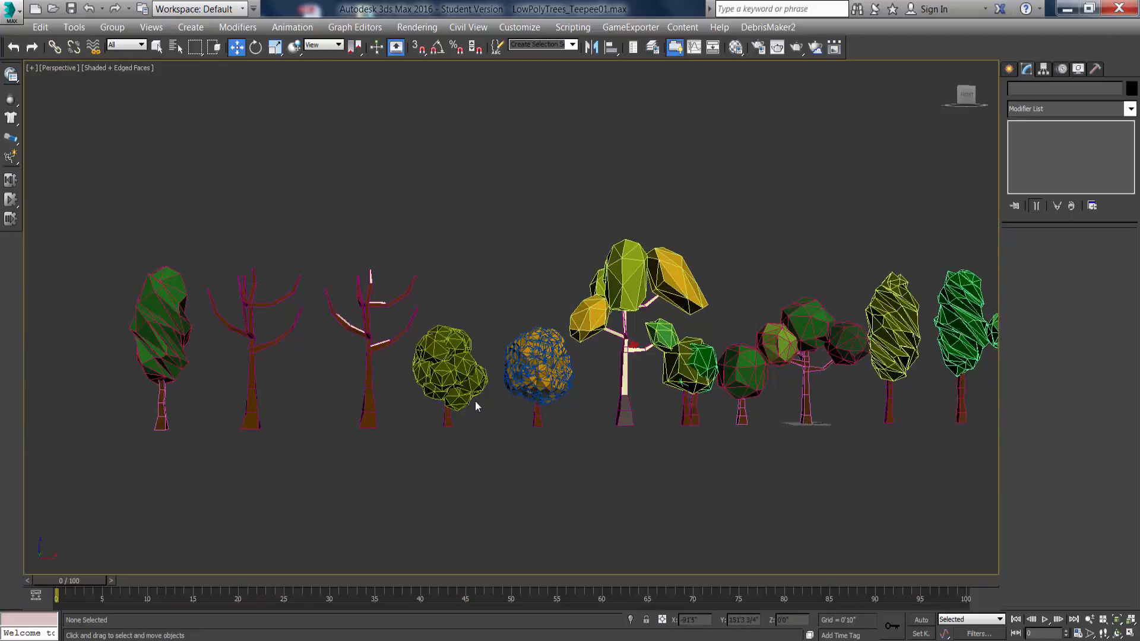
scroll(475, 401, up, 3)
drag(640, 503, 602, 492)
click(667, 525)
middle_drag(730, 460, 384, 456)
middle_drag(706, 400, 506, 405)
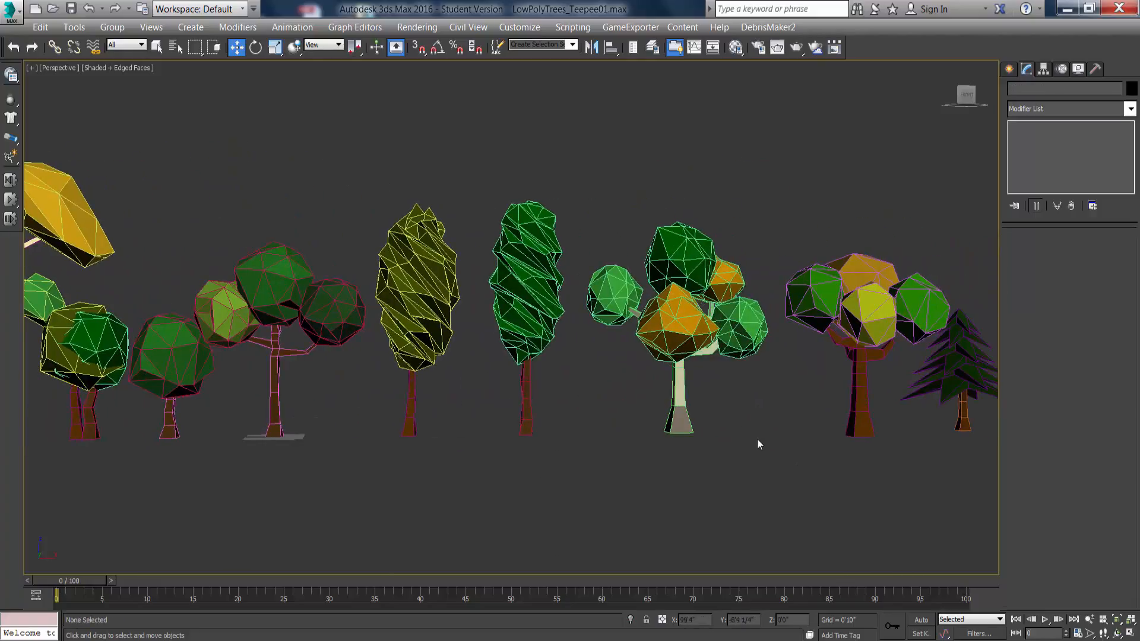
middle_drag(757, 440, 495, 432)
mouse_move(643, 432)
middle_down()
mouse_move(608, 445)
mouse_move(580, 433)
mouse_move(498, 433)
middle_up()
Move both spiral cone trees along X away from the layered pines, and the one with a trunk farther still.
scroll(608, 445, up, 4)
scroll(499, 433, down, 3)
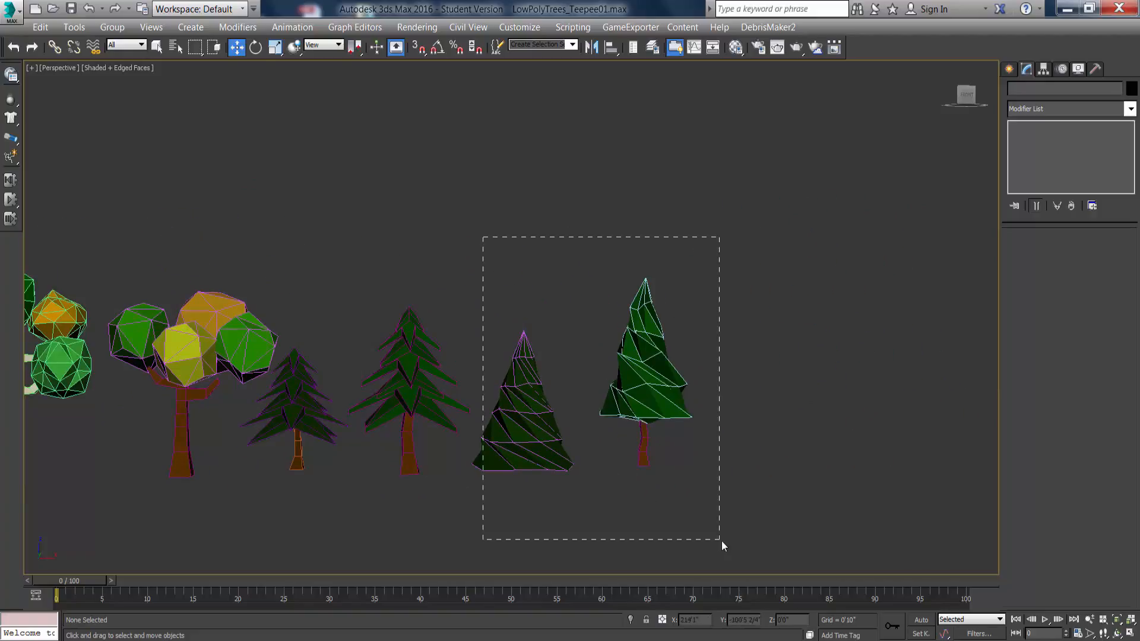
drag(721, 540, 721, 540)
drag(645, 400, 781, 400)
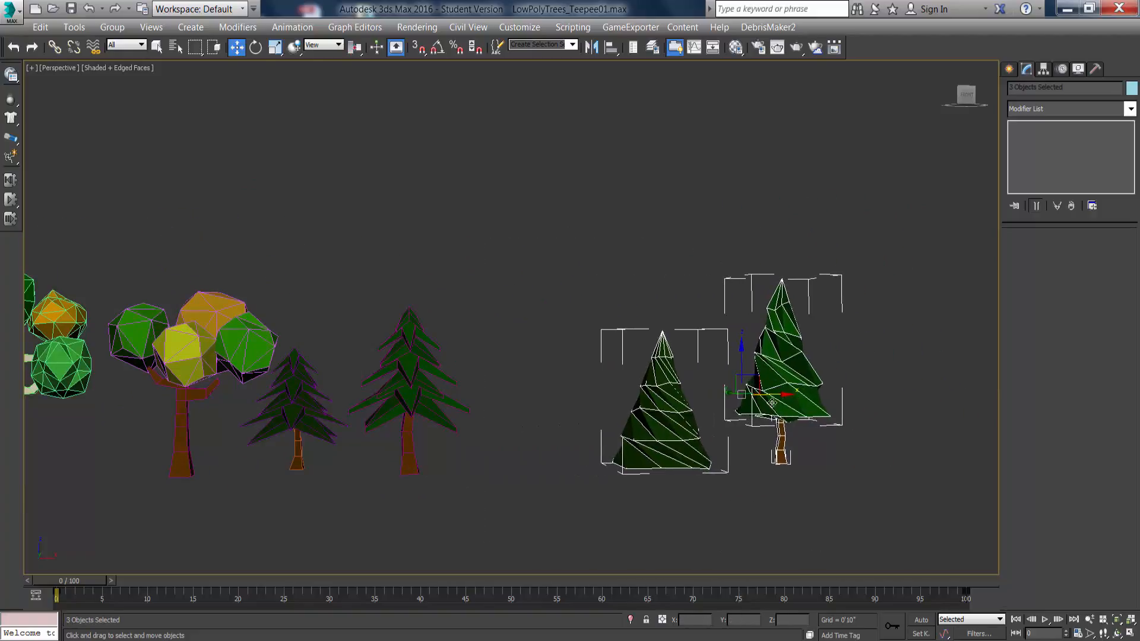
click(781, 265)
drag(859, 542, 860, 542)
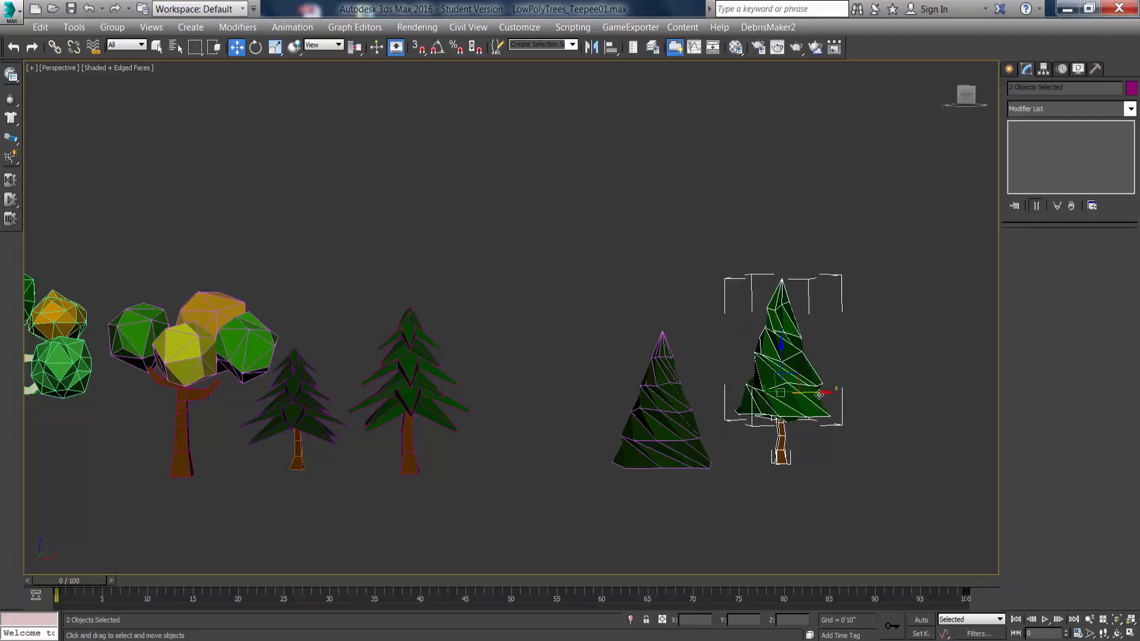
drag(814, 395, 924, 395)
click(418, 429)
Clone the short basic trunk as a single copy and place it at X 197'4", between the tall pine and the trunkless cone tree.
middle_drag(418, 429, 532, 443)
scroll(532, 443, down, 4)
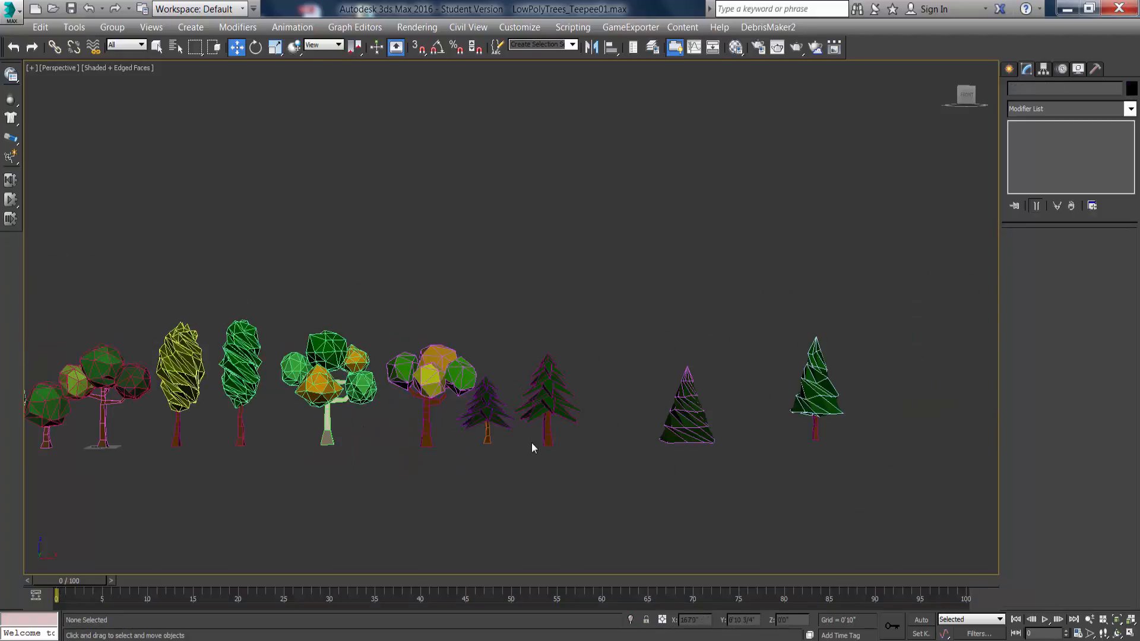
middle_drag(373, 435, 616, 435)
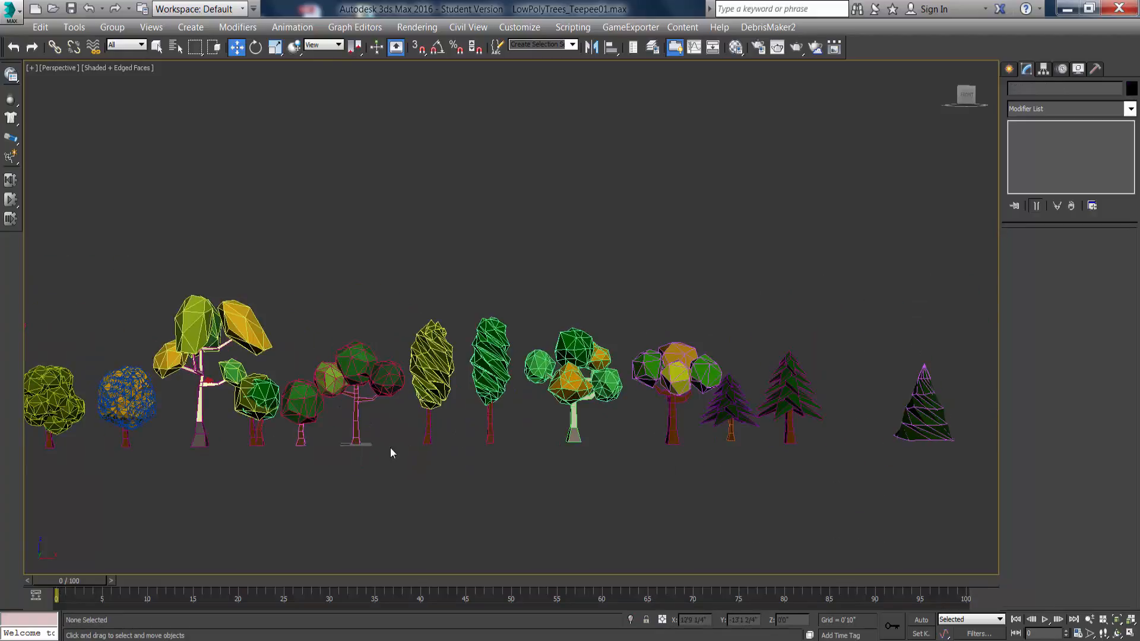
click(302, 444)
mouse_move(332, 447)
shift+mouse_down()
mouse_move(644, 478)
mouse_move(893, 476)
mouse_move(875, 470)
shift+mouse_up()
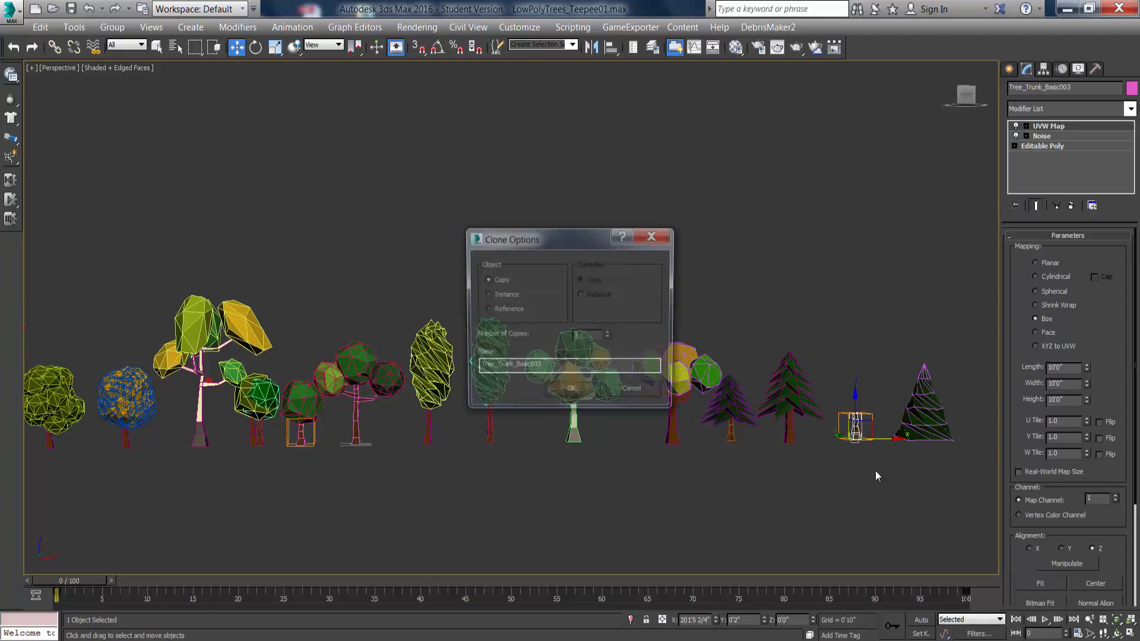
click(572, 393)
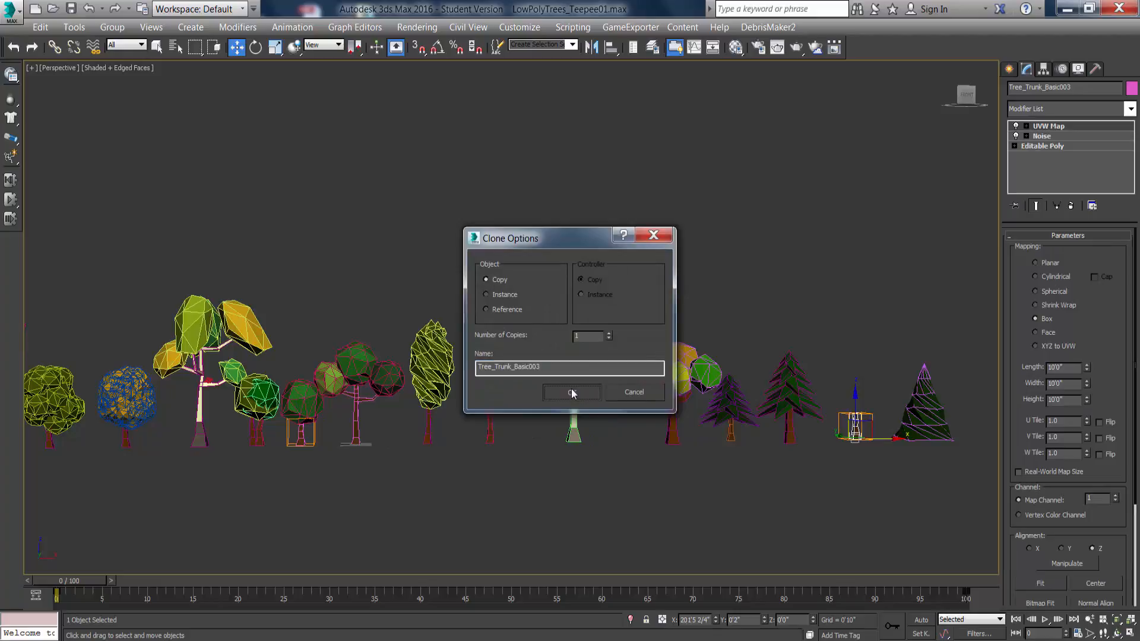
mouse_move(896, 439)
mouse_down()
mouse_move(551, 439)
mouse_move(886, 440)
mouse_up()
Move the trunkless spiral cone tree farther from the new trunk, to X 244'5 3/4".
middle_drag(833, 463, 530, 451)
scroll(479, 457, up, 8)
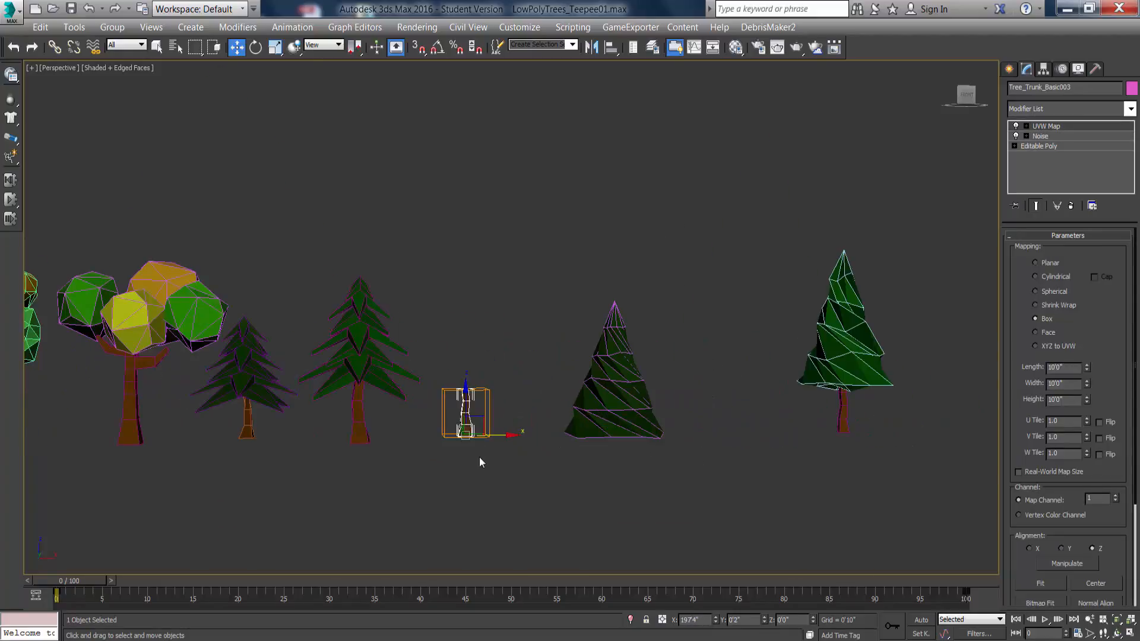
middle_drag(459, 410, 441, 457)
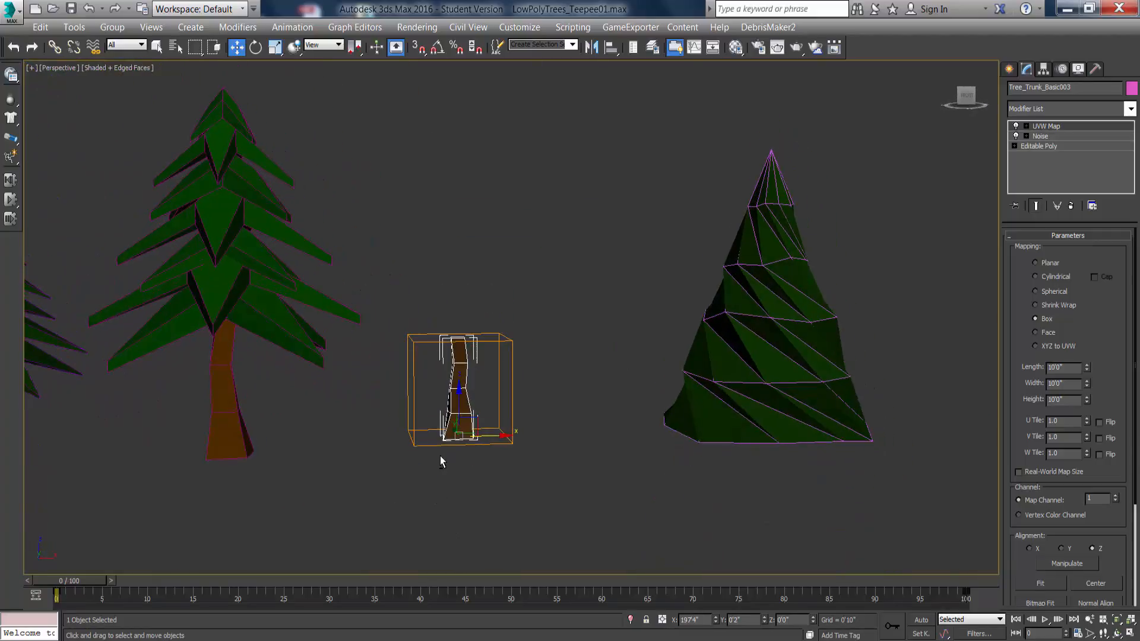
click(285, 343)
click(773, 326)
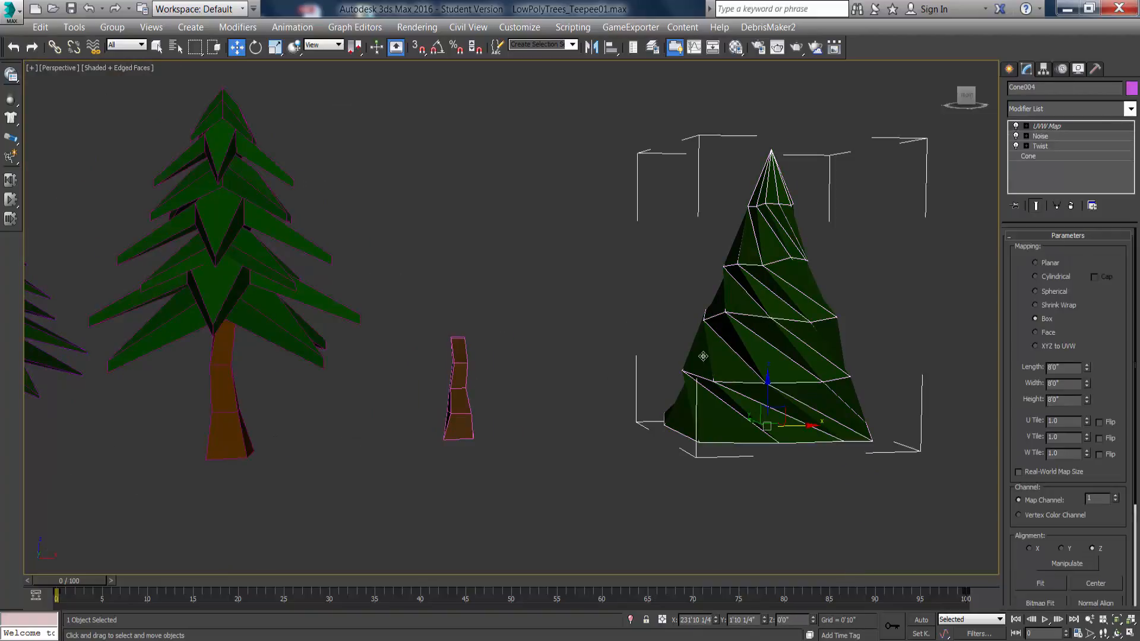
alt+middle_drag(689, 367, 672, 370)
alt+middle_drag(811, 426, 850, 424)
drag(850, 424, 859, 424)
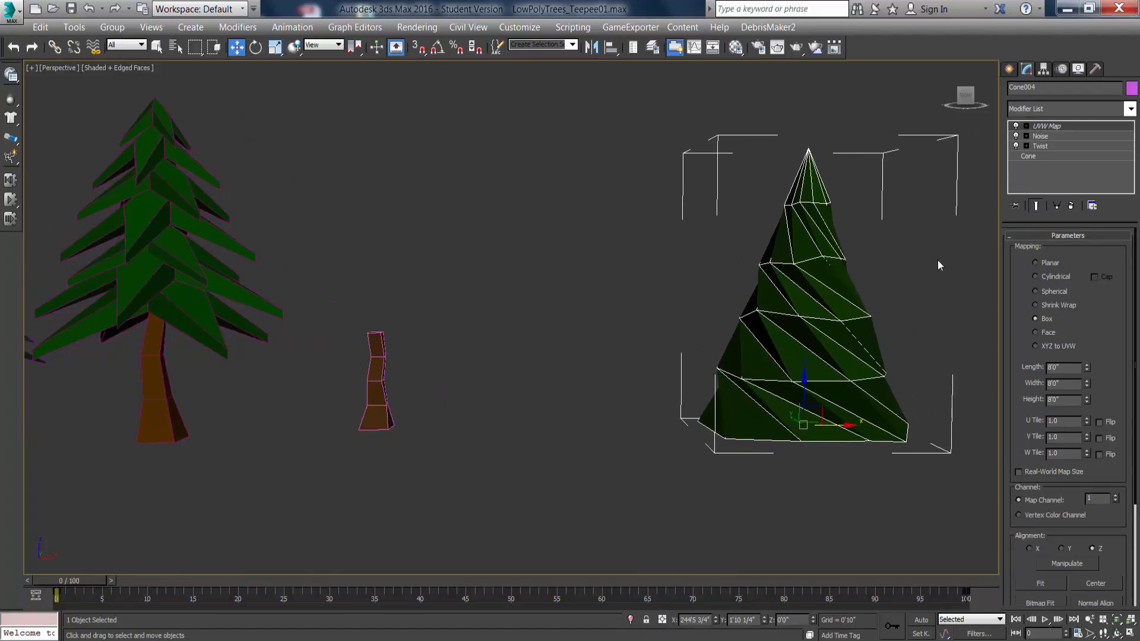
Create a pointed cone about 27'9" high between the new trunk and the spiral cone tree, with Radius 1 set to 11'3 3/4".
click(1010, 69)
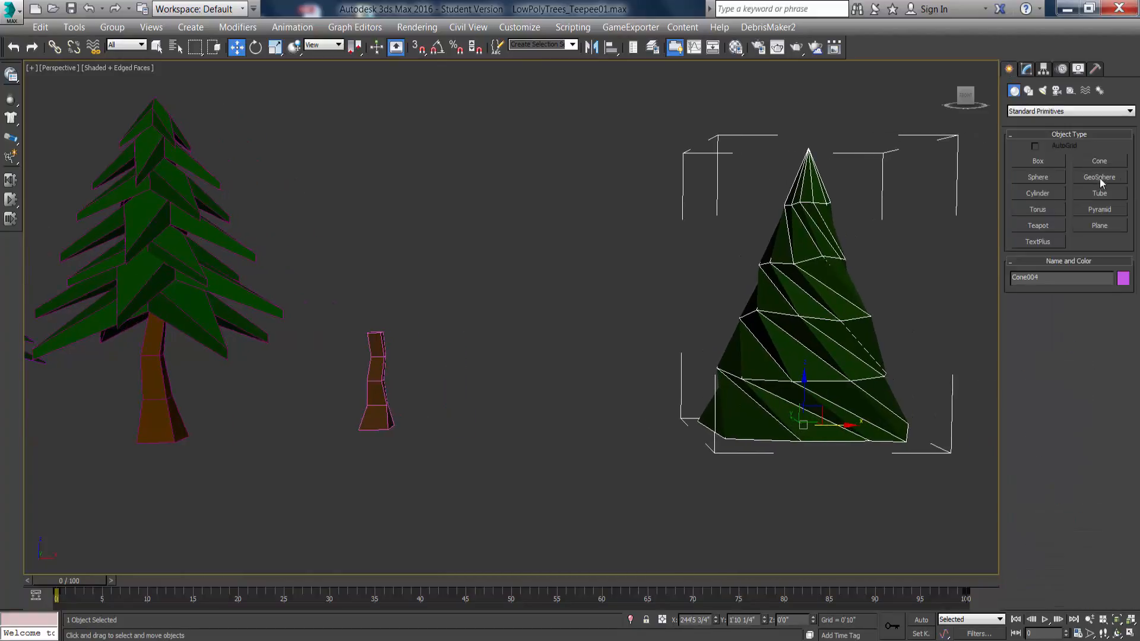
click(1100, 162)
alt+middle_drag(641, 372, 590, 425)
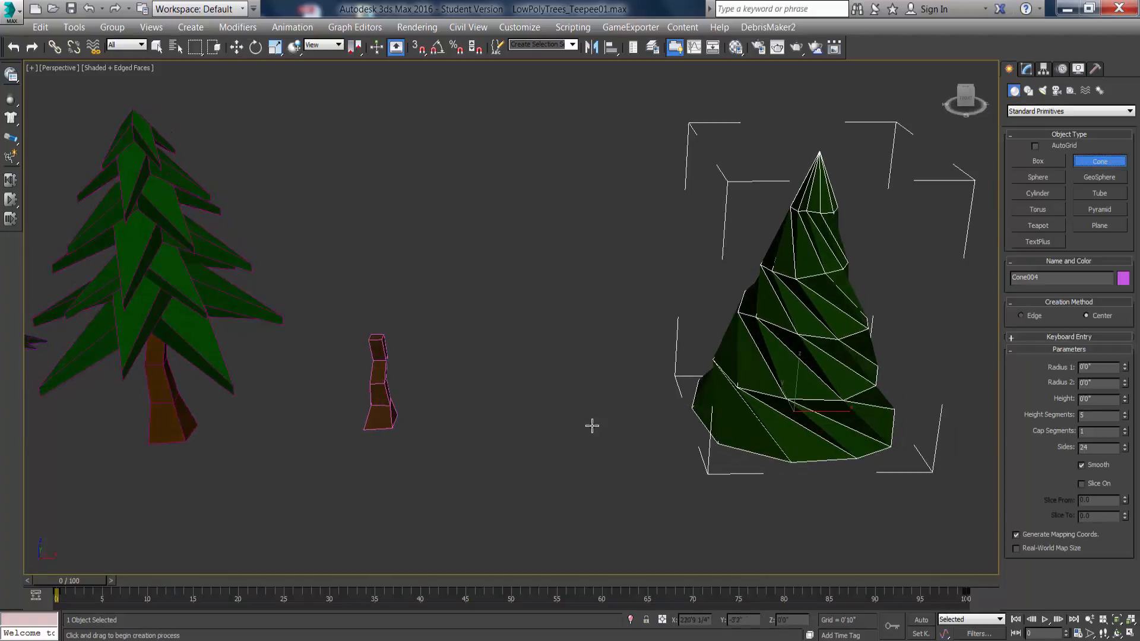
drag(593, 415, 604, 378)
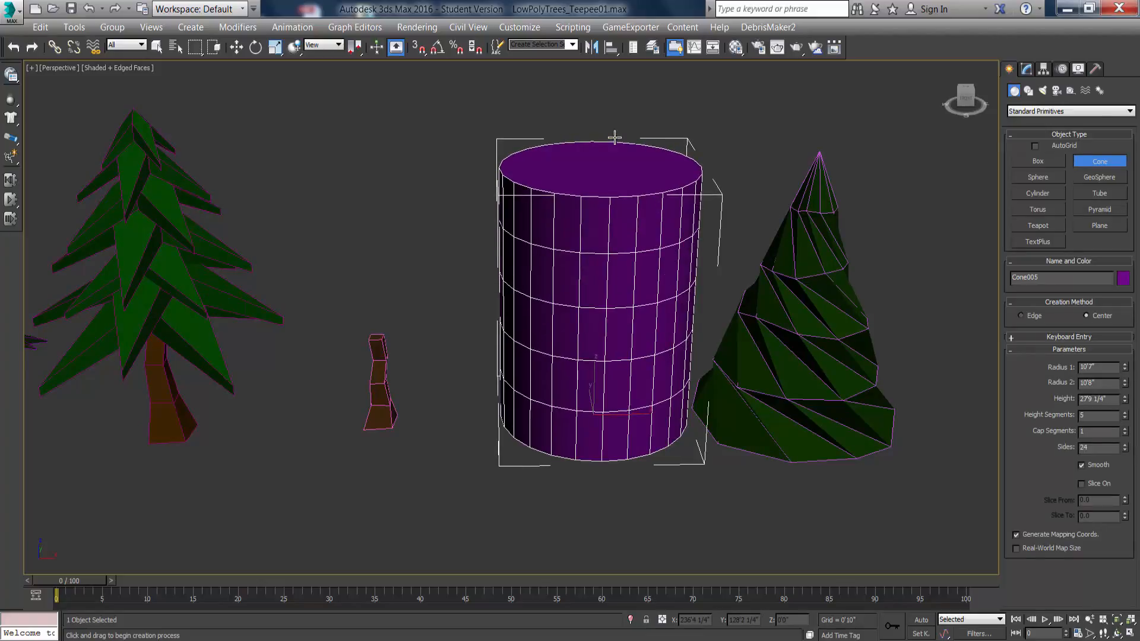
click(614, 139)
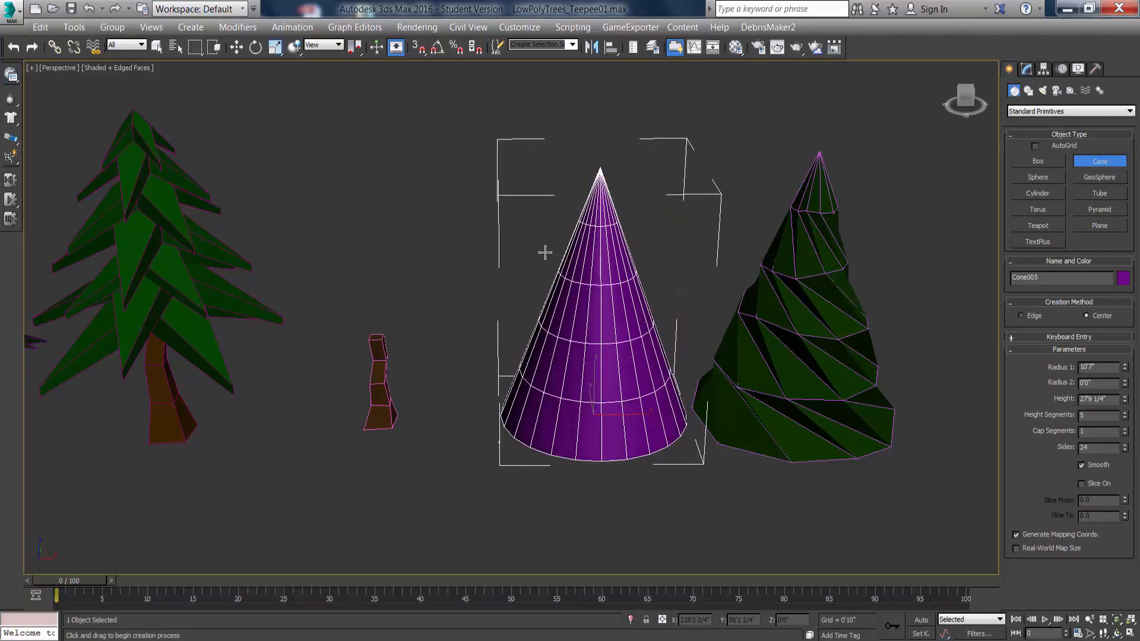
alt+middle_drag(587, 319, 588, 302)
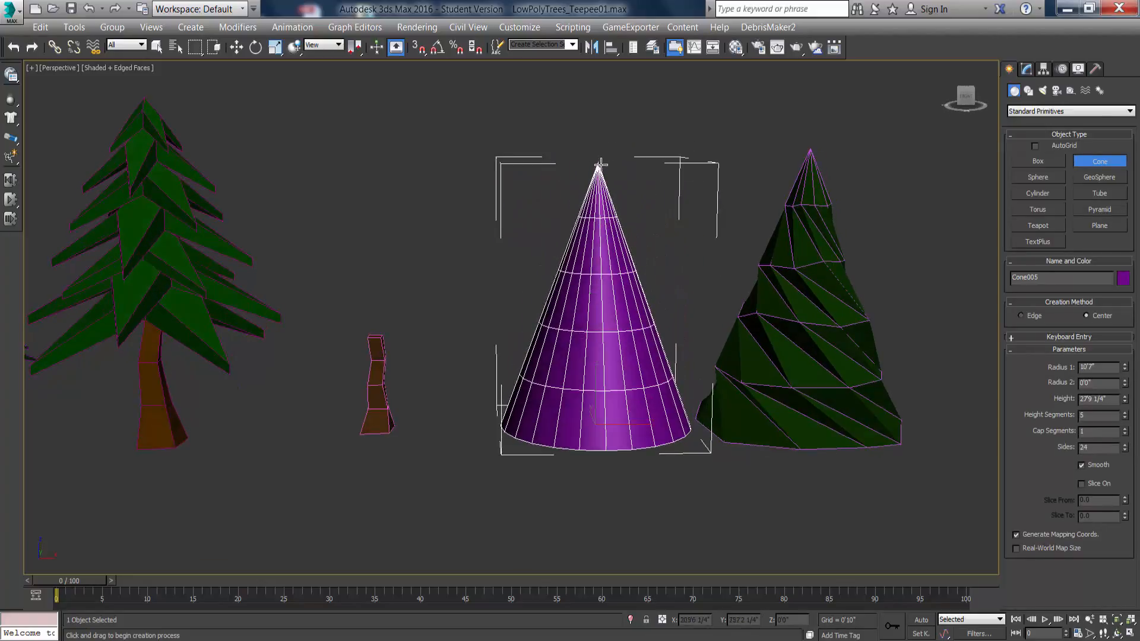
drag(1123, 369, 1122, 361)
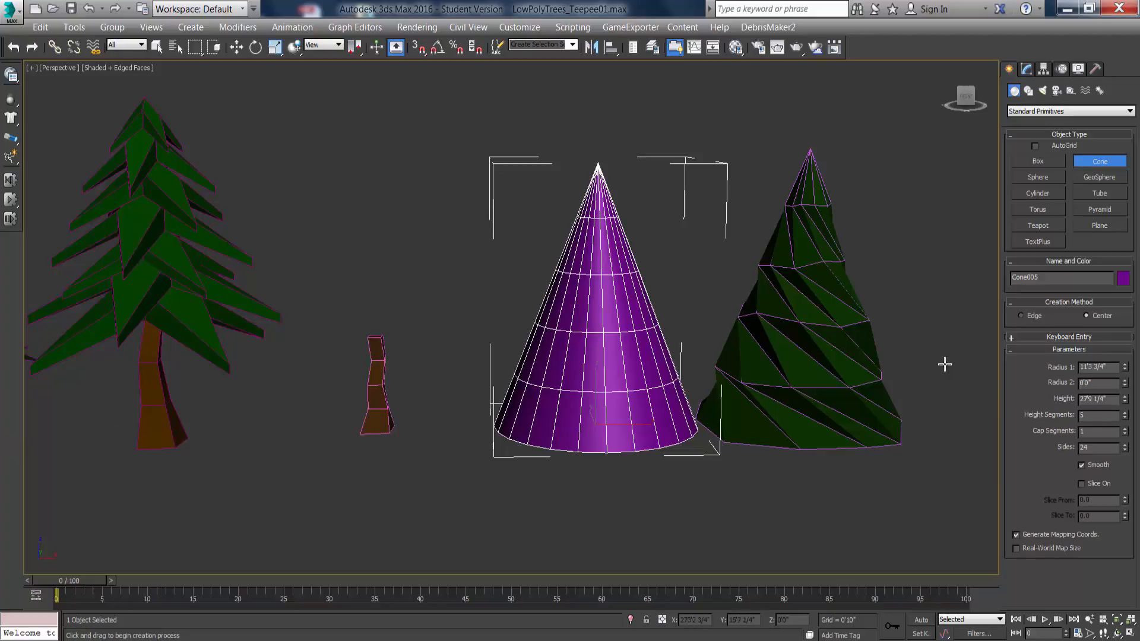
Turn off smoothing on the new cone.
click(1027, 70)
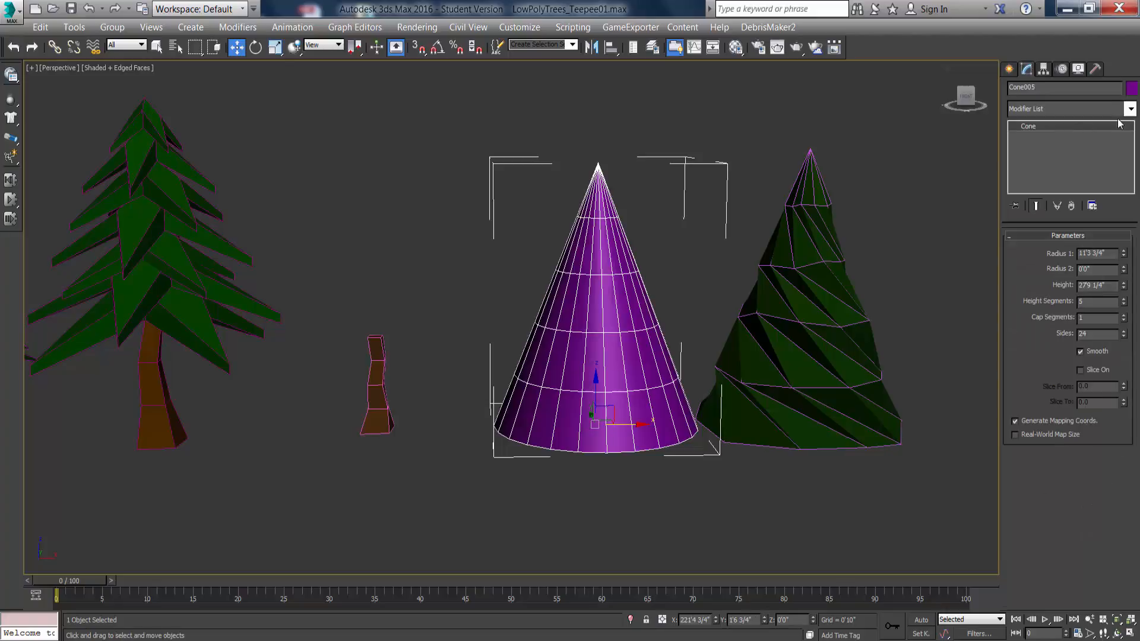
click(1131, 109)
drag(1131, 138, 1137, 274)
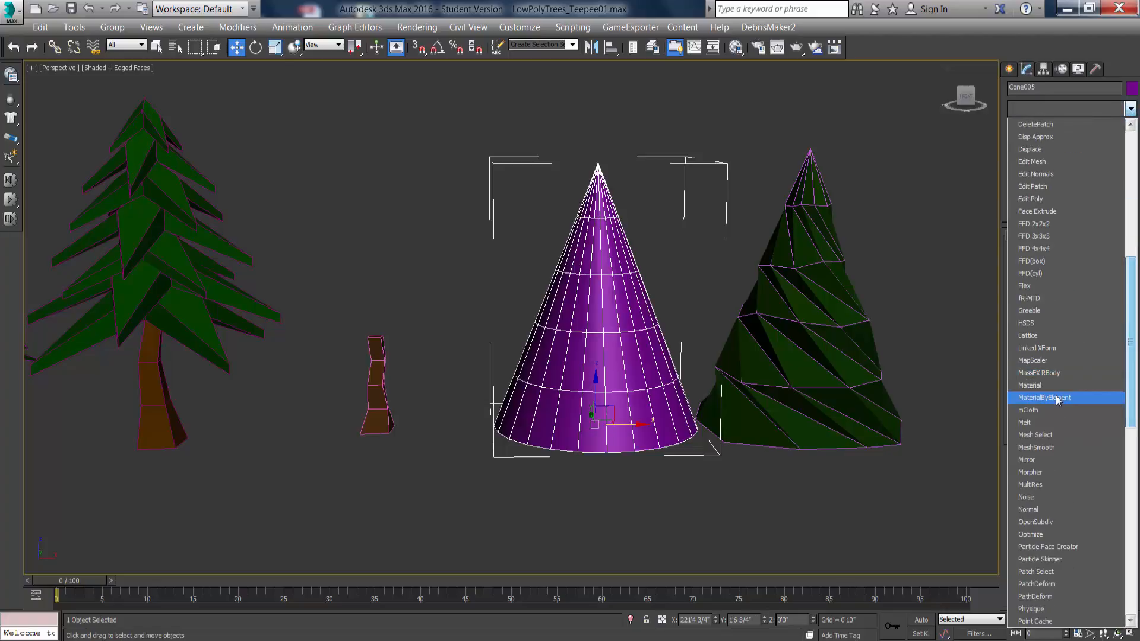
click(1014, 67)
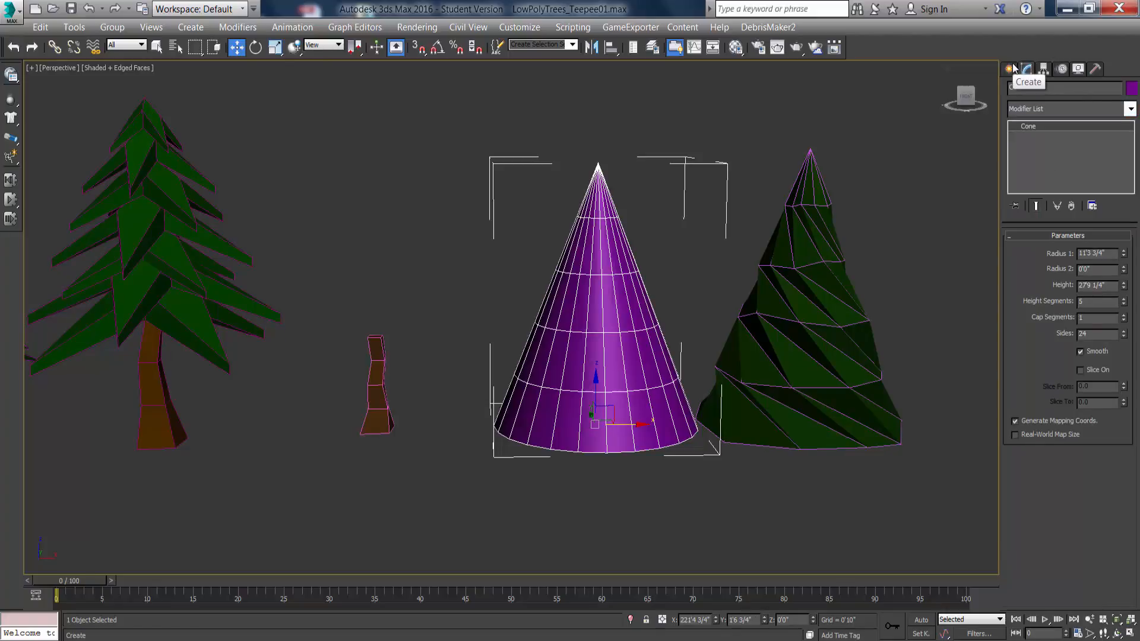
click(1080, 351)
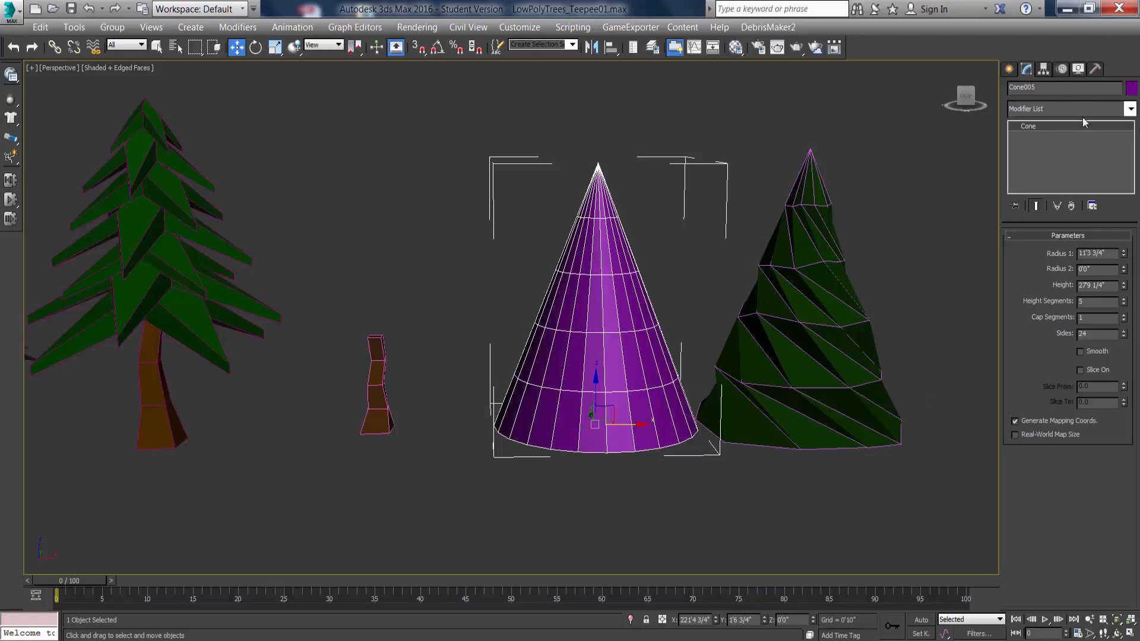
Add a Twist modifier to the new cone and set its angle to 217.
click(1063, 88)
click(1130, 109)
drag(1132, 139, 1132, 241)
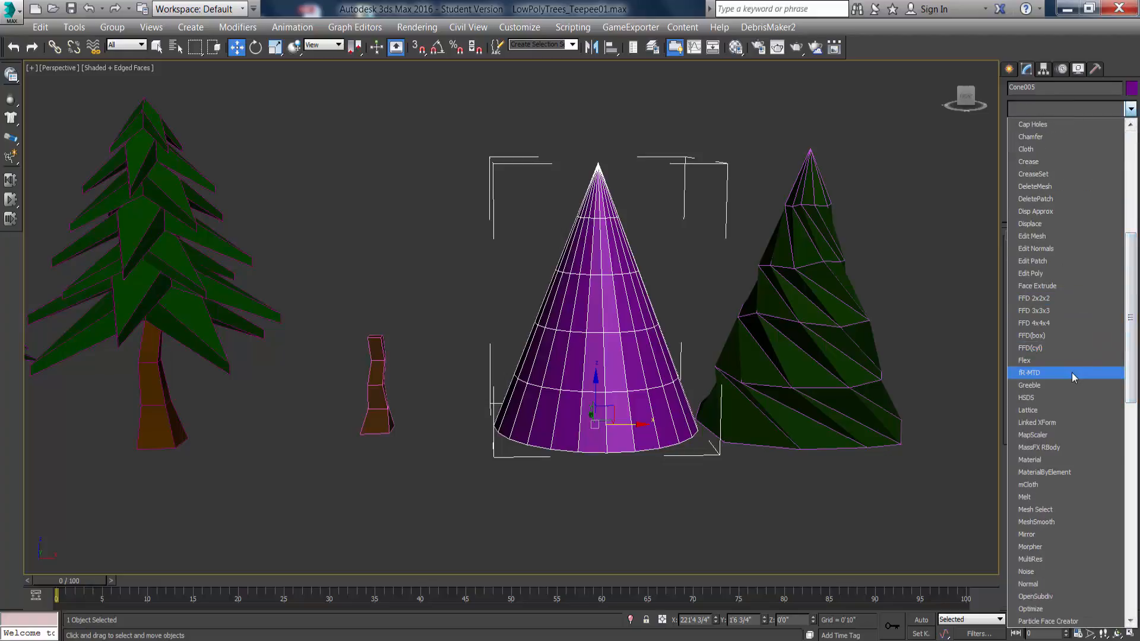
key(t)
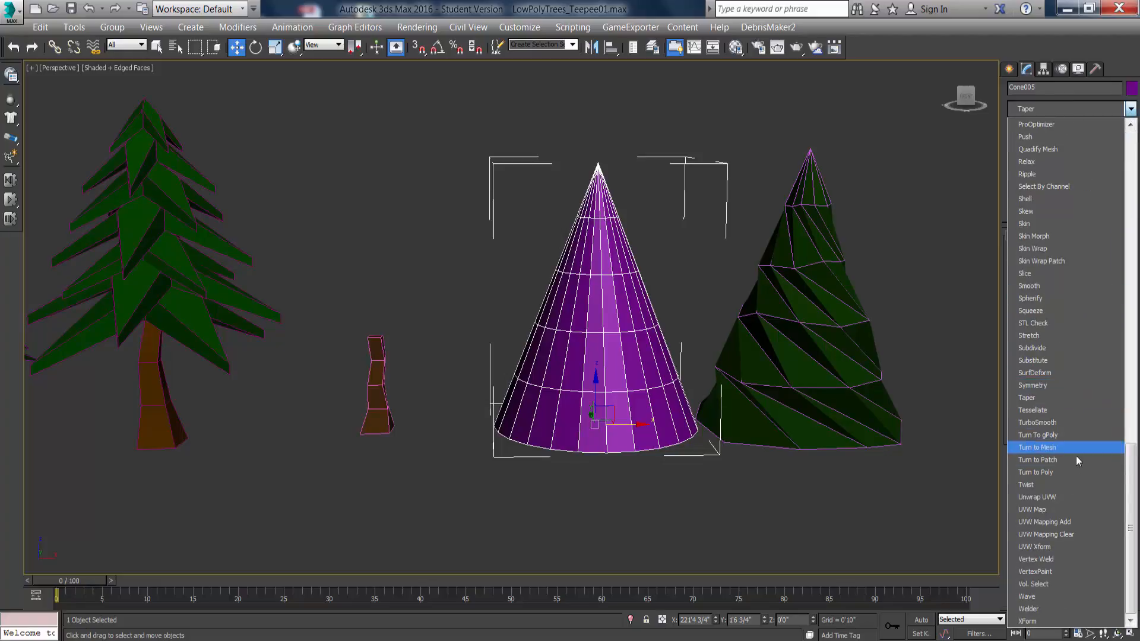
click(1074, 486)
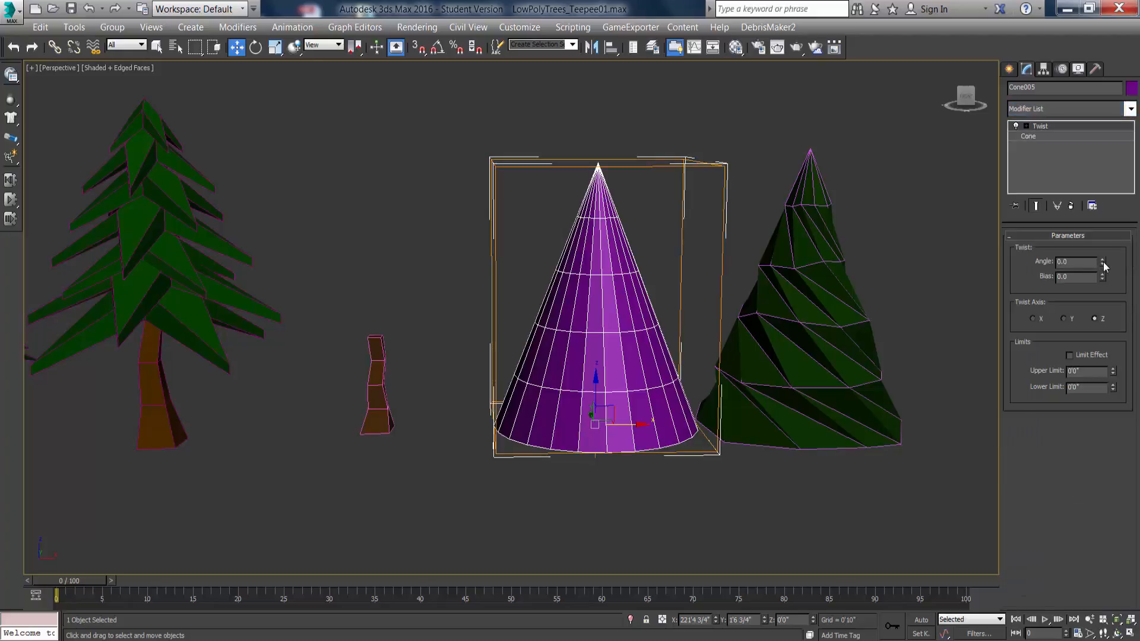
drag(1103, 263, 1043, 621)
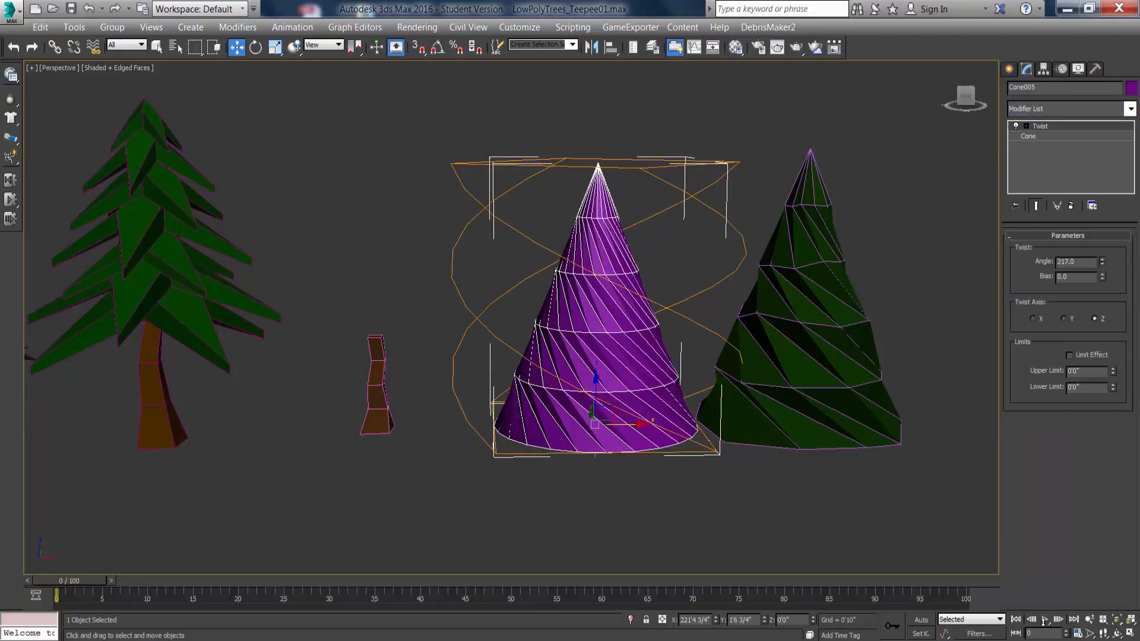
Reduce the base cone beneath the Twist modifier to 12 sides.
click(1034, 140)
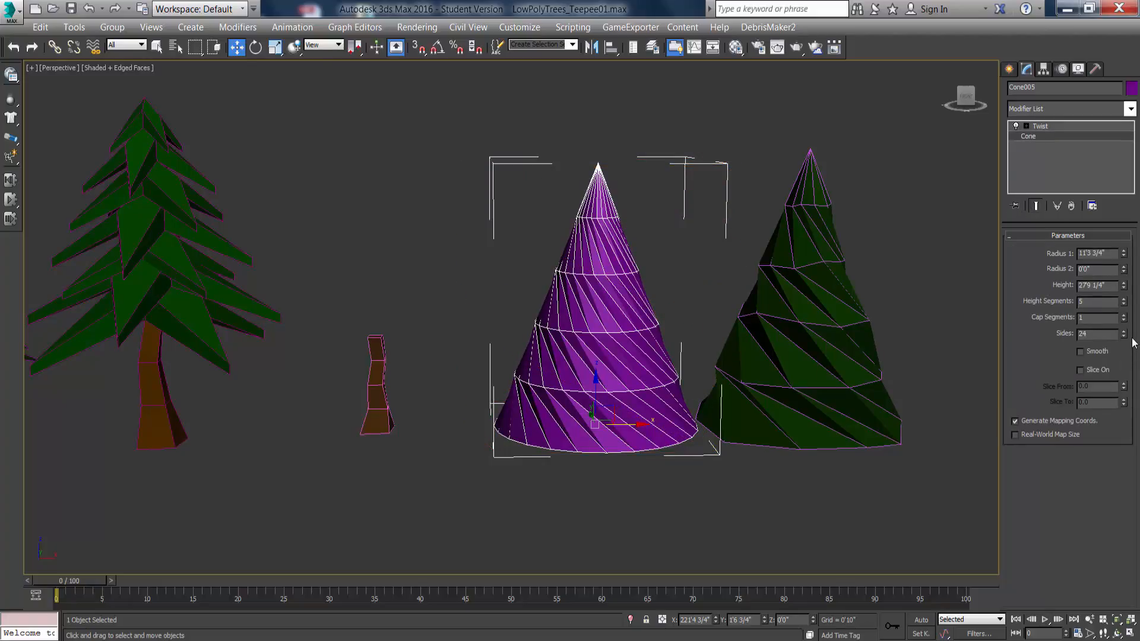
drag(1125, 339, 1126, 342)
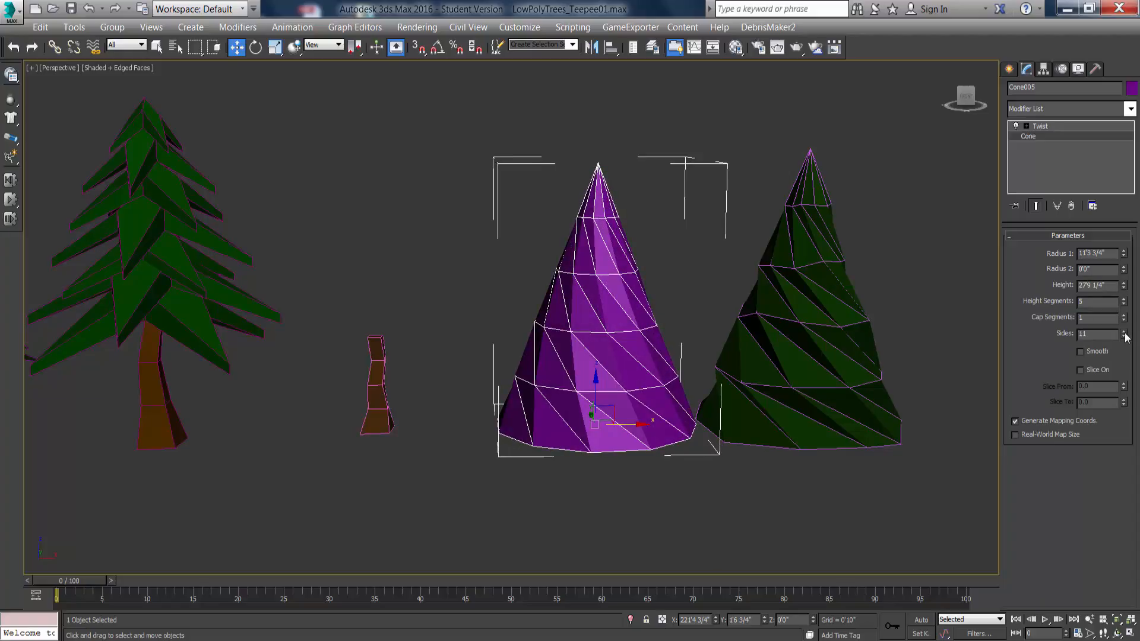
click(1123, 331)
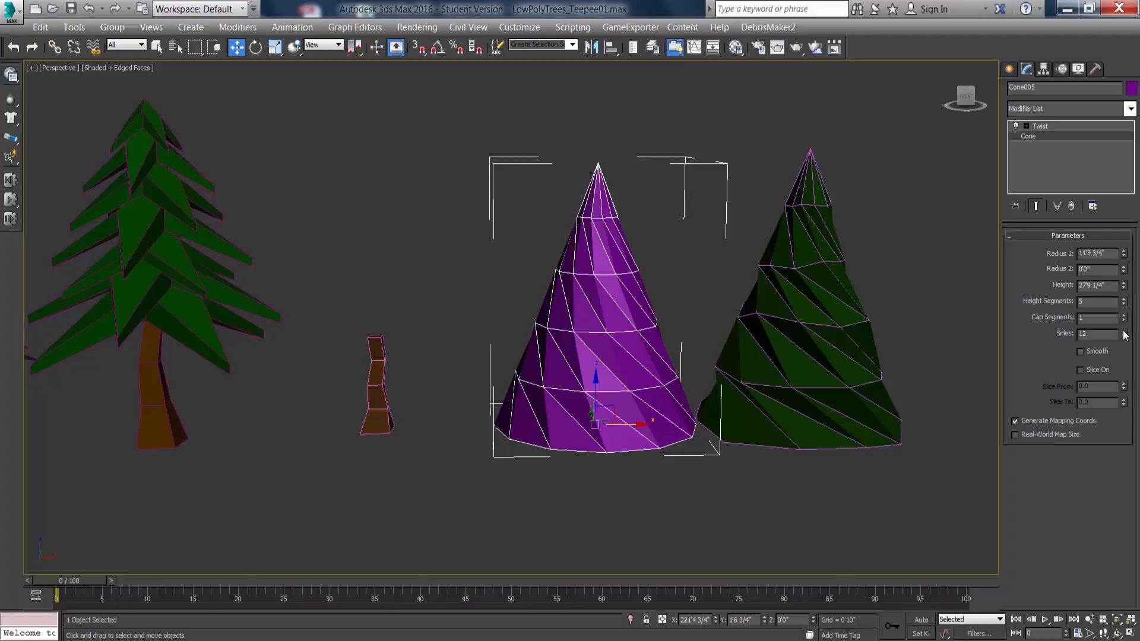
Add a Noise modifier above the Twist on the purple cone.
click(1061, 126)
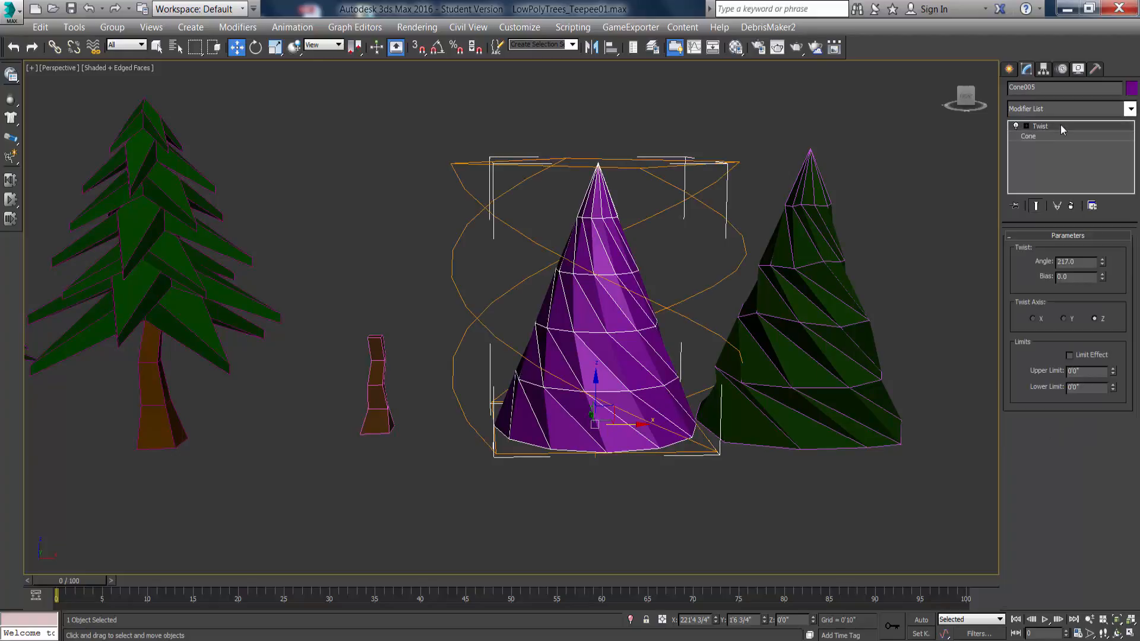
click(1131, 109)
scroll(1135, 176, down, 5)
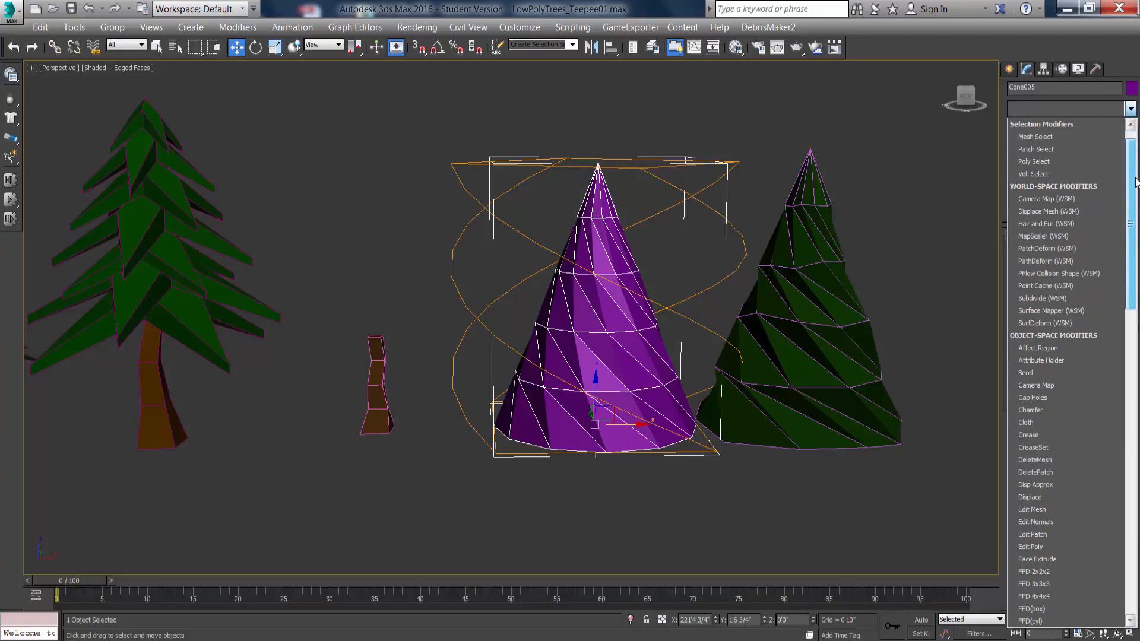
key(n)
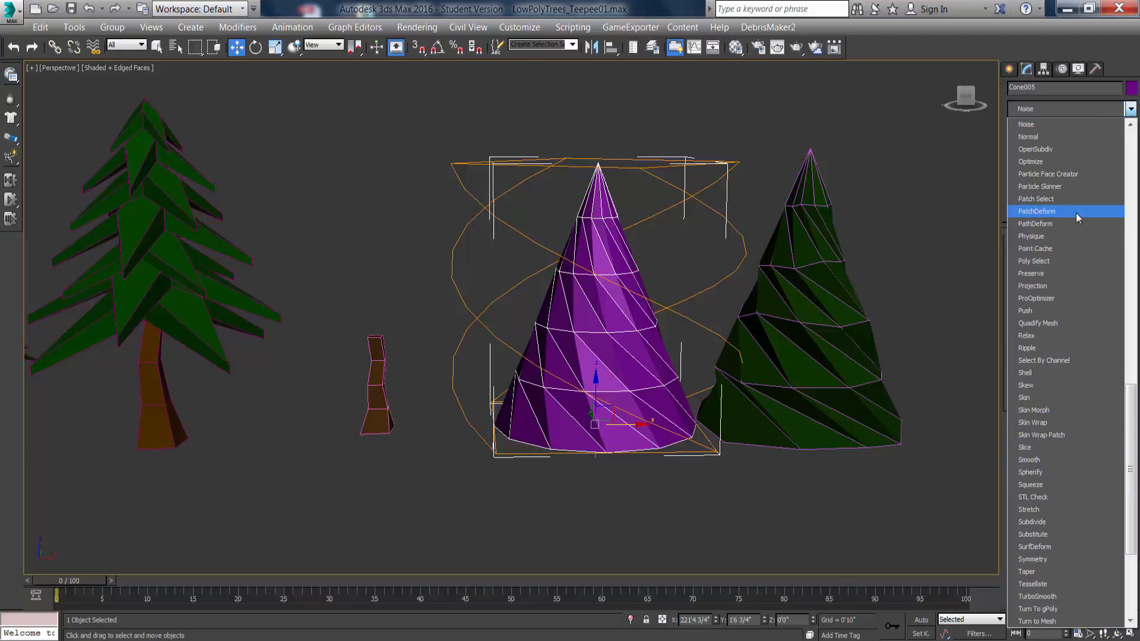
click(1058, 126)
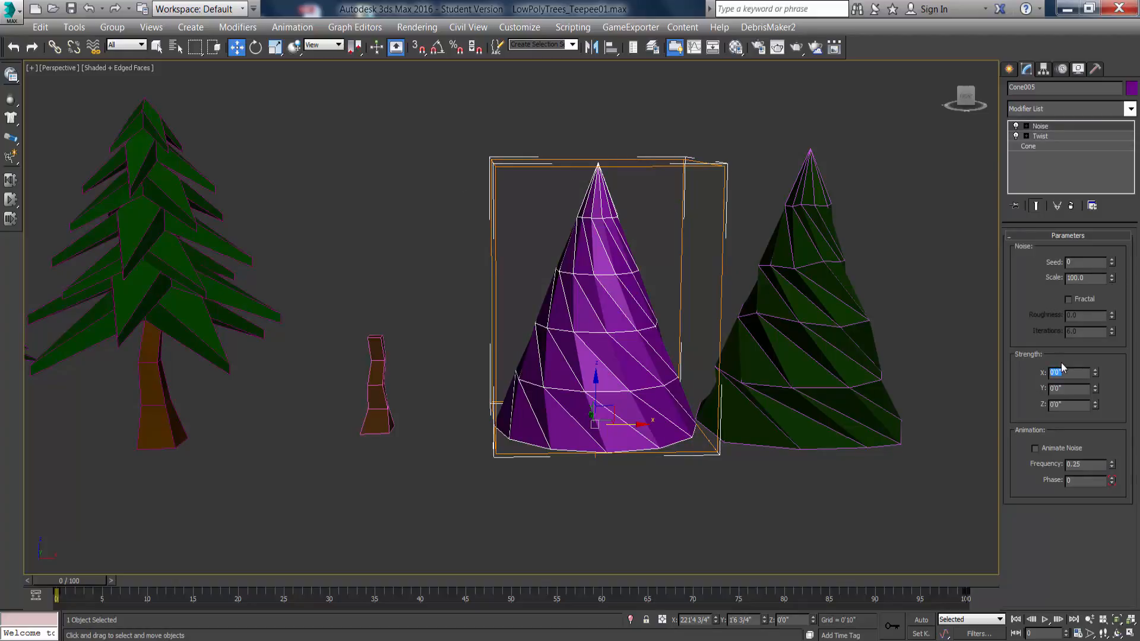
Set the Noise strength to 3'0" on X, Y and Z and the noise scale to 43.
double_click(1068, 390)
text(3)
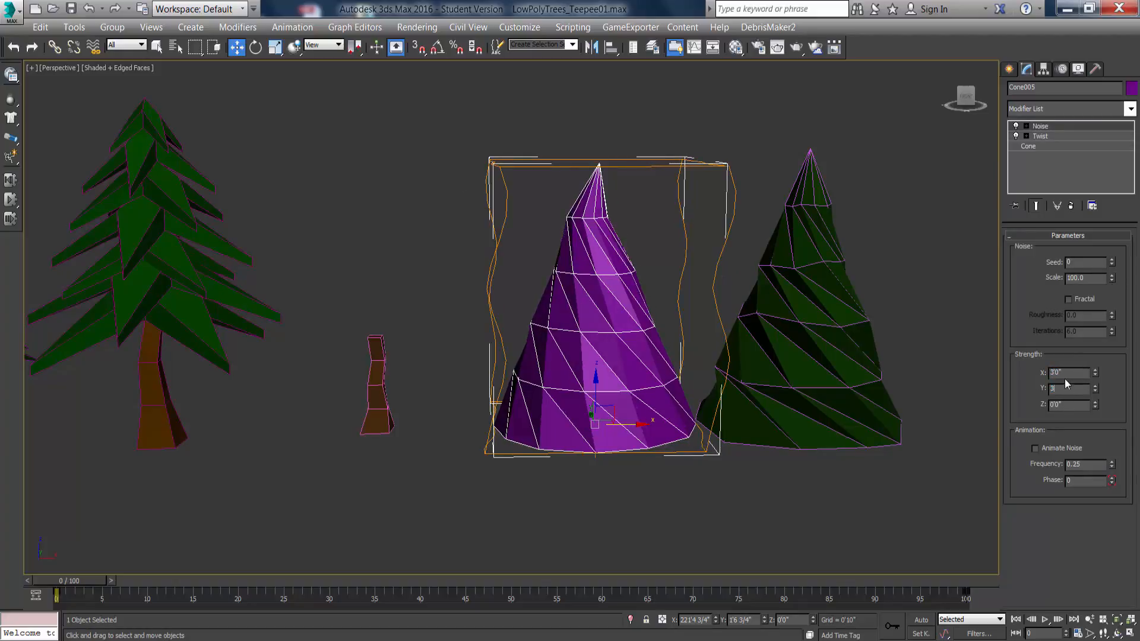
click(1071, 373)
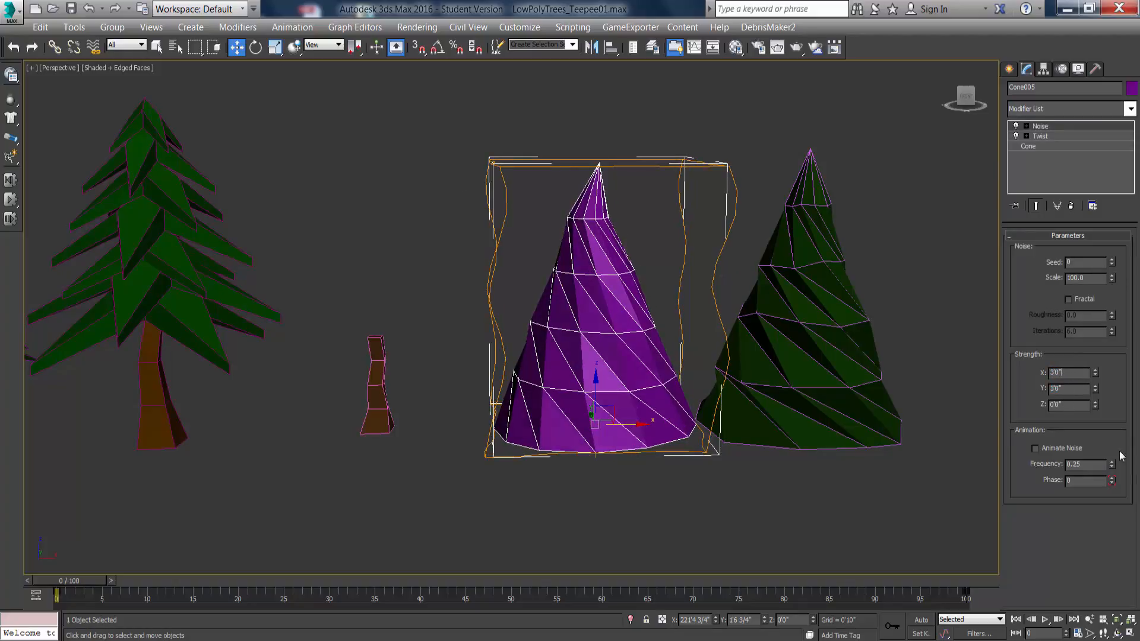
text(3)
key(Return)
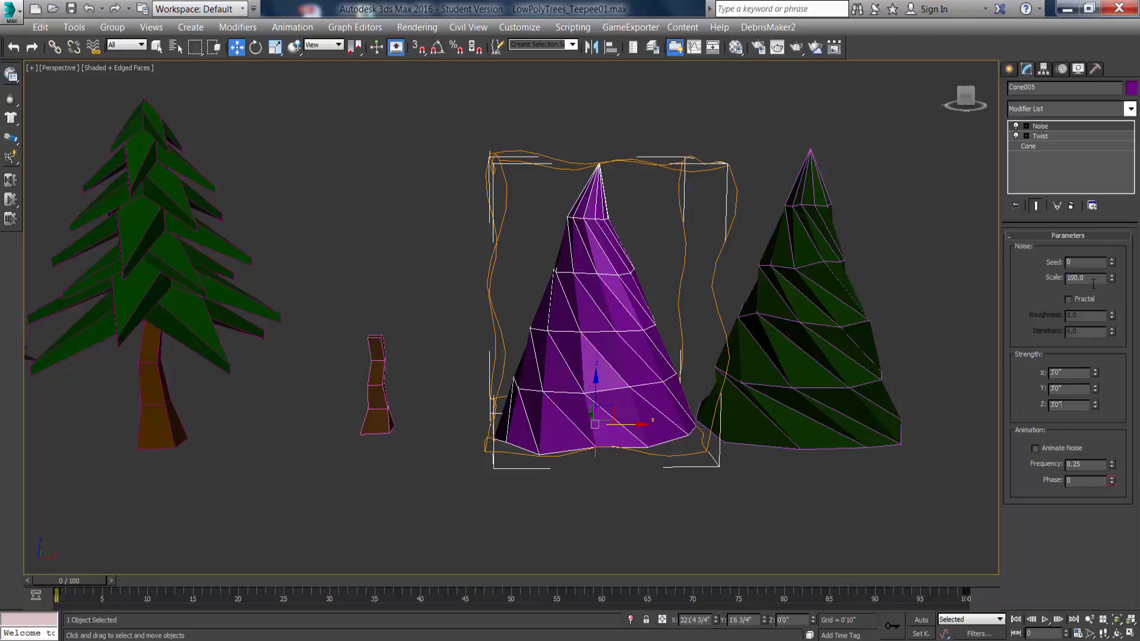
drag(1111, 277, 1117, 313)
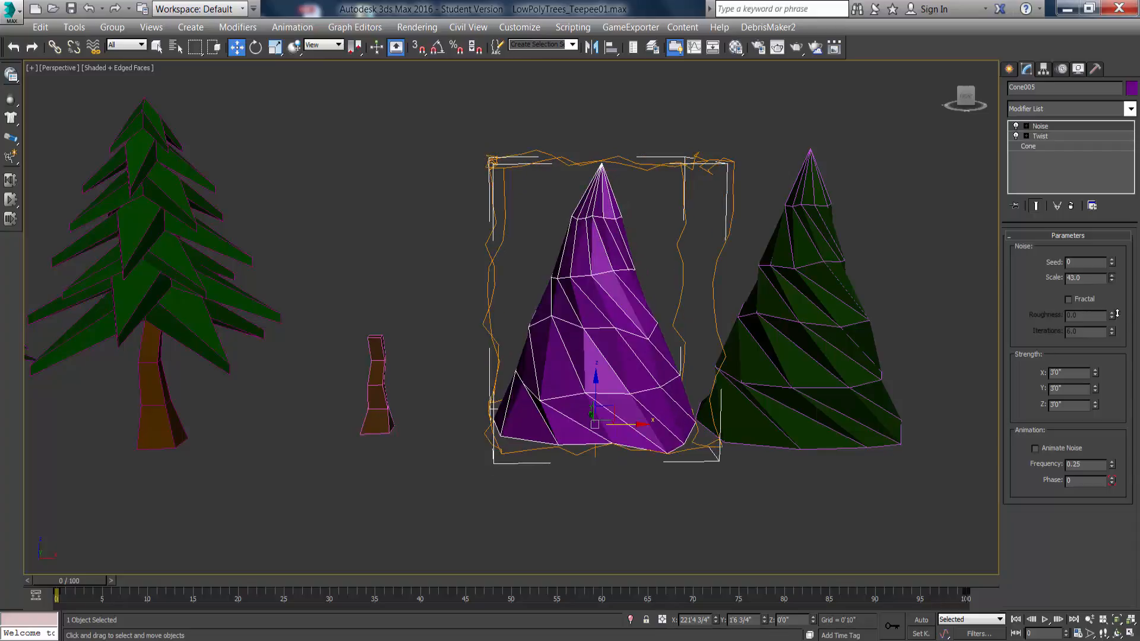
mouse_move(580, 278)
alt+middle_down()
mouse_move(494, 277)
mouse_move(583, 278)
alt+middle_up()
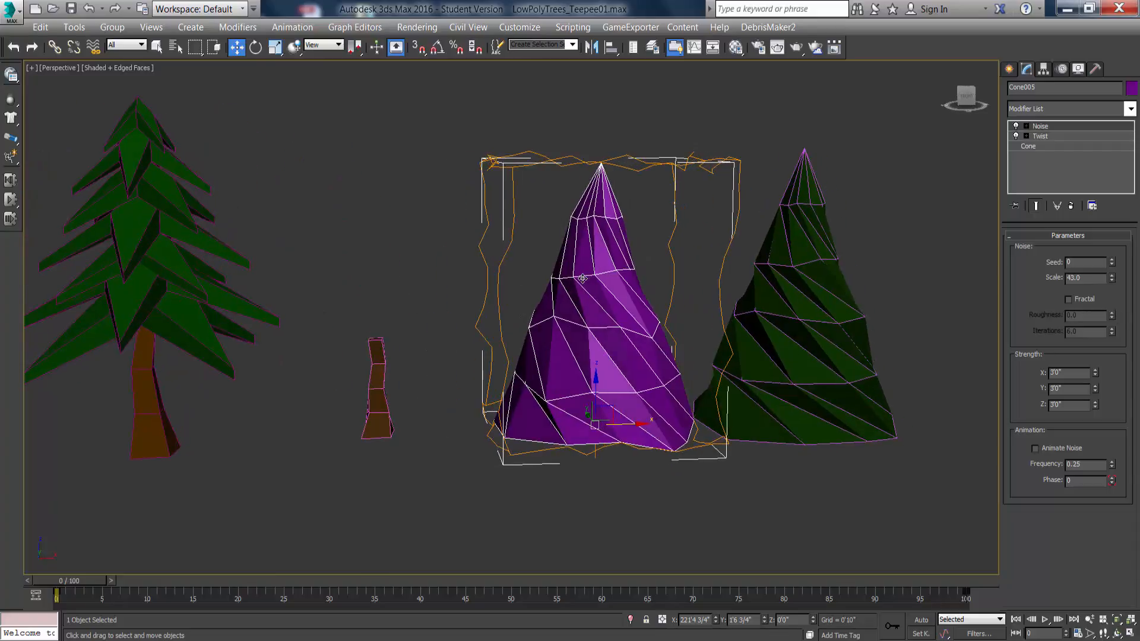
Apply the Tree_Top_Basic_Green_Dark material to the twisted, noisy cone.
click(735, 47)
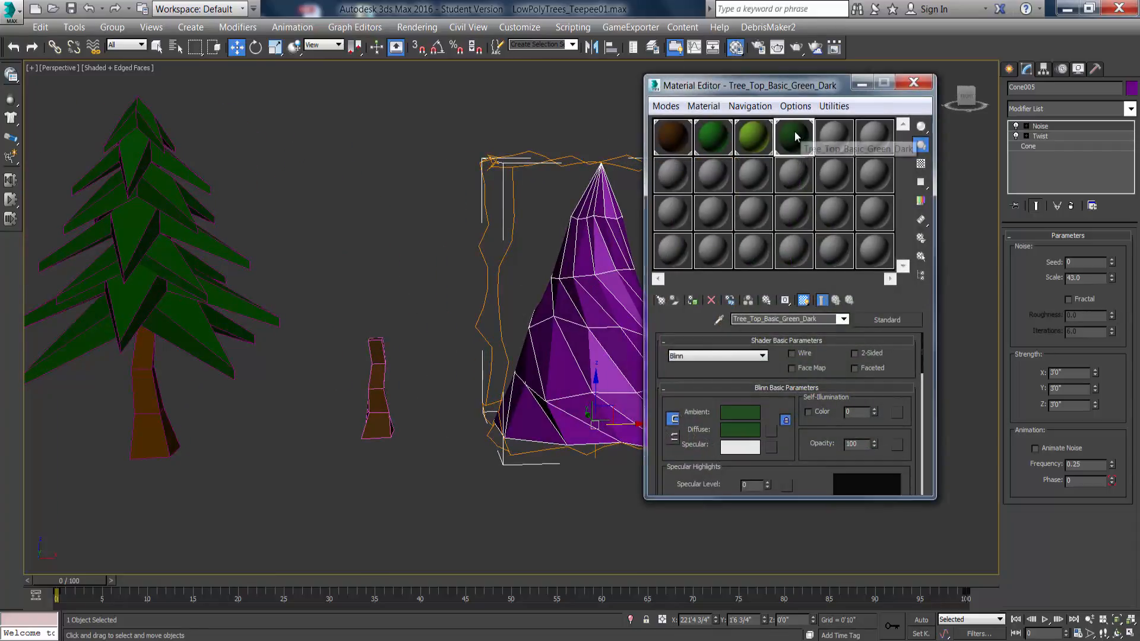
drag(794, 131, 606, 332)
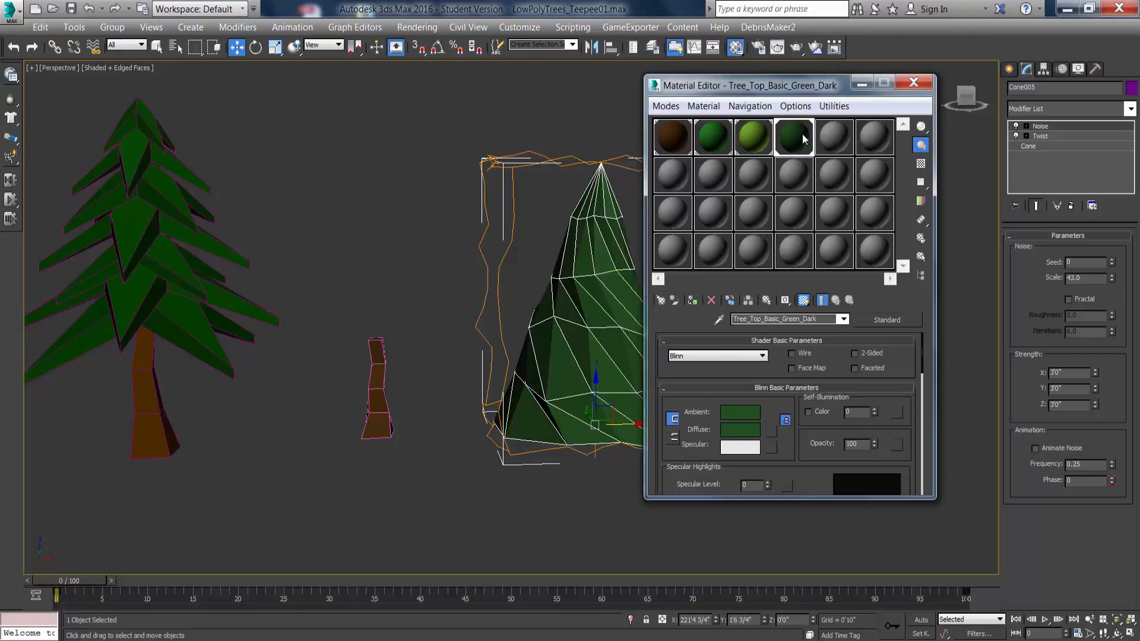
Name the unused material slot beside Tree_Top_Basic_Green_Dark as Tree_Top_Basic_EverGreen, reusing the start of that material's name.
click(834, 137)
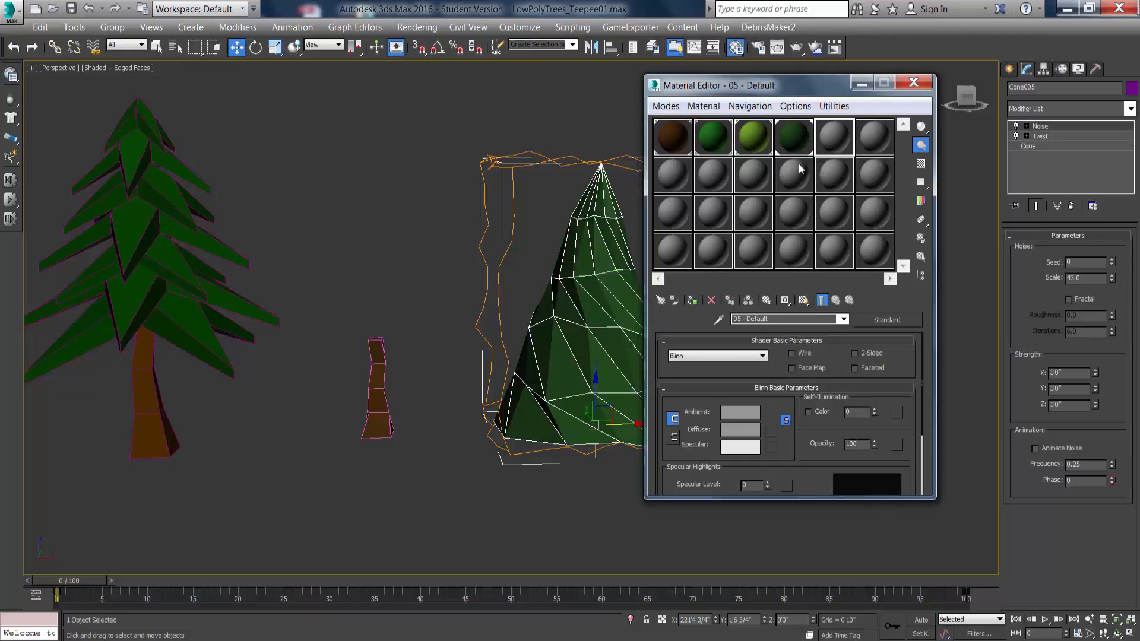
click(796, 143)
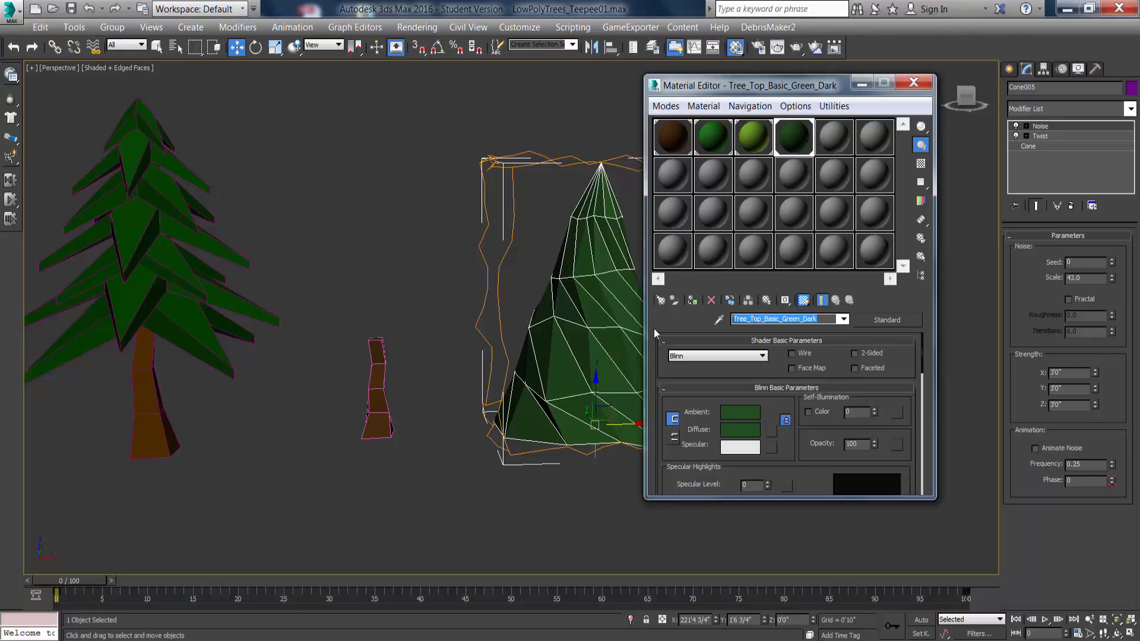
click(842, 139)
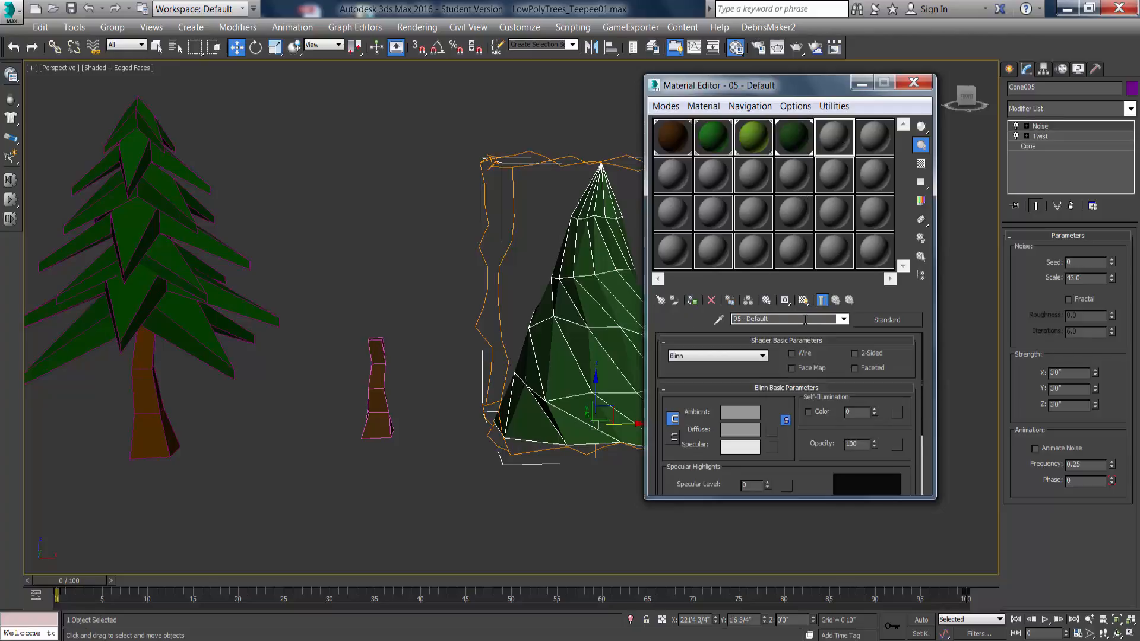
drag(805, 320, 700, 320)
text(Tree_Top_Basic_Green_Dark)
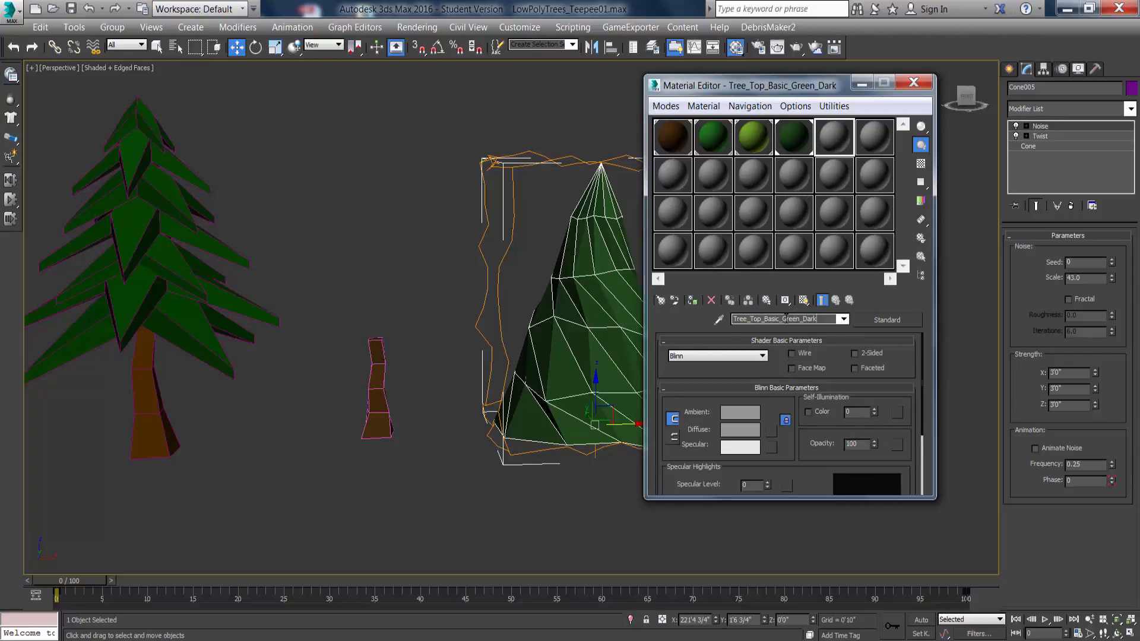
drag(783, 319, 819, 319)
text(EverGreen)
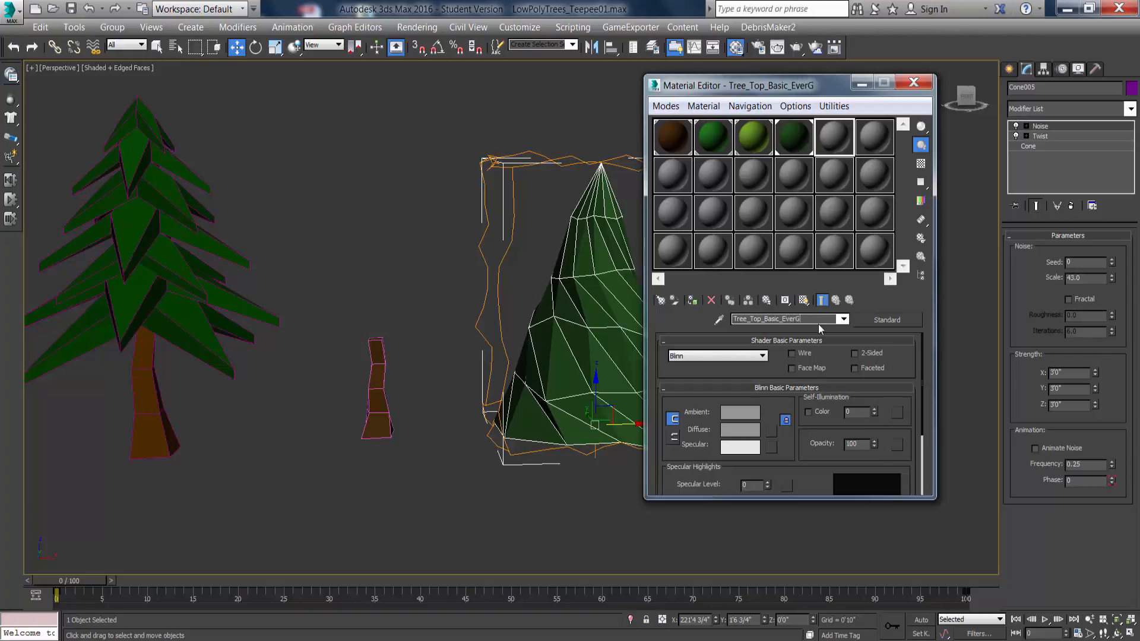
Set the EverGreen material's diffuse color to a very dark green (hue 82, saturation 209, value 45) and apply it to the cone.
click(754, 429)
mouse_move(283, 201)
mouse_down()
mouse_move(275, 188)
mouse_move(286, 189)
mouse_up()
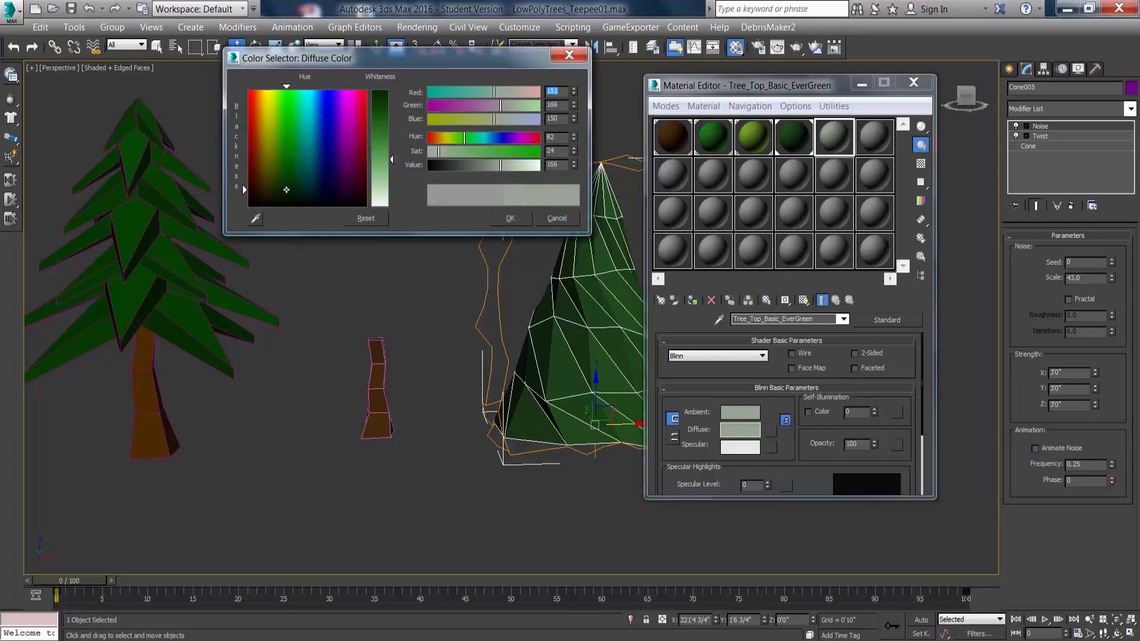
drag(391, 159, 391, 94)
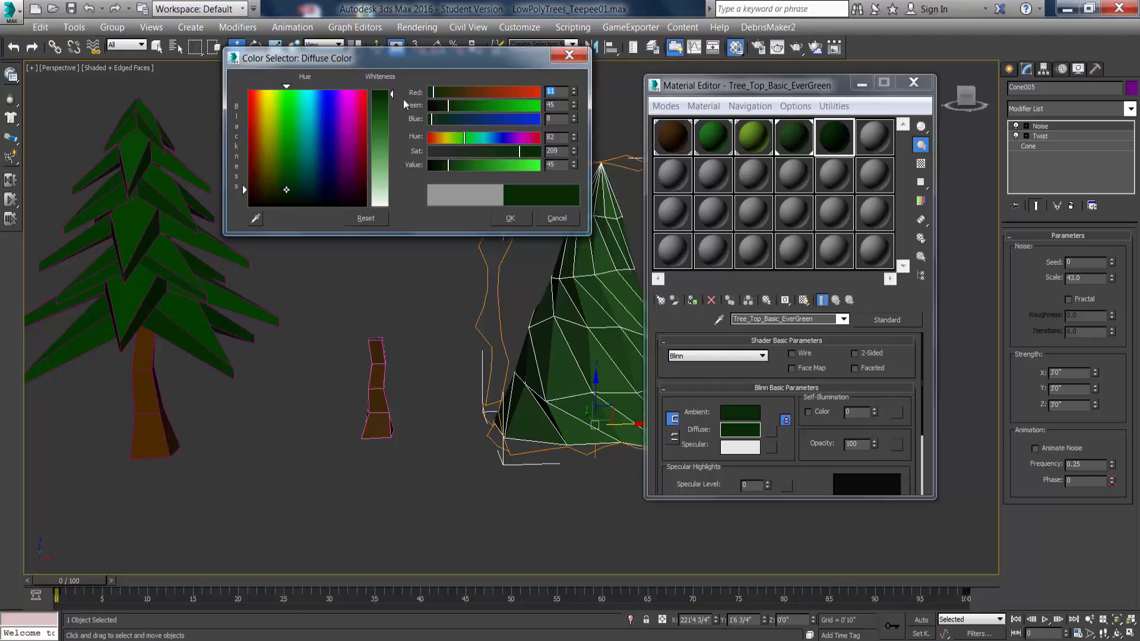
click(510, 219)
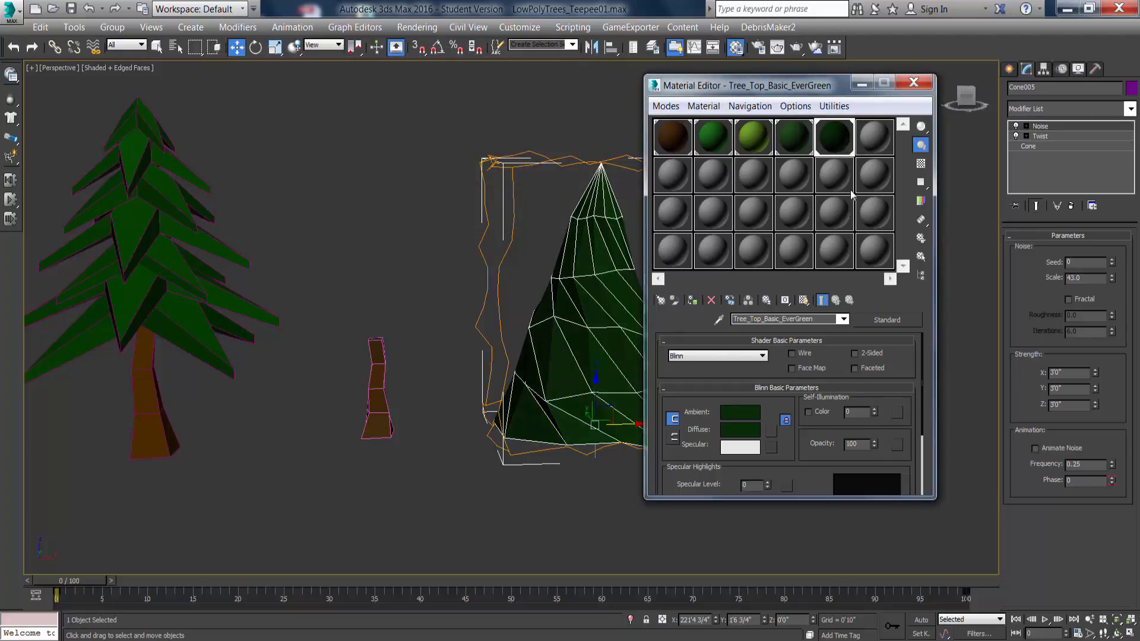
click(913, 82)
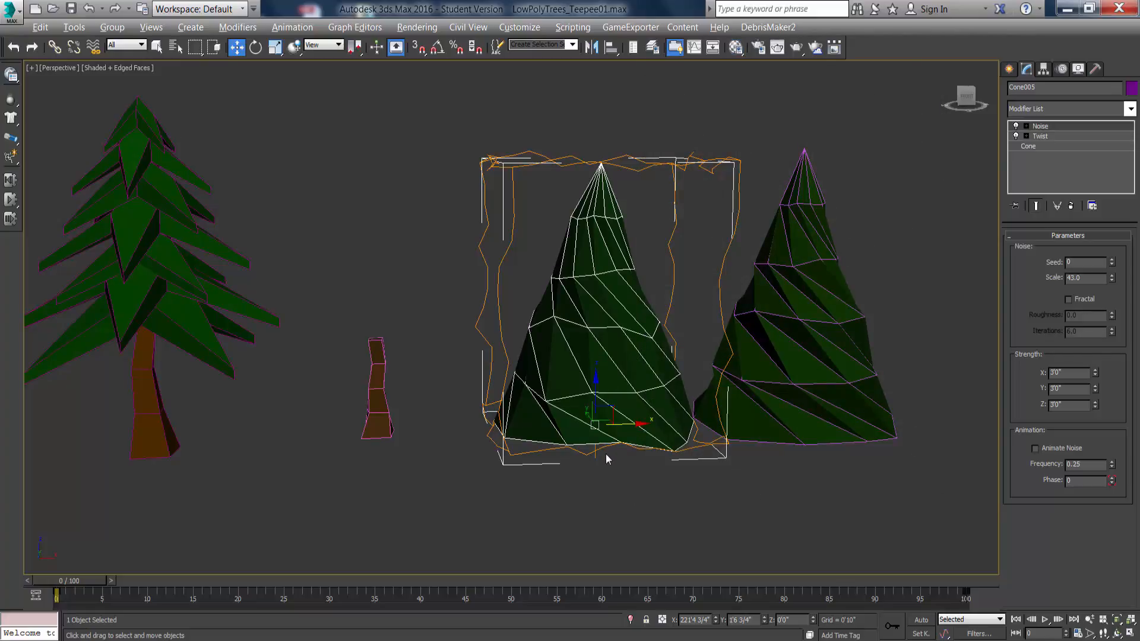
Rename the new dark green cone as Evergreen_Tree and deselect it.
alt+middle_drag(605, 453, 579, 456)
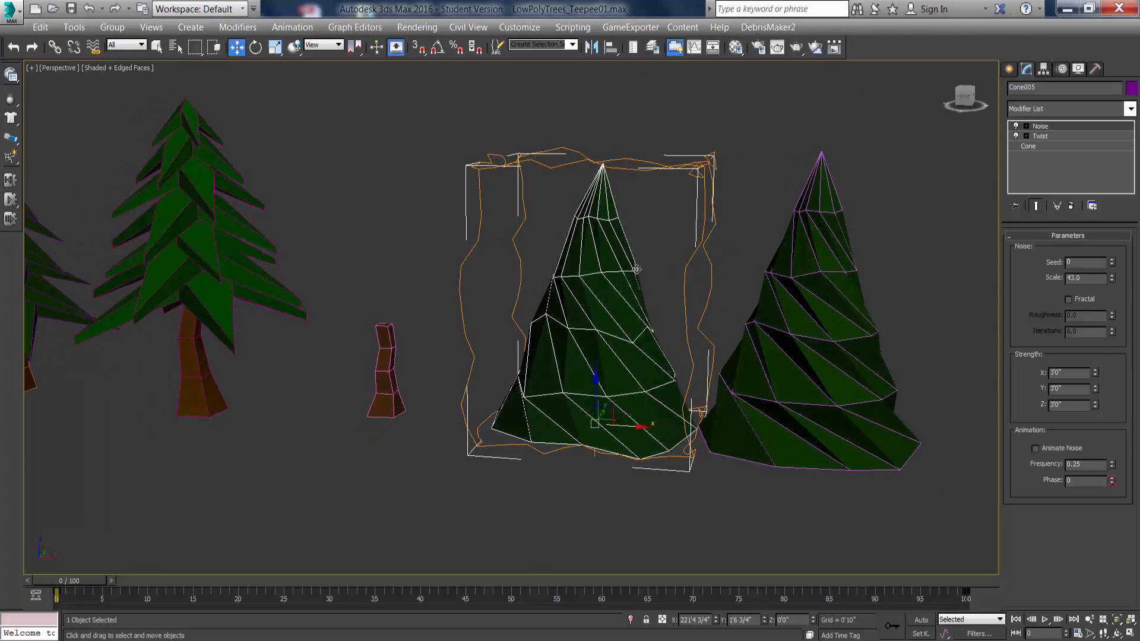
alt+middle_drag(637, 269, 572, 296)
scroll(605, 298, up, 5)
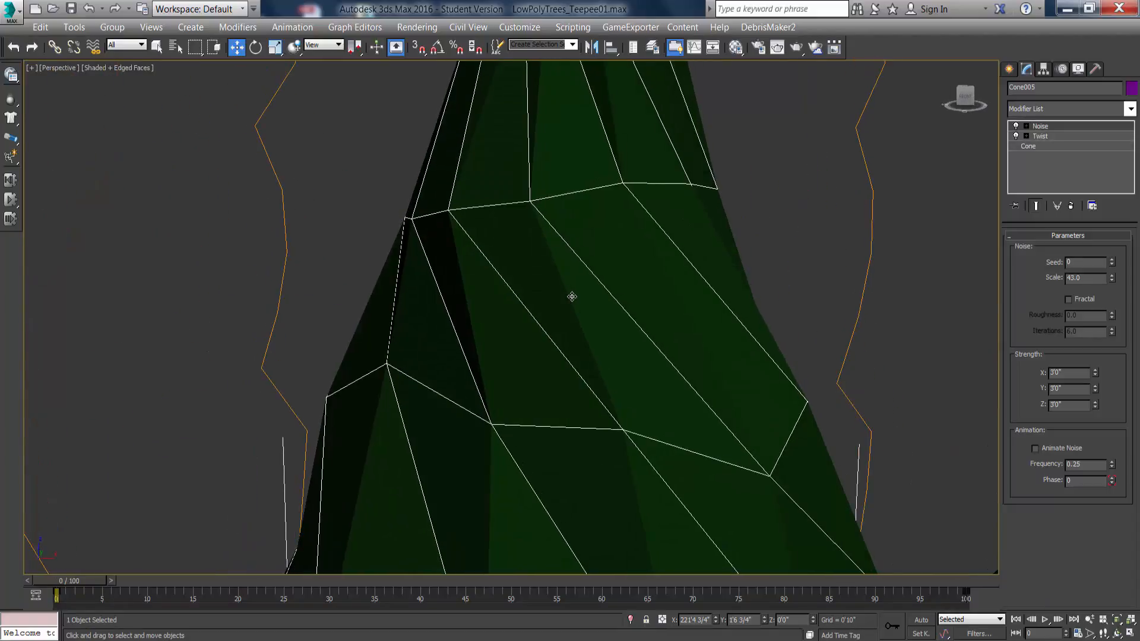
scroll(572, 297, down, 5)
middle_drag(647, 350, 611, 333)
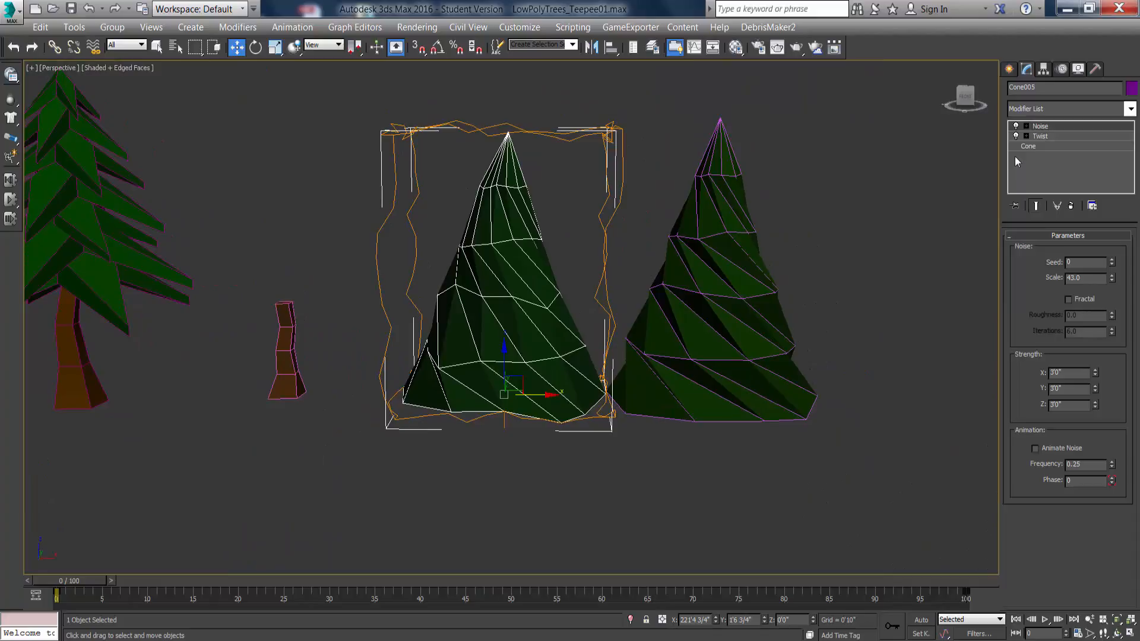
double_click(1051, 89)
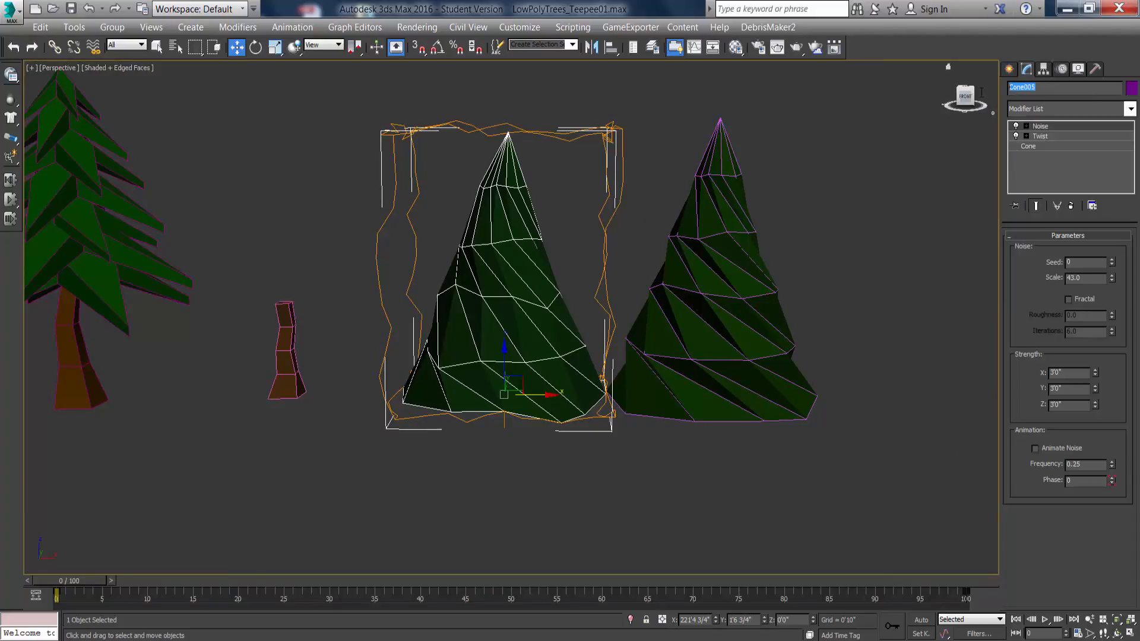
text(Evergreen_Tree)
click(379, 226)
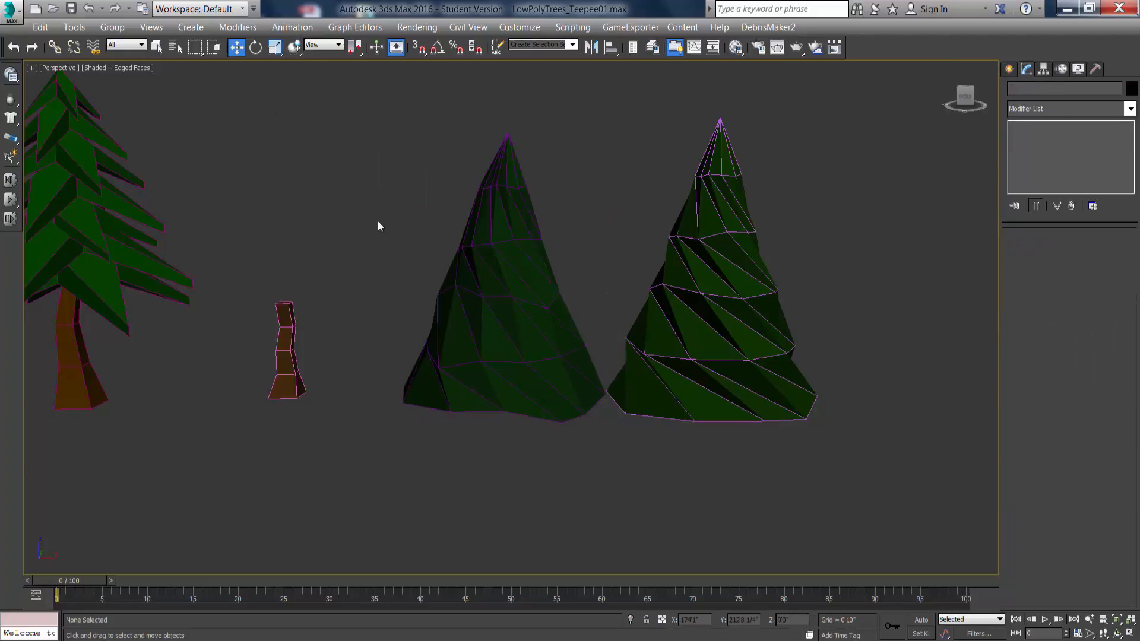
Move the older spiral cone tree along X away from Evergreen_Tree, leaving a tree-wide gap between them.
alt+middle_drag(354, 255, 359, 255)
middle_drag(529, 298, 488, 302)
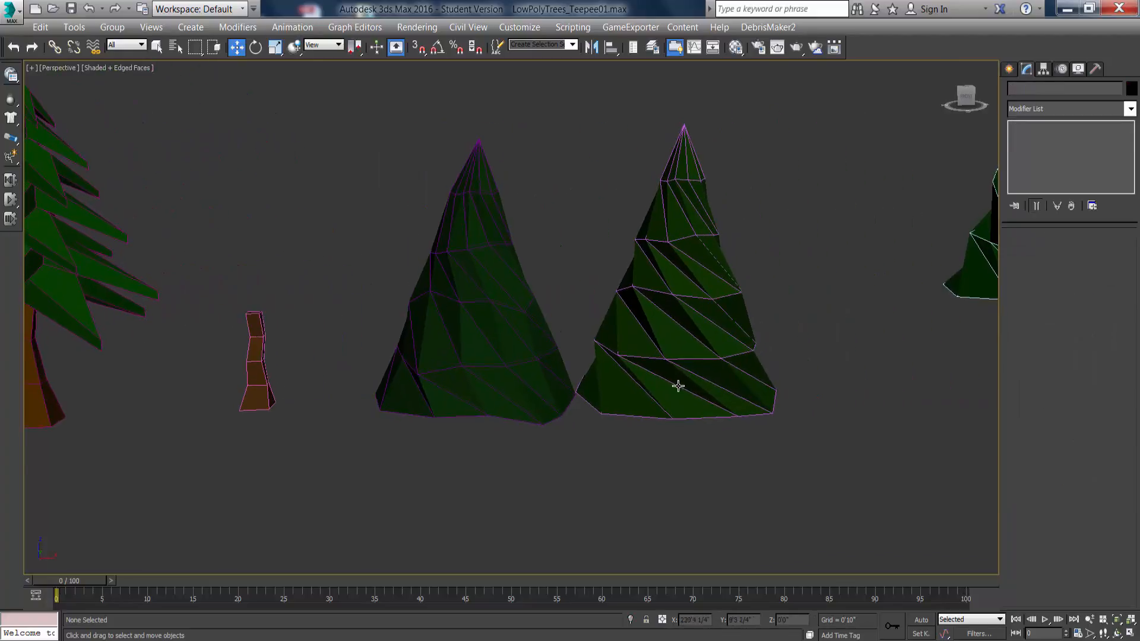
click(678, 387)
drag(722, 393, 956, 387)
click(596, 399)
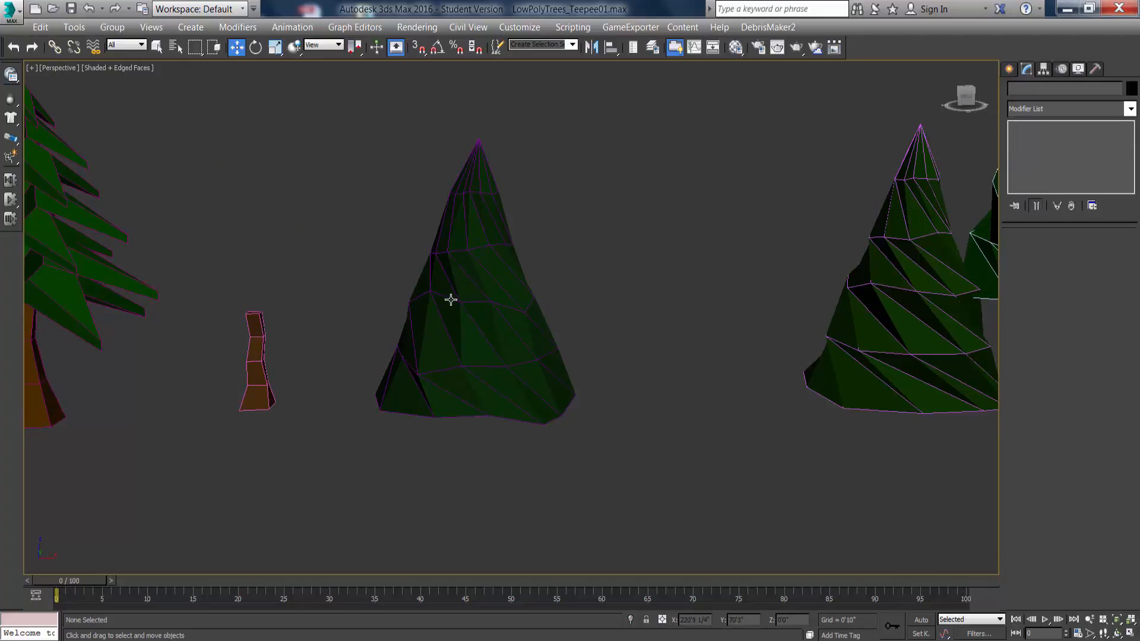
Clone Evergreen_Tree as a single copy along X into the gap, at about X 247'5 1/4".
click(451, 301)
shift+drag(513, 399, 746, 399)
click(570, 393)
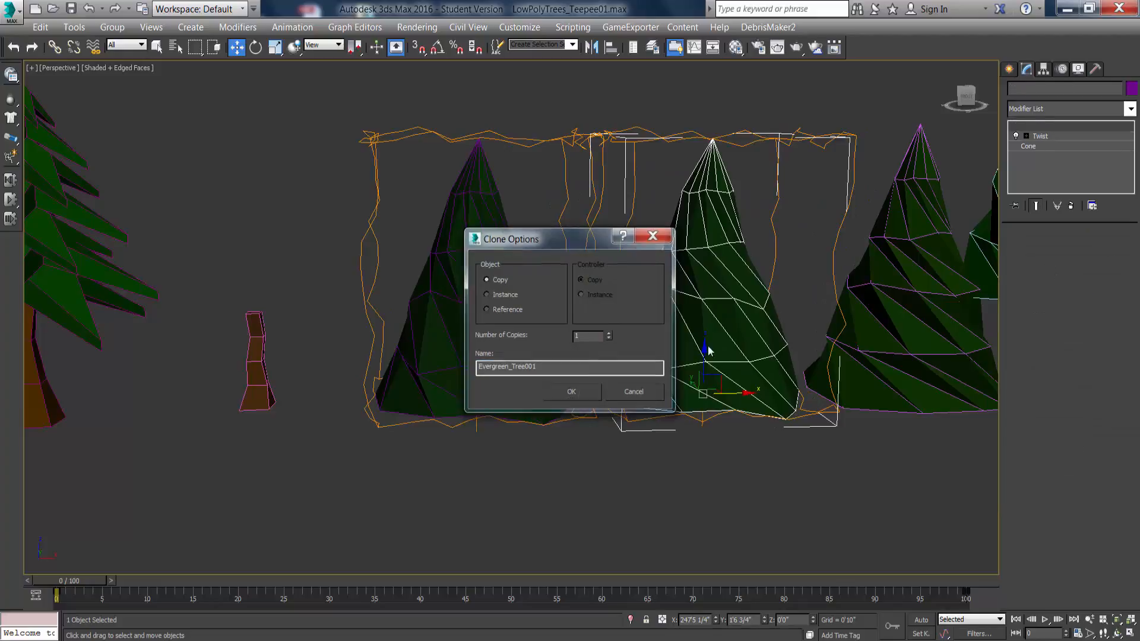
Raise the copied treetop to leave room for a trunk and scale it uniformly to 79%.
mouse_move(704, 360)
mouse_down()
mouse_move(705, 295)
mouse_move(710, 316)
mouse_up()
key(r)
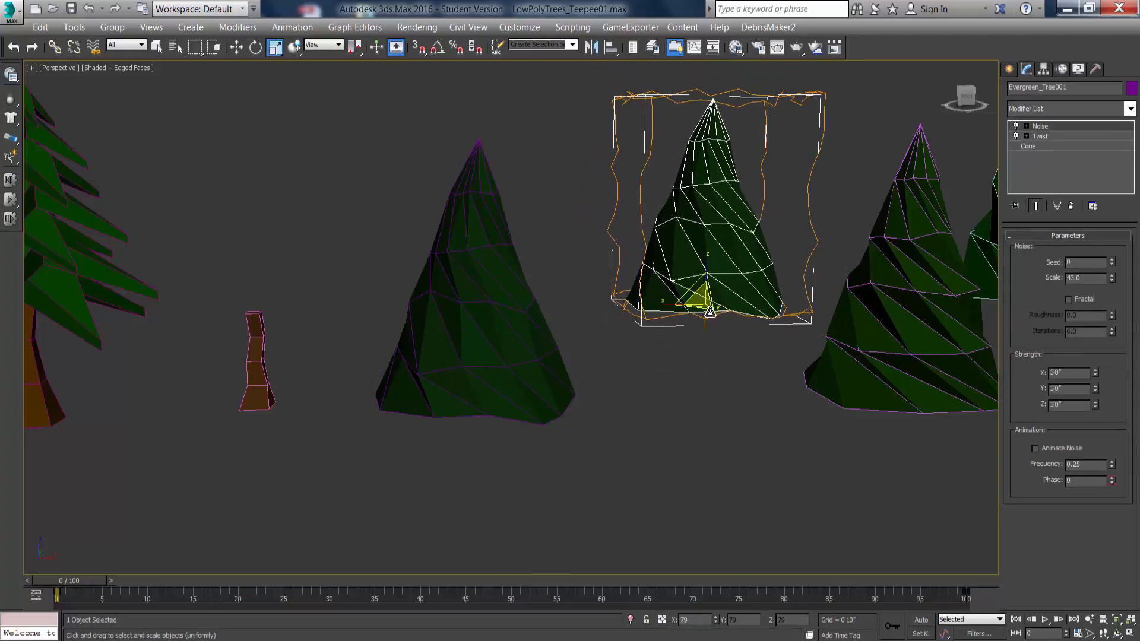
Clone the standalone trunk as a copy along X to 247'4 2/4", directly beneath the raised evergreen top.
click(253, 374)
click(236, 47)
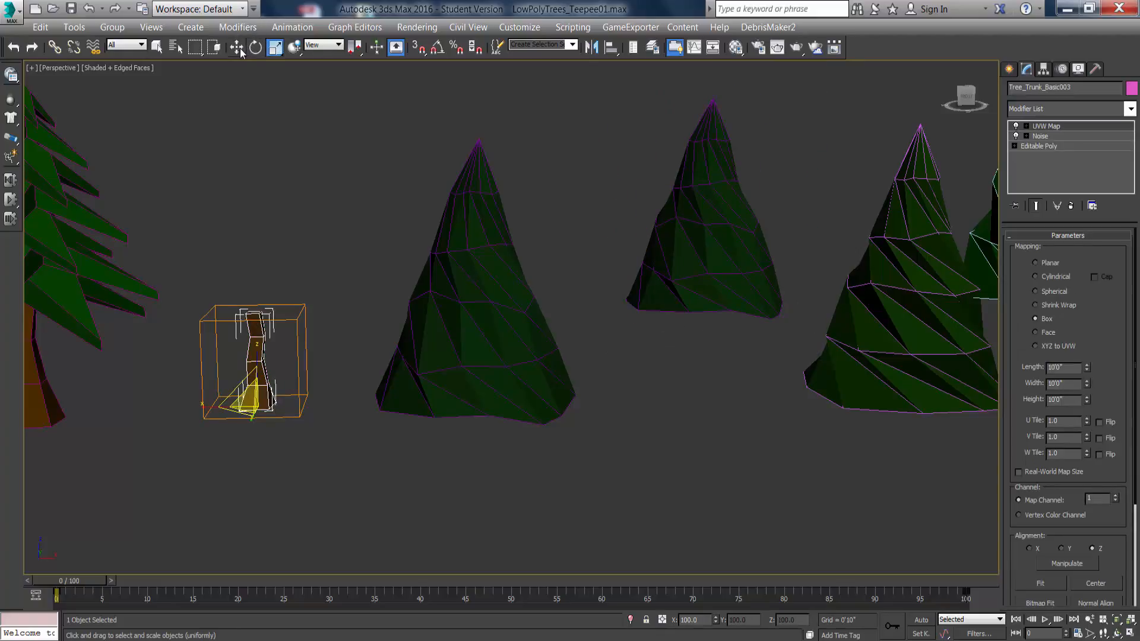
shift+drag(295, 406, 737, 425)
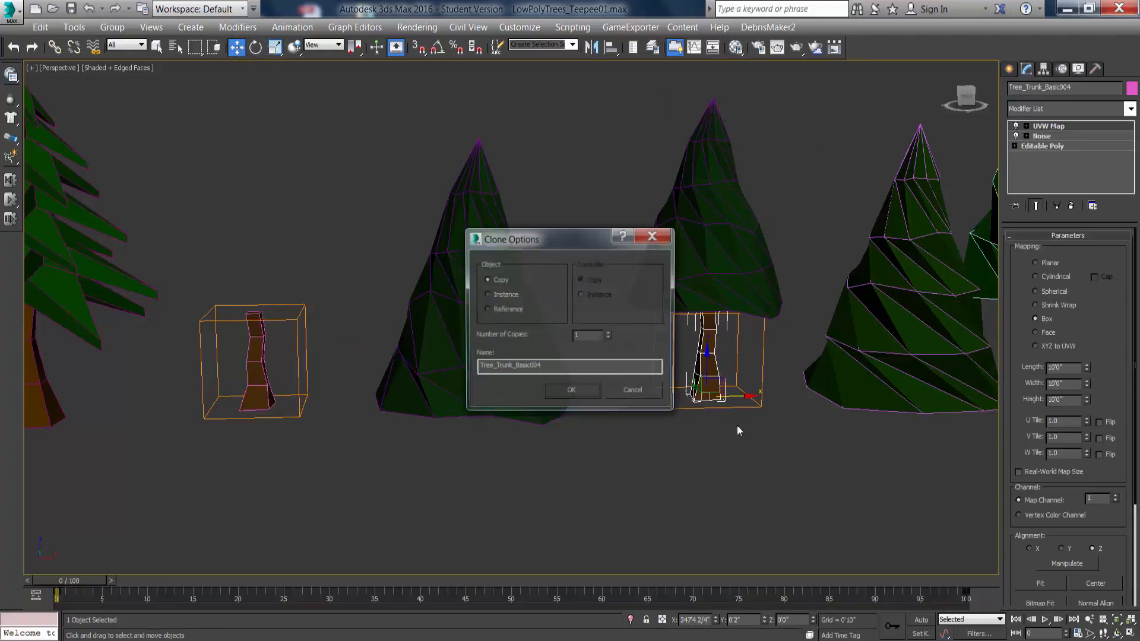
key(Return)
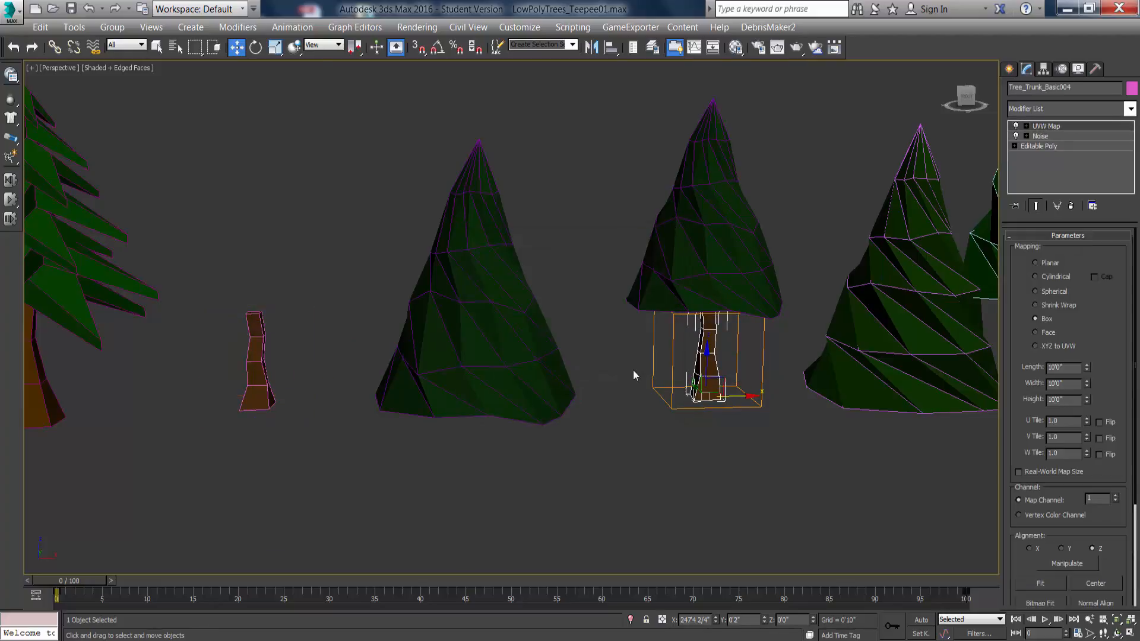
Review the raised evergreen on its new trunk, the neighbouring spiral cone and the large Pine tree.
mouse_move(633, 369)
alt+middle_down()
mouse_move(621, 323)
mouse_move(603, 332)
mouse_move(633, 368)
alt+middle_up()
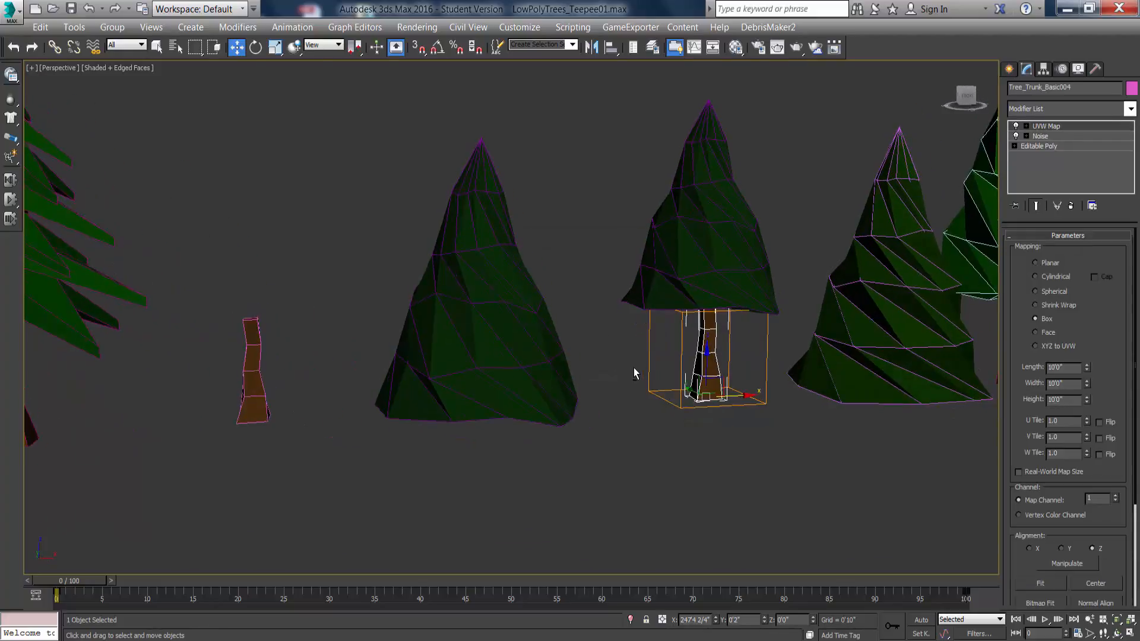
click(595, 172)
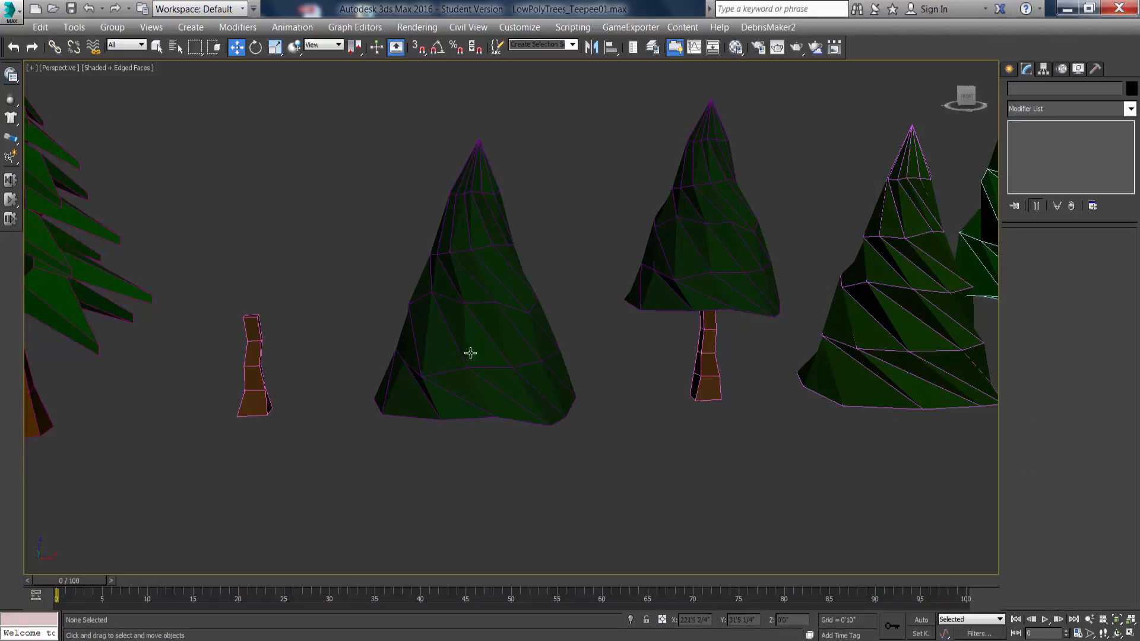
middle_drag(471, 353, 560, 351)
click(679, 308)
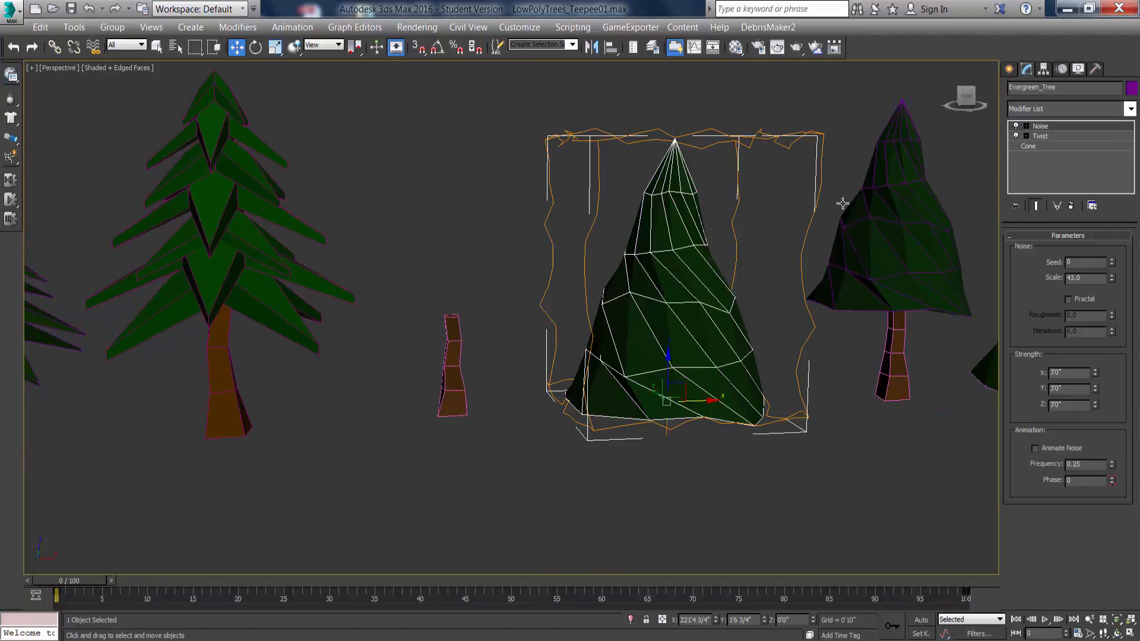
click(855, 151)
middle_drag(517, 298, 492, 257)
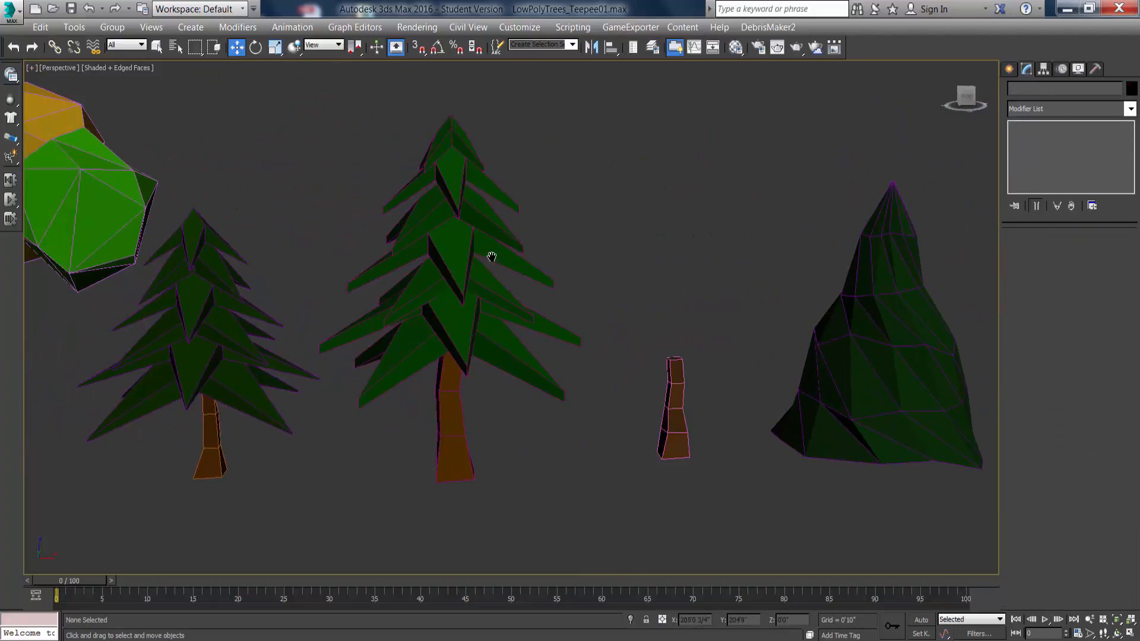
drag(382, 123, 476, 343)
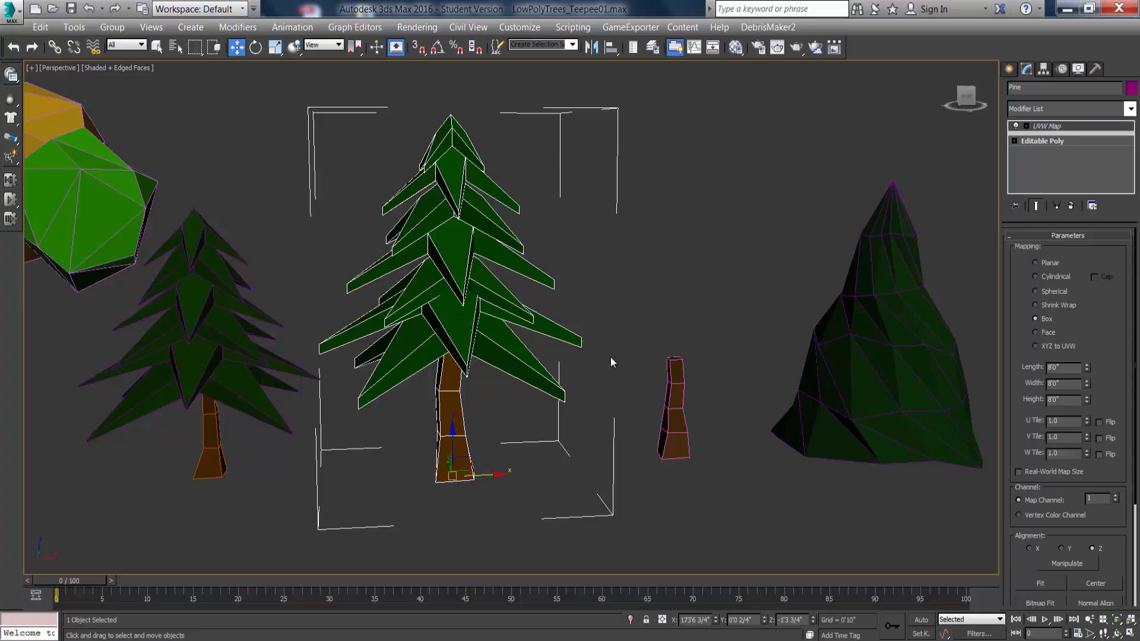
Select the spiral evergreens and their trunks together and shift them along X, widening the gap beside the standalone trunk.
middle_drag(611, 362, 510, 348)
middle_drag(682, 357, 593, 353)
scroll(593, 353, down, 4)
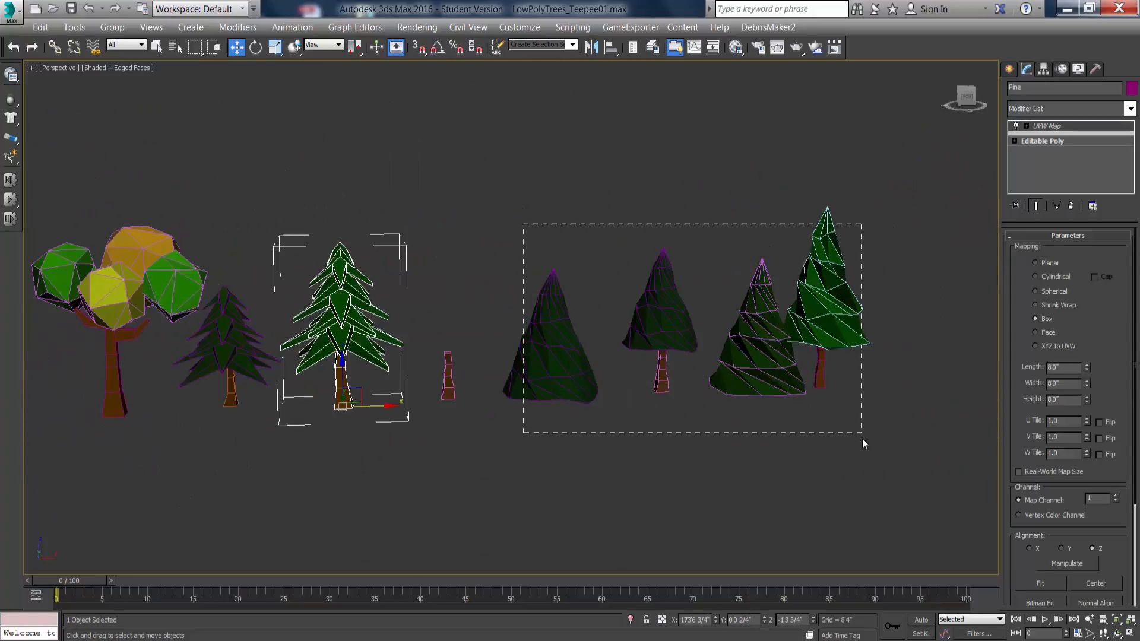
drag(863, 440, 862, 440)
middle_drag(430, 266, 530, 265)
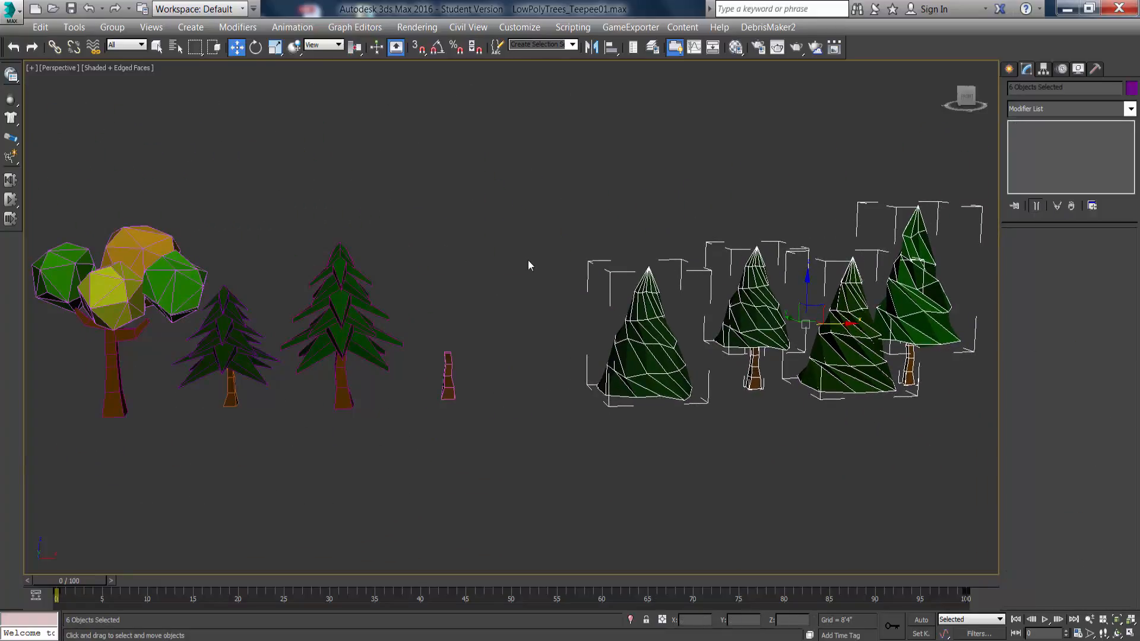
click(455, 330)
Move the standalone trunk along X away from the large Pine, into the middle of the empty gap.
scroll(455, 329, up, 3)
middle_drag(368, 405, 464, 404)
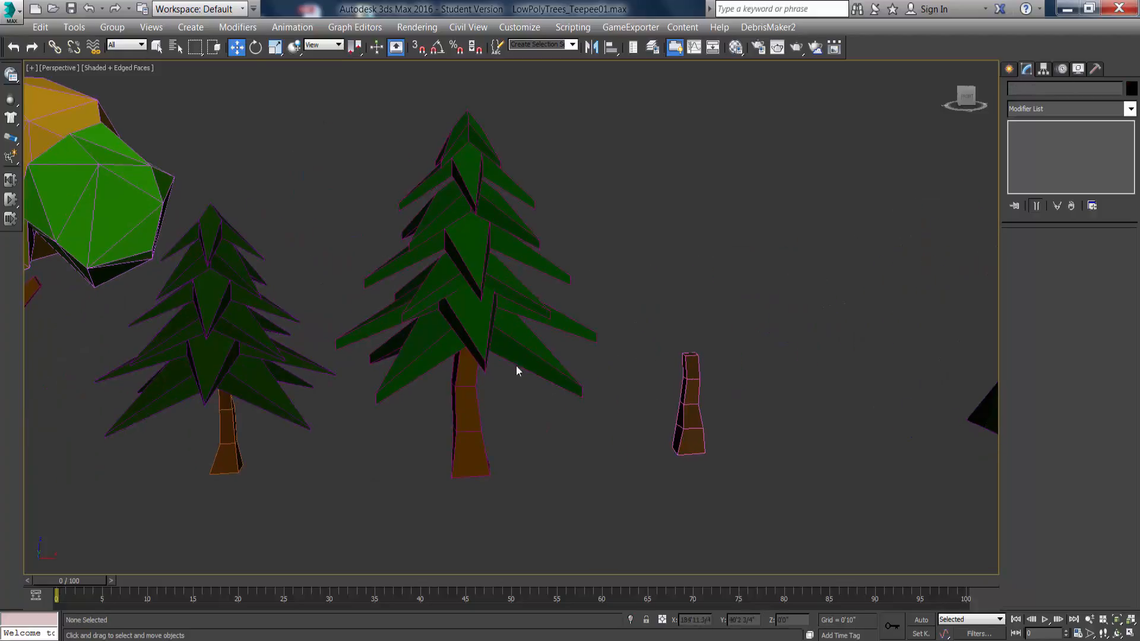
click(512, 342)
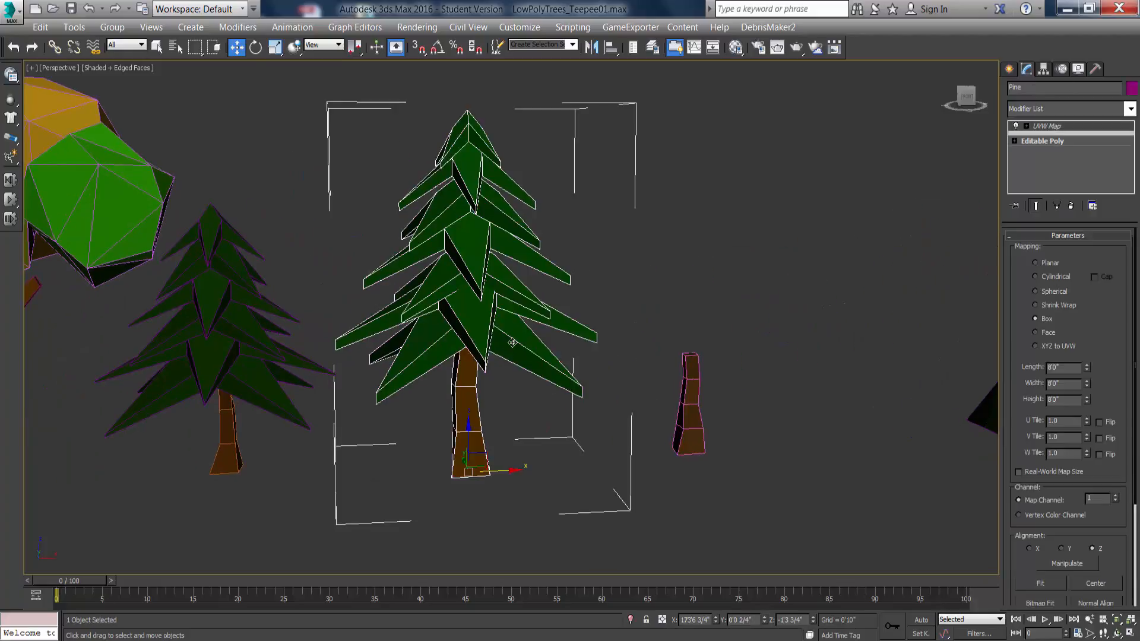
click(270, 394)
click(419, 344)
middle_drag(521, 350, 436, 349)
click(500, 425)
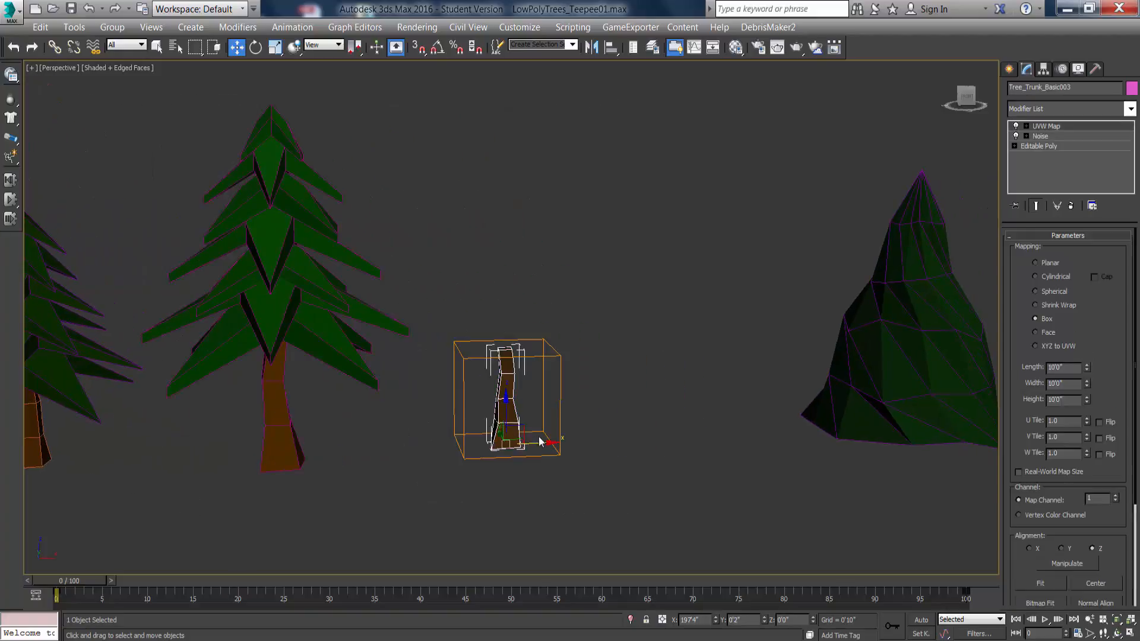
drag(540, 444, 589, 442)
click(656, 484)
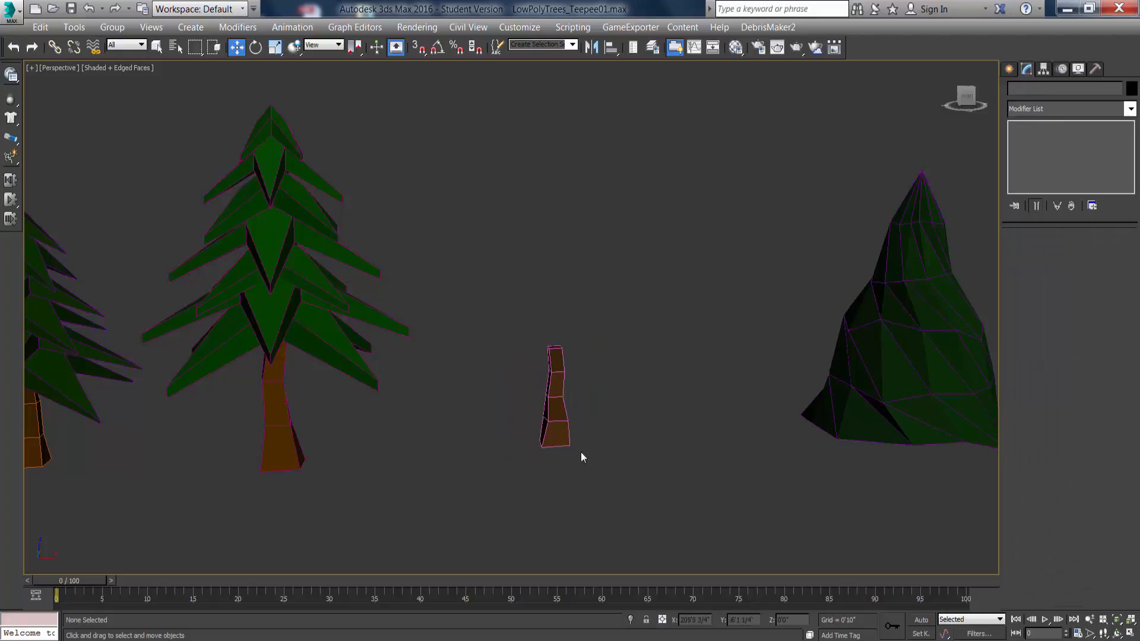
Create a flat box about 27'4" by 17'4" around the trunk's base, with 2 length, 2 width and 1 height segments.
click(1009, 70)
click(1039, 161)
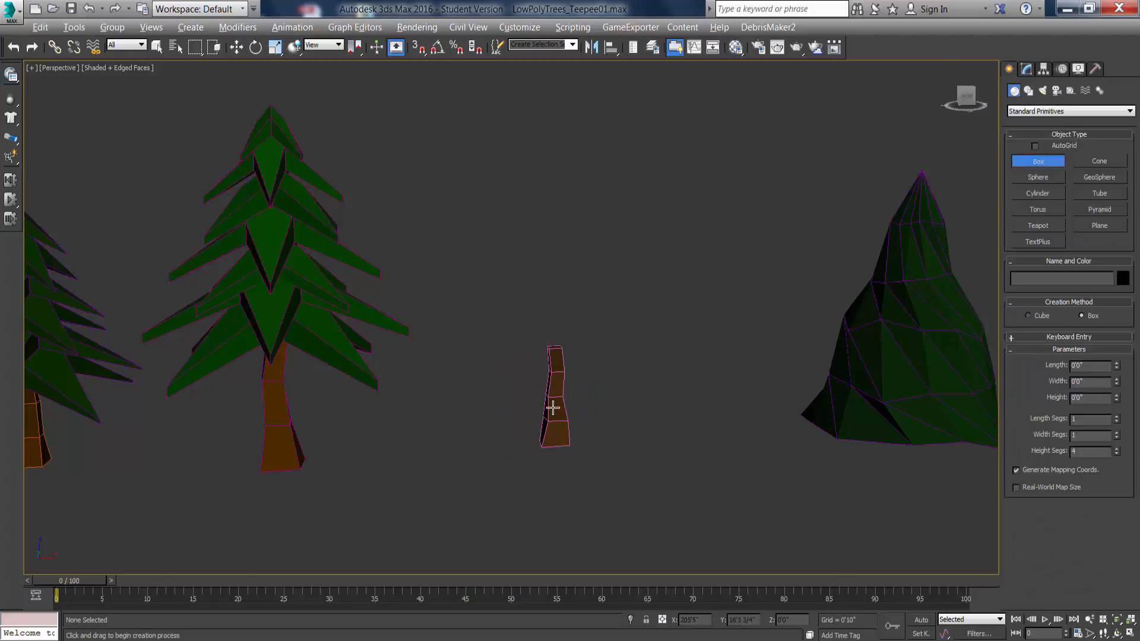
middle_drag(550, 408, 540, 332)
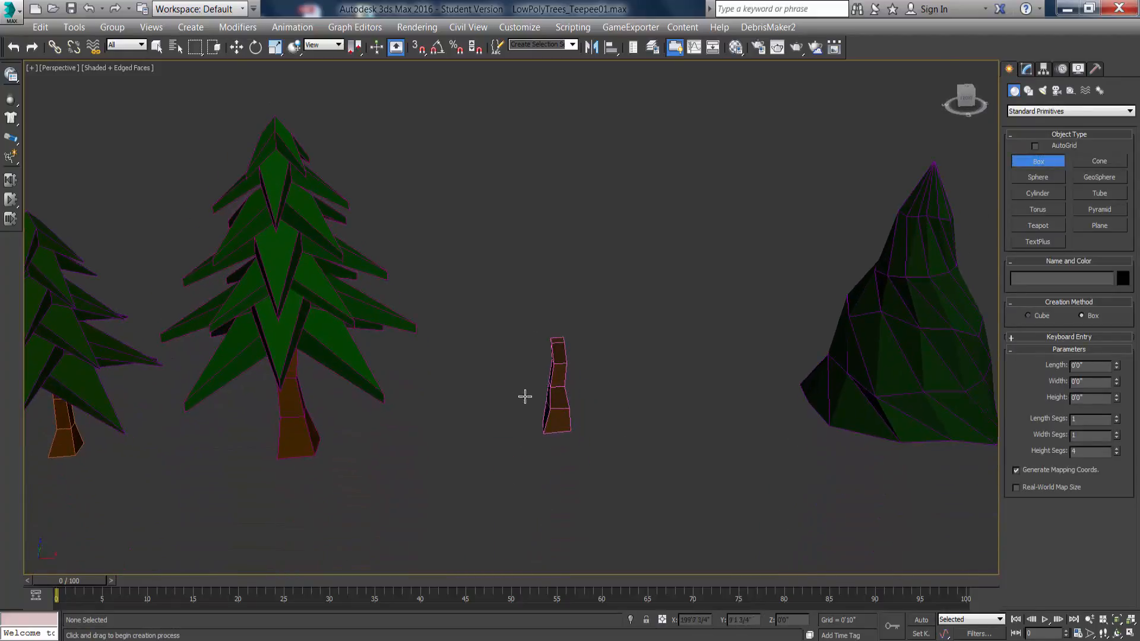
drag(475, 374, 659, 476)
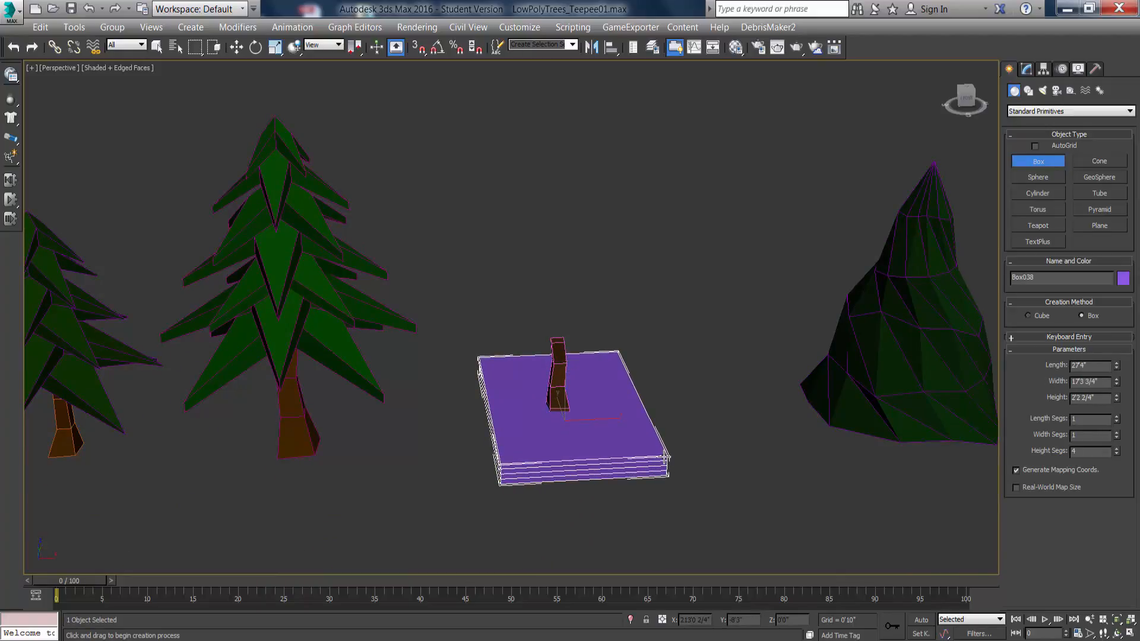
click(665, 457)
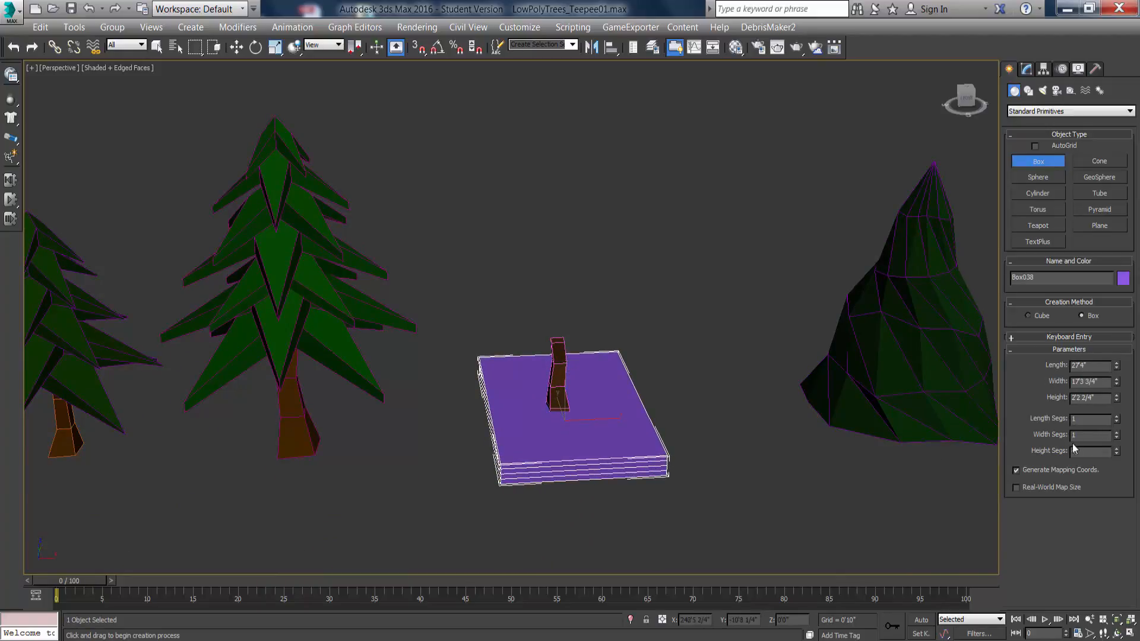
right_click(1118, 449)
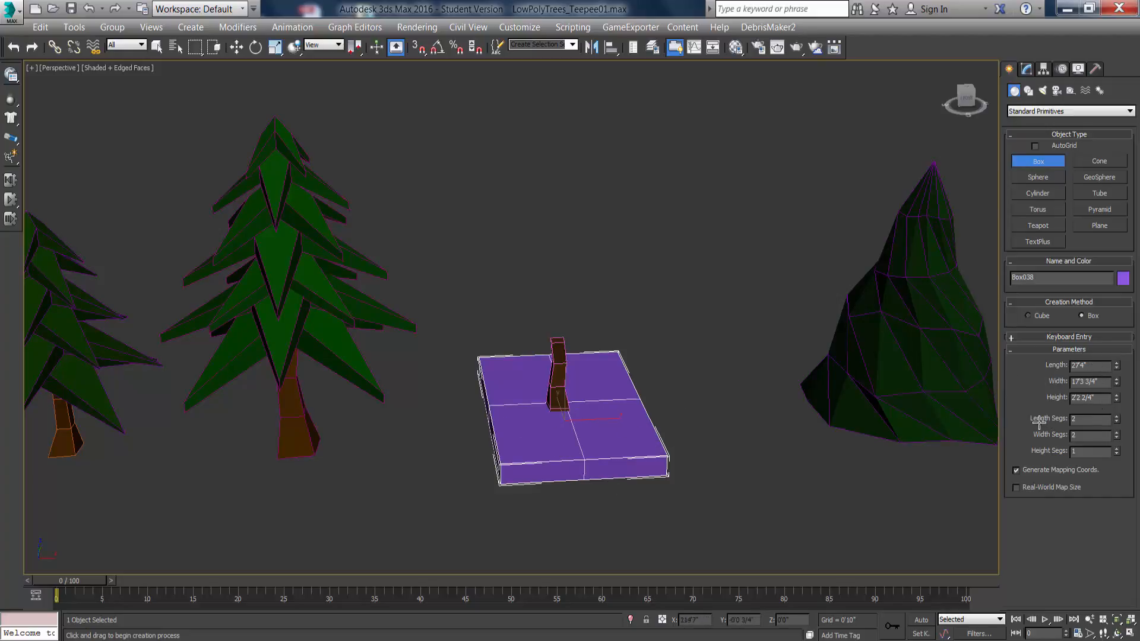
Try a length and width of 12' for the box around the trunk.
drag(1119, 369, 1117, 364)
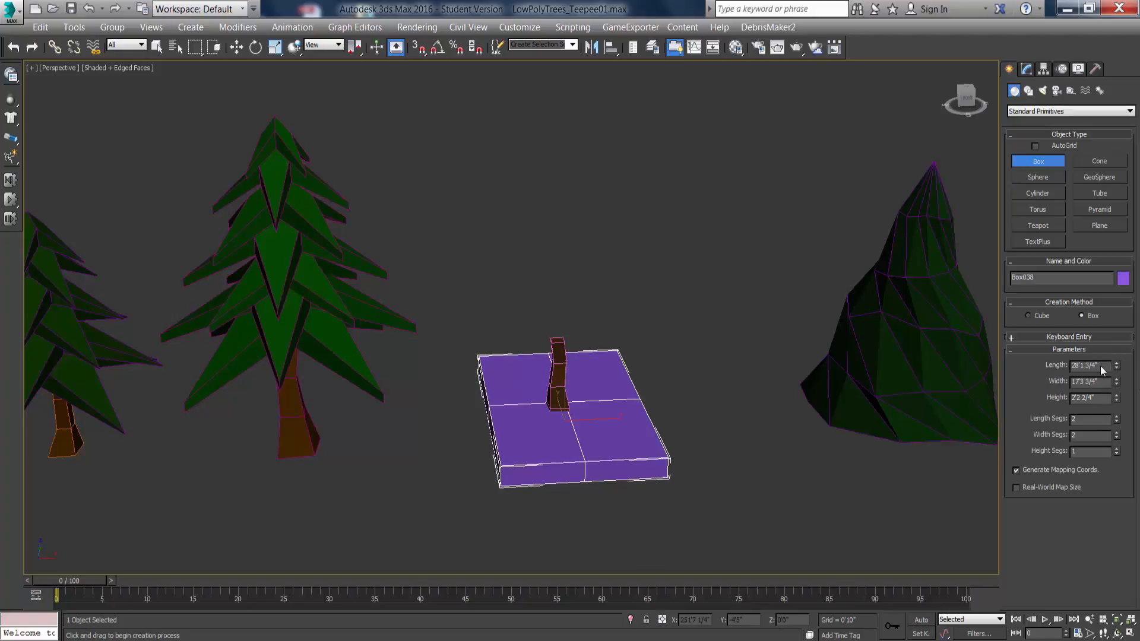
click(1105, 366)
text(12)
key(Tab)
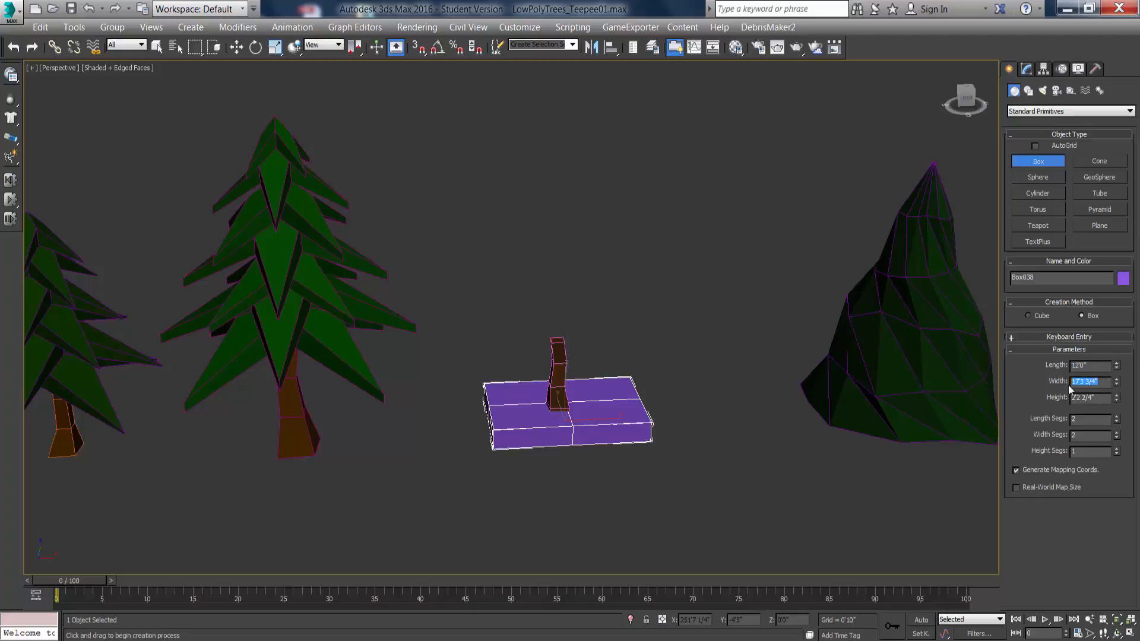
text(12)
Set the box's length and width to 20'.
click(1093, 366)
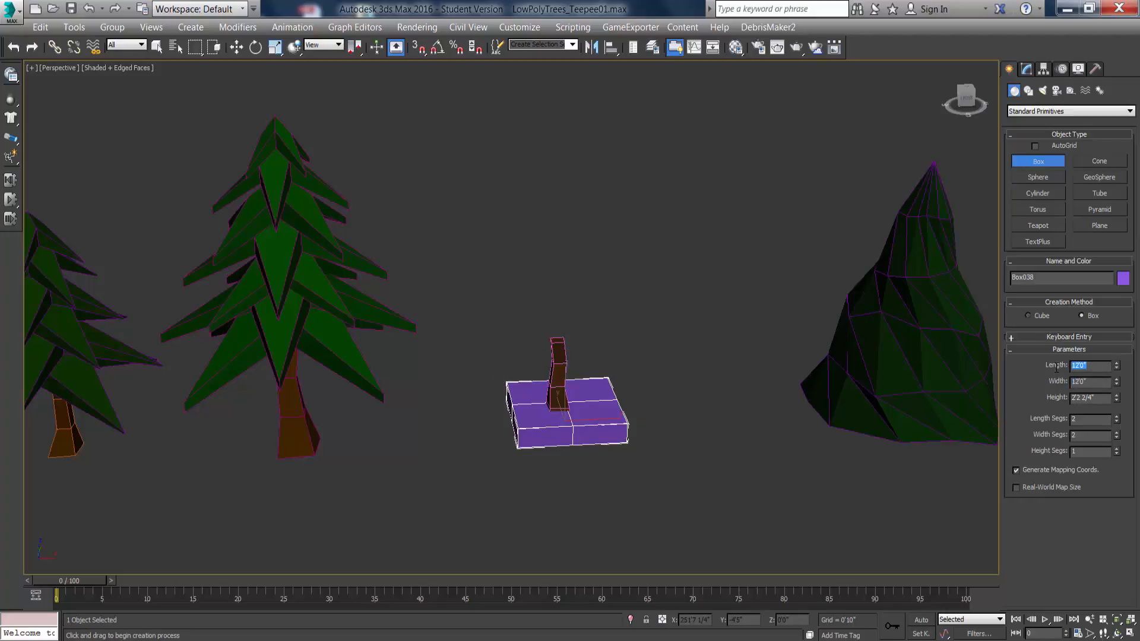
text(20)
key(Tab)
text(20)
click(1096, 366)
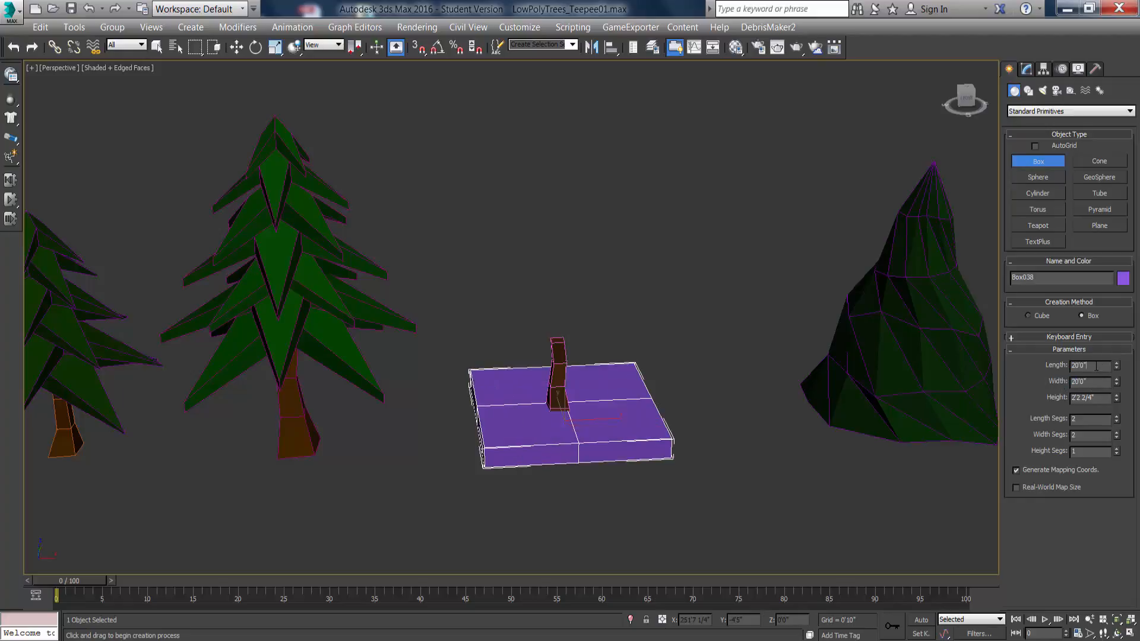
Center the box on the trunk in plan, at about X 202'10", Y 0'1 1/4".
alt+middle_drag(530, 420, 525, 449)
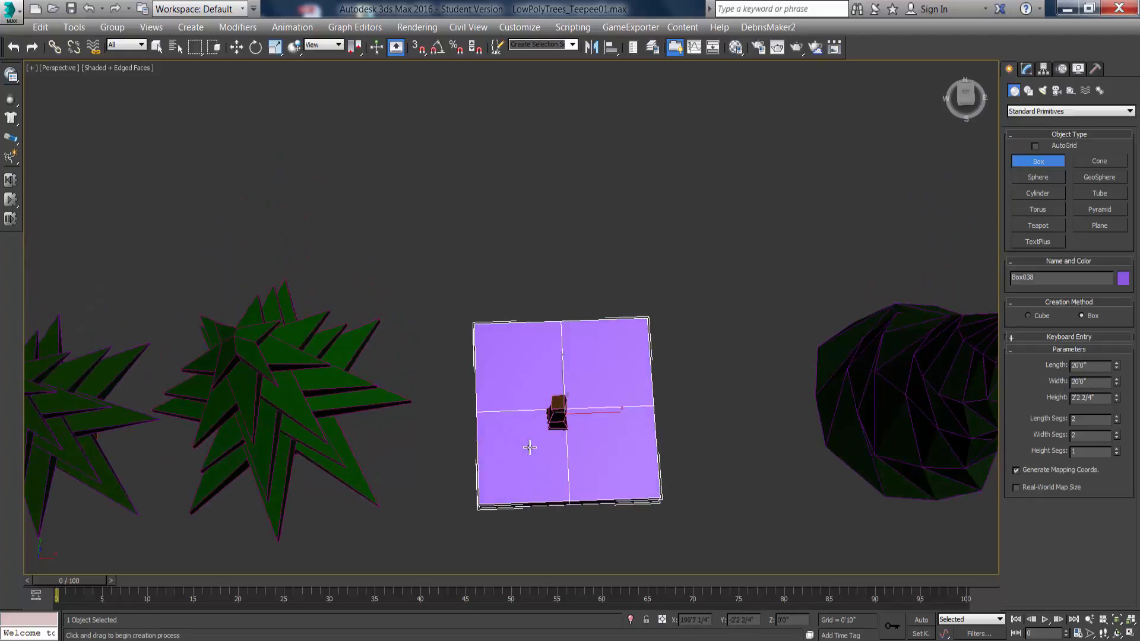
click(237, 47)
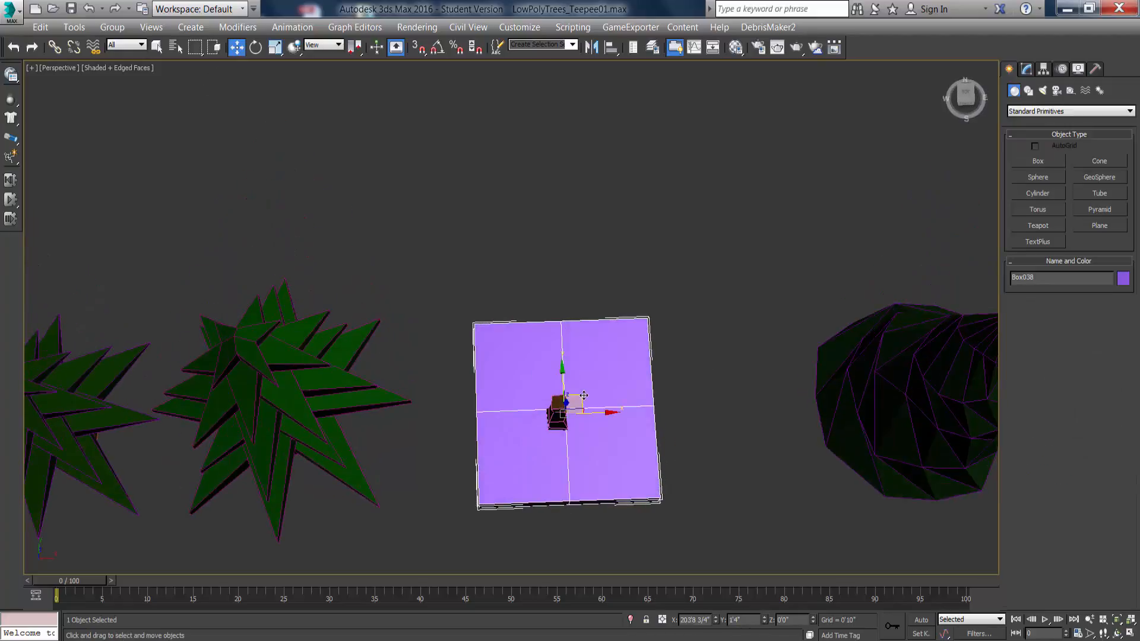
mouse_move(582, 400)
mouse_down()
mouse_move(566, 405)
mouse_move(574, 410)
mouse_up()
alt+middle_drag(554, 465, 532, 371)
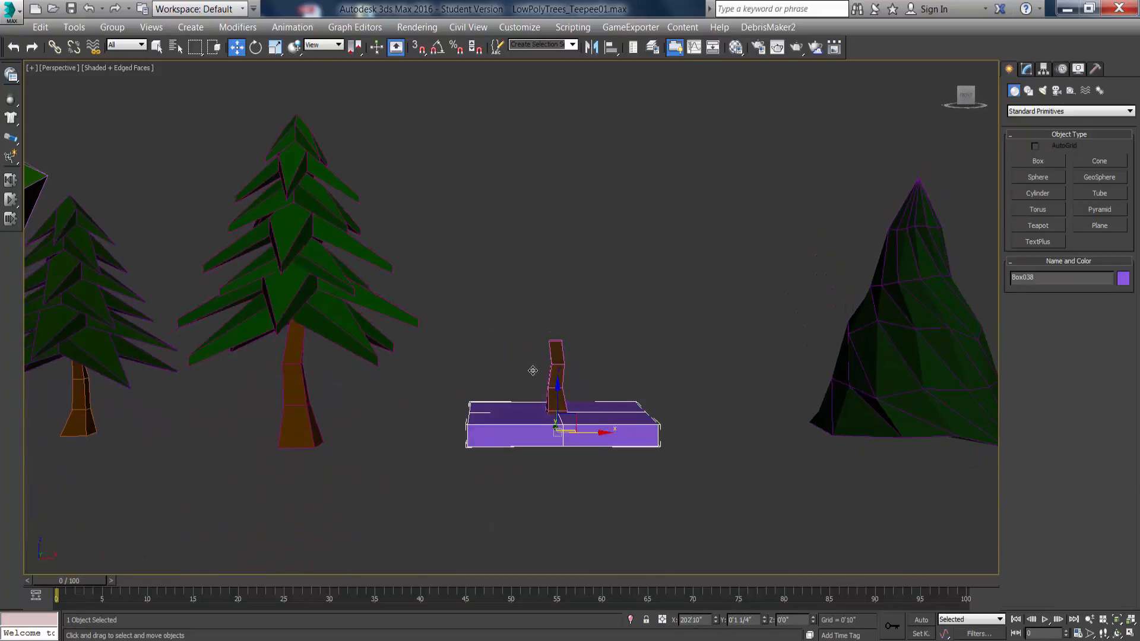
Set the box's height to 2'.
click(1026, 69)
drag(1099, 289, 1059, 287)
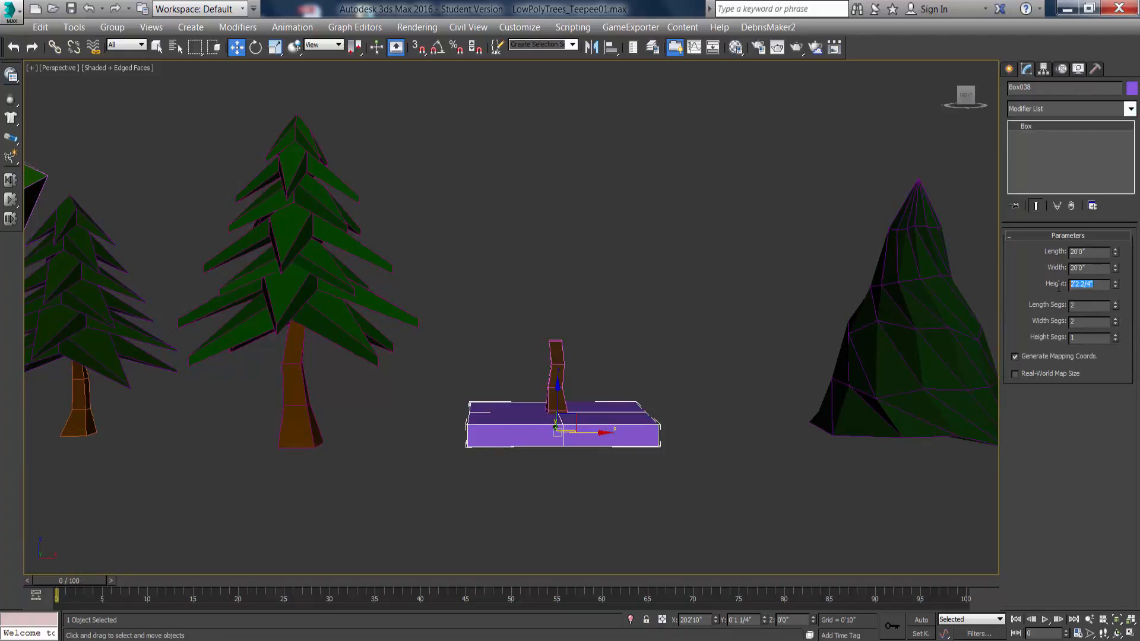
text(2')
key(Return)
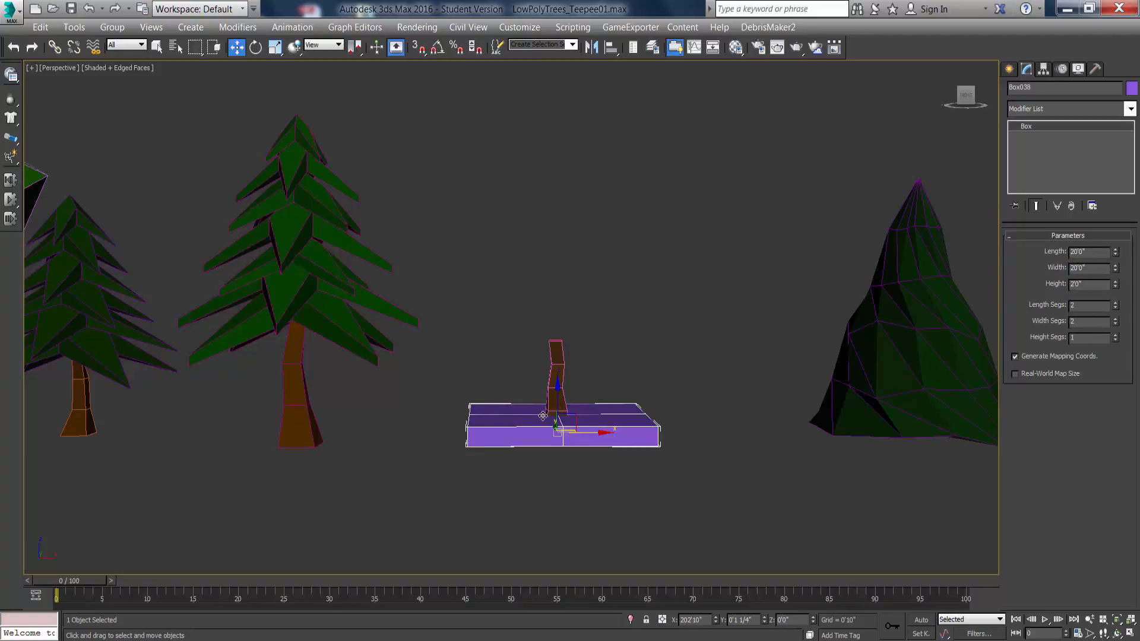
Rename the box to Pine_Tree_Top.
scroll(543, 415, up, 5)
alt+middle_drag(542, 428, 548, 437)
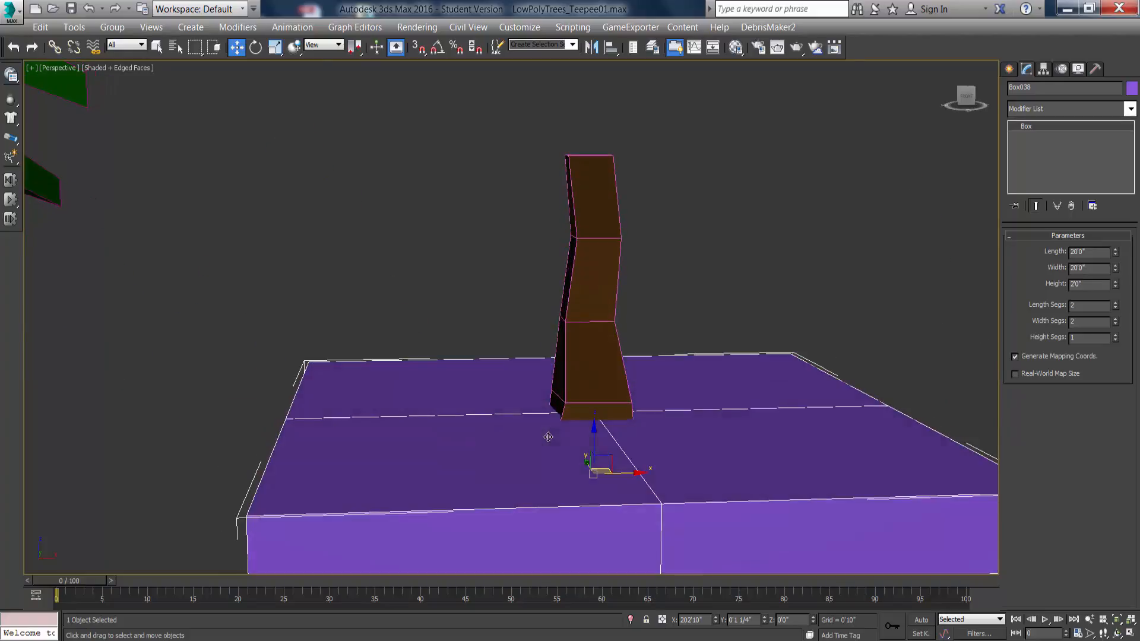
drag(1051, 87, 988, 86)
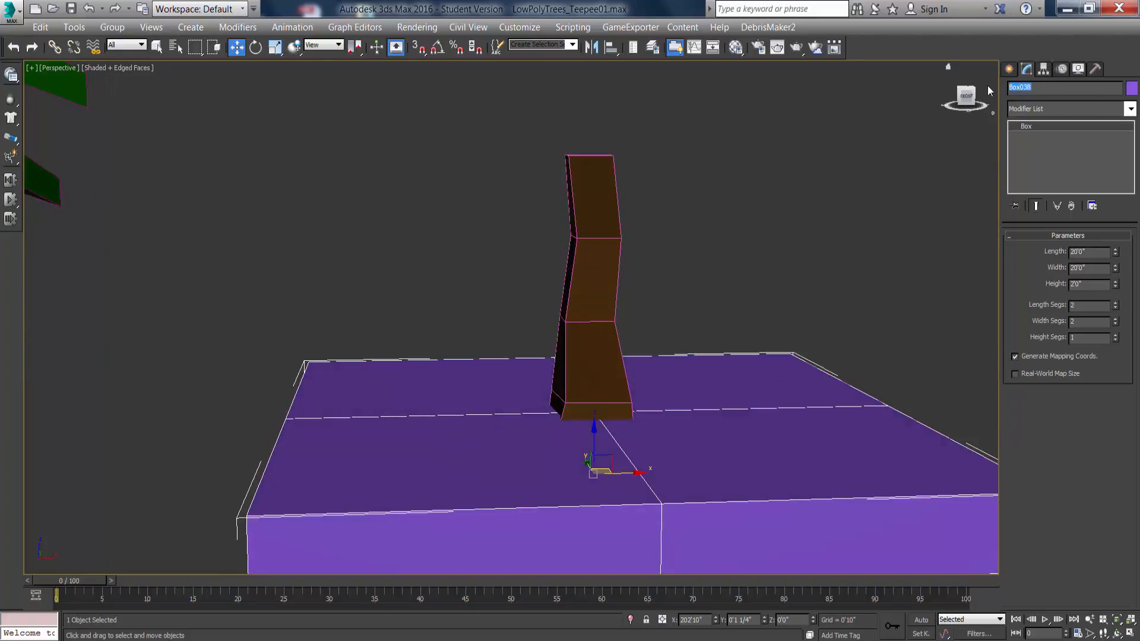
text(P)
text(ine_Tree)
text(_Bottom)
key(BackSpace)
key(BackSpace)
key(BackSpace)
key(BackSpace)
key(BackSpace)
key(BackSpace)
text(Top)
Convert Pine_Tree_Top to an Editable Poly.
middle_drag(708, 332, 644, 315)
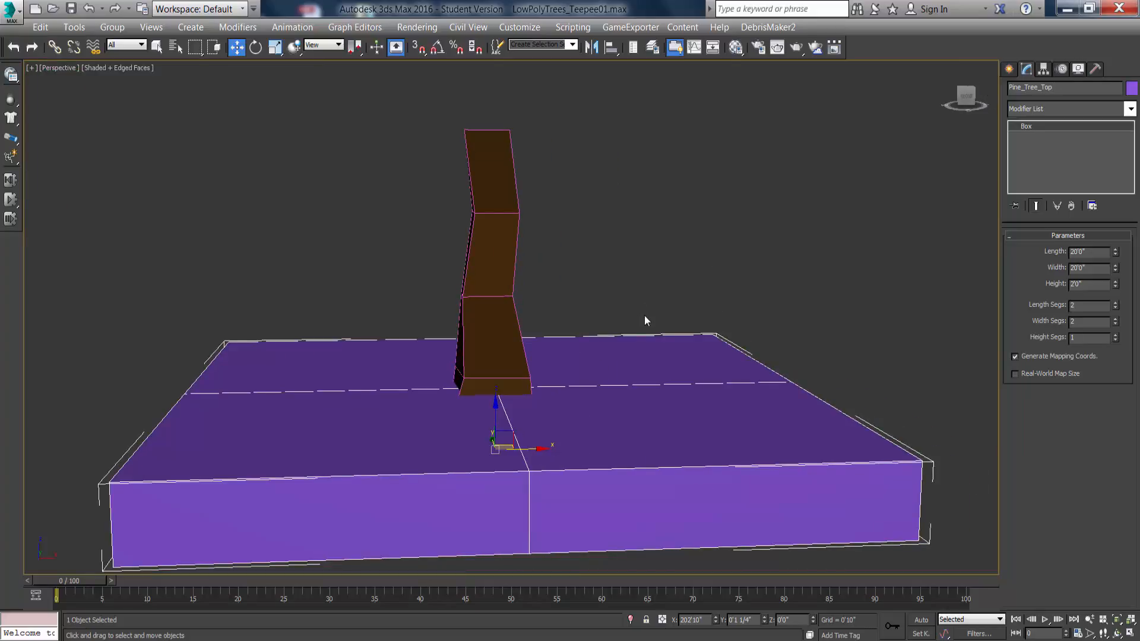
middle_drag(577, 407, 593, 379)
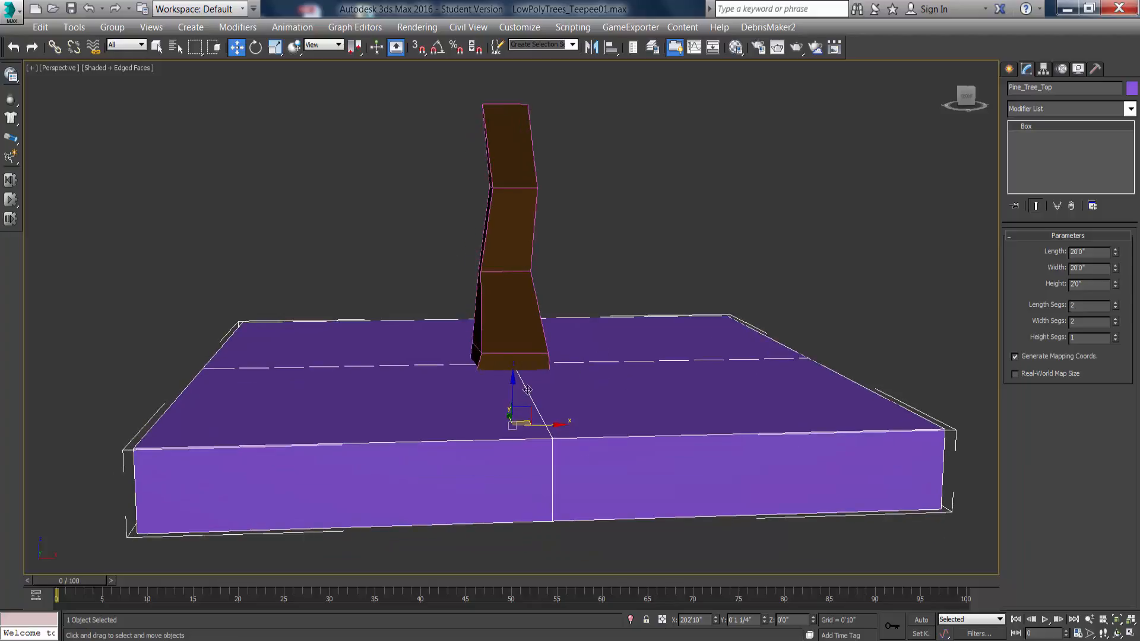
right_click(584, 394)
mouse_move(641, 547)
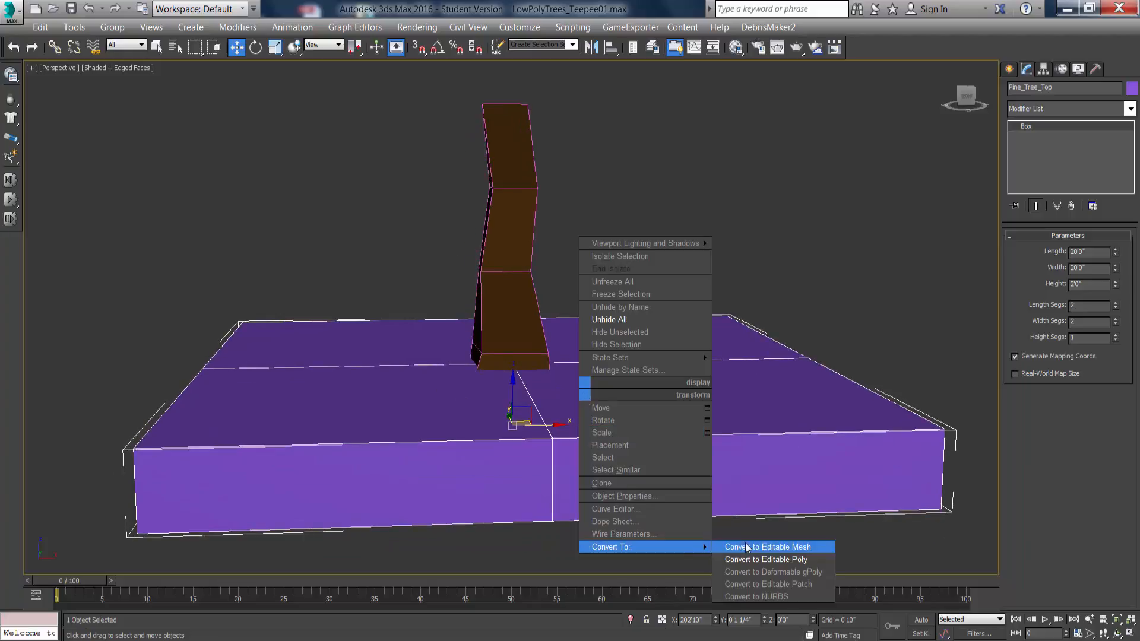
click(773, 558)
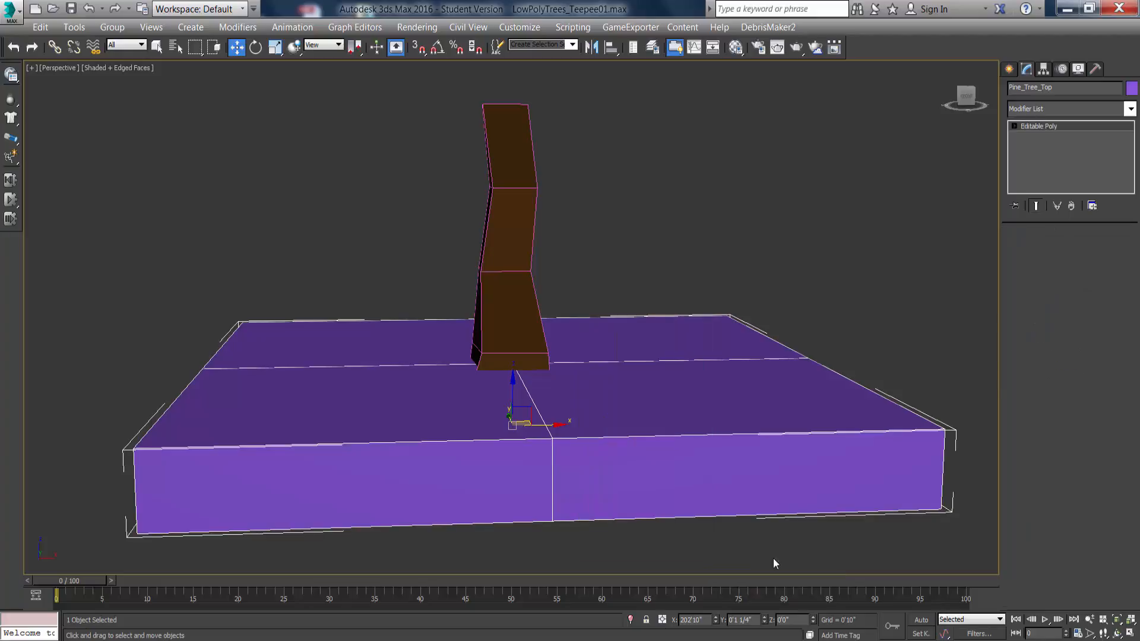
Select all polygons of Pine_Tree_Top, clear their smoothing groups and leave polygon editing.
click(1068, 252)
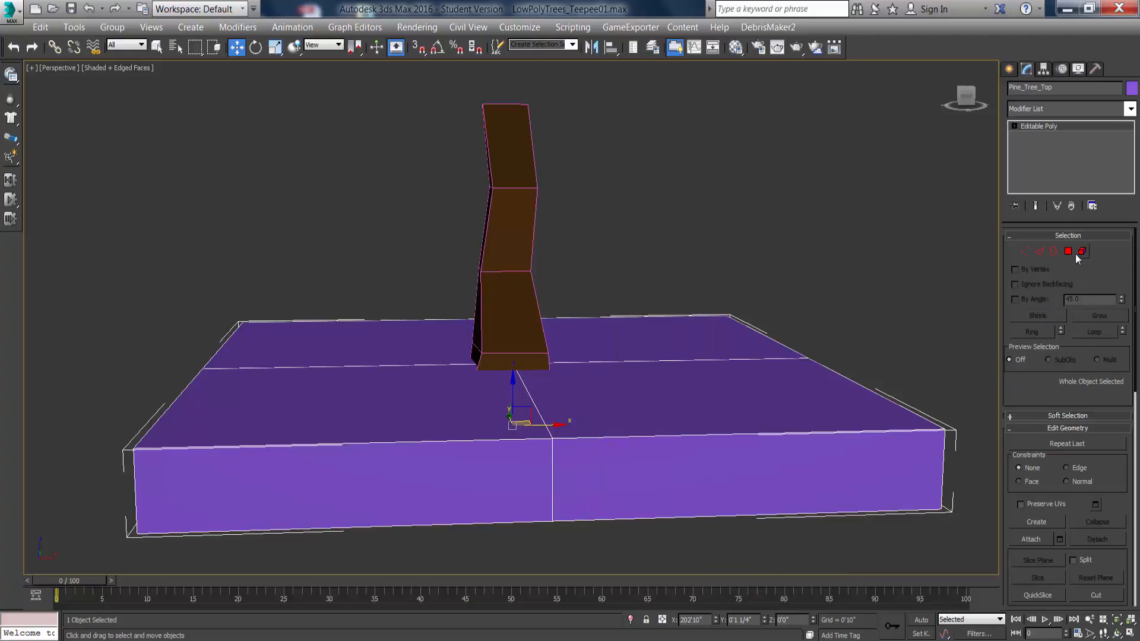
drag(817, 590, 1001, 588)
drag(78, 203, 1004, 579)
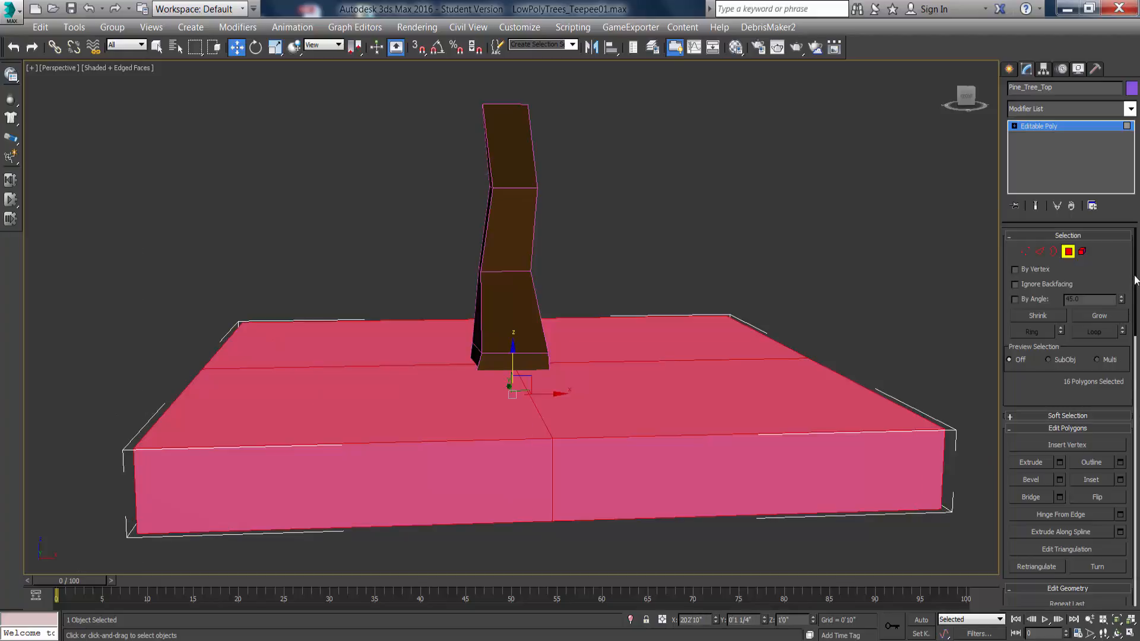
drag(1134, 281, 1137, 551)
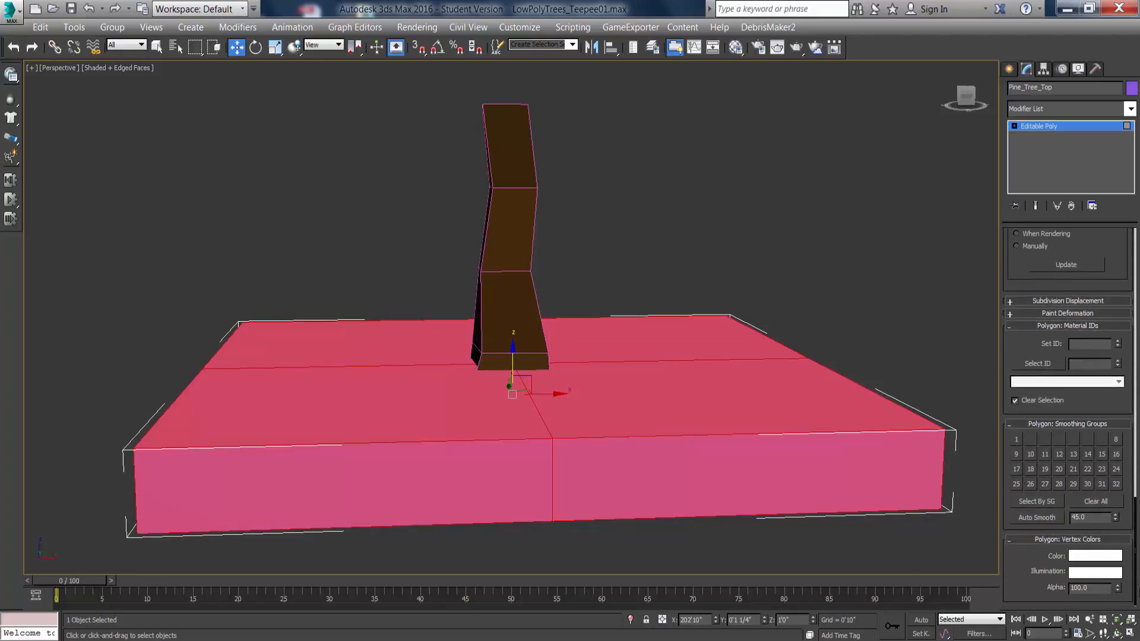
click(1096, 503)
drag(1136, 537, 1135, 250)
click(1068, 251)
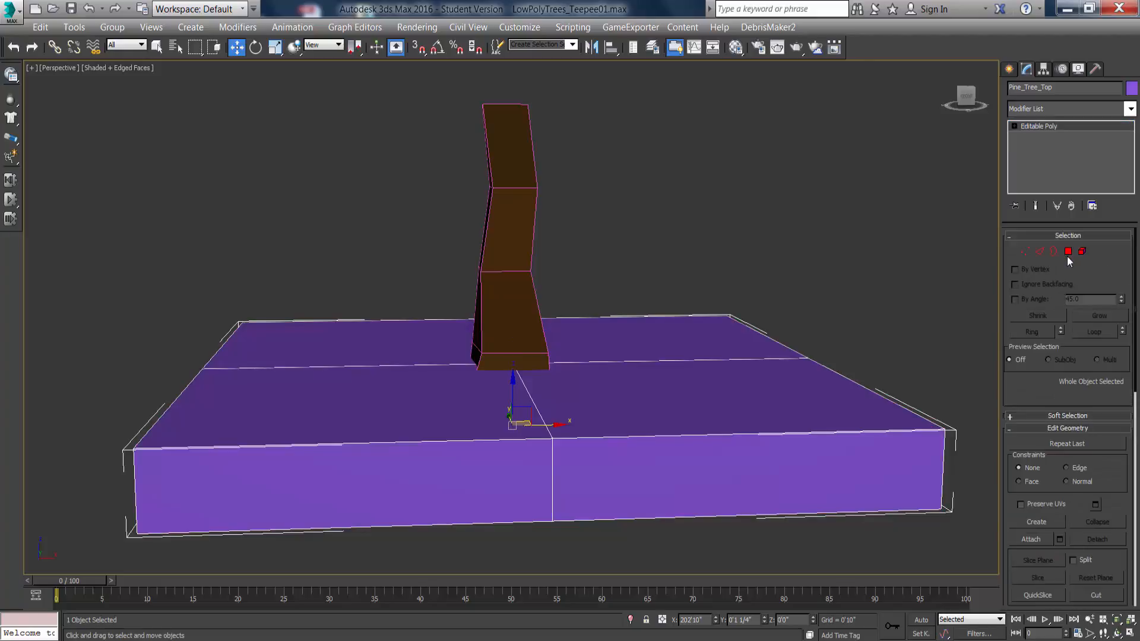
Start vertex editing on Pine_Tree_Top and isolate it from the rest of the scene.
click(1027, 256)
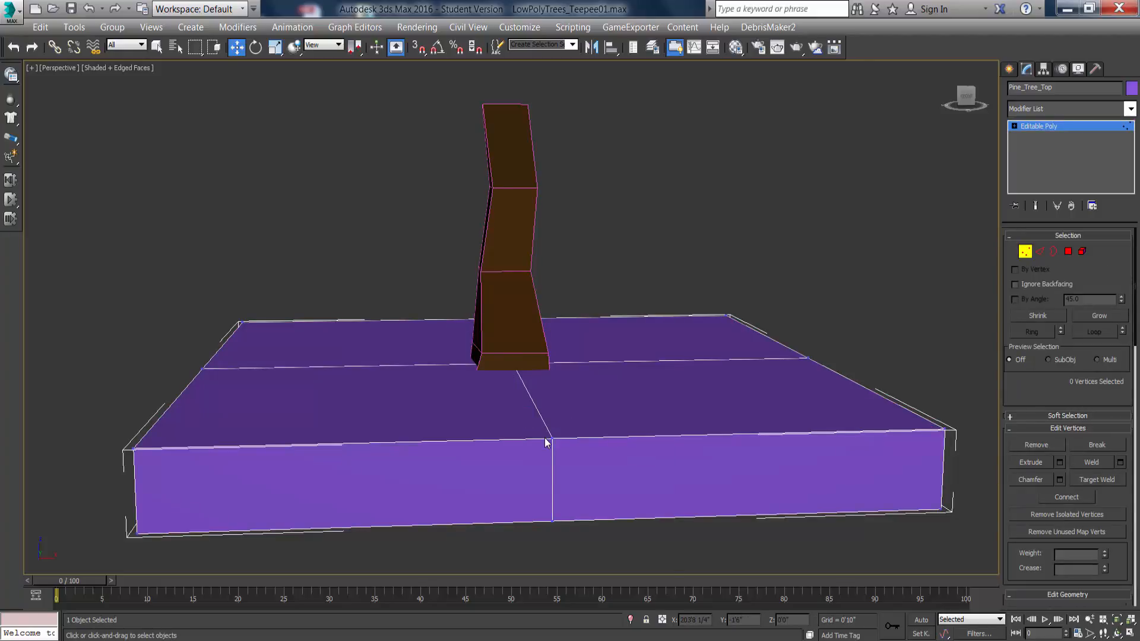
right_click(547, 442)
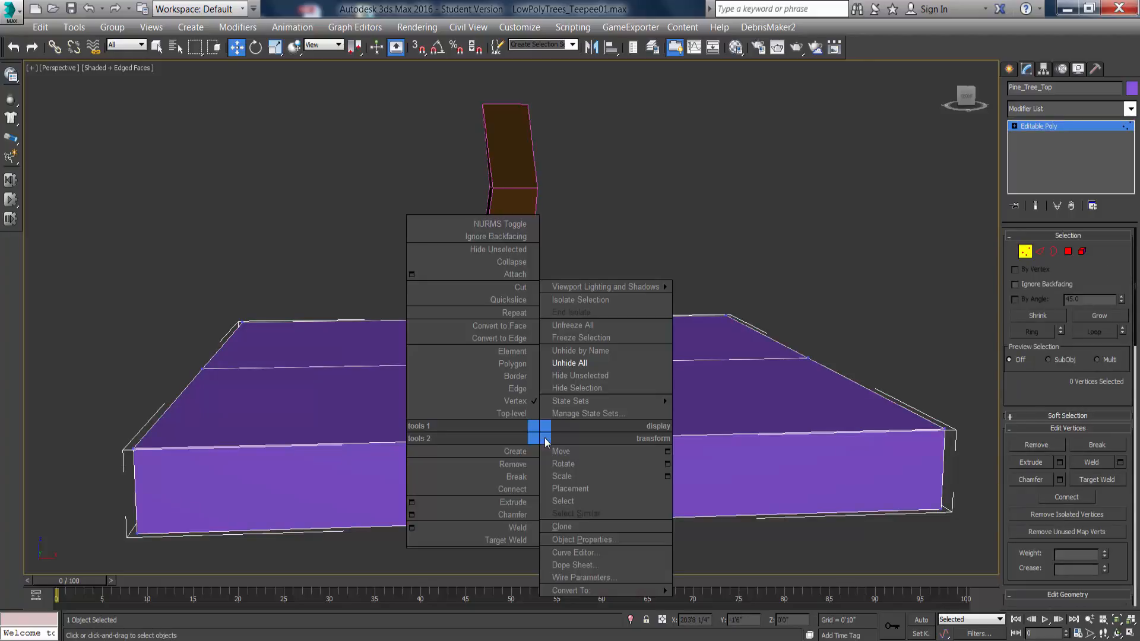
click(571, 300)
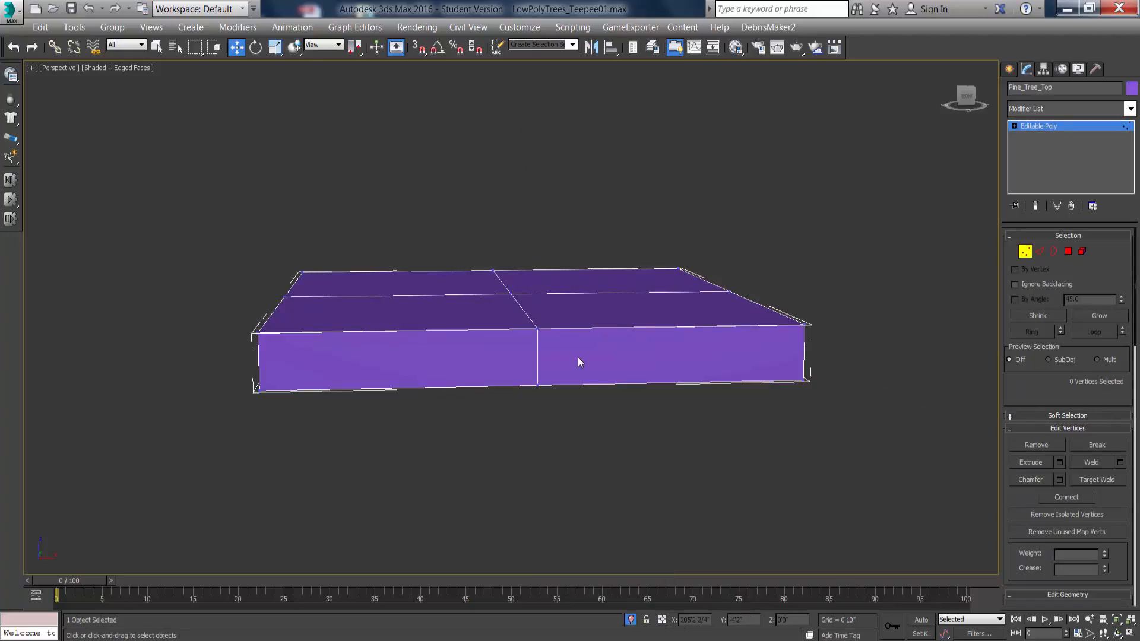
Select the upper and lower midpoint vertices on all four sides and scale them inward horizontally to form a four-pointed star.
alt+middle_drag(551, 368, 502, 419)
scroll(493, 374, down, 2)
scroll(494, 379, down, 2)
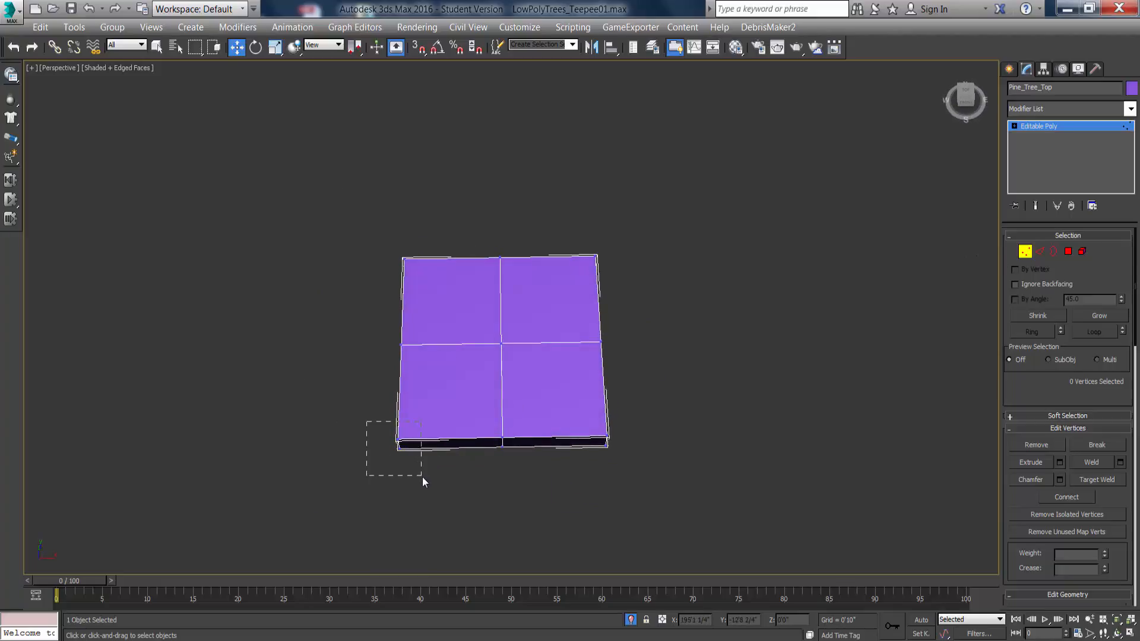
drag(422, 477, 422, 476)
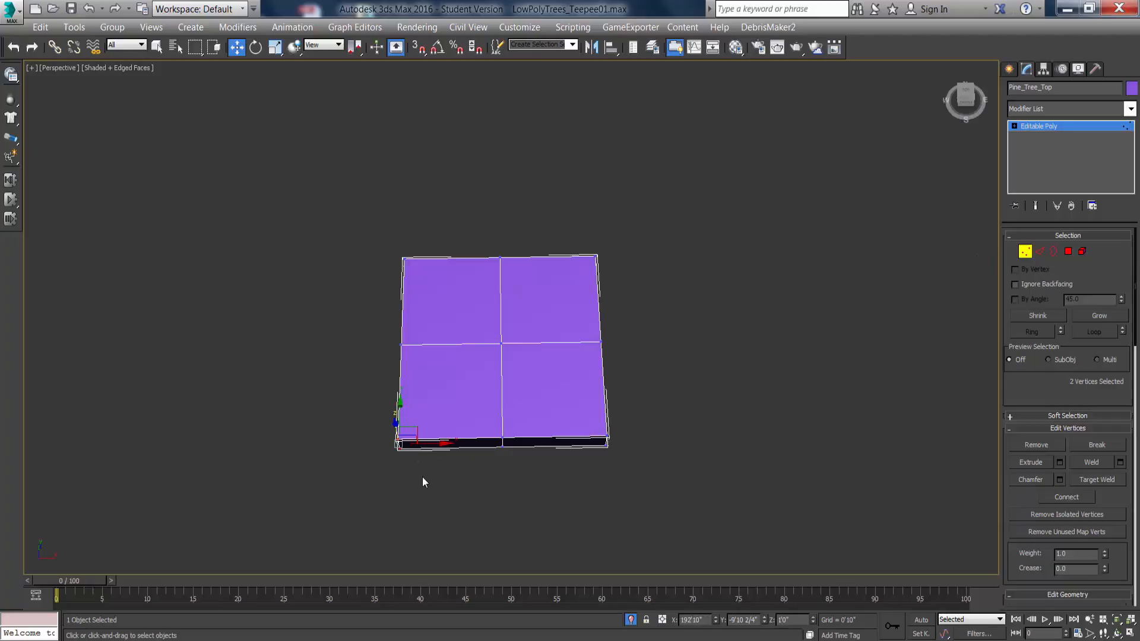
alt+middle_drag(457, 384, 457, 399)
drag(358, 322, 449, 376)
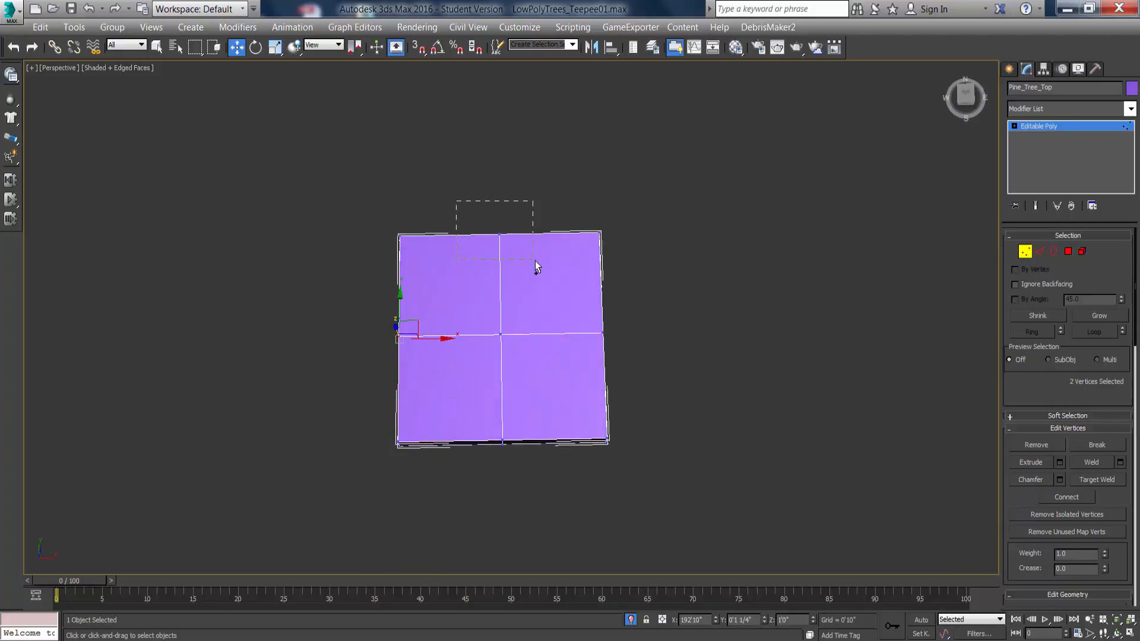
ctrl+drag(535, 267, 536, 267)
ctrl+drag(603, 306, 639, 356)
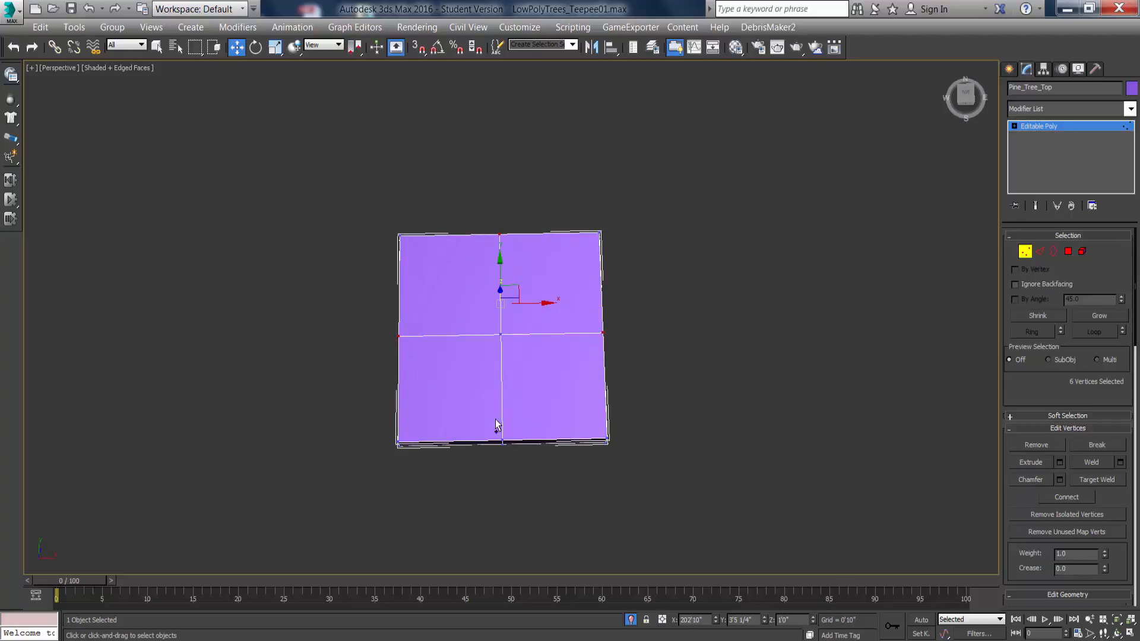
ctrl+drag(520, 469, 526, 467)
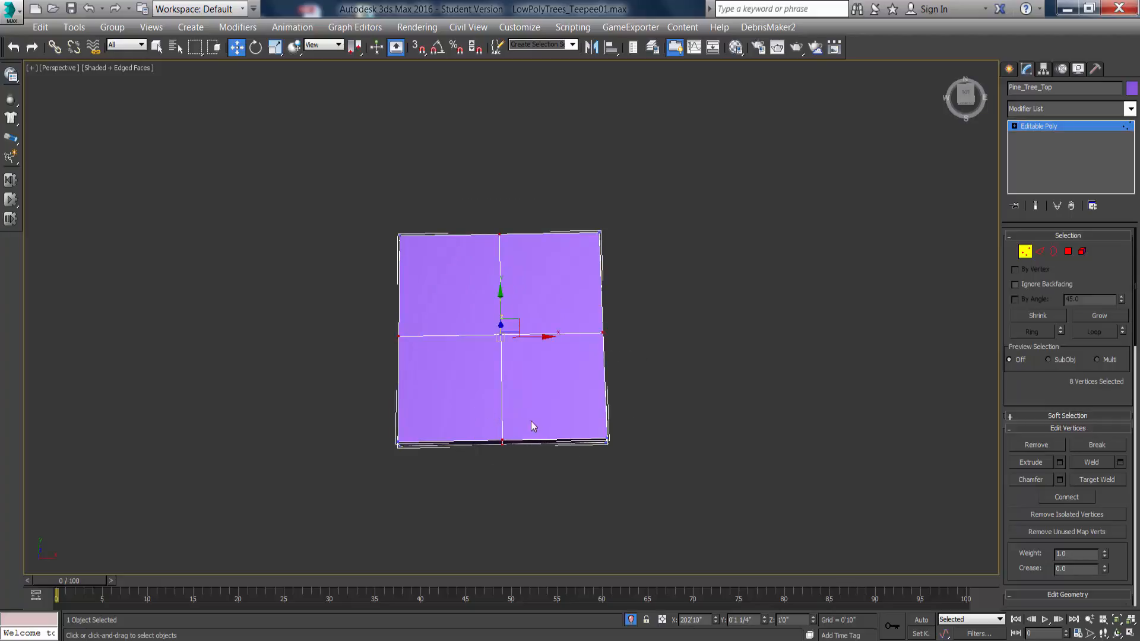
mouse_move(530, 421)
alt+middle_down()
mouse_move(458, 400)
mouse_move(455, 355)
mouse_move(574, 357)
mouse_move(528, 355)
mouse_move(521, 422)
alt+middle_up()
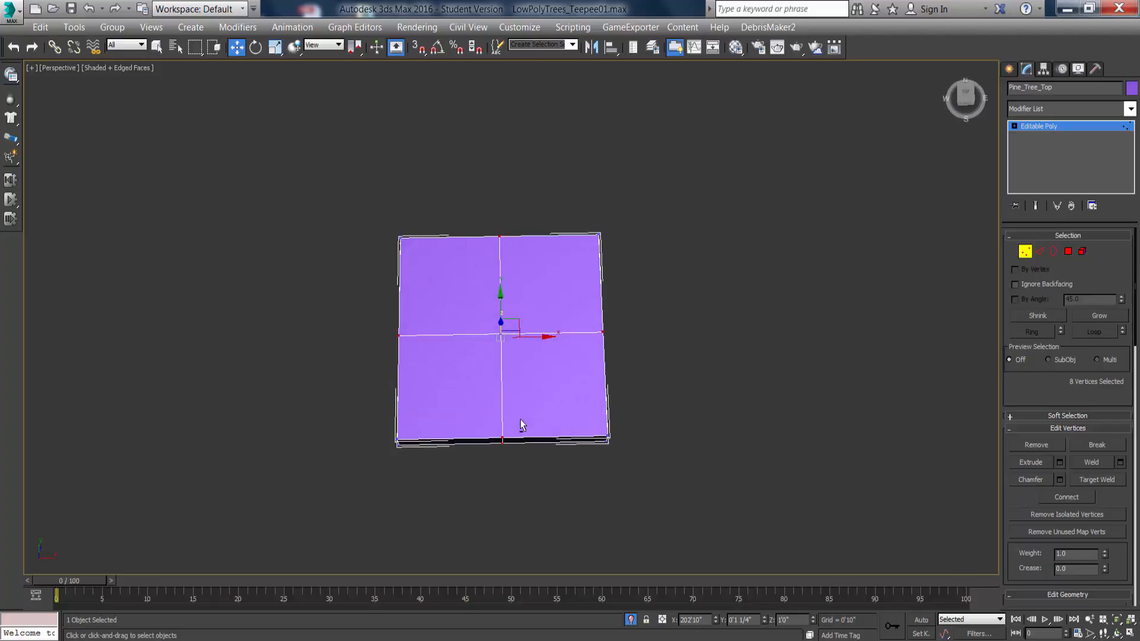
click(274, 47)
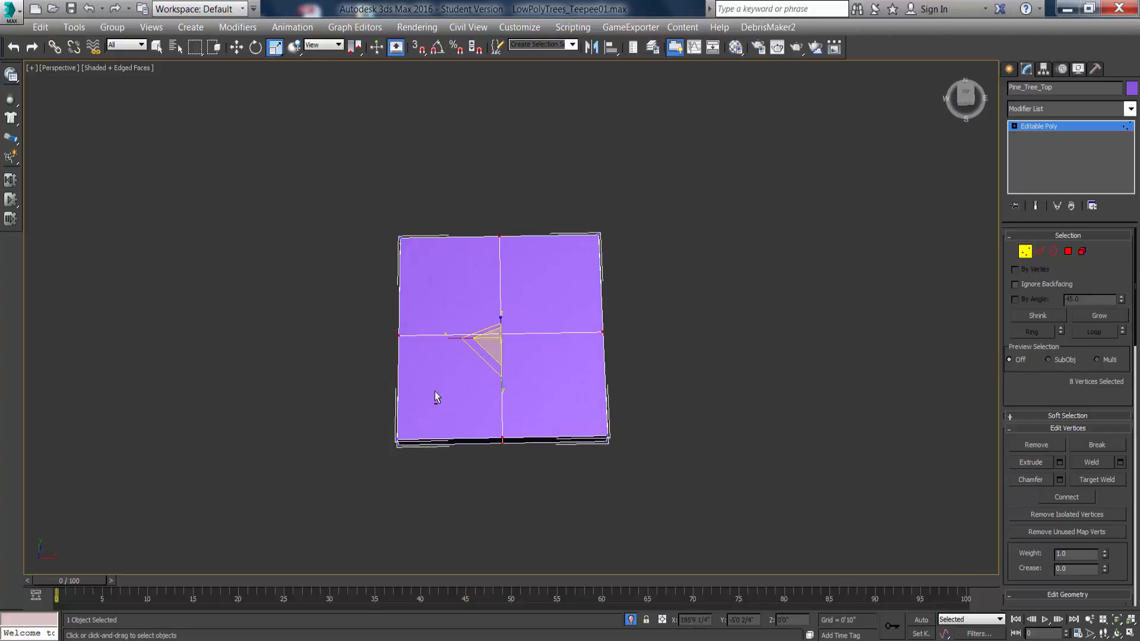
alt+middle_drag(434, 397, 435, 403)
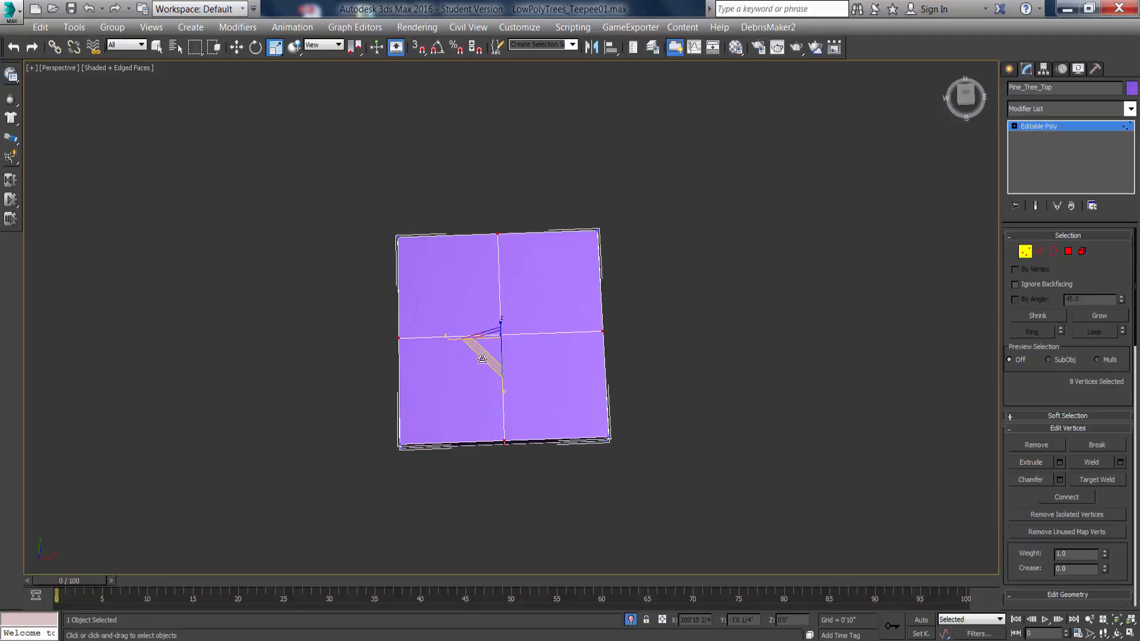
drag(482, 358, 539, 299)
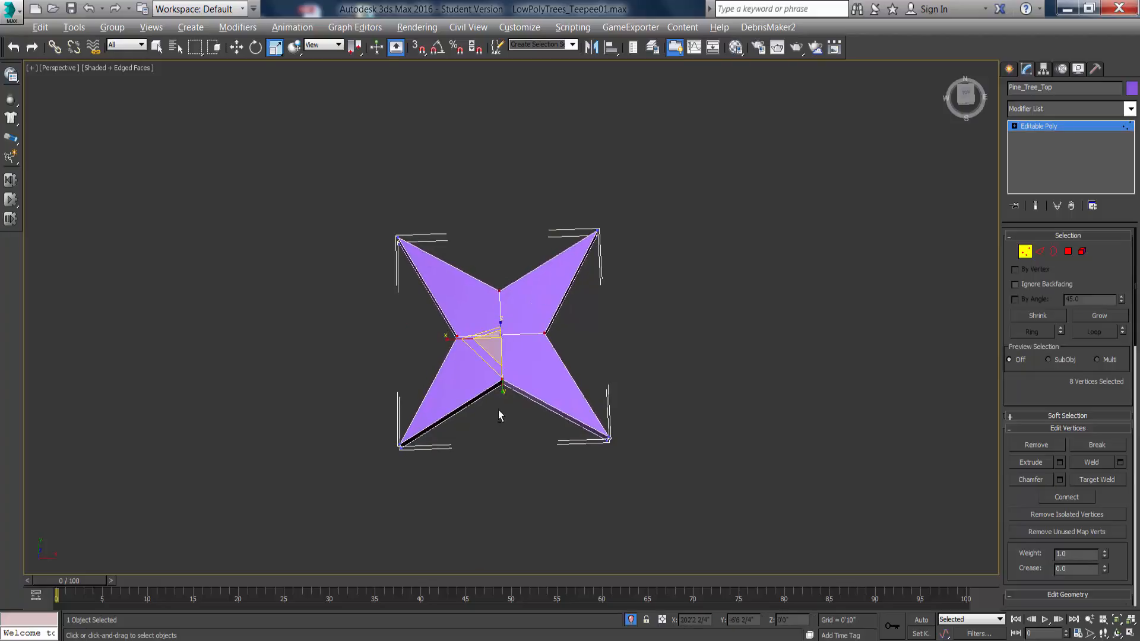
Select the four upper corner vertices of the star and lower them close to the lower ones to thin the tips.
alt+middle_drag(501, 412, 496, 334)
scroll(496, 332, up, 2)
alt+middle_drag(484, 376, 458, 389)
click(238, 47)
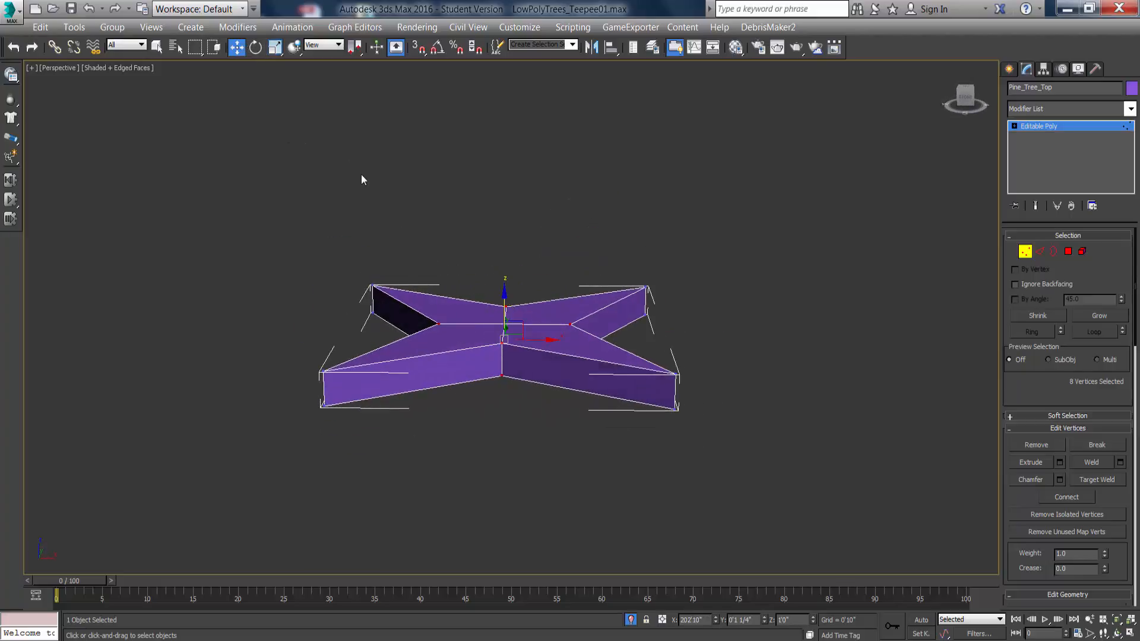
click(374, 286)
ctrl+click(321, 372)
ctrl+click(645, 285)
ctrl+click(675, 374)
drag(503, 289, 508, 314)
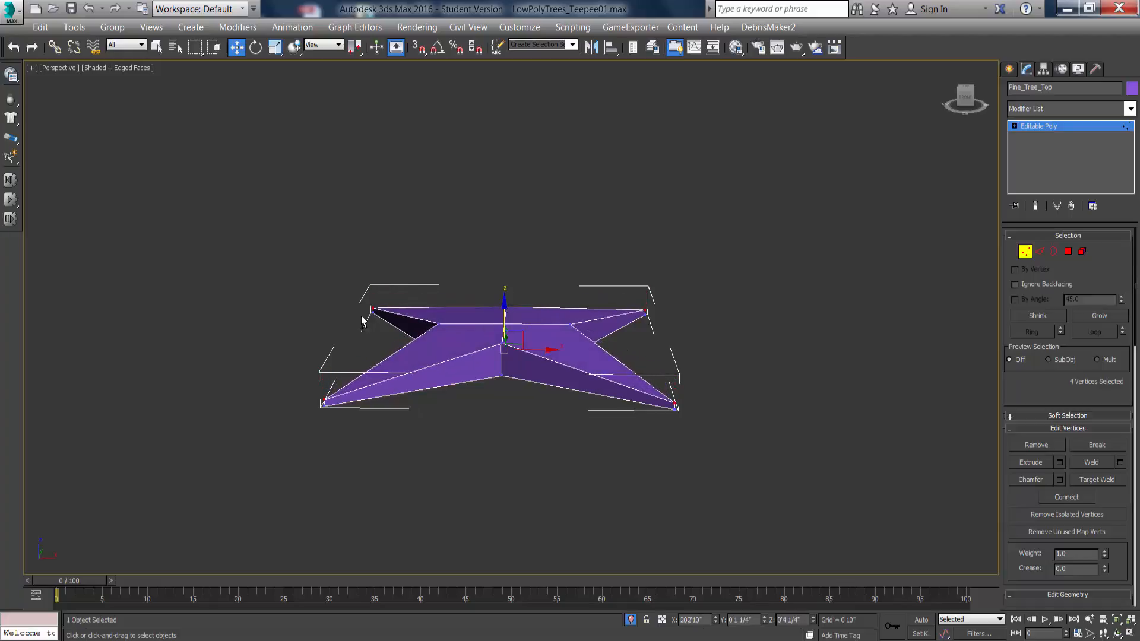
Select the upper and lower vertices at all four star tips and move them down so the arms droop.
ctrl+drag(345, 289, 389, 322)
ctrl+drag(299, 373, 365, 432)
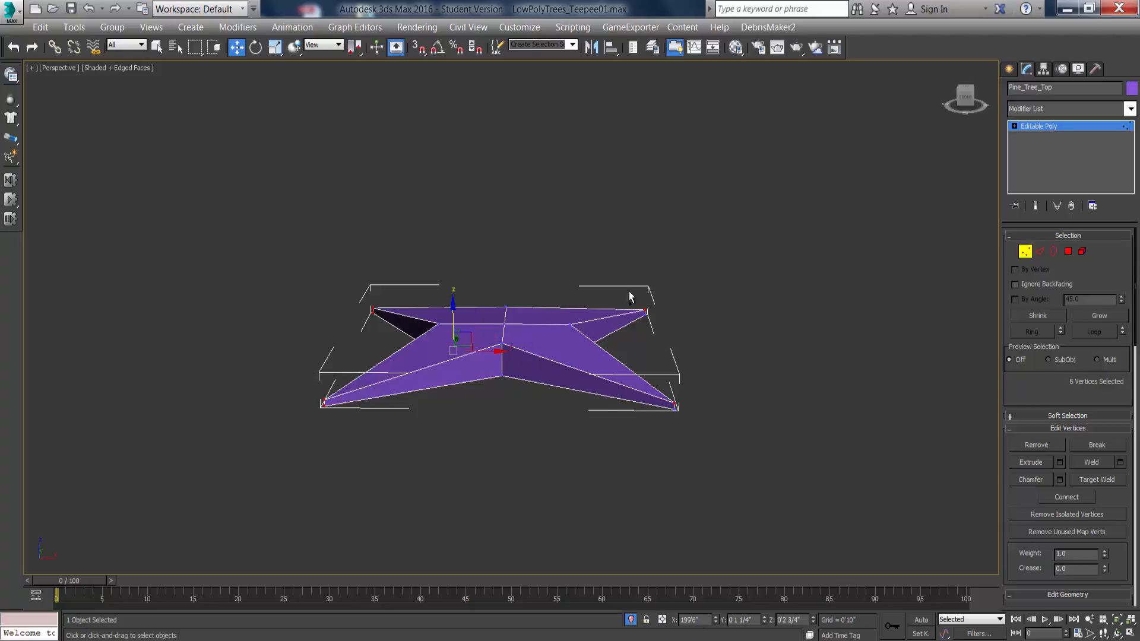
ctrl+drag(630, 293, 663, 339)
ctrl+drag(664, 395, 717, 446)
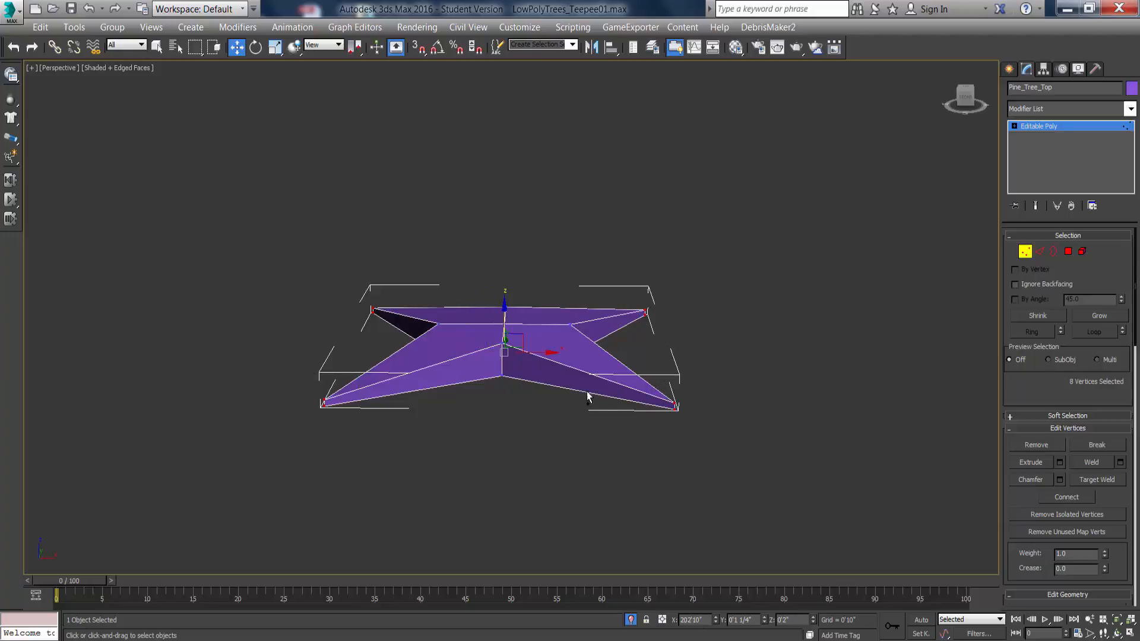
drag(513, 327, 515, 369)
Select the upper and lower centre vertices of the star and raise them about 3'6" into a peak.
alt+middle_drag(516, 369, 501, 331)
click(505, 324)
ctrl+click(499, 355)
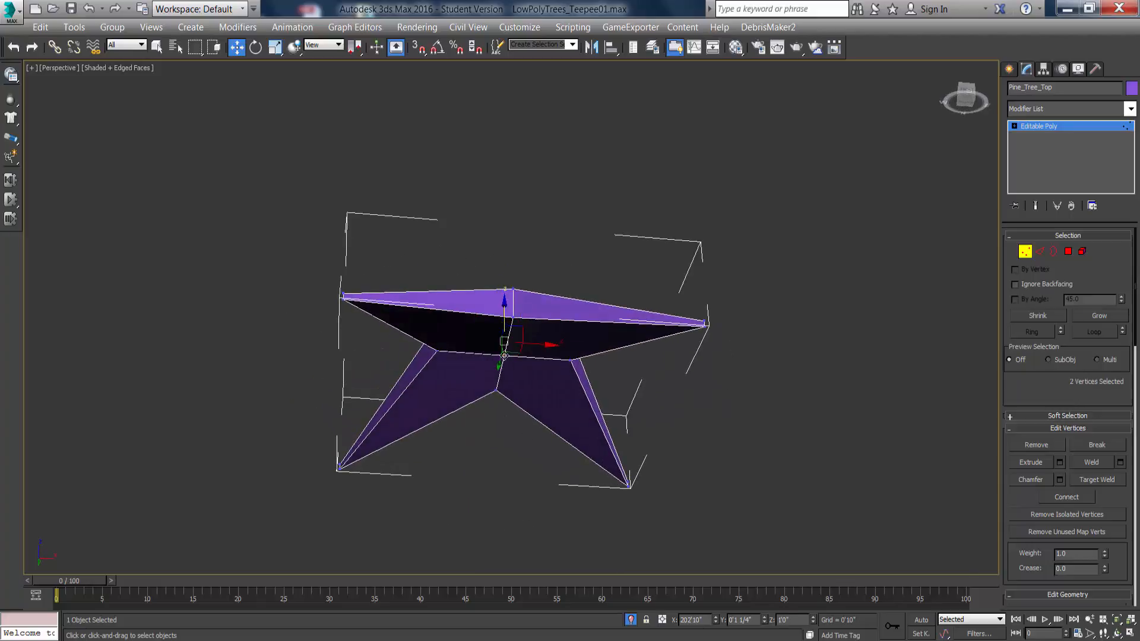
alt+middle_drag(532, 380, 528, 411)
drag(505, 311, 505, 249)
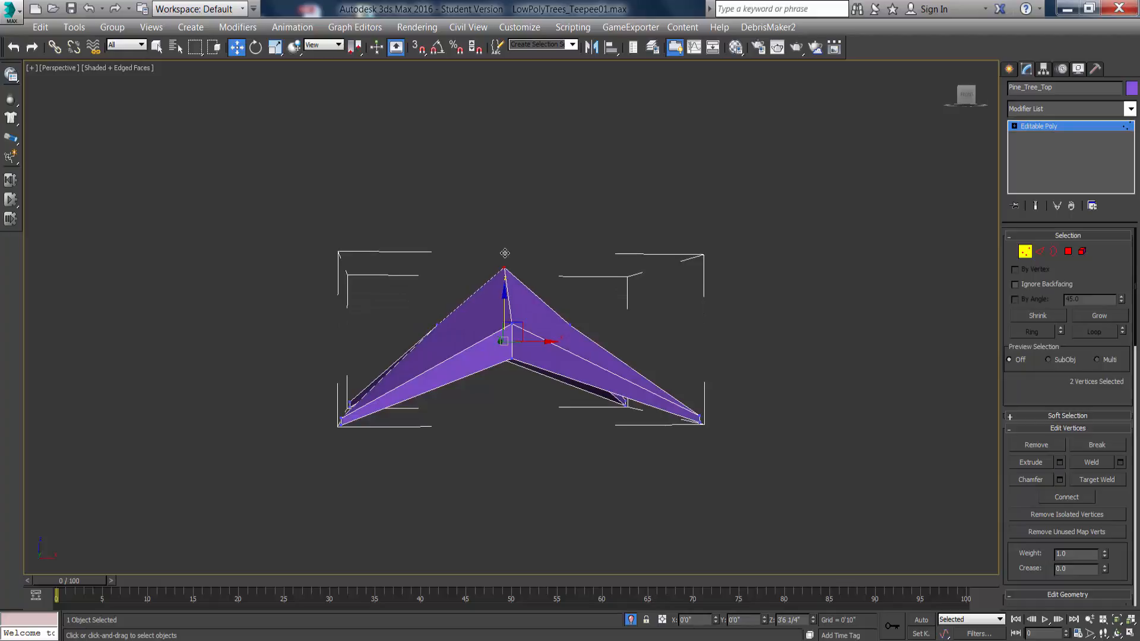
Lower the underside centre vertex to a height of about 1'2" and bring the peak vertex down slightly.
alt+middle_drag(483, 350, 481, 249)
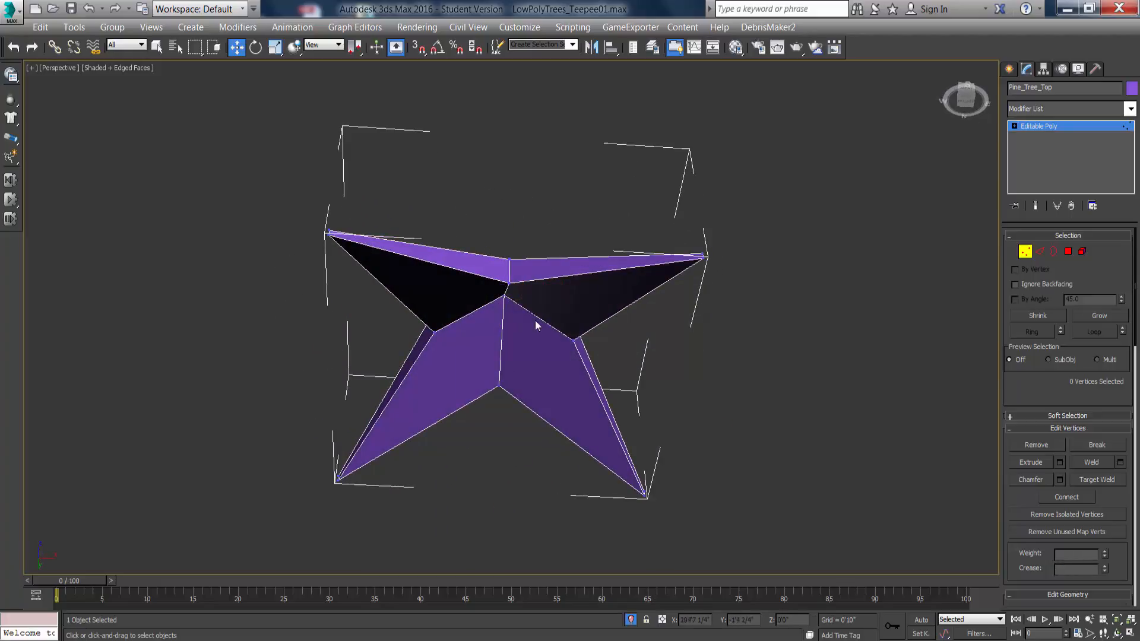
click(504, 296)
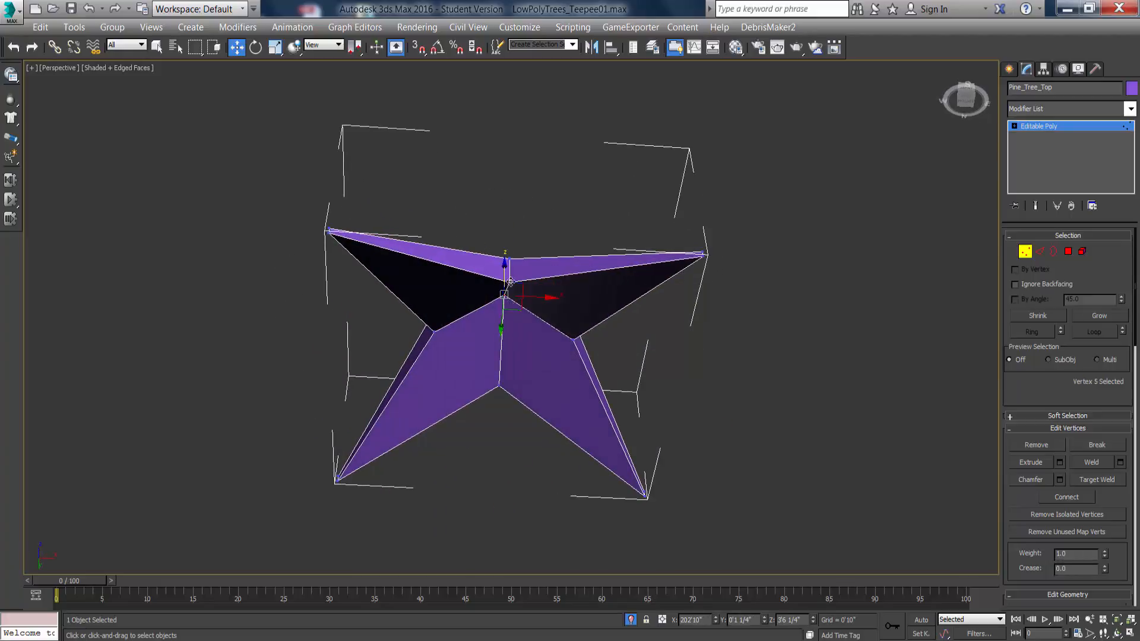
drag(508, 274, 506, 298)
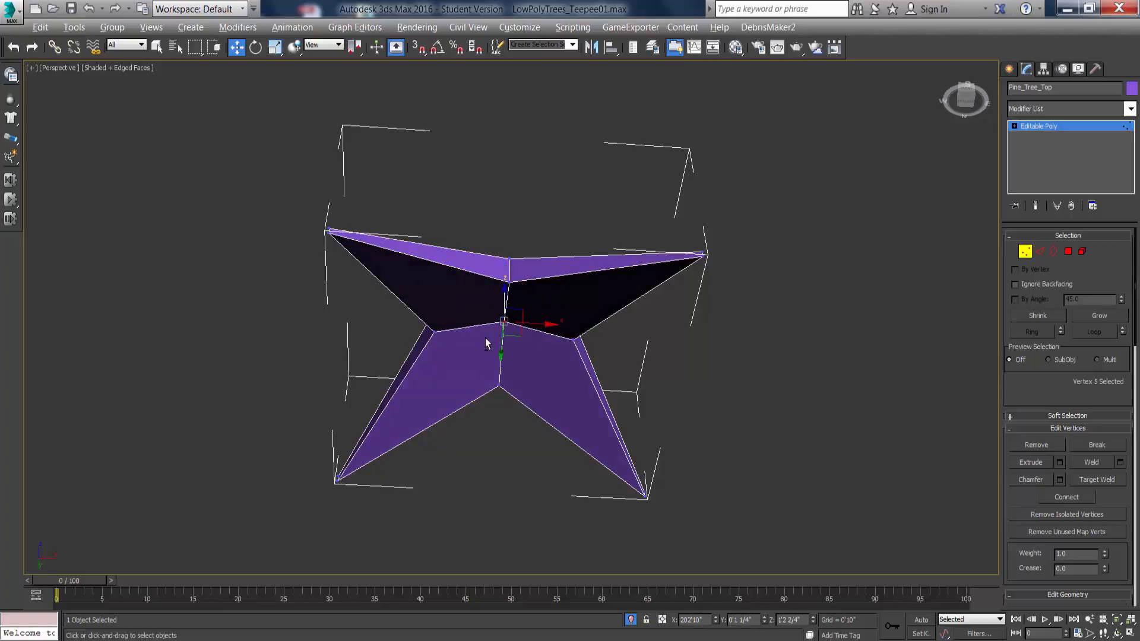
alt+middle_drag(489, 336, 496, 394)
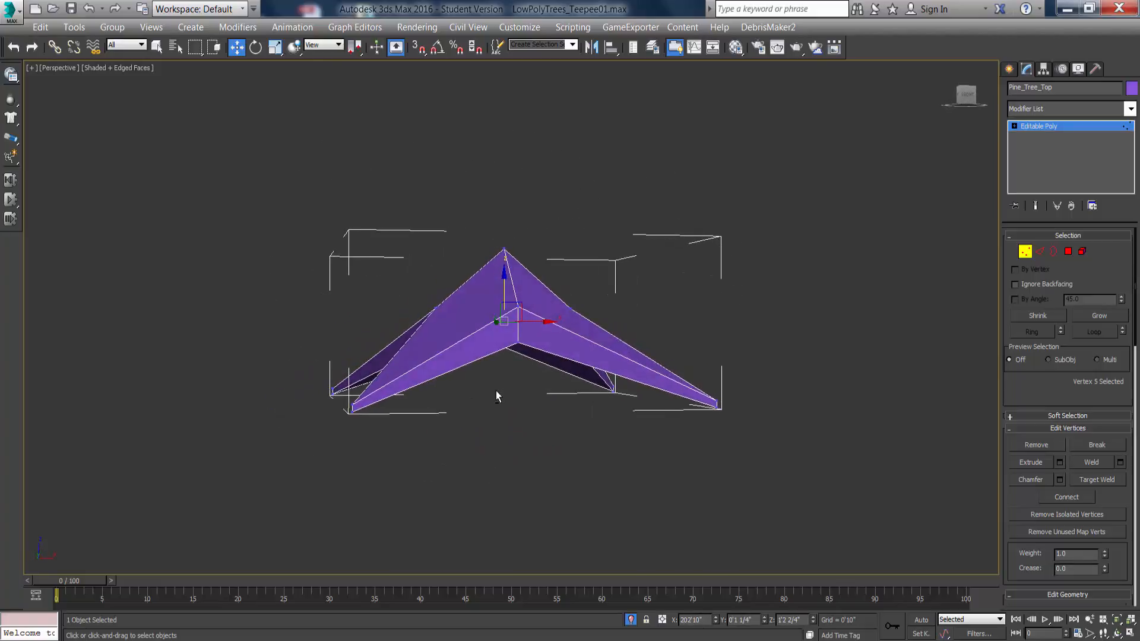
click(504, 249)
drag(504, 224, 505, 230)
click(689, 326)
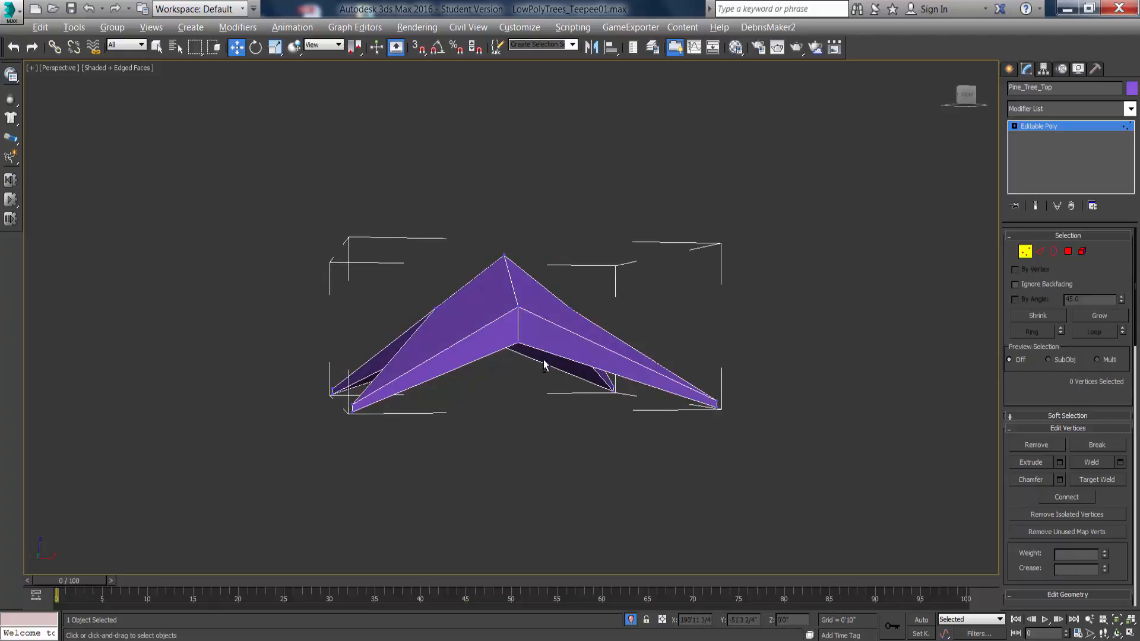
Assign the Tree_Top_Basic_EverGreen material to Pine_Tree_Top and close the material editor.
alt+middle_drag(545, 363, 576, 373)
key(m)
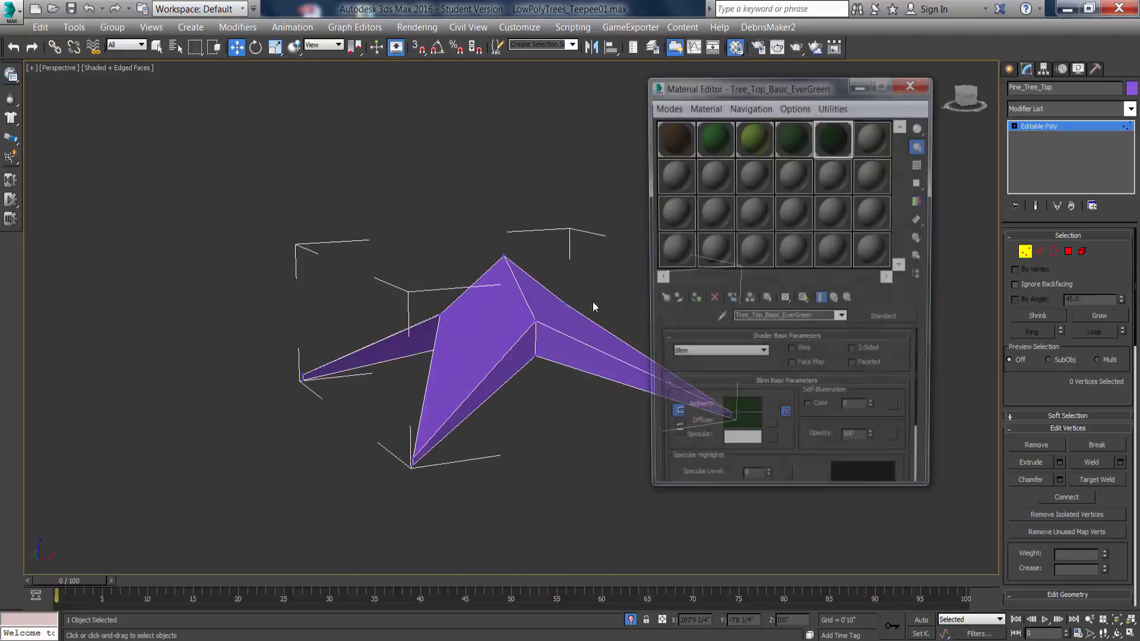
click(693, 301)
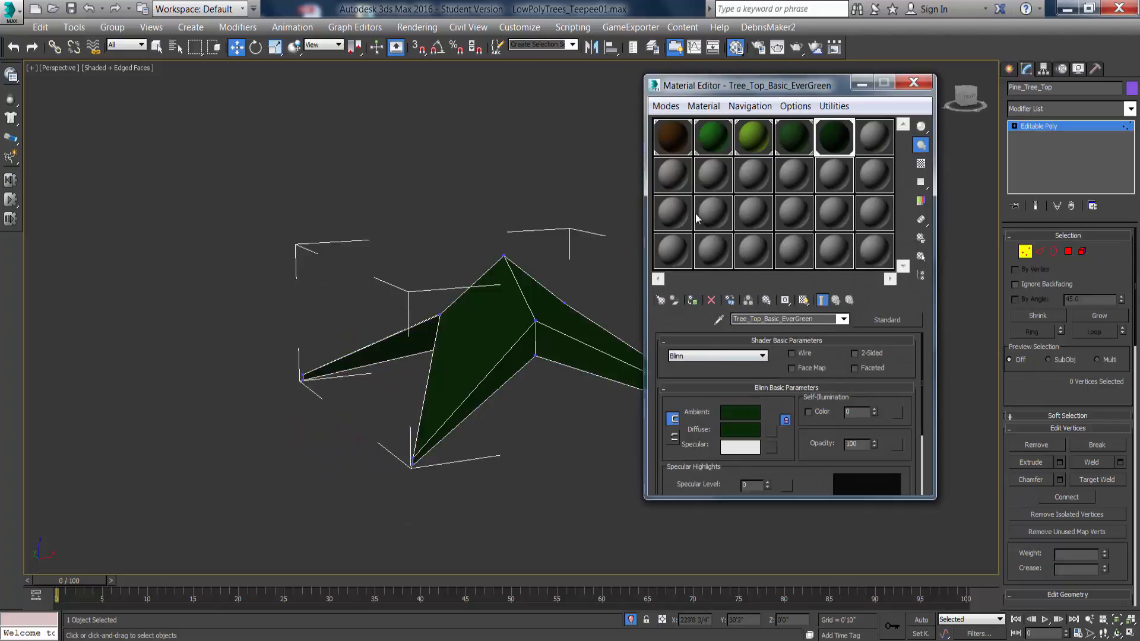
click(913, 82)
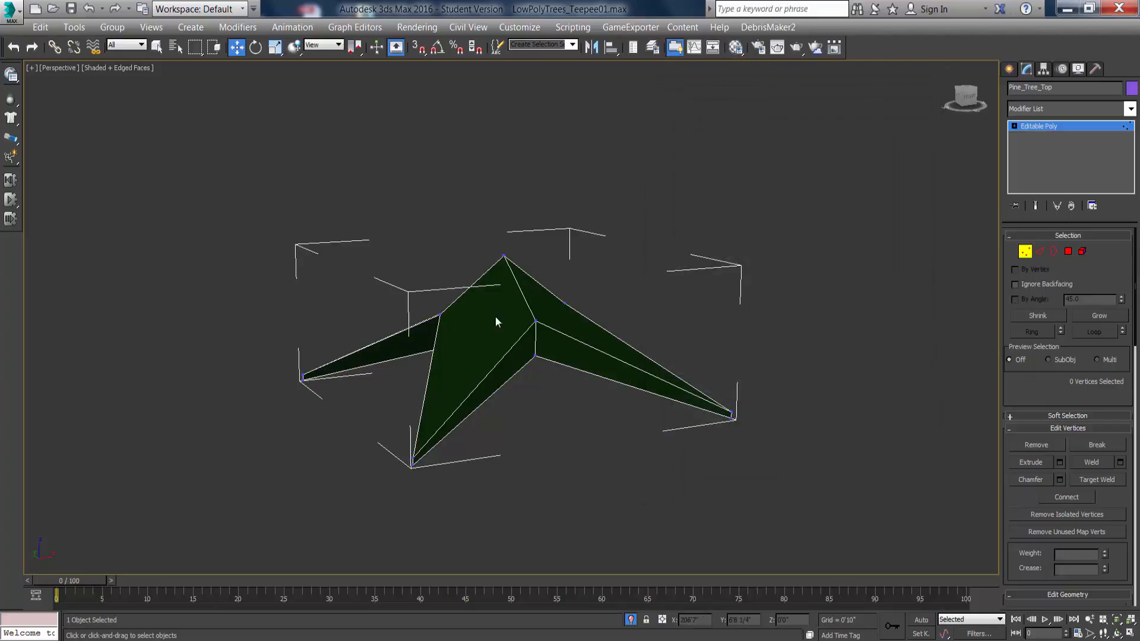
Leave vertex editing and end the isolation to show the whole scene again.
mouse_move(496, 318)
alt+middle_down()
mouse_move(547, 323)
mouse_move(542, 364)
mouse_move(591, 372)
mouse_move(564, 294)
mouse_move(450, 302)
mouse_move(496, 305)
alt+middle_up()
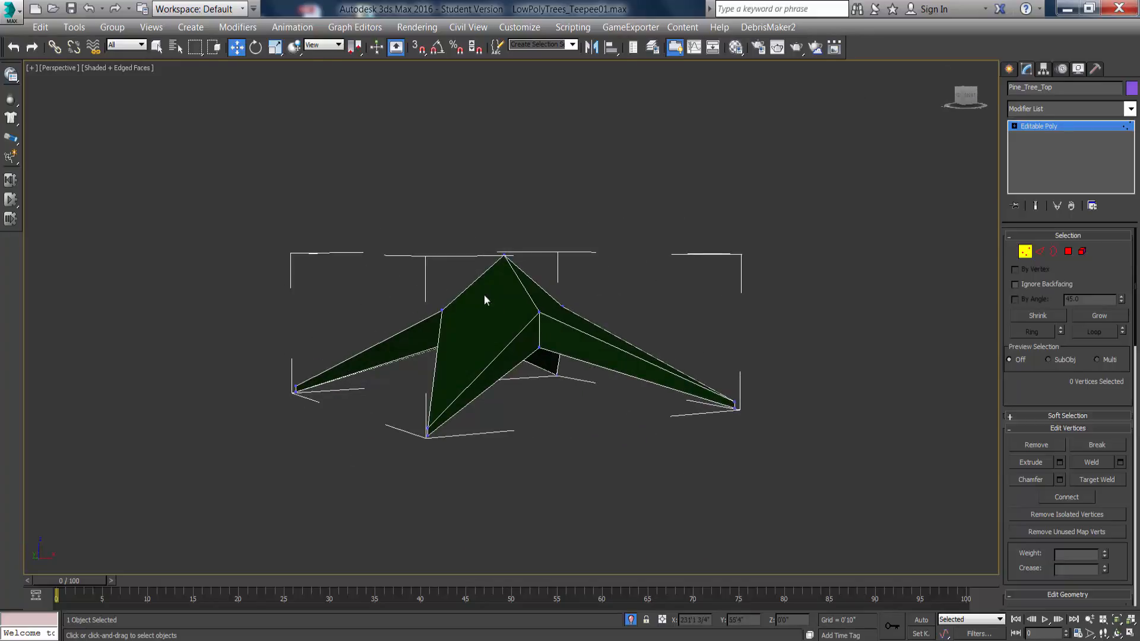
click(1025, 251)
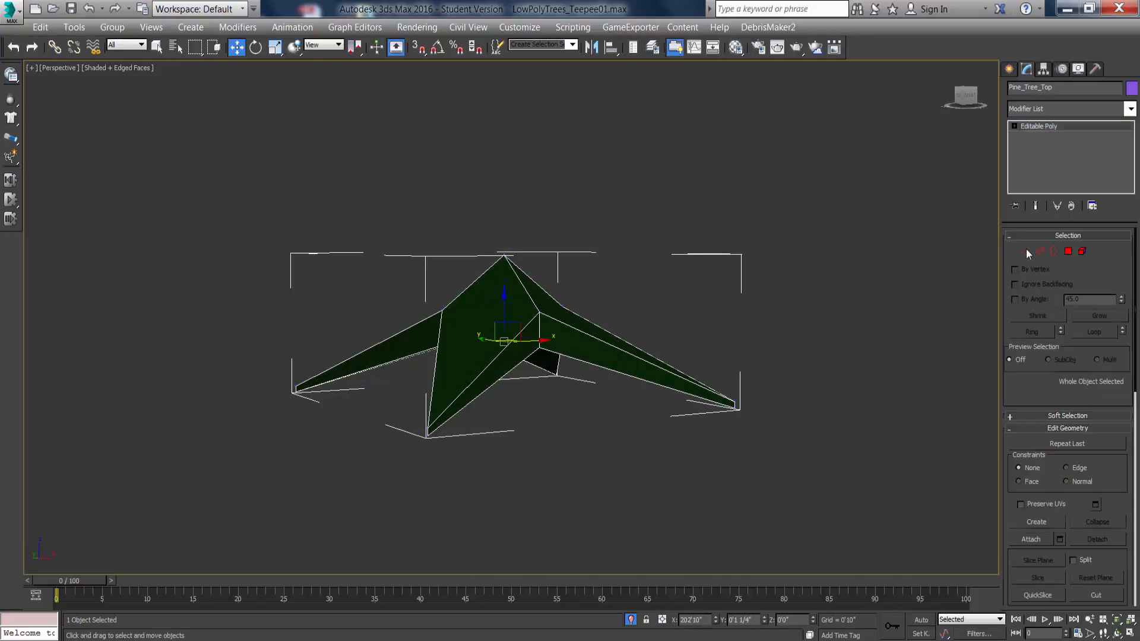
right_click(496, 306)
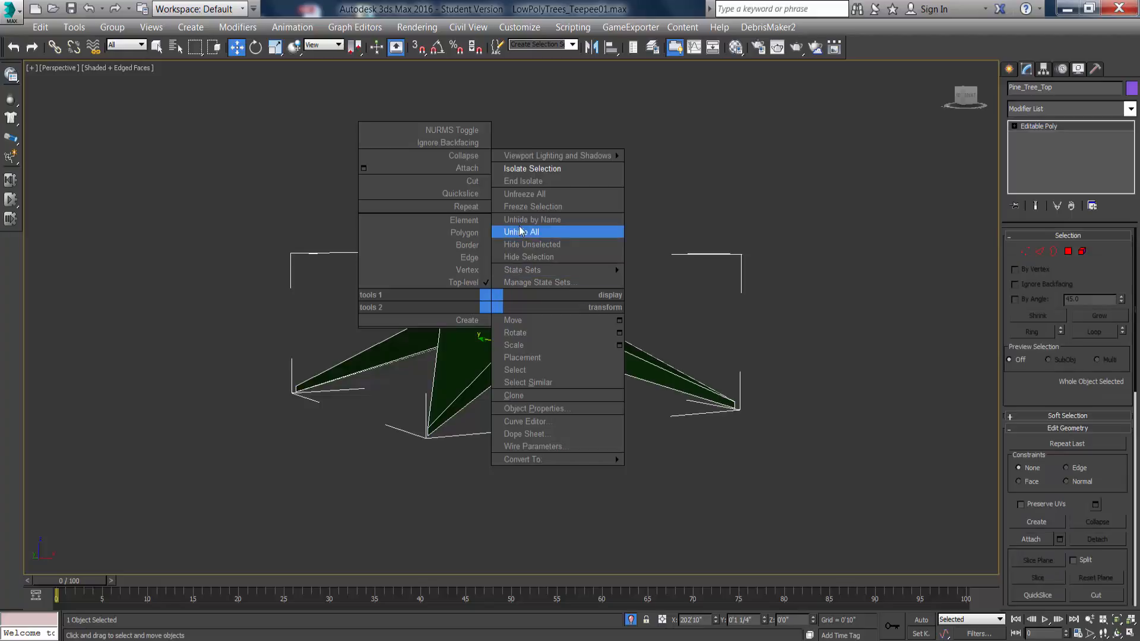
click(524, 181)
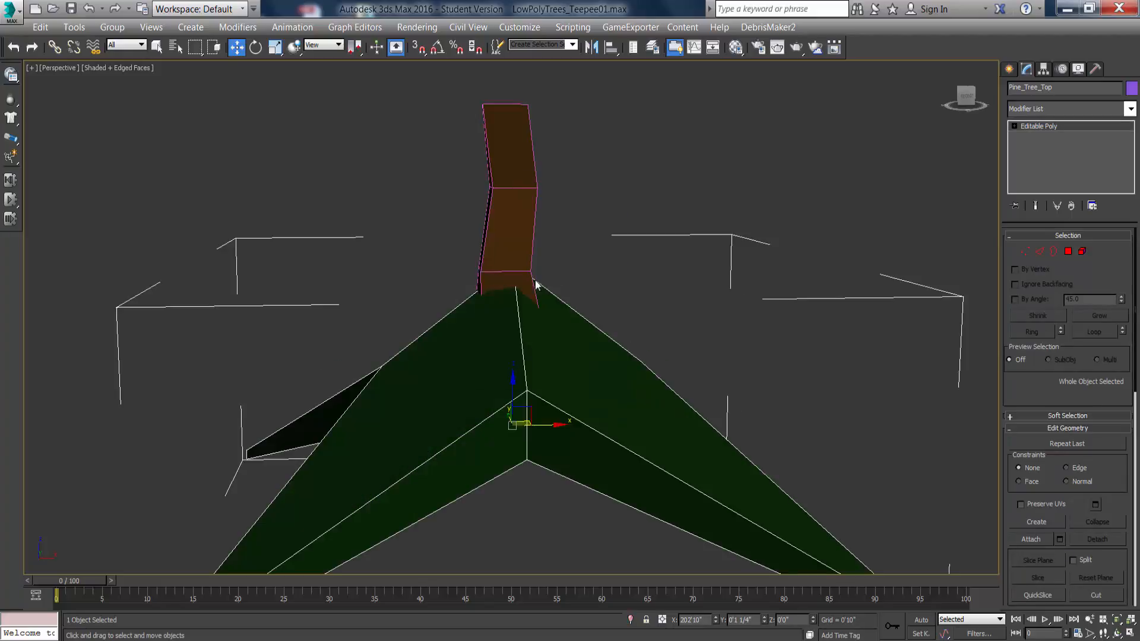
Raise Pine_Tree_Top over the trunk to a height of about 8'9" and clone it upward to about 12'4".
mouse_move(535, 285)
middle_down()
mouse_move(529, 307)
mouse_move(533, 285)
middle_up()
scroll(532, 287, down, 4)
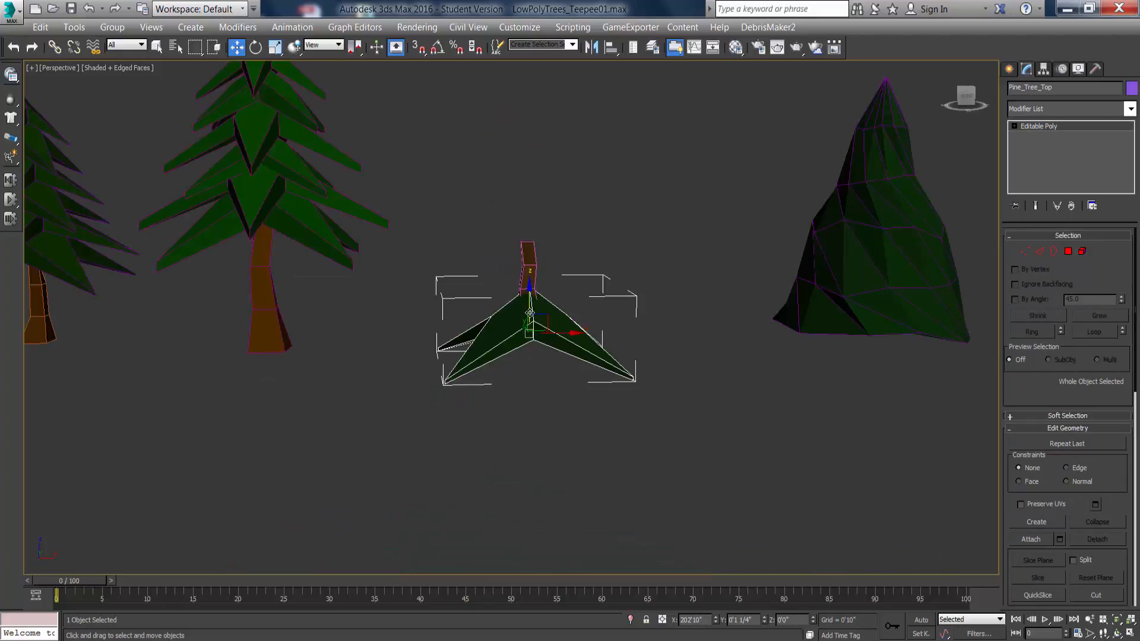
drag(534, 285, 530, 222)
middle_drag(527, 296, 529, 326)
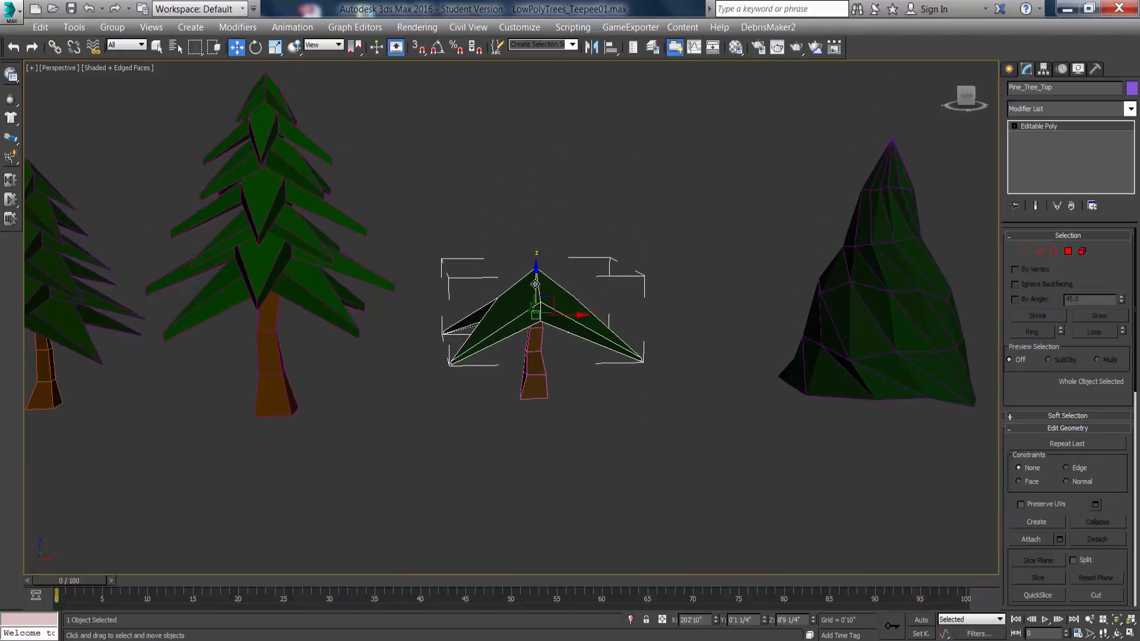
mouse_move(536, 283)
shift+mouse_down()
mouse_move(535, 250)
mouse_move(680, 220)
mouse_move(700, 168)
shift+mouse_up()
click(735, 307)
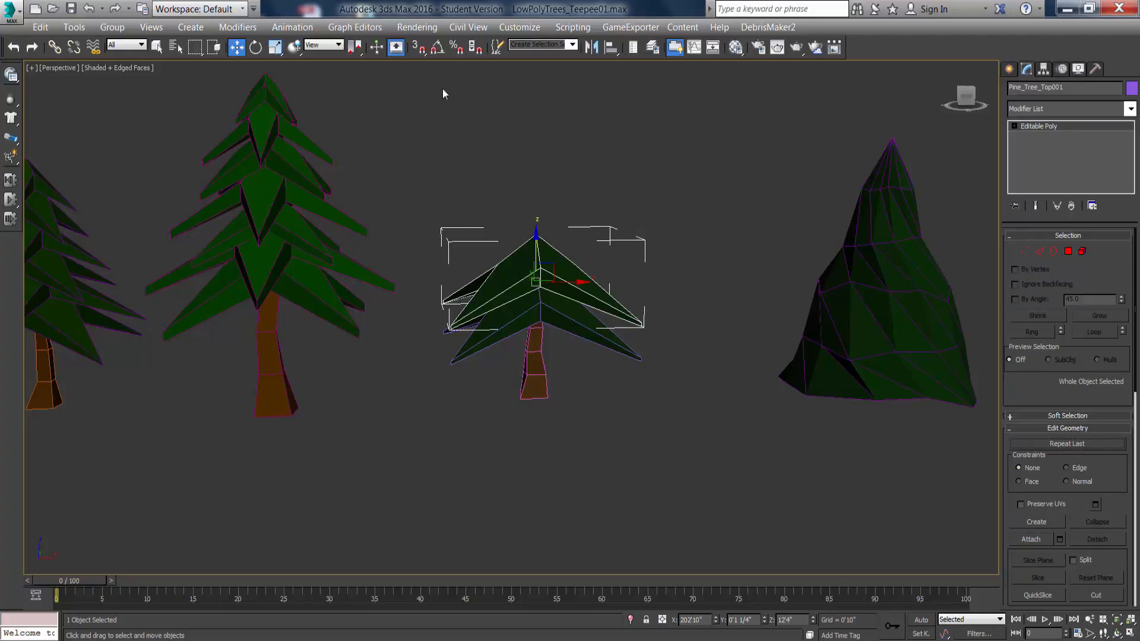
Turn on angle snapping and check its angle increment in the snap settings.
click(438, 50)
right_click(439, 50)
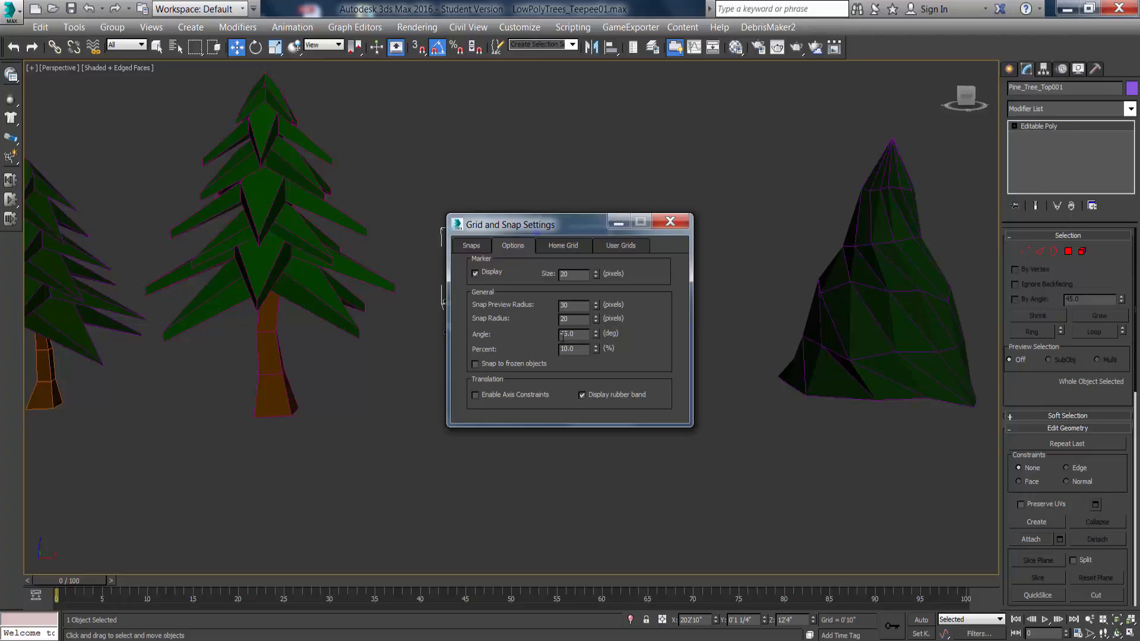
click(669, 222)
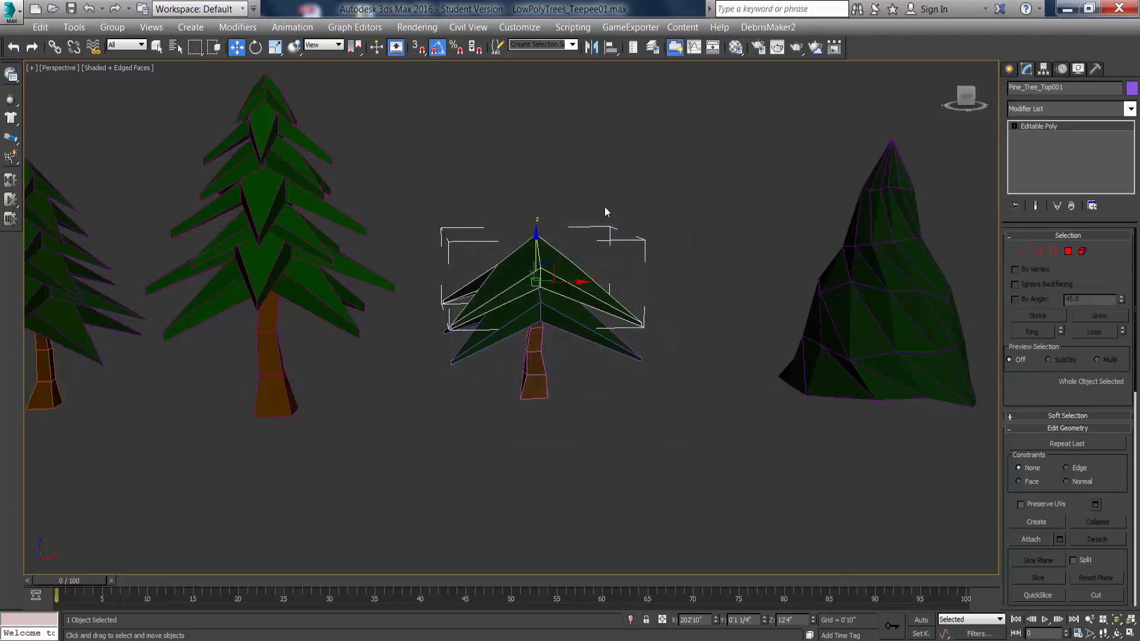
Rotate the upper star-shaped layer 45 degrees around the vertical axis and scale it down uniformly.
click(257, 48)
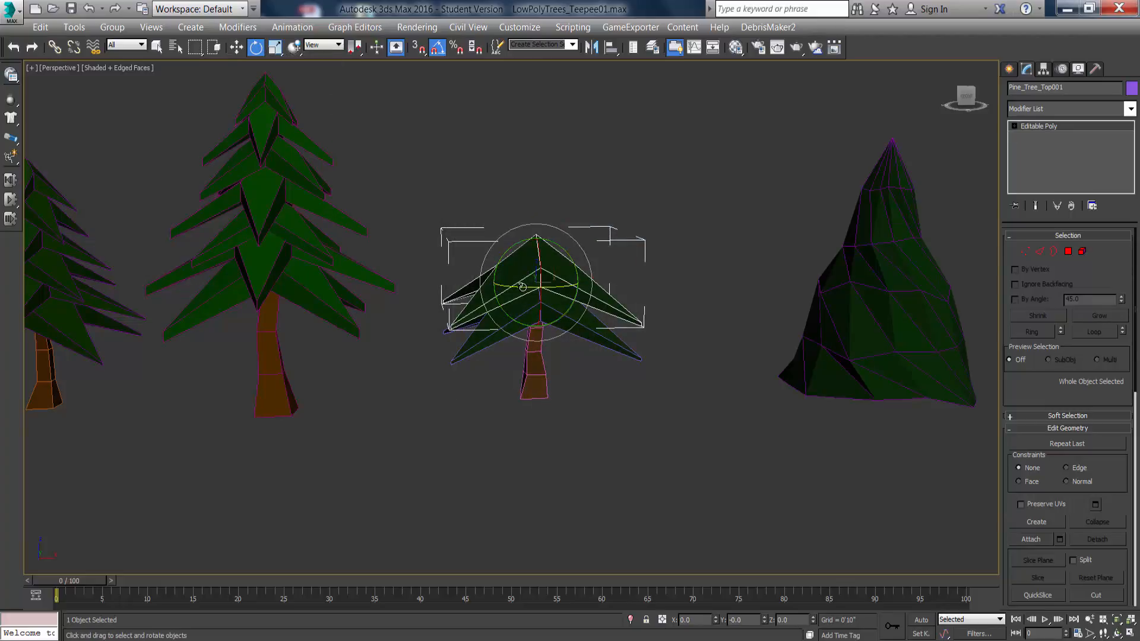
drag(523, 288, 545, 386)
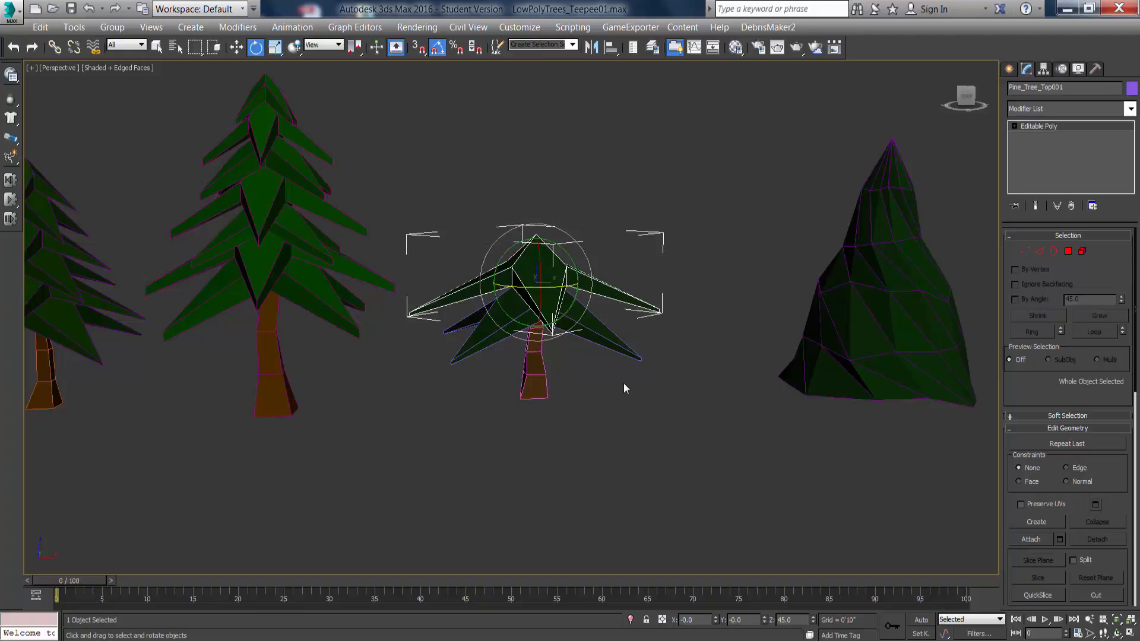
mouse_move(563, 389)
alt+middle_down()
mouse_move(600, 437)
mouse_move(571, 409)
alt+middle_up()
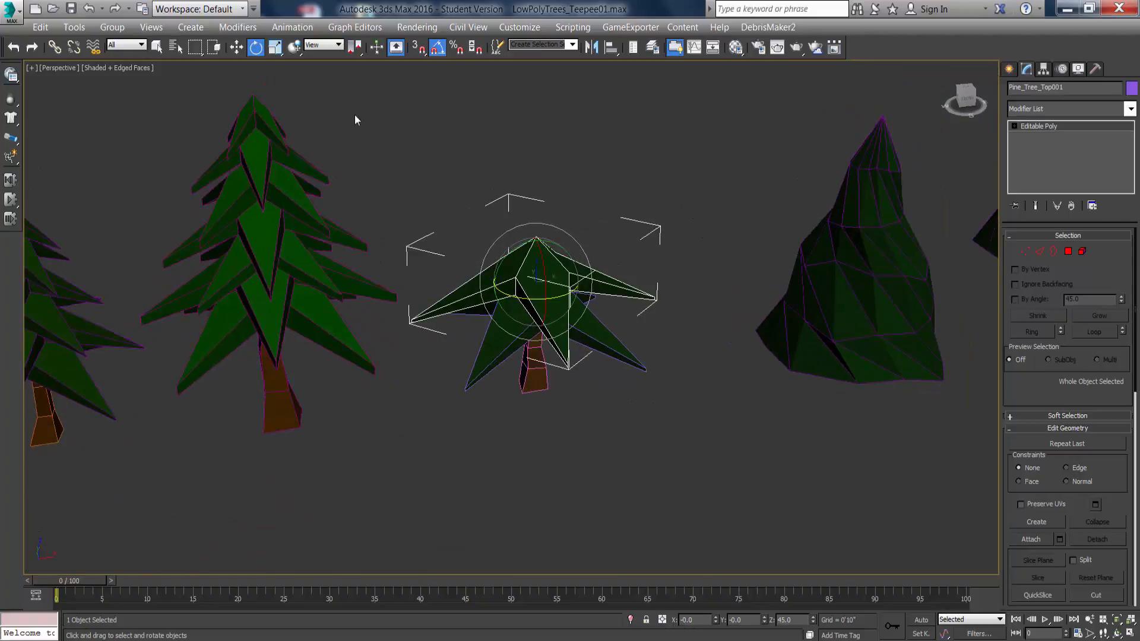
click(278, 48)
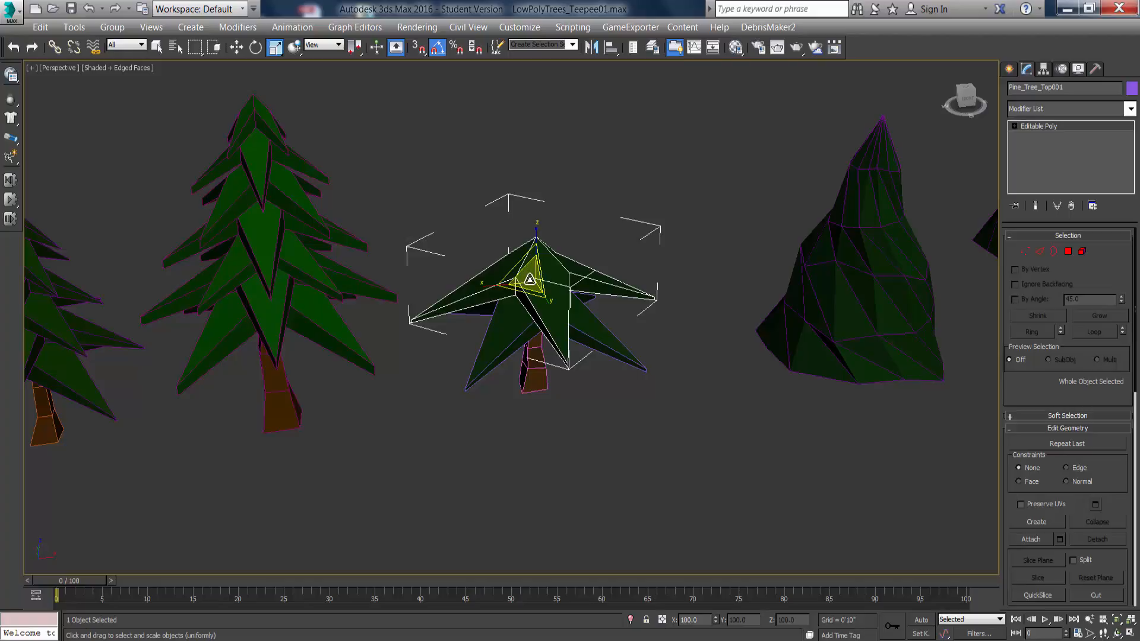
drag(530, 279, 530, 288)
alt+middle_drag(522, 392, 518, 357)
Copy the scaled layer upward to a height of about 15'10" and rotate the copy another 45 degrees around the vertical axis.
click(236, 49)
alt+middle_drag(516, 287, 524, 293)
shift+drag(536, 252, 536, 211)
click(573, 392)
mouse_move(550, 285)
middle_down()
mouse_move(546, 324)
mouse_move(518, 364)
middle_up()
scroll(547, 324, up, 6)
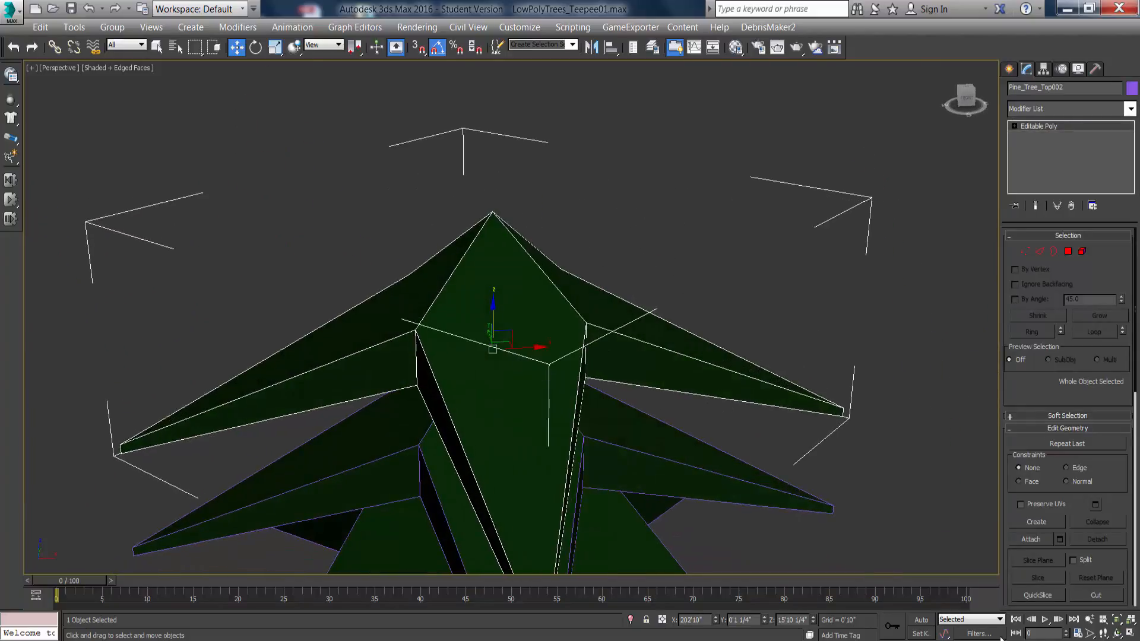
click(1089, 621)
drag(443, 308, 459, 355)
click(255, 48)
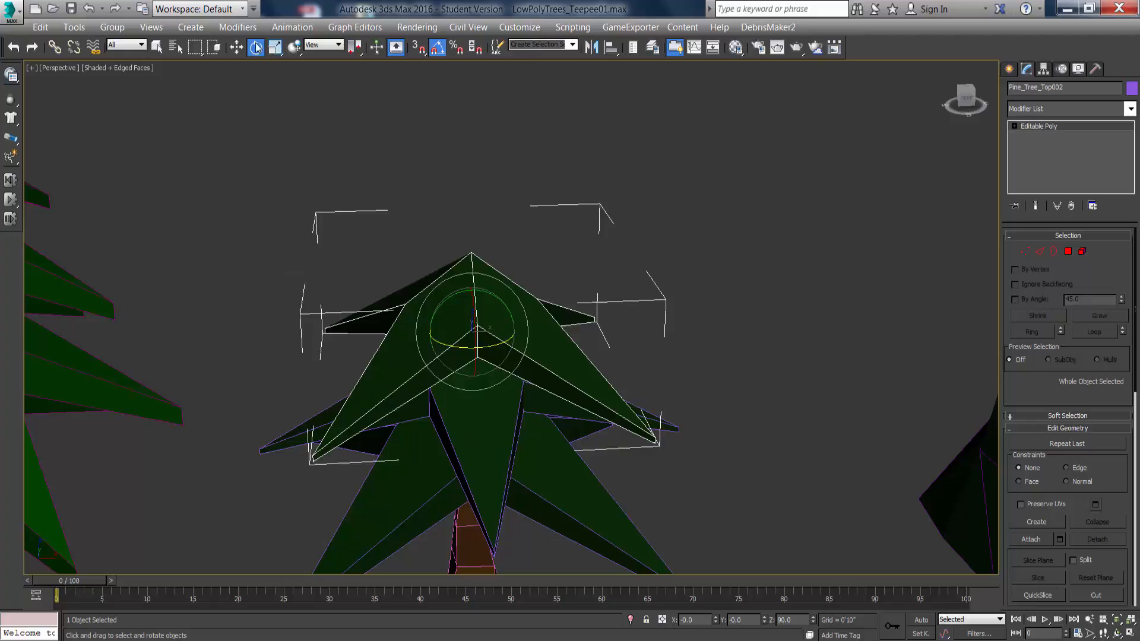
Copy the topmost layer upward to a height of about 19'5".
click(237, 47)
shift+drag(469, 300, 469, 231)
click(572, 392)
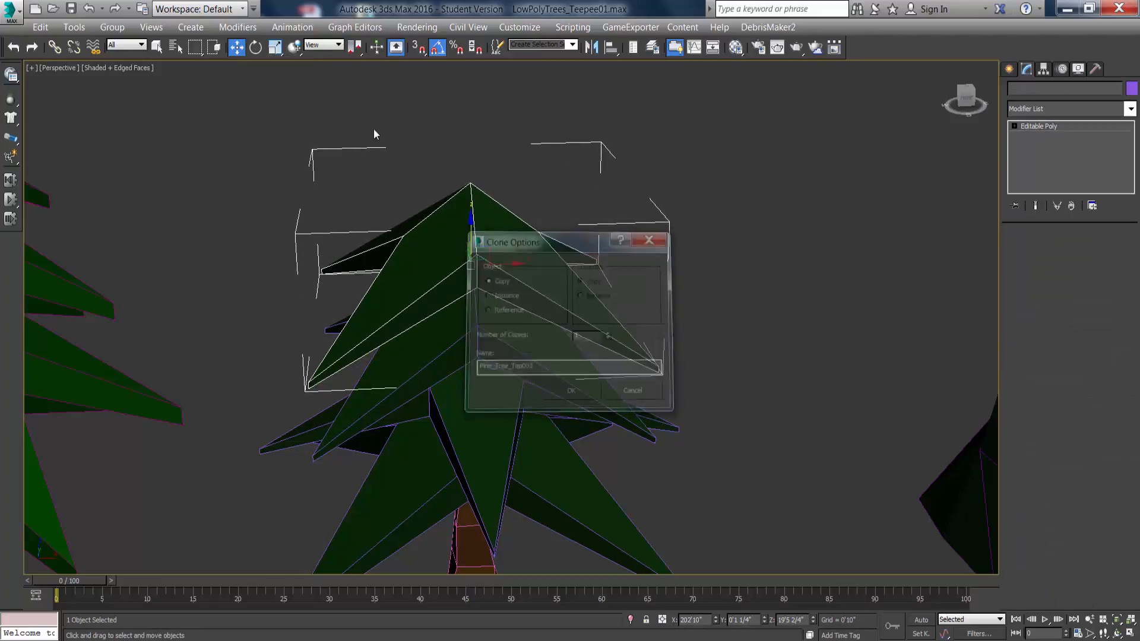
Scale the new fourth layer down uniformly and rotate it 45 degrees around the vertical axis.
click(275, 48)
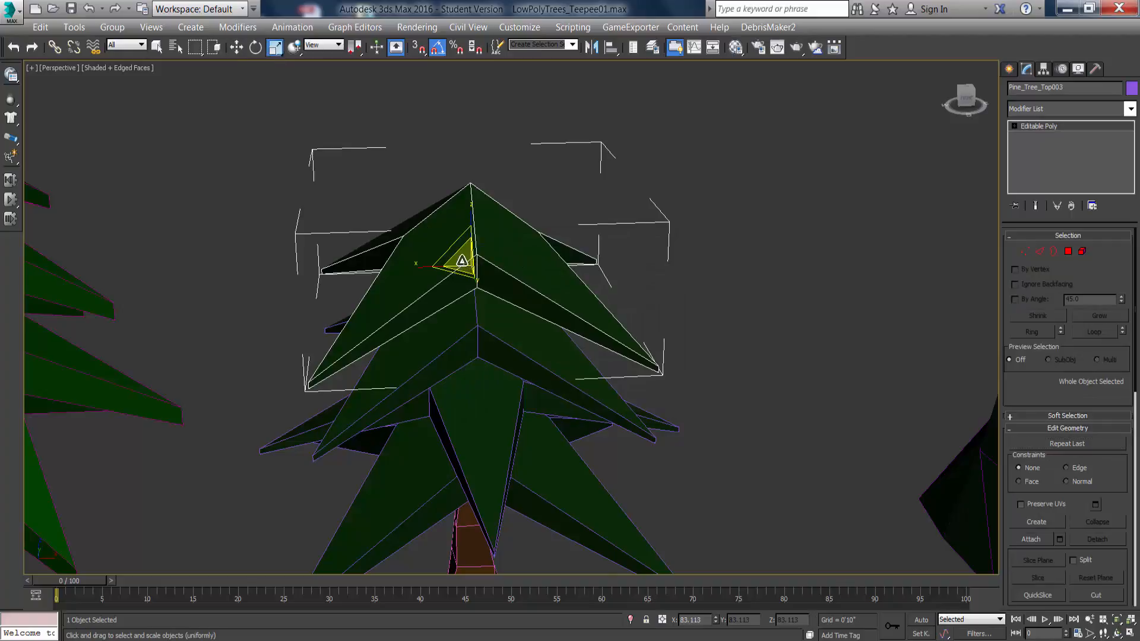
drag(462, 260, 471, 272)
click(255, 47)
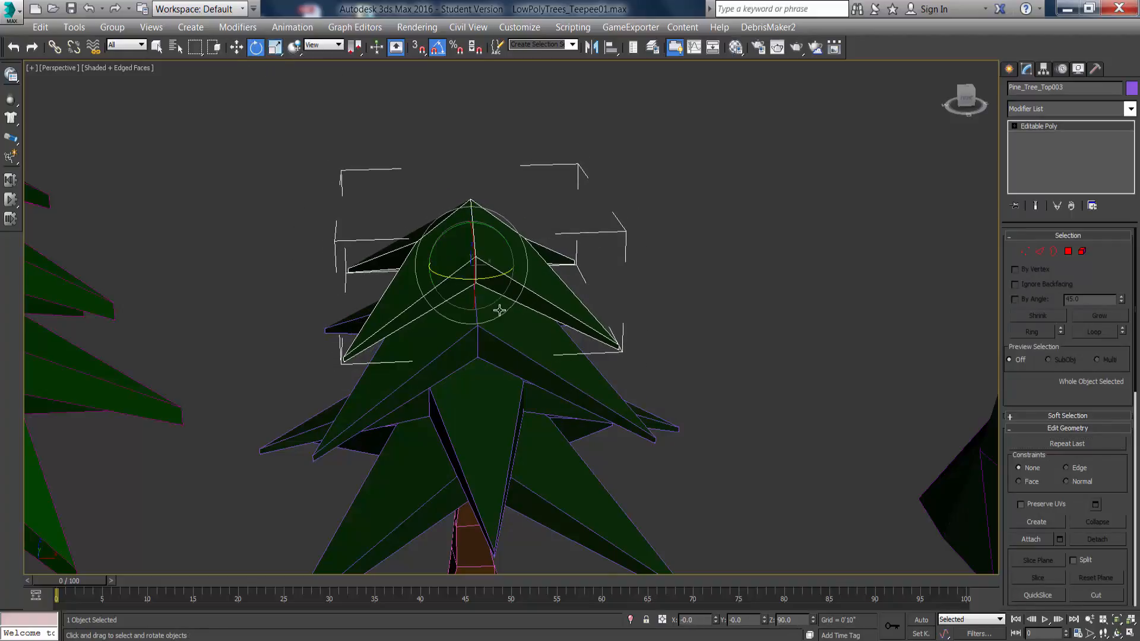
drag(499, 310, 537, 308)
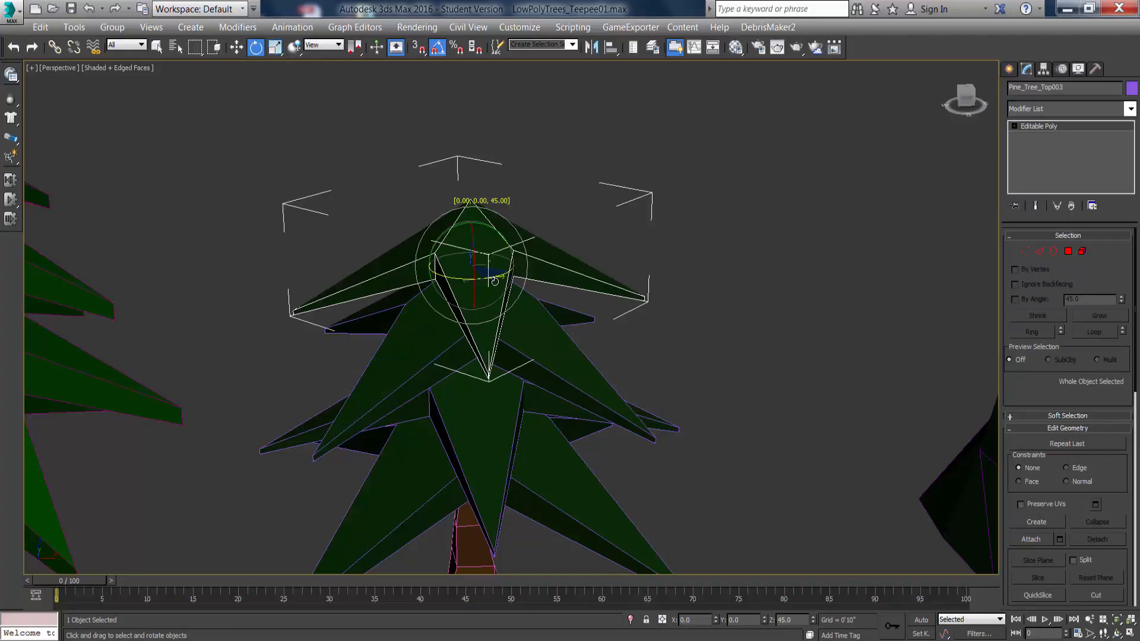
Copy the fourth layer upward to a height of about 22'9" and rotate the copy 45 degrees around the vertical axis.
click(236, 48)
shift+drag(472, 226, 470, 169)
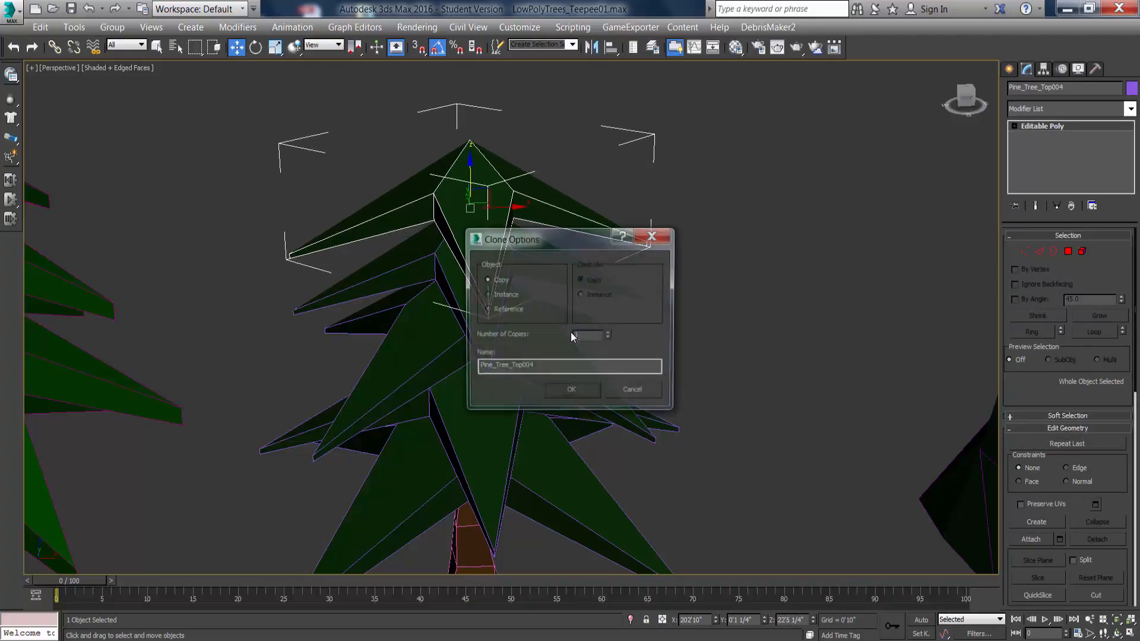
click(572, 393)
click(255, 48)
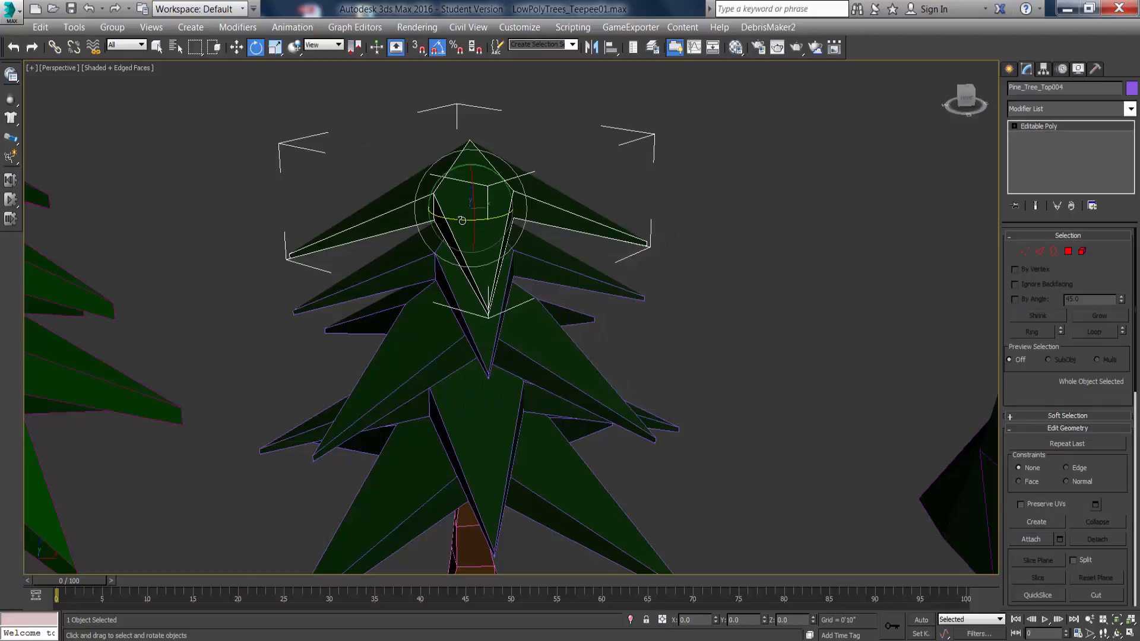
drag(461, 221, 464, 221)
Scale the new fifth layer down uniformly so the pine keeps tapering toward the top.
alt+middle_drag(456, 298, 458, 267)
key(r)
drag(463, 198, 449, 209)
Copy the fifth layer upward to a height of about 25'4" and turn the copy 45 degrees around the vertical axis.
key(w)
alt+middle_drag(449, 209, 446, 233)
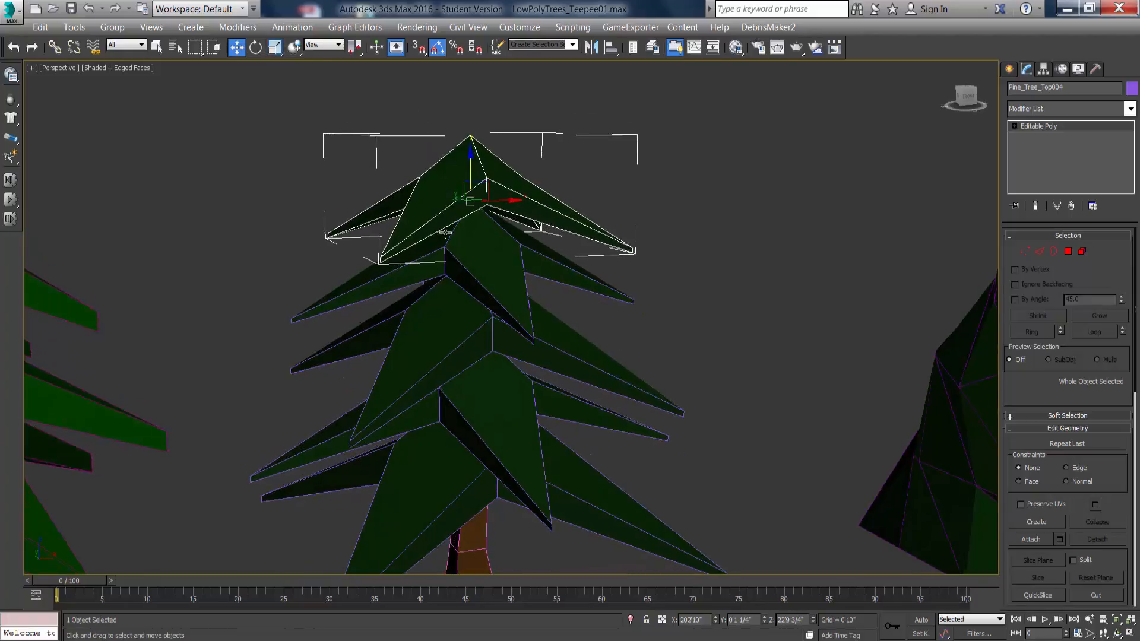
shift+drag(471, 160, 471, 107)
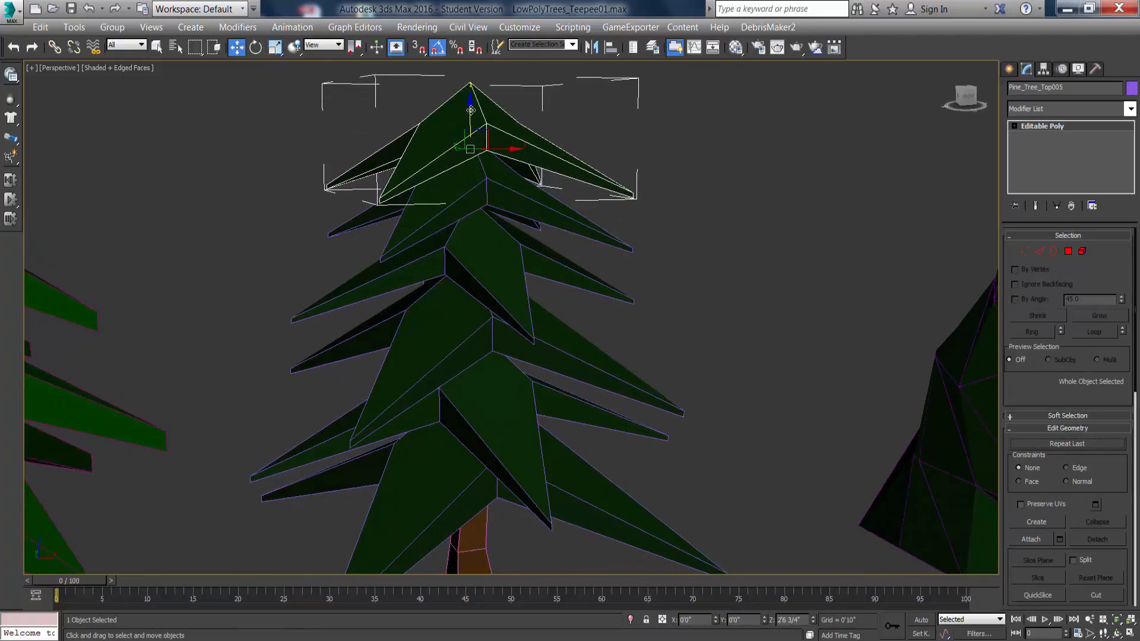
click(571, 392)
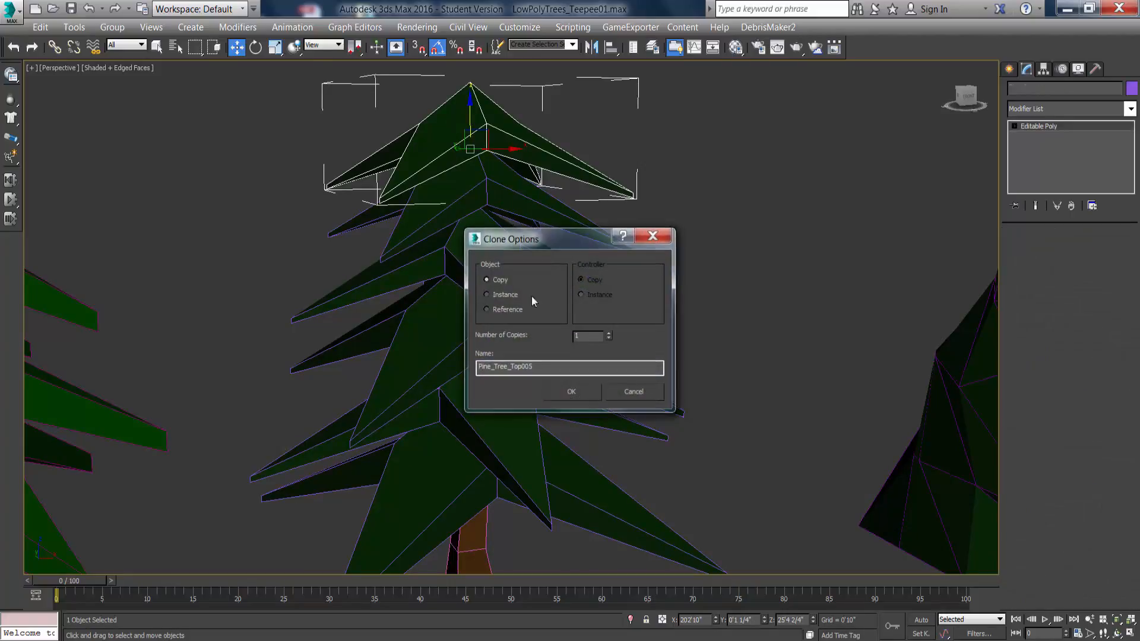
click(256, 46)
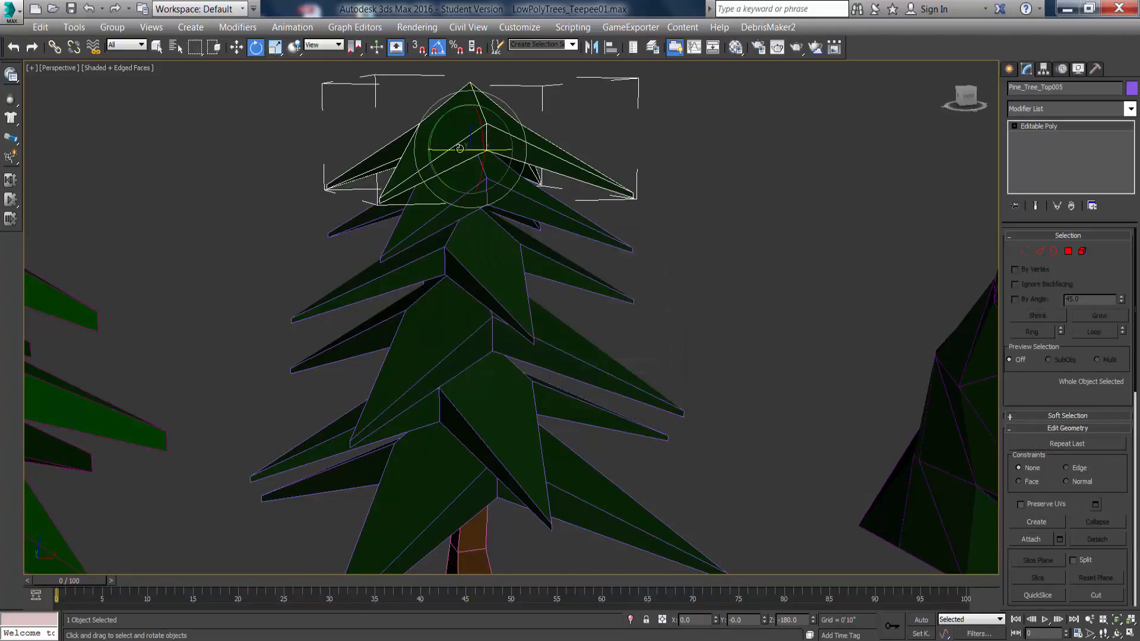
drag(460, 148, 463, 146)
Stretch the new sixth layer vertically to about 94% and scale its width down.
key(r)
middle_drag(466, 143, 473, 232)
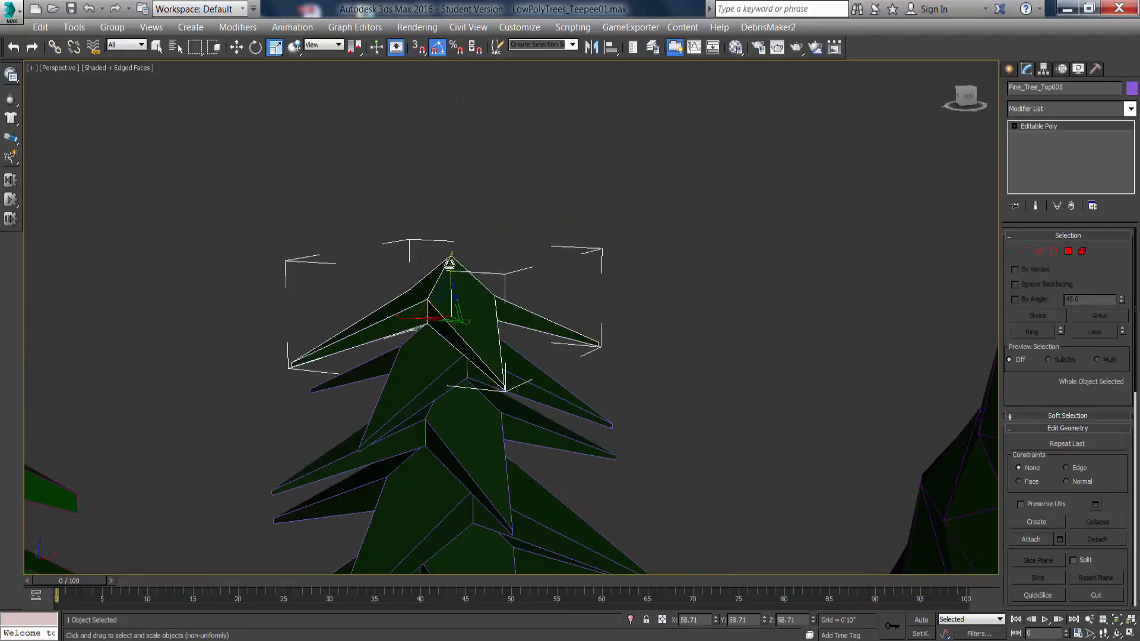
drag(450, 259, 450, 234)
alt+middle_drag(446, 265, 447, 315)
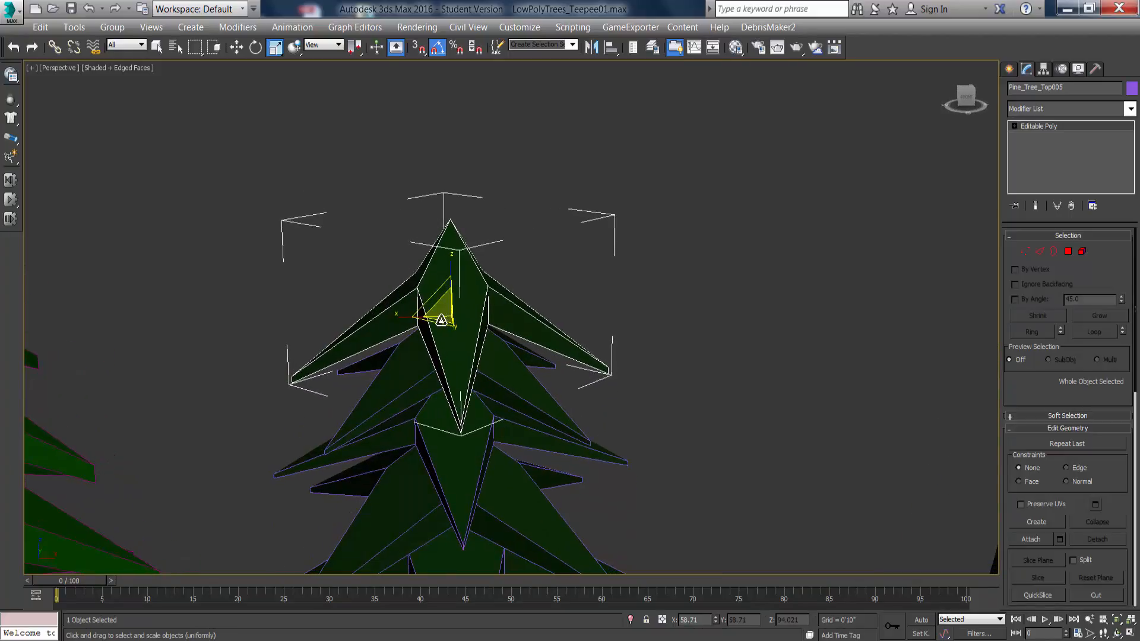
drag(441, 313, 443, 321)
alt+middle_drag(443, 322, 453, 277)
Copy the sixth layer upward to a height of about 27'11" and rotate the copy 45 degrees around the vertical axis.
key(w)
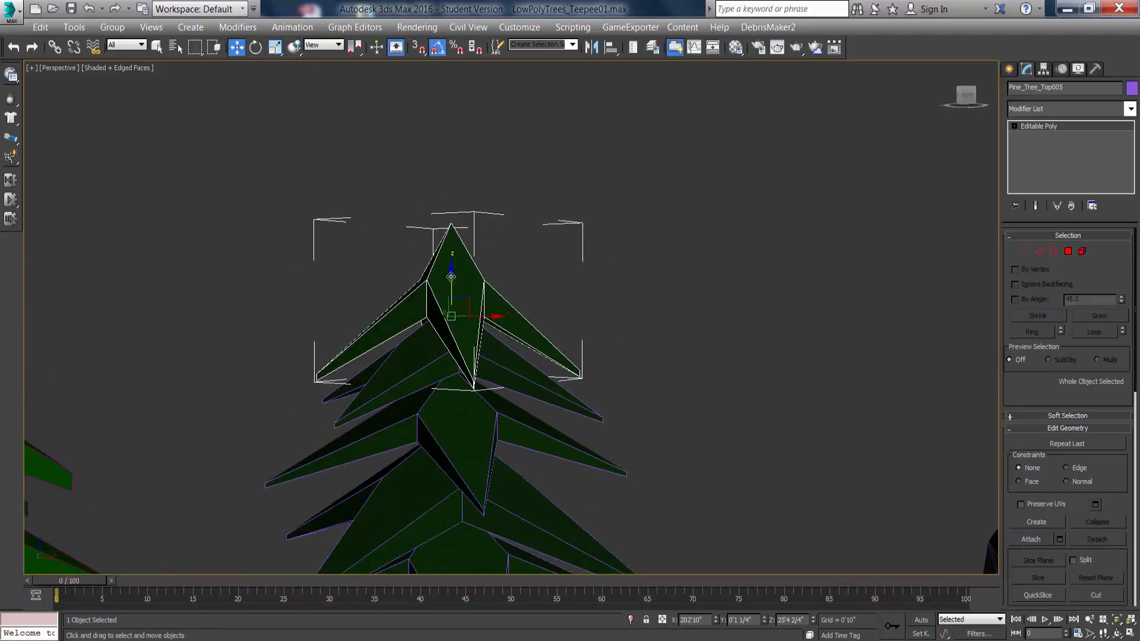
mouse_move(452, 276)
shift+mouse_down()
mouse_move(452, 192)
mouse_move(452, 231)
shift+mouse_up()
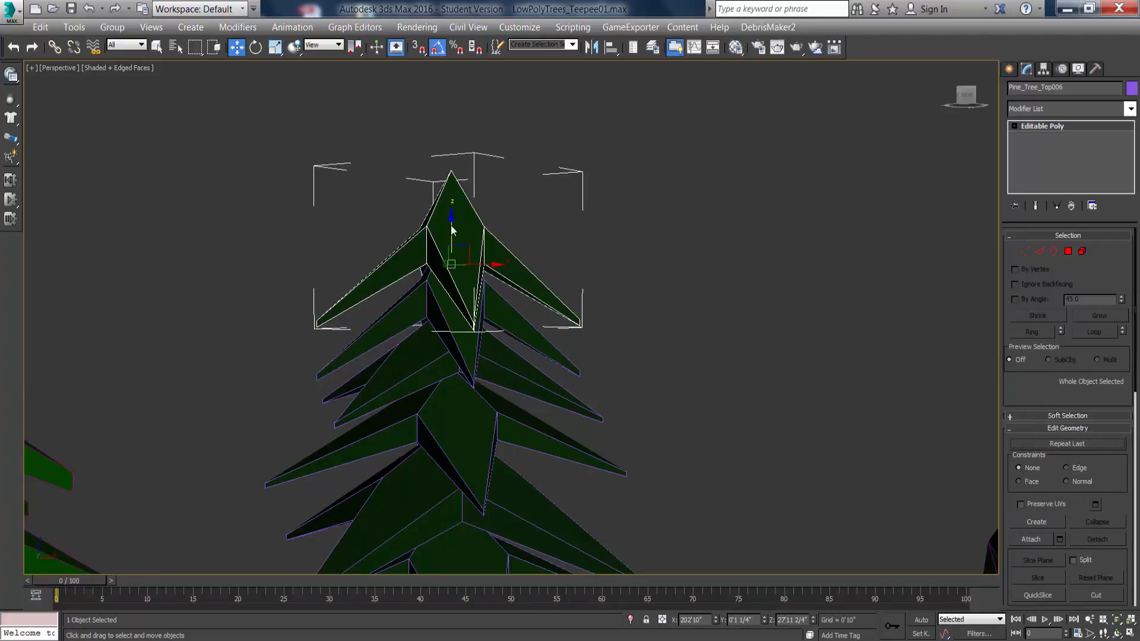
click(588, 392)
key(e)
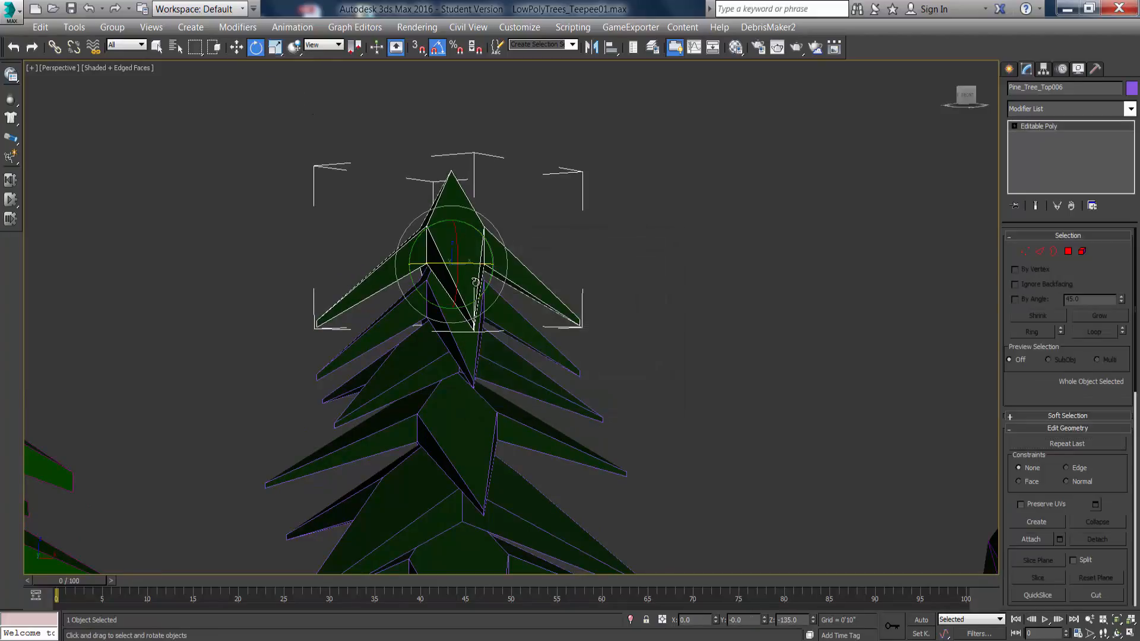
drag(423, 268, 356, 140)
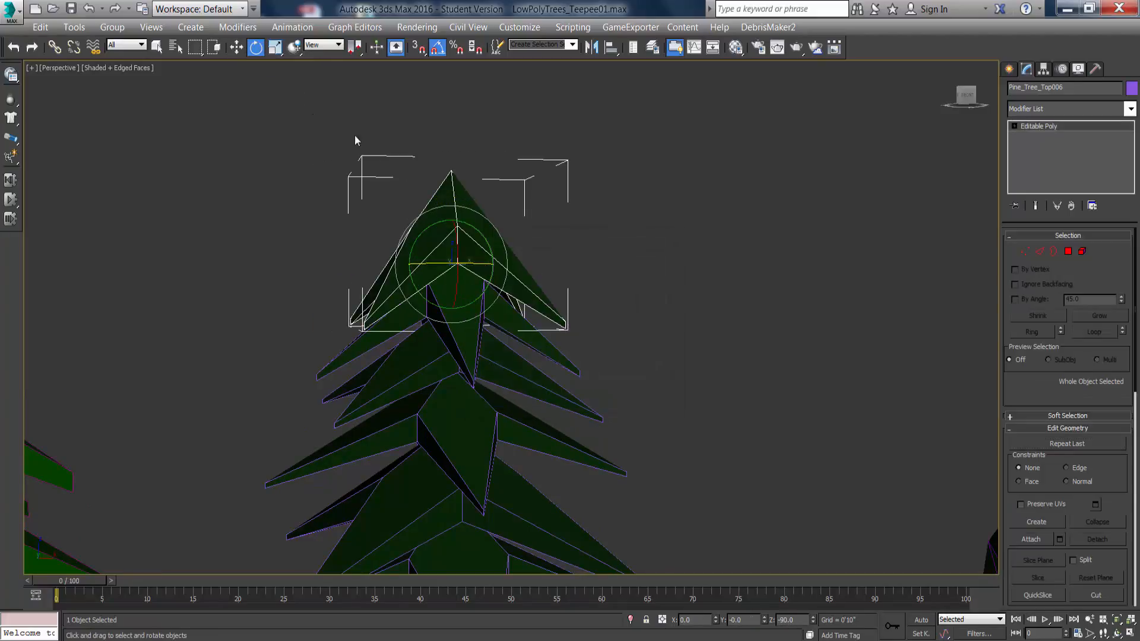
Shape the treetop layer into a narrow tip, scaled to about 116% vertically and 39% horizontally.
click(275, 47)
drag(451, 205, 451, 198)
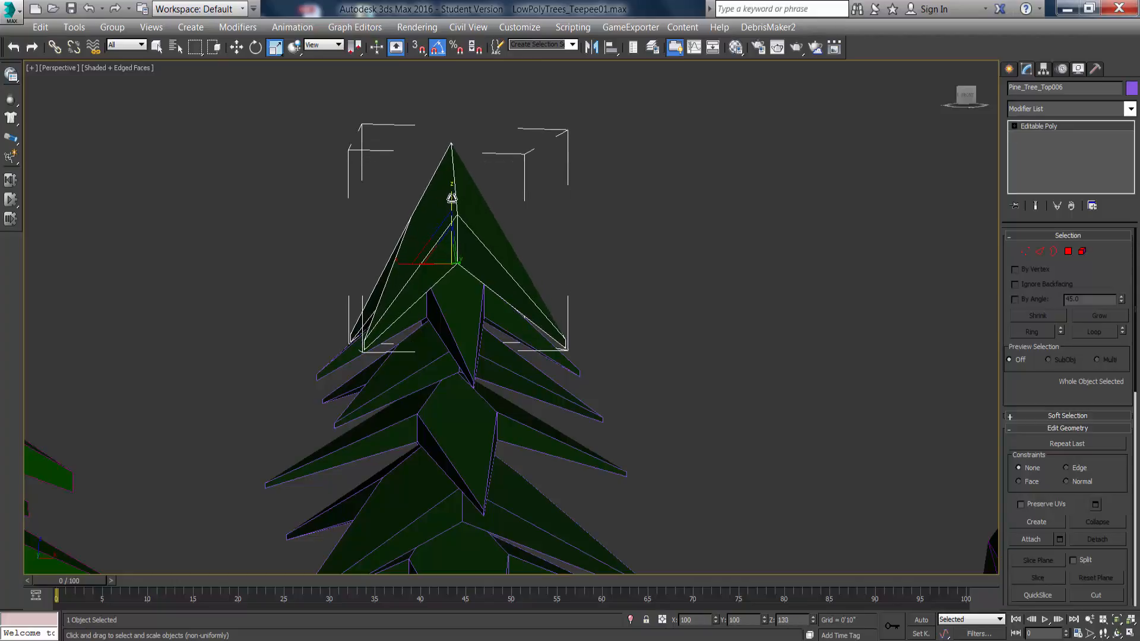
alt+middle_drag(470, 323, 438, 285)
drag(438, 272, 444, 269)
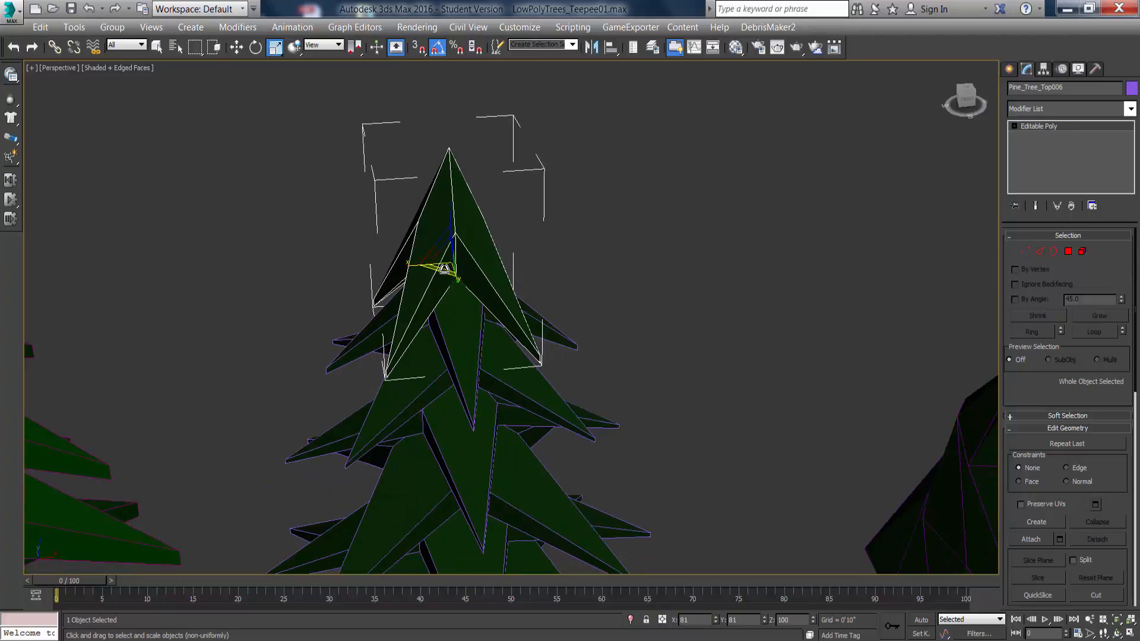
Select the pine's tip layer and lower it slightly onto the layer beneath.
scroll(444, 280, down, 10)
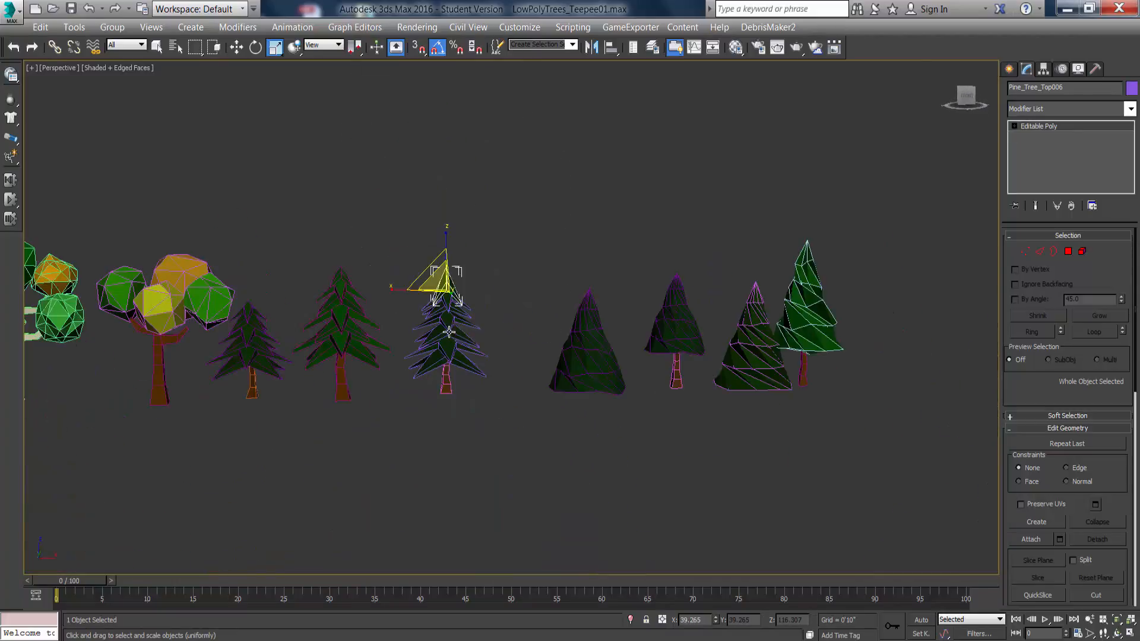
scroll(448, 336, up, 3)
click(501, 333)
scroll(426, 323, up, 5)
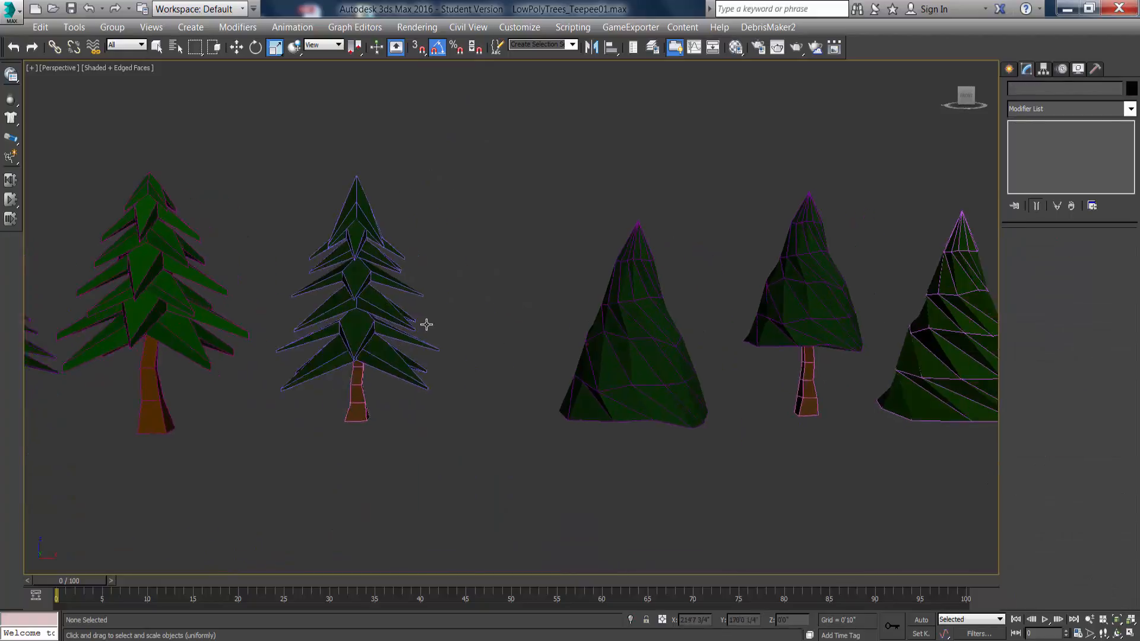
click(374, 177)
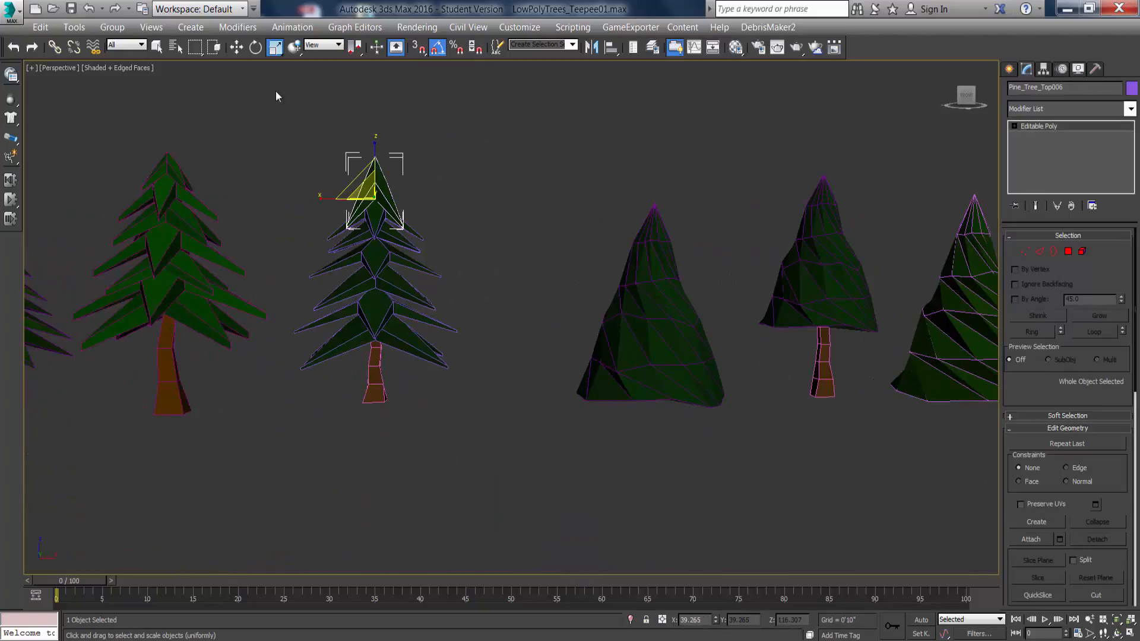
Select the pine's five upper layers together and move them down slightly.
drag(382, 139, 413, 283)
click(477, 230)
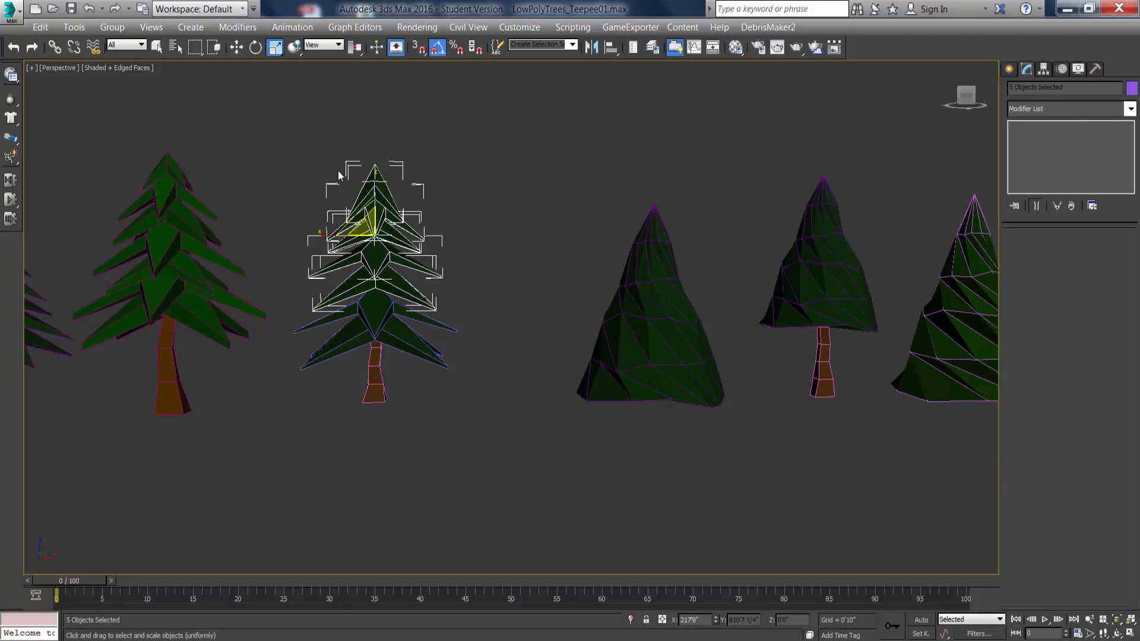
click(236, 48)
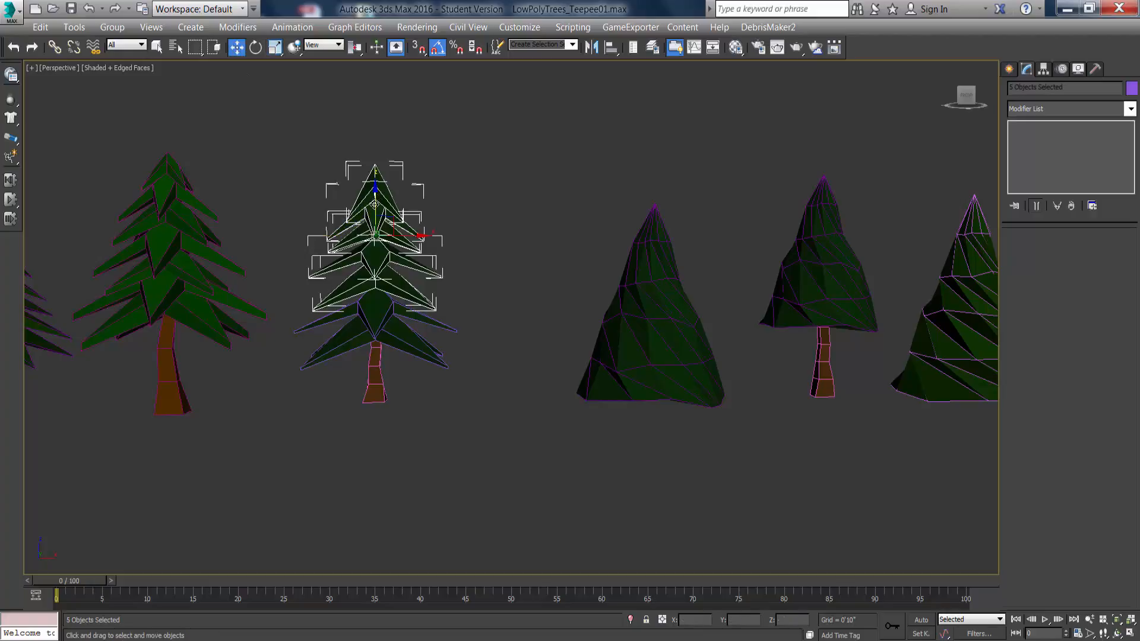
drag(375, 204, 375, 212)
click(446, 247)
Select only the four topmost layers and lower them slightly to tighten the spacing.
alt+middle_drag(356, 259, 359, 259)
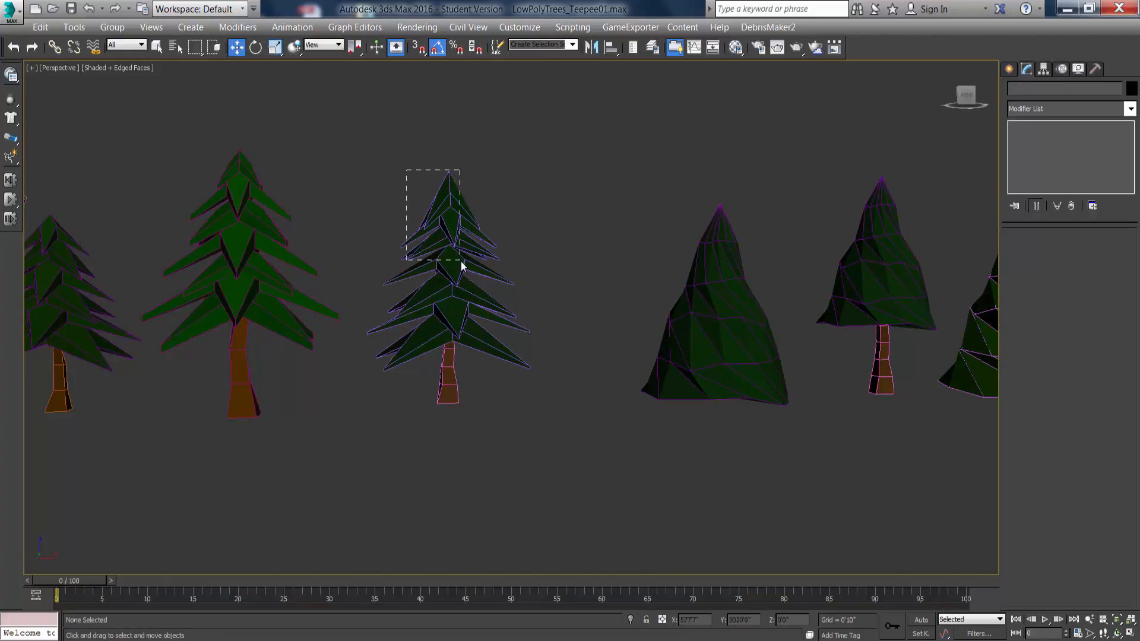
drag(462, 263, 462, 263)
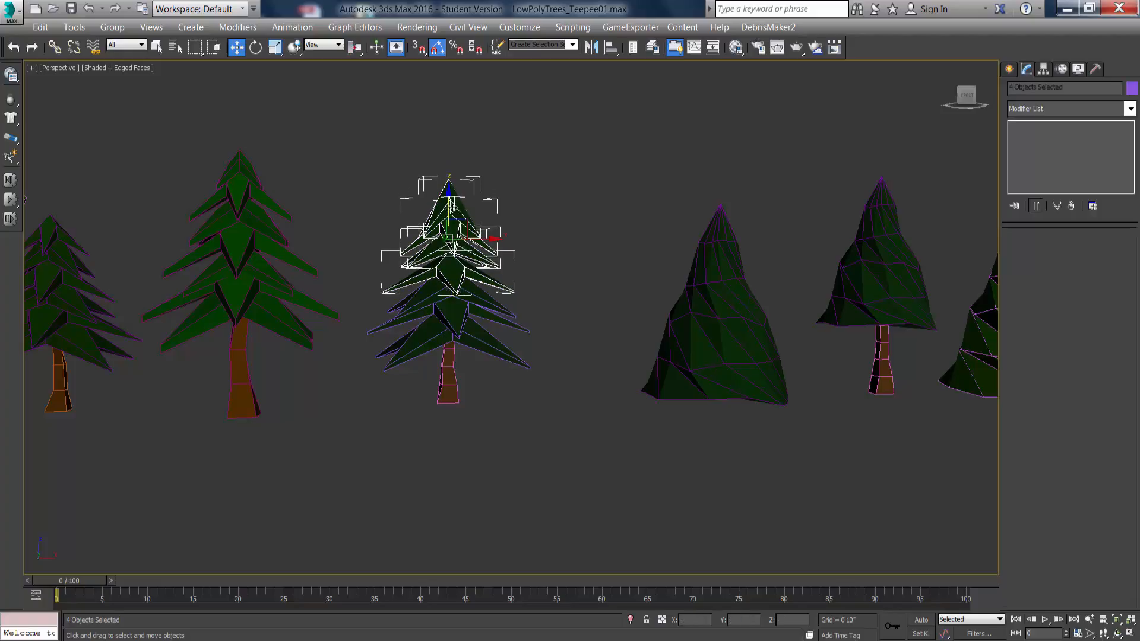
click(502, 279)
Examine the layered pine up close and compare it with the other trees in the row.
alt+middle_drag(503, 279, 451, 278)
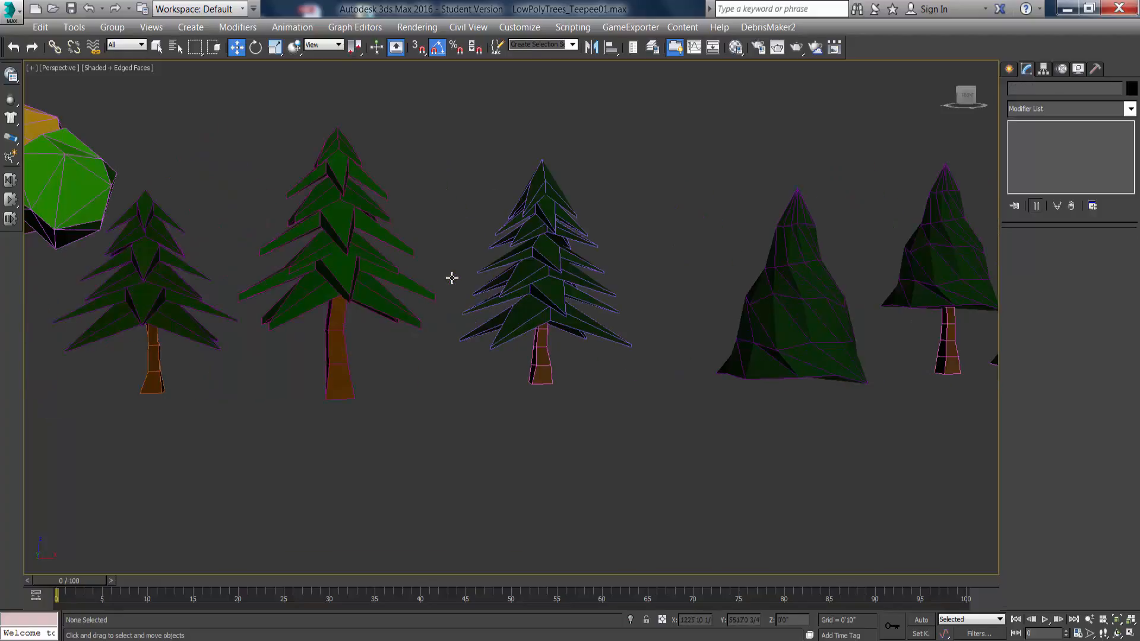
click(539, 287)
key(z)
alt+middle_drag(449, 342, 433, 323)
scroll(461, 319, down, 3)
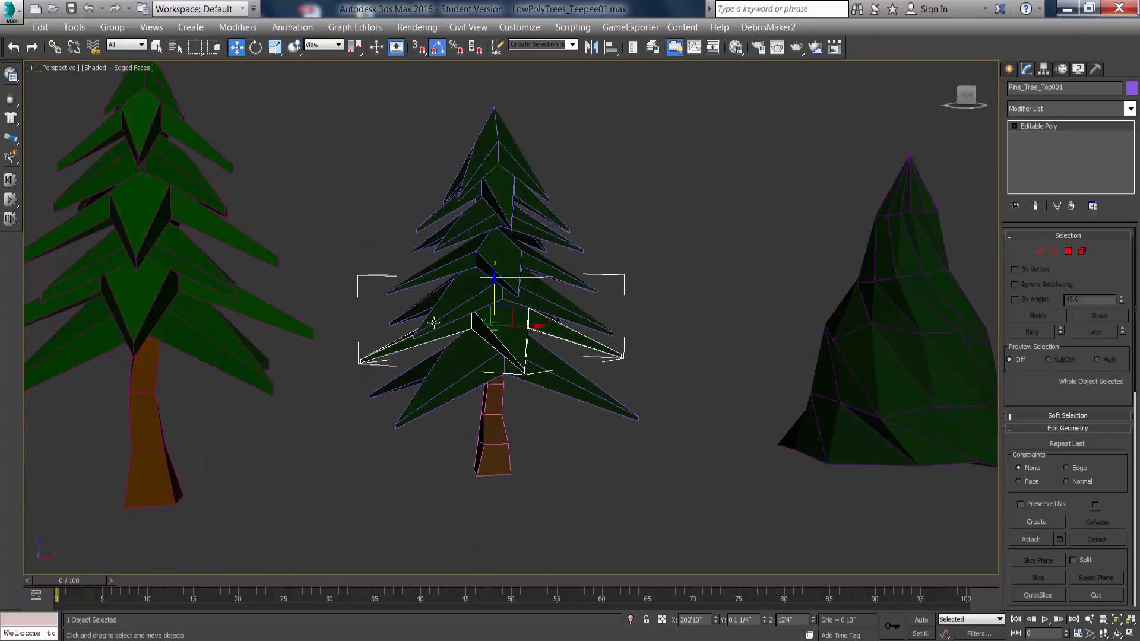
click(646, 179)
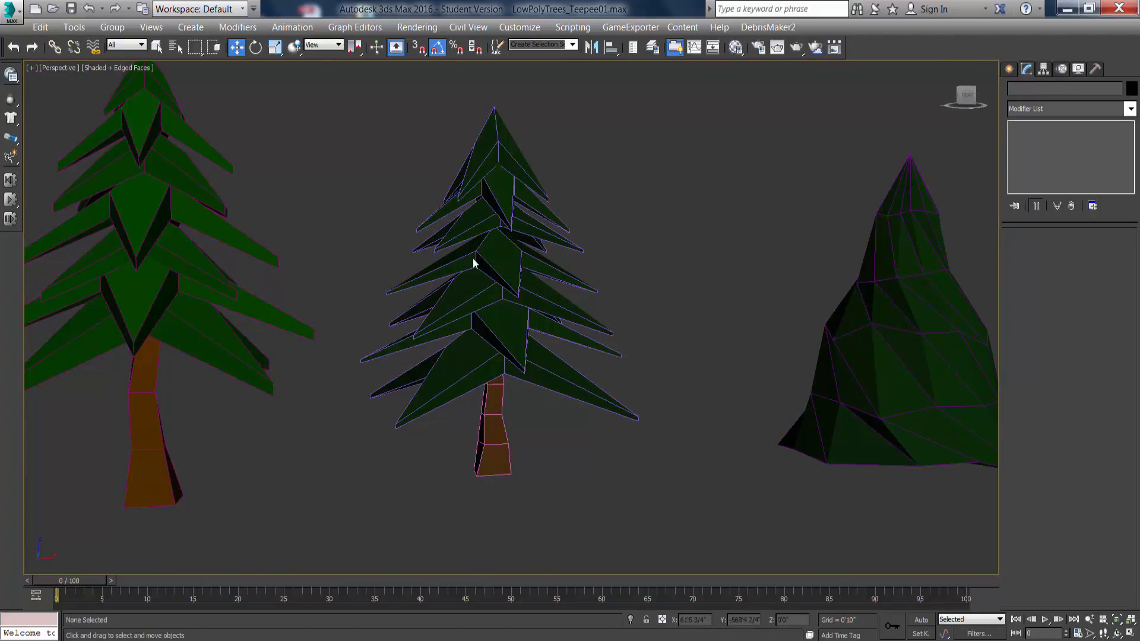
middle_drag(509, 280, 626, 300)
scroll(510, 291, down, 5)
middle_drag(493, 301, 502, 341)
scroll(502, 341, down, 3)
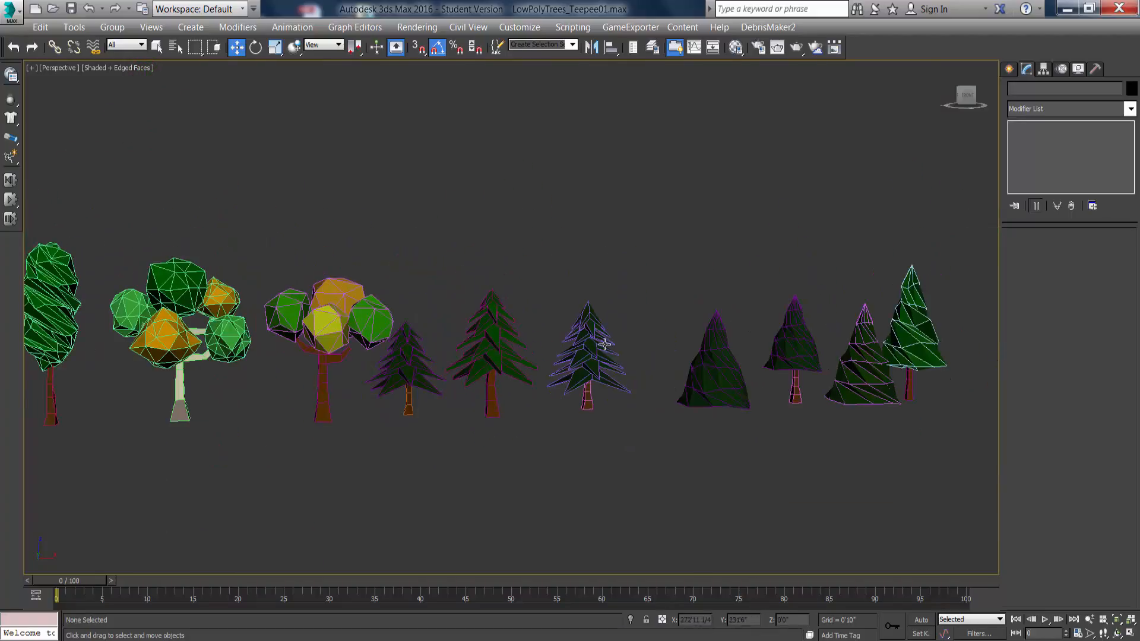
Examine the bare tree with snow-topped branches and compare it with the plain bare tree beside it.
middle_drag(604, 345, 505, 330)
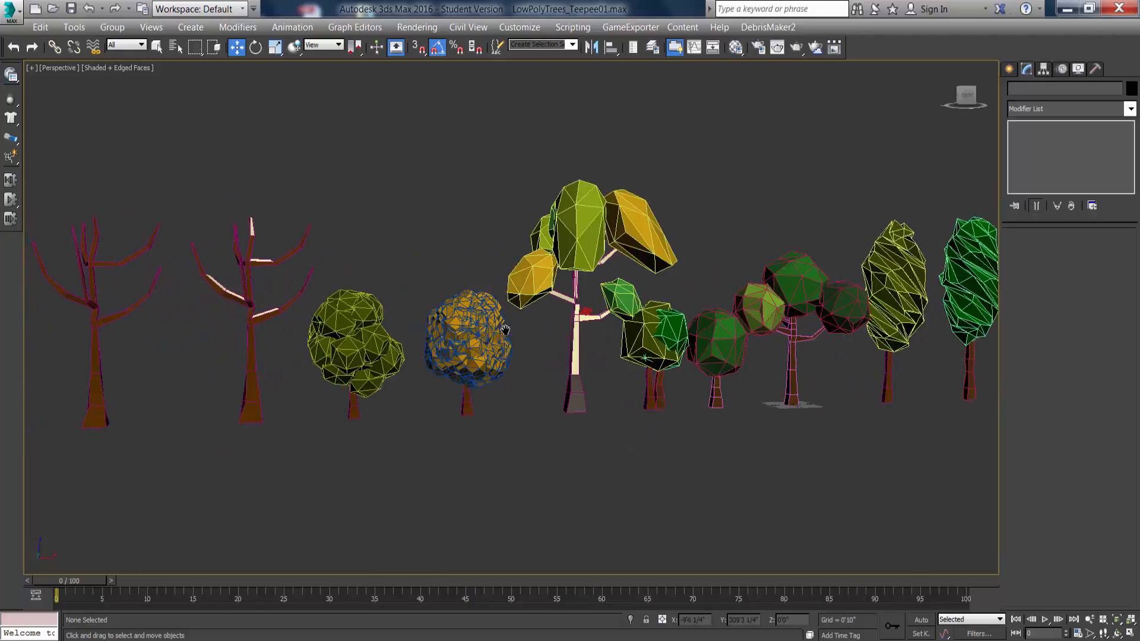
middle_drag(368, 333, 492, 321)
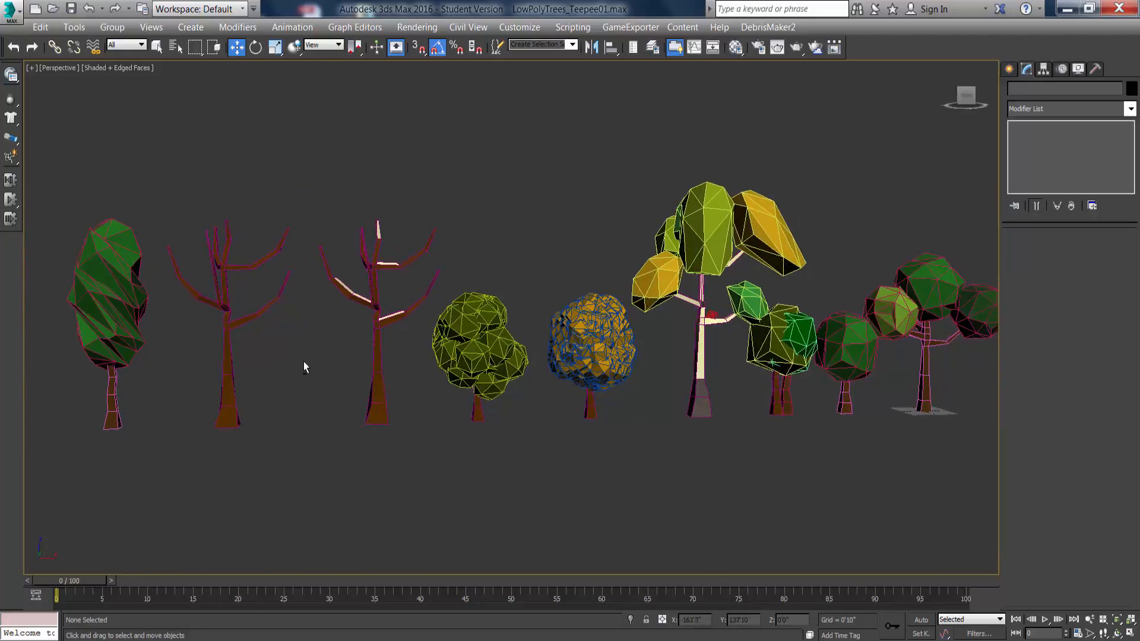
scroll(258, 356, up, 3)
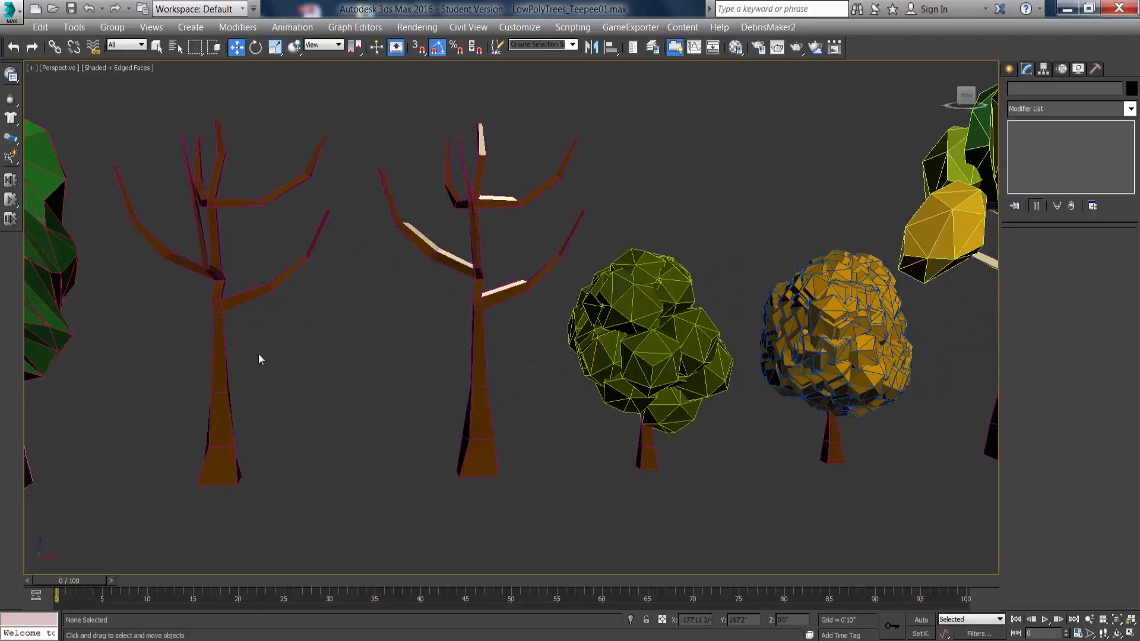
click(478, 329)
middle_drag(478, 329, 718, 343)
middle_drag(276, 261, 433, 293)
scroll(480, 326, up, 4)
scroll(419, 335, down, 4)
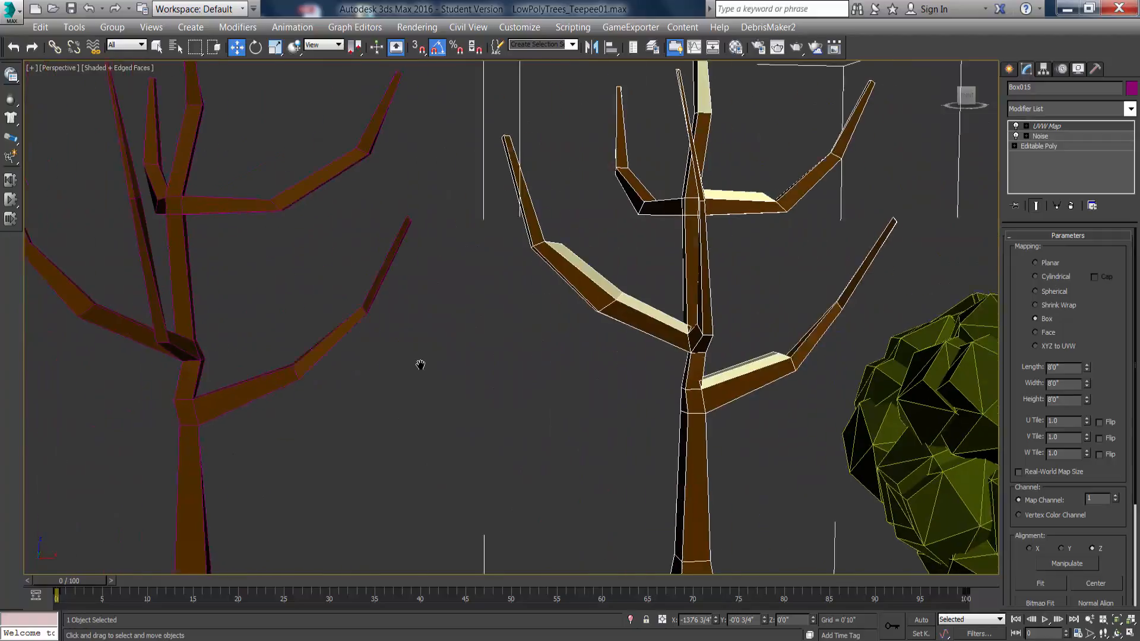
Select the two upper faces of the plain bare tree's lower branch facing the snowy tree, at Editable Poly polygon level.
click(276, 395)
scroll(276, 426, up, 3)
alt+middle_drag(275, 421, 276, 429)
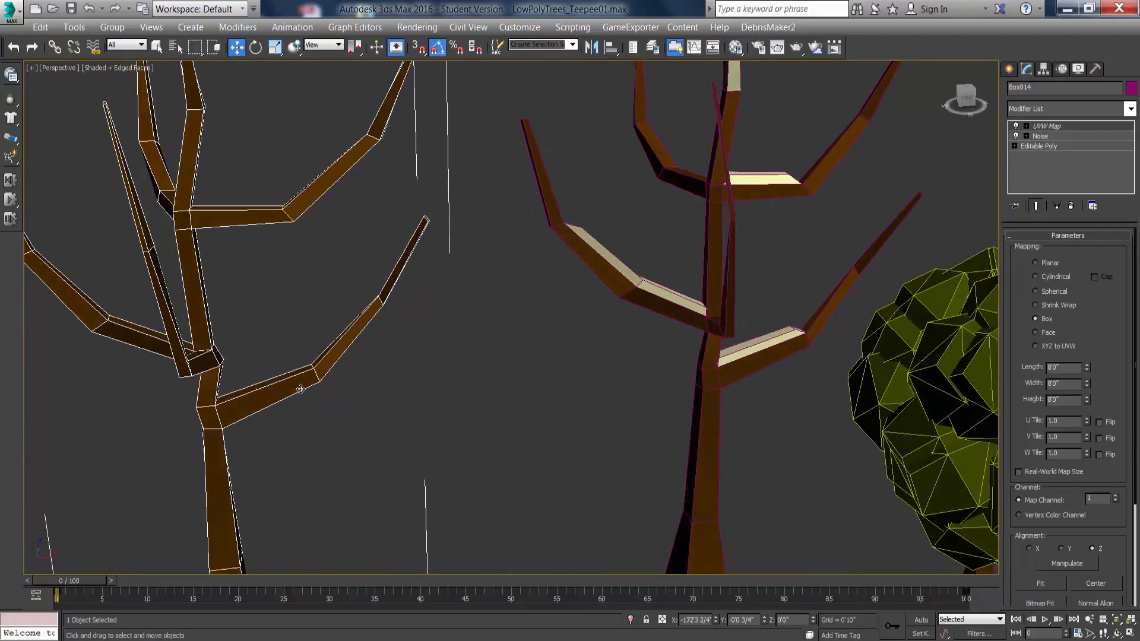
click(1044, 146)
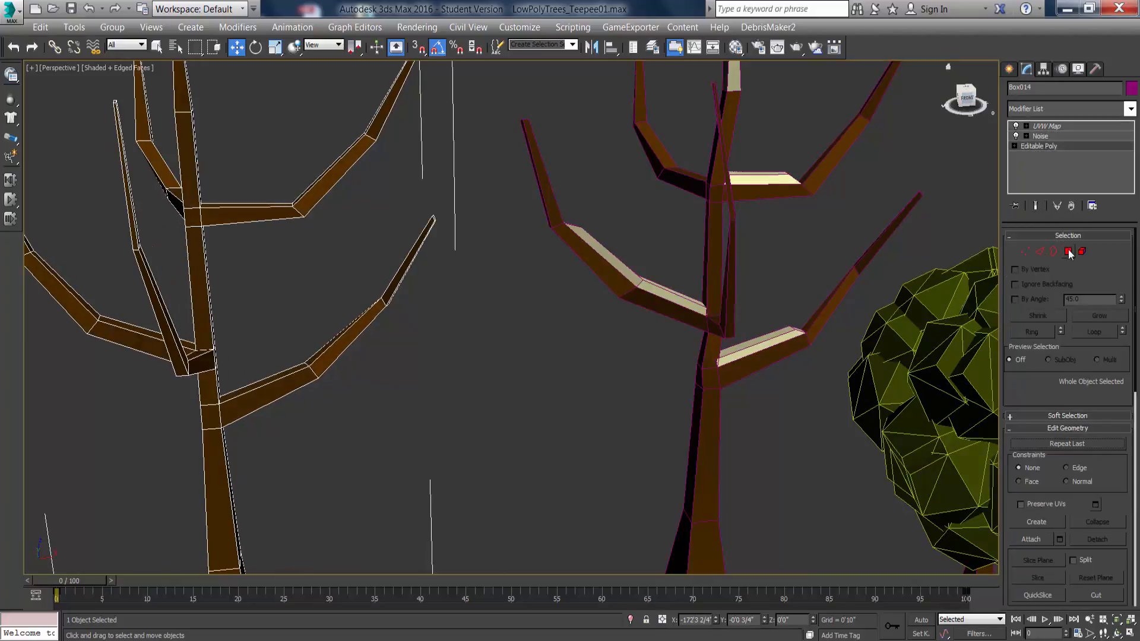
click(1068, 252)
alt+middle_drag(361, 359, 367, 373)
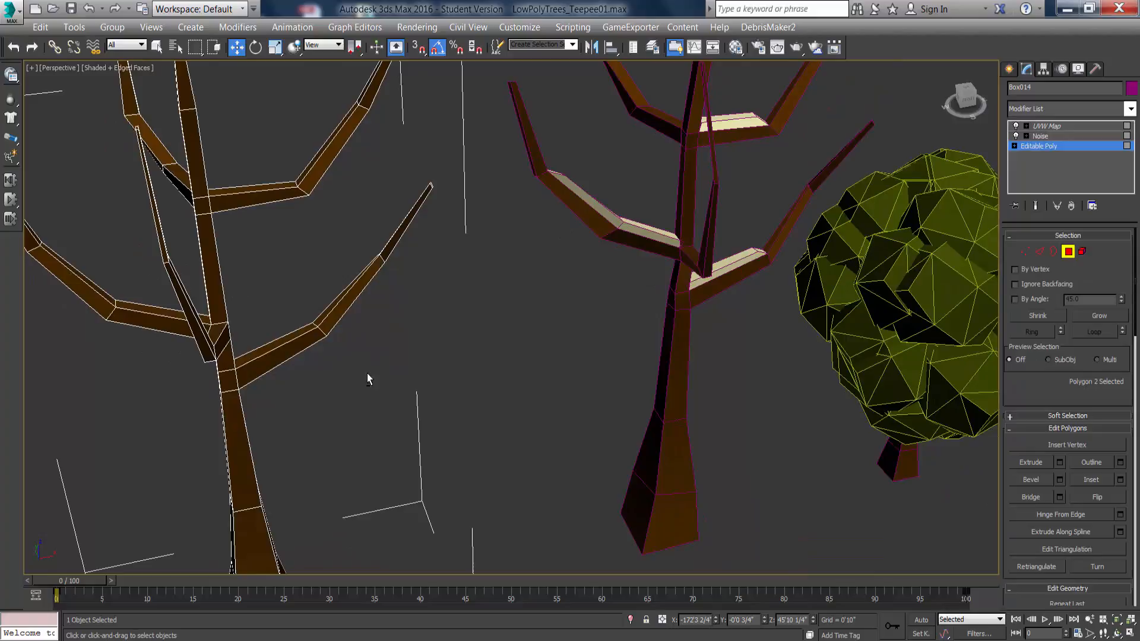
click(266, 347)
ctrl+click(324, 311)
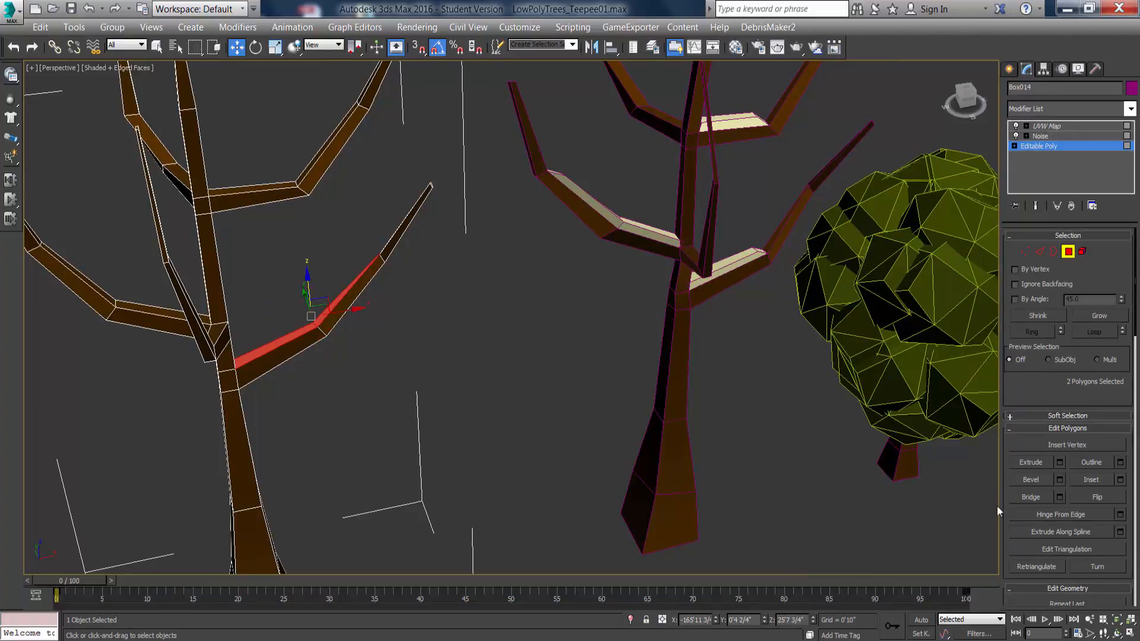
Extrude the two branch faces by 0'10" and grow the selection to include the sides of the extrusion.
click(1059, 462)
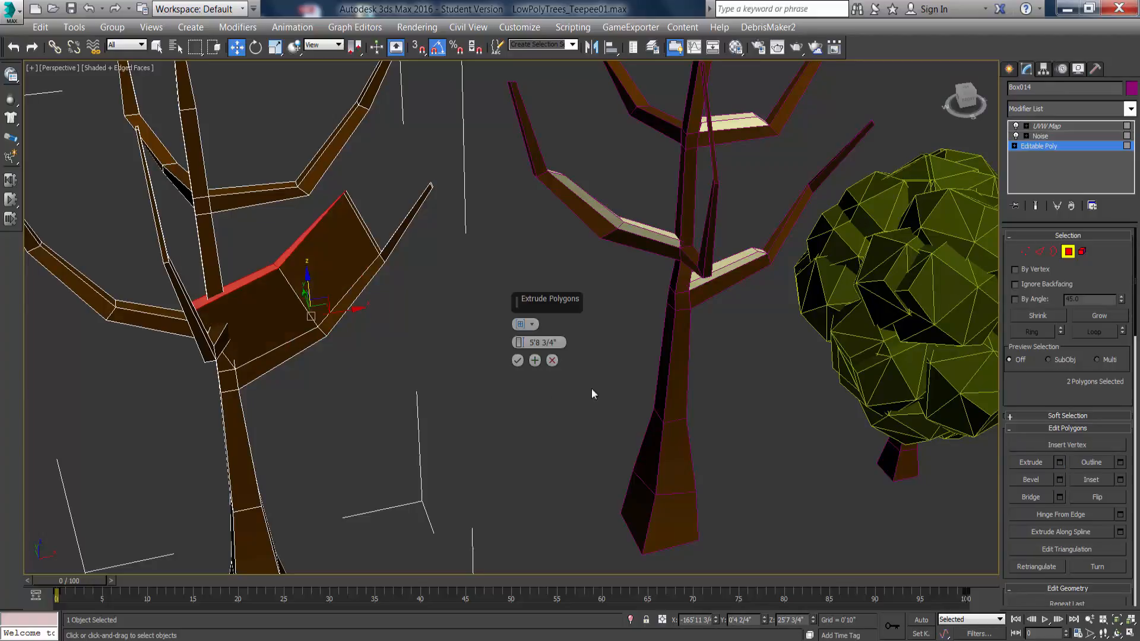
drag(520, 343, 521, 4)
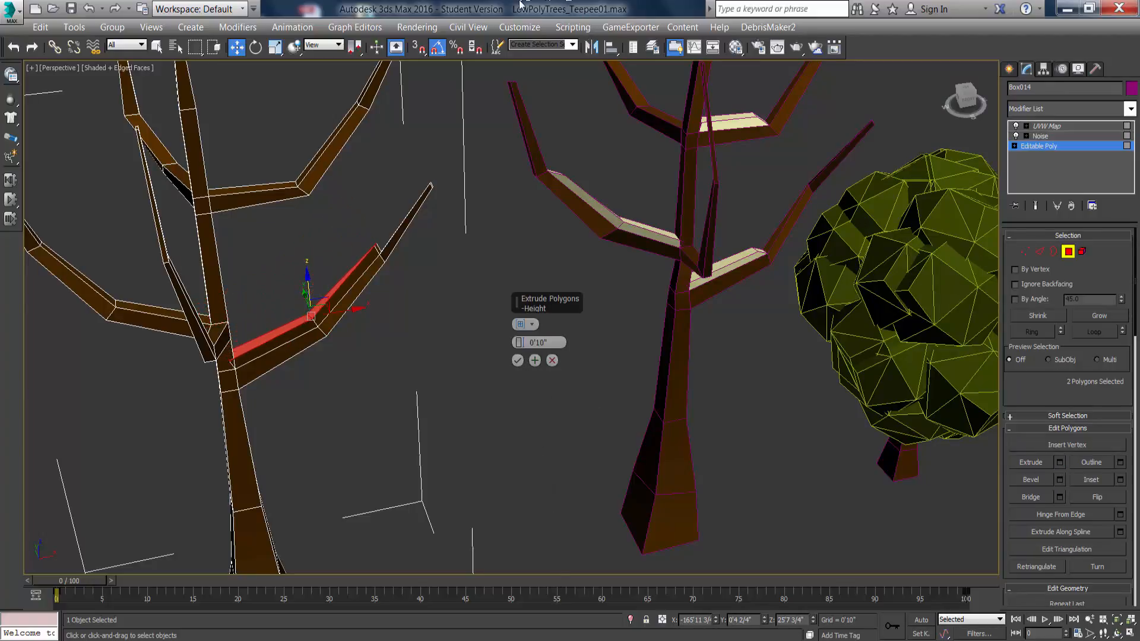
click(517, 361)
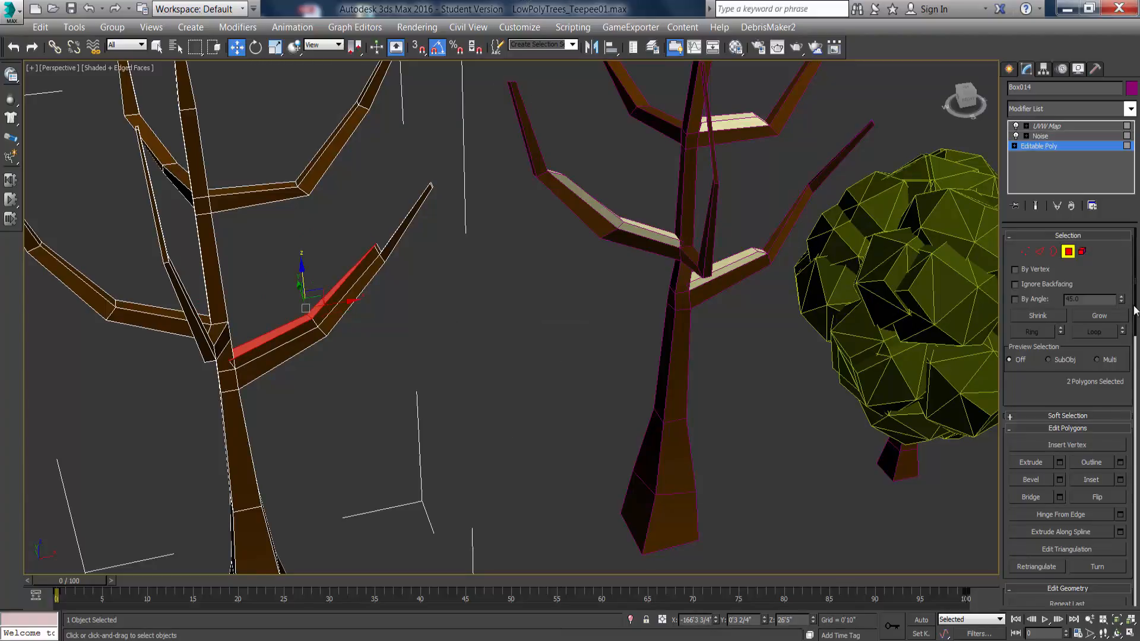
click(1100, 318)
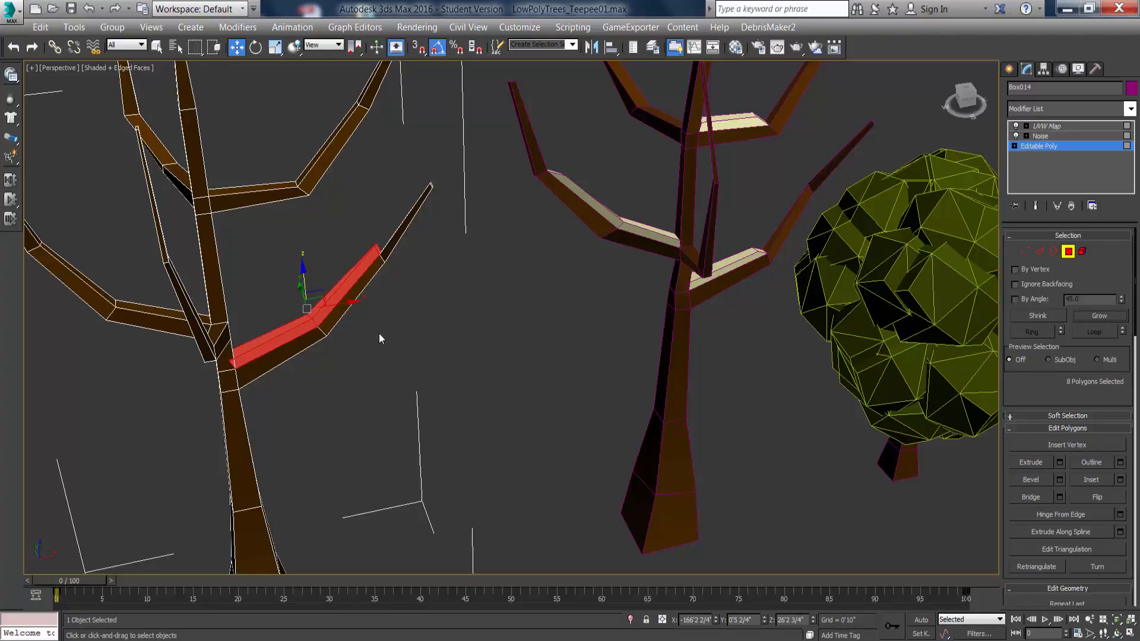
Set the diffuse colour of the unused 07 - Default material to near-white with a value of 240.
key(m)
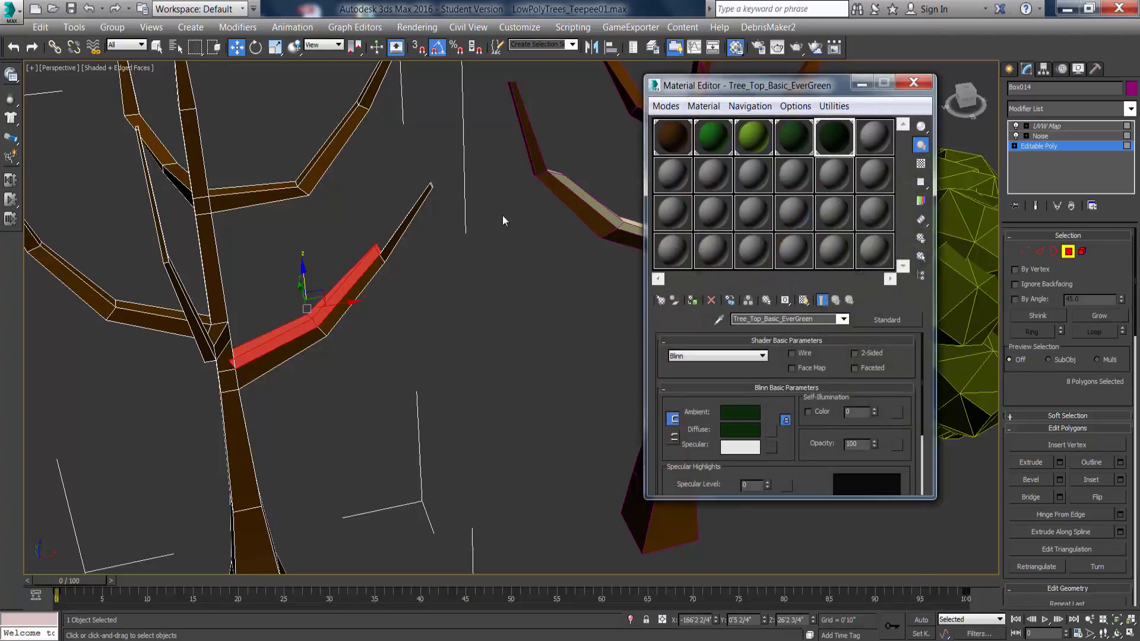
click(668, 176)
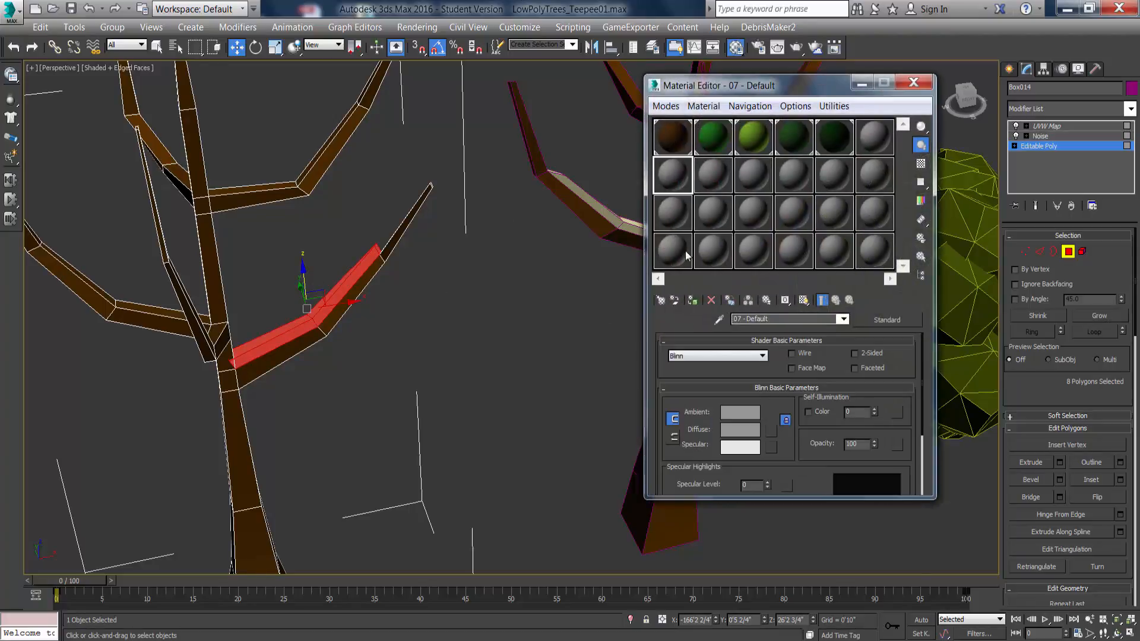
click(742, 430)
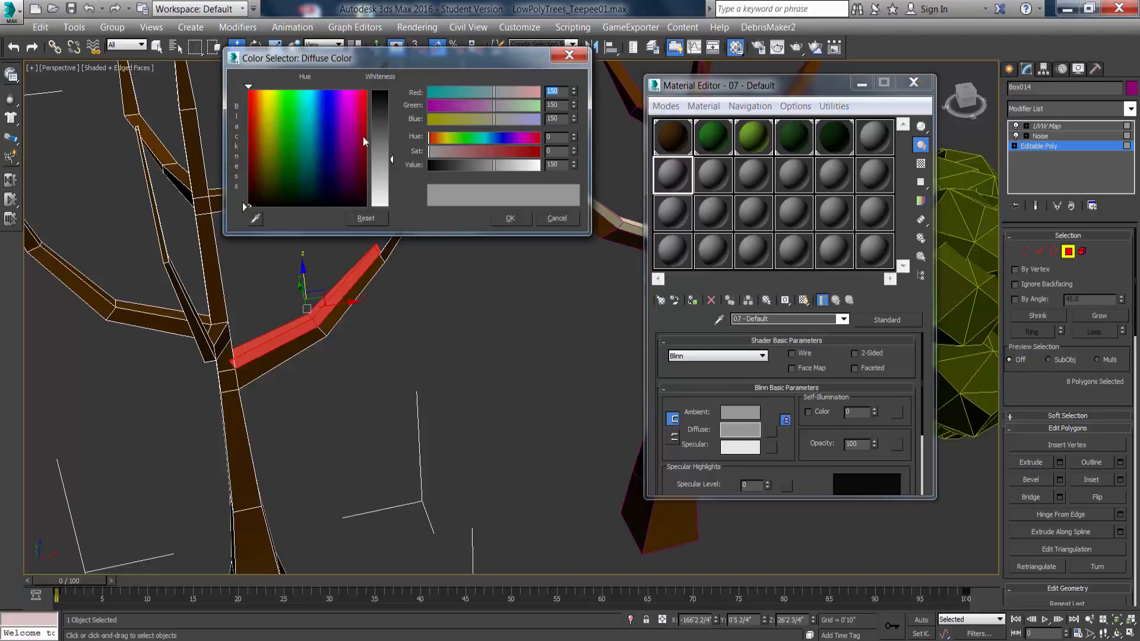
drag(494, 165, 534, 165)
click(519, 219)
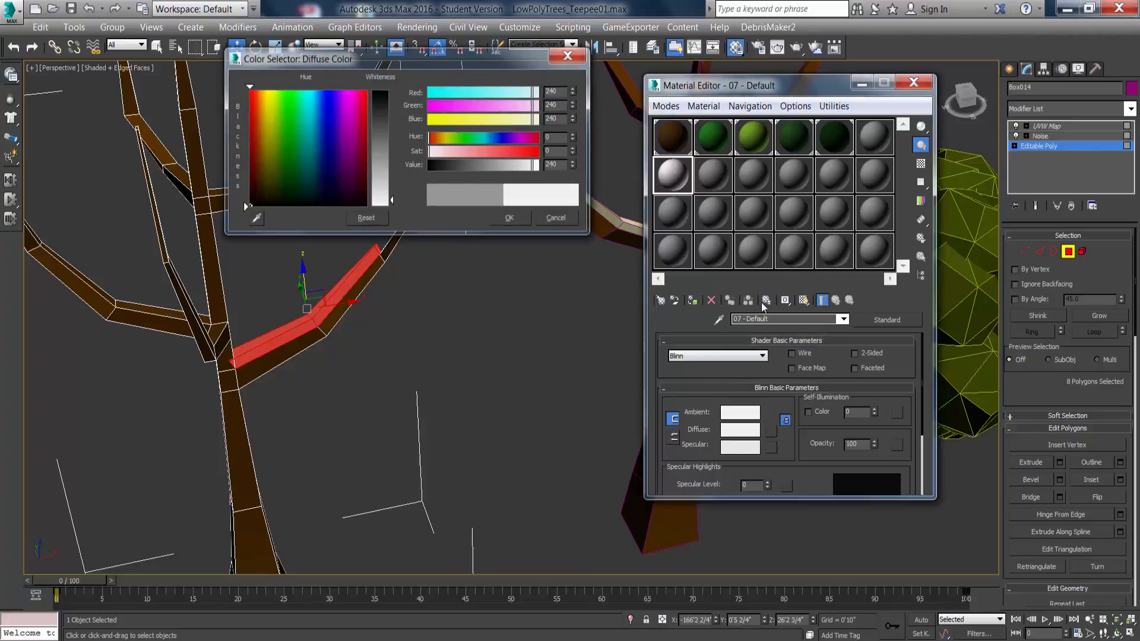
Name the white material Tree-Snow and assign it to the selected extruded branch polygons.
click(778, 321)
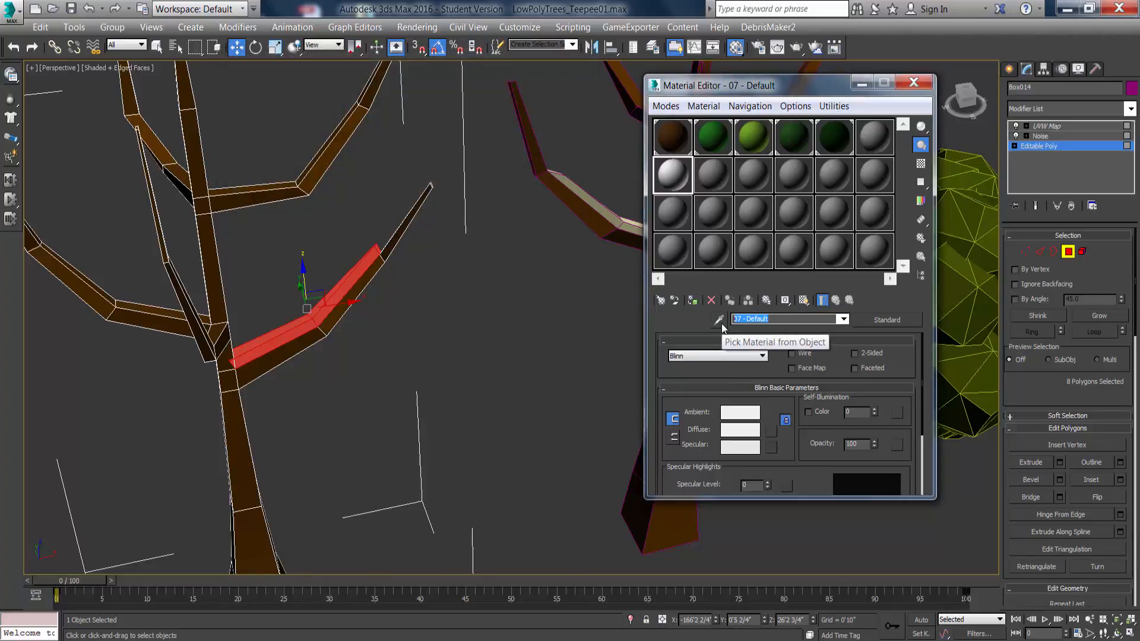
text(Tree-Snow)
click(692, 301)
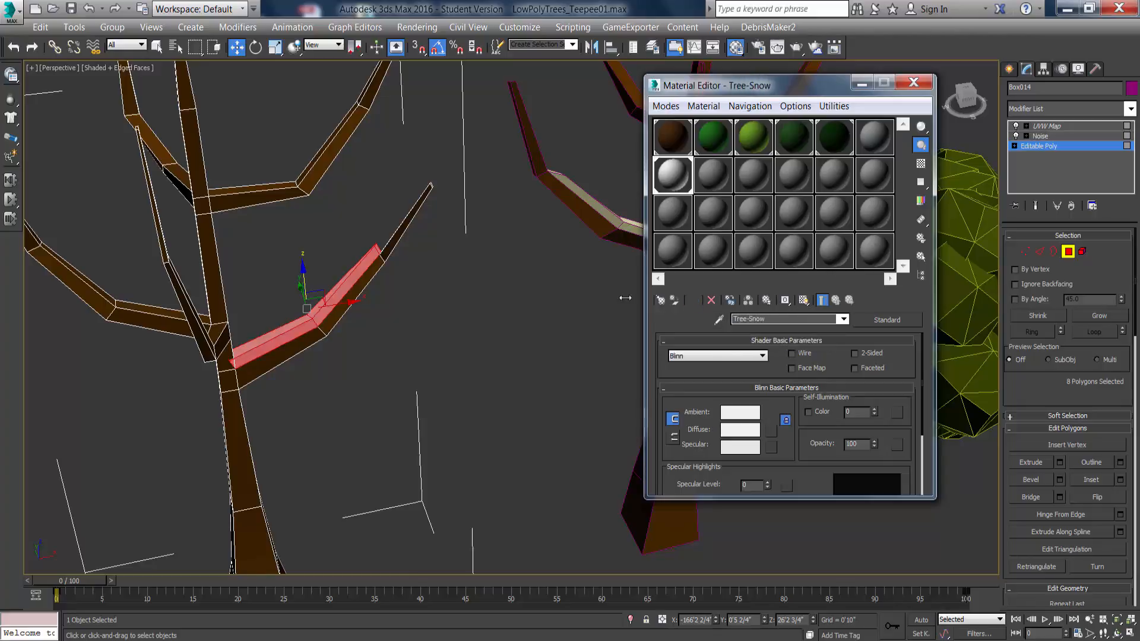
click(914, 83)
Select the snow's upper end edge at the trunk and move it along its local Z axis to slope that end inward.
scroll(255, 314, up, 6)
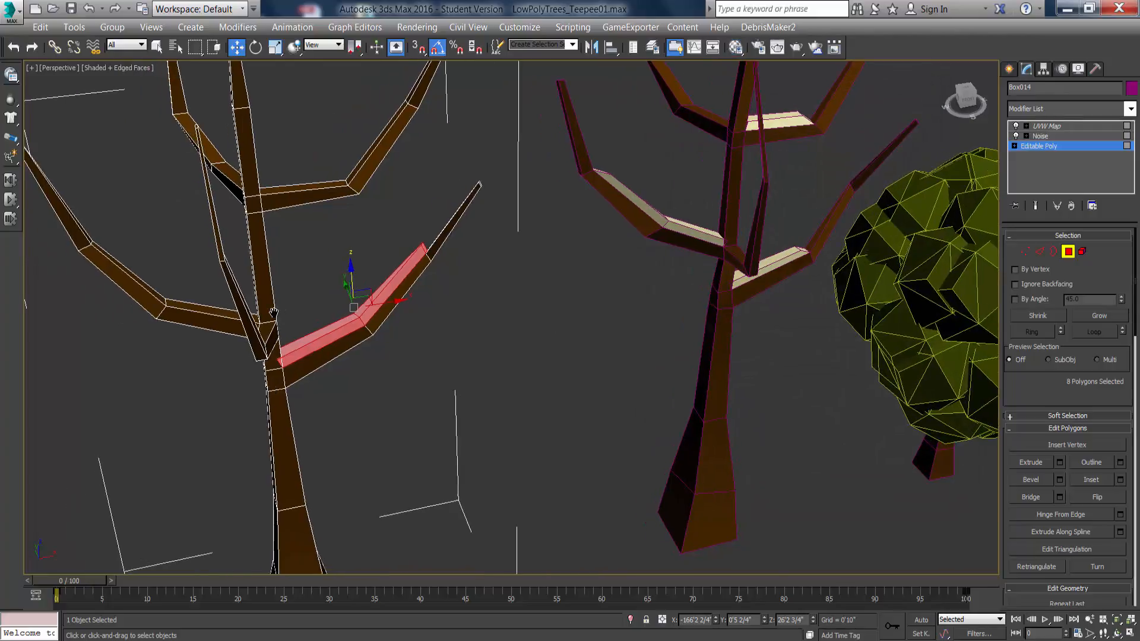
click(1039, 252)
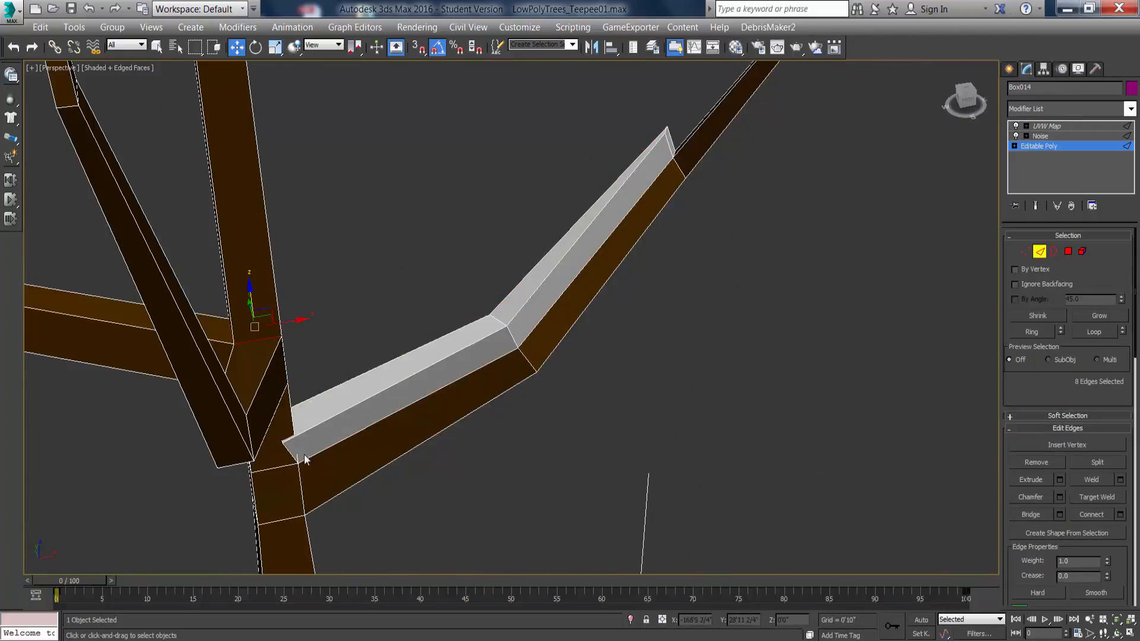
click(280, 438)
middle_drag(281, 439, 309, 442)
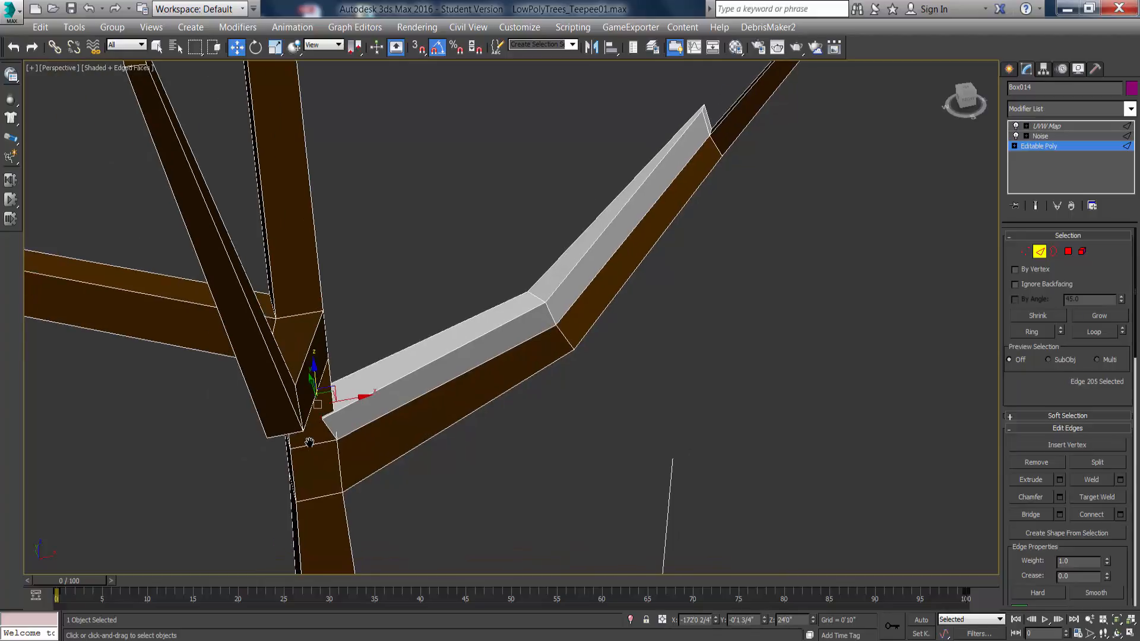
click(1090, 619)
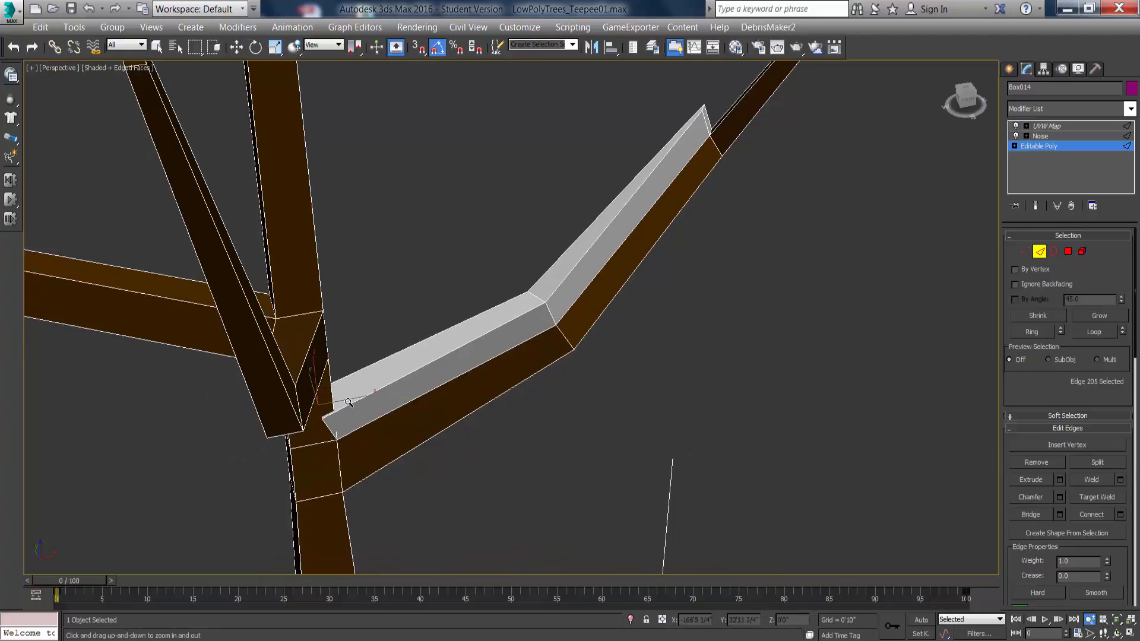
drag(349, 403, 285, 142)
click(237, 47)
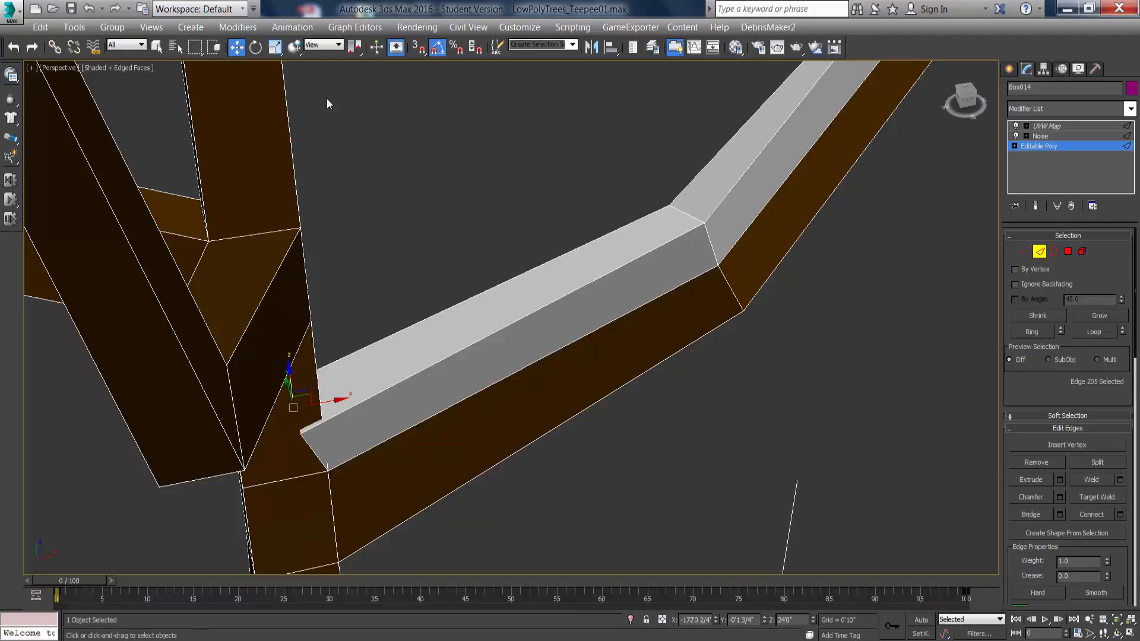
click(323, 45)
click(320, 92)
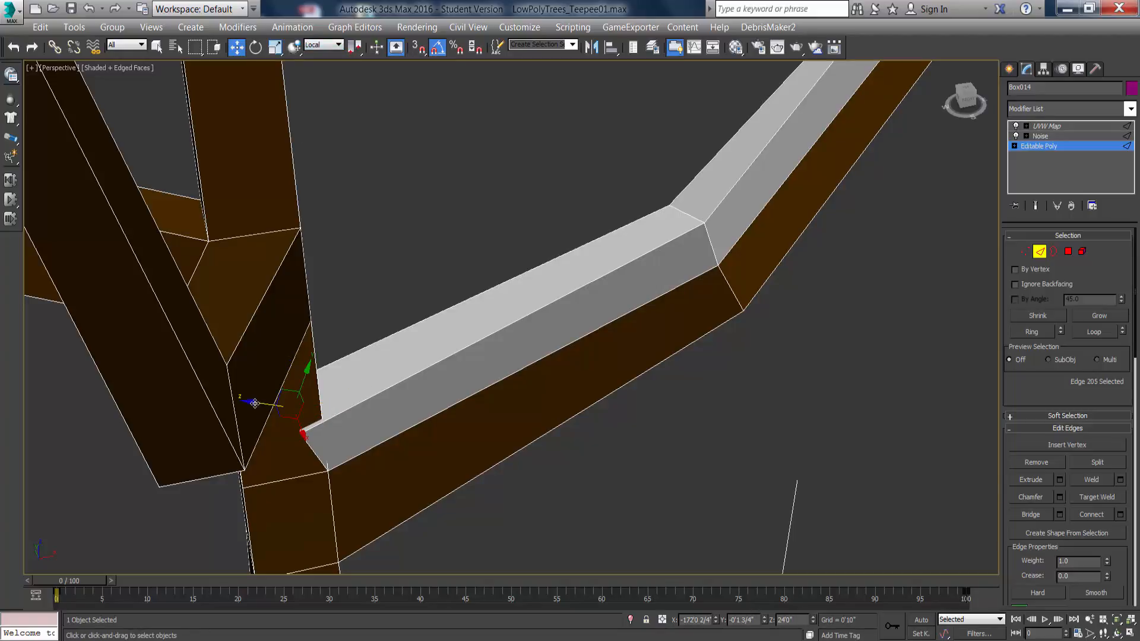
drag(254, 403, 294, 402)
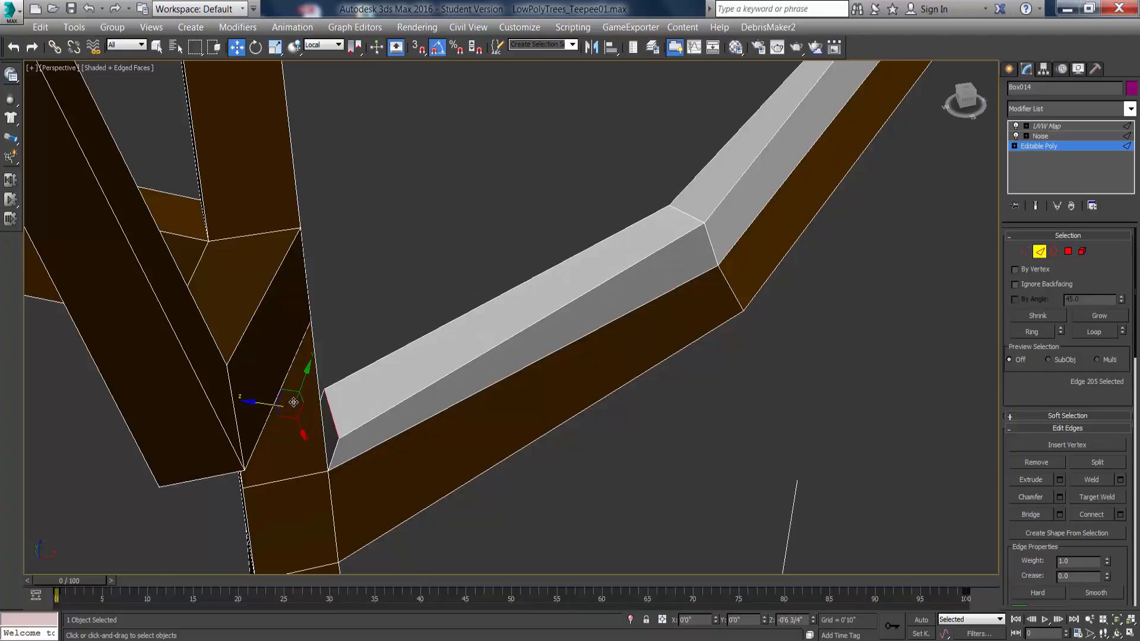
Select the snow's upper edge at the outer branch end and, using View coordinates, move it inward and down to taper the snow.
middle_drag(627, 255, 580, 335)
click(719, 248)
alt+middle_drag(698, 279, 726, 269)
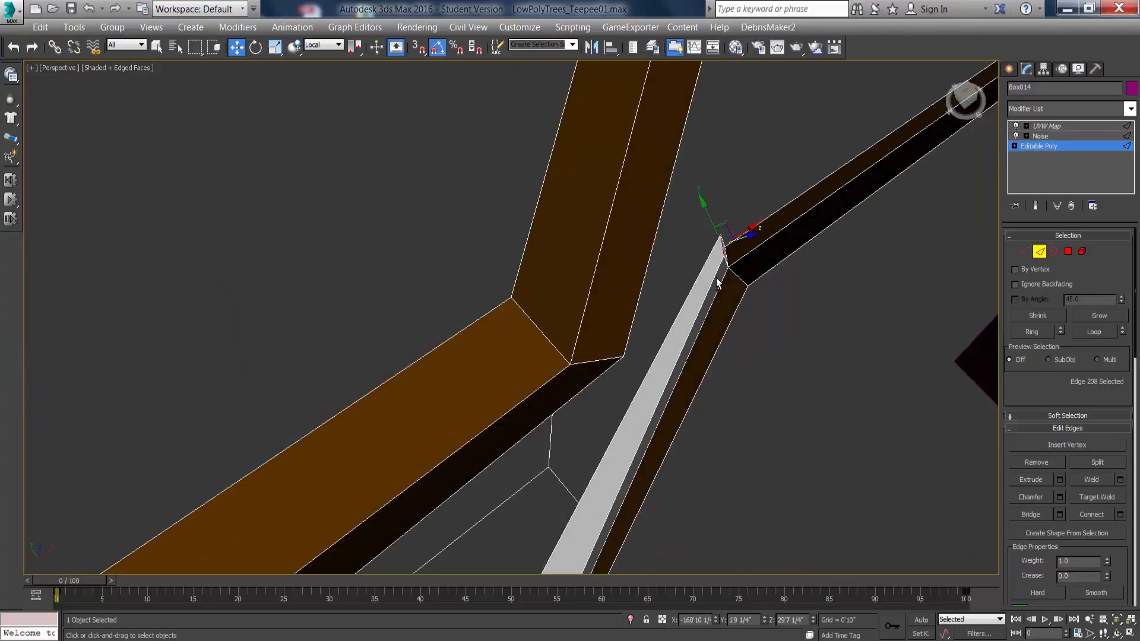
click(323, 45)
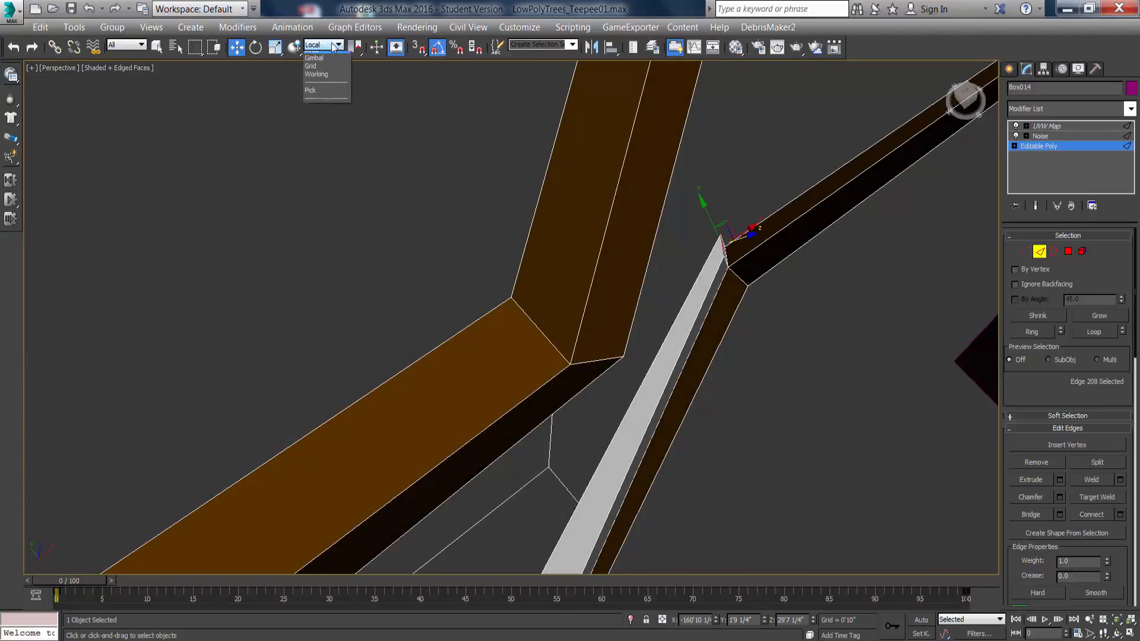
click(315, 51)
alt+middle_drag(705, 222, 618, 199)
drag(741, 226, 719, 271)
middle_drag(470, 281, 516, 257)
scroll(508, 254, down, 2)
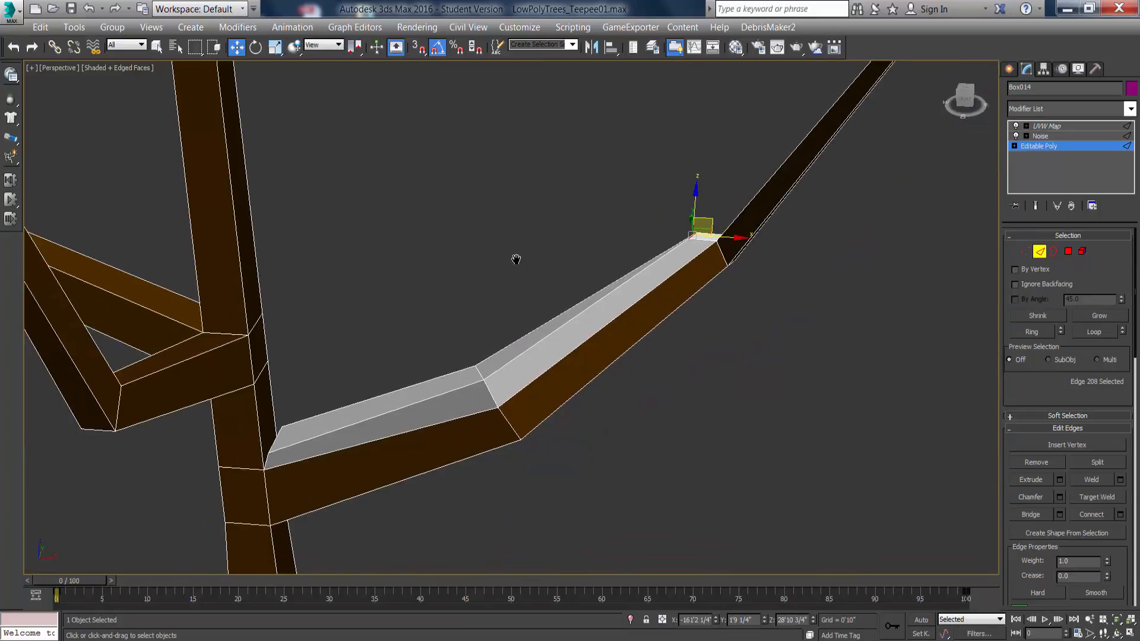
Compare the tapered snow with the neighbouring snowy tree's branches, then exit edge editing and deselect the tree.
scroll(516, 258, down, 2)
middle_drag(490, 335, 529, 365)
scroll(706, 375, down, 2)
middle_drag(706, 375, 546, 329)
middle_drag(662, 344, 451, 323)
middle_drag(746, 284, 598, 286)
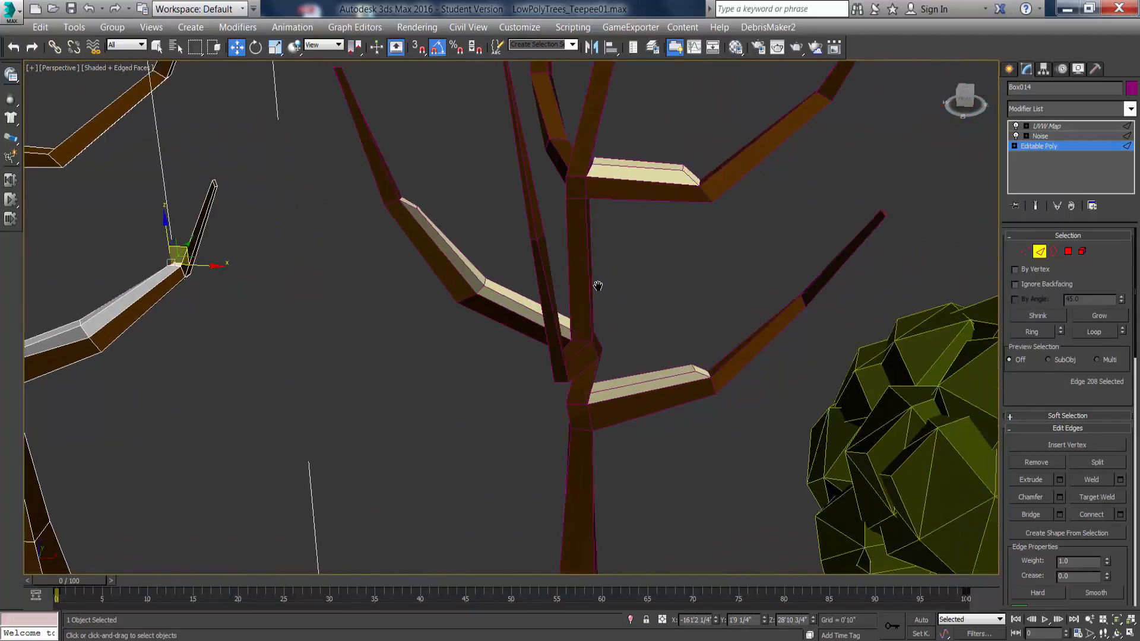
scroll(595, 285, down, 2)
alt+middle_drag(505, 279, 601, 276)
click(1039, 251)
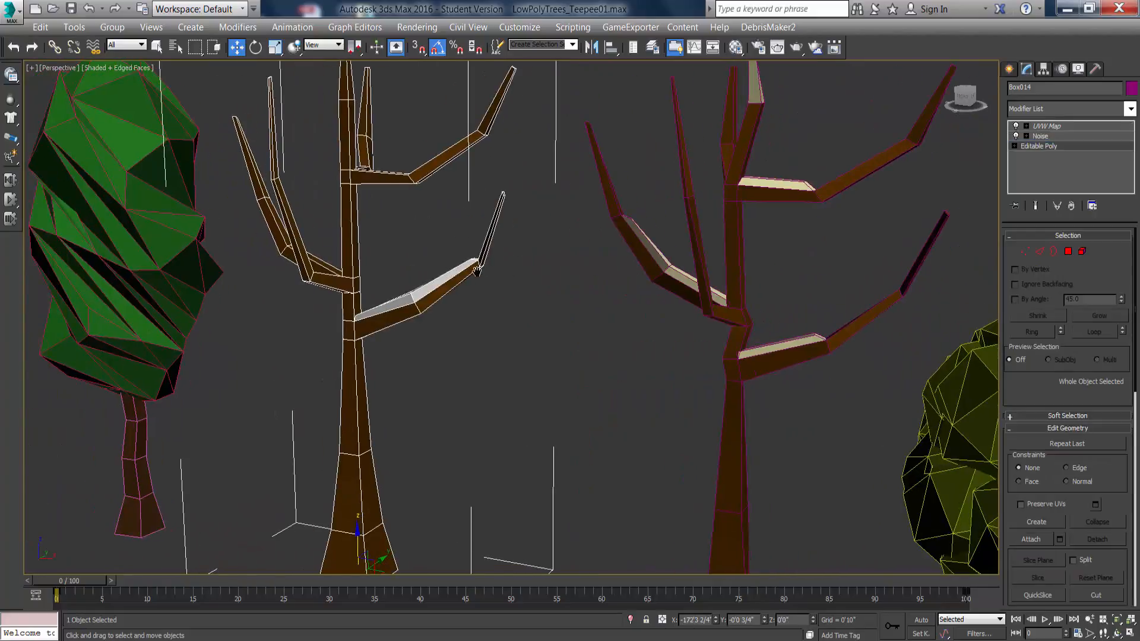
middle_drag(477, 270, 594, 266)
scroll(574, 311, down, 2)
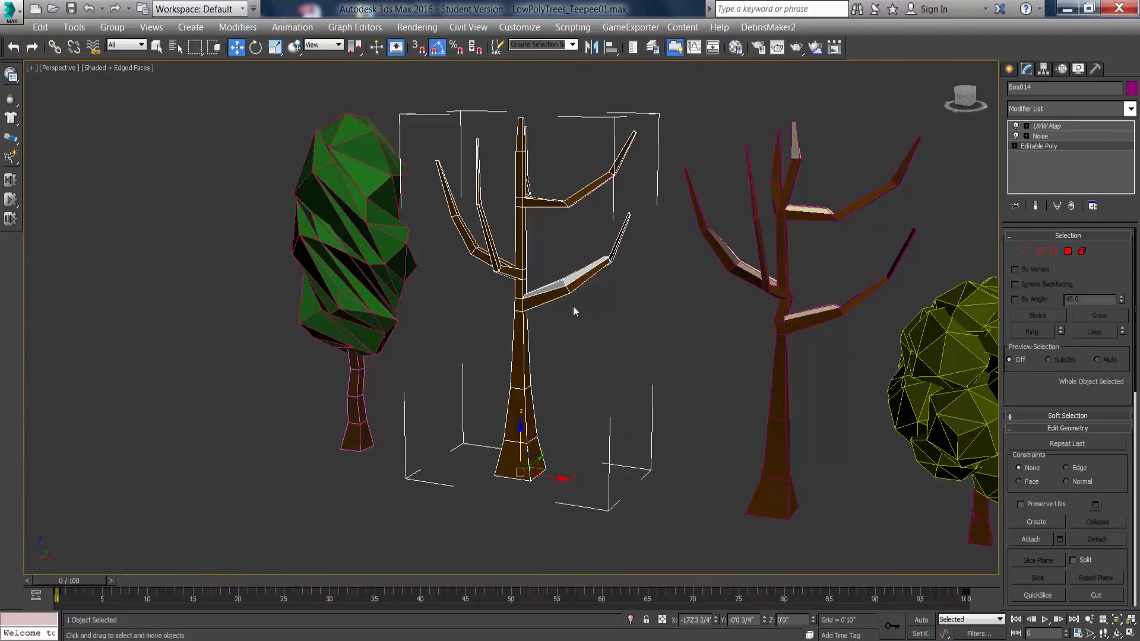
click(671, 336)
Examine the rounded leafy trees along the row and select the small single-crown green tree with its trunk.
middle_drag(653, 354, 410, 347)
middle_drag(542, 346, 293, 337)
scroll(538, 343, up, 2)
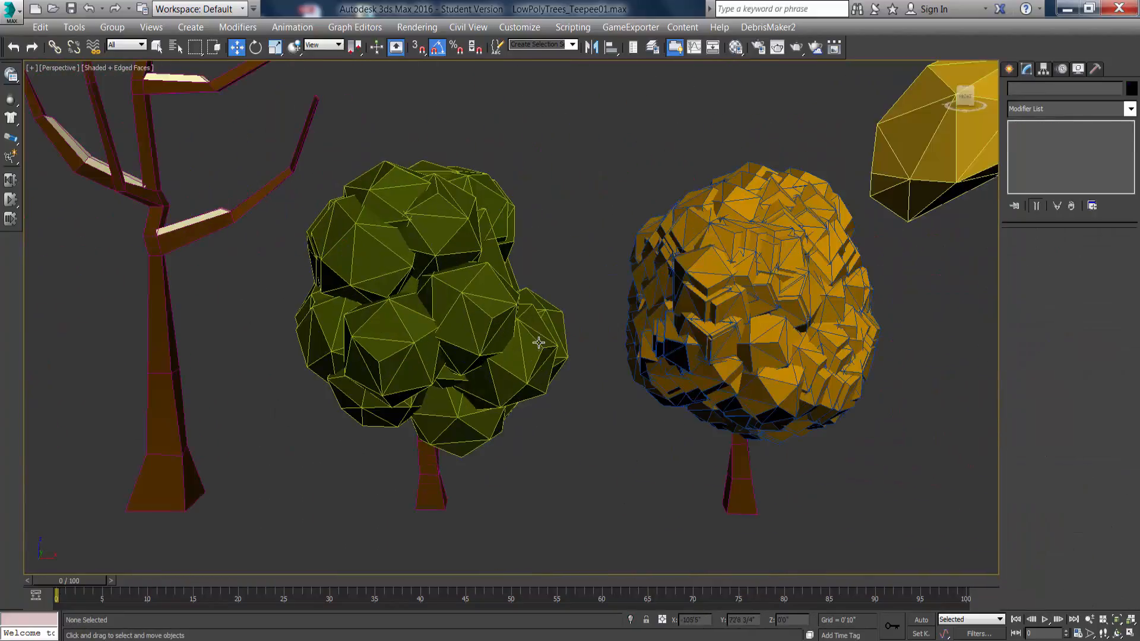
alt+middle_drag(602, 346, 537, 341)
scroll(524, 330, up, 2)
scroll(536, 341, down, 2)
middle_drag(608, 386, 579, 376)
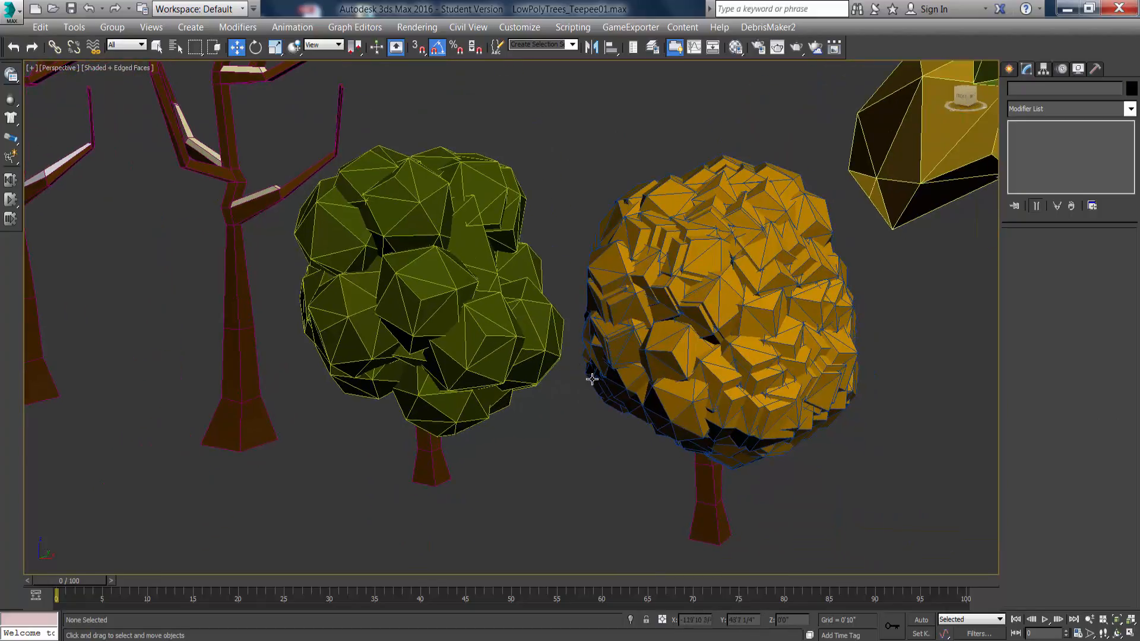
scroll(592, 378, down, 3)
middle_drag(763, 372, 582, 333)
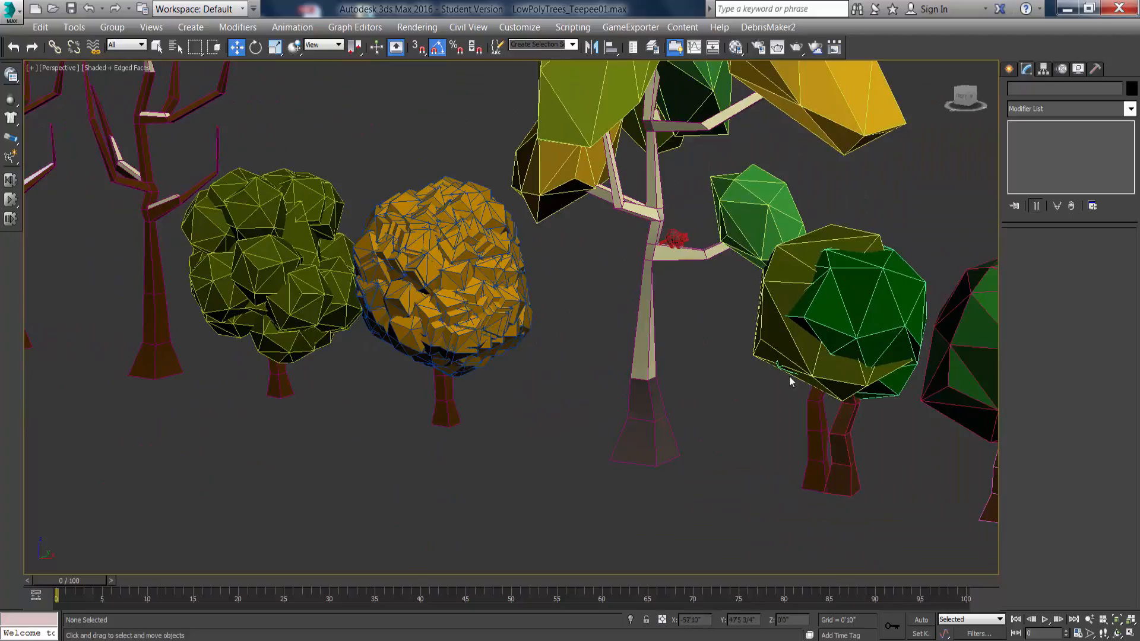
scroll(789, 378, down, 3)
click(739, 429)
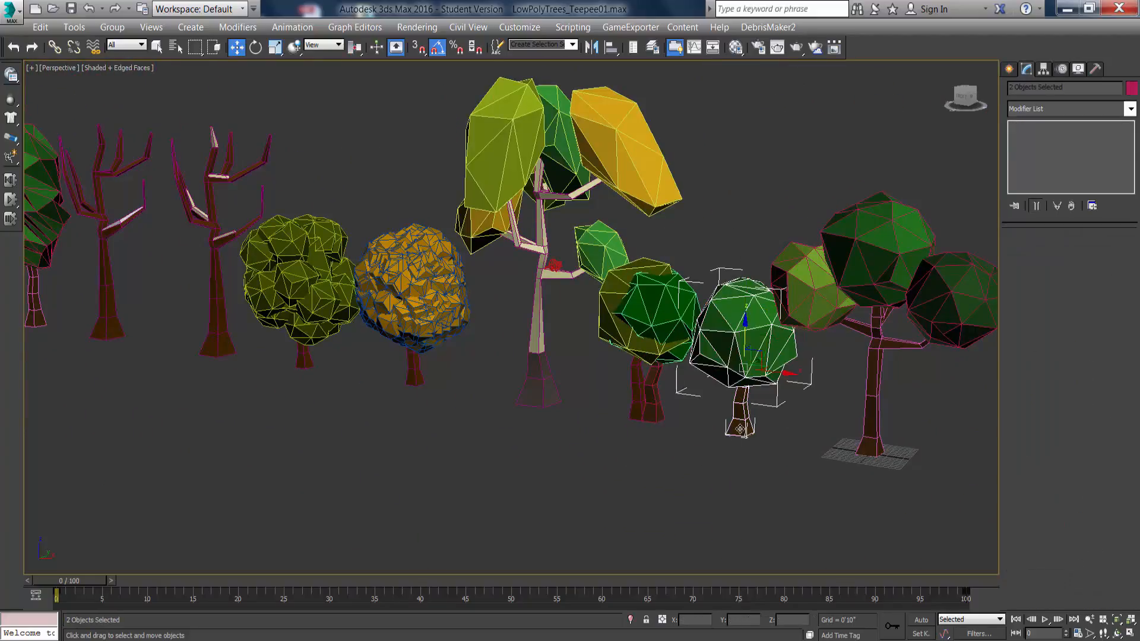
Isolate the selected single-crown green tree with its trunk, make room beside it, and clear the selection.
right_click(736, 413)
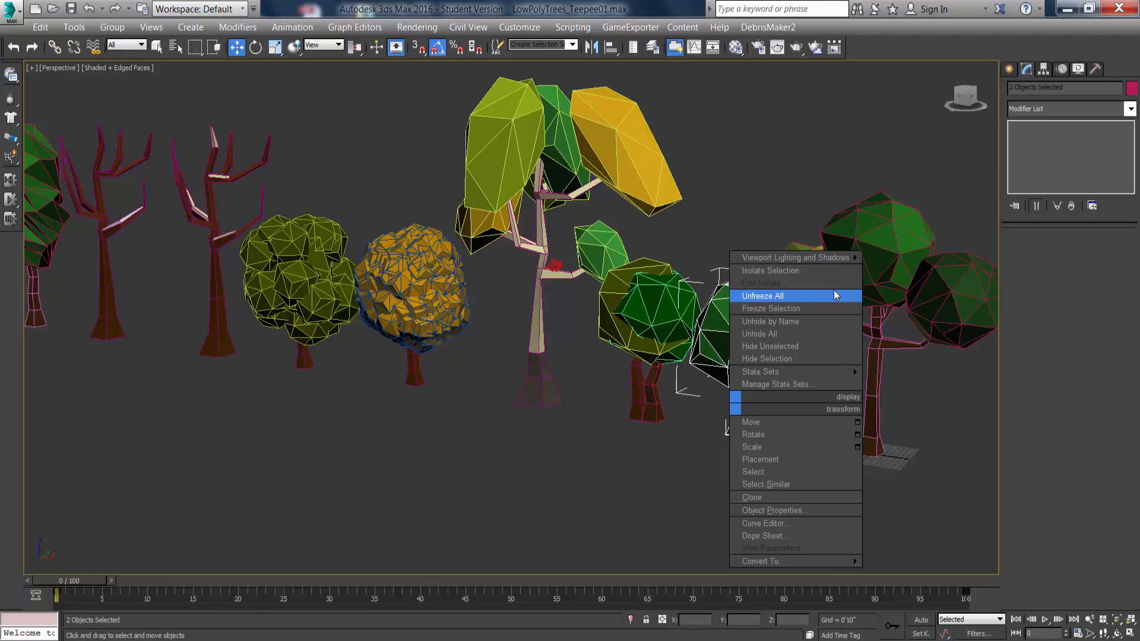
click(809, 272)
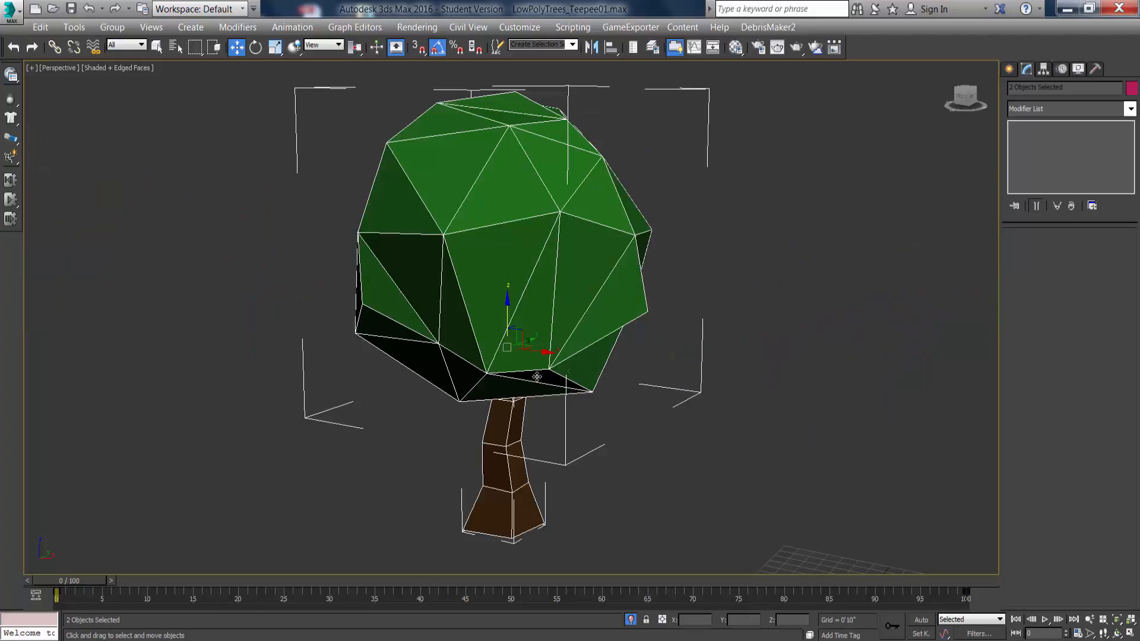
middle_drag(555, 424, 506, 404)
middle_drag(506, 405, 348, 392)
middle_drag(634, 431, 591, 417)
click(574, 419)
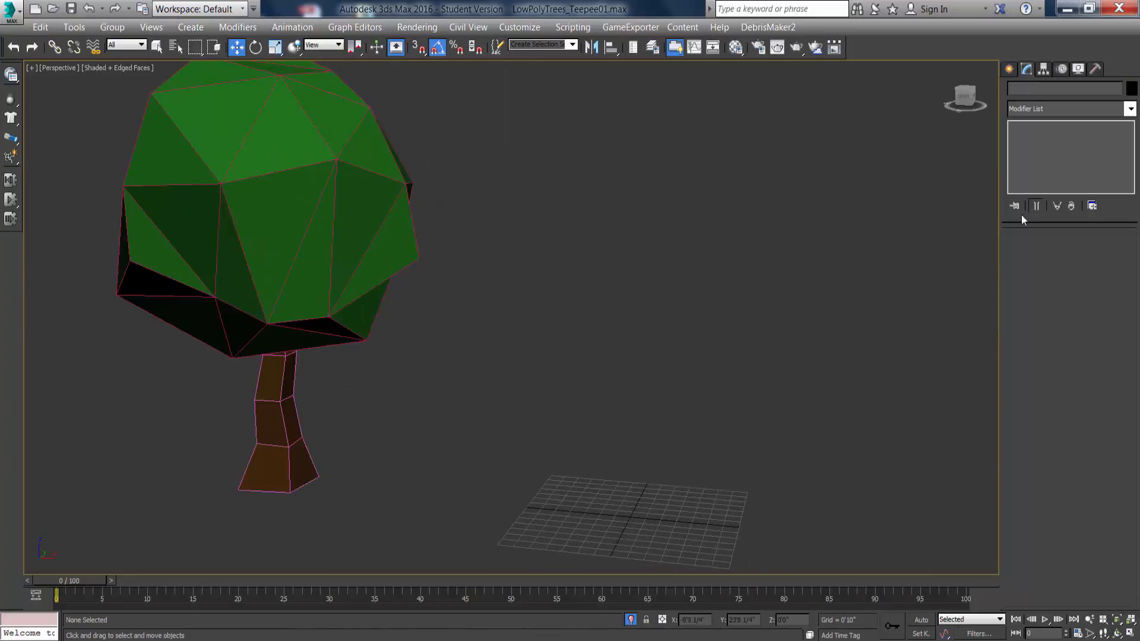
Create a box about 4'1" by 2'3" by 2'4" on the grid beside the tree, with one length and one width segment.
click(1011, 68)
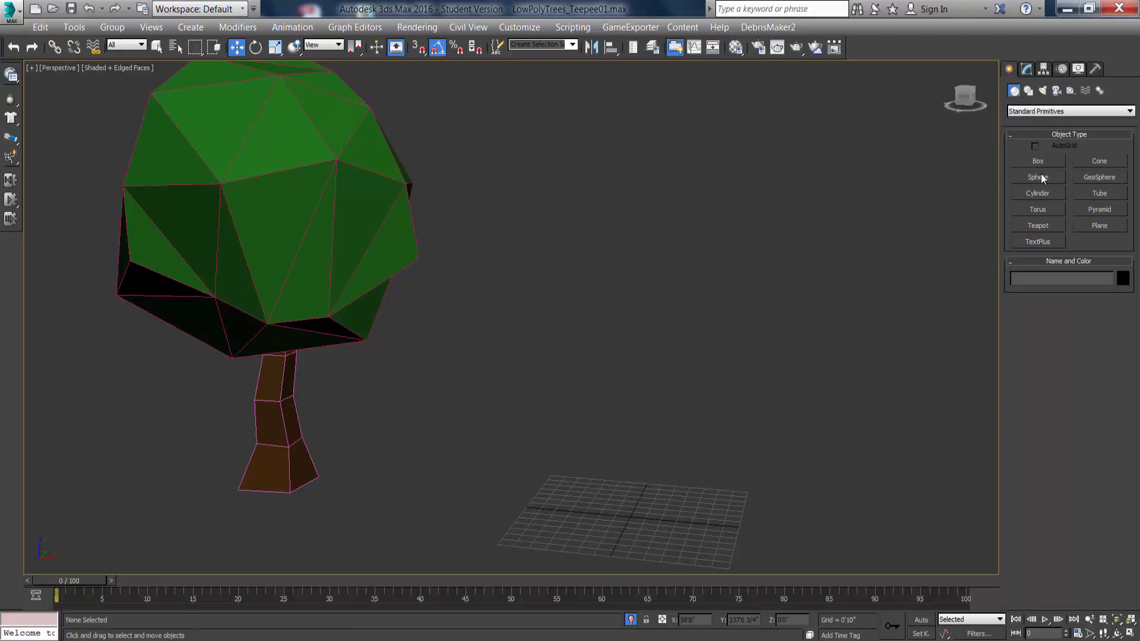
click(1038, 160)
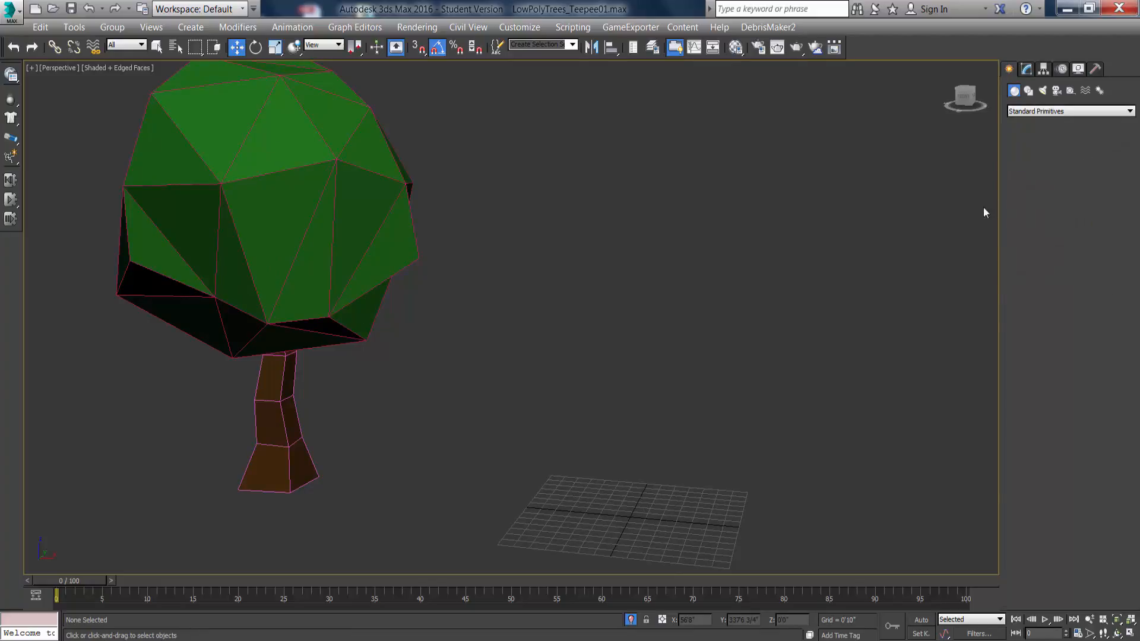
middle_drag(702, 330, 687, 305)
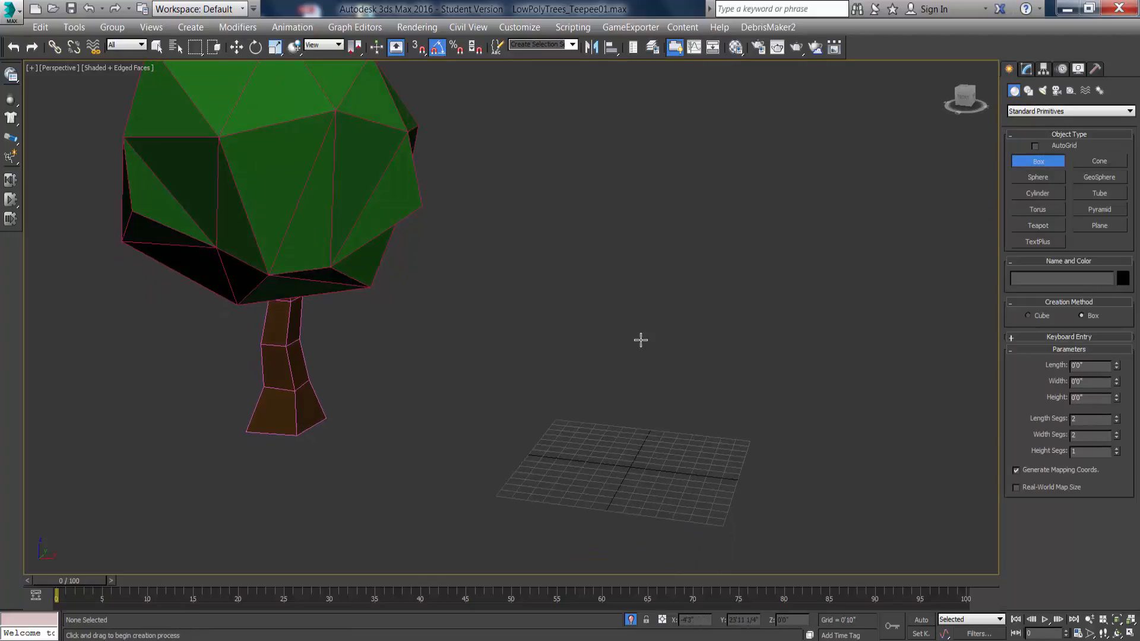
drag(631, 443, 658, 474)
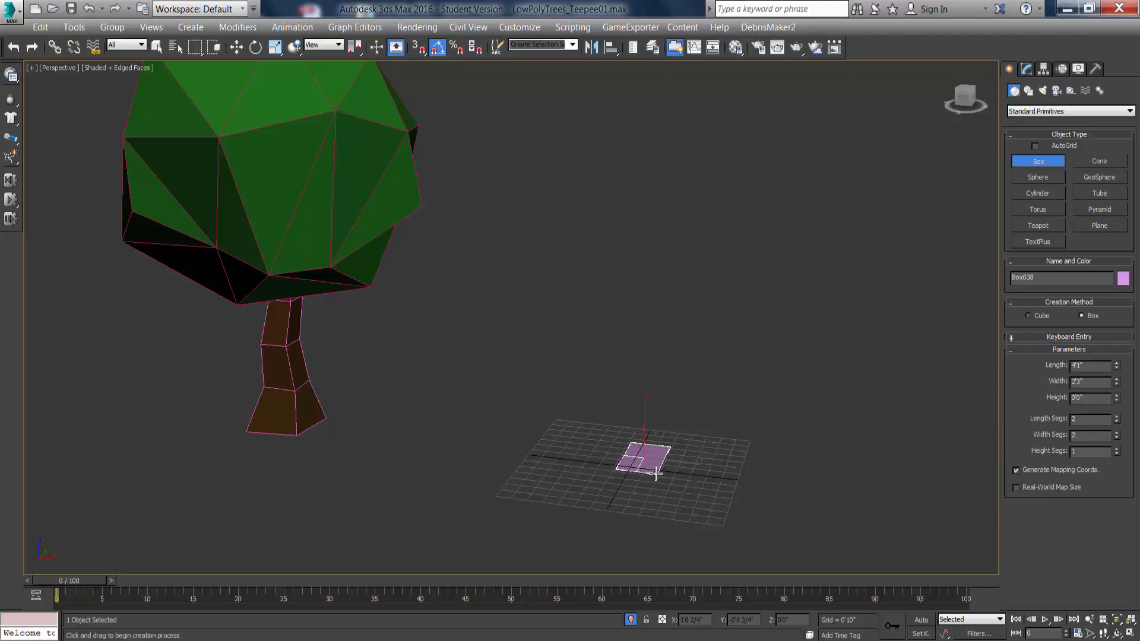
click(657, 432)
click(1116, 422)
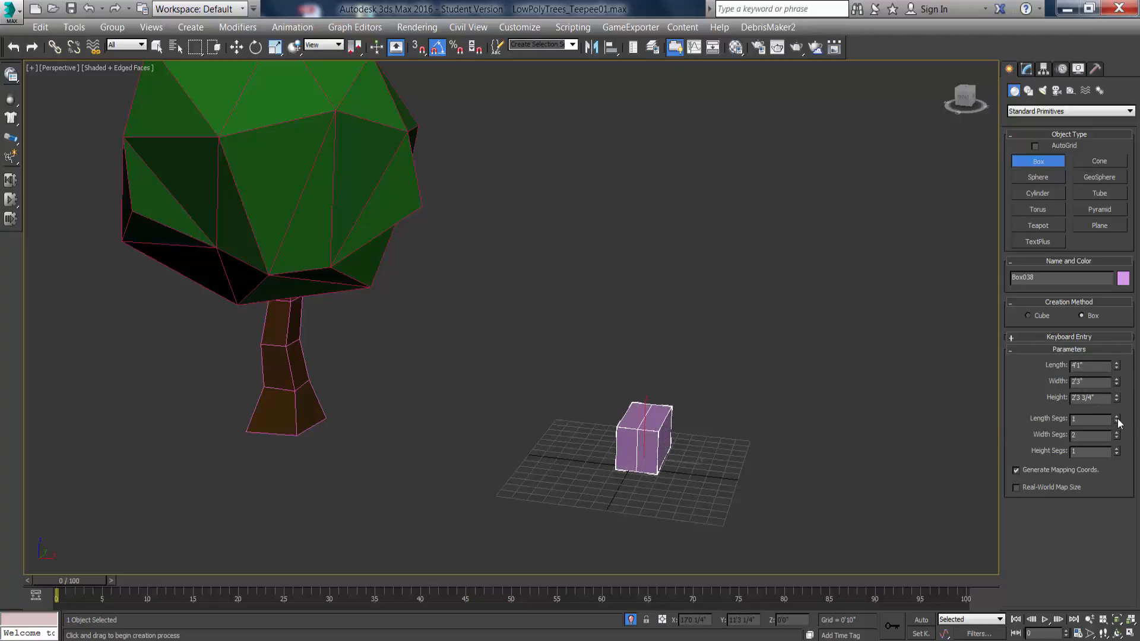
click(1117, 439)
Set the box's length, width and height to 3'0" each to make a cube.
text(3)
key(Tab)
text(3)
key(Tab)
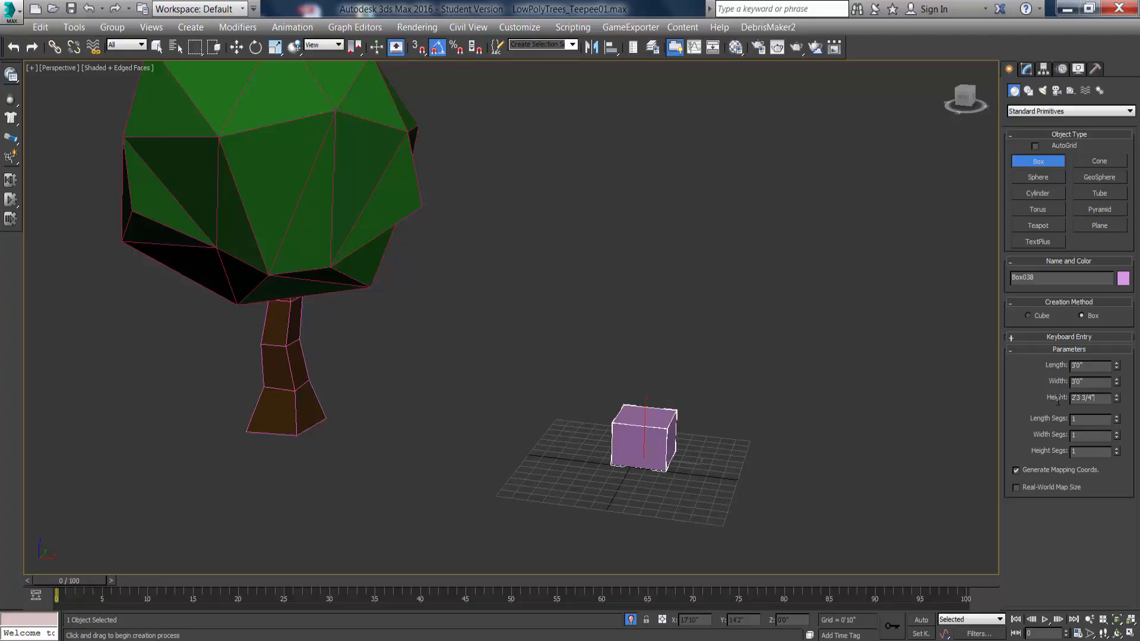
text(3)
click(1098, 384)
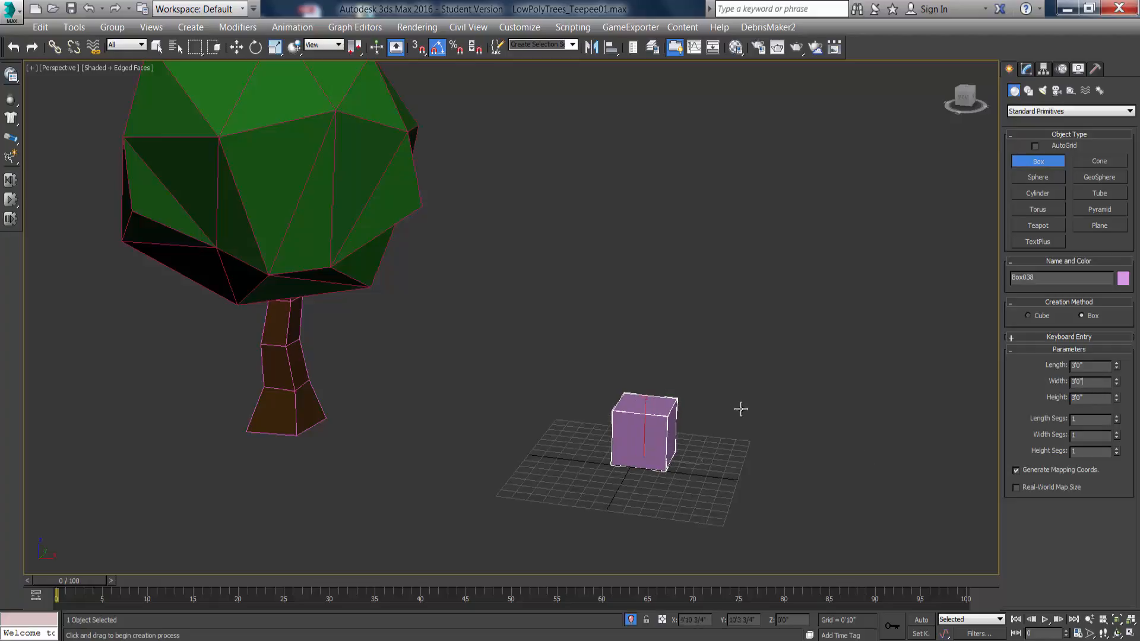
mouse_move(583, 403)
alt+middle_down()
mouse_move(565, 398)
mouse_move(564, 376)
mouse_move(579, 386)
alt+middle_up()
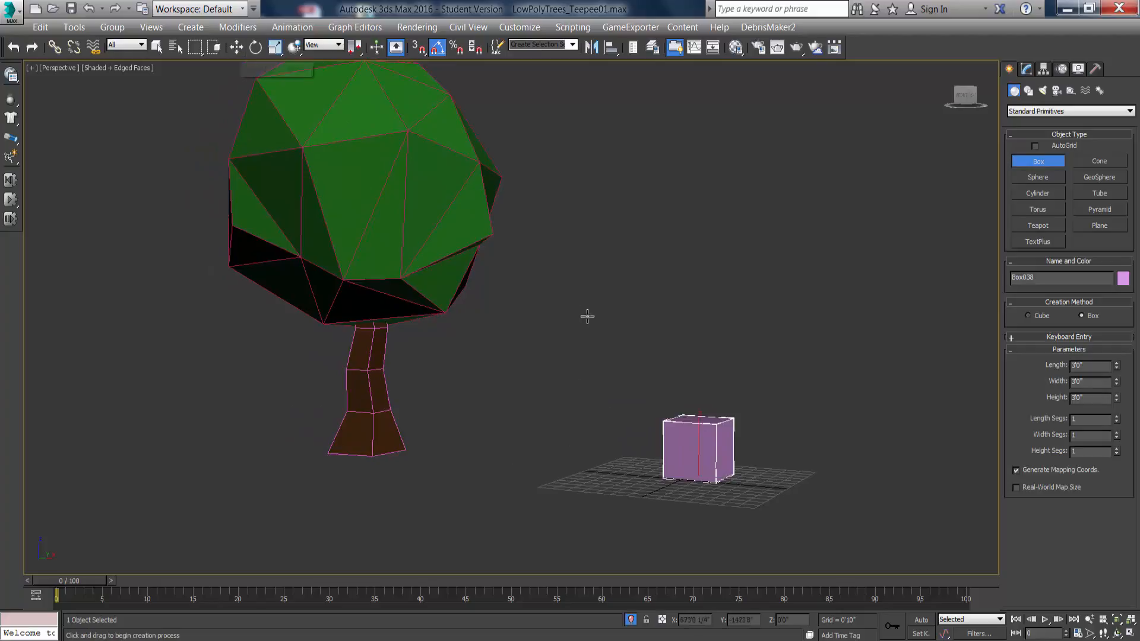
Finish box creation, select the cube and make it the source of a Scatter compound object.
click(237, 47)
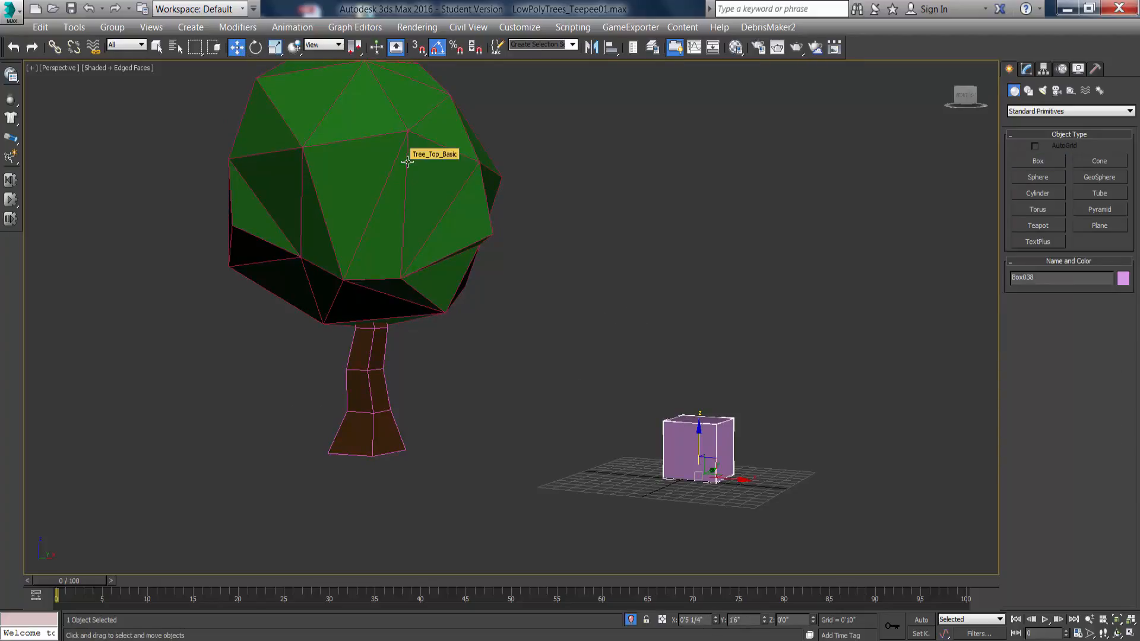
click(818, 294)
click(694, 442)
click(1026, 70)
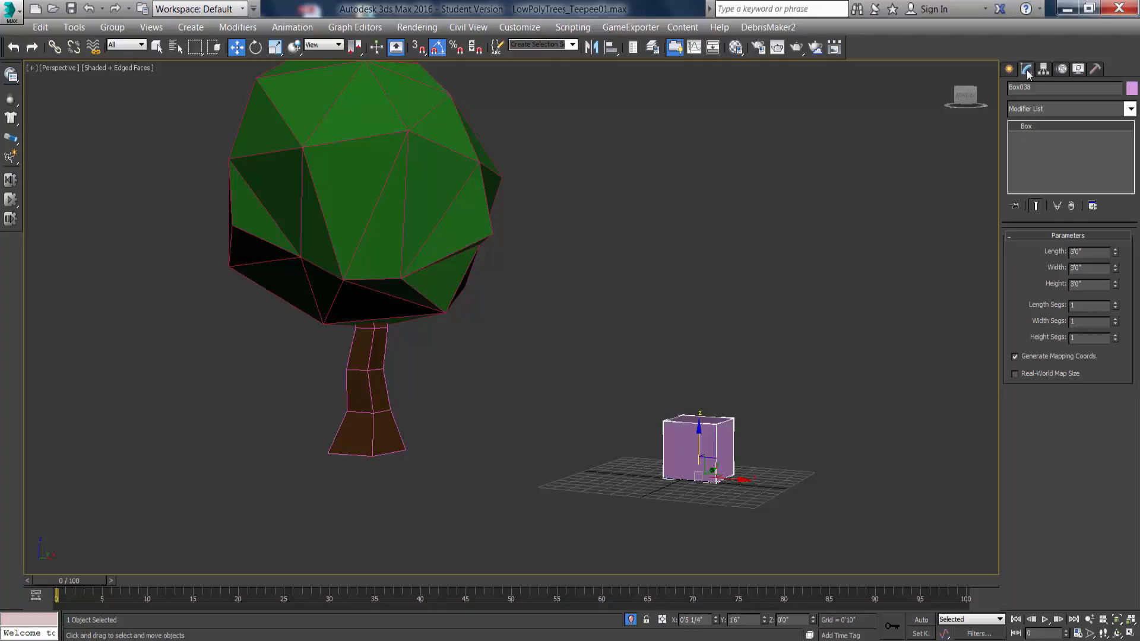
click(1008, 70)
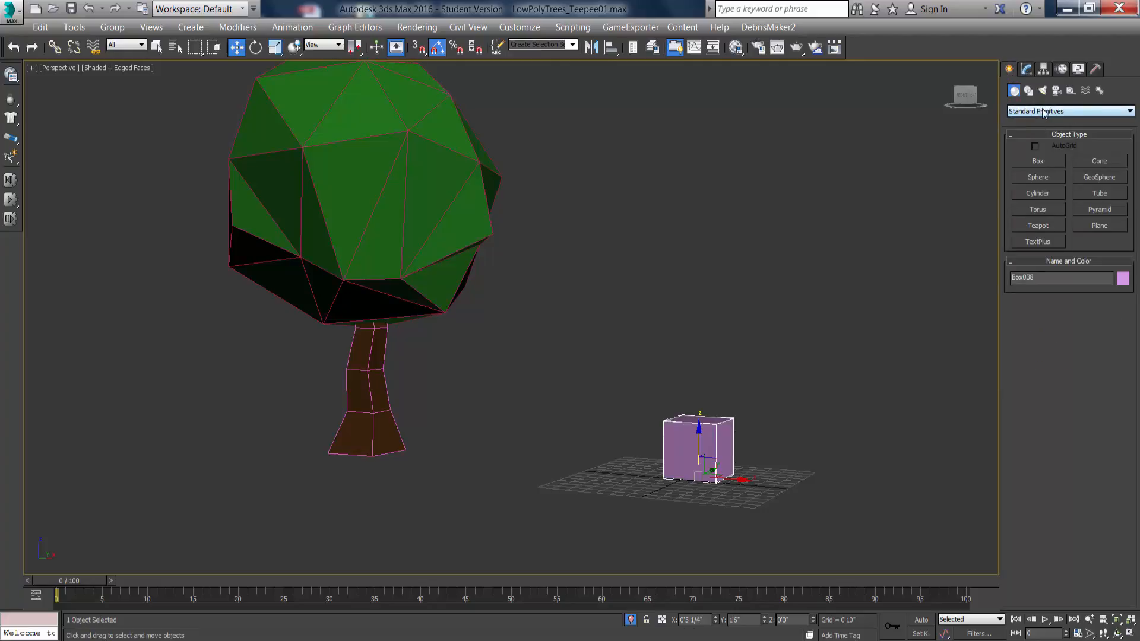
click(1091, 111)
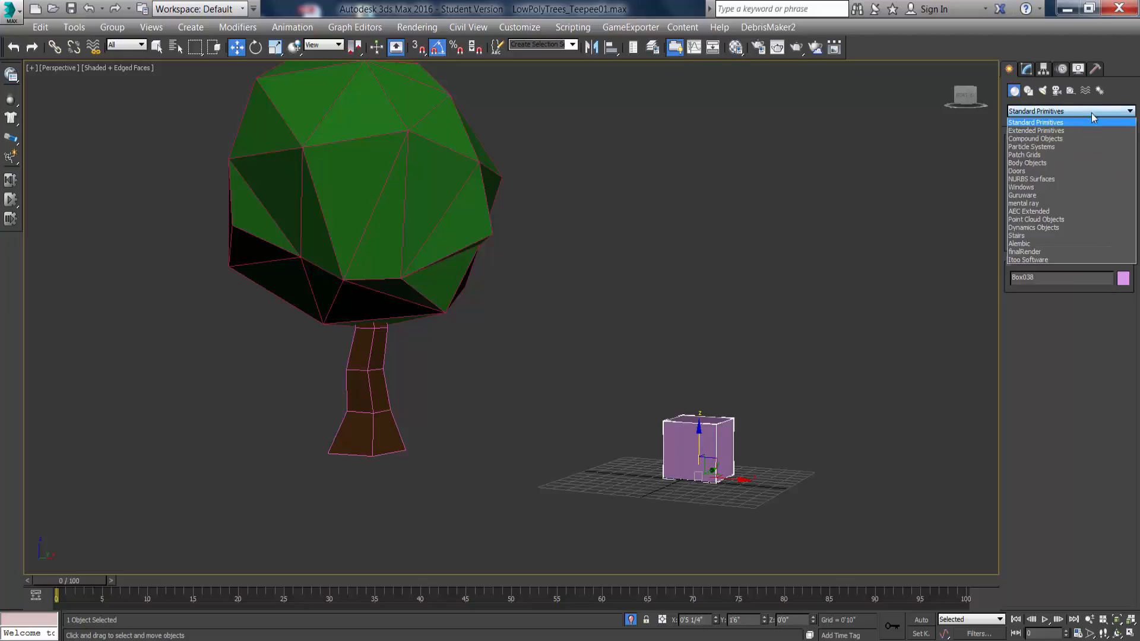
click(1064, 138)
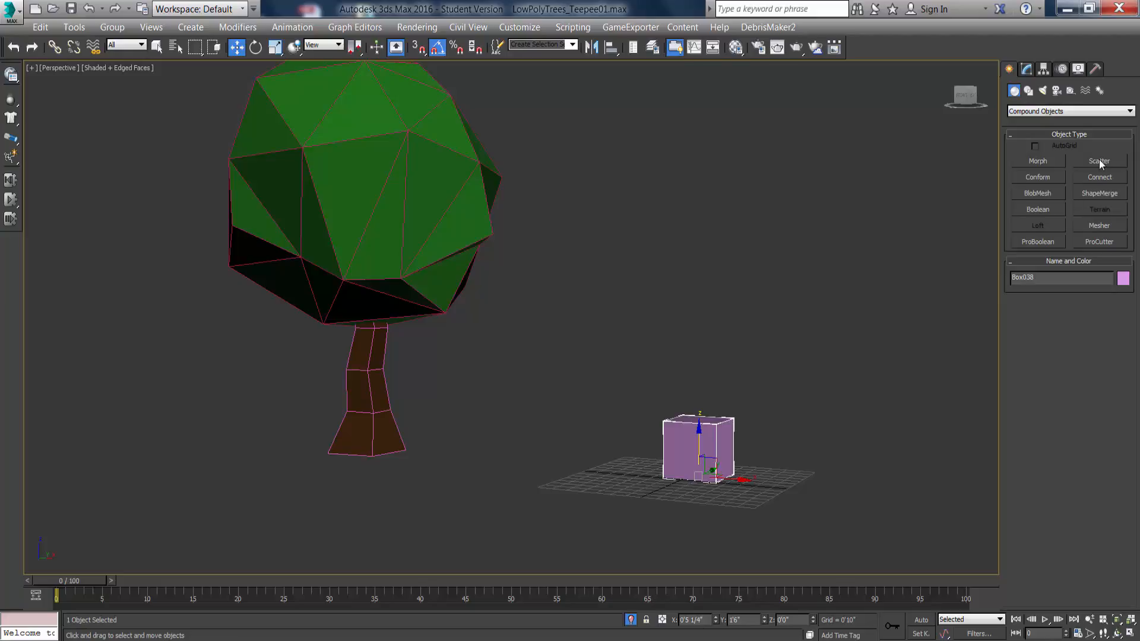
click(1099, 161)
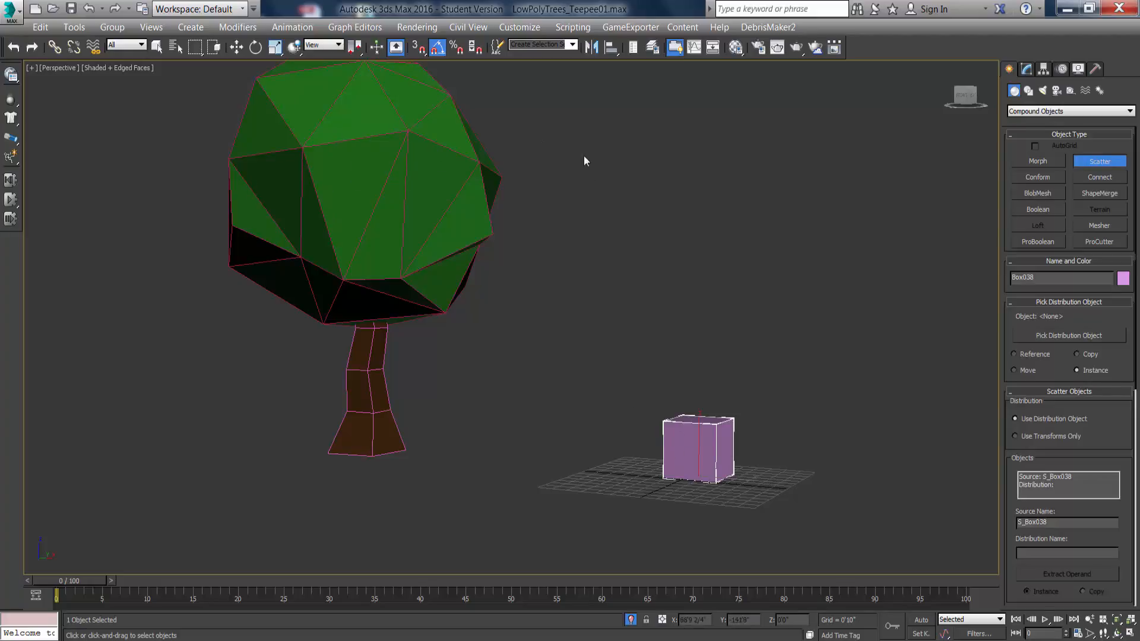
Pick the green tree crown as the Scatter's distribution object, using Instance.
middle_drag(572, 243, 584, 247)
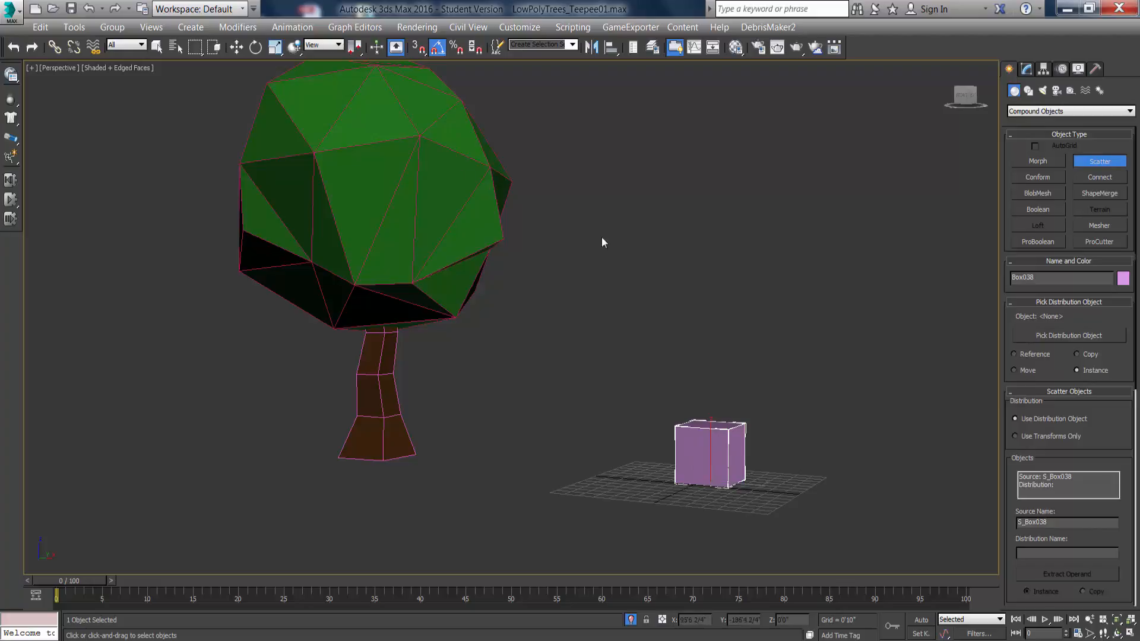
click(1068, 333)
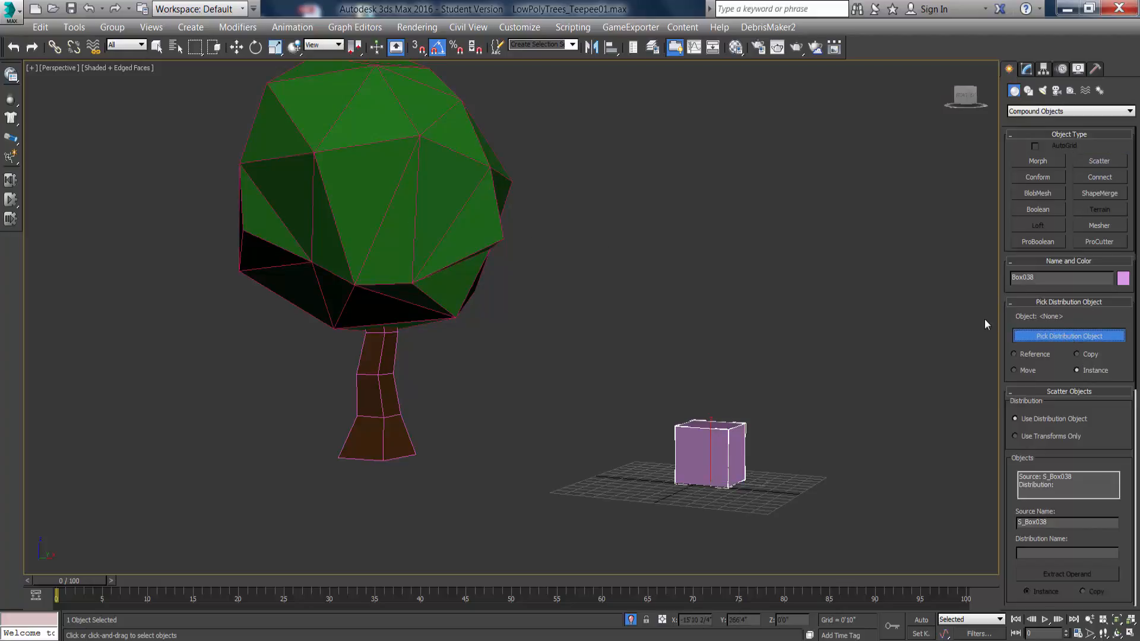
click(381, 159)
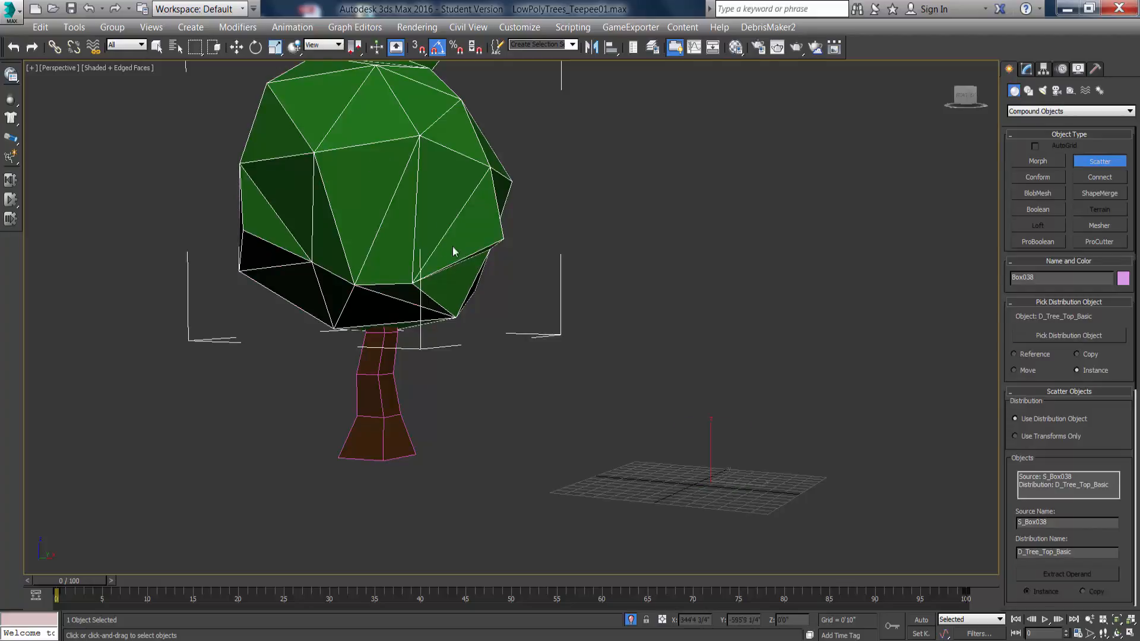
alt+middle_drag(450, 262, 427, 275)
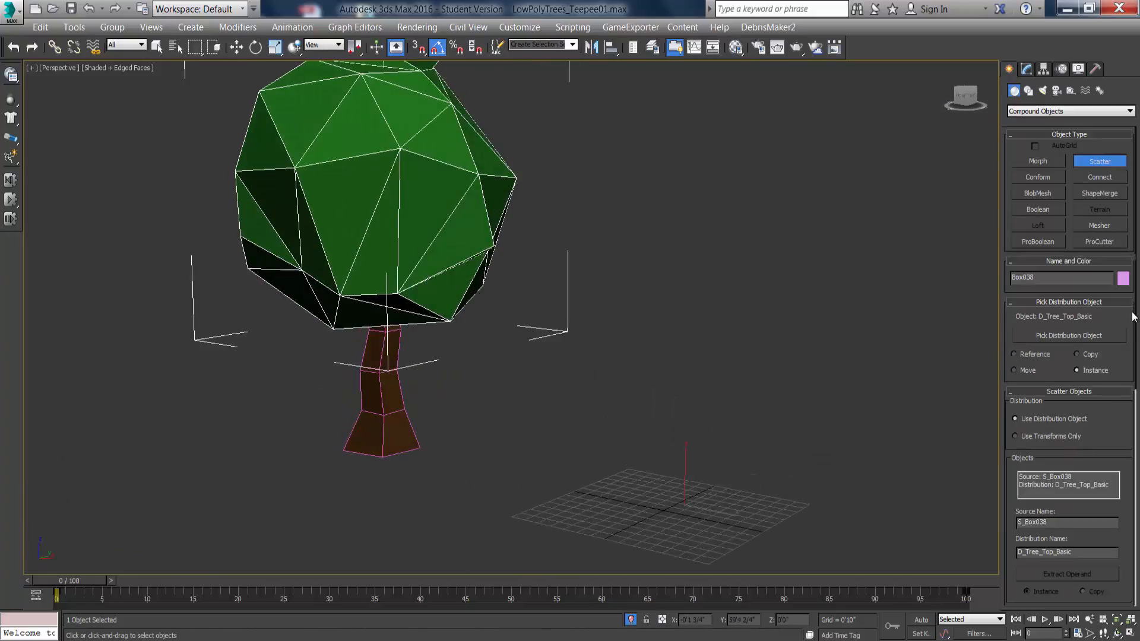
Set the Scatter's source parameters to 460 duplicates, 89.9% base scale and 3.44 vertex chaos.
drag(1135, 304, 1138, 467)
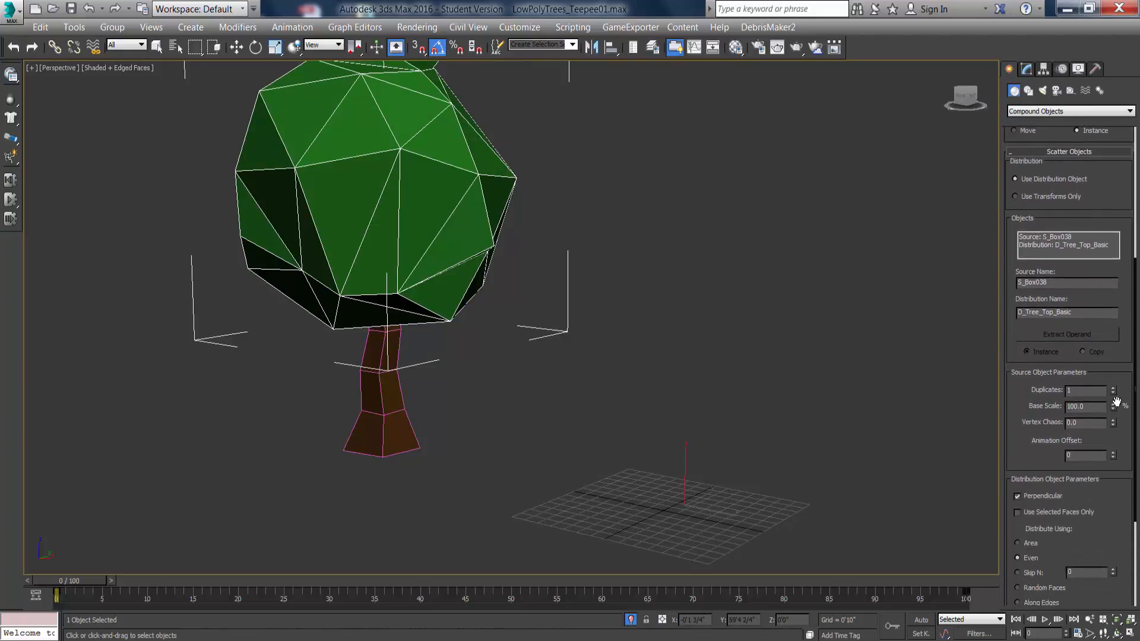
drag(1113, 392, 1119, 228)
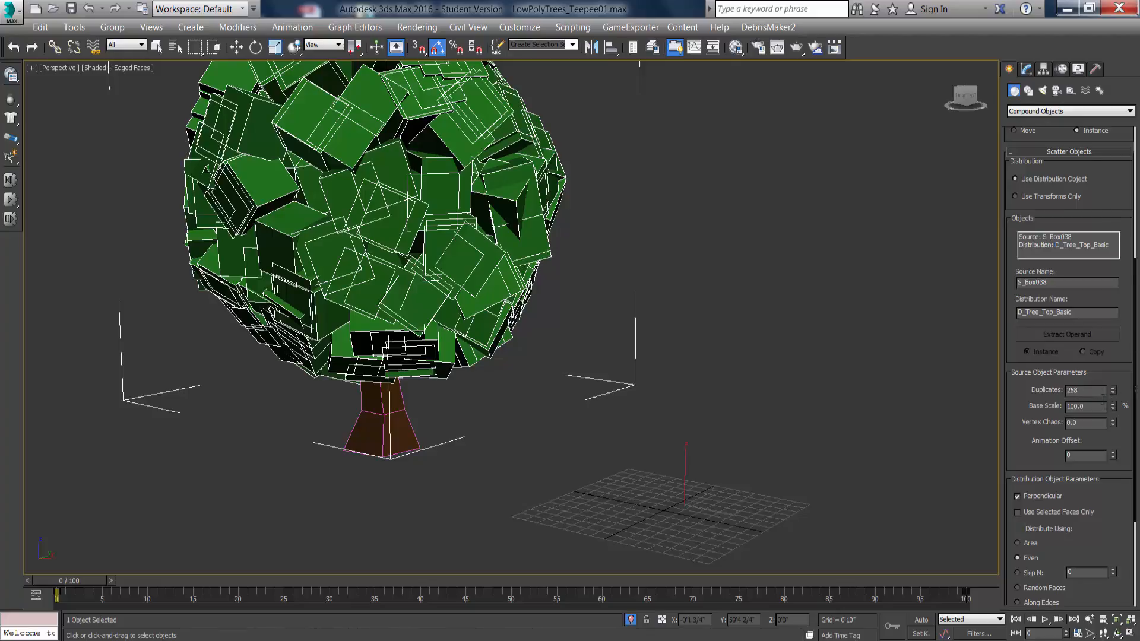
middle_drag(554, 227, 568, 302)
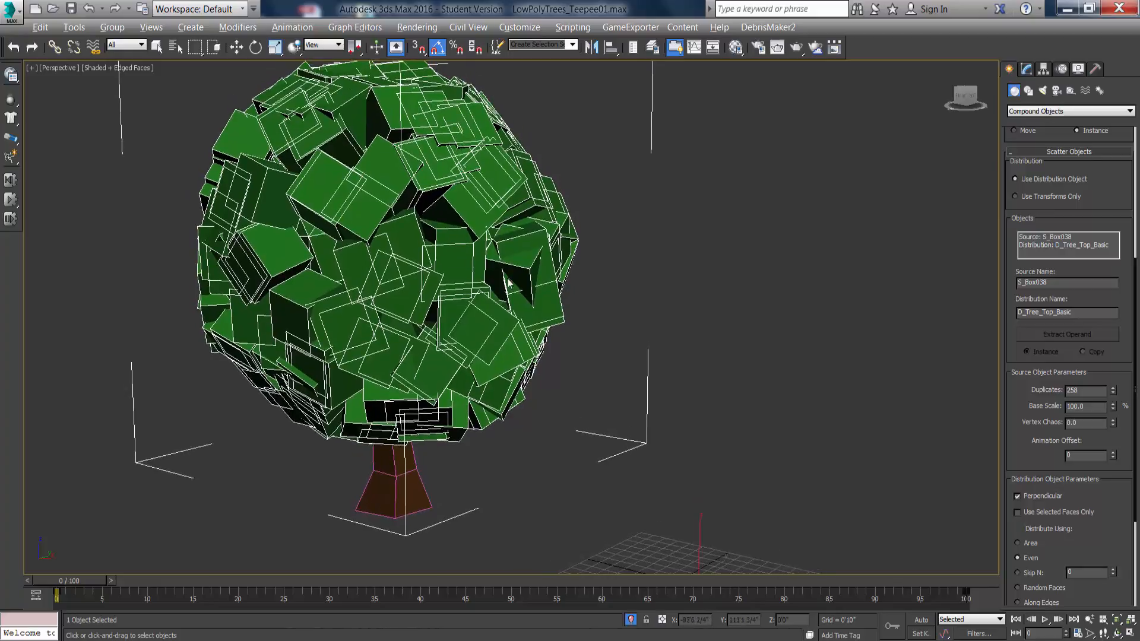
alt+middle_drag(508, 279, 532, 291)
drag(1114, 393, 1122, 572)
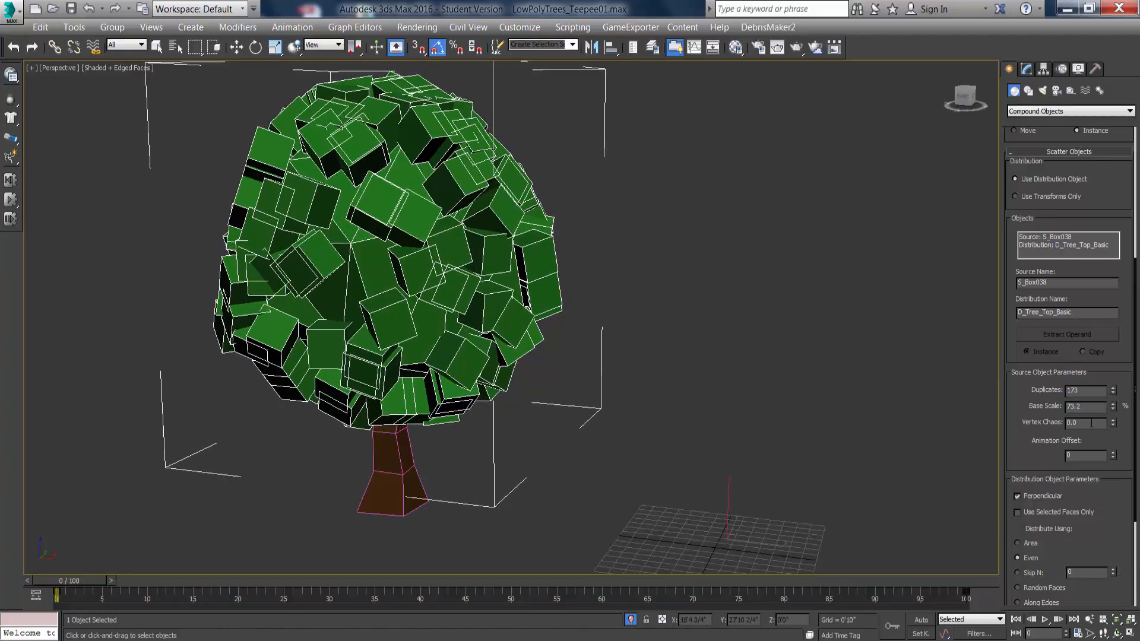
drag(1115, 426, 1045, 202)
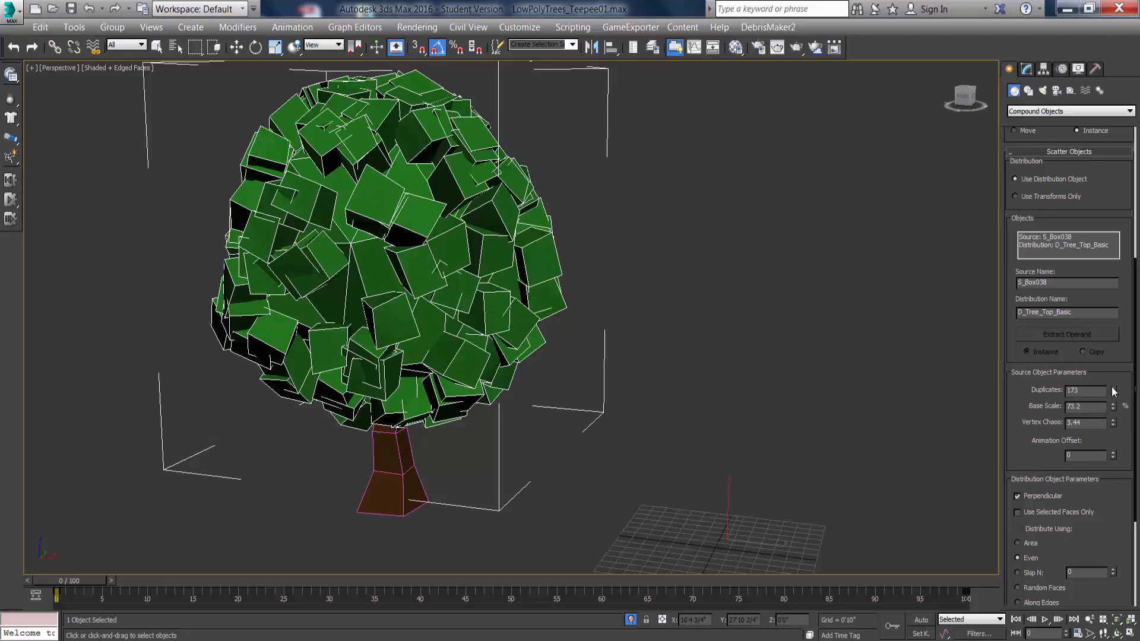
mouse_move(1114, 396)
mouse_down()
mouse_move(1109, 30)
mouse_move(1110, 611)
mouse_move(1121, 122)
mouse_move(1114, 429)
mouse_move(1109, 182)
mouse_move(1115, 409)
mouse_up()
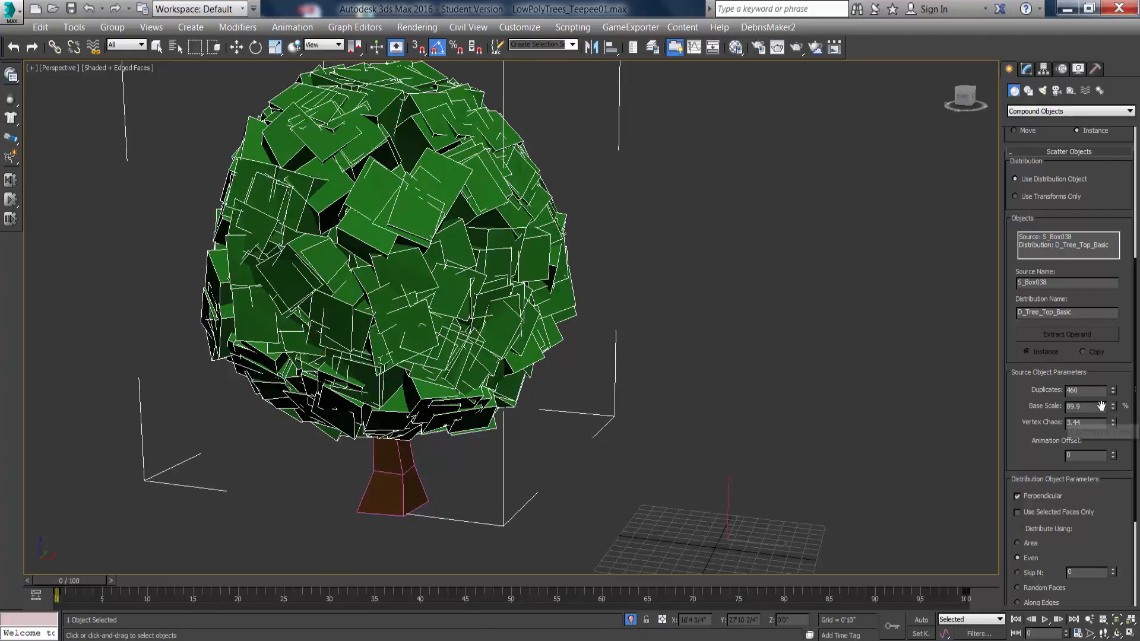
Compare the Area, Even, Along Edges and All Vertices distributions on the crown and set the scattered cubes to Random Faces.
scroll(1121, 475, down, 5)
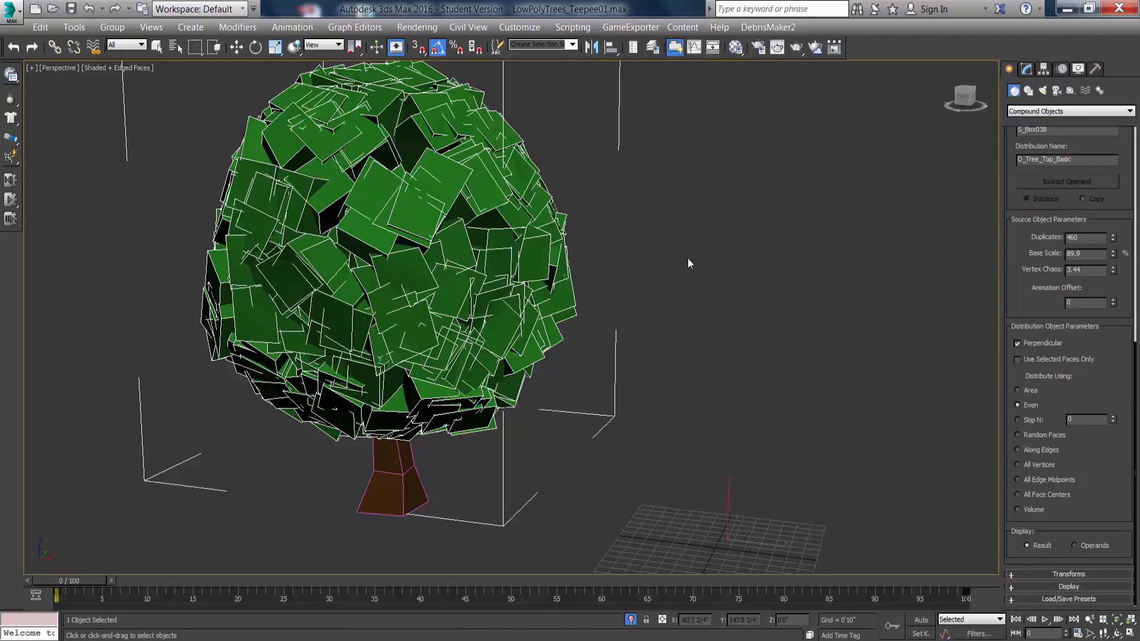
click(1018, 390)
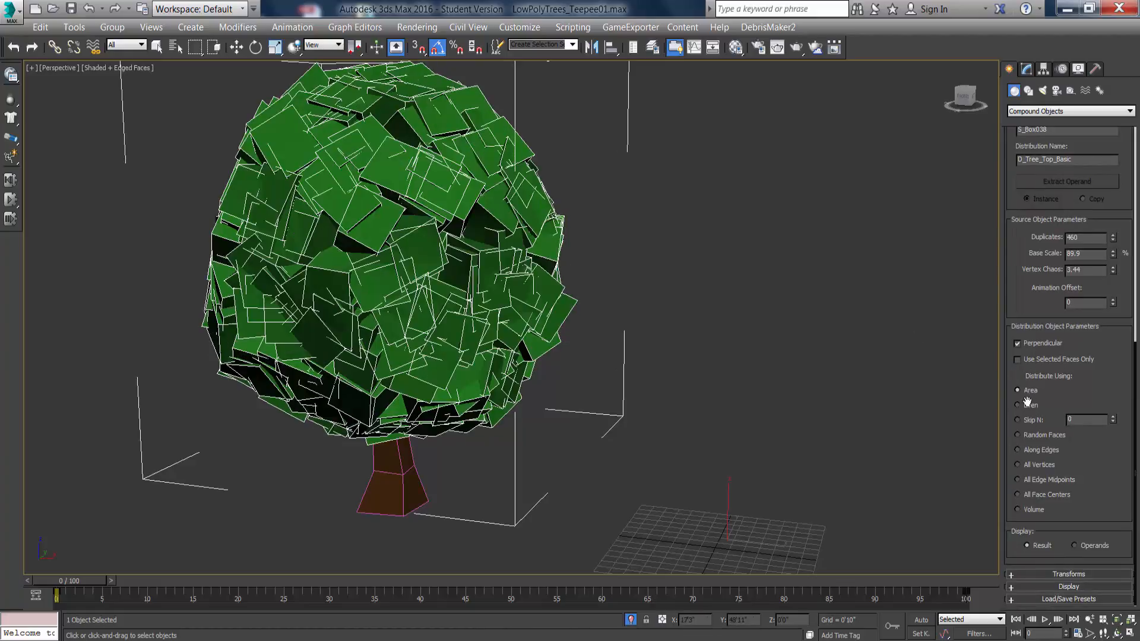
click(1028, 407)
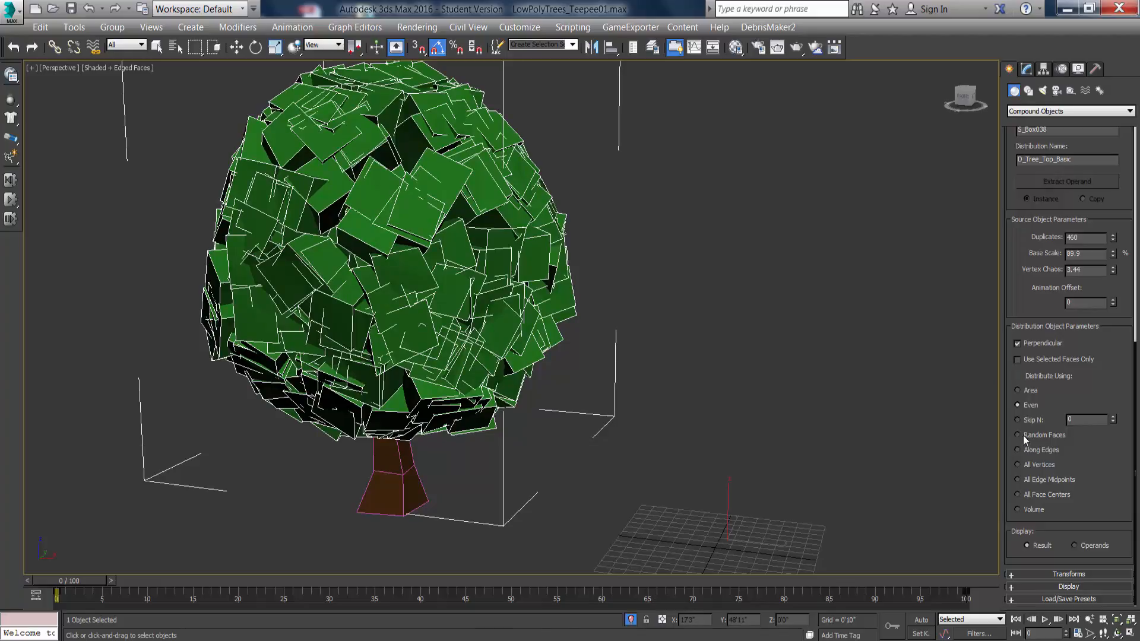
click(1022, 437)
click(1023, 450)
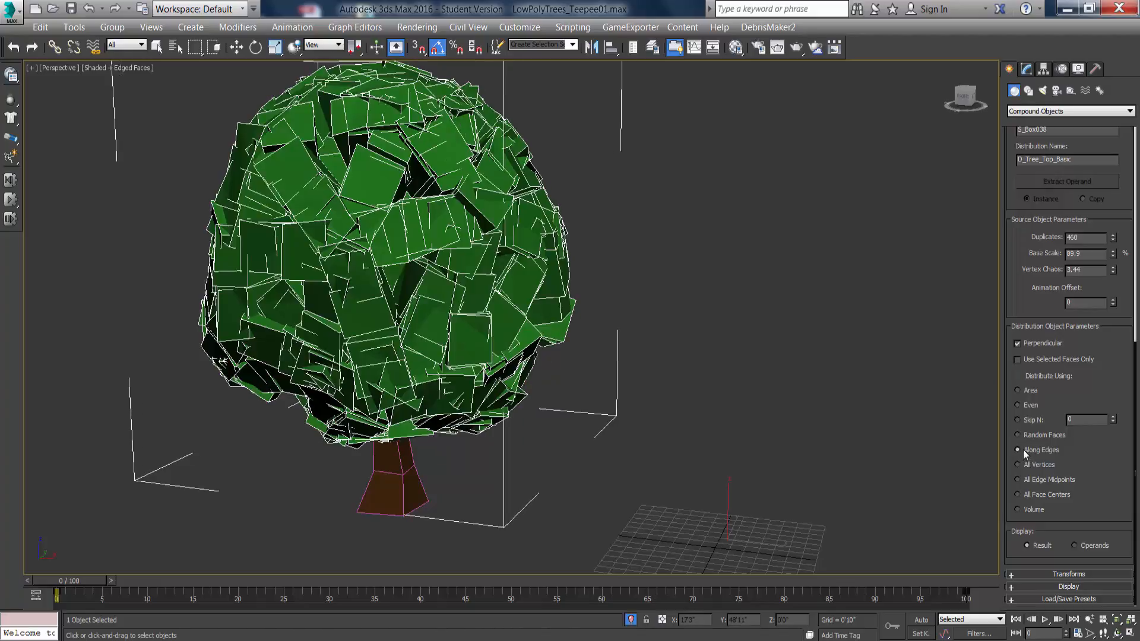
click(1025, 466)
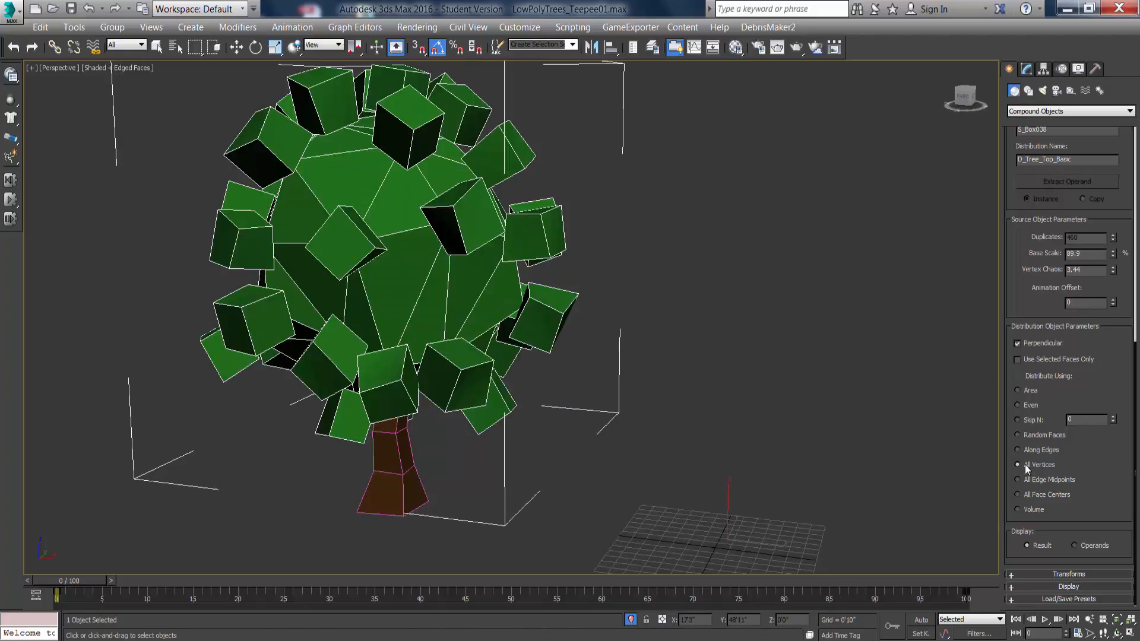
alt+middle_drag(386, 428, 292, 395)
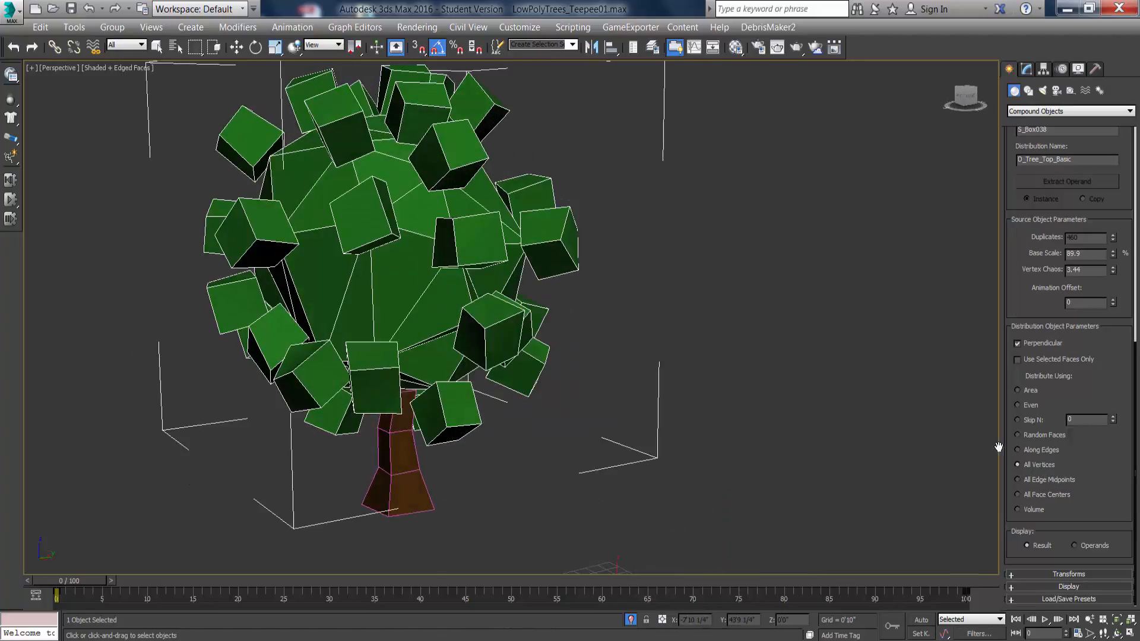
click(1038, 436)
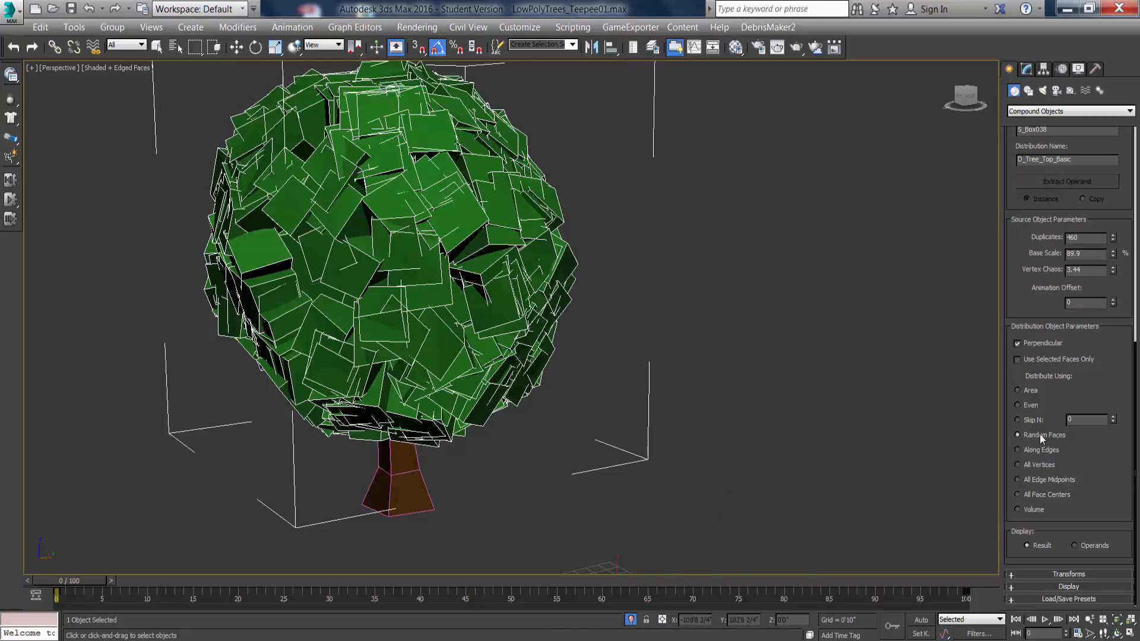
alt+middle_drag(511, 351, 521, 265)
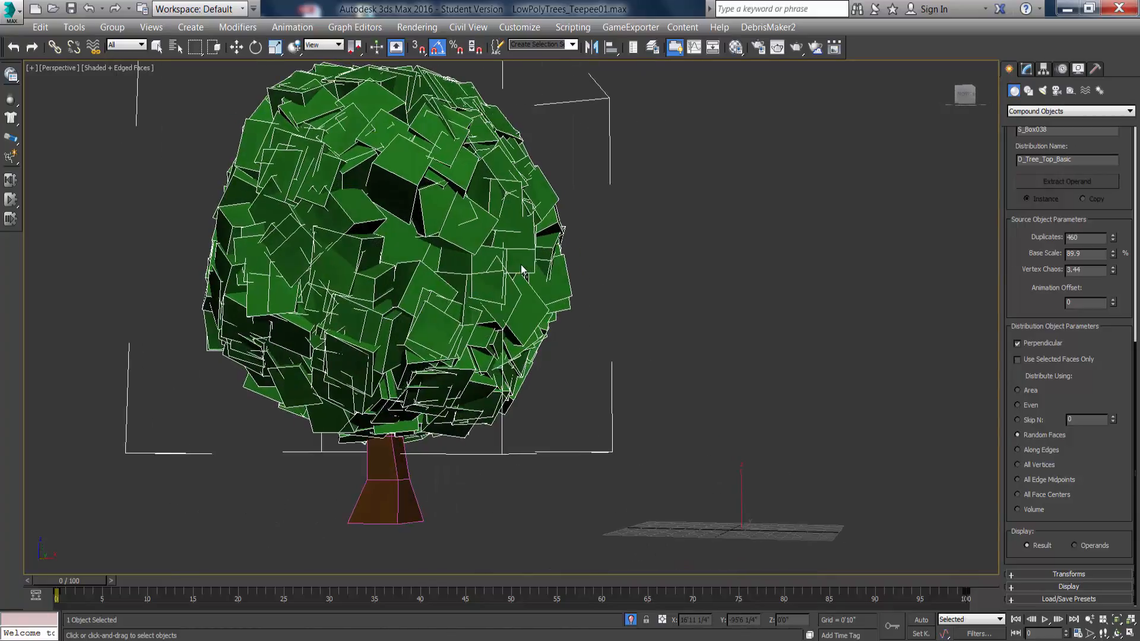
Try the Area distribution for the scattered cubes on the crown, and set it to Even.
click(1038, 390)
click(1034, 405)
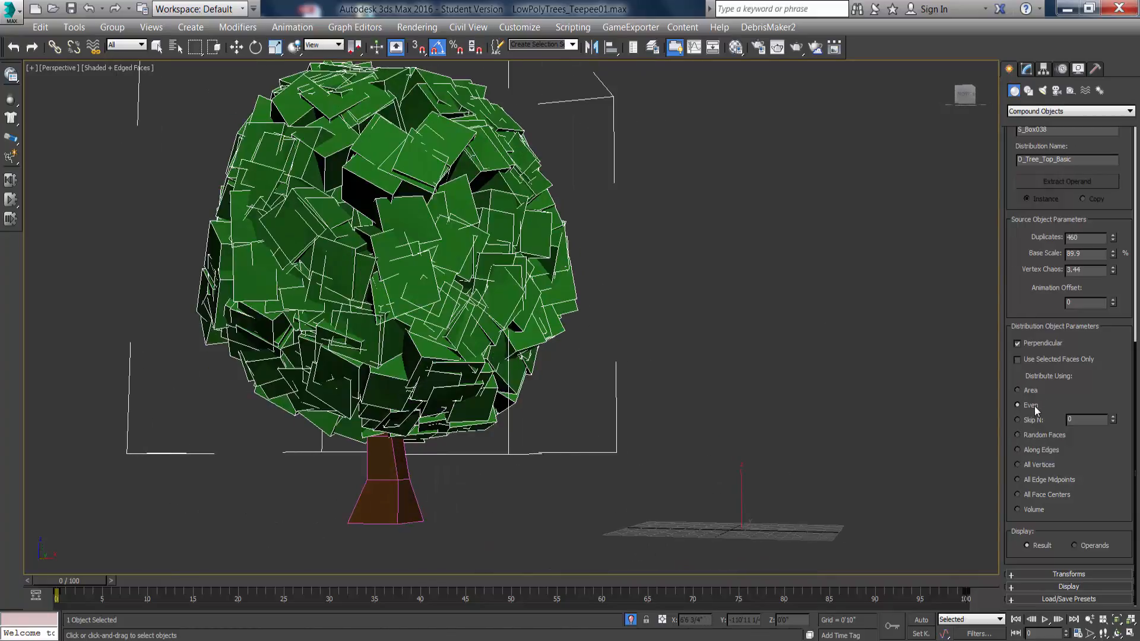
alt+middle_drag(462, 327, 463, 331)
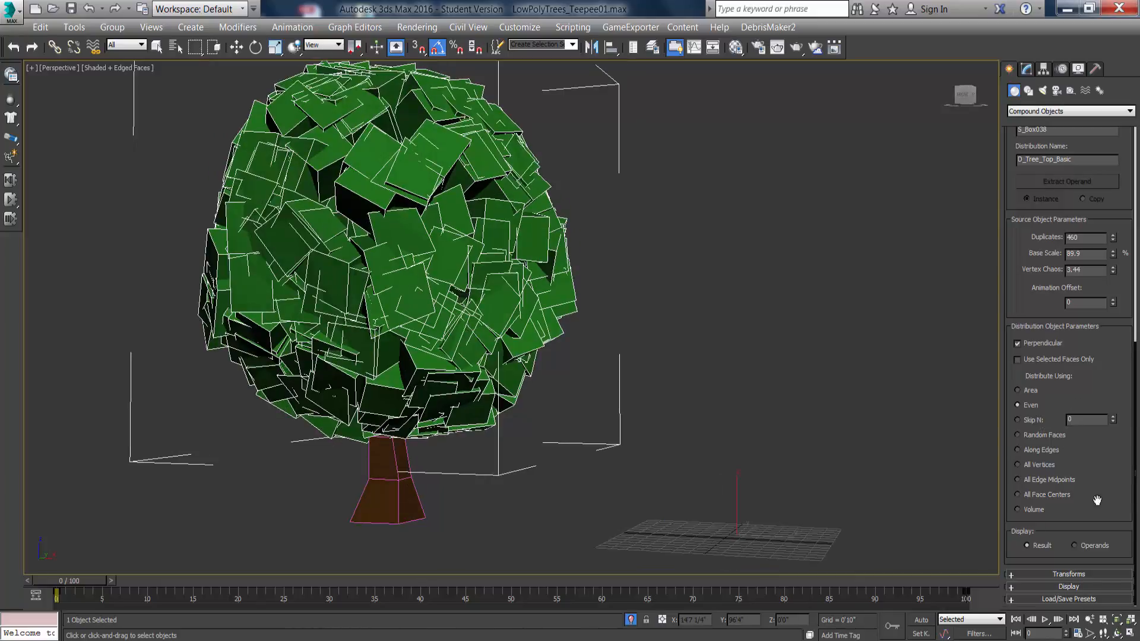
Hide the Scatter's distribution object in its display options and check the crown from close up.
click(1071, 587)
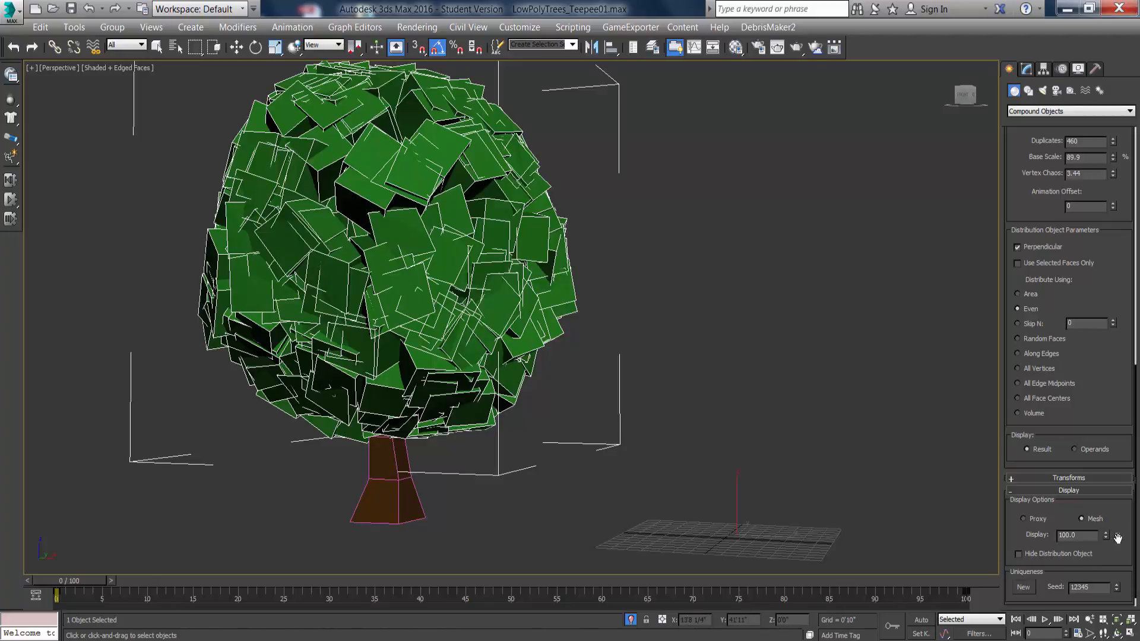
middle_drag(417, 328, 472, 333)
scroll(472, 333, up, 5)
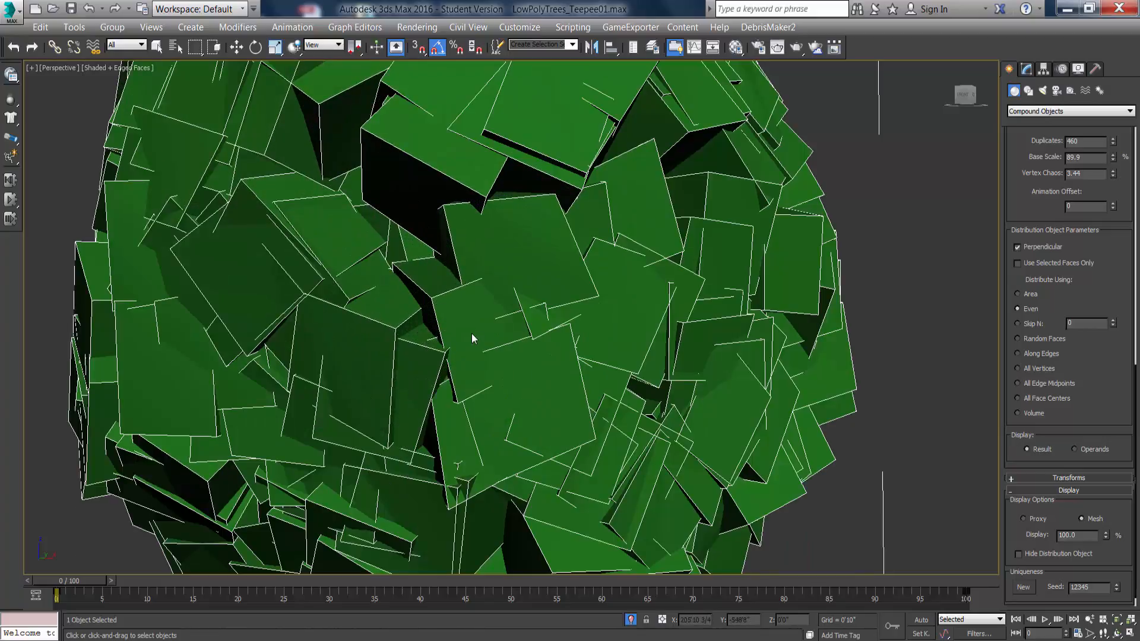
alt+middle_drag(394, 250, 415, 252)
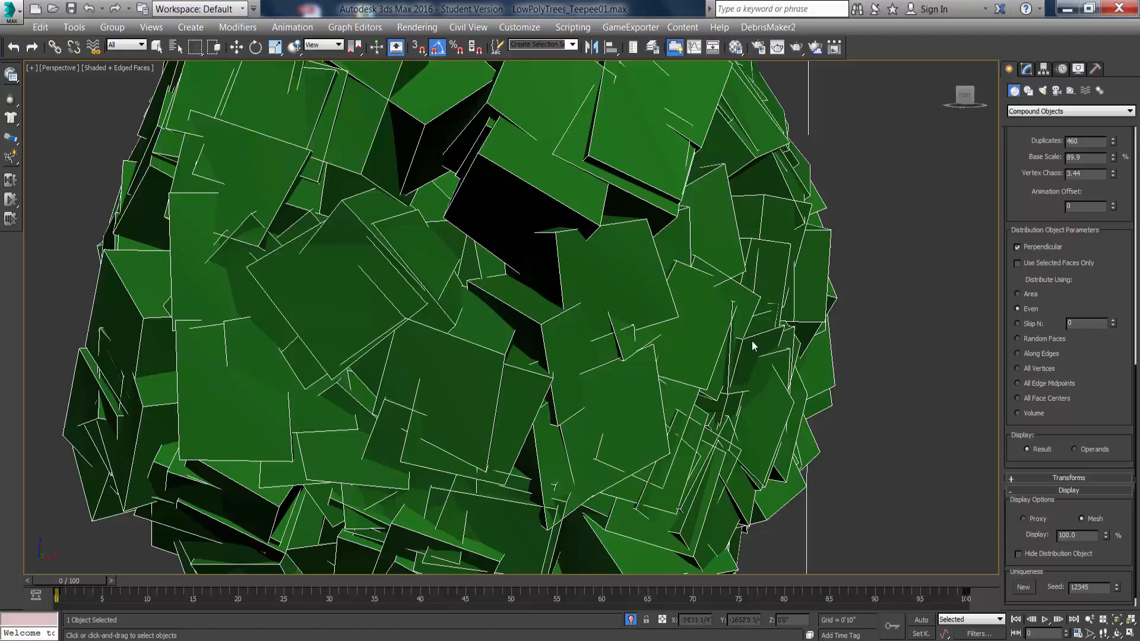
click(1019, 554)
alt+middle_drag(483, 315, 579, 371)
middle_drag(596, 291, 572, 321)
scroll(573, 320, down, 2)
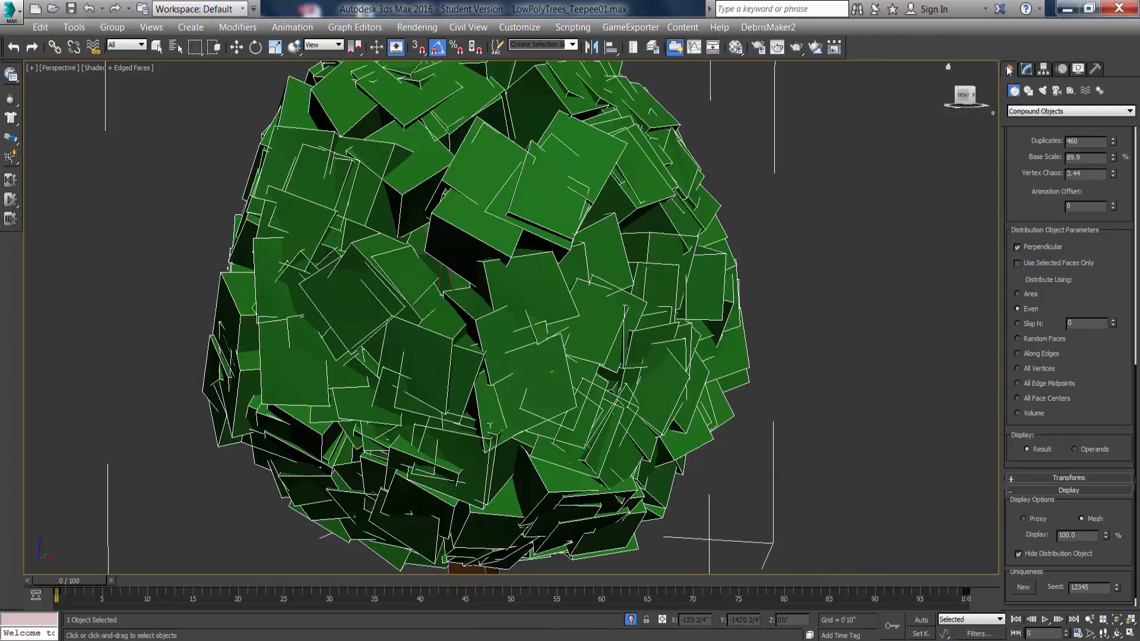
Pull the original simple tree top out of the scattered crown along X and delete it.
click(236, 47)
click(459, 291)
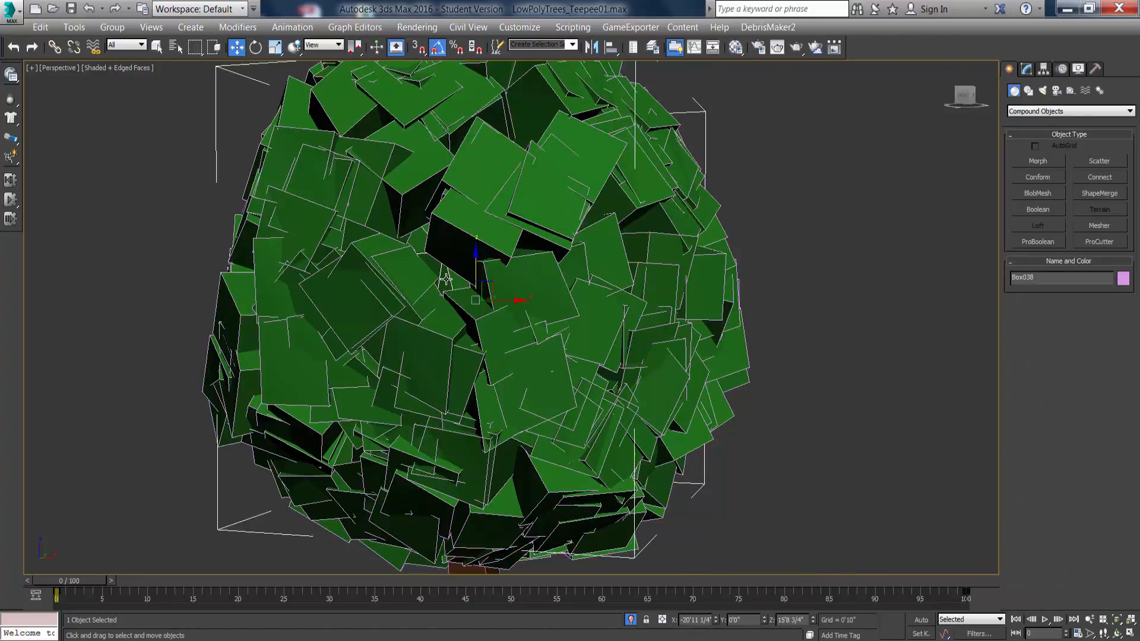
scroll(477, 342, down, 3)
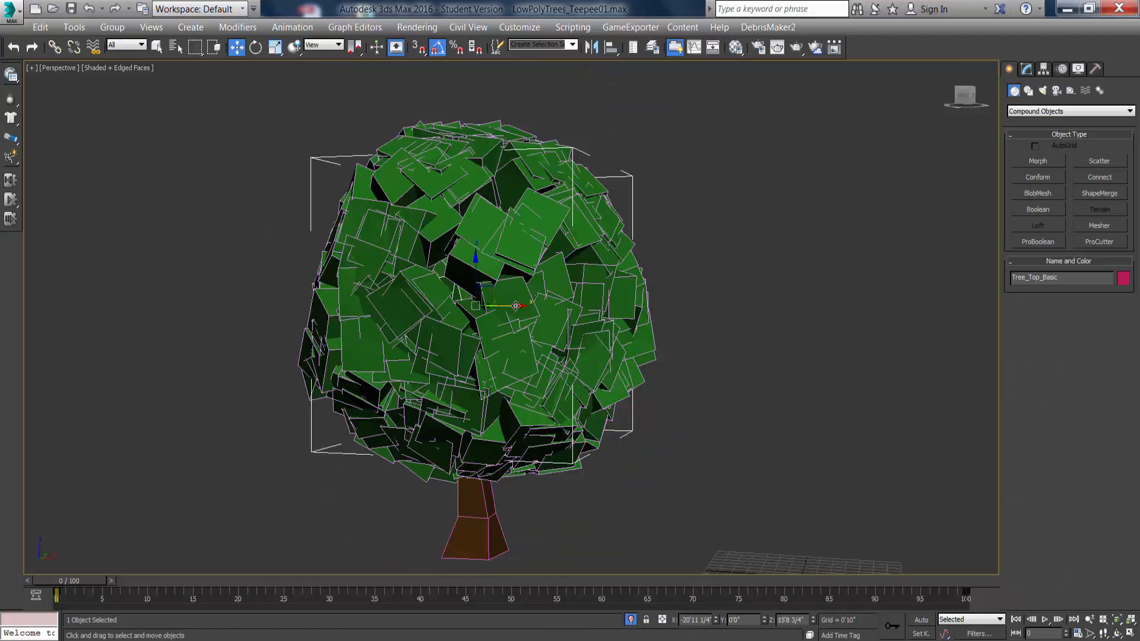
drag(517, 306, 915, 320)
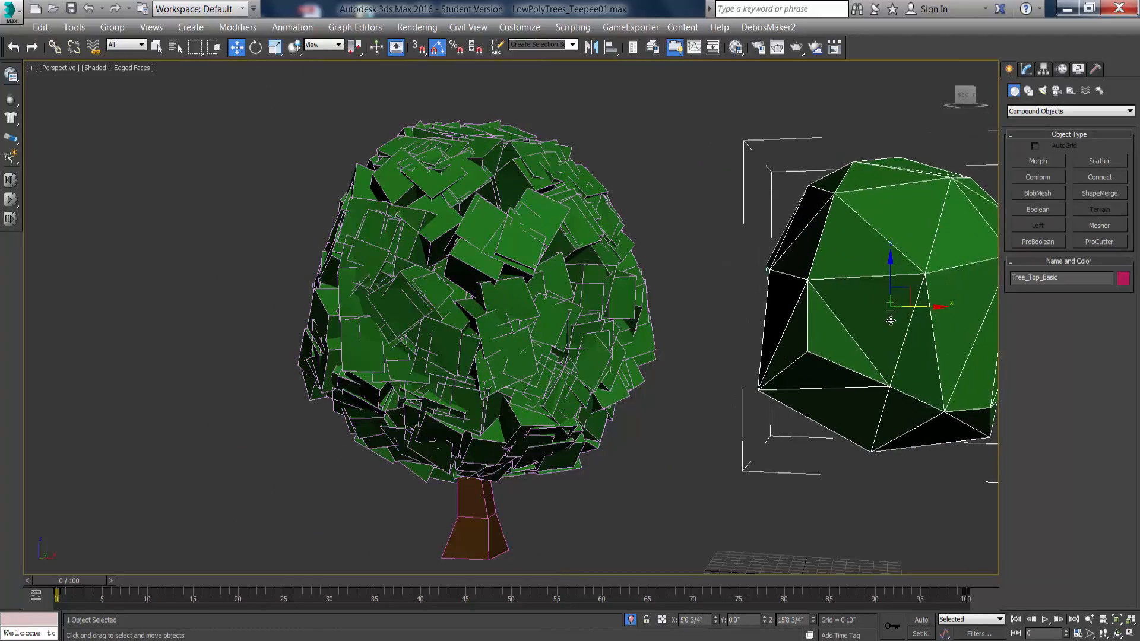
key(Delete)
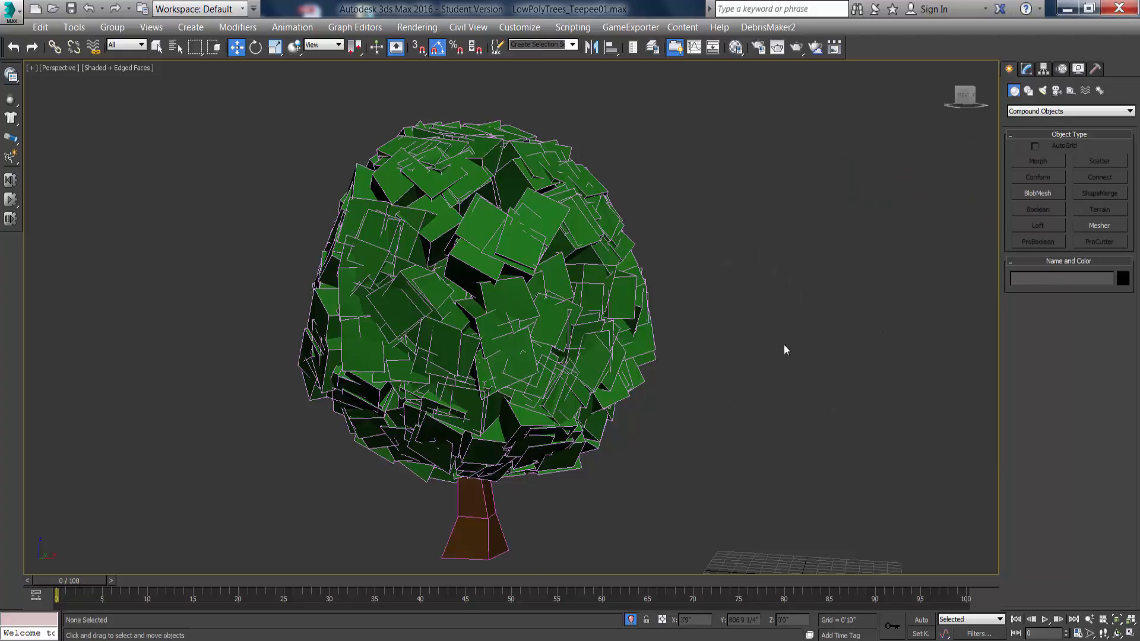
Select the scattered crown and render the perspective view to check the leafy tree.
click(546, 360)
mouse_move(529, 364)
alt+middle_down()
mouse_move(561, 368)
mouse_move(534, 365)
alt+middle_up()
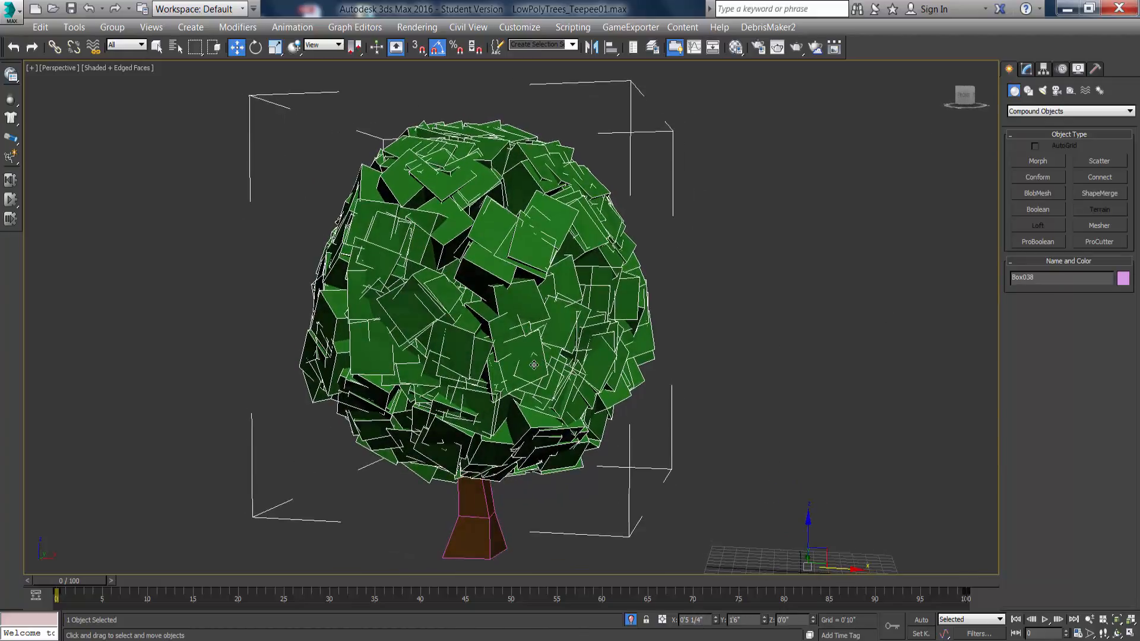
key(shift+q)
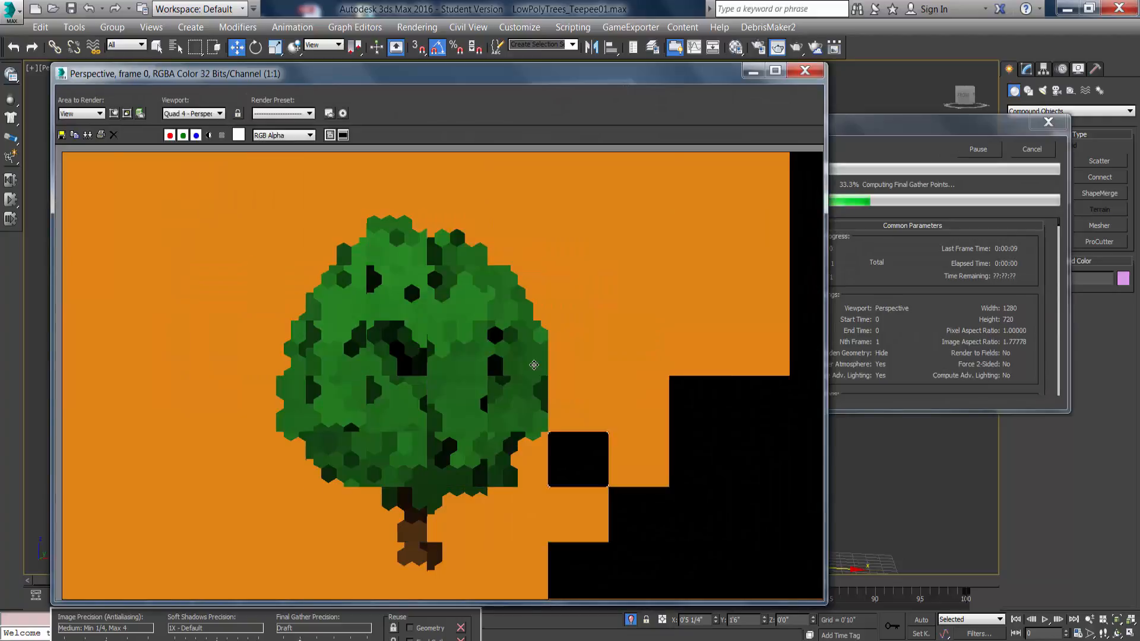
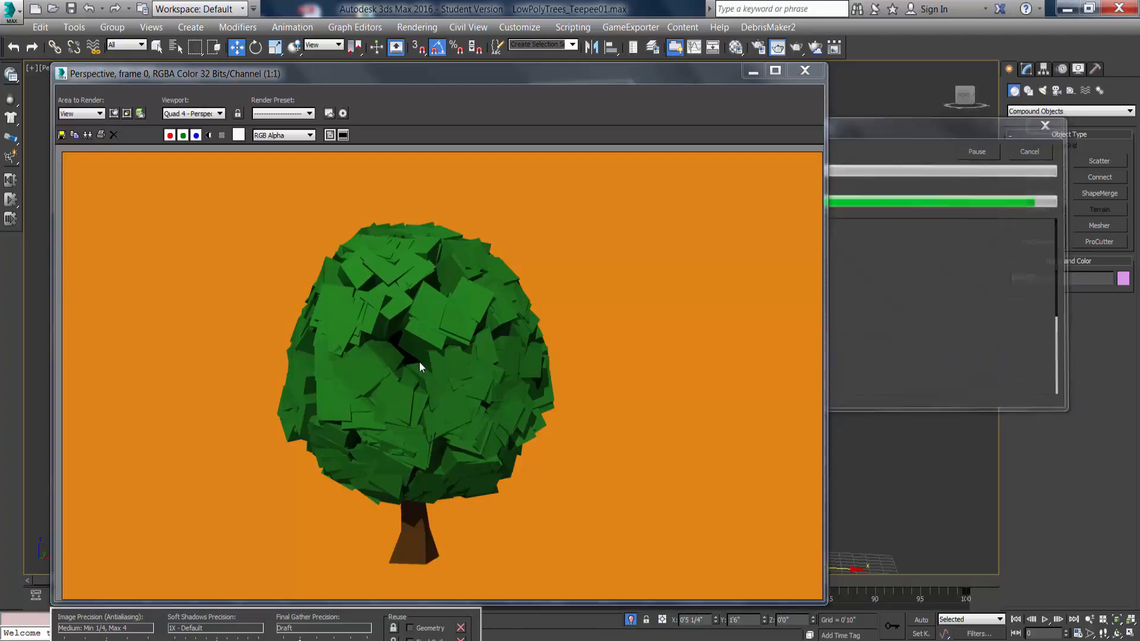
click(806, 72)
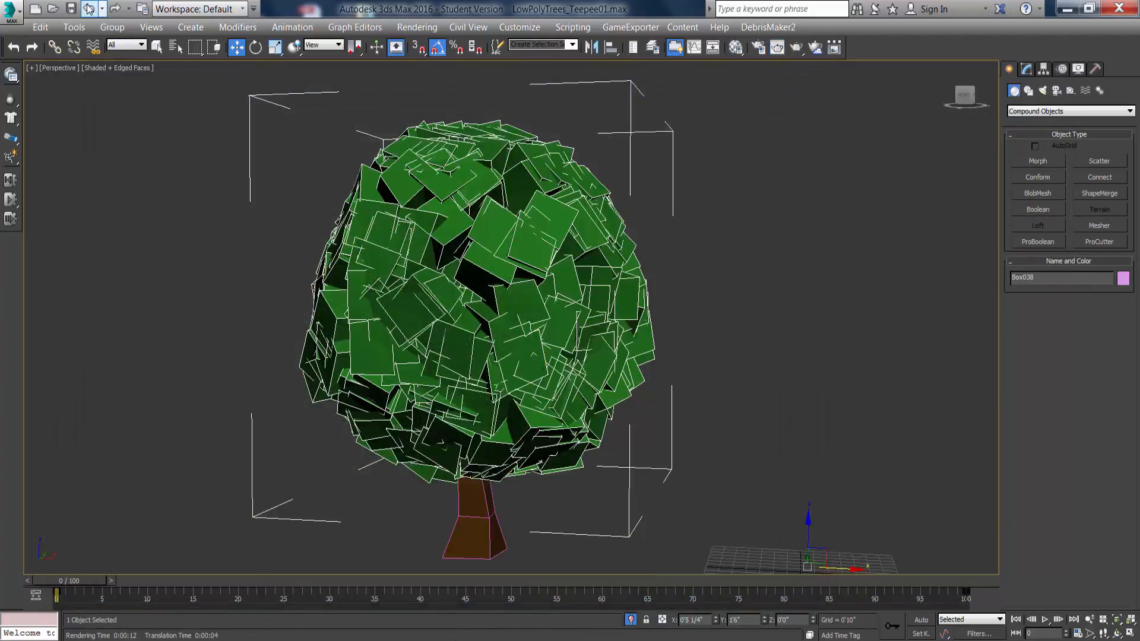
Undo the deletion and the move of the simple tree top and clear the selection.
click(89, 8)
click(89, 8)
click(88, 8)
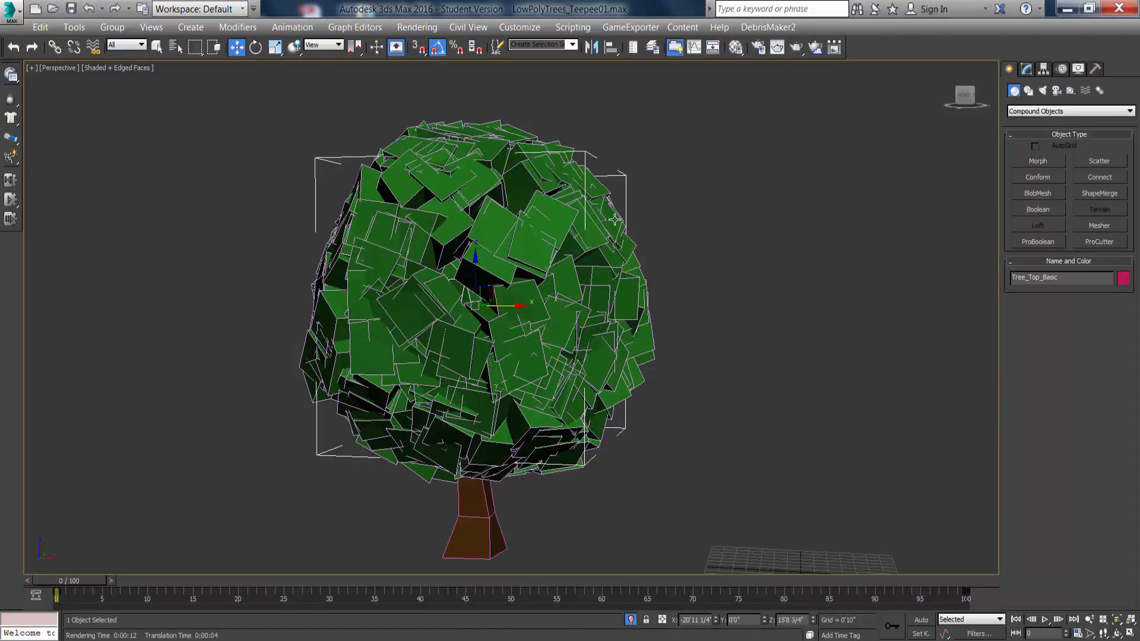
click(795, 206)
Clone the scattered crown together with its trunk as one copy beside the original tree along X.
click(540, 207)
middle_drag(606, 357, 601, 352)
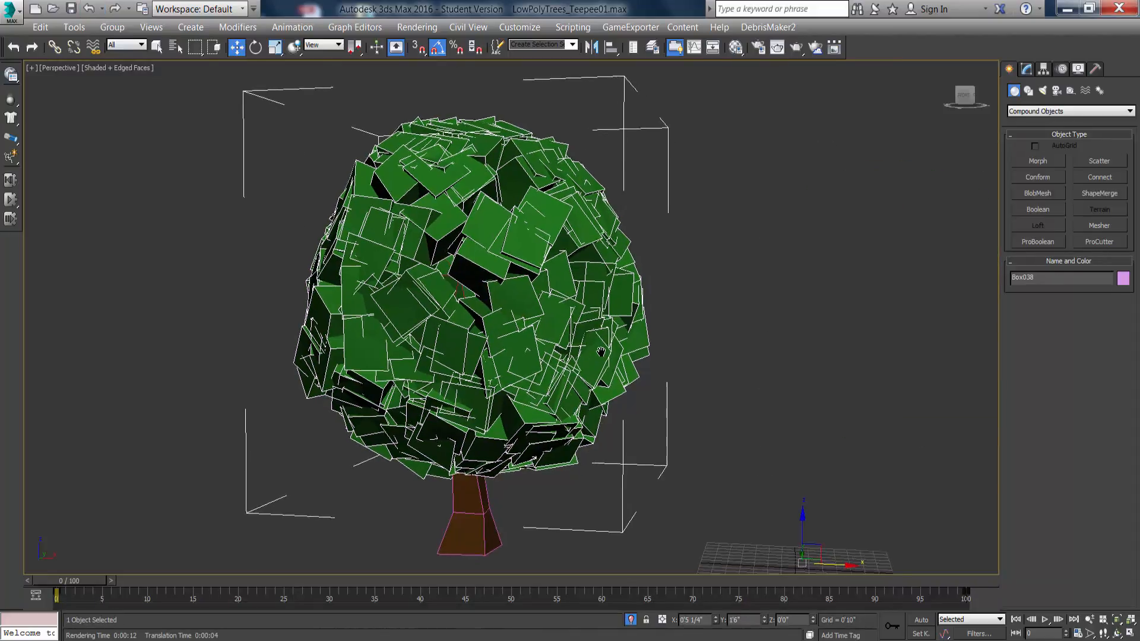
scroll(601, 352, down, 3)
ctrl+click(523, 448)
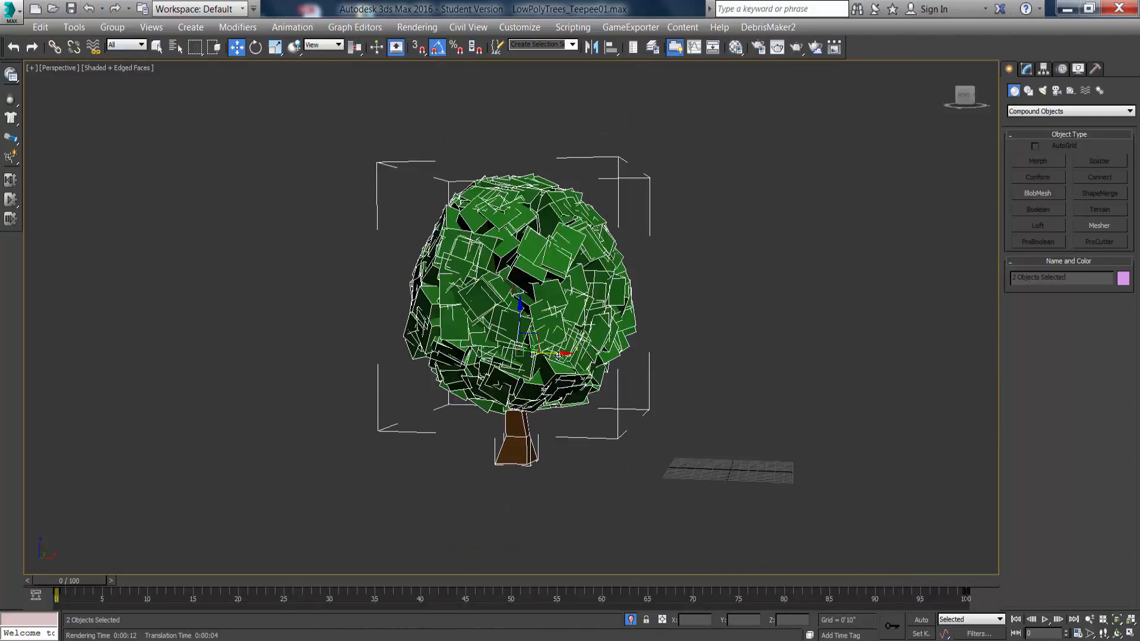
shift+drag(556, 353, 255, 349)
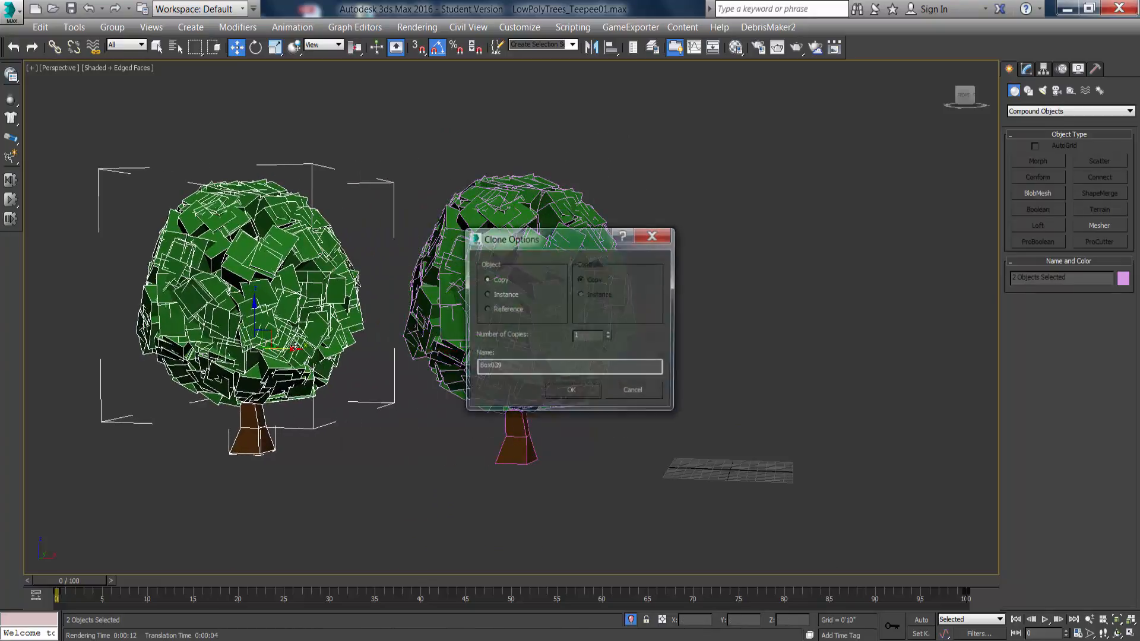
click(571, 391)
Delete the scattered cubes from the original tree, keeping its simple green top.
click(657, 280)
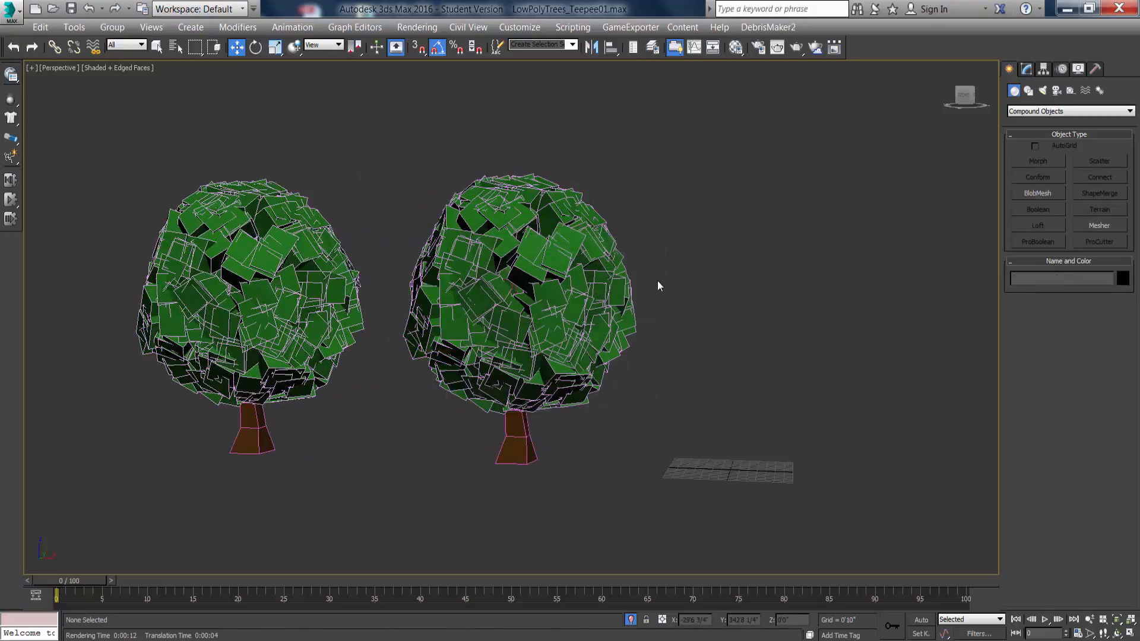
click(621, 263)
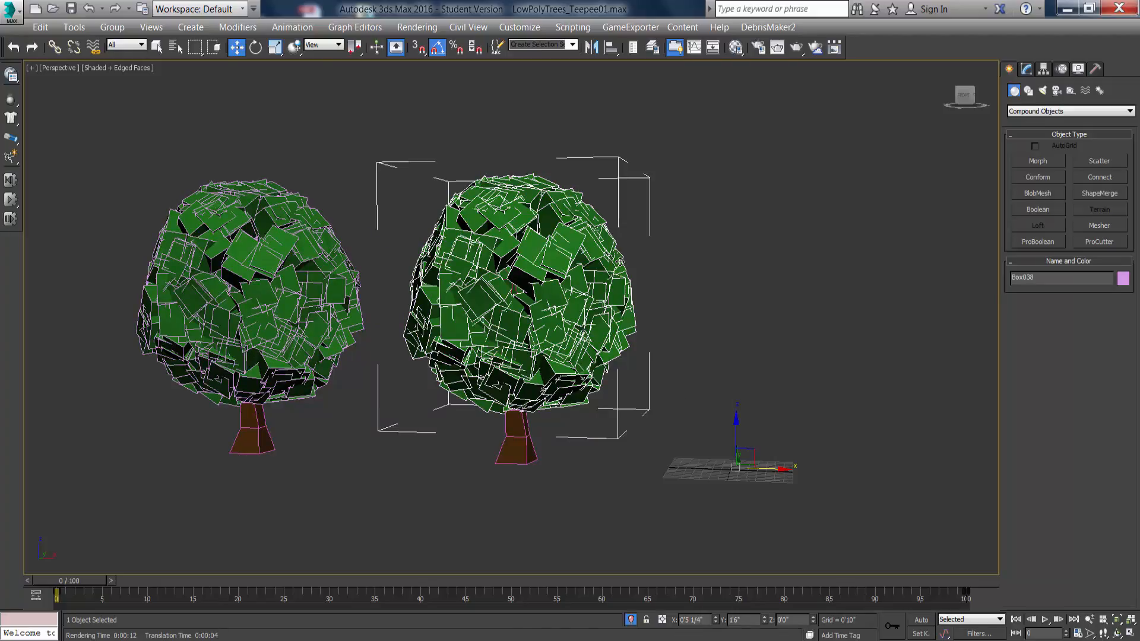
key(Delete)
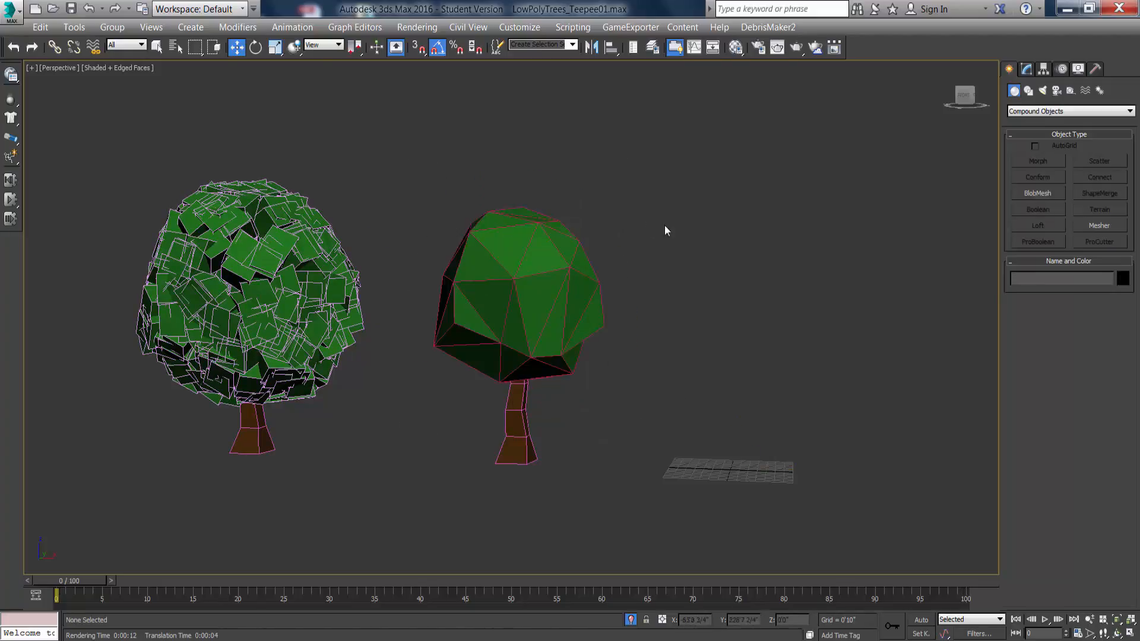
Create a GeoSphere standard primitive with a radius of about 1'10 3/4" near the centre of the grid.
click(1026, 70)
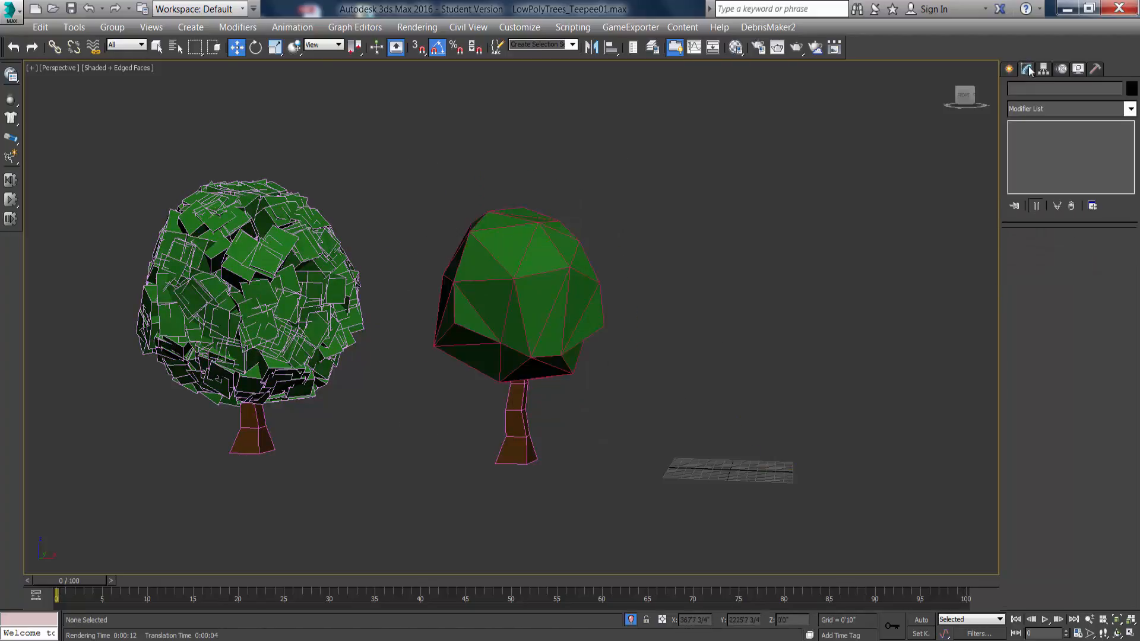
click(1010, 70)
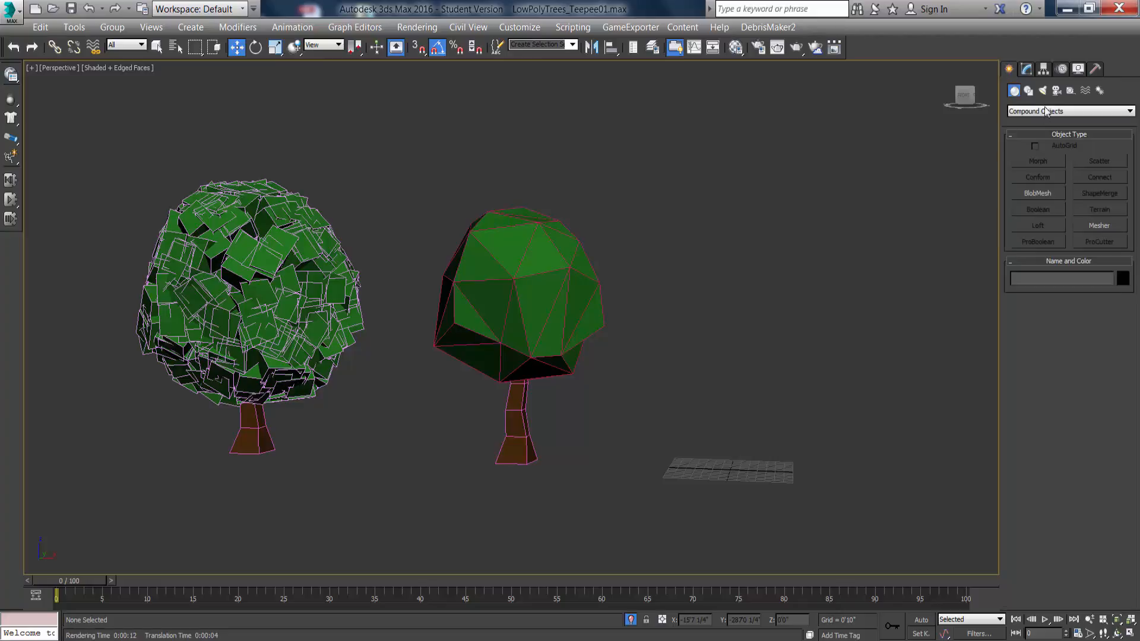
click(1027, 91)
click(1013, 91)
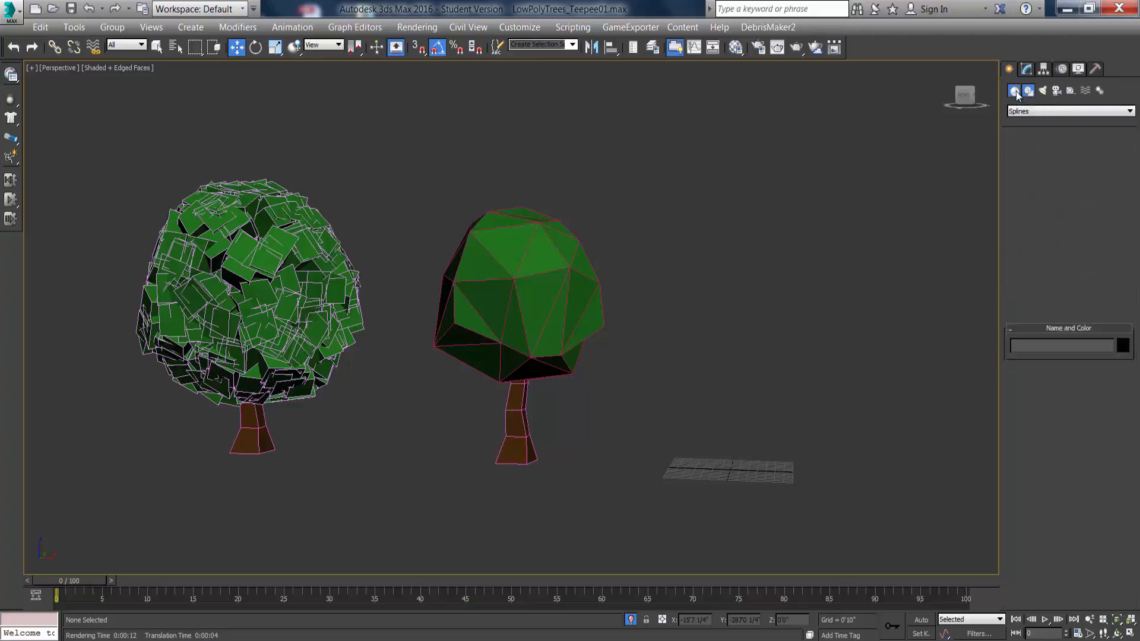
click(1062, 111)
click(1052, 123)
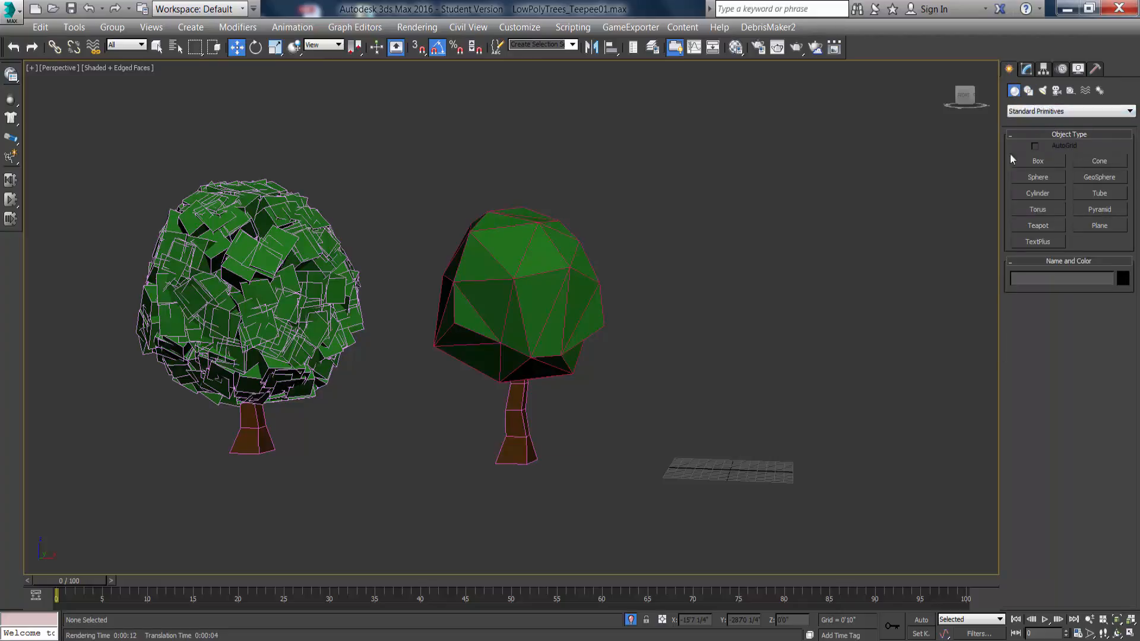
click(1049, 112)
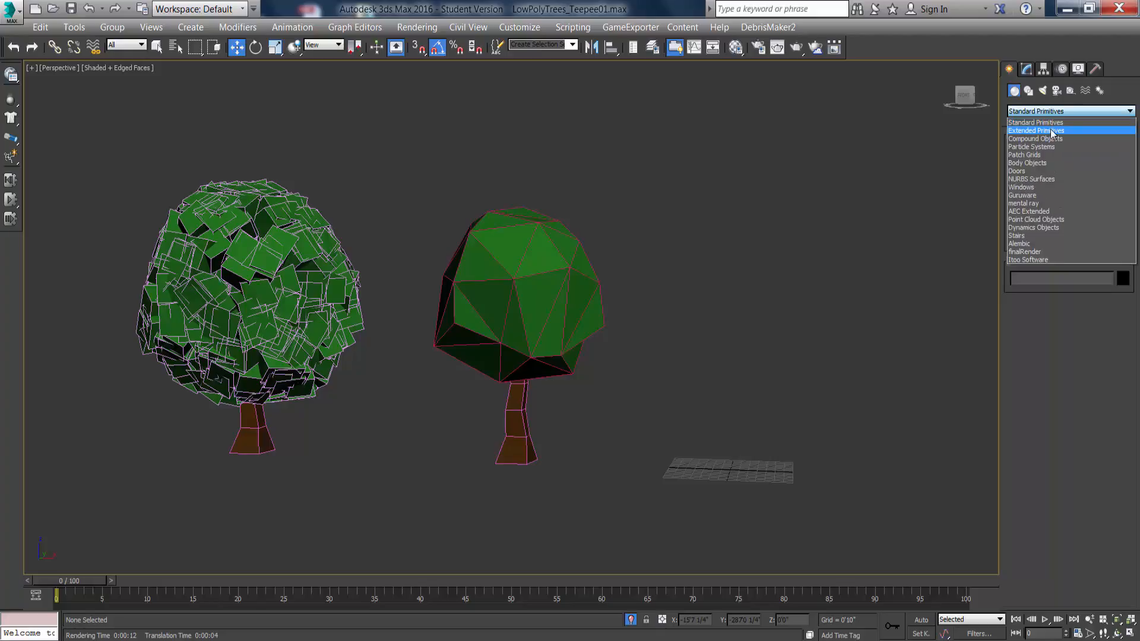
click(1054, 306)
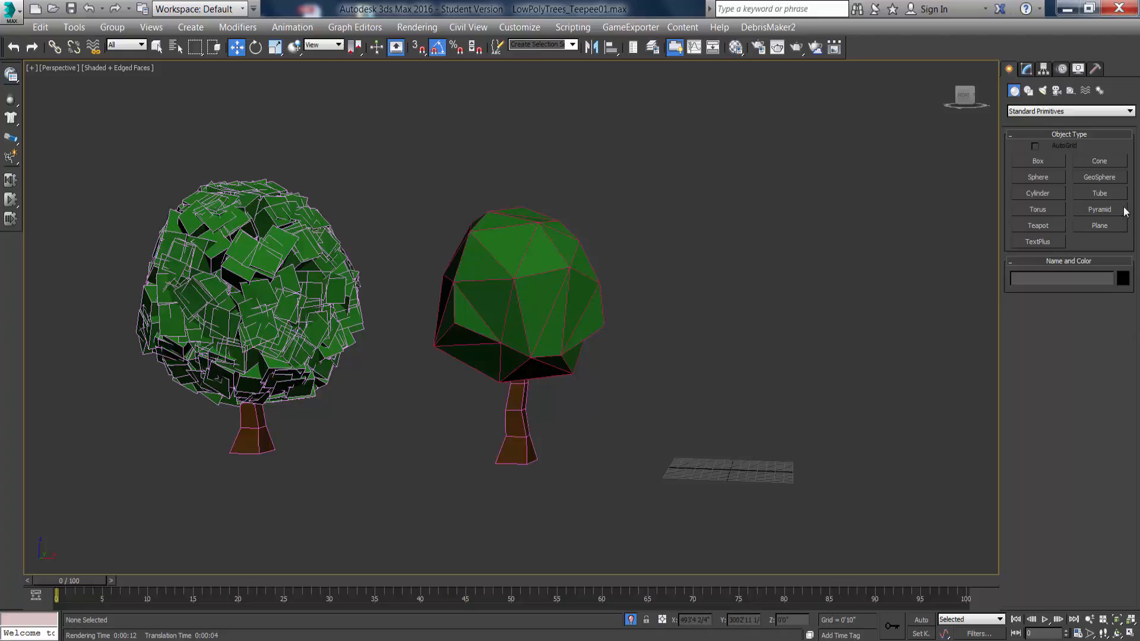
click(1100, 178)
drag(729, 468, 738, 458)
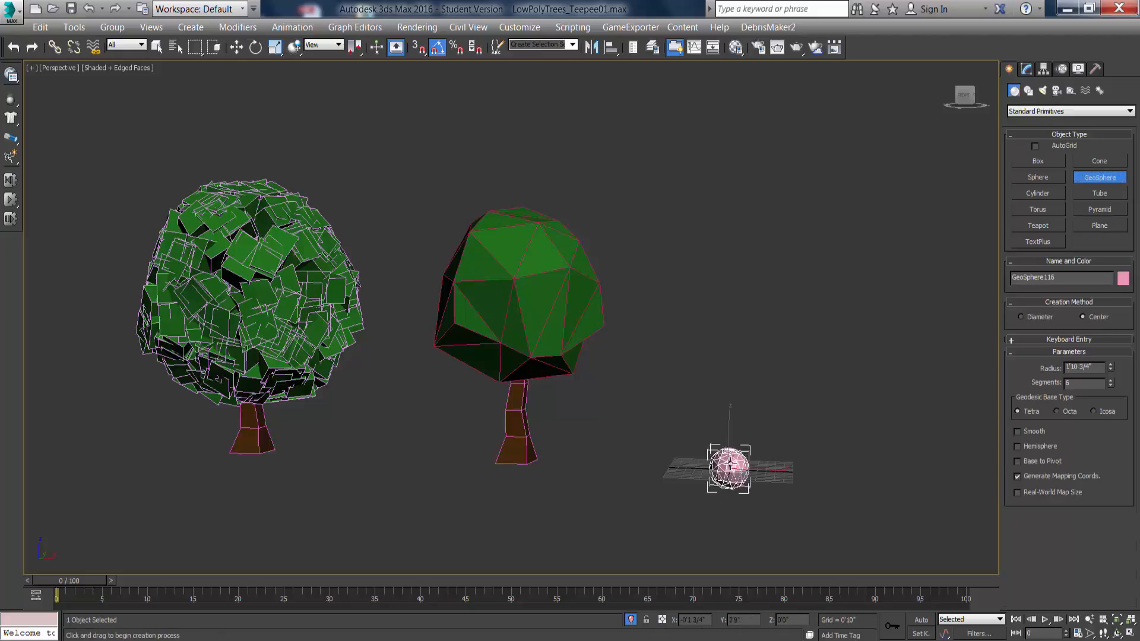
Reduce the geosphere to 2 segments and check its faceted shape.
middle_drag(715, 475, 700, 457)
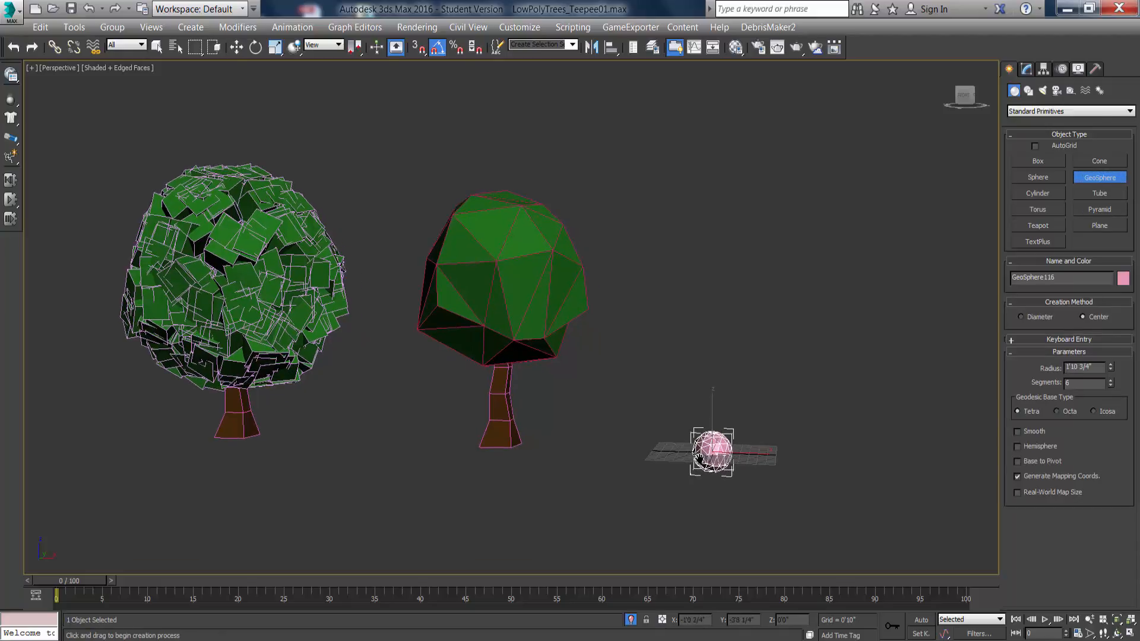
scroll(700, 457, up, 2)
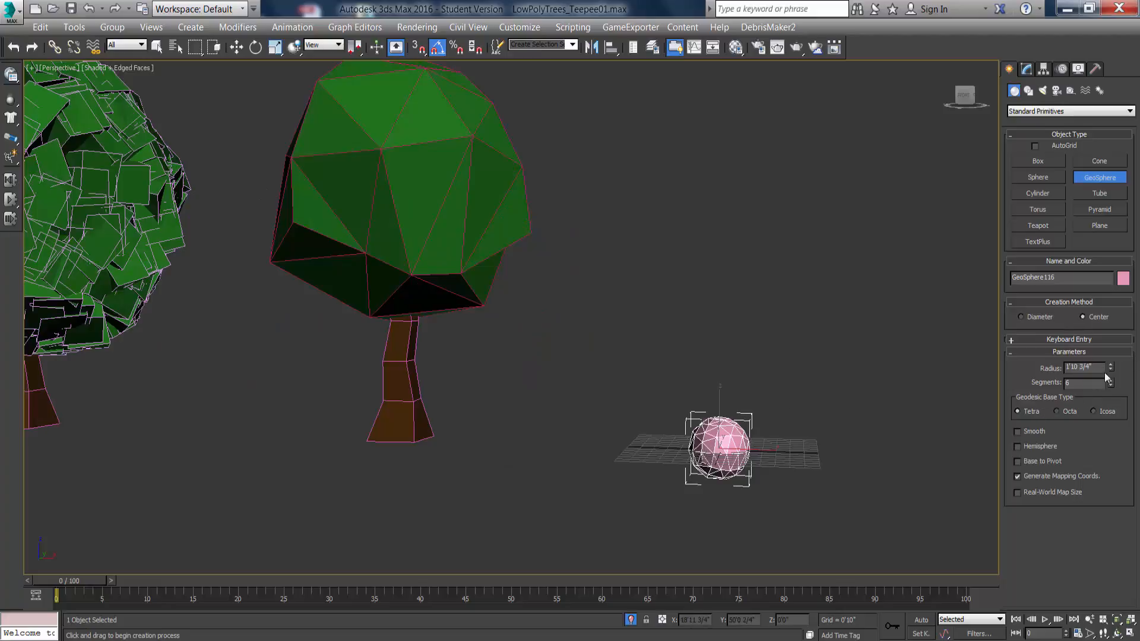
mouse_move(1110, 386)
mouse_down()
mouse_move(1112, 396)
mouse_move(1111, 381)
mouse_up()
mouse_move(597, 391)
alt+middle_down()
mouse_move(562, 402)
mouse_move(560, 433)
mouse_move(582, 398)
alt+middle_up()
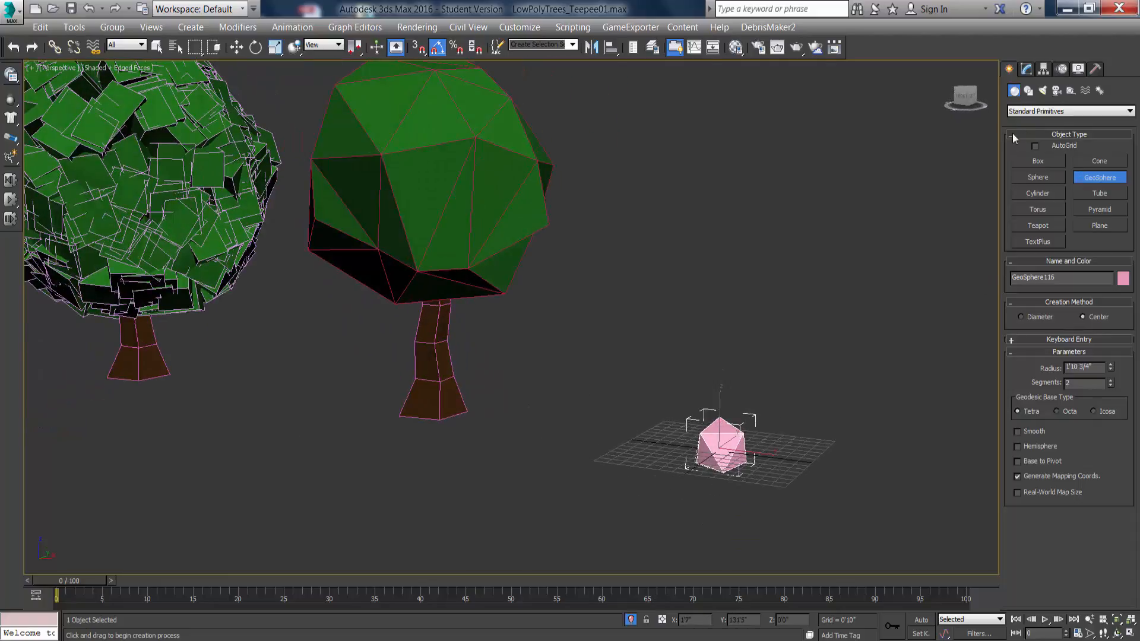
Switch object creation to Compound Objects and assign the light yellow-green material to the geosphere.
click(1039, 113)
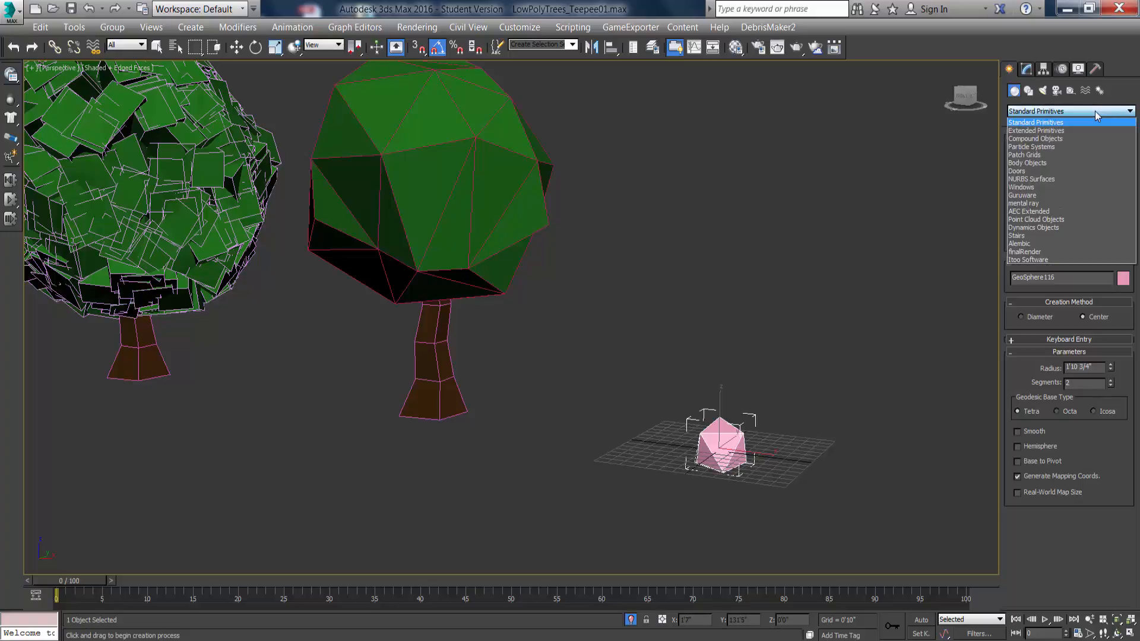
click(1041, 140)
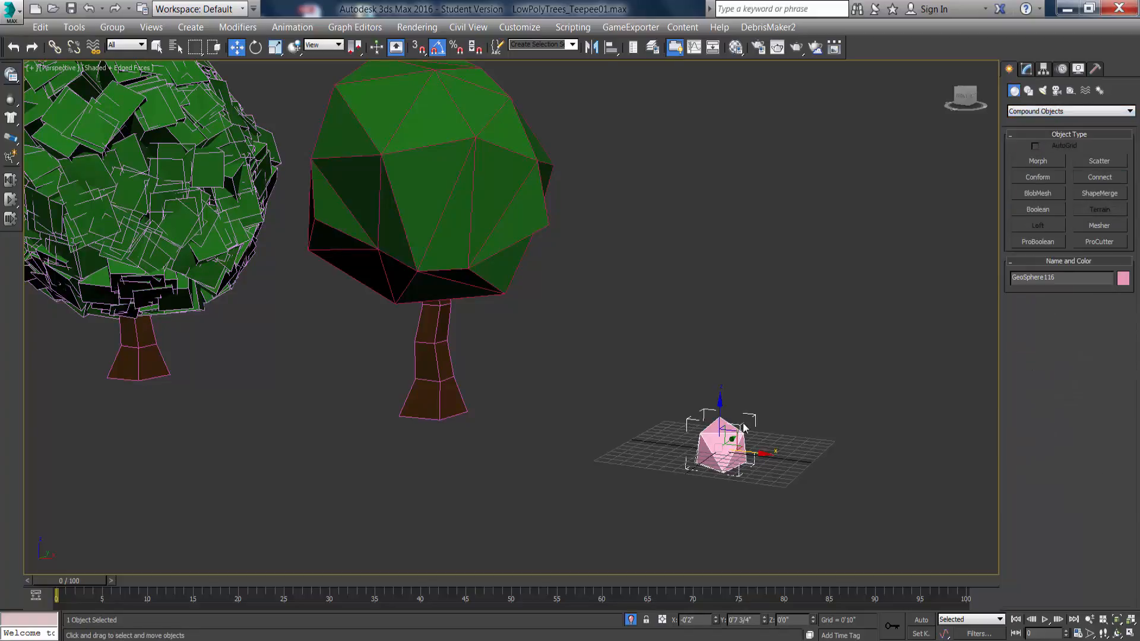
click(735, 47)
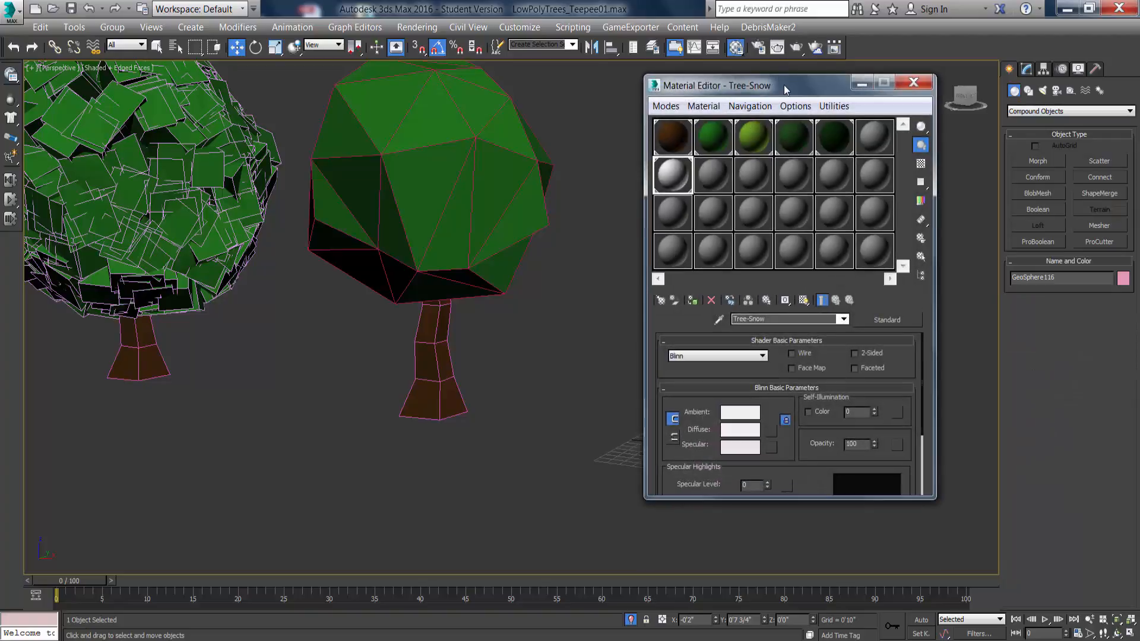
drag(785, 136, 334, 138)
drag(307, 197, 720, 447)
click(462, 131)
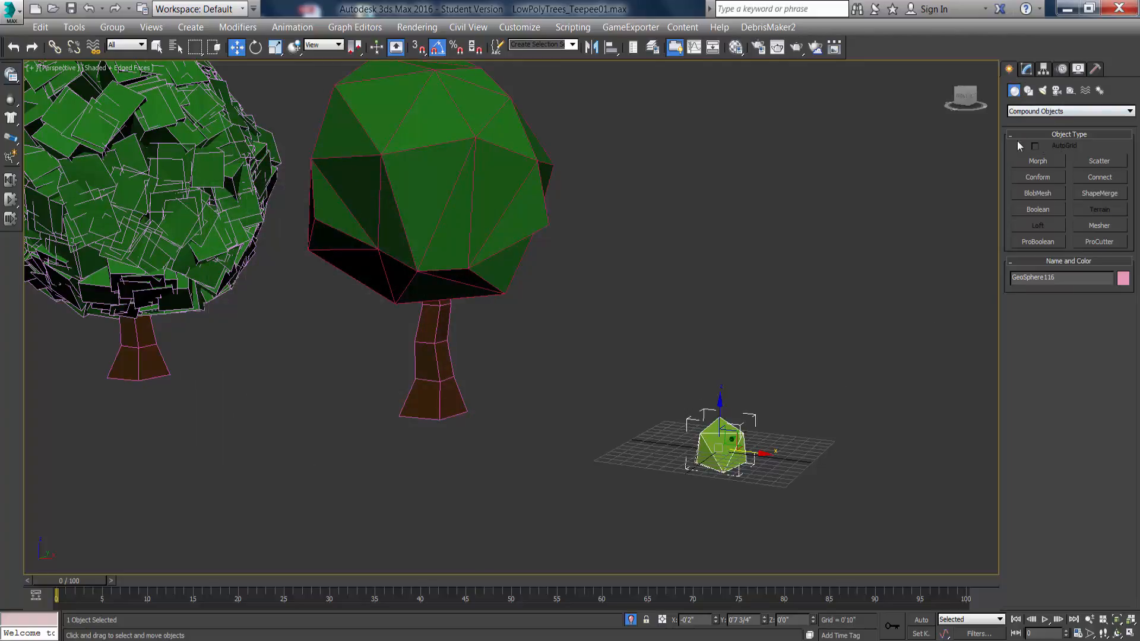
Try scattering the yellow-green geosphere over the simple green tree top with 418 duplicates, and inspect the resulting crown.
click(1100, 161)
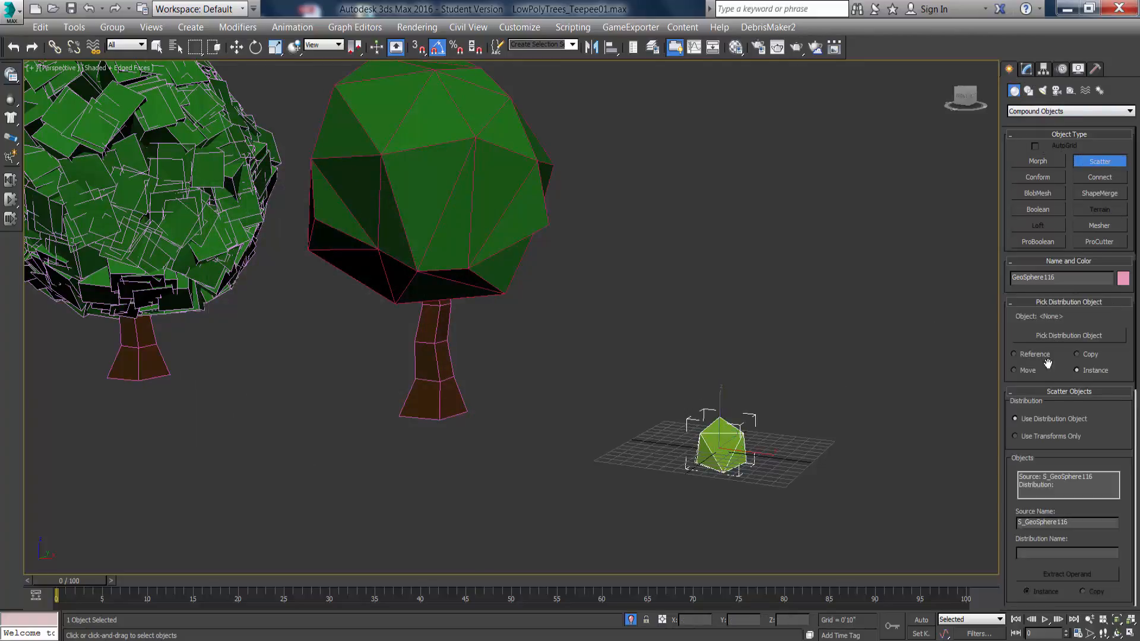
click(1074, 336)
click(435, 147)
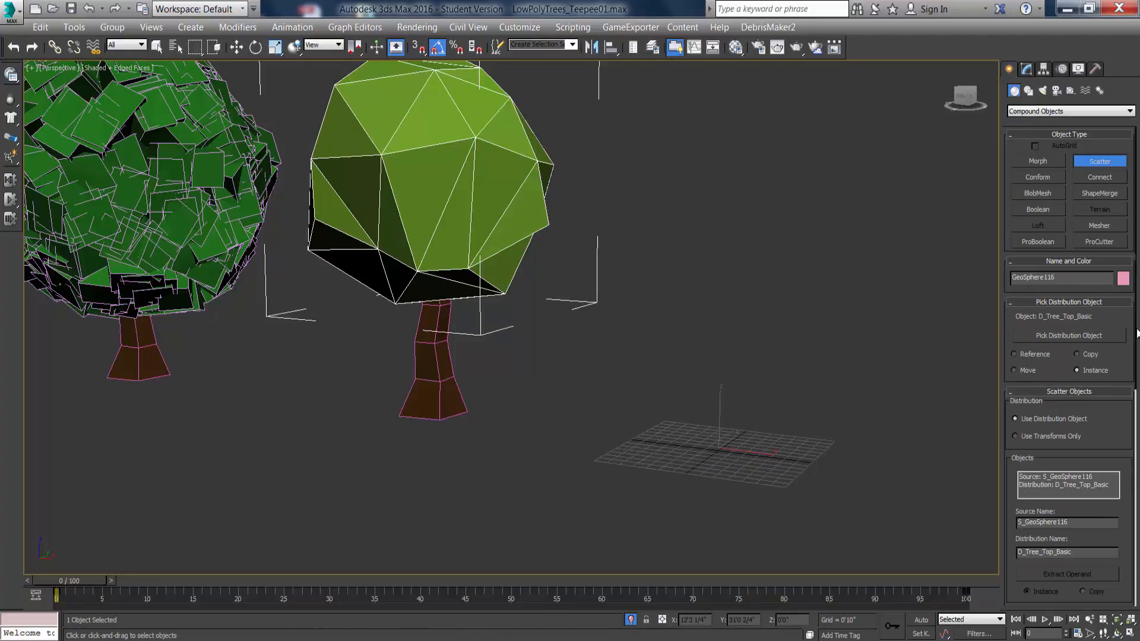
scroll(1137, 333, down, 5)
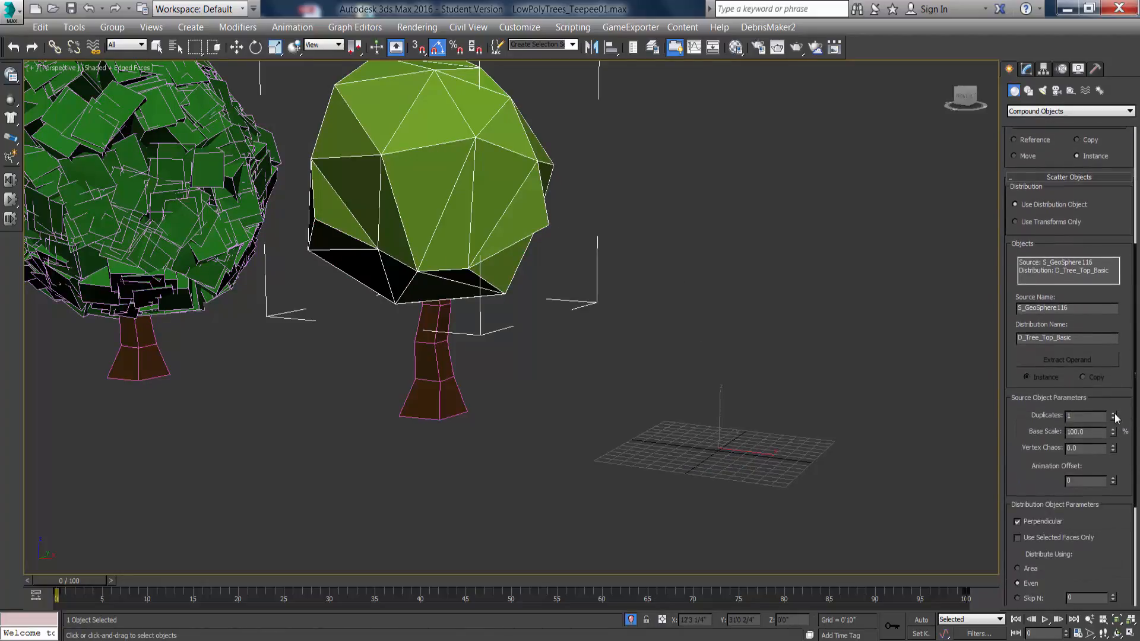
drag(1114, 420, 1075, 155)
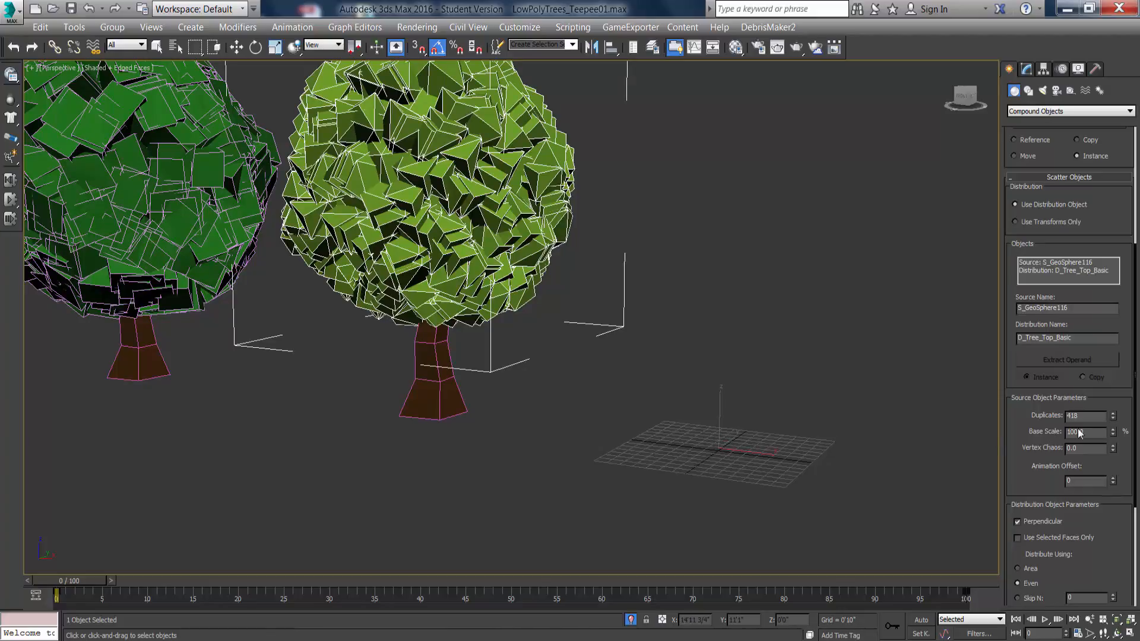
drag(1113, 434, 1079, 225)
middle_drag(532, 280, 546, 337)
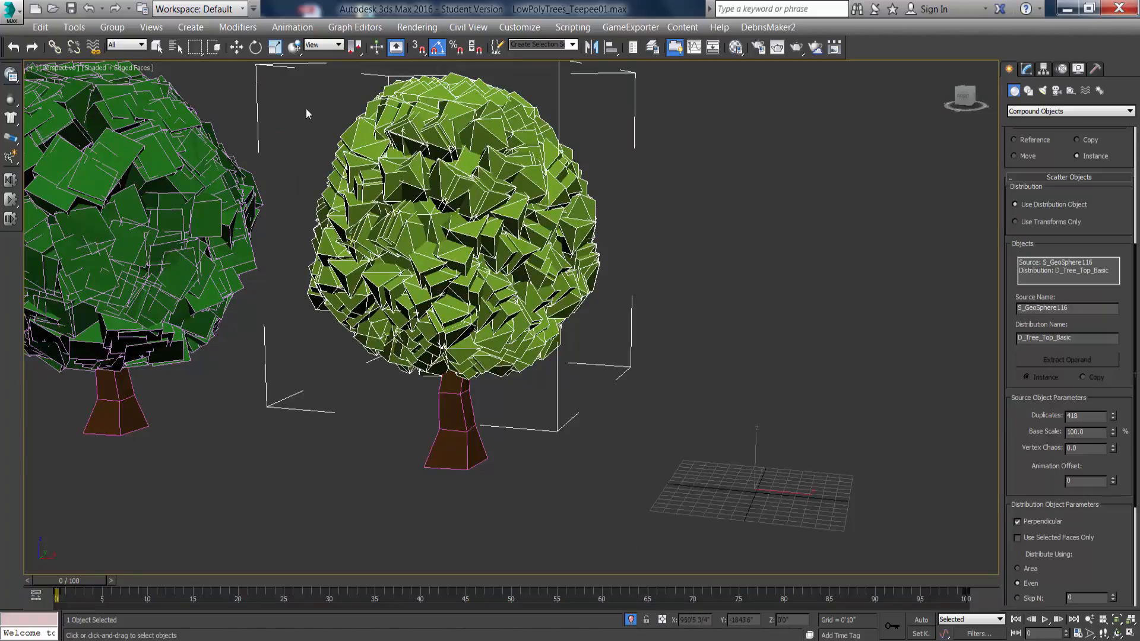
Undo the geosphere scatter on the simple green tree top.
click(90, 10)
click(90, 10)
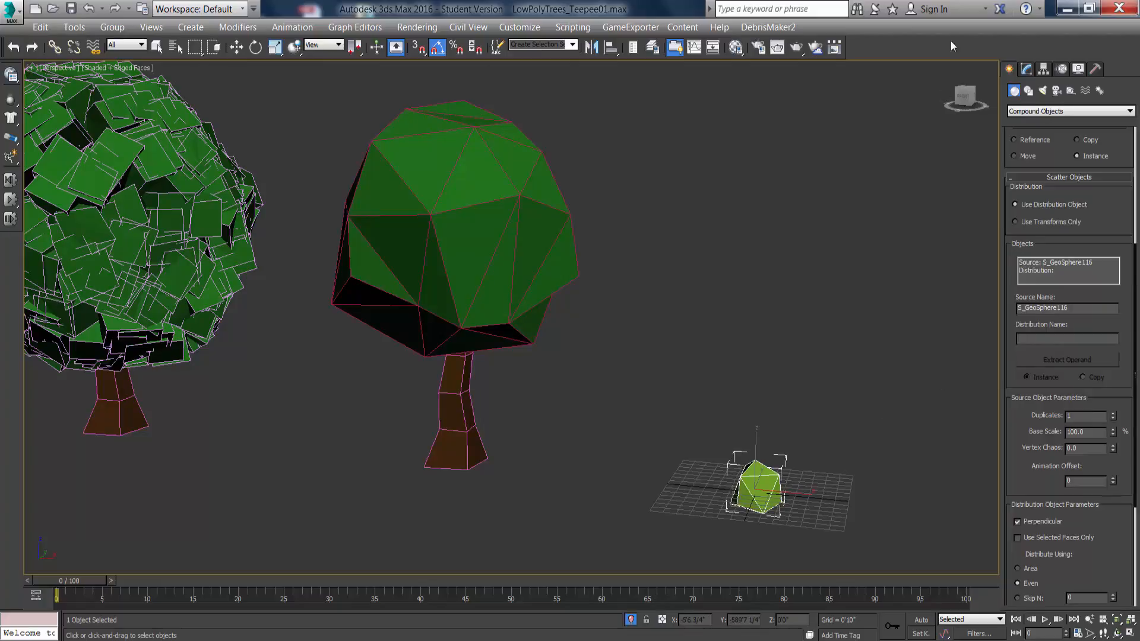
Undo the Scatter on the small geosphere and increase its radius to 4'6 1/4".
click(1024, 69)
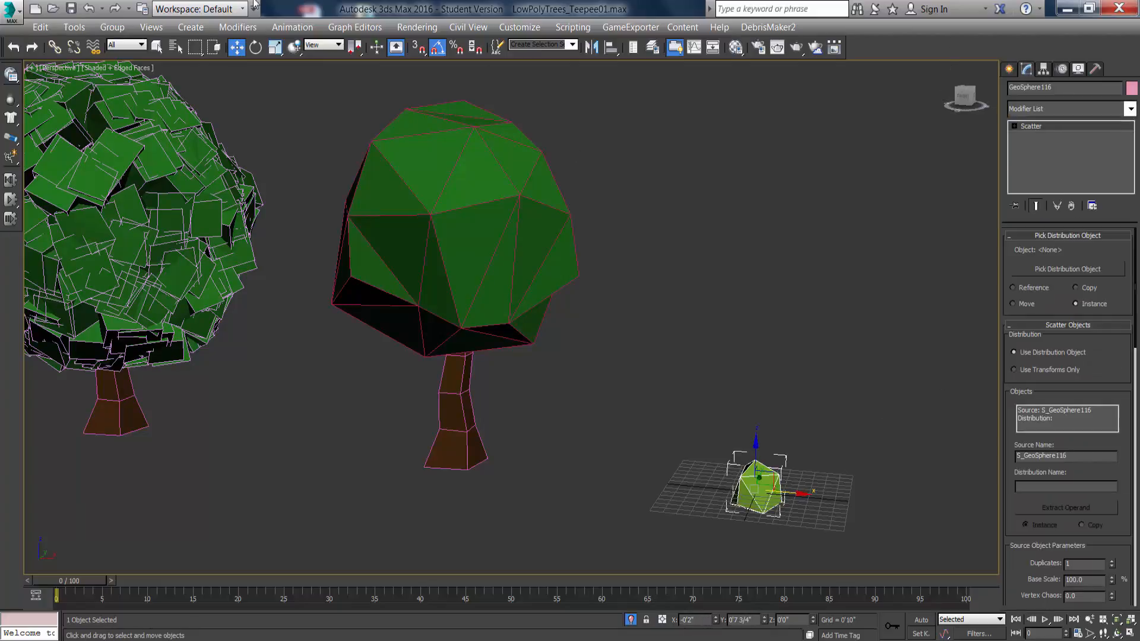
click(90, 10)
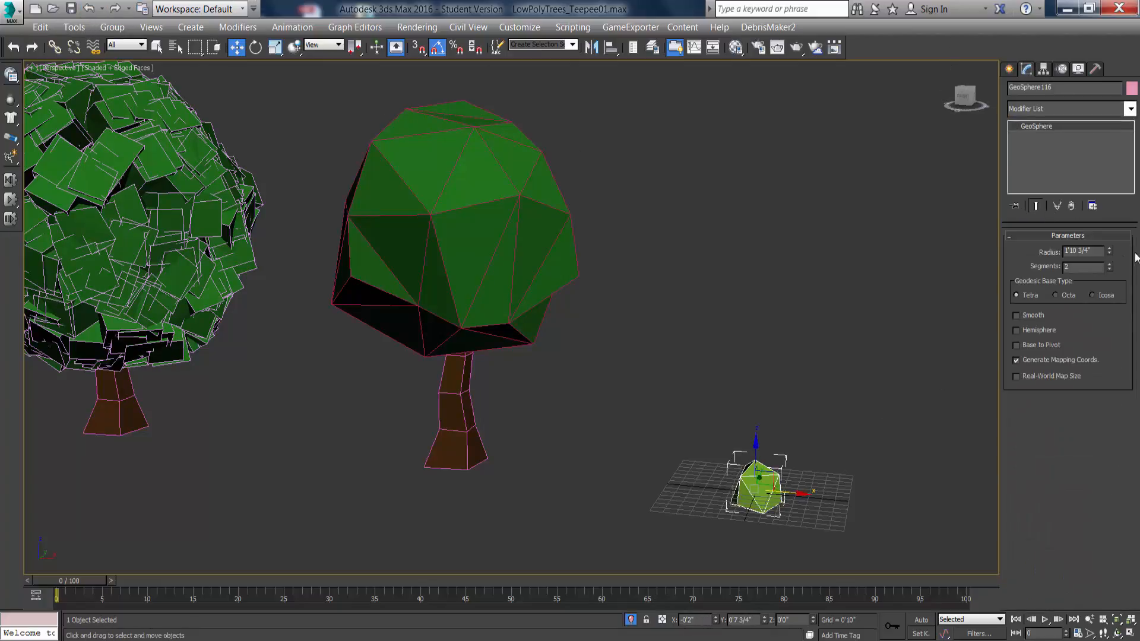
drag(1109, 251, 1112, 164)
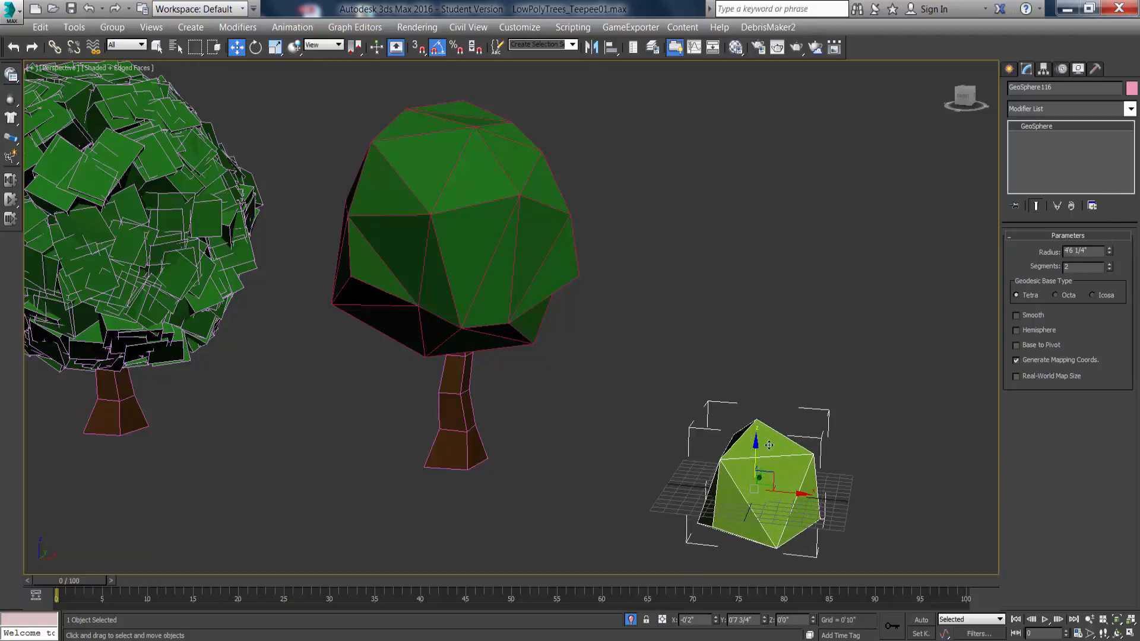
click(1131, 109)
click(1131, 110)
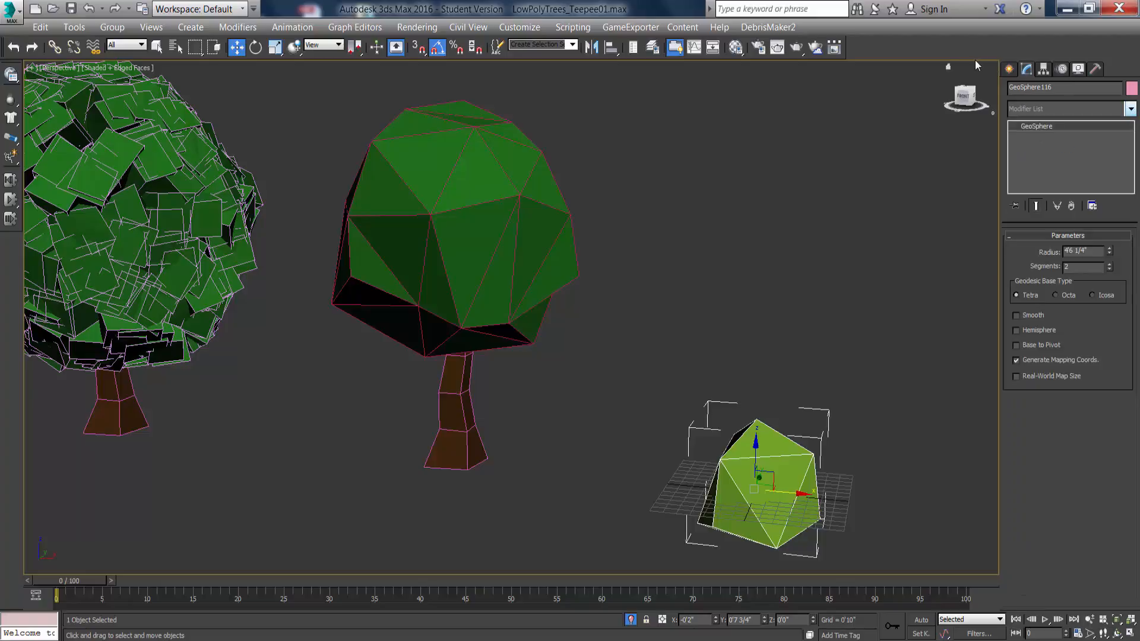
Create a Scatter compound object from the enlarged geosphere, picking the plain low-poly tree top as an instanced distribution object.
click(1009, 69)
click(1099, 161)
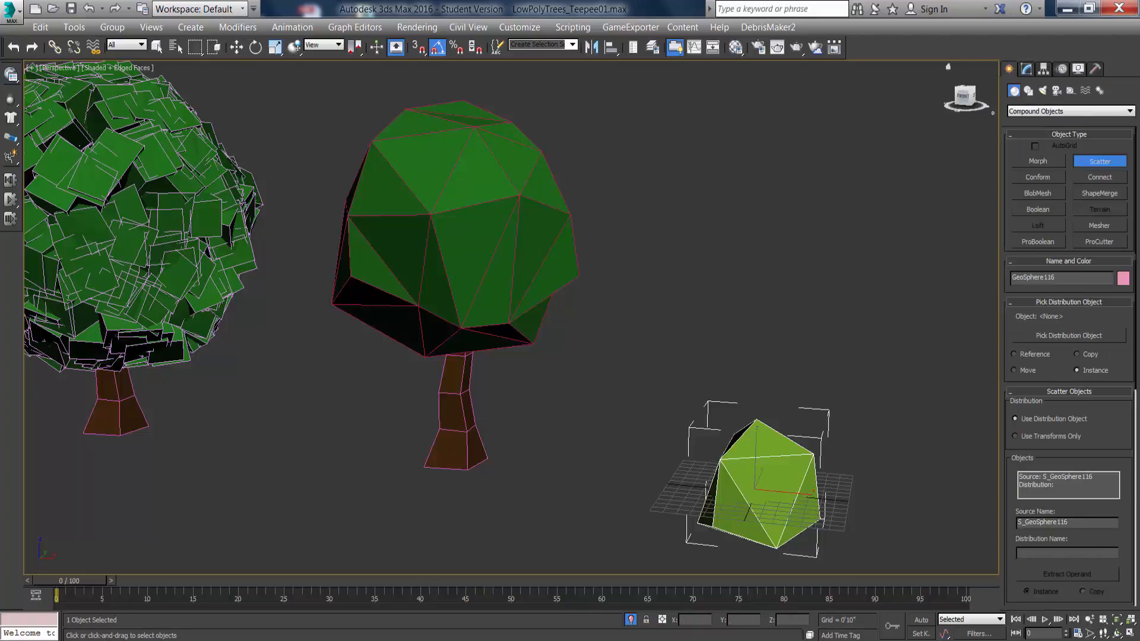
click(1097, 340)
click(500, 239)
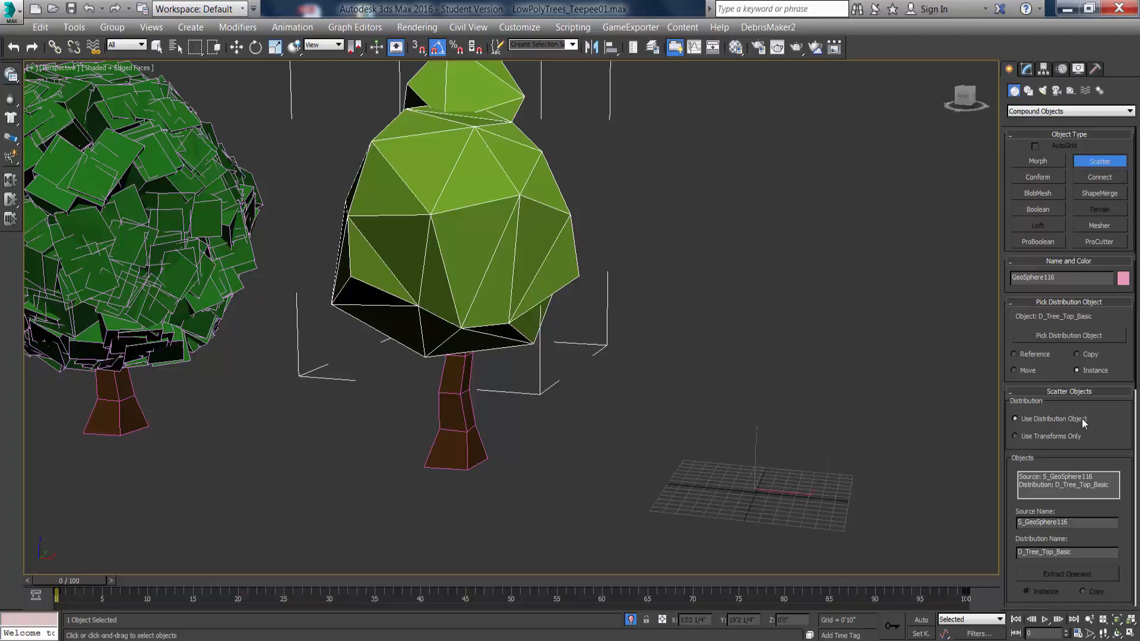
Set the scatter to 39 duplicates with a vertex chaos of 17.39.
scroll(1137, 370, down, 5)
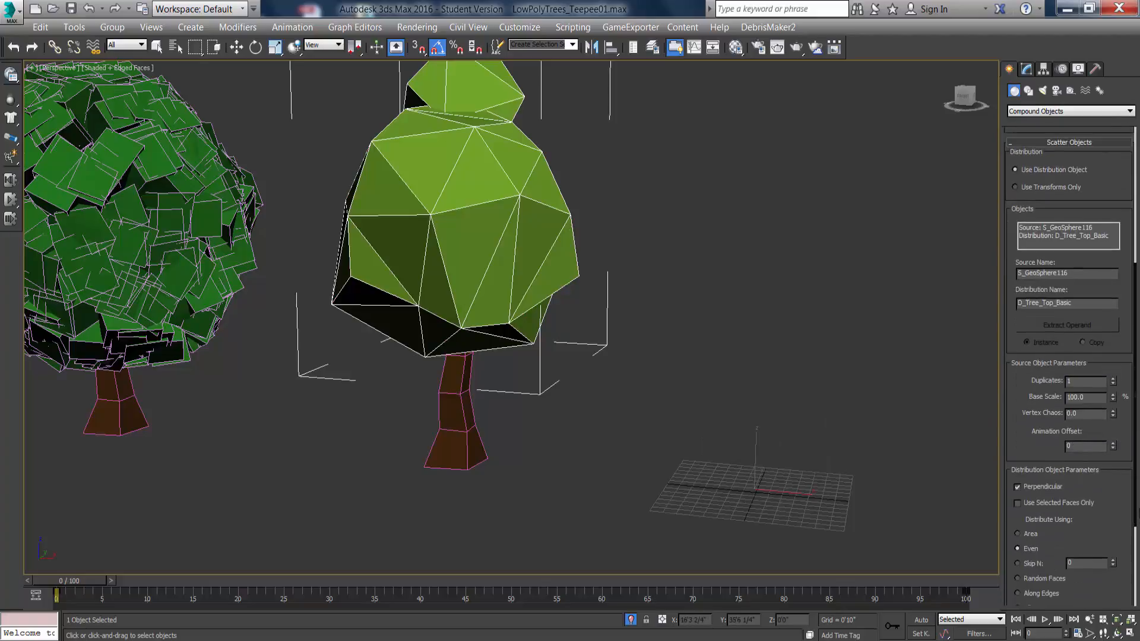
drag(1112, 380, 1113, 350)
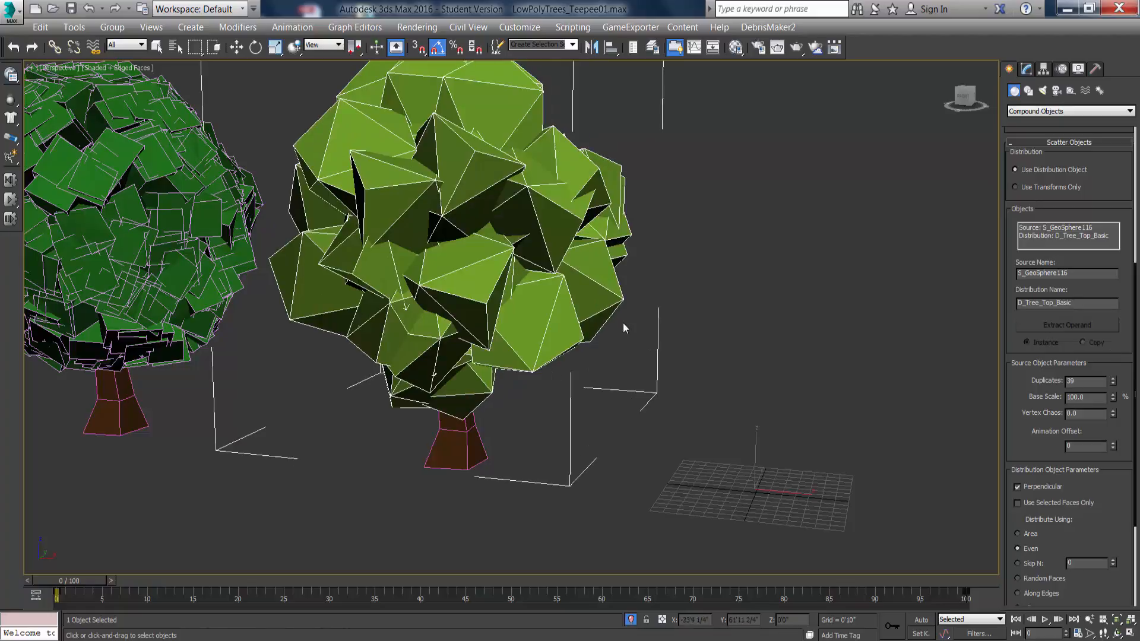
key(z)
alt+middle_drag(502, 320, 575, 323)
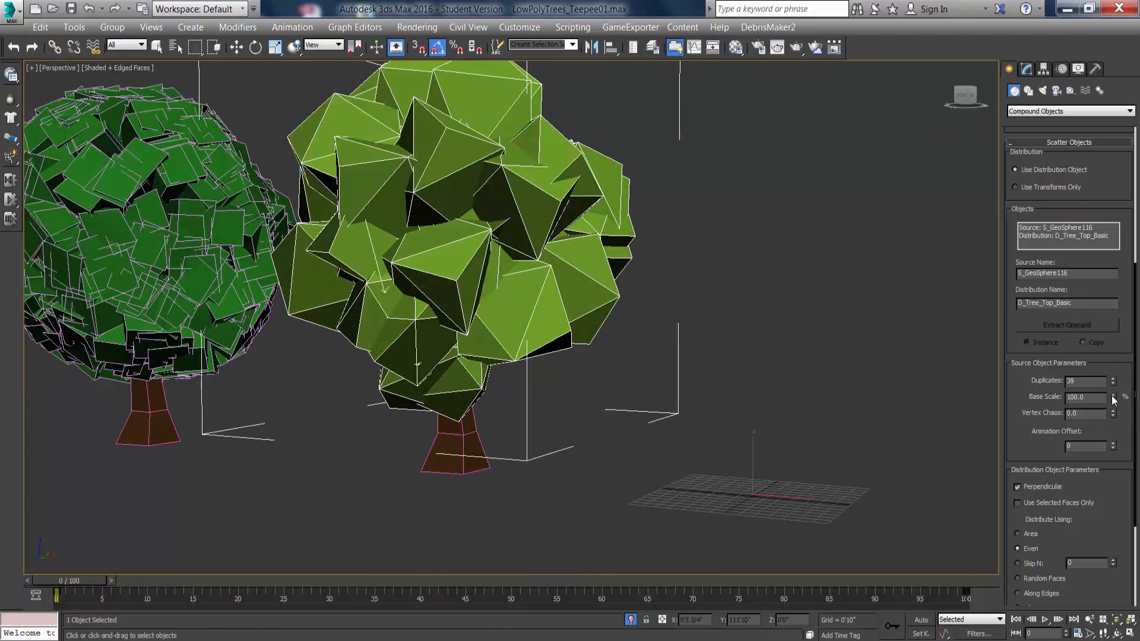
drag(1113, 399, 1115, 363)
drag(1114, 412, 953, 596)
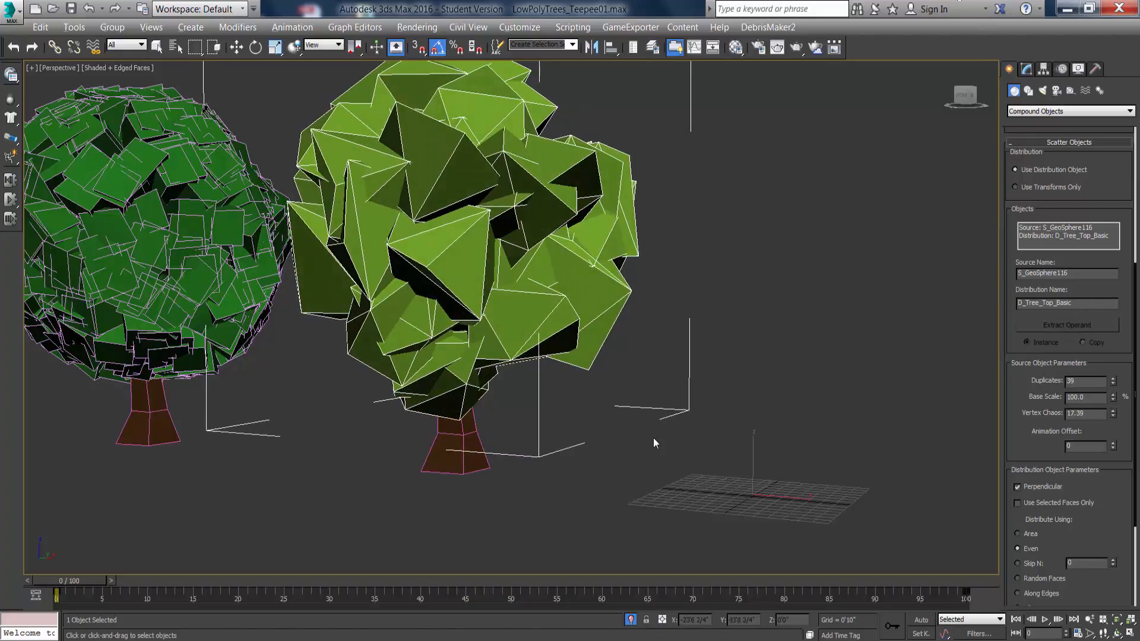
alt+middle_drag(653, 438, 535, 379)
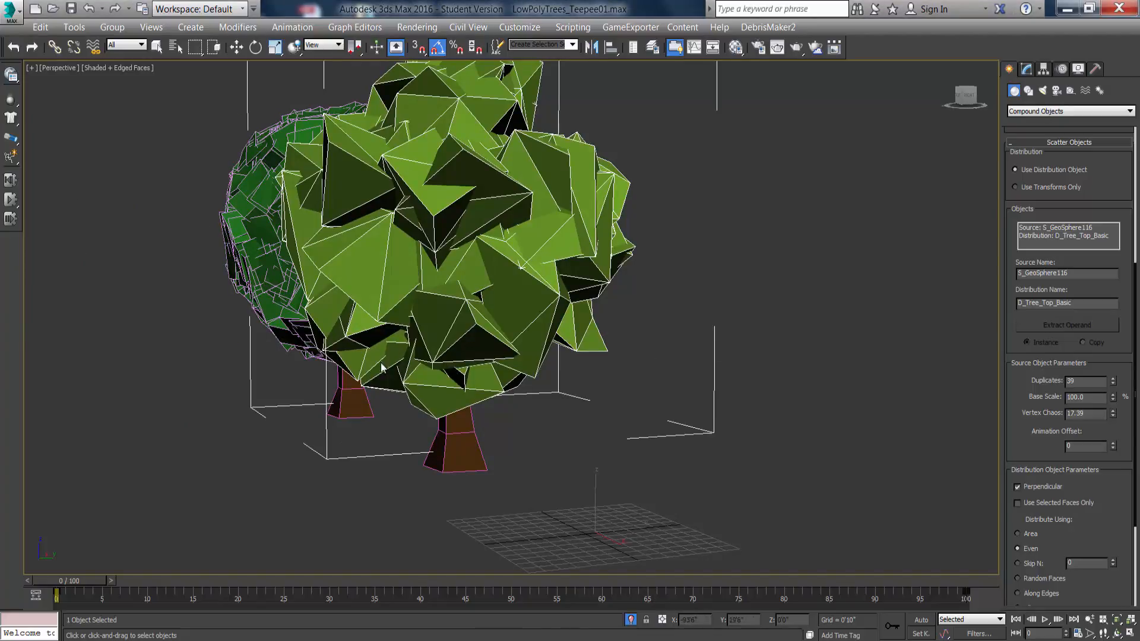
alt+middle_drag(382, 367, 409, 366)
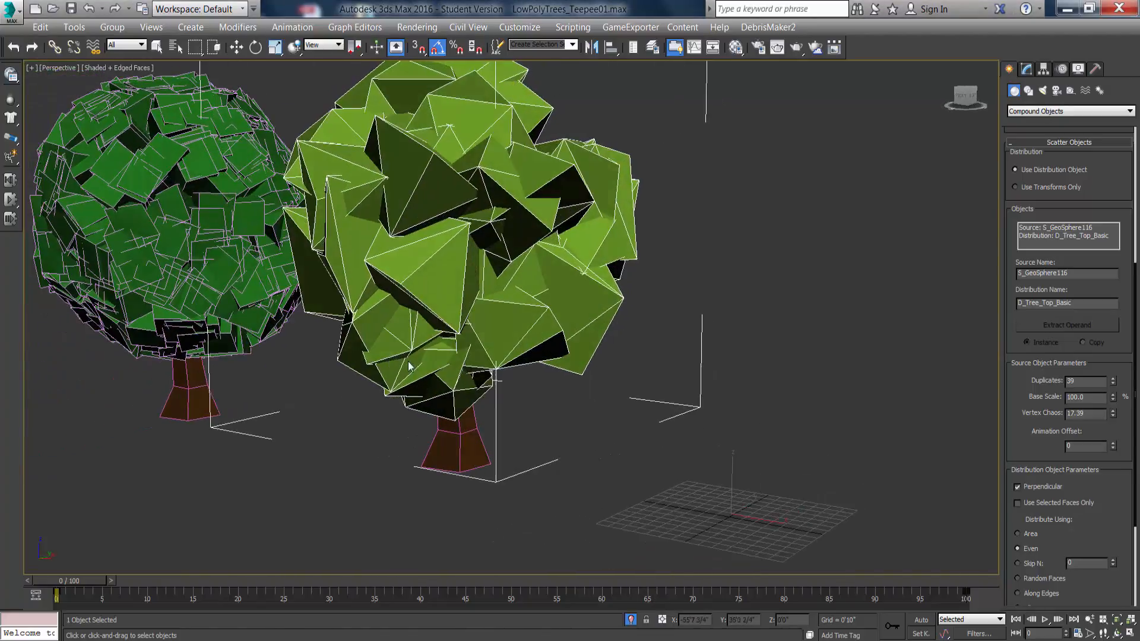
Hide the distribution object in the scatter's display options.
drag(1131, 387, 1137, 548)
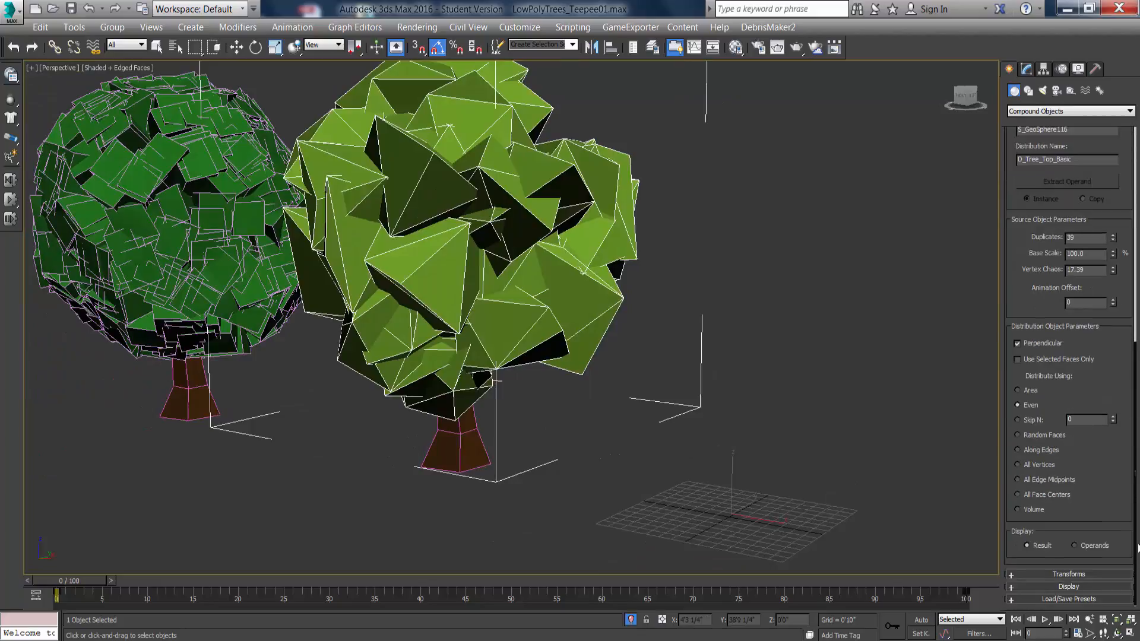
click(1076, 586)
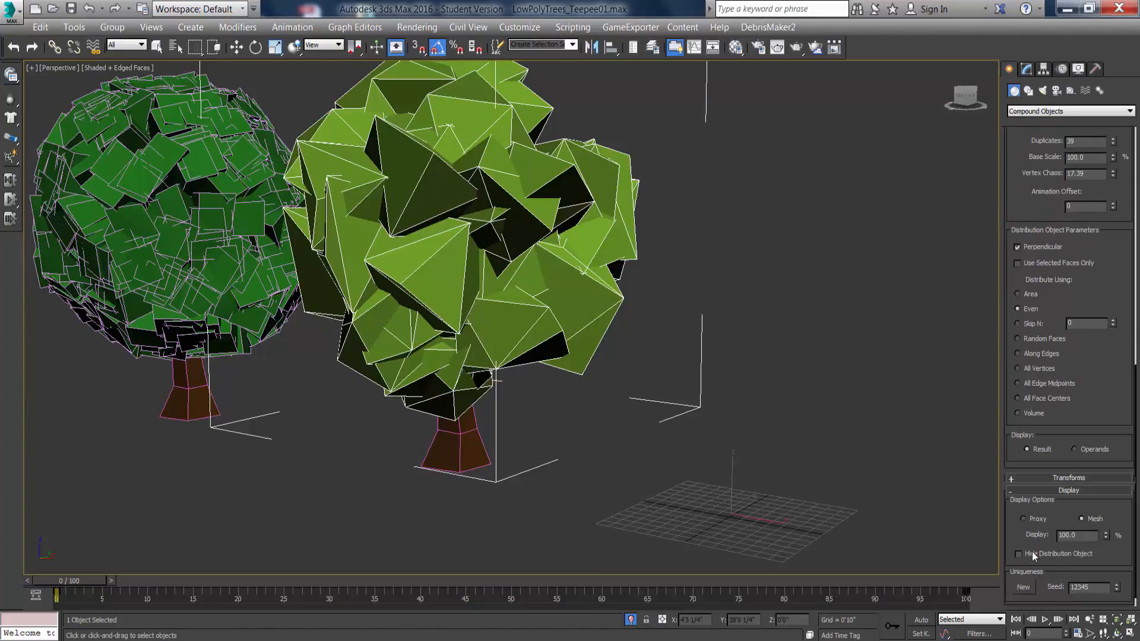
click(1019, 554)
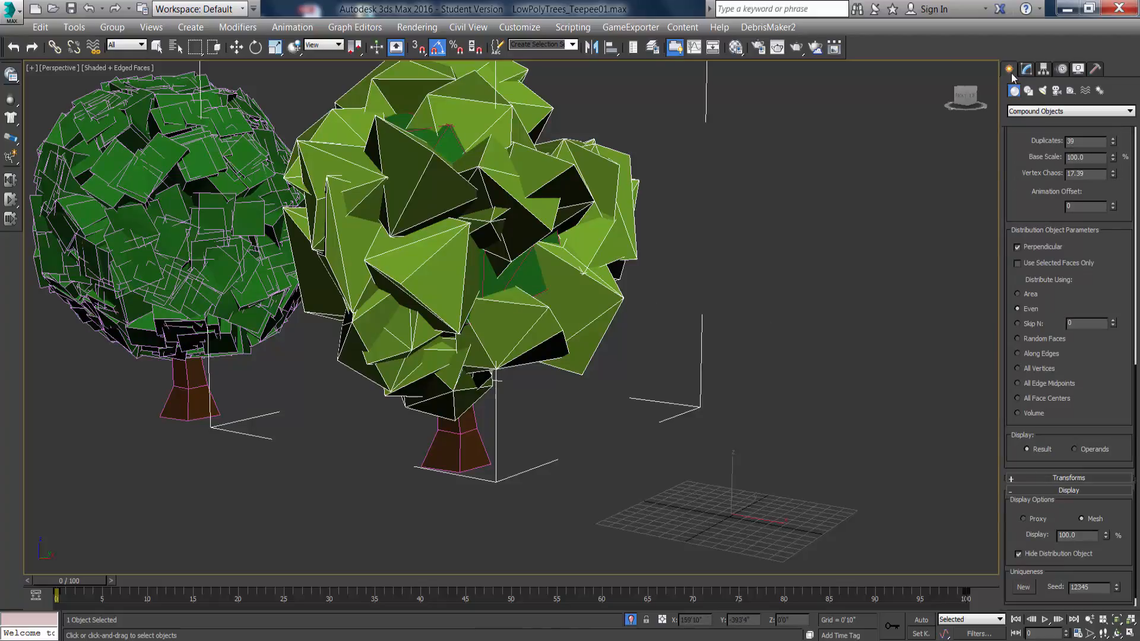
Delete the original Tree_Top_Basic mesh left inside the scattered foliage.
click(238, 50)
click(651, 302)
click(523, 273)
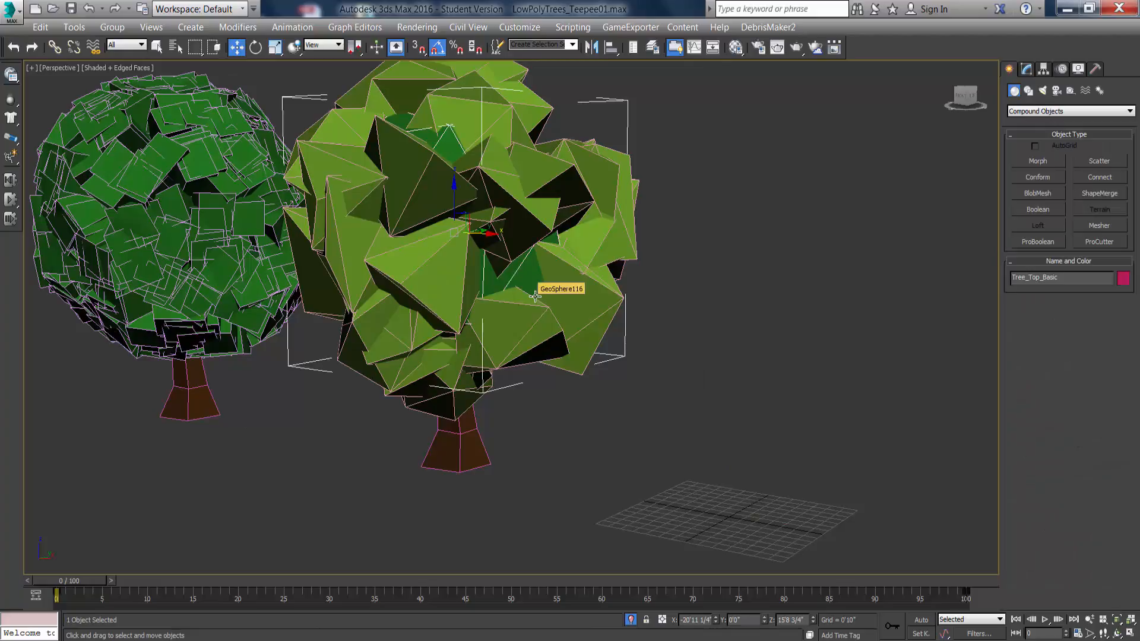
key(Delete)
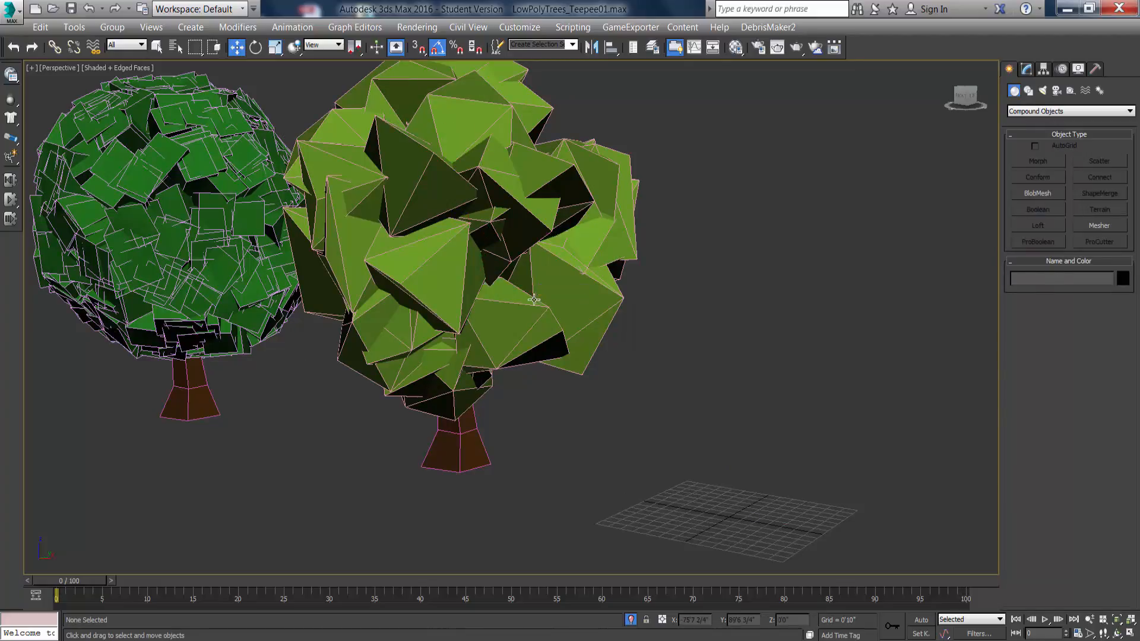
Raise the scattered foliage along Z to 2'4 2/4" above the trunk, then deselect it.
alt+middle_drag(535, 296, 486, 293)
click(486, 293)
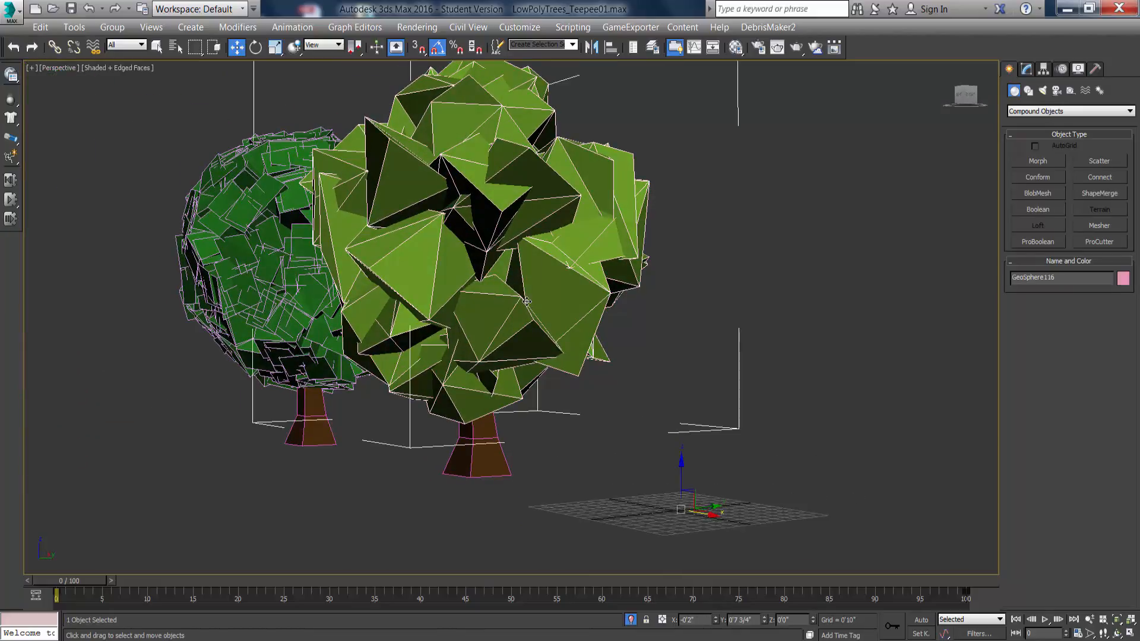
drag(682, 472, 681, 431)
alt+middle_drag(573, 334, 624, 349)
click(656, 362)
alt+middle_drag(694, 231, 714, 319)
click(639, 287)
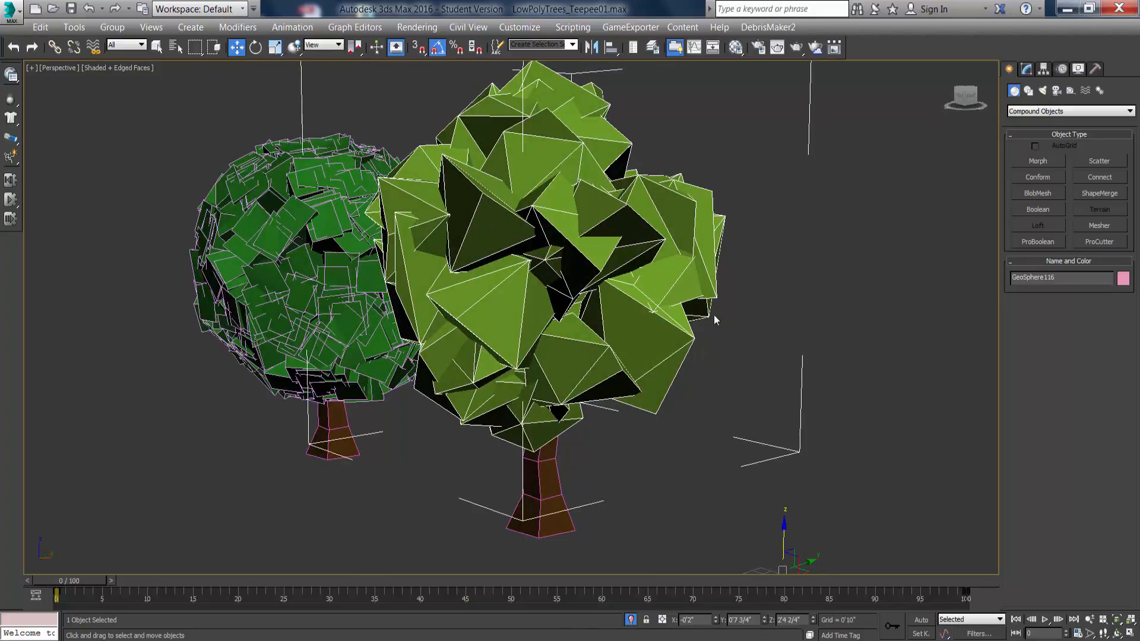
click(753, 283)
Rename the unused 06 - Default material in the Material Editor as Multi_Tree.
key(m)
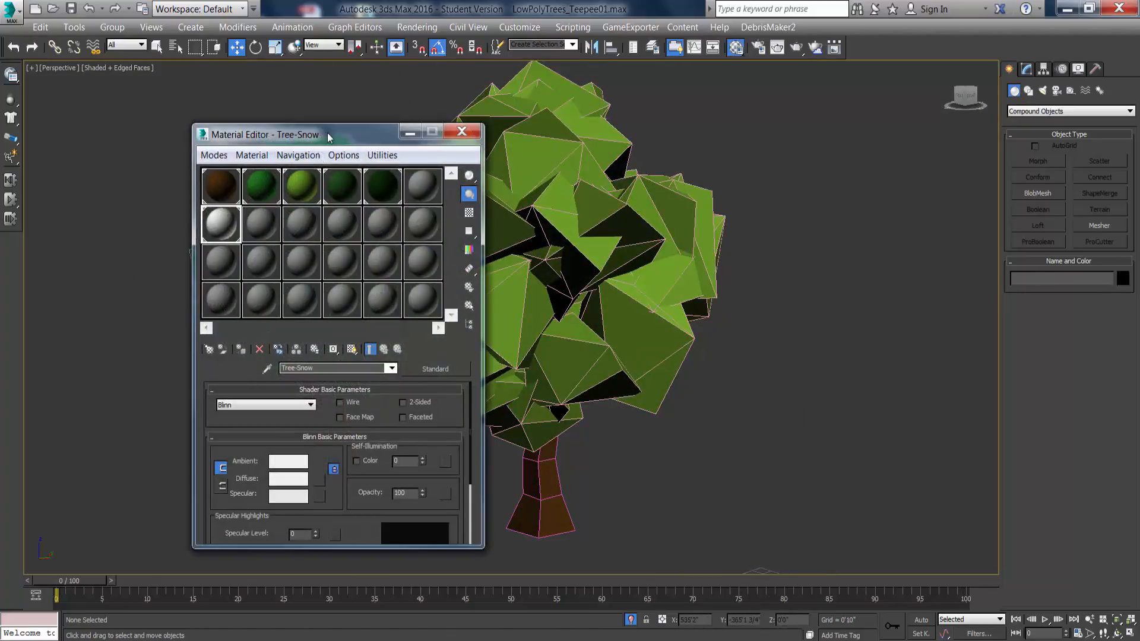
drag(328, 134, 202, 133)
click(298, 186)
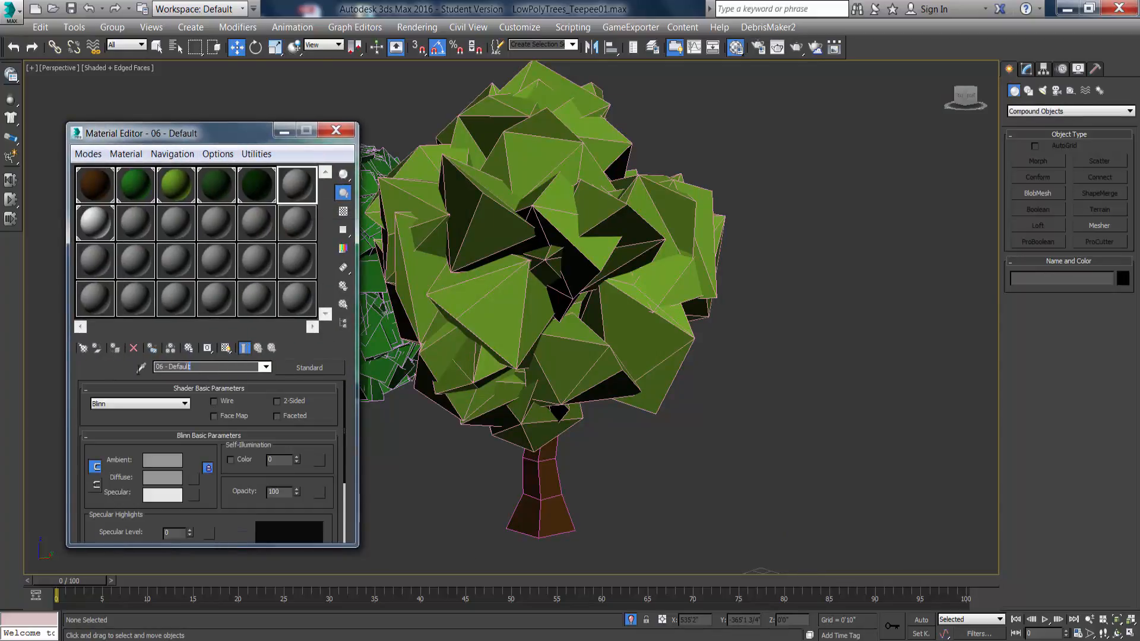
drag(188, 366, 126, 371)
text(Mult)
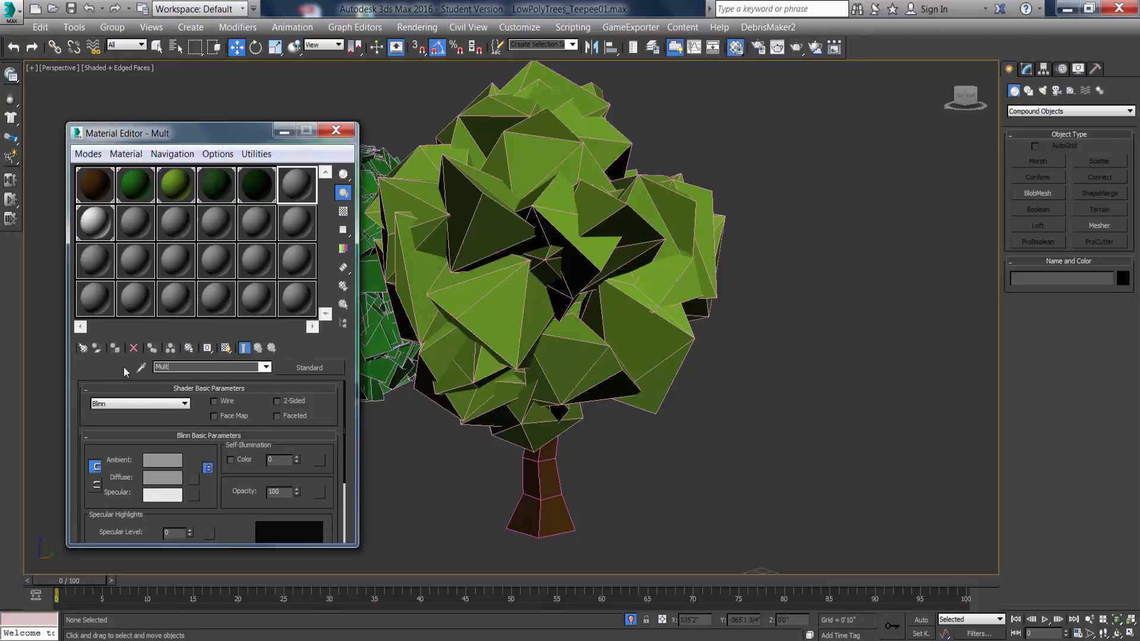
text(i_Tree)
Convert Multi_Tree to a Multi/Sub-Object material, keeping the old material as a sub-material.
click(319, 368)
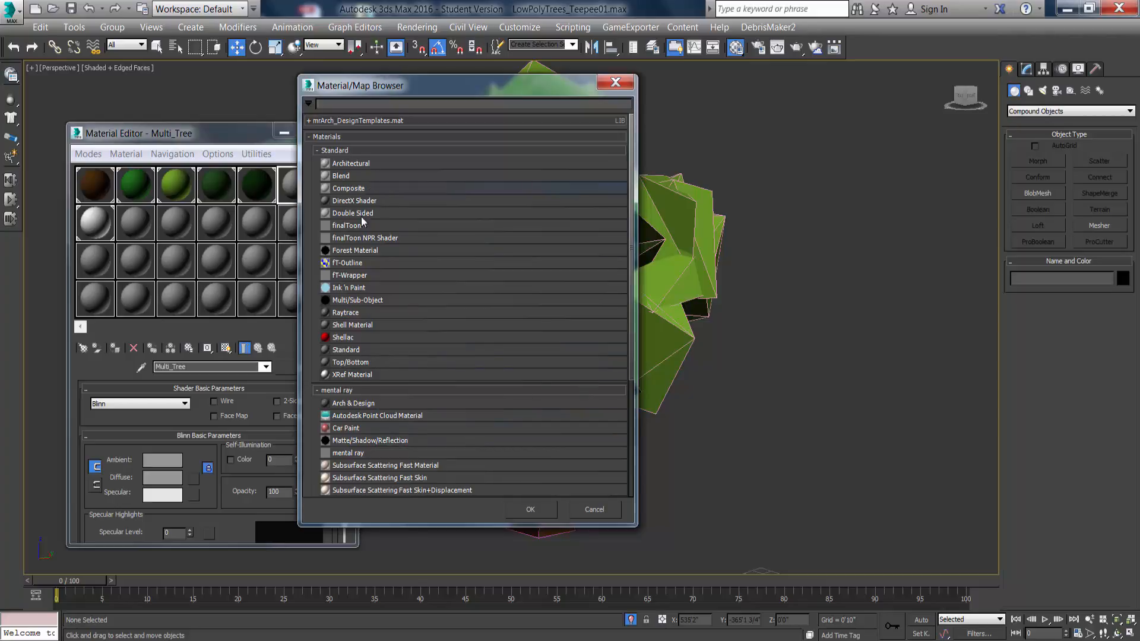
click(368, 301)
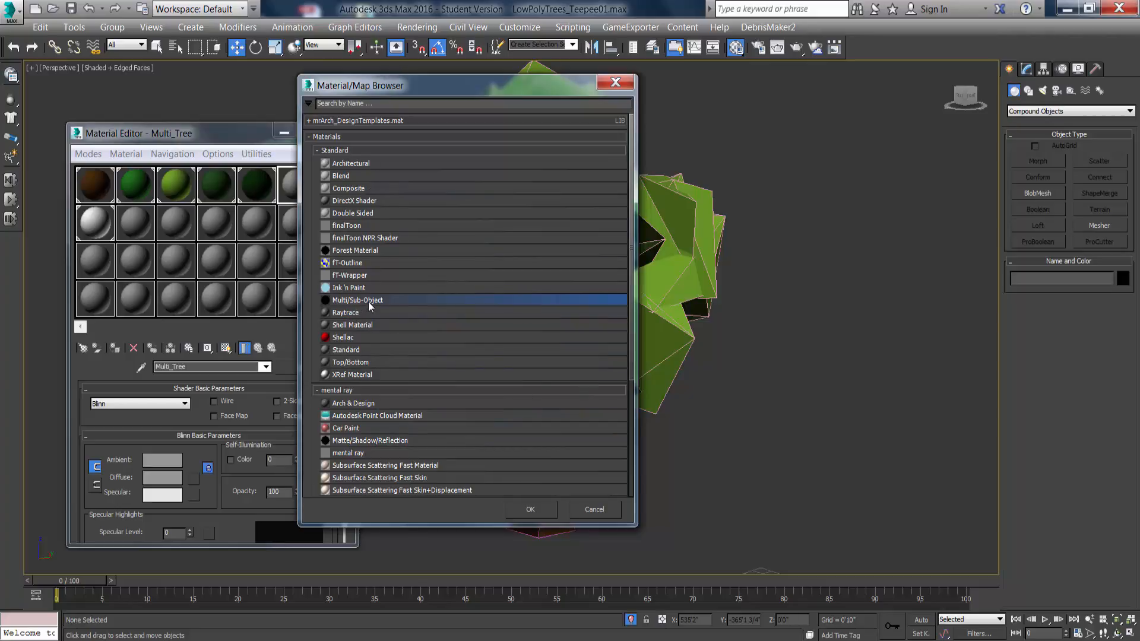
click(532, 509)
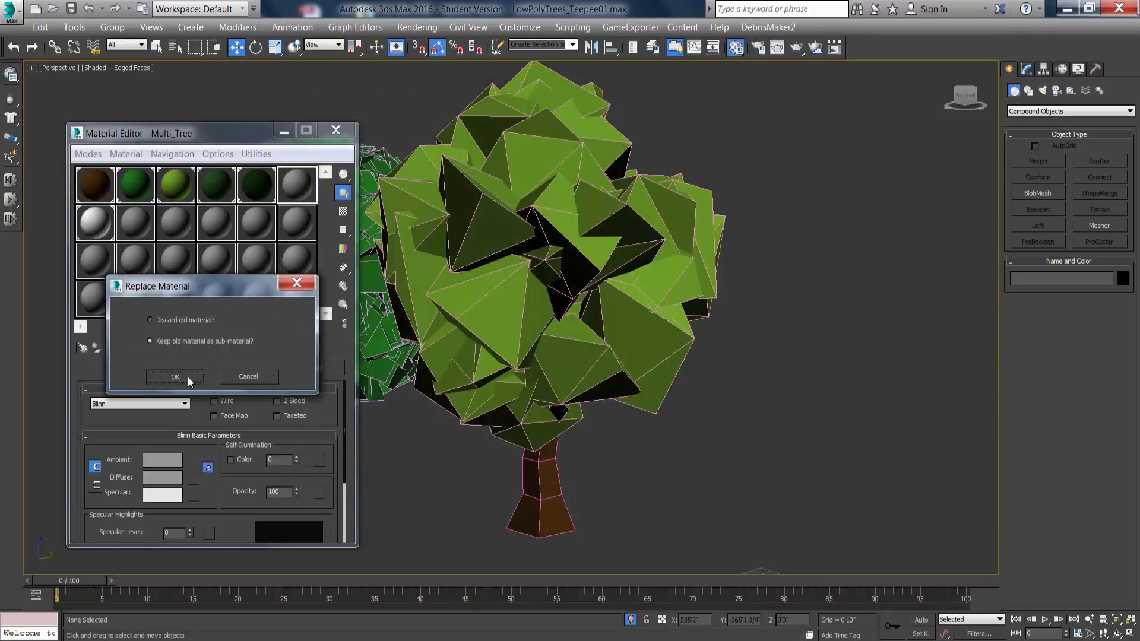
click(175, 377)
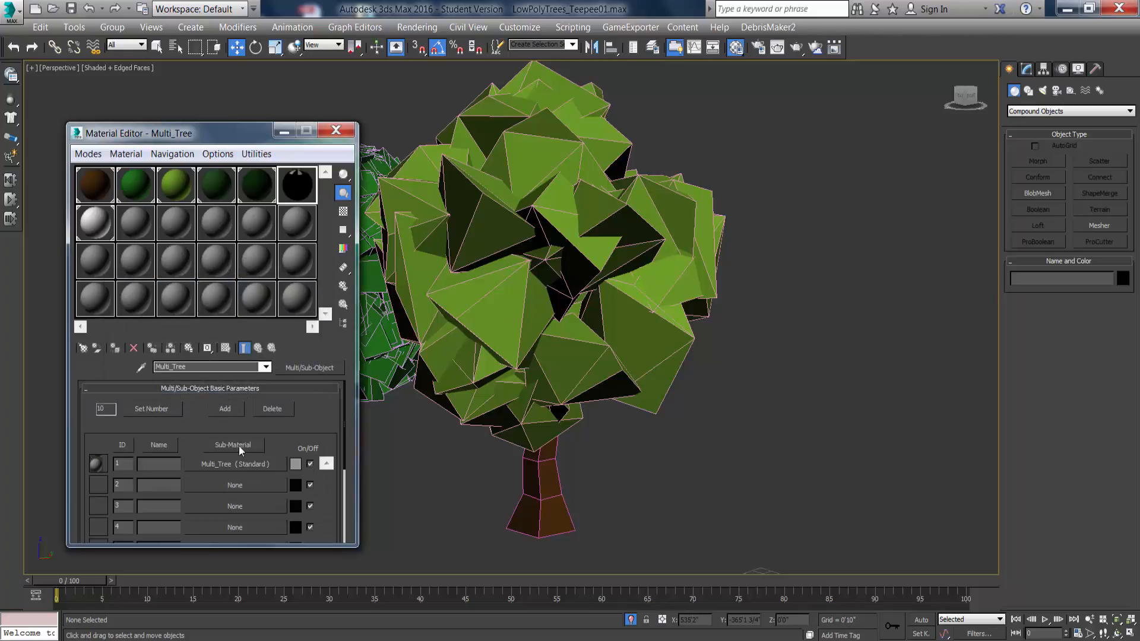
Set the number of sub-materials in Multi_Tree to 3.
click(150, 408)
drag(198, 307, 518, 233)
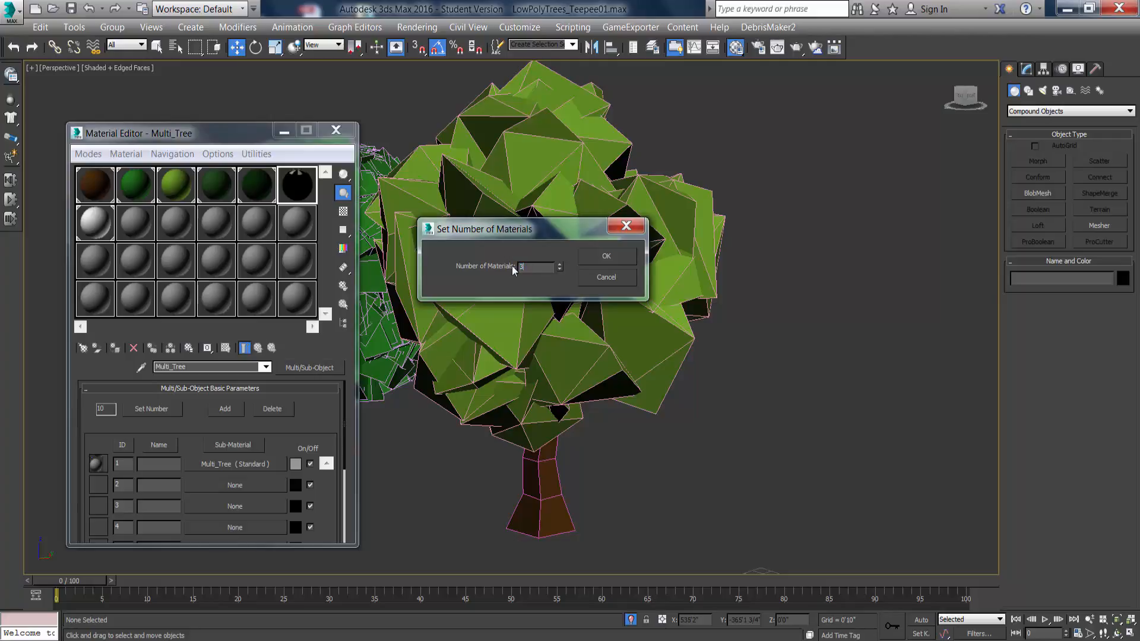
click(606, 256)
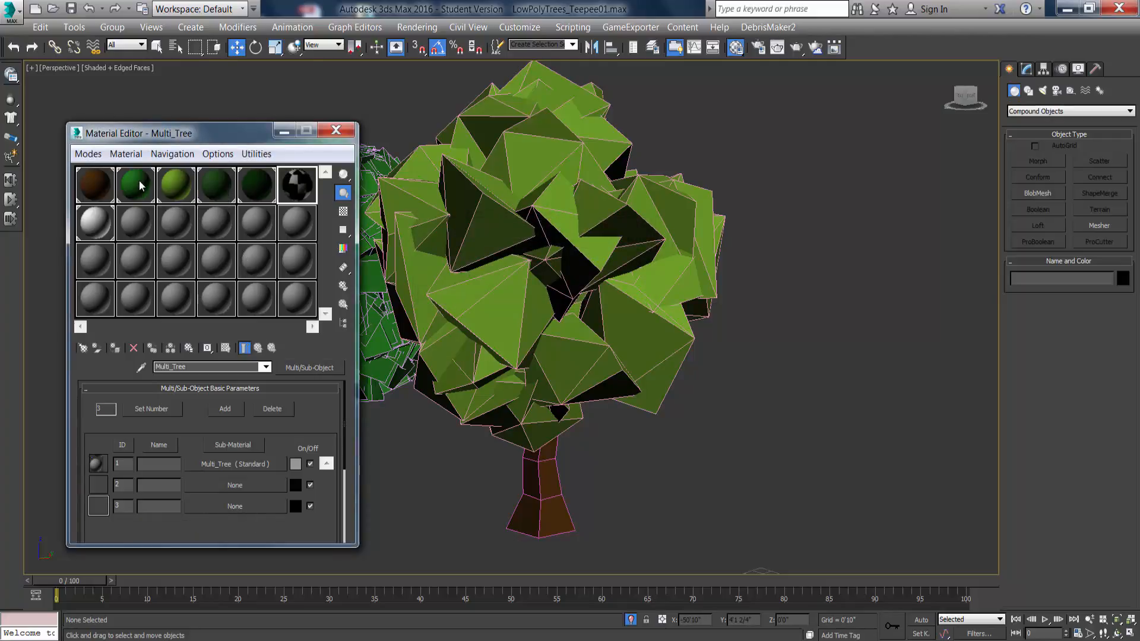
Instance the basic green, light green and dark green tree top materials into Multi_Tree's IDs 1, 2 and 3.
drag(140, 186, 251, 465)
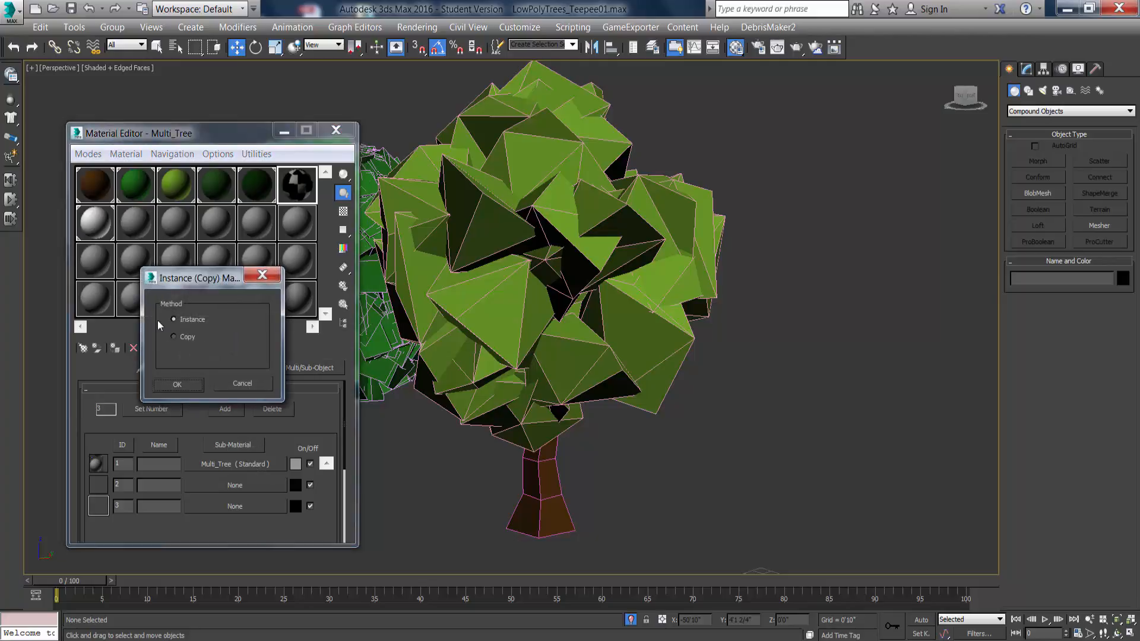
click(191, 382)
drag(176, 184, 252, 484)
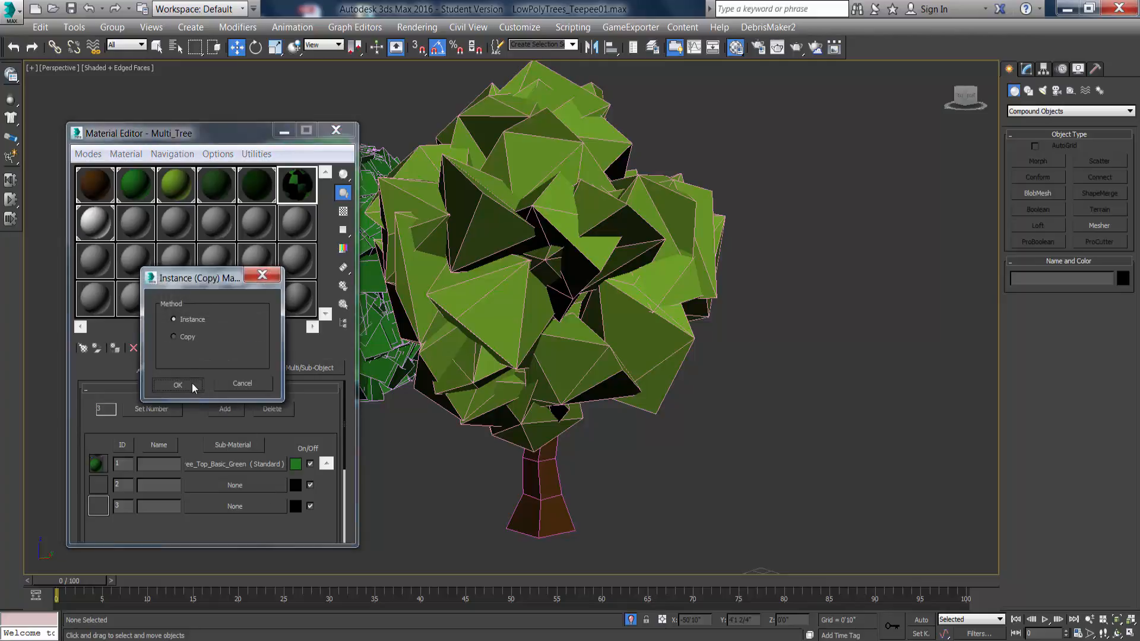
click(191, 383)
drag(216, 187, 241, 507)
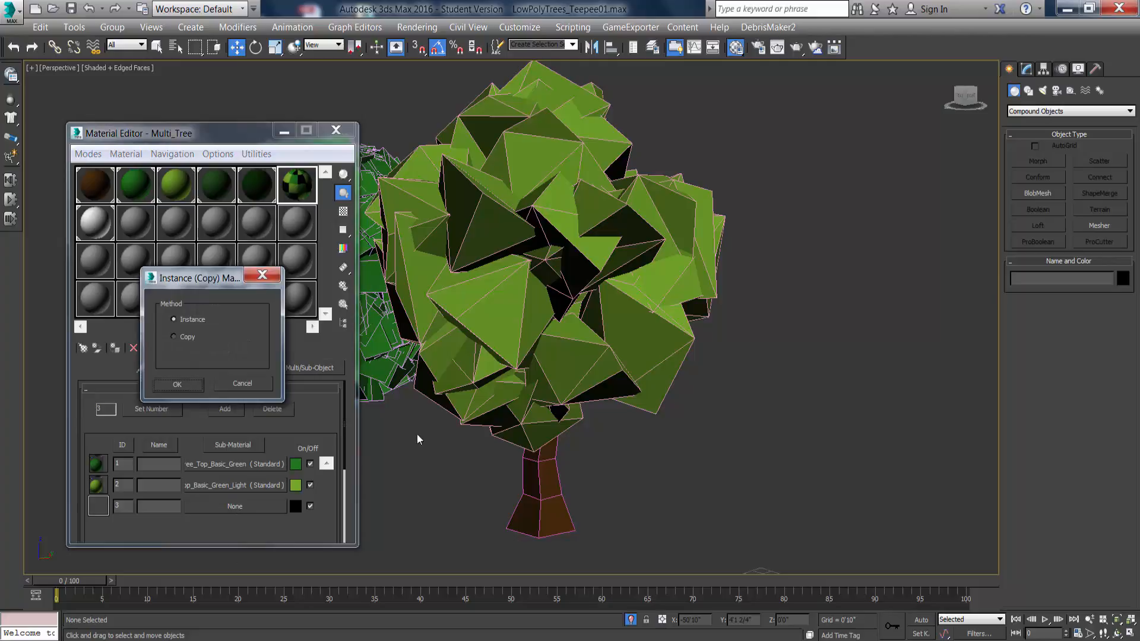
click(190, 381)
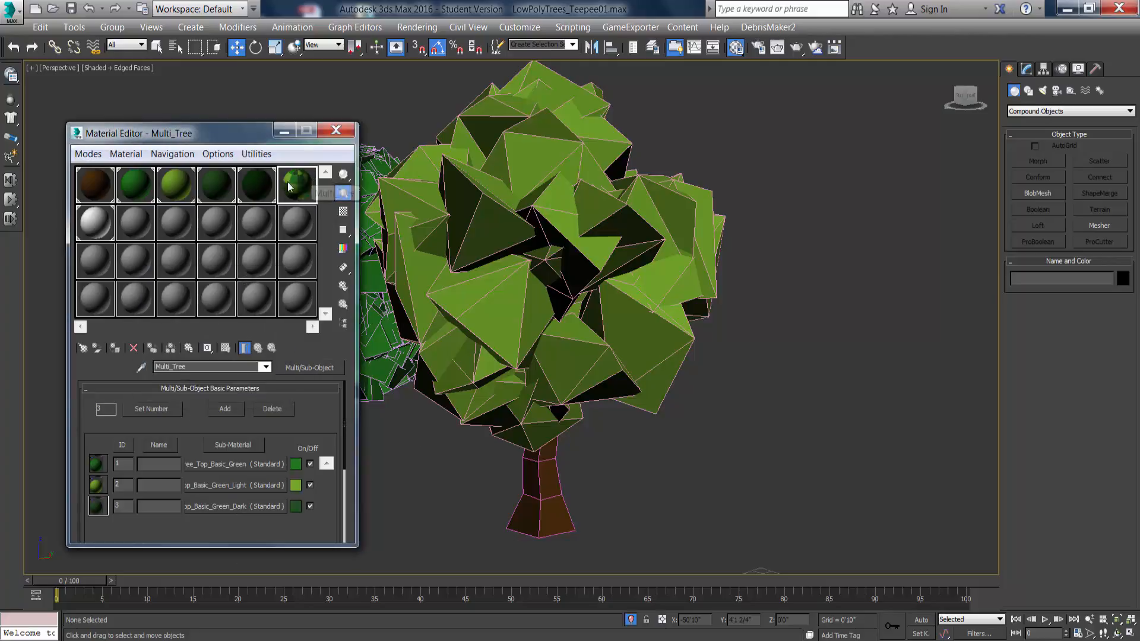
Apply the Multi_Tree material to the scattered foliage and close the Material Editor.
drag(556, 176, 557, 175)
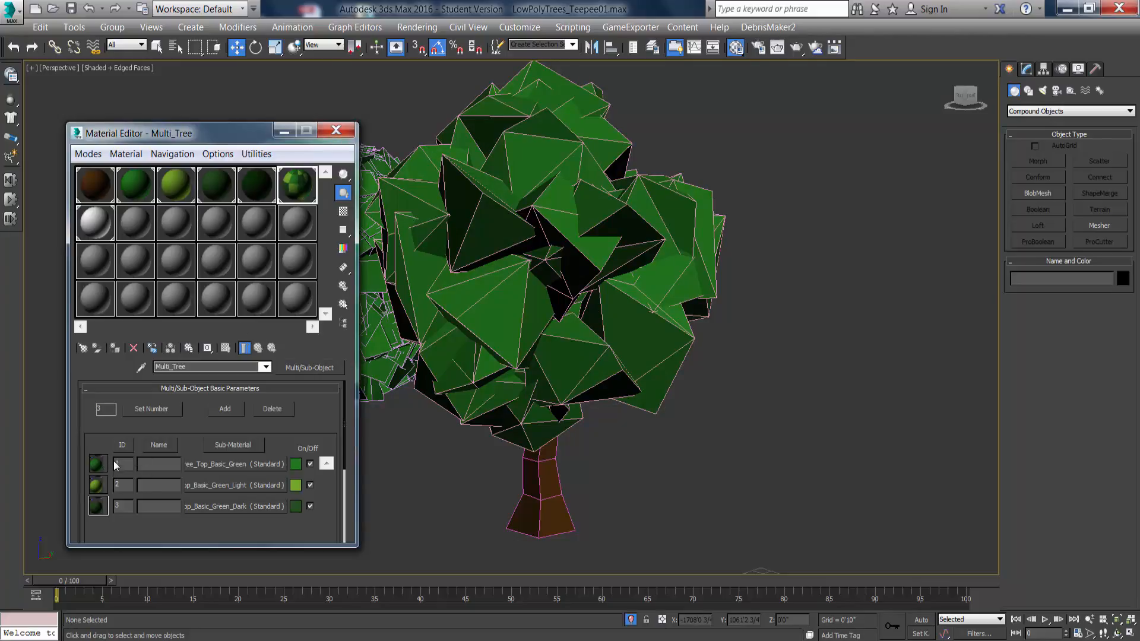
click(335, 132)
Add an Edit Poly modifier to the scattered foliage and switch it to Element level.
alt+middle_drag(659, 243, 690, 253)
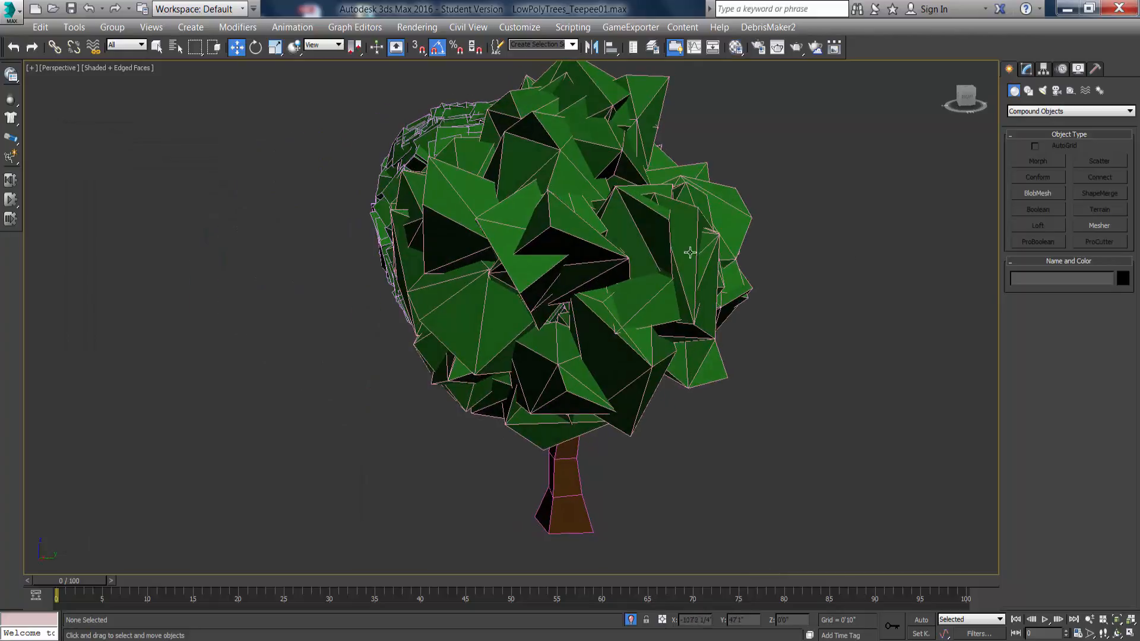
click(689, 252)
click(1026, 70)
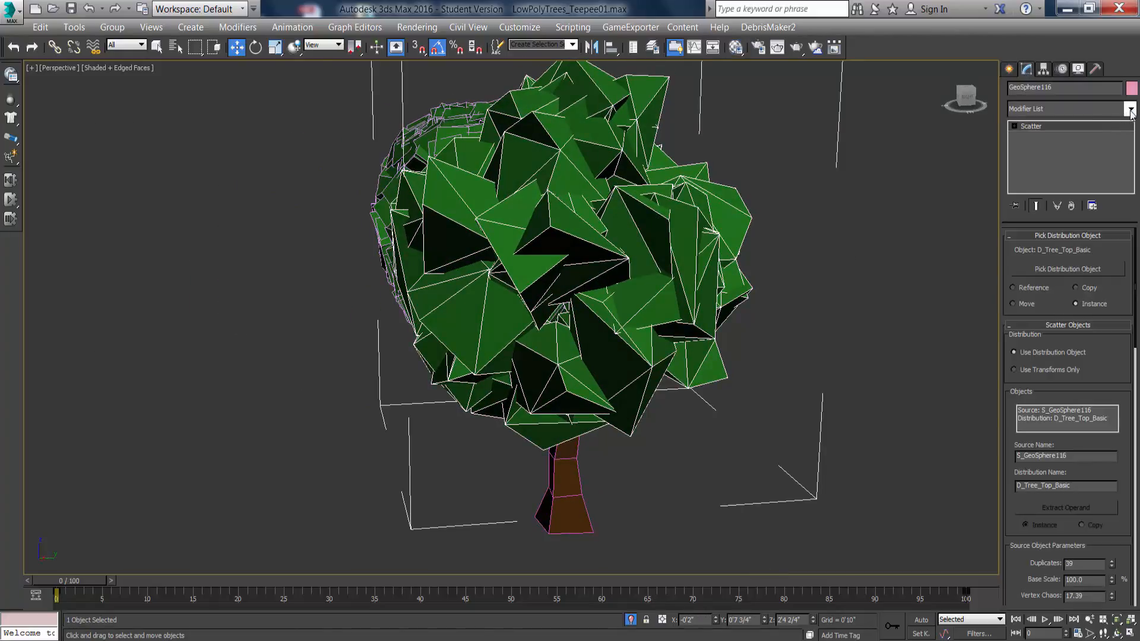
click(1130, 109)
scroll(1066, 267, down, 2)
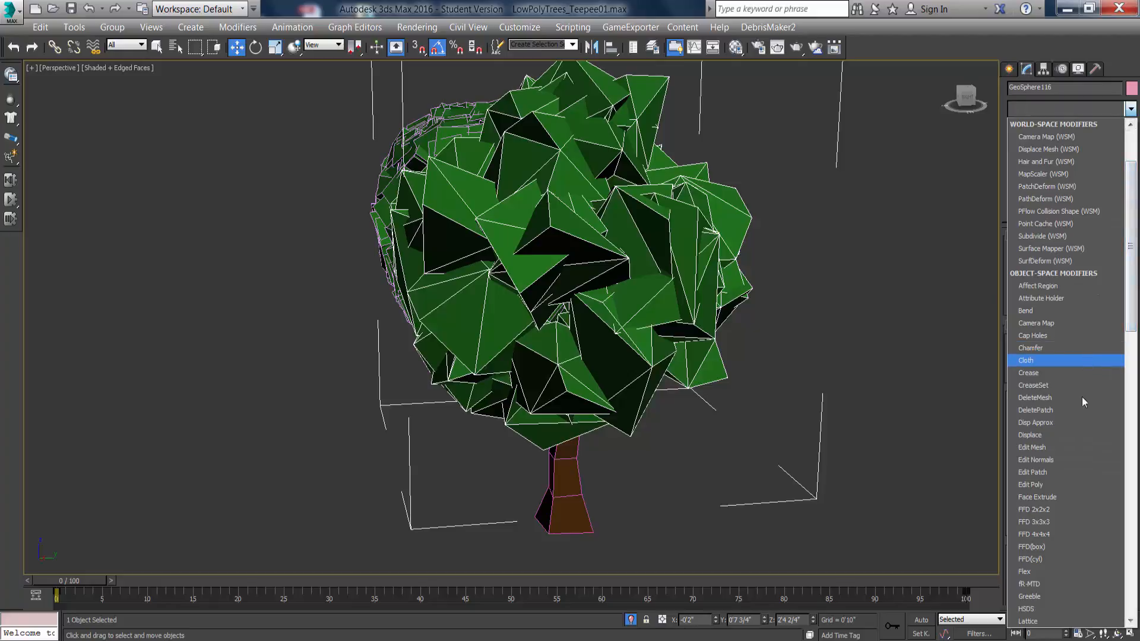
click(1063, 482)
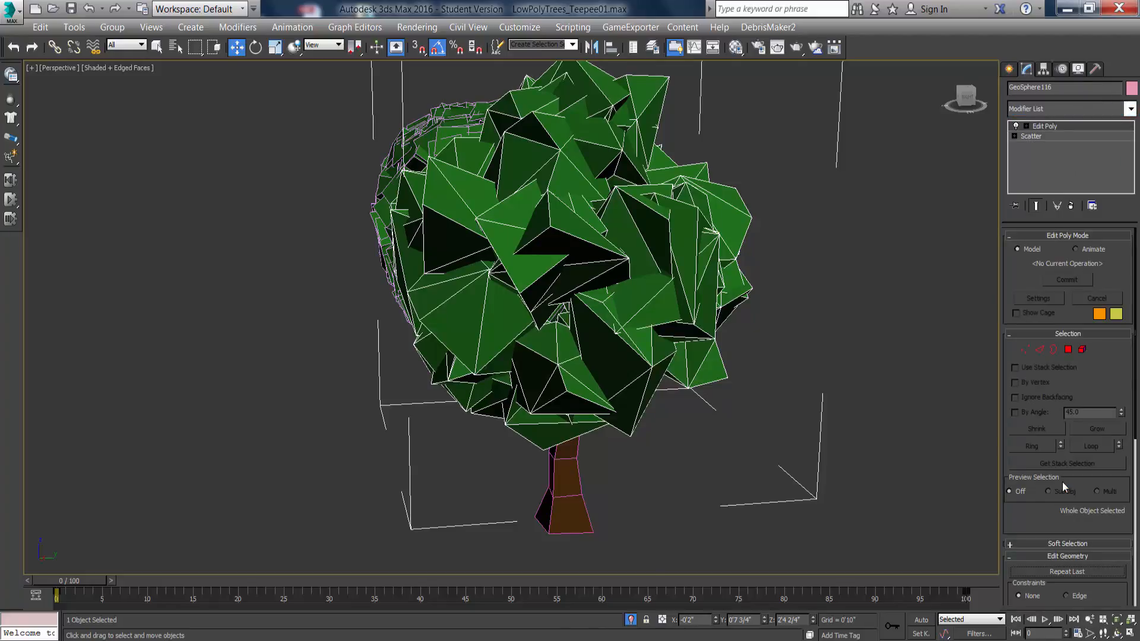
click(1083, 350)
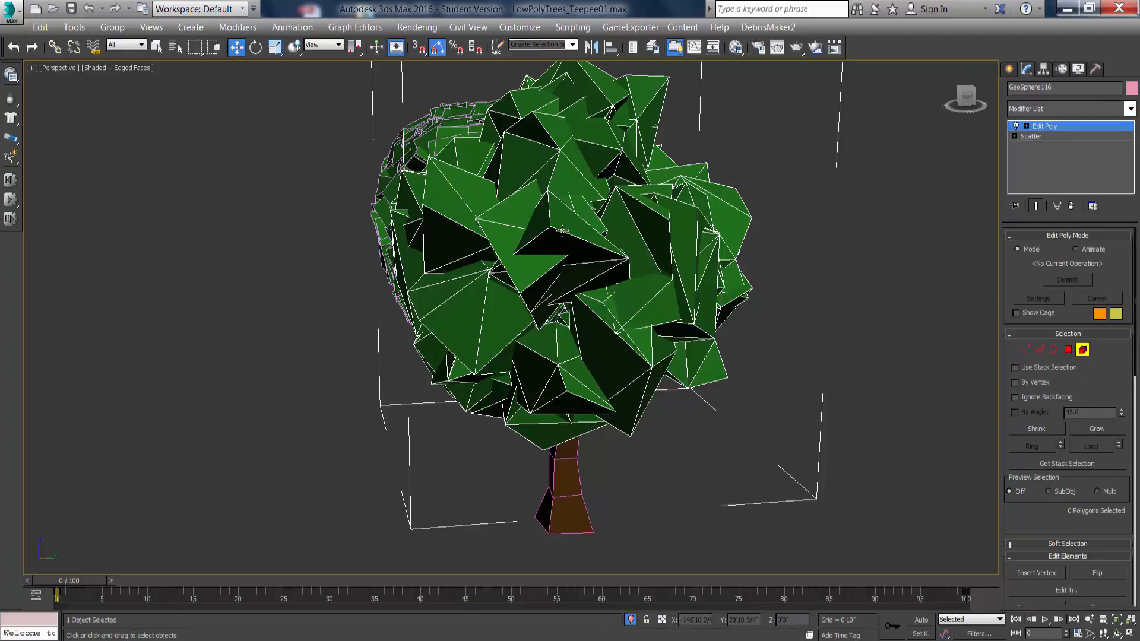
Select several foliage elements spread around the tree top and set their material ID to 2.
click(558, 264)
alt+middle_drag(503, 316, 545, 313)
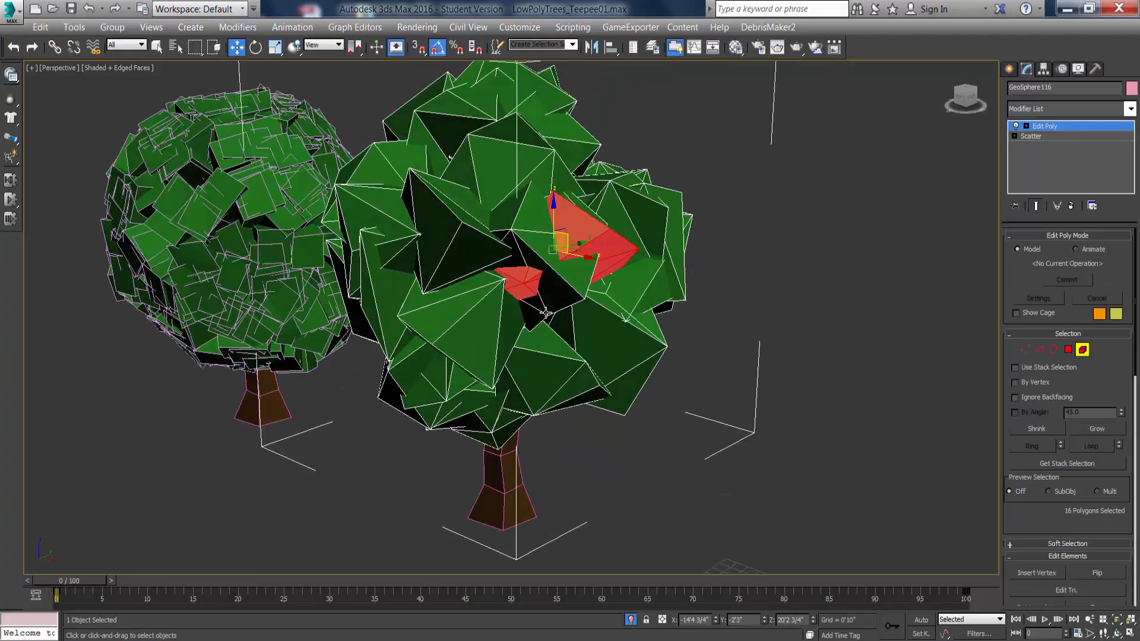
ctrl+click(486, 161)
alt+middle_drag(472, 111, 401, 271)
ctrl+click(390, 272)
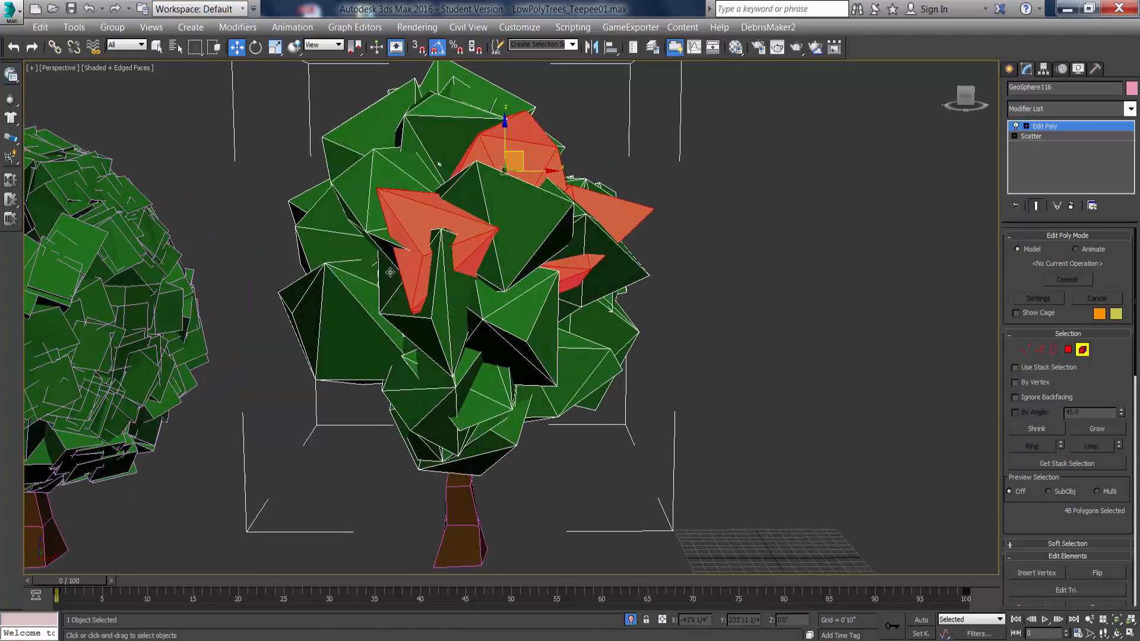
alt+middle_drag(315, 243, 565, 426)
ctrl+click(551, 355)
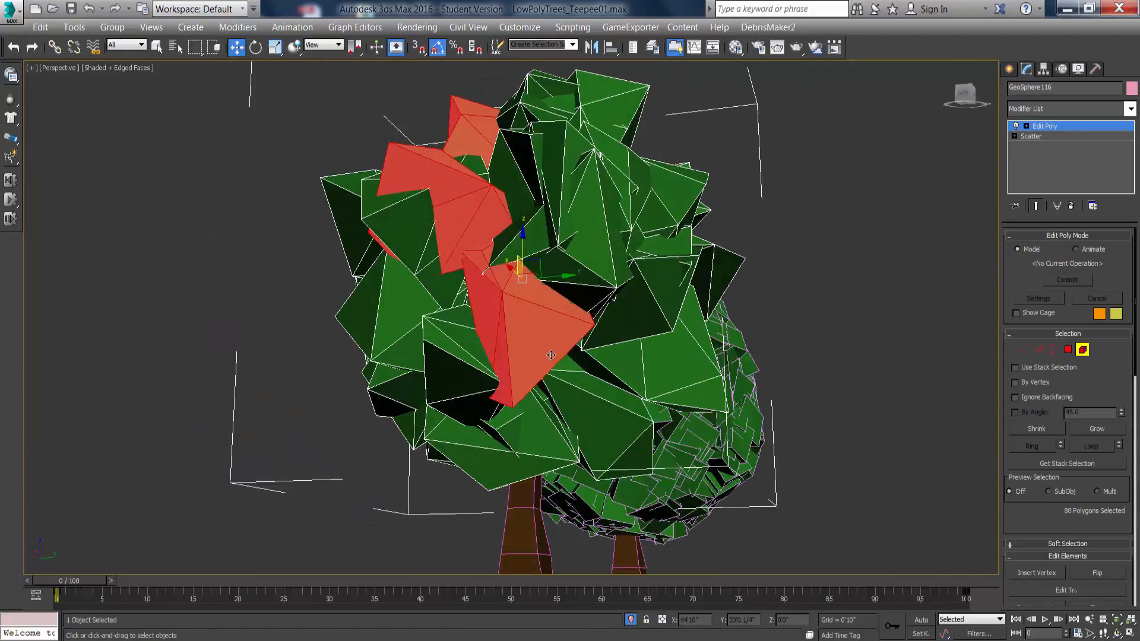
ctrl+click(667, 304)
alt+middle_drag(668, 305, 612, 270)
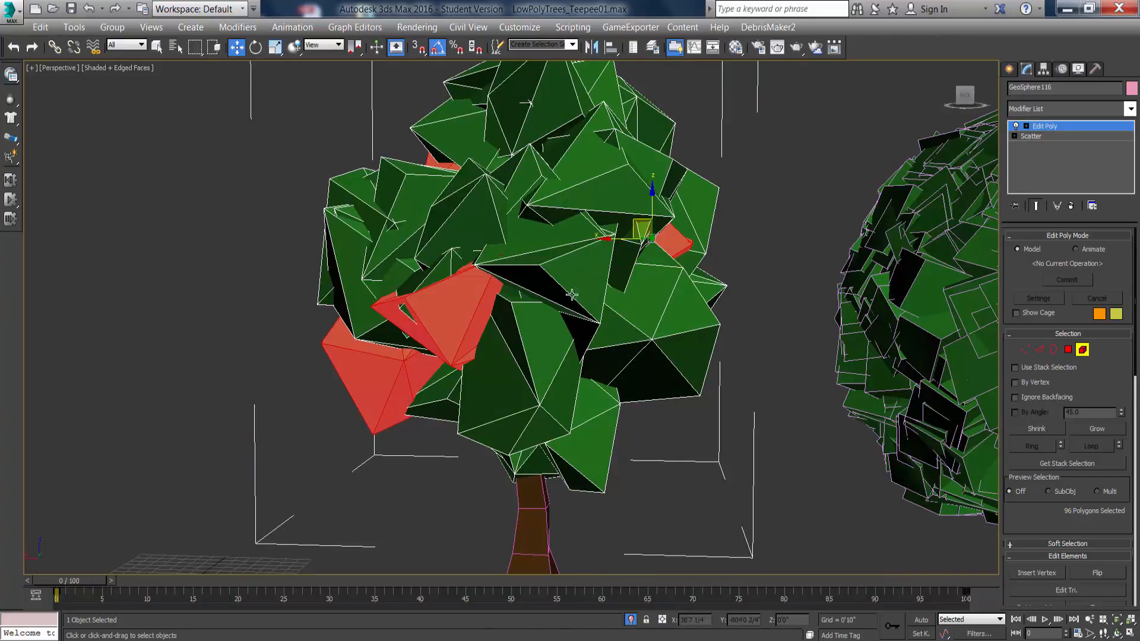
ctrl+click(595, 420)
ctrl+click(559, 141)
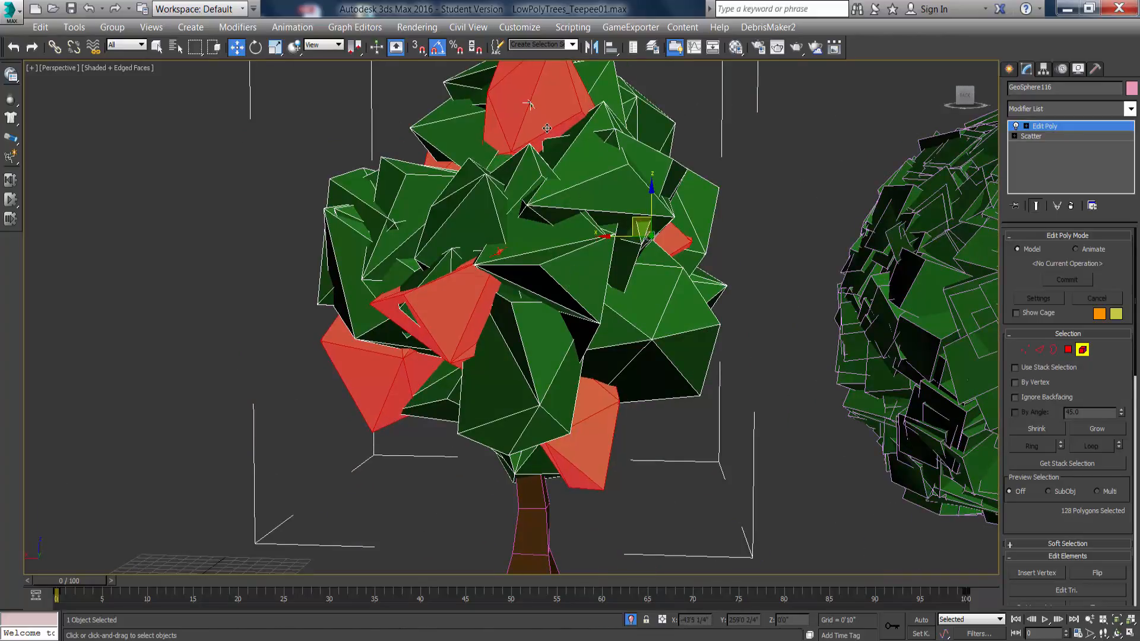
scroll(1068, 415, down, 10)
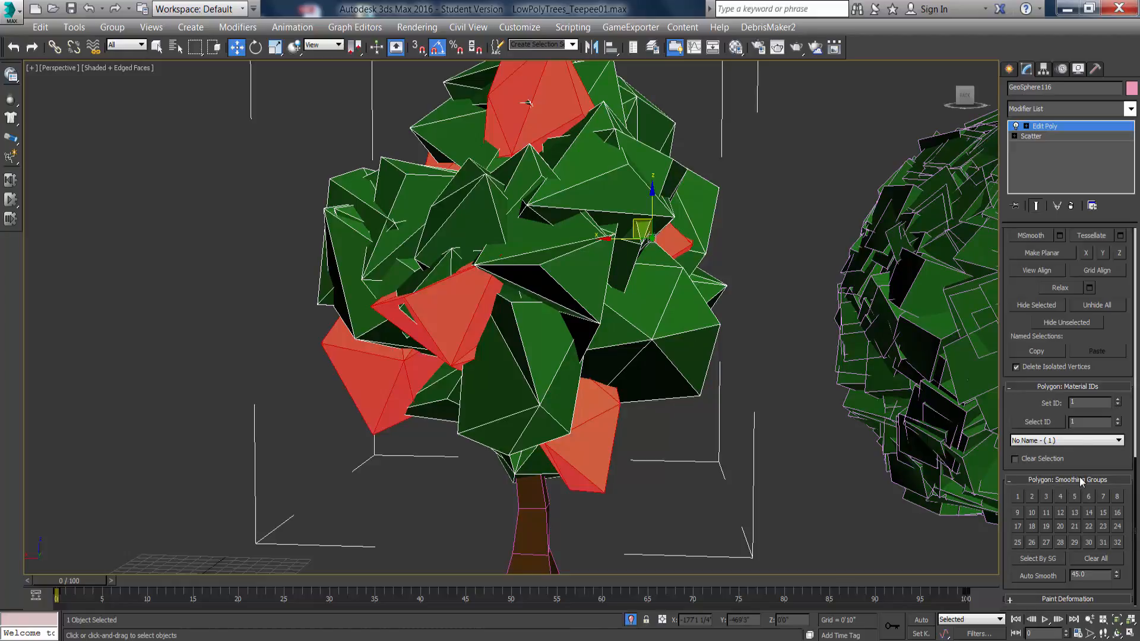
click(1119, 400)
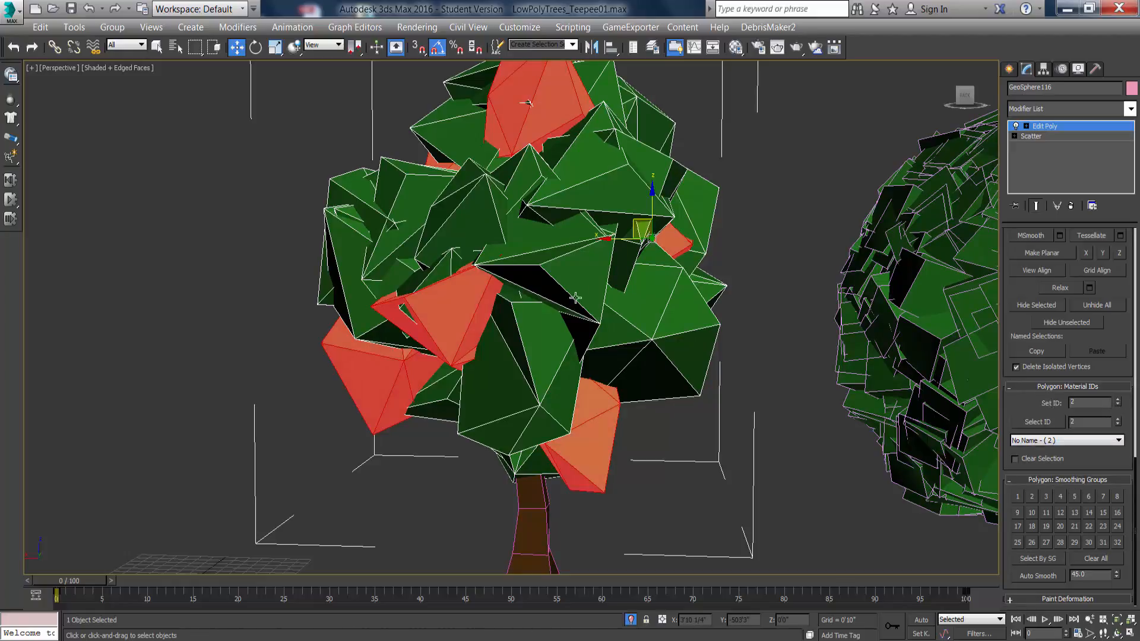
Select another group of still basic-green elements around the foliage, set their material ID to 3, and deselect them.
click(569, 236)
alt+middle_drag(502, 273, 546, 289)
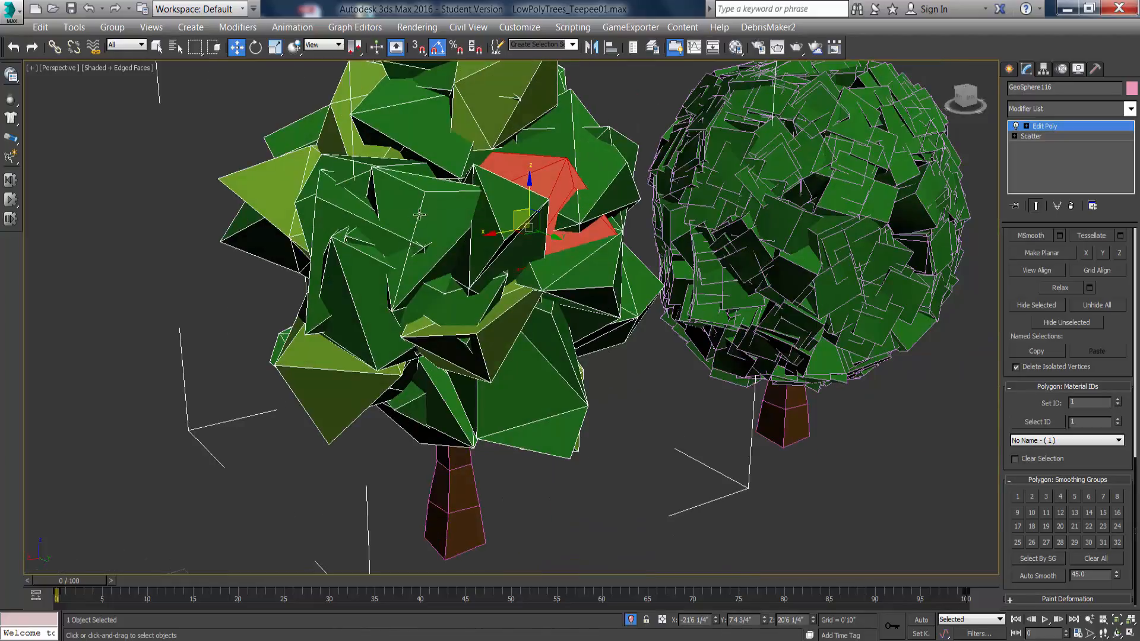
ctrl+click(430, 206)
alt+middle_drag(430, 206, 500, 415)
ctrl+click(642, 339)
ctrl+click(478, 439)
ctrl+click(613, 501)
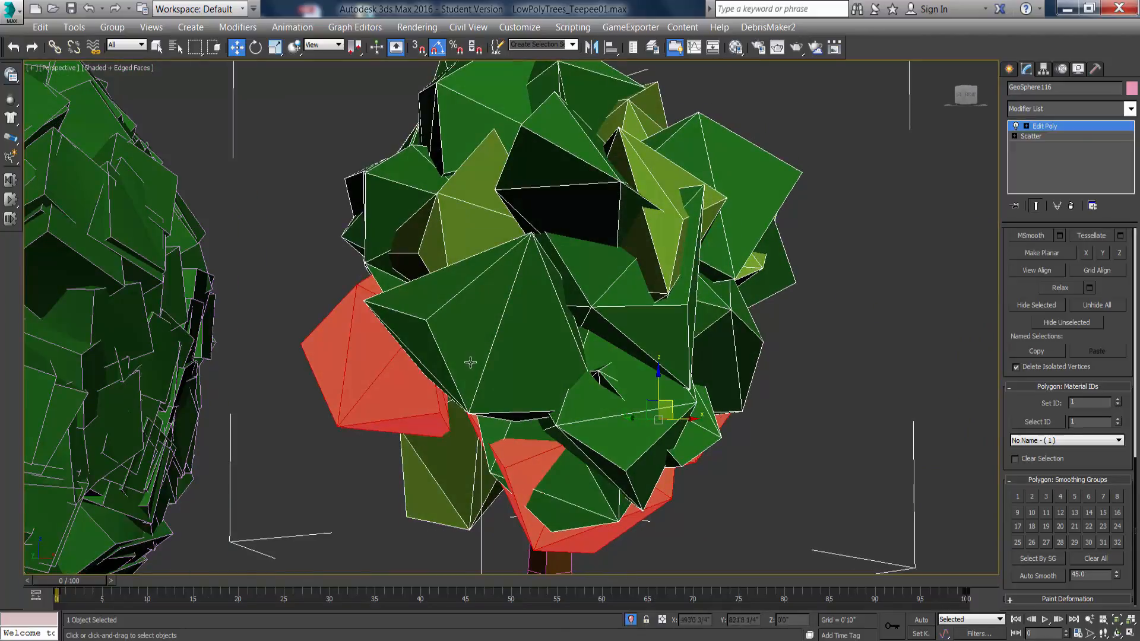
ctrl+click(470, 362)
alt+middle_drag(471, 362, 597, 191)
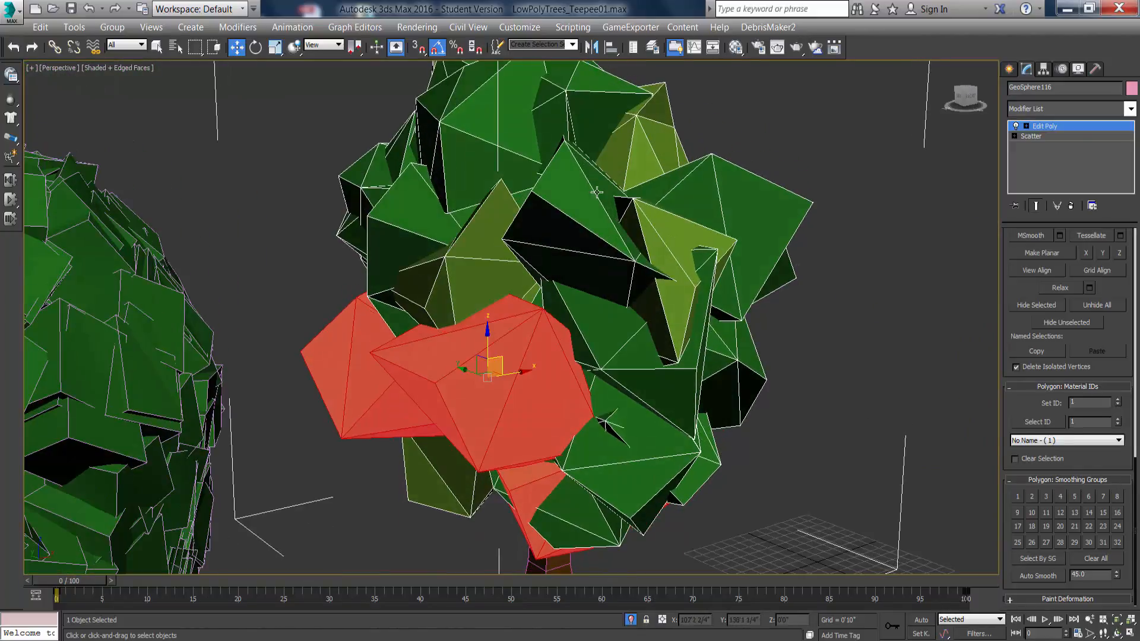
ctrl+click(509, 109)
alt+middle_drag(644, 270, 596, 258)
ctrl+click(643, 278)
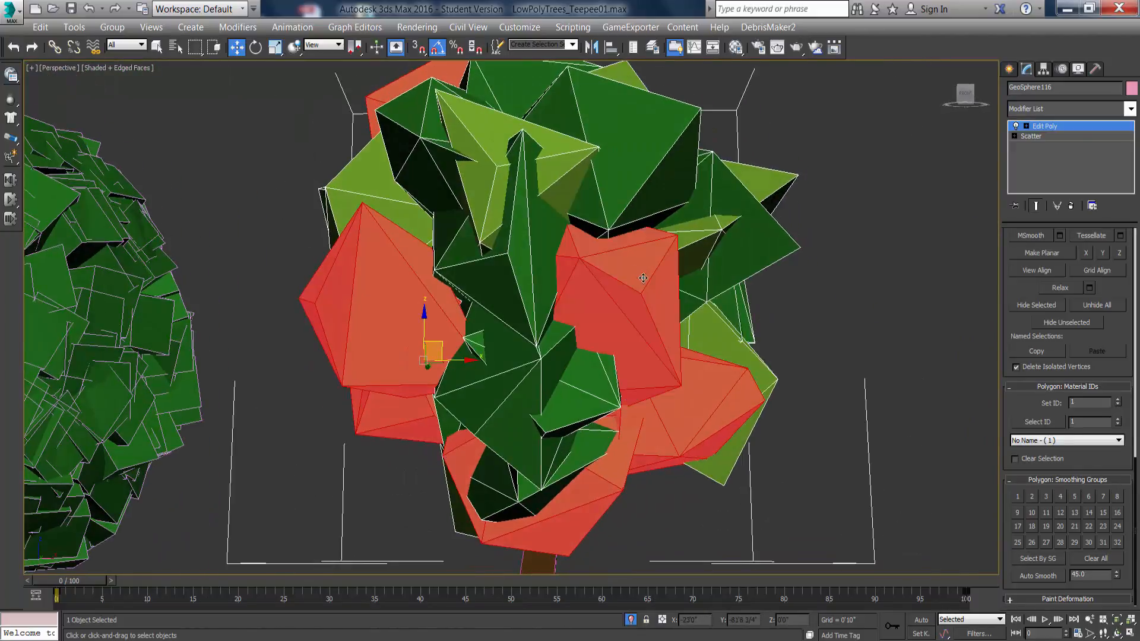
click(1117, 400)
click(1117, 400)
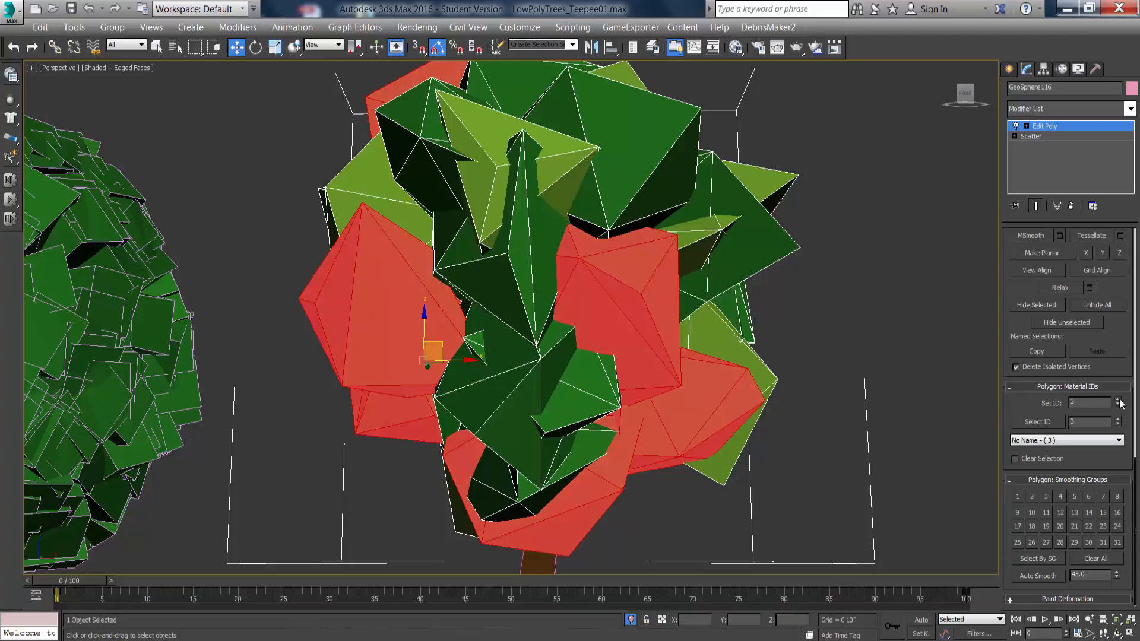
click(809, 419)
Render the perspective view with both trees in frame, examine the foliage colours, and close the render window.
alt+middle_drag(698, 358, 587, 375)
scroll(586, 375, down, 3)
scroll(587, 373, up, 2)
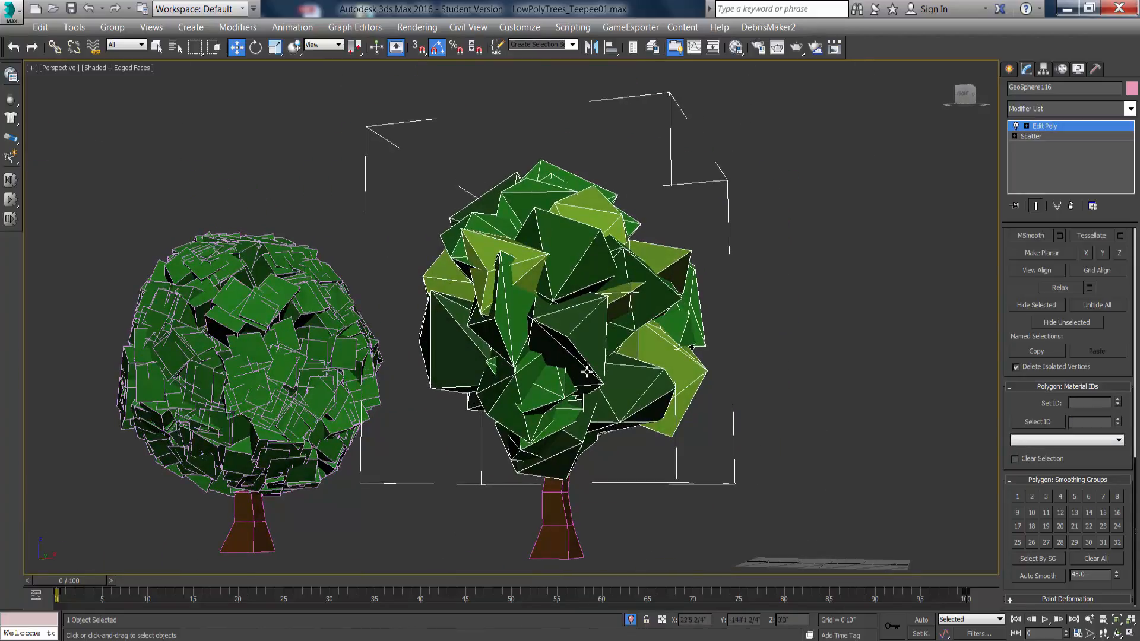
key(shift+q)
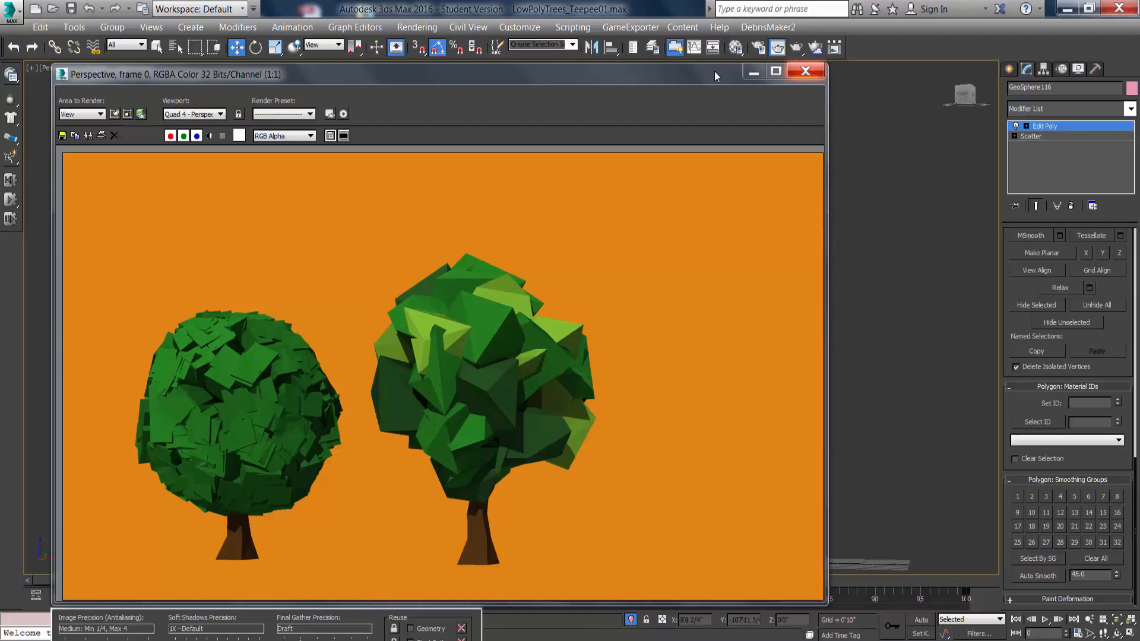
drag(715, 71, 726, 65)
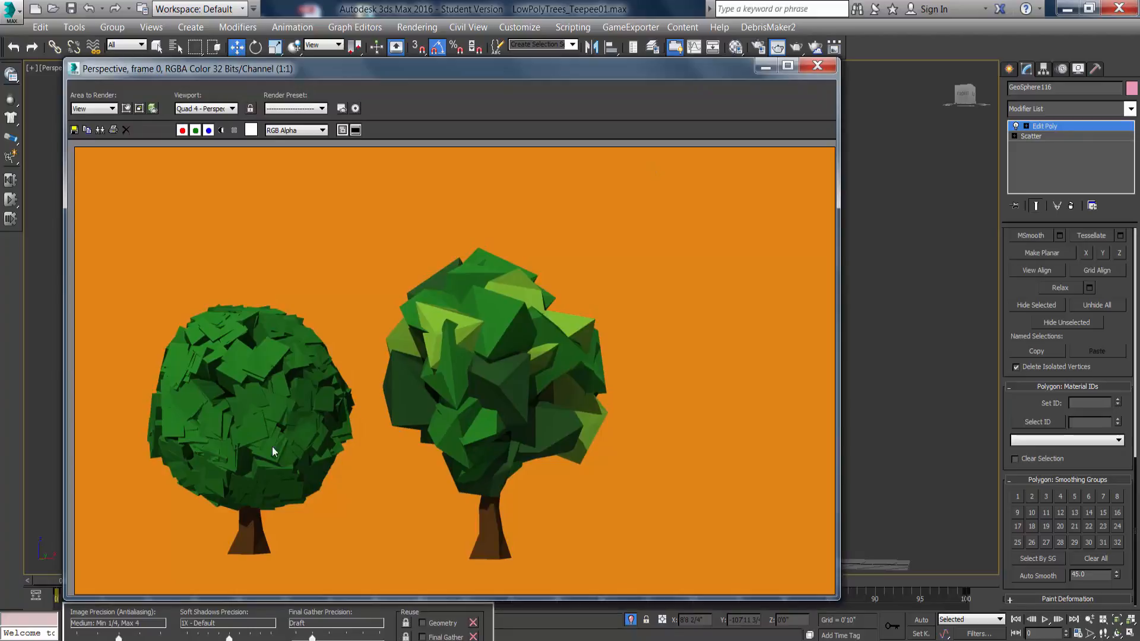
drag(562, 70, 545, 63)
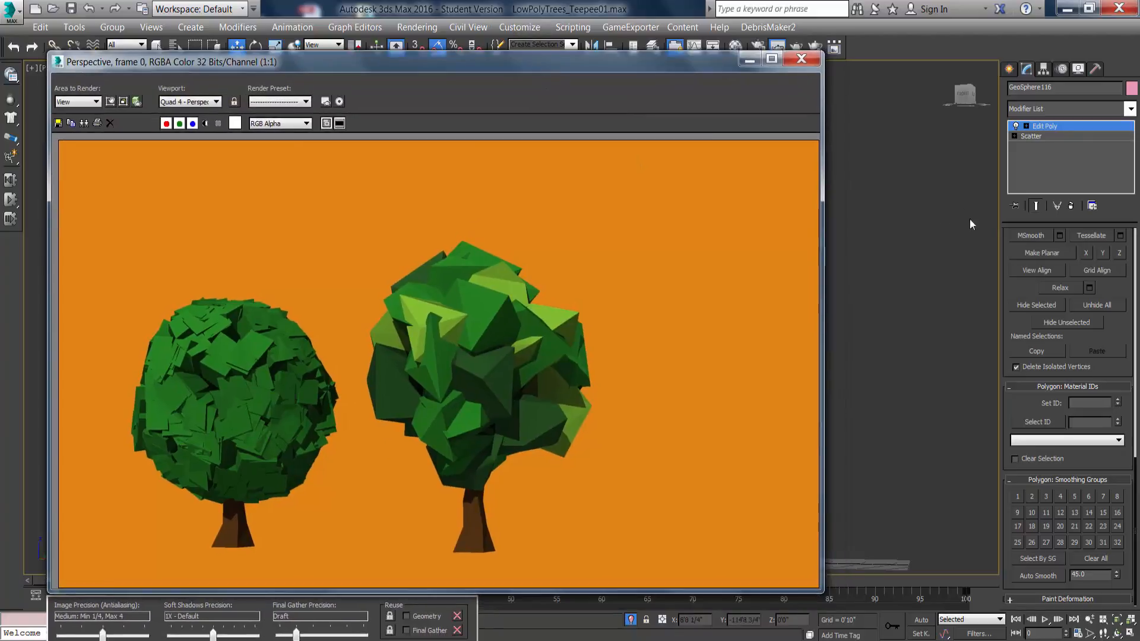
click(801, 58)
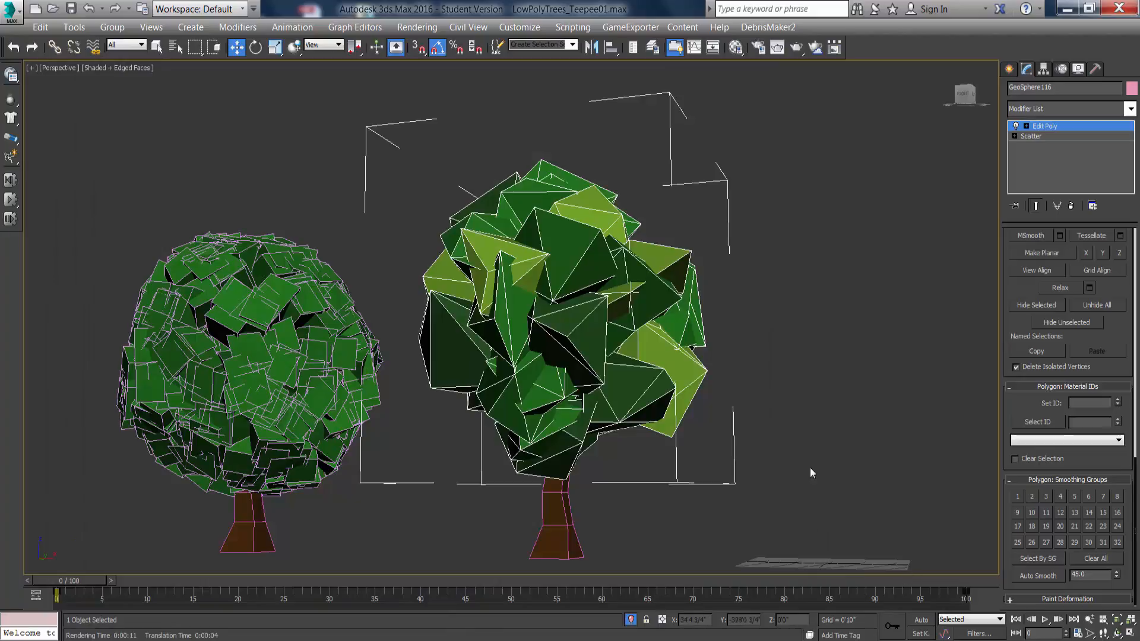
Try changing the Scatter's Duplicates to 38 beneath the Edit Poly modifier, holding the scene first.
click(1117, 634)
drag(552, 372, 522, 374)
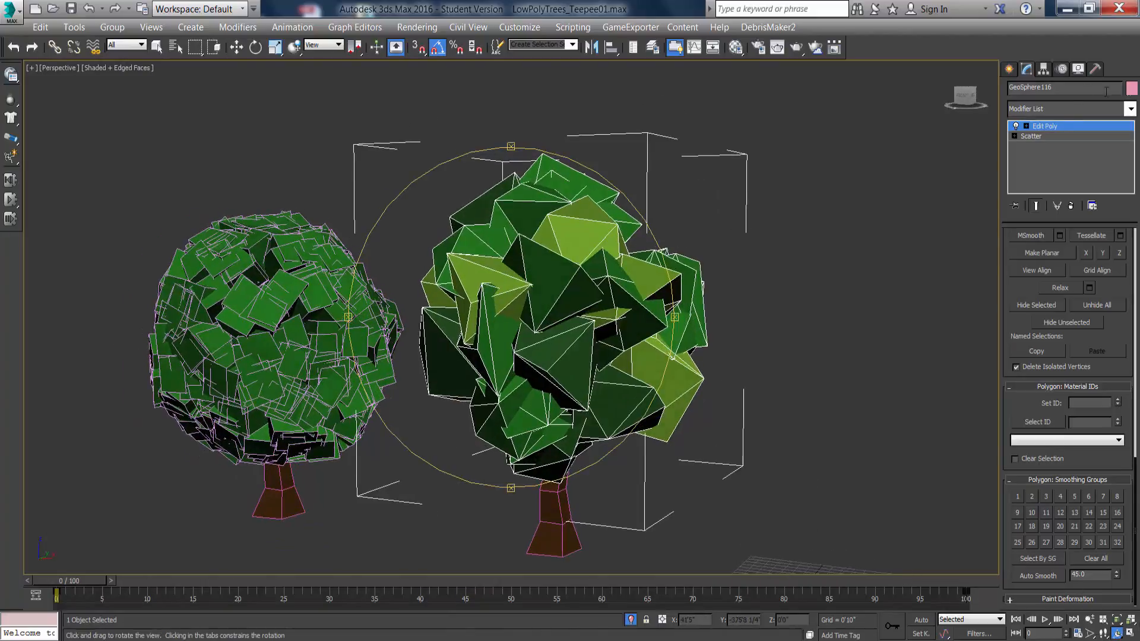
click(1010, 70)
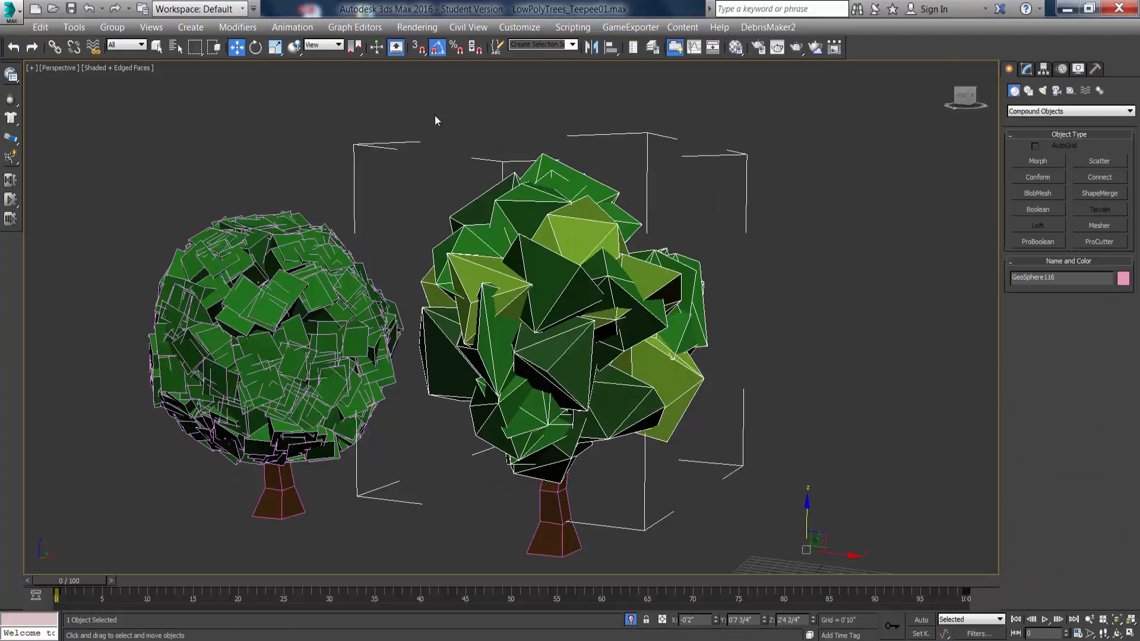
click(1026, 70)
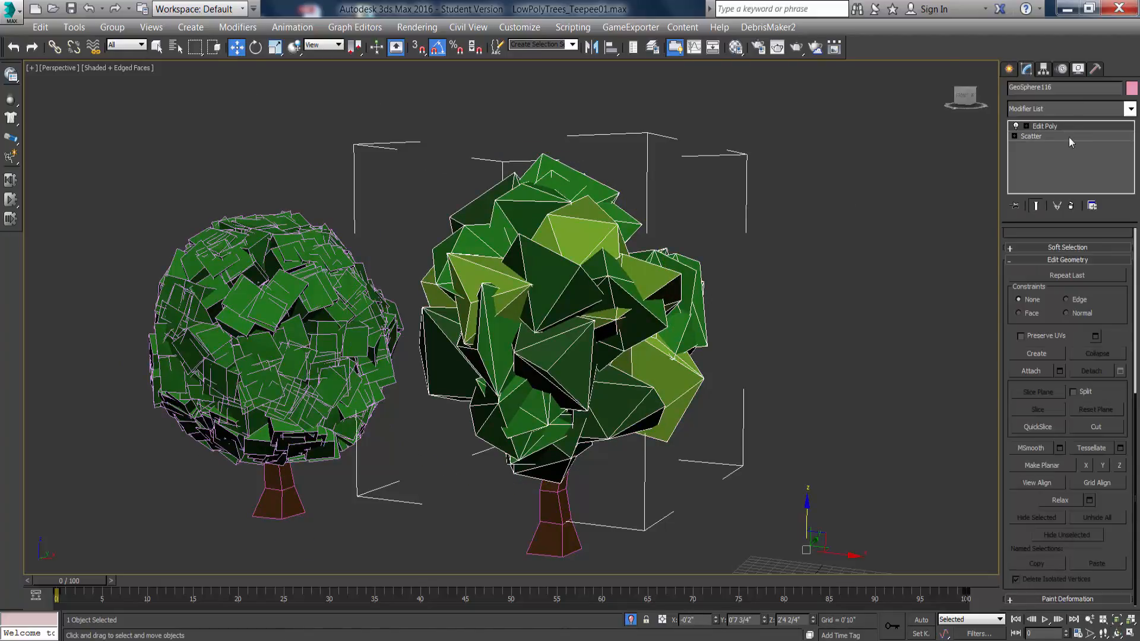
click(1052, 136)
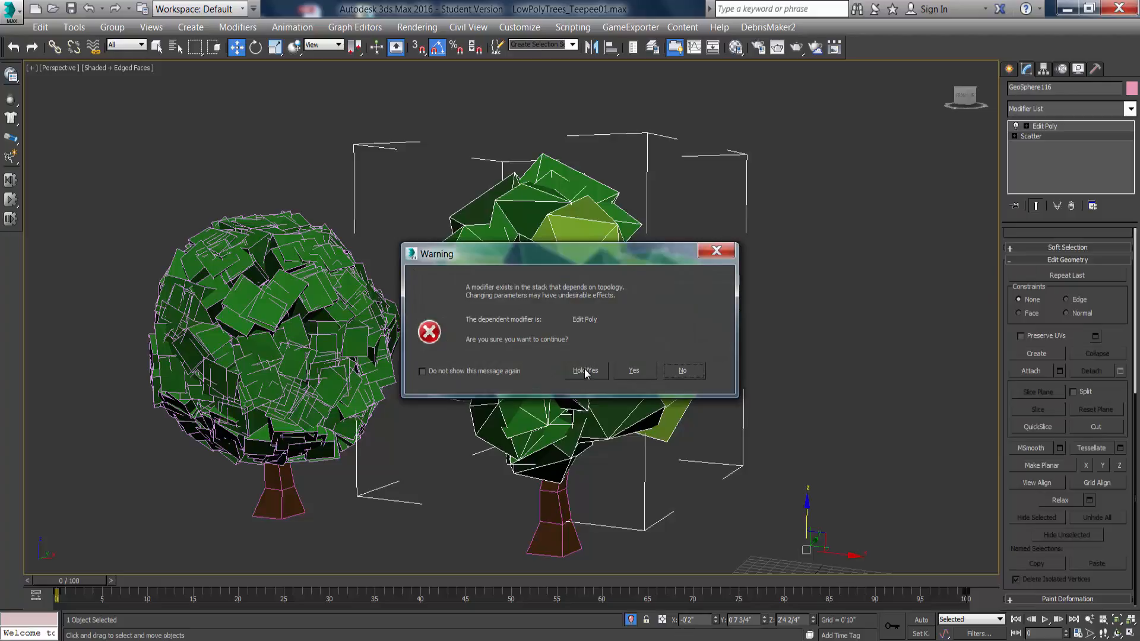
click(584, 370)
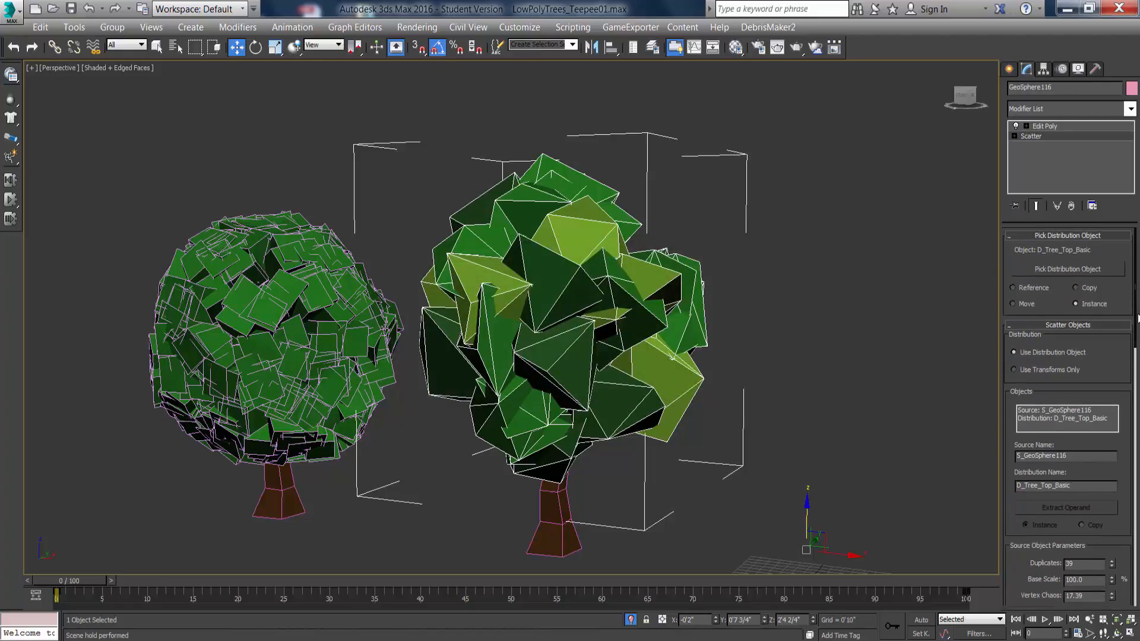
scroll(1121, 378, down, 3)
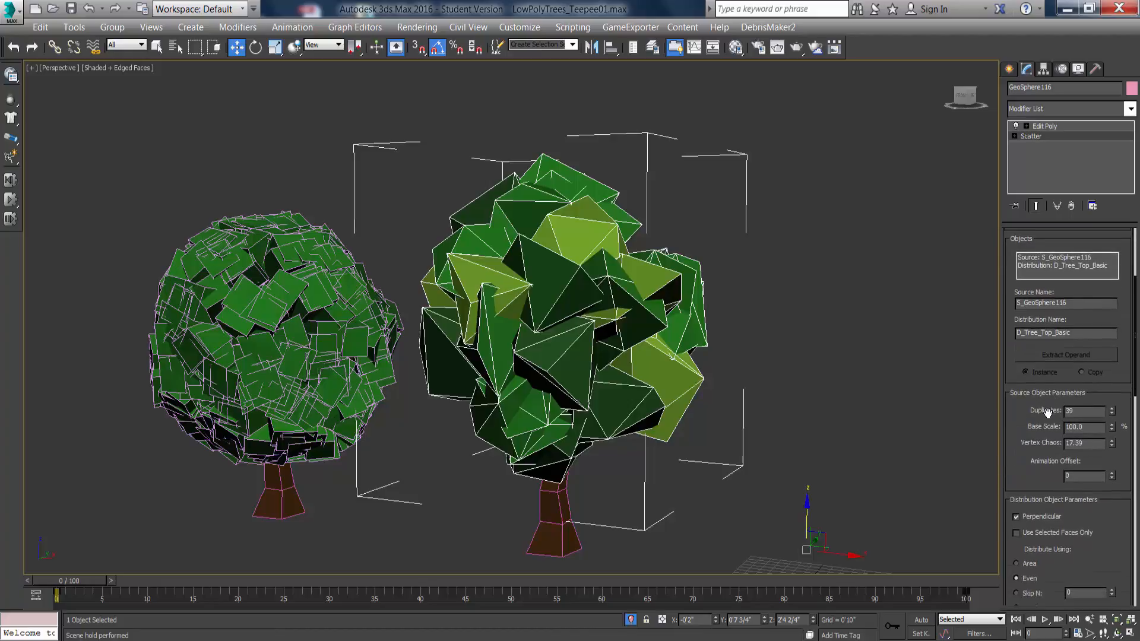
drag(1113, 412, 1113, 408)
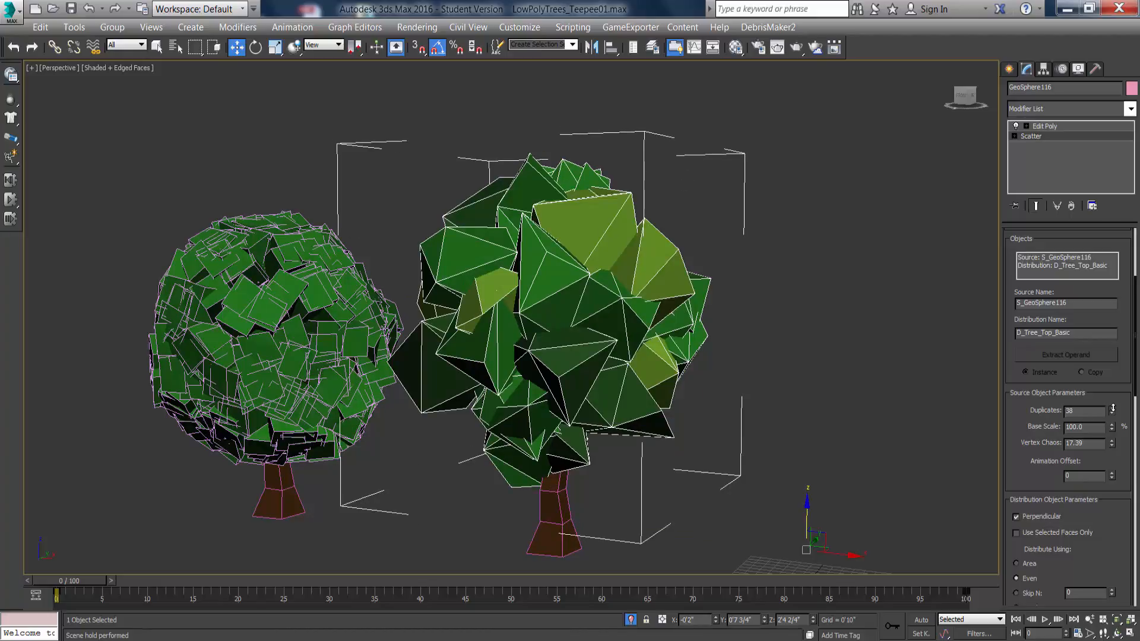
click(771, 390)
End the isolation mode to bring back all the other trees in the scene.
scroll(545, 380, down, 3)
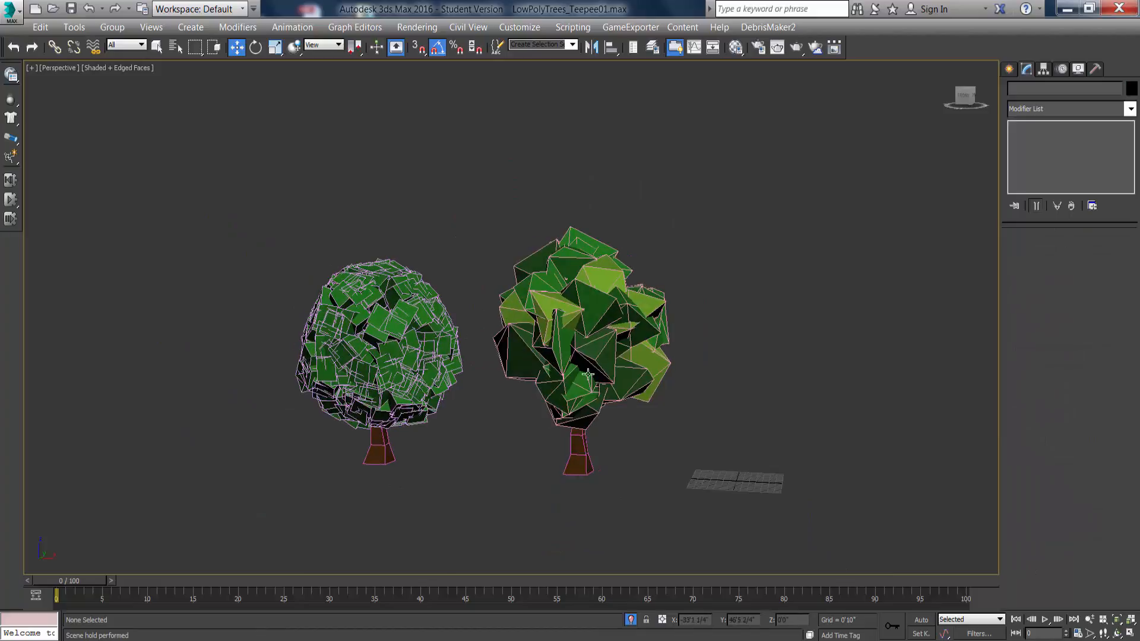
right_click(589, 316)
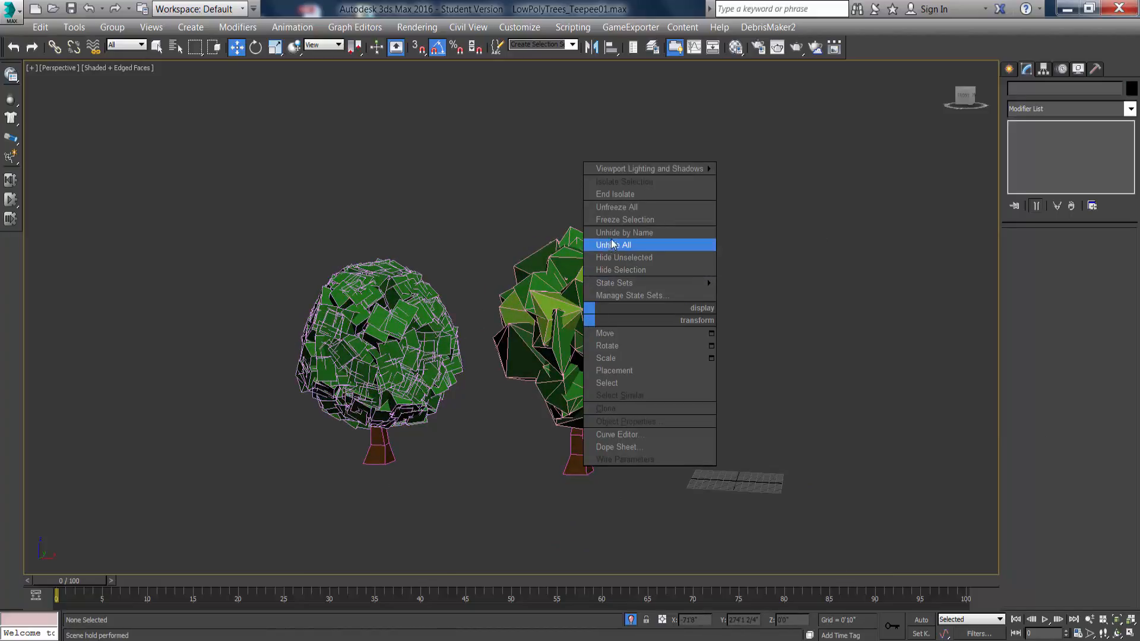
click(624, 208)
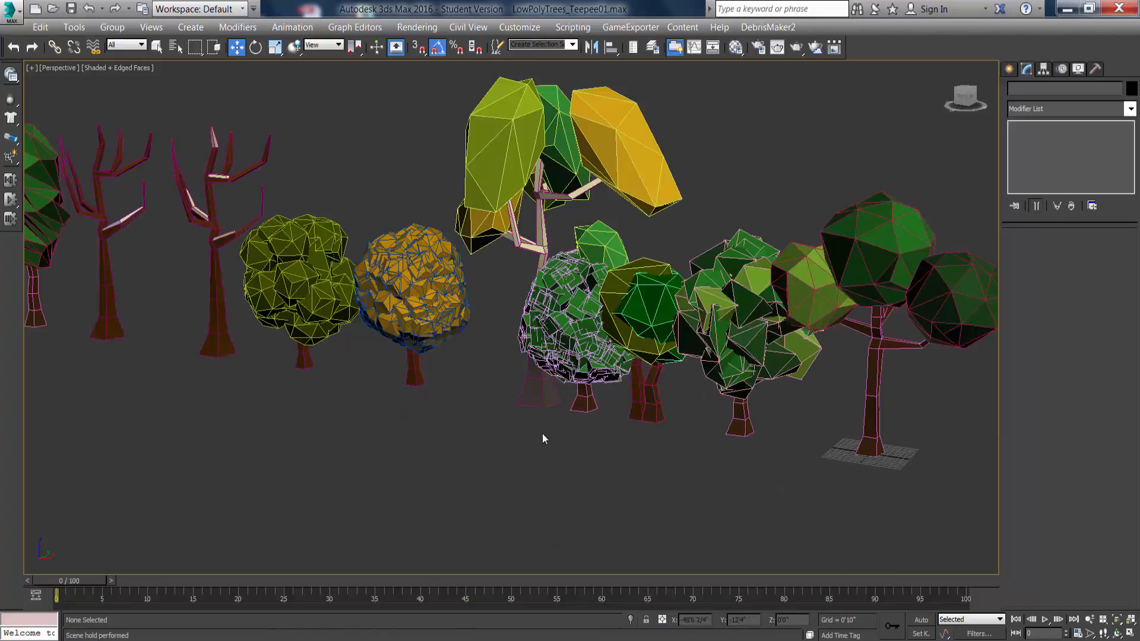
Look over the row of trees and select the pale trunk of the tall tree with yellow and green foliage.
scroll(518, 418, up, 3)
middle_drag(519, 409, 305, 408)
middle_drag(783, 403, 618, 409)
middle_drag(478, 436, 621, 438)
click(412, 441)
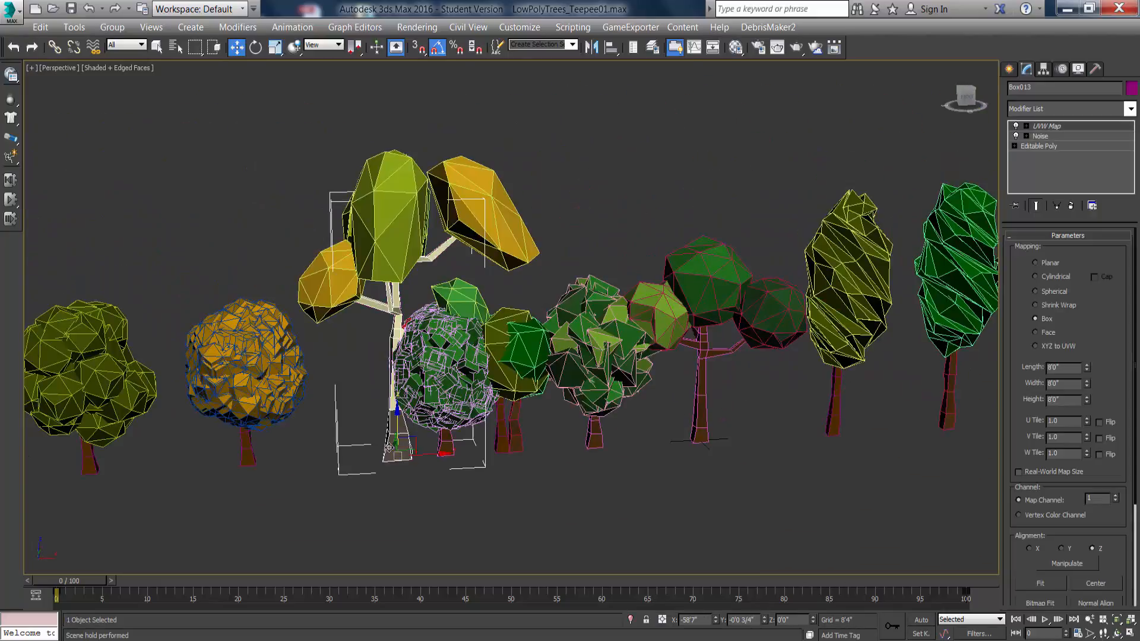
scroll(392, 411, up, 2)
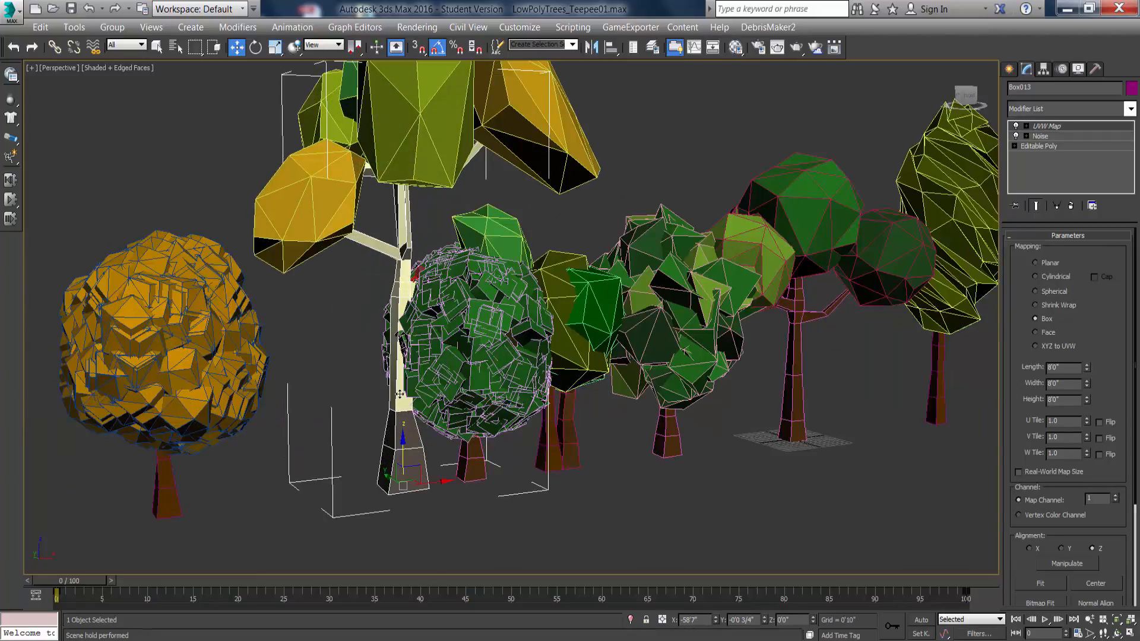
alt+middle_drag(465, 399, 423, 504)
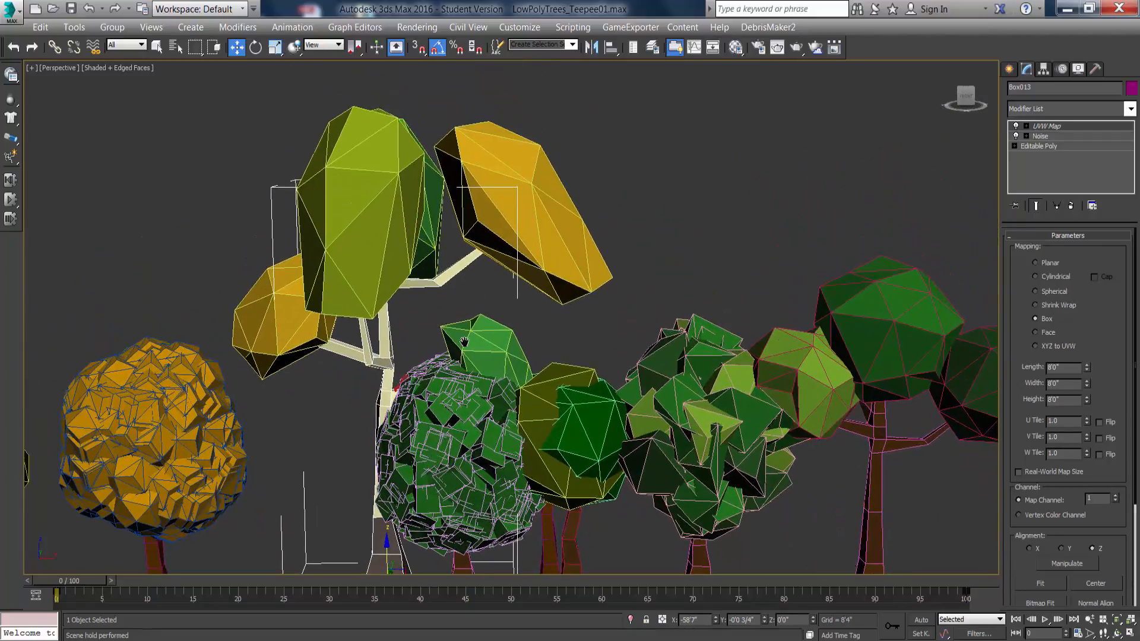
Compare the modifier stacks of the tall tree's slanted yellow foliage and the round green top of the basic tree.
click(505, 201)
middle_drag(841, 290, 759, 302)
click(817, 317)
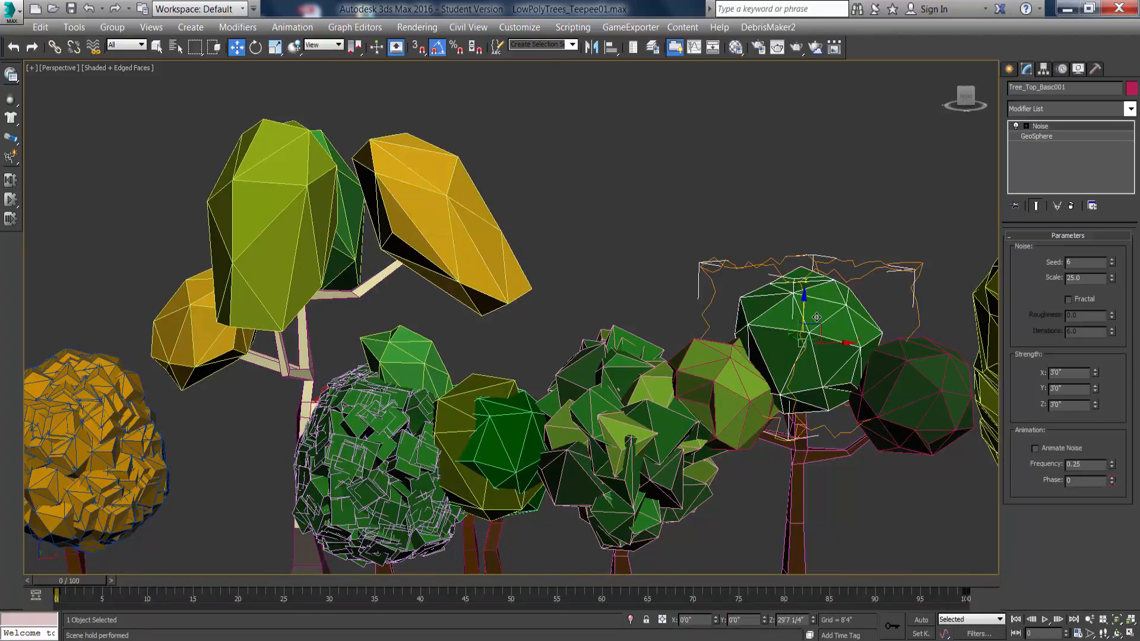
click(442, 202)
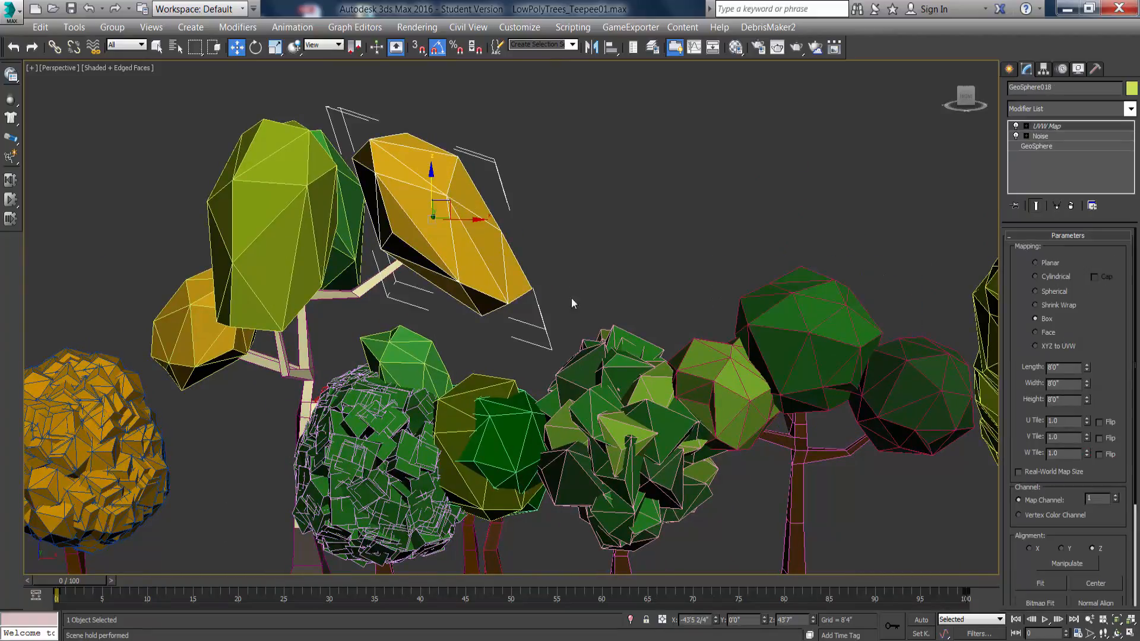
alt+middle_drag(571, 304, 548, 306)
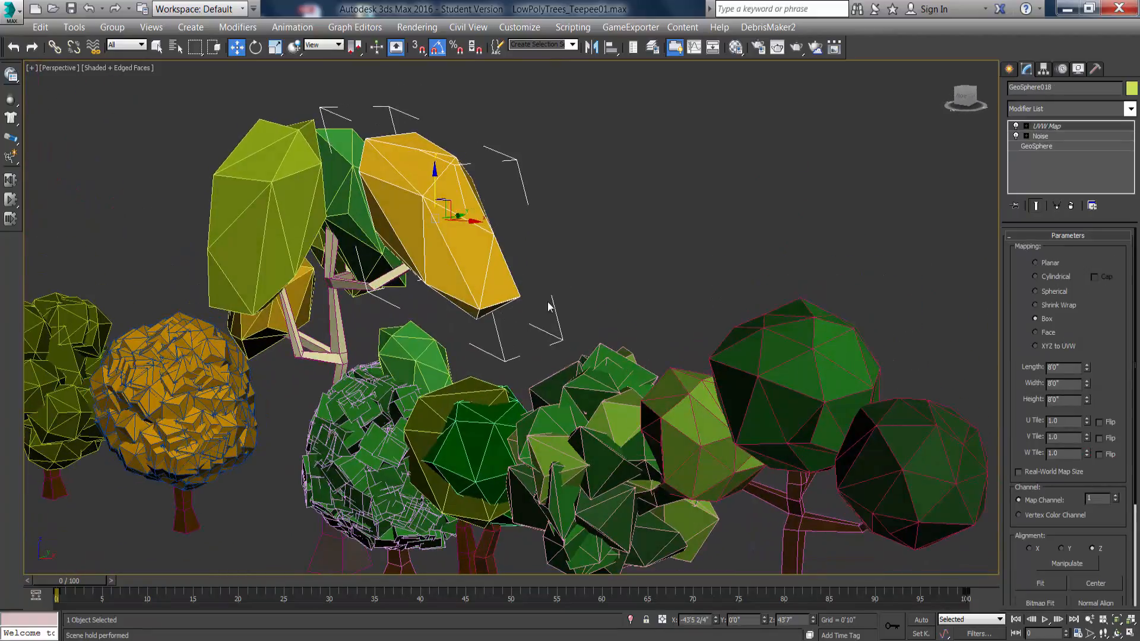
Look over the complete row of trees, from the bare and twisted ones to the pines.
scroll(548, 307, down, 3)
middle_drag(861, 392, 610, 339)
scroll(610, 340, down, 3)
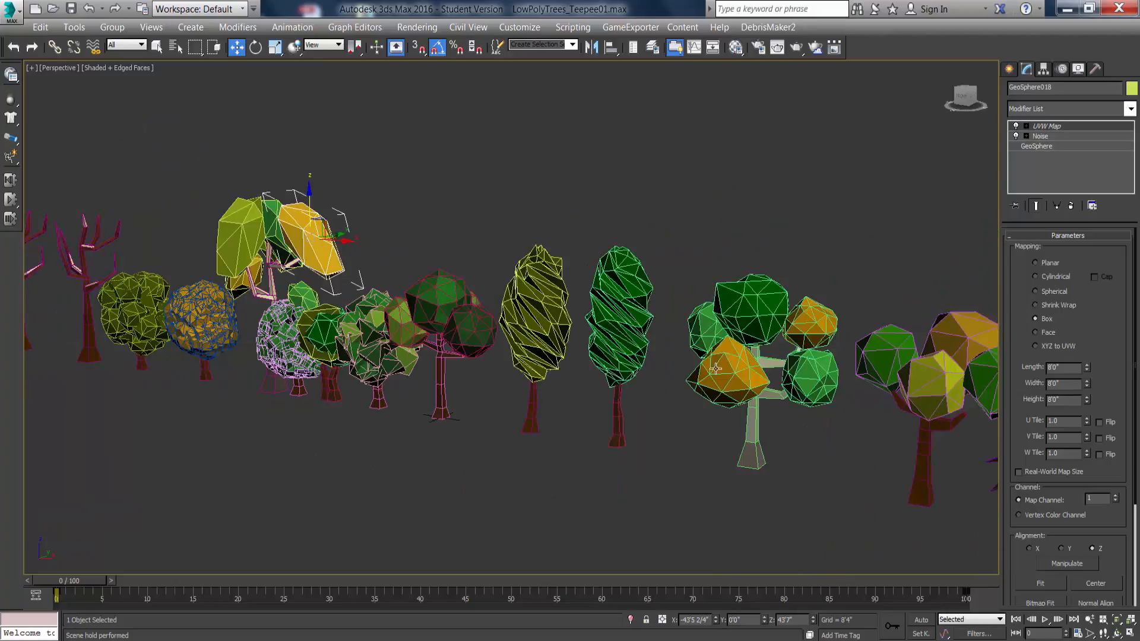
mouse_move(715, 368)
middle_down()
mouse_move(551, 308)
mouse_move(695, 366)
middle_up()
scroll(551, 308, down, 3)
middle_drag(564, 341, 569, 378)
scroll(524, 354, up, 3)
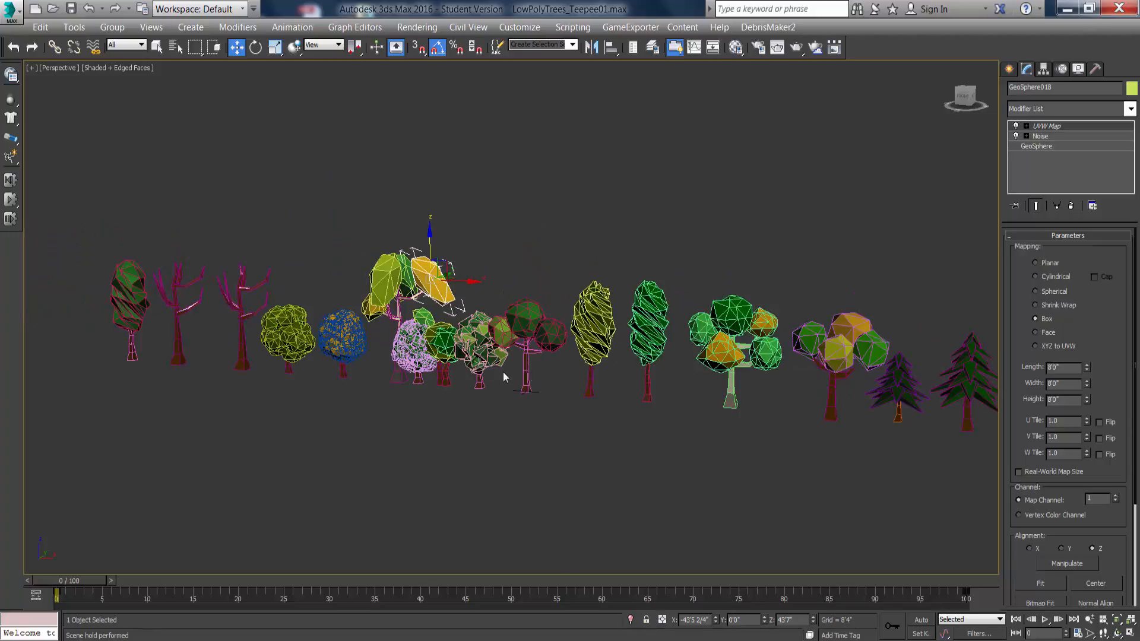
alt+middle_drag(575, 365, 646, 367)
alt+middle_drag(576, 362, 564, 362)
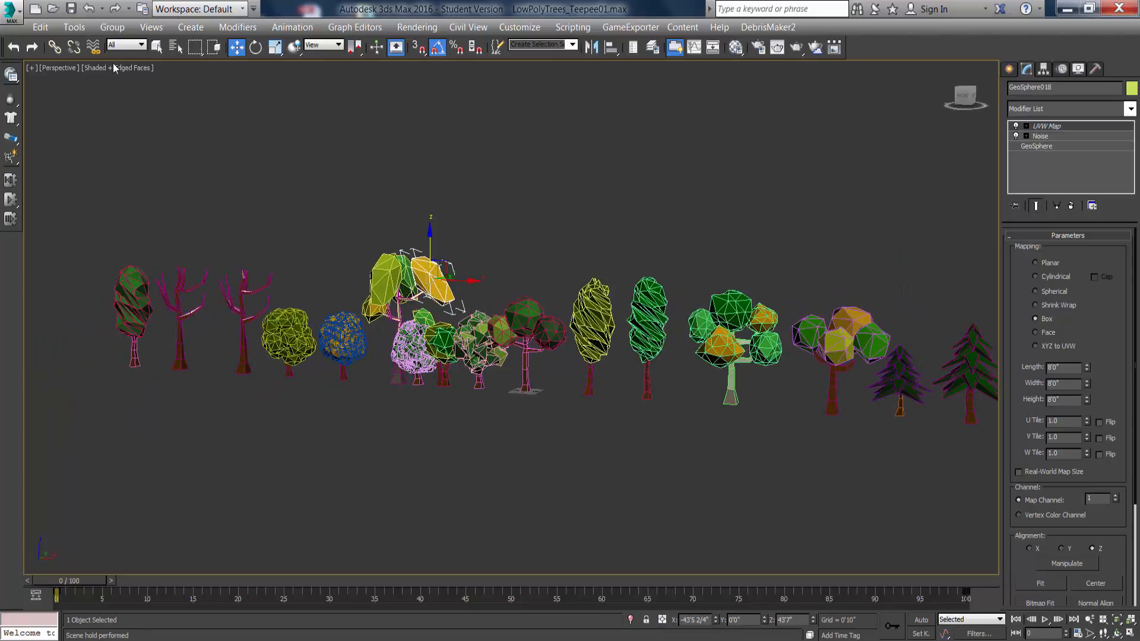
Save the scene as a new incremental version, LowPolyTrees_Teepee02.max.
click(11, 11)
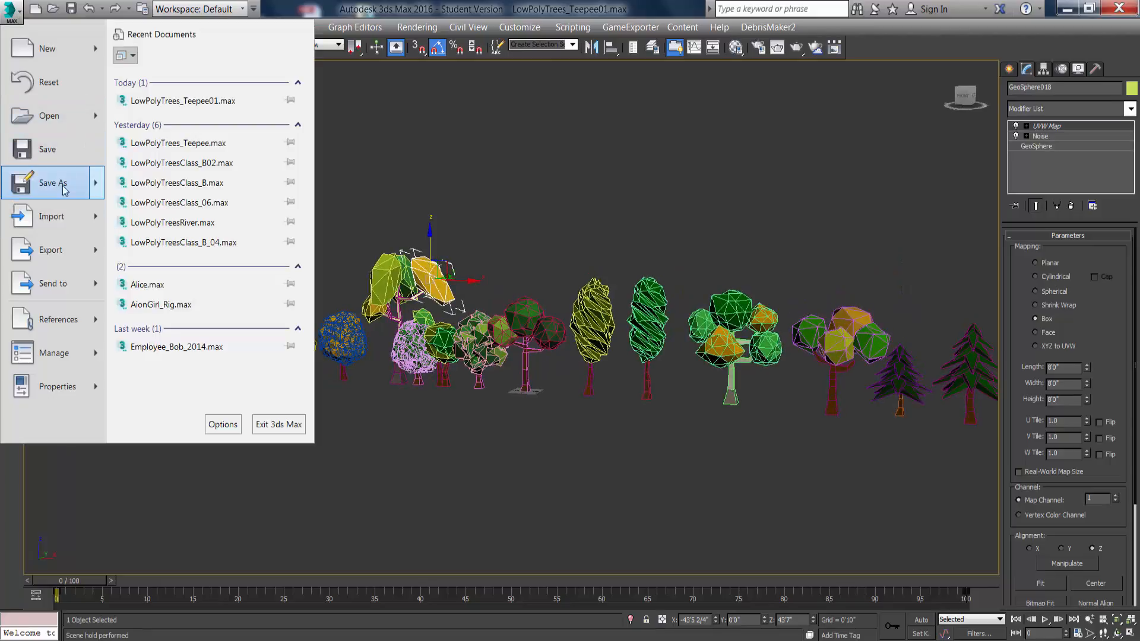
key(Escape)
click(783, 506)
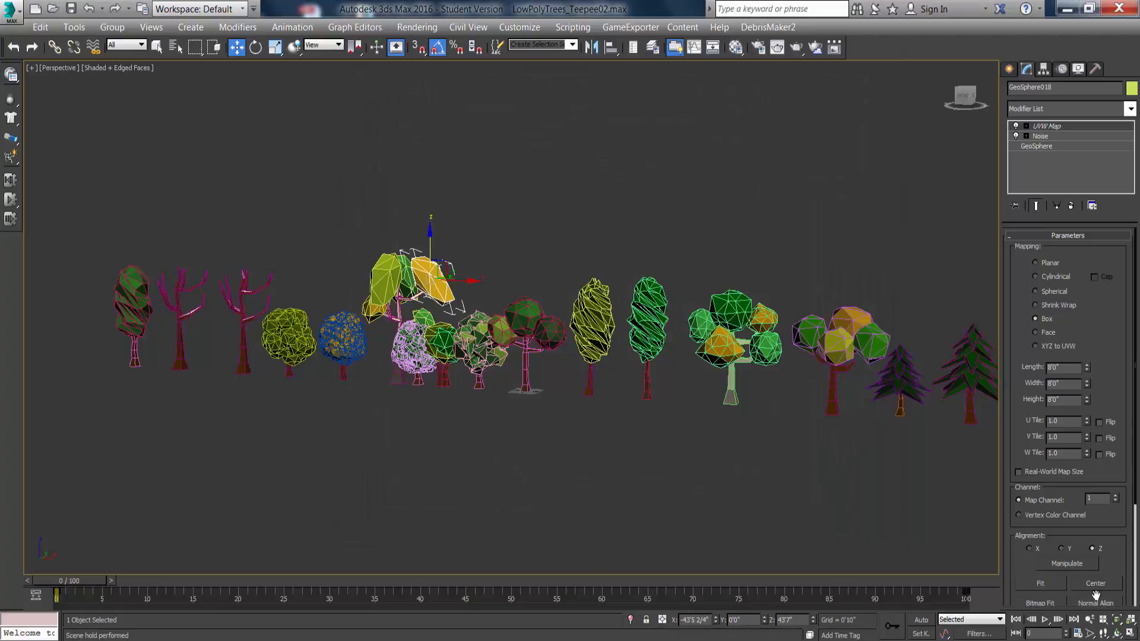
Clear the selection, unhide the 0 (default) and Clouds layers, and view the whole landscape.
click(713, 135)
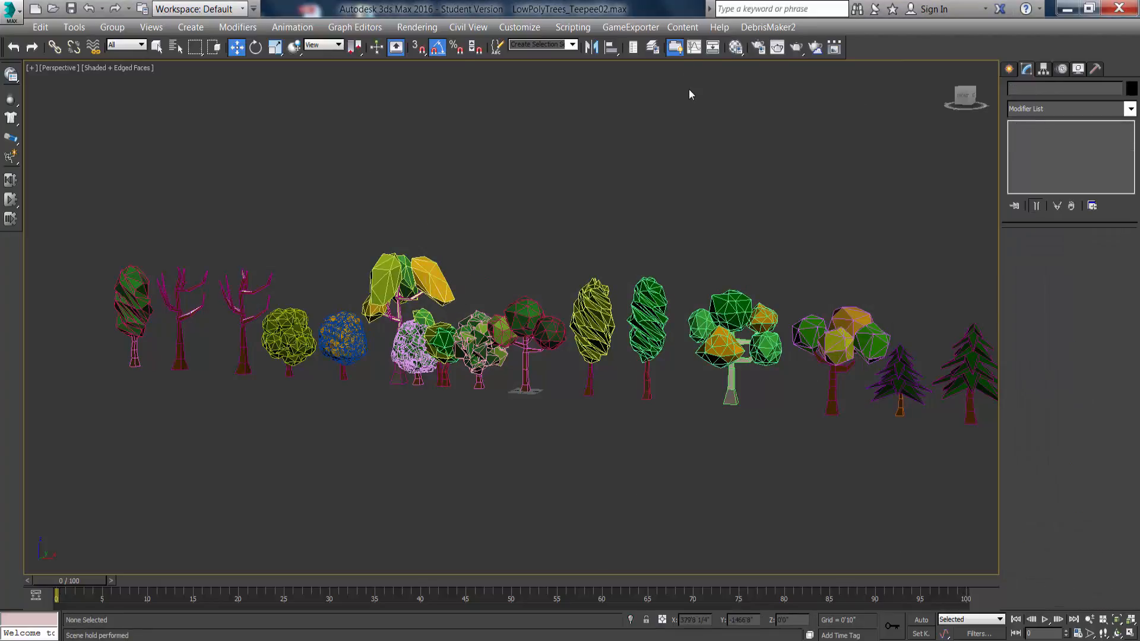
click(653, 47)
drag(747, 80, 664, 84)
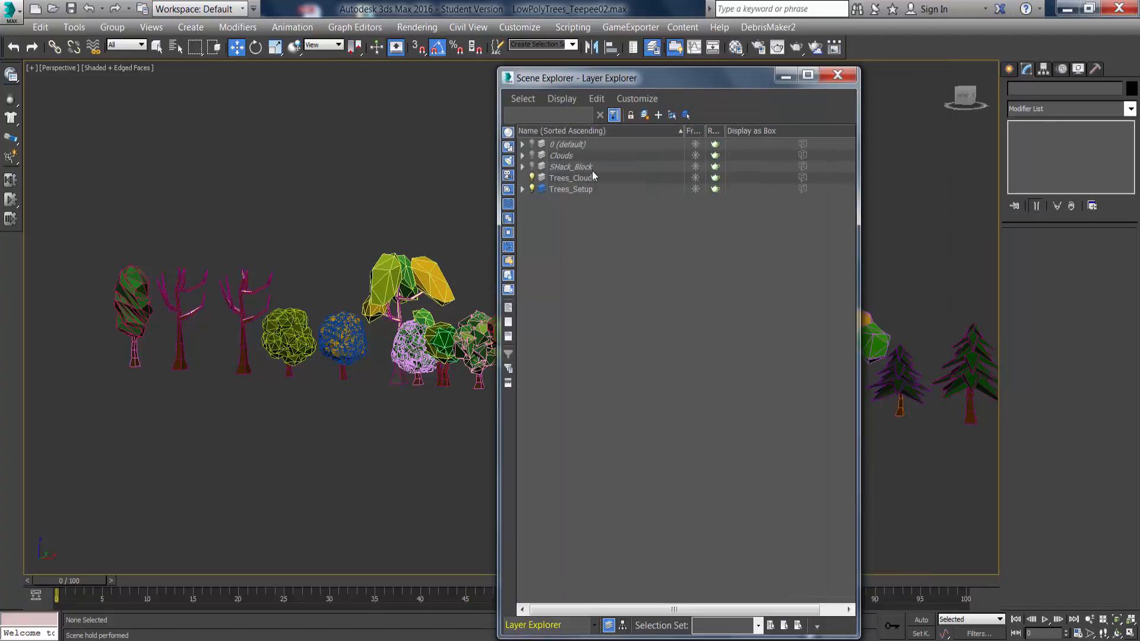
click(531, 144)
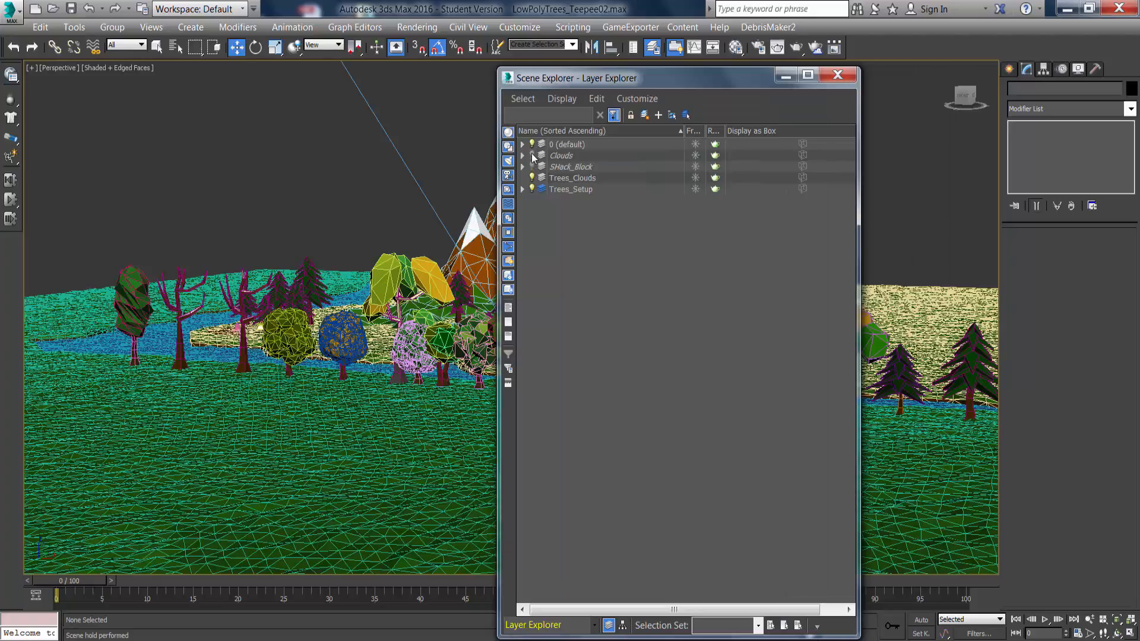
click(532, 155)
click(785, 76)
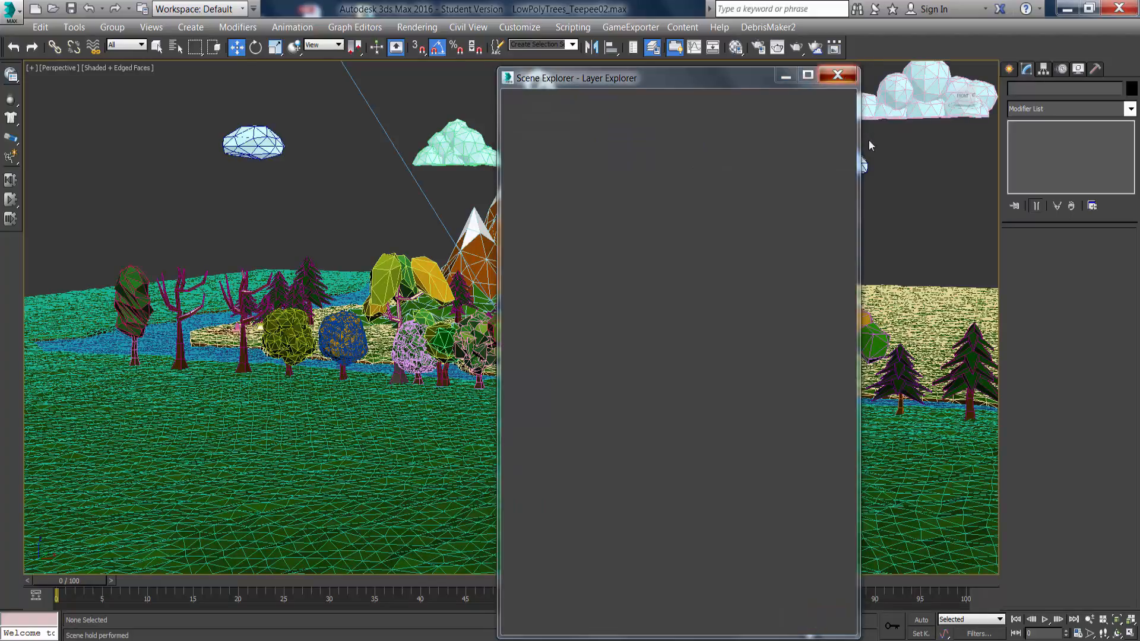
alt+middle_drag(492, 201, 516, 205)
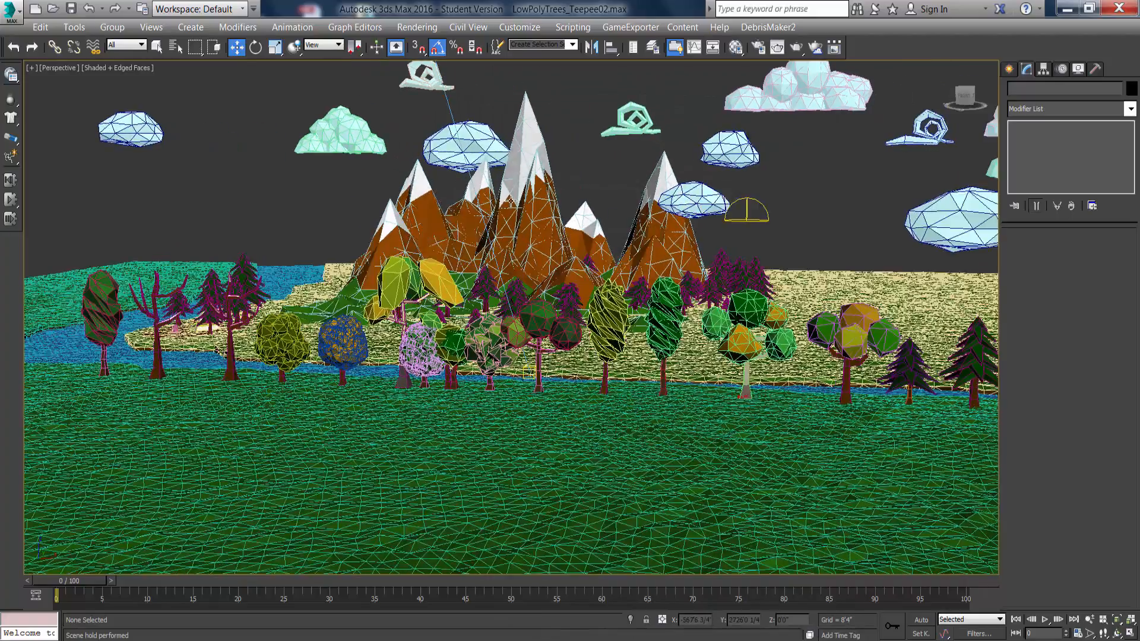
Hide the 0 (default), Trees_Clouds and Trees_Setup layers, leaving the Clouds layer on.
click(652, 47)
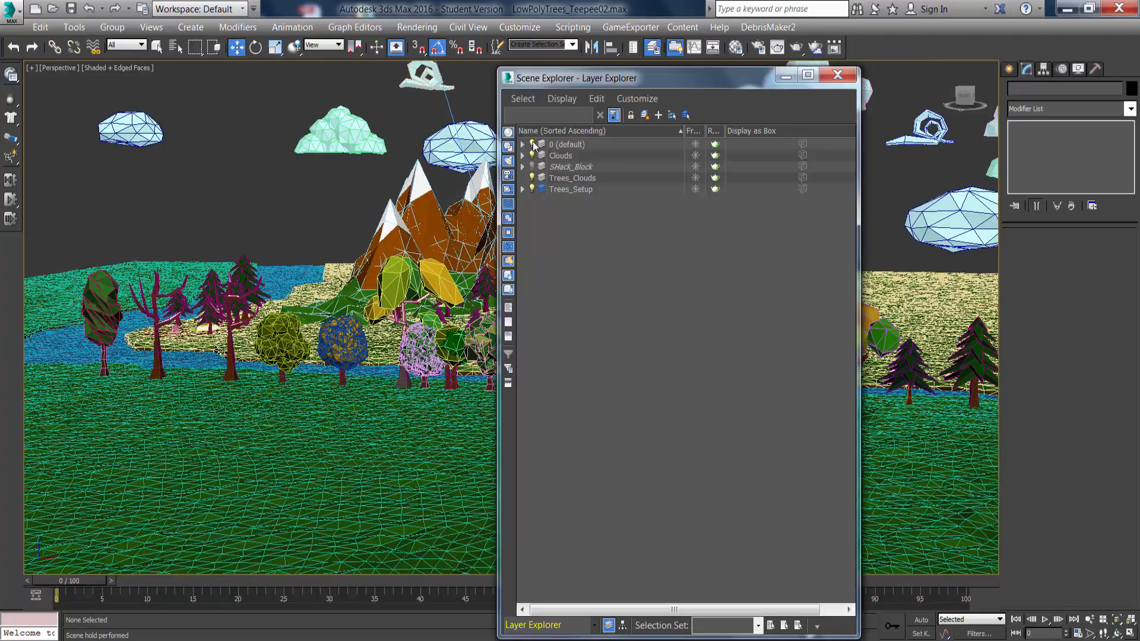
click(532, 144)
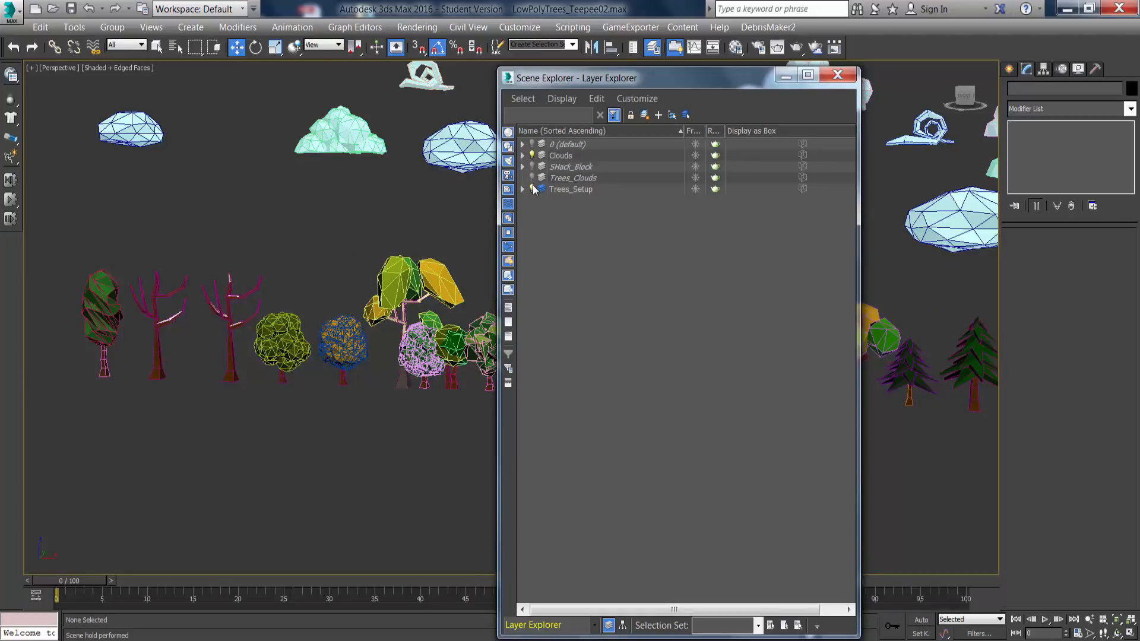
click(532, 189)
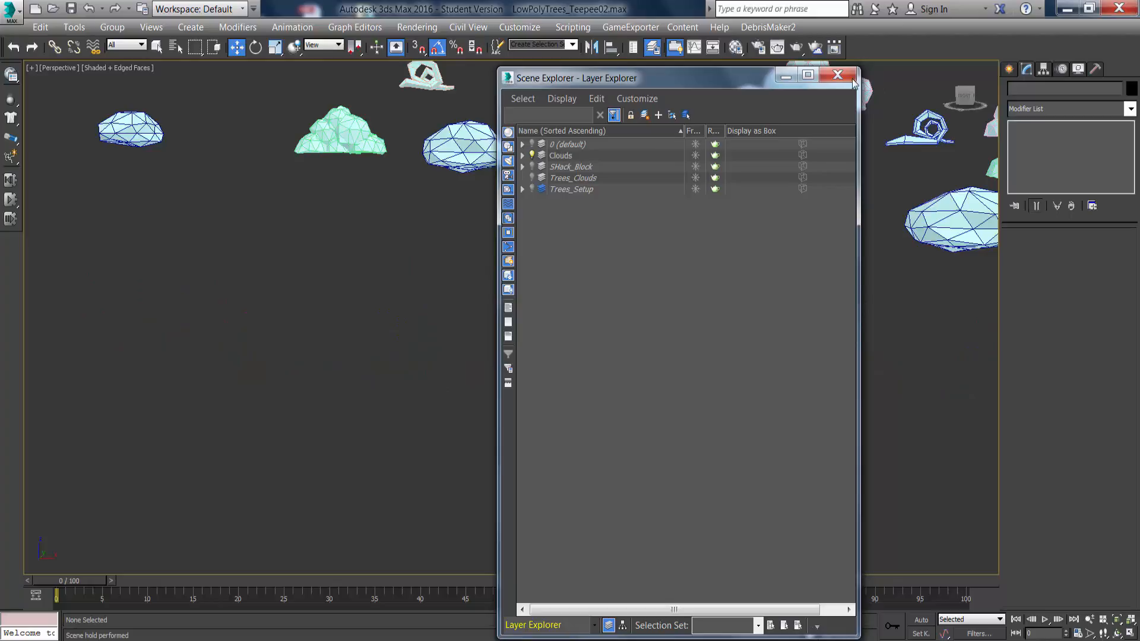
Try to delete the Trees_Clouds layer and close the Layer Explorer.
click(583, 178)
right_click(583, 178)
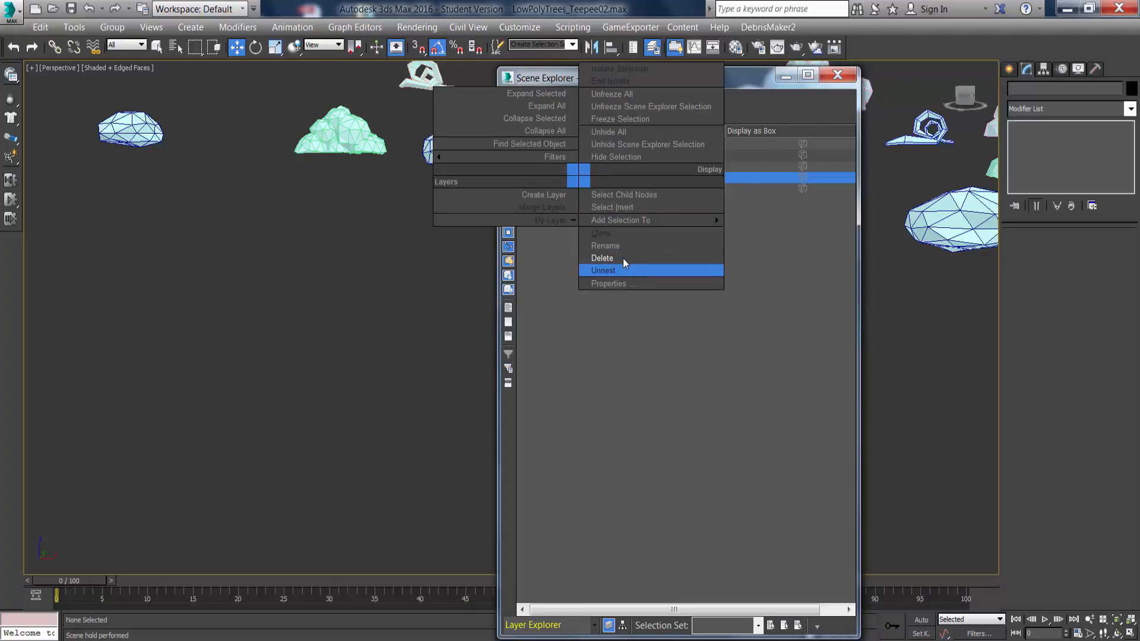
click(625, 258)
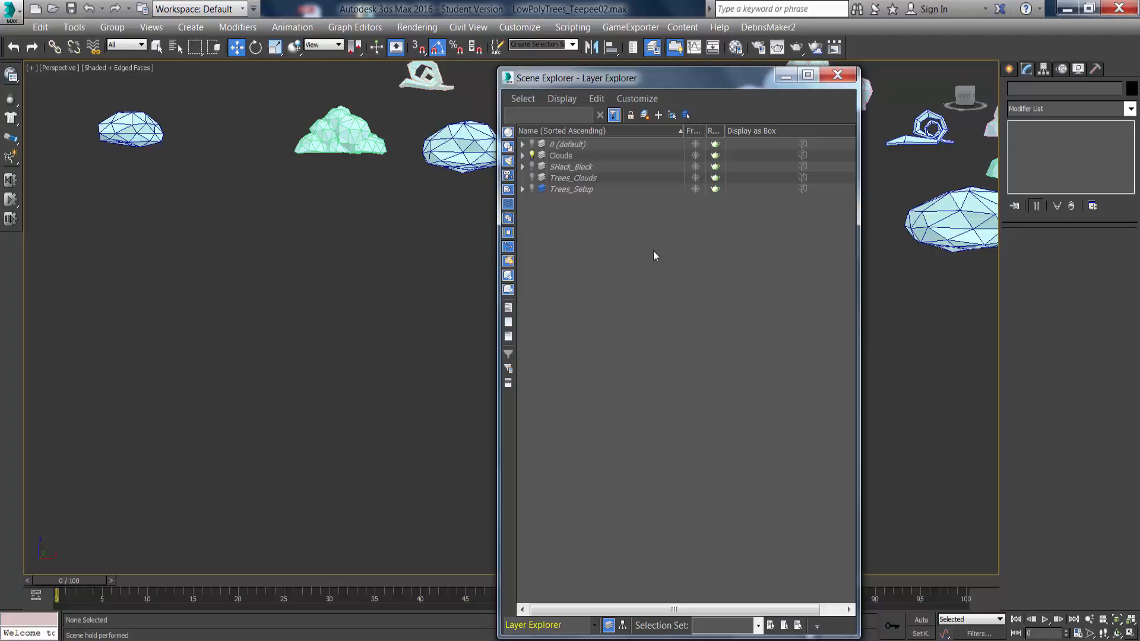
right_click(568, 177)
click(605, 255)
click(837, 74)
Select the small flat cloud beneath the other clouds and frame it in the view.
middle_drag(563, 272, 508, 310)
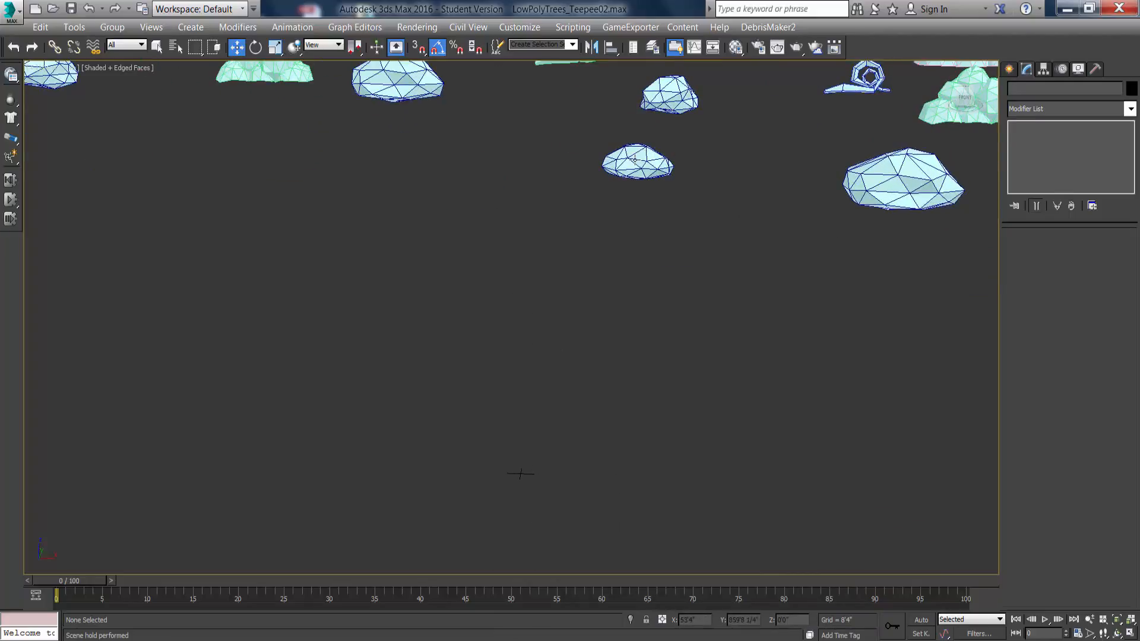
click(635, 159)
key(z)
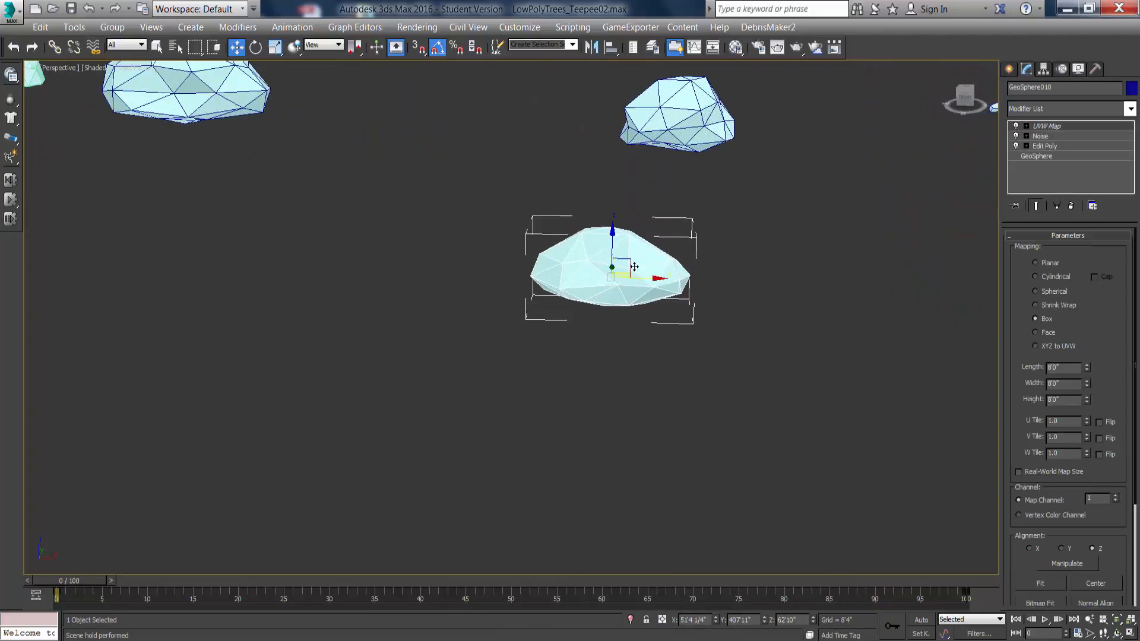
alt+middle_drag(606, 332, 602, 295)
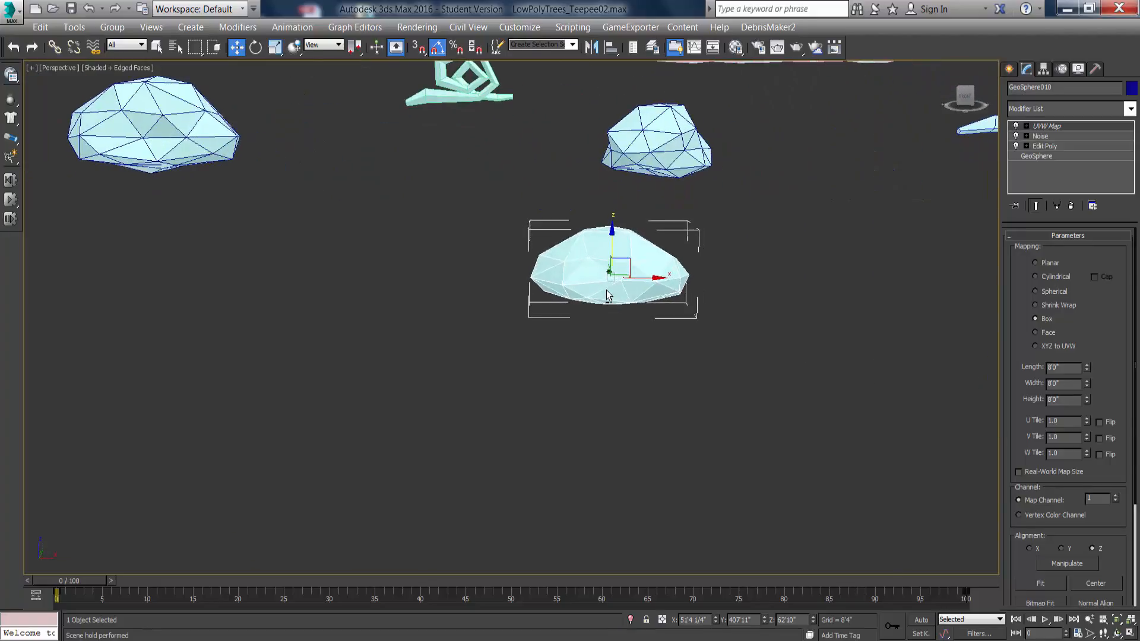
In the cloud's Edit Poly modifier, select the polygons at its right end and pull them outward along X.
click(1046, 146)
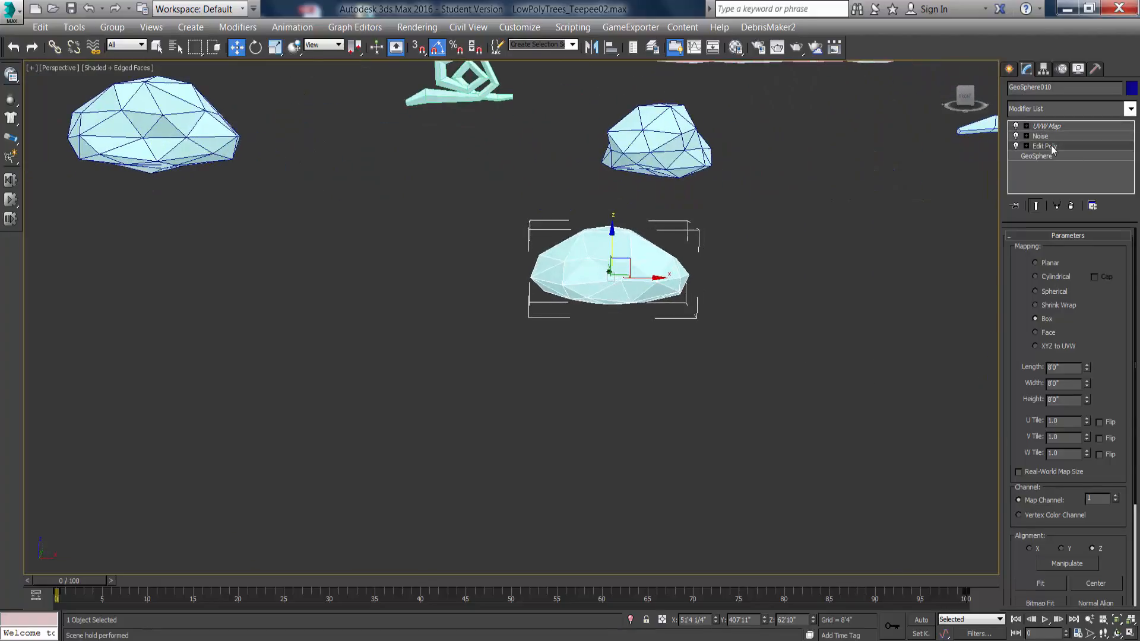
drag(1135, 407, 1117, 225)
click(1068, 350)
drag(740, 230, 648, 328)
mouse_move(689, 274)
mouse_down()
mouse_move(738, 272)
mouse_move(704, 277)
mouse_up()
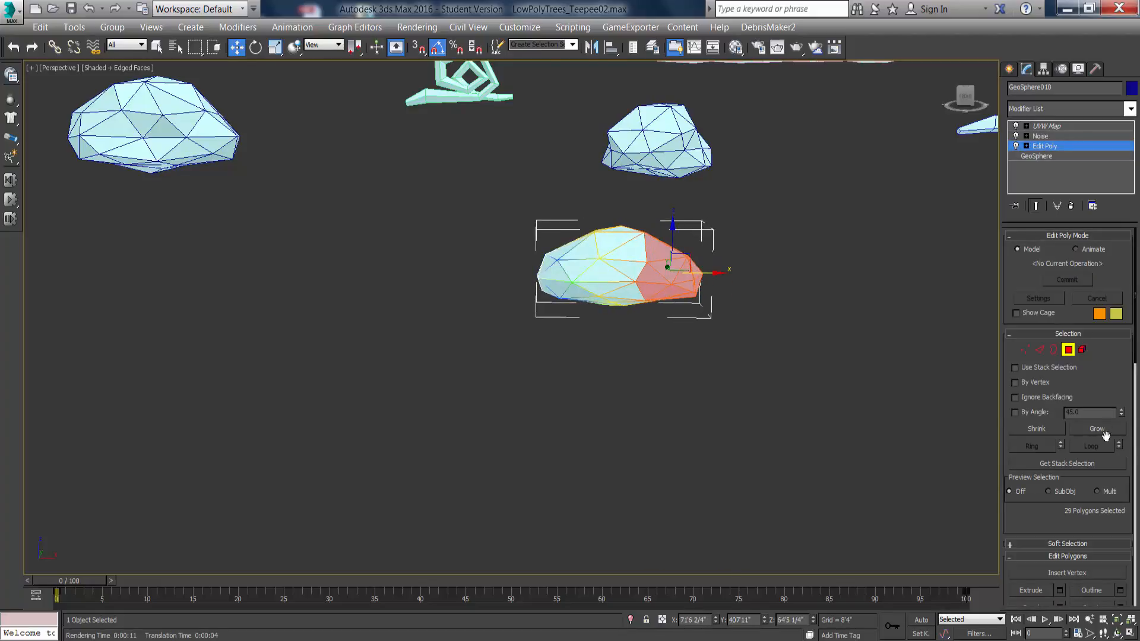
With Soft Selection enabled, set the Falloff to 33'8" and reposition the cloud's selected end polygons.
click(1057, 543)
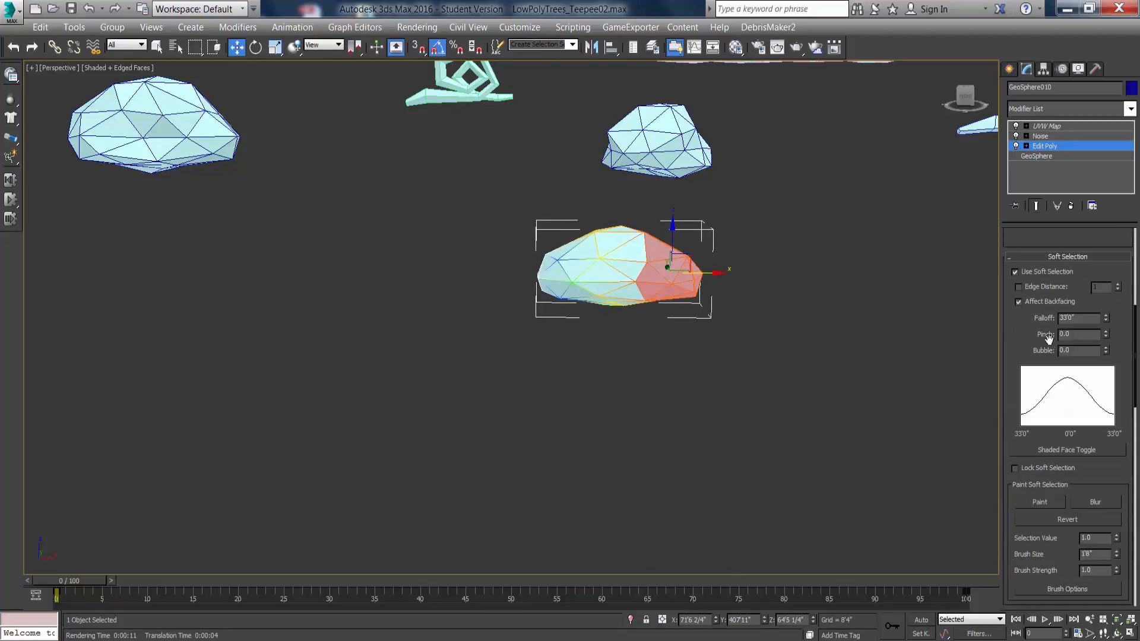
click(1031, 272)
click(1027, 272)
scroll(701, 302, up, 2)
scroll(613, 285, up, 3)
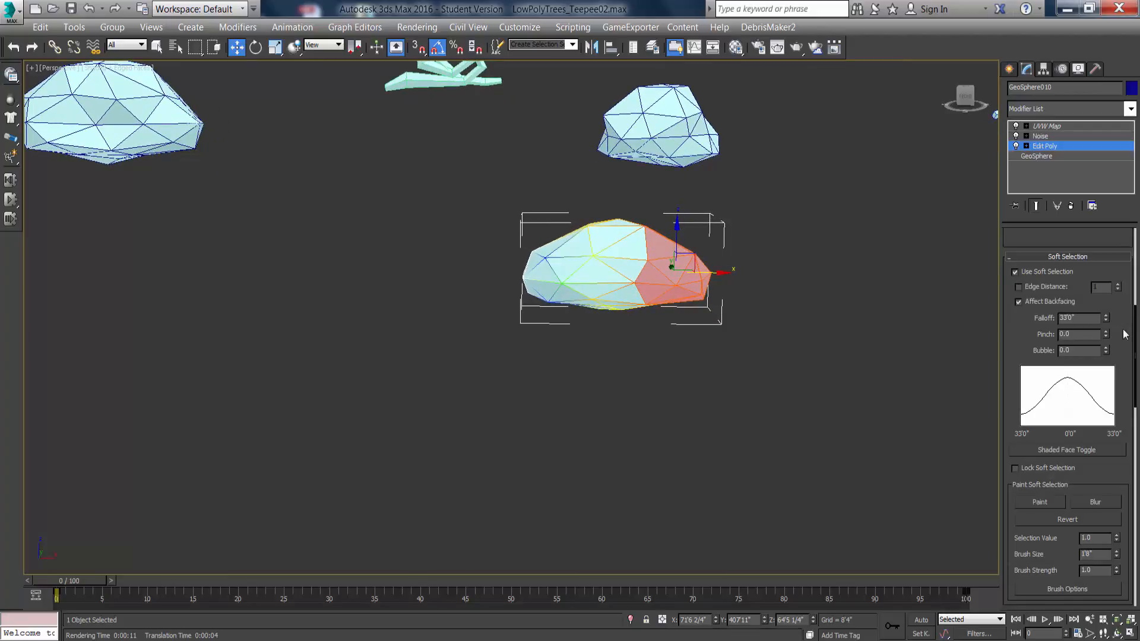
mouse_move(1105, 323)
mouse_down()
mouse_move(1106, 289)
mouse_move(1119, 317)
mouse_up()
mouse_move(716, 273)
mouse_down()
mouse_move(642, 274)
mouse_move(884, 279)
mouse_move(717, 293)
mouse_up()
Review the Noise, UVW Map and Edit Poly settings in the flat cloud's modifier stack.
click(1044, 136)
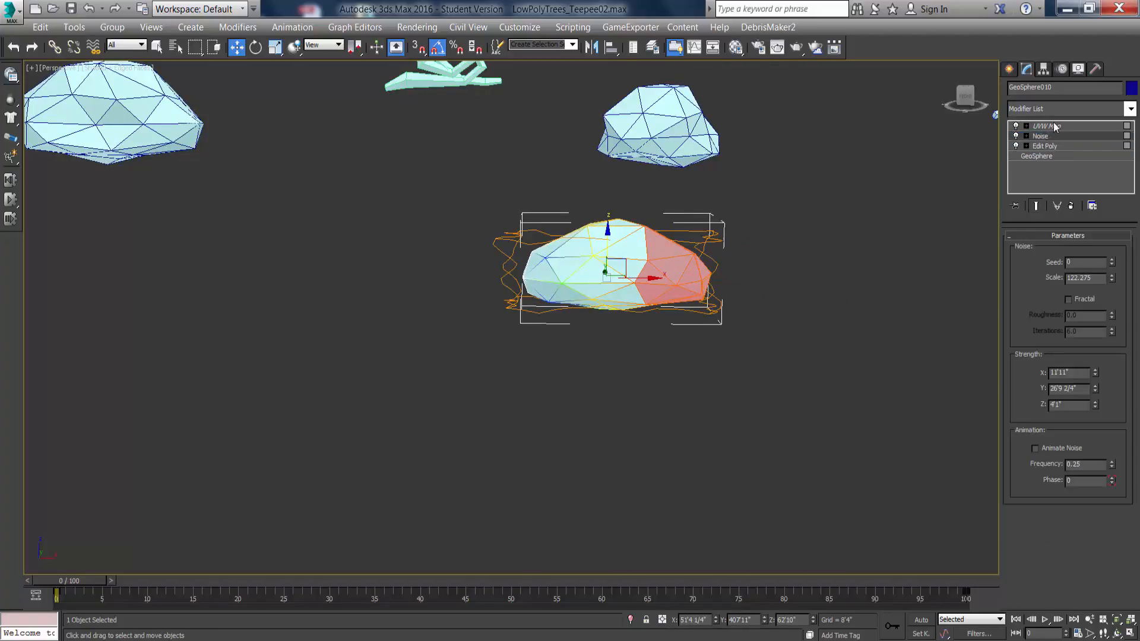
click(1049, 126)
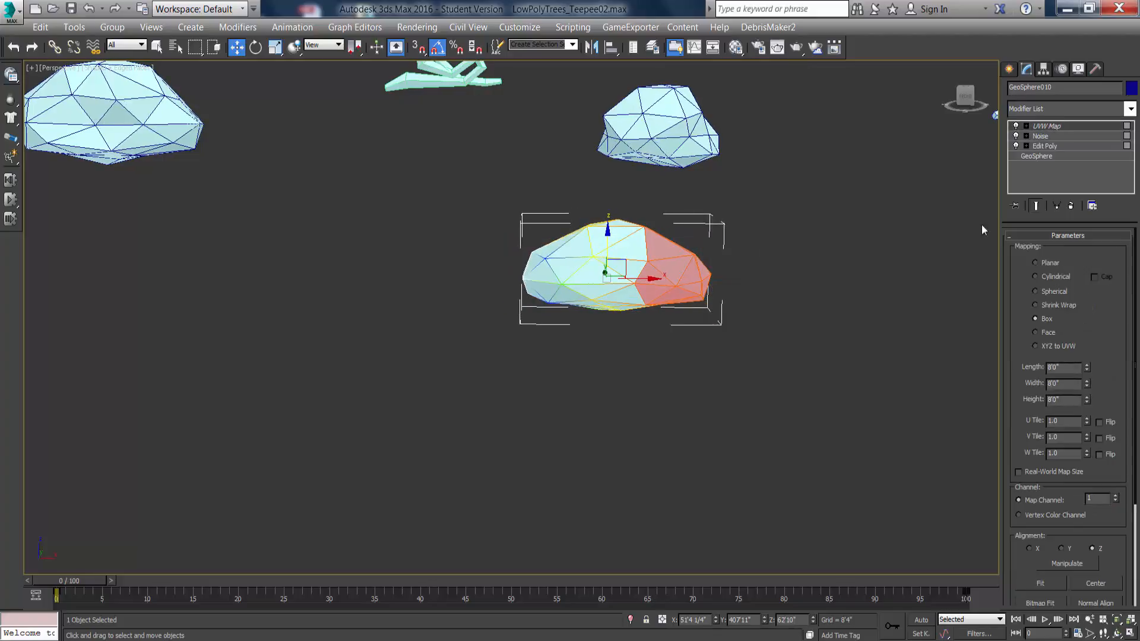
click(1057, 145)
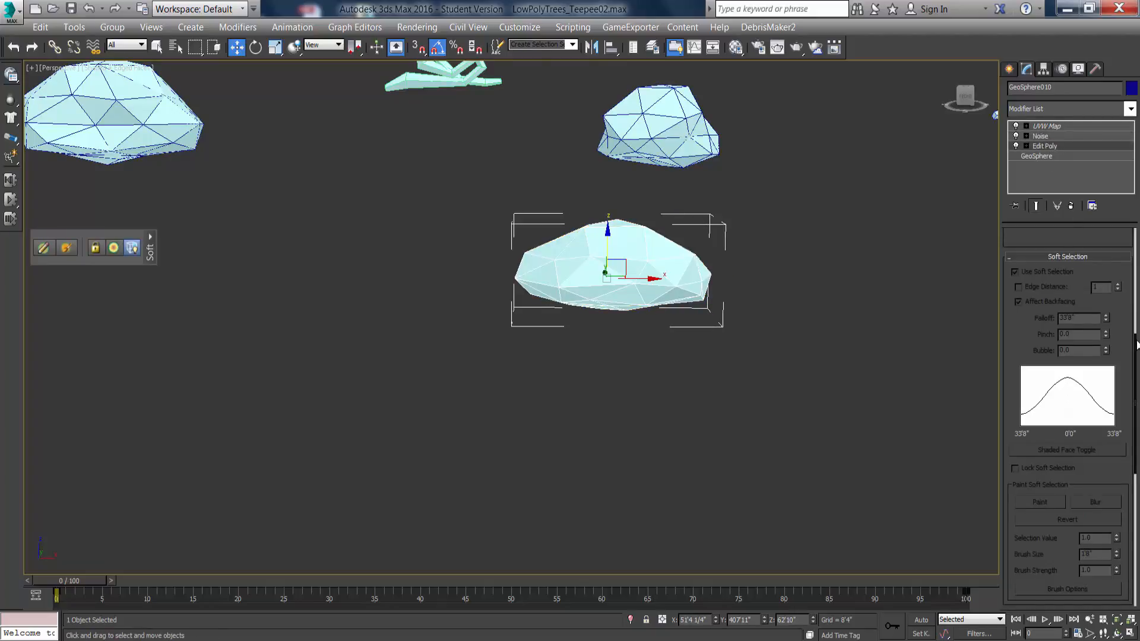
drag(1135, 332, 1132, 231)
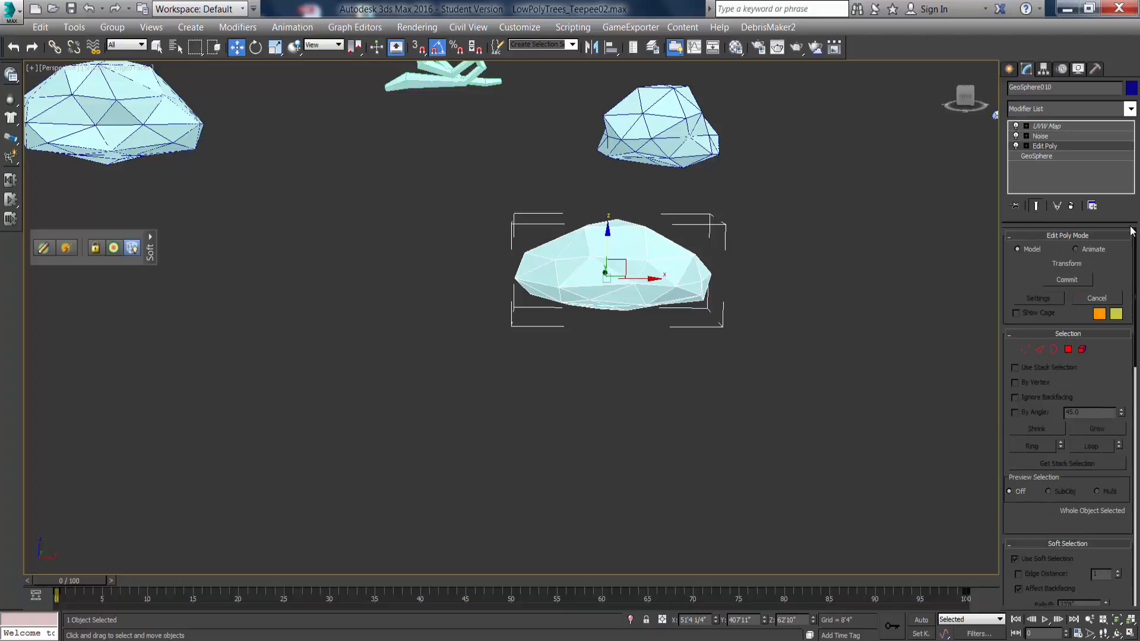
Delete the UVW Map modifier from the flat cloud and deselect the cloud.
click(1043, 137)
click(1049, 126)
right_click(1051, 127)
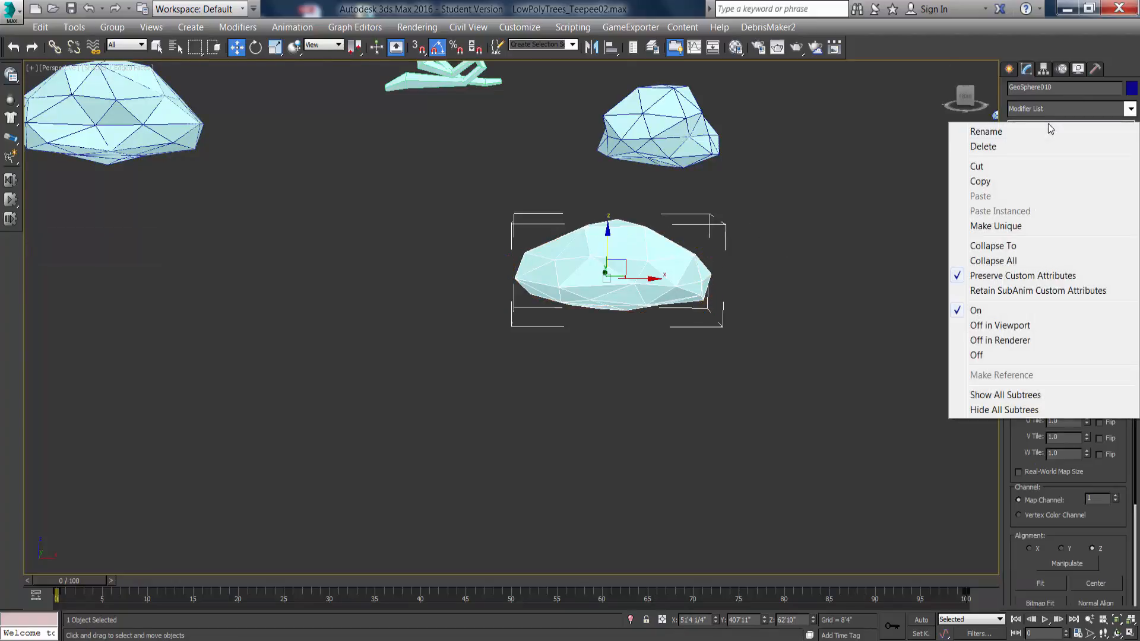
click(1024, 150)
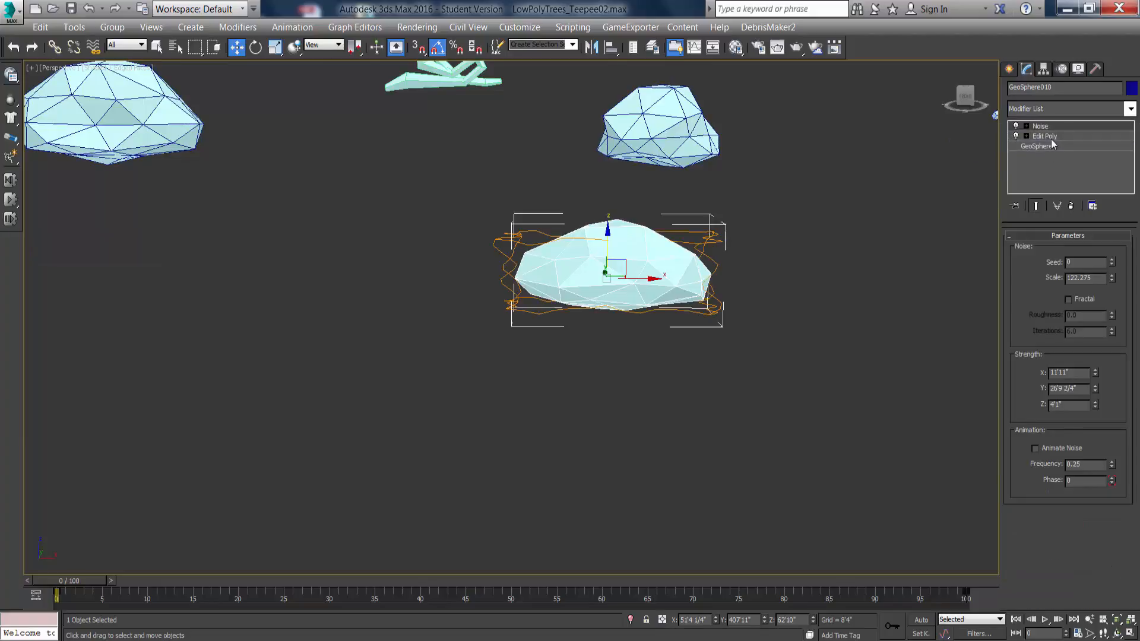
click(852, 226)
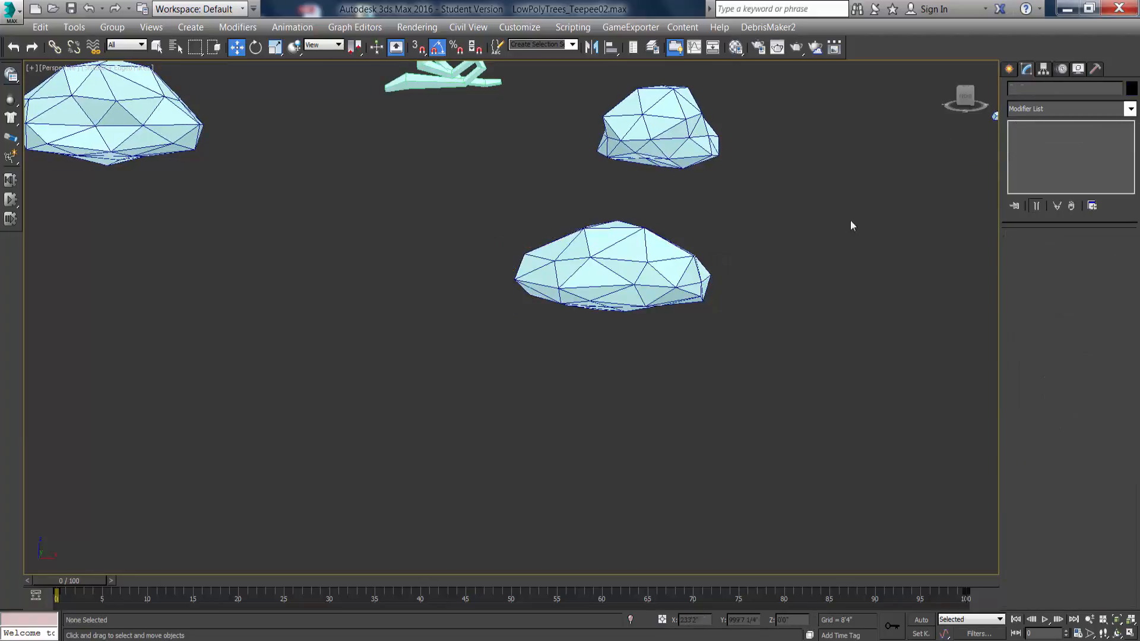
Look over all the cloud shapes and select the large puffy cloud group made of spheres.
scroll(708, 319, down, 5)
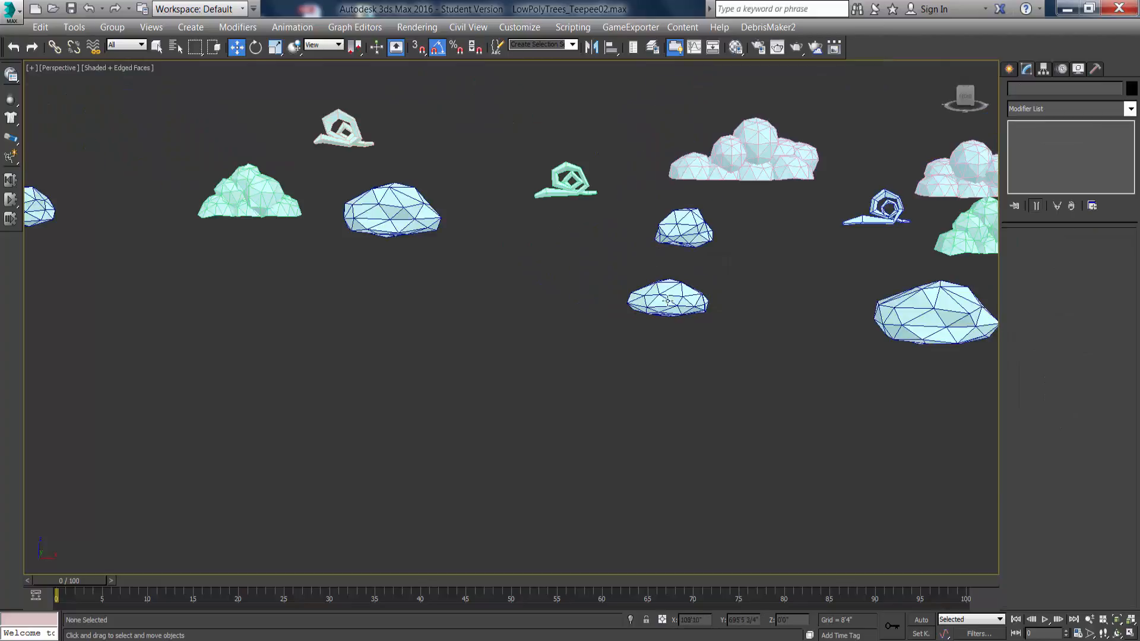
middle_drag(518, 299, 408, 318)
middle_drag(638, 303, 647, 371)
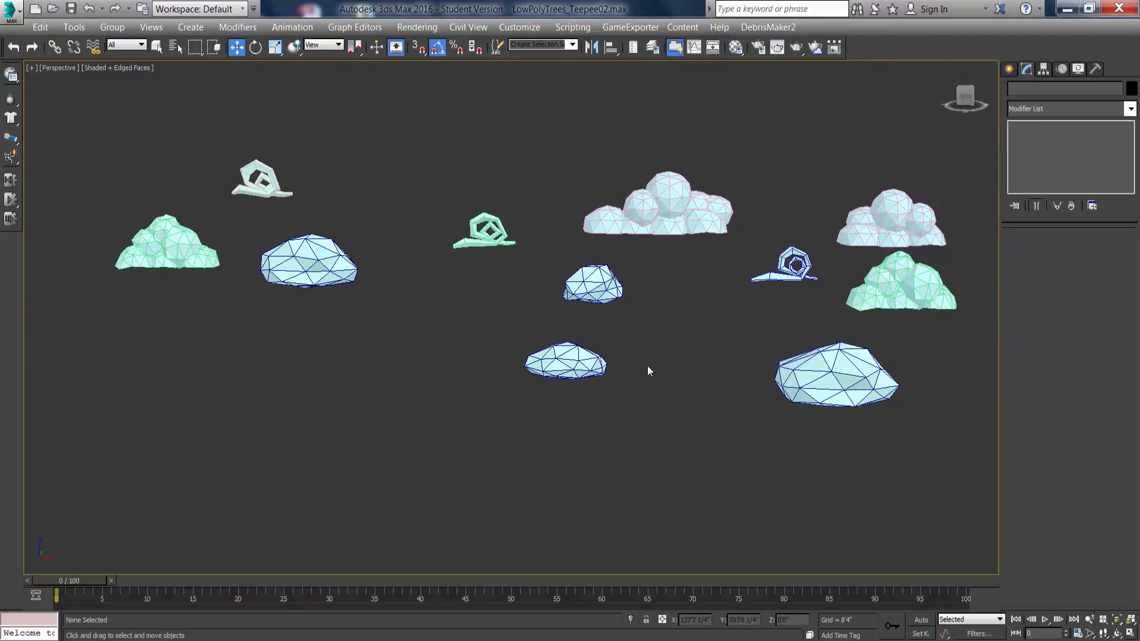
middle_drag(491, 282, 420, 350)
drag(512, 221, 657, 318)
middle_drag(237, 362, 647, 360)
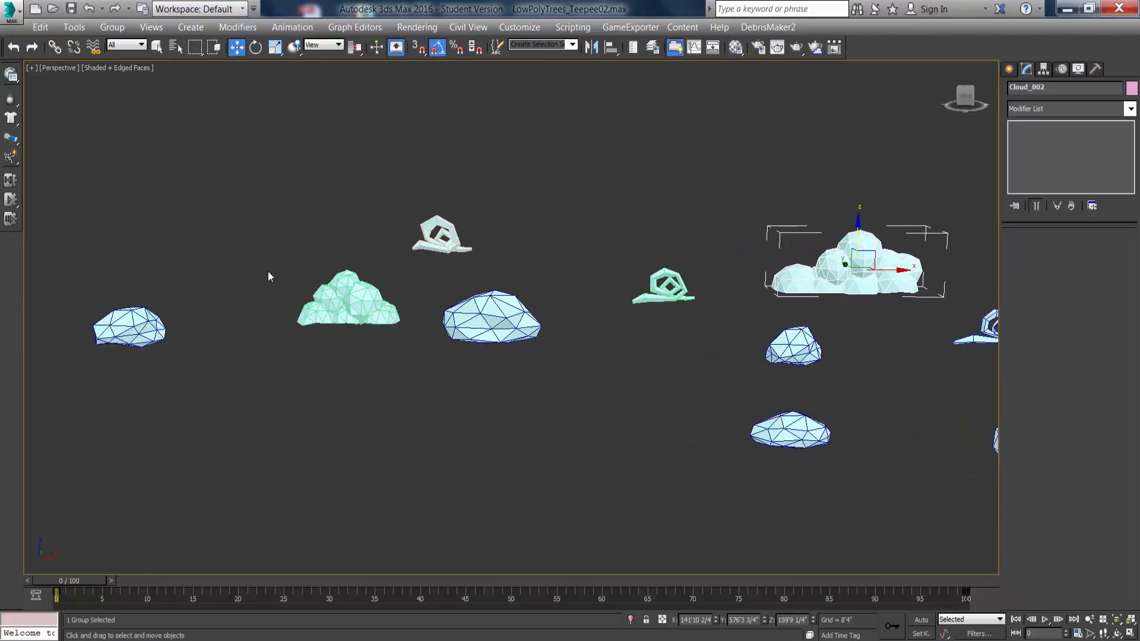
Select the smaller puffy cloud group Clouds_03 and examine how its overlapping spheres form the cloud.
drag(389, 341, 389, 341)
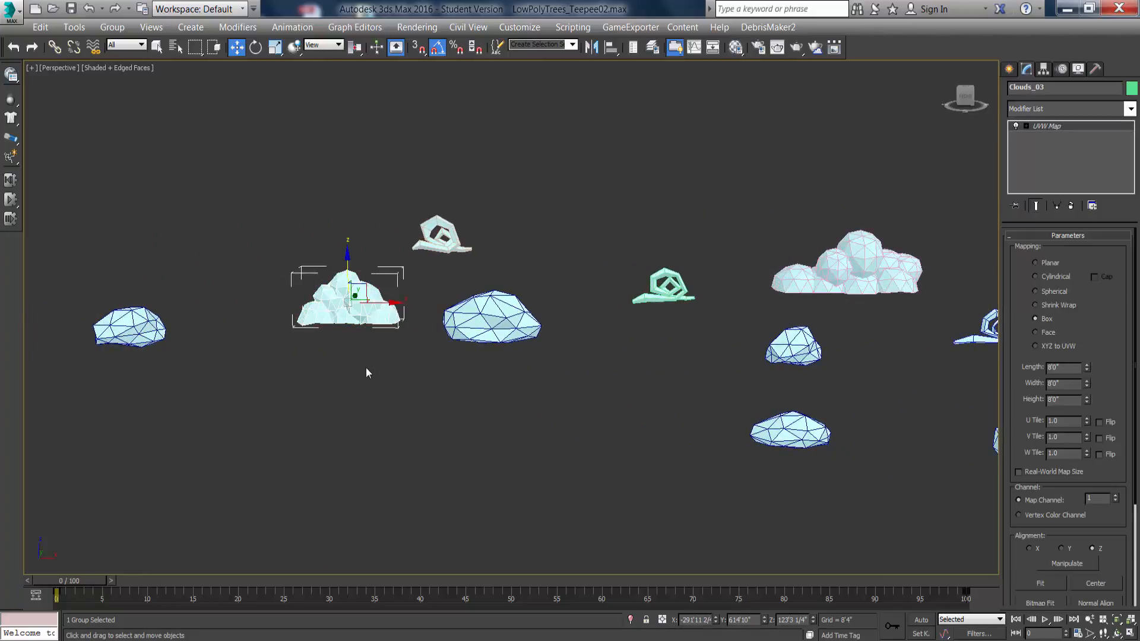
key(z)
scroll(360, 364, down, 4)
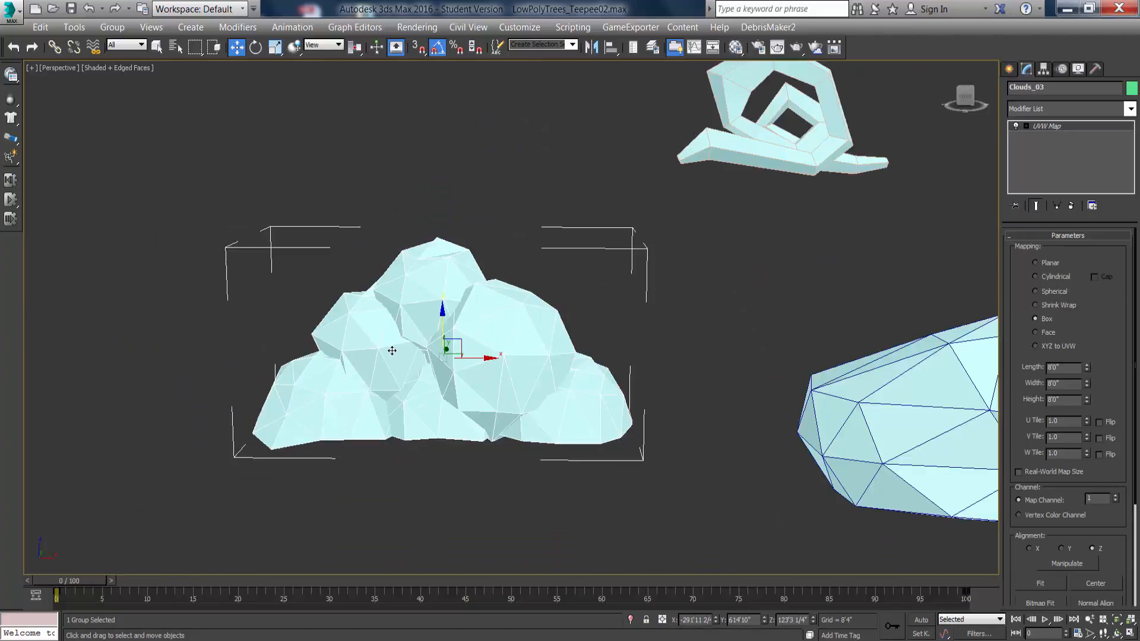
alt+middle_drag(396, 368, 398, 362)
middle_drag(490, 393, 691, 389)
scroll(650, 371, down, 3)
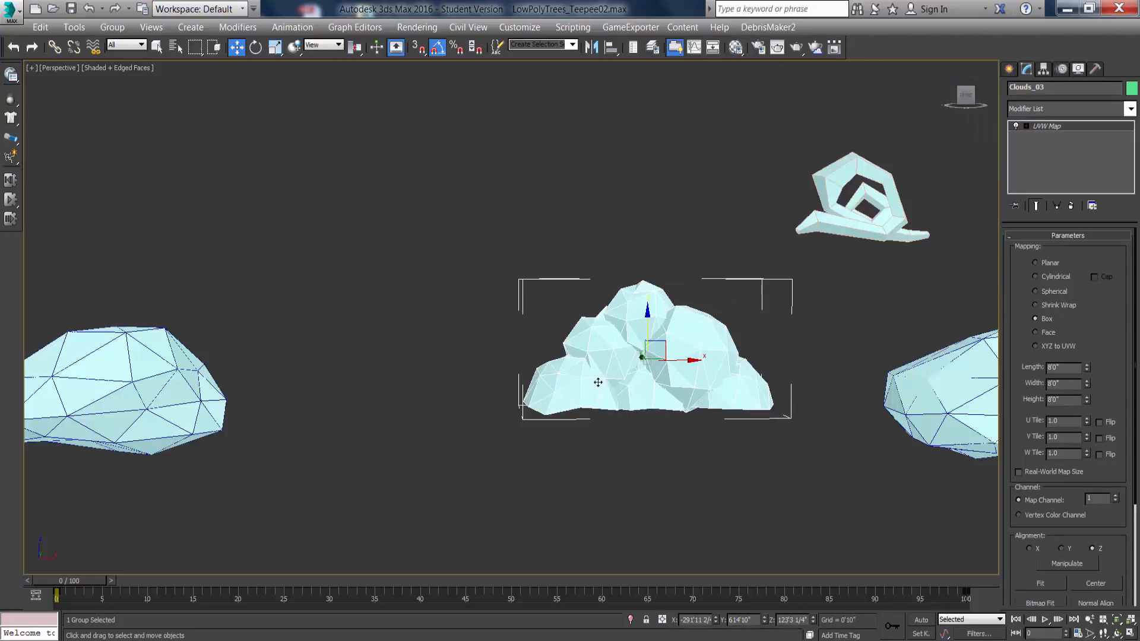
Switch the creation category to Standard Primitives and try to create a GeoSphere beside the puffy cloud.
click(1010, 71)
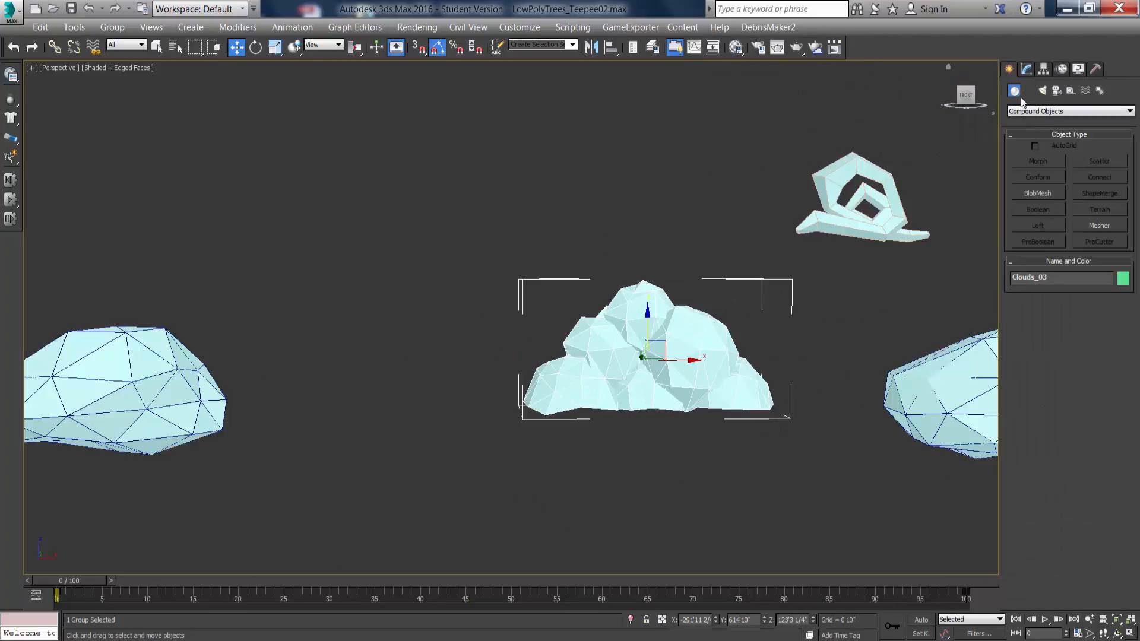
click(1049, 112)
click(1049, 123)
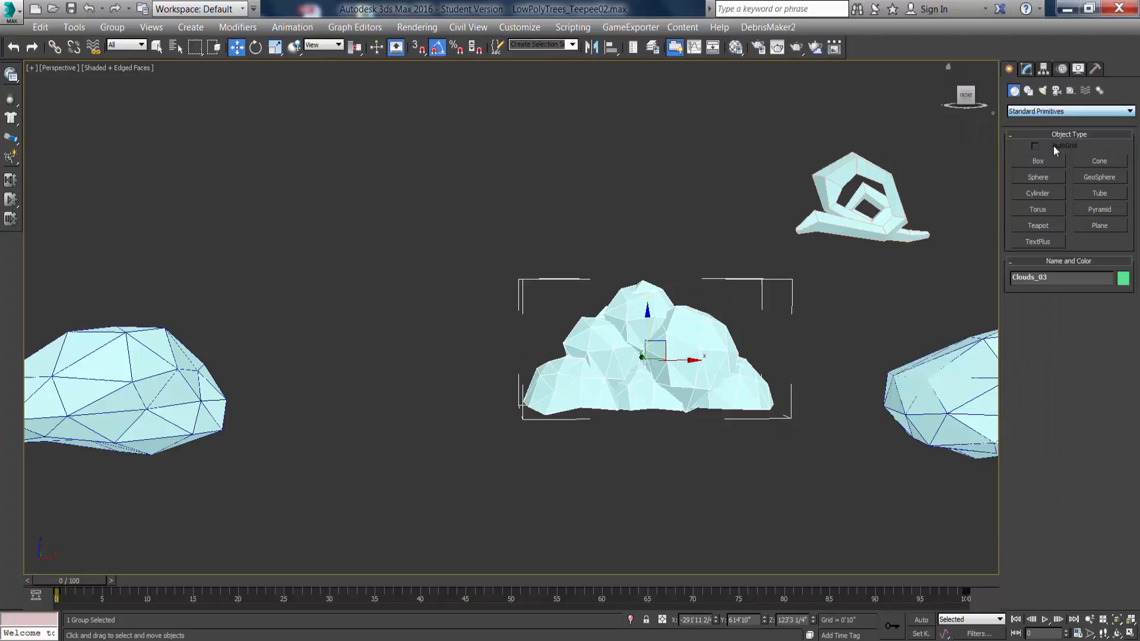
click(1100, 177)
click(536, 387)
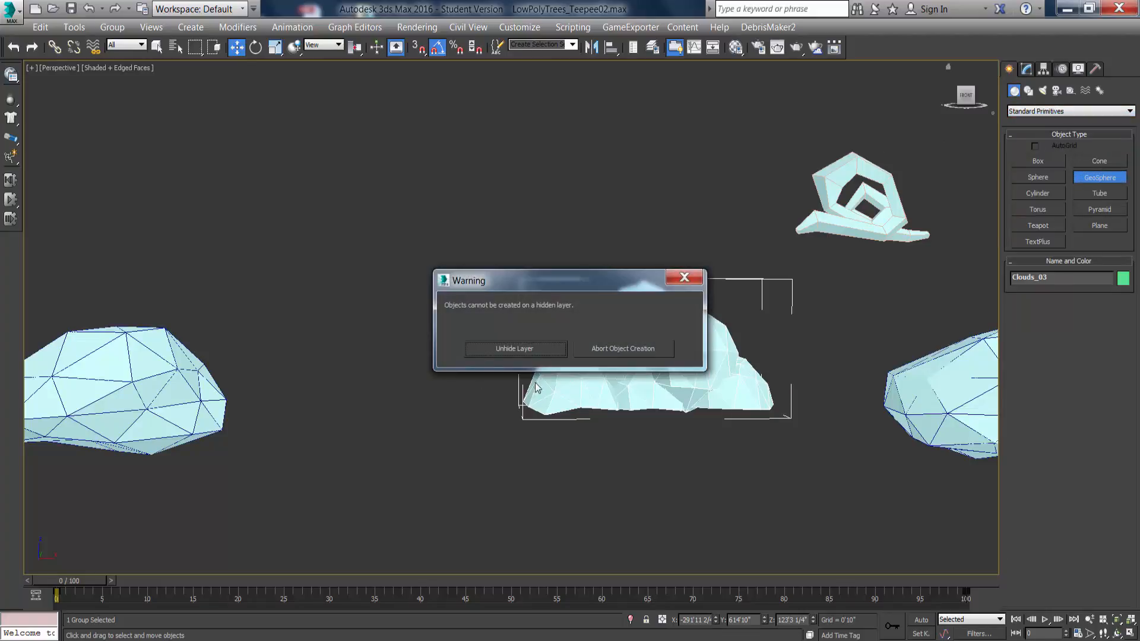
click(684, 277)
Make the Clouds layer the active layer in the Layer Explorer.
click(653, 48)
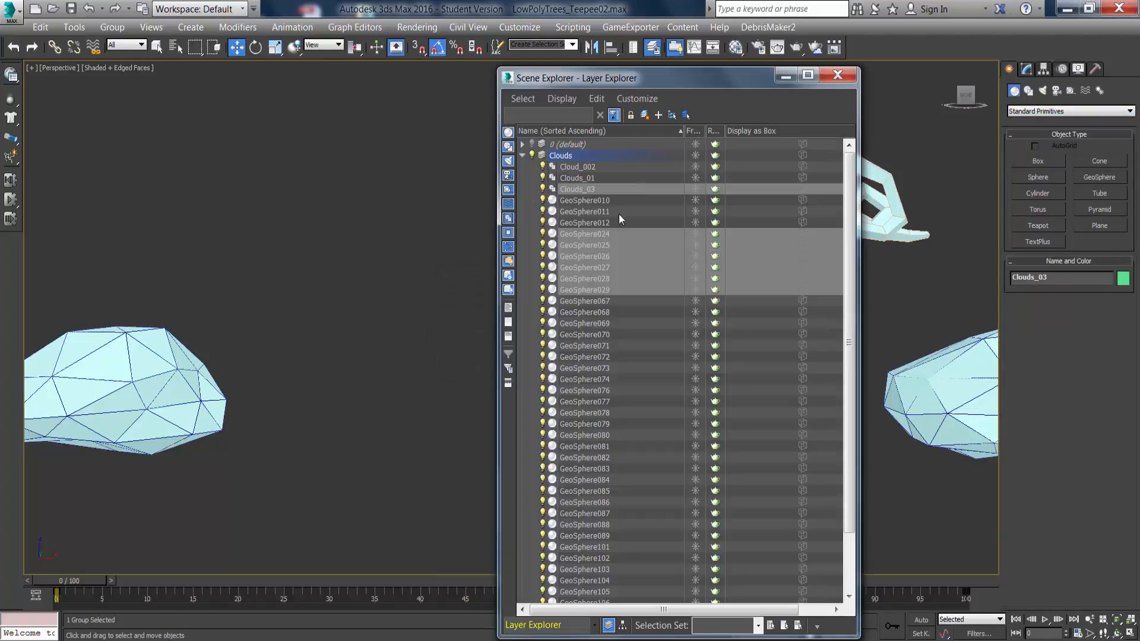
click(540, 154)
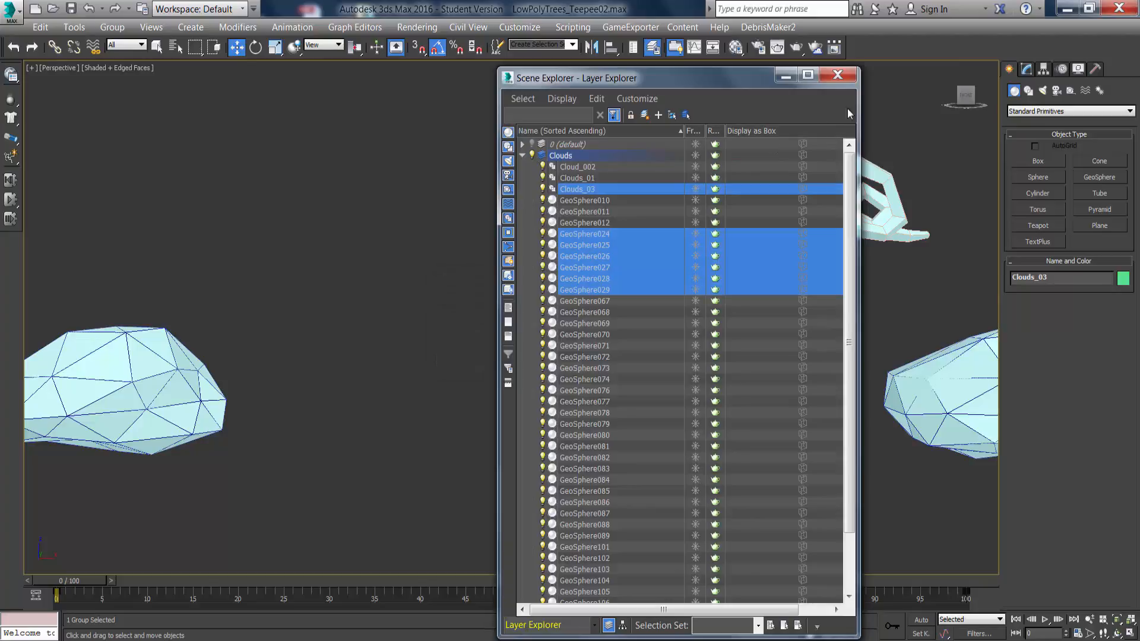
click(847, 78)
Create a GeoSphere with a radius of about 36' near the smaller puffy cloud.
click(1099, 177)
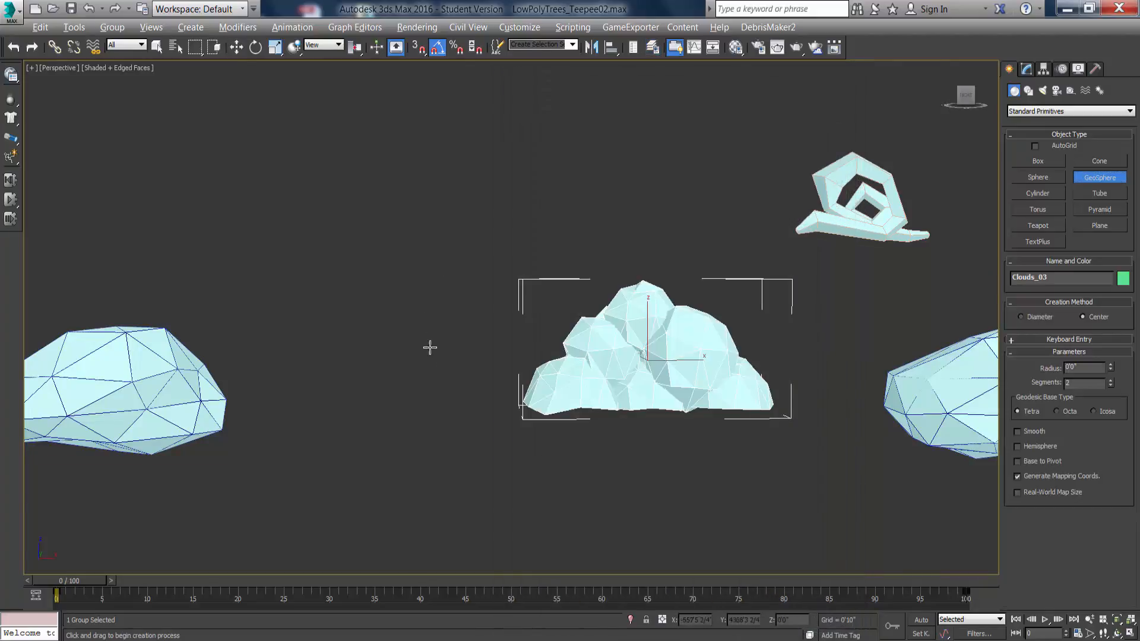
alt+middle_drag(430, 348, 468, 440)
drag(439, 429, 454, 395)
alt+middle_drag(455, 396, 471, 409)
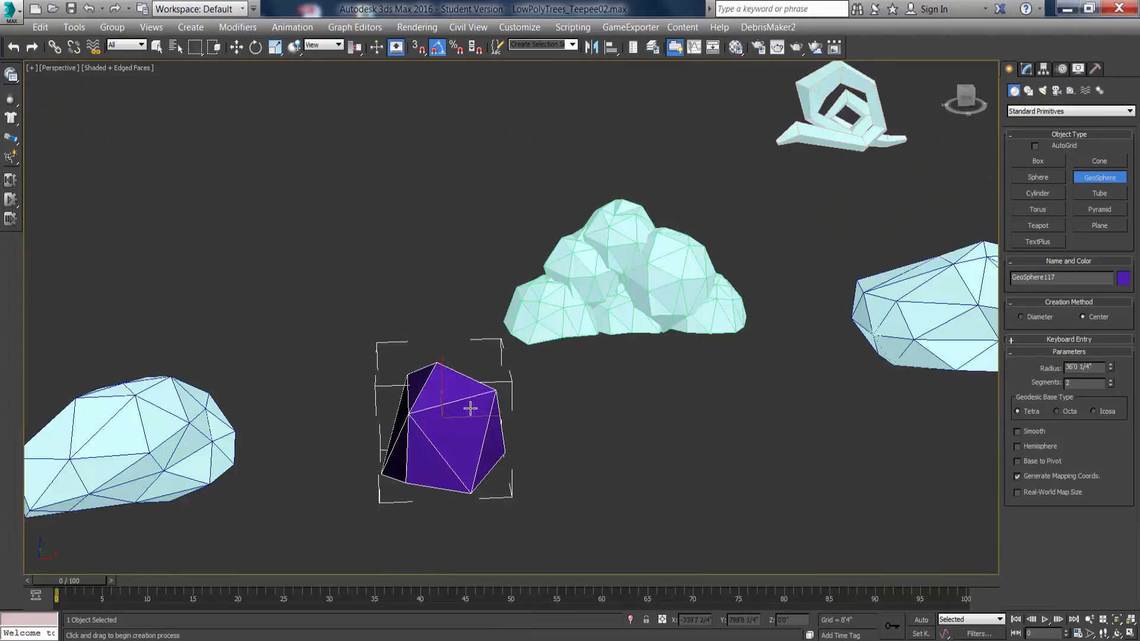
Align the GeoSphere center to center with the puffy cloud in X, Y and Z, and move it along X to sit beside the cloud.
key(alt+a)
click(617, 261)
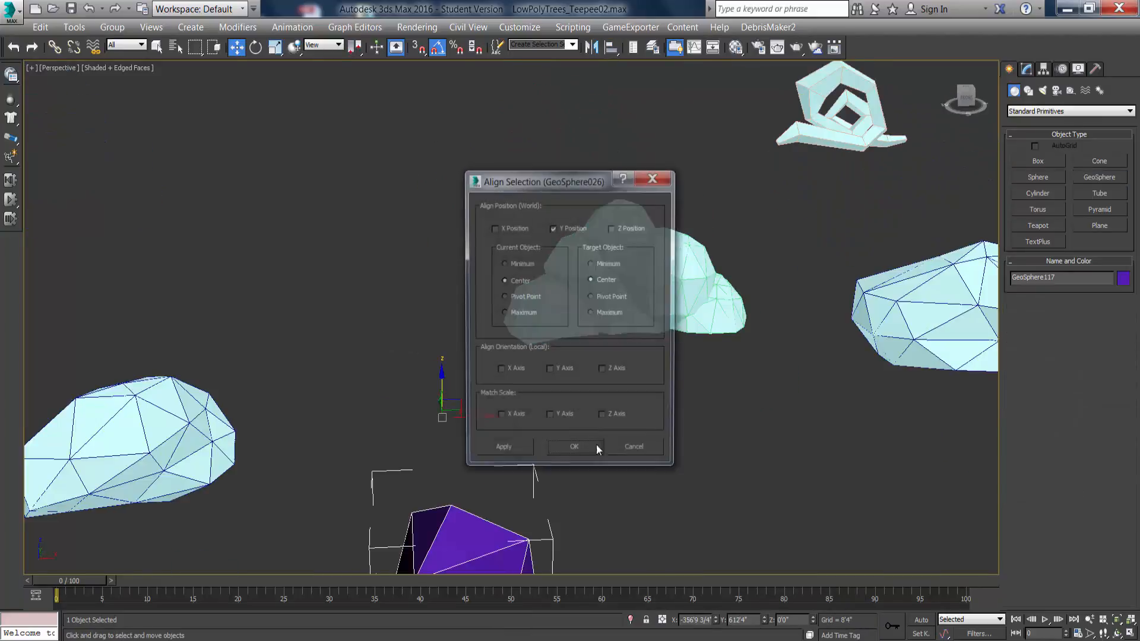
click(516, 228)
click(617, 227)
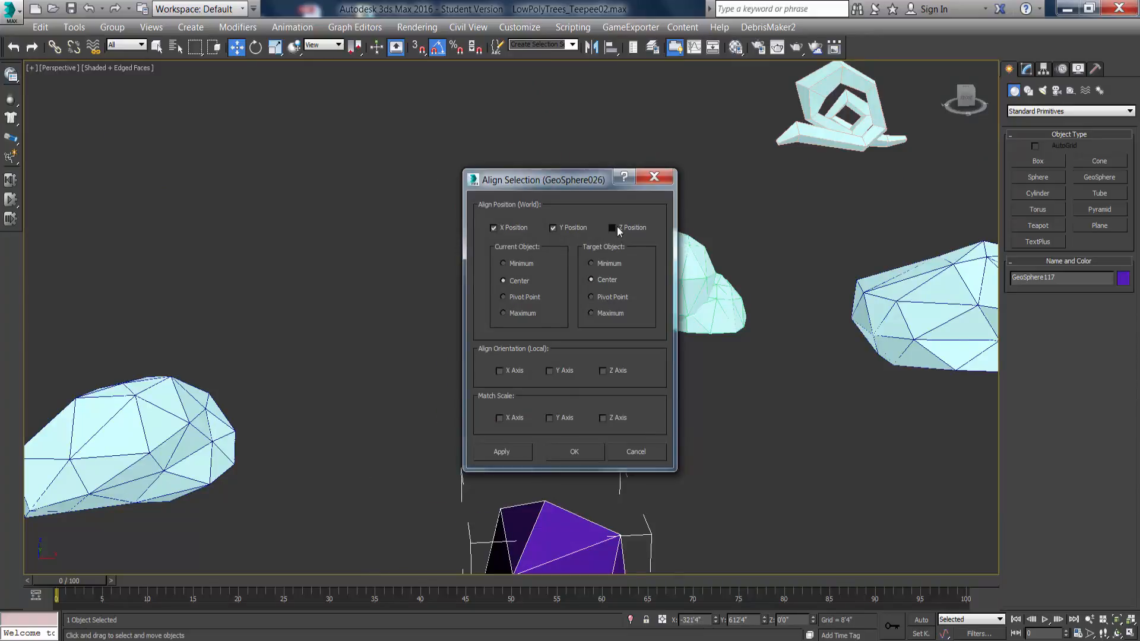
click(588, 447)
alt+middle_drag(535, 374, 514, 351)
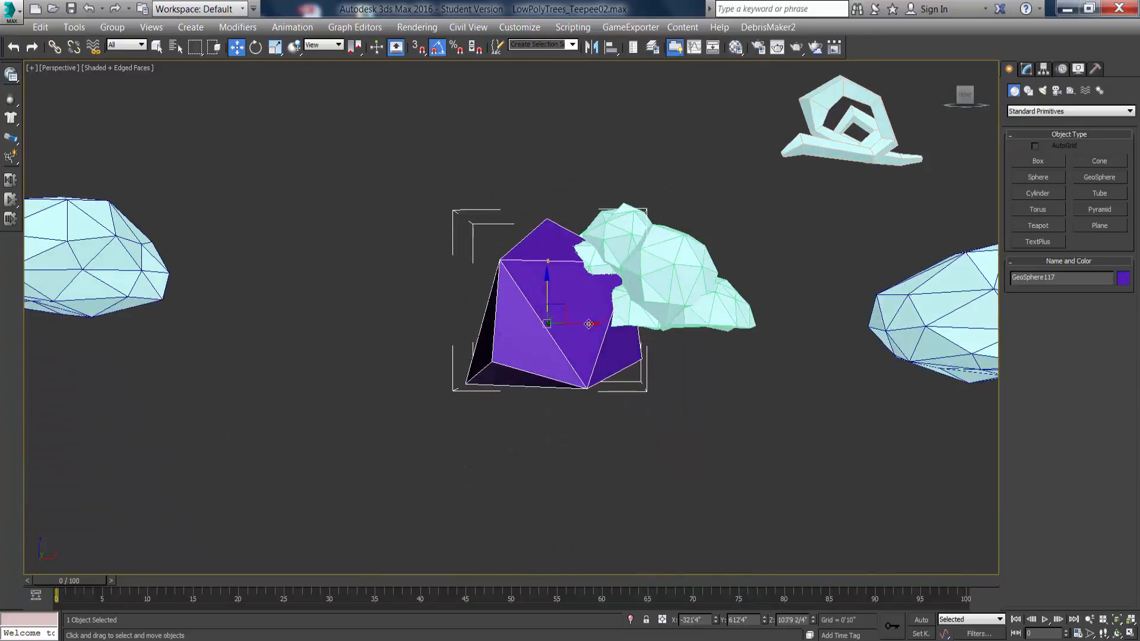
drag(588, 323, 428, 324)
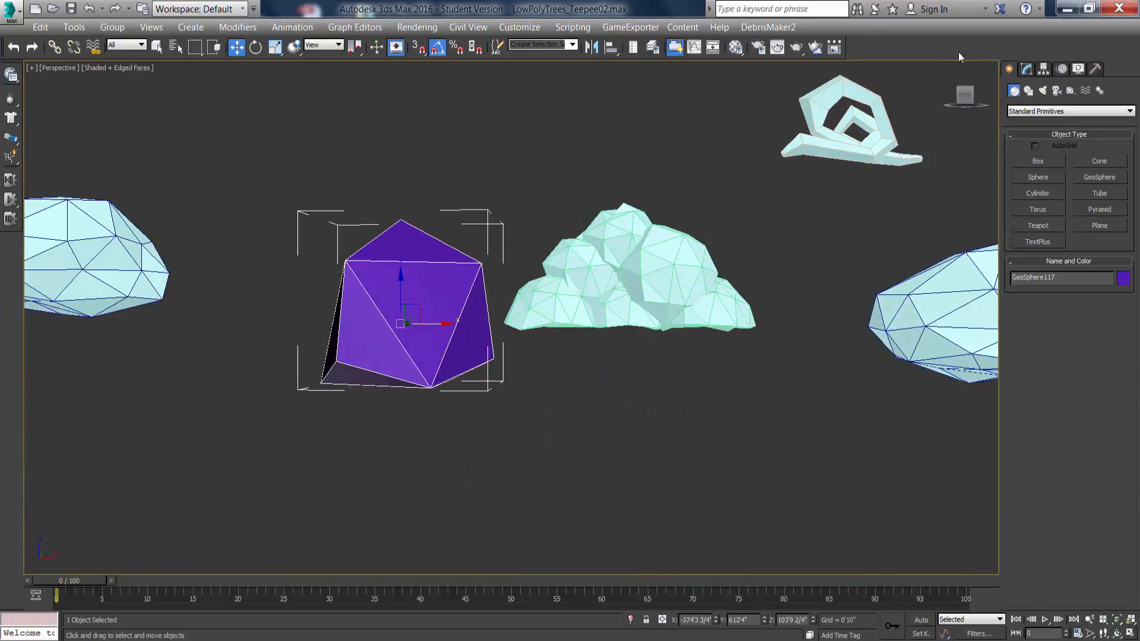
Set the GeoSphere to 4 segments and a radius of about 24'2", and turn it into a hemisphere.
click(1026, 69)
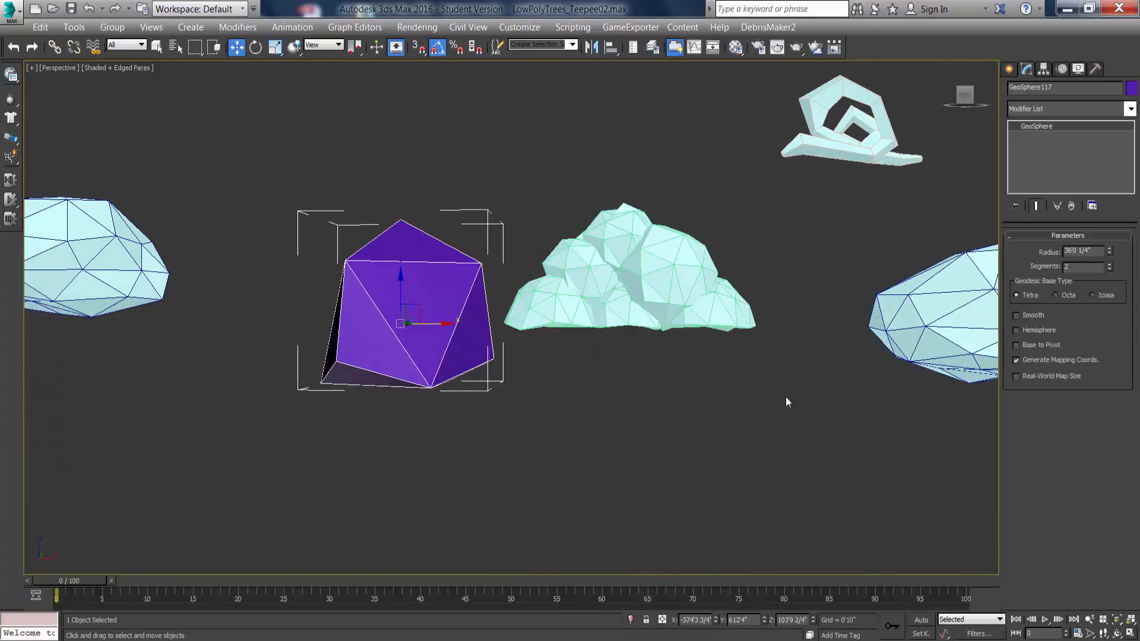
click(1109, 265)
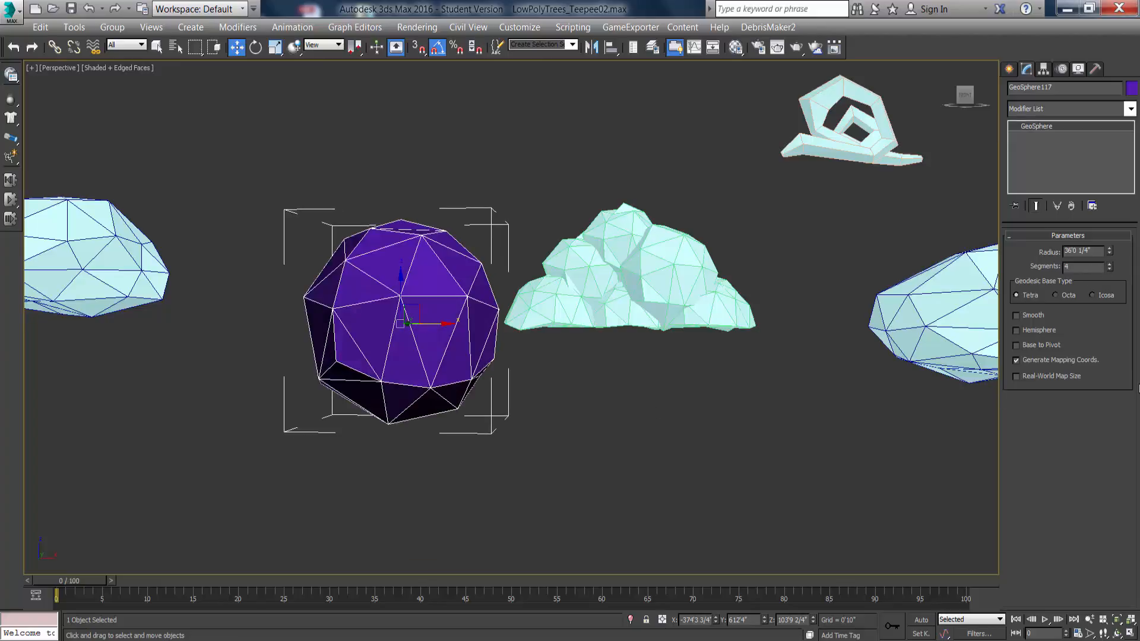
mouse_move(1108, 256)
mouse_down()
mouse_move(1108, 285)
mouse_move(1108, 273)
mouse_up()
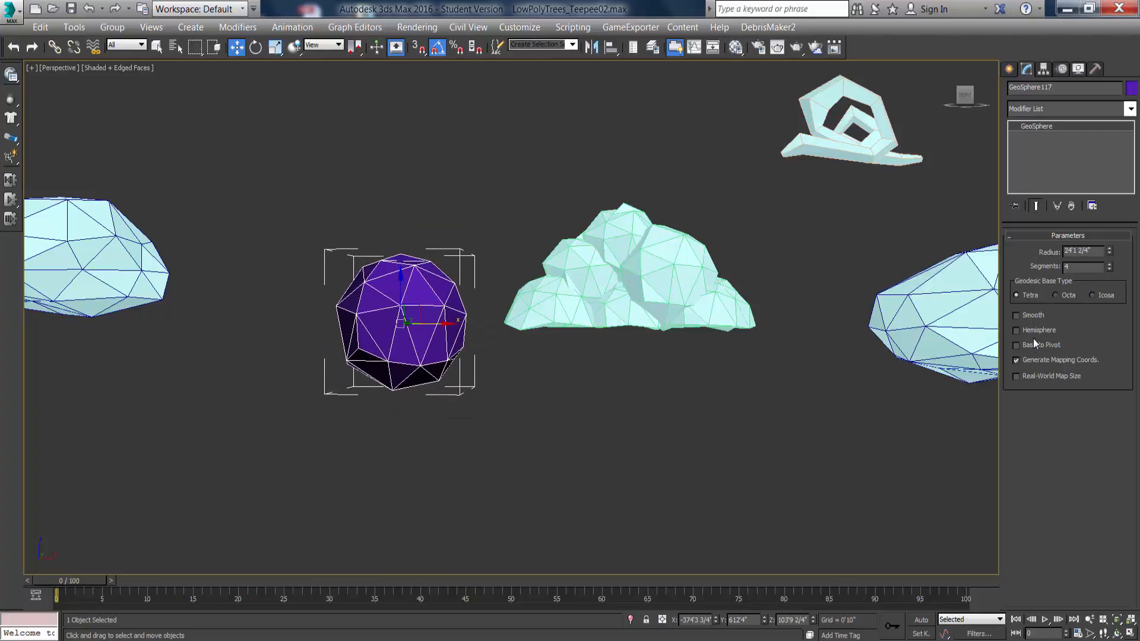
click(1016, 331)
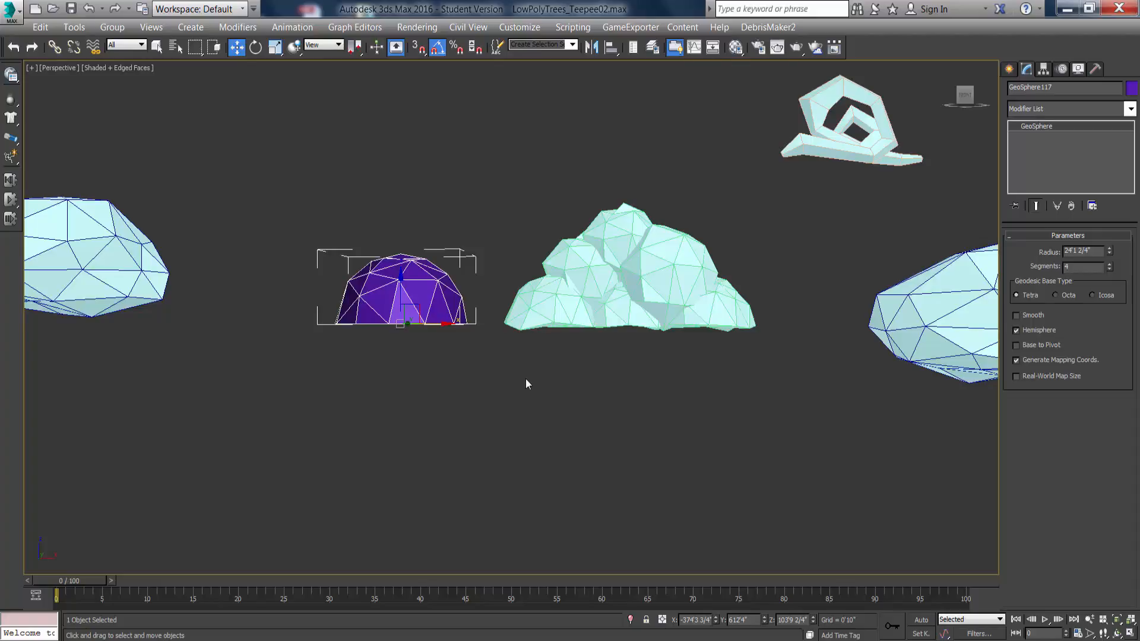
Apply the white Tree-Snow material to the hemisphere.
key(m)
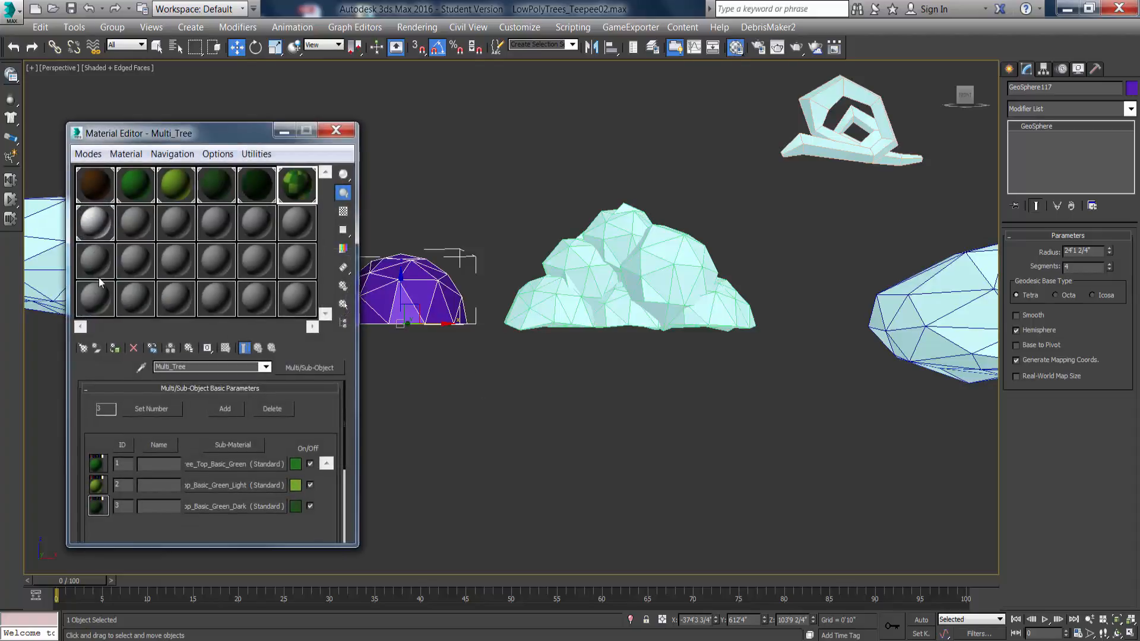
drag(411, 300, 410, 300)
click(336, 130)
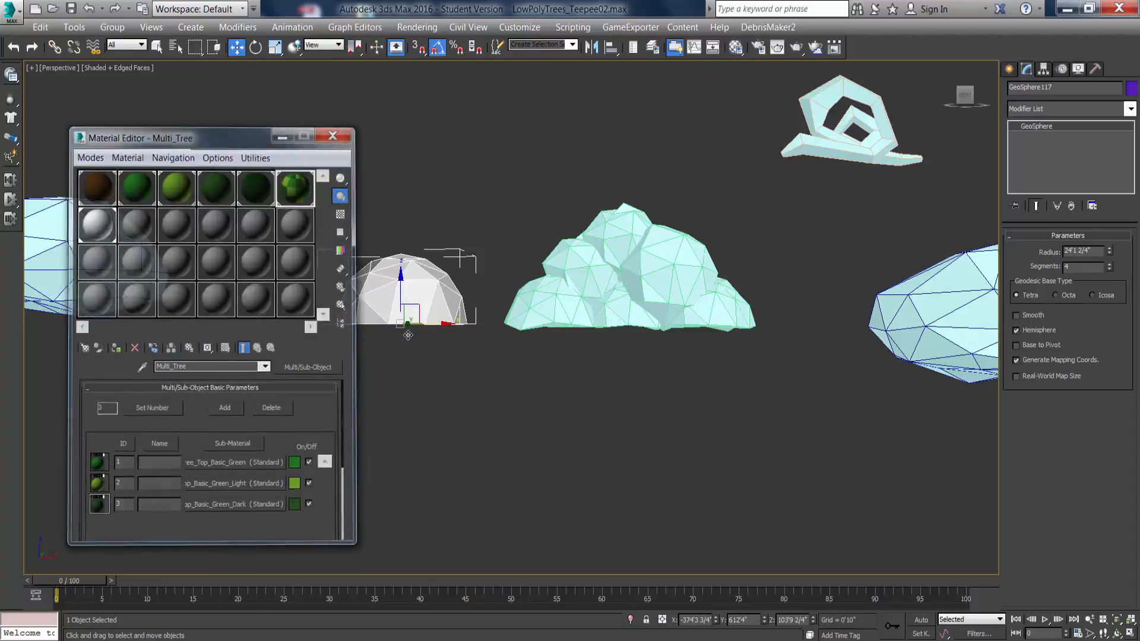
middle_drag(407, 298, 488, 330)
scroll(580, 300, up, 6)
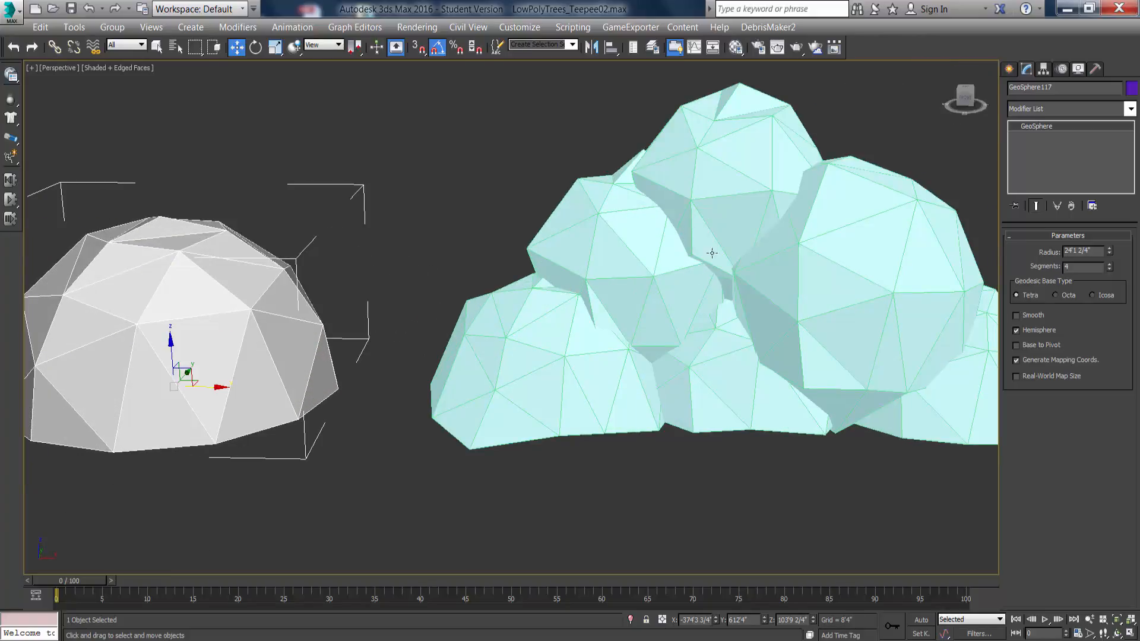
Rename the unused 08 - Default material as Clouds_White.
key(m)
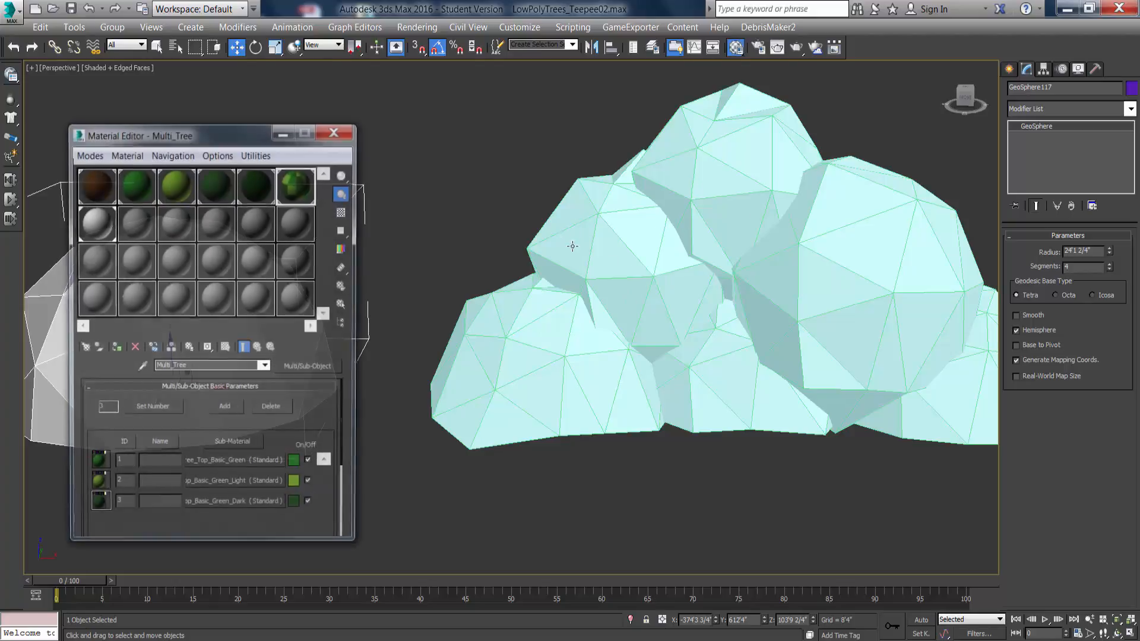
click(243, 187)
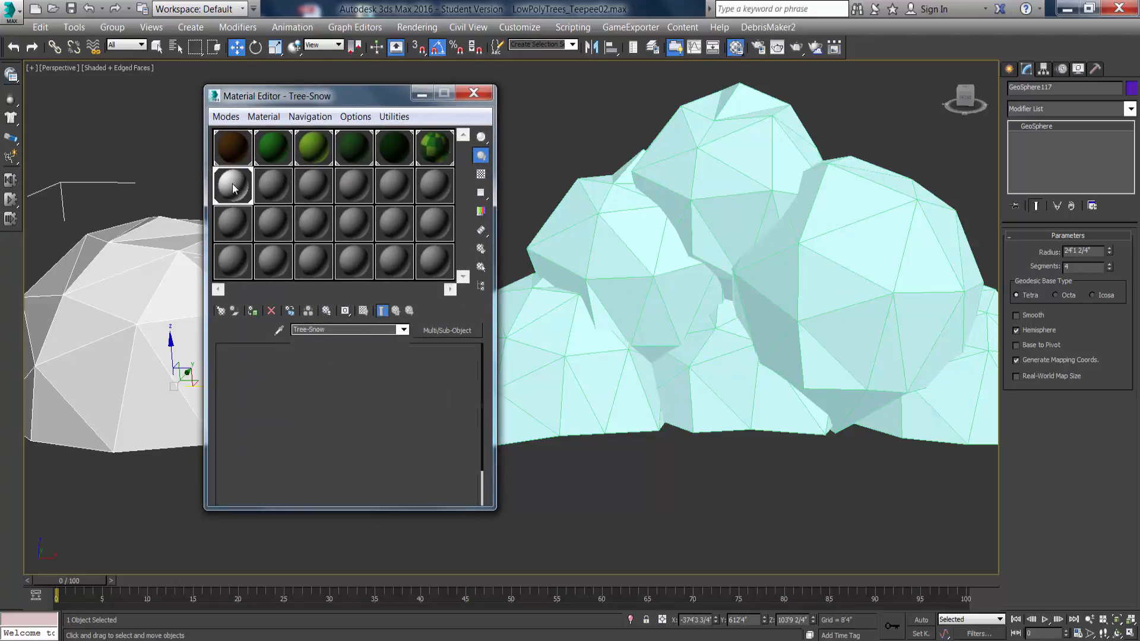
click(273, 185)
drag(222, 330, 226, 335)
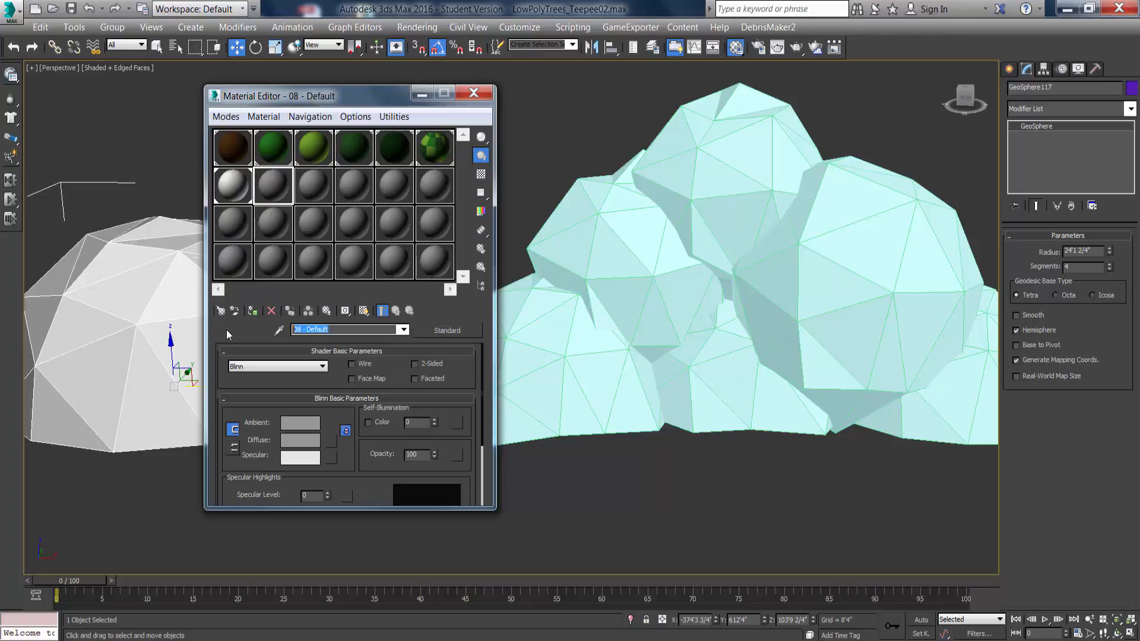
text(Clouds)
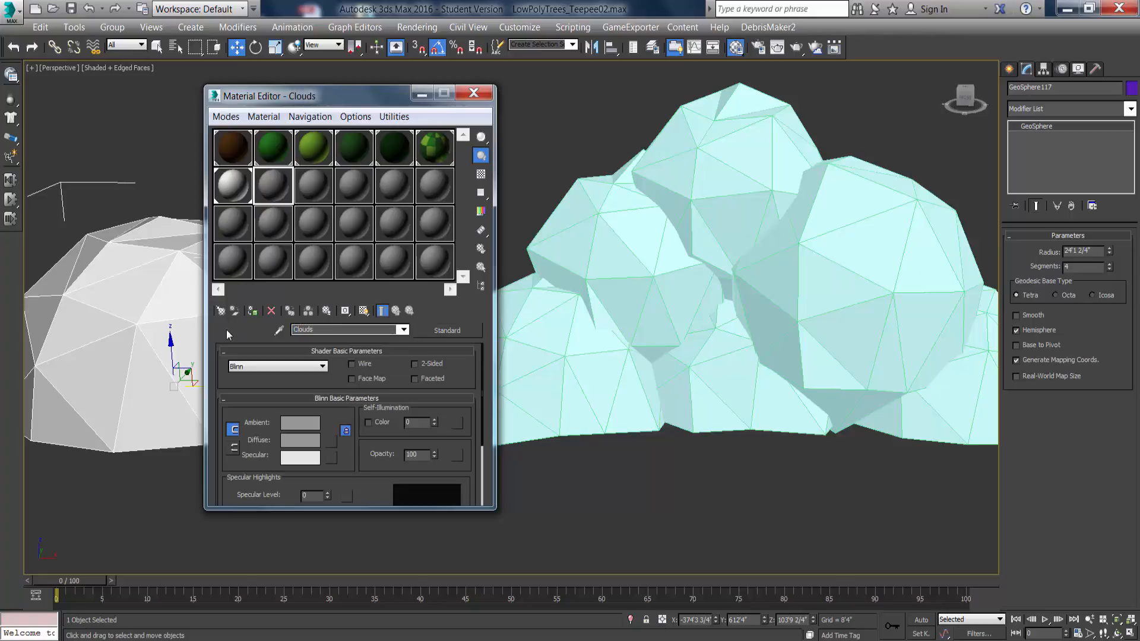
text(_White)
Set the Clouds_White diffuse color to a pale cyan of about red 219, green 255 and blue 255.
click(300, 440)
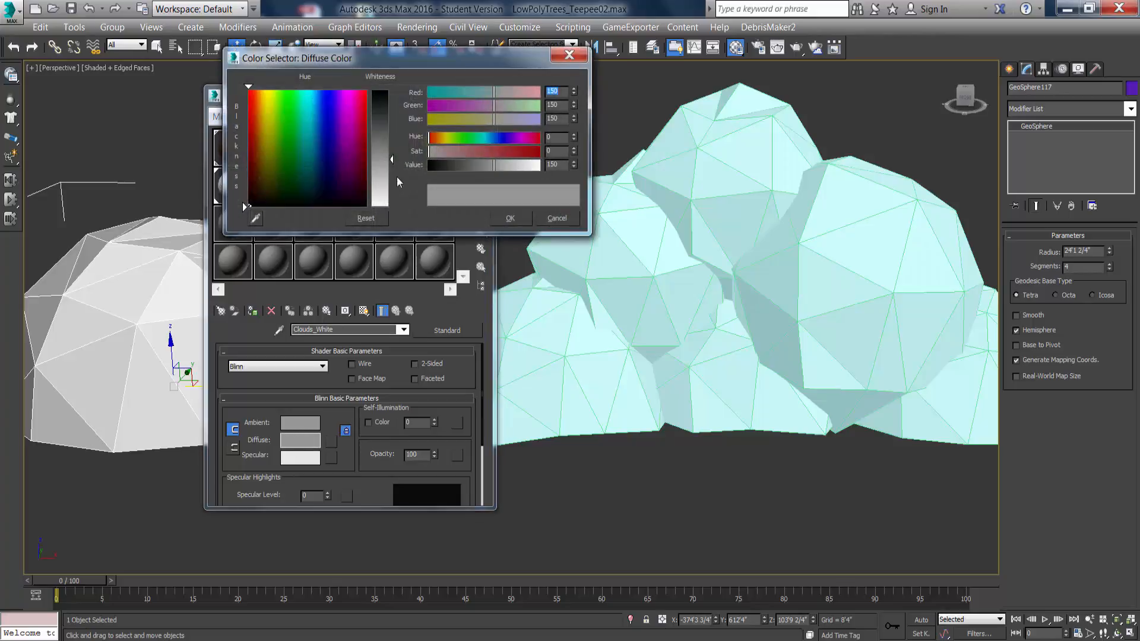
drag(392, 170, 392, 208)
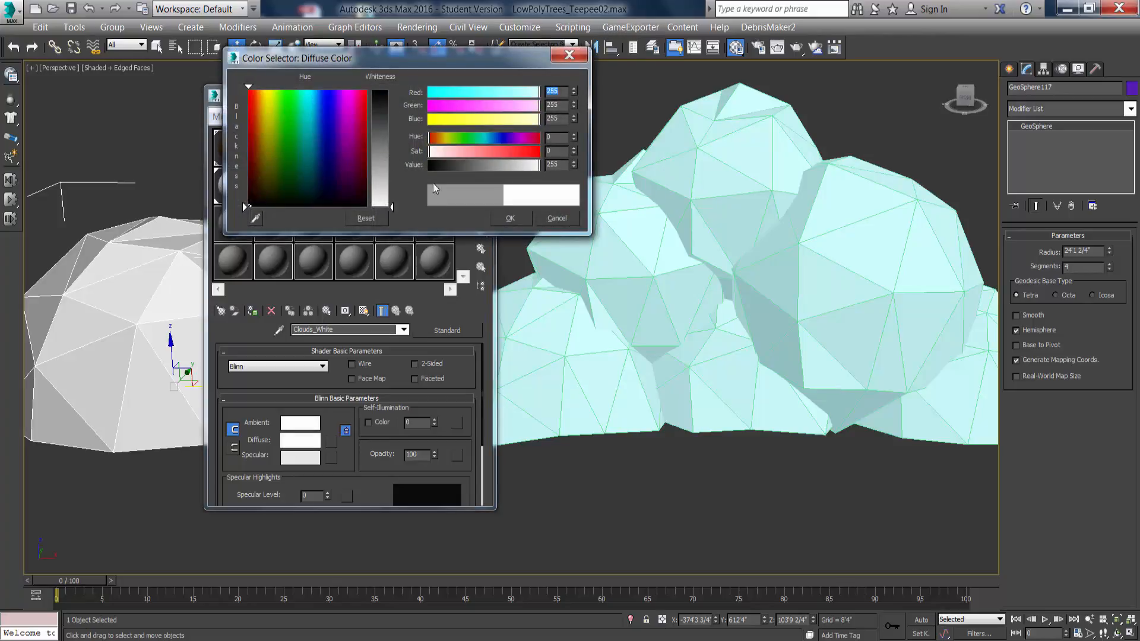
drag(539, 92, 525, 98)
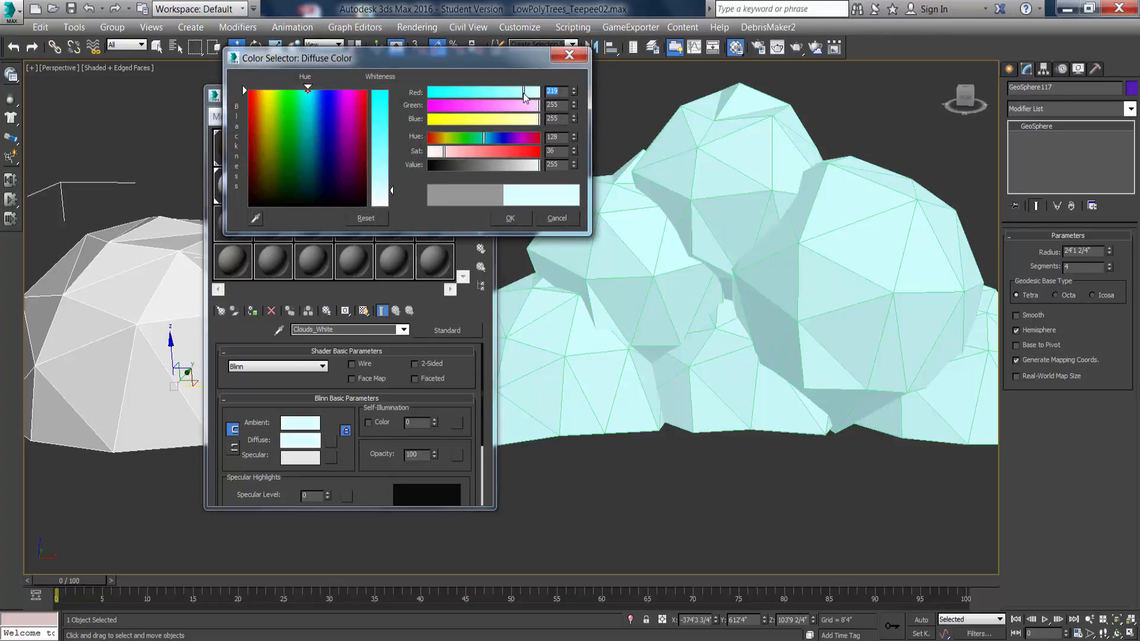
click(510, 218)
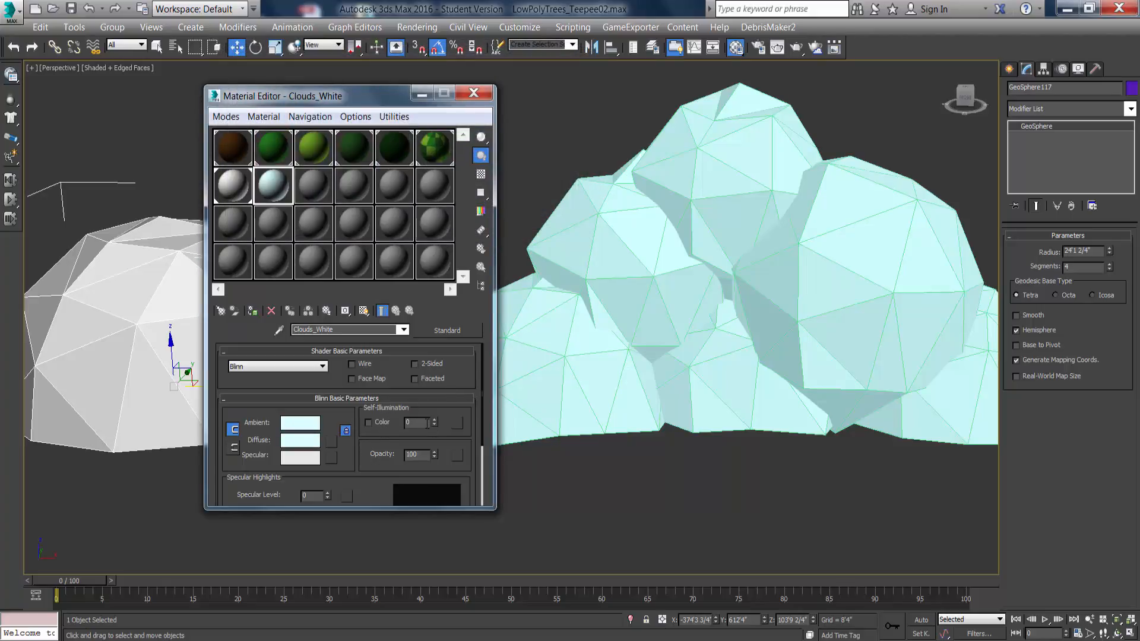
key(Return)
Assign the Clouds_White material to the hemisphere.
drag(275, 183, 170, 299)
click(474, 93)
scroll(438, 324, down, 5)
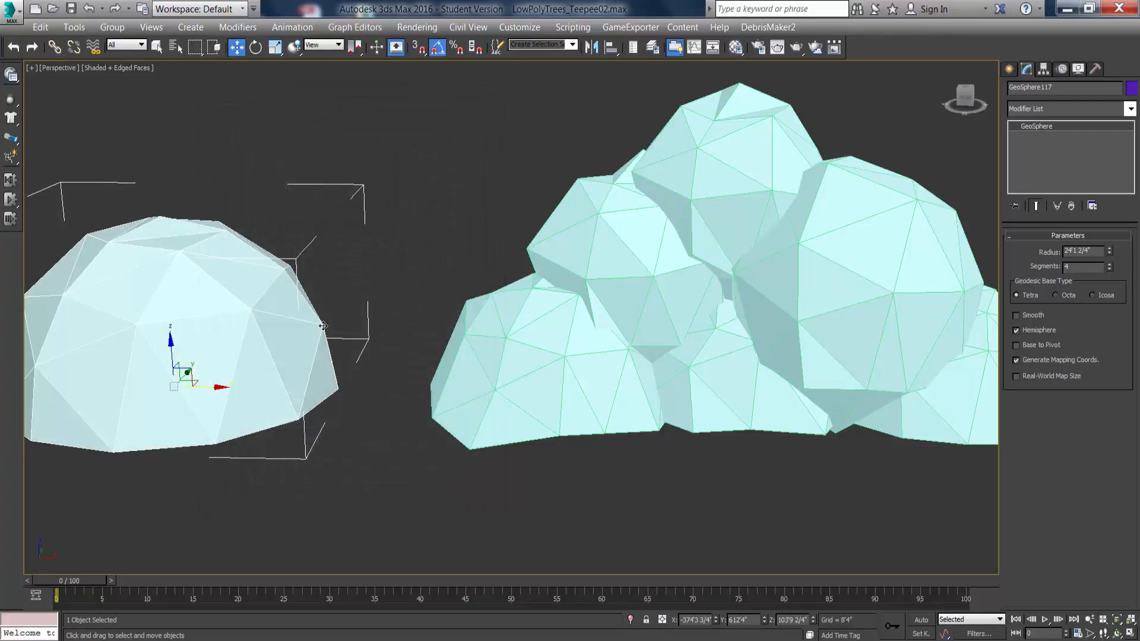
alt+middle_drag(420, 367, 432, 303)
alt+middle_drag(433, 301, 407, 347)
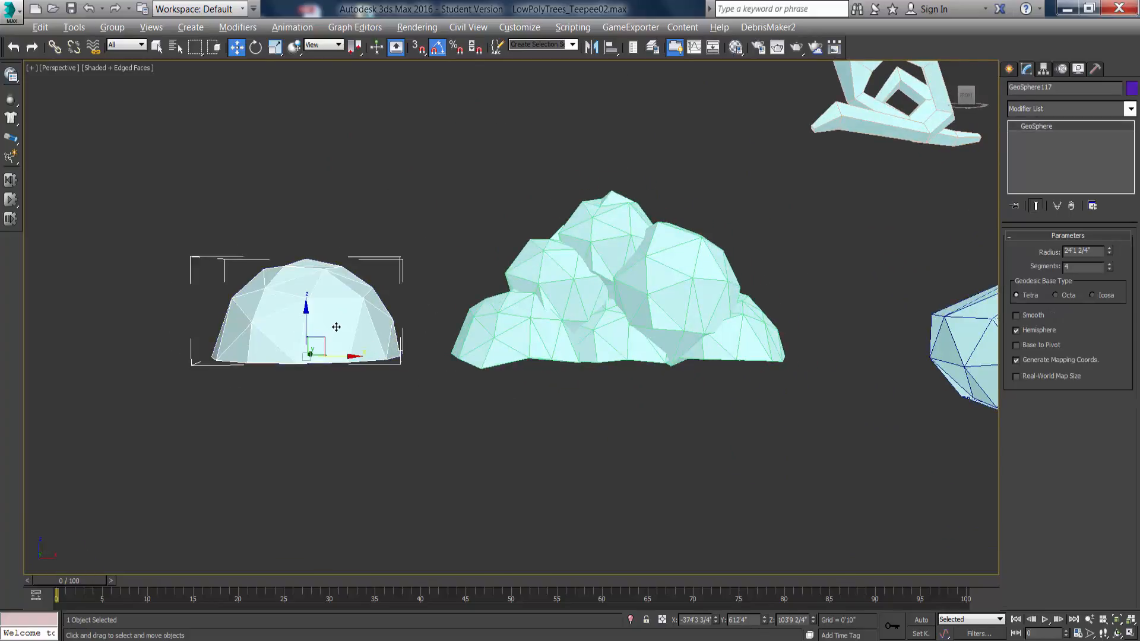
Raise the hemisphere along Z above the puffy cloud, to a height of about 147'10".
alt+middle_drag(336, 327, 312, 330)
scroll(315, 326, down, 2)
drag(308, 305, 307, 178)
alt+middle_drag(345, 316, 374, 326)
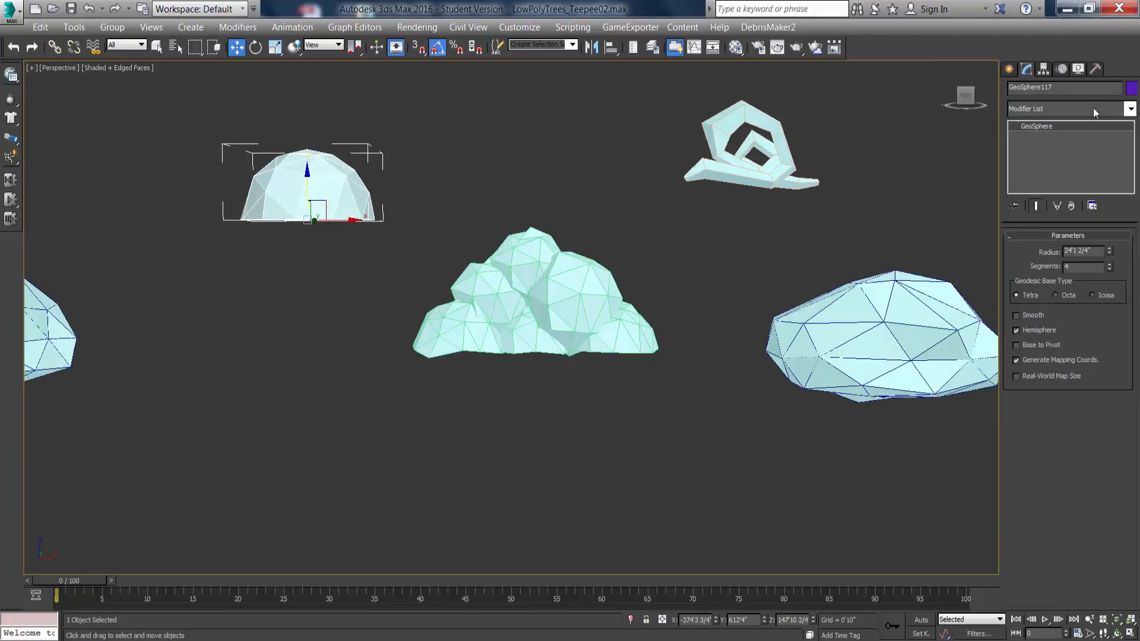
Add a Noise modifier to the hemisphere and set its Strength to 3' in X, Y and Z.
click(1128, 109)
scroll(1090, 273, down, 10)
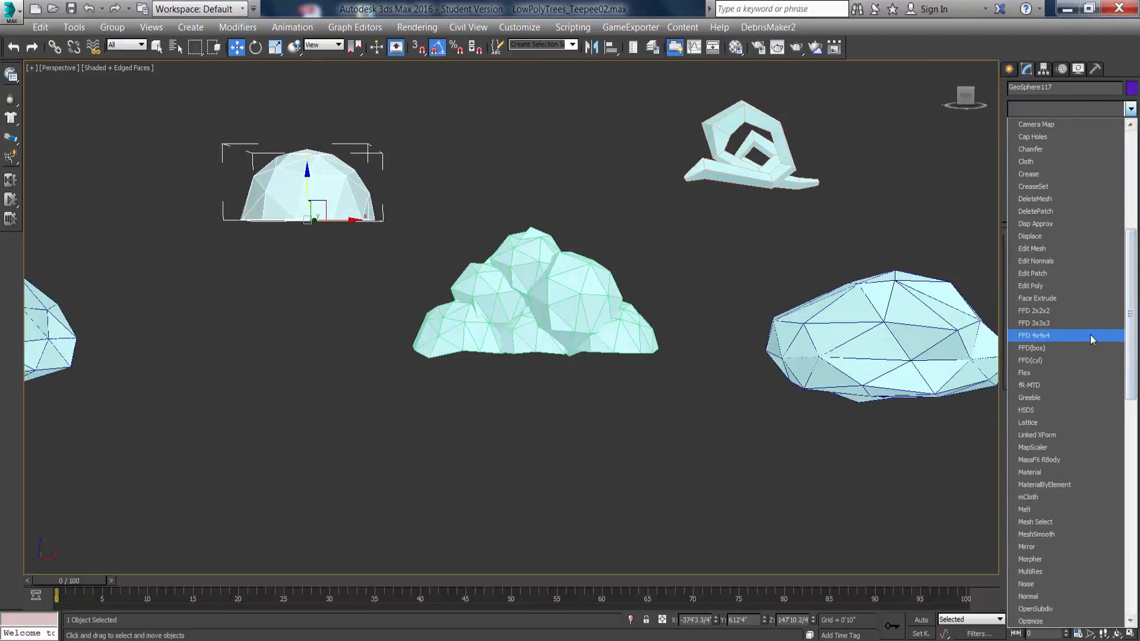
key(n)
click(1055, 124)
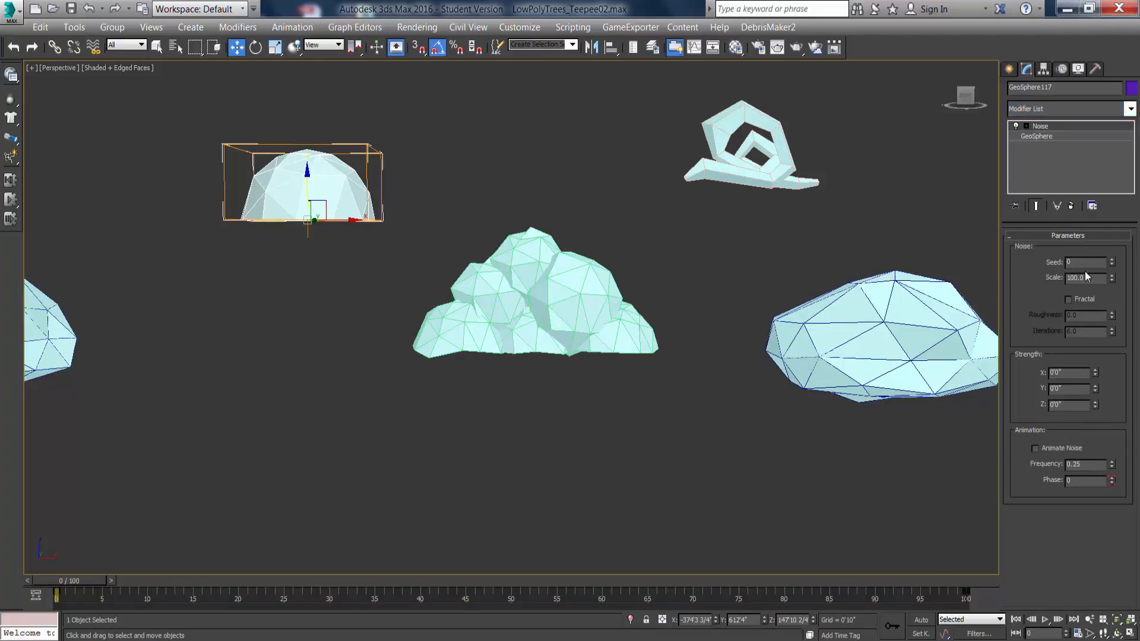
double_click(1066, 372)
text(3)
key(Tab)
key(Tab)
text(3)
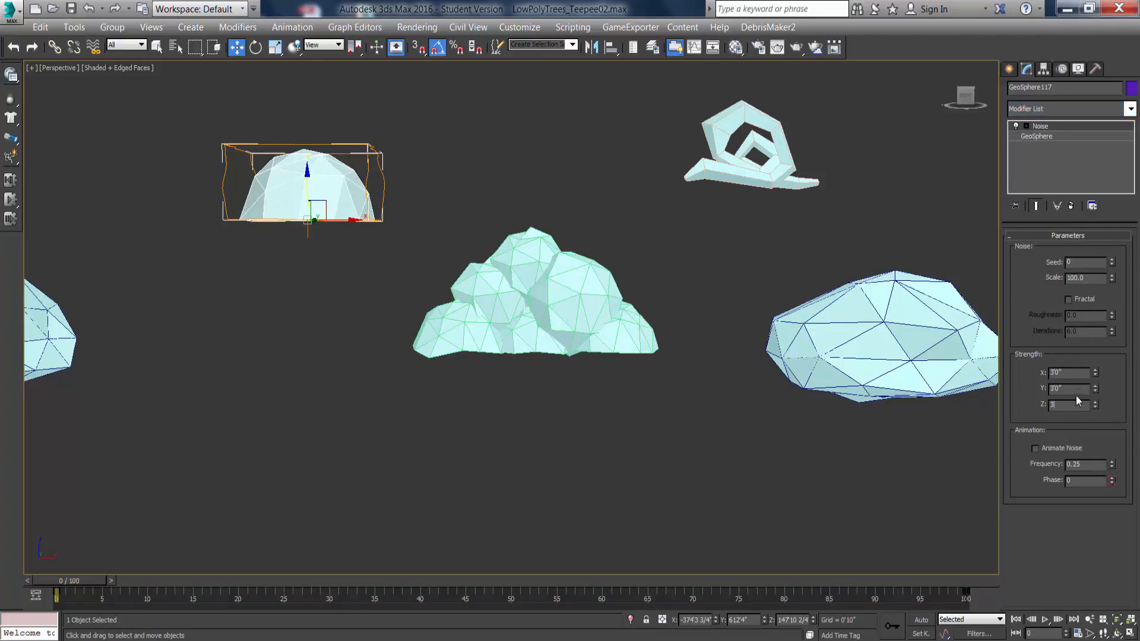
Set the hemisphere's Noise scale to 39 and stretch the hemisphere to about 120 percent along X.
click(1083, 390)
drag(1112, 280, 1112, 320)
middle_drag(491, 331, 525, 408)
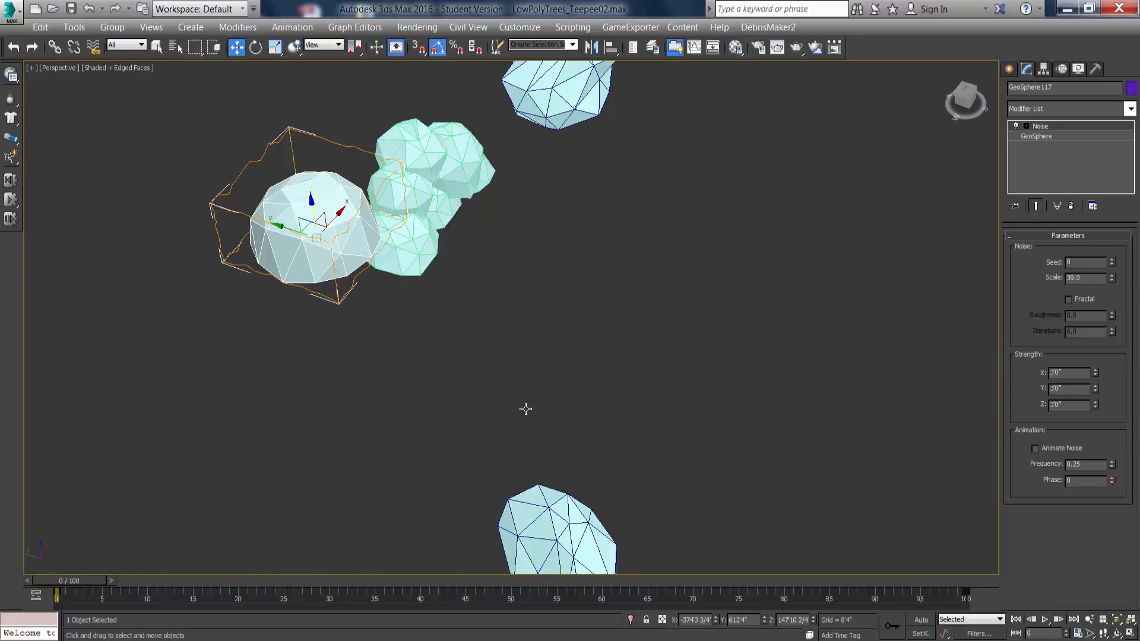
alt+middle_drag(428, 277, 381, 258)
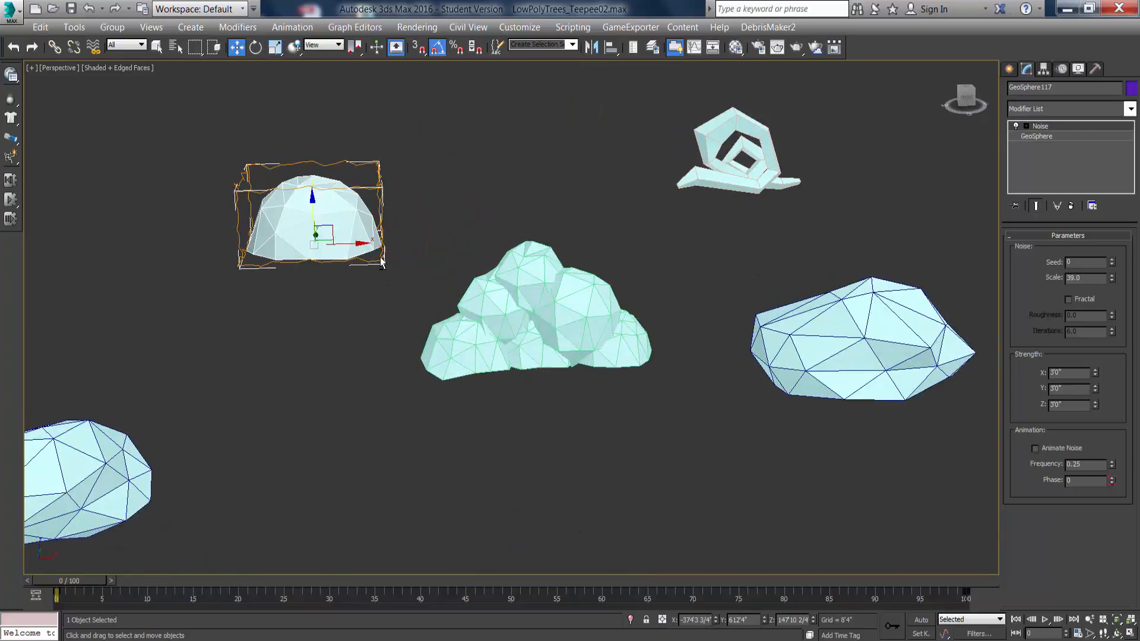
click(275, 48)
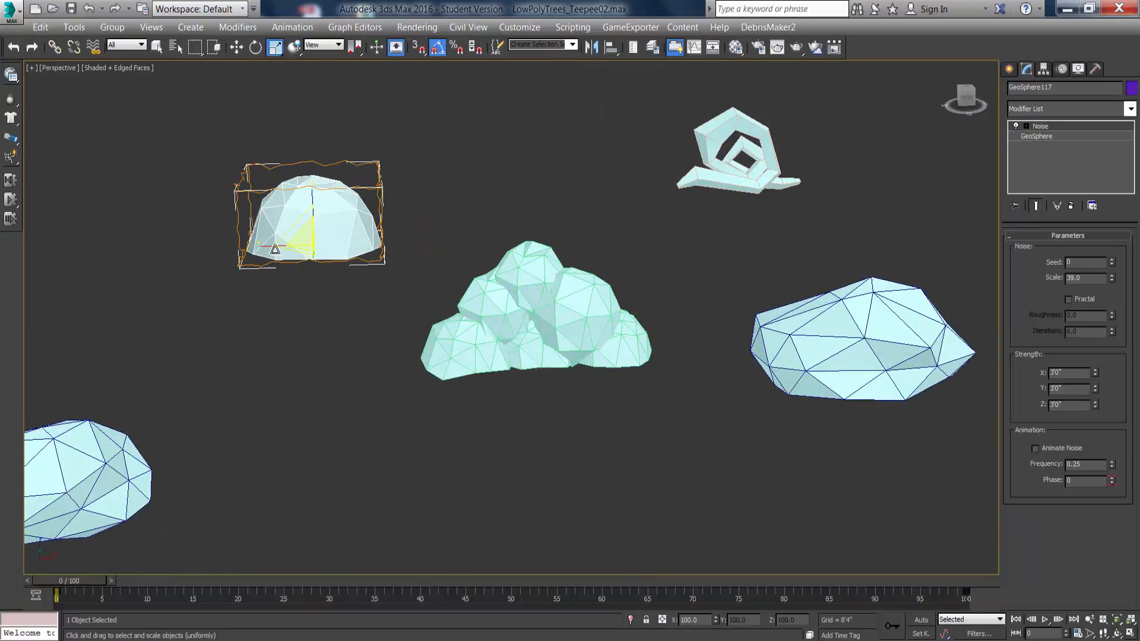
drag(266, 247, 251, 244)
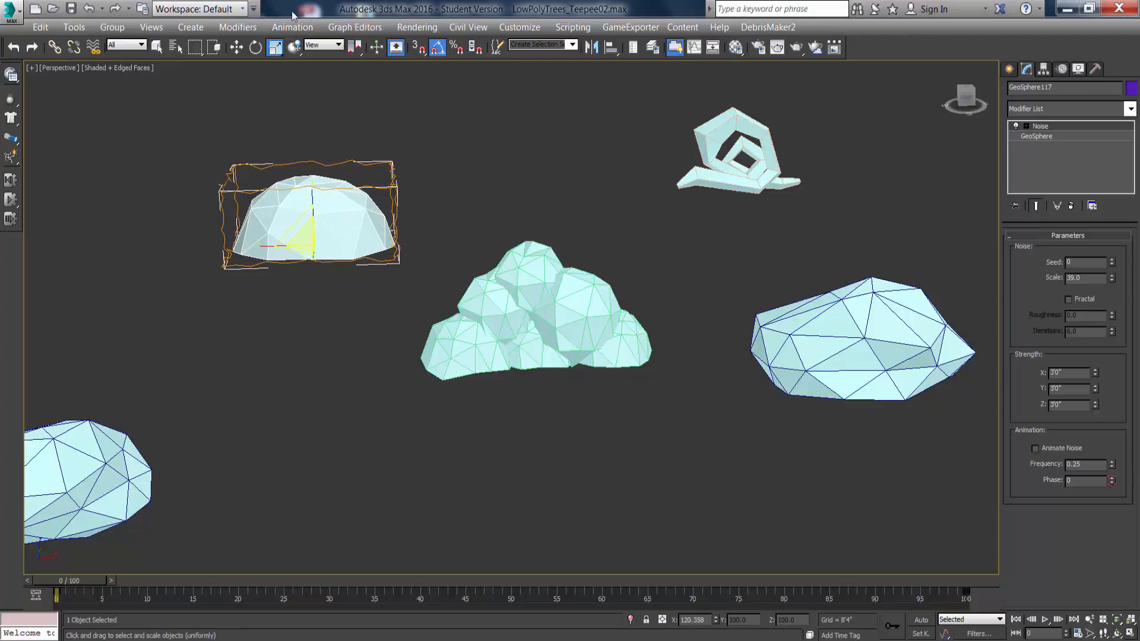
Copy the hemisphere along X so it overlaps the original and set the copy's Noise seed to 18.
click(237, 47)
alt+middle_drag(363, 239, 351, 256)
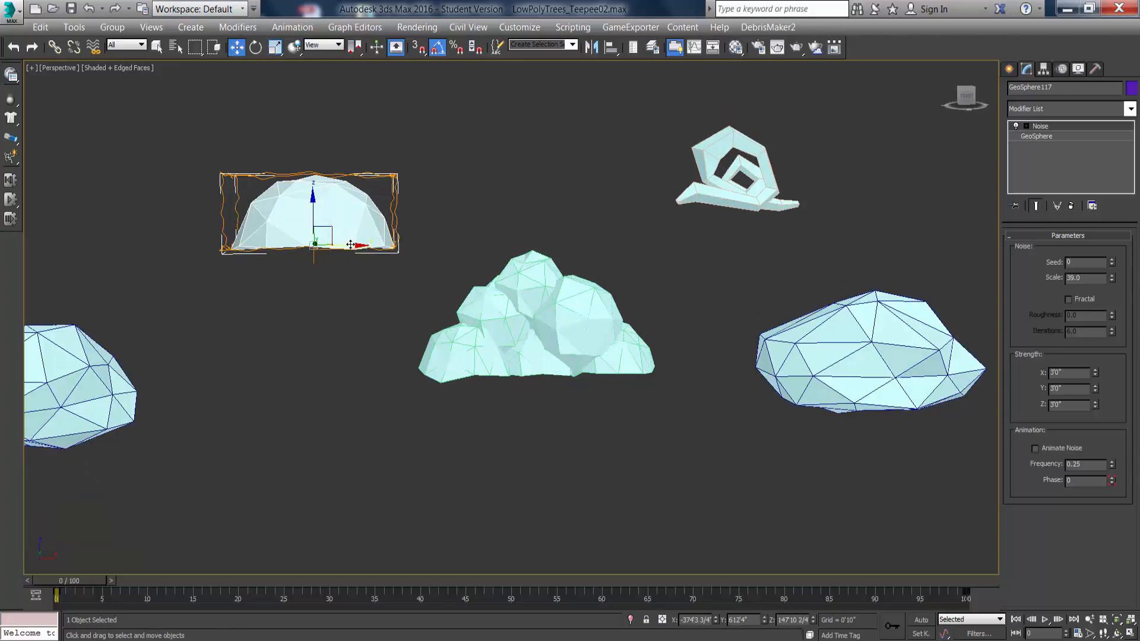
mouse_move(351, 255)
shift+mouse_down()
mouse_move(482, 258)
mouse_move(437, 259)
shift+mouse_up()
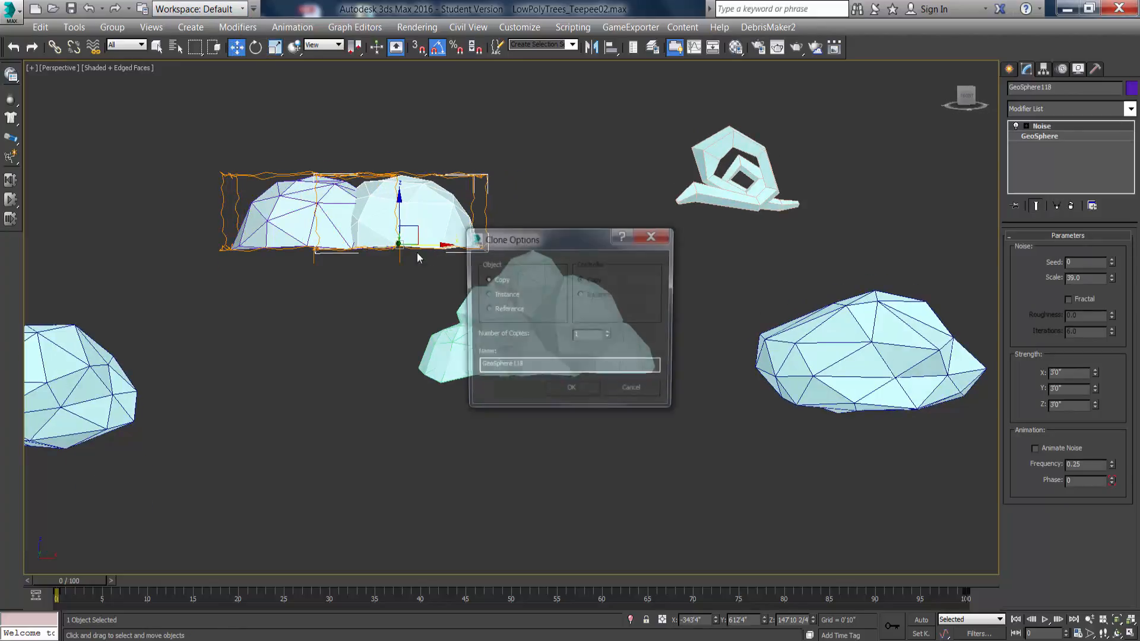
click(572, 392)
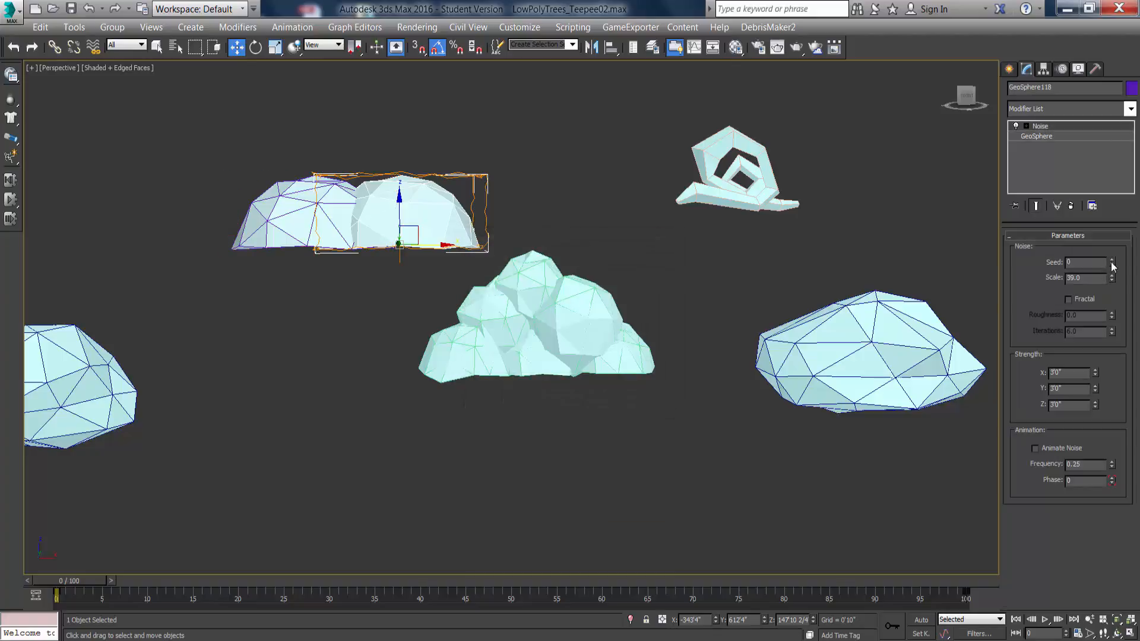
drag(1113, 266, 1112, 257)
Add a third overlapping hemisphere copy along X with Noise seed 29 and scale 32.37.
alt+middle_drag(546, 274, 563, 303)
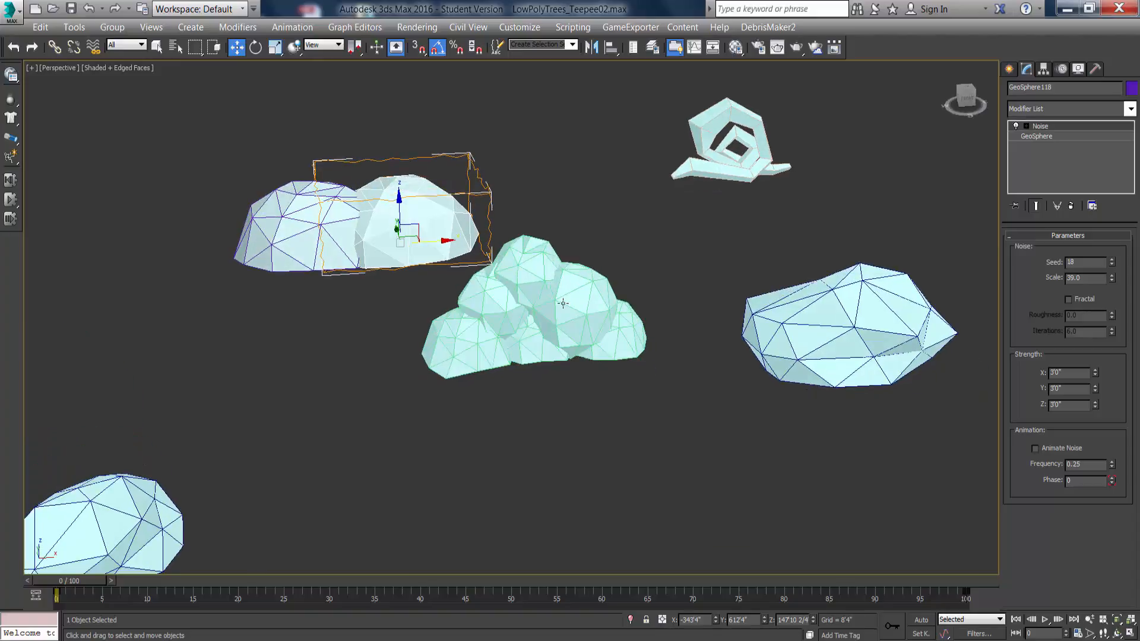
mouse_move(445, 240)
shift+mouse_down()
mouse_move(575, 234)
mouse_move(538, 202)
shift+mouse_up()
click(593, 392)
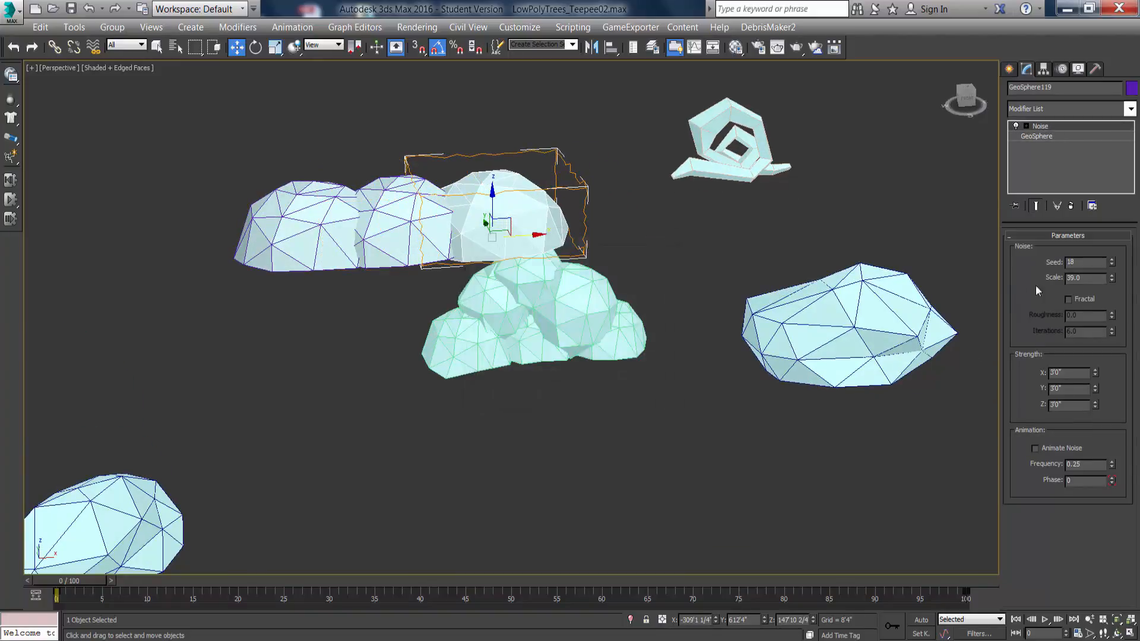
drag(1111, 265, 1112, 292)
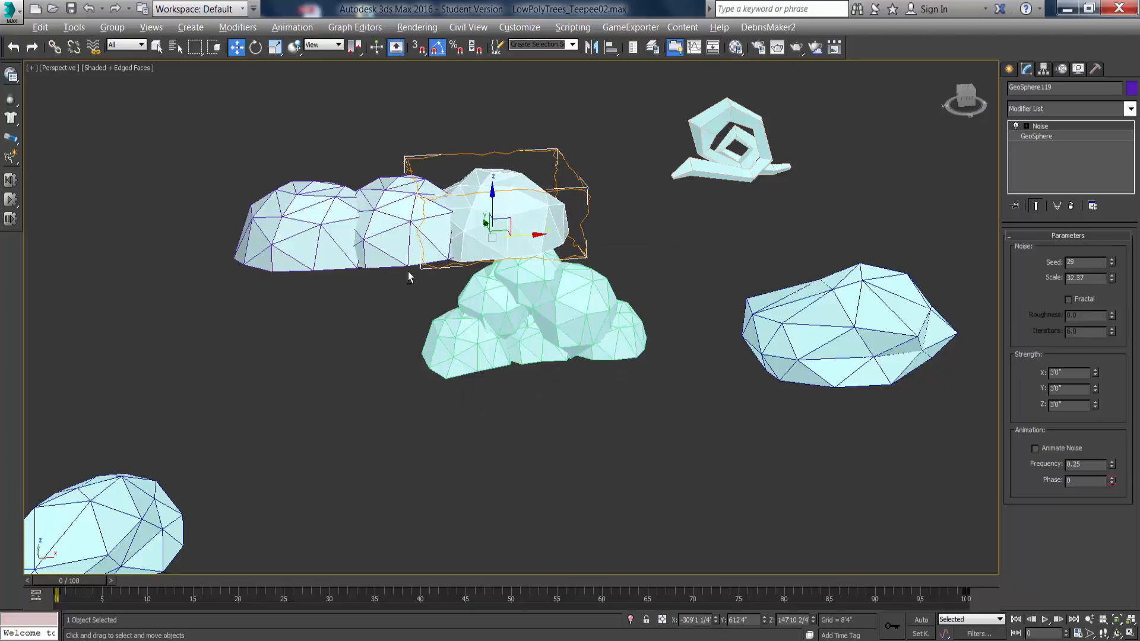
Copy the end hemisphere once more along X to complete a row of four.
alt+middle_drag(409, 277, 466, 269)
shift+drag(534, 239, 620, 241)
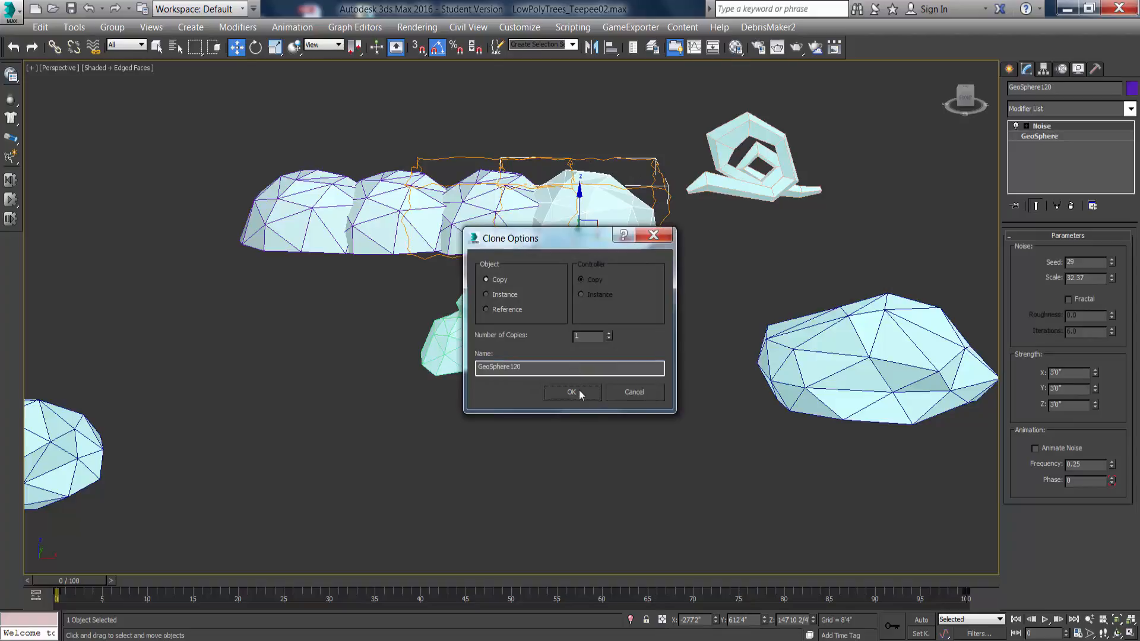
click(571, 392)
Copy the end hemisphere up above the row, to a height of about 161'5", and make the copy a full sphere.
mouse_move(588, 226)
mouse_down()
mouse_move(539, 157)
mouse_move(545, 206)
mouse_up()
click(572, 392)
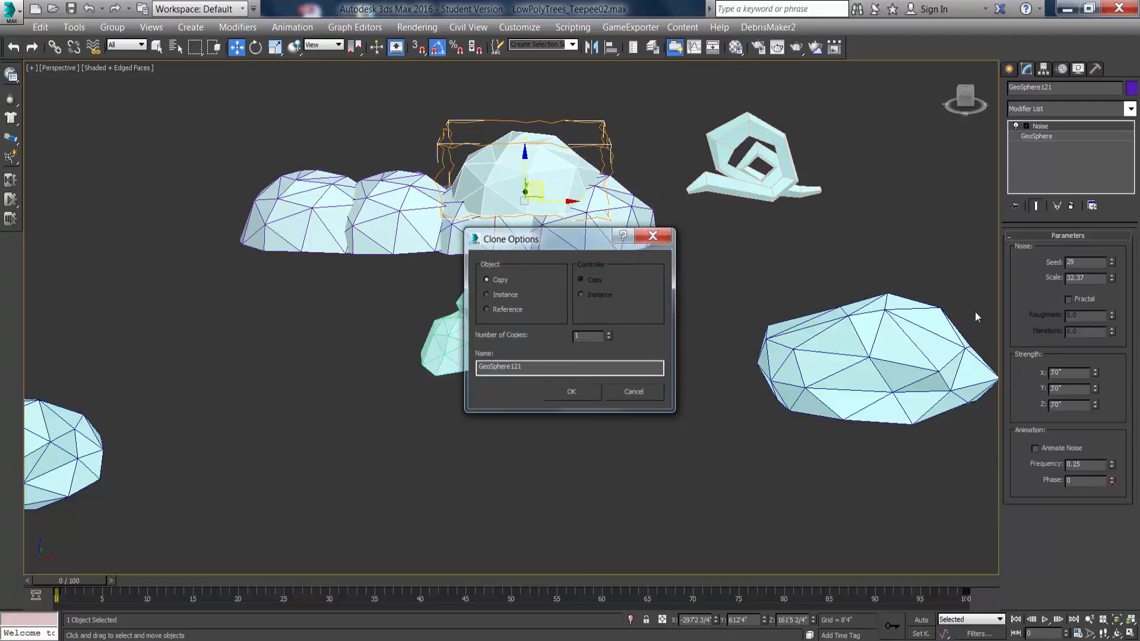
click(1051, 138)
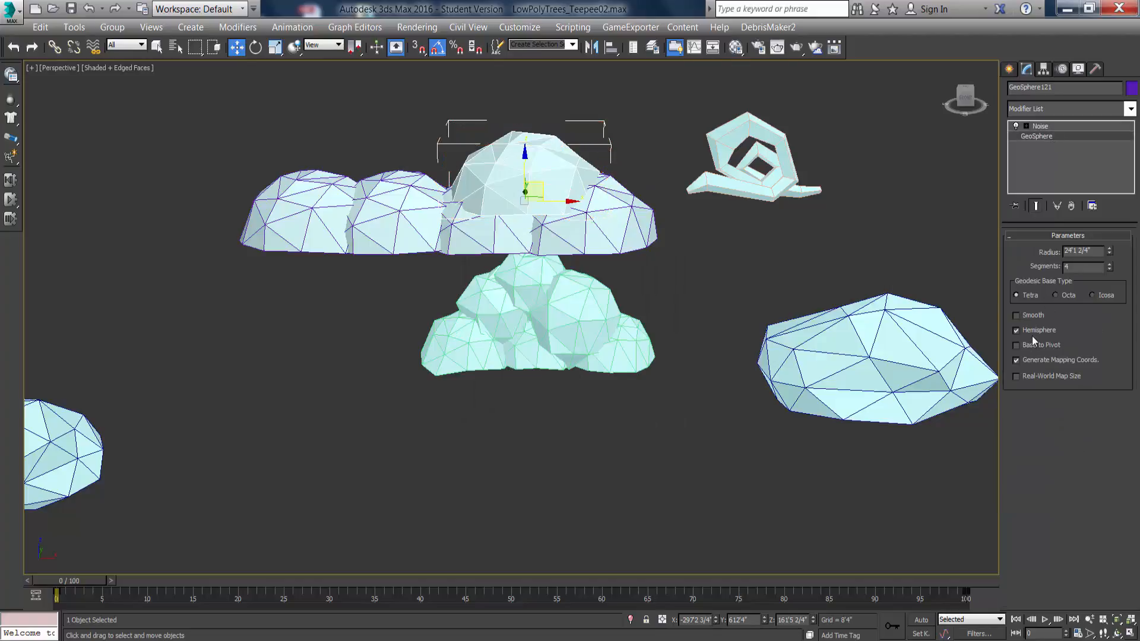
click(1016, 330)
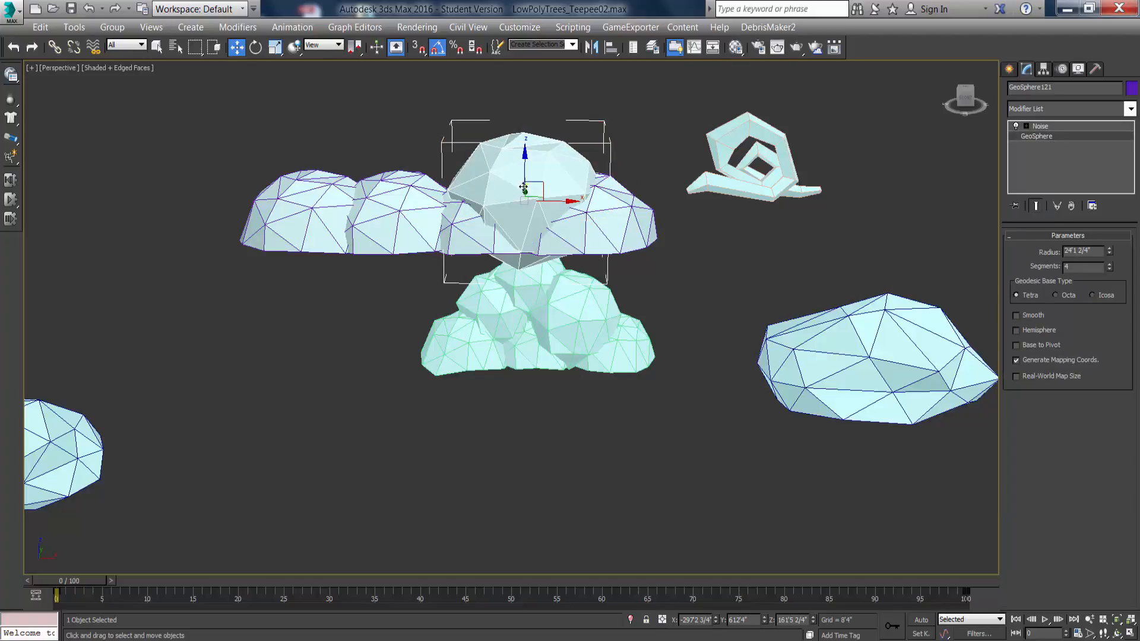
Raise the full sphere to about 177'5" and place two copies of it along X above the hemisphere row.
mouse_move(530, 168)
mouse_down()
mouse_move(533, 110)
mouse_move(533, 122)
mouse_move(458, 153)
mouse_move(366, 153)
mouse_up()
click(589, 390)
click(585, 394)
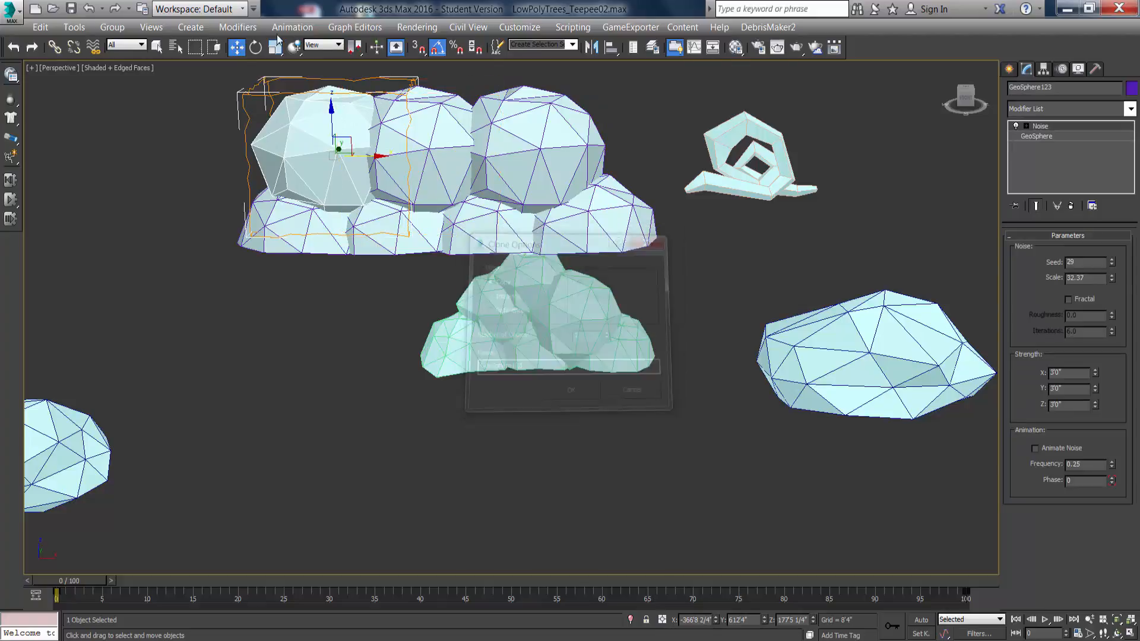
Shrink the newest sphere to about 78 percent in Y and Z and set its Noise seed to 75.
key(r)
drag(325, 153, 326, 169)
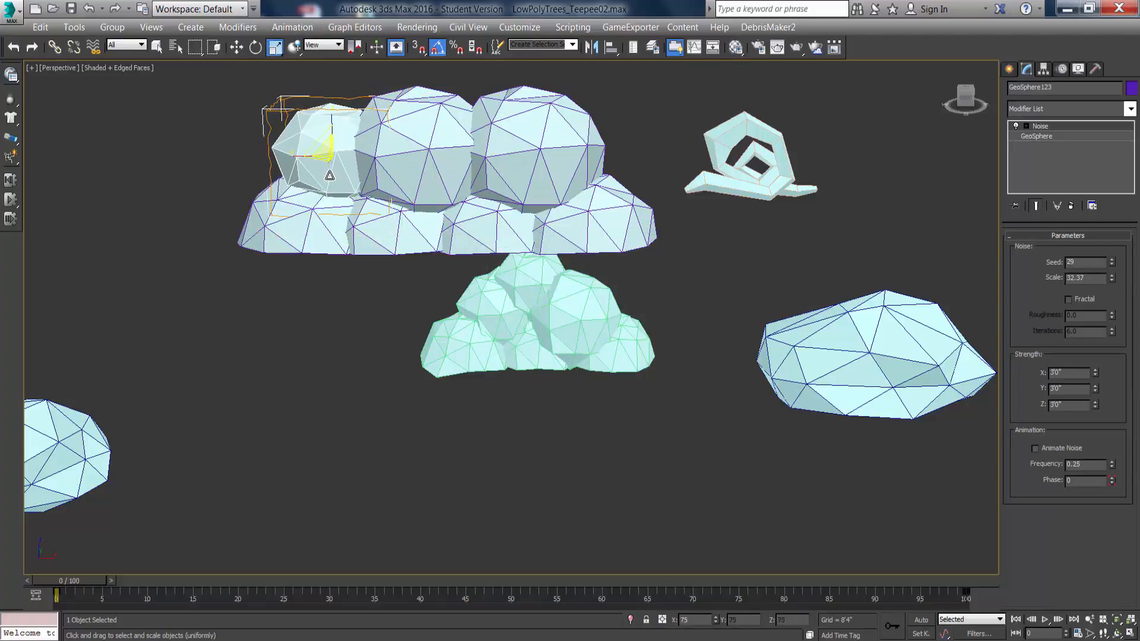
drag(1113, 264, 1113, 249)
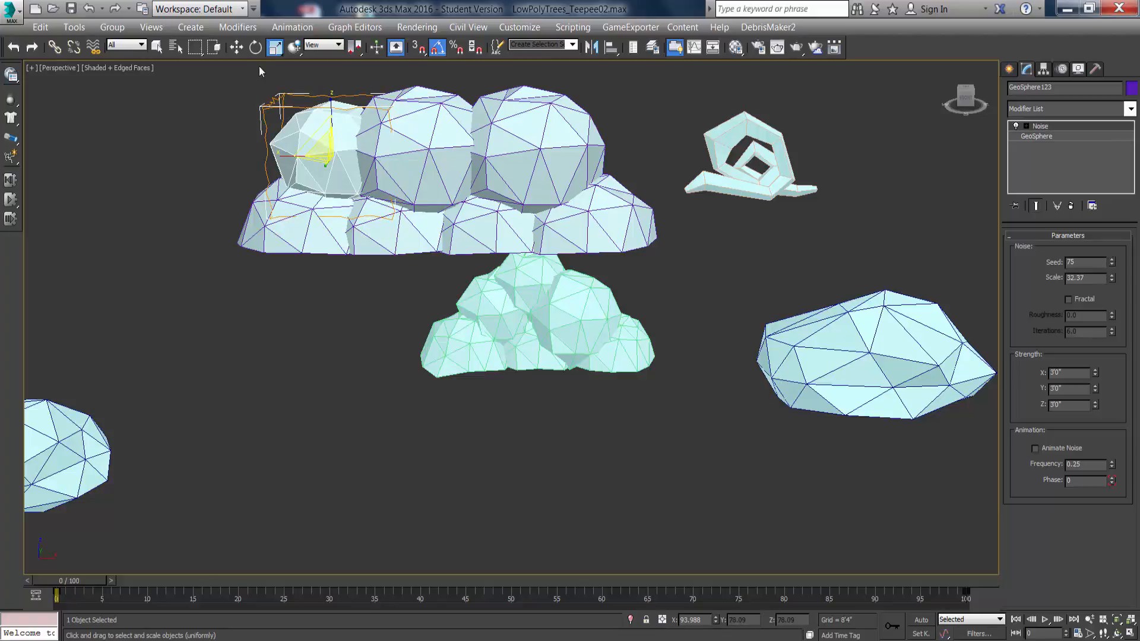
Rotate the shrunken end sphere so its facets differ from the neighbouring spheres.
click(256, 47)
drag(310, 165, 357, 174)
click(483, 210)
Shrink the sphere at the opposite end of the upper row and rotate it -45 degrees about Y.
click(563, 152)
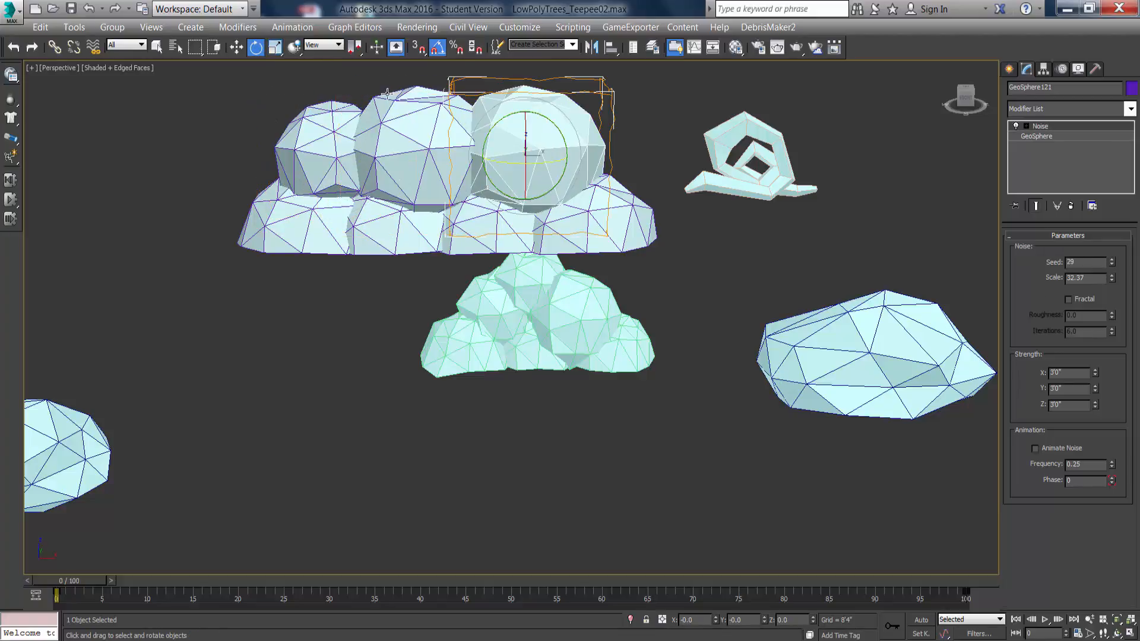
click(276, 47)
drag(515, 152, 555, 132)
click(255, 48)
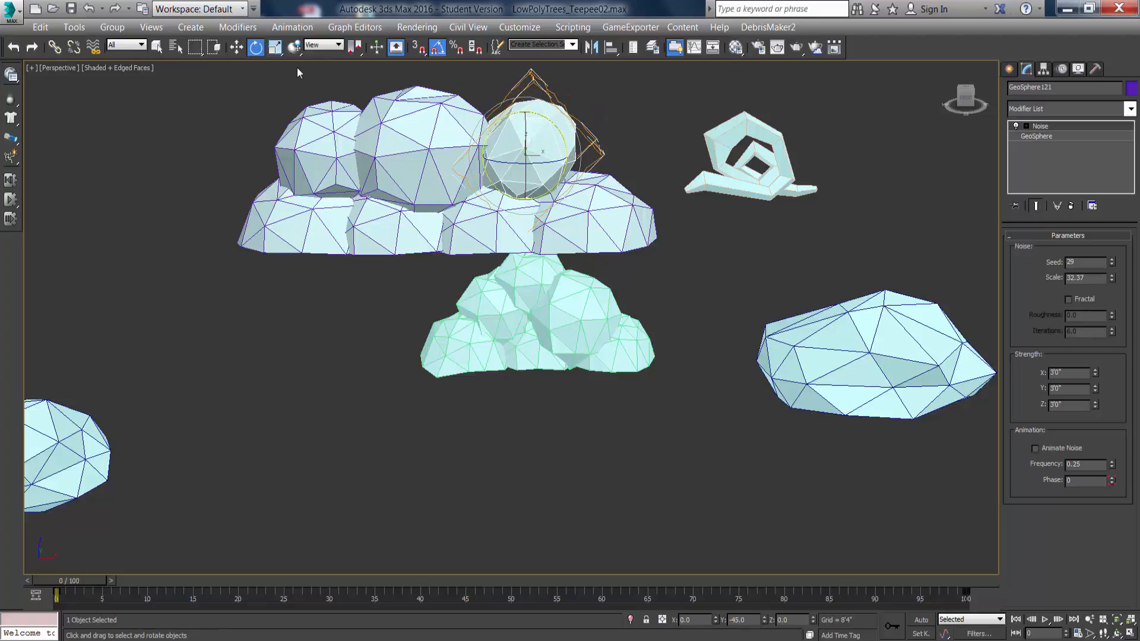
Copy the sphere with Noise seed 75 to the top of the pile, at about 199'1", and scale the copy down slightly.
click(237, 48)
mouse_move(424, 177)
alt+middle_down()
mouse_move(441, 177)
mouse_move(441, 160)
mouse_move(410, 171)
mouse_move(409, 192)
alt+middle_up()
click(322, 161)
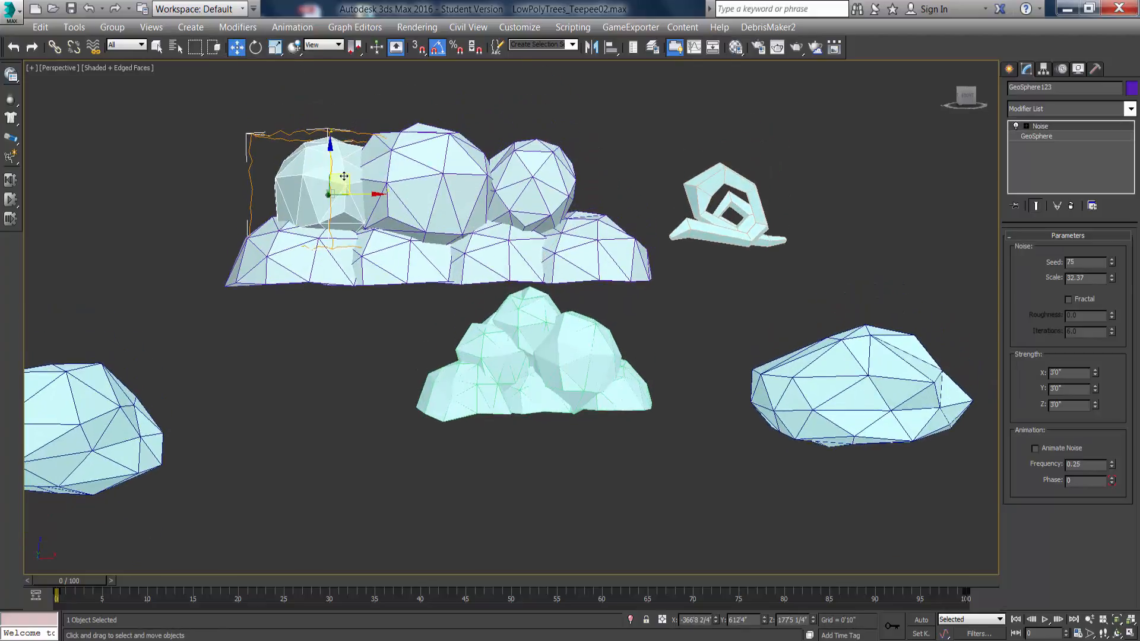
mouse_move(343, 176)
shift+mouse_down()
mouse_move(488, 105)
mouse_move(518, 113)
shift+mouse_up()
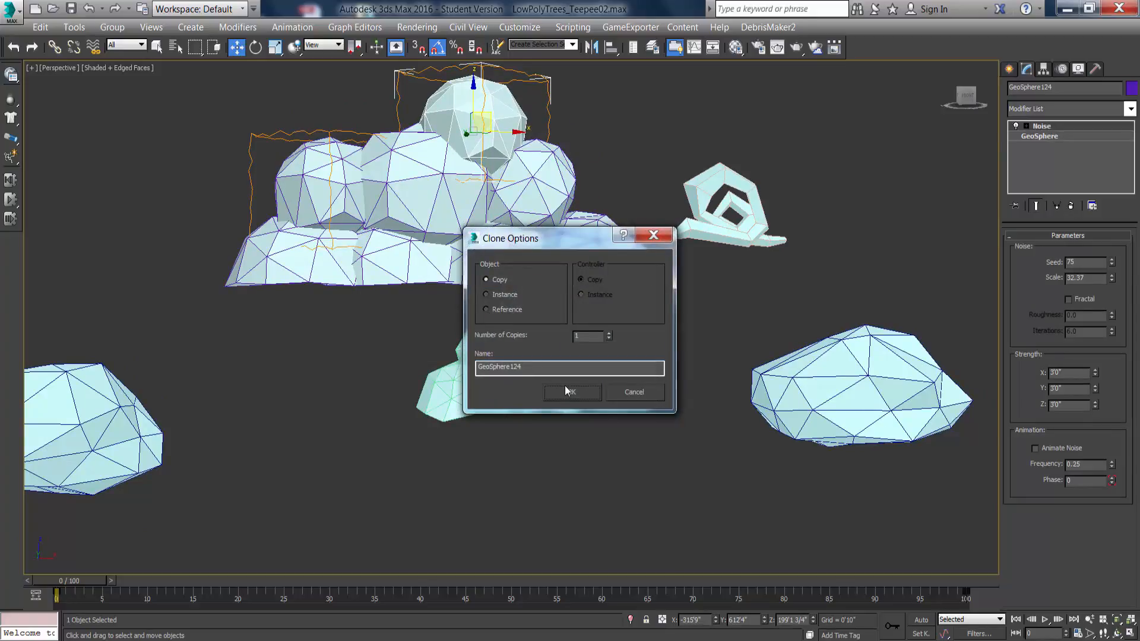
key(Return)
key(r)
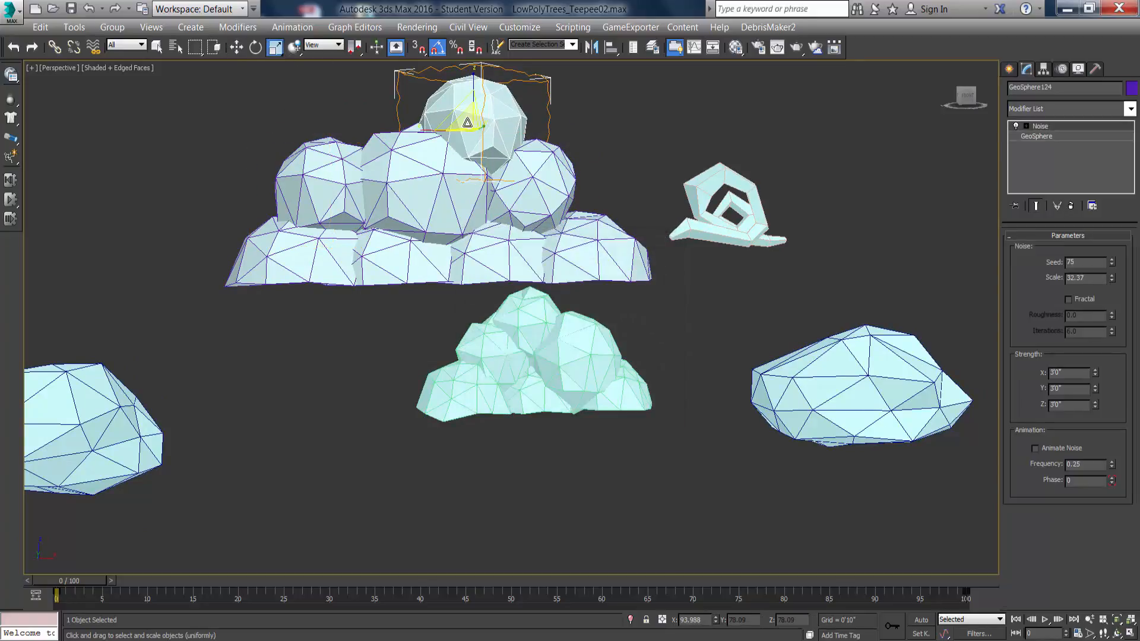
drag(471, 134, 471, 140)
alt+middle_drag(517, 290, 486, 318)
click(485, 317)
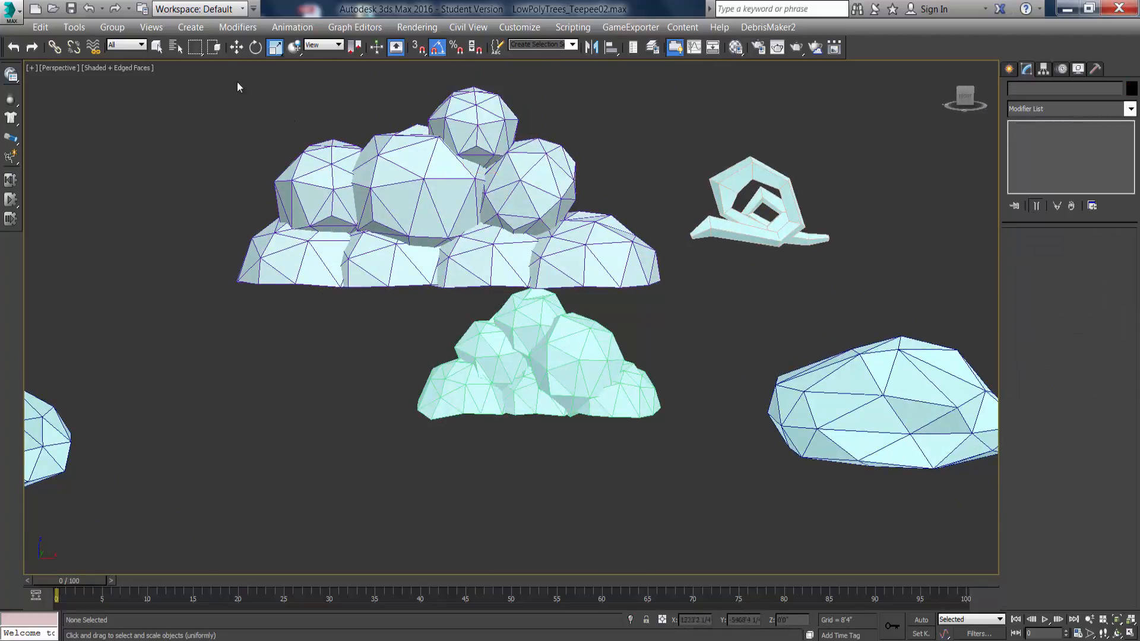
Group the eight hemispheres and spheres of the new cloud under the name Cloud.
drag(237, 87, 642, 263)
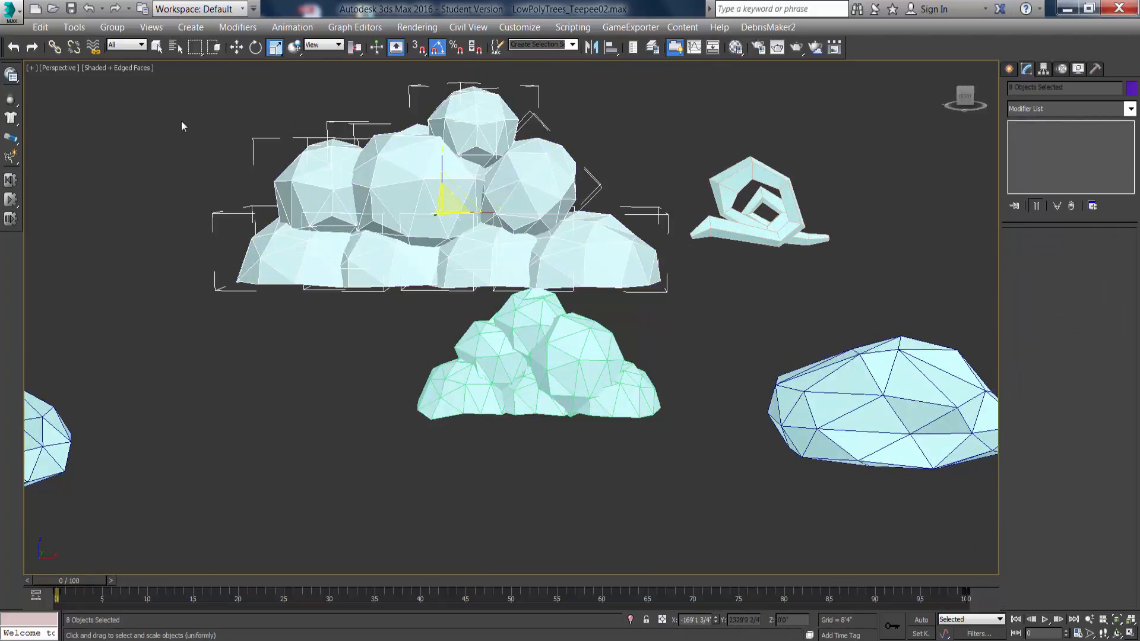
click(111, 26)
click(122, 44)
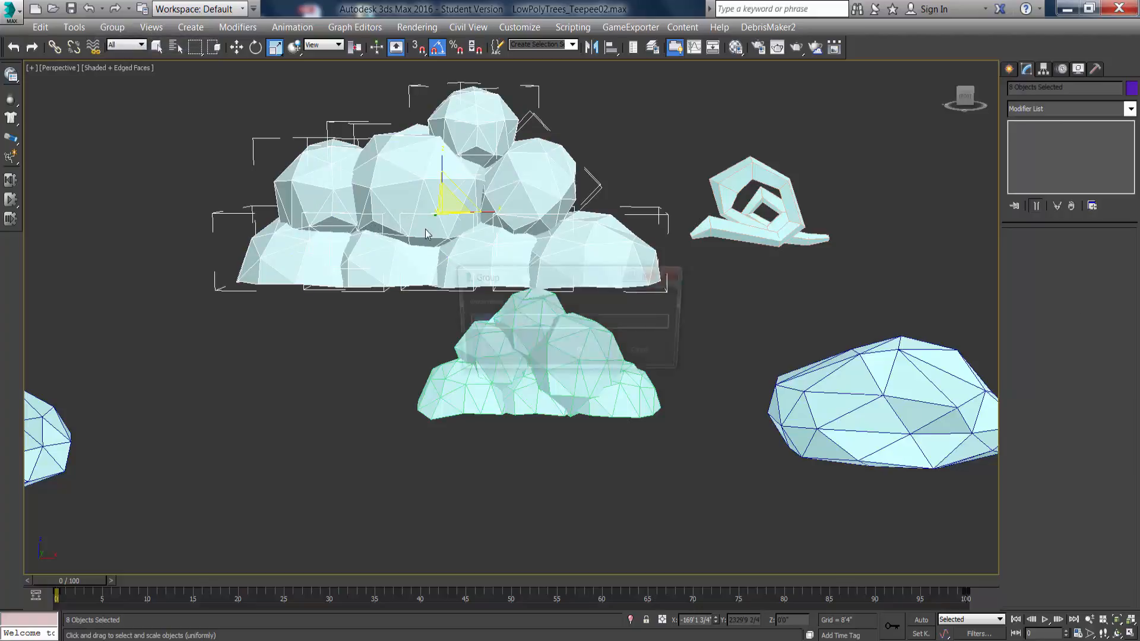
text(Cl)
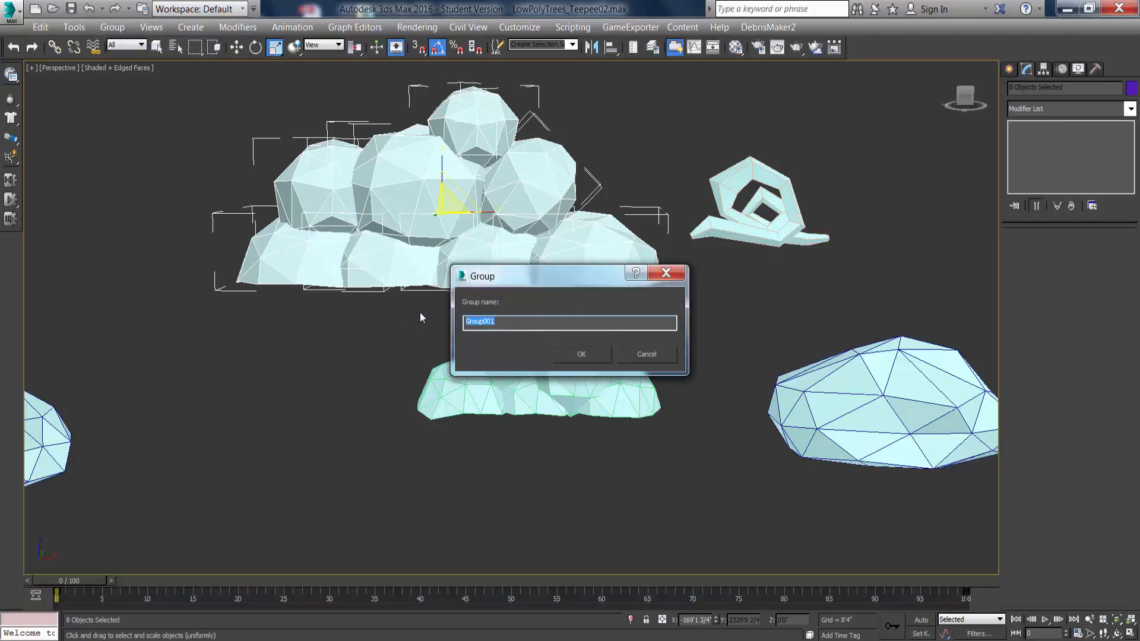
text(oud)
click(582, 355)
click(692, 316)
Change the Cloud group's object color to a medium teal blue from the 3ds Max palette.
scroll(641, 322, down, 3)
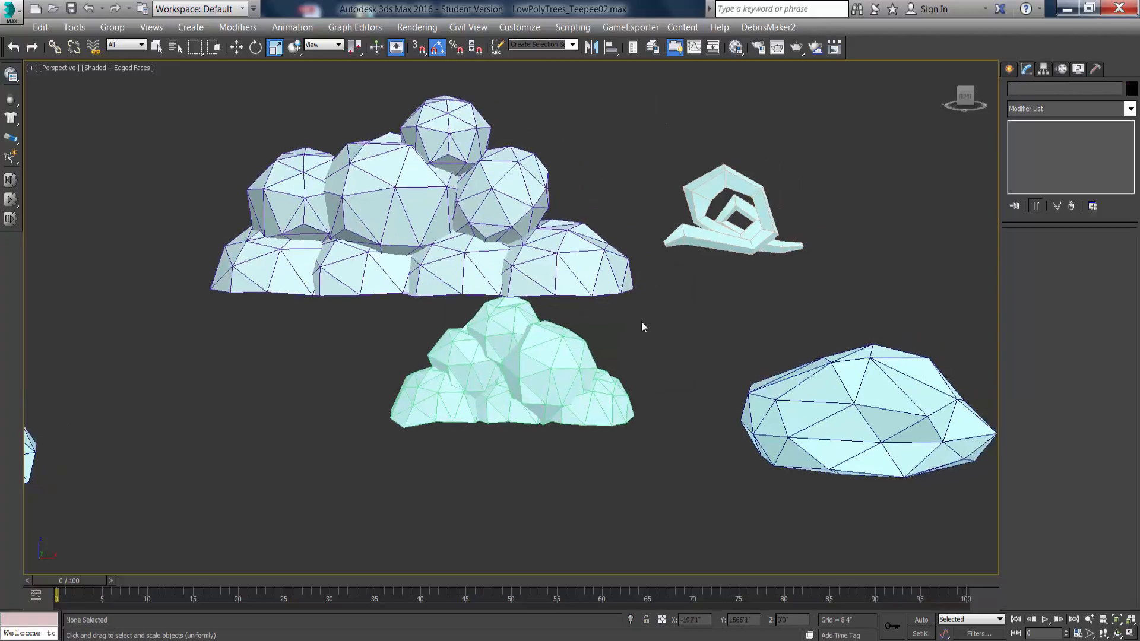
scroll(641, 321, down, 2)
click(469, 255)
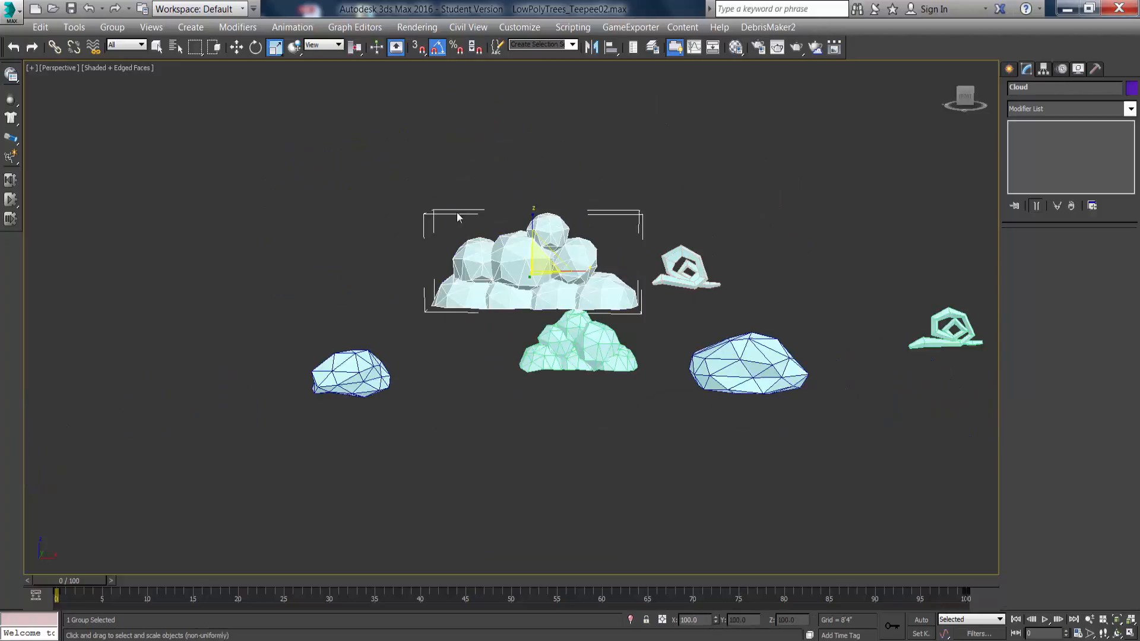
click(236, 47)
click(455, 180)
scroll(487, 274, up, 4)
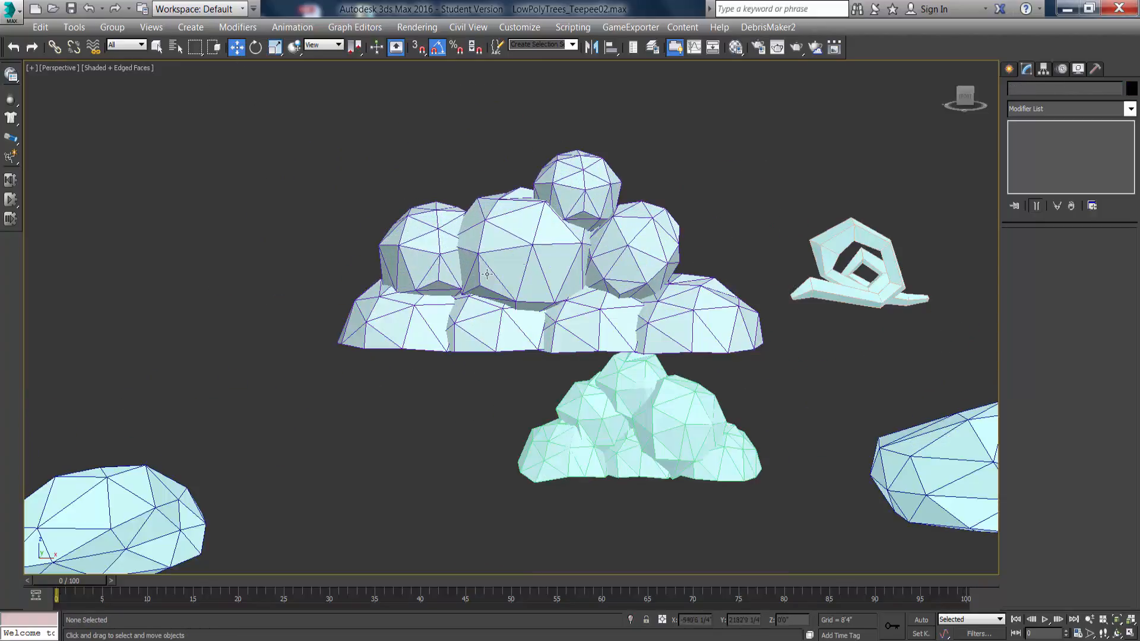
click(521, 255)
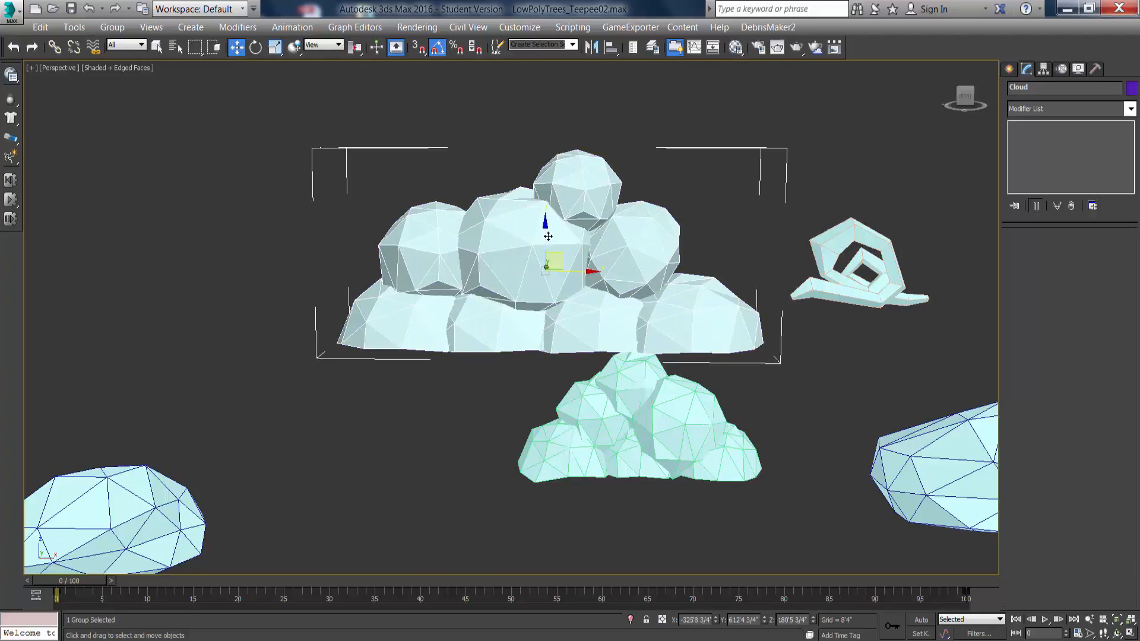
click(1132, 89)
click(808, 179)
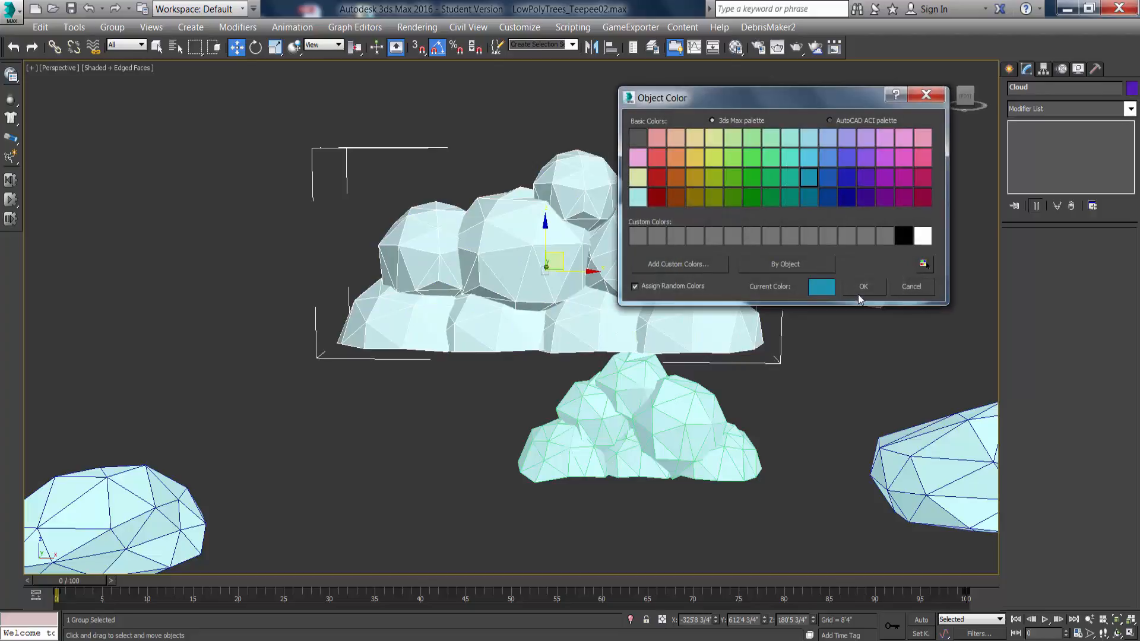
click(861, 287)
click(504, 140)
Move the Cloud group about 45' in the negative X direction, away from above the smaller puffy cloud.
middle_drag(675, 305, 567, 305)
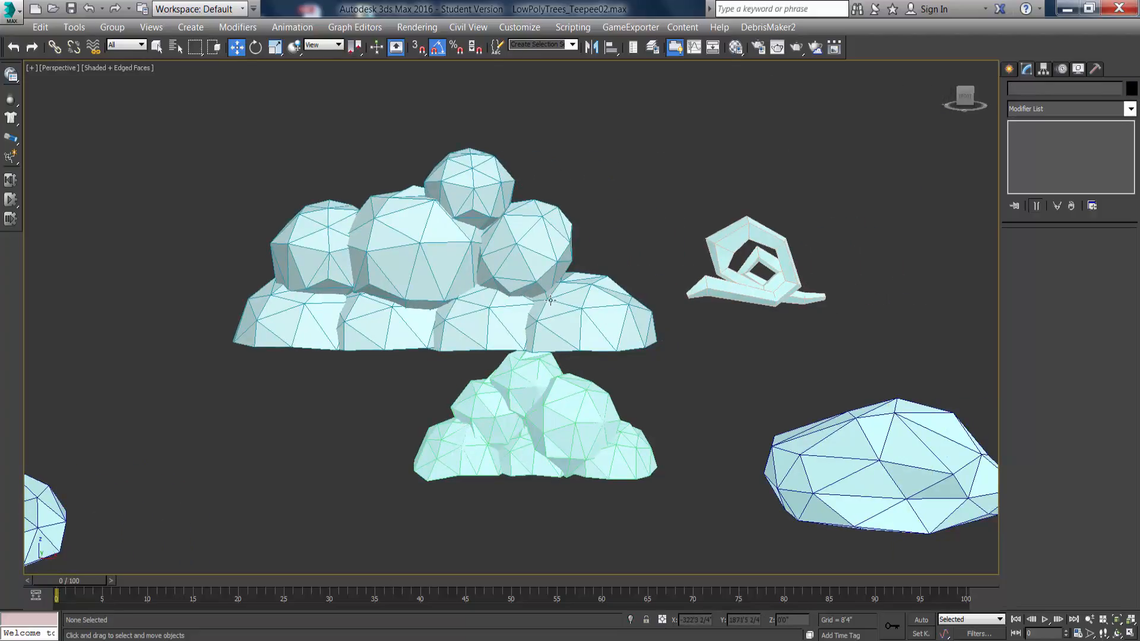
click(466, 299)
drag(486, 272, 363, 274)
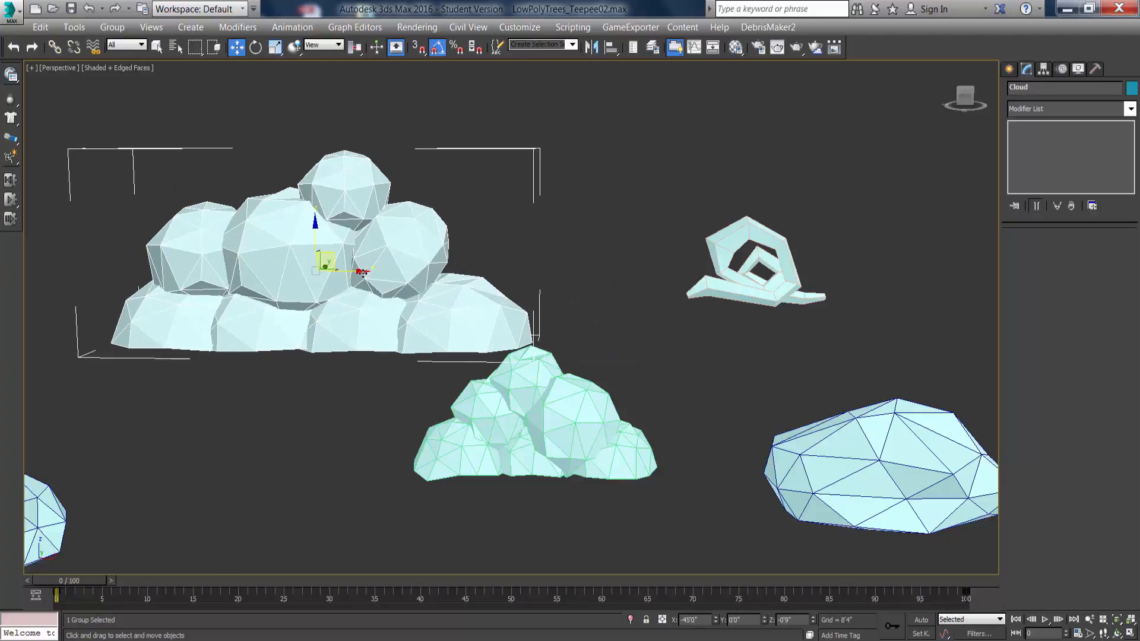
click(743, 367)
Select the spiral cloud and frame it in the Front view.
middle_drag(743, 366, 644, 404)
drag(550, 234, 747, 392)
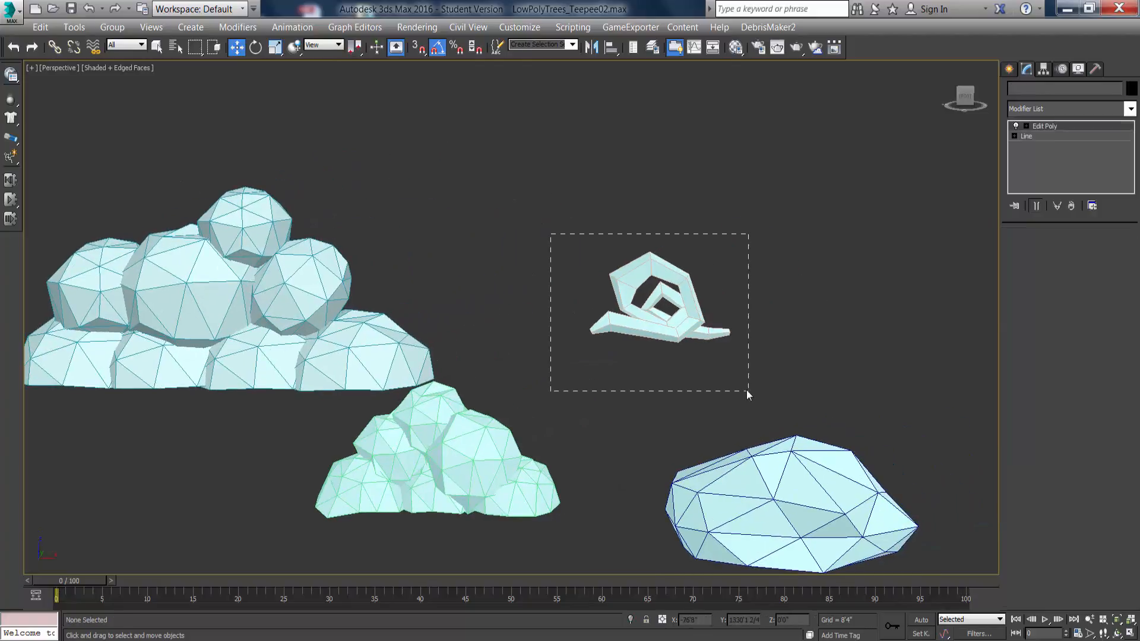
key(f)
key(z)
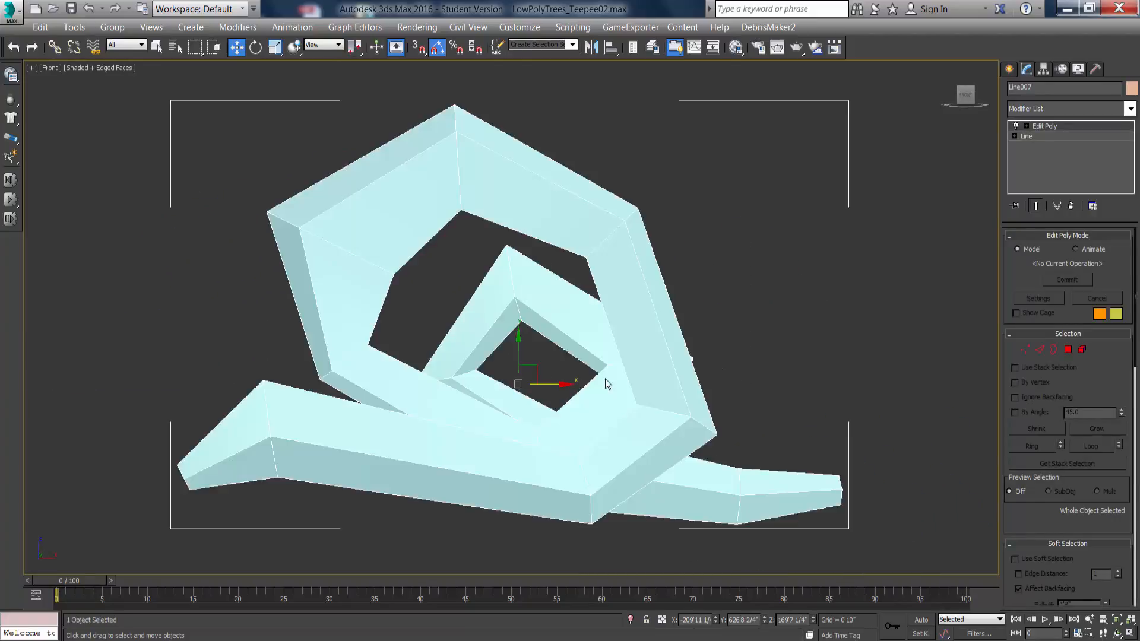
Start the Line spline tool with empty space in view beside the spiral cloud in the Front view.
scroll(510, 376, down, 2)
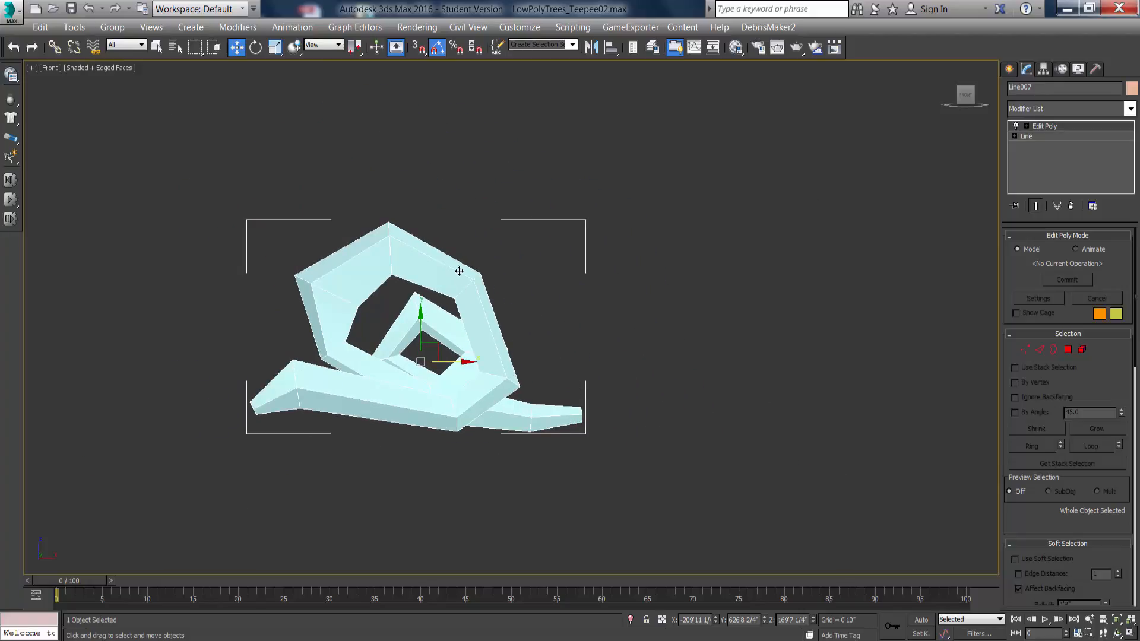
scroll(433, 315, down, 3)
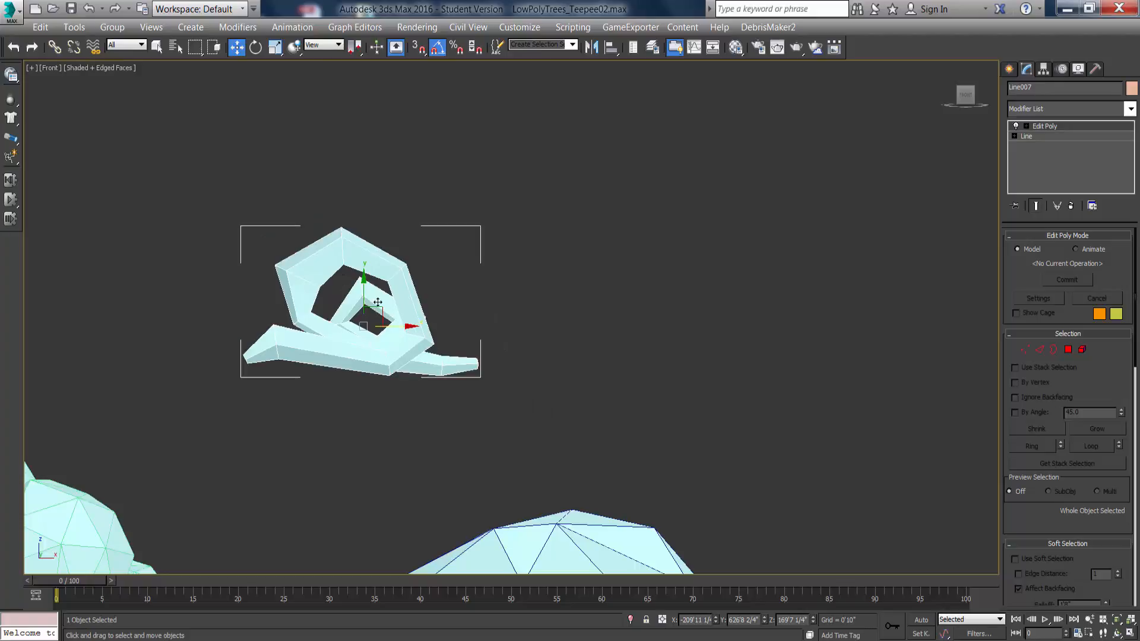
middle_drag(334, 317, 389, 315)
click(490, 304)
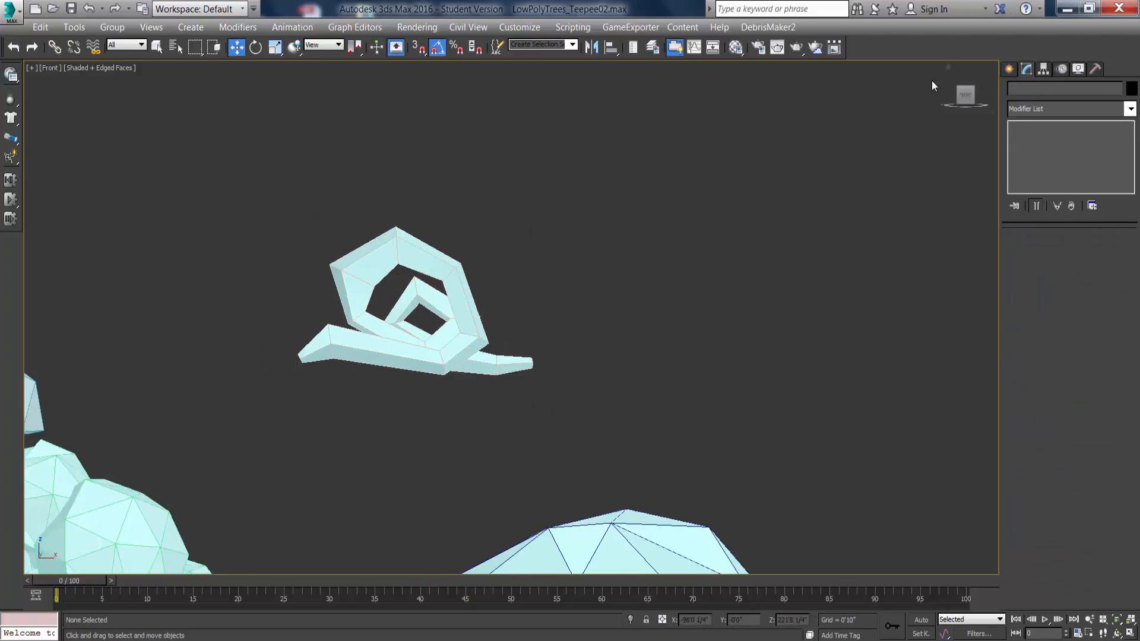
click(376, 253)
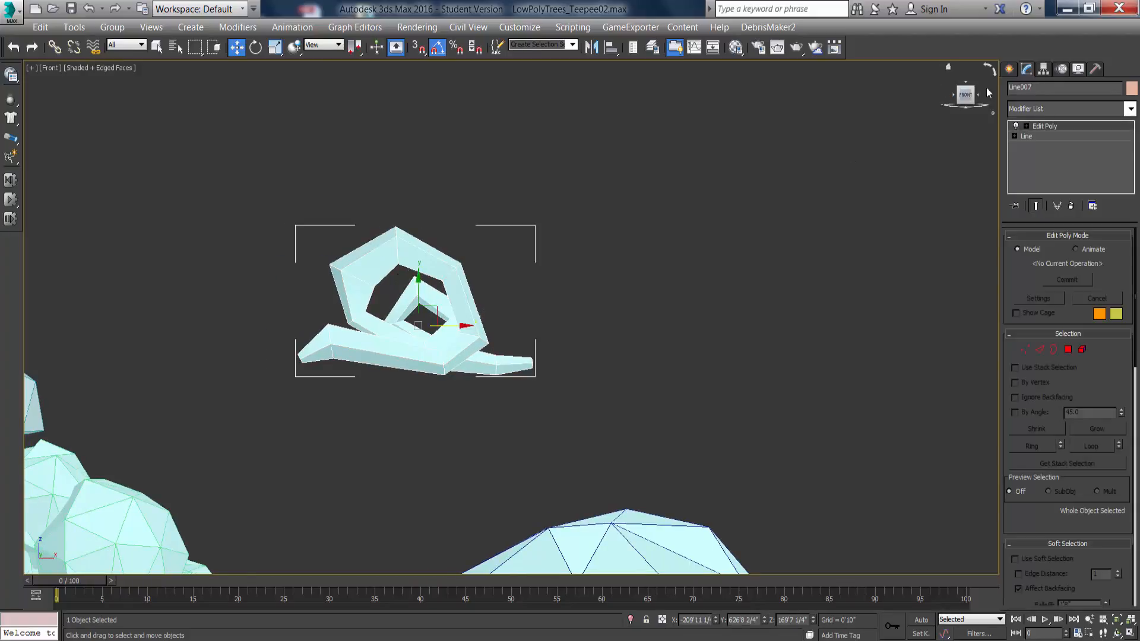
click(1009, 69)
click(1028, 90)
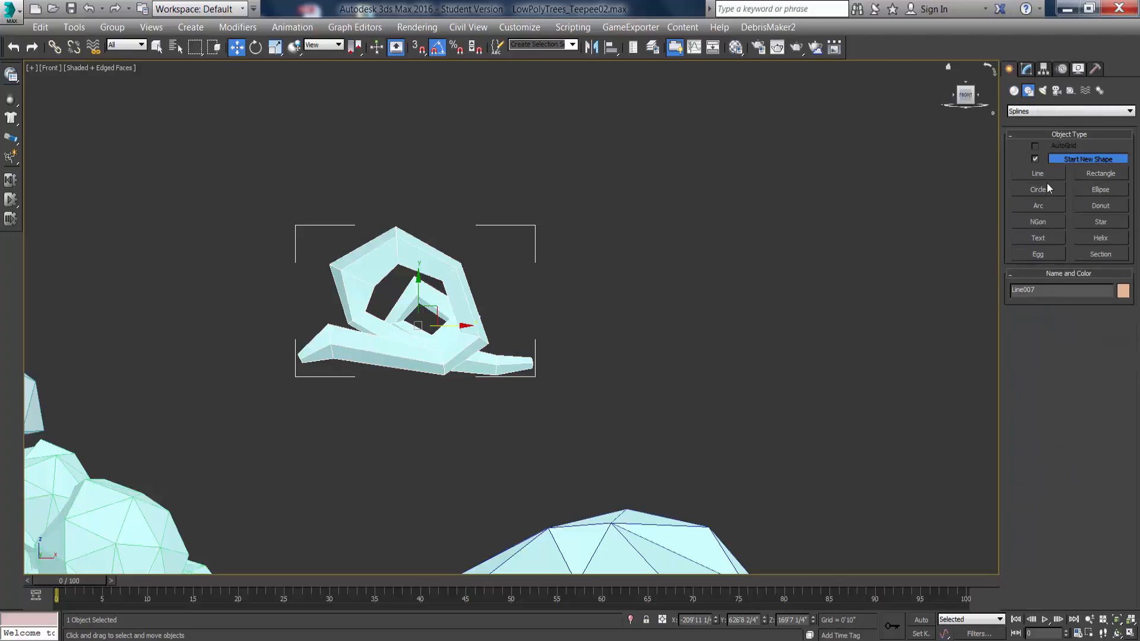
click(1038, 173)
middle_drag(495, 332, 351, 319)
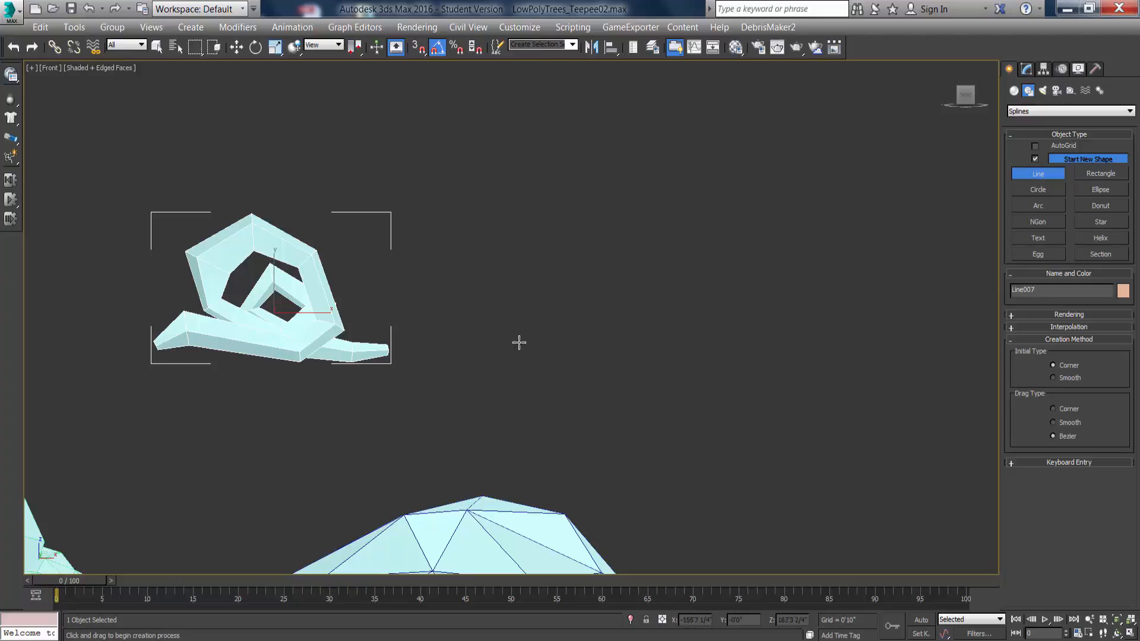
click(477, 349)
key(g)
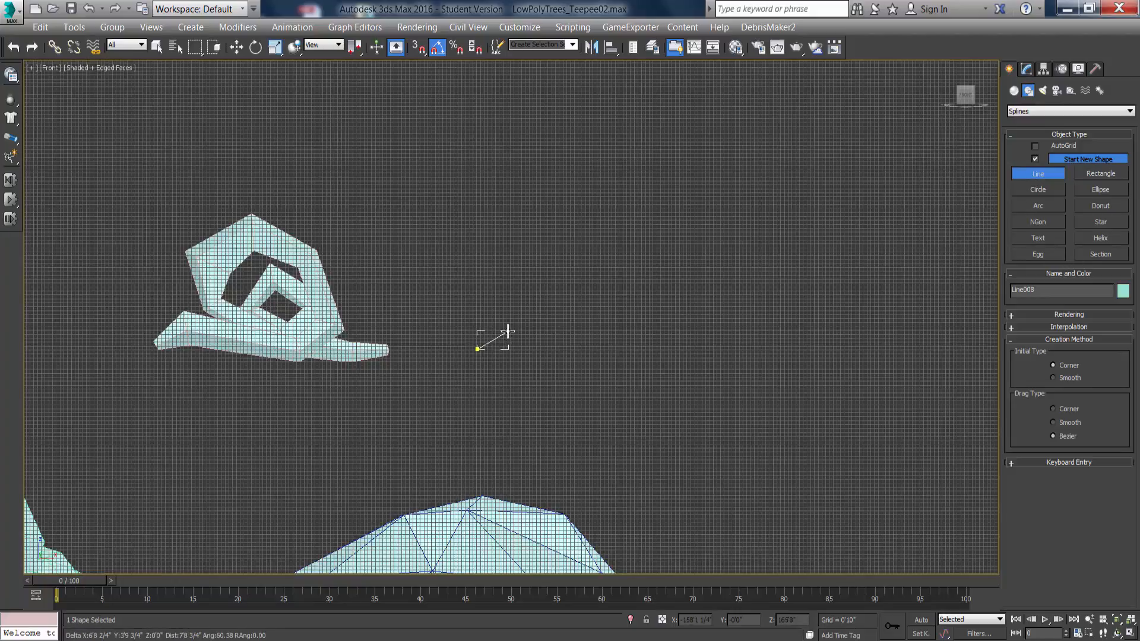
click(507, 330)
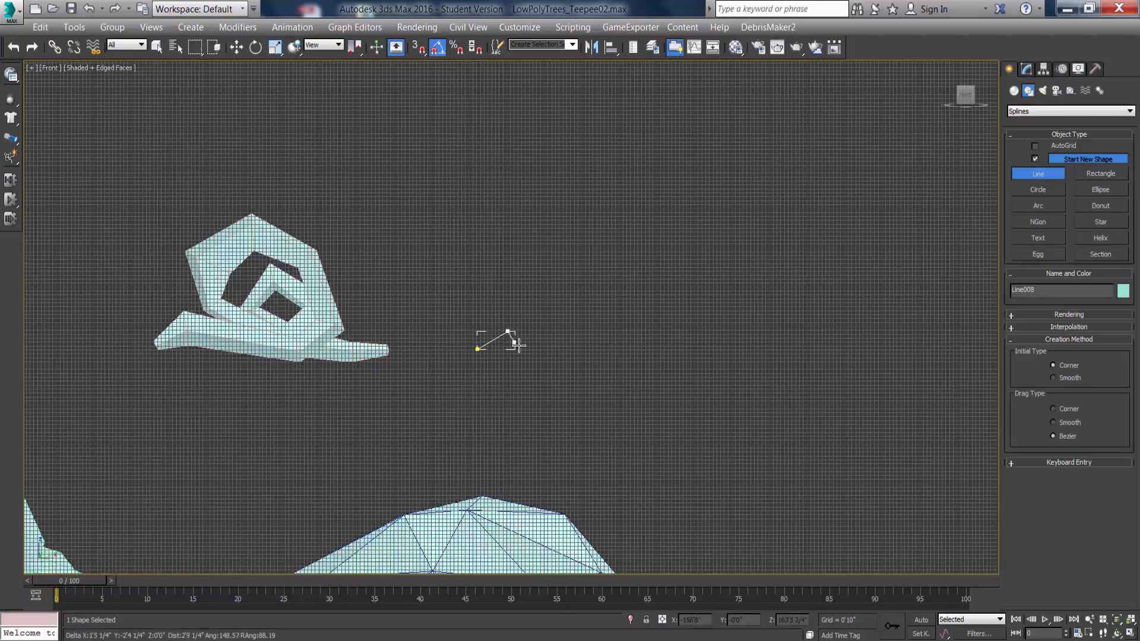
click(627, 362)
click(672, 331)
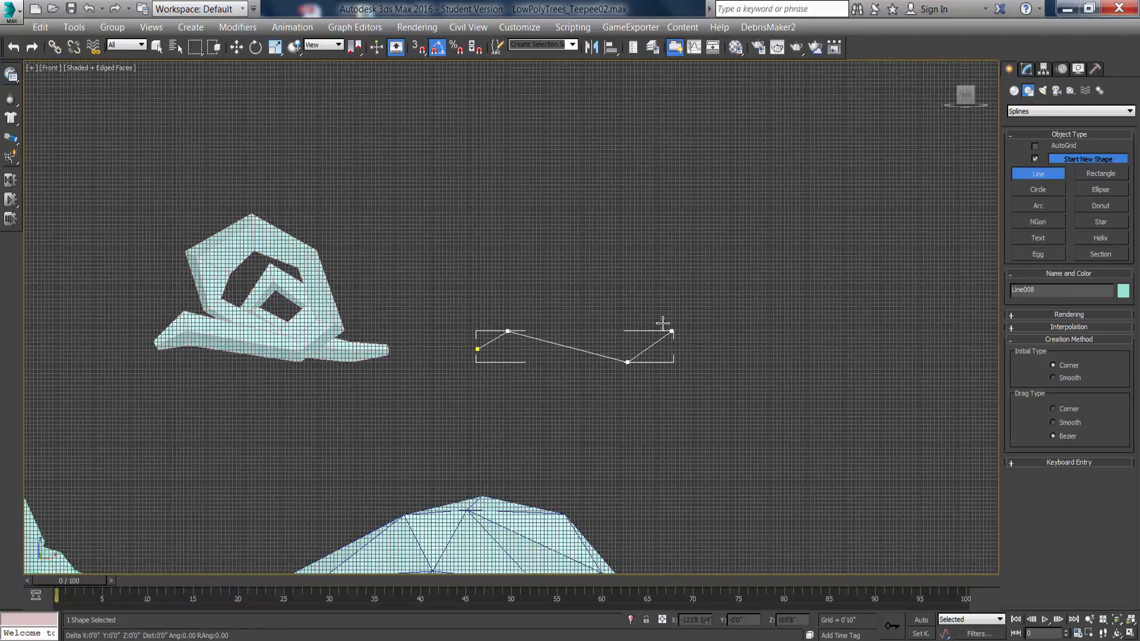
drag(636, 243, 552, 257)
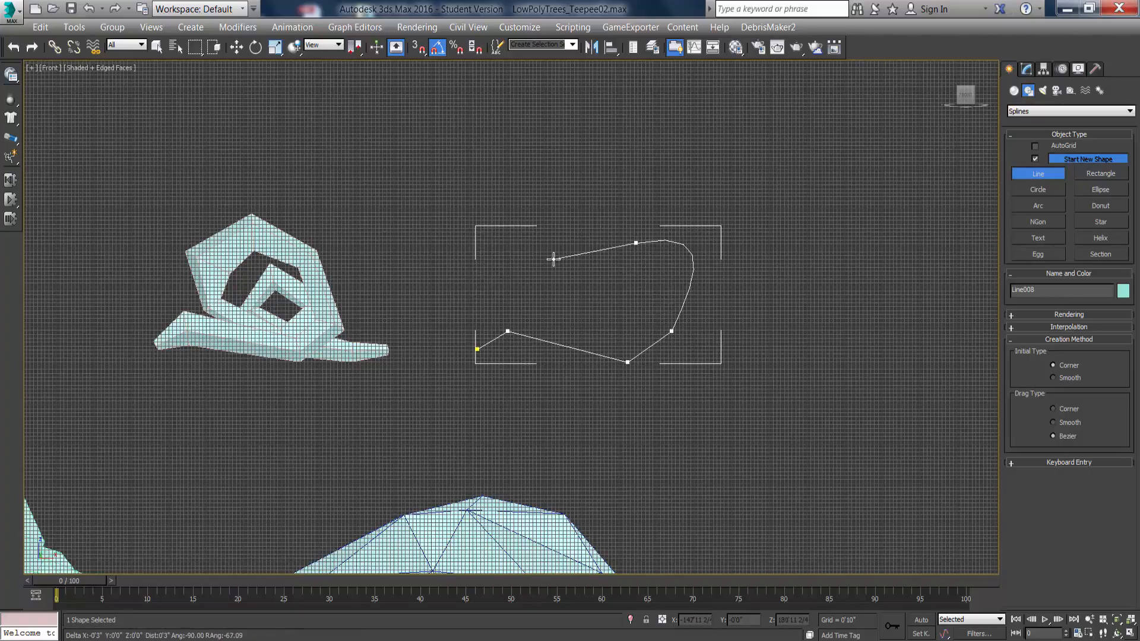
right_click(626, 264)
key(ctrl+z)
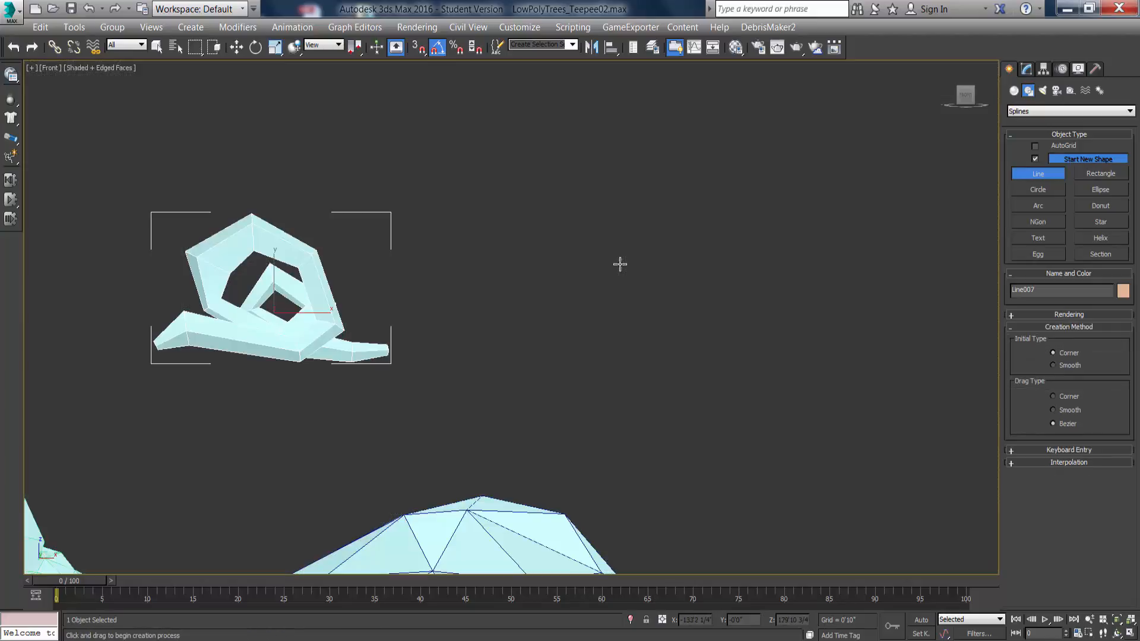
Draw the left tail, long base and angular outer loop of a new spiral spline beside the existing spiral cloud, with the grid hidden.
click(470, 353)
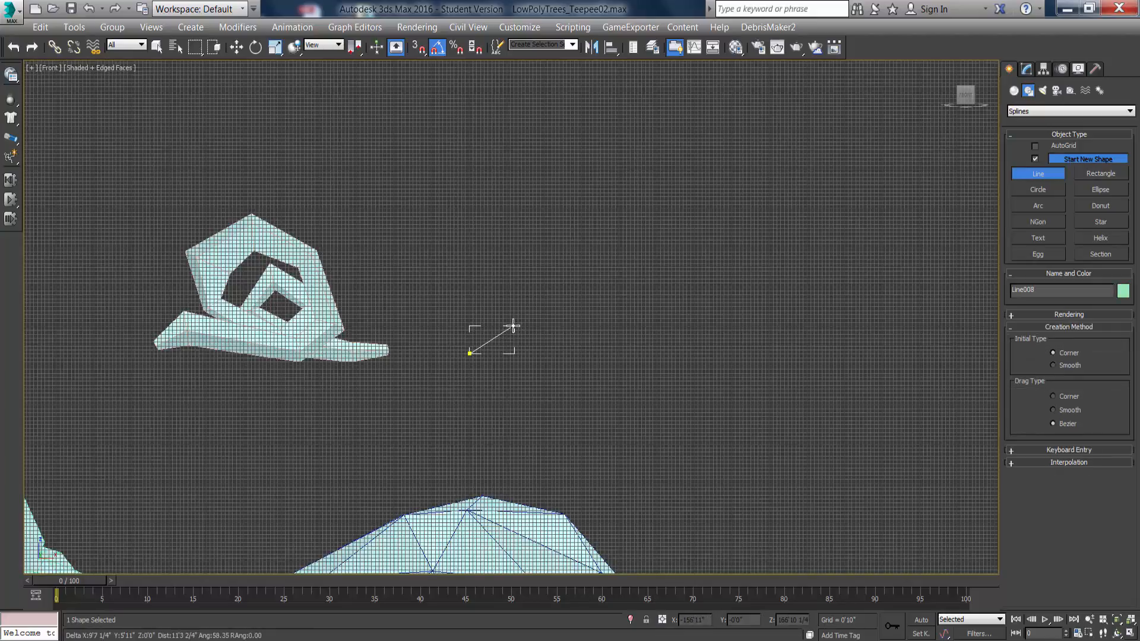
click(513, 326)
click(642, 353)
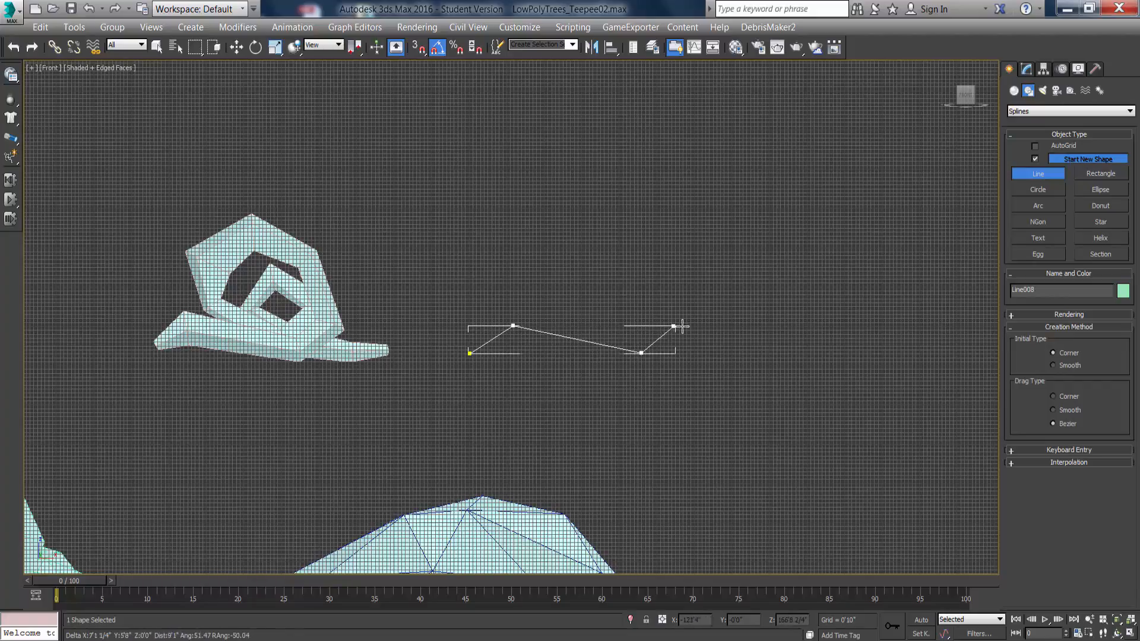
key(g)
click(687, 322)
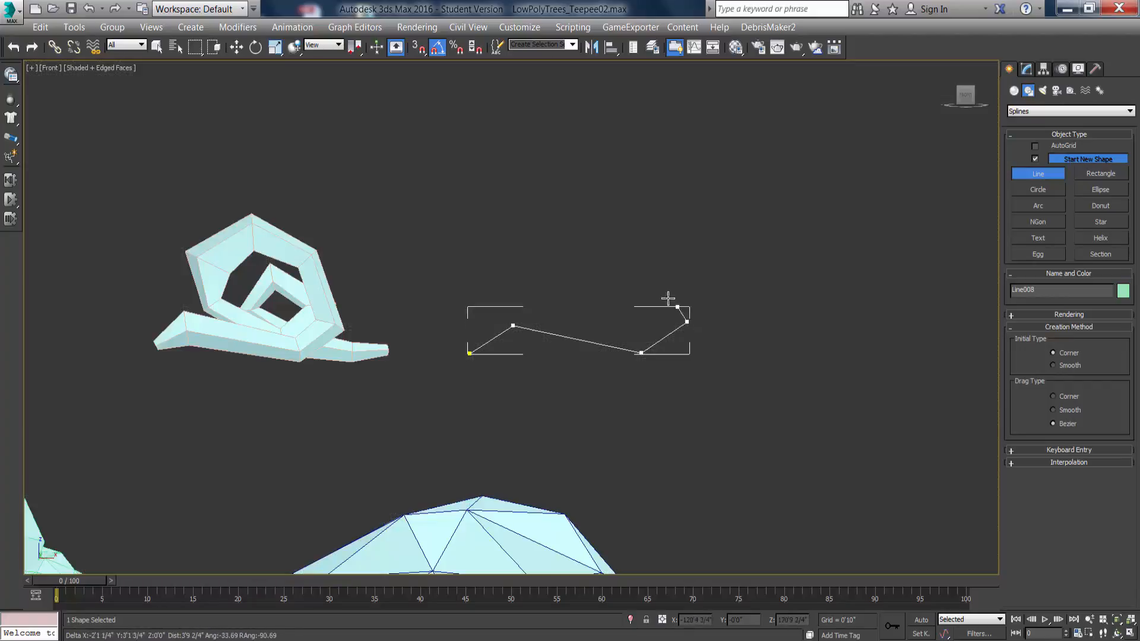
click(648, 250)
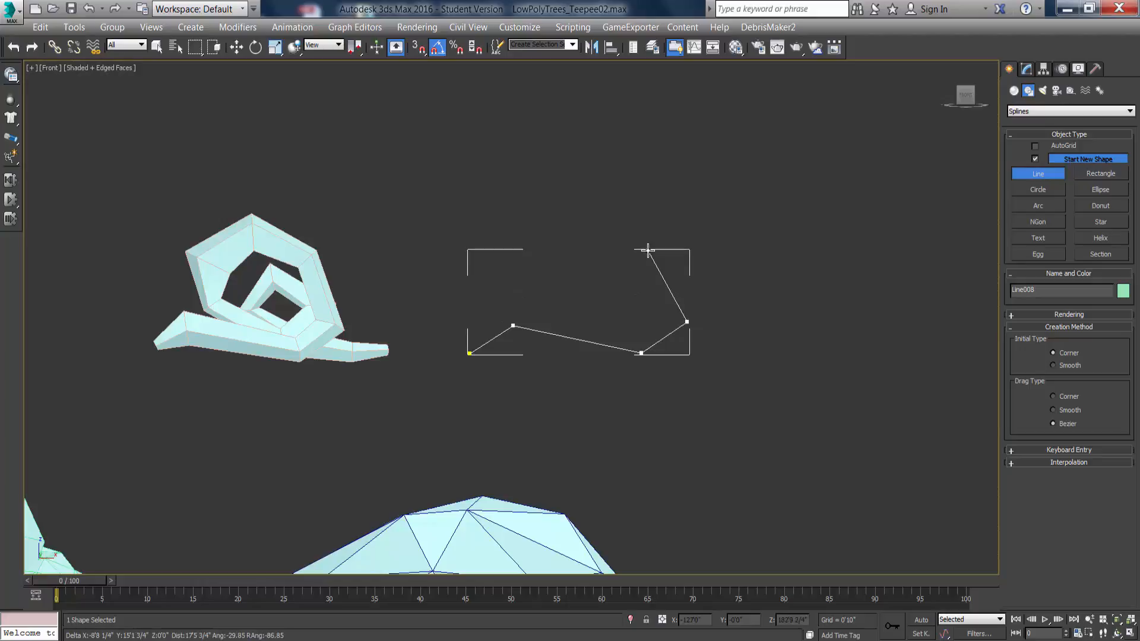
click(574, 218)
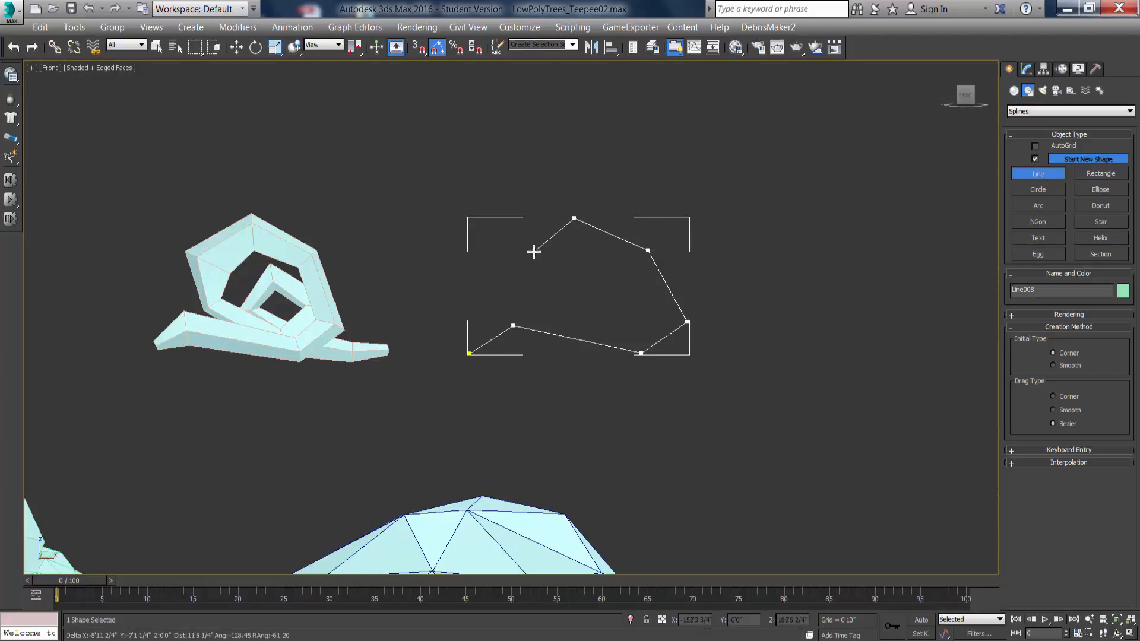
click(533, 251)
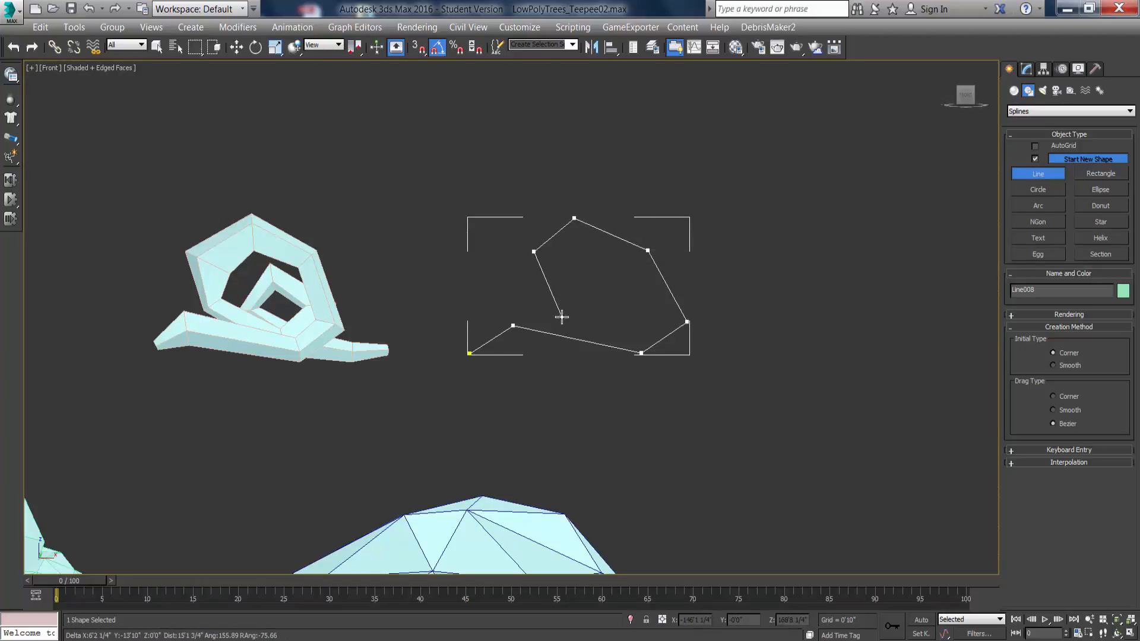
click(562, 321)
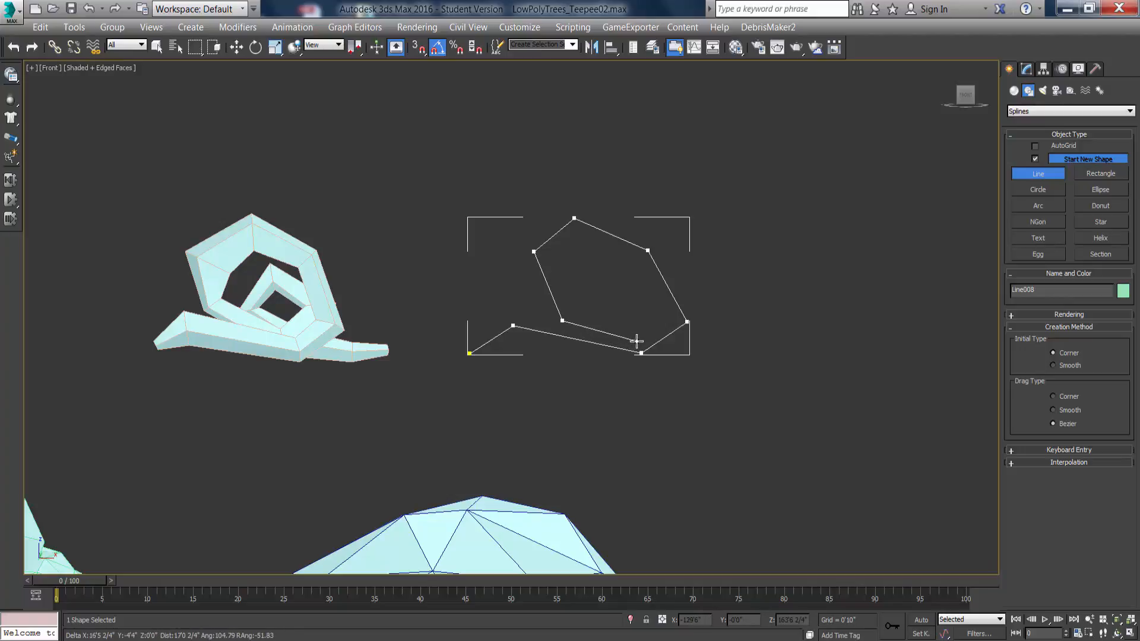
Continue the spline with a smaller diamond-shaped inner loop and a short right tail, and end it as an open line.
click(636, 341)
click(669, 301)
click(623, 265)
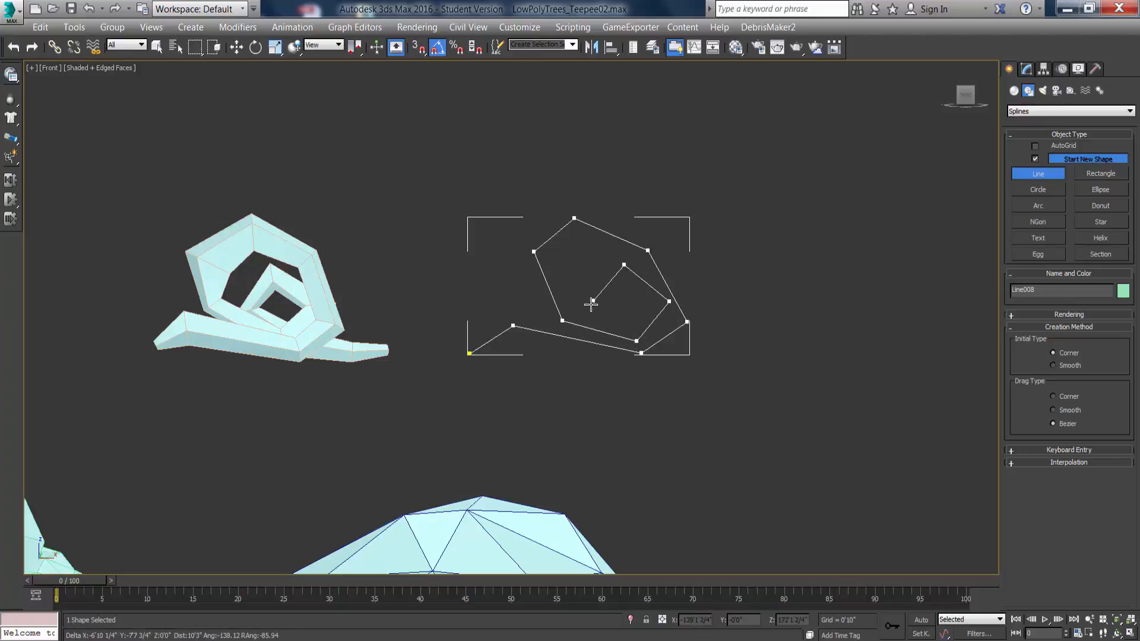
click(587, 310)
click(661, 353)
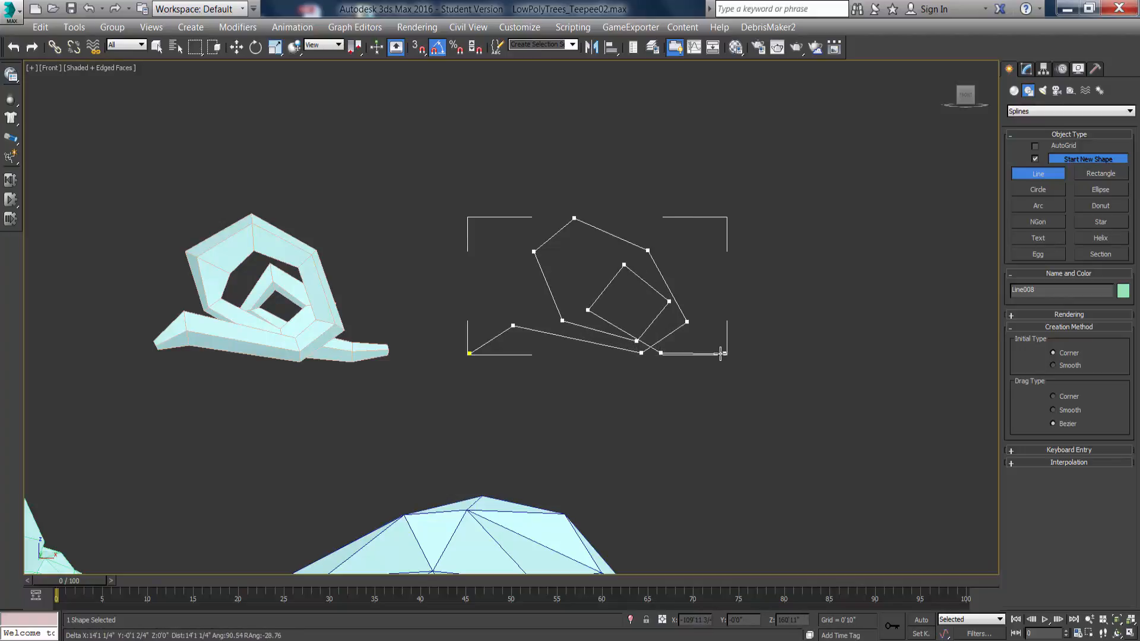
click(711, 355)
click(733, 350)
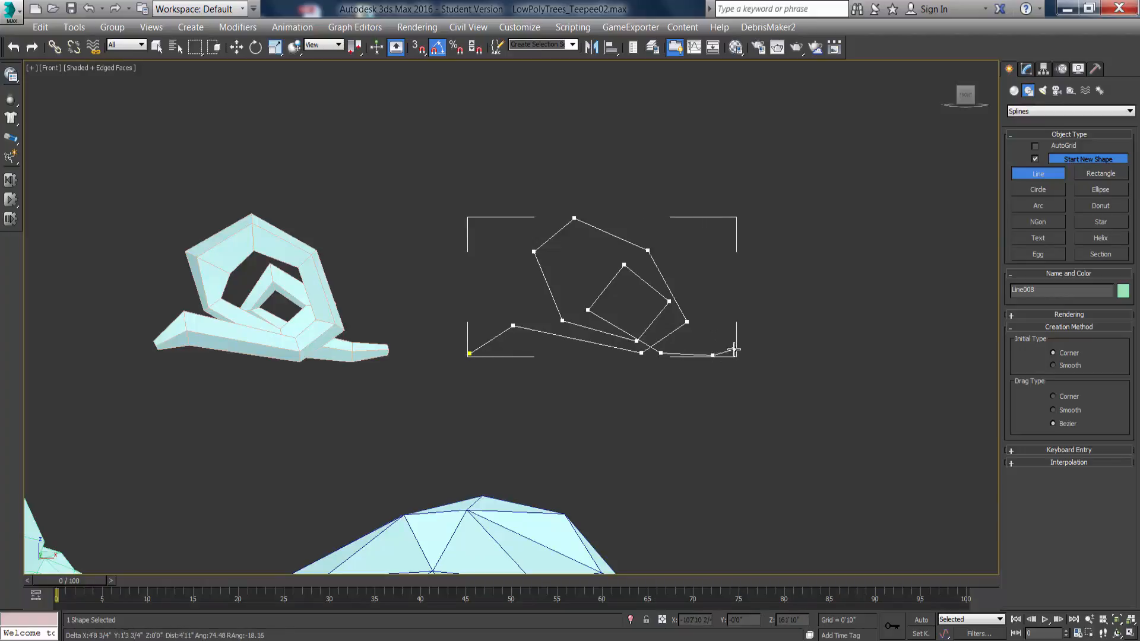
right_click(734, 351)
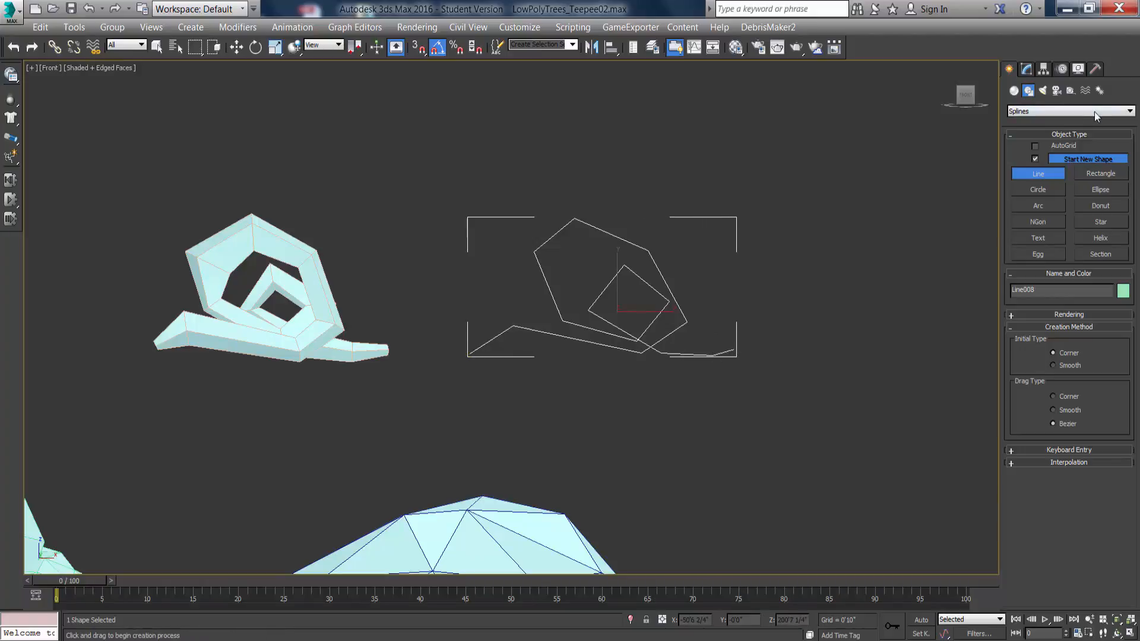
Make the new spiral spline renderable in both the renderer and the viewport, with a Rectangular cross-section.
click(1029, 70)
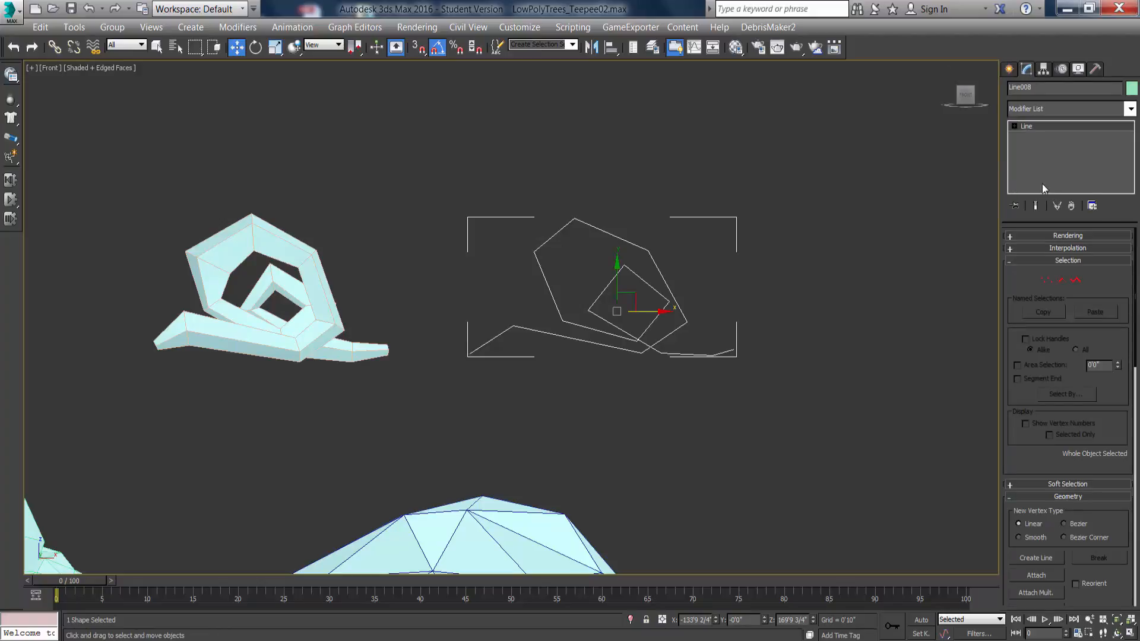
click(1044, 235)
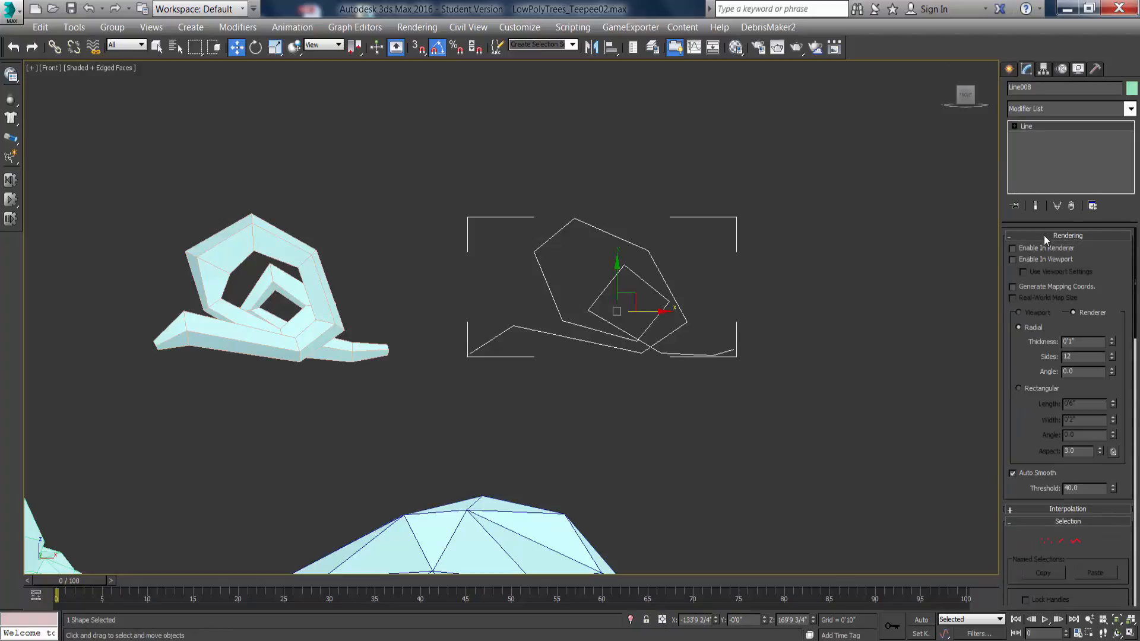
click(1013, 248)
click(1014, 259)
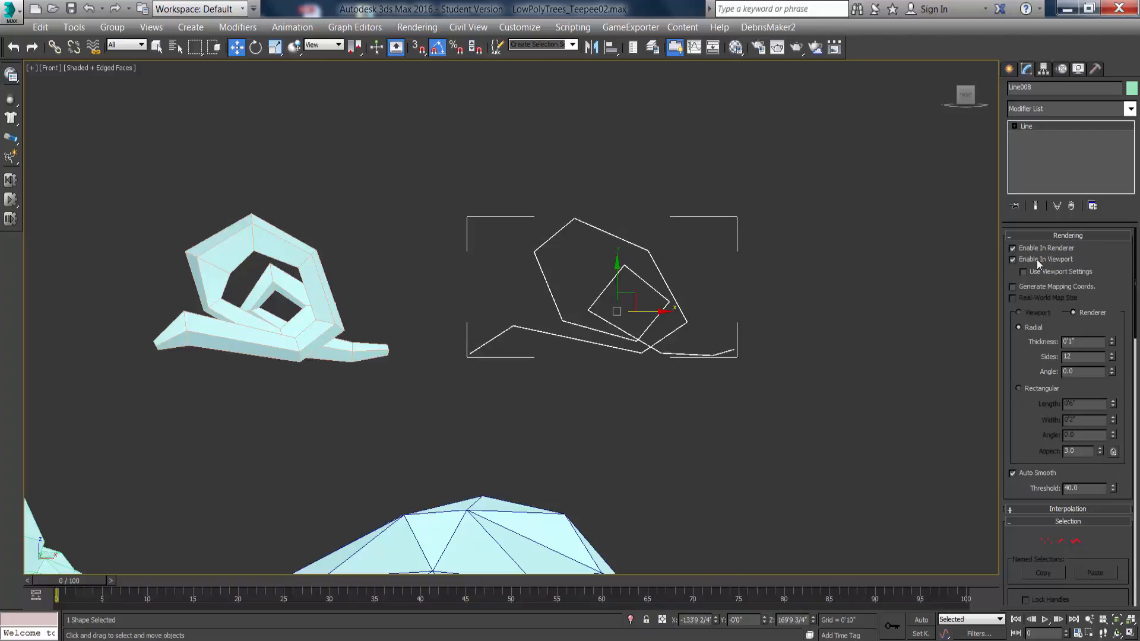
click(1023, 389)
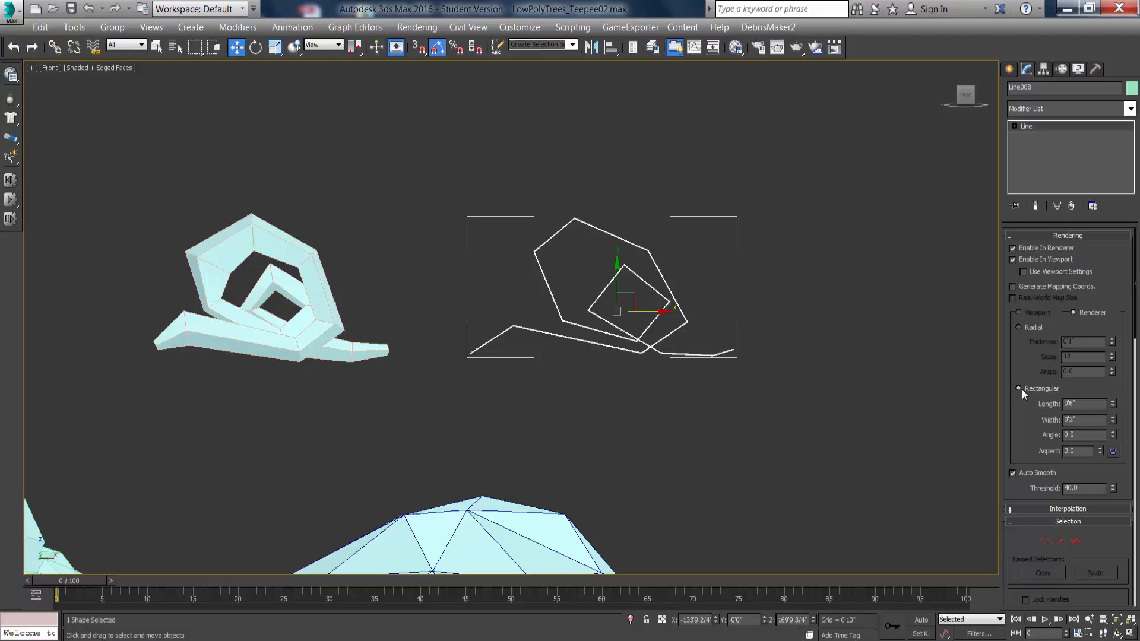
Set the spline's rectangular cross-section to a length of 4'0" and a width of 4'0".
click(1113, 417)
drag(1086, 132, 1056, 619)
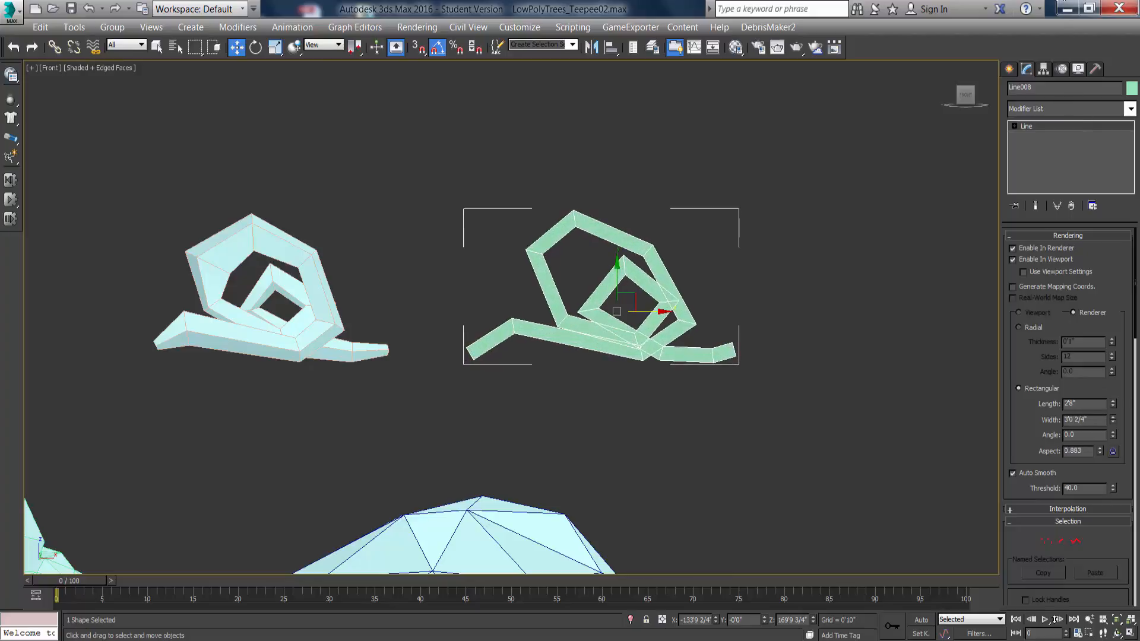
drag(1057, 544, 1075, 574)
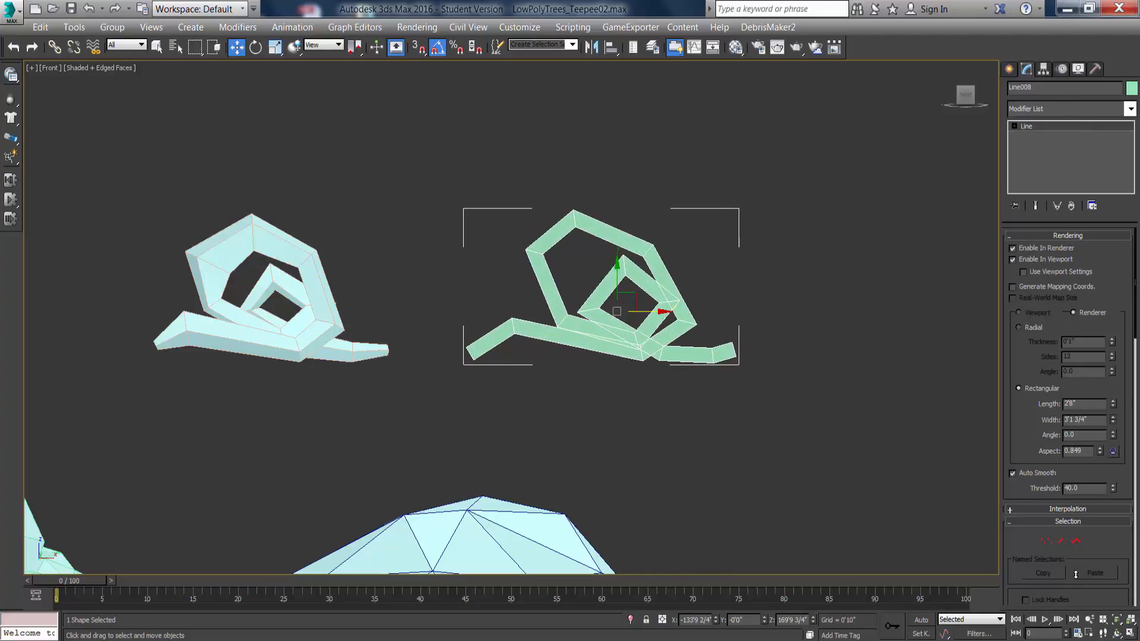
drag(1099, 423, 1012, 425)
text(4)
key(shift+Tab)
text(4)
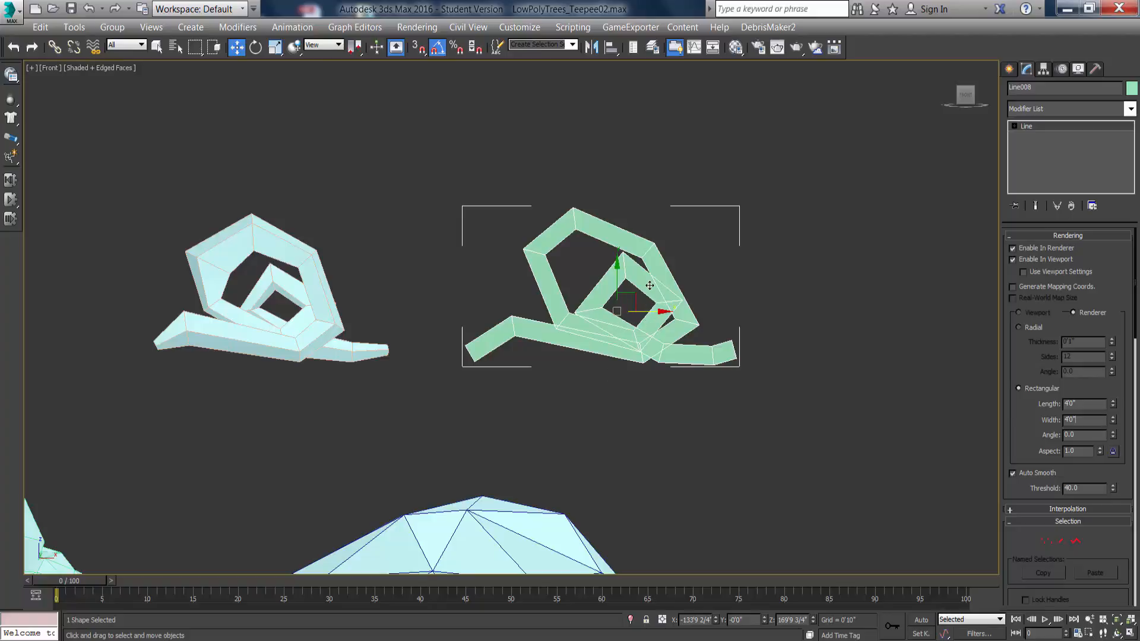
At vertex level, move the two vertices of the spline's left tail a short distance in the negative Y direction.
alt+middle_drag(643, 383, 588, 363)
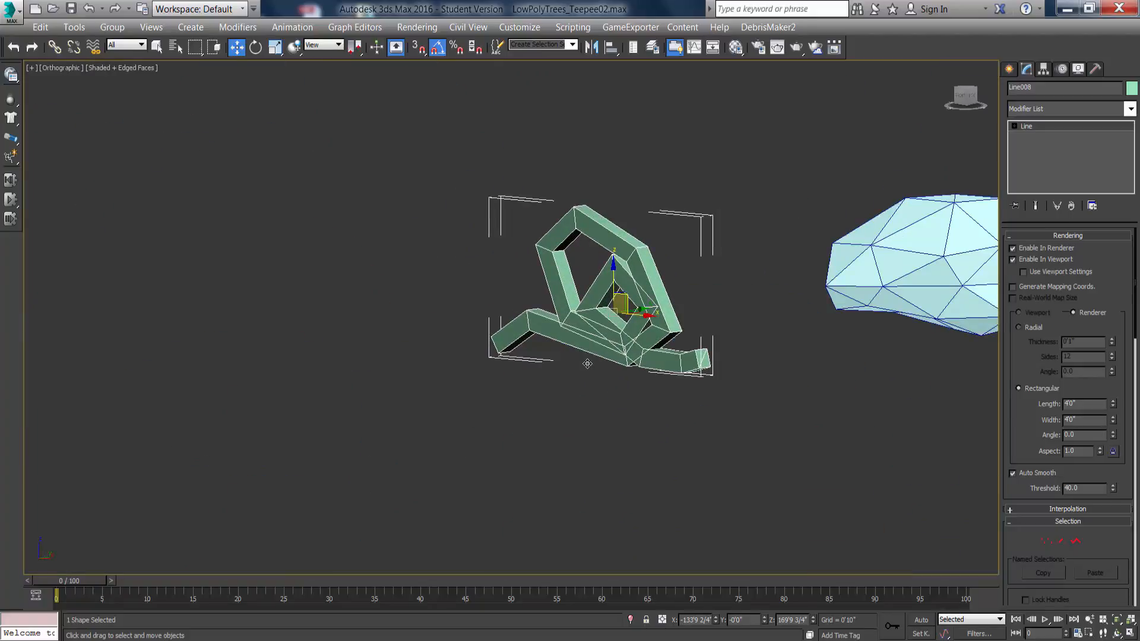
click(1046, 541)
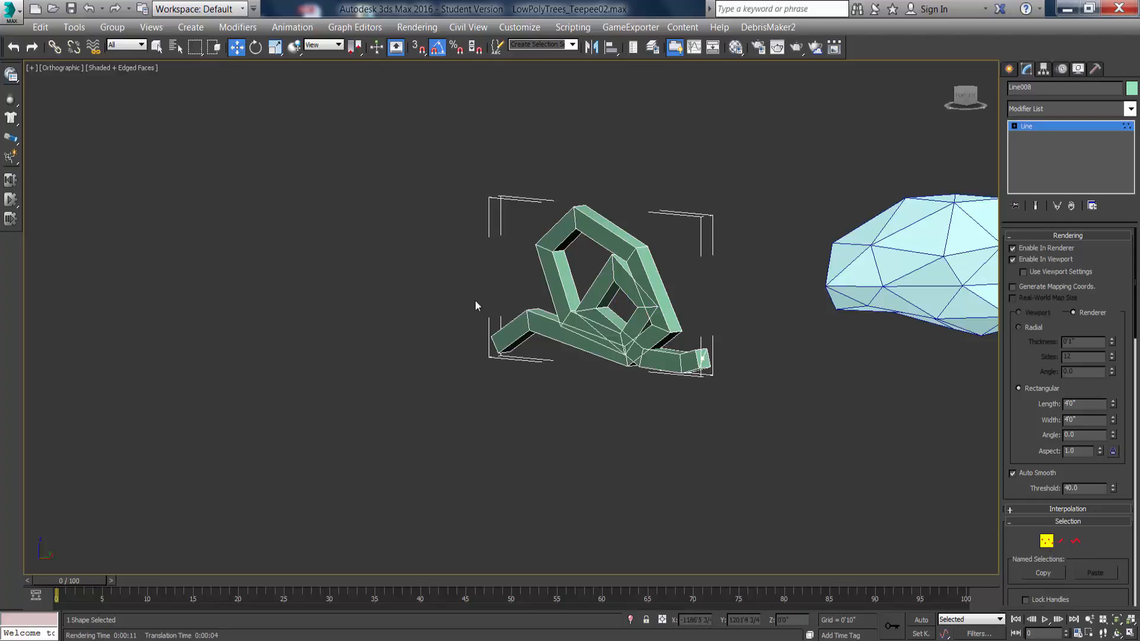
drag(547, 368, 546, 371)
alt+middle_drag(544, 369, 540, 393)
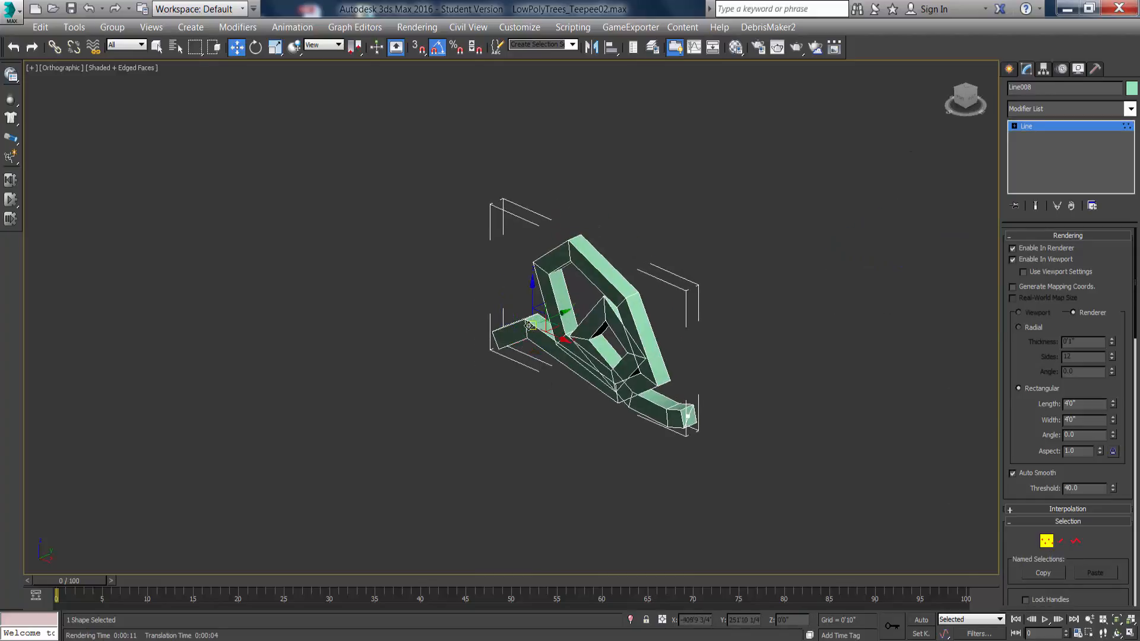
drag(555, 321, 543, 321)
scroll(611, 389, up, 4)
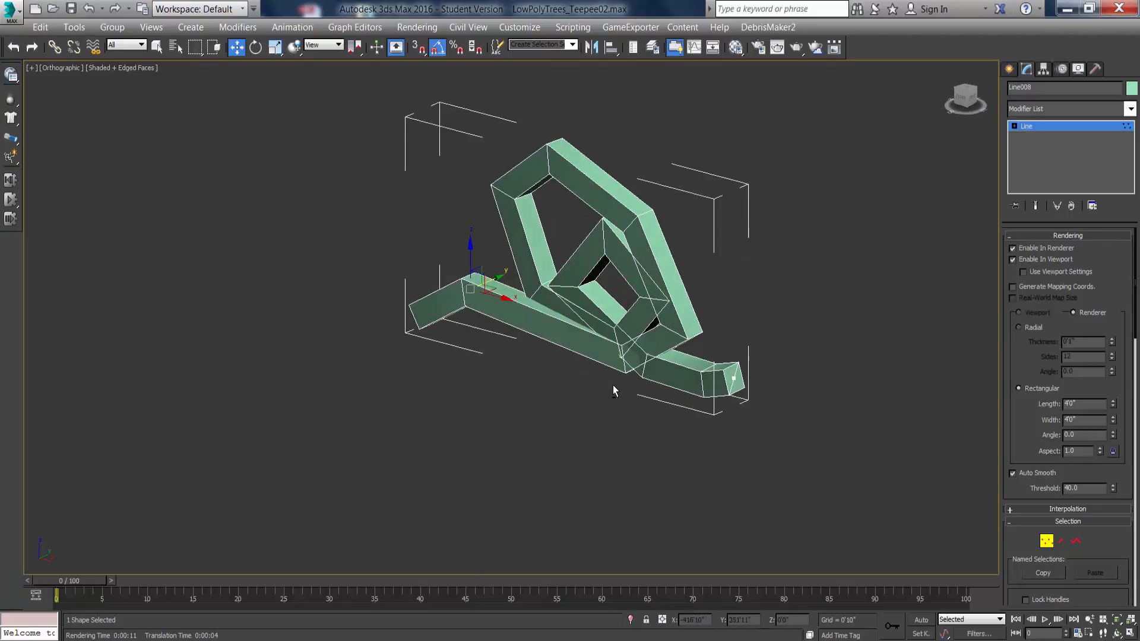
Using wireframe display to pick it, move the vertex at the right end of the spline's long base to about -4'3" in Y.
key(F3)
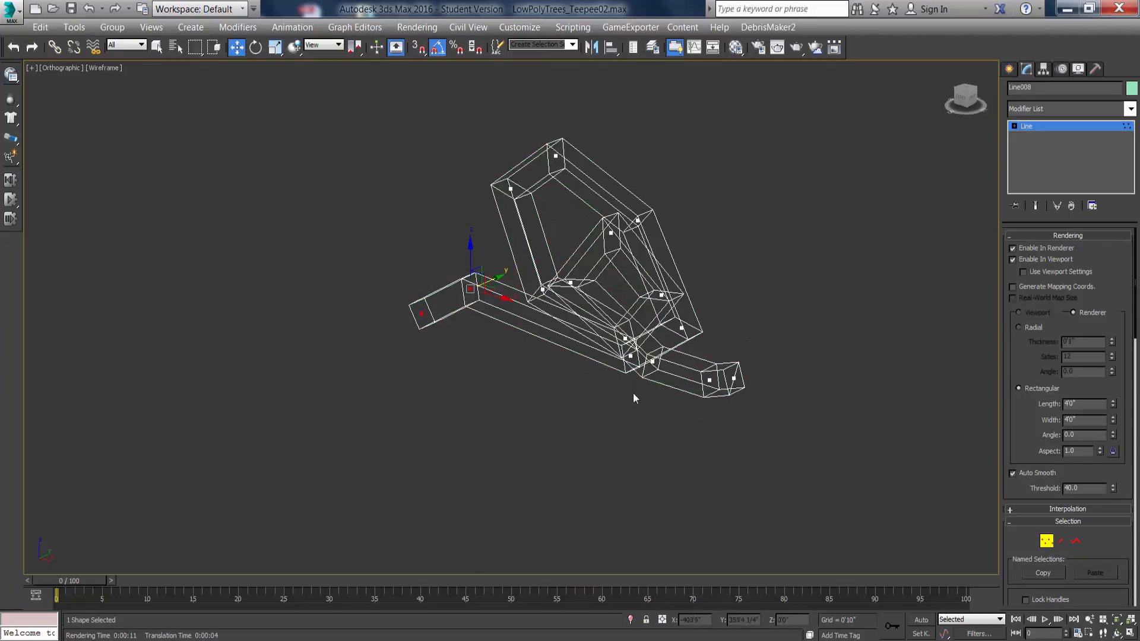
alt+middle_drag(617, 394, 667, 355)
click(631, 344)
drag(668, 333, 643, 338)
key(F3)
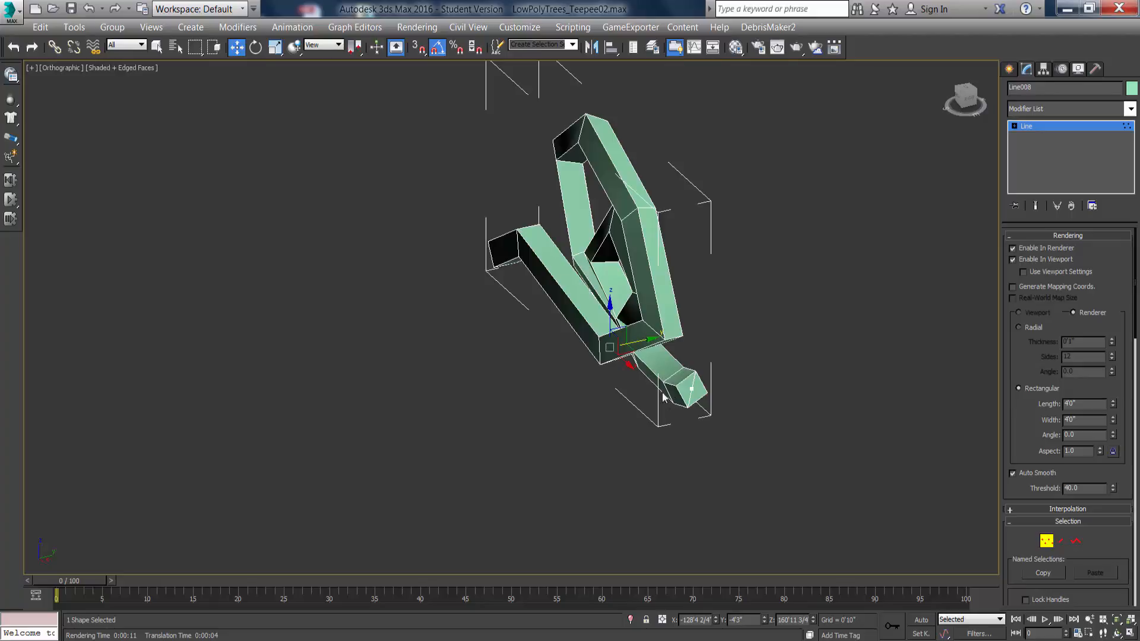
Using wireframe display to pick it, move the outer loop's lower-right vertex to about -2'1 1/4" in Y.
alt+middle_drag(664, 397, 650, 387)
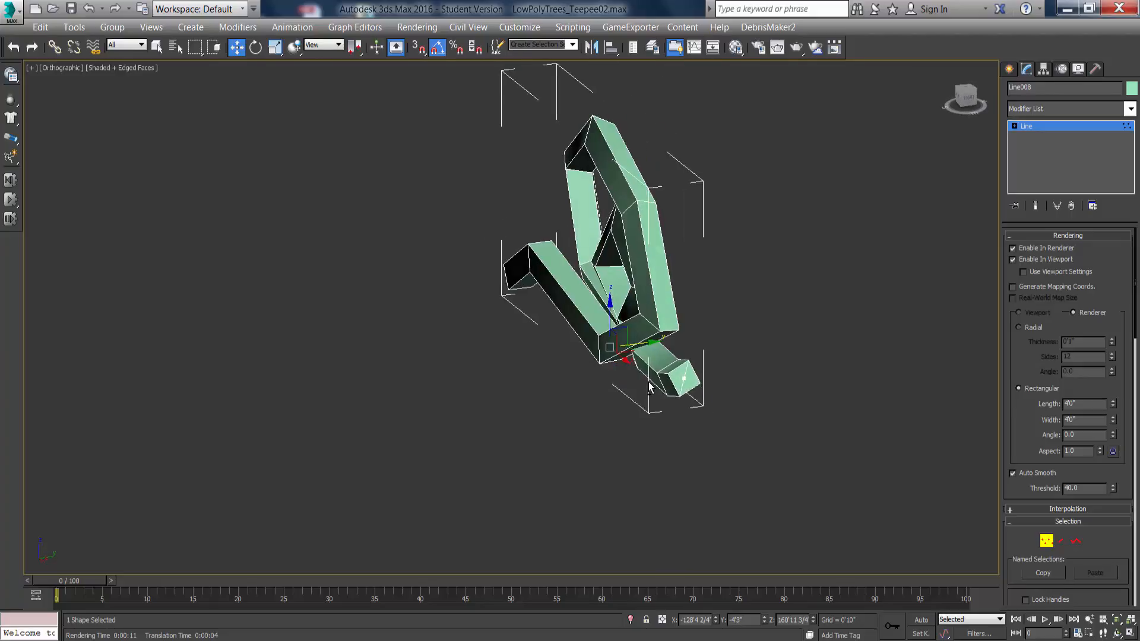
key(F3)
click(659, 320)
key(F3)
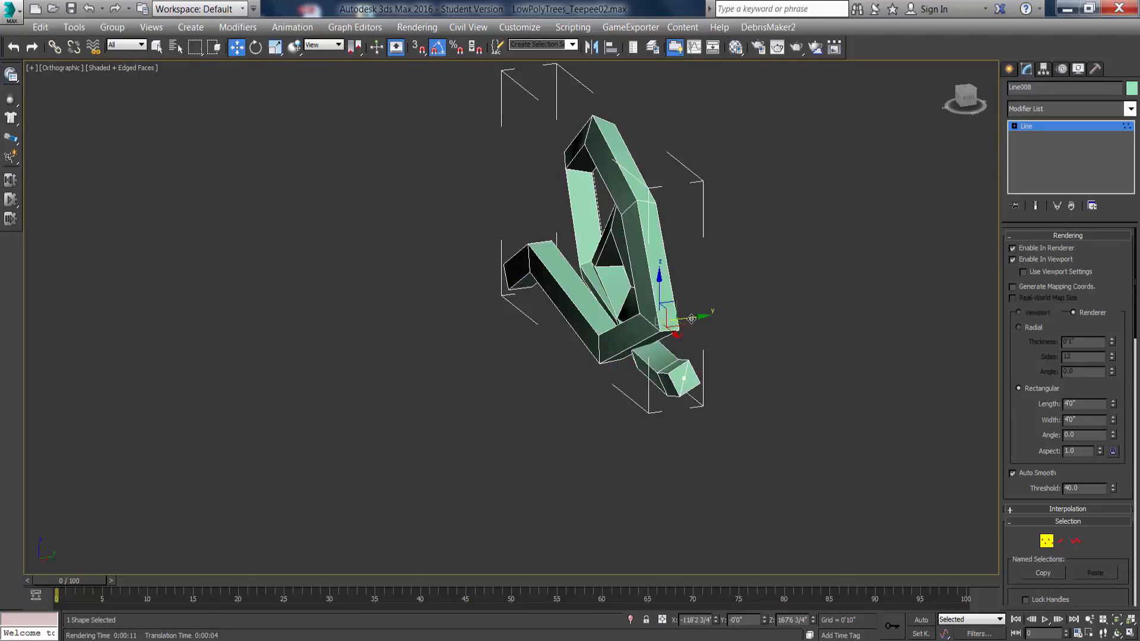
drag(691, 319, 679, 319)
mouse_move(679, 319)
alt+middle_down()
mouse_move(690, 352)
mouse_move(674, 351)
mouse_move(794, 361)
alt+middle_up()
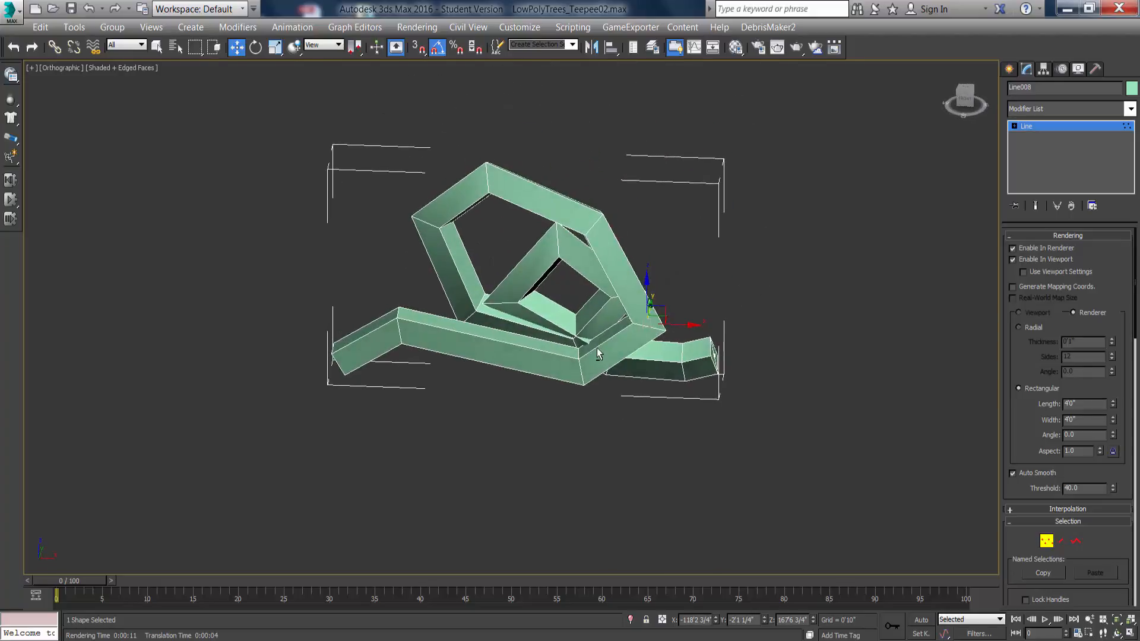
Move the outer loop's lower-left vertex in the positive Y direction and the inner loop's bottom vertex to about 2'6 1/4" in Y.
drag(540, 331, 546, 366)
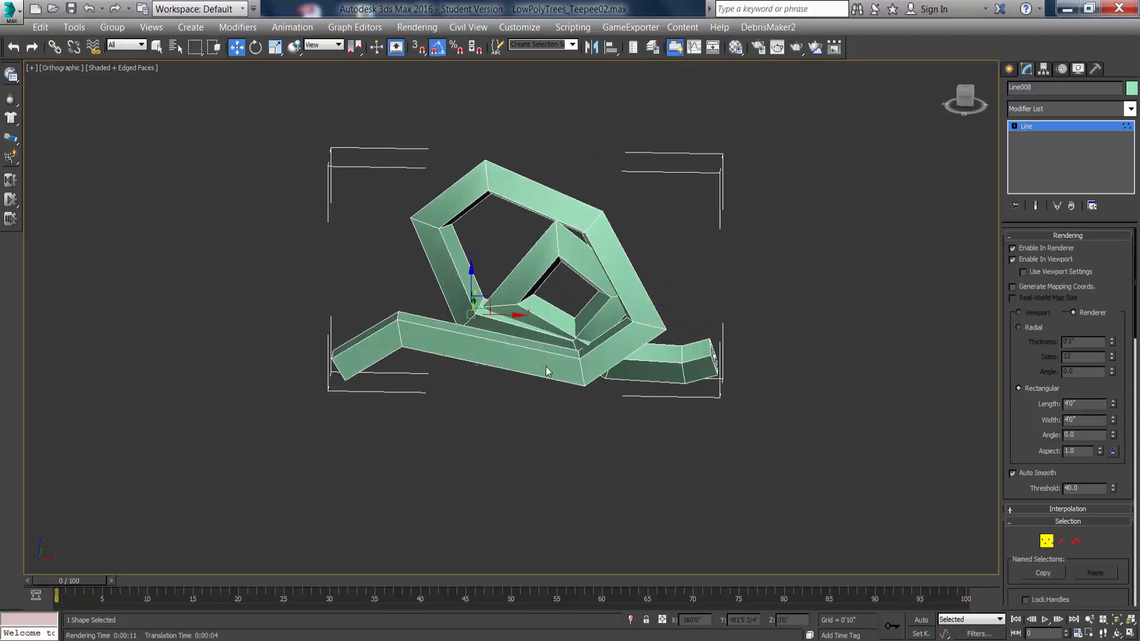
alt+middle_drag(565, 378, 557, 387)
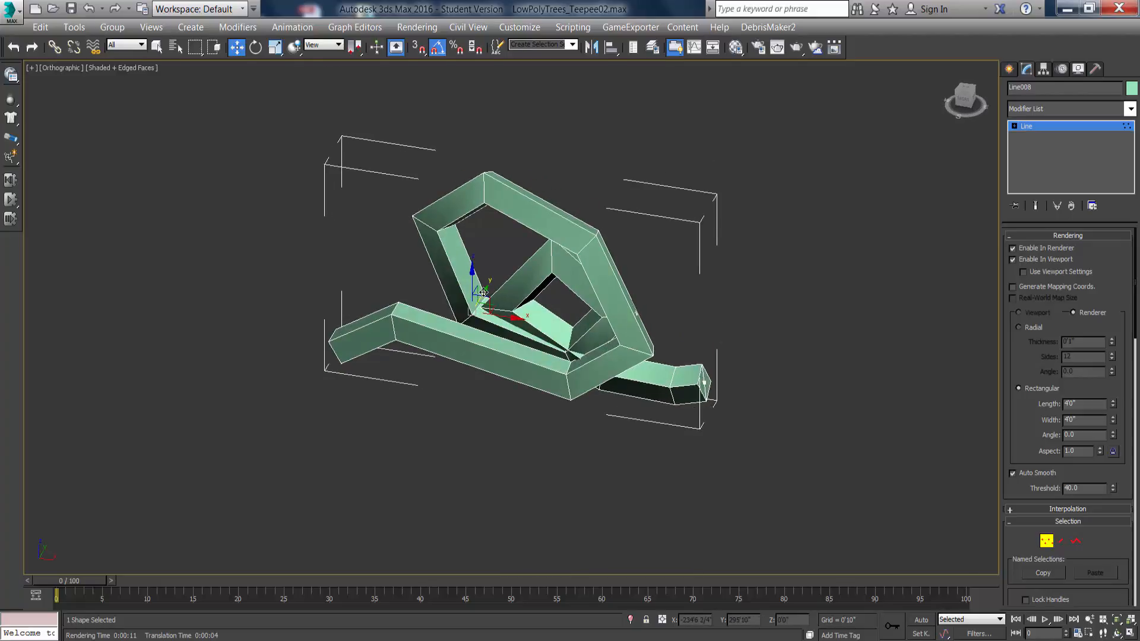
drag(484, 292, 489, 283)
click(572, 352)
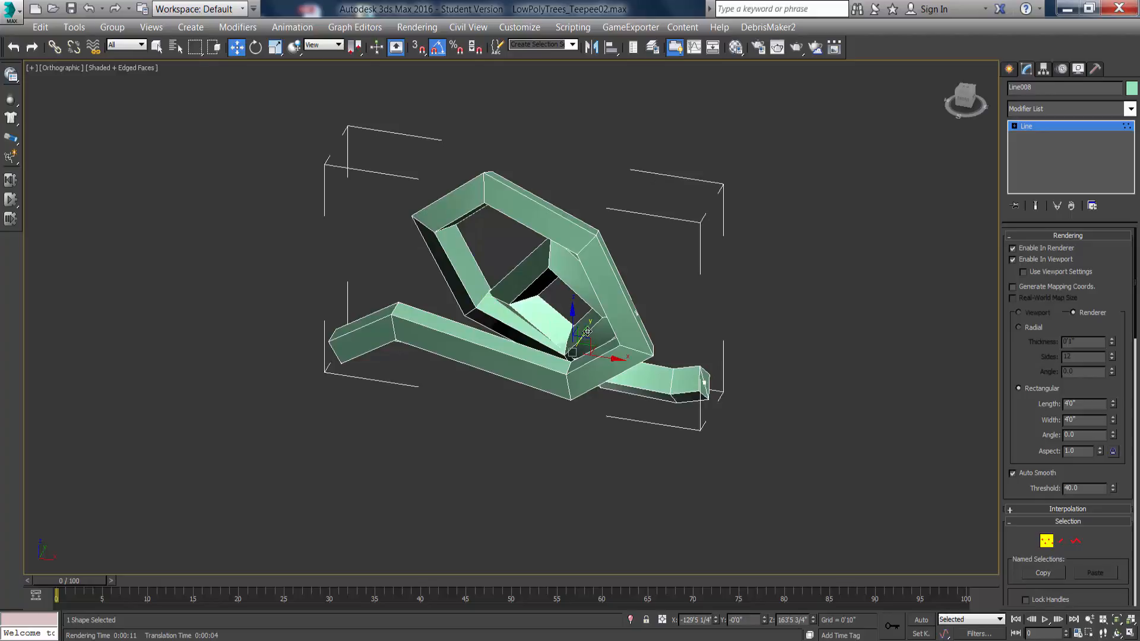
drag(587, 331, 590, 326)
alt+middle_drag(545, 353, 516, 316)
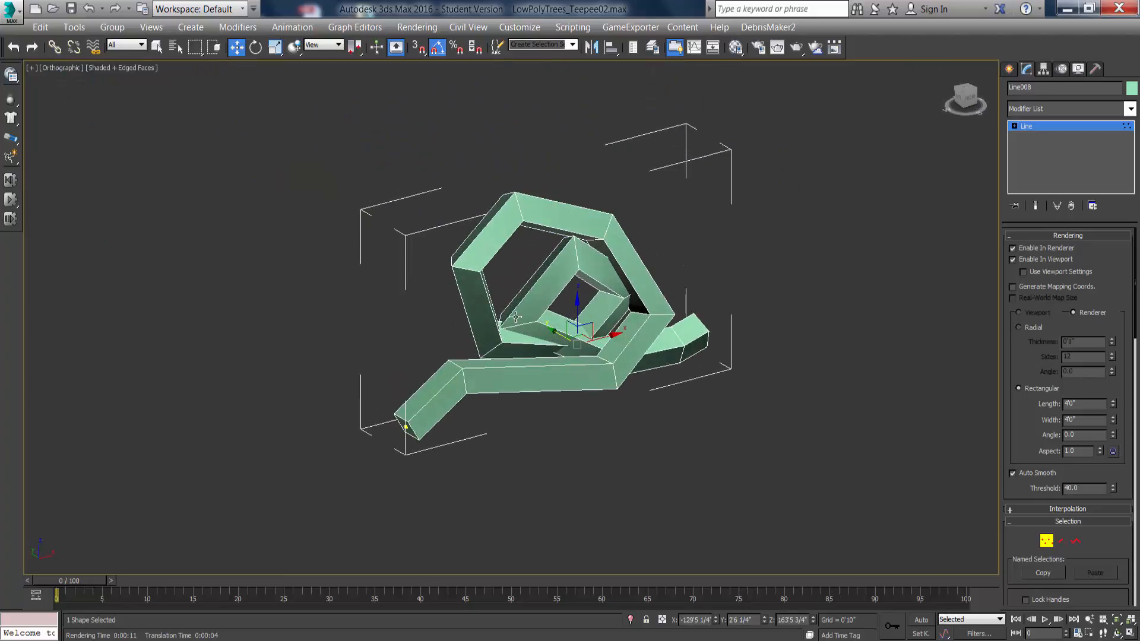
Move the outer loop's upper-left vertex to about 1'5" in Y.
drag(490, 287, 491, 289)
alt+middle_drag(490, 290, 474, 288)
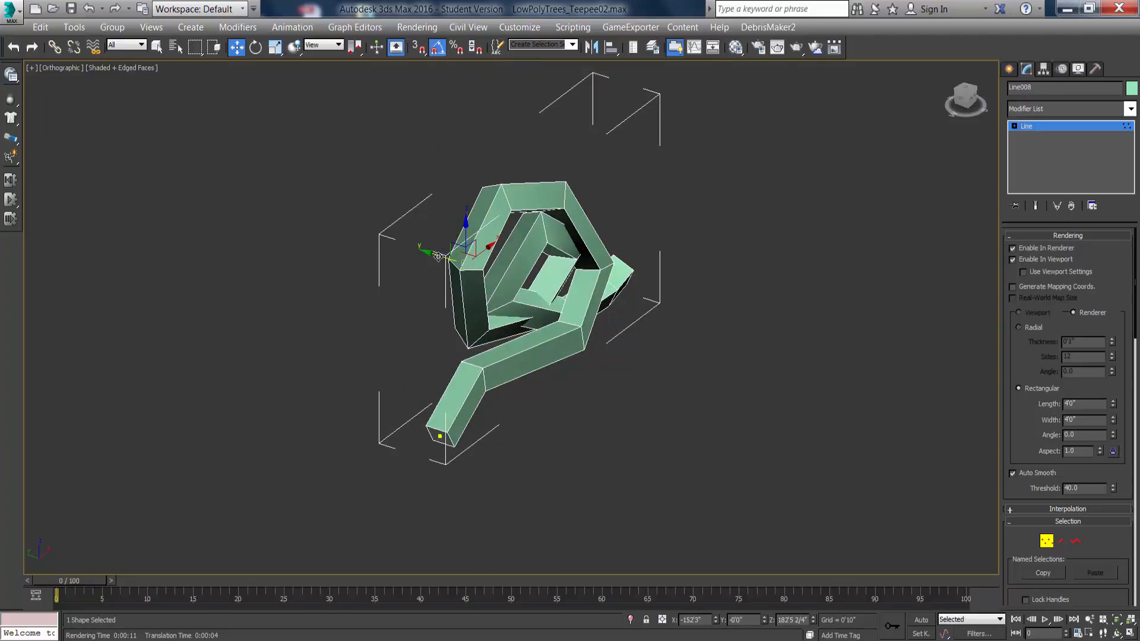
drag(438, 257, 429, 254)
alt+middle_drag(474, 306, 470, 349)
Reselect the outer loop's lower-left vertex in wireframe display and shift it back in the negative Y direction.
key(F3)
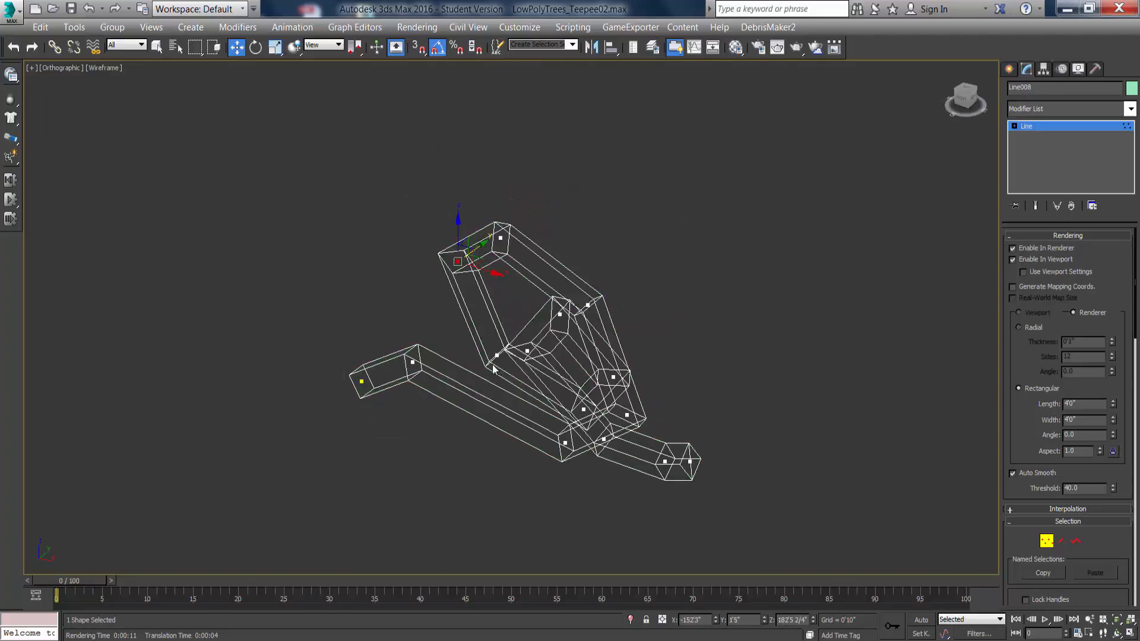
click(496, 354)
key(F3)
drag(517, 341, 521, 350)
key(F3)
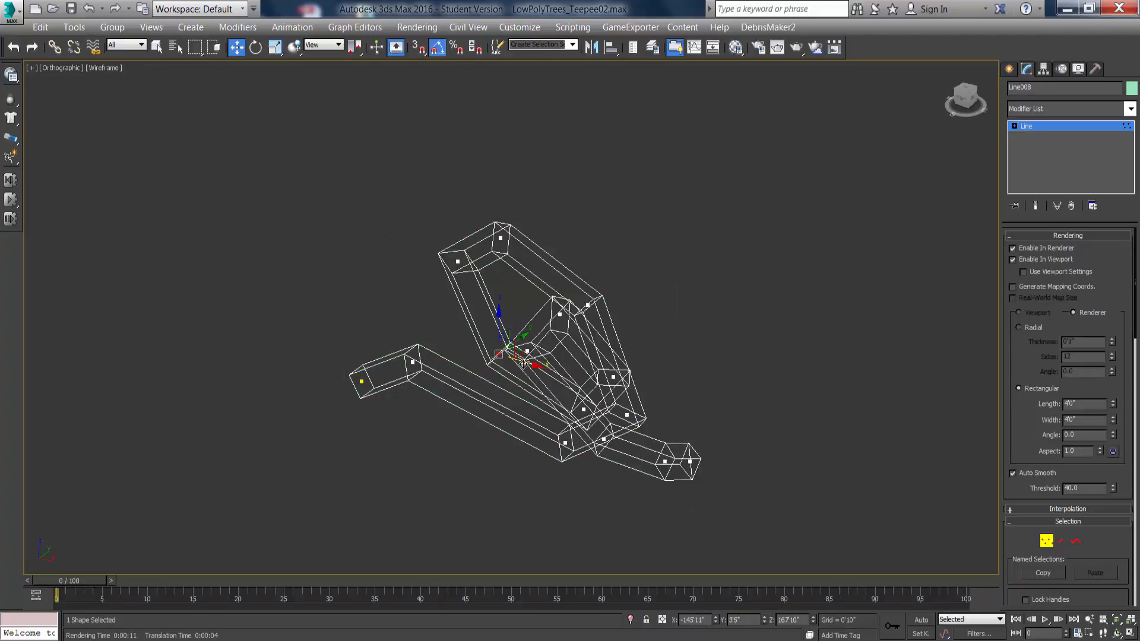
alt+middle_drag(496, 407, 464, 407)
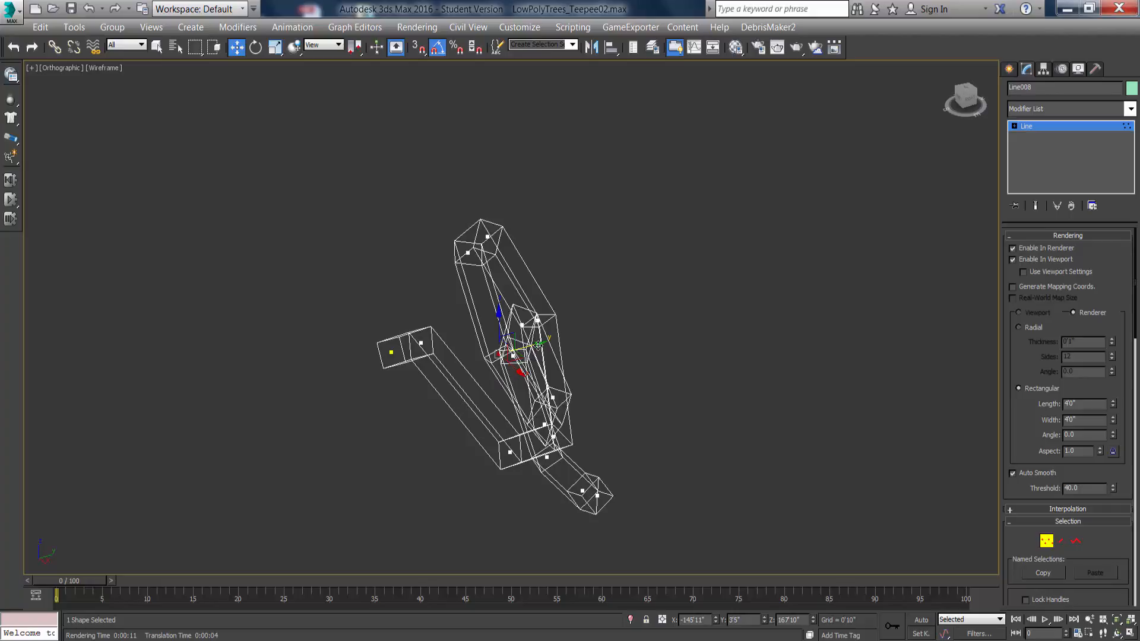
drag(537, 346, 538, 374)
mouse_move(551, 378)
alt+middle_down()
mouse_move(530, 379)
mouse_move(549, 383)
alt+middle_up()
Select the three vertices of the right tail and move them together in positive Y, bringing the innermost one to about 4'5 3/4".
click(520, 461)
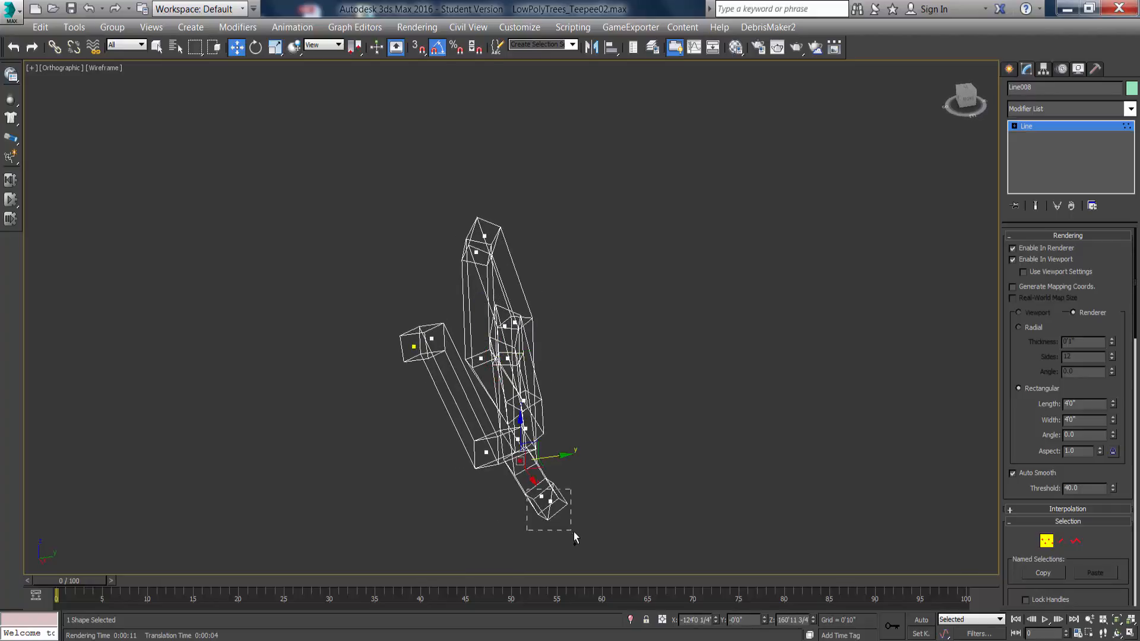
drag(573, 532, 574, 532)
drag(561, 457, 577, 457)
key(F3)
alt+middle_drag(578, 457, 482, 444)
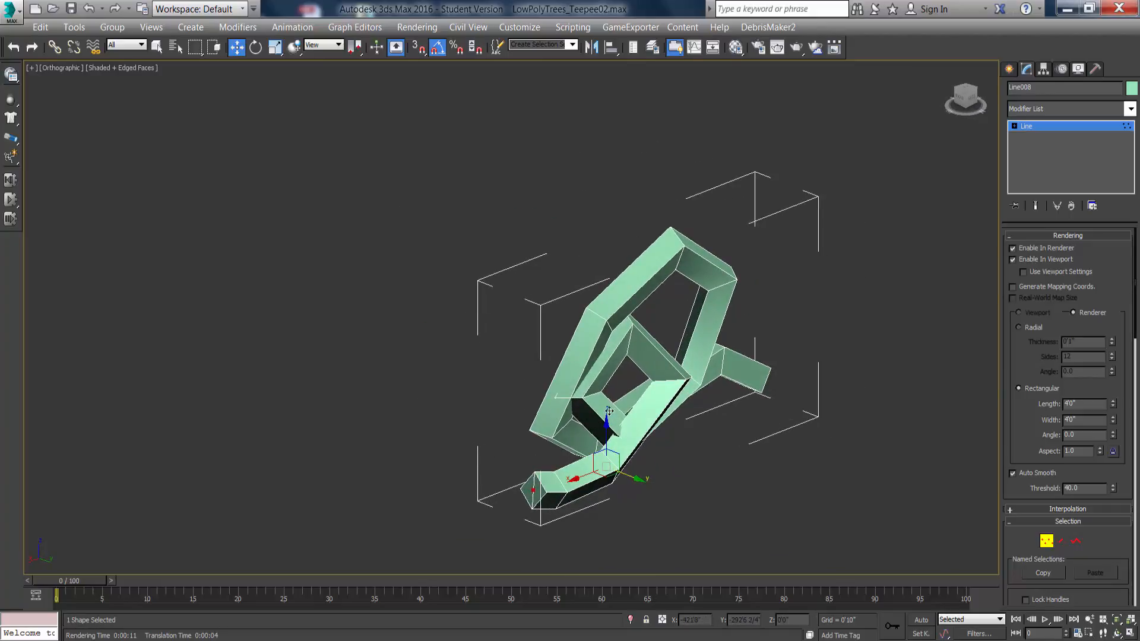
Move the inner loop's right vertex to about 2'3" in Y and offset its top vertex by about 2'1 1/4" in Y.
key(F3)
click(581, 398)
key(F3)
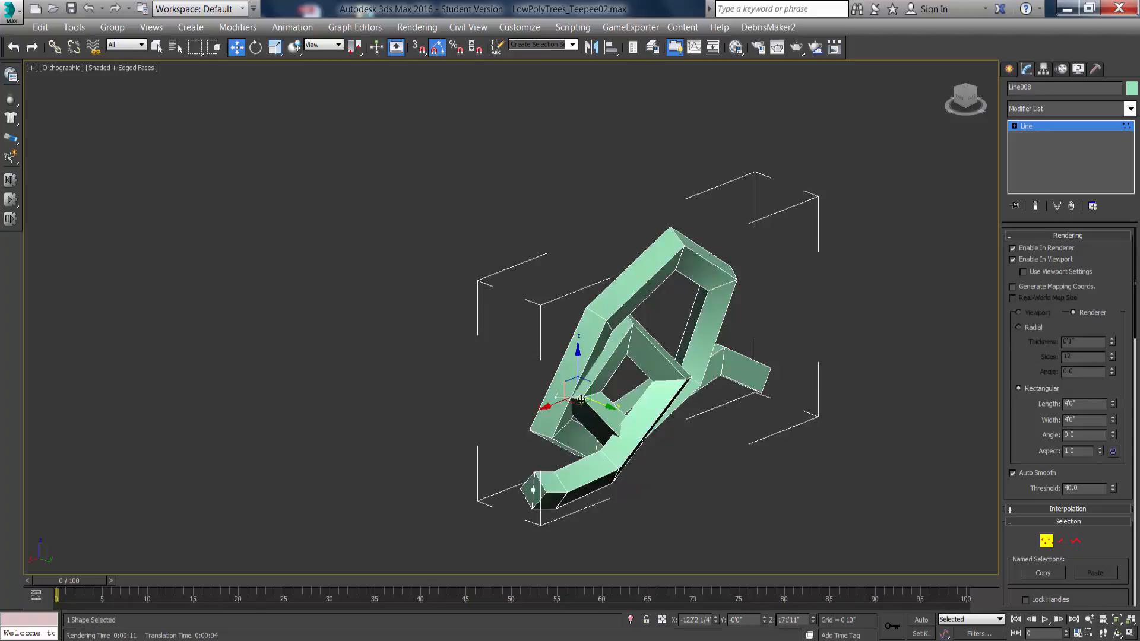
alt+middle_drag(581, 446, 607, 413)
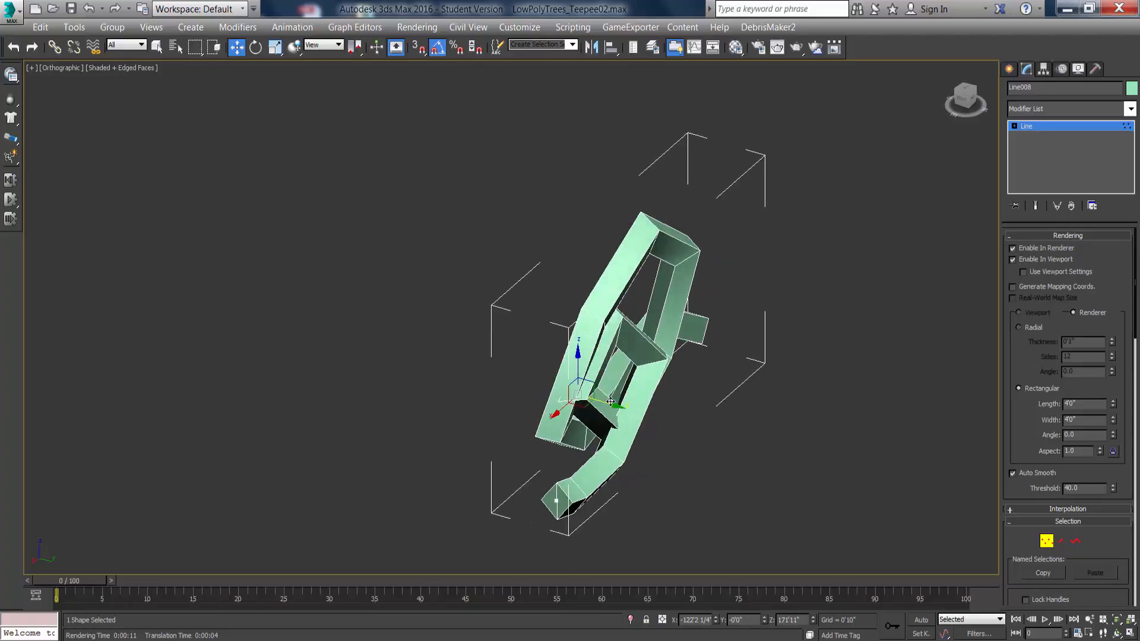
drag(611, 402, 627, 402)
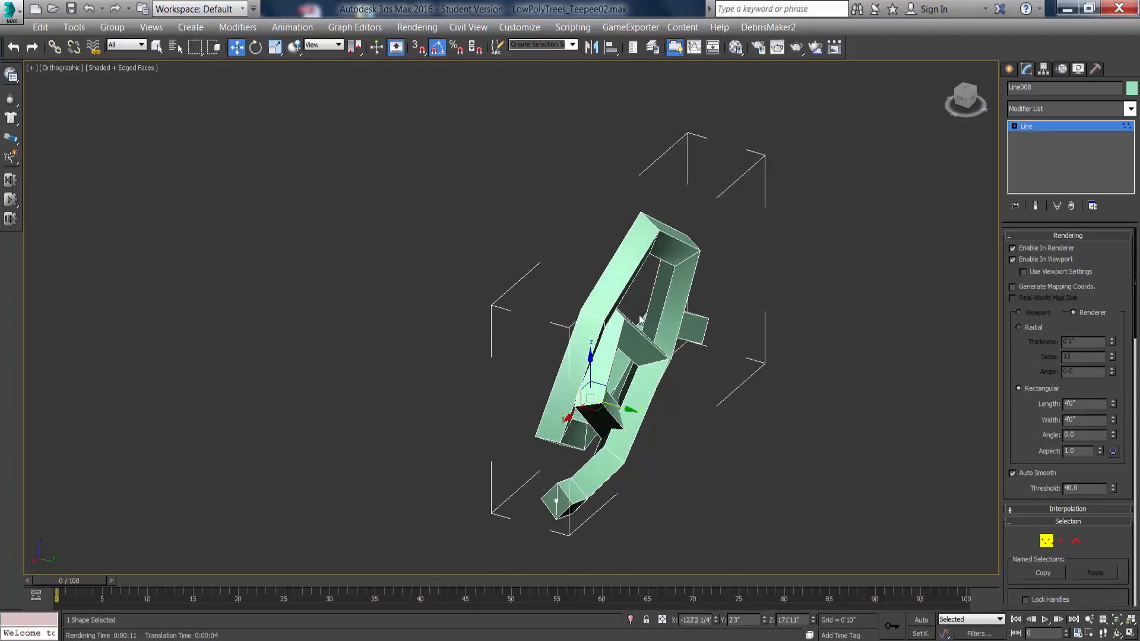
click(612, 327)
drag(635, 330, 653, 332)
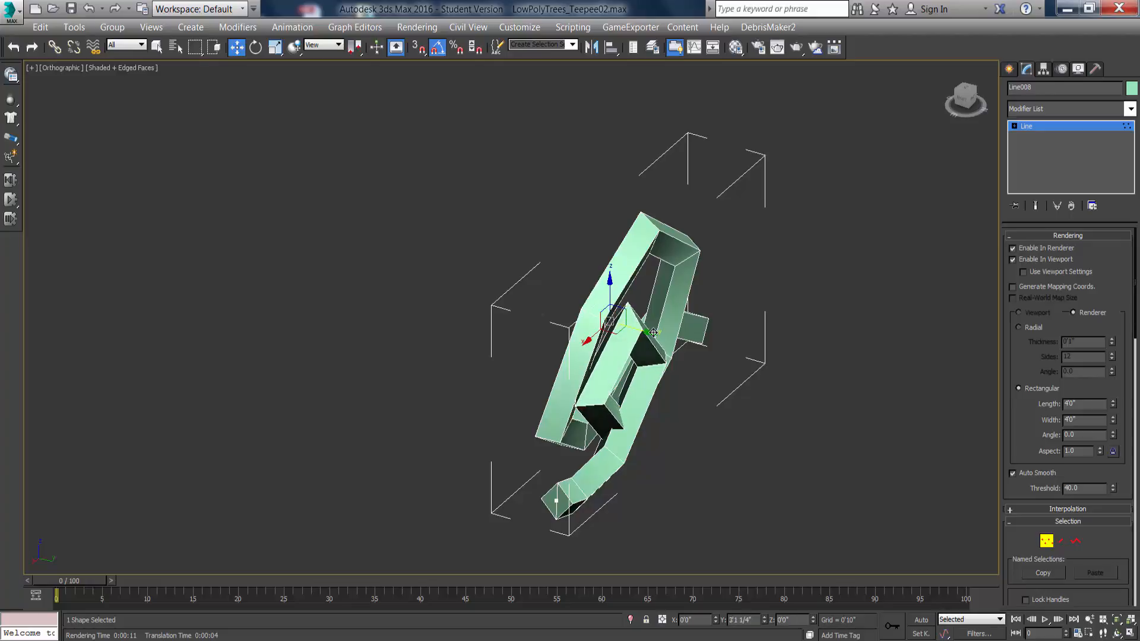
alt+middle_drag(653, 333, 541, 418)
Offset the right tail's vertices by about 2'1 1/4" further in the positive Y direction.
click(559, 422)
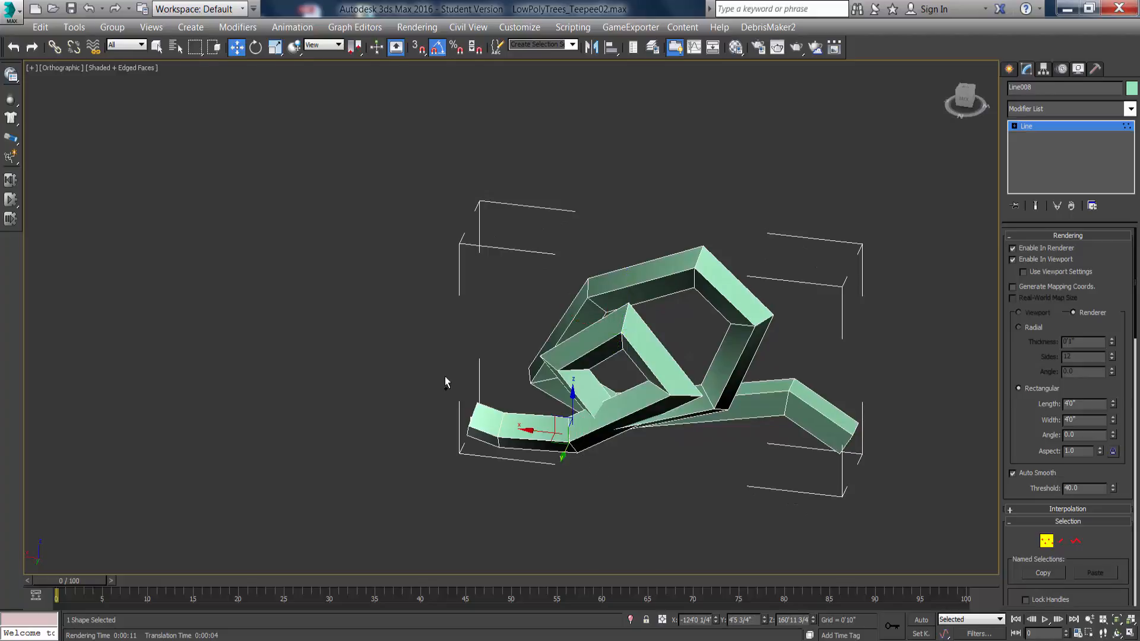
ctrl+drag(536, 467, 560, 459)
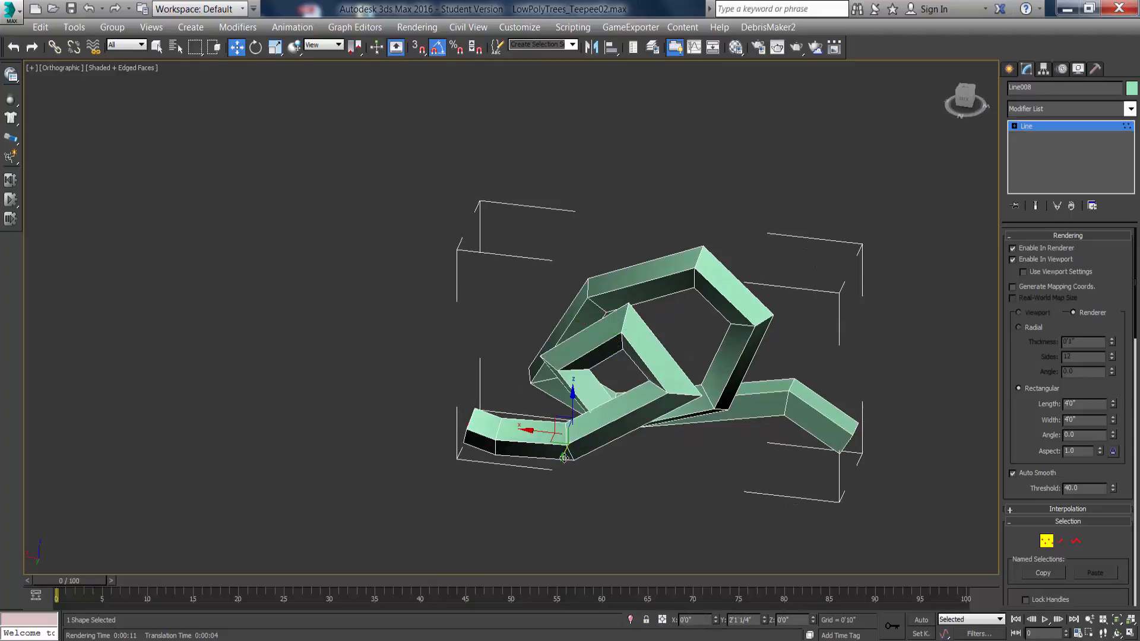
alt+middle_drag(612, 460, 841, 452)
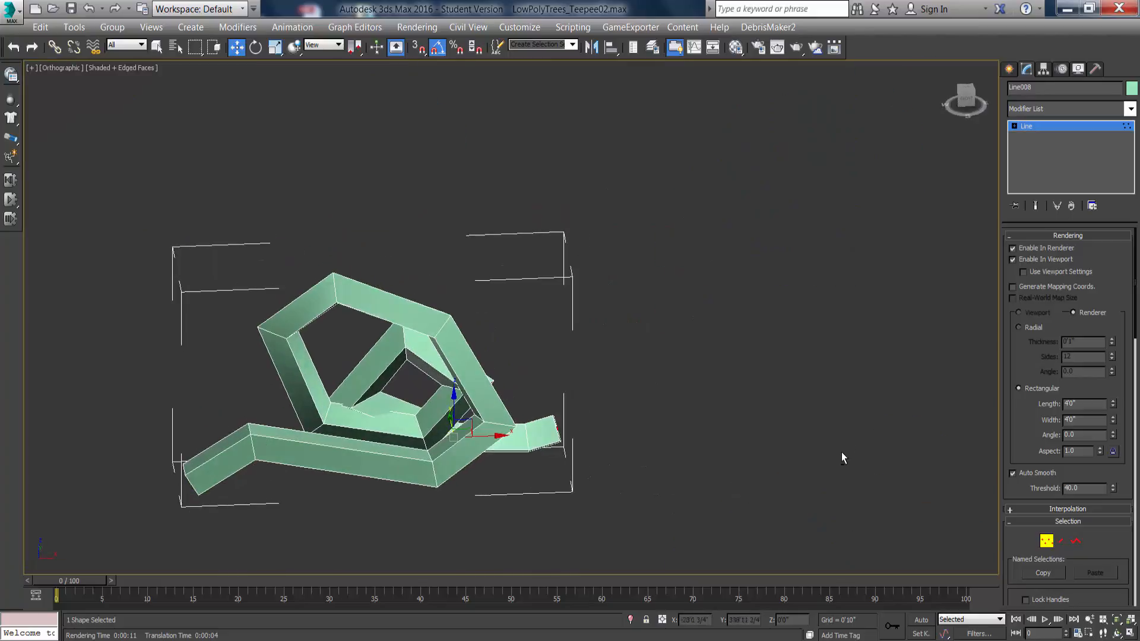
Move the inner loop's left vertex by about 1'2 3/4" in the positive Y direction.
click(357, 416)
alt+middle_drag(413, 434, 363, 403)
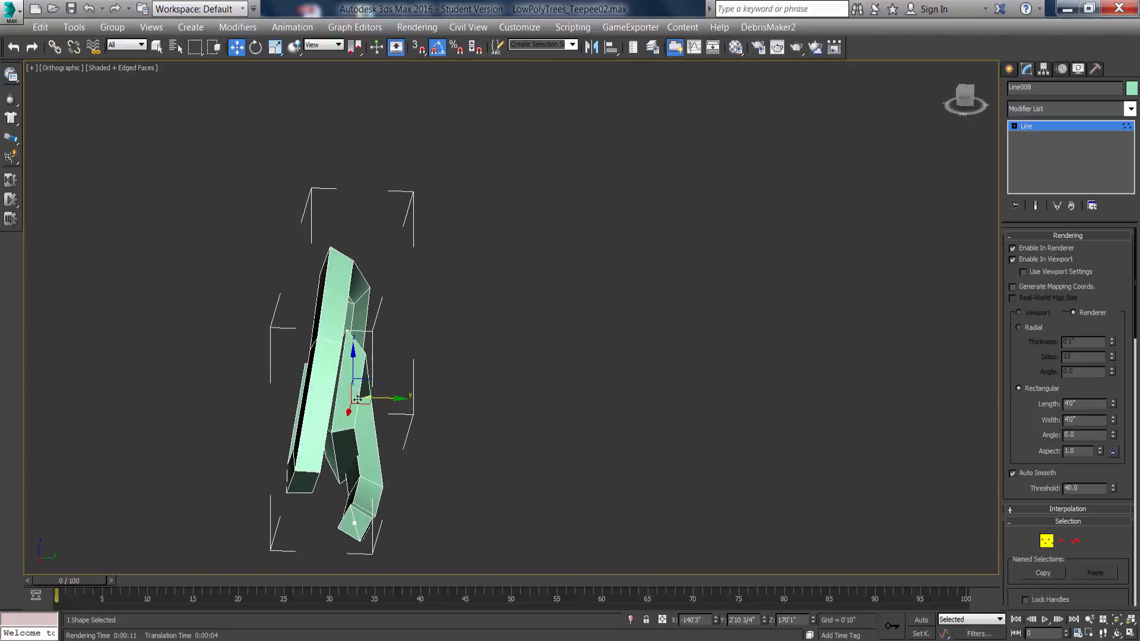
drag(388, 400, 393, 400)
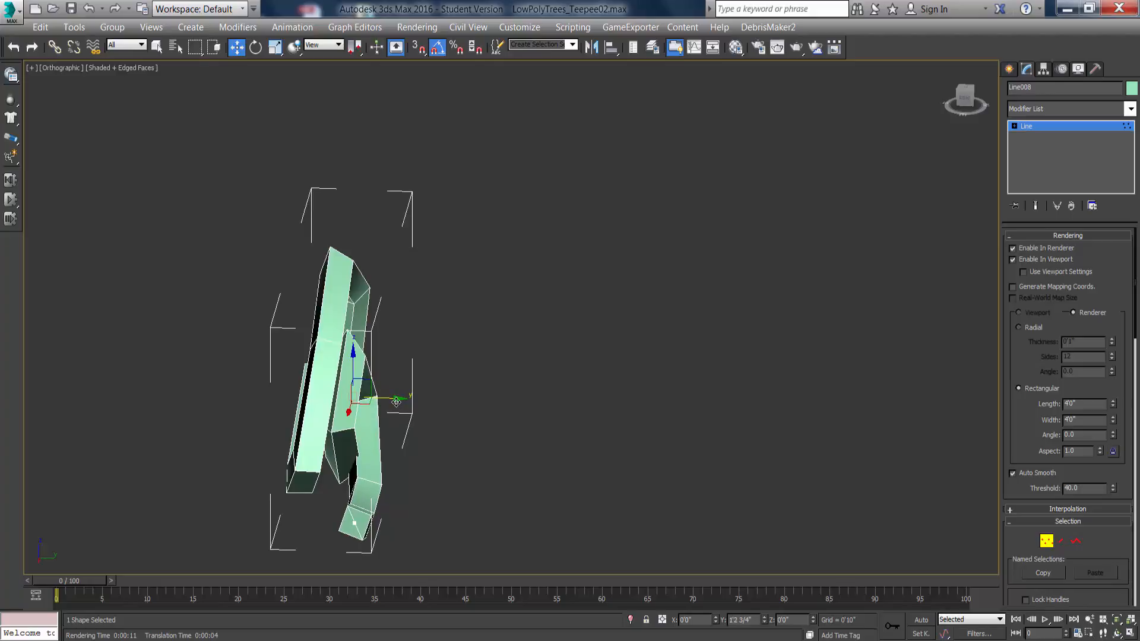
alt+middle_drag(386, 401, 413, 403)
Switch to the front view framed on the spiral and leave the spline's vertex level.
key(f)
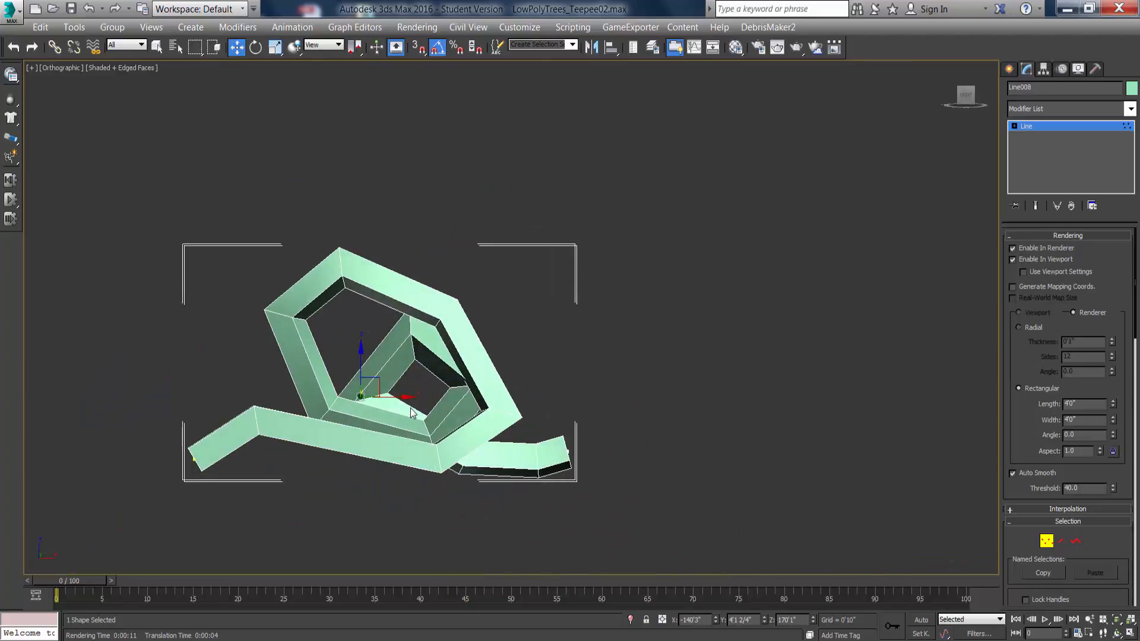
key(z)
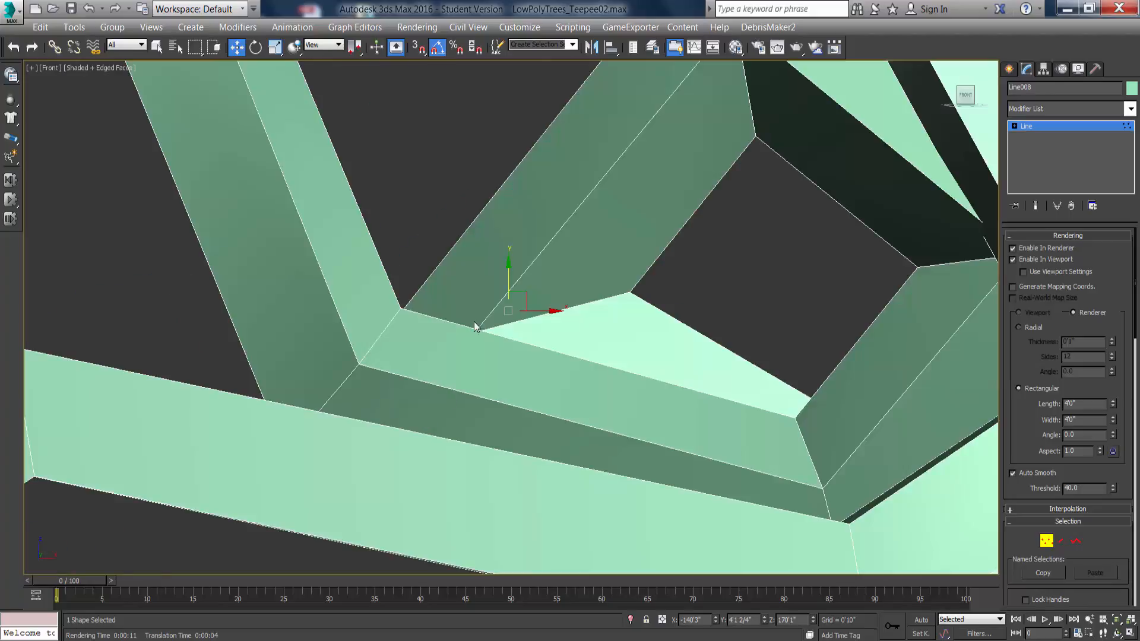
middle_drag(474, 322, 447, 376)
scroll(447, 376, down, 3)
scroll(447, 373, down, 2)
scroll(447, 373, up, 2)
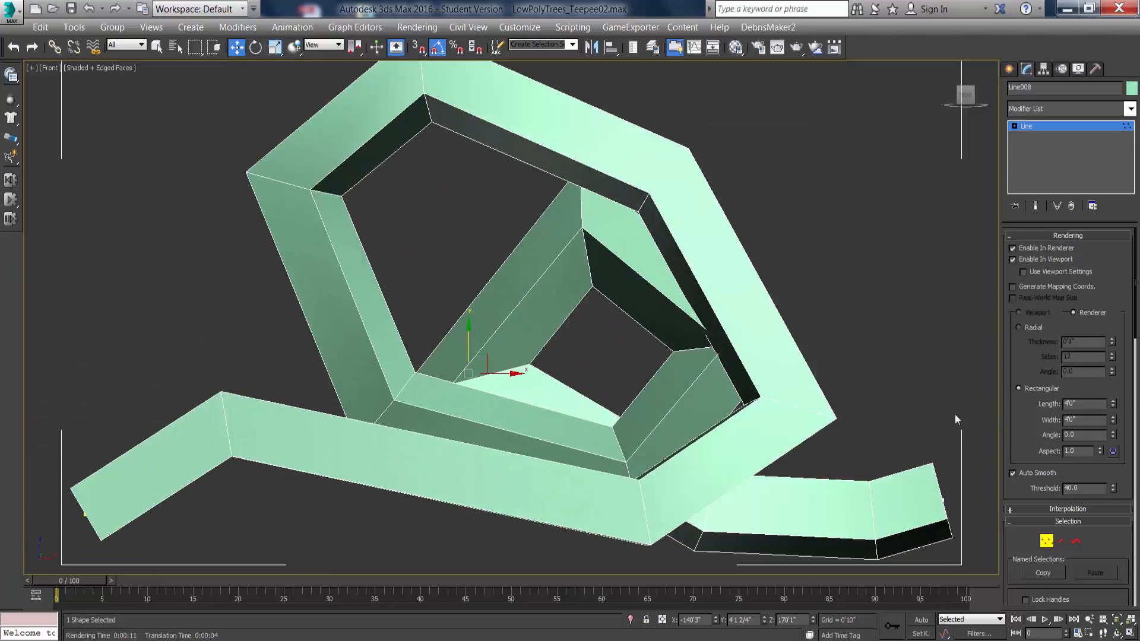
click(1047, 542)
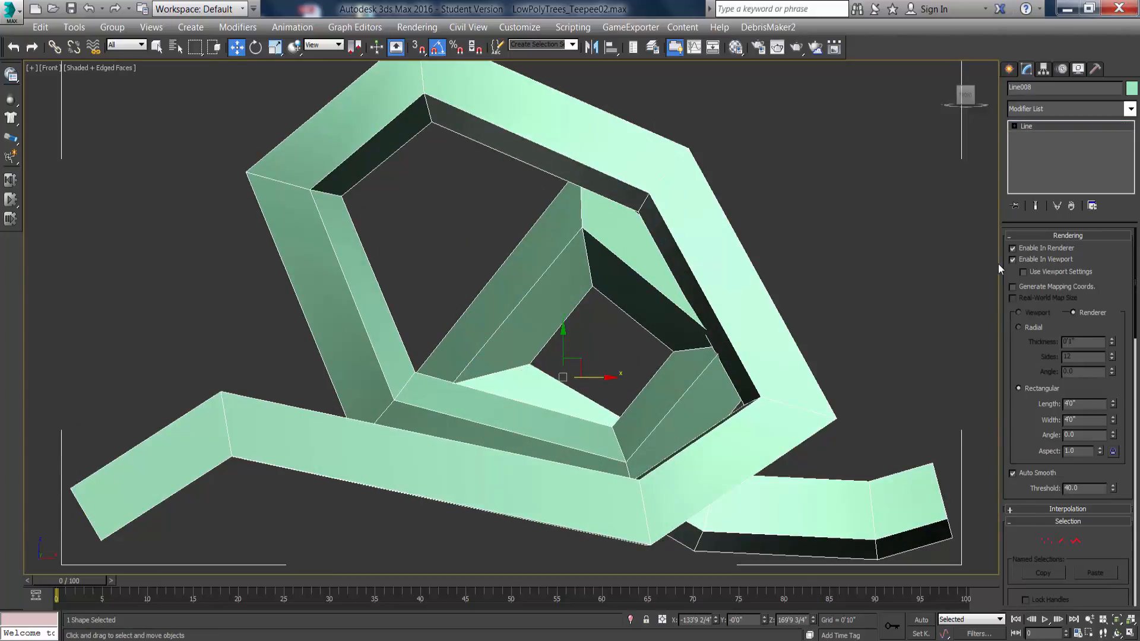
Add an Edit Poly modifier to the spiral cloud and enter its vertex level.
scroll(576, 232, down, 8)
middle_drag(594, 228, 591, 253)
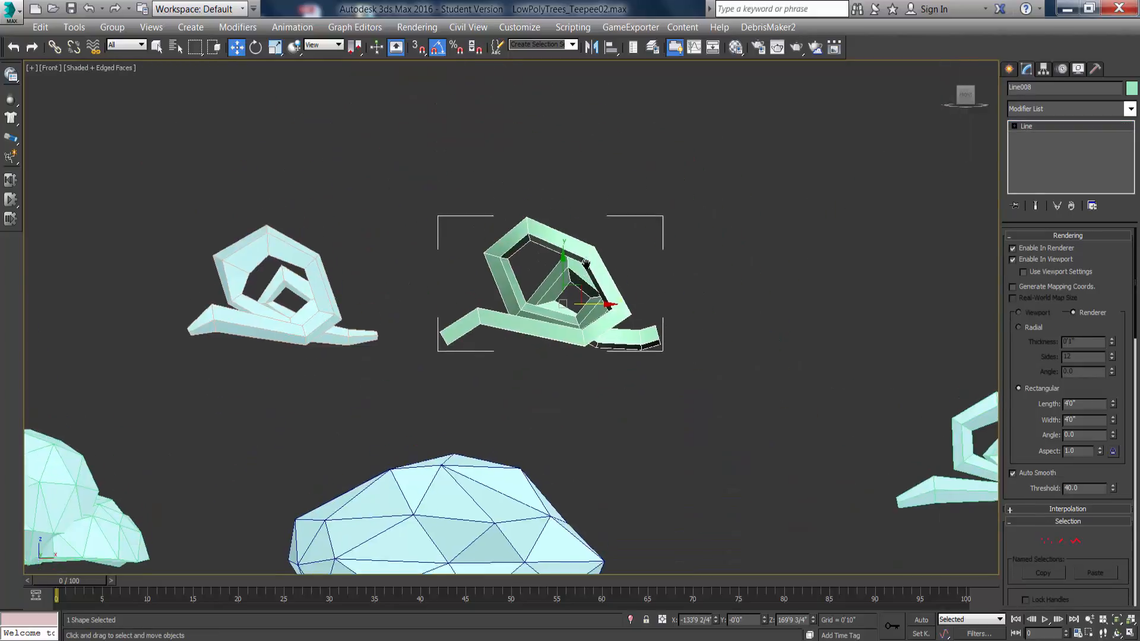
scroll(589, 252, up, 2)
click(1130, 109)
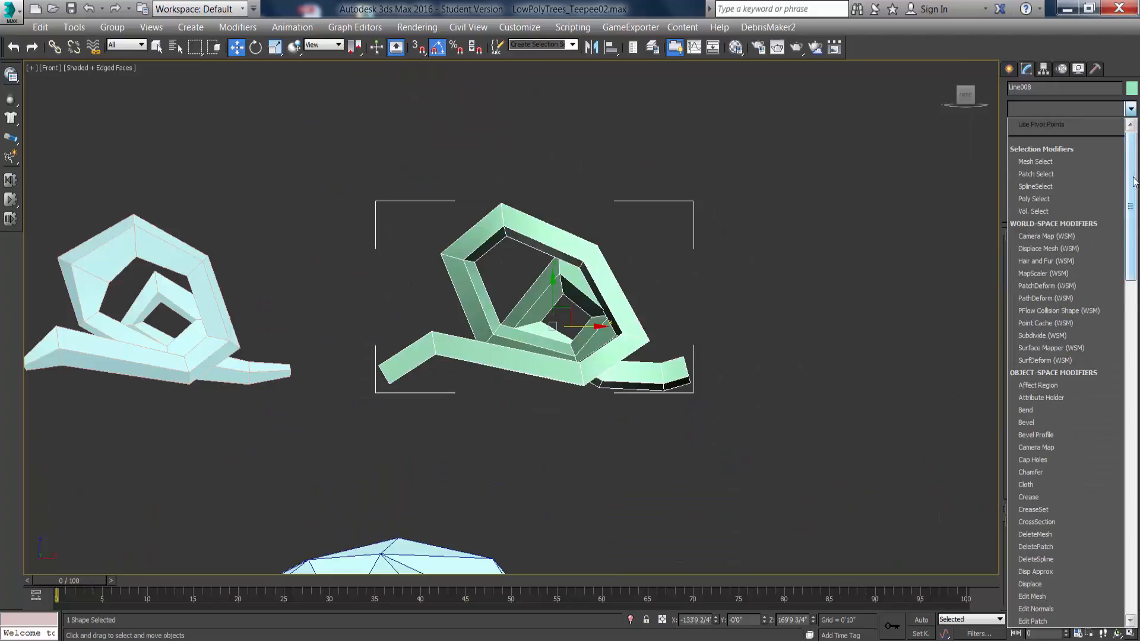
scroll(1041, 399, down, 10)
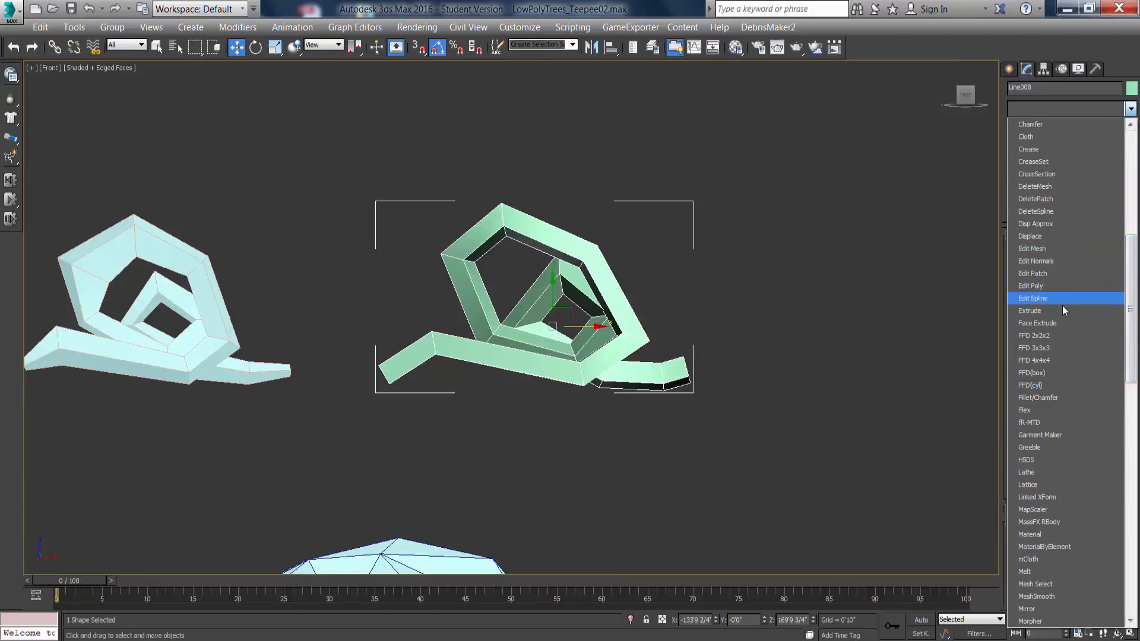
click(1063, 286)
click(1025, 350)
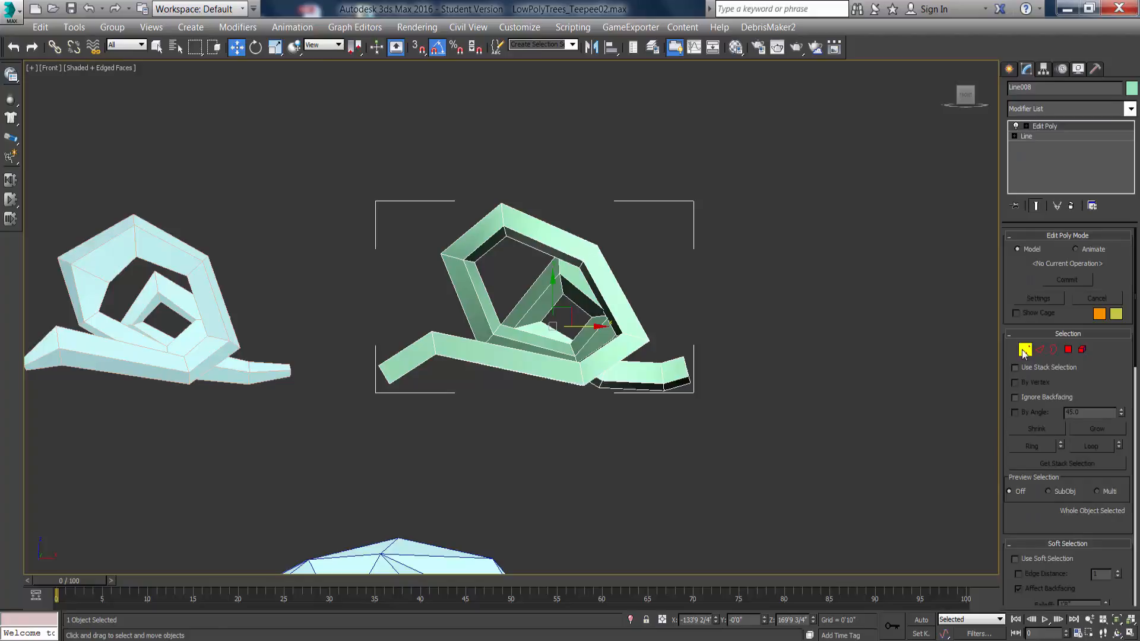
Scale up the four vertices at the outer loop's upper-left corner, and those at its top corner to about 153%.
drag(496, 294, 497, 294)
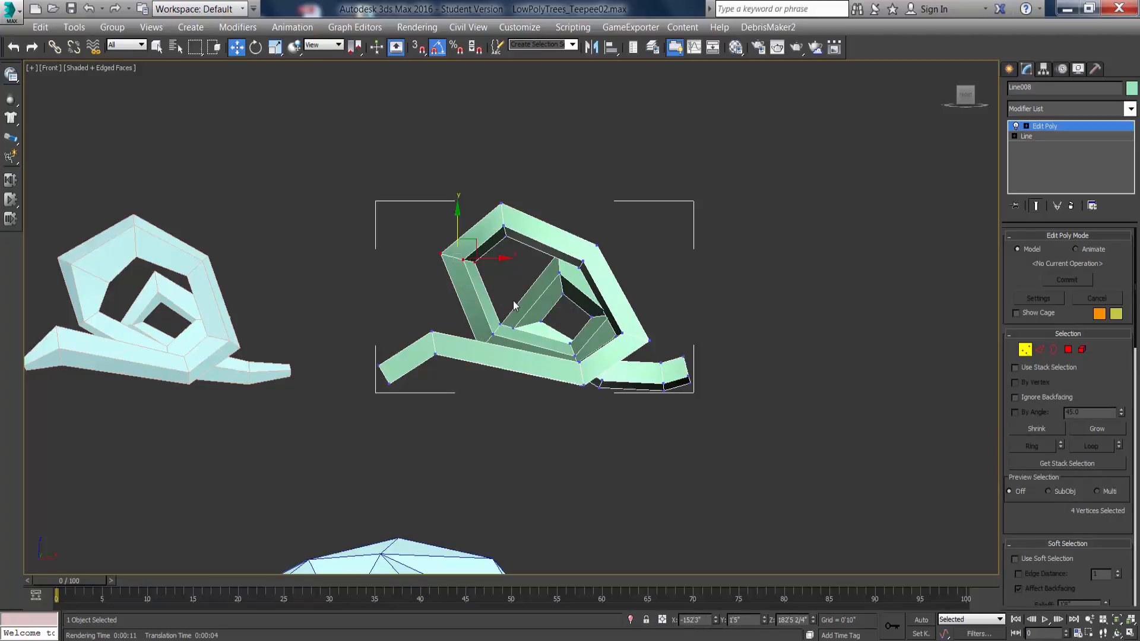
click(275, 47)
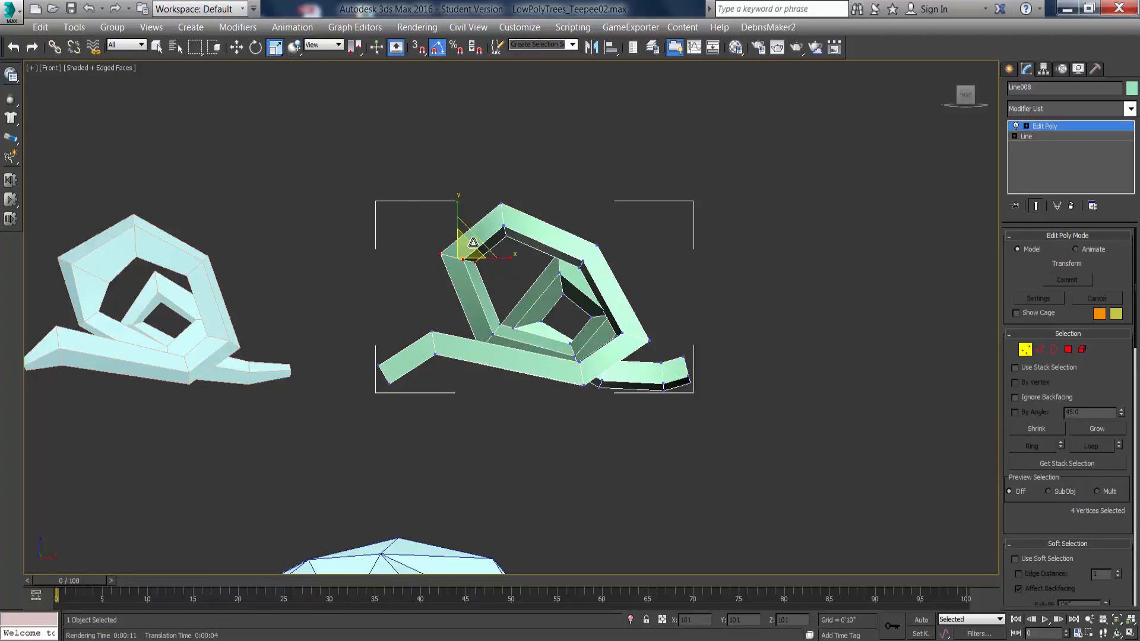
drag(465, 247, 529, 178)
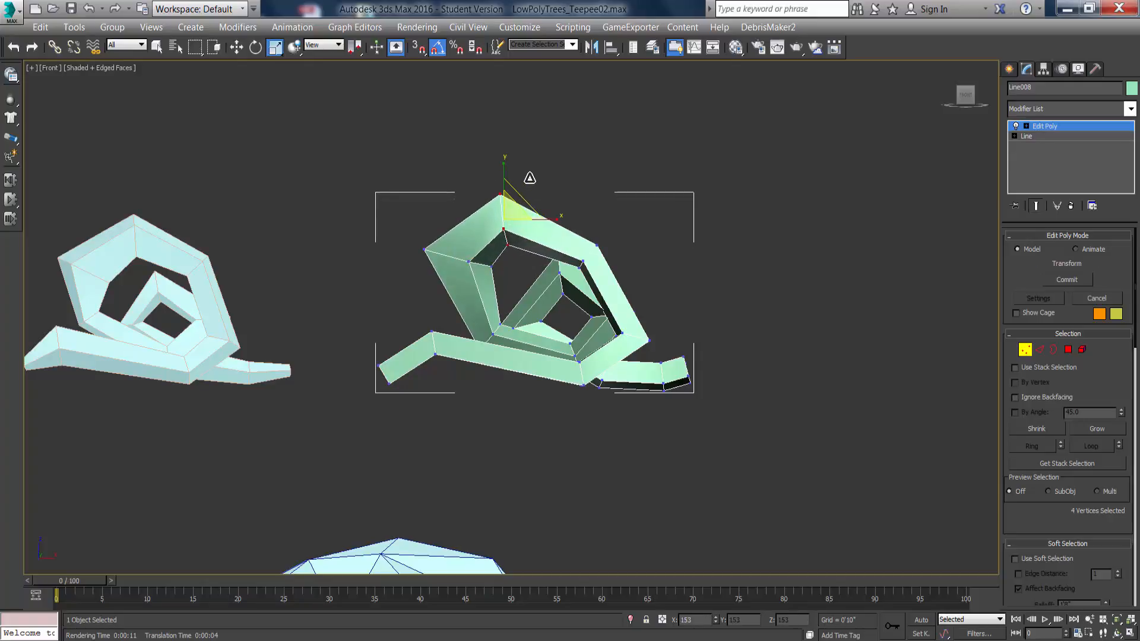
Taper both tails by scaling down their end vertices, and scale up the four vertices at the left tail's bend.
click(376, 367)
drag(414, 411, 414, 411)
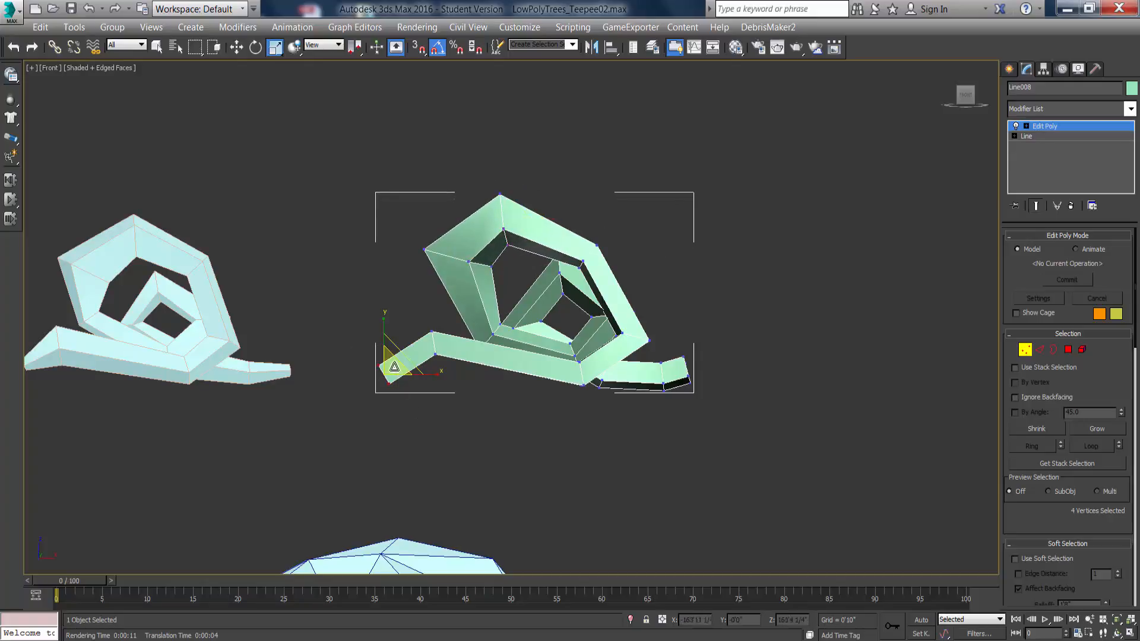
drag(394, 365, 451, 401)
drag(442, 334, 453, 303)
drag(678, 350, 679, 387)
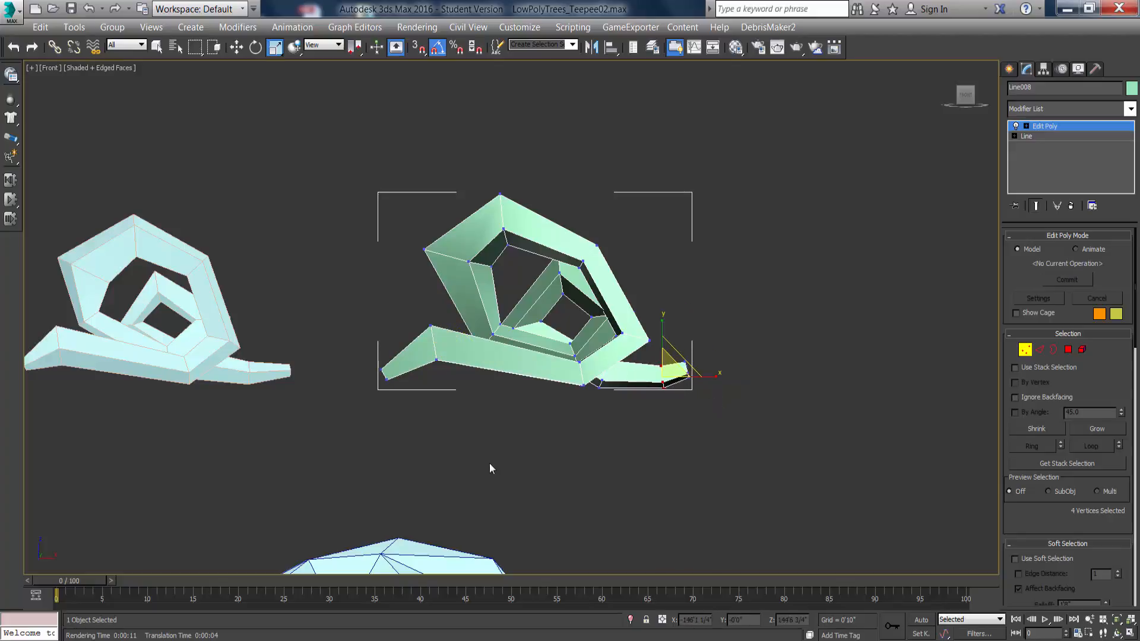
Set the rectangular cross-section angle of the spiral's base line to 32.55 and return to the Edit Poly modifier.
click(489, 464)
click(1024, 350)
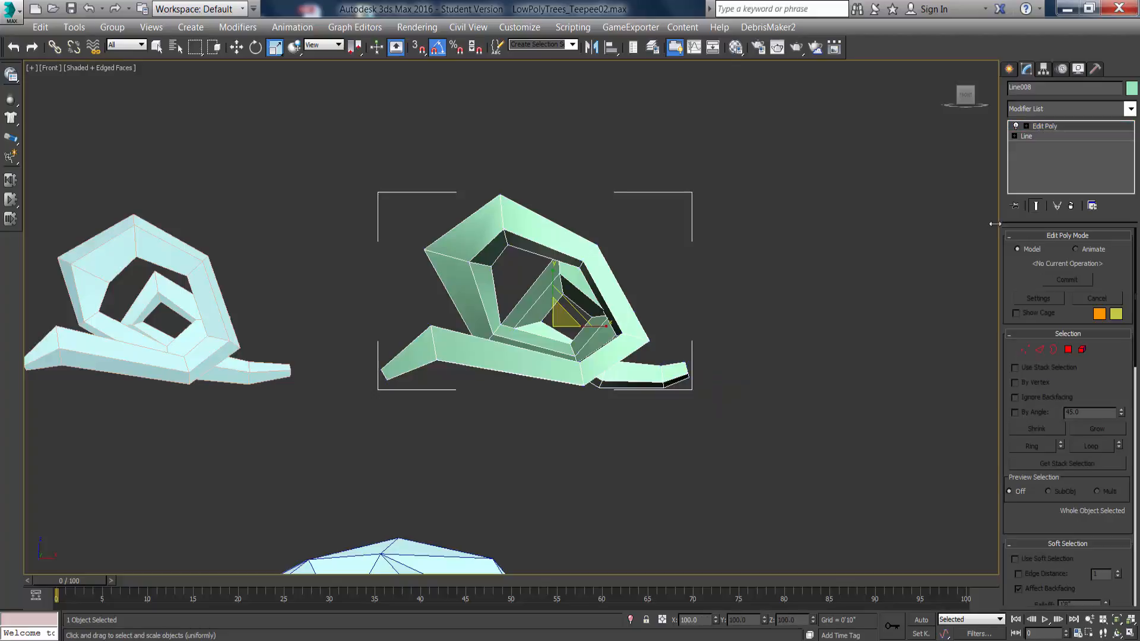
click(1037, 135)
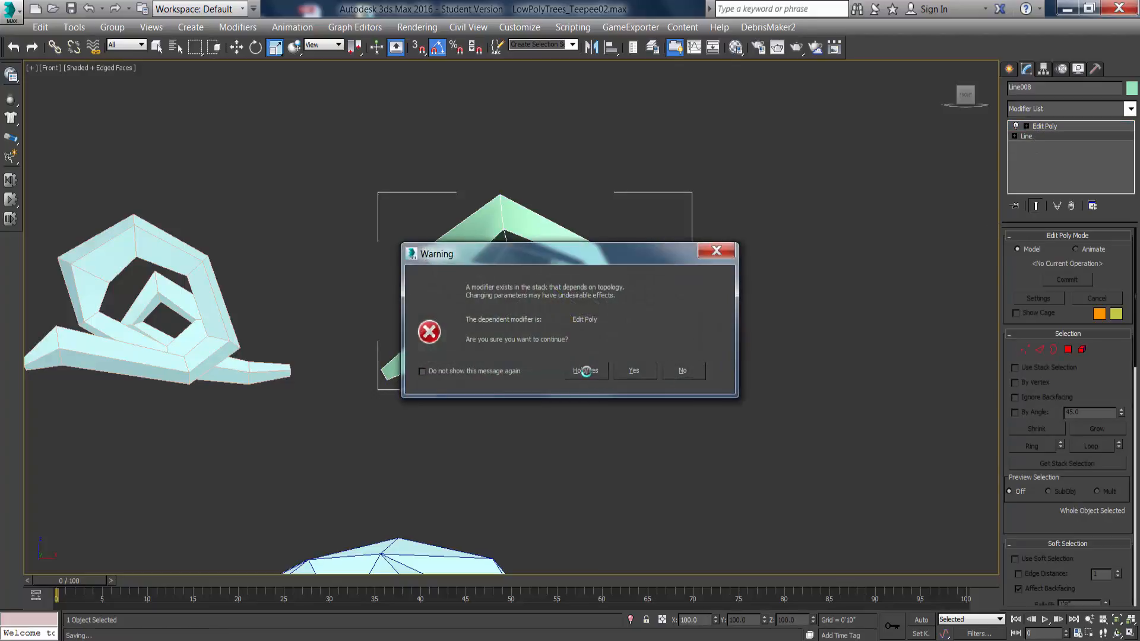
click(585, 371)
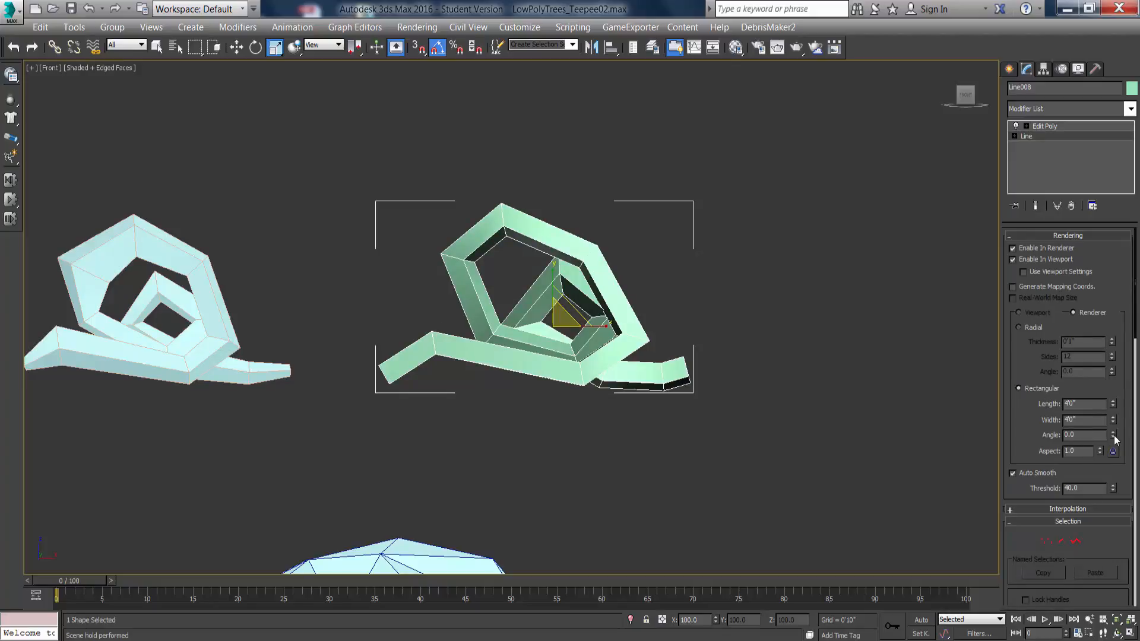
drag(1113, 433, 941, 330)
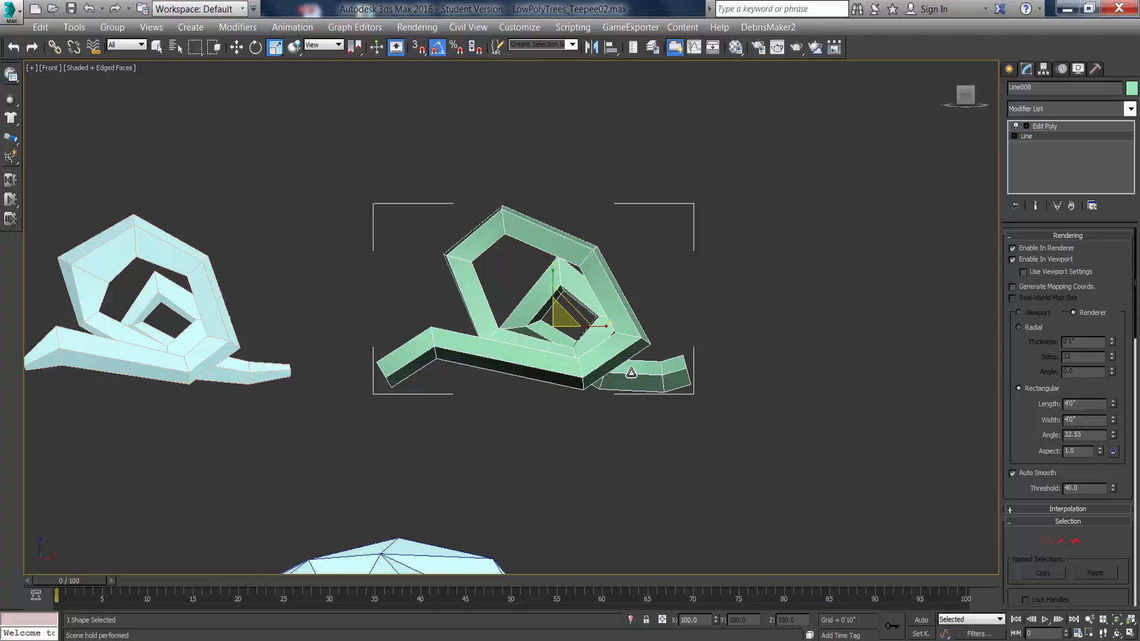
click(1059, 127)
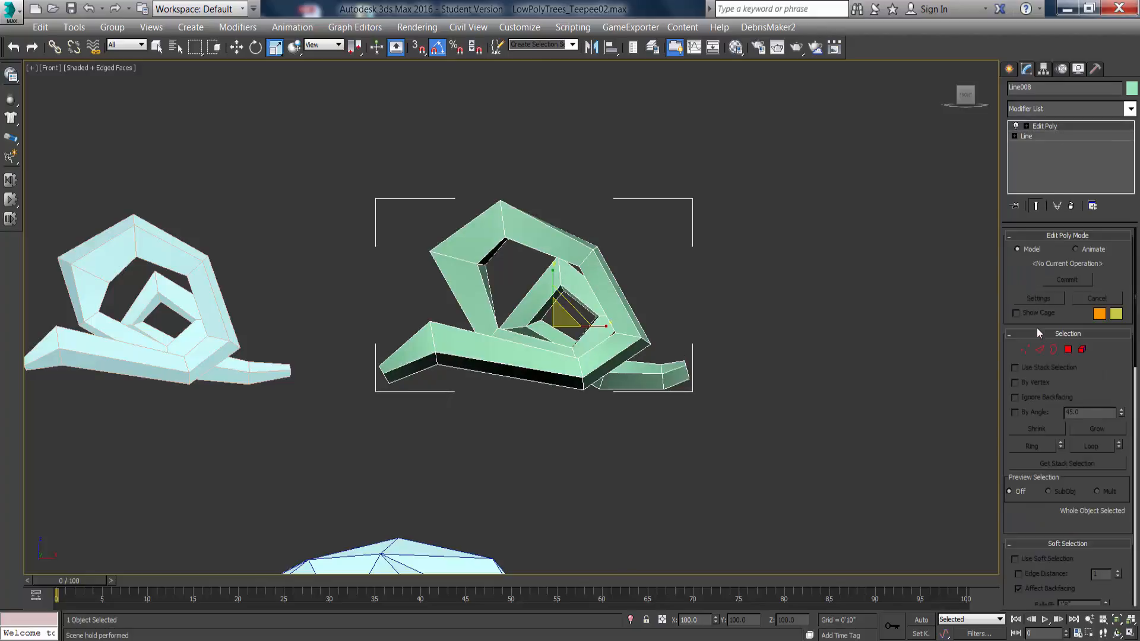
Scale the four end vertices of the spiral cloud's left tail down to about 71% and leave the vertex level.
click(1025, 349)
drag(365, 345, 437, 417)
drag(394, 364, 407, 392)
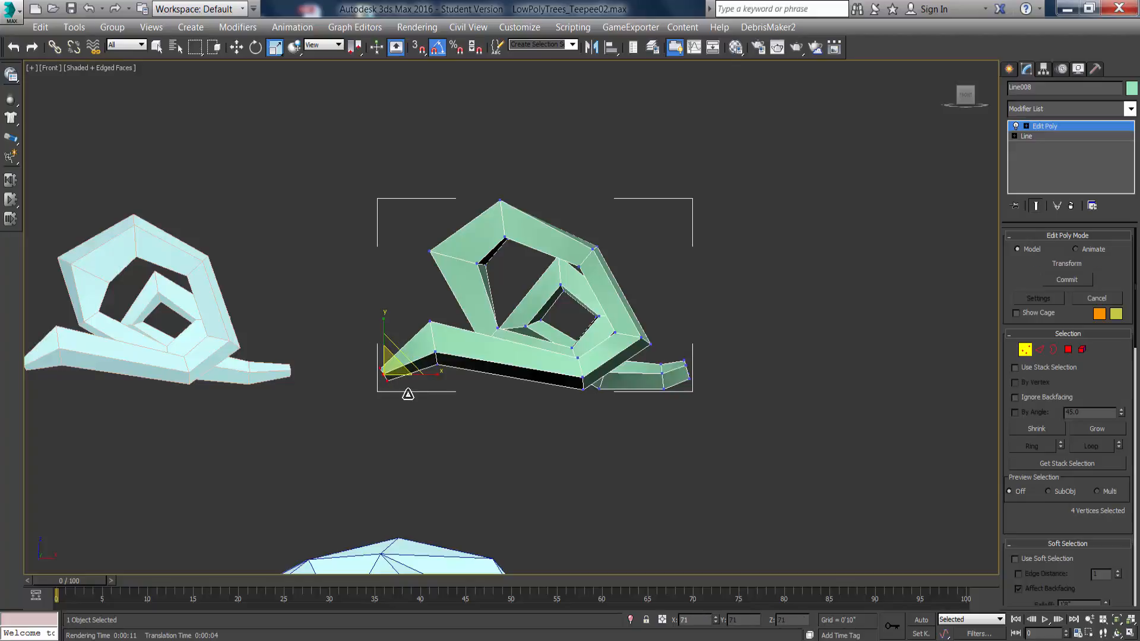
click(502, 459)
scroll(600, 320, down, 3)
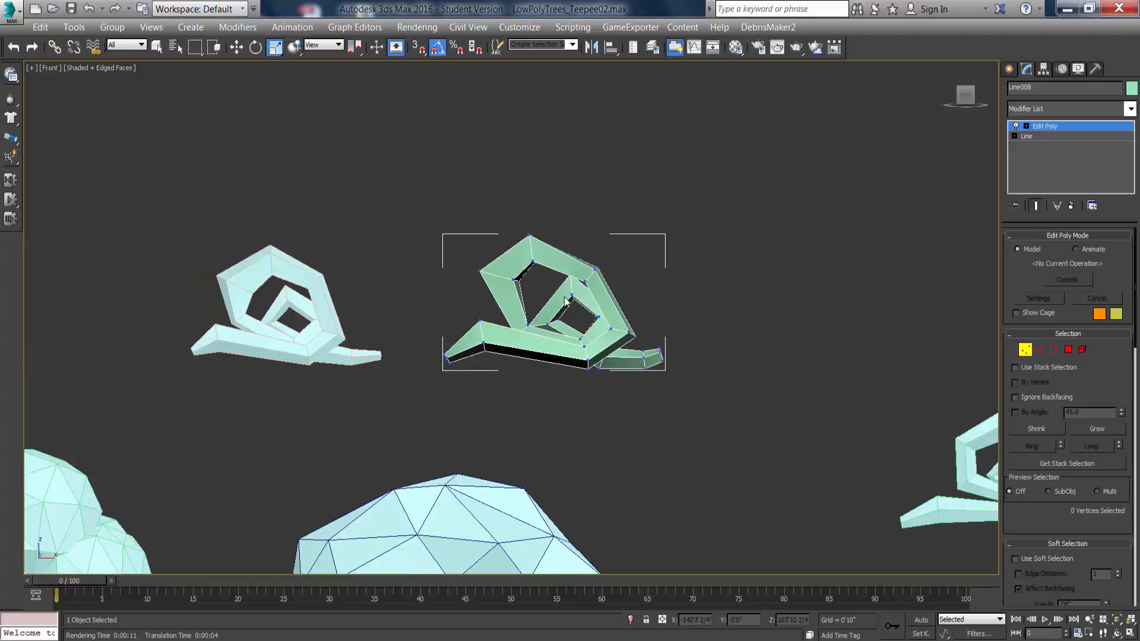
click(1025, 350)
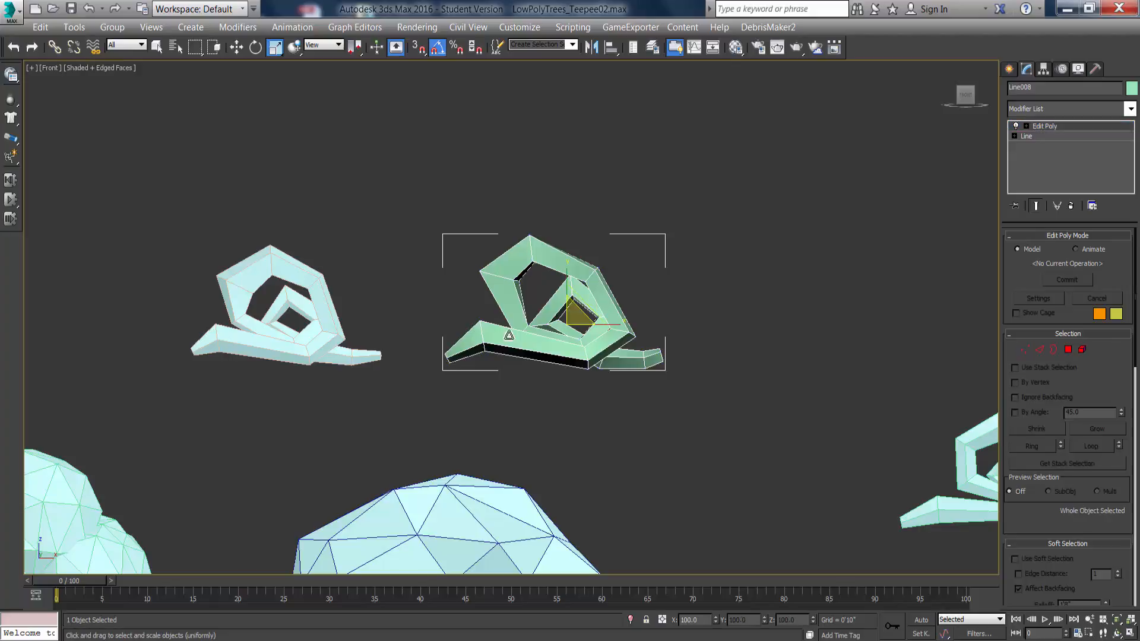
Apply the Clouds_White material to the spiral cloud.
key(m)
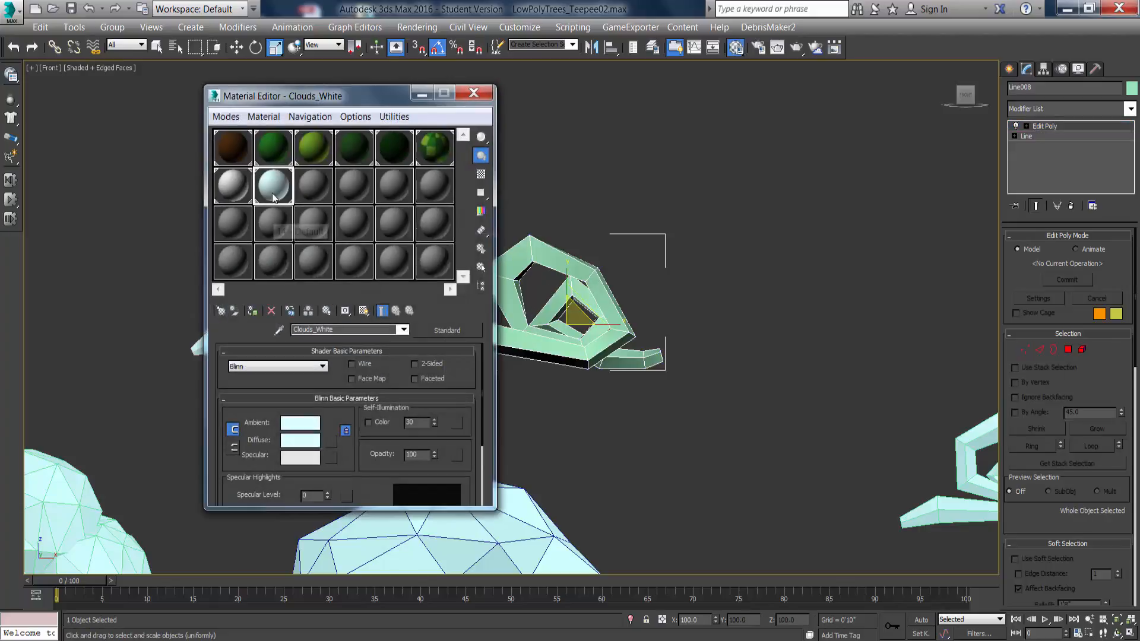
drag(274, 189, 521, 248)
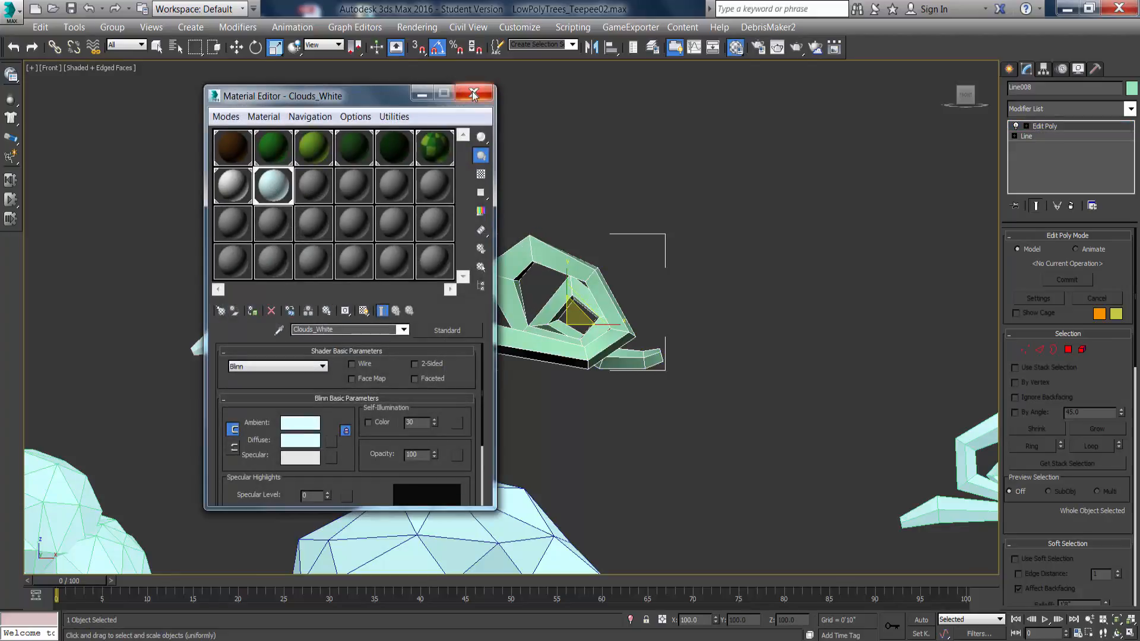
click(473, 93)
Rename the spiral cloud as Cloud_Swirl and deselect it.
click(1057, 86)
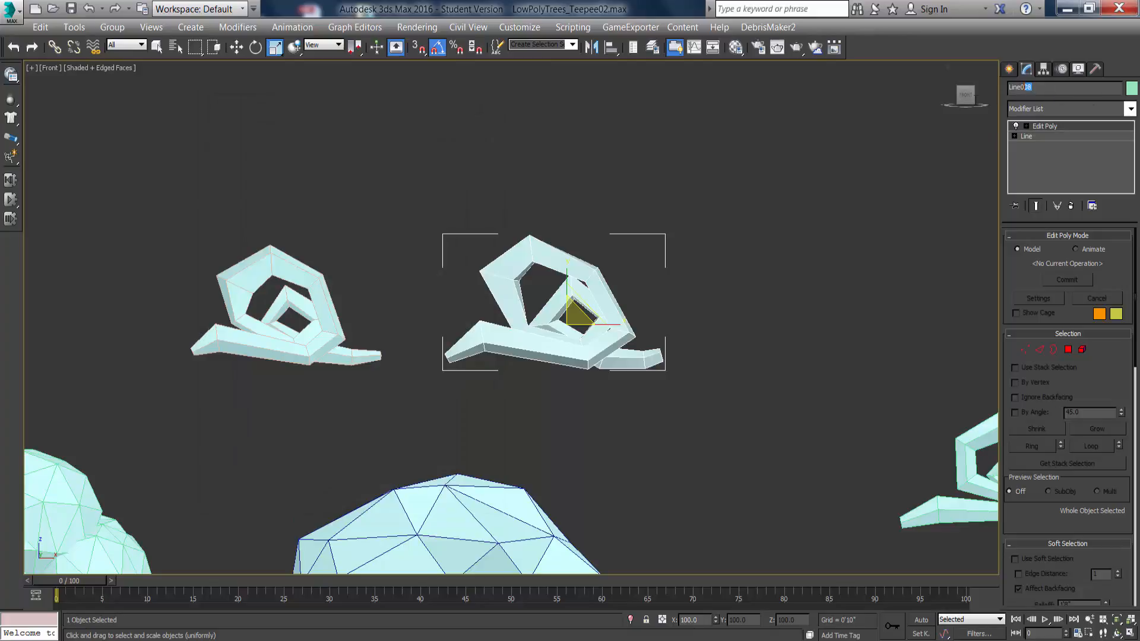
text(Cloud_Swirl)
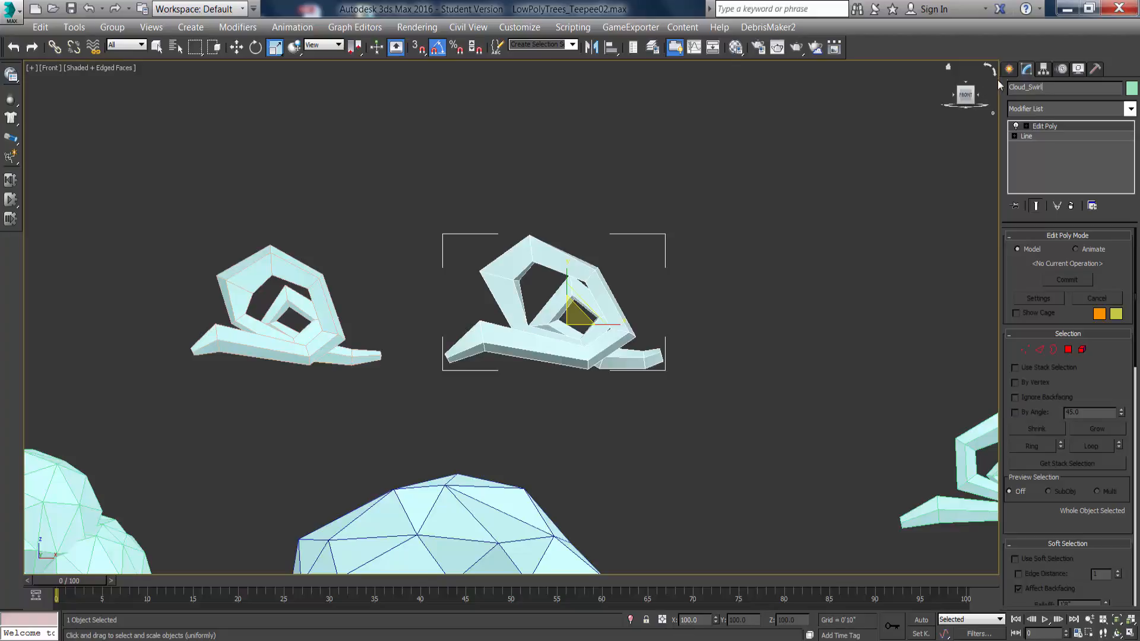
click(870, 140)
Unhide the 0 (default) and Trees_Setup layers and turn off edged faces in the viewport.
scroll(652, 355, down, 6)
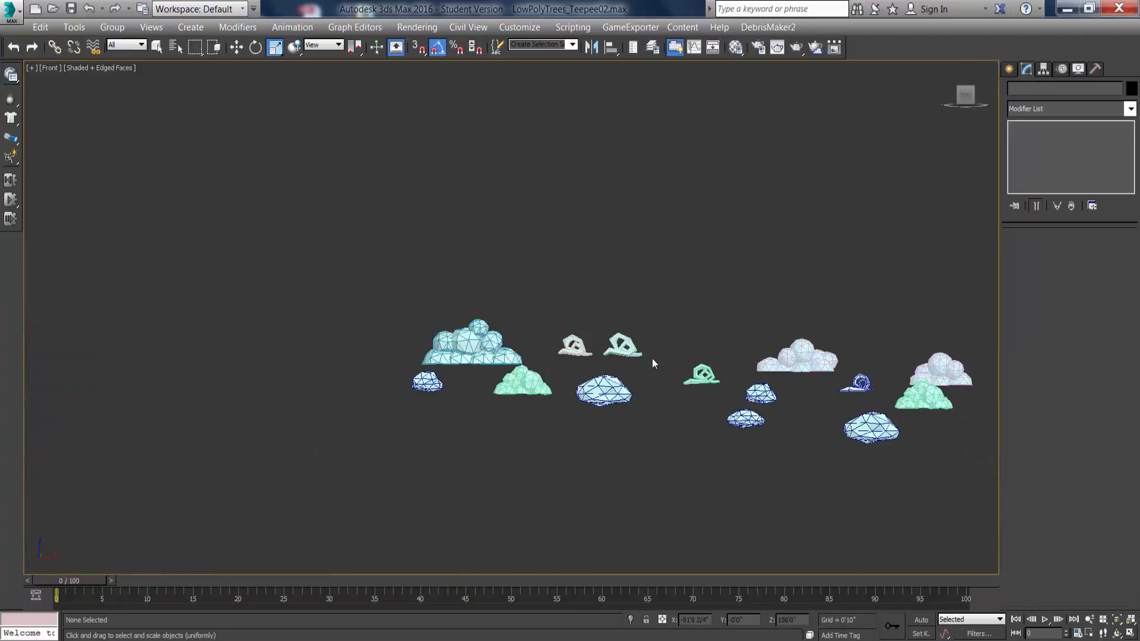
mouse_move(642, 366)
middle_down()
mouse_move(547, 370)
mouse_move(617, 299)
mouse_move(692, 326)
mouse_move(647, 350)
middle_up()
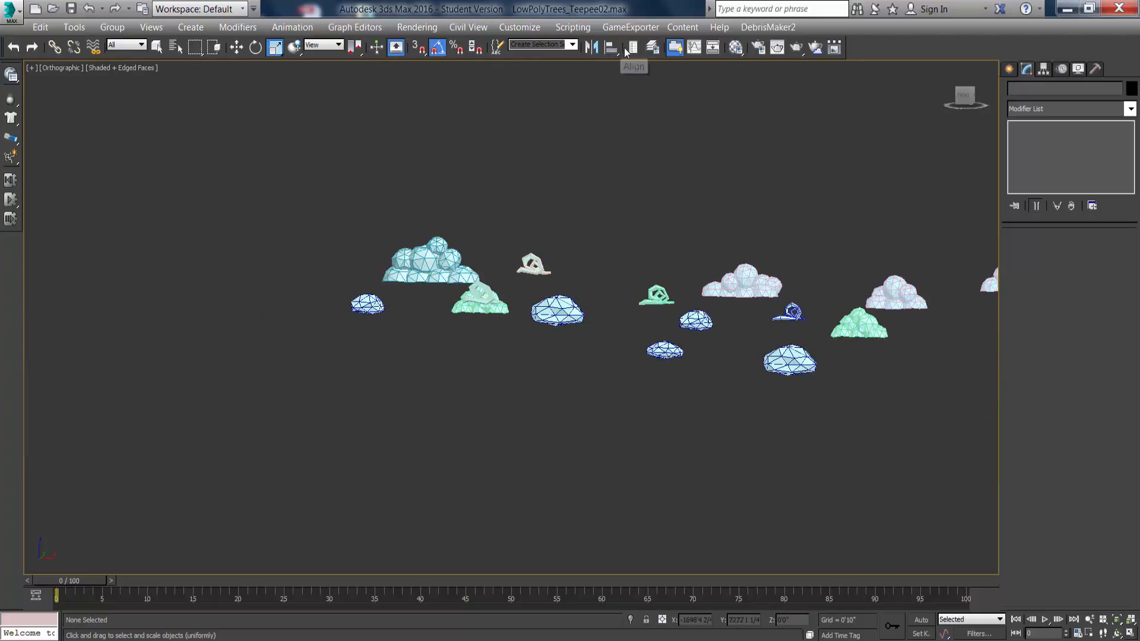
click(654, 48)
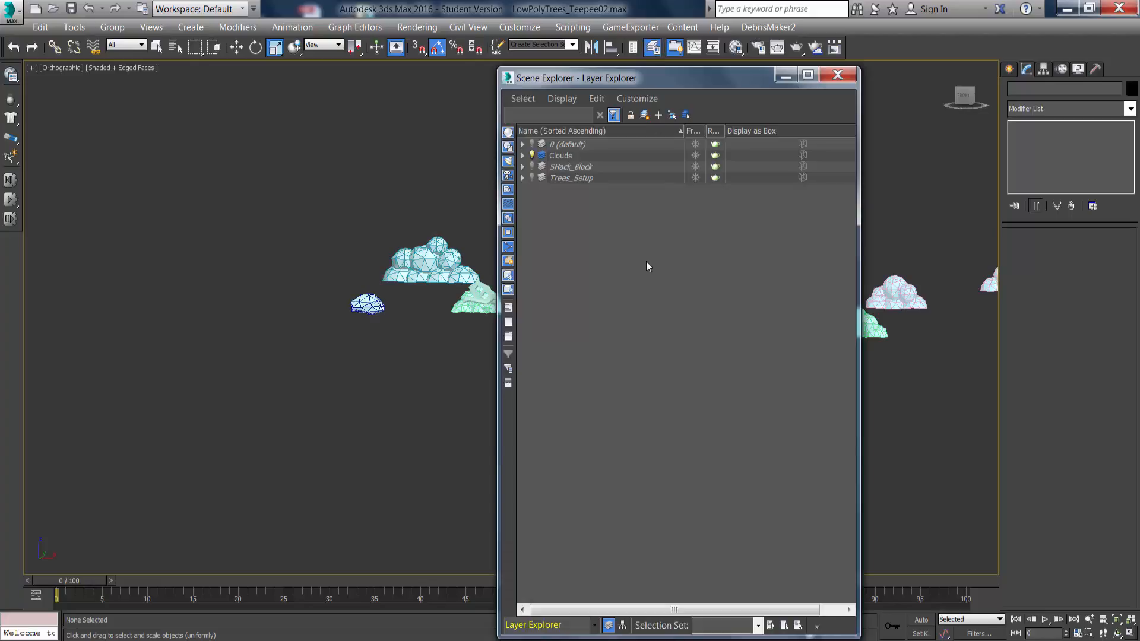
click(531, 144)
click(532, 178)
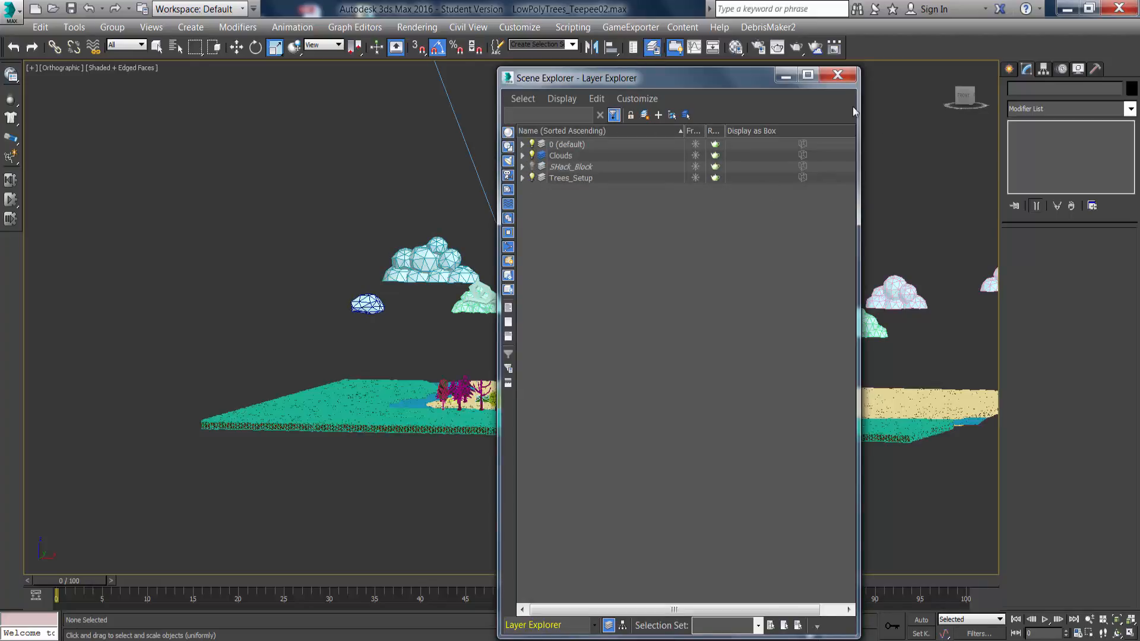
click(838, 75)
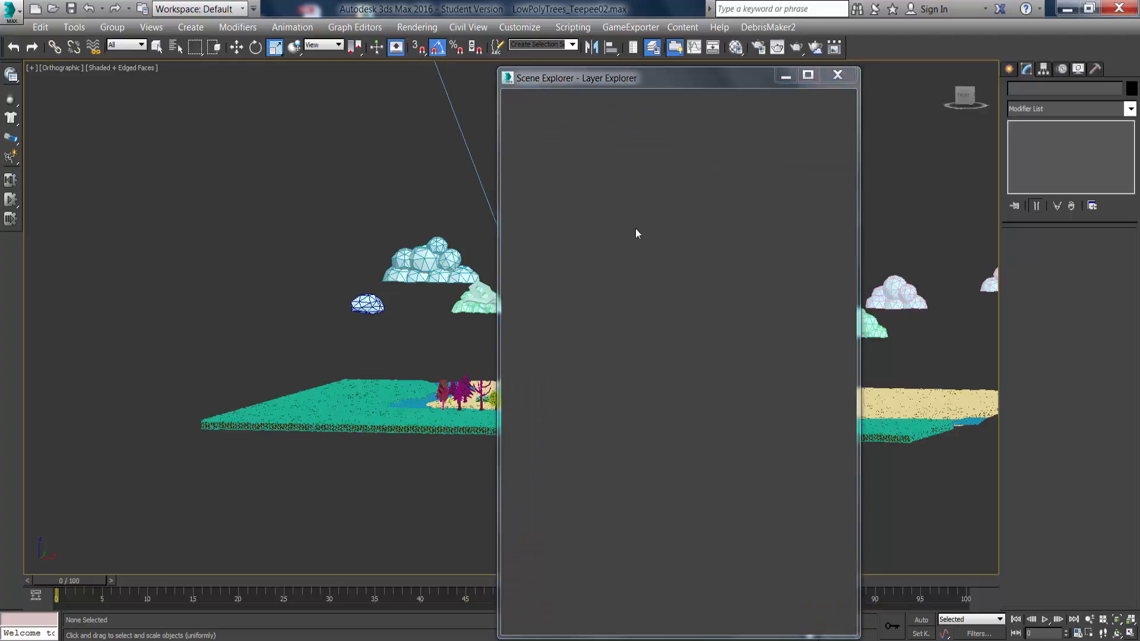
click(136, 79)
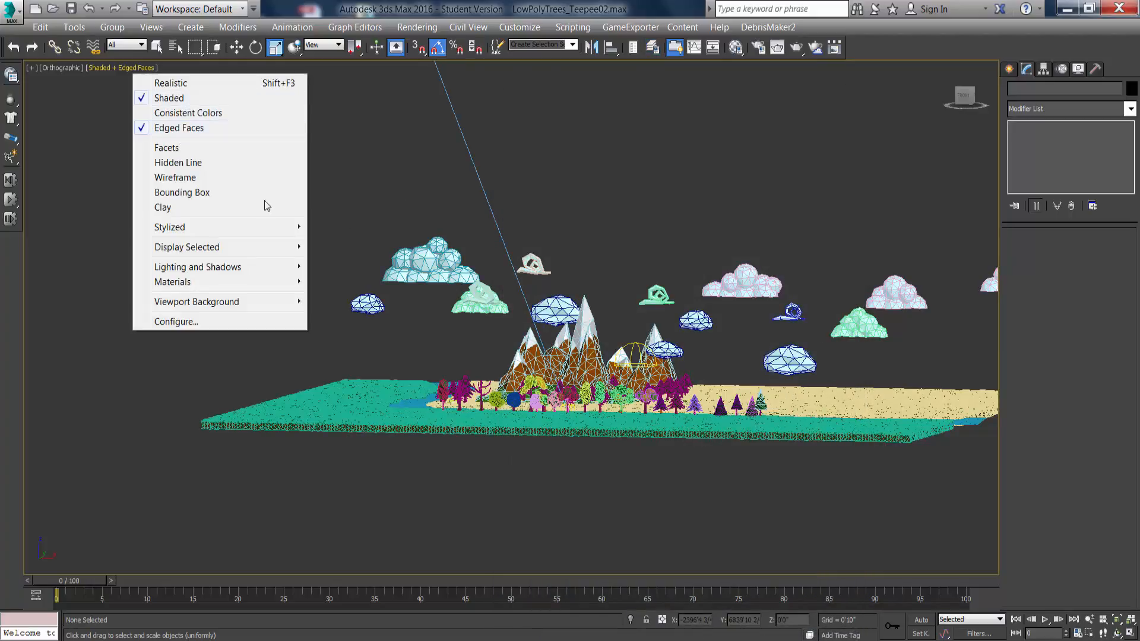
click(175, 122)
Examine the whole scene from several angles, checking the clouds against the mountains, river and ground, including the empty area beside the terrain.
scroll(602, 413, up, 5)
alt+middle_drag(561, 379, 485, 349)
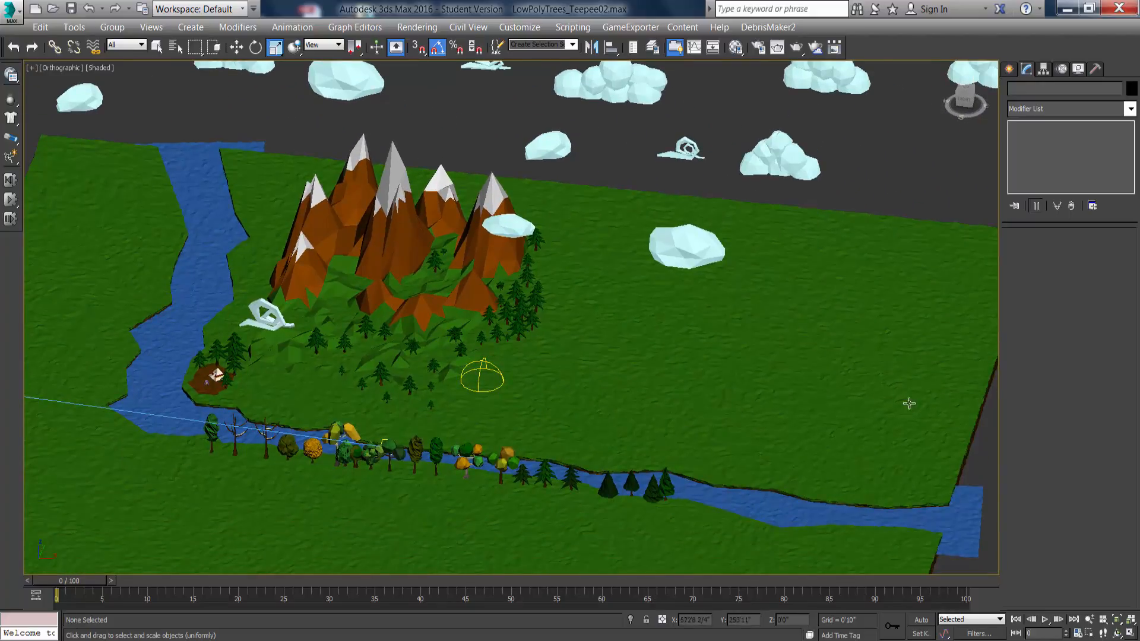
scroll(909, 404, down, 8)
middle_drag(873, 380, 681, 376)
scroll(656, 382, up, 3)
scroll(602, 339, up, 4)
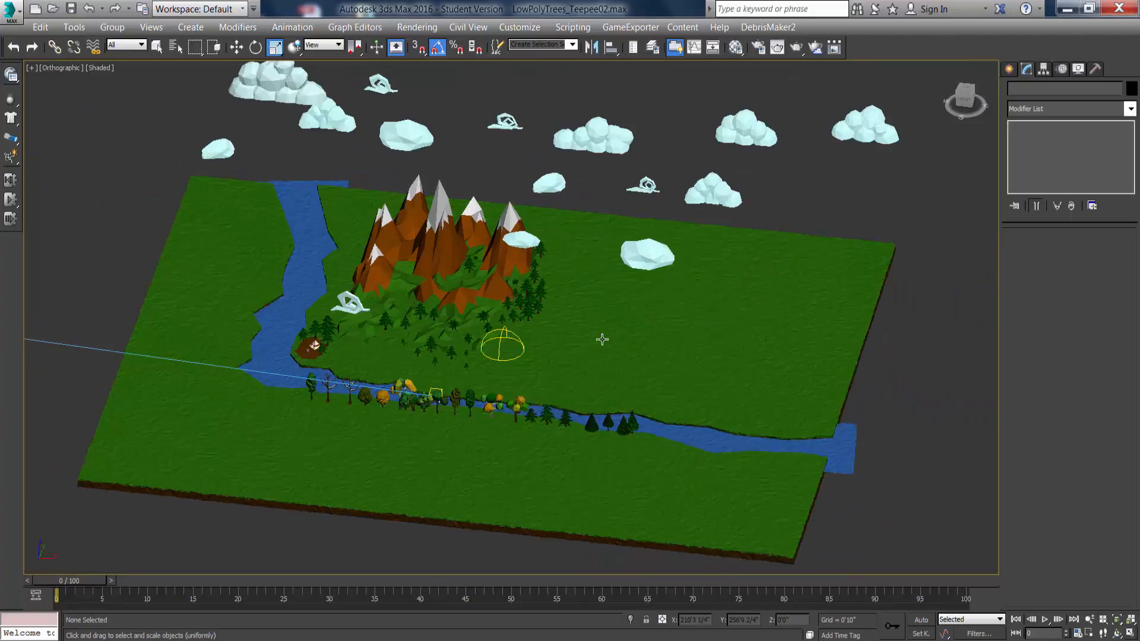
drag(874, 262, 861, 471)
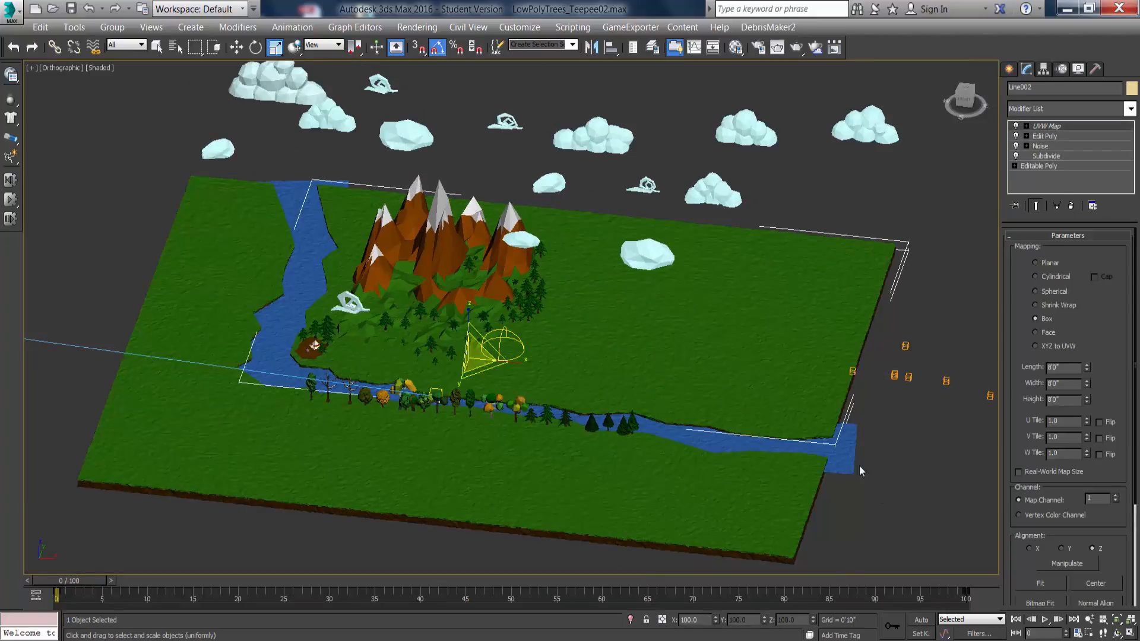
middle_drag(720, 370, 633, 368)
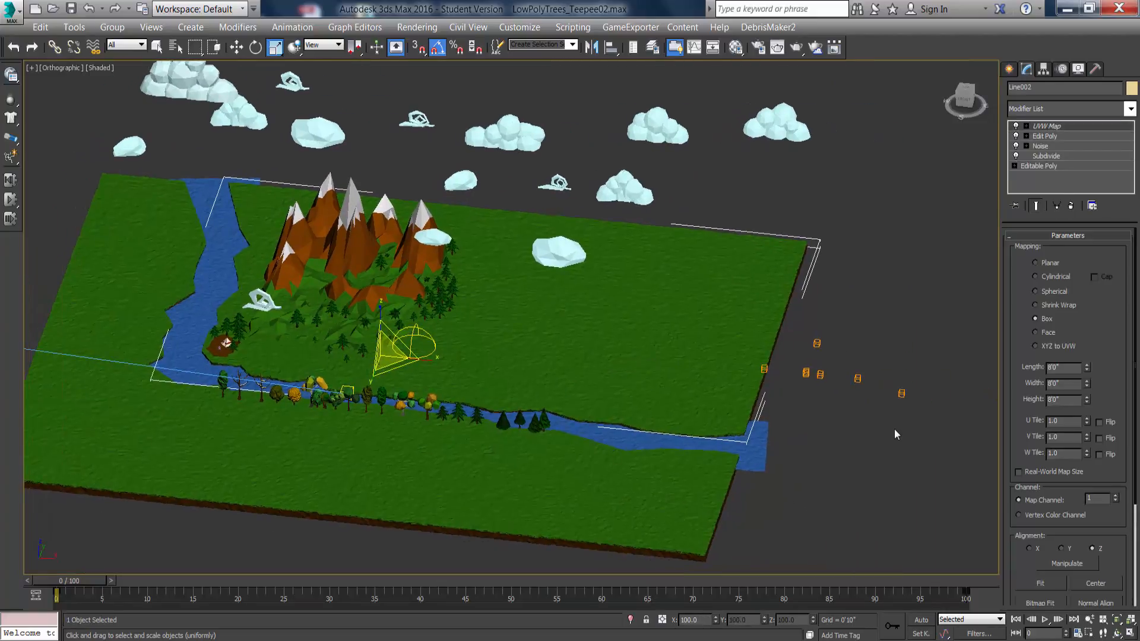
click(896, 433)
middle_drag(606, 325, 740, 354)
scroll(722, 341, up, 2)
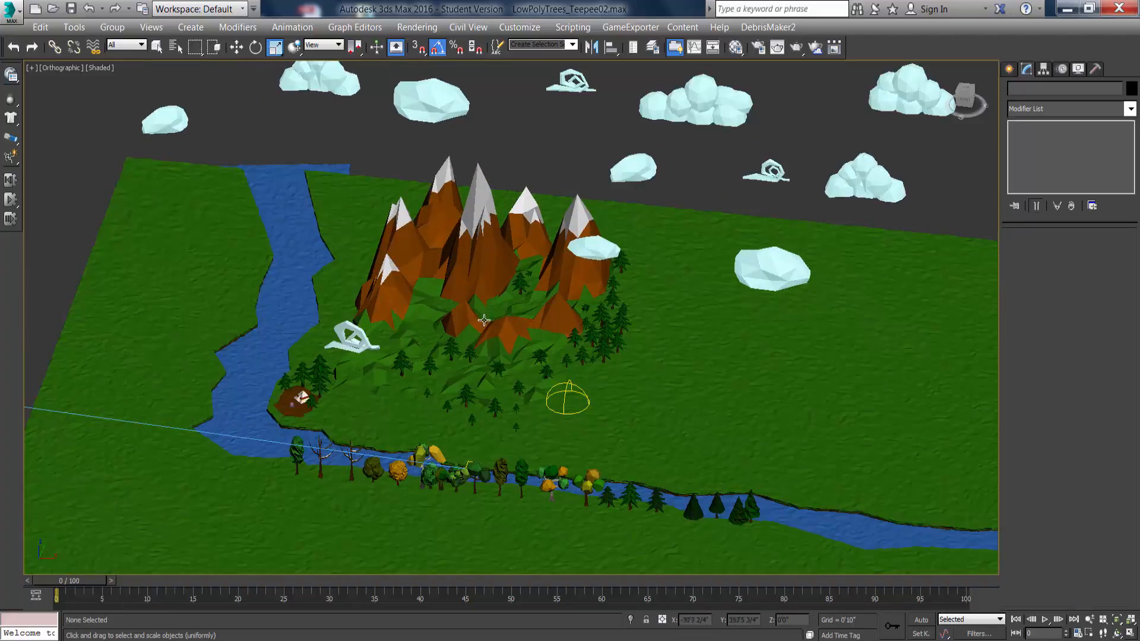
mouse_move(484, 320)
alt+middle_down()
mouse_move(475, 301)
mouse_move(502, 317)
alt+middle_up()
middle_drag(410, 299, 412, 316)
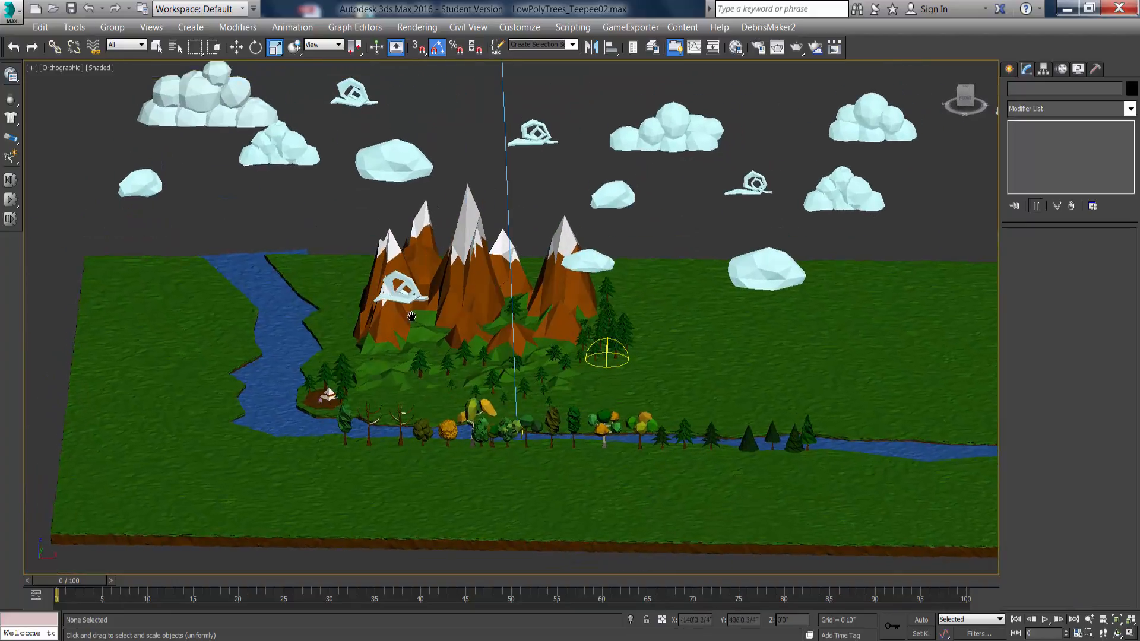
scroll(413, 313, up, 2)
middle_drag(702, 303, 469, 297)
scroll(468, 297, down, 2)
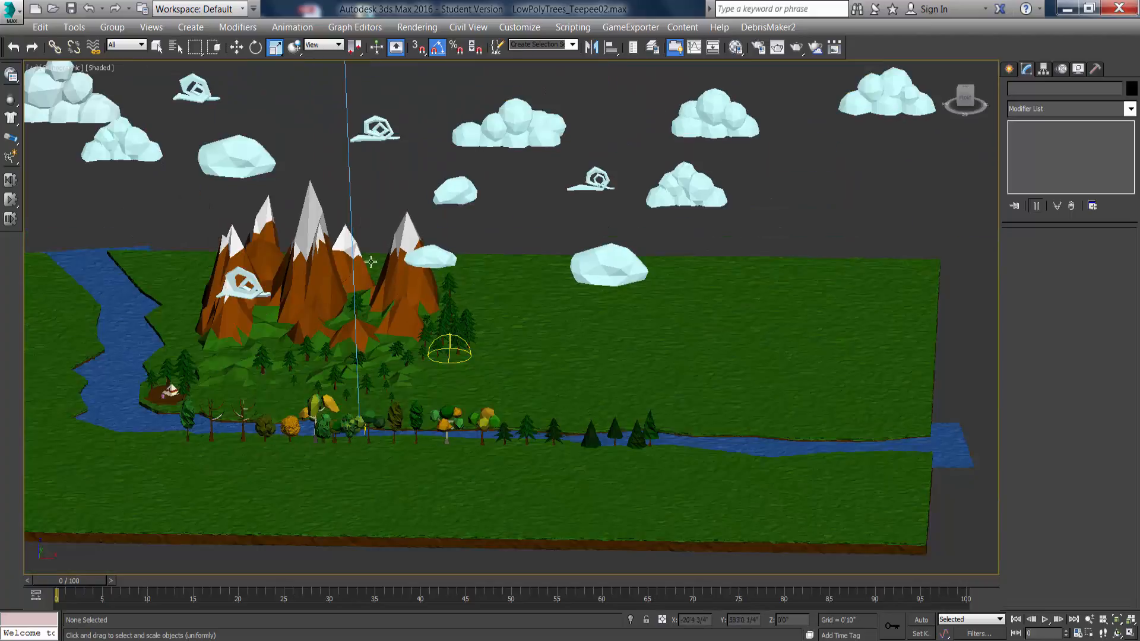
middle_drag(571, 309, 604, 310)
middle_drag(782, 353, 547, 343)
middle_drag(858, 355, 550, 342)
scroll(550, 342, down, 2)
alt+middle_drag(586, 378, 553, 411)
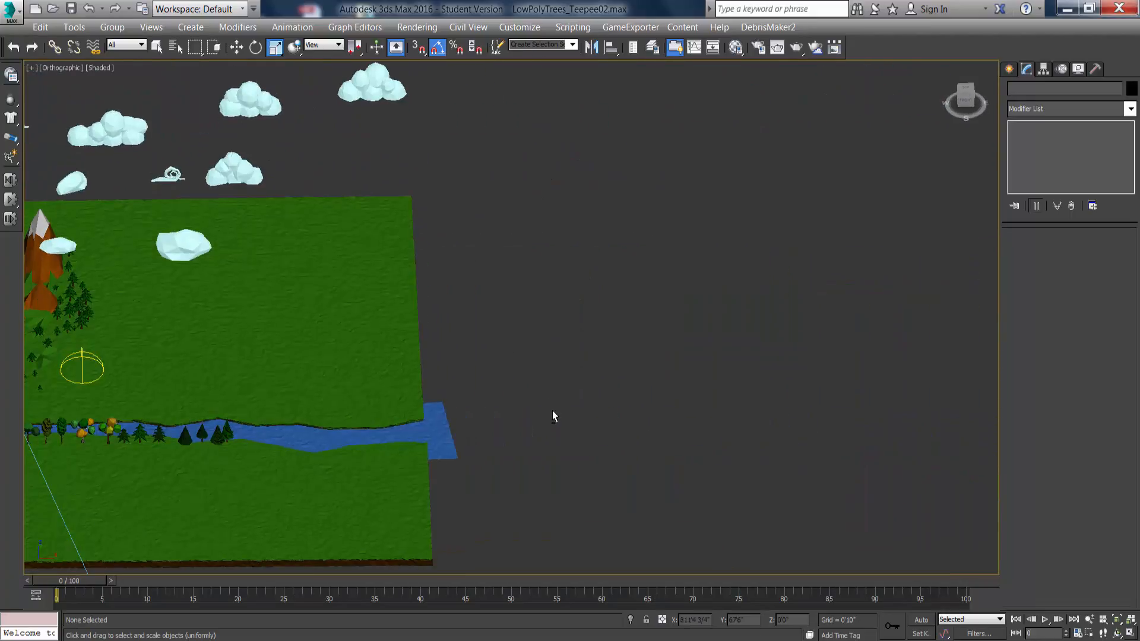
key(p)
mouse_move(485, 380)
middle_down()
mouse_move(475, 379)
mouse_move(489, 388)
mouse_move(412, 416)
mouse_move(471, 394)
middle_up()
scroll(489, 389, down, 2)
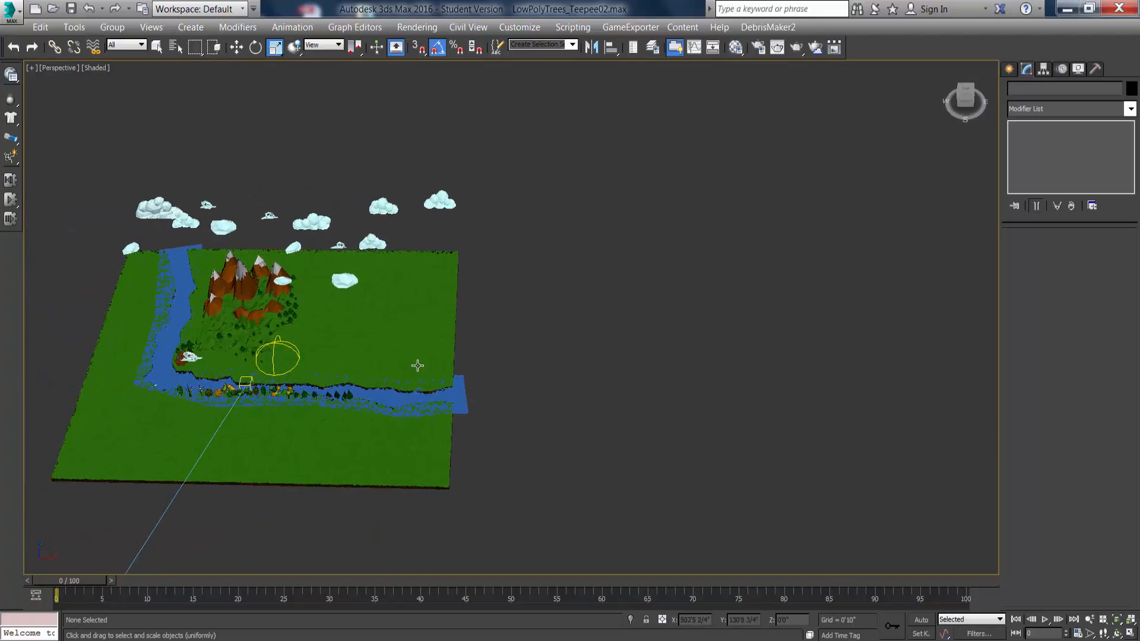
In the Top view, start a Line spline on the empty area beside the terrain, with straight east and north edges, the latter about 826 feet long.
key(t)
scroll(463, 346, down, 10)
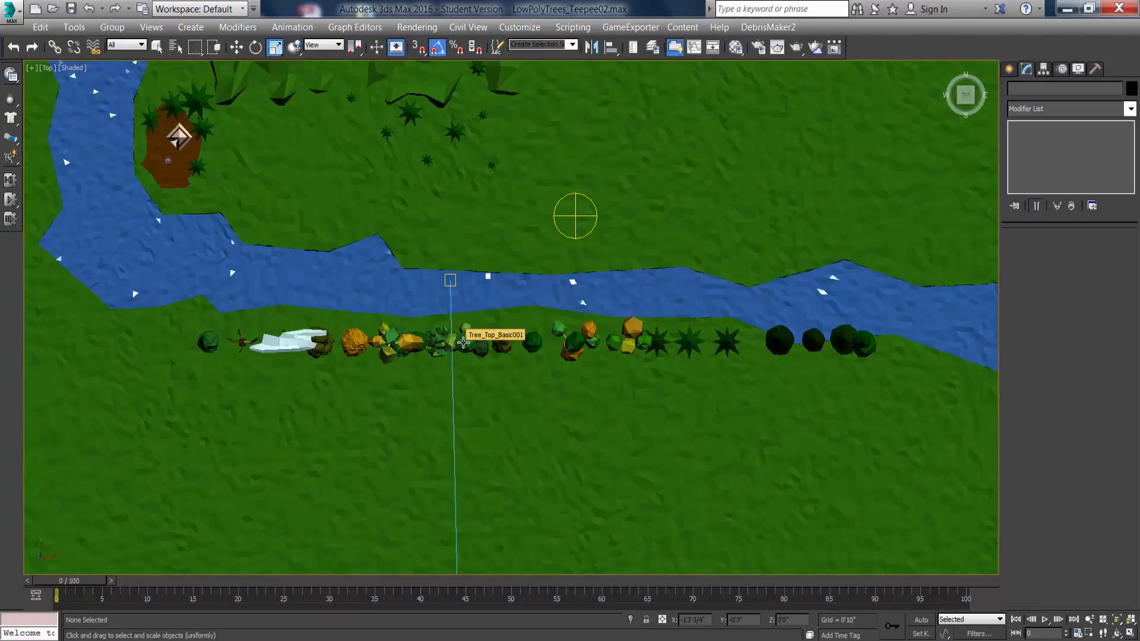
scroll(463, 342, down, 8)
middle_drag(580, 318, 363, 323)
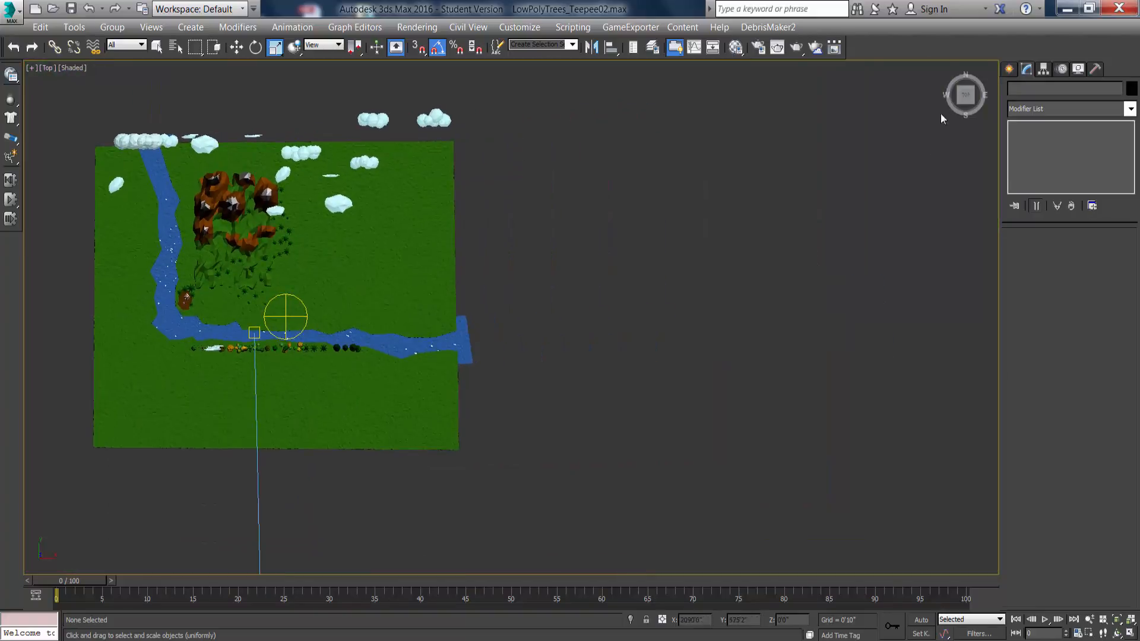
click(1010, 69)
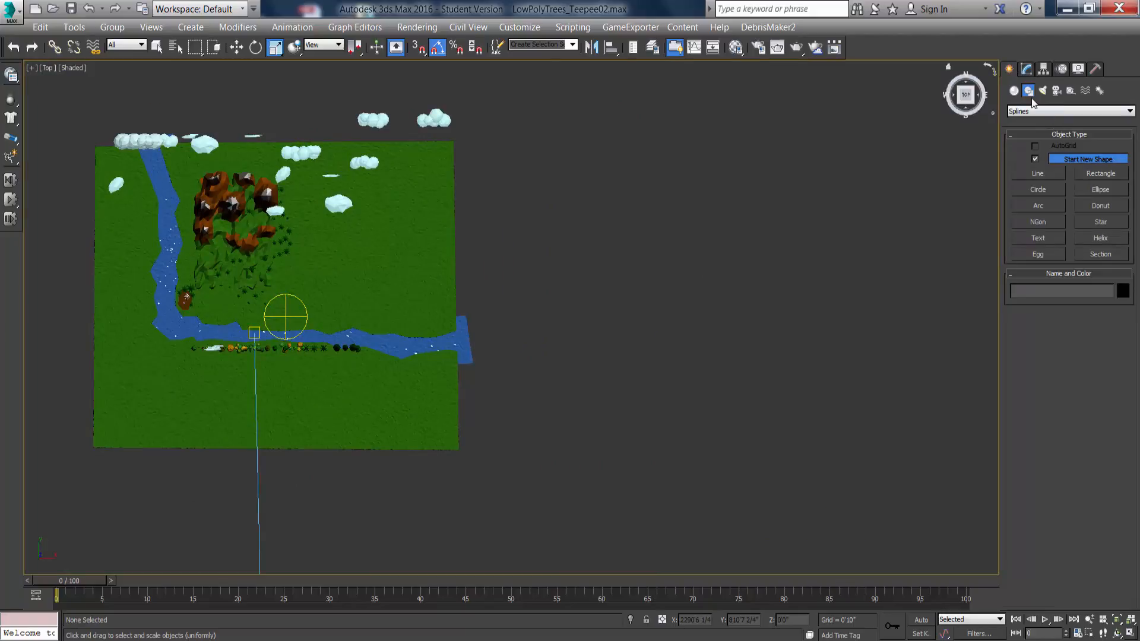
click(1045, 172)
middle_drag(631, 295, 547, 315)
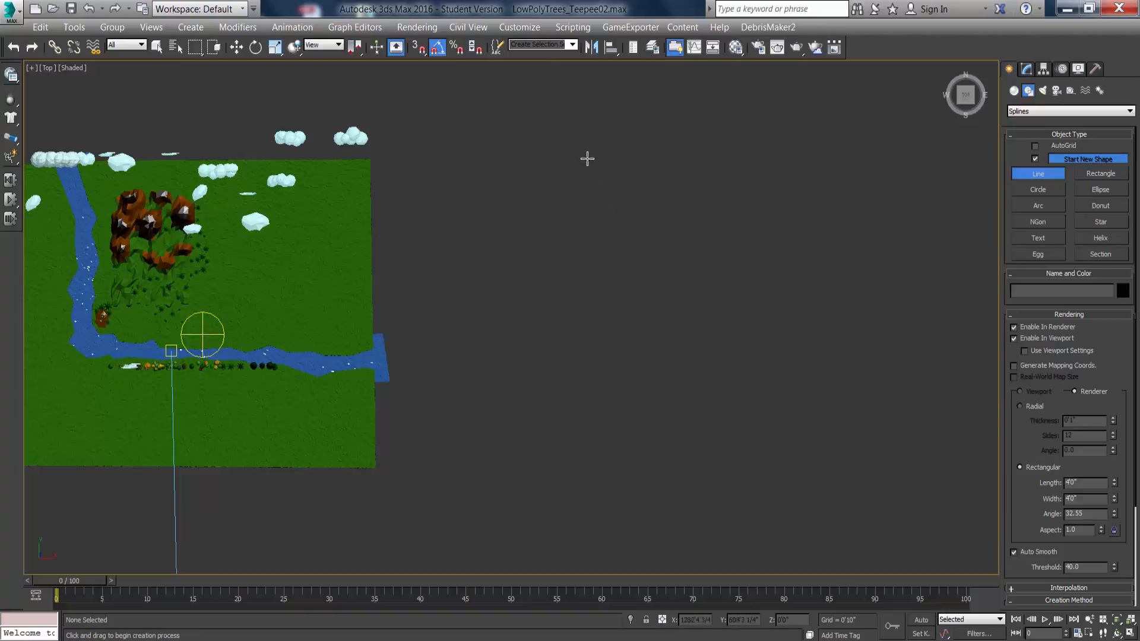
middle_drag(621, 178, 591, 152)
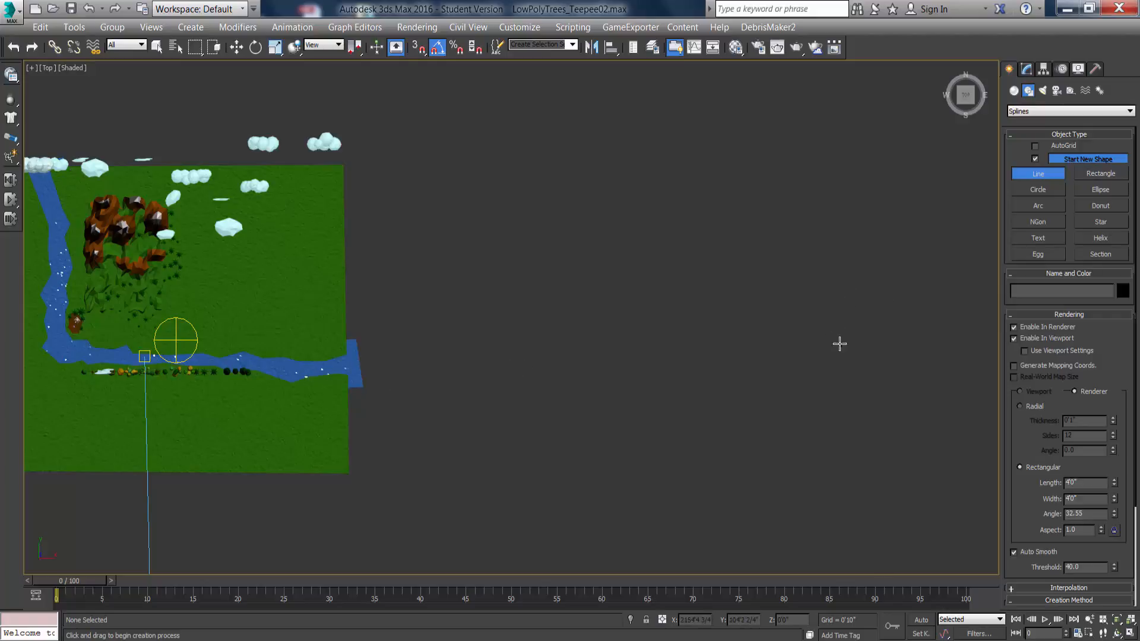
click(832, 363)
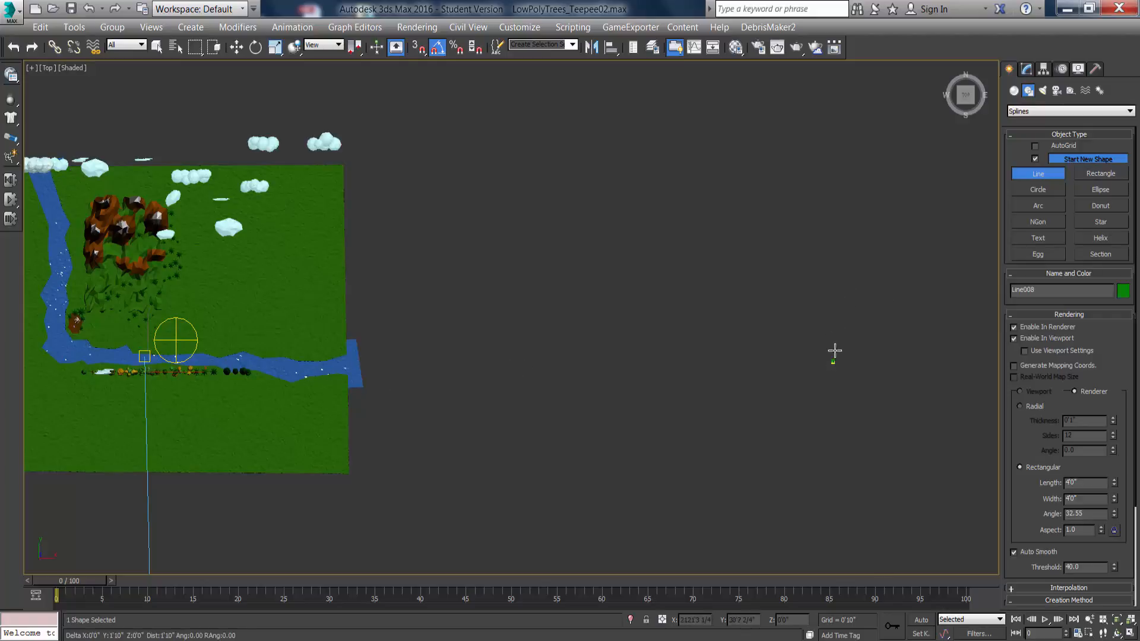
click(834, 159)
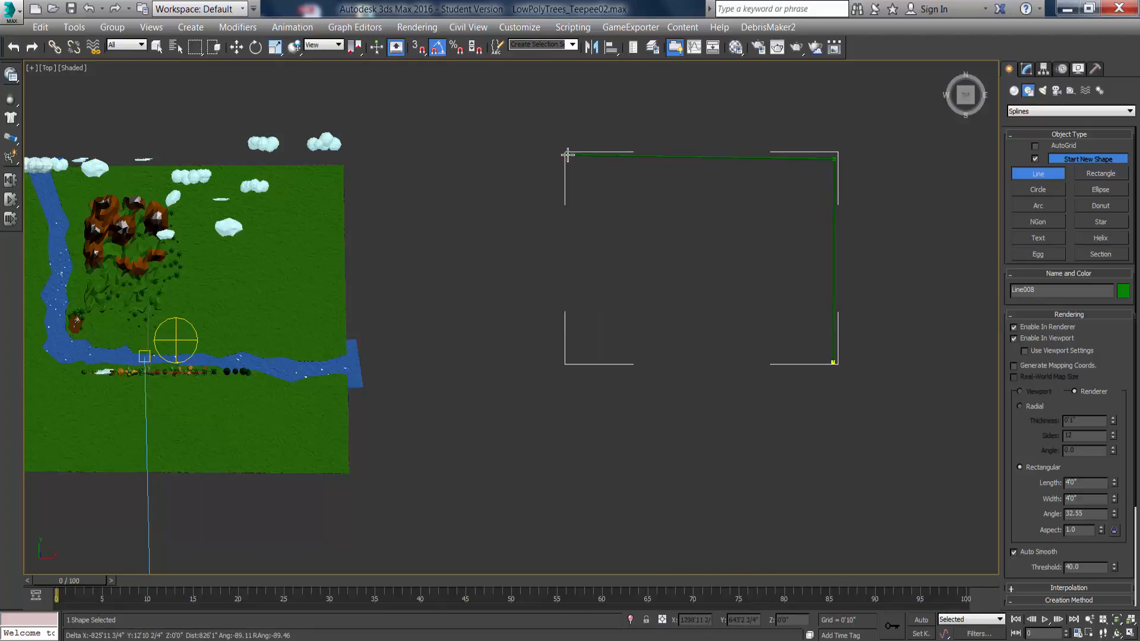
click(567, 155)
Close the north-east land outline with a jagged riverbank along its west and south sides, and disable its rendering in renderer and viewport.
click(568, 191)
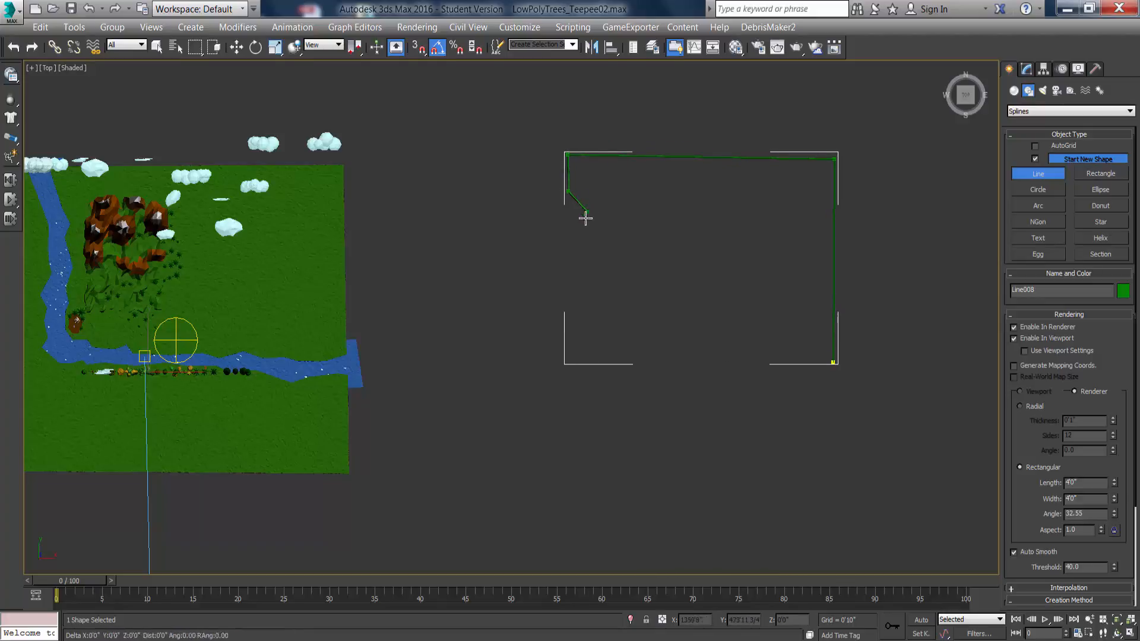
click(587, 212)
click(573, 241)
click(594, 264)
click(596, 299)
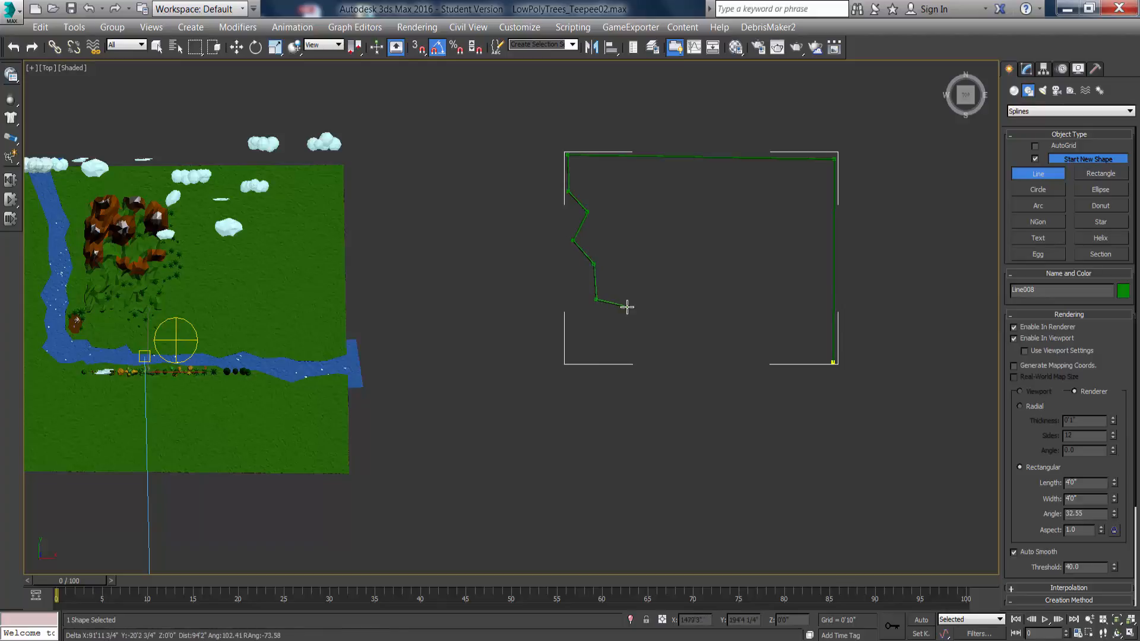
click(625, 306)
click(649, 349)
click(737, 340)
click(751, 356)
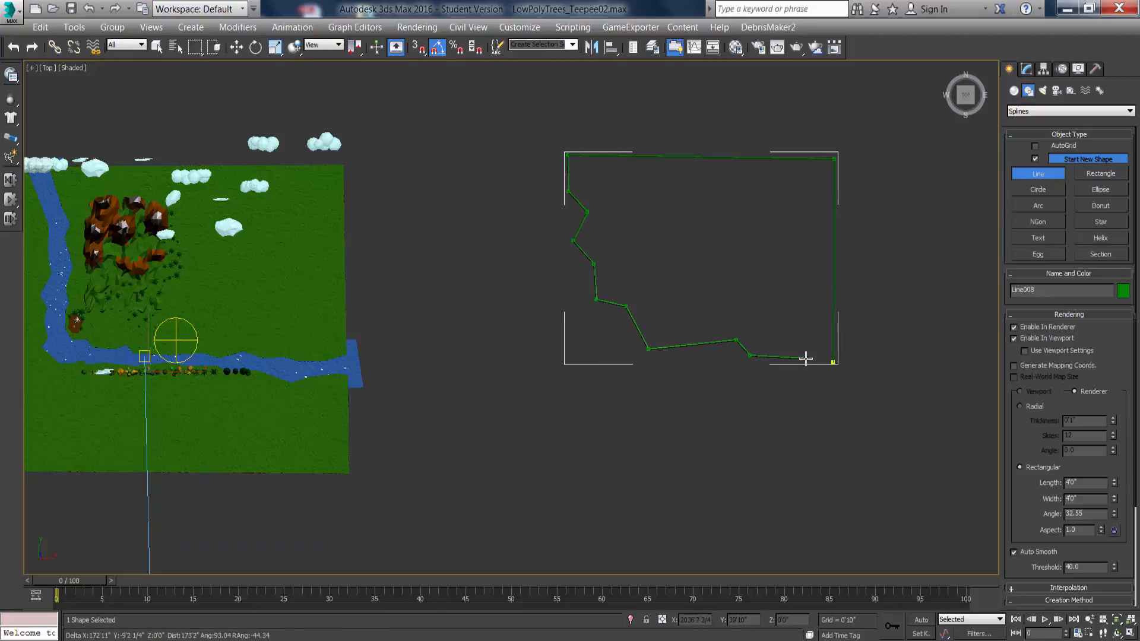
click(806, 359)
click(819, 366)
click(833, 362)
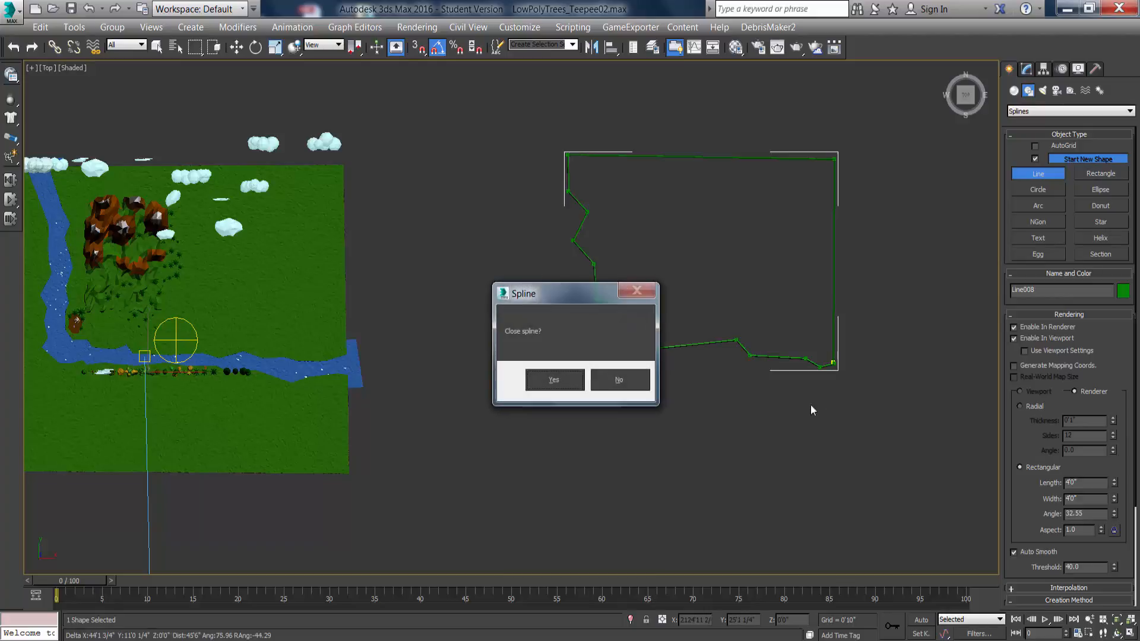
click(561, 380)
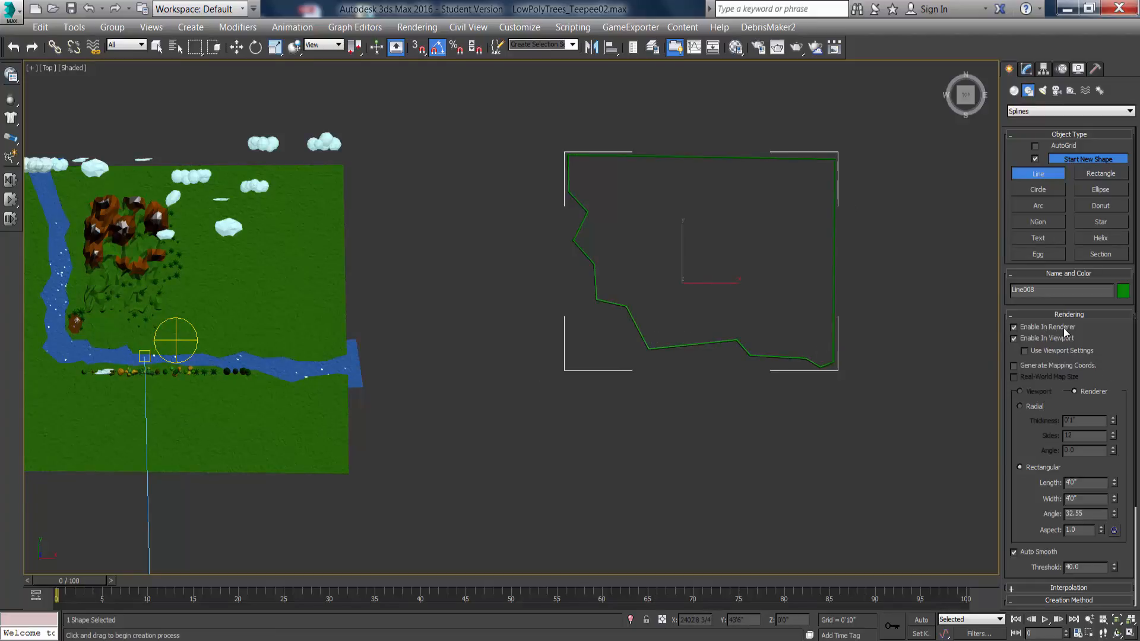
click(1015, 338)
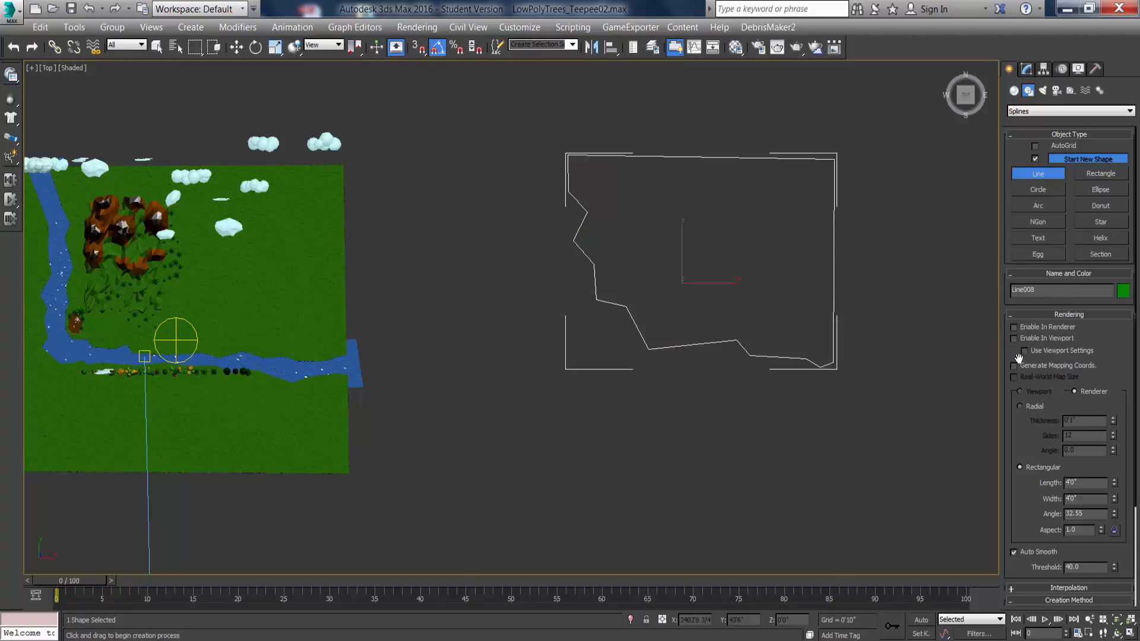
Draw a second jagged Line along the opposite riverbank, following the first outline with a gap from its south-east corner to its north-west corner.
click(832, 395)
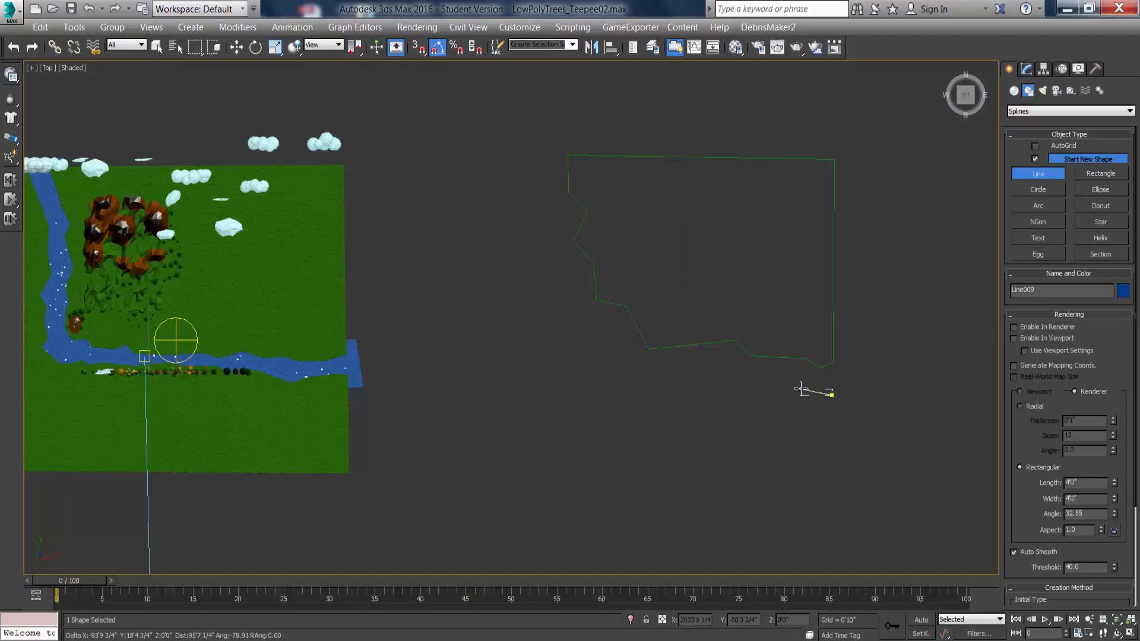
click(795, 388)
click(750, 384)
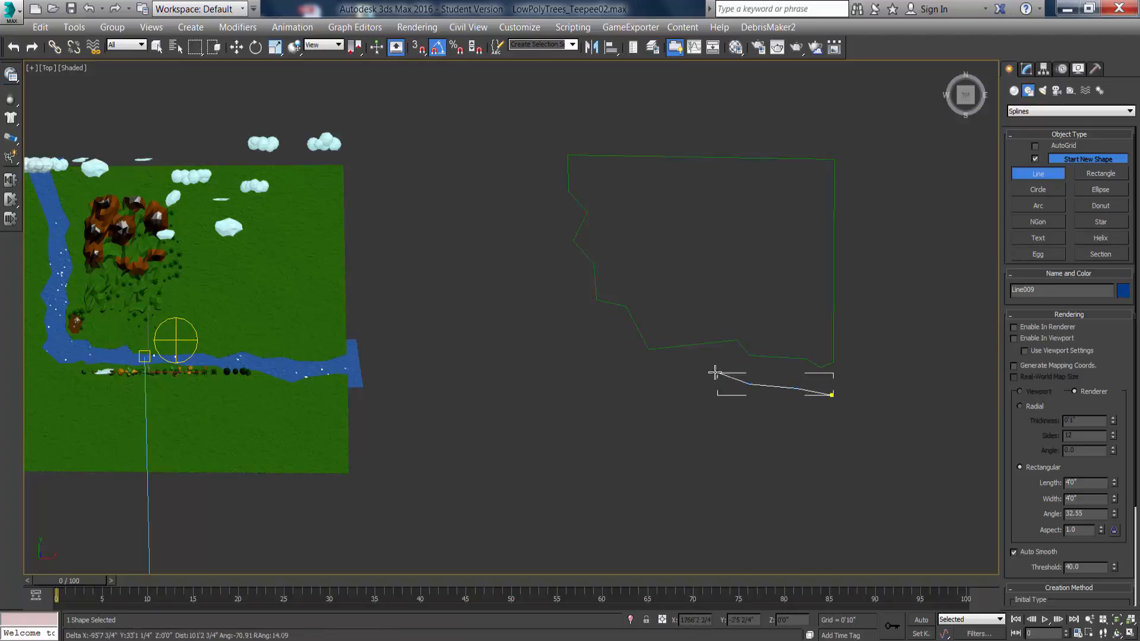
click(710, 374)
click(639, 383)
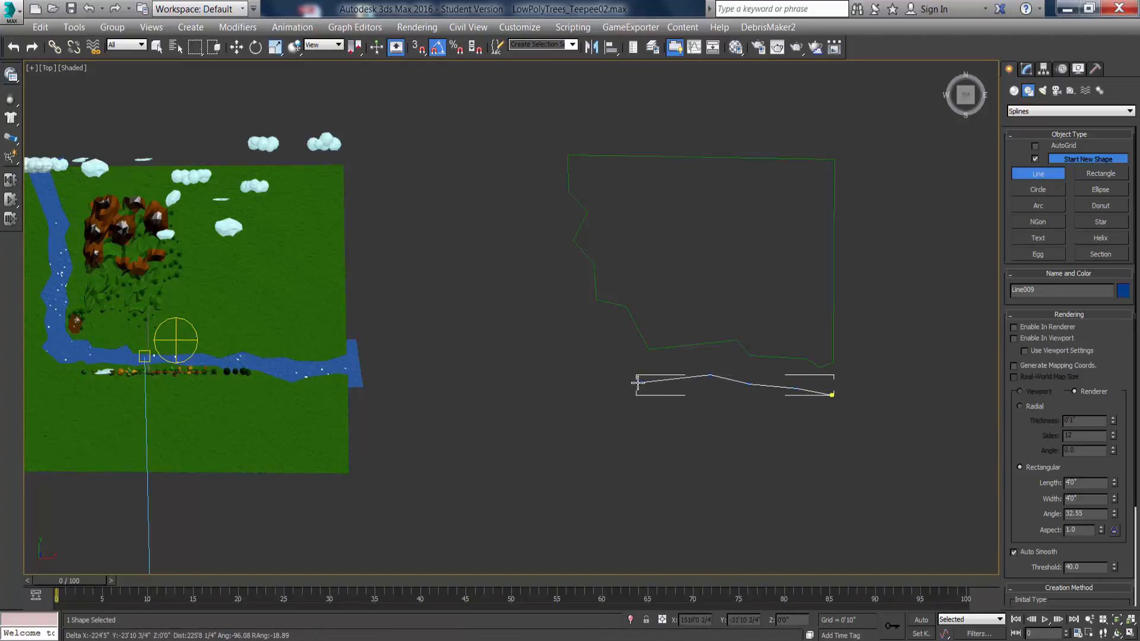
click(606, 338)
click(565, 320)
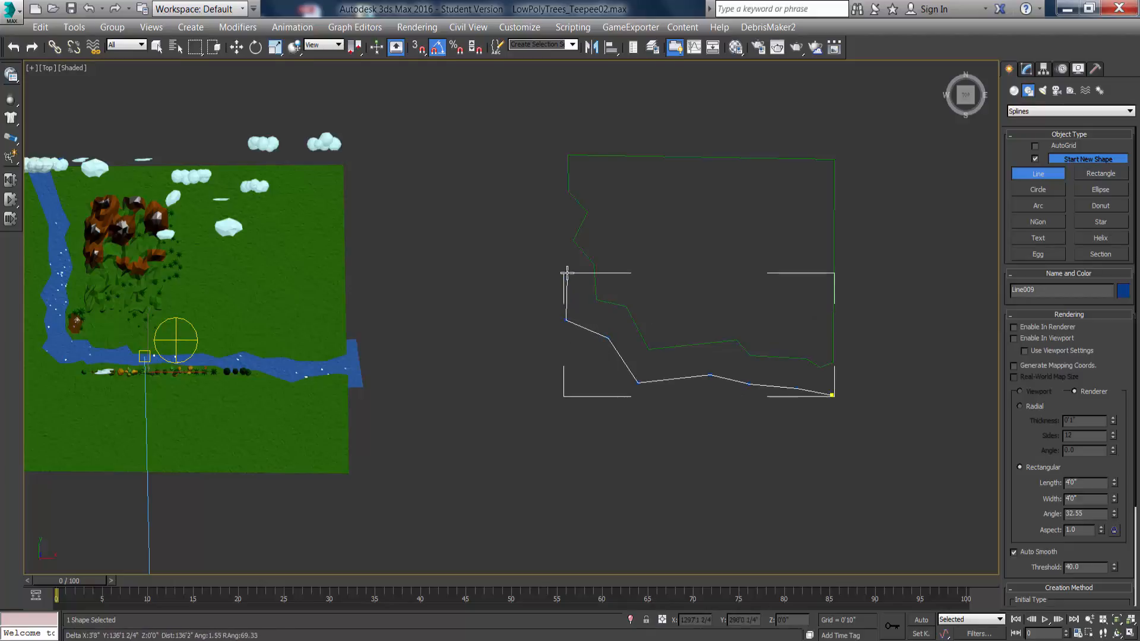
click(567, 273)
click(542, 249)
click(555, 216)
click(533, 195)
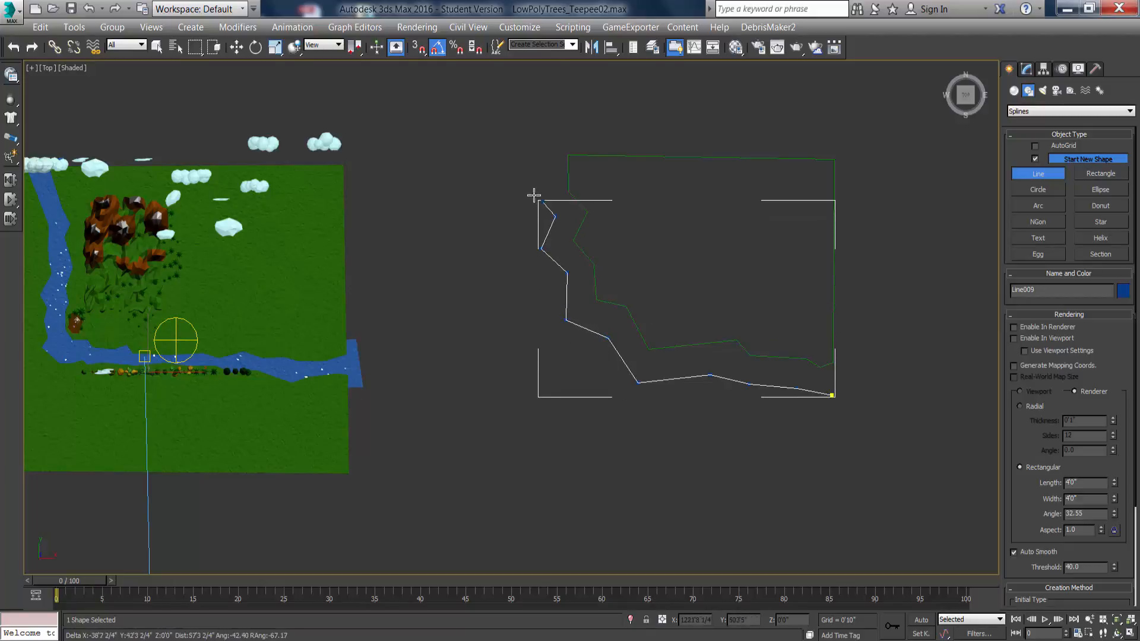
click(535, 158)
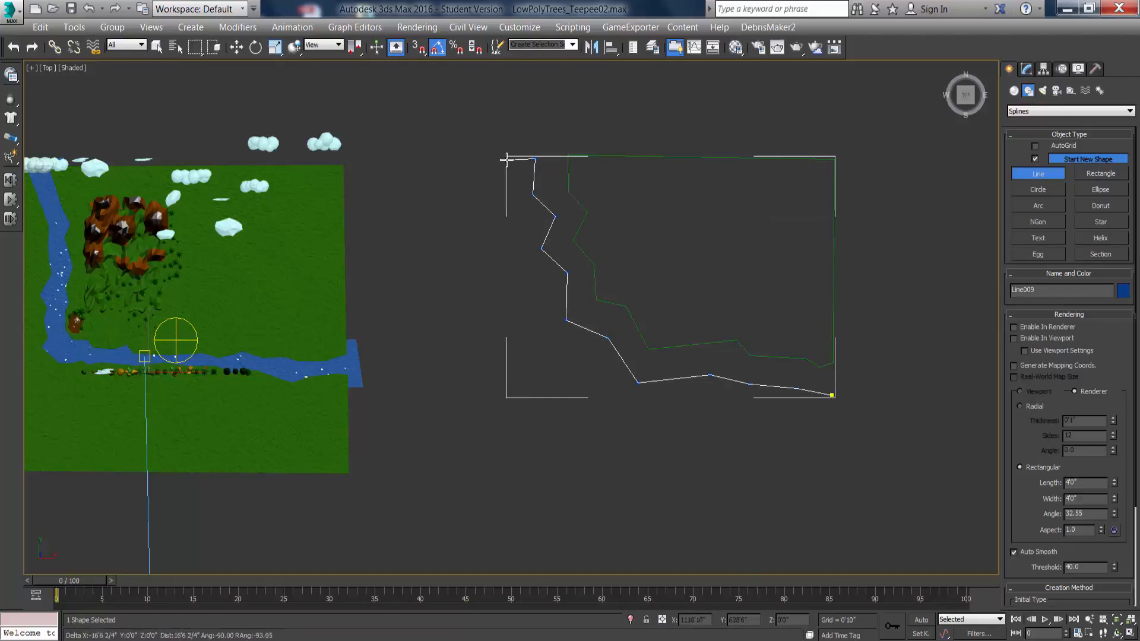
Extend the second line around straight north, west and south outer edges and close it as the L-shaped south-west land outline.
click(460, 159)
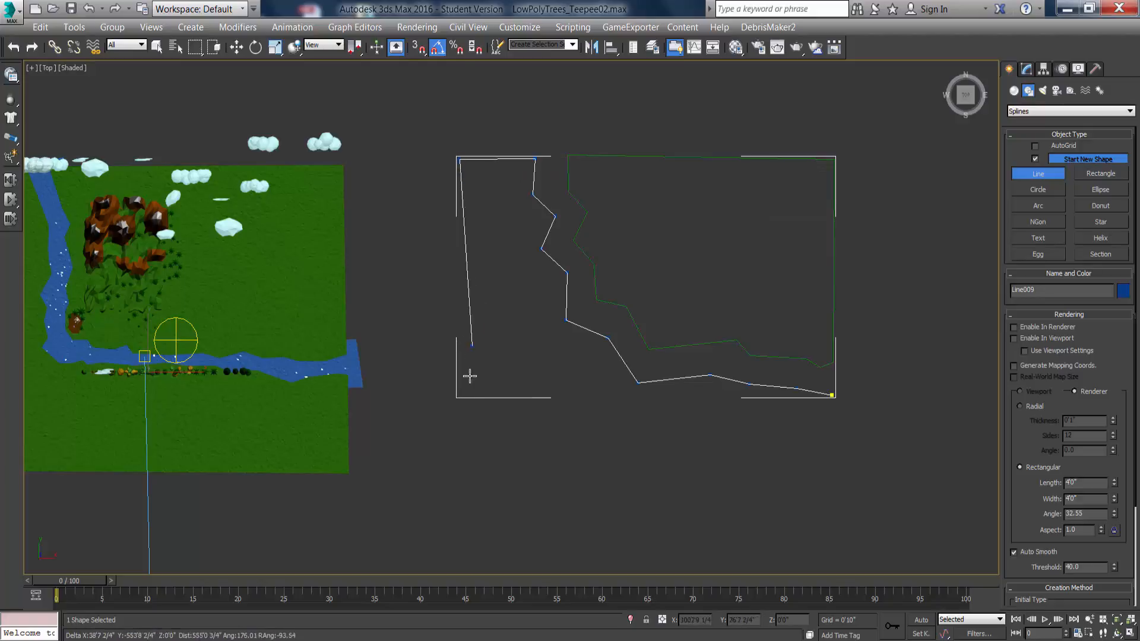
click(462, 467)
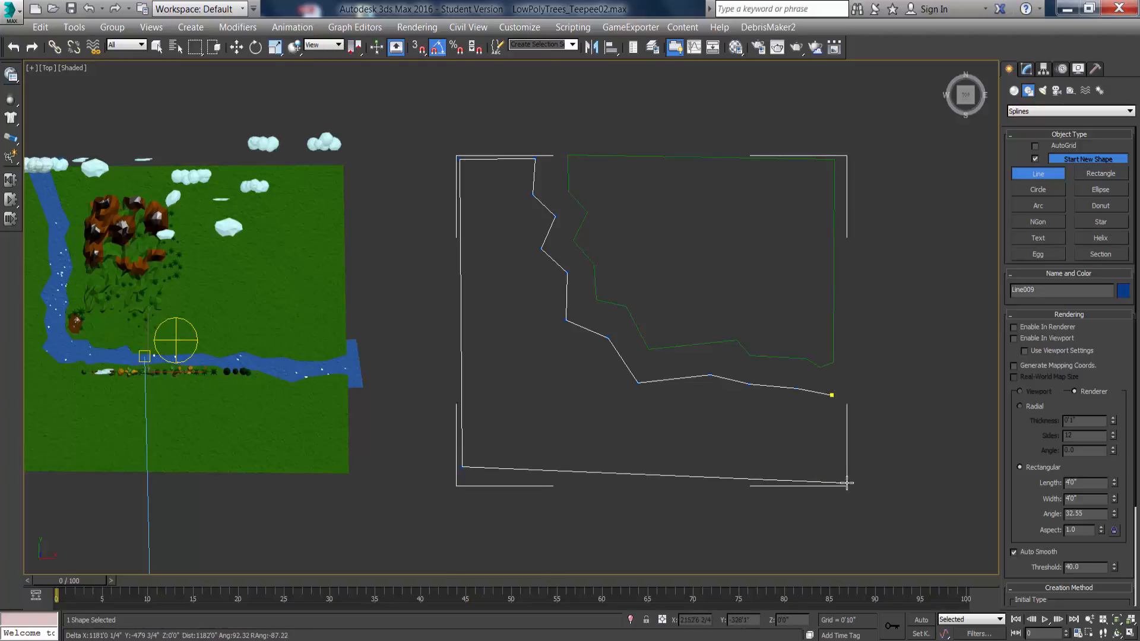
click(839, 471)
click(831, 395)
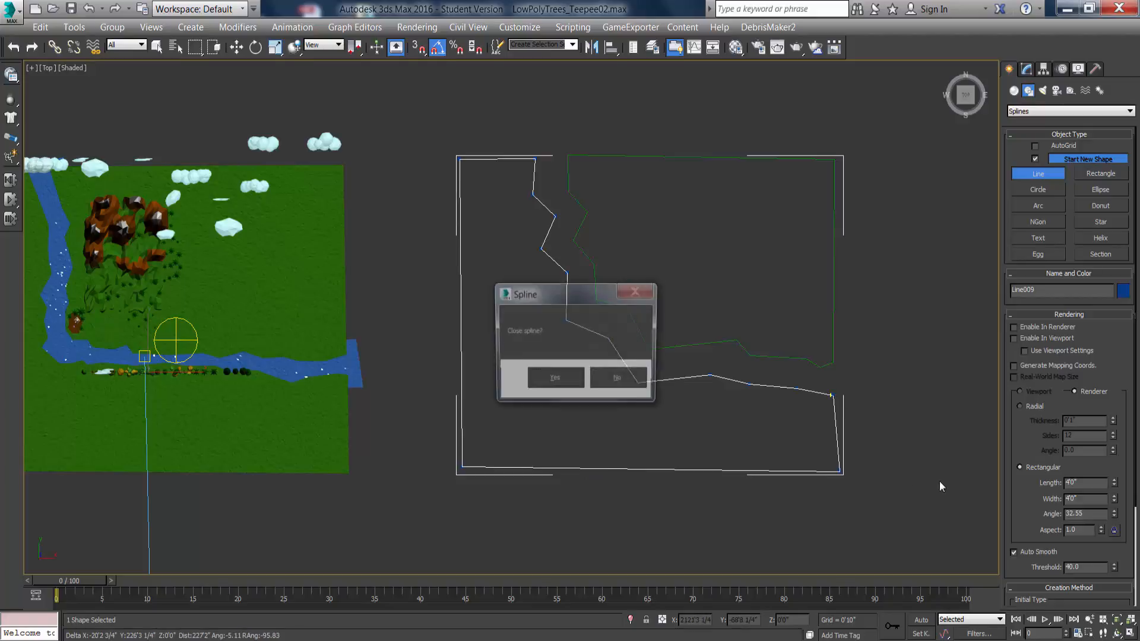
click(554, 381)
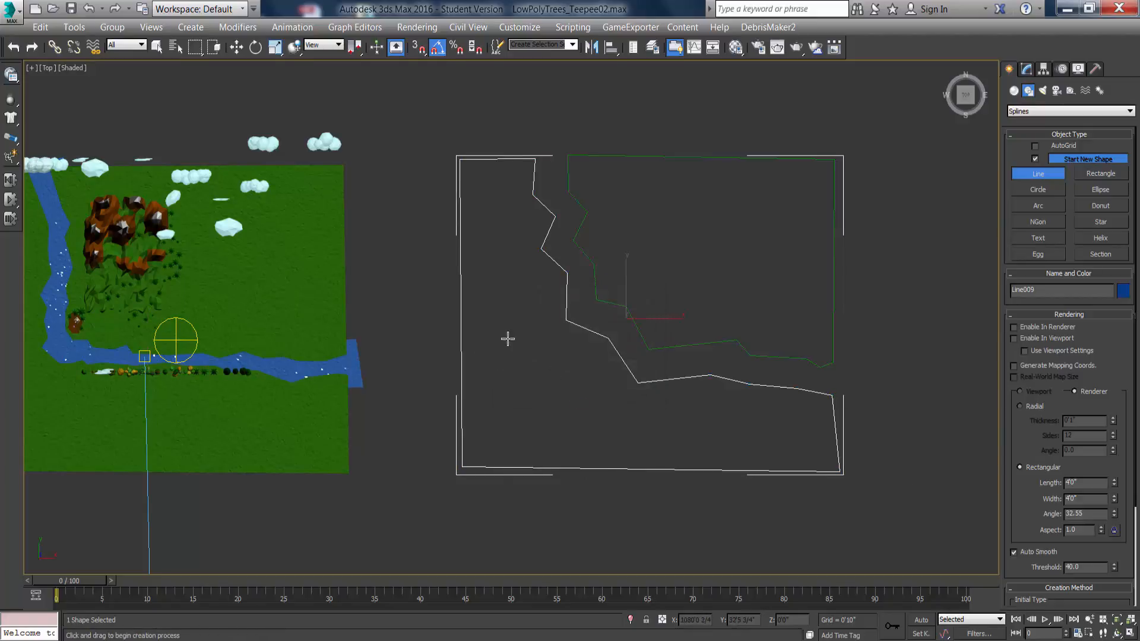
Start the river outline with a Line running just inside the south-west land's bank, extending slightly past the land at both ends.
click(520, 146)
click(519, 186)
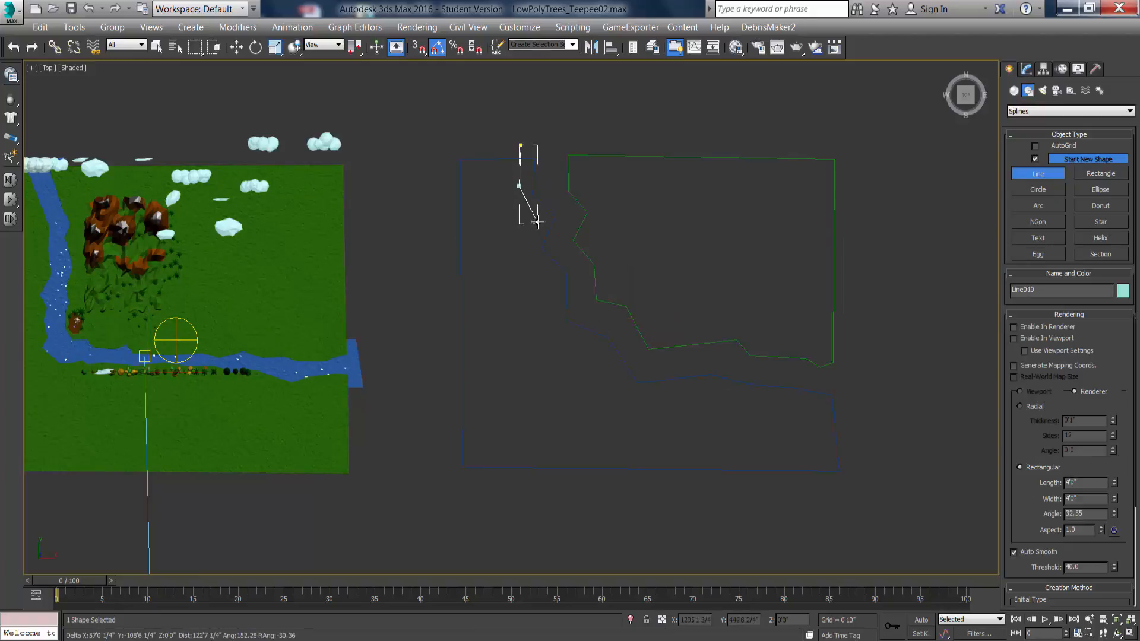
click(537, 222)
click(532, 269)
click(553, 294)
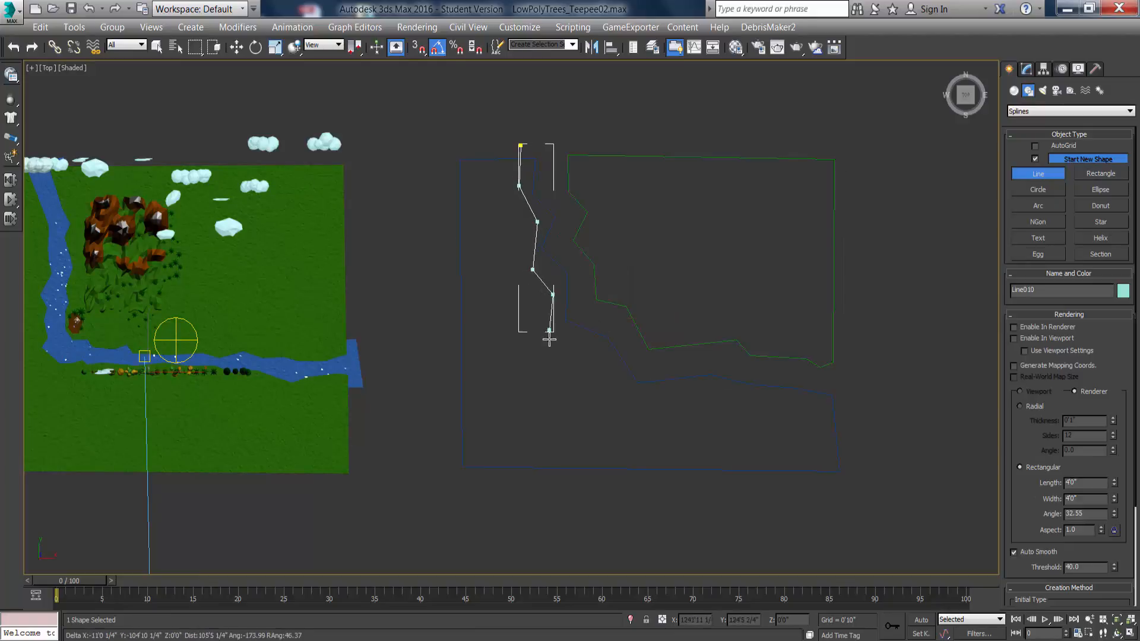
click(558, 342)
click(614, 371)
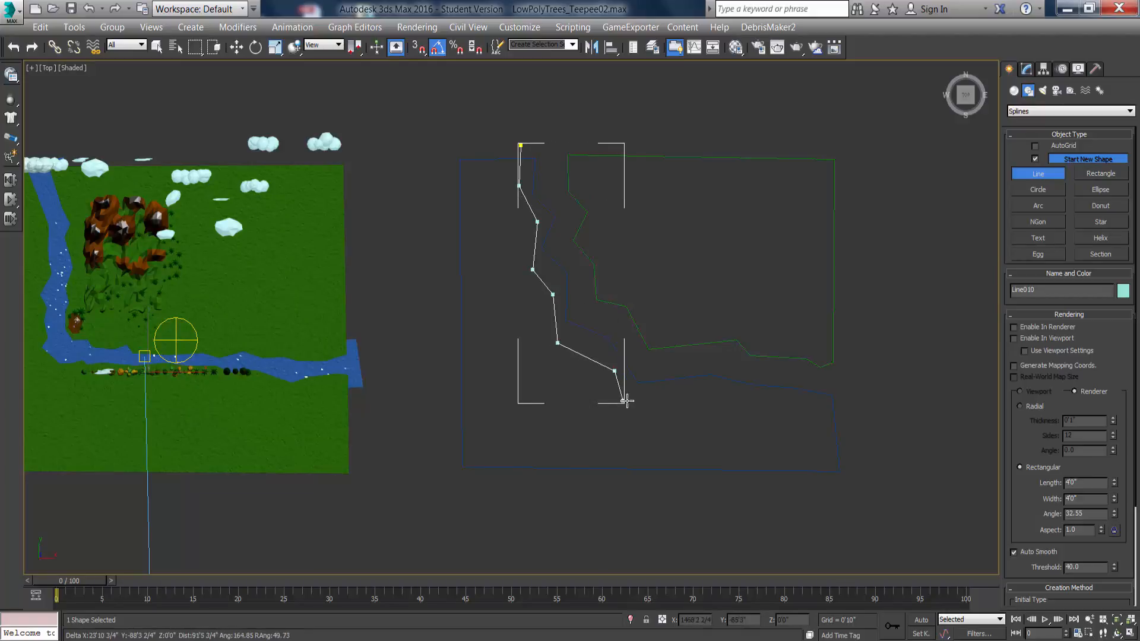
click(638, 401)
click(722, 392)
click(818, 402)
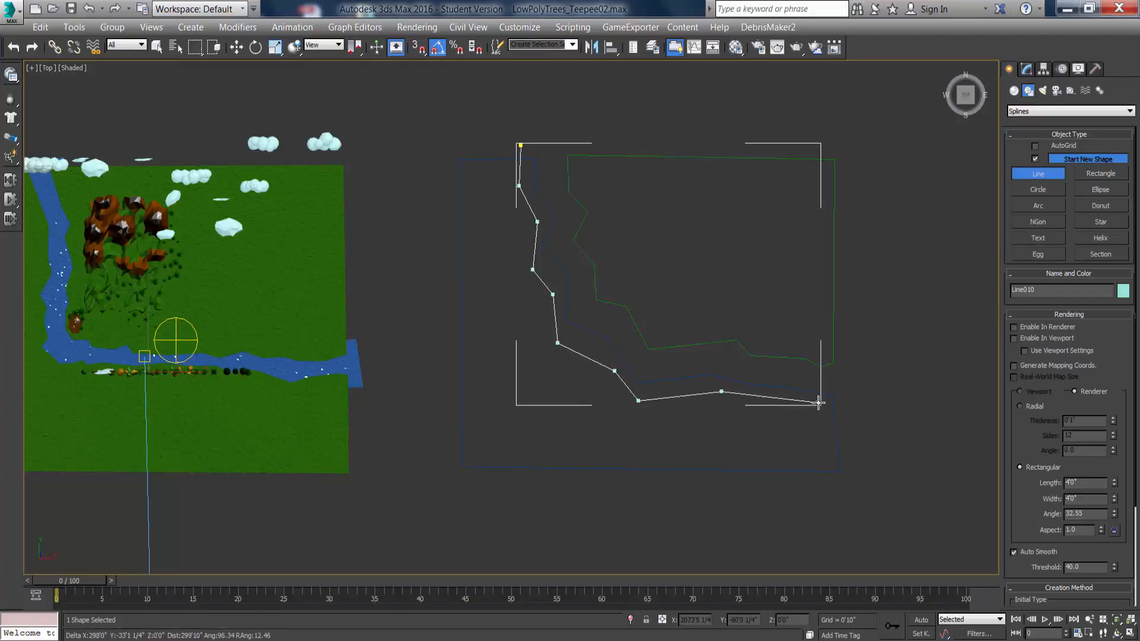
click(849, 406)
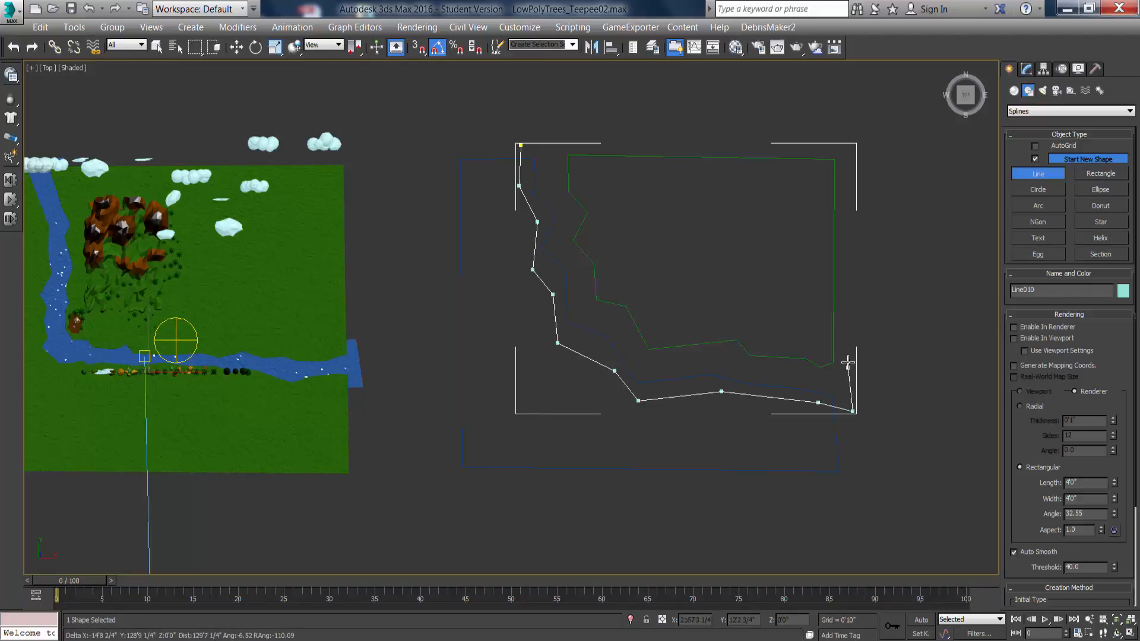
Run the river outline back just inside the north-east land's jagged bank and close the spline at its starting point.
click(827, 346)
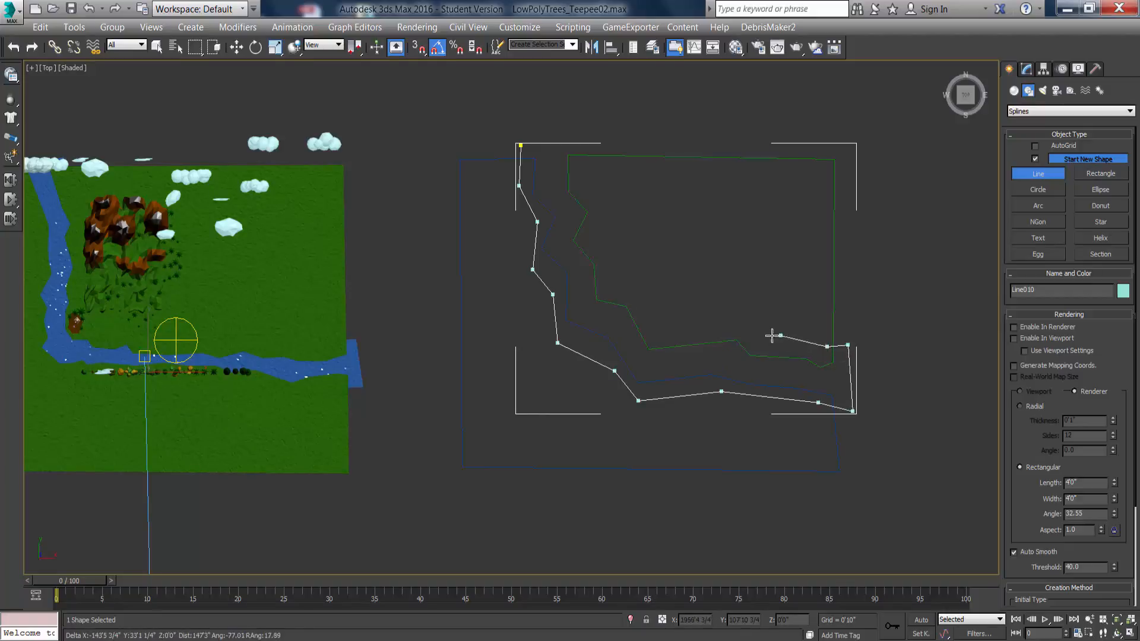
click(760, 339)
click(730, 325)
click(674, 329)
click(654, 334)
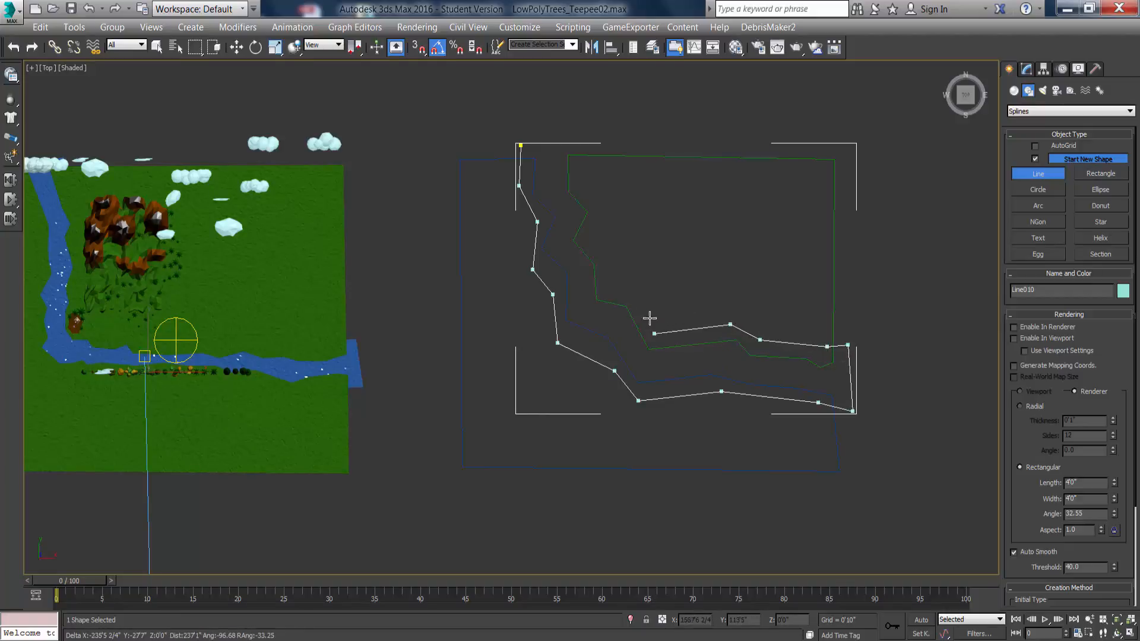
click(637, 294)
click(610, 287)
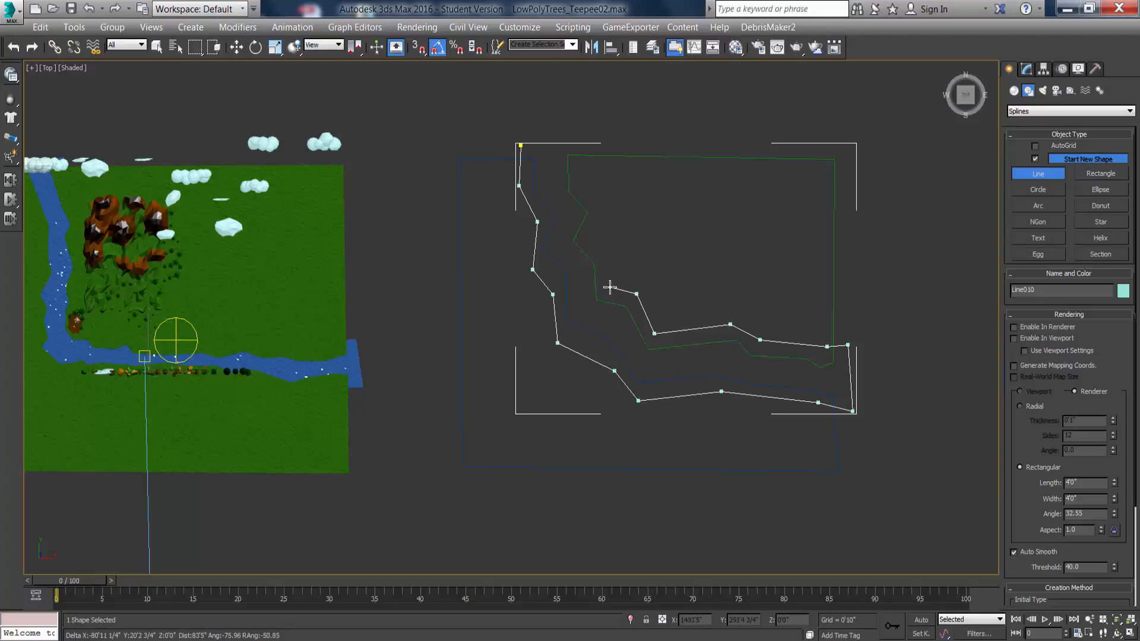
click(608, 250)
click(587, 237)
click(602, 212)
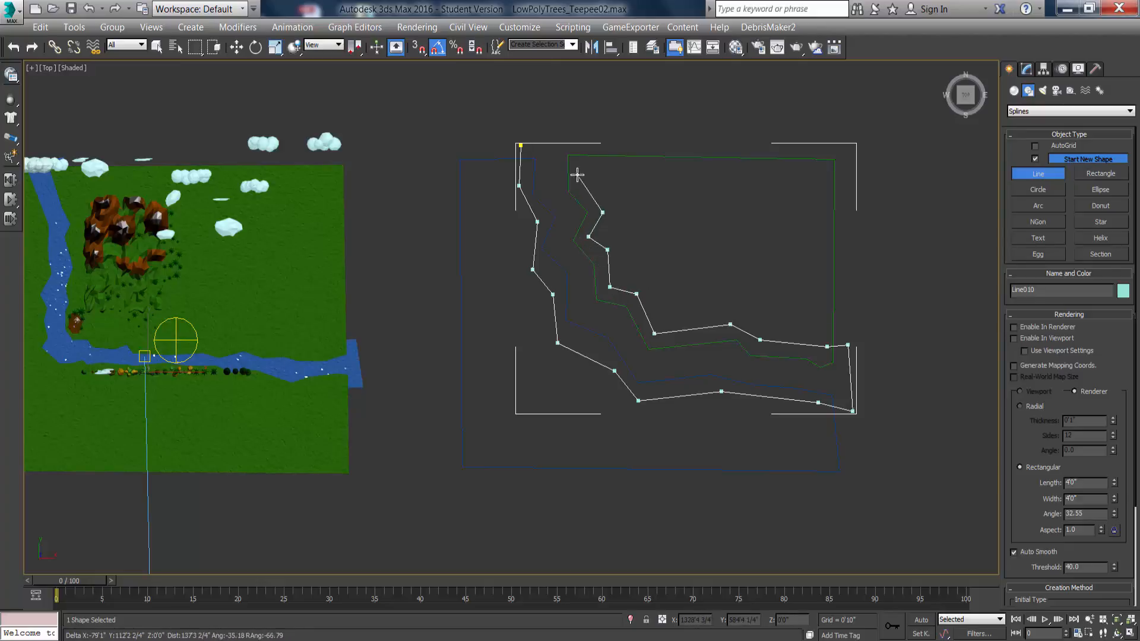
click(577, 175)
click(577, 137)
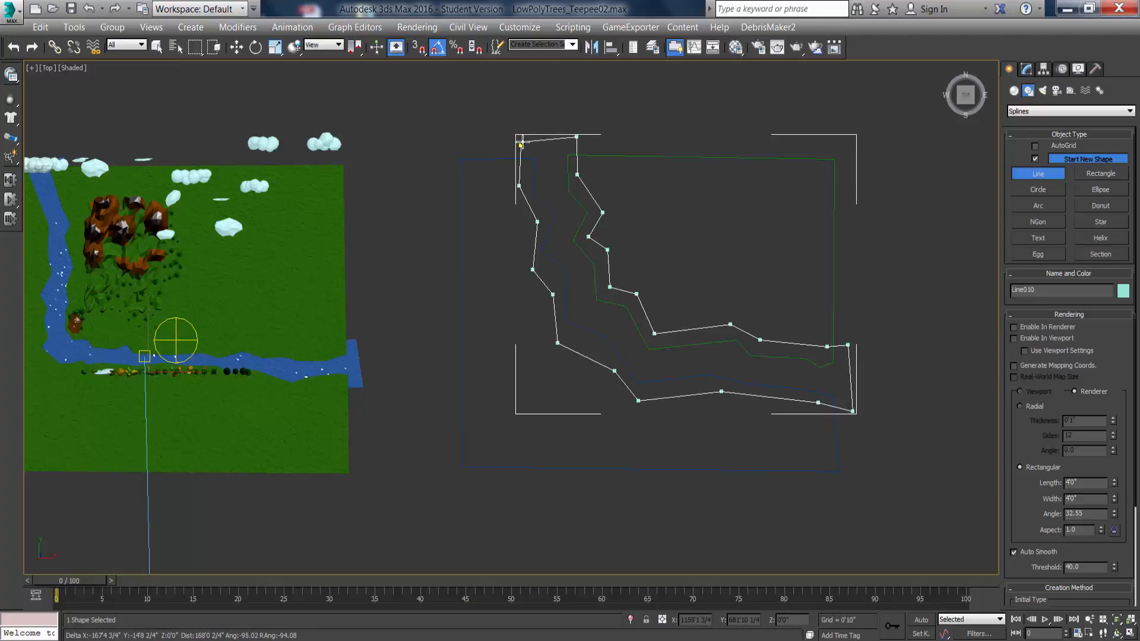
click(520, 143)
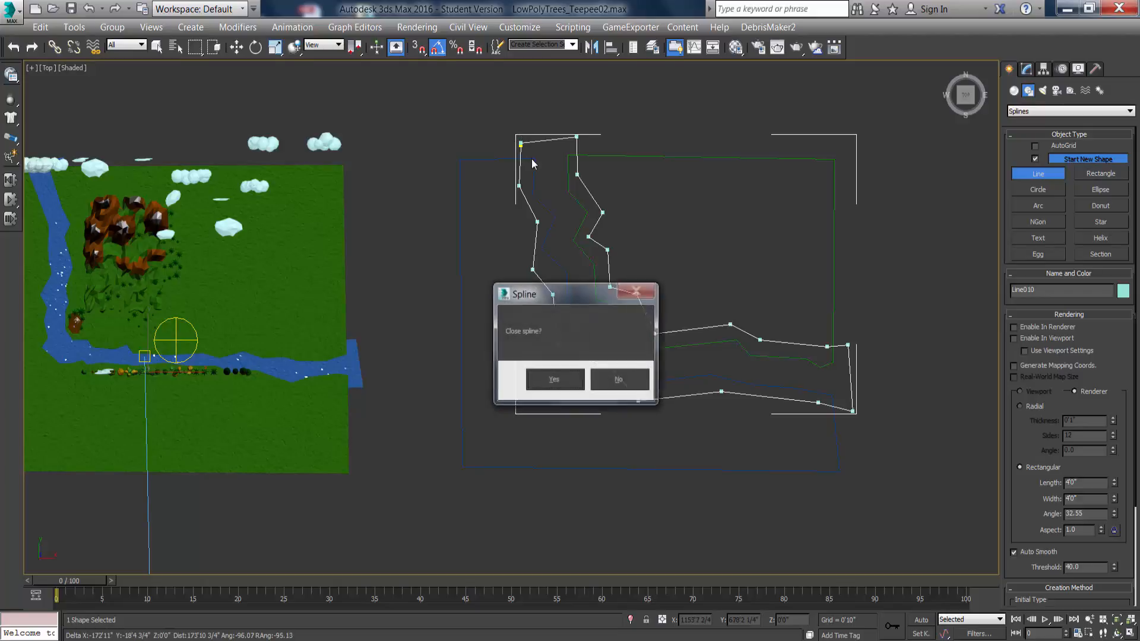
click(554, 380)
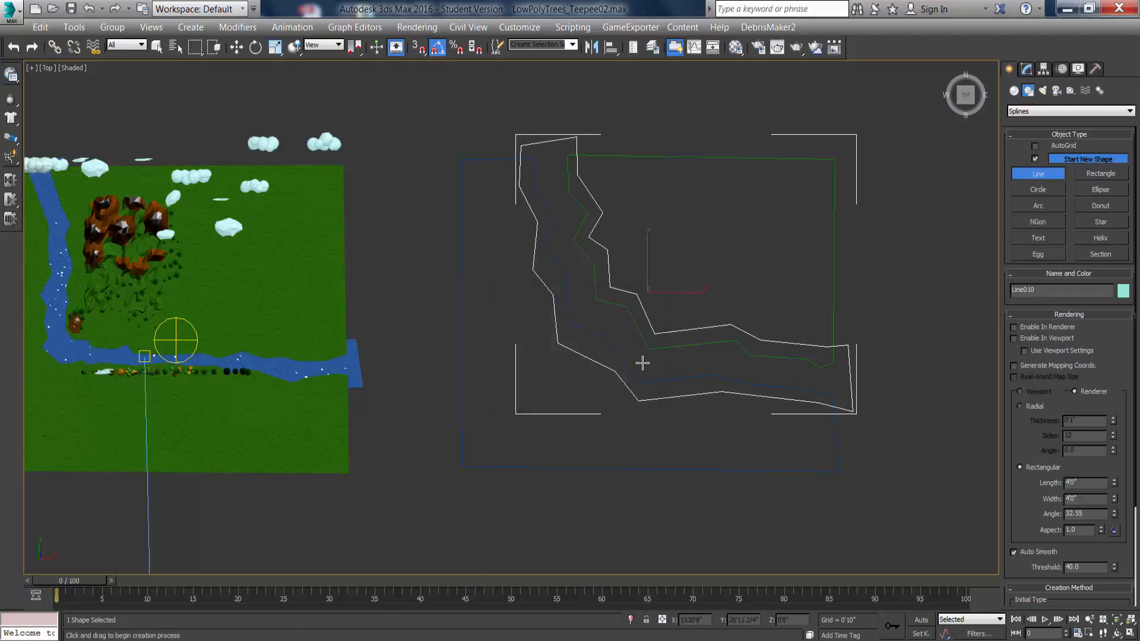
Convert the two land outlines and the river outline together to Editable Poly.
click(236, 48)
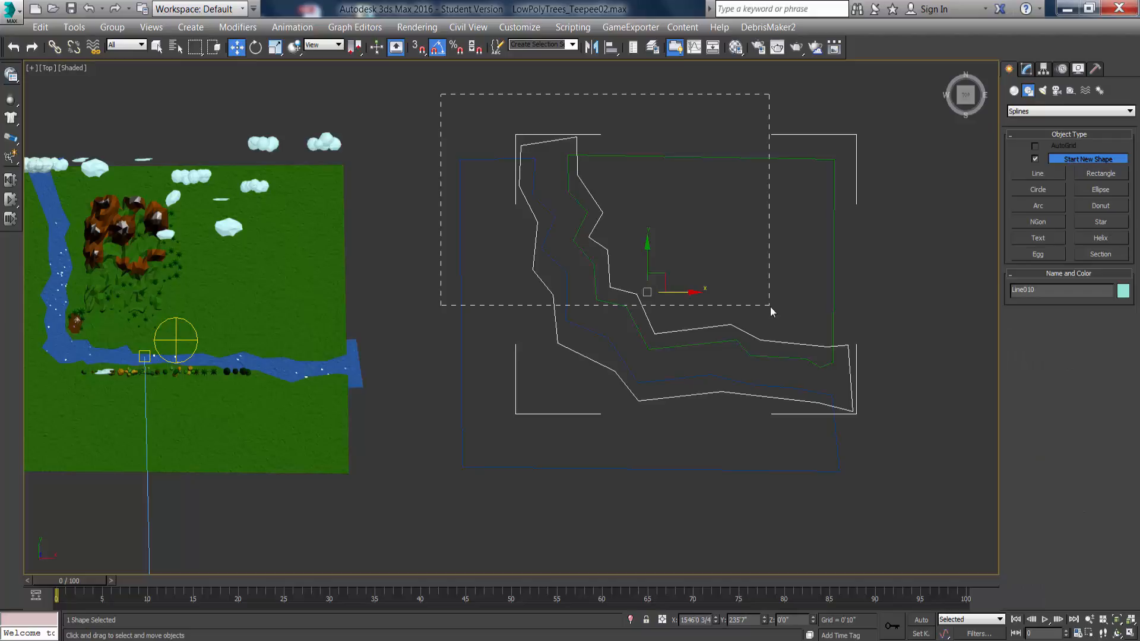
drag(771, 306, 770, 306)
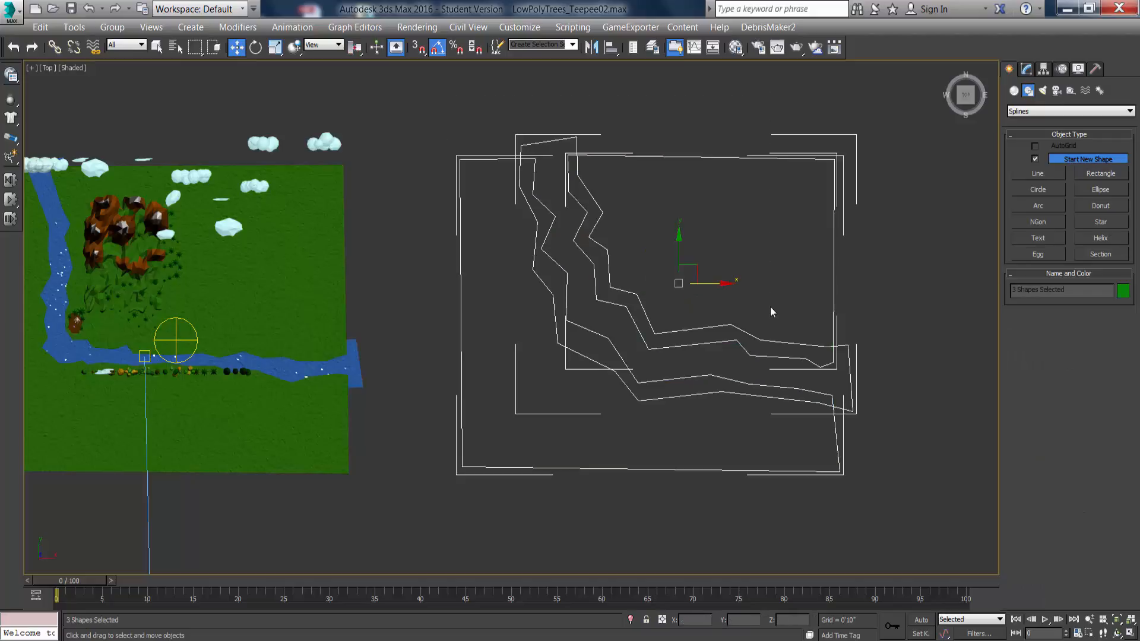
right_click(593, 230)
mouse_move(628, 381)
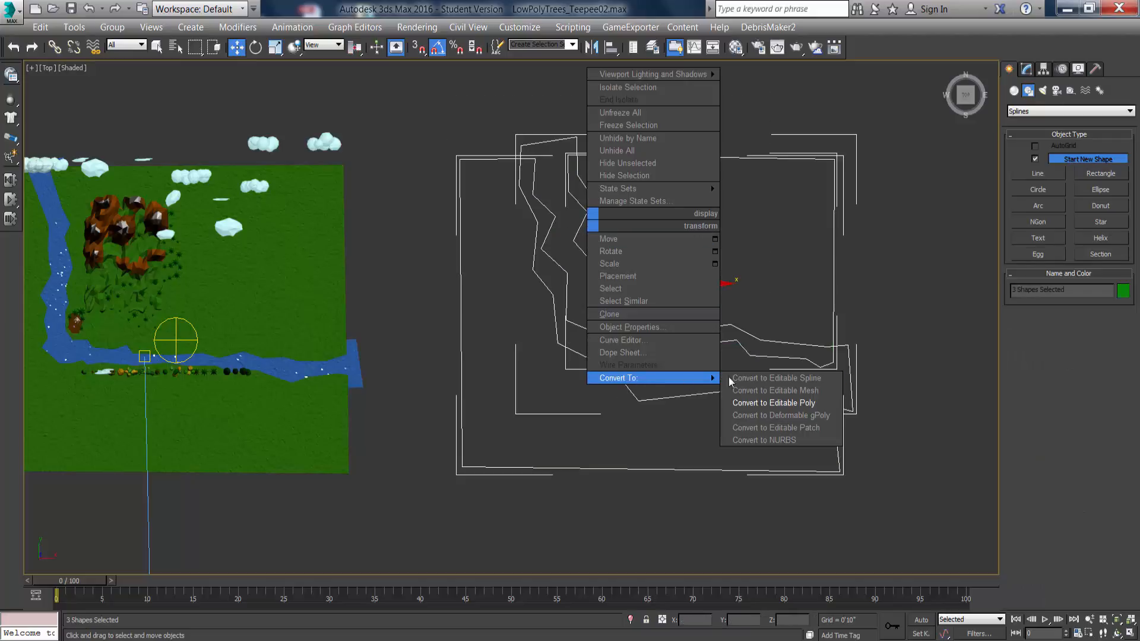
click(770, 403)
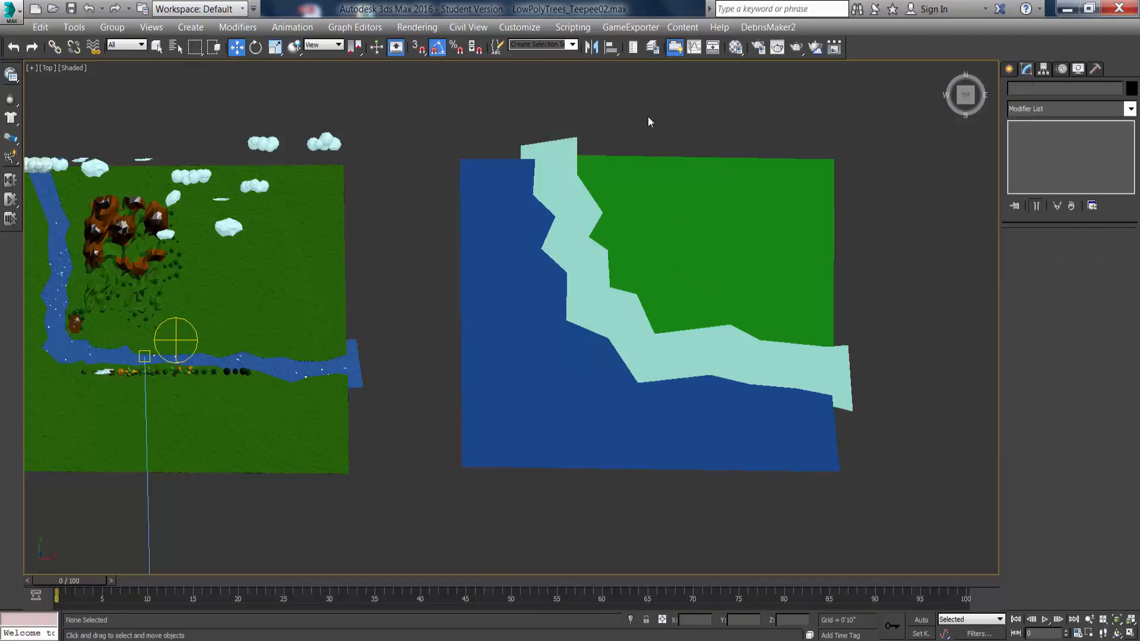
Inspect the land and river surfaces at an angle in a Perspective view.
click(537, 252)
ctrl+click(557, 173)
ctrl+click(632, 201)
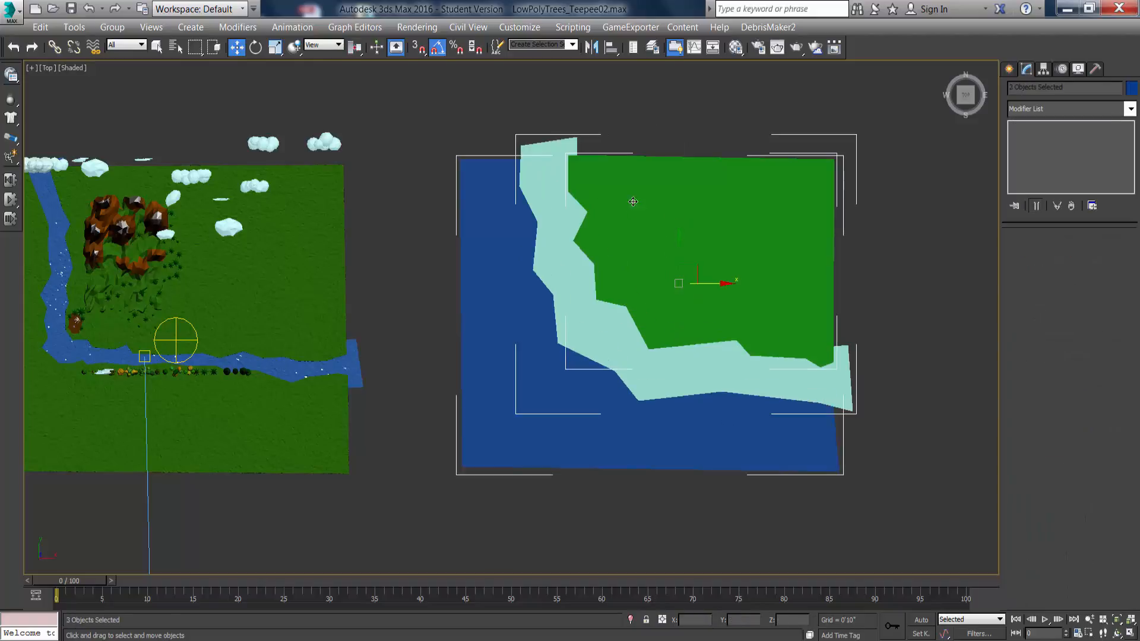
alt+middle_drag(575, 315, 554, 274)
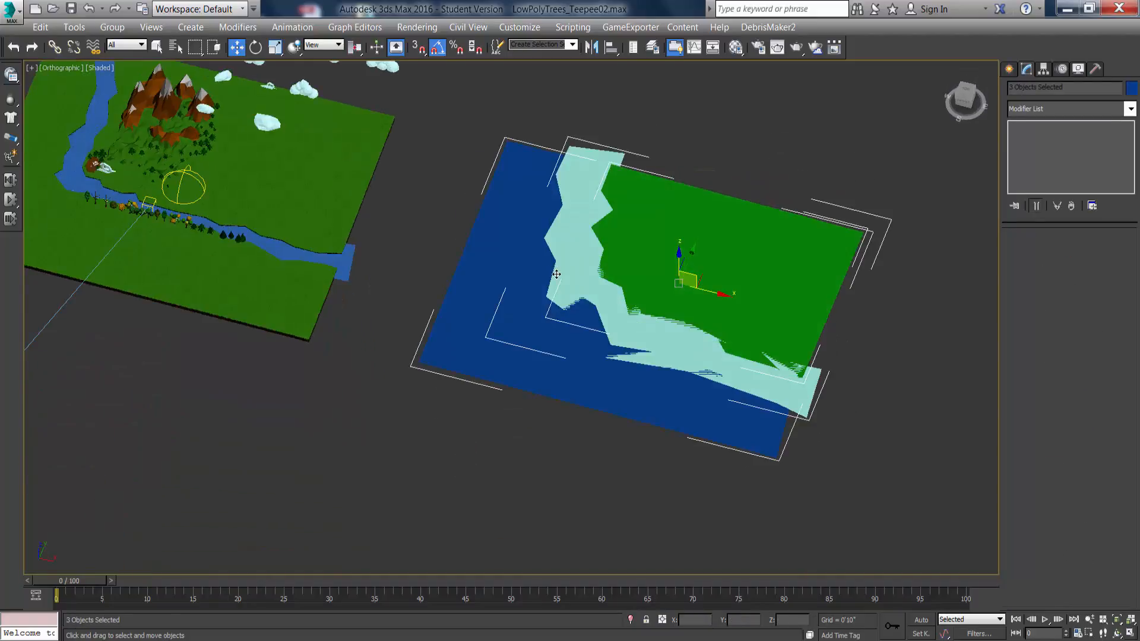
key(p)
alt+middle_drag(539, 340, 619, 301)
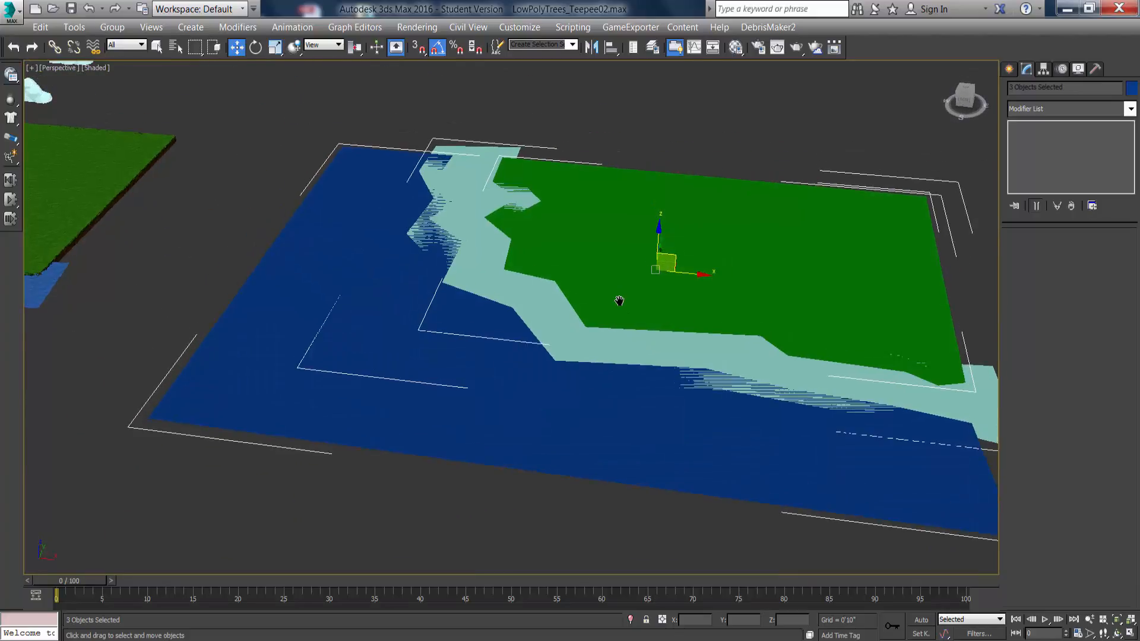
click(374, 104)
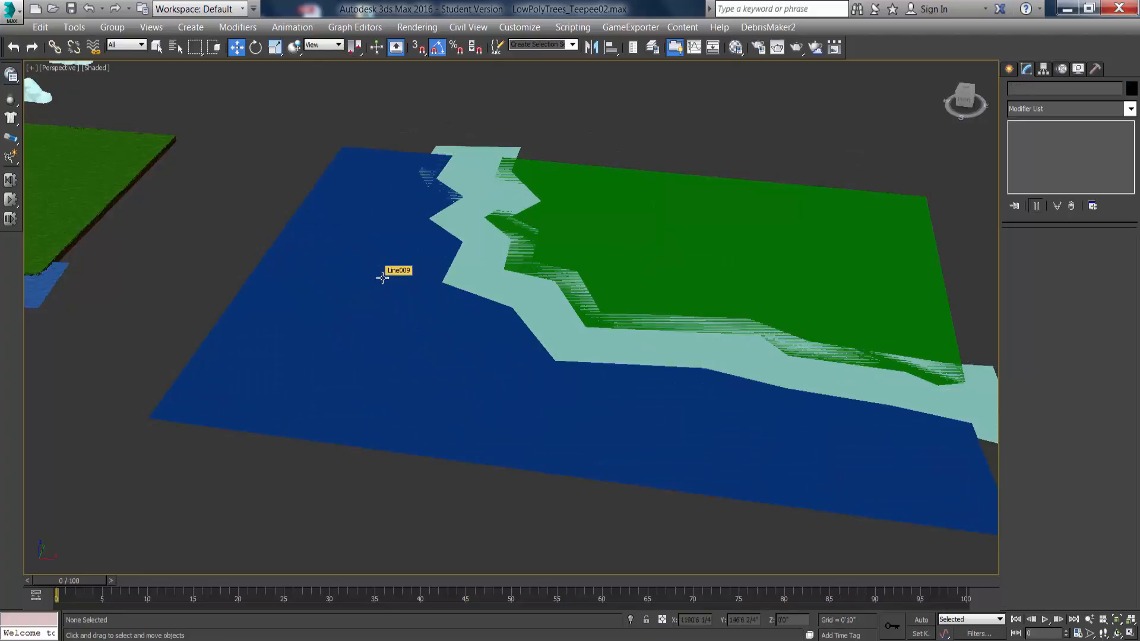
Assign the Tree_Top_Basic_Green material to both new land pieces.
click(382, 278)
ctrl+click(643, 200)
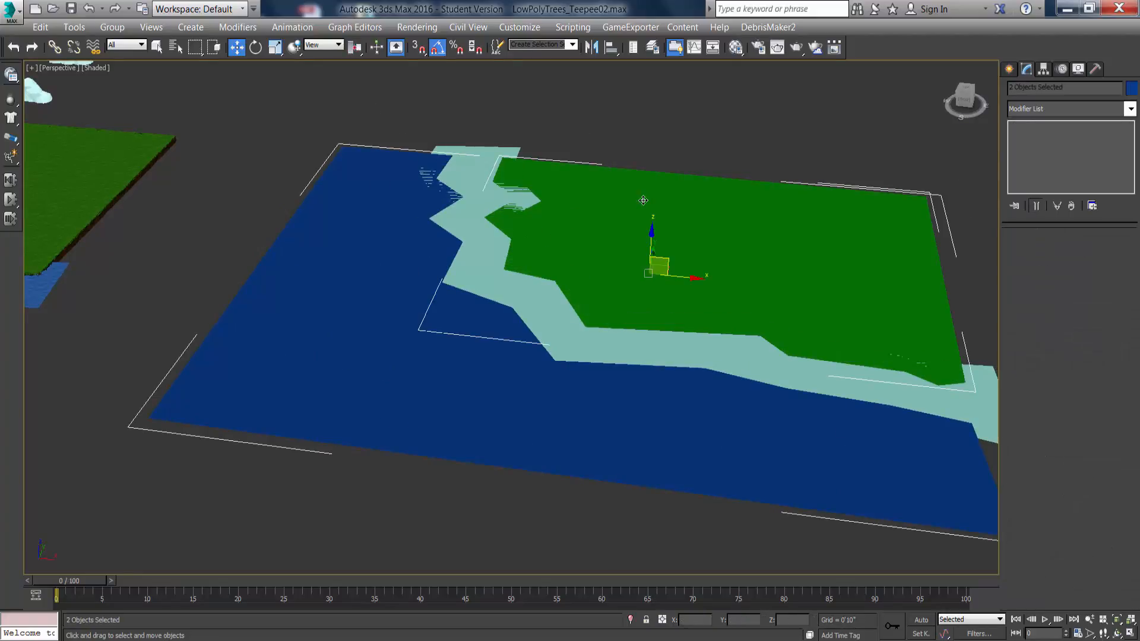
key(m)
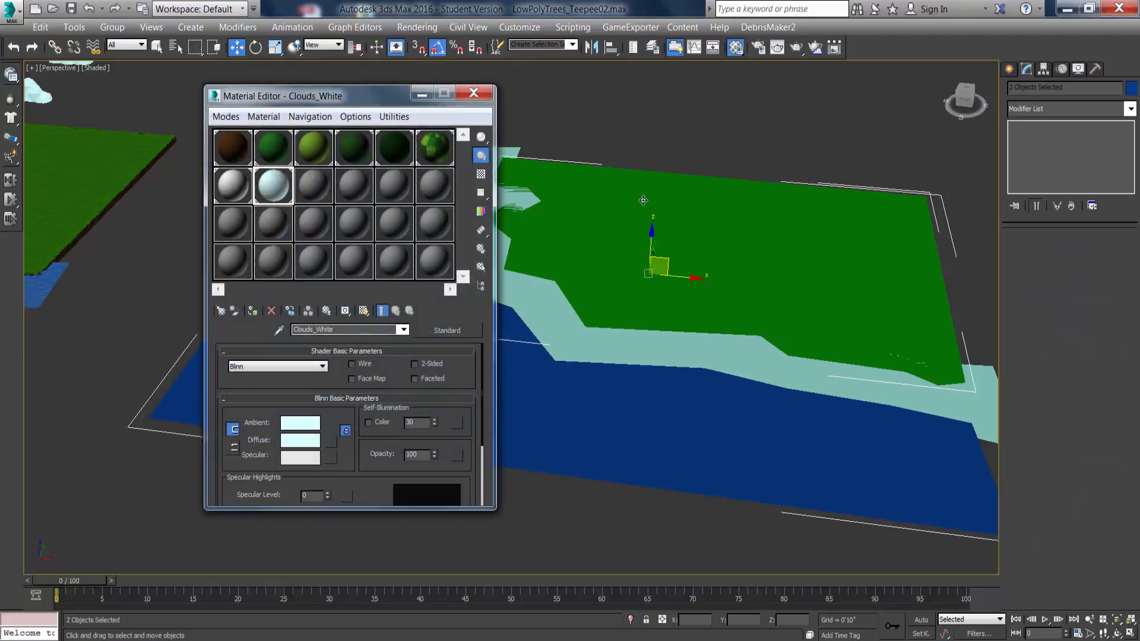
click(274, 149)
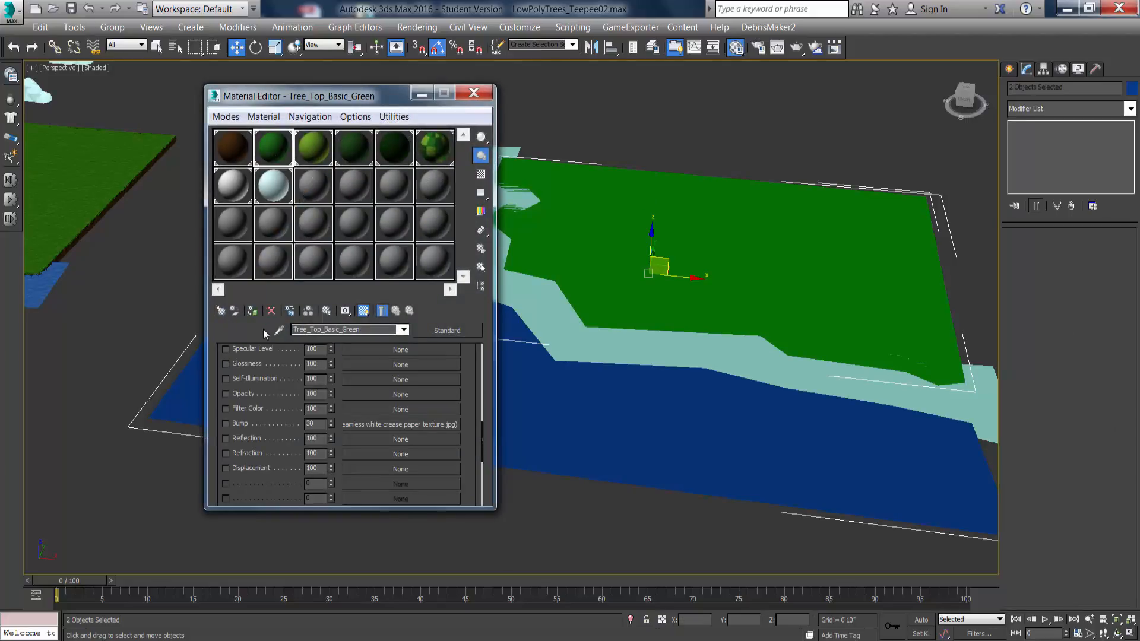
click(252, 310)
click(473, 93)
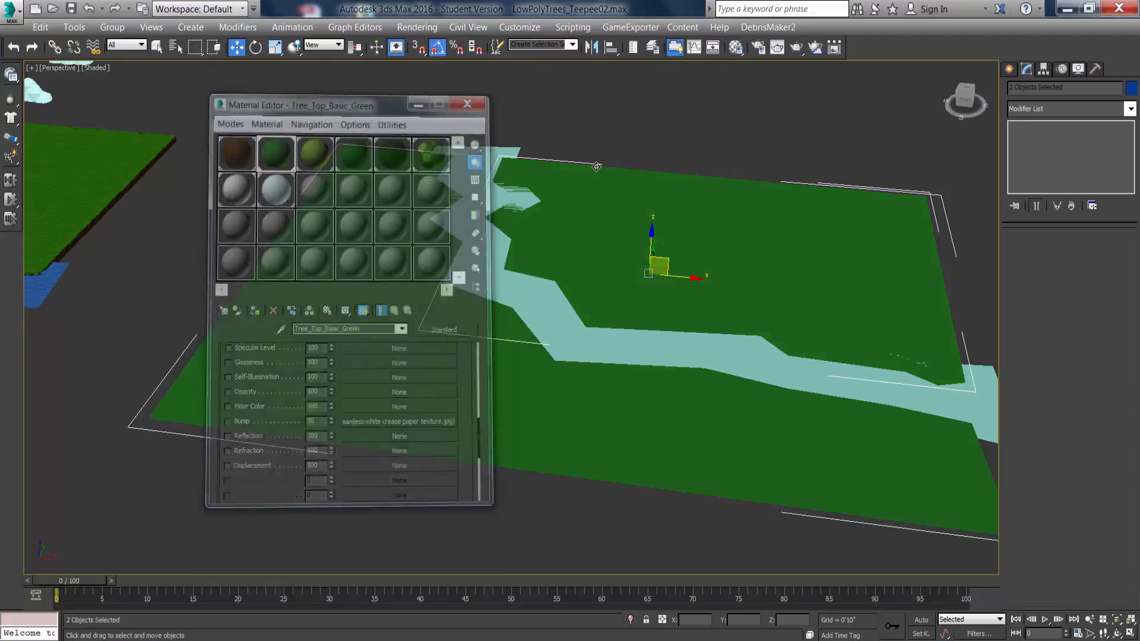
click(688, 134)
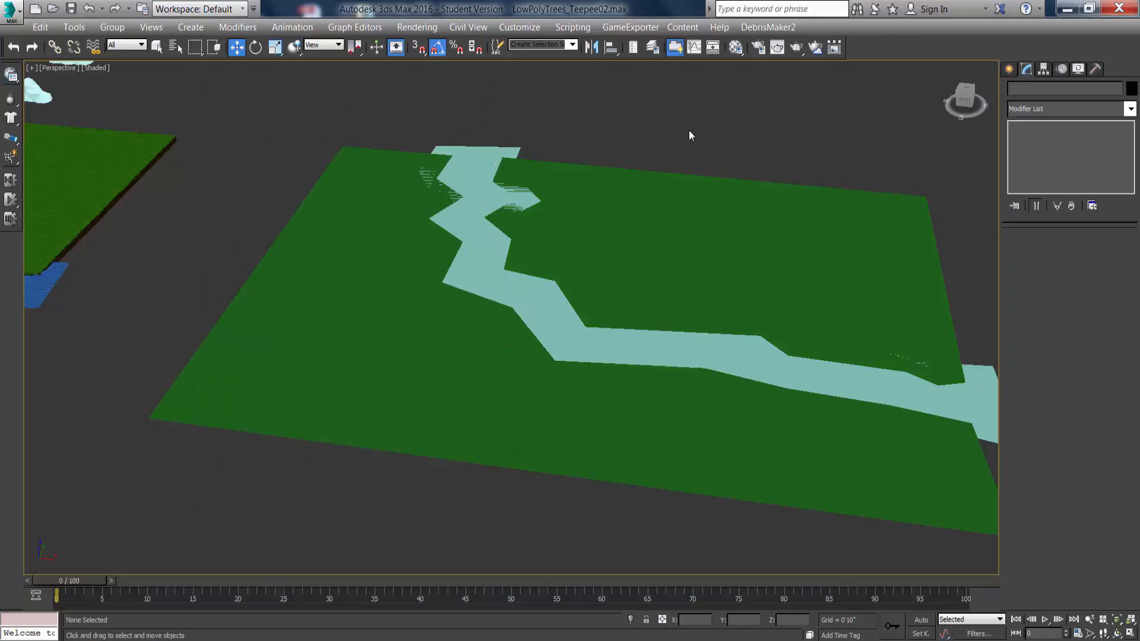
Attach the north-east land to the south-west land piece and rename the combined object Terrain.
click(410, 305)
click(639, 148)
click(390, 333)
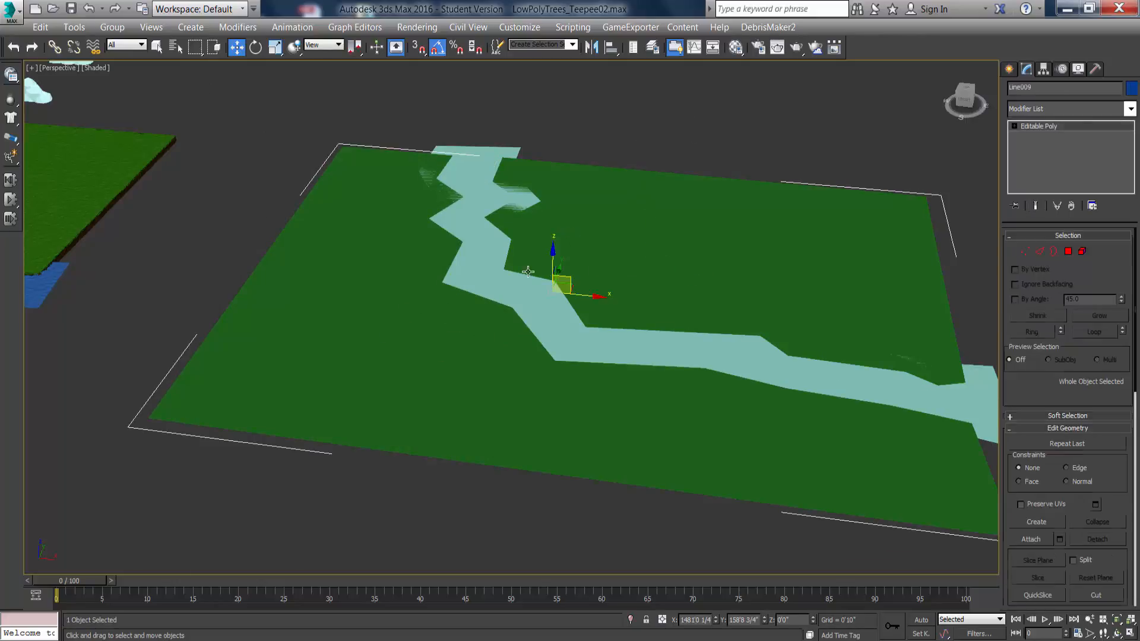
click(1038, 537)
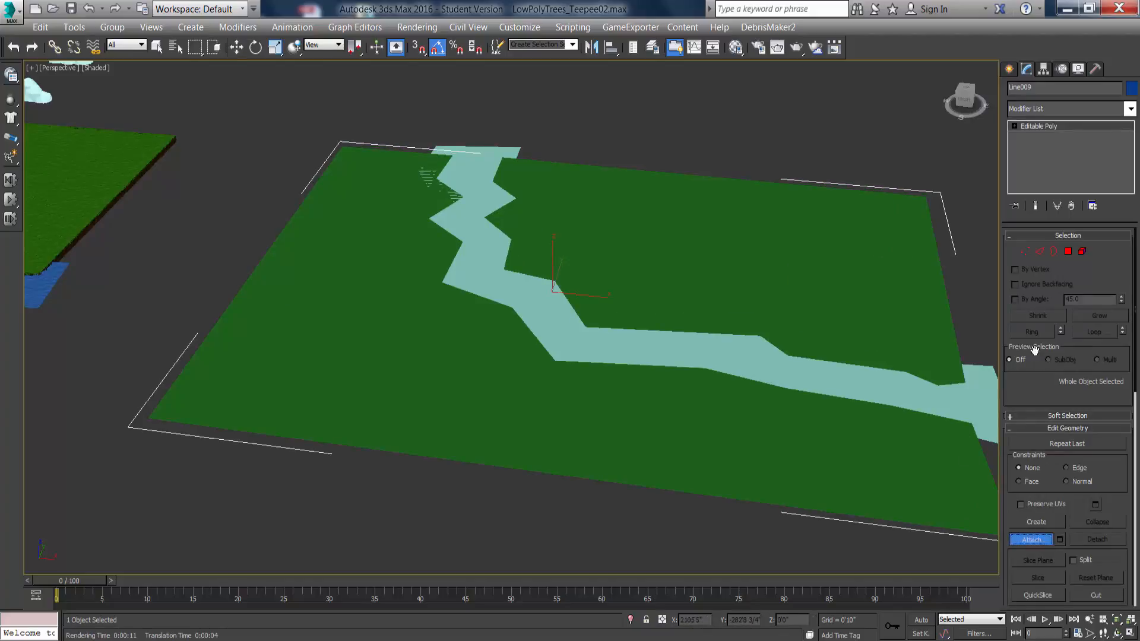
click(1031, 539)
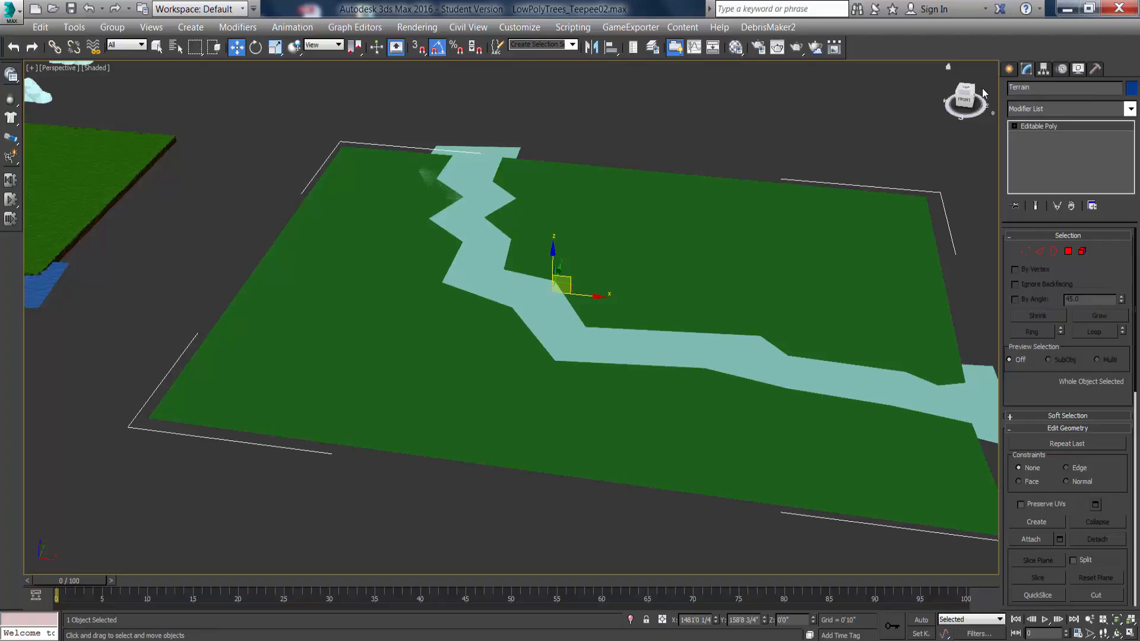
Extrude both land polygons of the Terrain object slightly upward.
click(1068, 251)
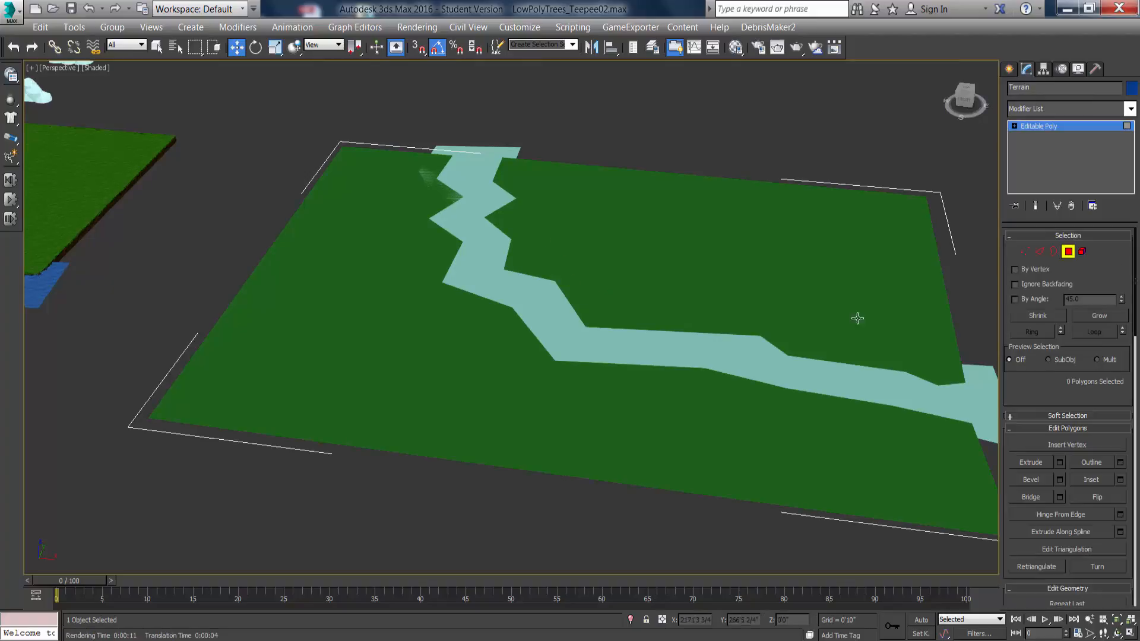
click(690, 236)
ctrl+click(370, 301)
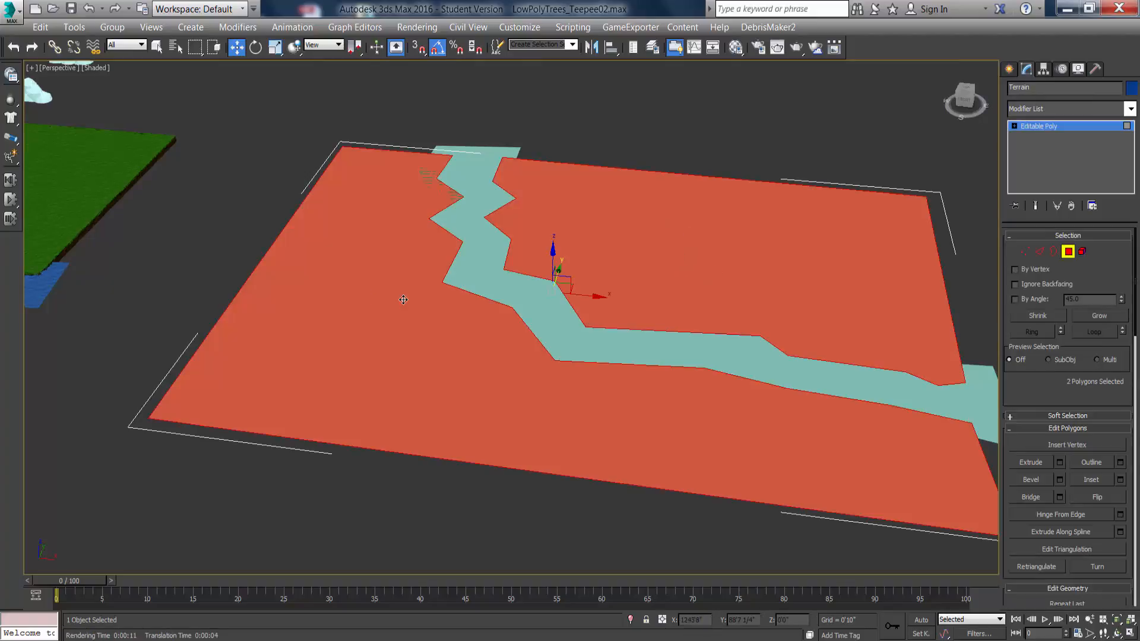
click(1031, 462)
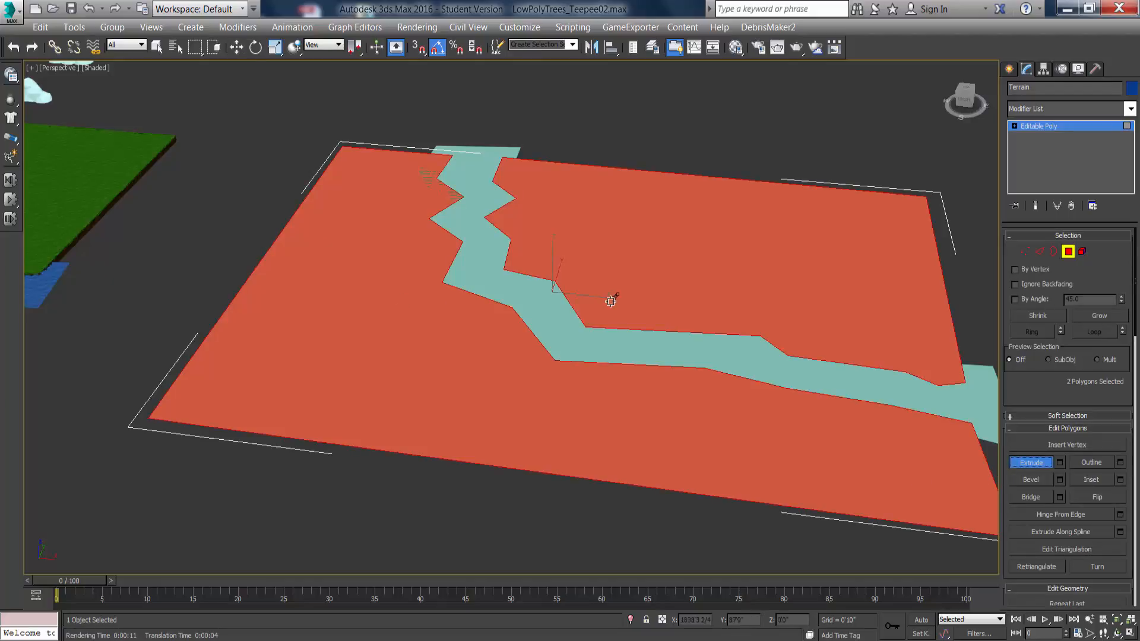
scroll(561, 282, up, 3)
middle_drag(586, 307, 564, 291)
drag(595, 286, 621, 3)
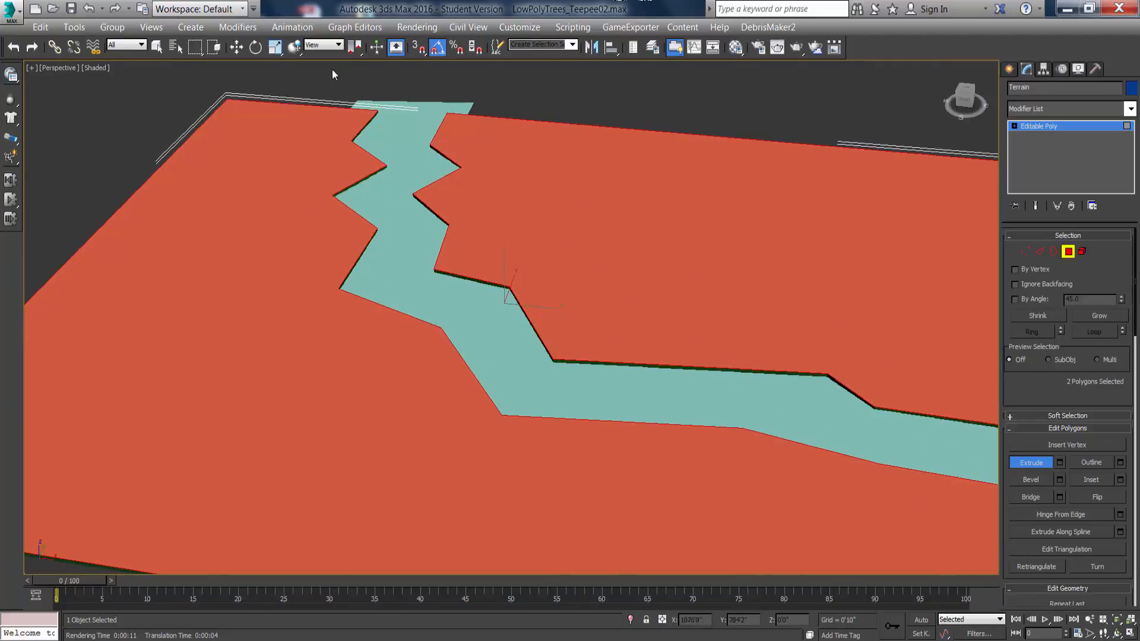
Raise the extruded land tops along Z to thicken the first layer of the banks.
click(237, 47)
middle_drag(580, 190, 550, 160)
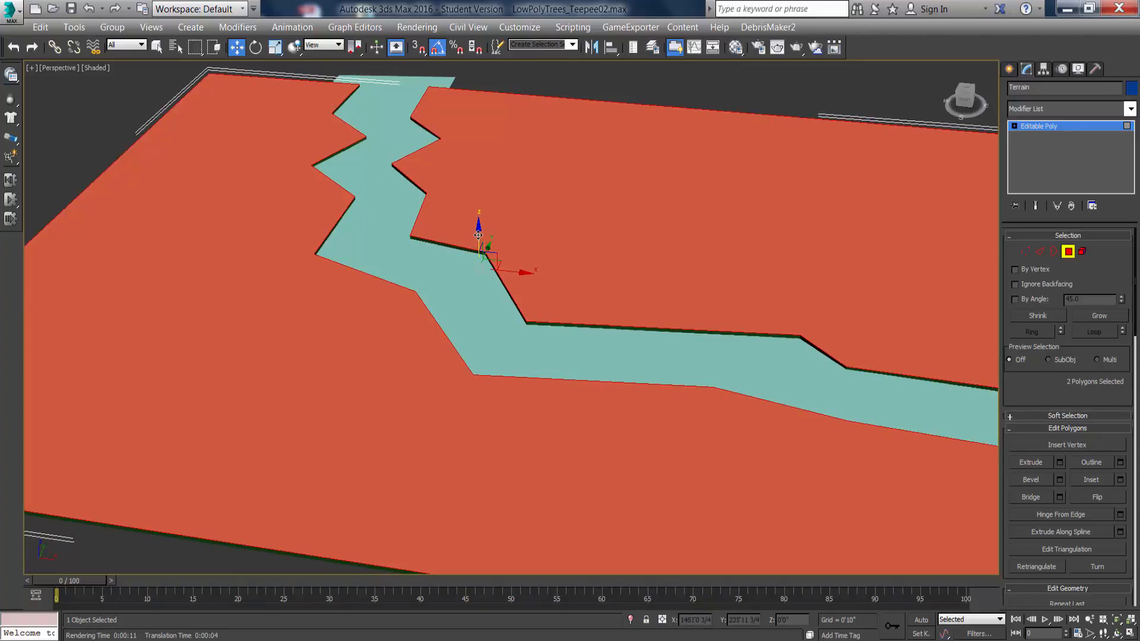
drag(479, 231, 479, 226)
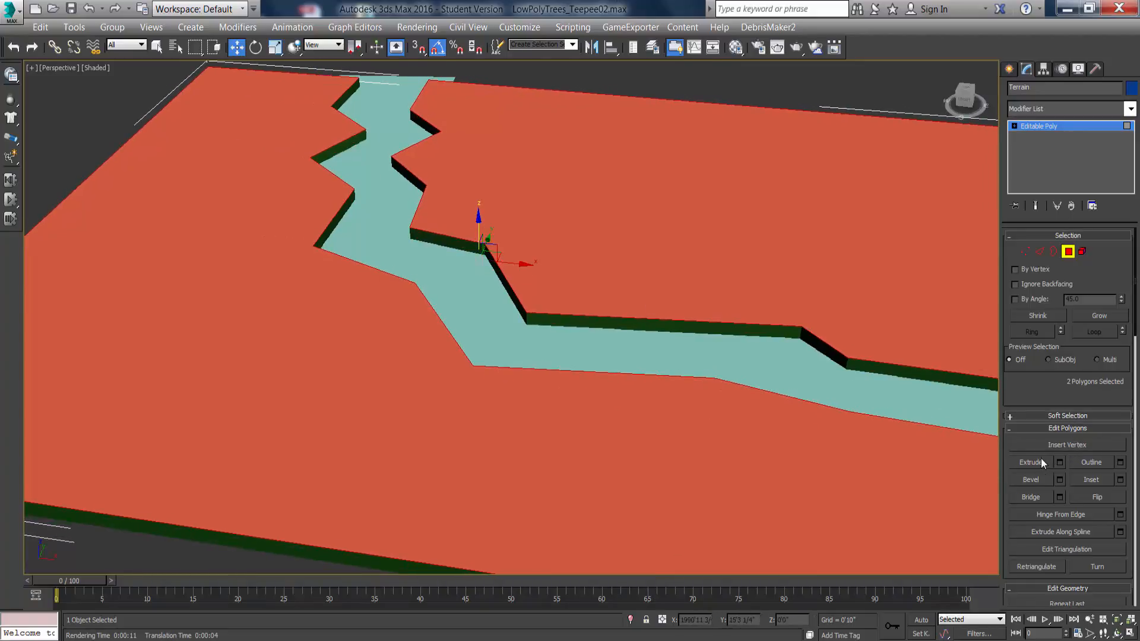
Extrude the land tops a second time and raise them along Z to form an upper bank layer.
drag(576, 280, 607, 6)
click(237, 47)
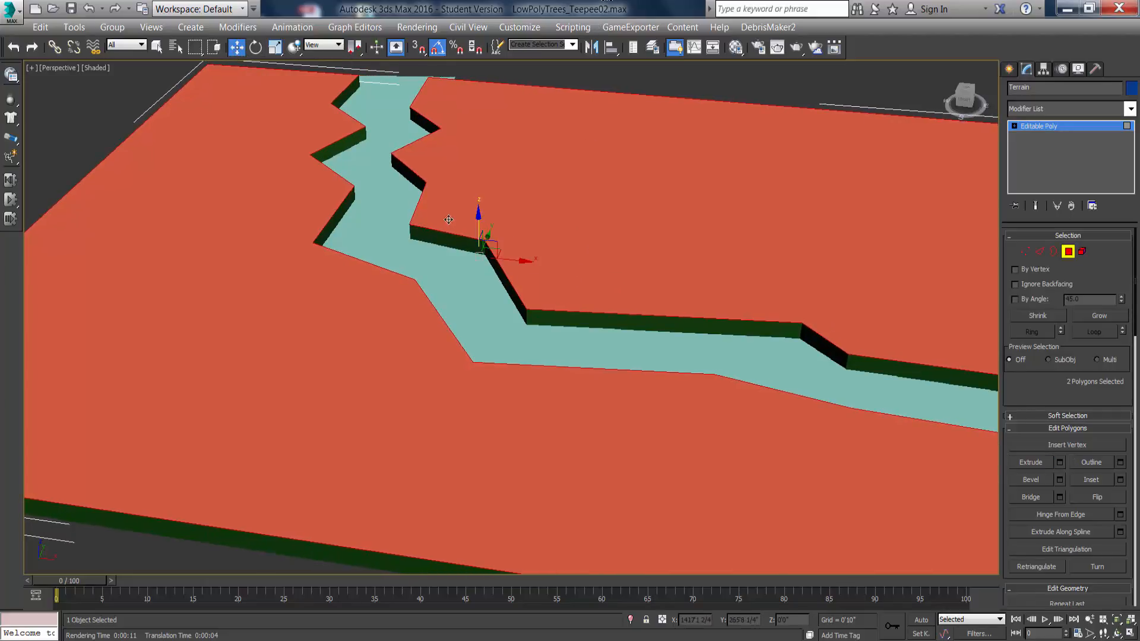
drag(477, 222, 478, 216)
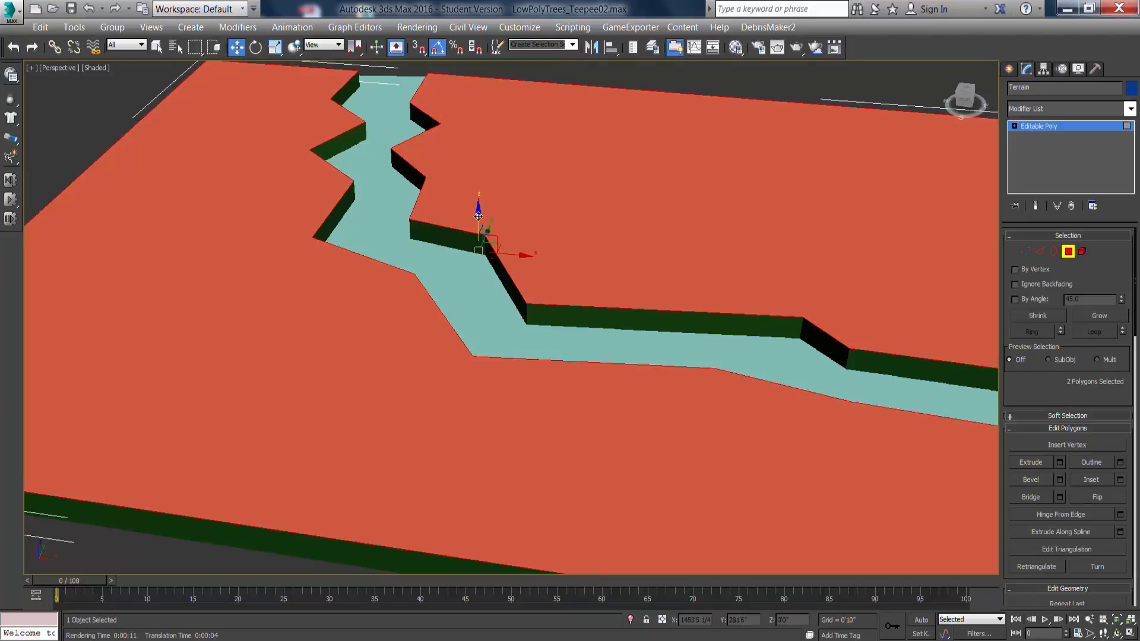
Display edged faces and select the lower band of side polygons by growing the top selection and inverting it.
key(F3)
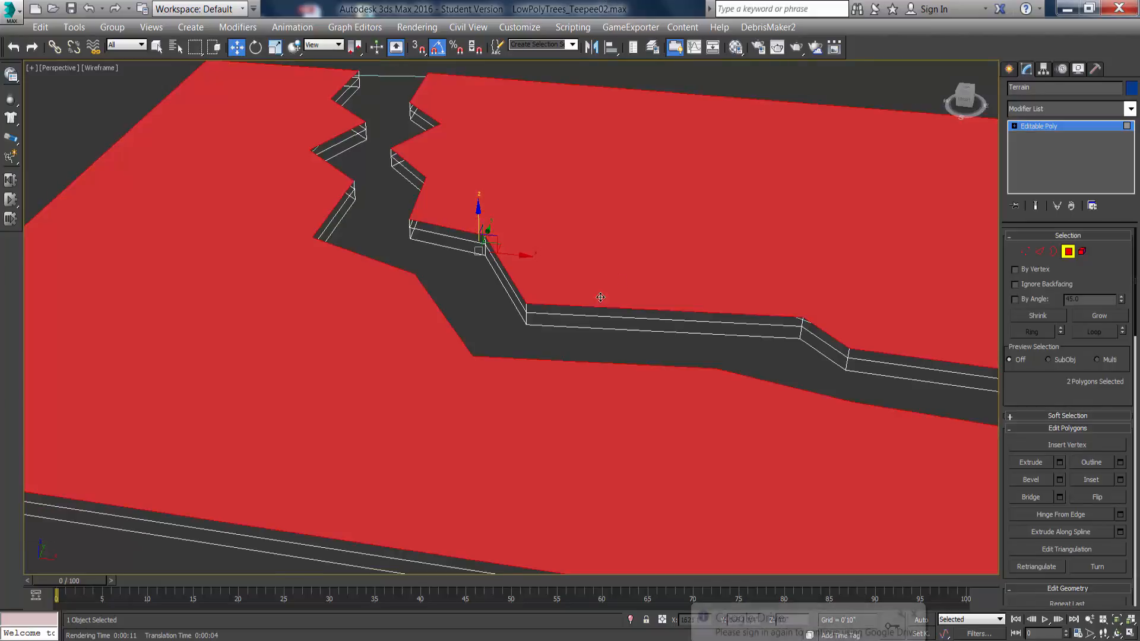
key(F3)
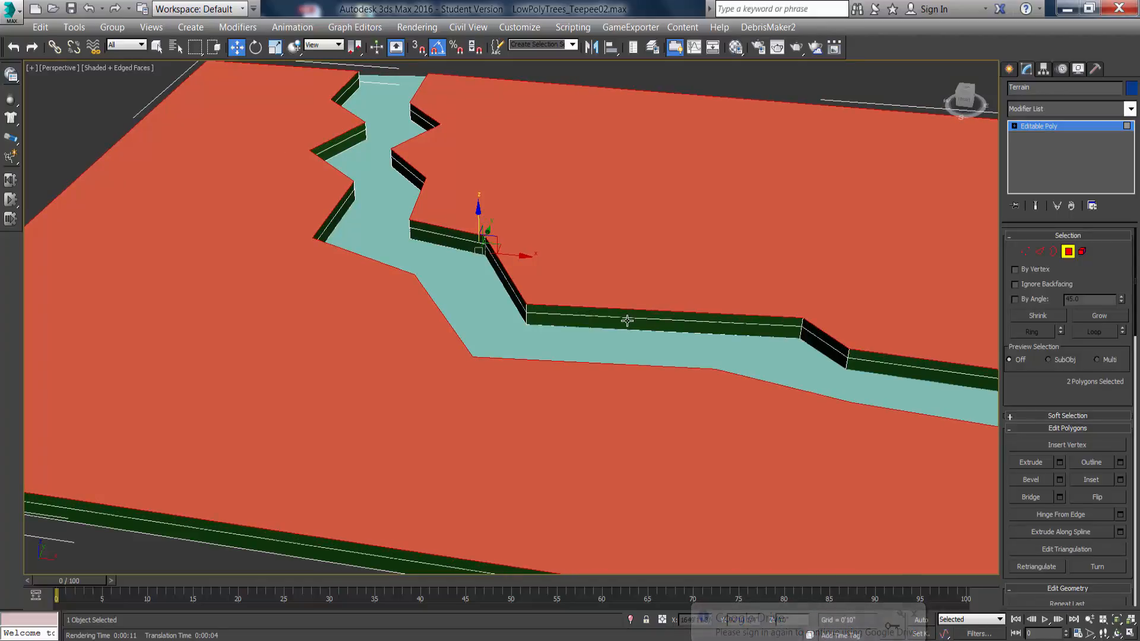
click(1098, 316)
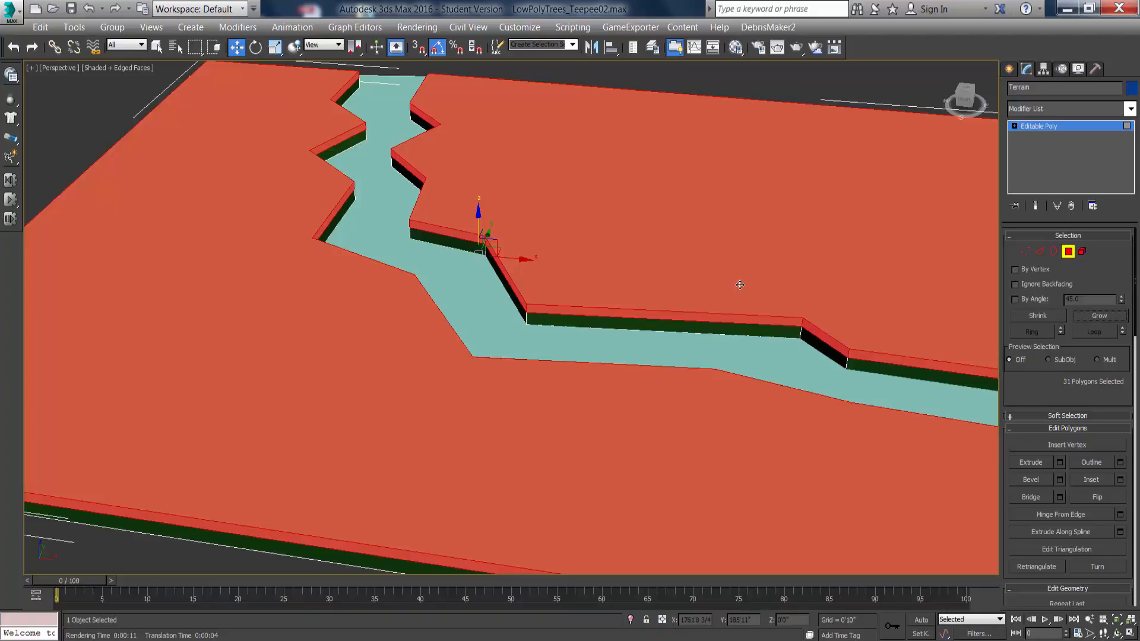
key(ctrl+i)
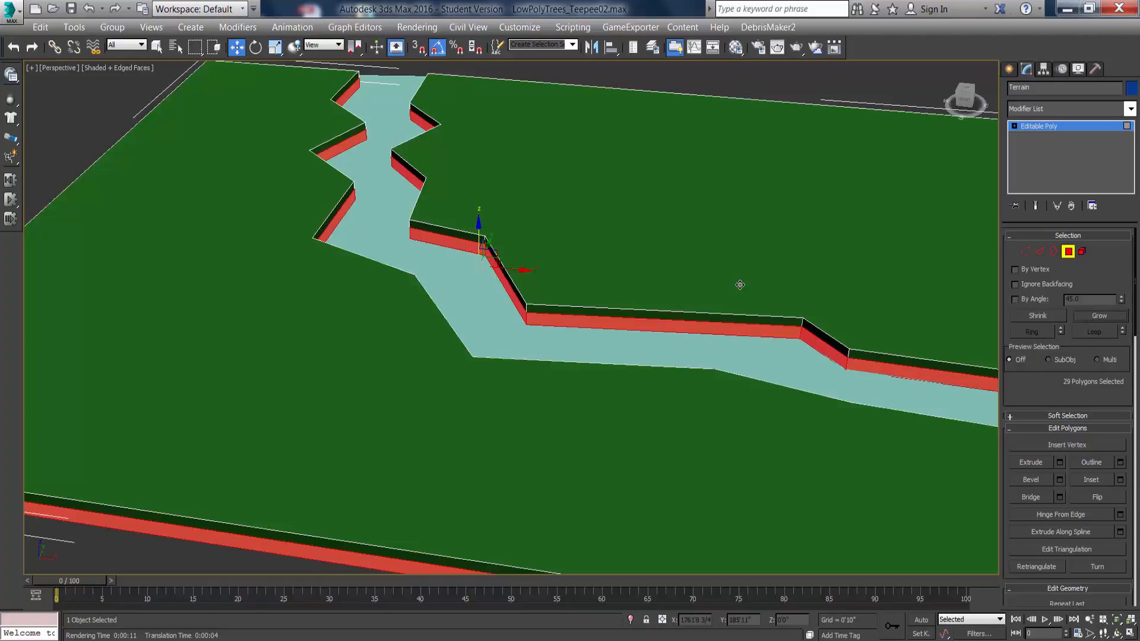
Start a new material in an unused sample slot of the Material Editor and name it mud_riverbed.
key(m)
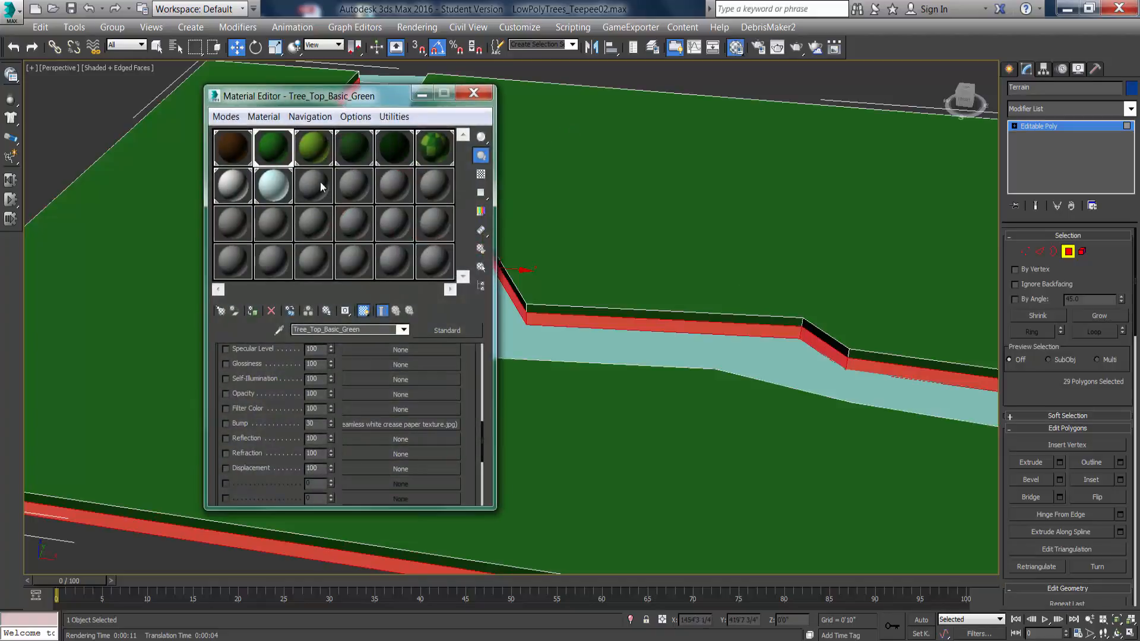
click(321, 186)
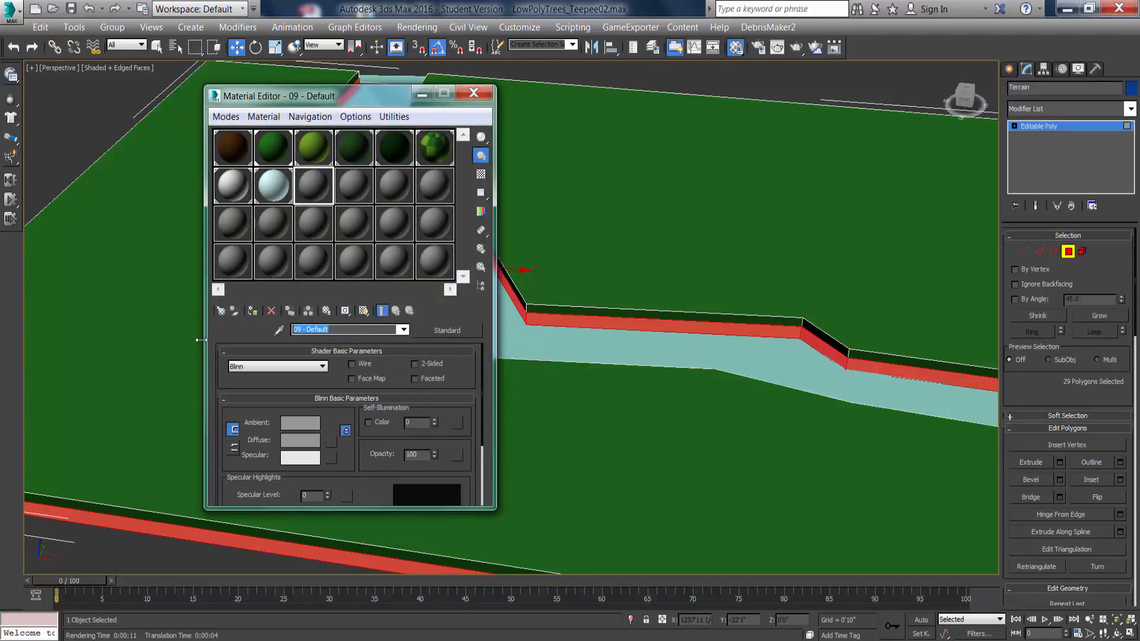
text(mud_)
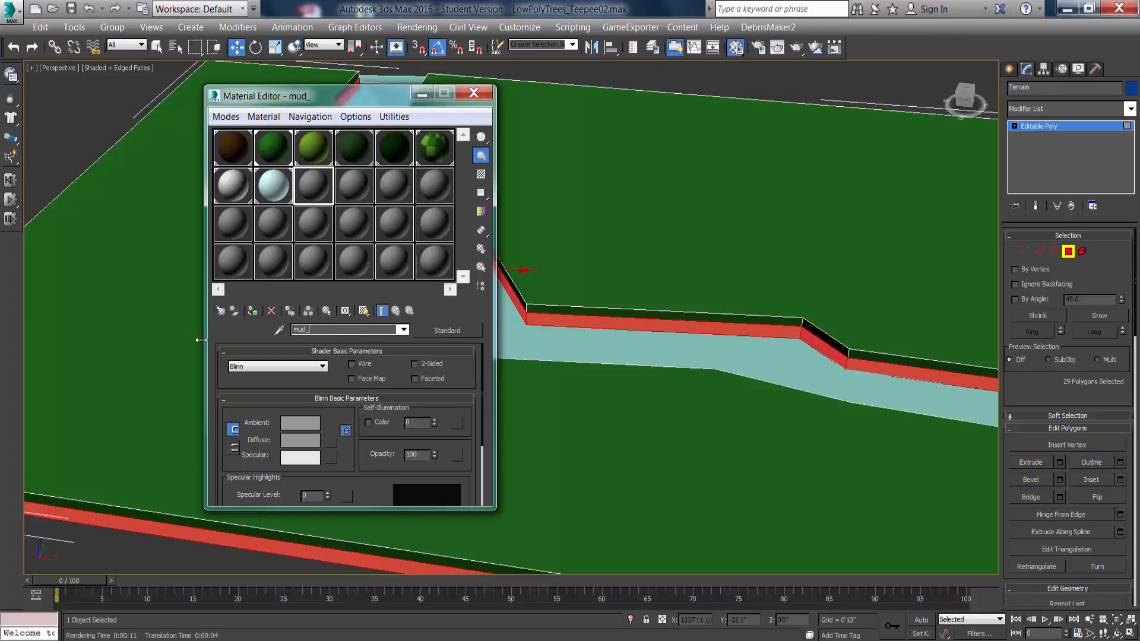
text(riverbed)
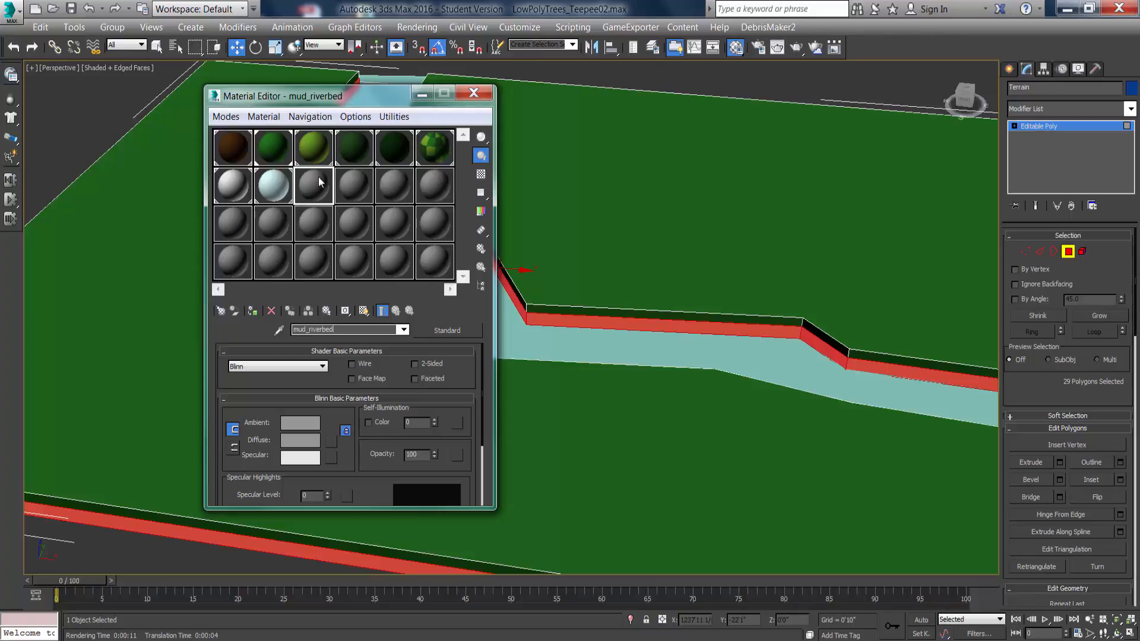
Set the mud_riverbed diffuse colour to brown (RGB 111, 74, 26) and assign it to the selected lower bank polygons.
click(301, 440)
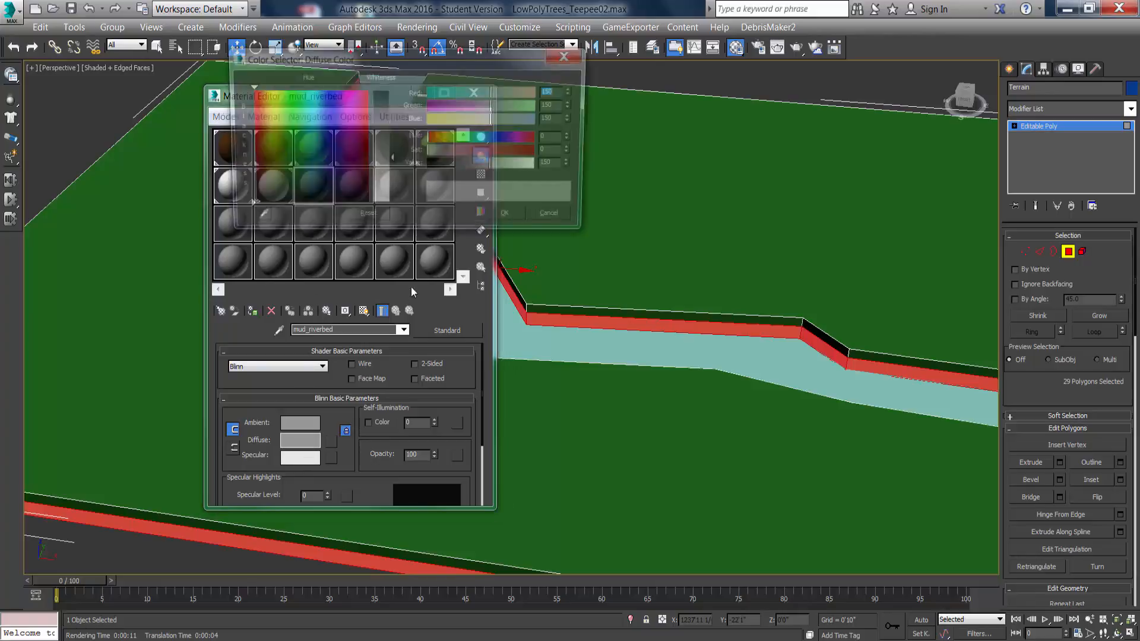
click(260, 164)
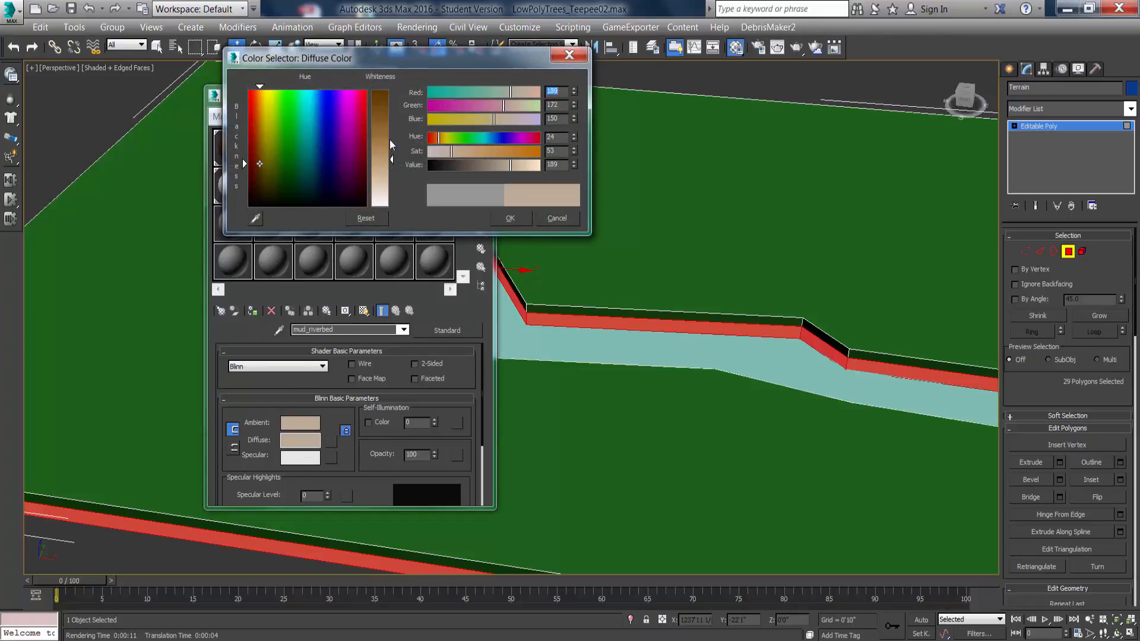
drag(389, 143, 391, 103)
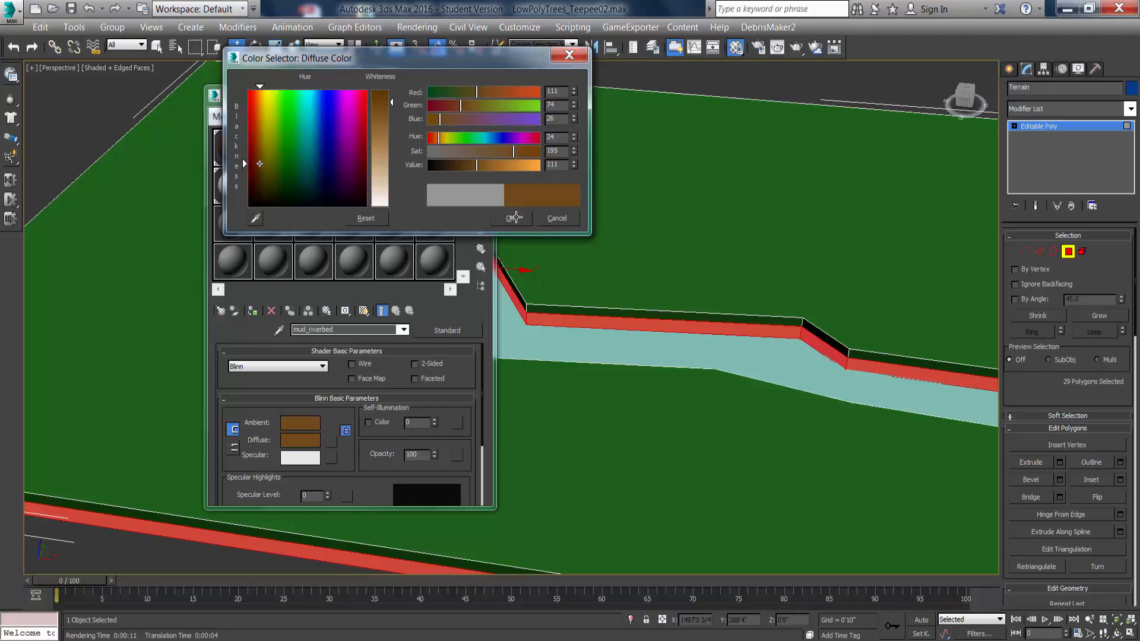
click(514, 218)
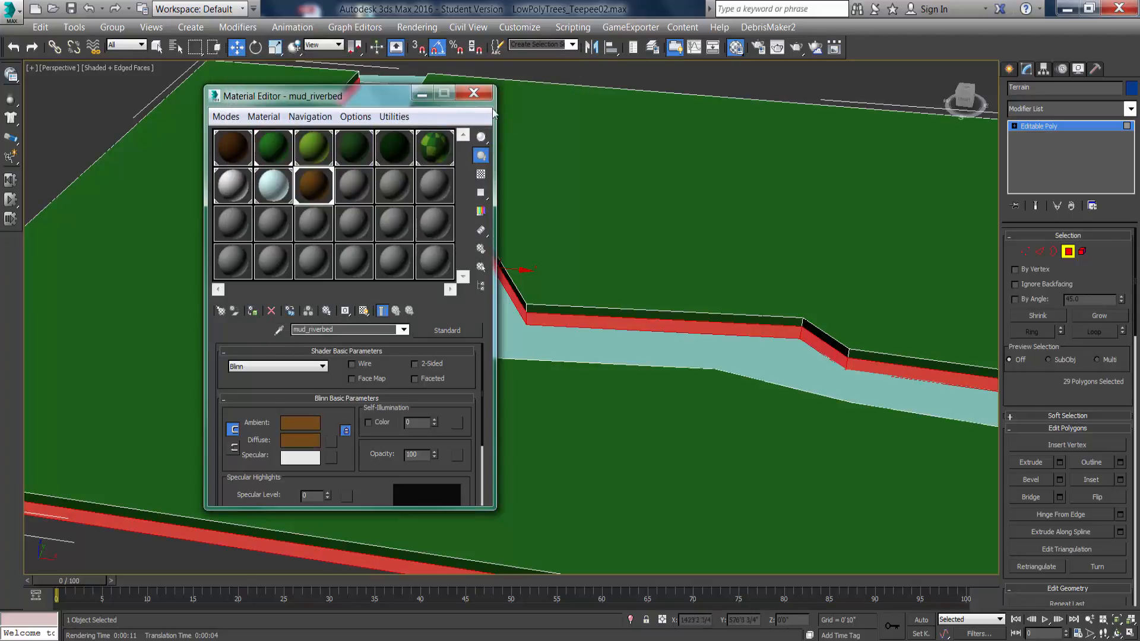
click(474, 92)
key(4)
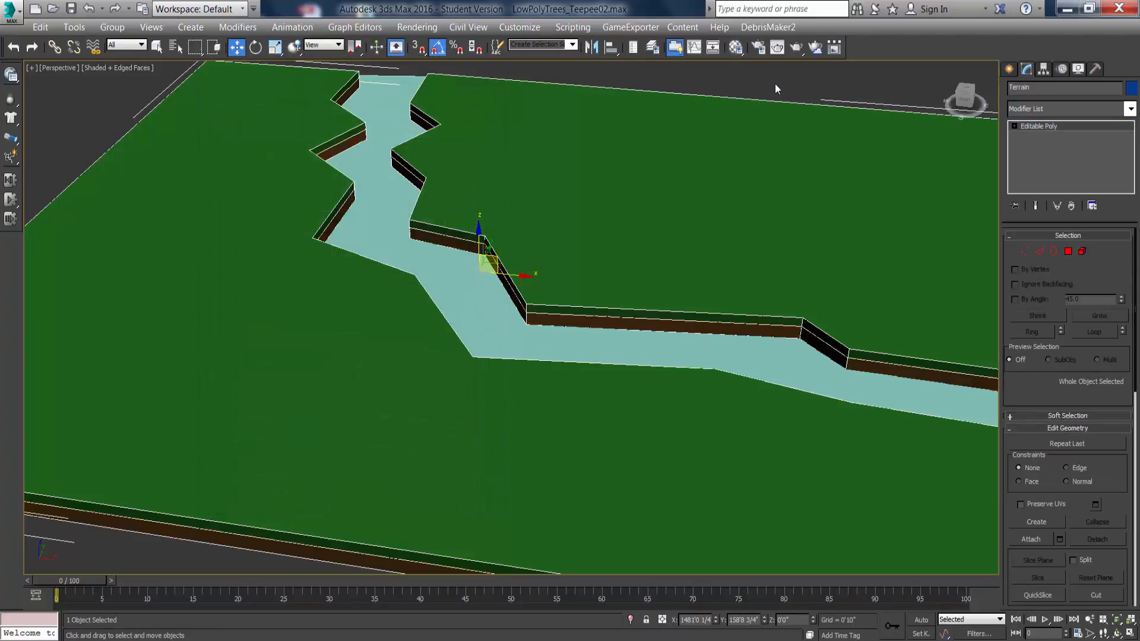
Try to scale both Terrain land tops together with their green side band, selected by growing the top polygons.
mouse_move(465, 394)
alt+middle_down()
mouse_move(440, 386)
mouse_move(455, 382)
alt+middle_up()
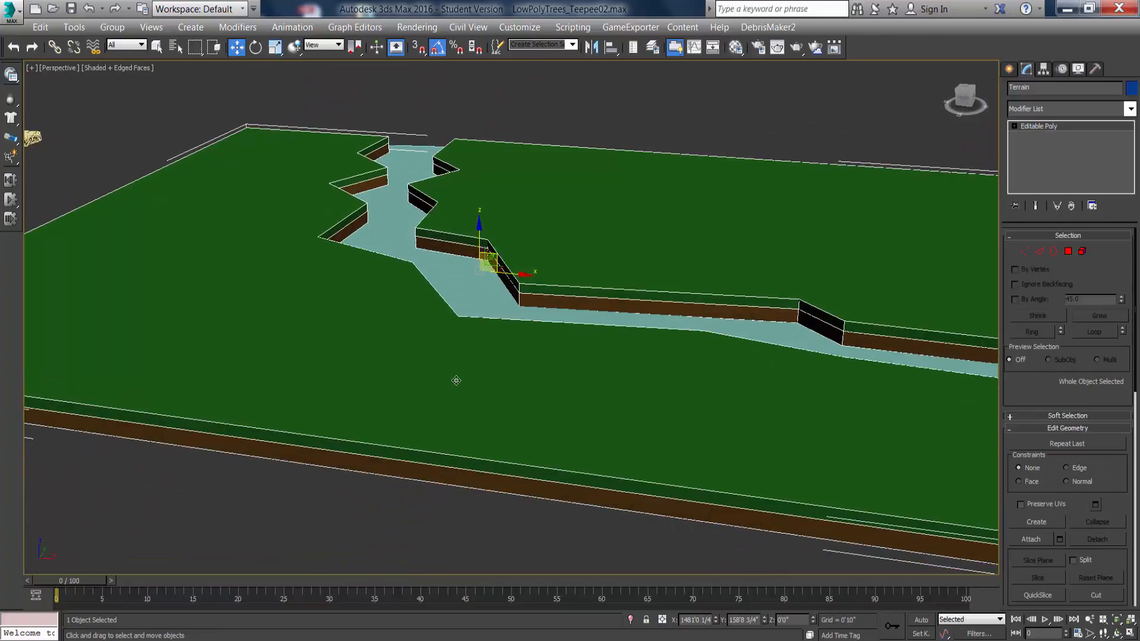
click(586, 116)
click(561, 233)
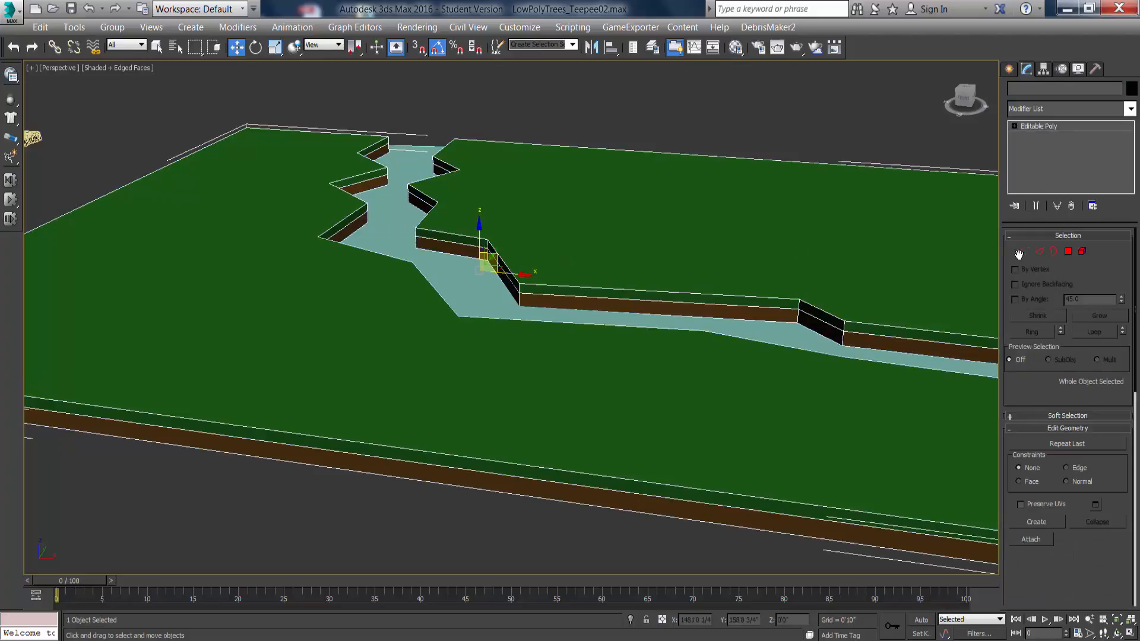
click(1068, 251)
click(643, 248)
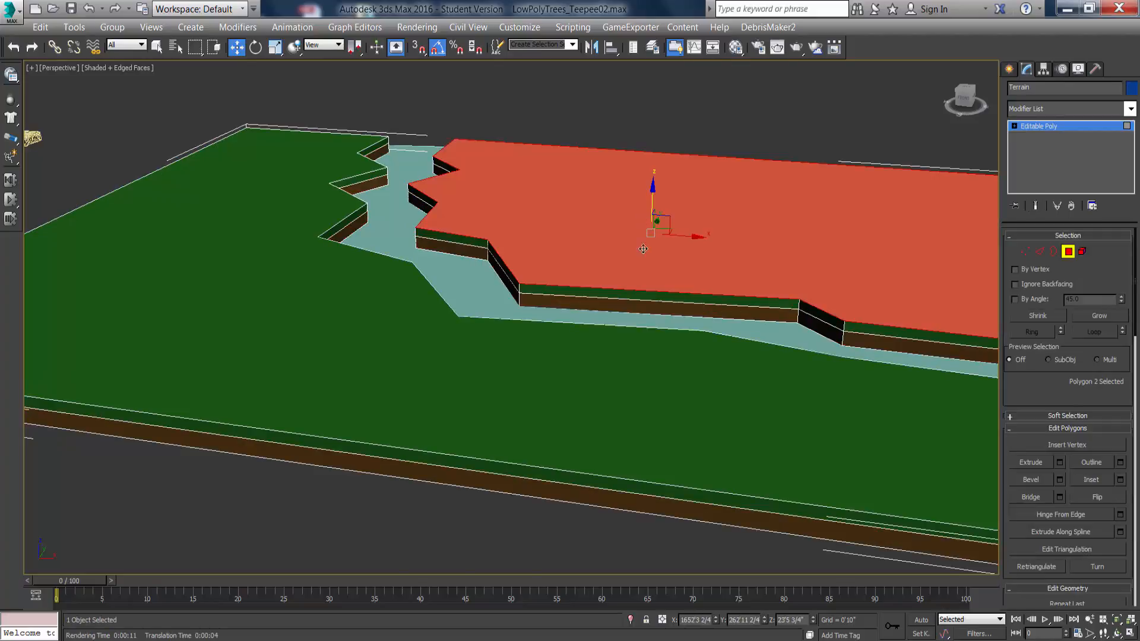
ctrl+click(471, 369)
click(1098, 317)
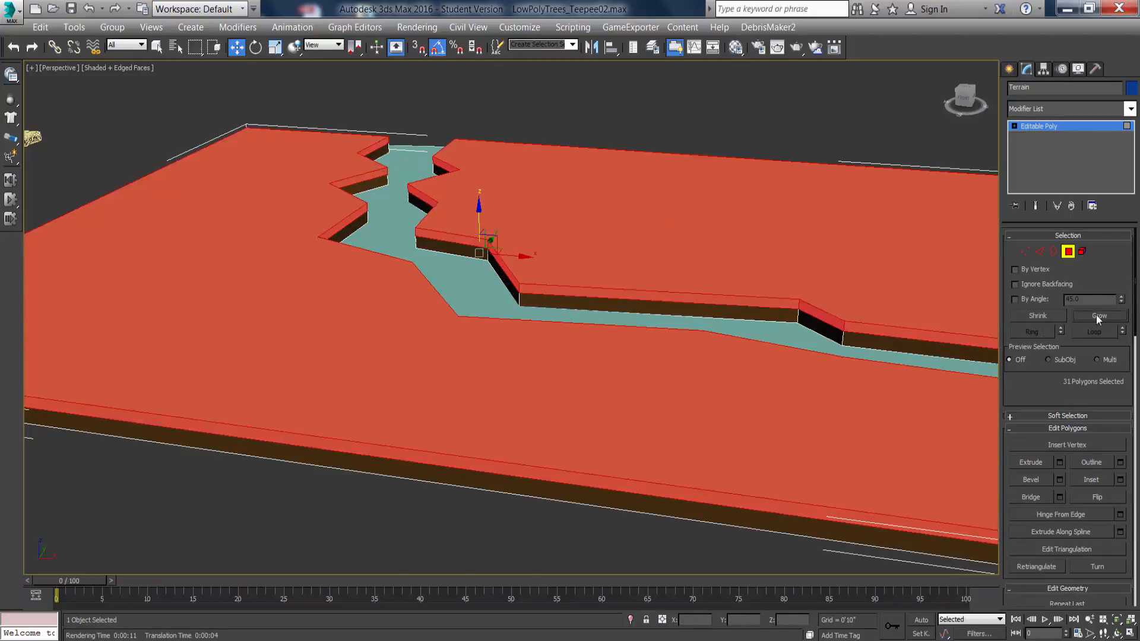
click(275, 48)
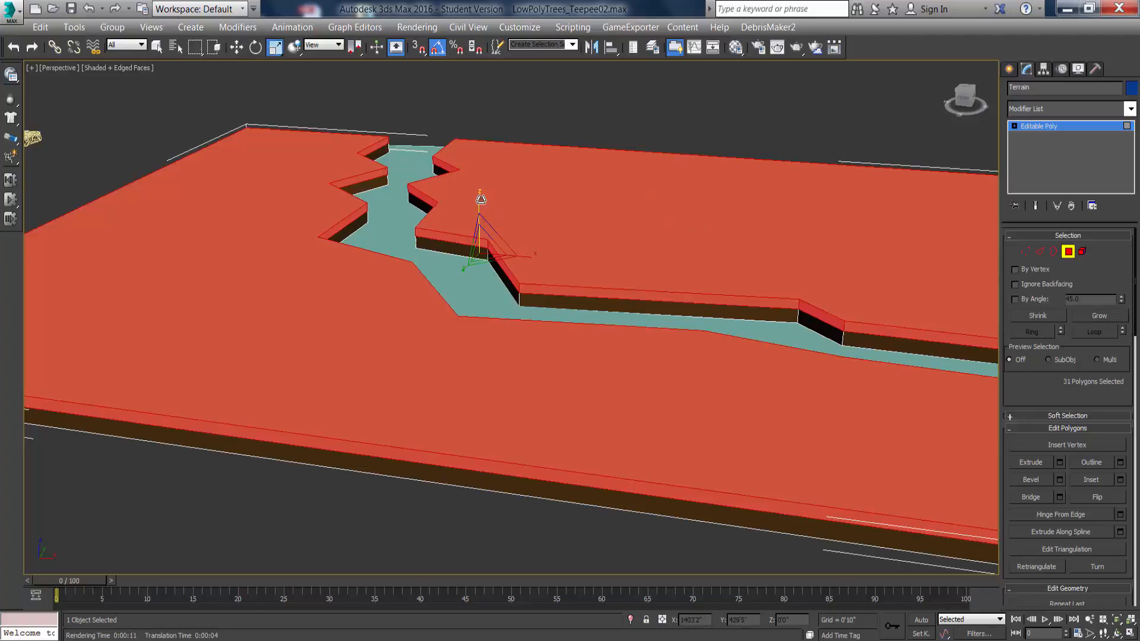
mouse_move(481, 199)
mouse_down()
mouse_move(485, 231)
mouse_move(493, 193)
mouse_move(498, 205)
mouse_up()
click(1072, 252)
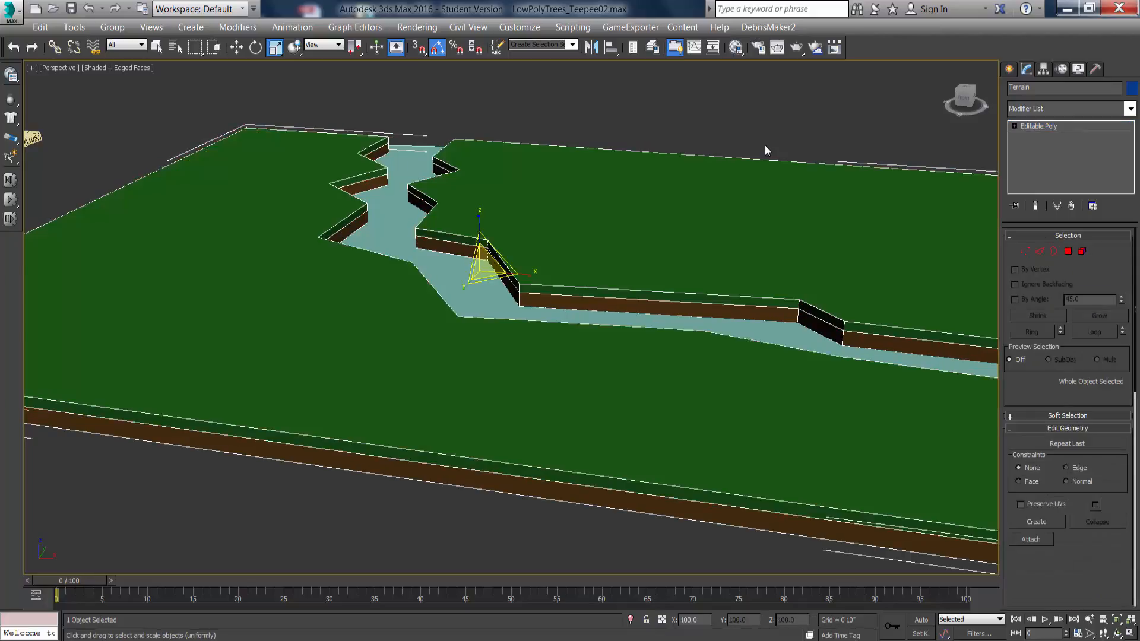
click(765, 148)
Raise the river surface along Z to about 6'5" so it covers part of the brown bank layer.
click(408, 234)
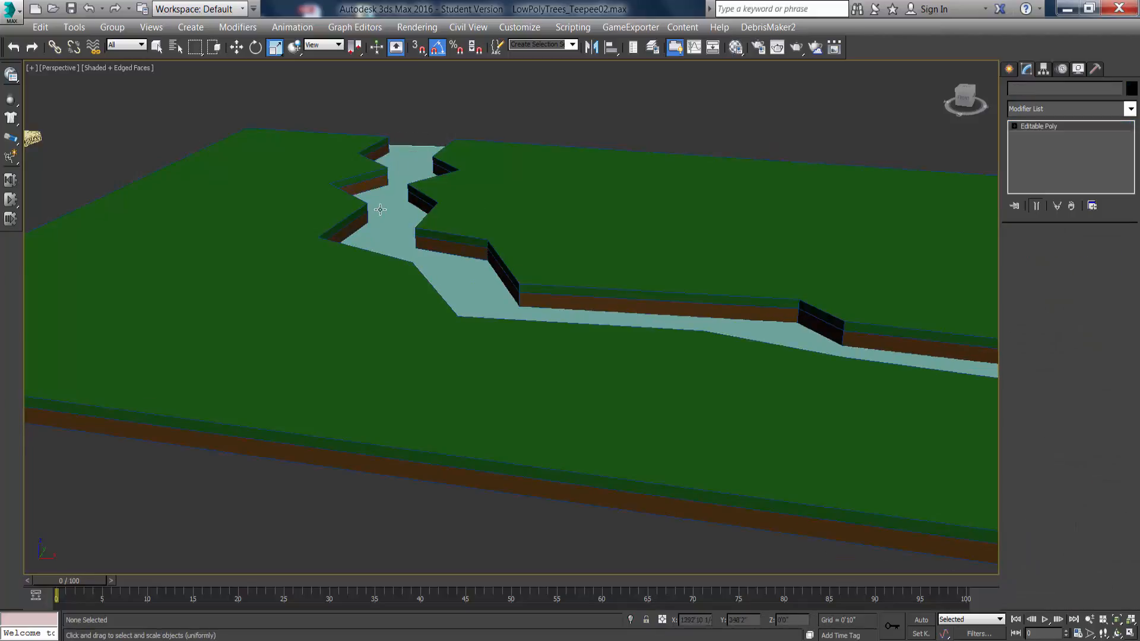
click(237, 47)
drag(552, 226, 551, 212)
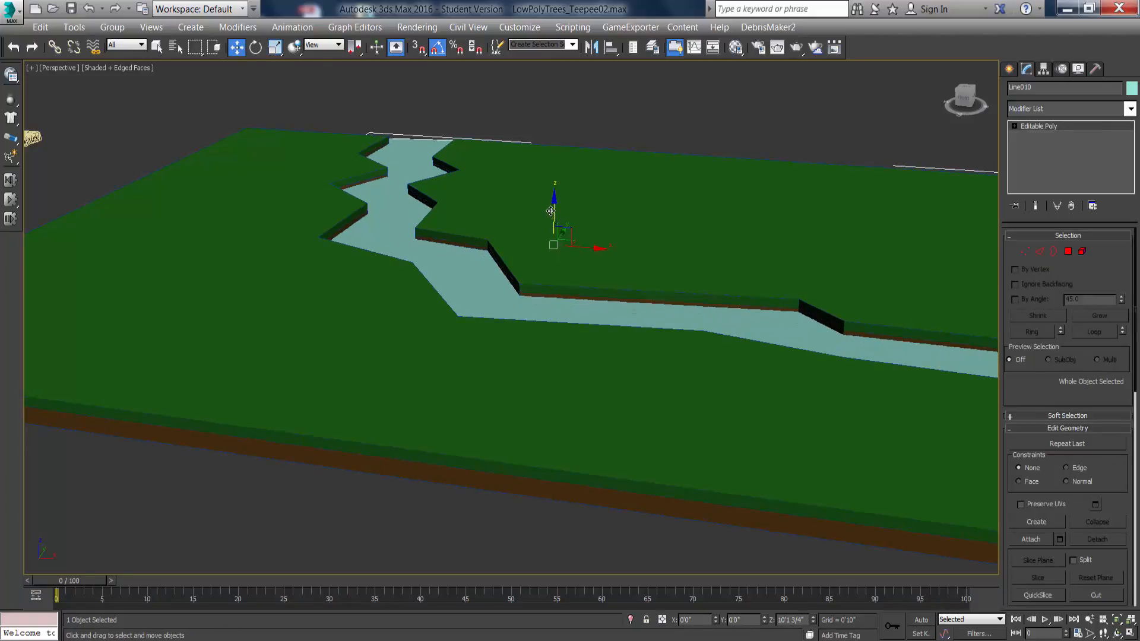
click(597, 135)
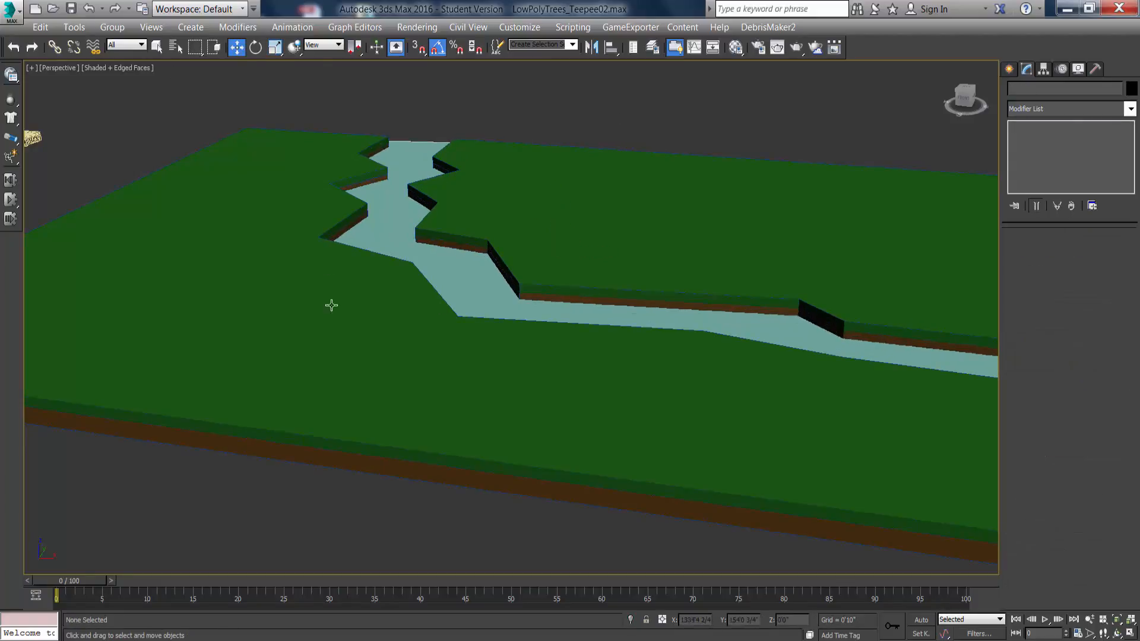
alt+middle_drag(591, 264, 597, 276)
middle_drag(587, 174, 590, 224)
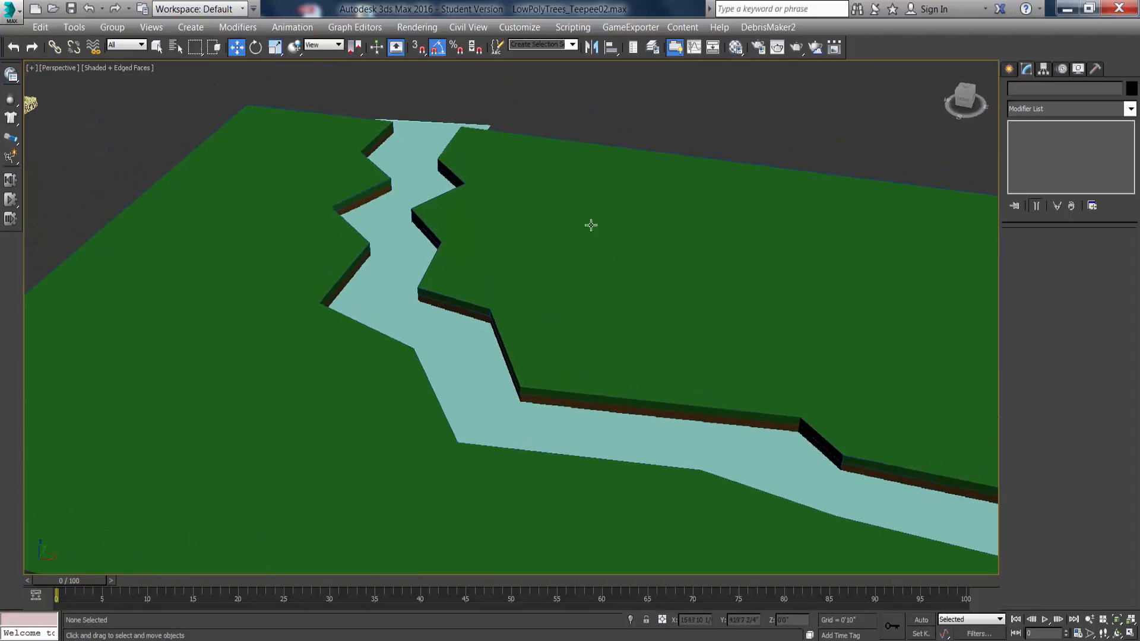
Select the river as a whole object and open the list of modifiers for it.
click(409, 141)
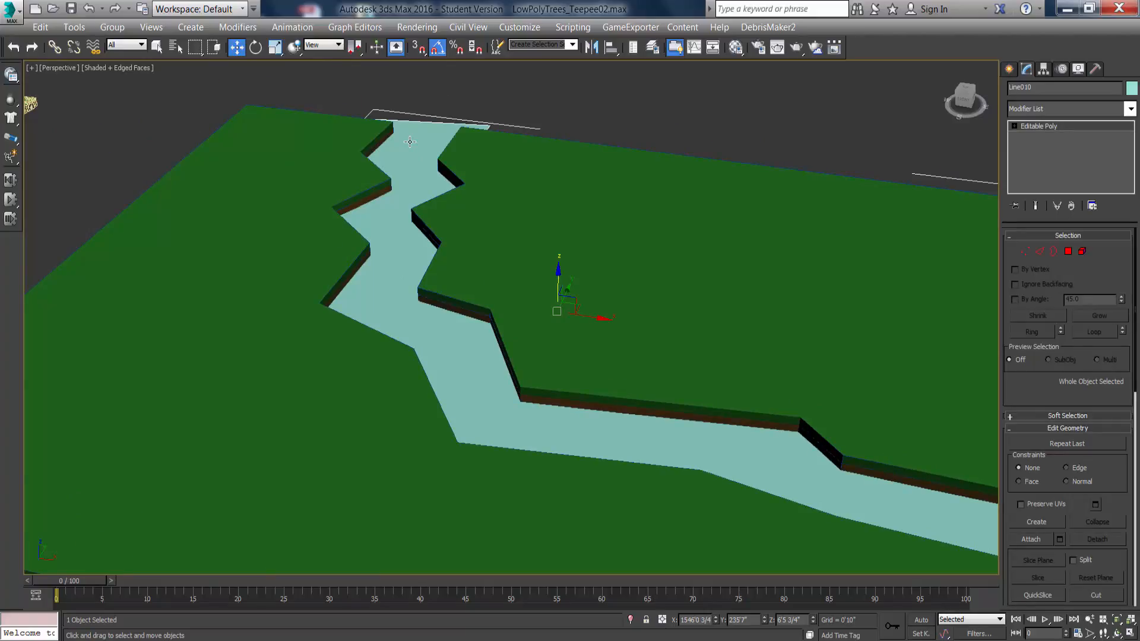
click(1067, 251)
click(410, 248)
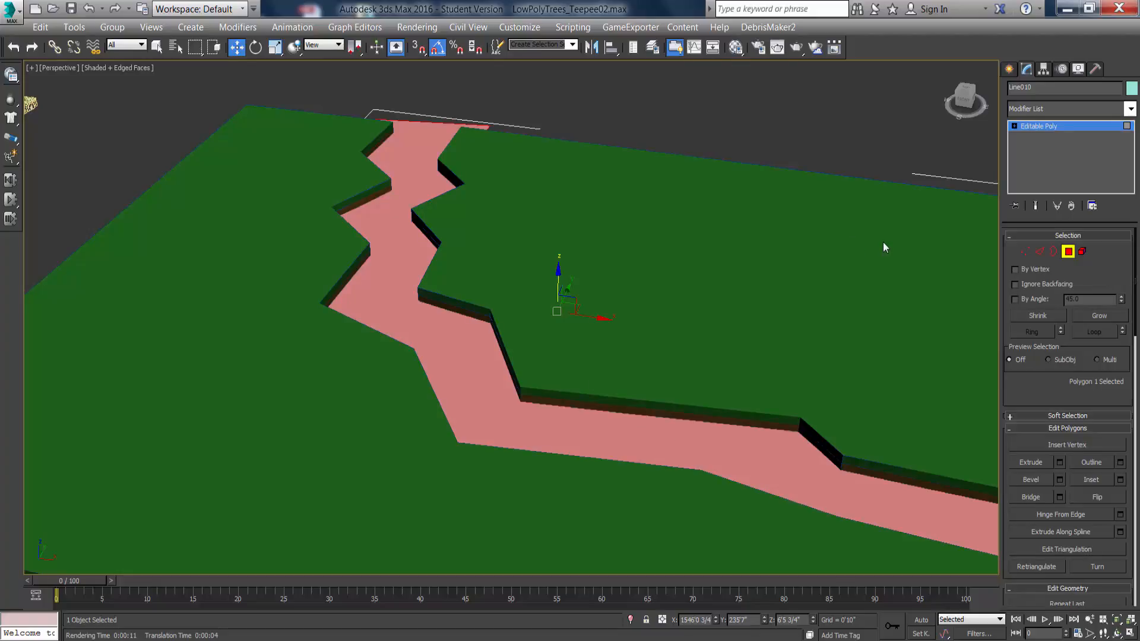
click(1067, 251)
click(1130, 108)
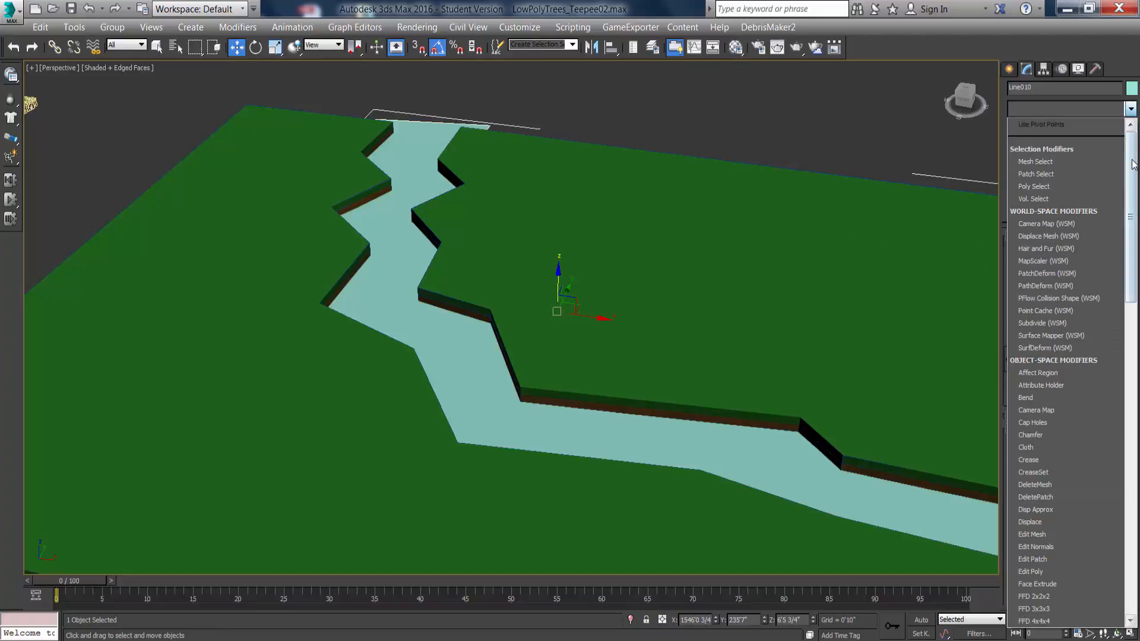
Apply a Subdivide modifier to the river surface and set its size to about 9'3 2/4".
drag(1134, 164, 1132, 321)
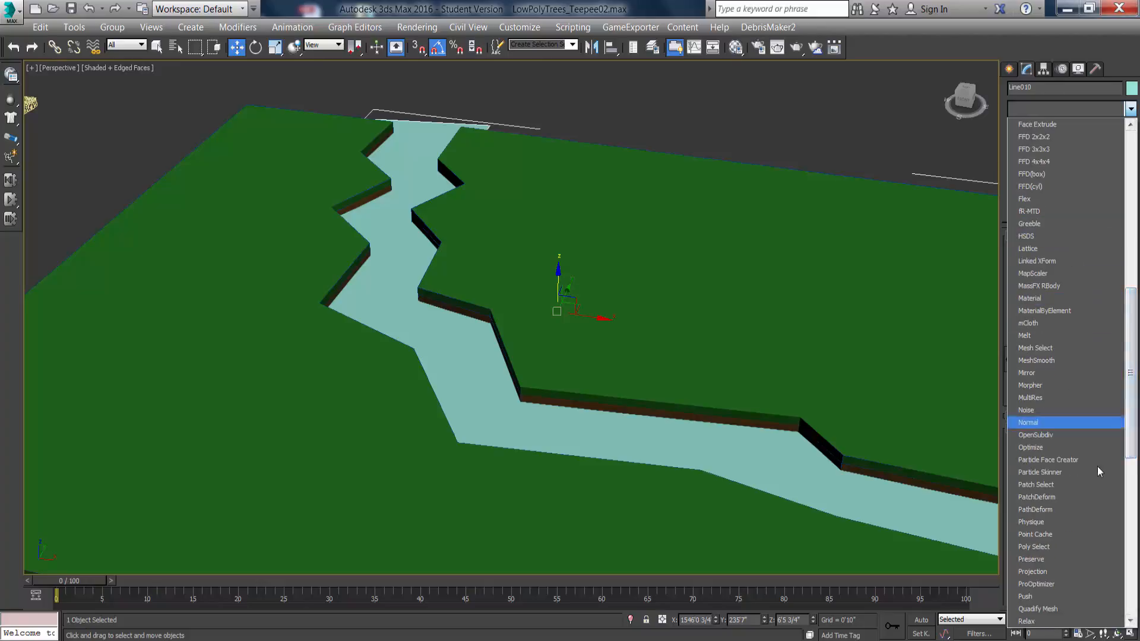
scroll(1076, 451, down, 7)
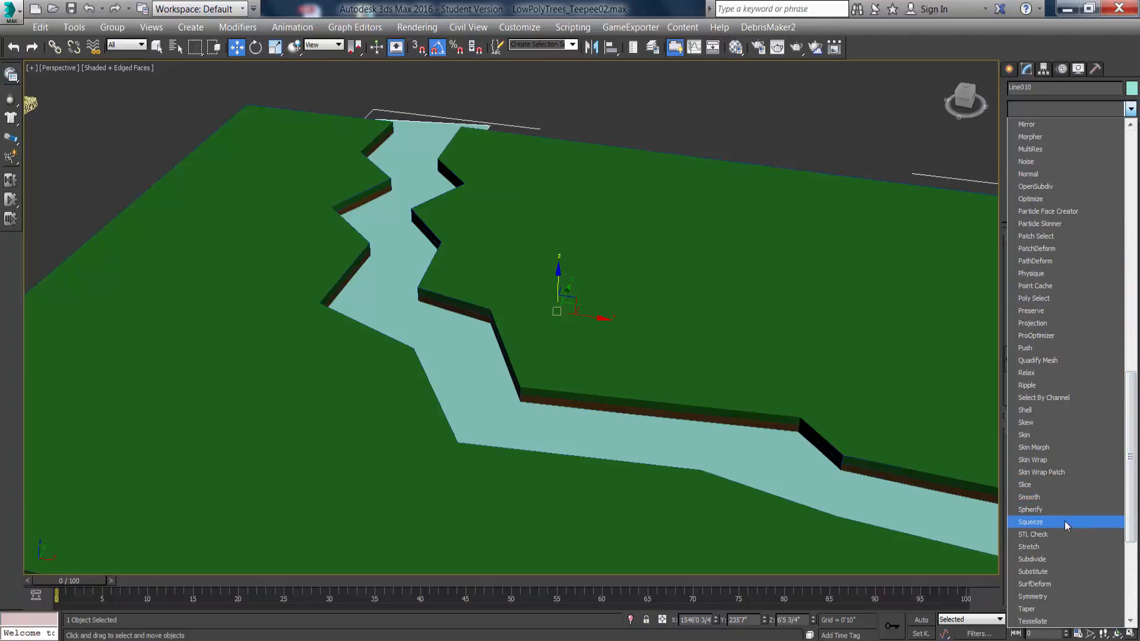
click(1033, 559)
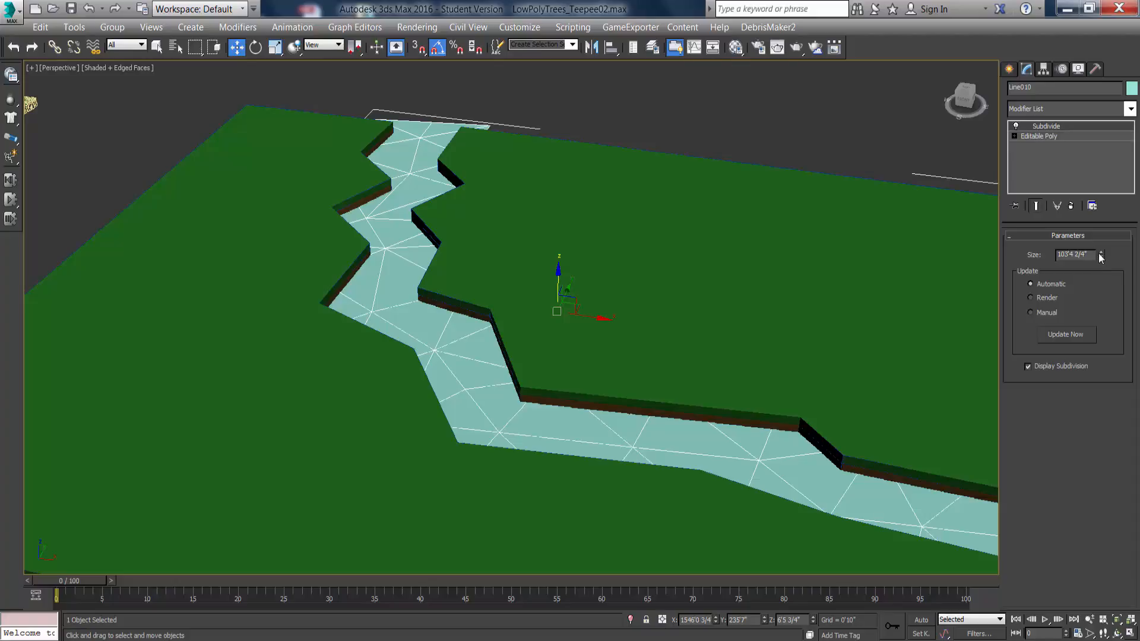
drag(1102, 259, 1099, 310)
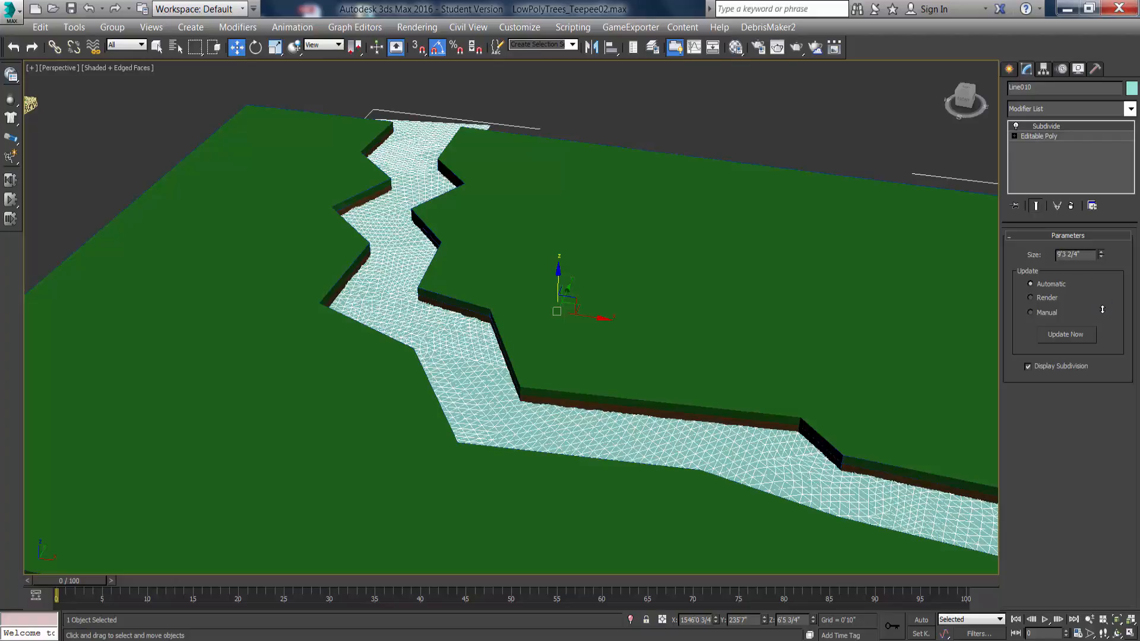
Examine the triangle density of the subdivided river mesh along its bends.
middle_drag(502, 391, 547, 386)
scroll(547, 386, up, 3)
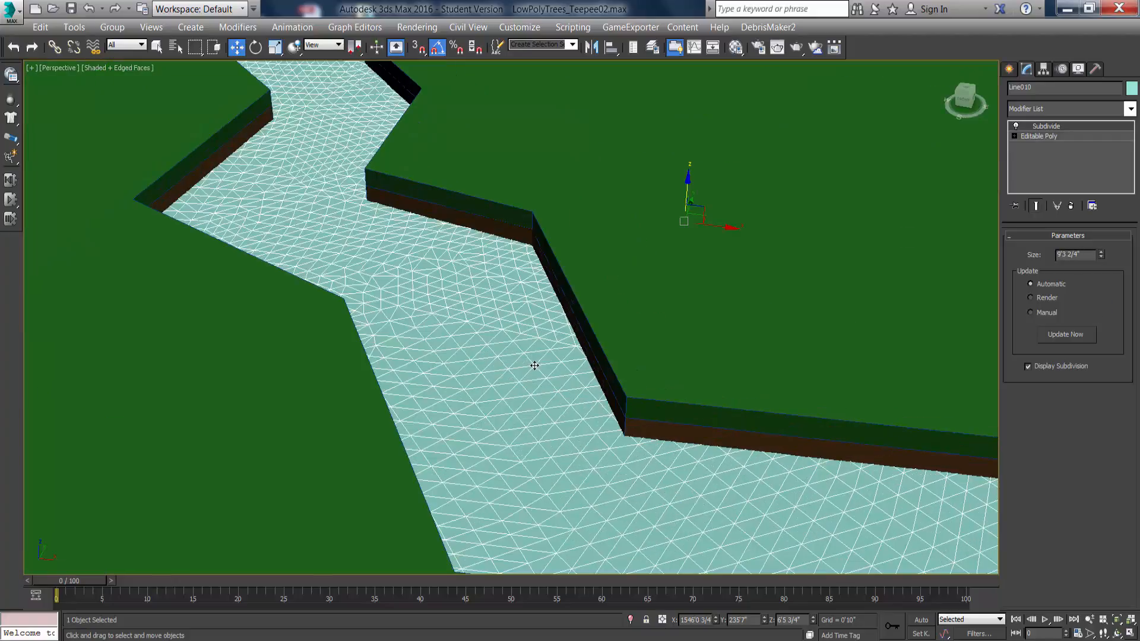
middle_drag(465, 309, 475, 338)
scroll(472, 339, up, 2)
middle_drag(432, 370, 285, 219)
scroll(481, 367, down, 3)
middle_drag(674, 386, 641, 417)
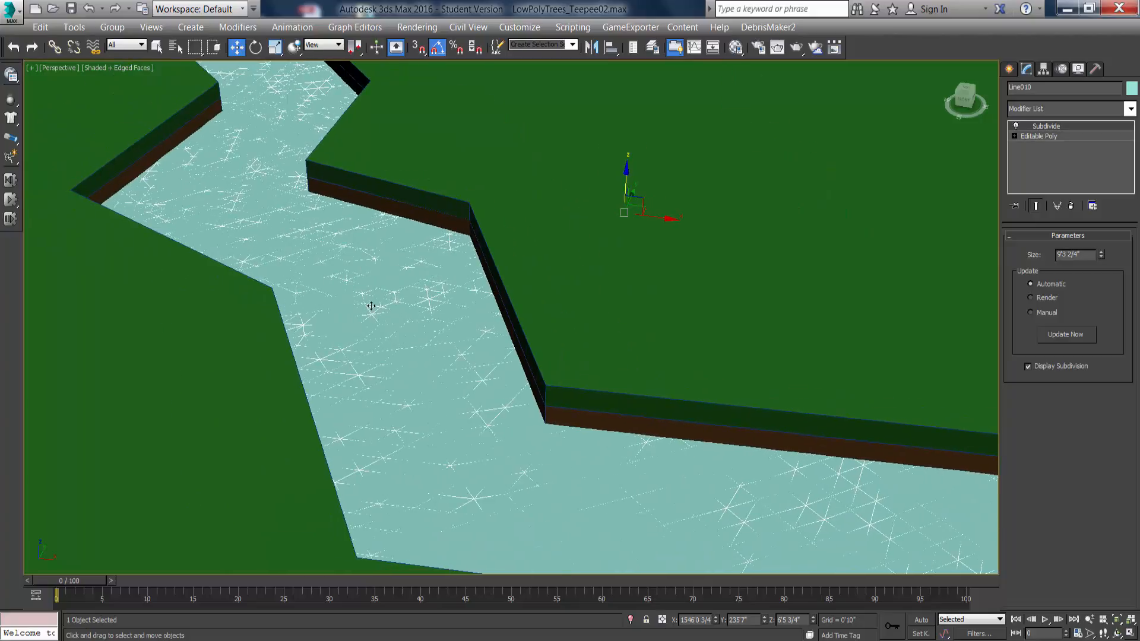
middle_drag(372, 307, 440, 423)
scroll(346, 187, up, 4)
scroll(346, 242, down, 6)
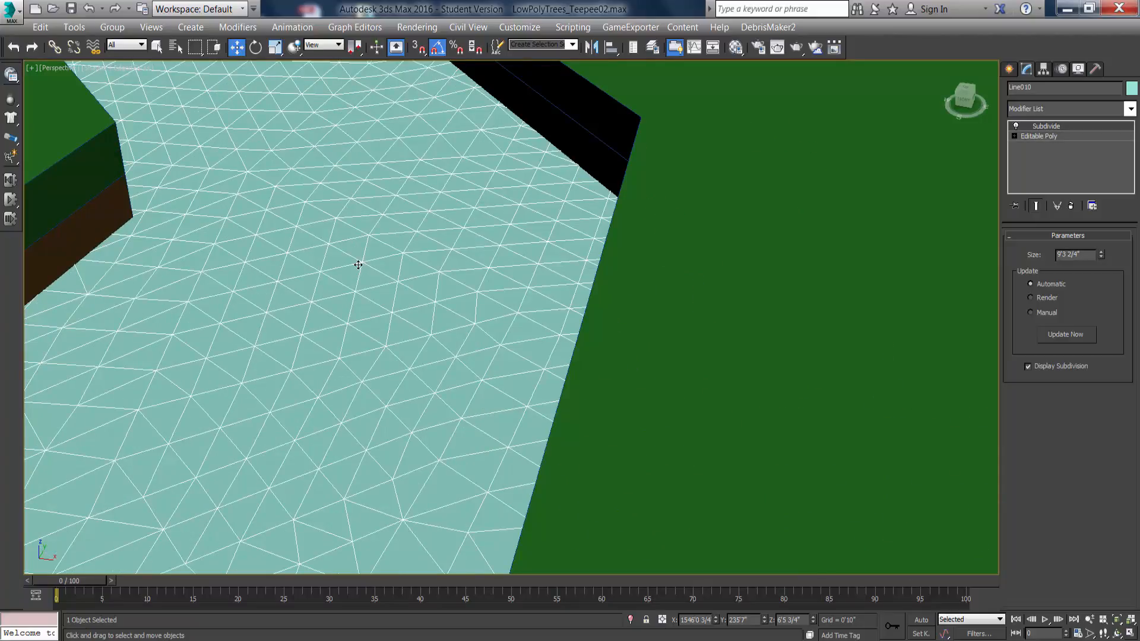
middle_drag(432, 297, 372, 278)
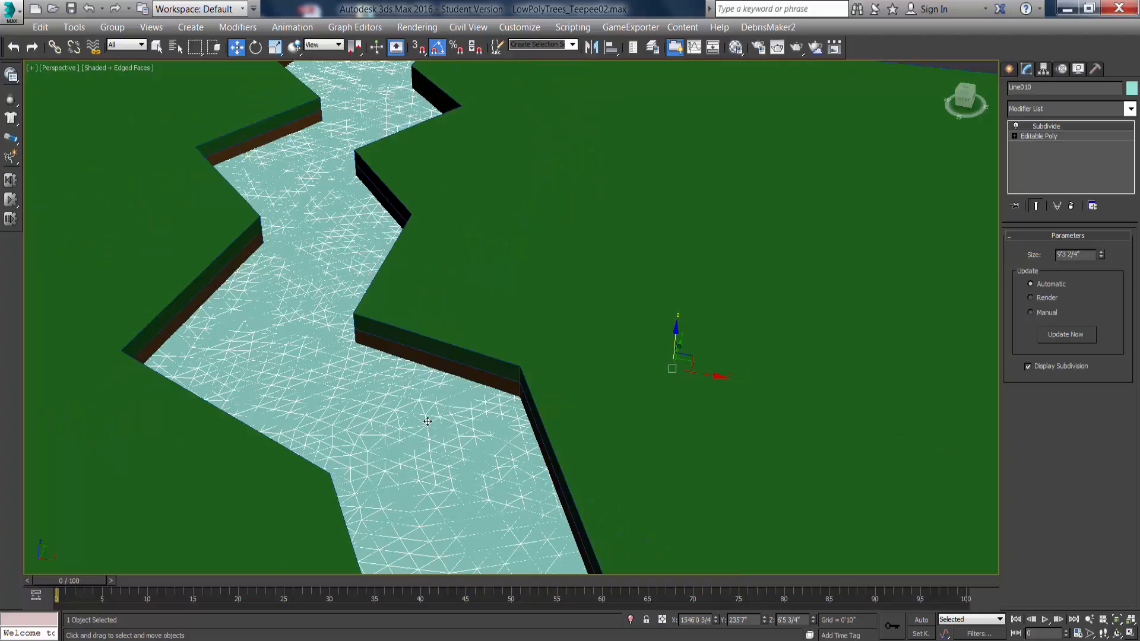
middle_drag(428, 421, 402, 337)
Add a Noise modifier above Subdivide on the river surface.
click(1129, 109)
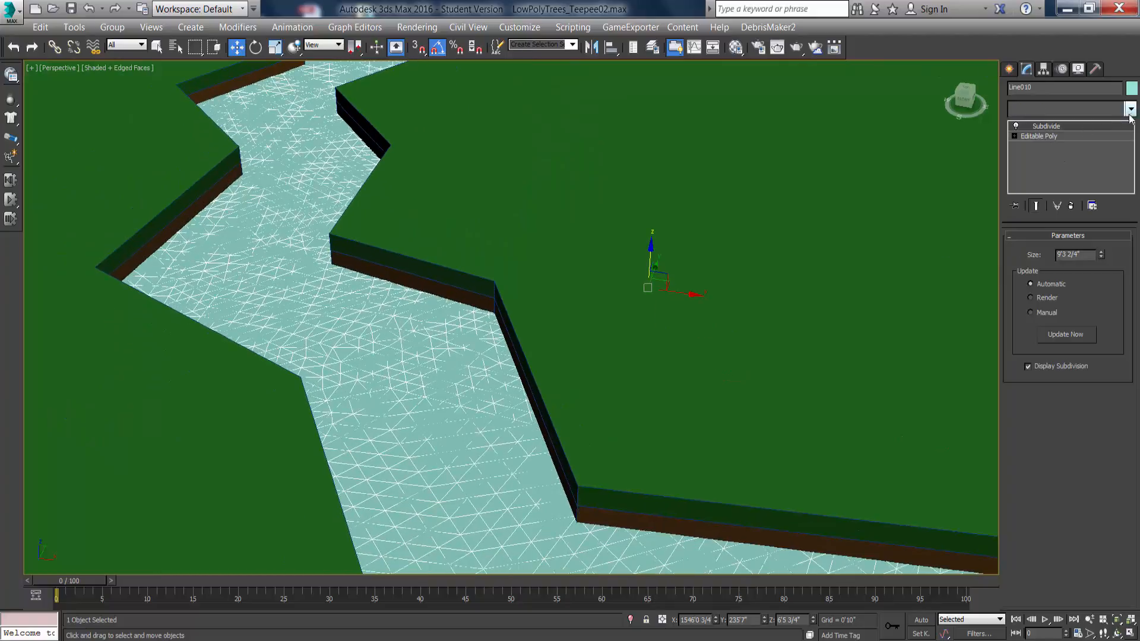
scroll(1077, 403, down, 10)
key(n)
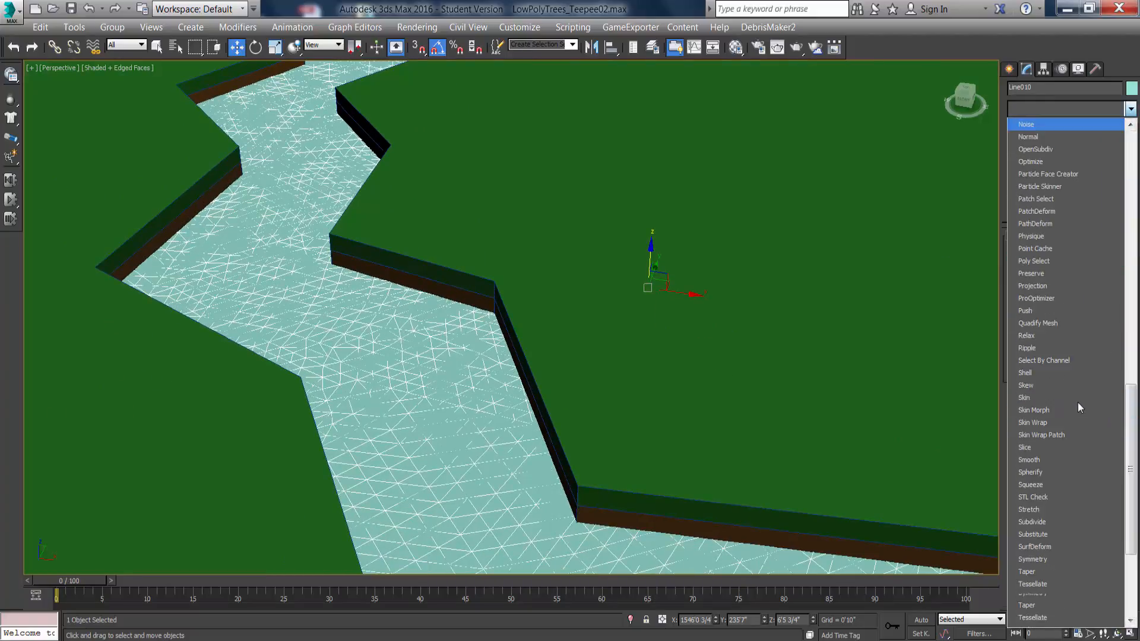
click(1038, 125)
Set the river's Noise strength to 3'0" on the X, Y and Z axes.
alt+middle_drag(517, 333, 478, 401)
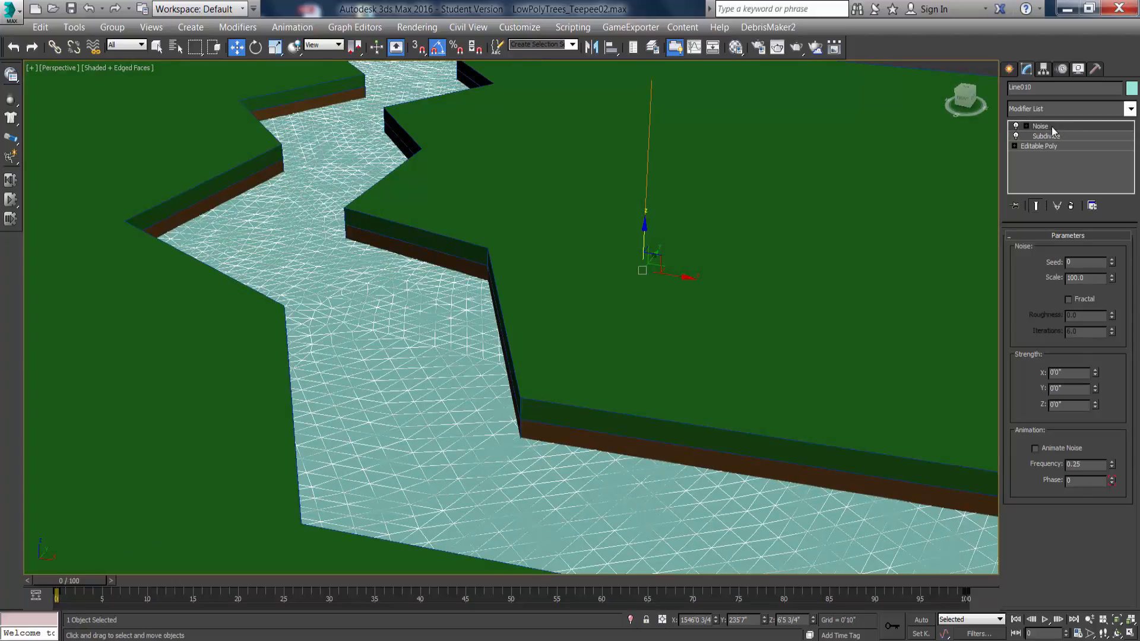
middle_drag(807, 444, 537, 337)
middle_drag(793, 389, 803, 365)
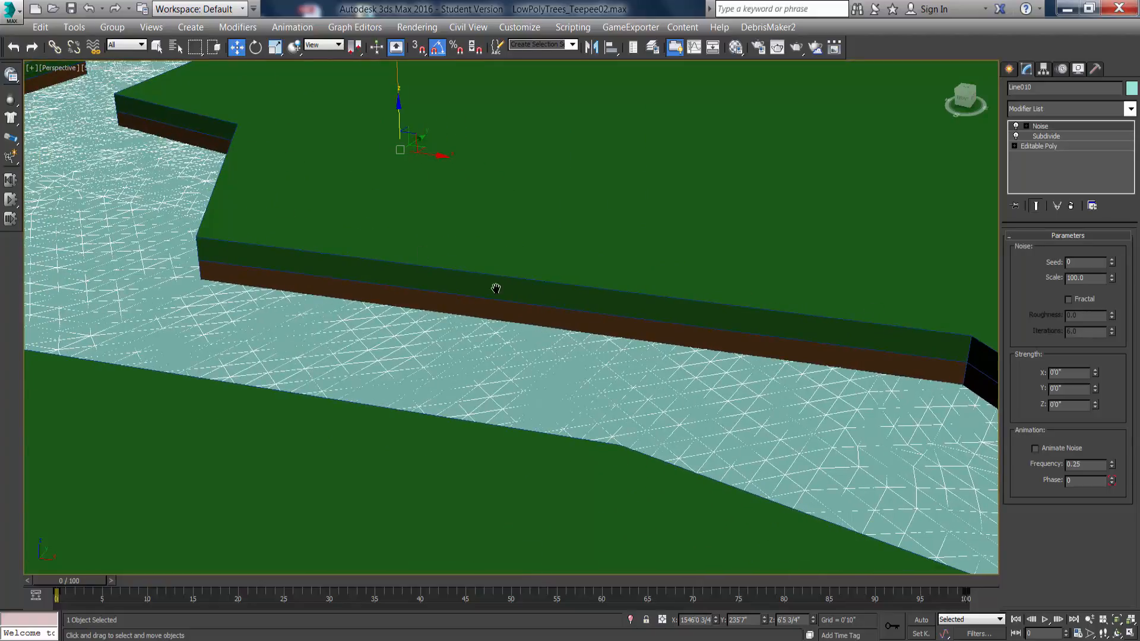
middle_drag(496, 288, 689, 377)
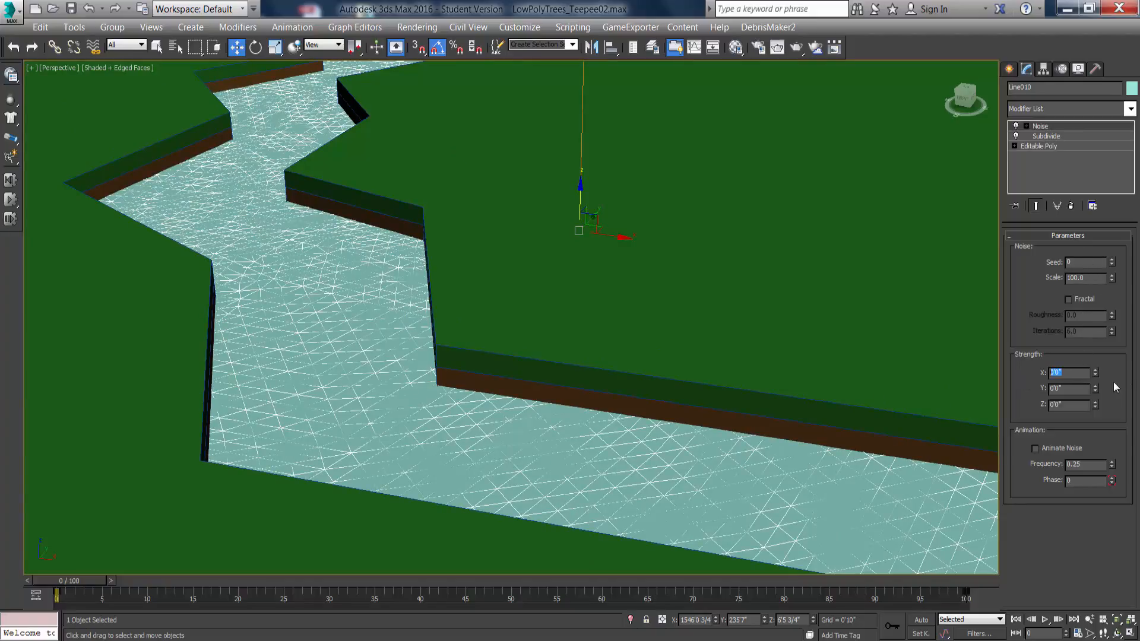
drag(1074, 392, 1046, 399)
text(3)
double_click(1070, 406)
text(3)
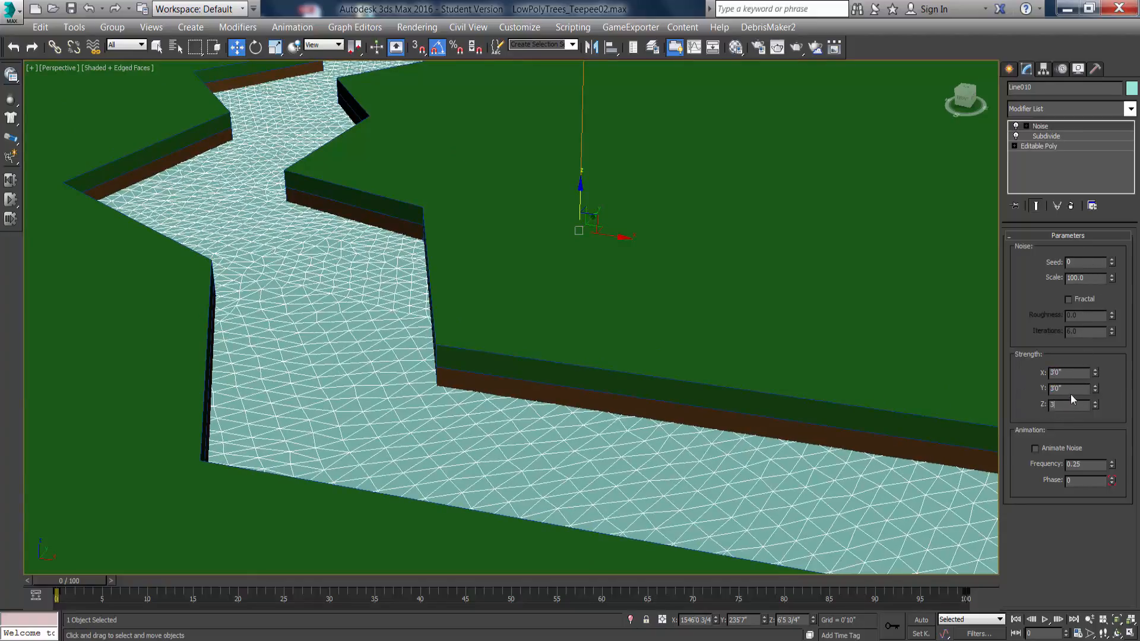
click(1074, 390)
Reduce the Noise scale to 23.0 and try the Fractal option on the river, leaving it off.
drag(1112, 279, 1116, 324)
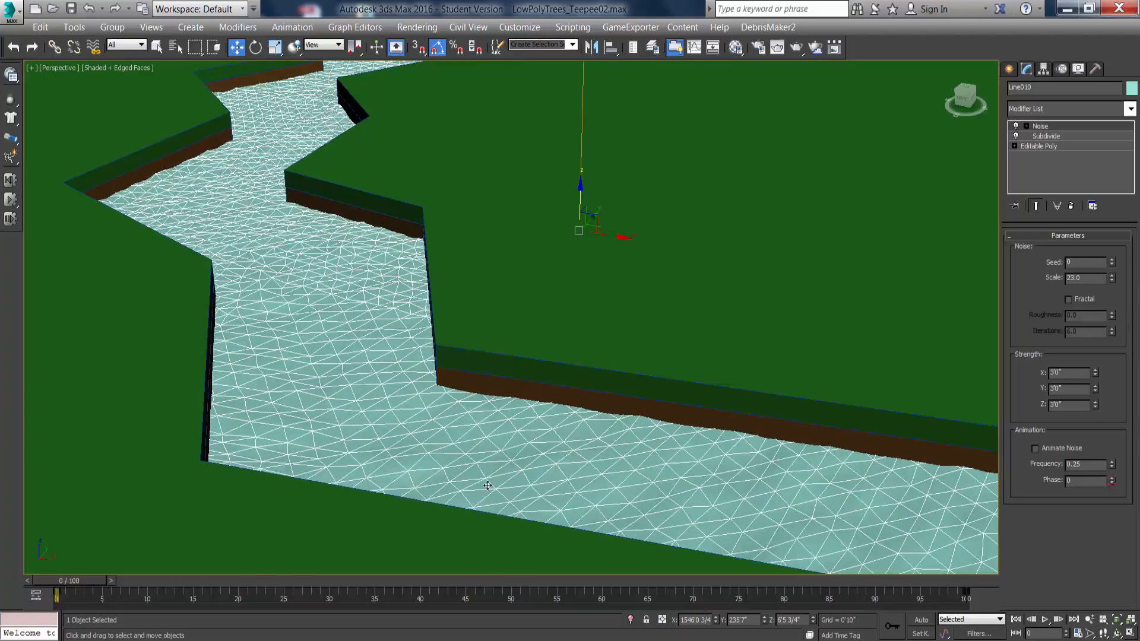
middle_drag(355, 363, 320, 351)
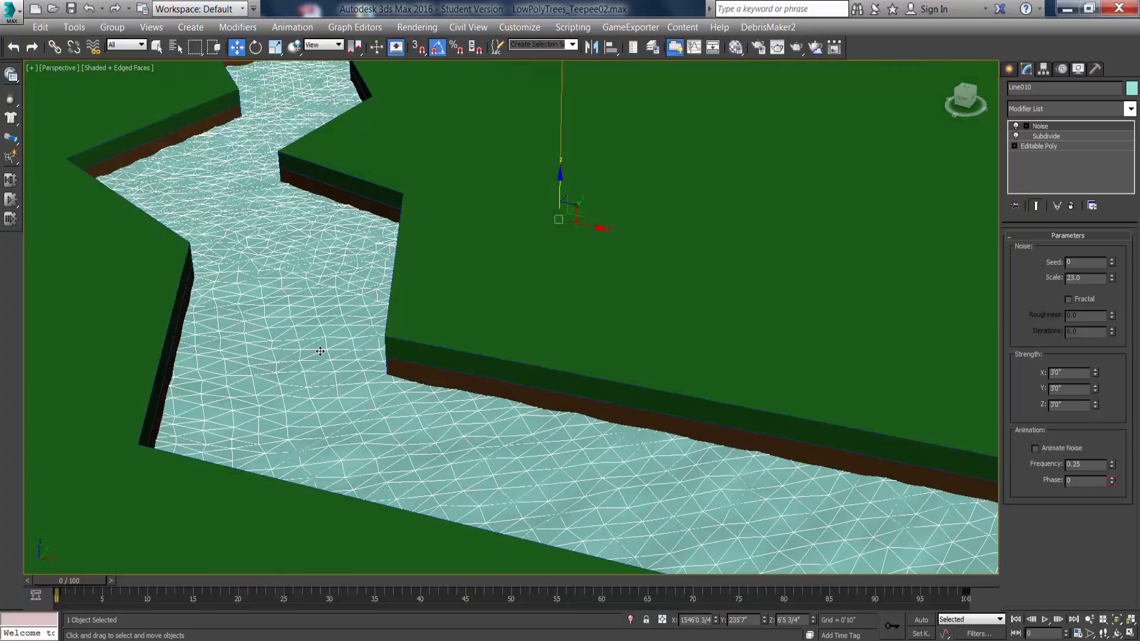
click(1069, 299)
click(1069, 299)
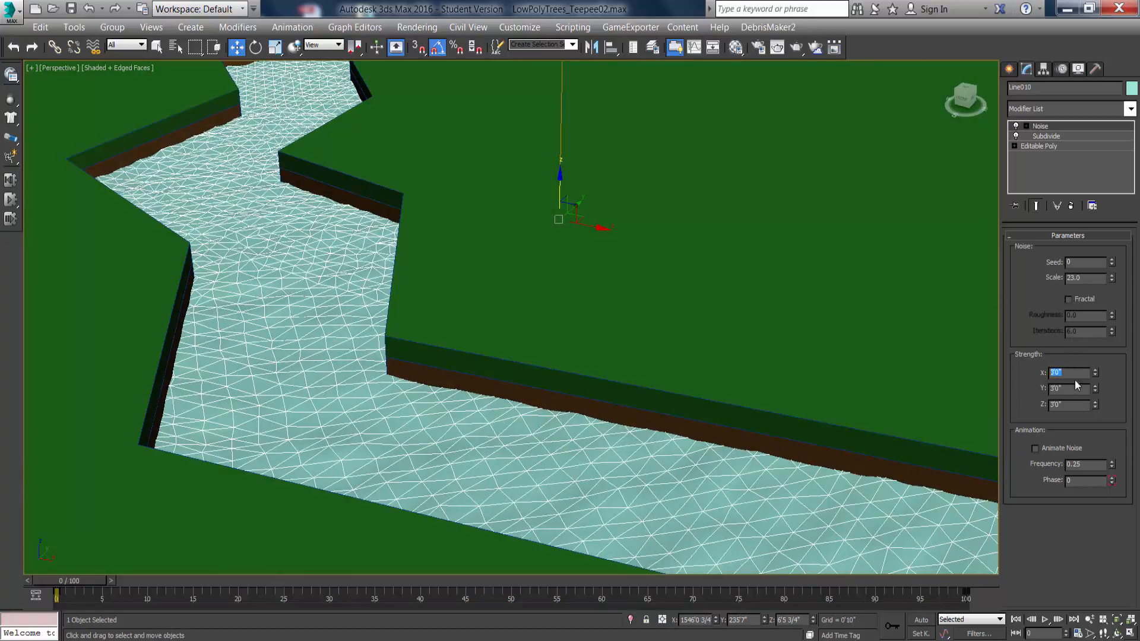
Raise the Noise strength to 5'0" on all axes, and further to about X 6'3 2/4", Y 10'3" and Z 8'1".
text(5)
key(Tab)
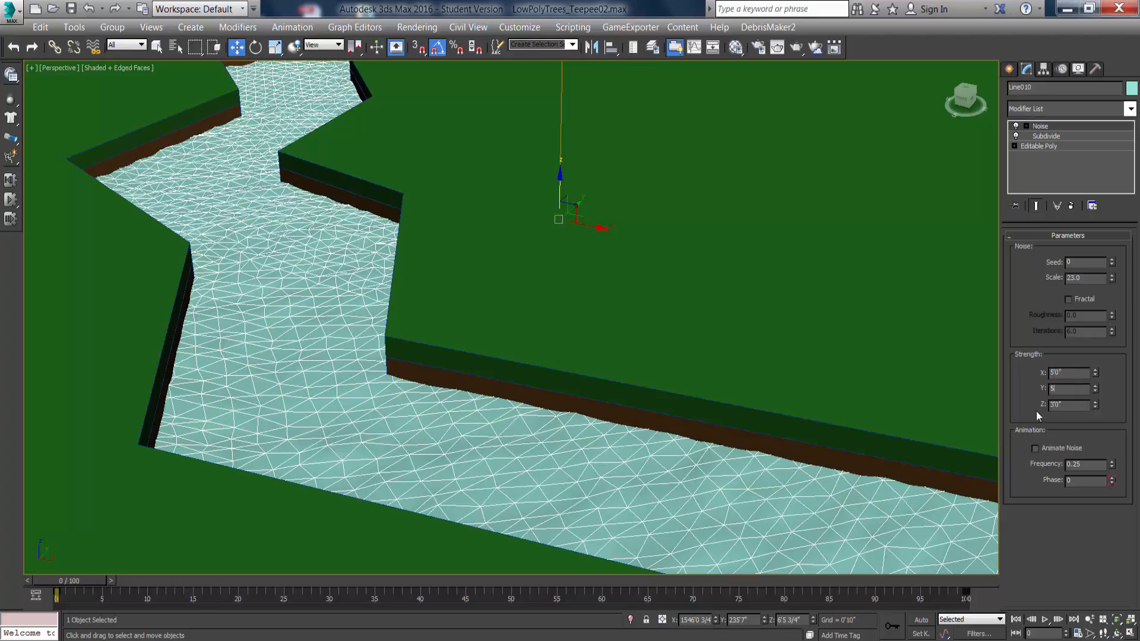
text(5)
key(Tab)
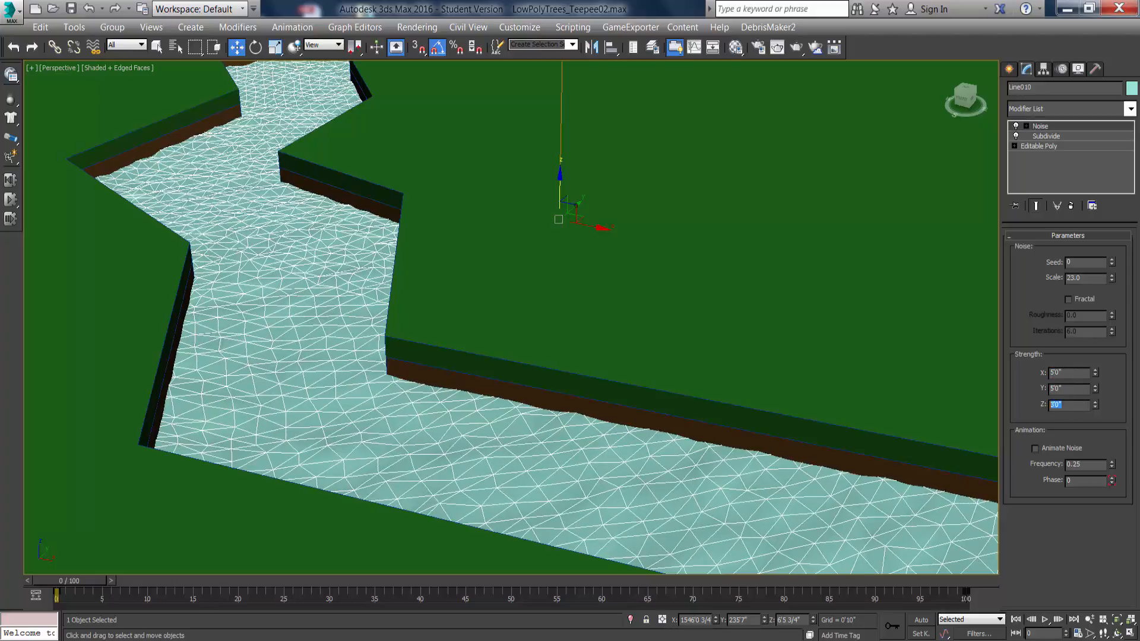
text(5)
key(Return)
drag(1096, 371, 1089, 315)
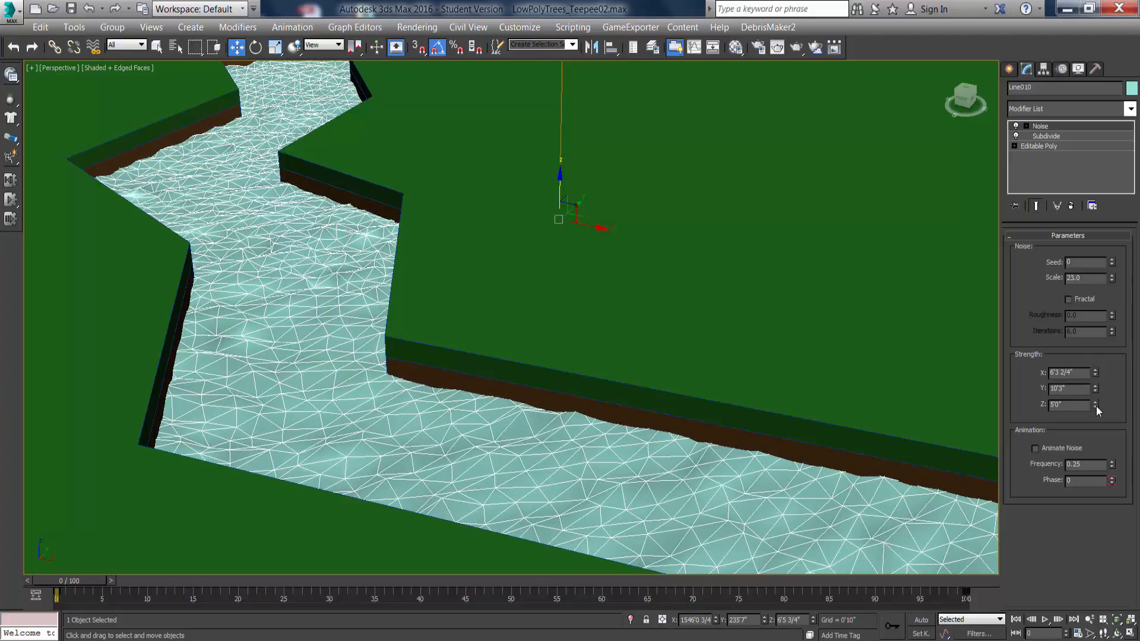
drag(1096, 406, 1088, 367)
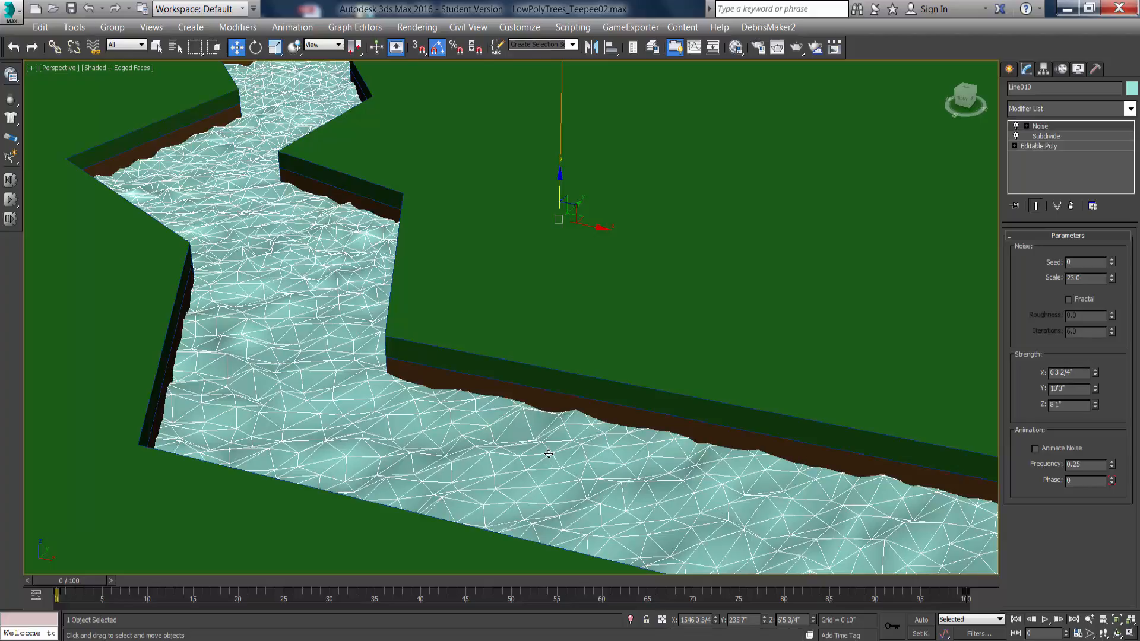
Refine the river mesh by reducing the Subdivide size to 8'10".
click(1046, 136)
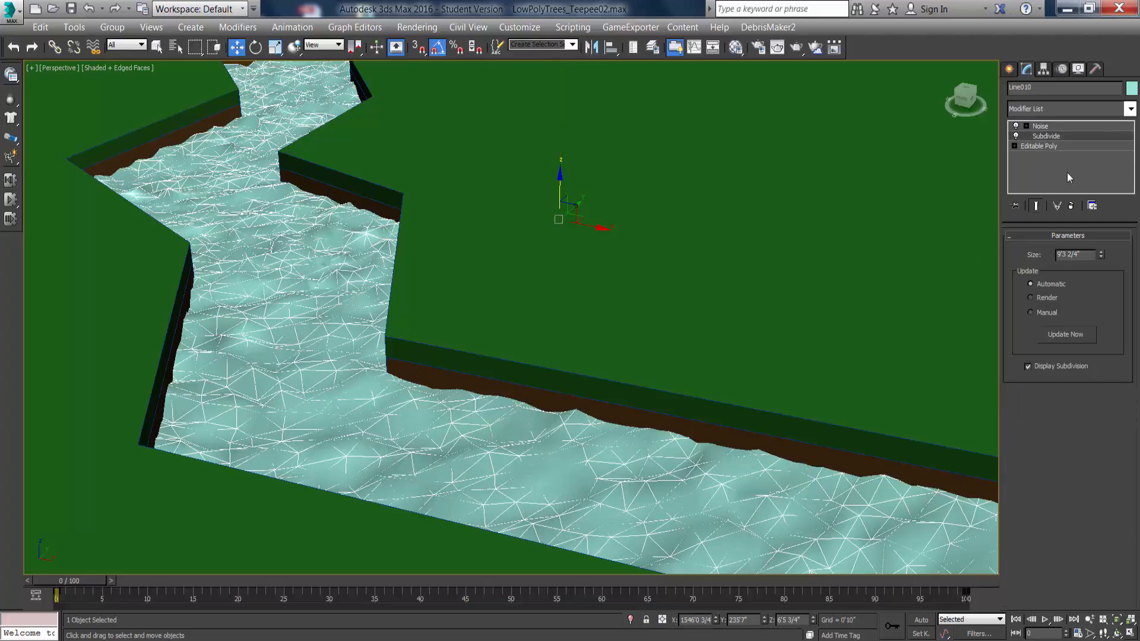
click(1101, 257)
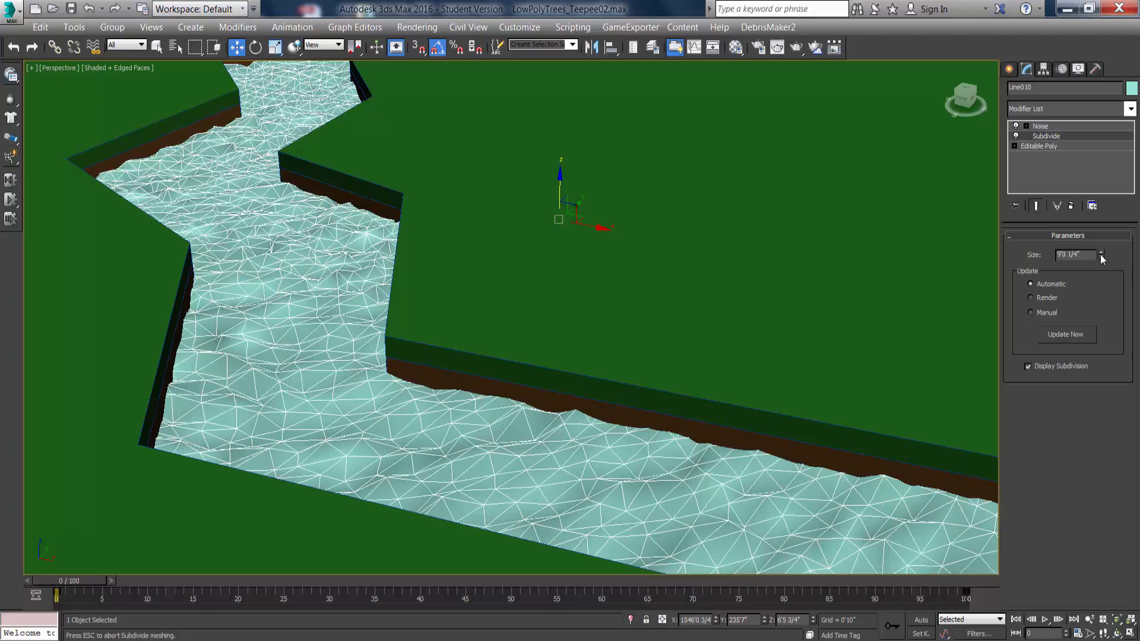
click(1101, 257)
click(1102, 257)
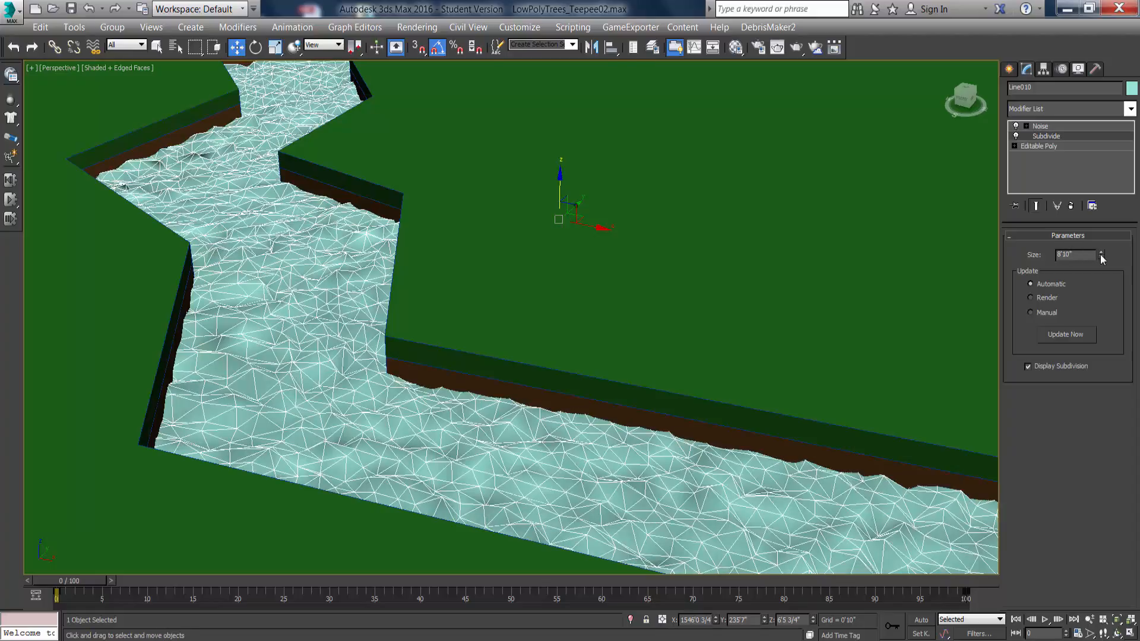
middle_drag(693, 442, 648, 421)
mouse_move(142, 311)
alt+middle_down()
mouse_move(160, 331)
mouse_move(159, 307)
mouse_move(139, 302)
alt+middle_up()
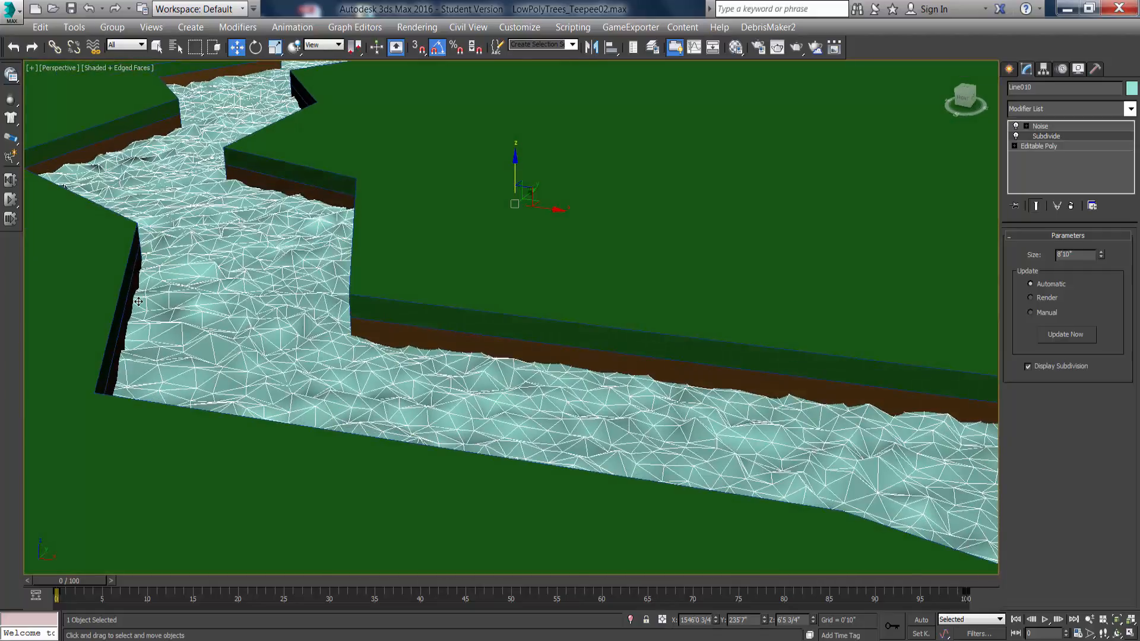
Clear all smoothing groups from the river polygon in the base Editable Poly and return to the Subdivide level.
click(1062, 147)
click(1069, 252)
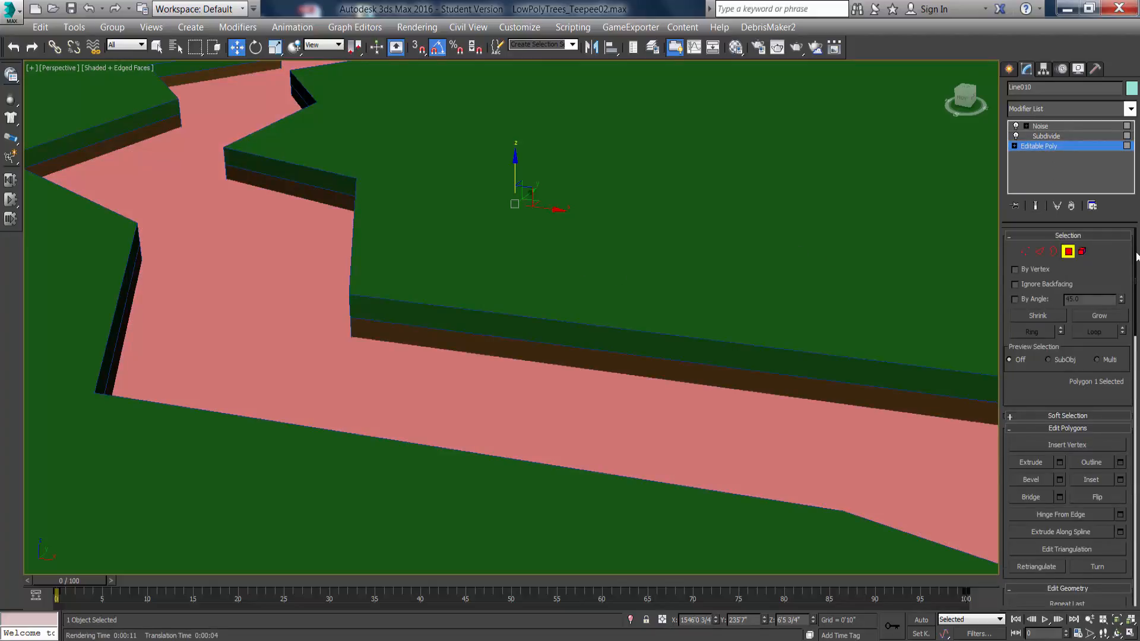
drag(1136, 257, 1132, 535)
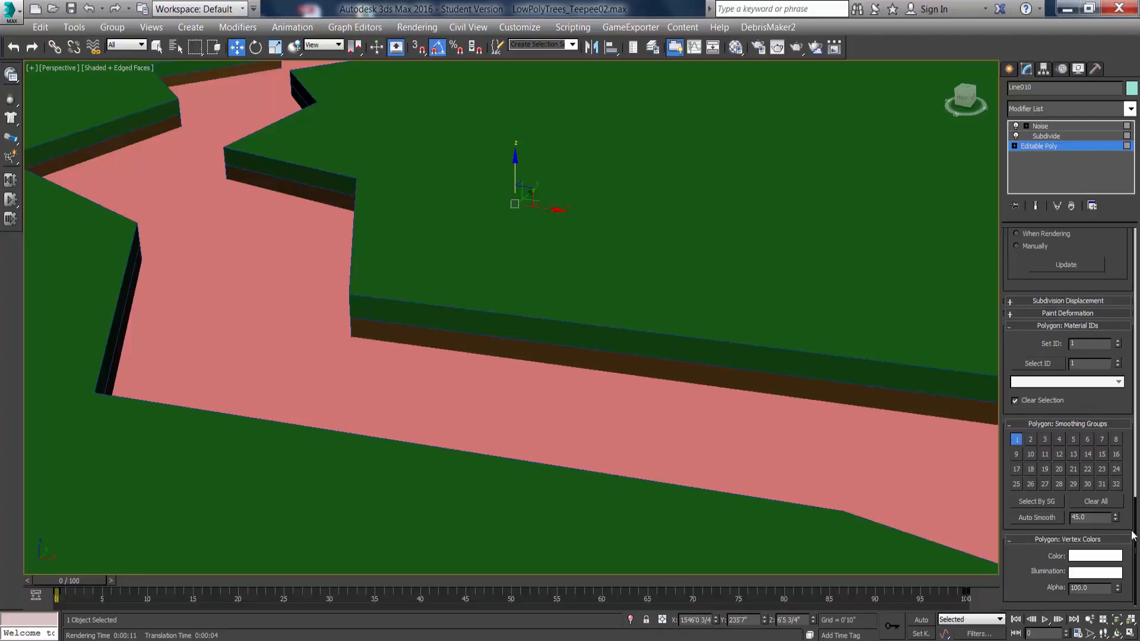
click(1103, 501)
click(1052, 138)
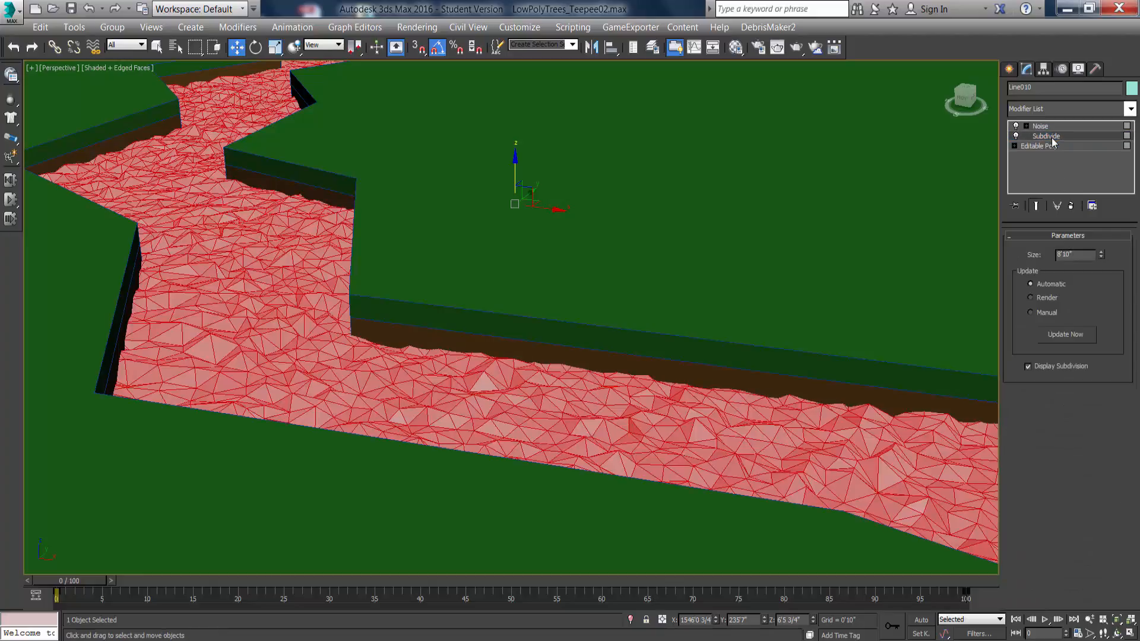
Return to the Noise level, deselect the river and turn off edged faces to show the faceted water in plain shading.
alt+middle_drag(343, 235, 362, 247)
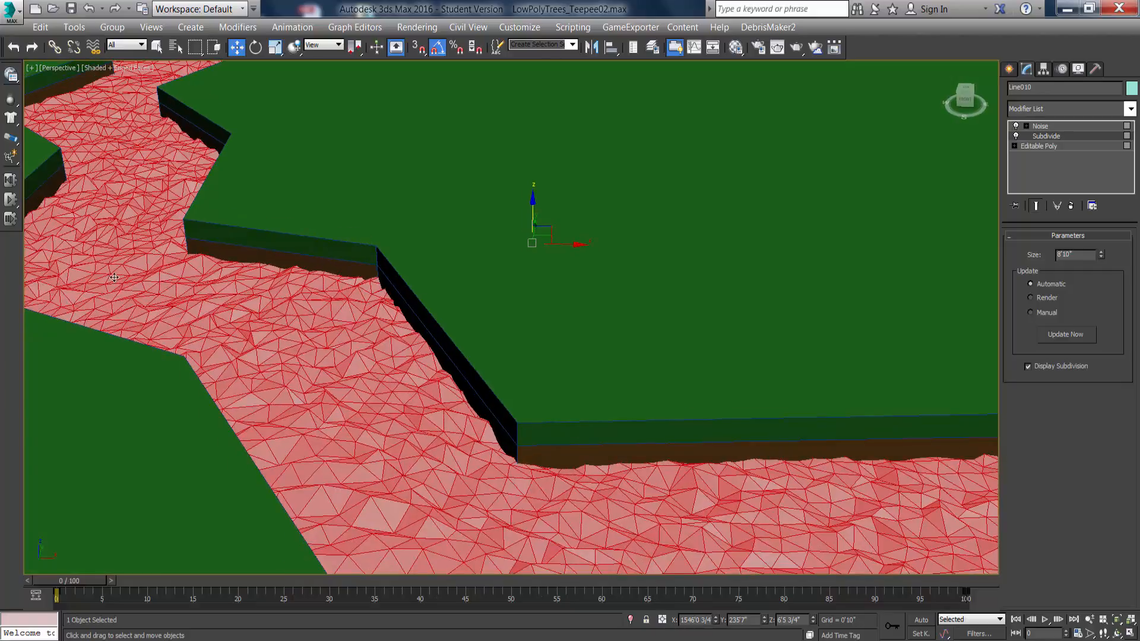
middle_drag(113, 277, 169, 334)
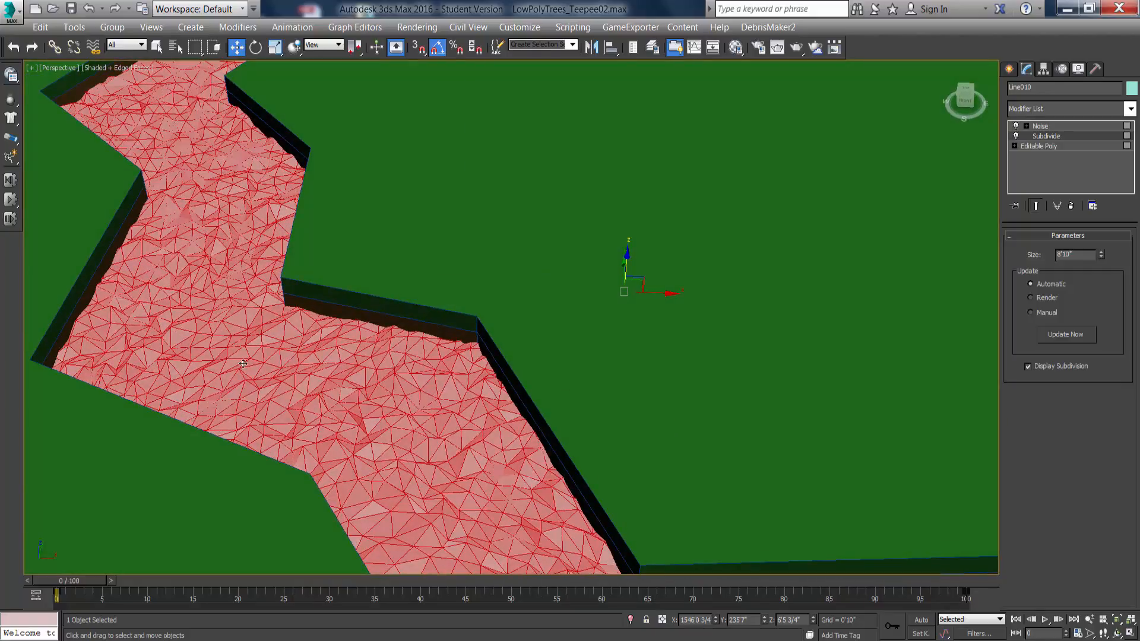
alt+middle_drag(243, 364, 258, 342)
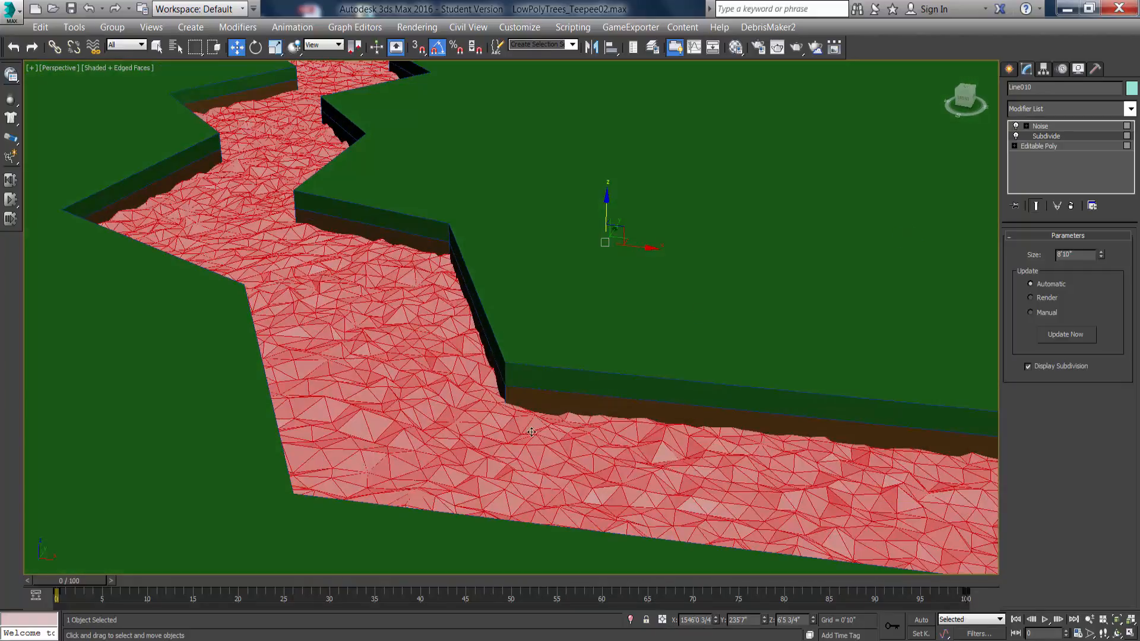
click(1059, 125)
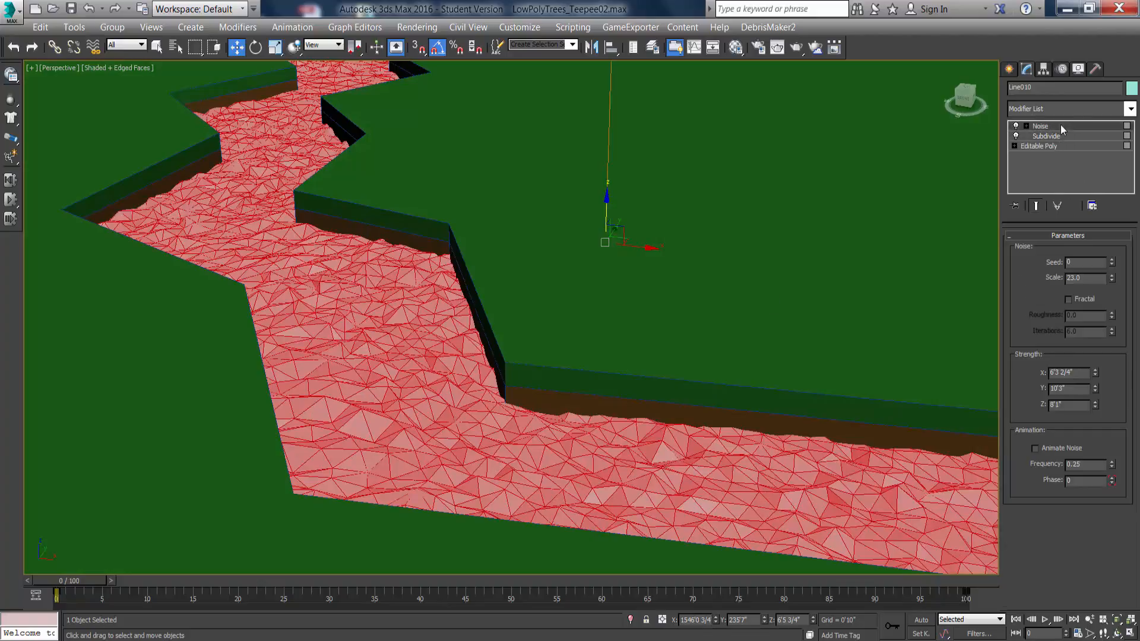
alt+middle_drag(580, 270, 547, 280)
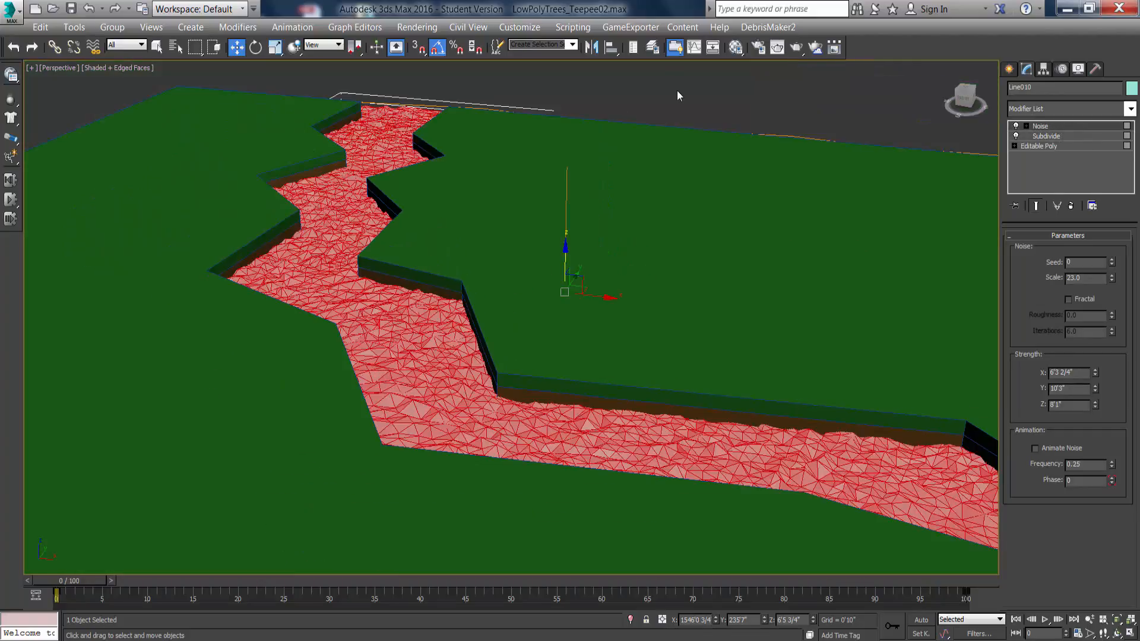
click(887, 110)
alt+middle_drag(459, 301, 398, 298)
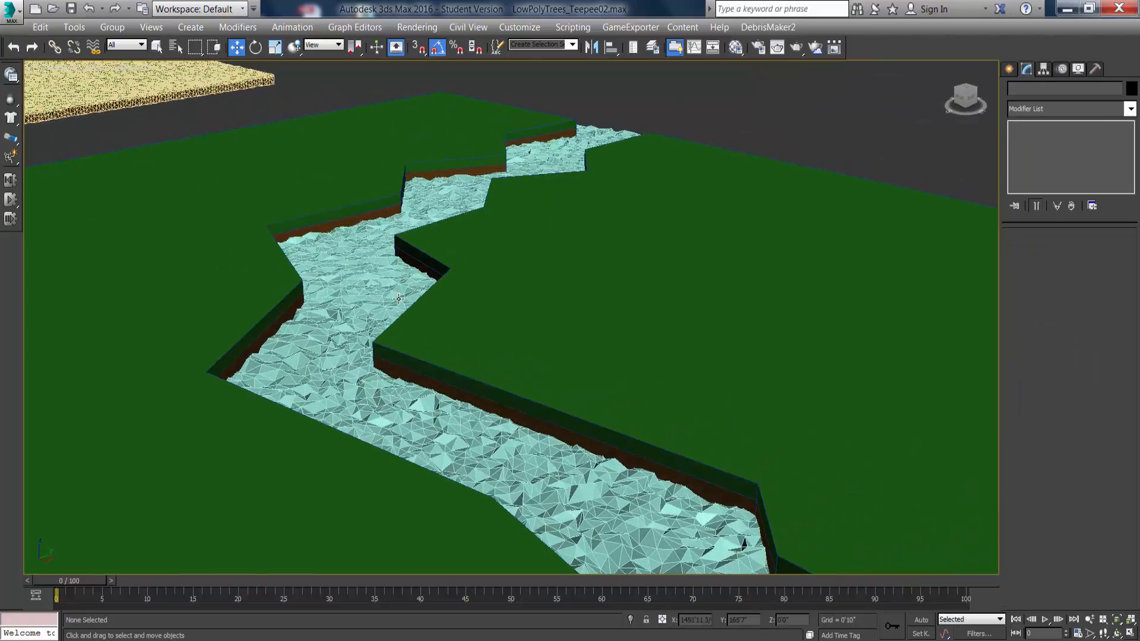
key(F3)
key(F3)
key(F4)
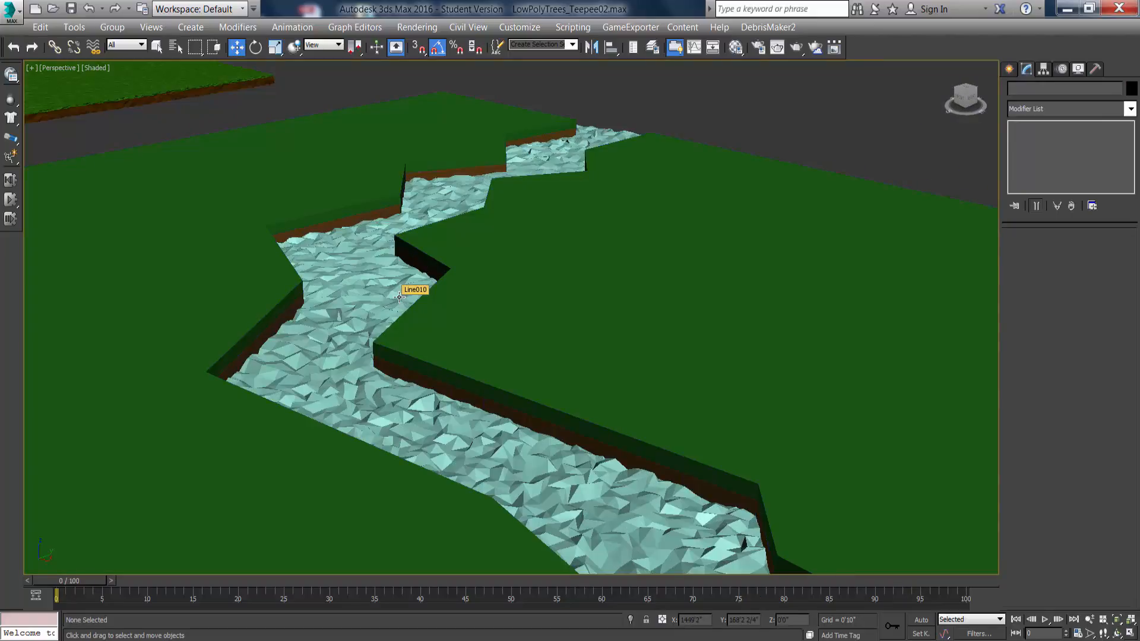
Open the material editor and check in the render setup which renderer is assigned.
mouse_move(405, 380)
alt+middle_down()
mouse_move(339, 380)
mouse_move(351, 364)
mouse_move(407, 390)
alt+middle_up()
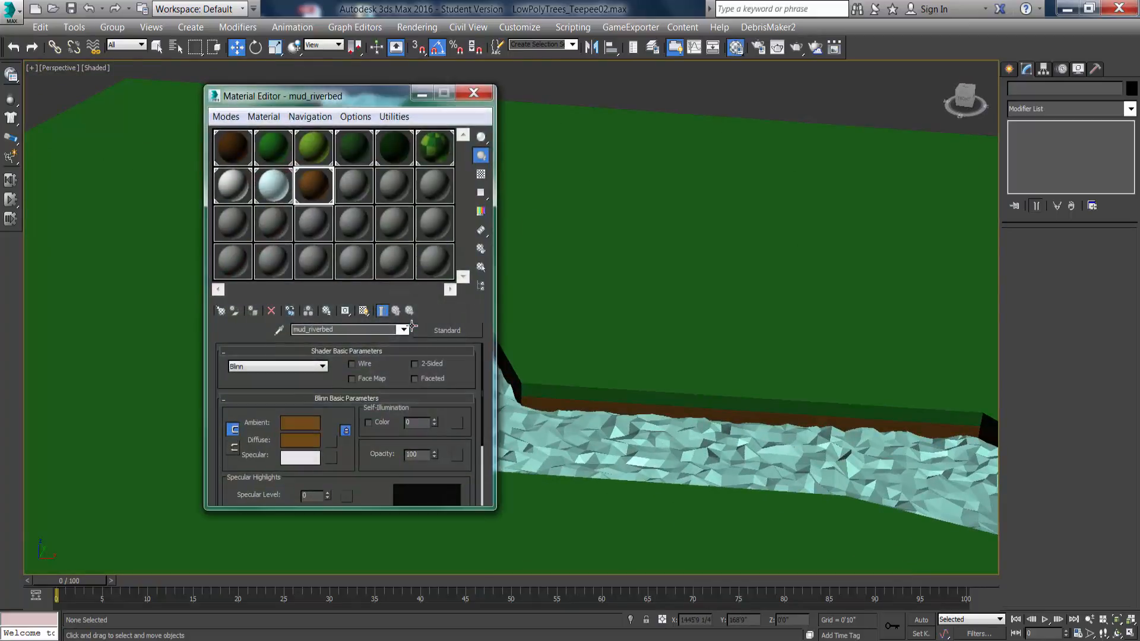
drag(383, 97, 310, 100)
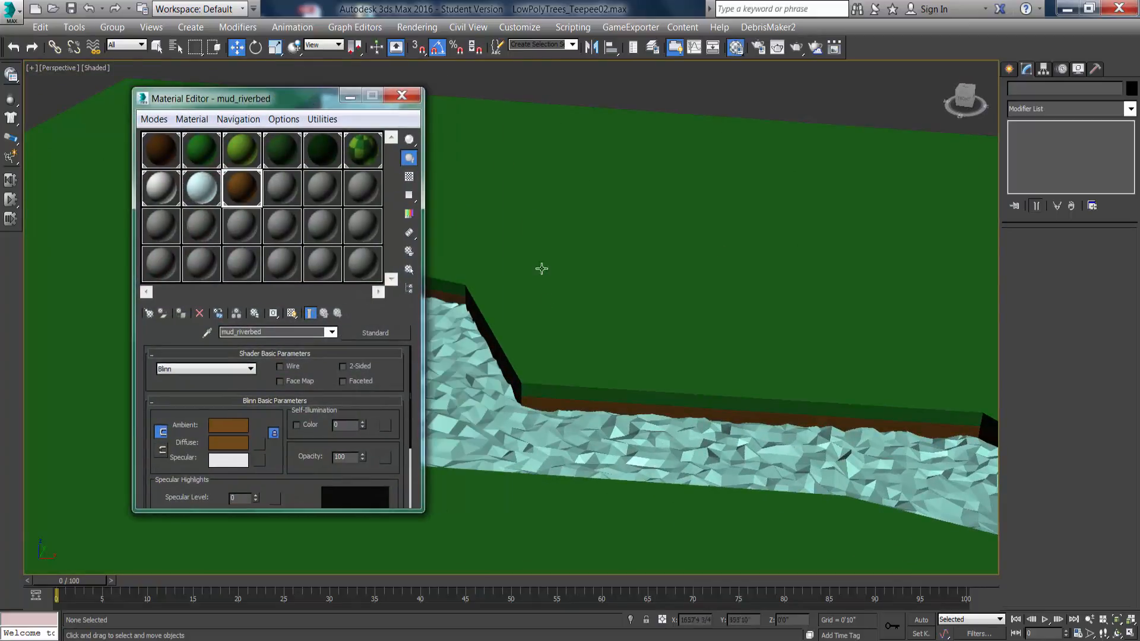
click(416, 27)
click(442, 90)
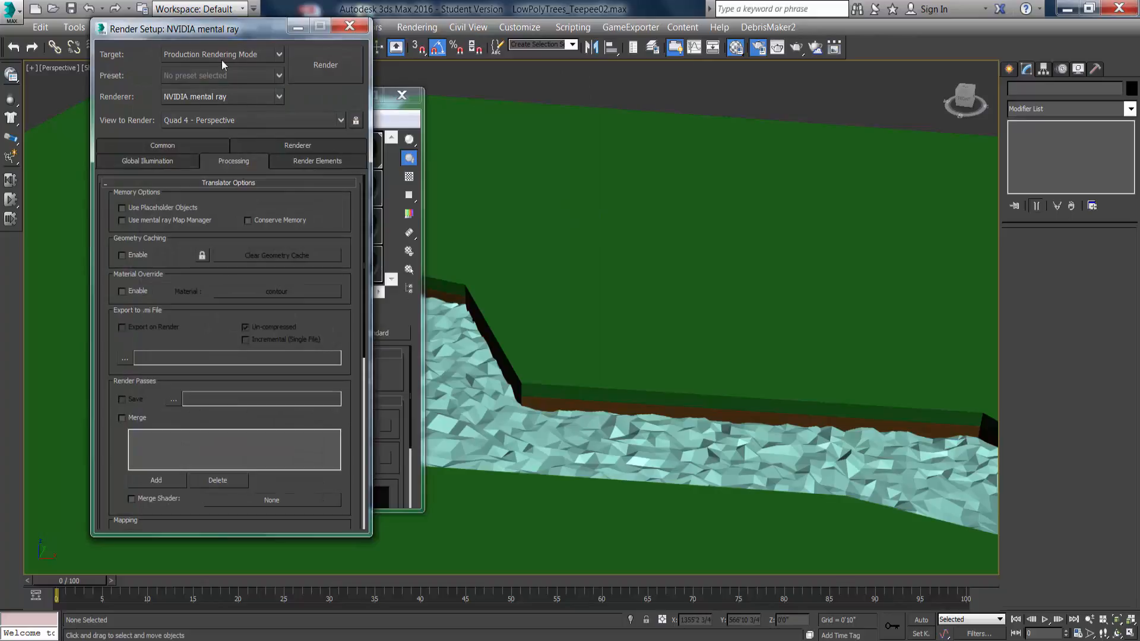
drag(222, 31, 661, 44)
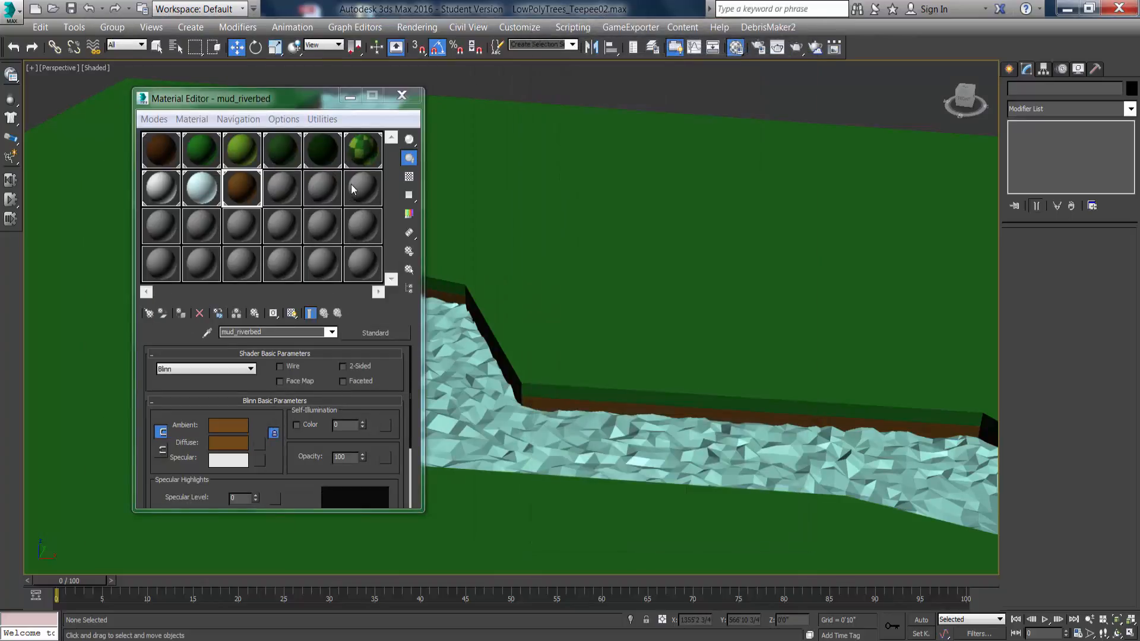
Turn an unused material slot into an Arch & Design material using the Water, Reflective surface template.
click(356, 186)
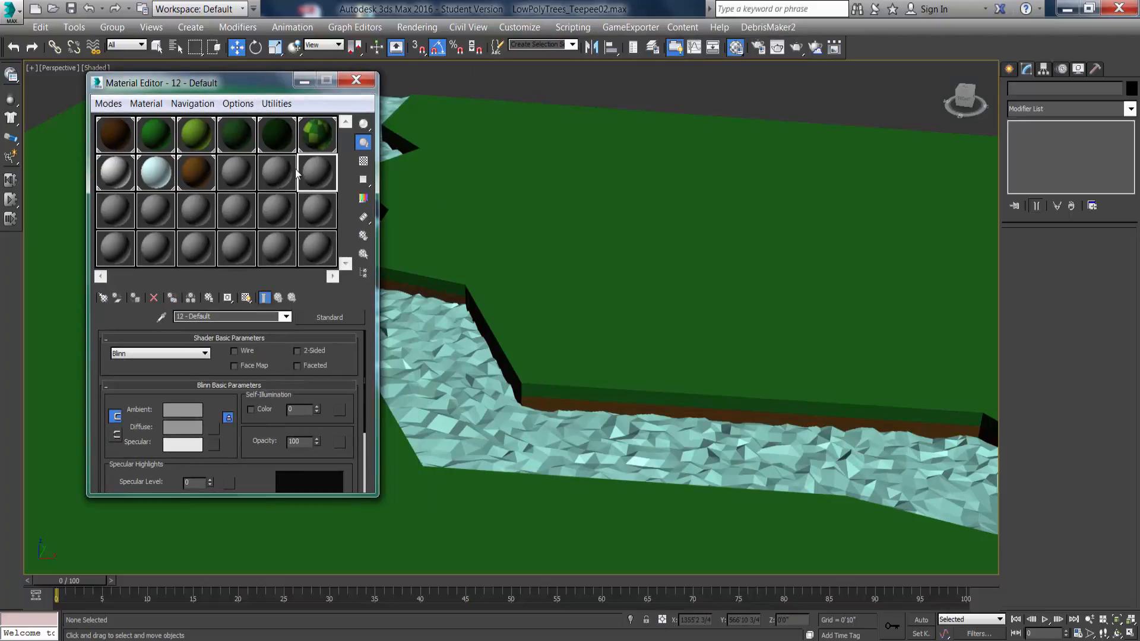
click(330, 317)
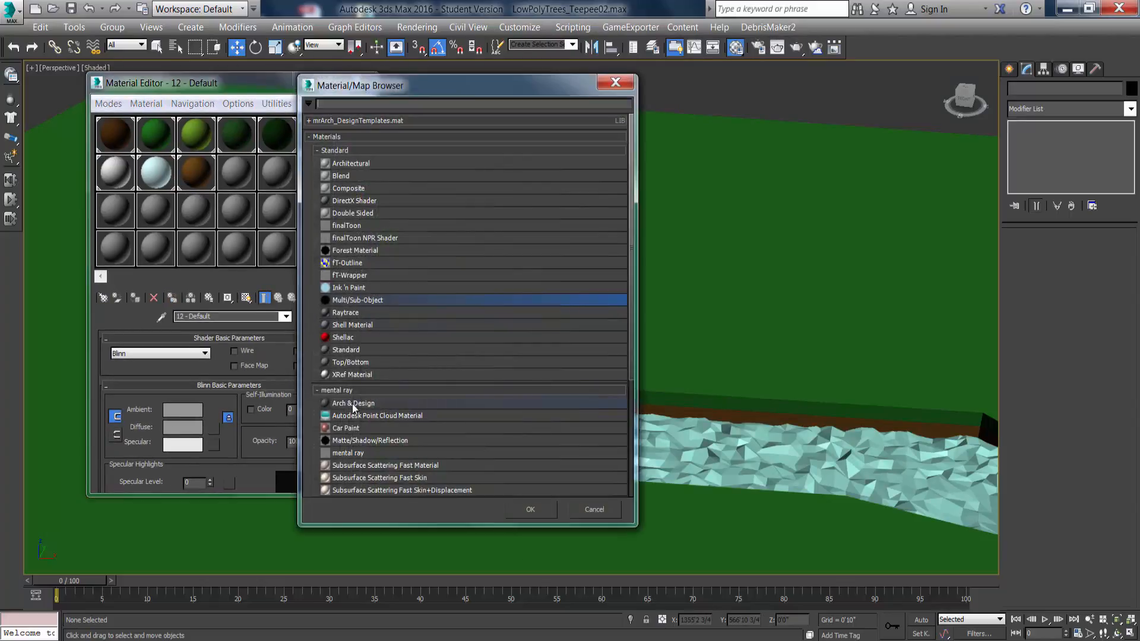
click(358, 406)
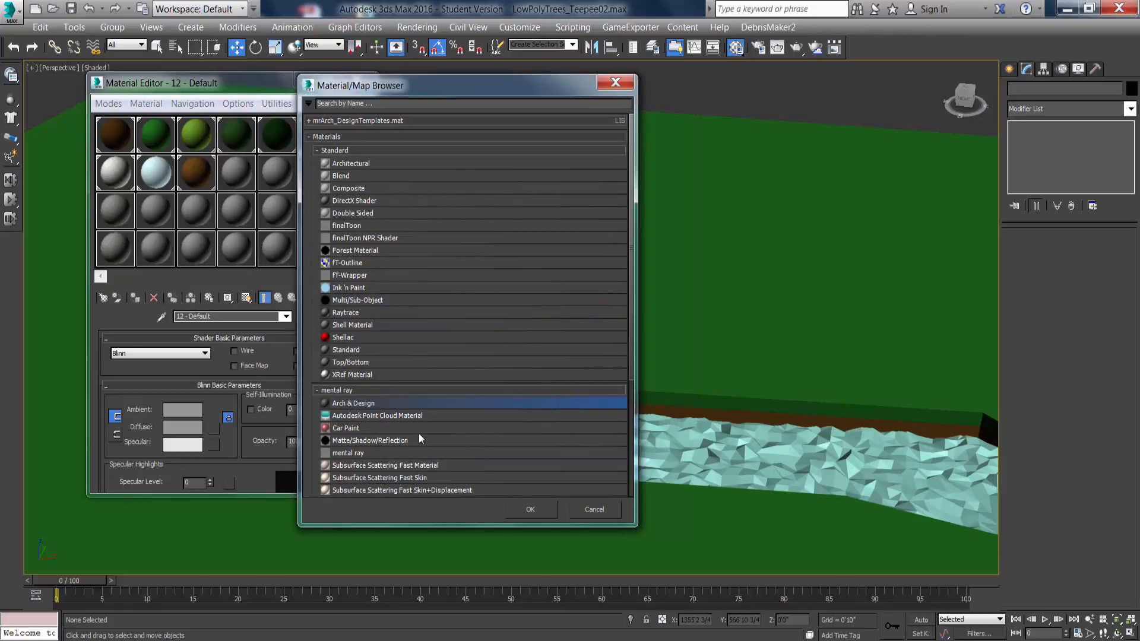
click(536, 510)
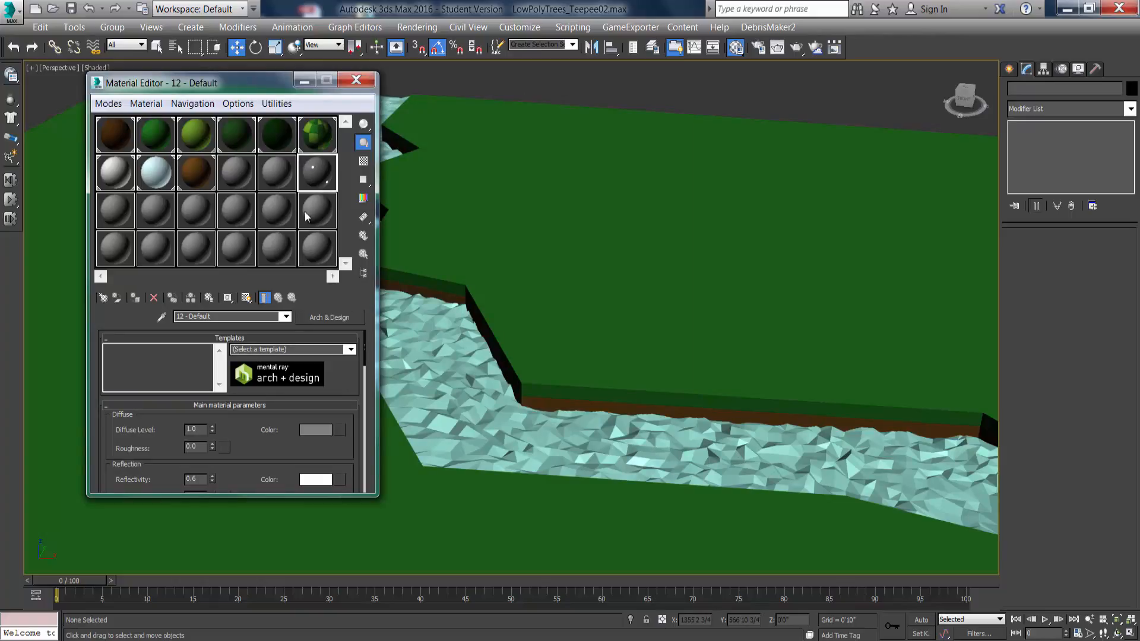
drag(260, 81, 252, 79)
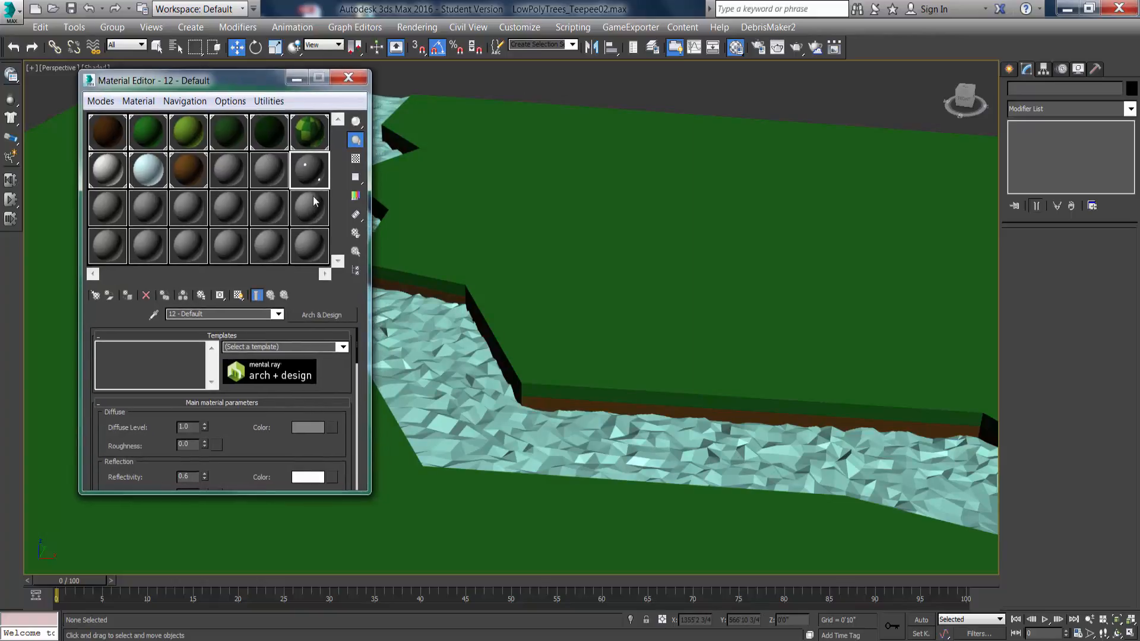
click(344, 347)
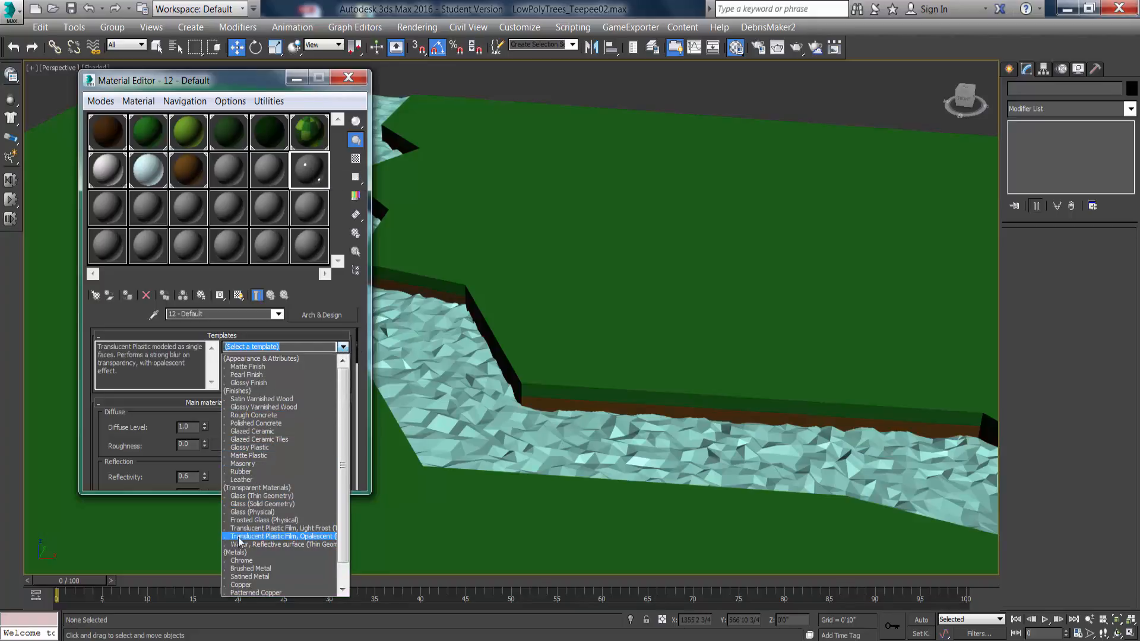
click(287, 545)
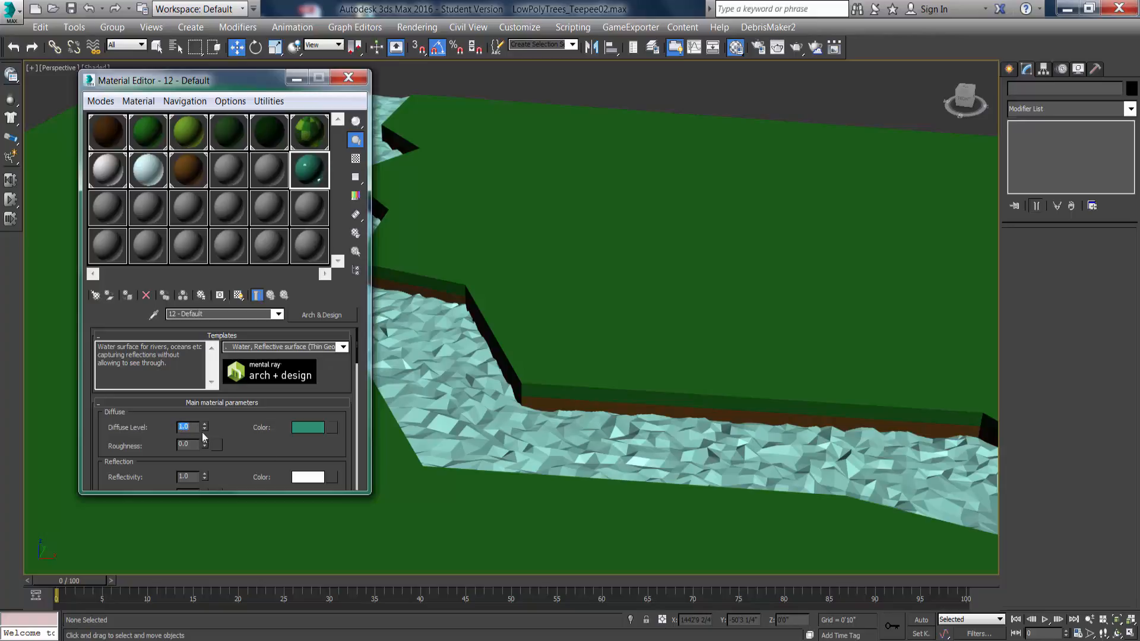
Shift the water material's diffuse color to blue, with green at about 0.438 and blue at about 0.561.
click(311, 428)
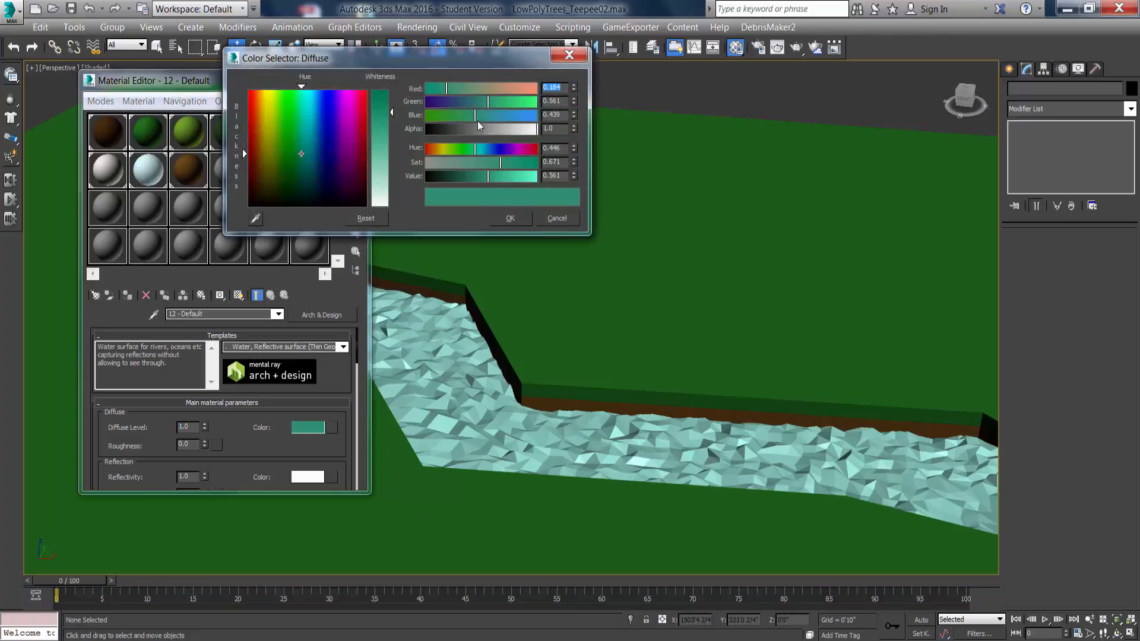
drag(480, 122, 486, 119)
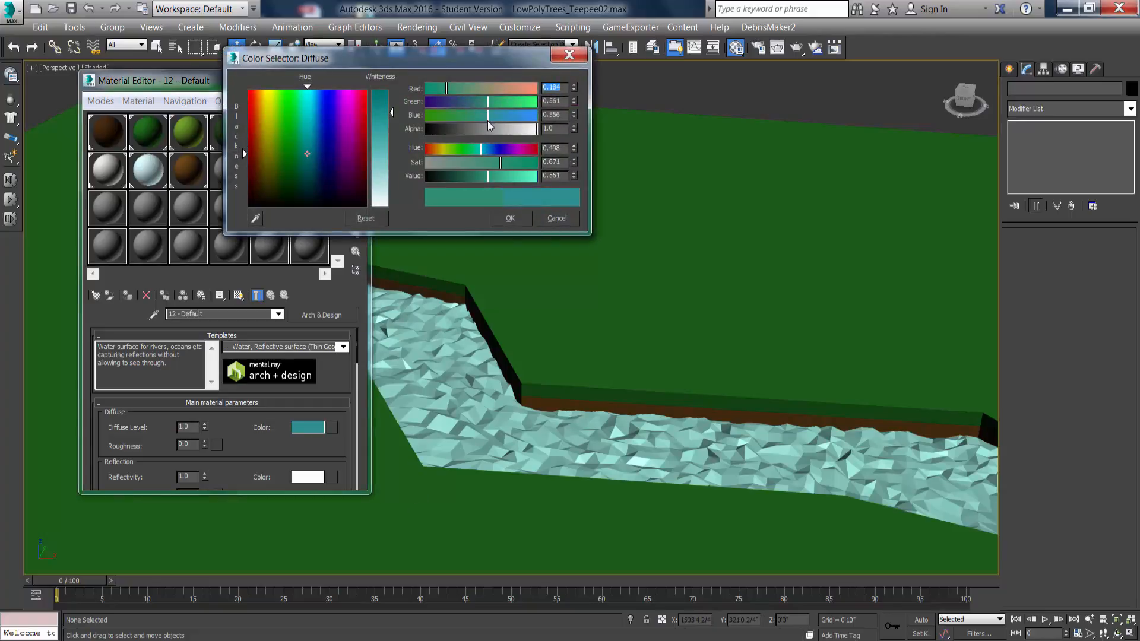
click(522, 219)
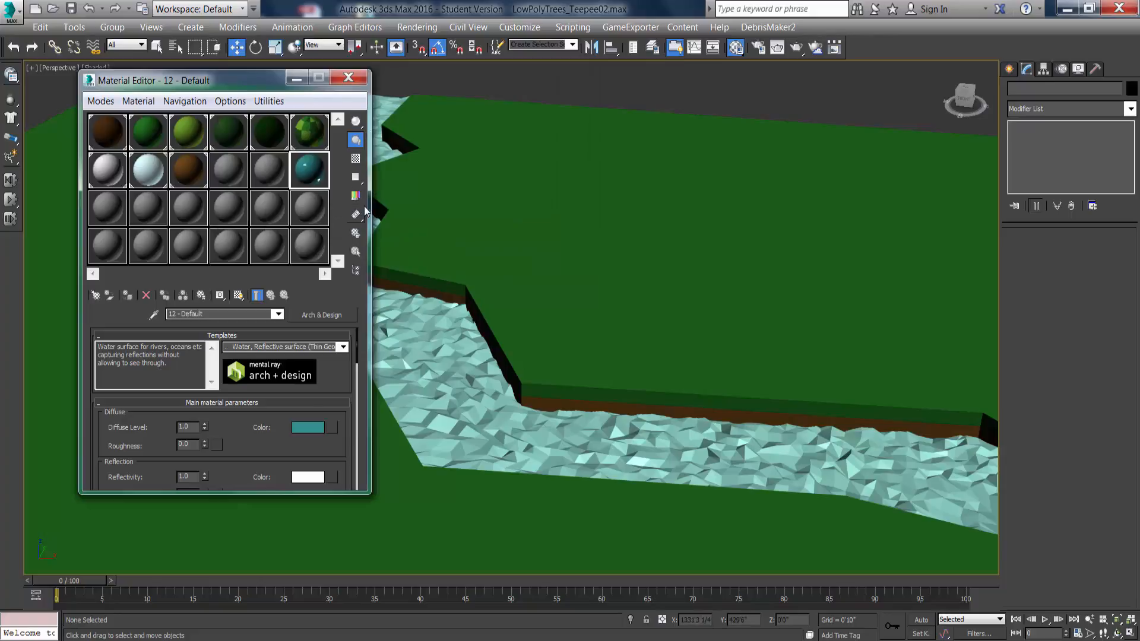
click(311, 427)
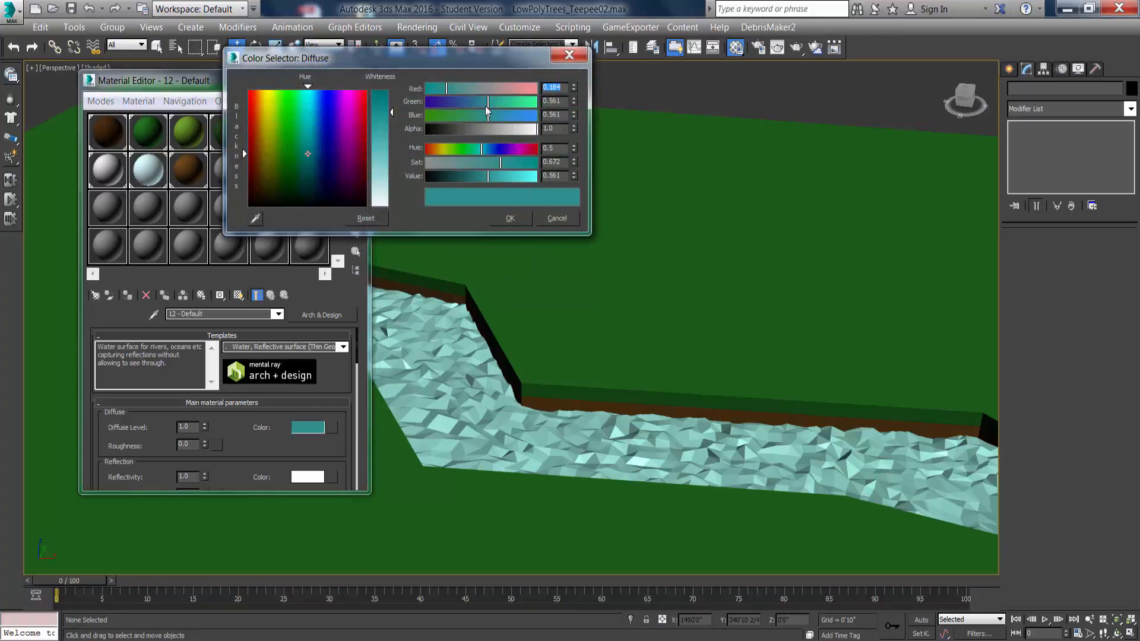
drag(486, 107, 474, 105)
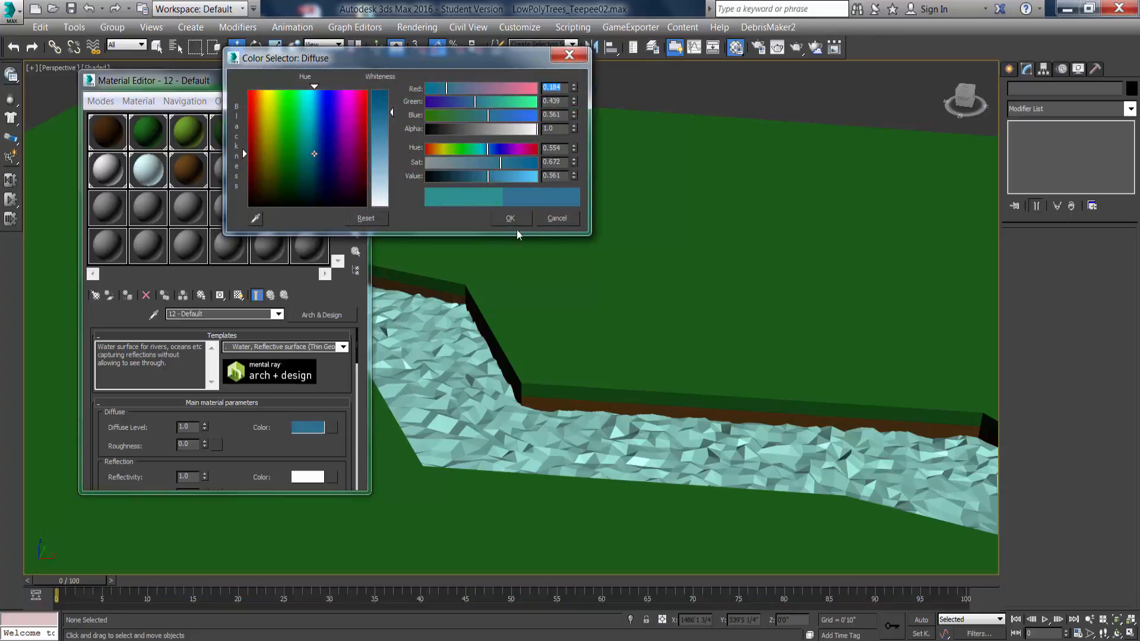
click(510, 218)
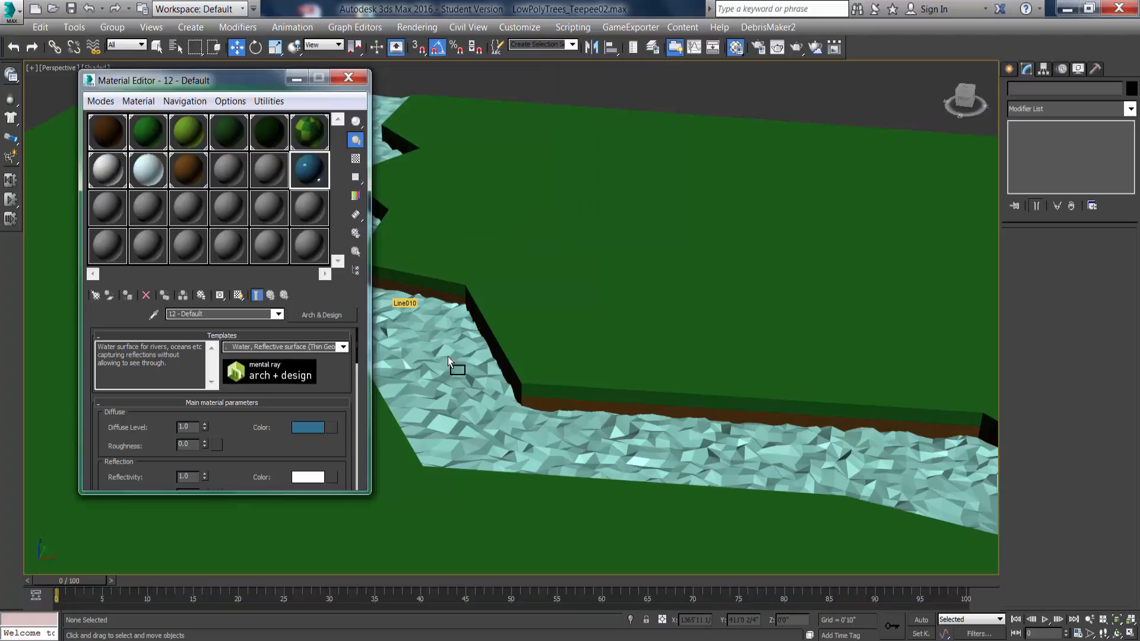
Assign the blue water material to the river surface and view the faceted water up close.
drag(448, 357, 448, 356)
alt+middle_drag(577, 383, 563, 296)
scroll(511, 341, up, 3)
scroll(596, 338, up, 2)
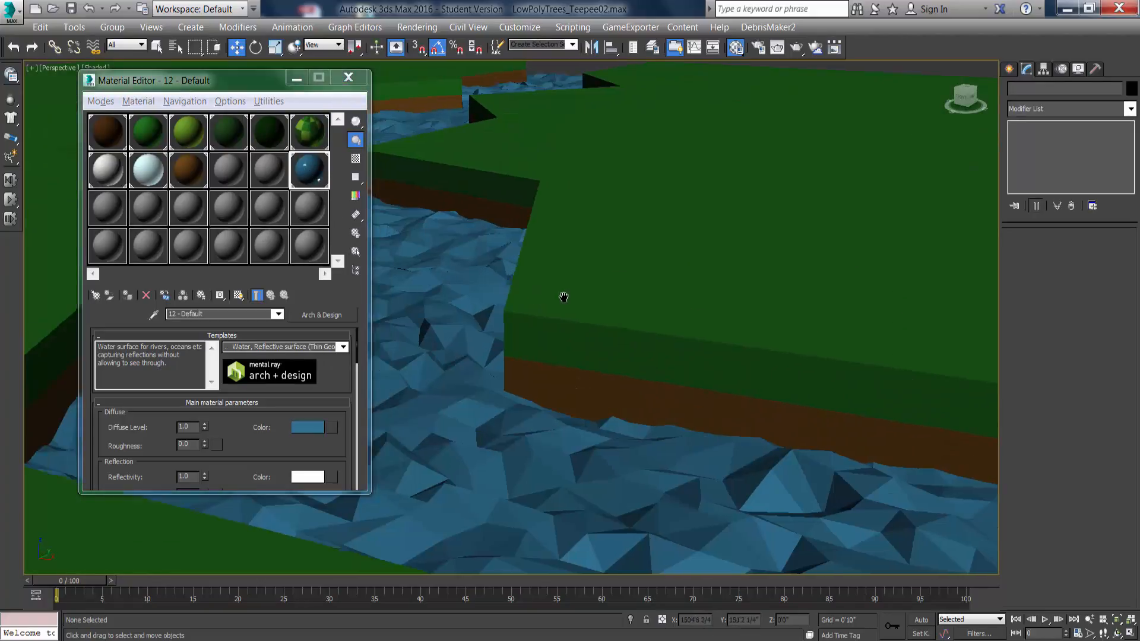
Test-render the perspective view, examine the water's reflections up close, and stop the render.
key(shift+q)
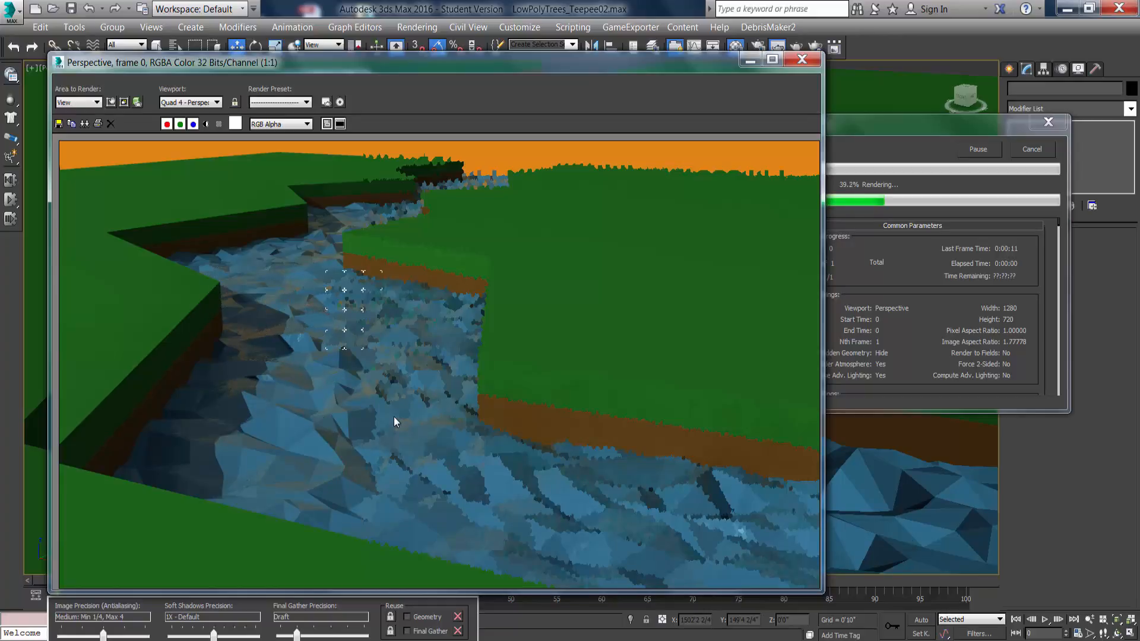
scroll(258, 455, up, 1)
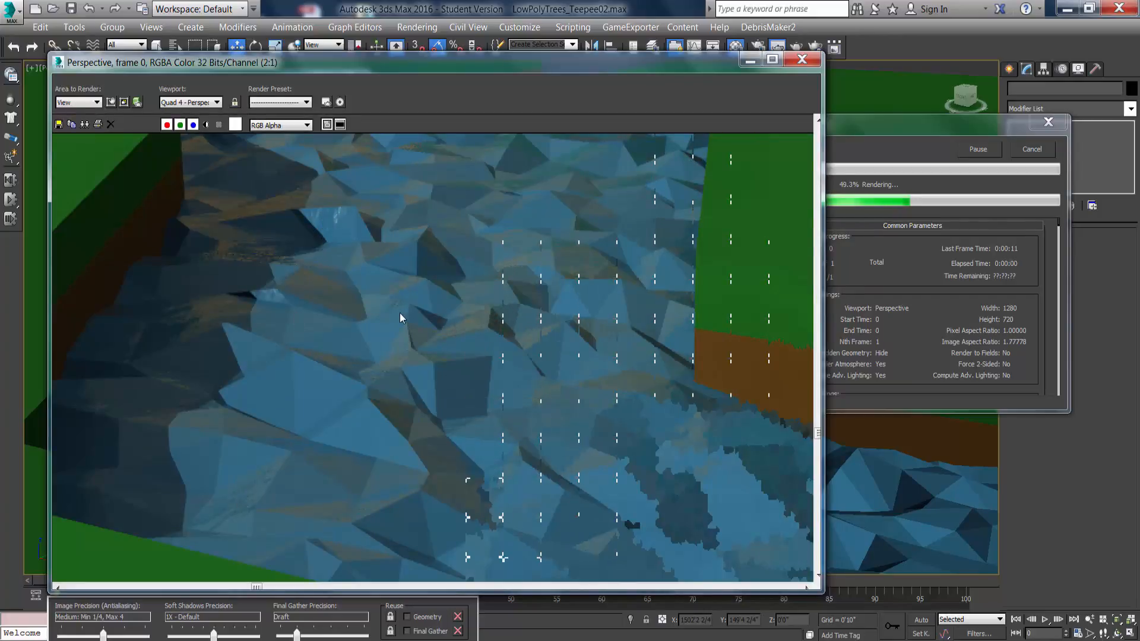
scroll(400, 312, down, 1)
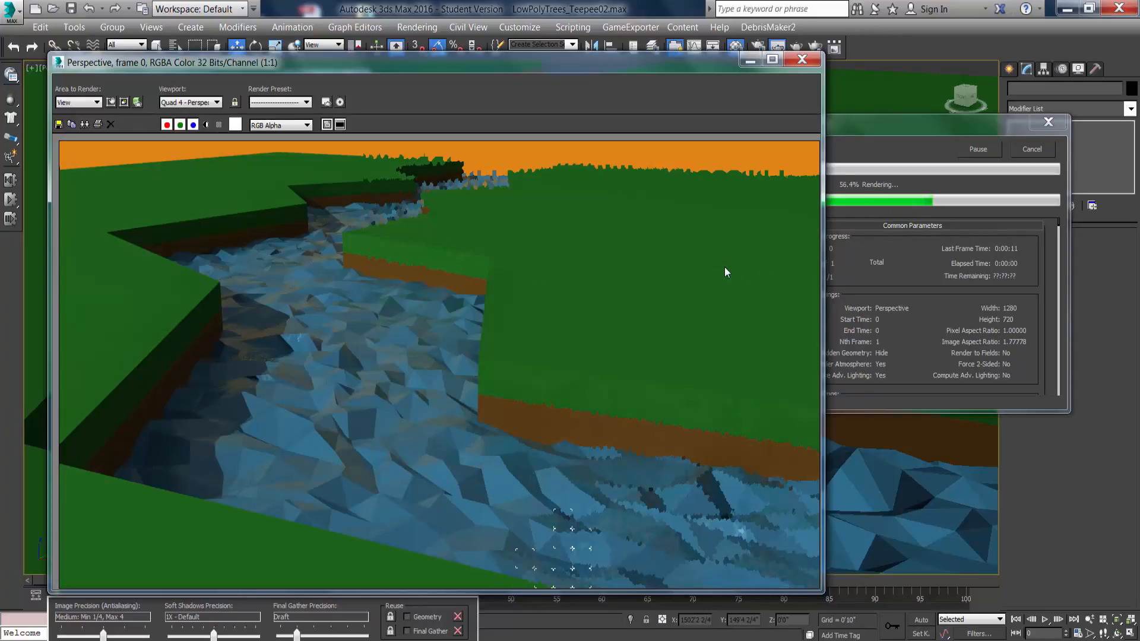
click(1032, 149)
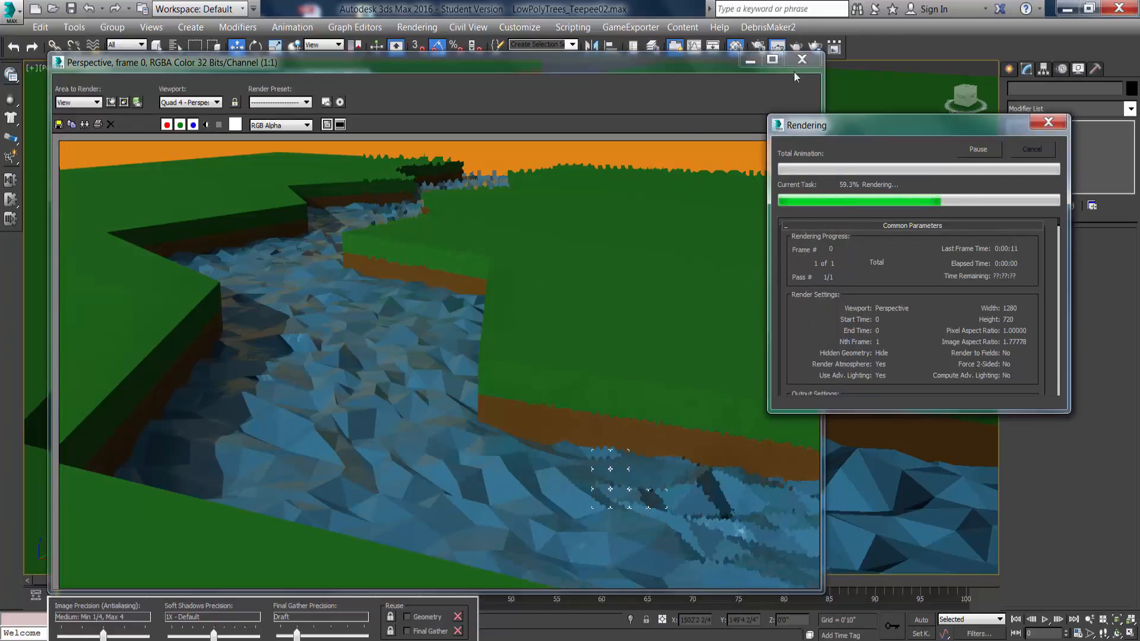
click(800, 60)
Lower the river's Noise Z strength to 4'2 2/4" and run a brief test render of the calmer water.
click(444, 275)
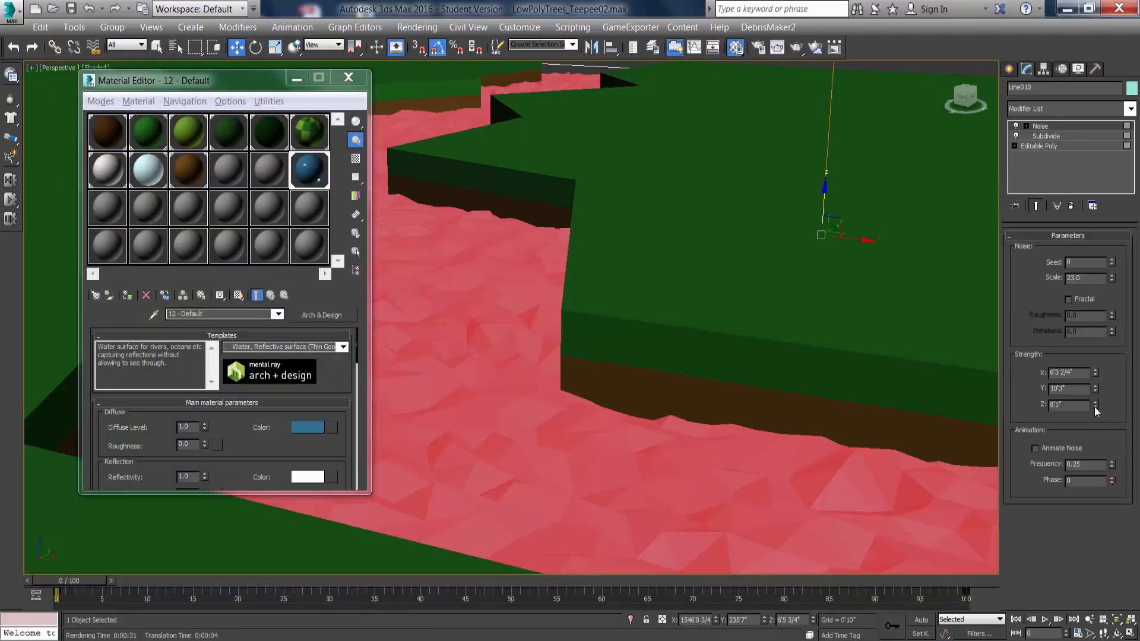
drag(1096, 407, 1101, 441)
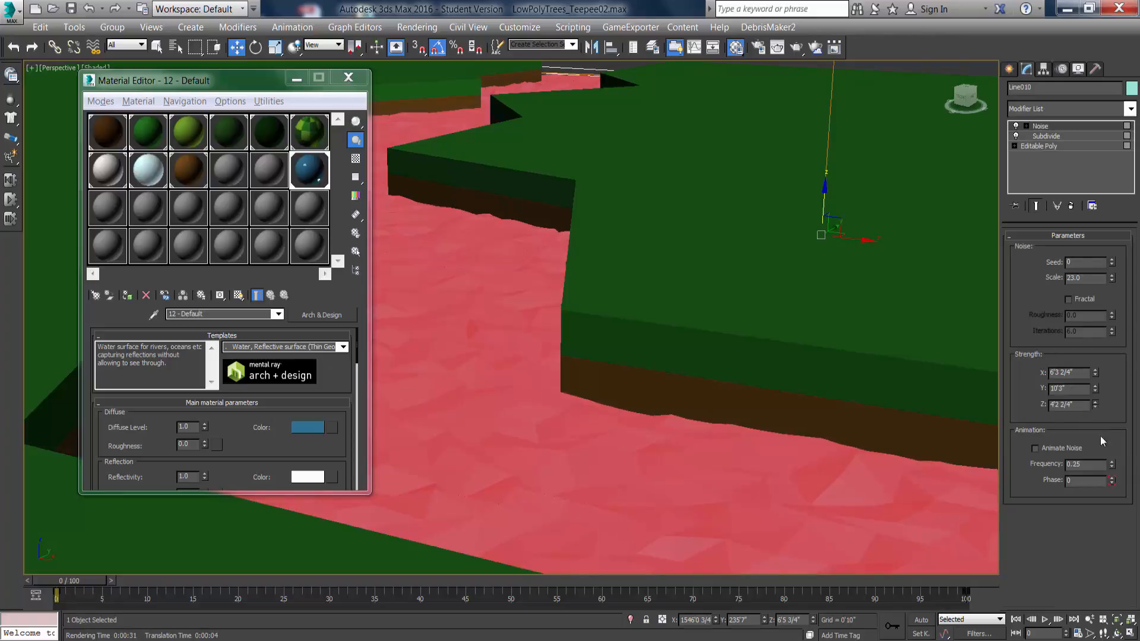
key(shift+q)
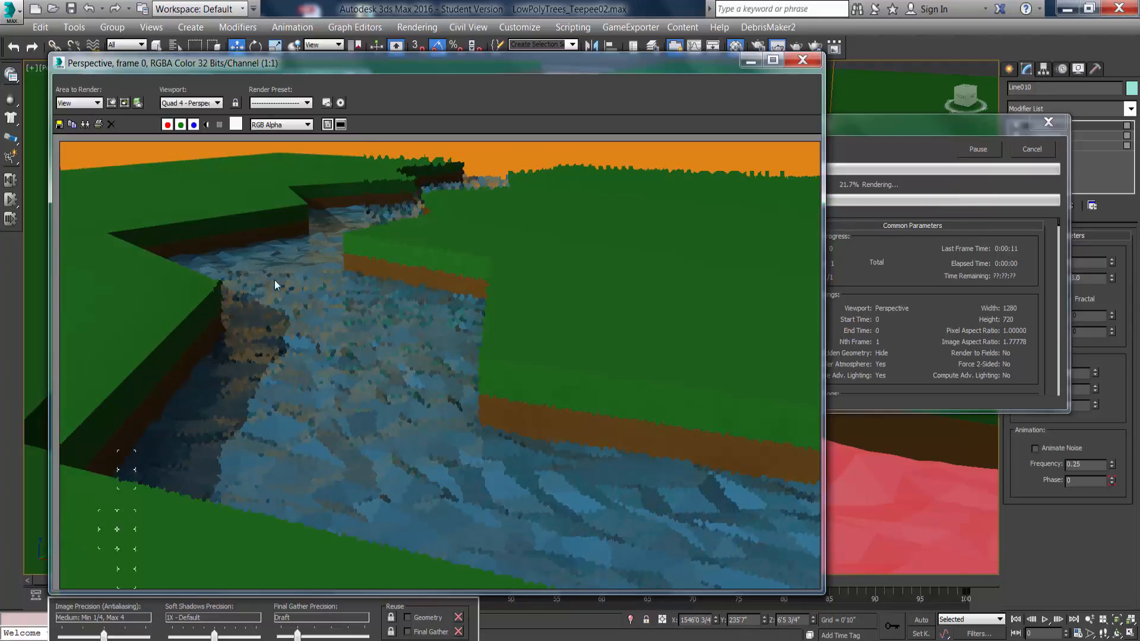
click(1031, 149)
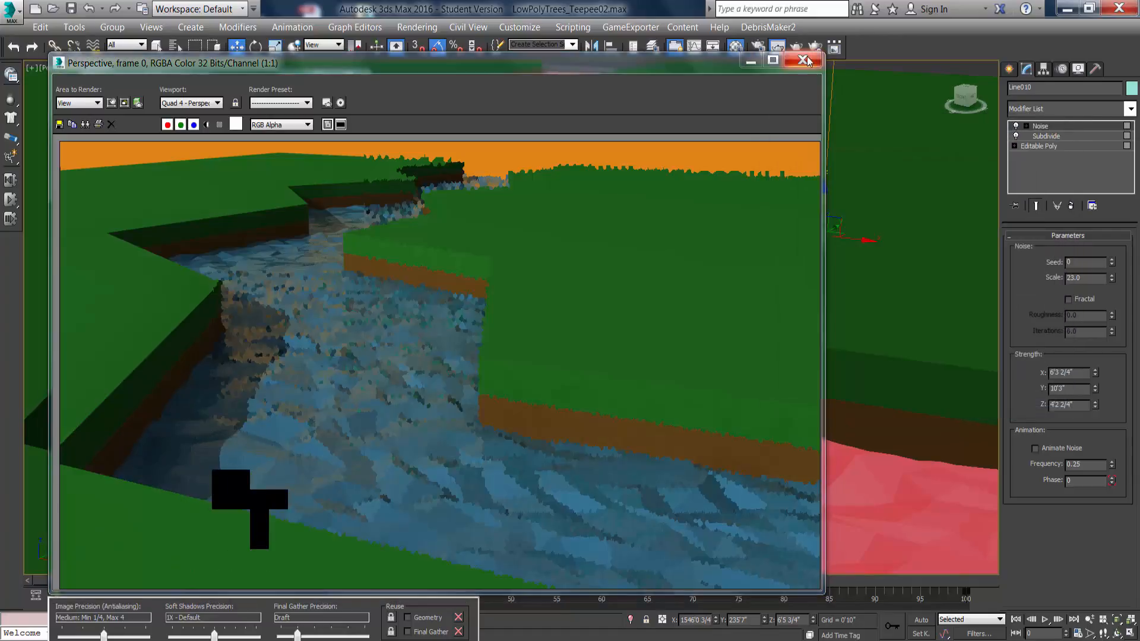
click(804, 60)
Select the Terrain's two top grass polygons, lower them slightly toward the water, and leave polygon editing.
click(720, 134)
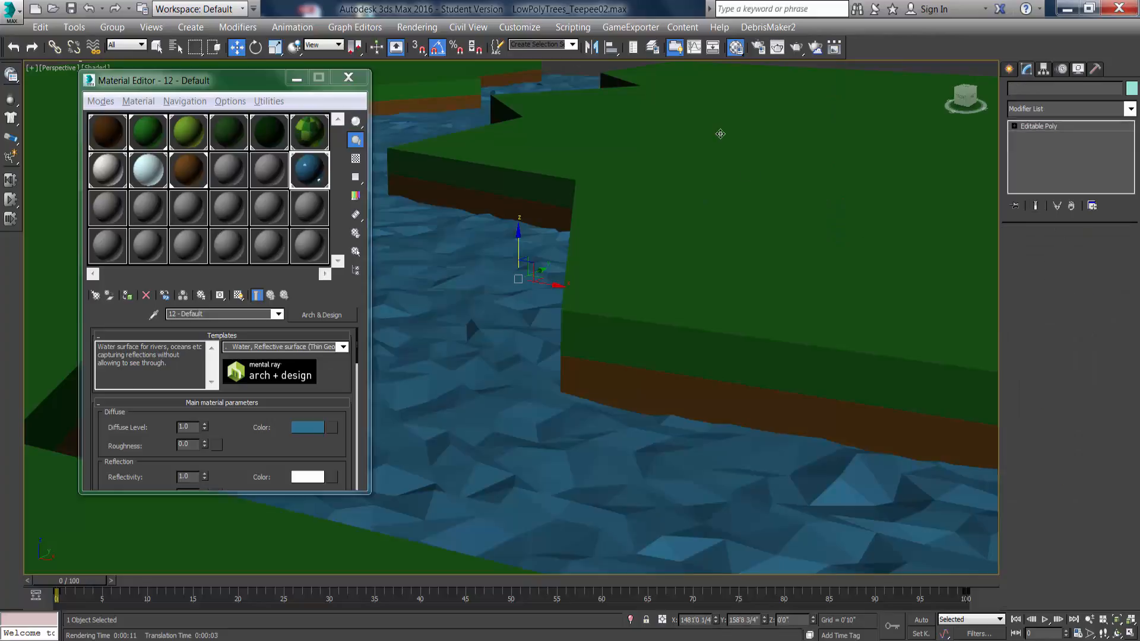
scroll(703, 191, down, 3)
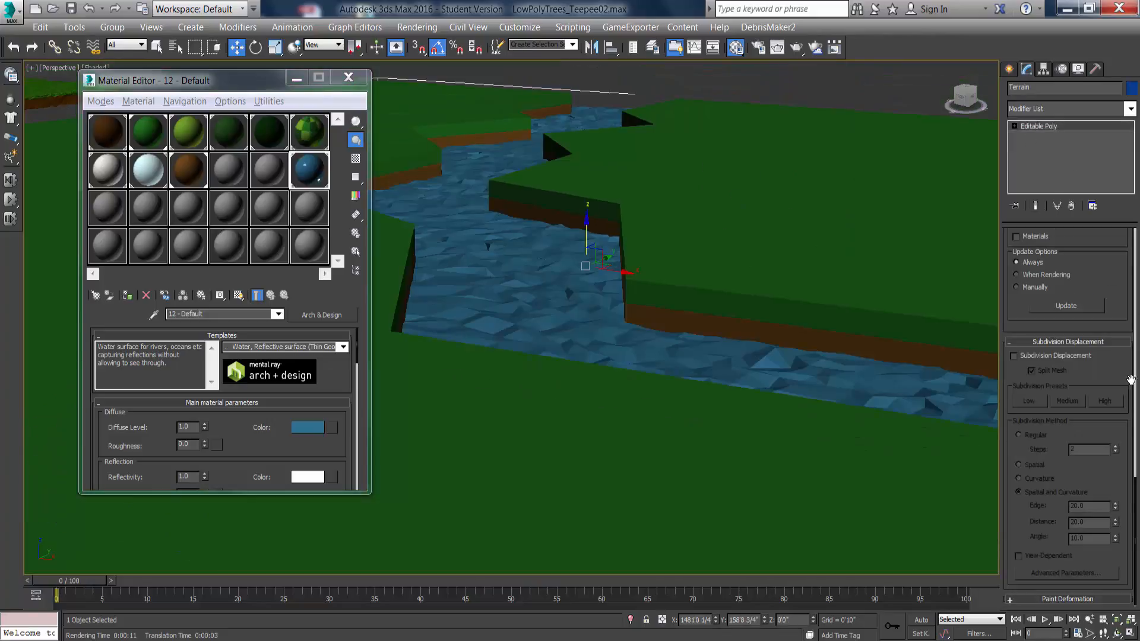
drag(1135, 509, 1131, 279)
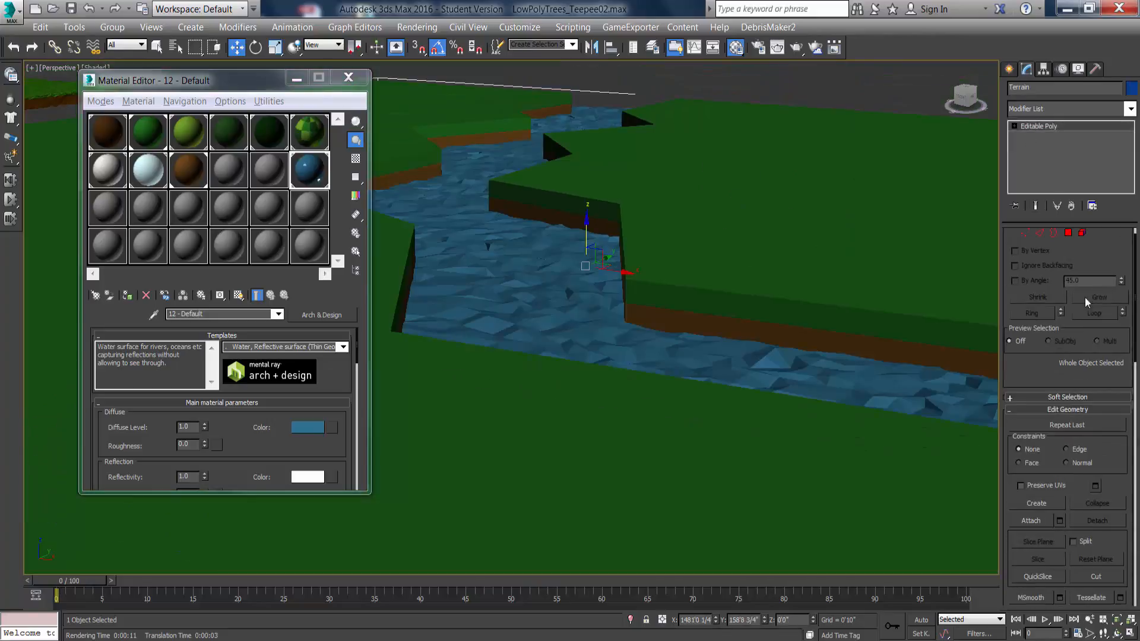
click(1068, 237)
click(722, 196)
ctrl+click(462, 469)
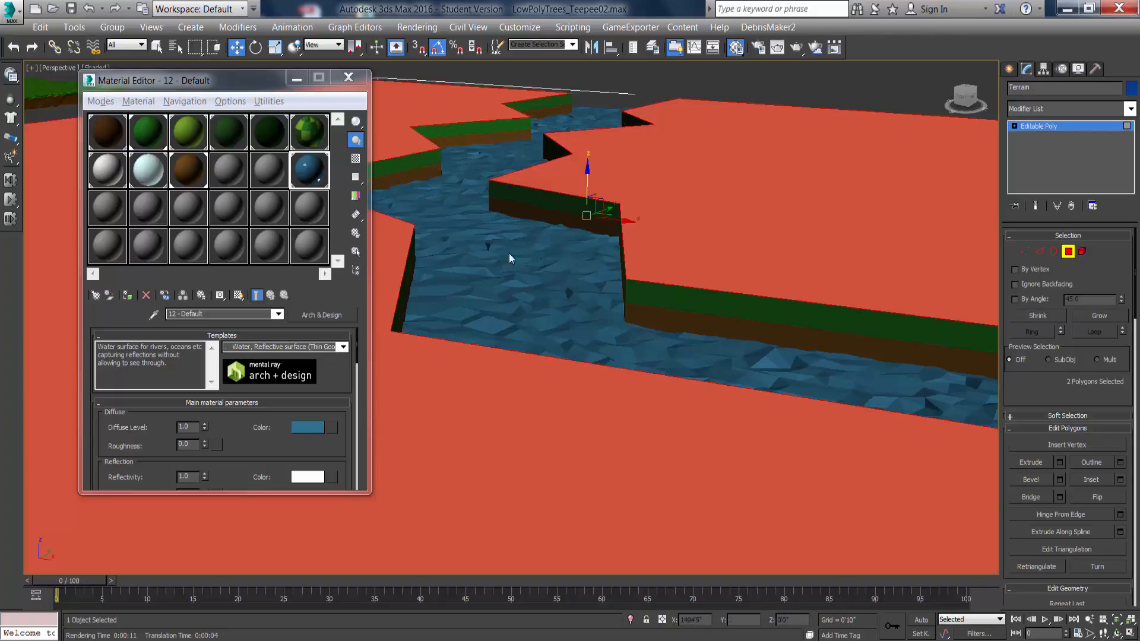
drag(585, 184, 585, 186)
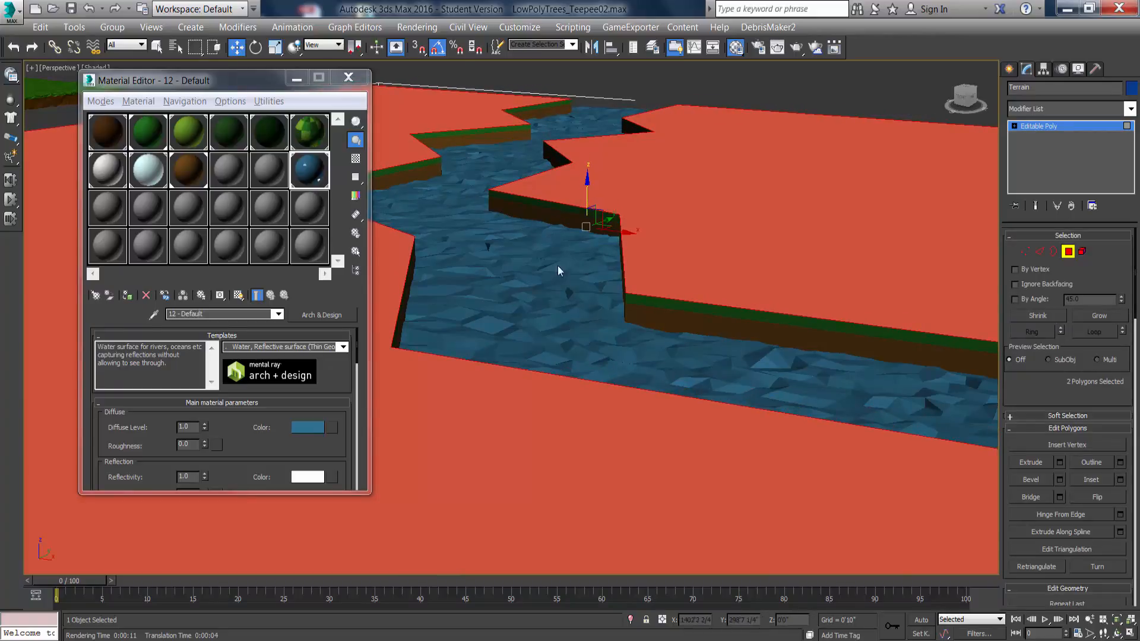
key(4)
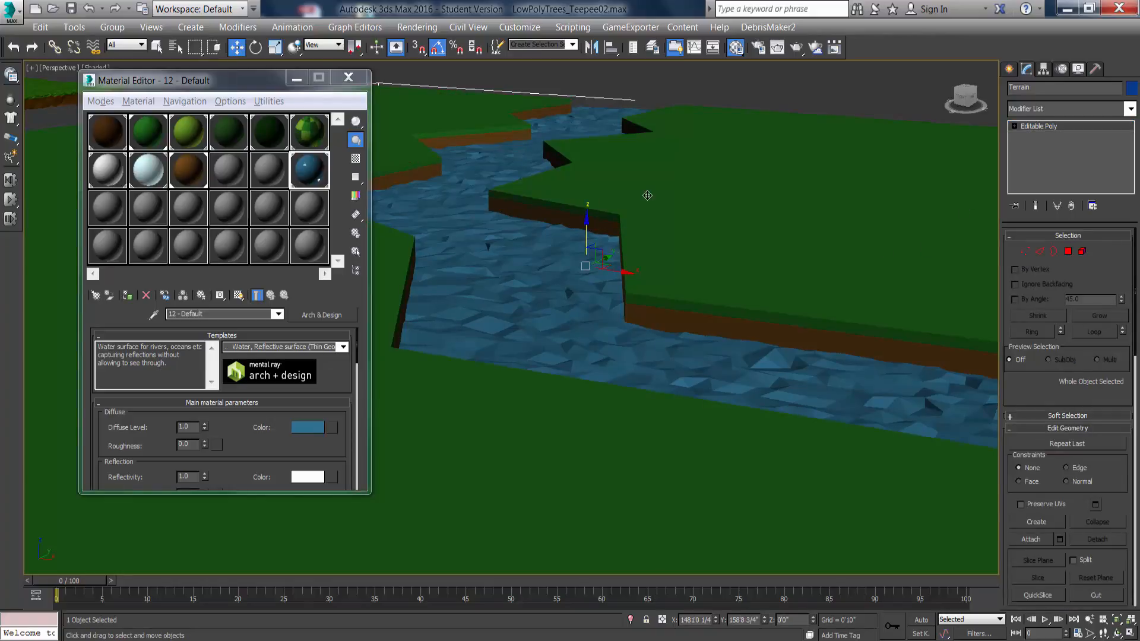
Add a Subdivide modifier to the Terrain object.
click(1130, 110)
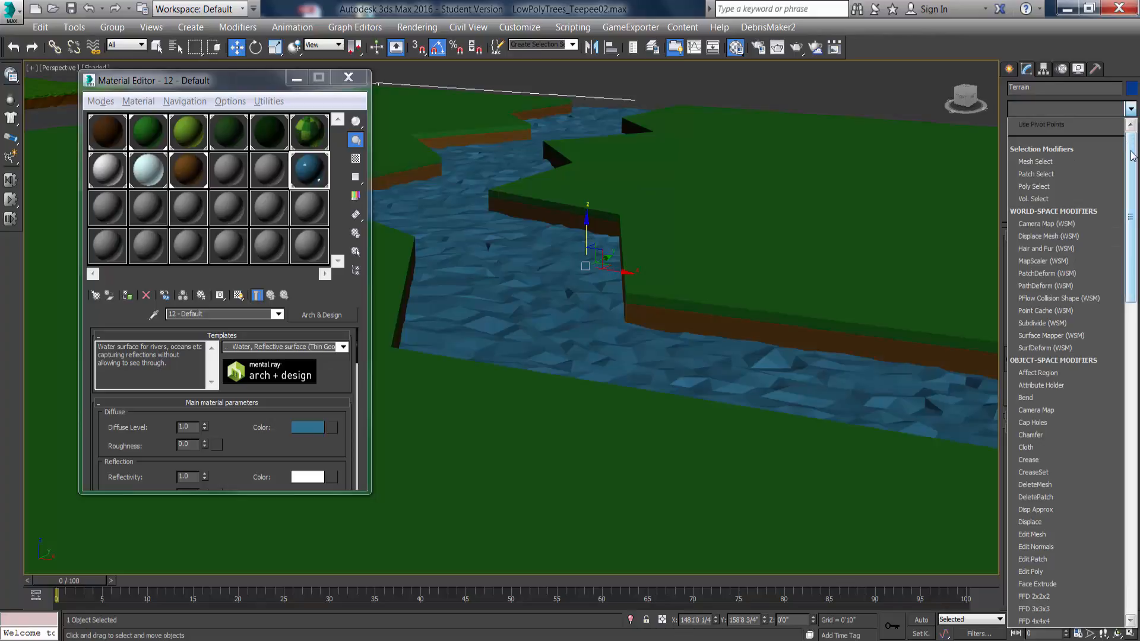
scroll(1062, 368, down, 10)
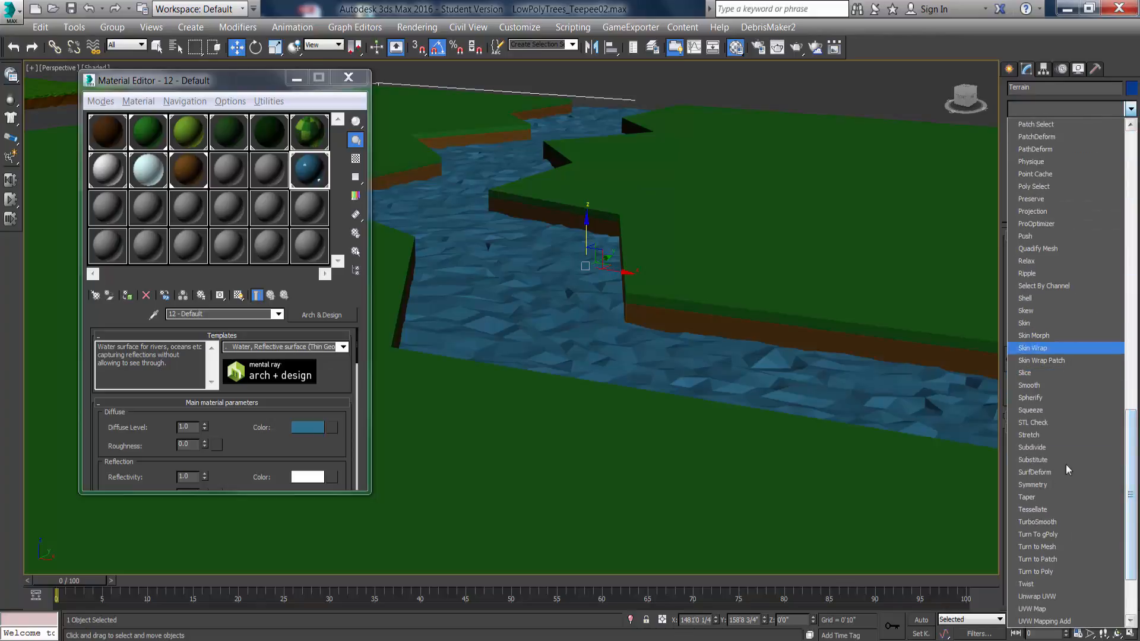
click(1072, 447)
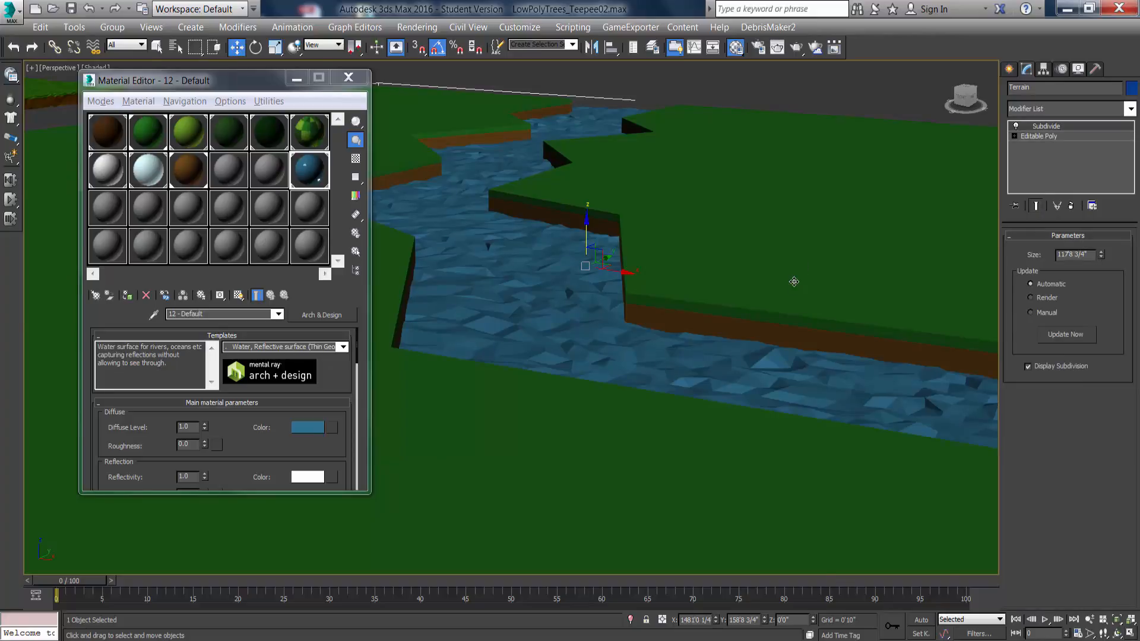
Show edged faces and set the Terrain's Subdivide size to 17'7 3/4" for a denser mesh.
key(F4)
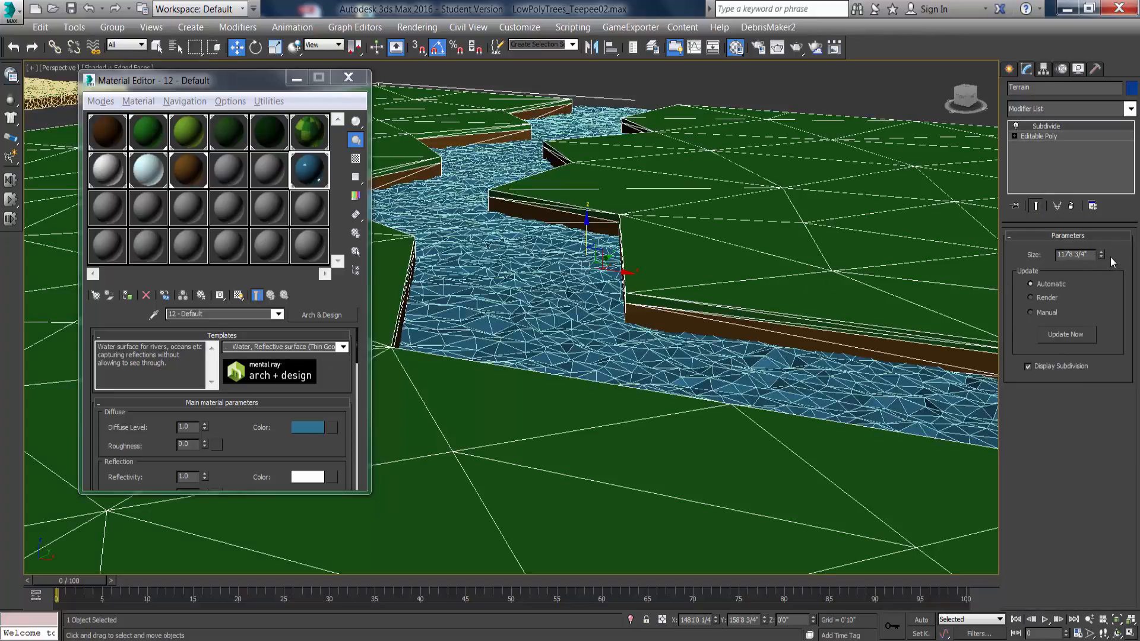
drag(1103, 258, 1100, 307)
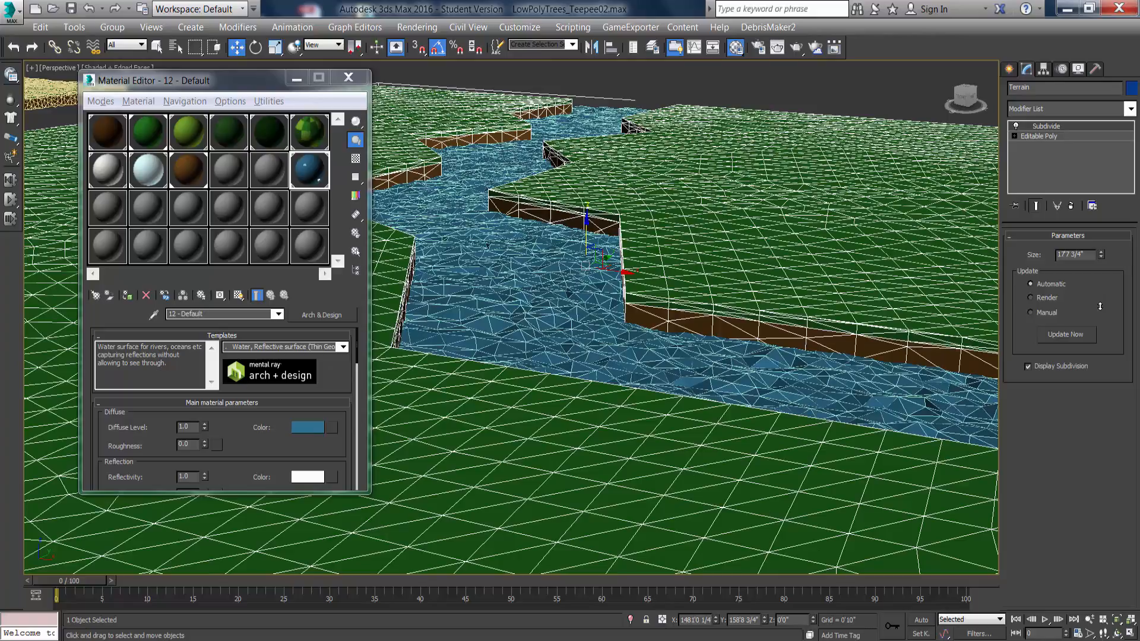
Add a Noise modifier to the Terrain with X, Y and Z strengths of 3'0".
click(1129, 108)
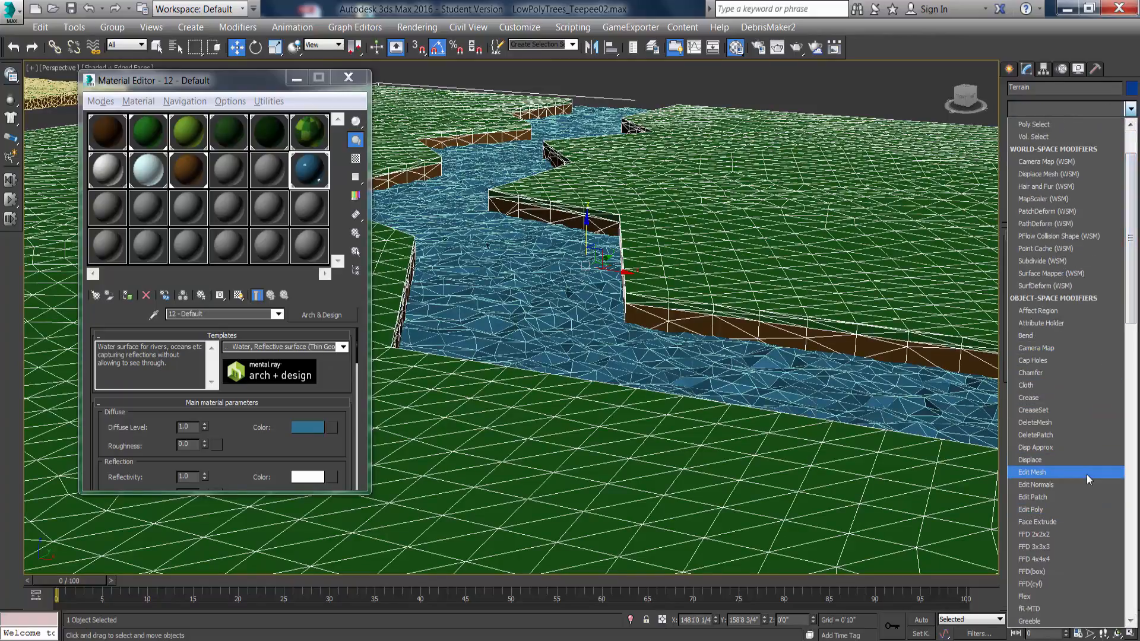
scroll(1078, 493, down, 18)
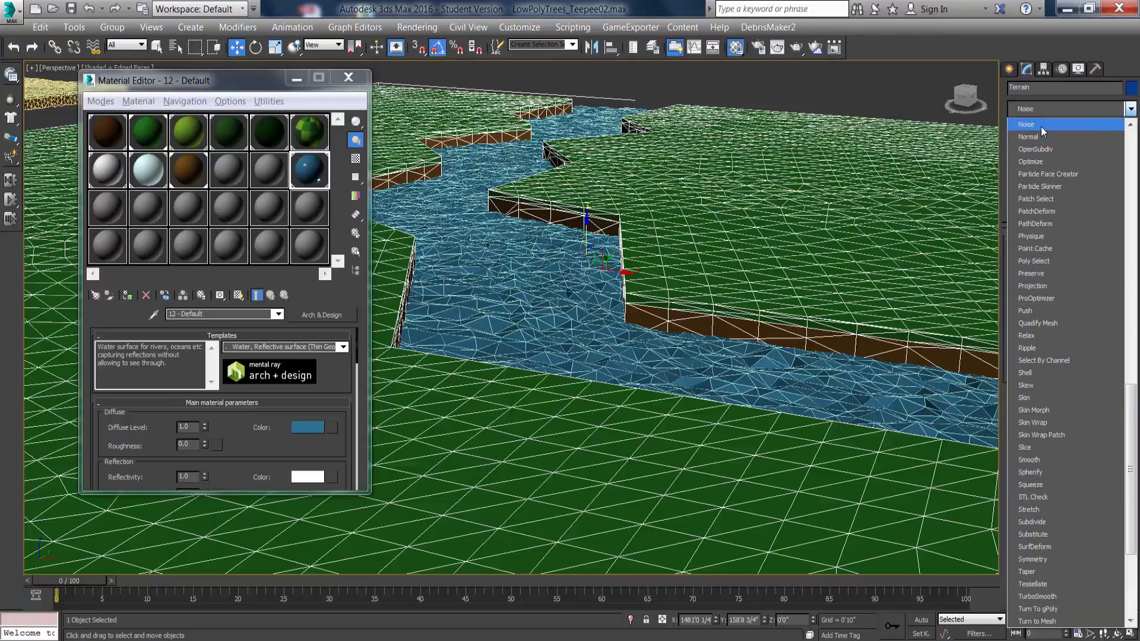
click(1033, 125)
double_click(1084, 373)
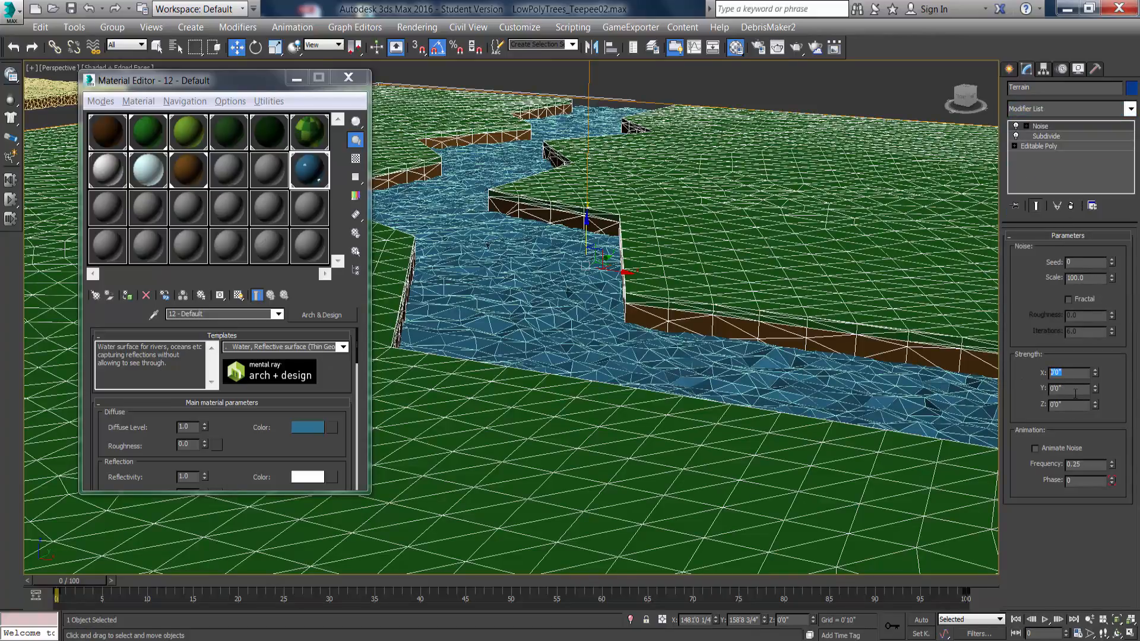
text(3)
key(Tab)
text(3)
key(Tab)
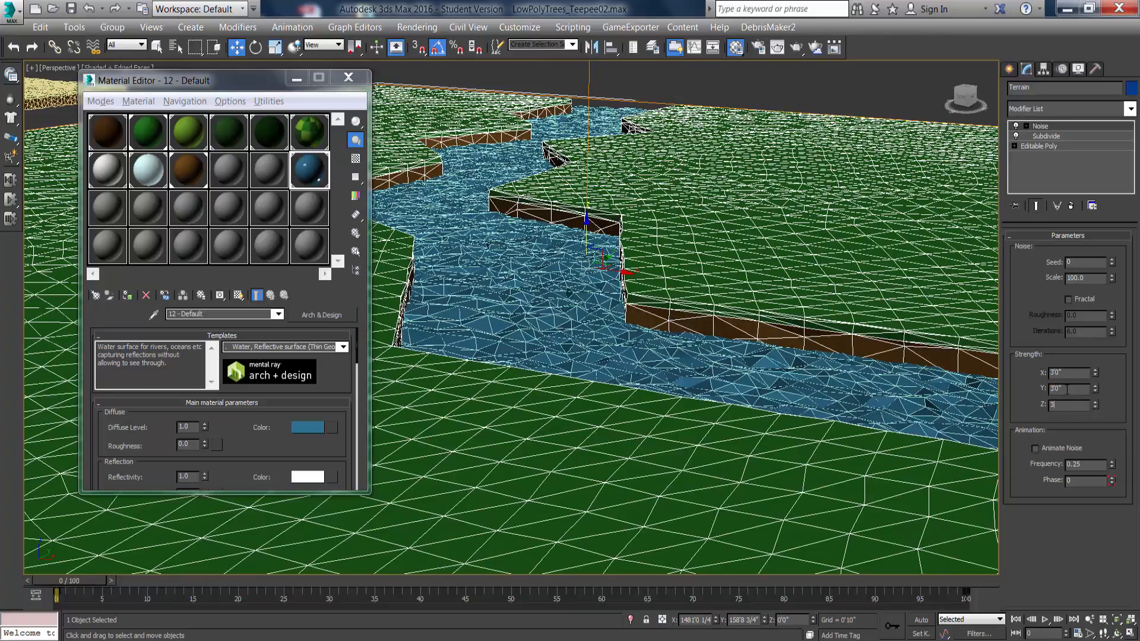
text(3)
key(Return)
Lower the Terrain's Noise scale to 31.0 and check the uneven banks in plain shading without edges.
drag(1113, 282, 1122, 321)
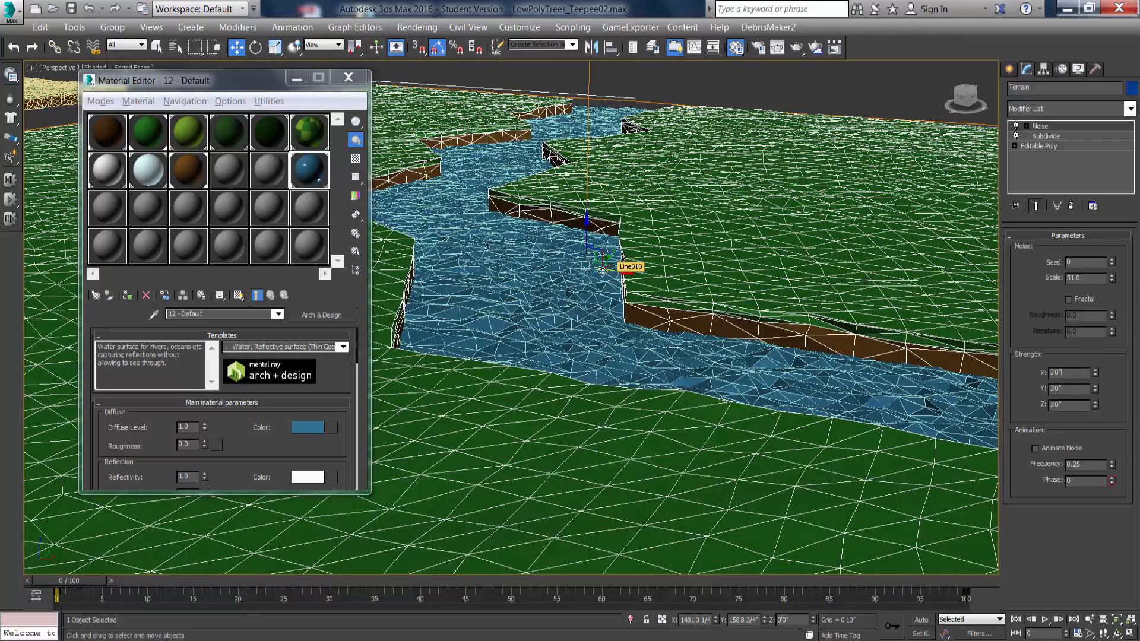
click(818, 87)
key(F4)
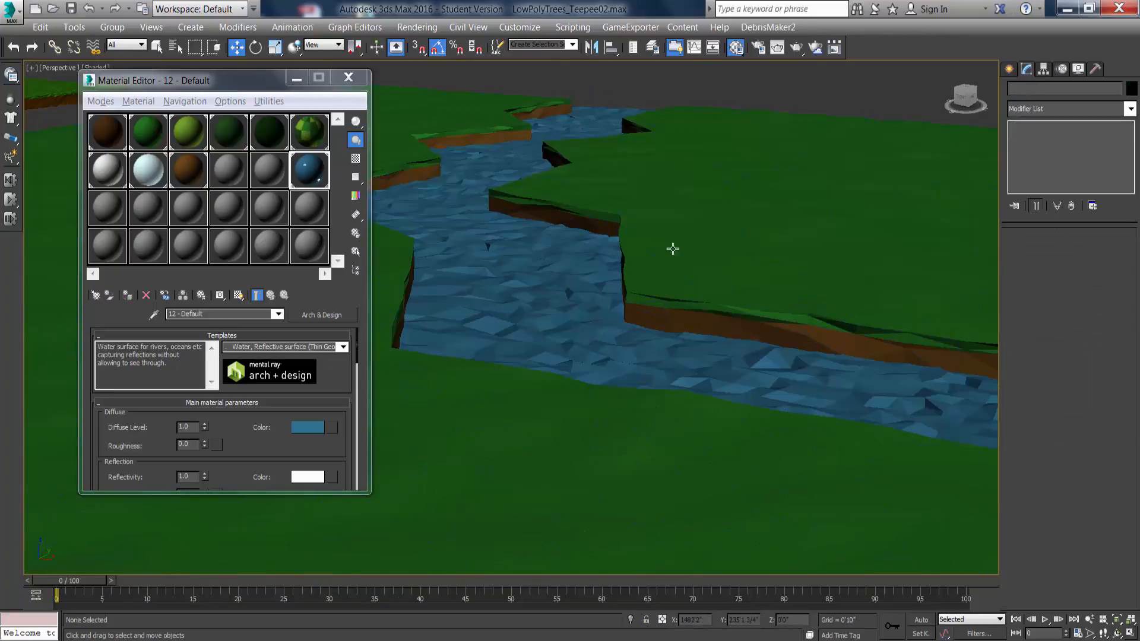
scroll(647, 265, up, 6)
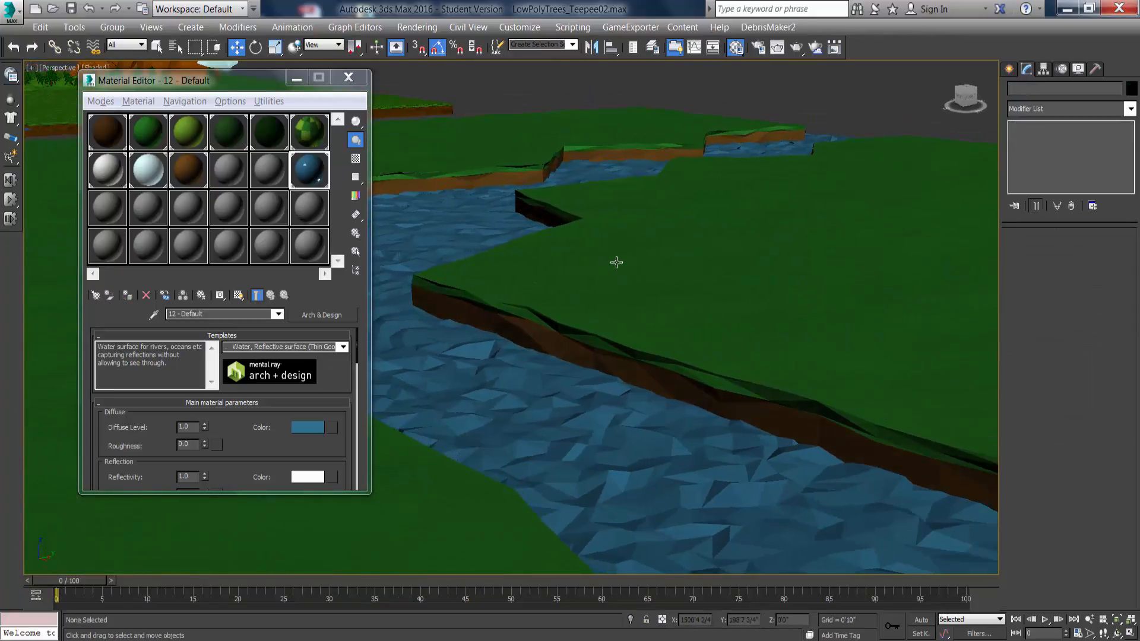
scroll(624, 262, down, 3)
Select all of the Terrain's base Editable Poly polygons, clear their smoothing groups, and leave polygon editing.
click(707, 248)
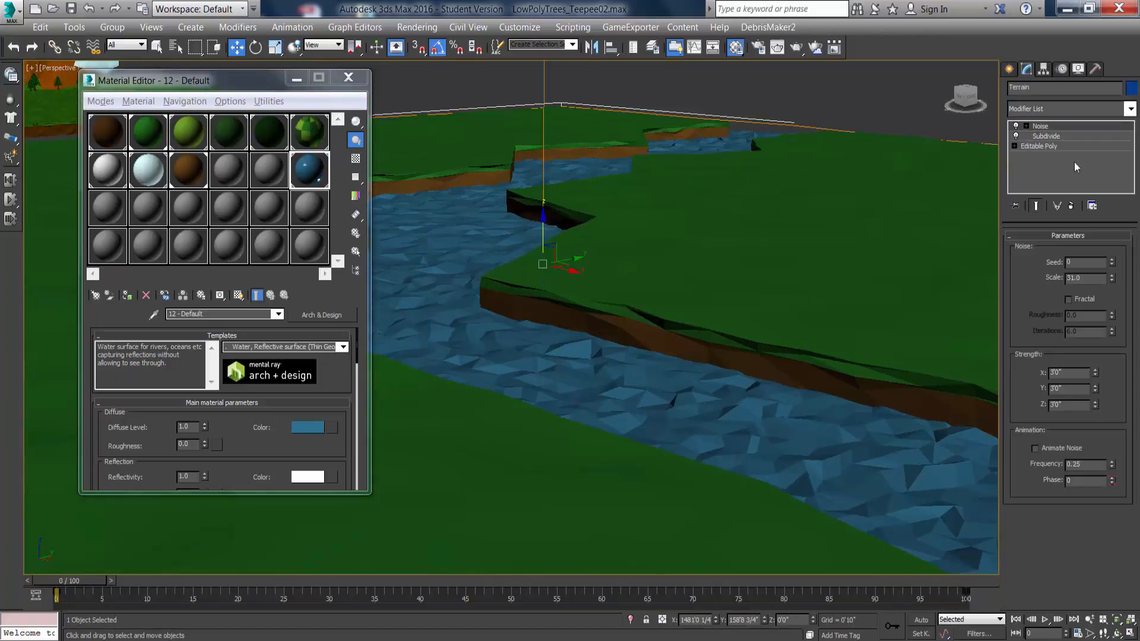
click(1039, 146)
click(1069, 252)
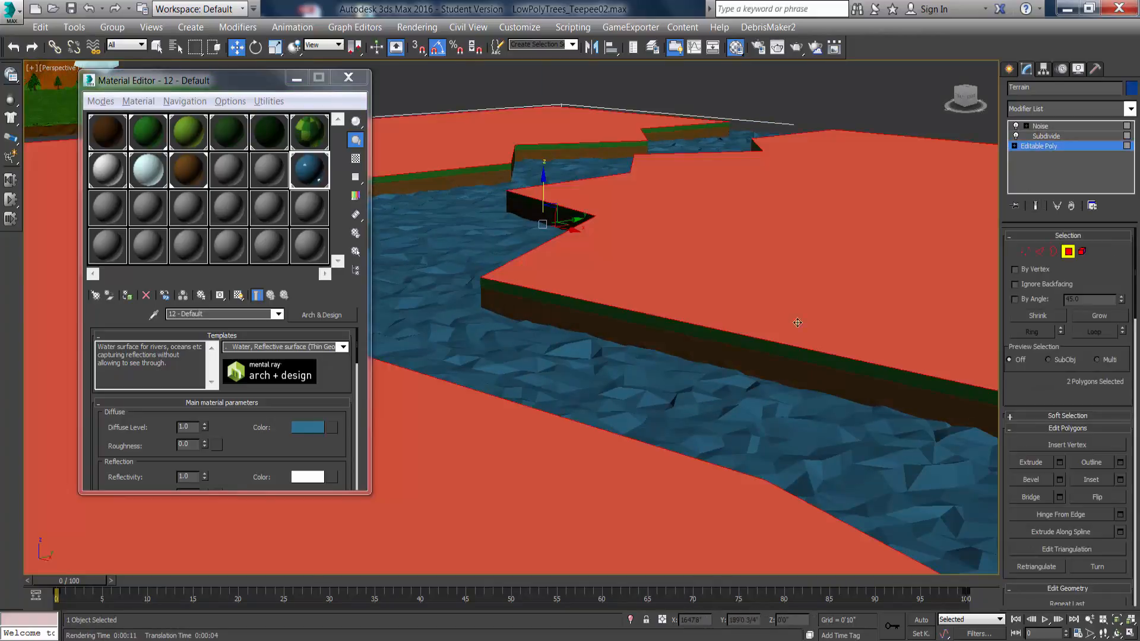
scroll(766, 304, down, 5)
scroll(731, 301, down, 3)
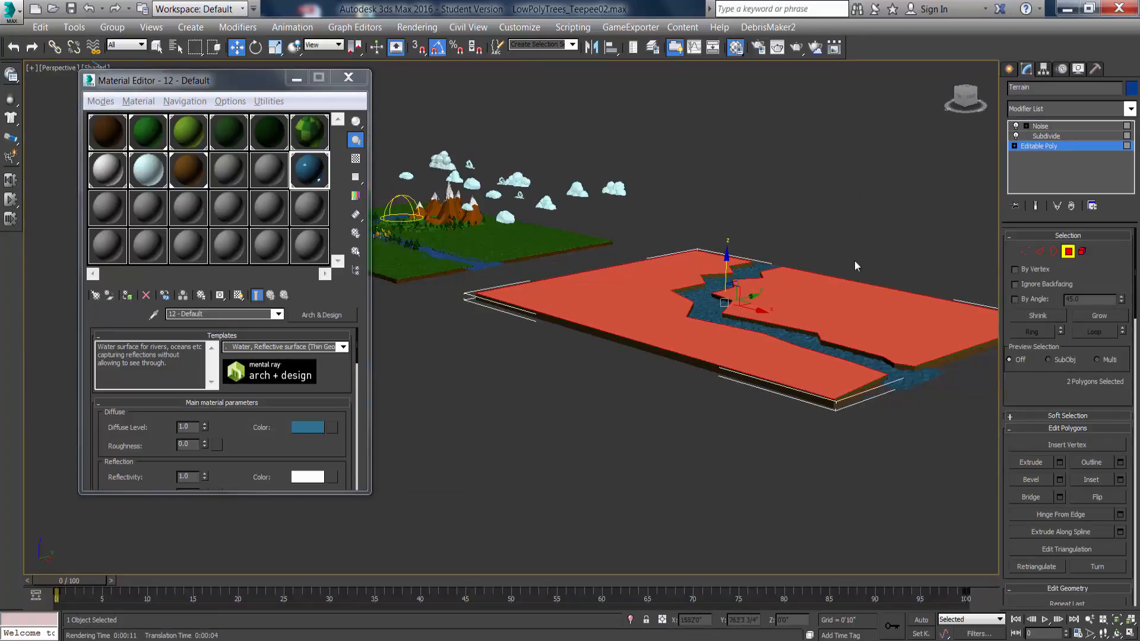
drag(463, 176, 1059, 533)
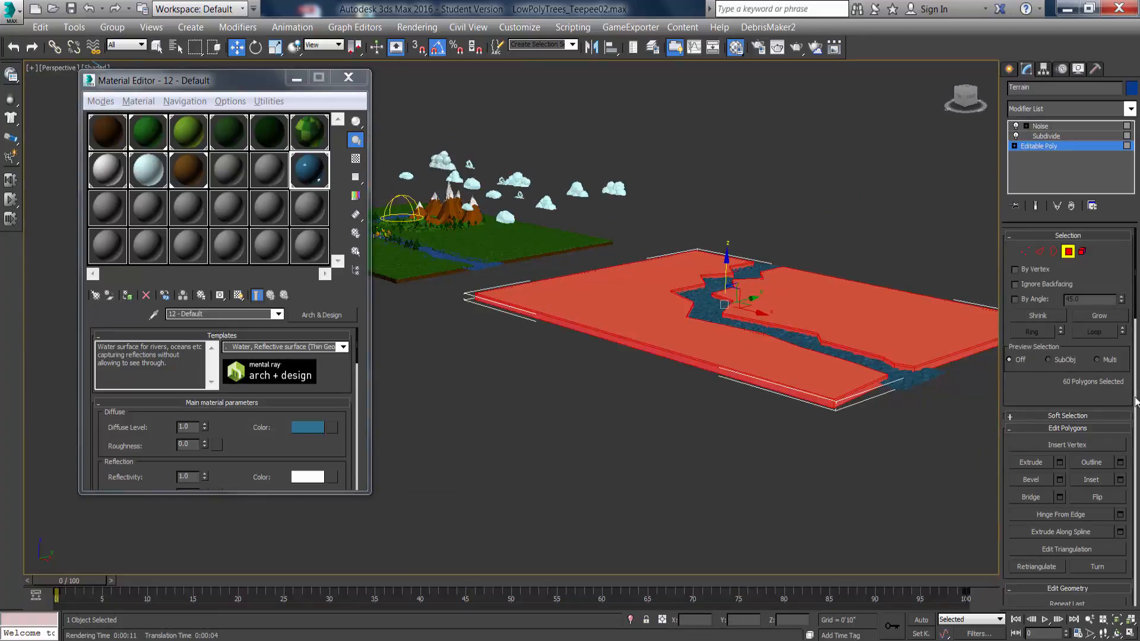
drag(1137, 275, 1137, 560)
click(1086, 503)
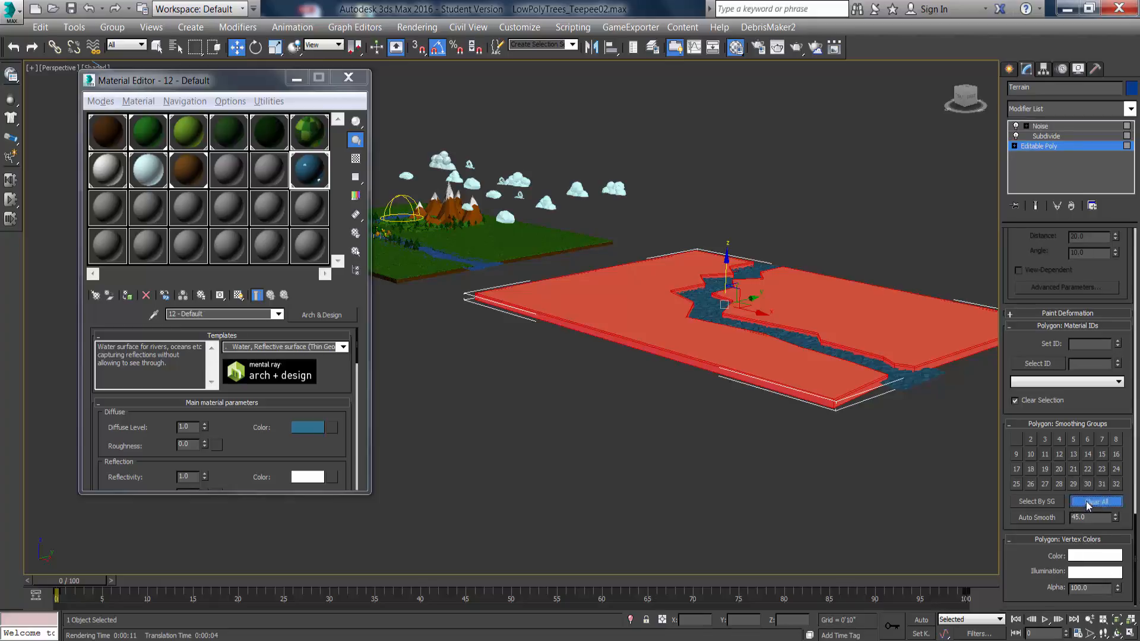
drag(1135, 538, 1136, 249)
click(1069, 250)
click(900, 225)
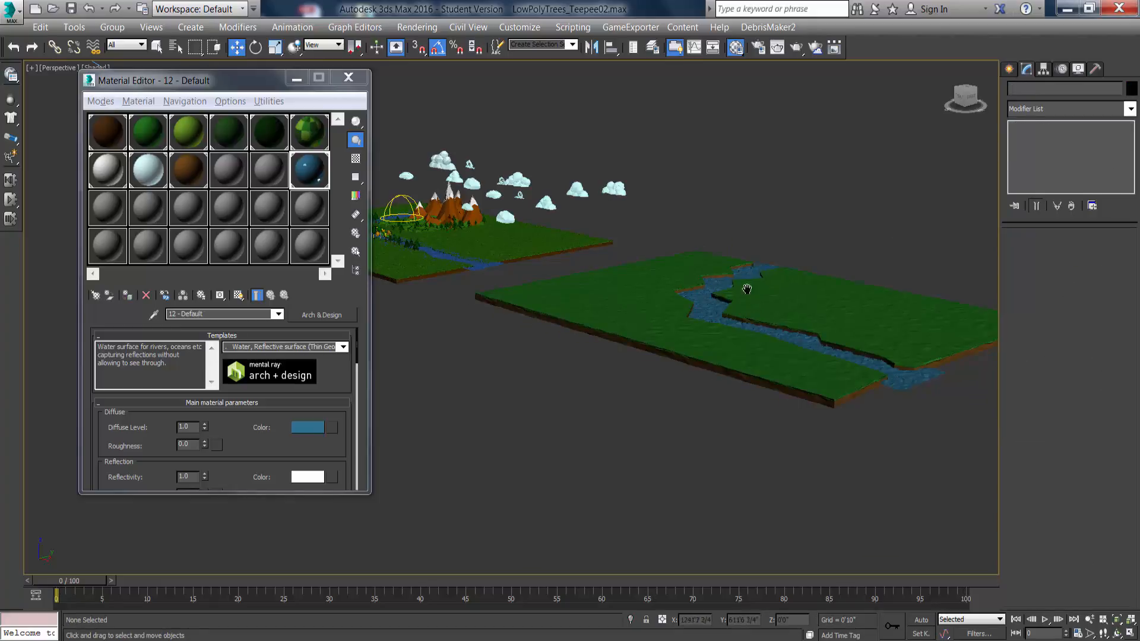
Frame the river and its faceted banks up close, test-render the perspective view, and dismiss the render.
scroll(718, 313, up, 10)
scroll(650, 410, down, 8)
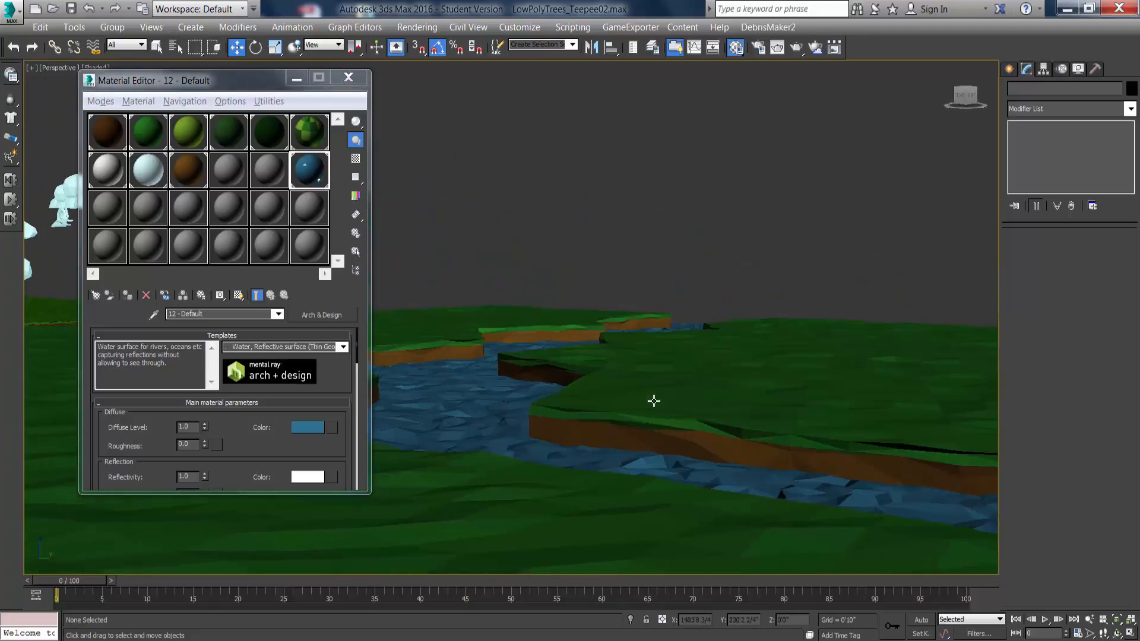
scroll(656, 399, up, 10)
scroll(665, 408, down, 1)
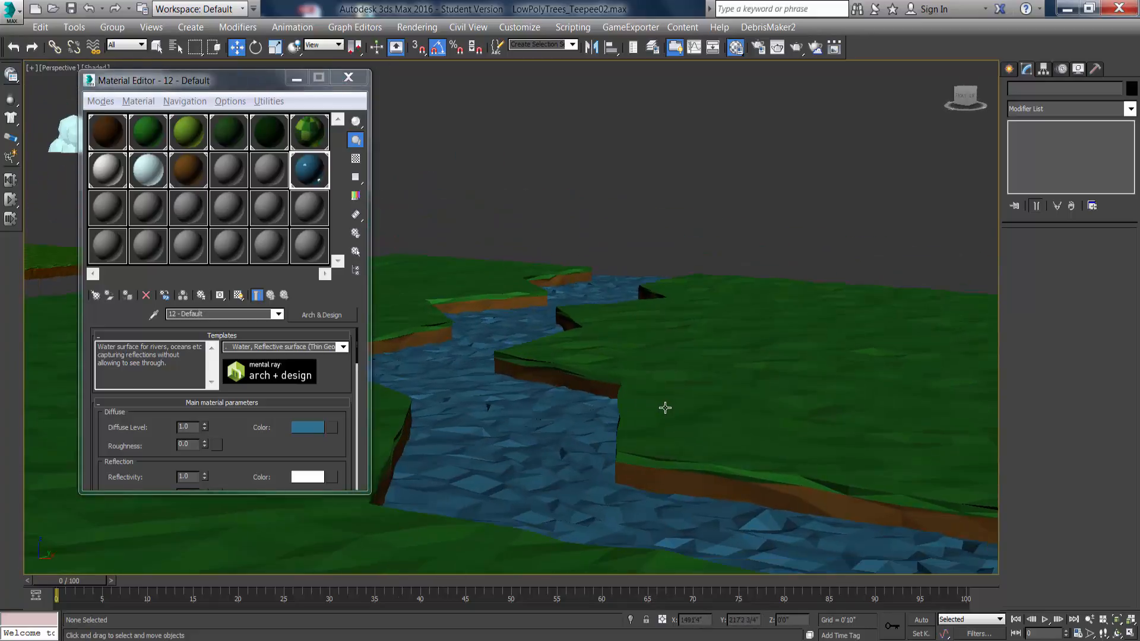
mouse_move(706, 454)
alt+middle_down()
mouse_move(753, 445)
mouse_move(764, 478)
mouse_move(720, 437)
mouse_move(697, 440)
alt+middle_up()
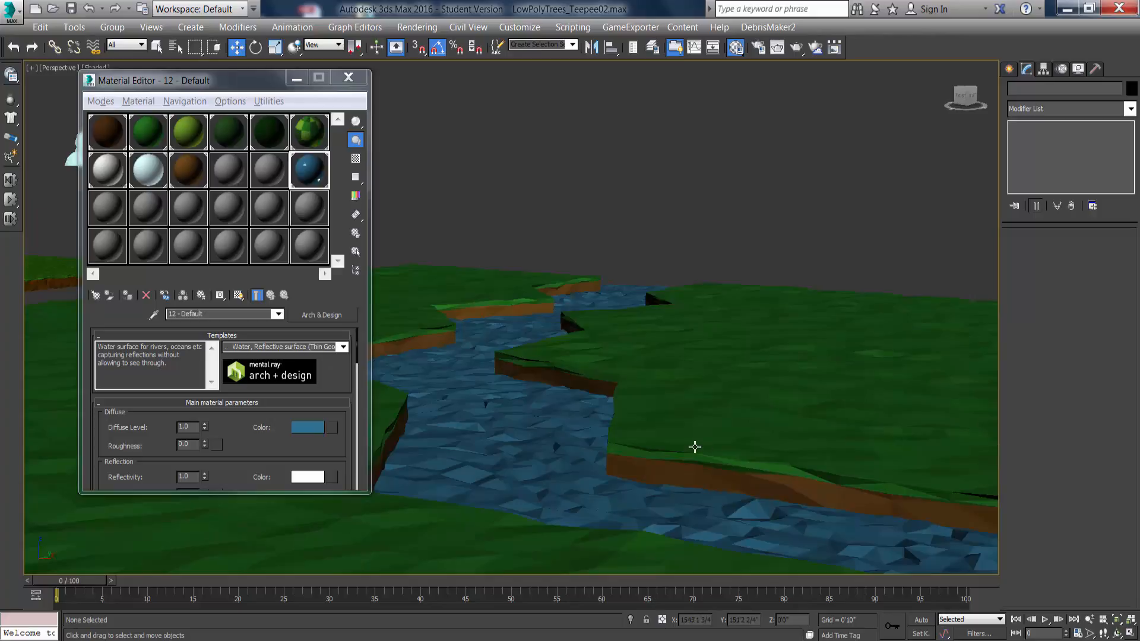
key(shift+q)
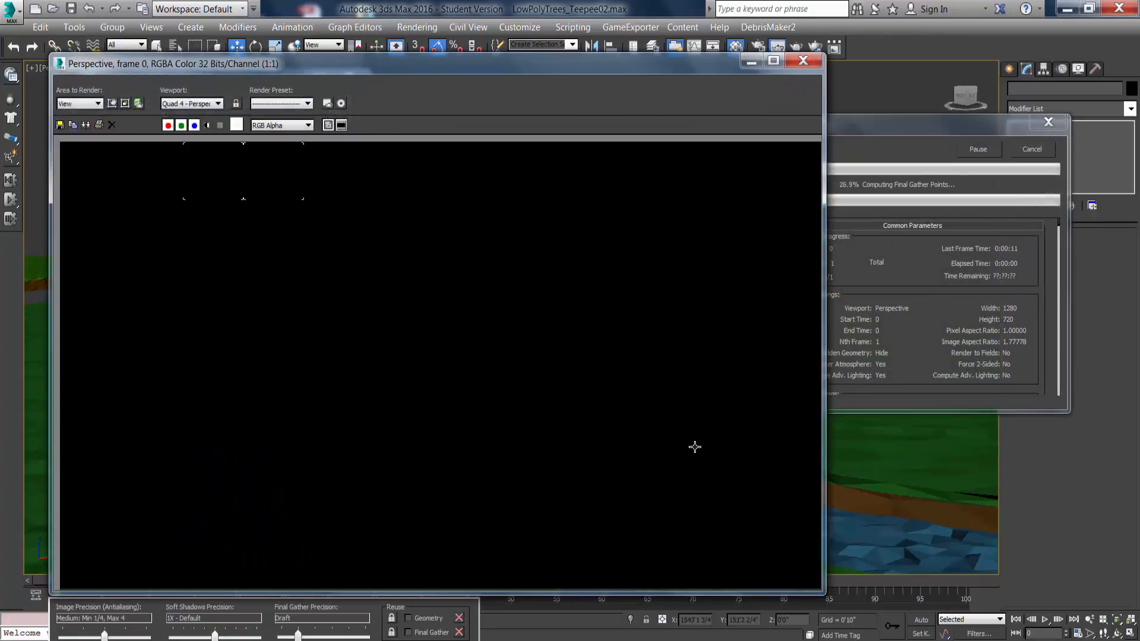
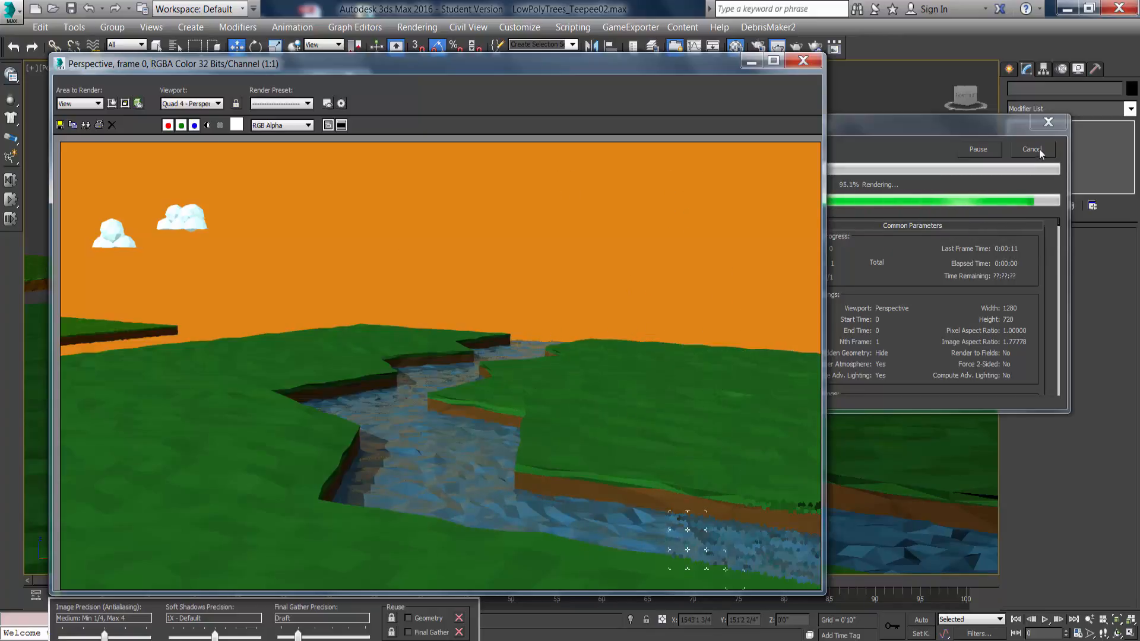
click(828, 134)
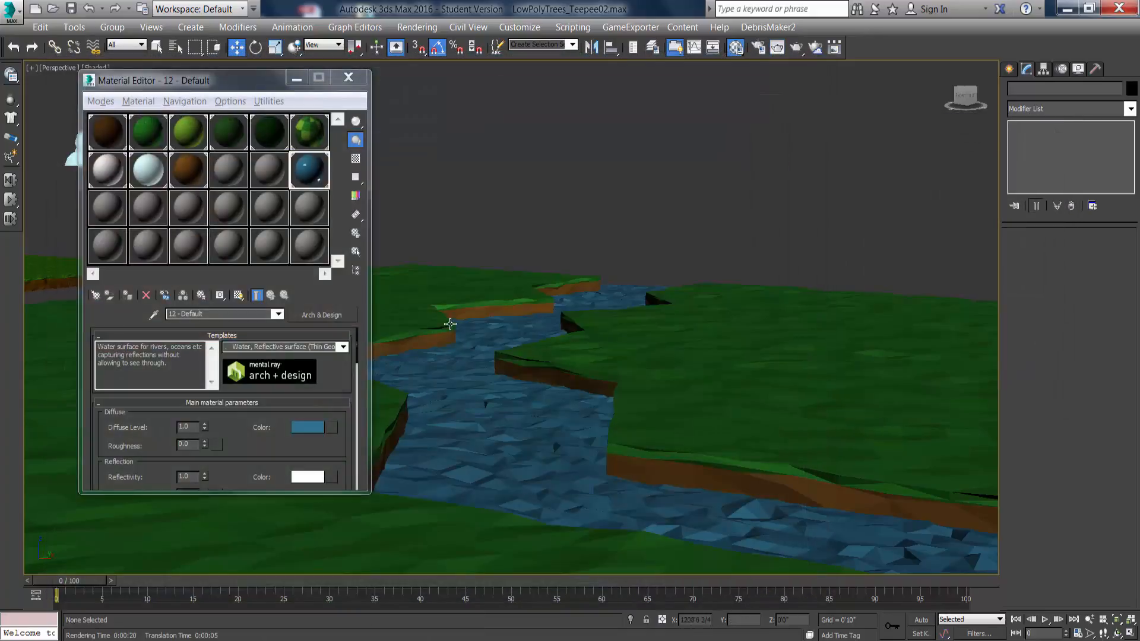
Close the Material Editor and place one independent copy of the old scene's mountain range on the new terrain beside the river.
scroll(463, 308, down, 1)
click(349, 77)
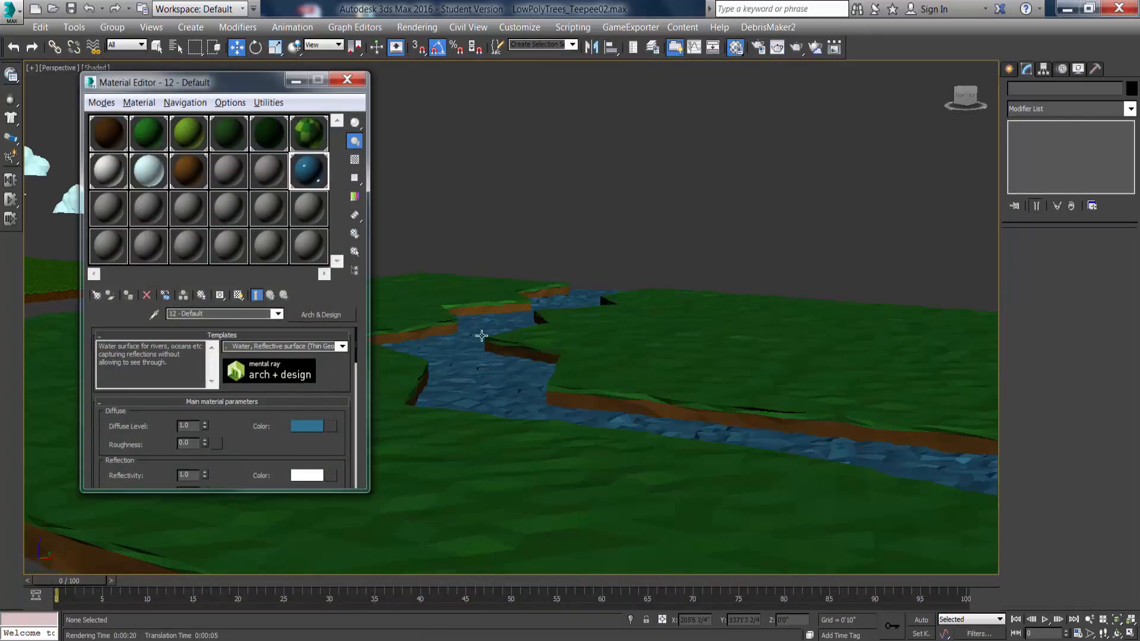
scroll(491, 332, down, 4)
scroll(364, 348, up, 2)
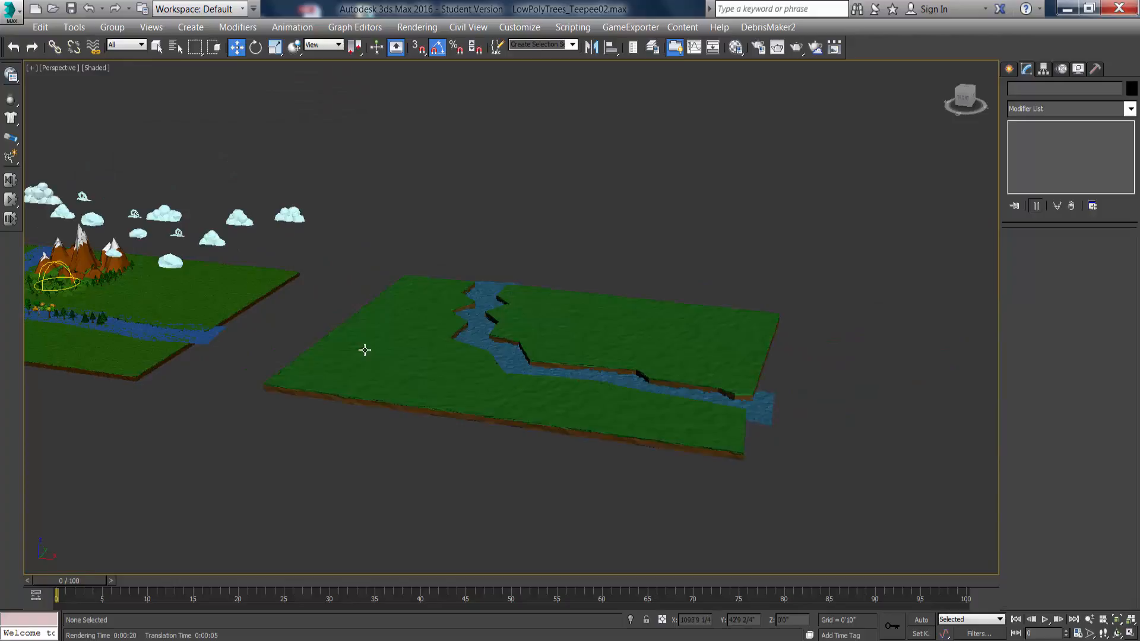
click(83, 250)
shift+drag(95, 279, 661, 343)
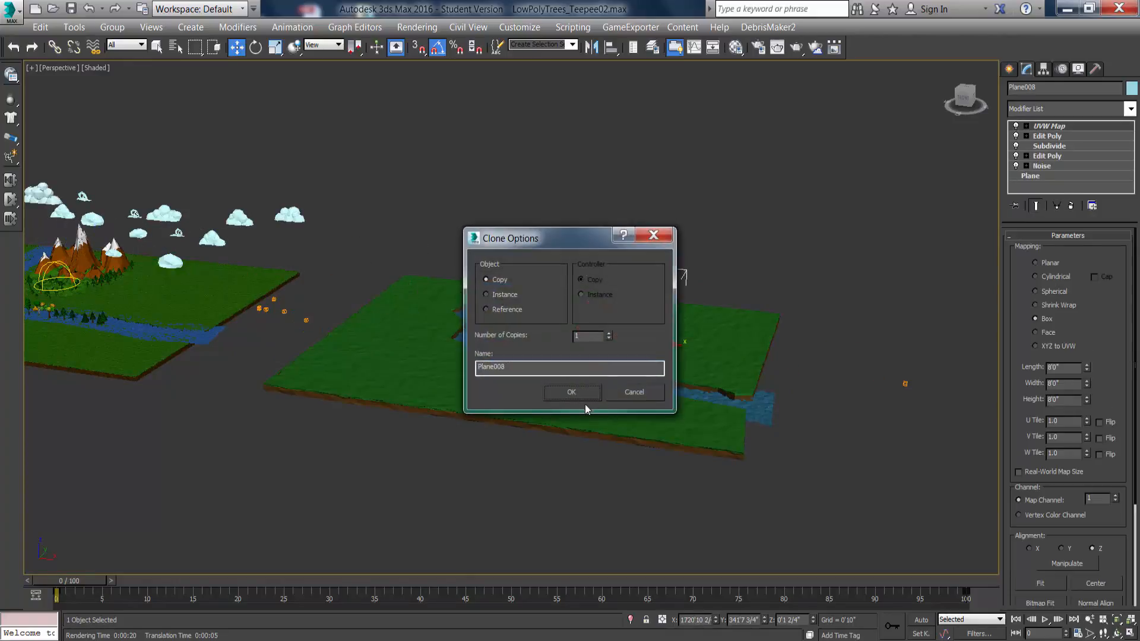
click(571, 391)
middle_drag(659, 333, 610, 387)
scroll(609, 387, up, 5)
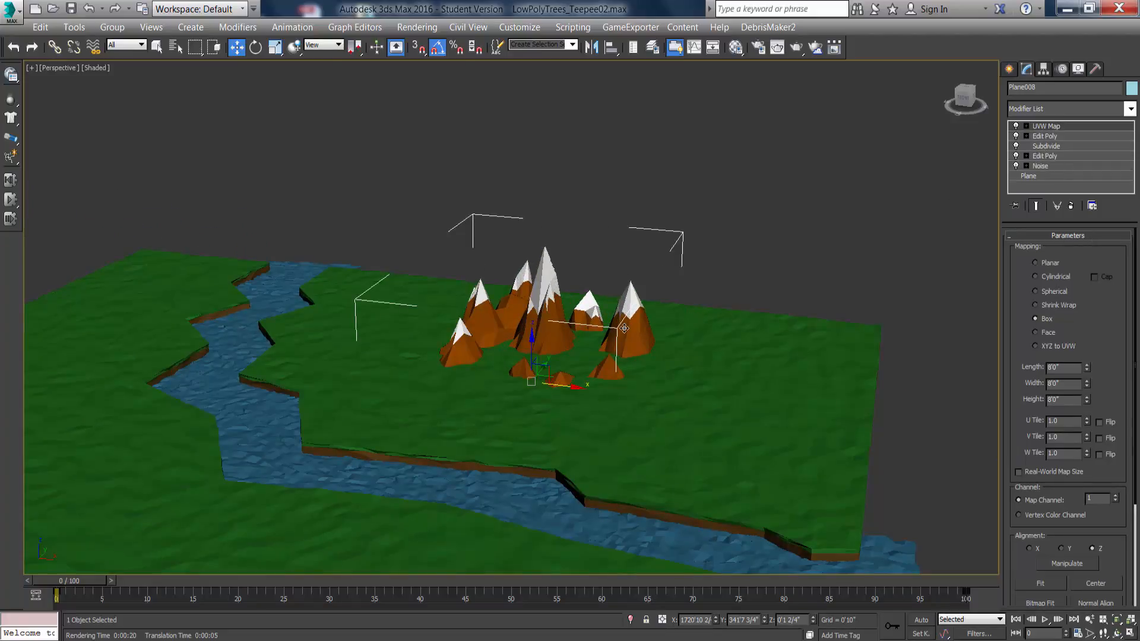
Raise the copied mountains until their green foothills sit above the terrain surface.
scroll(629, 331, up, 3)
scroll(552, 335, up, 2)
alt+middle_drag(559, 335, 551, 335)
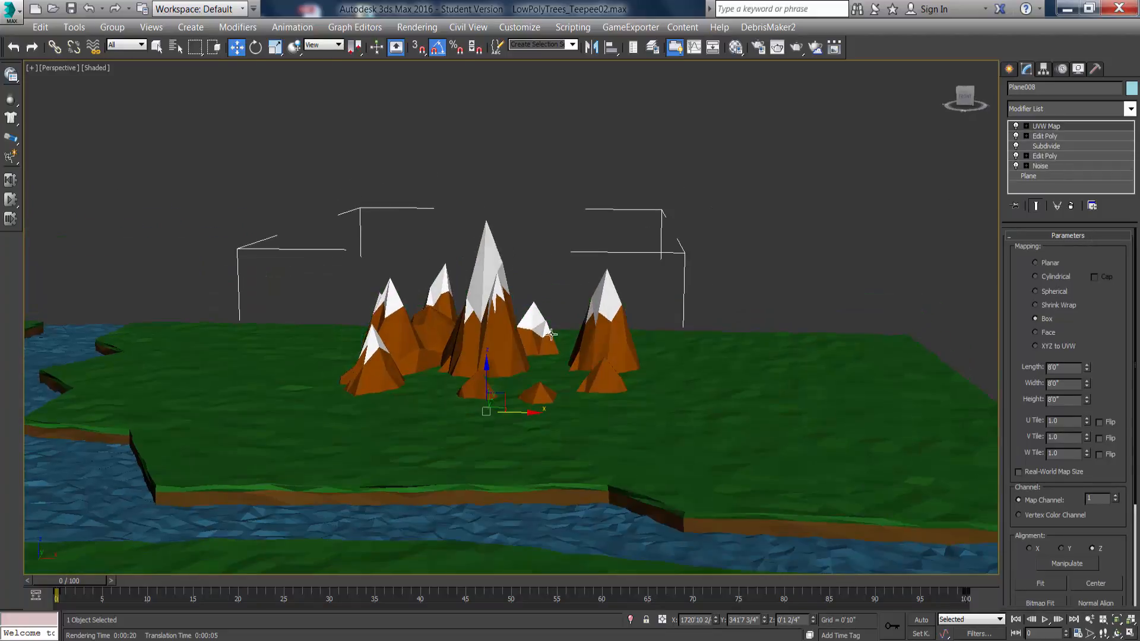
mouse_move(487, 377)
mouse_down()
mouse_move(486, 313)
mouse_move(491, 348)
mouse_up()
alt+middle_drag(589, 304, 513, 317)
scroll(136, 413, up, 3)
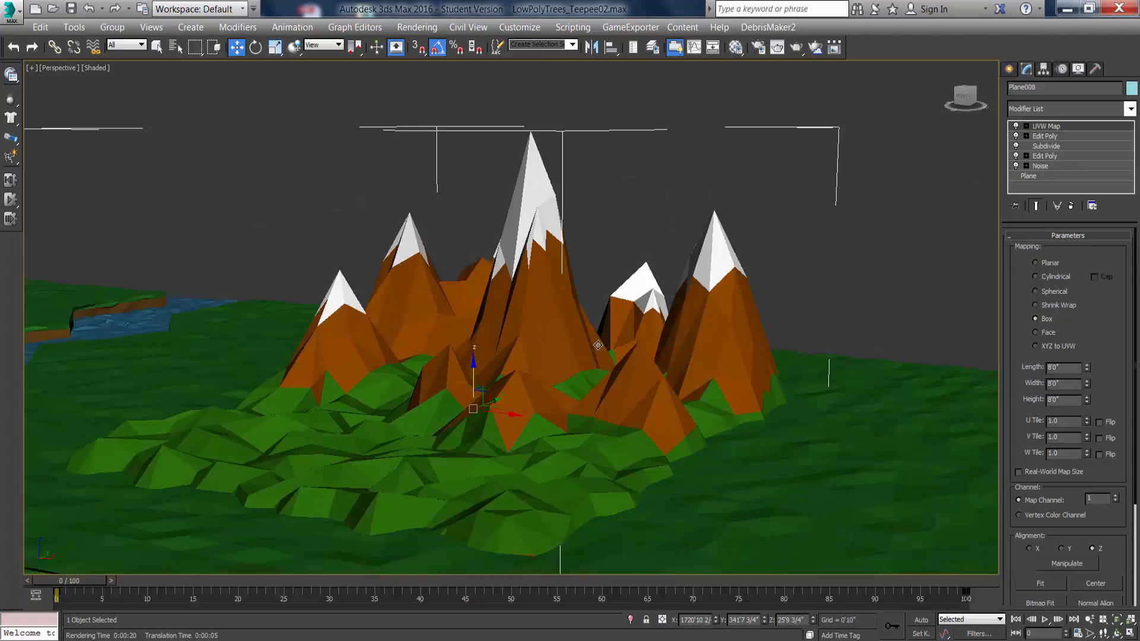
Turn off the copied mountains' Edit Poly, Subdivide and Noise modifiers to reveal the flat base plane.
click(1015, 137)
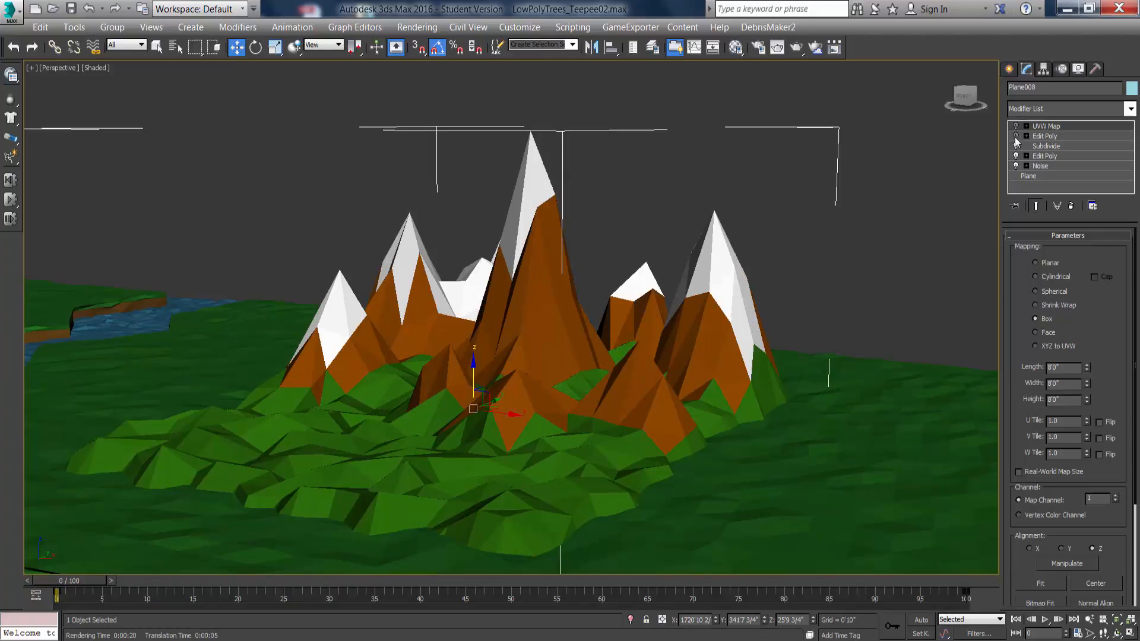
click(1015, 147)
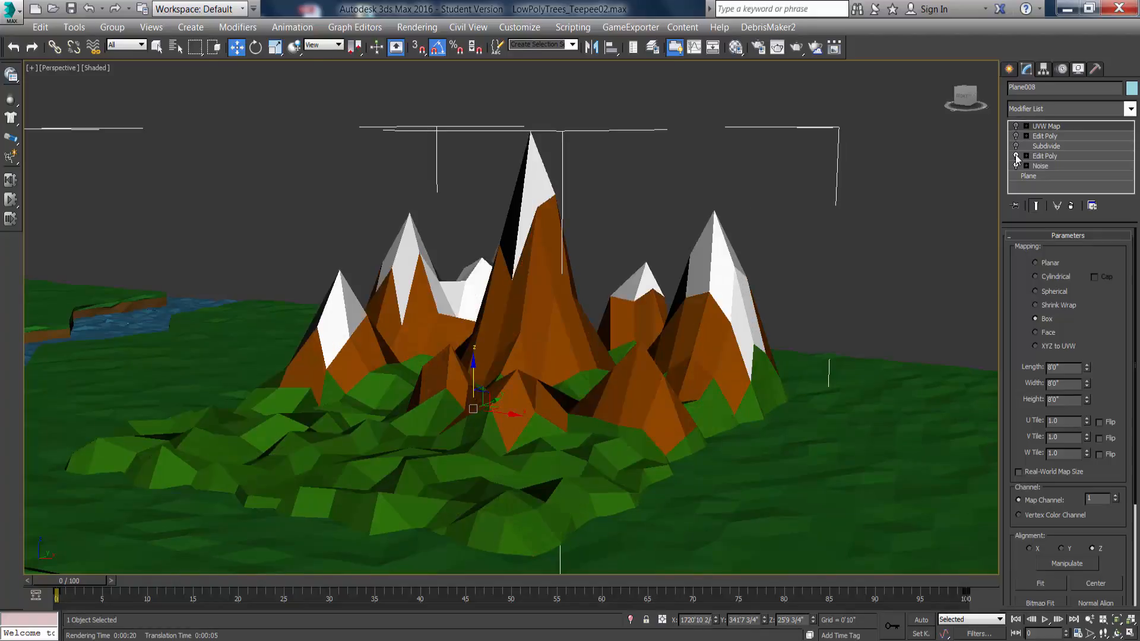
click(1016, 156)
click(1016, 166)
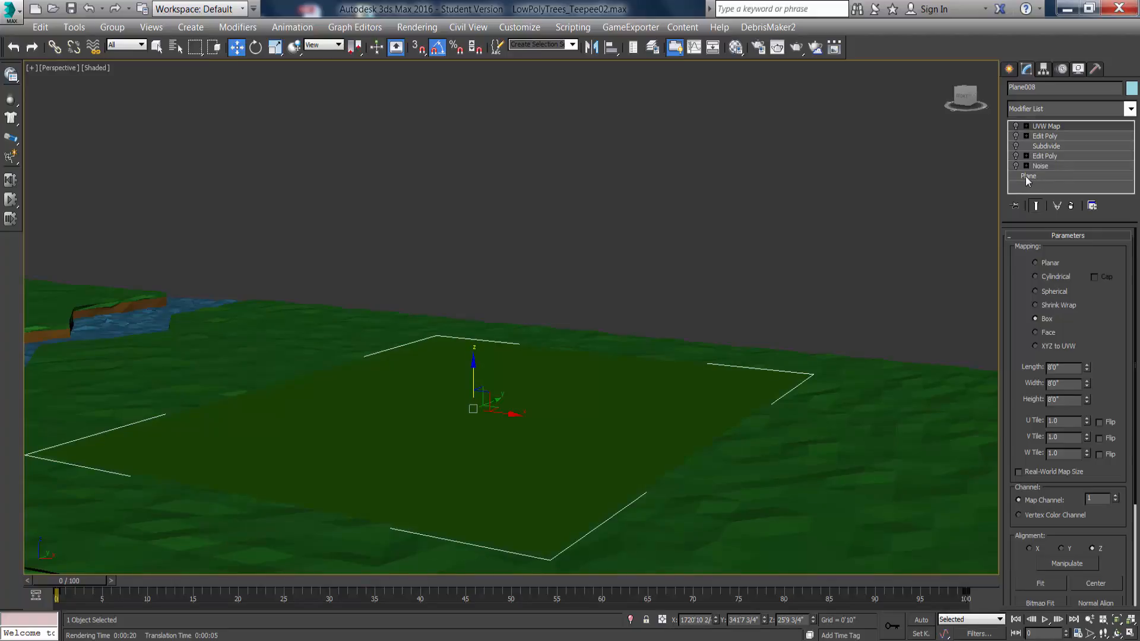
Show edged faces and open the mountain copy's base Plane parameters, holding the scene before continuing.
click(1029, 177)
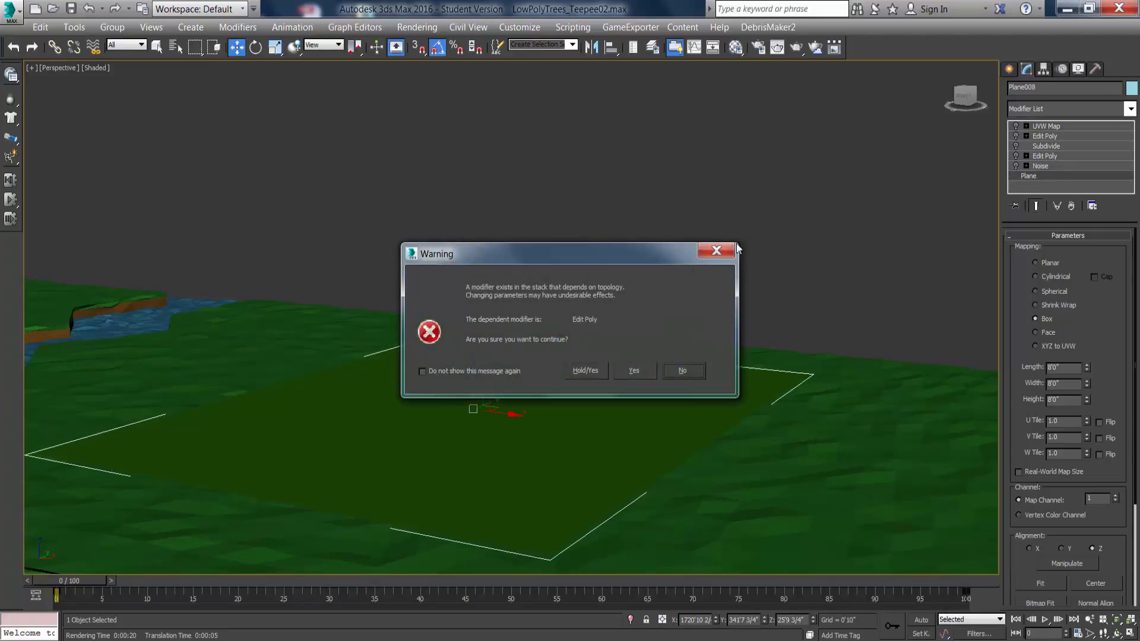
click(735, 249)
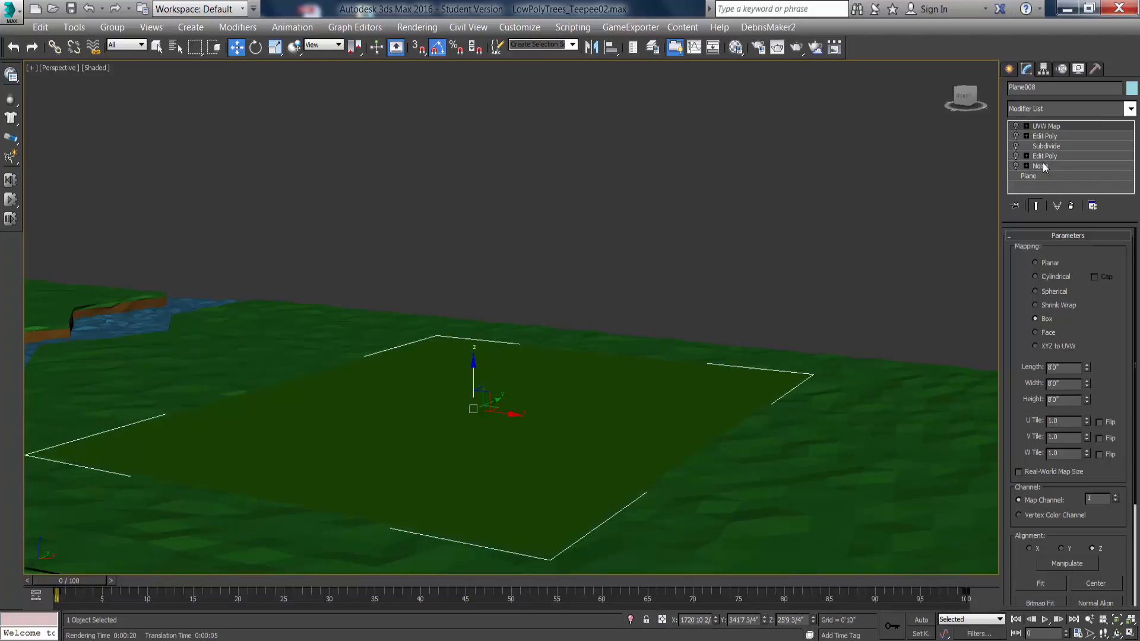
key(F4)
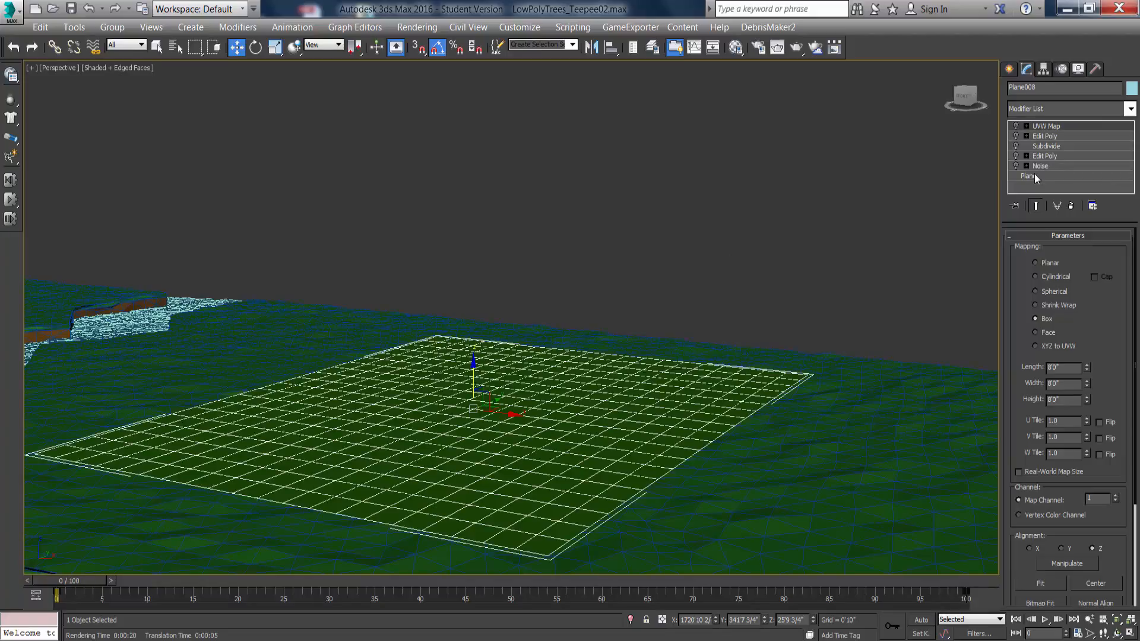
click(1032, 177)
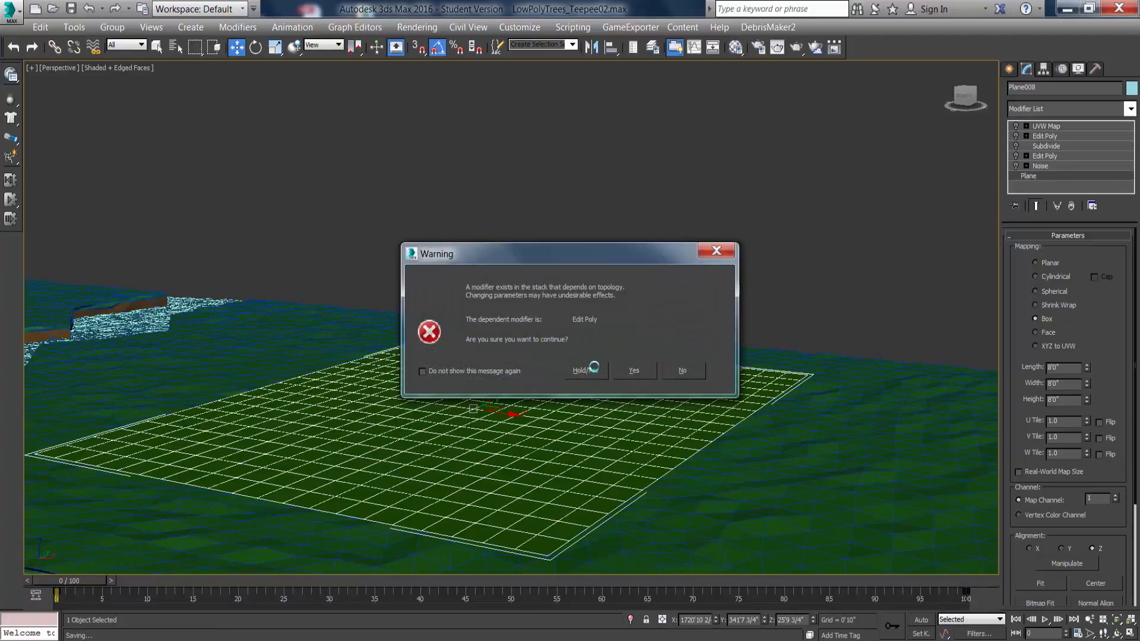
click(588, 370)
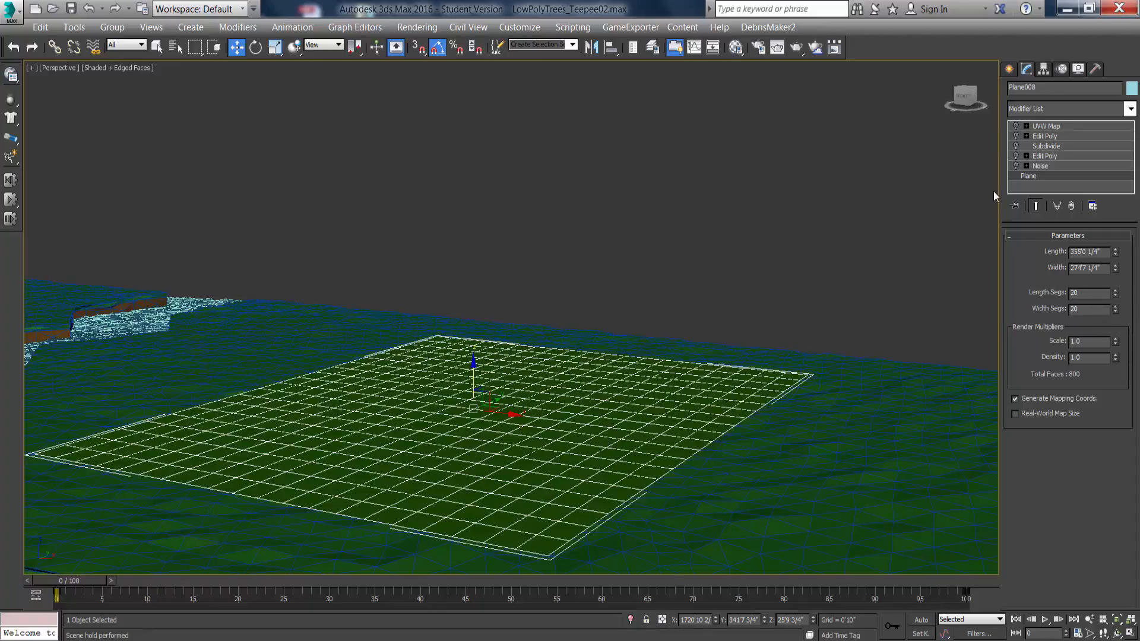
Turn the Noise modifier back on for the mountain copy's base plane.
click(1043, 167)
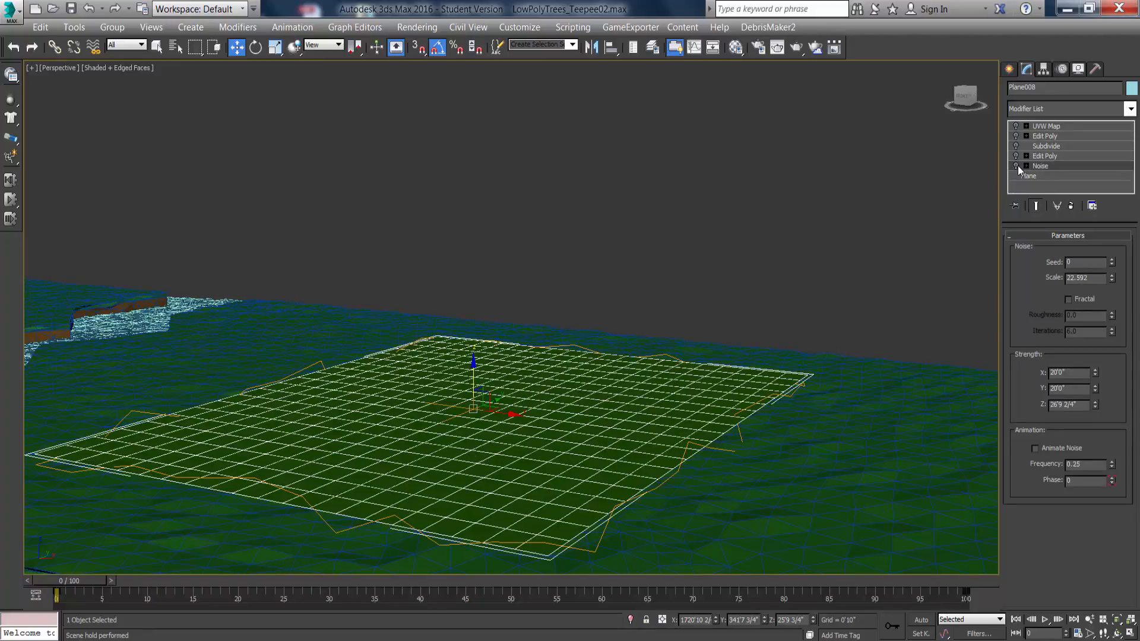
click(1016, 166)
mouse_move(525, 390)
alt+middle_down()
mouse_move(529, 451)
mouse_move(536, 388)
mouse_move(525, 387)
alt+middle_up()
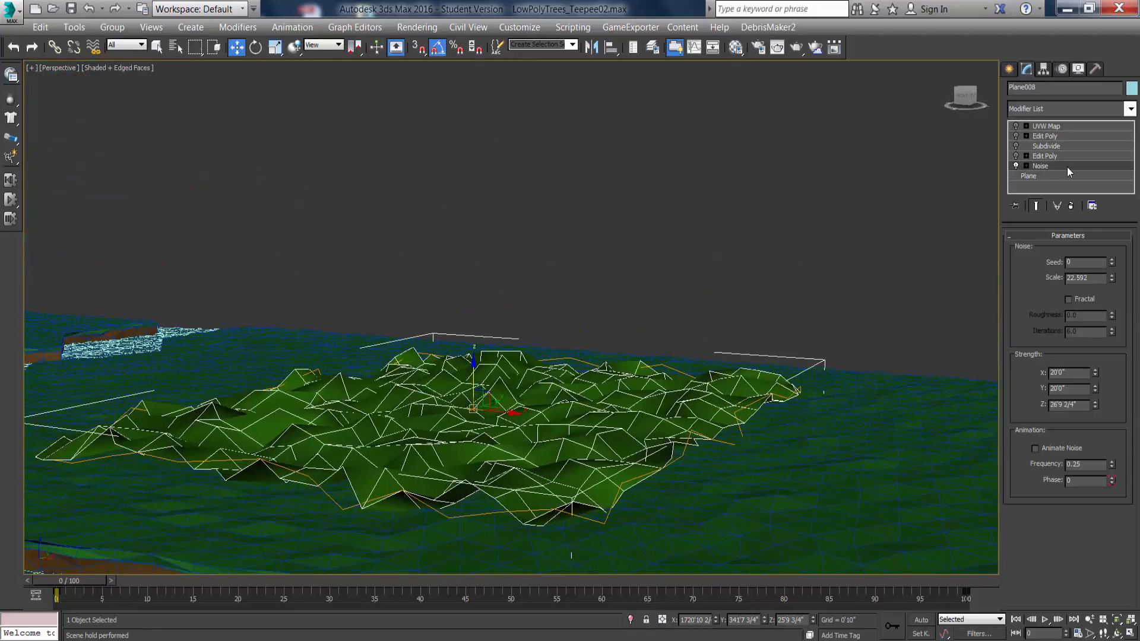
Open the lower Edit Poly modifier, holding the scene, and turn it back on to restore the mountain peaks.
click(1047, 157)
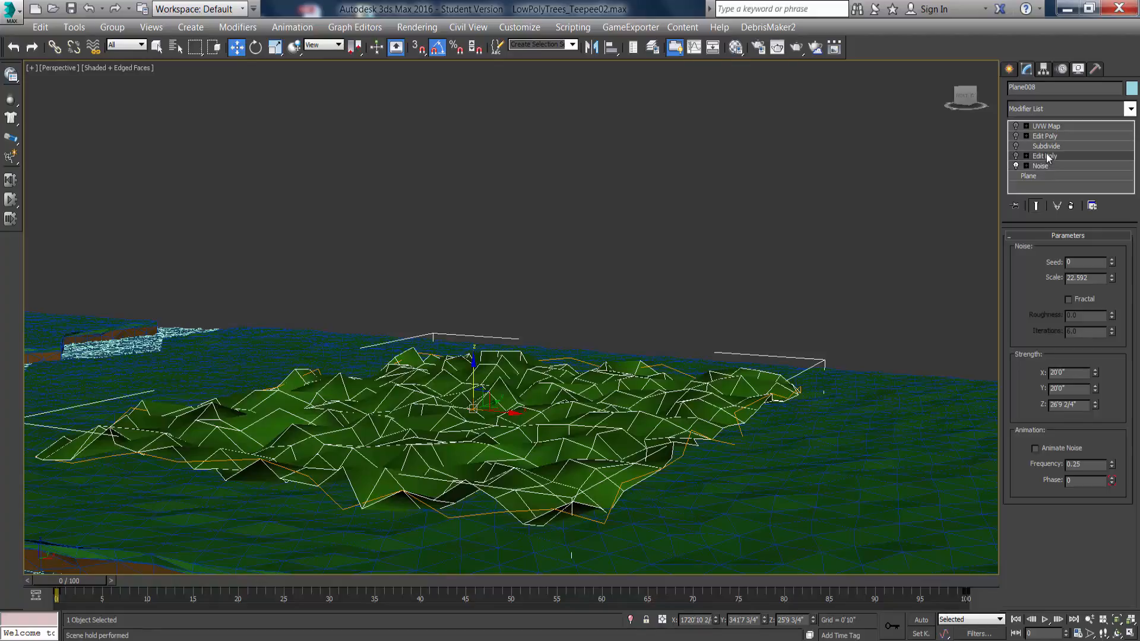
click(585, 372)
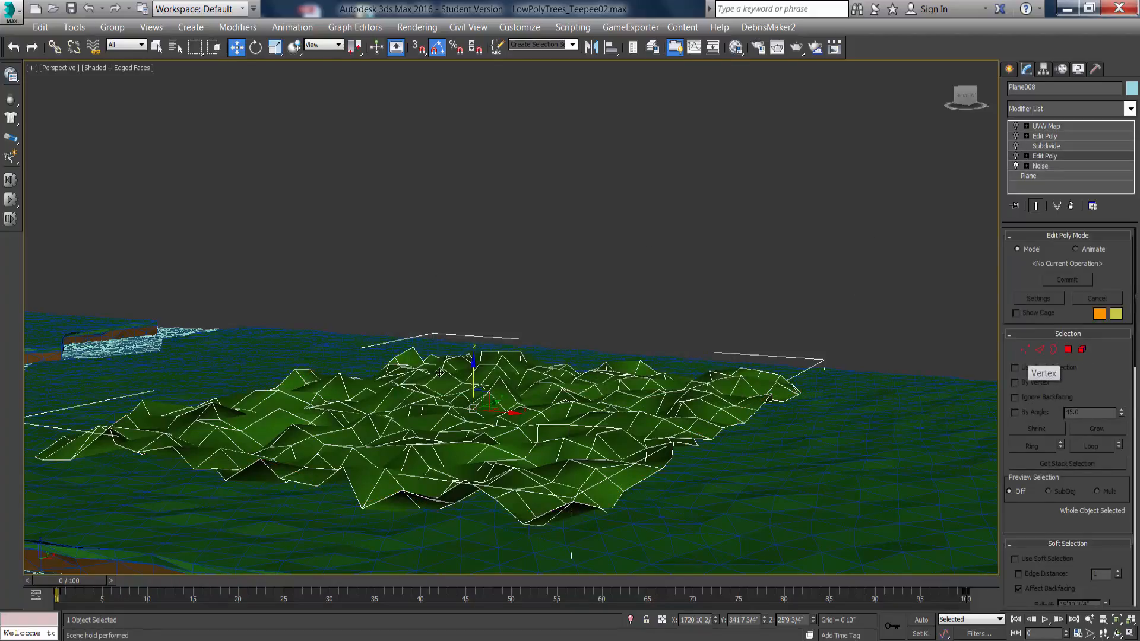
click(1016, 156)
alt+middle_drag(589, 307, 569, 307)
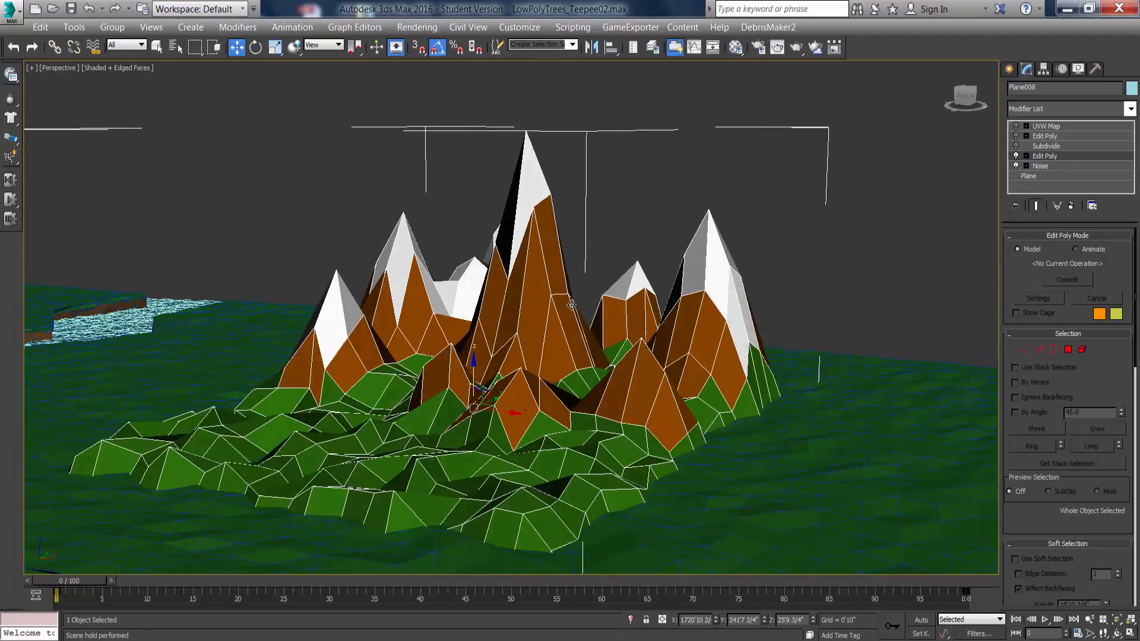
Try to pull a foothill vertex up into a tall peak with soft selection on, then undo it and leave vertex editing.
click(1025, 349)
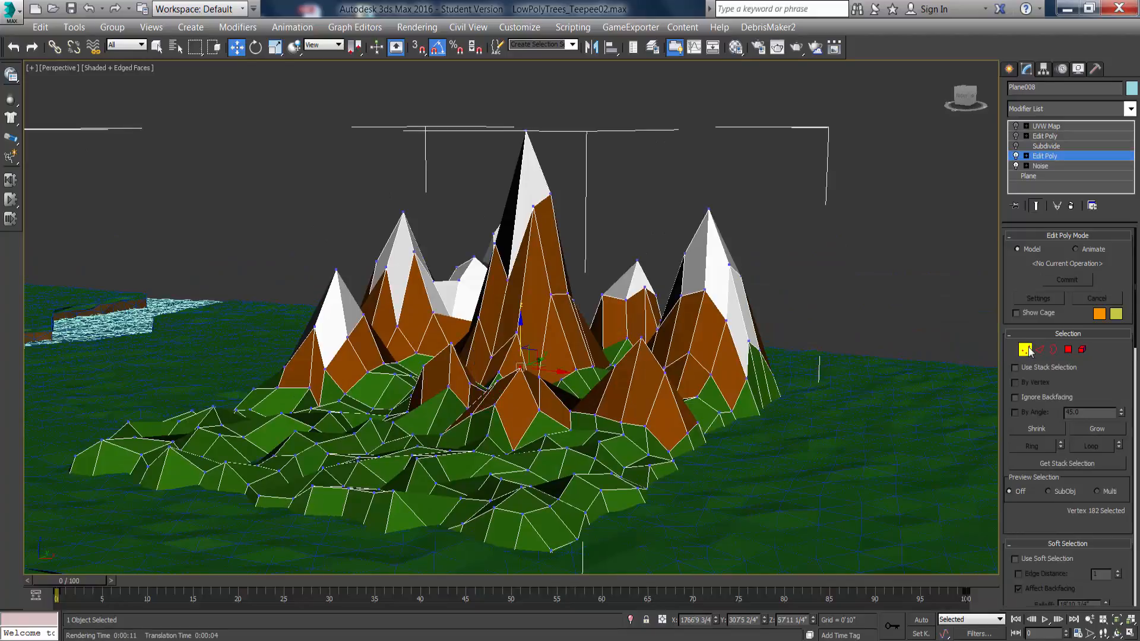
click(1032, 561)
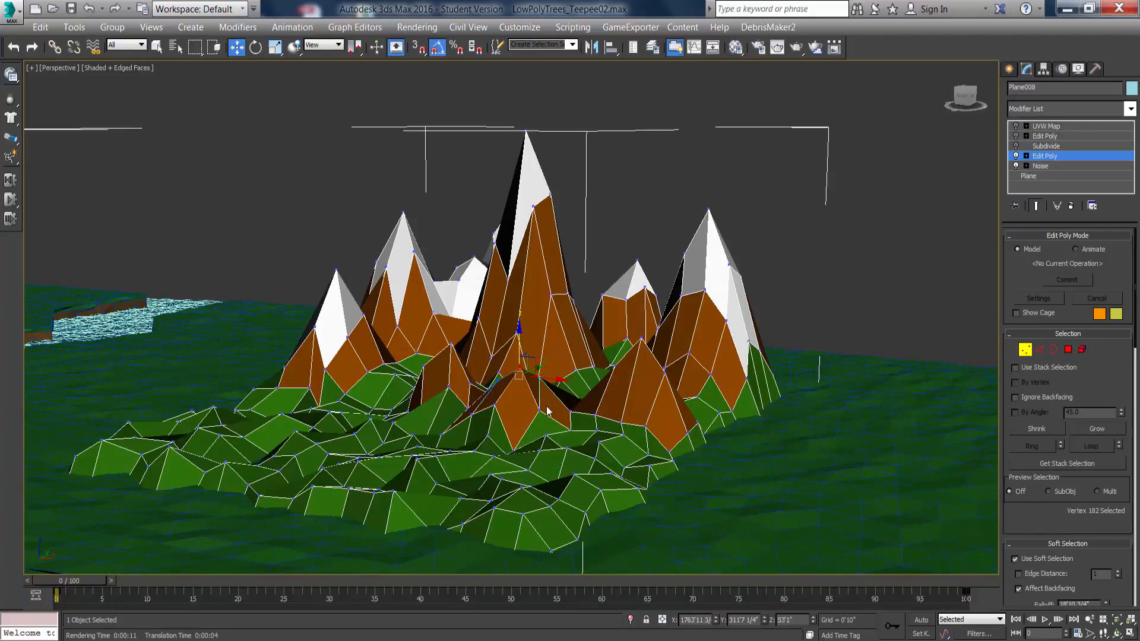
click(304, 436)
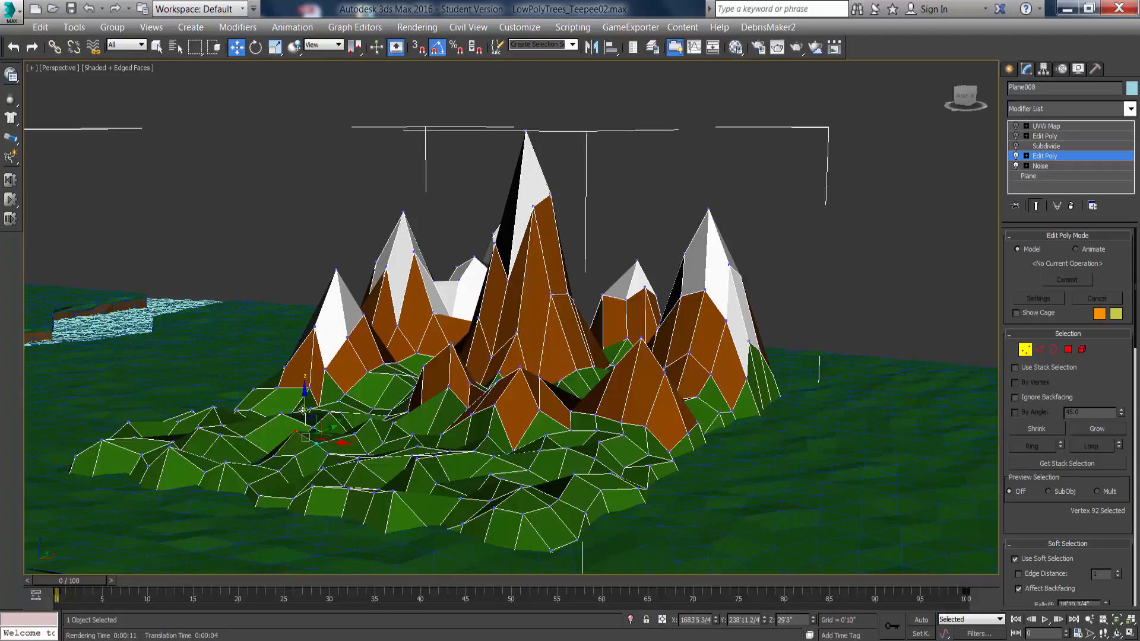
drag(303, 410, 307, 172)
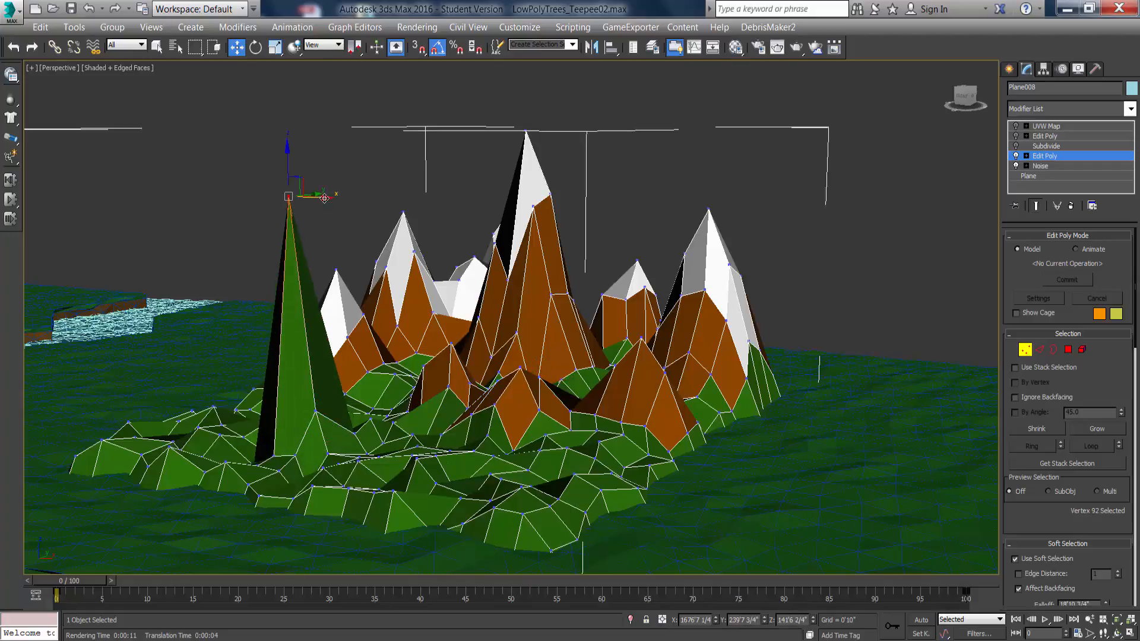
key(ctrl+z)
click(1025, 349)
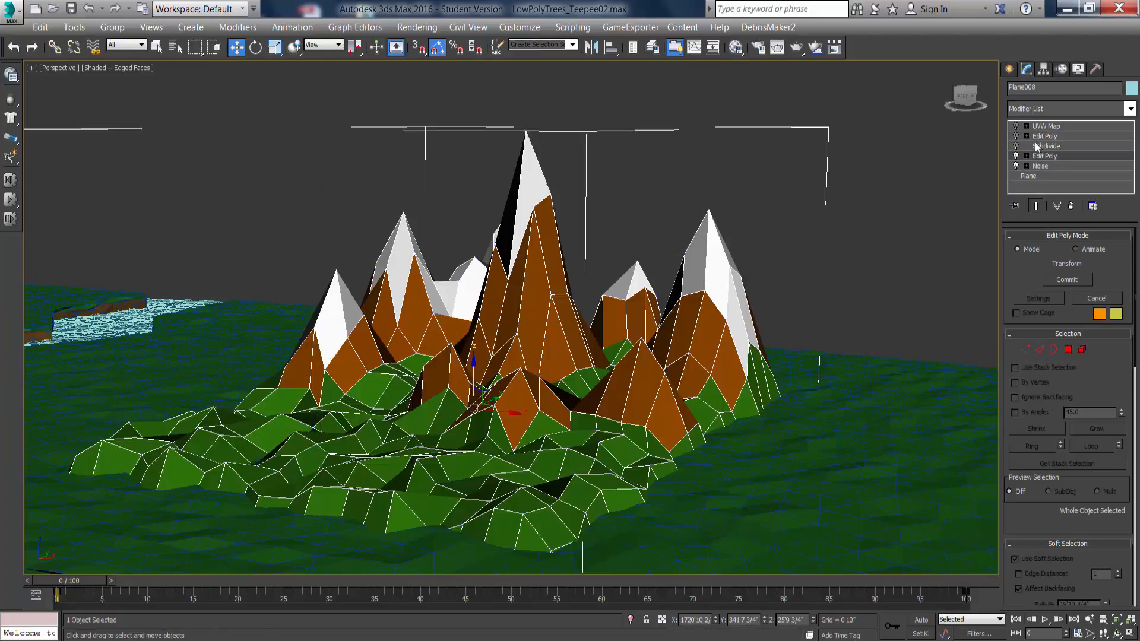
Open the Subdivide modifier, holding the scene, and turn it back on to triangulate the mountains.
click(1024, 148)
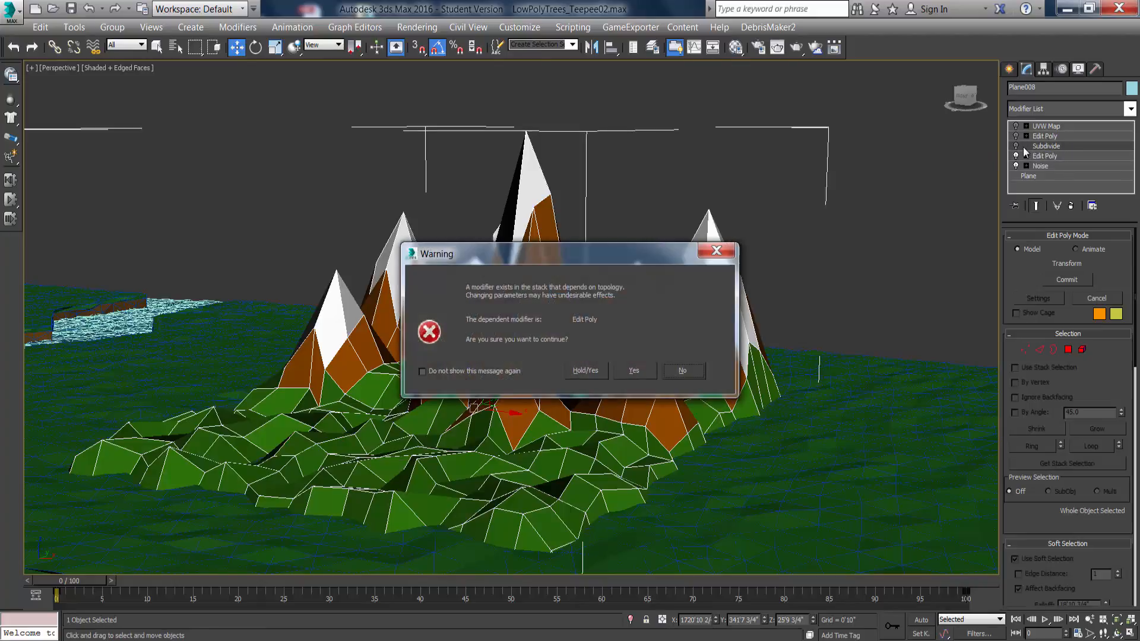
click(586, 371)
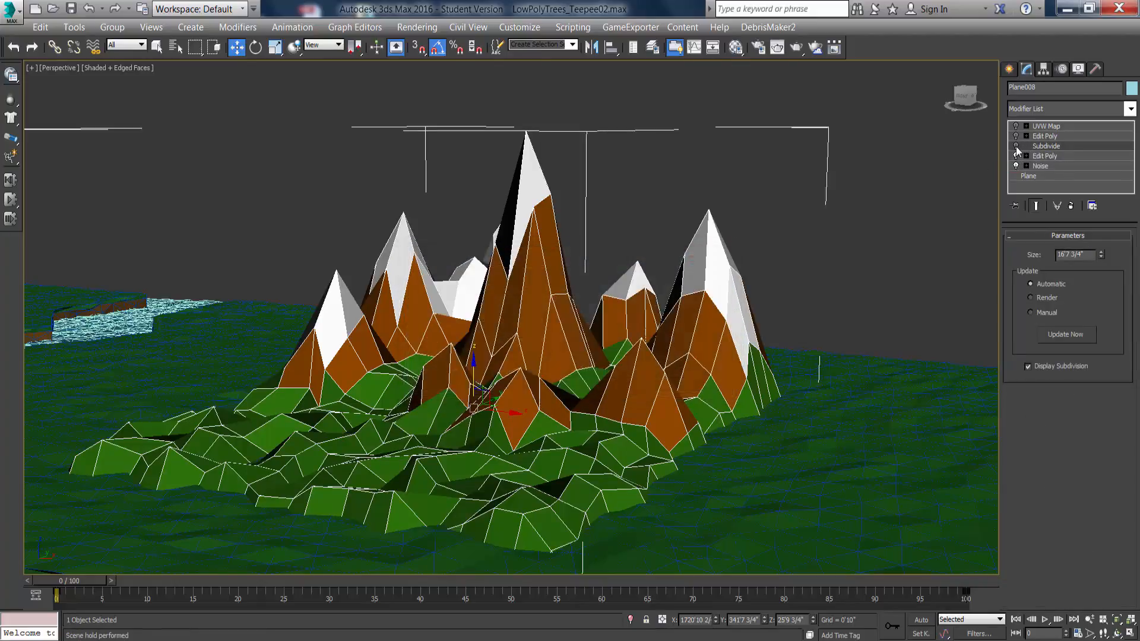
click(1015, 147)
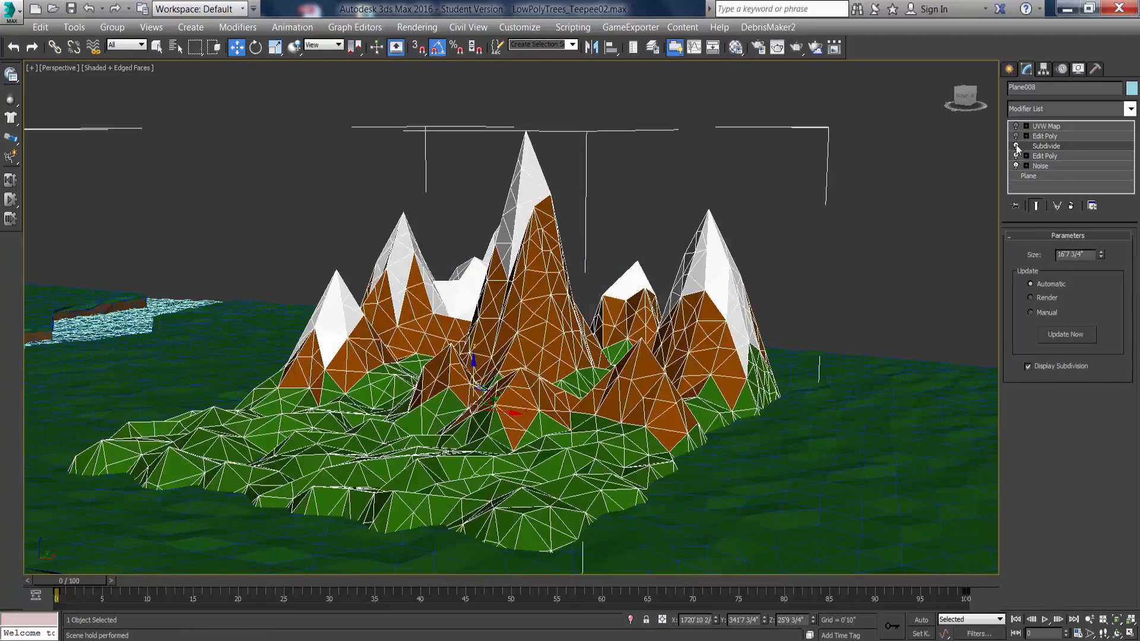
Examine the subdivided mountain faces and turn the upper Edit Poly modifier back on to restore the snow cap pattern.
scroll(517, 287, up, 4)
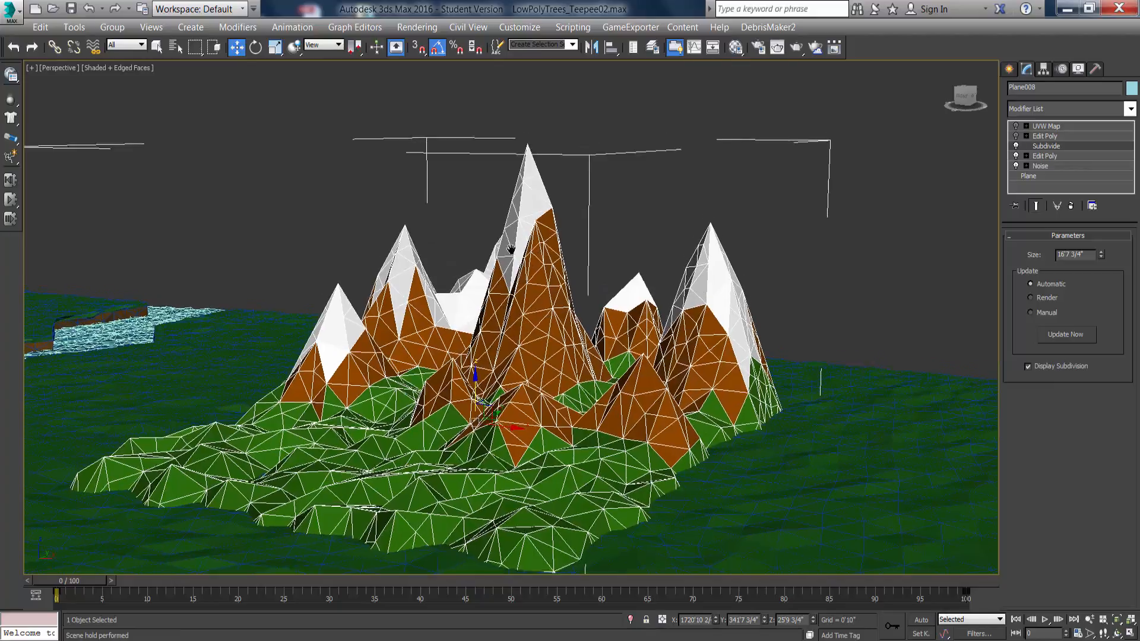
scroll(535, 286, up, 2)
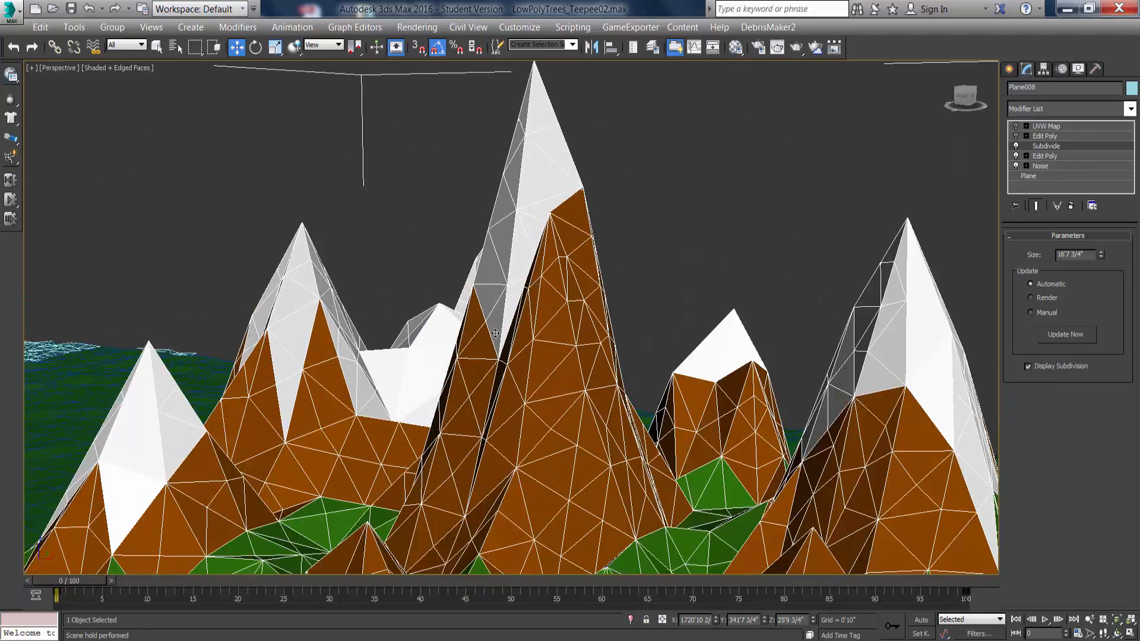
alt+middle_drag(495, 333, 404, 221)
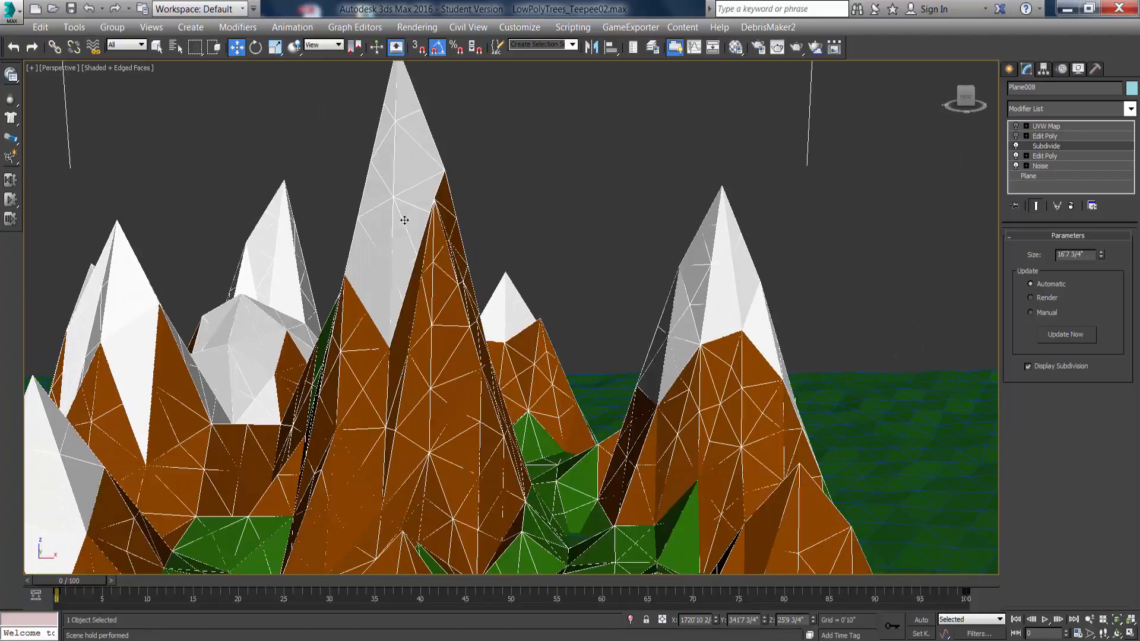
alt+middle_drag(415, 345, 496, 340)
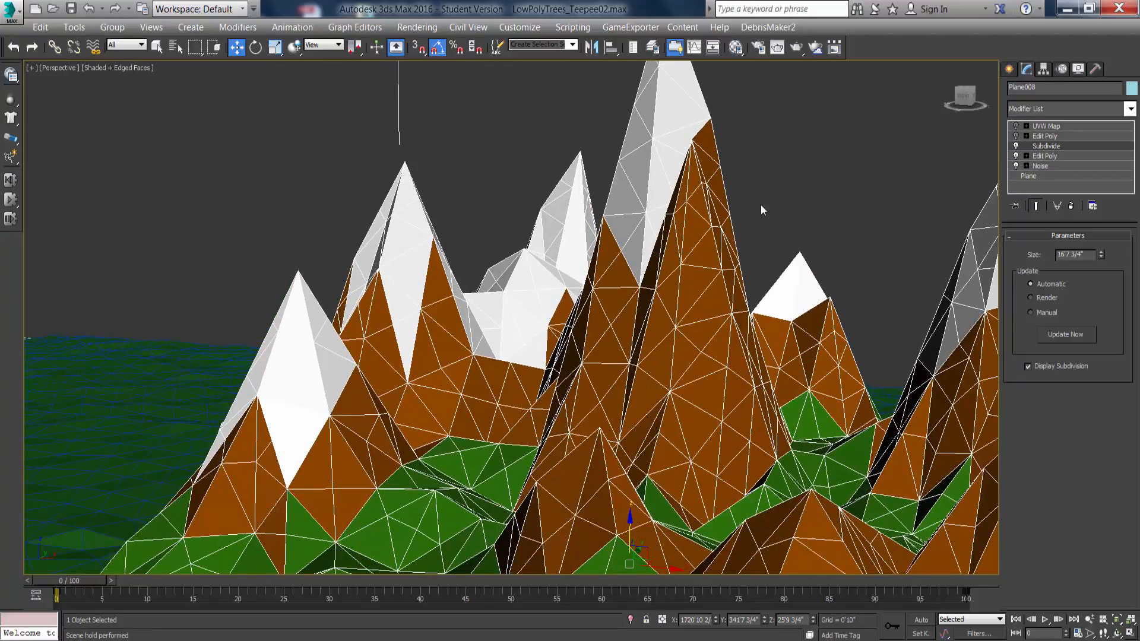
alt+middle_drag(761, 209, 491, 215)
alt+middle_drag(746, 370, 674, 363)
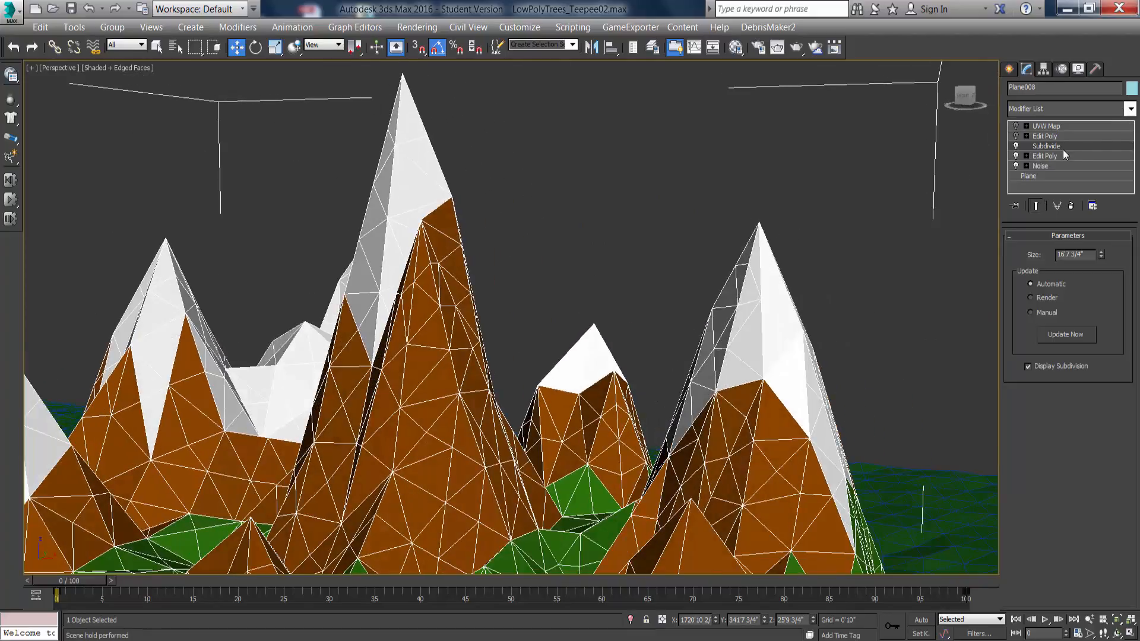
click(1044, 136)
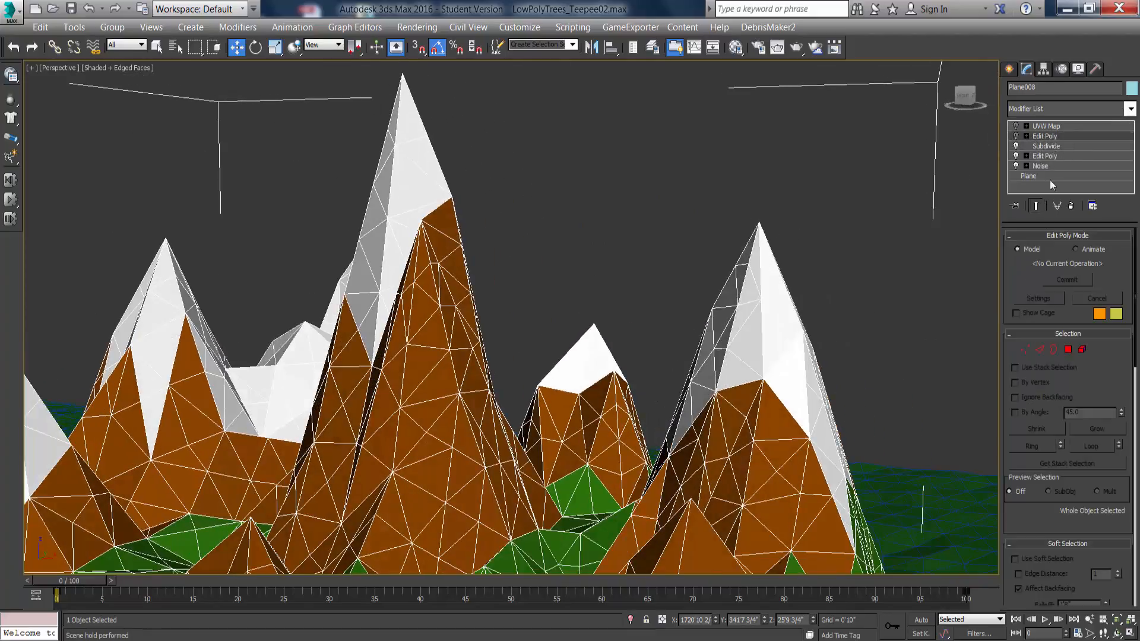
click(1016, 145)
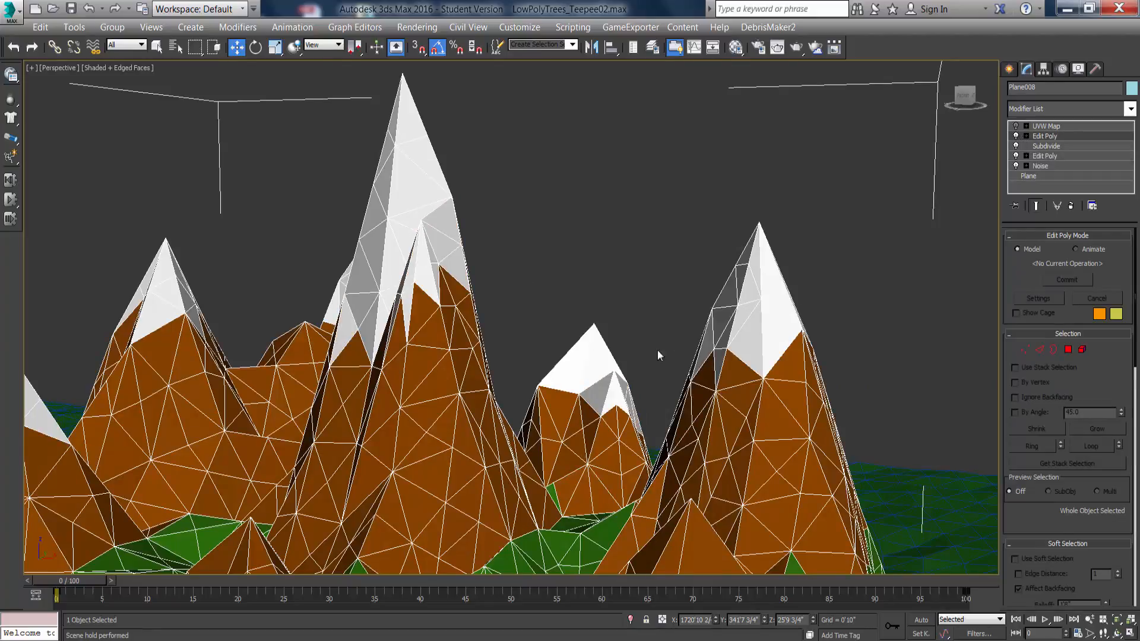
Select five neighbouring polygons around the snow edge of the central mountain's front peak, then leave polygon editing.
click(1068, 349)
click(424, 298)
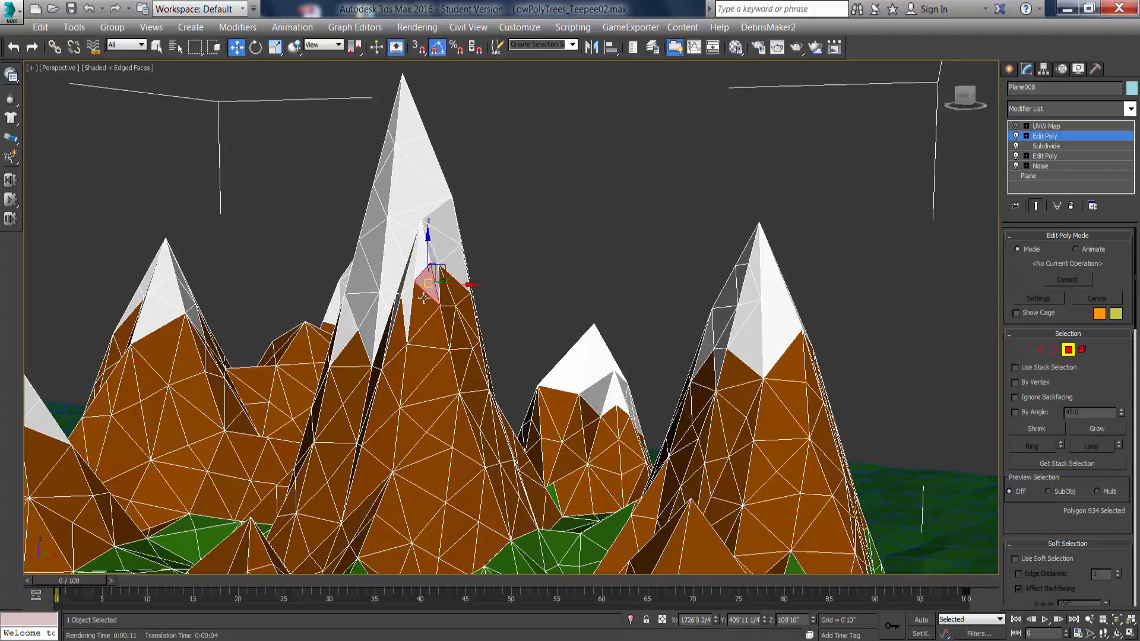
ctrl+click(404, 309)
ctrl+click(407, 261)
ctrl+click(422, 264)
ctrl+click(409, 270)
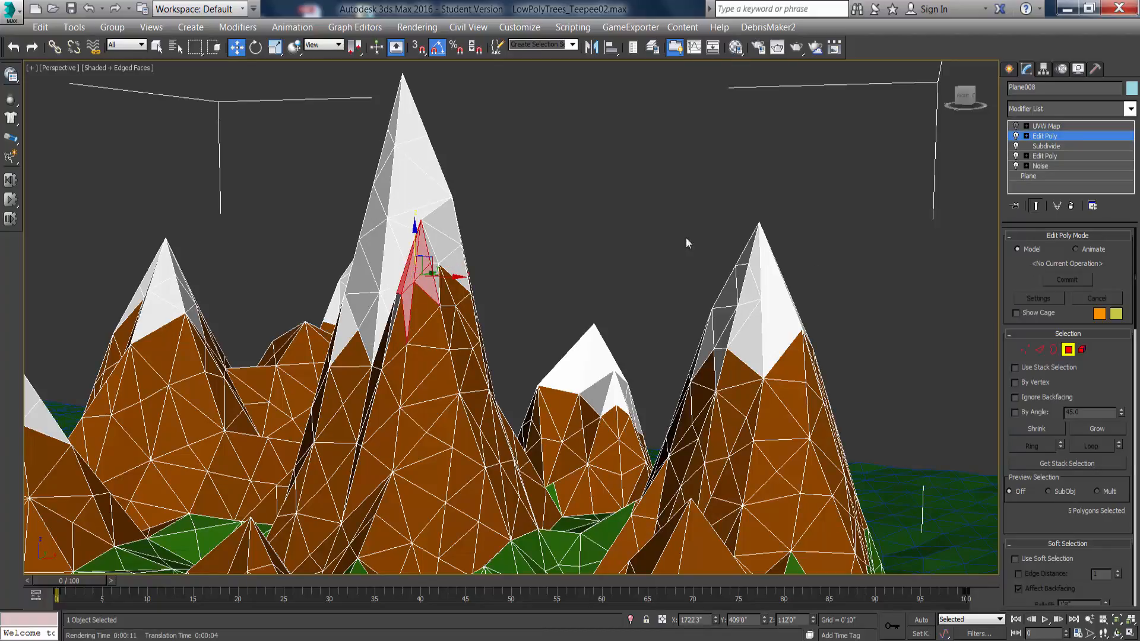
click(1067, 351)
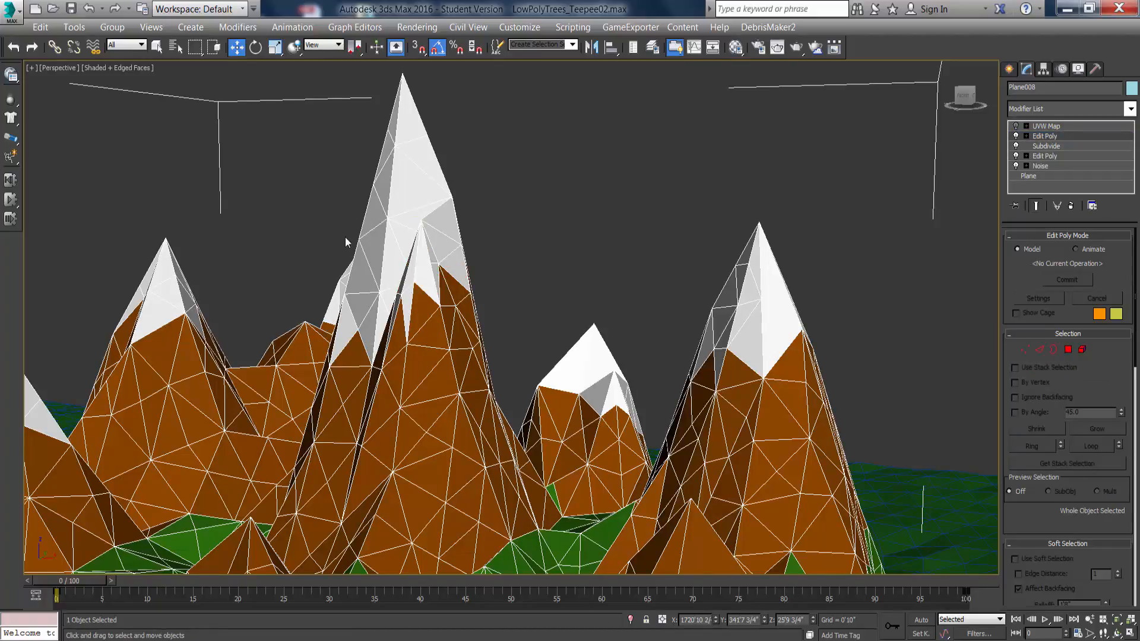
Select three adjoining brown polygons just below the snow on the central mountain's front face.
scroll(345, 237, down, 3)
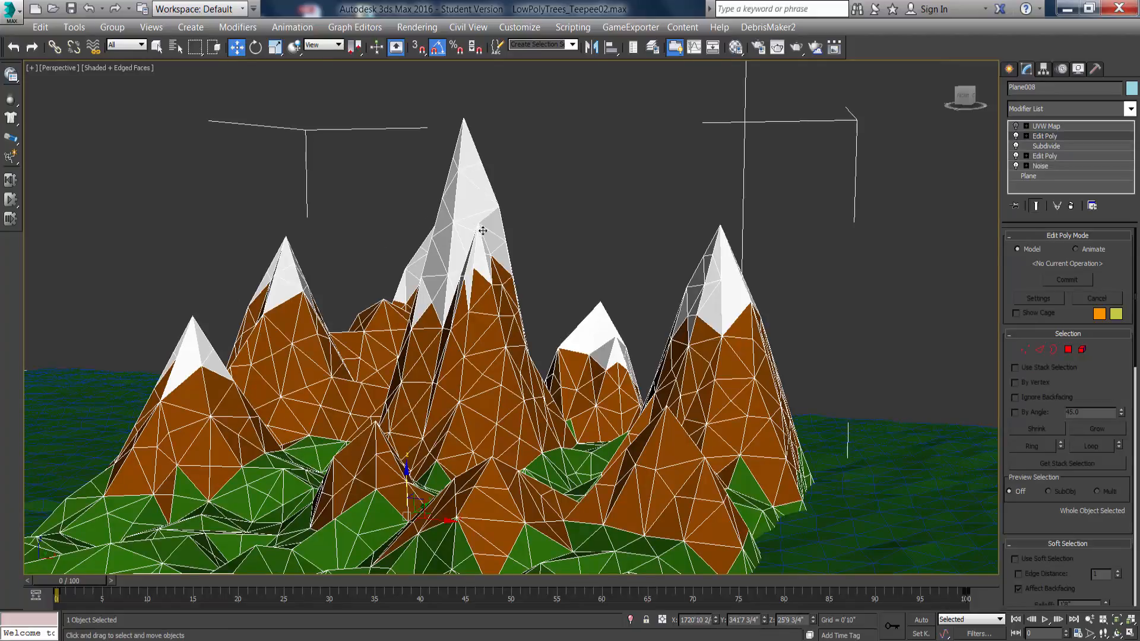
mouse_move(483, 230)
alt+middle_down()
mouse_move(484, 241)
mouse_move(461, 244)
mouse_move(479, 234)
alt+middle_up()
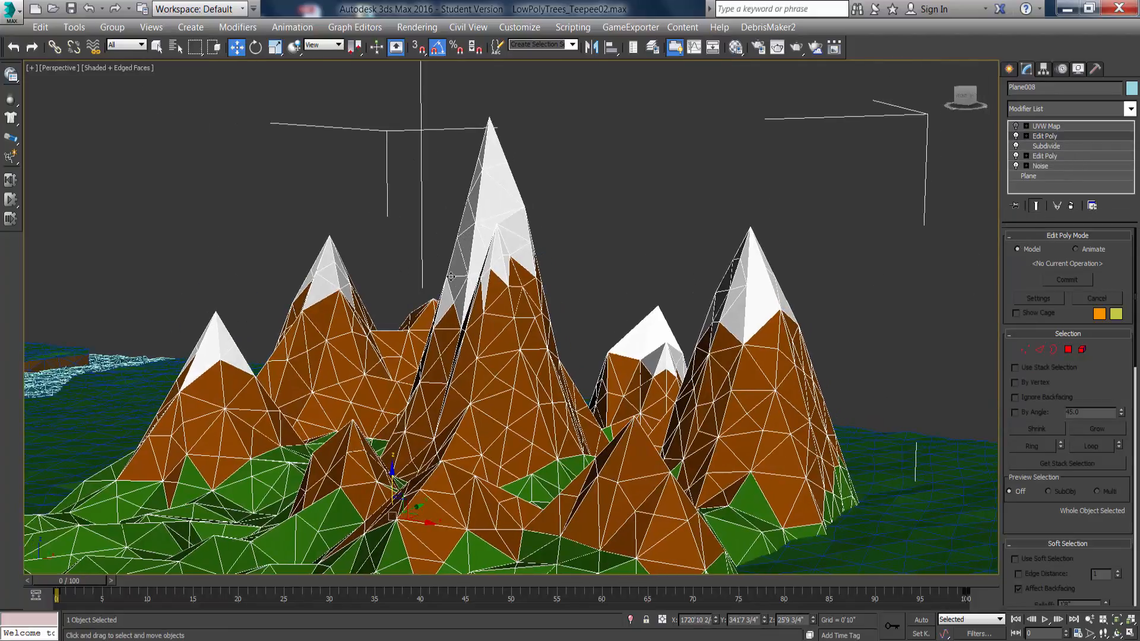
alt+middle_drag(565, 320, 612, 321)
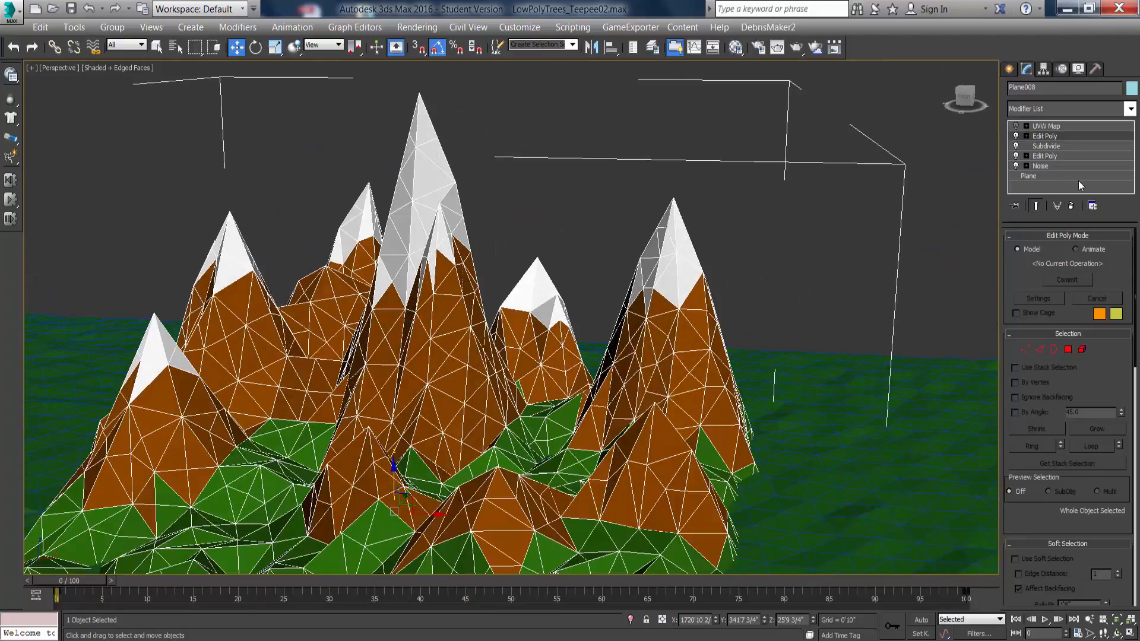
alt+middle_drag(547, 240, 504, 238)
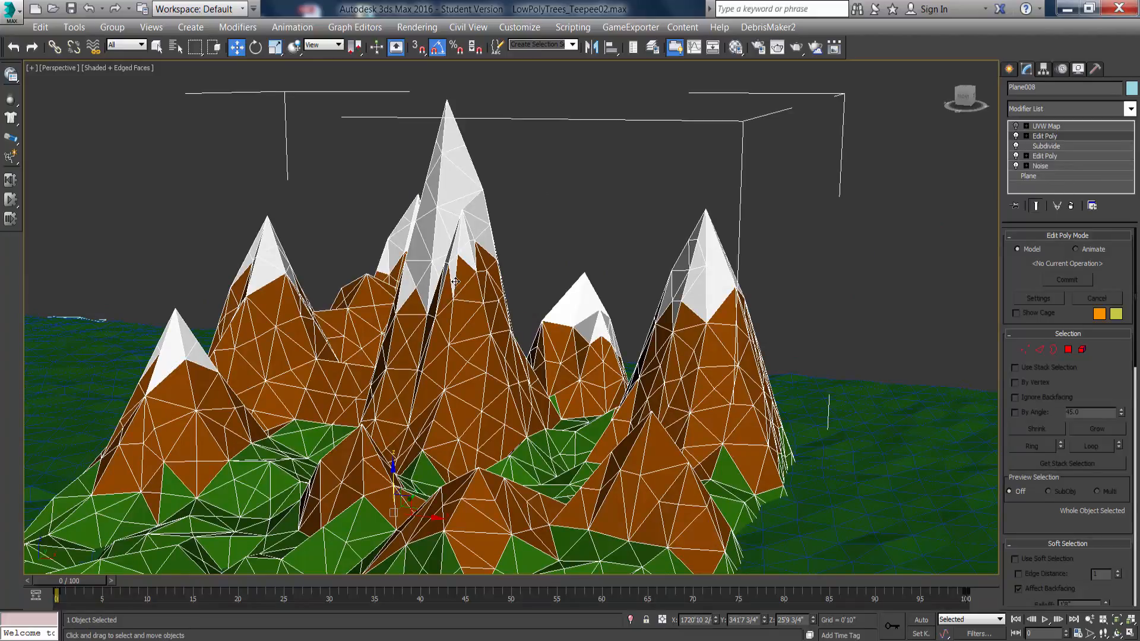
click(1068, 349)
click(466, 321)
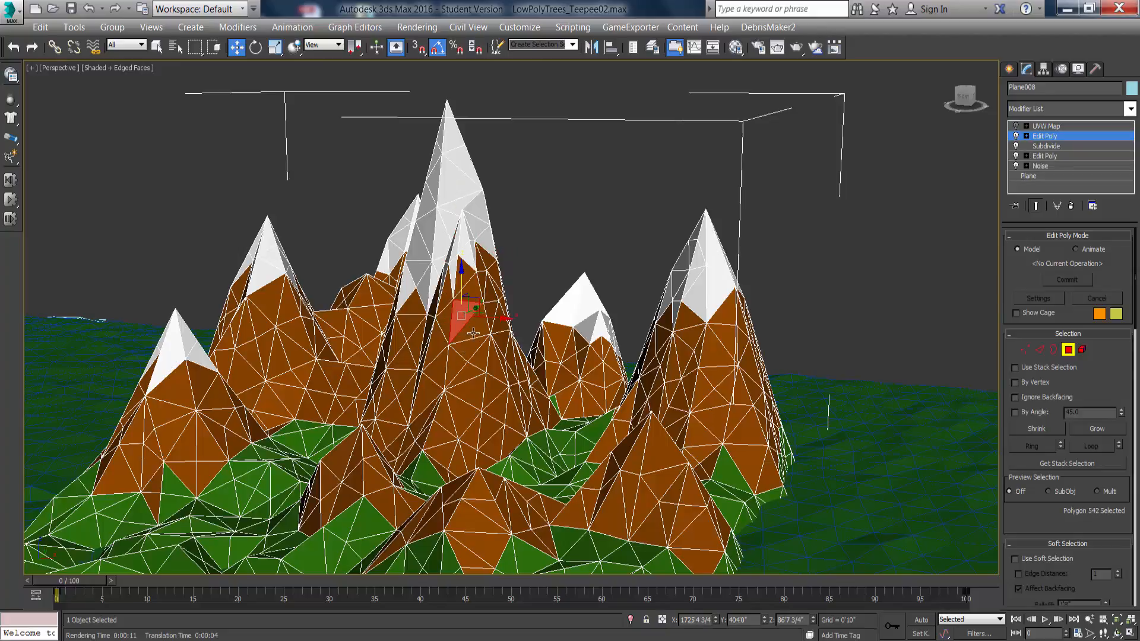
ctrl+click(474, 333)
ctrl+click(470, 350)
Try to assign the Tree-Snow material to the three selected polygons, then undo the assignment.
key(m)
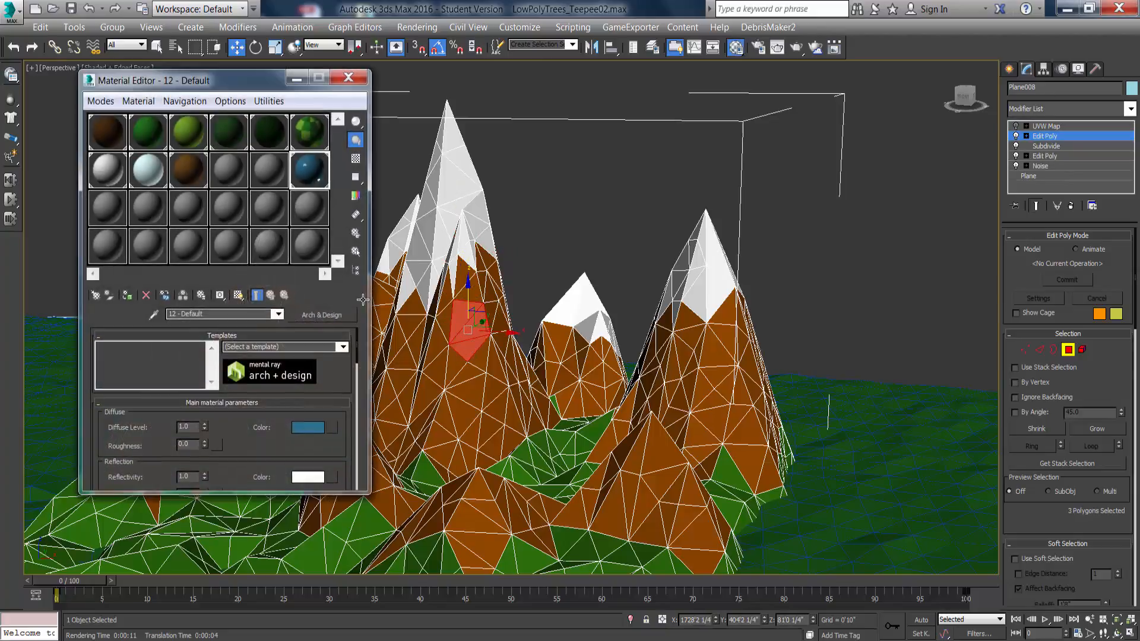
click(107, 170)
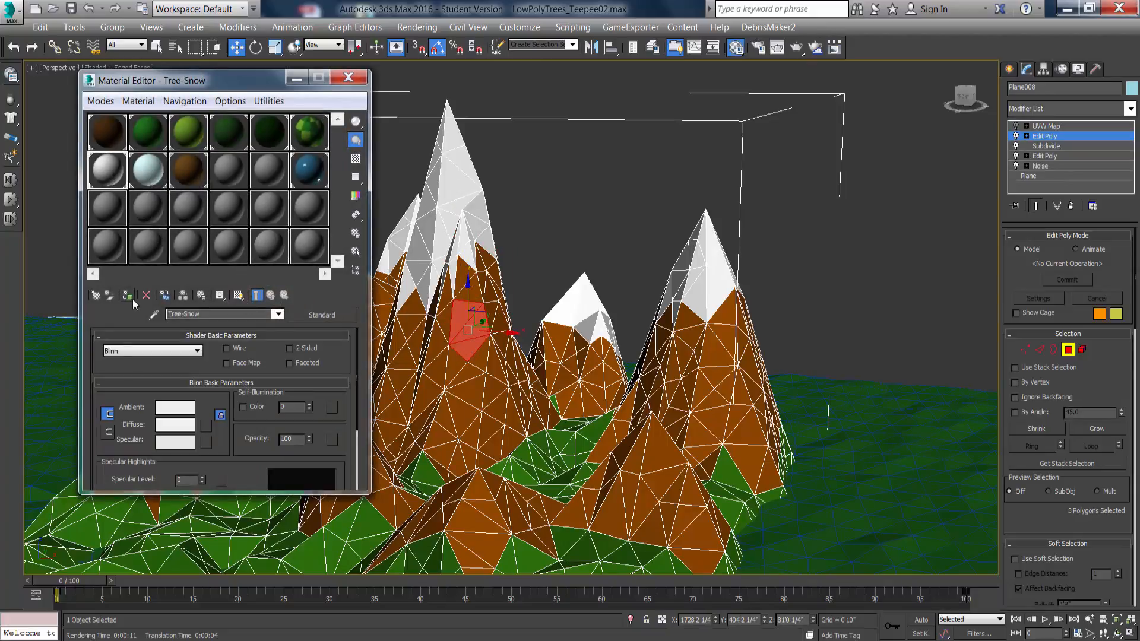
click(127, 295)
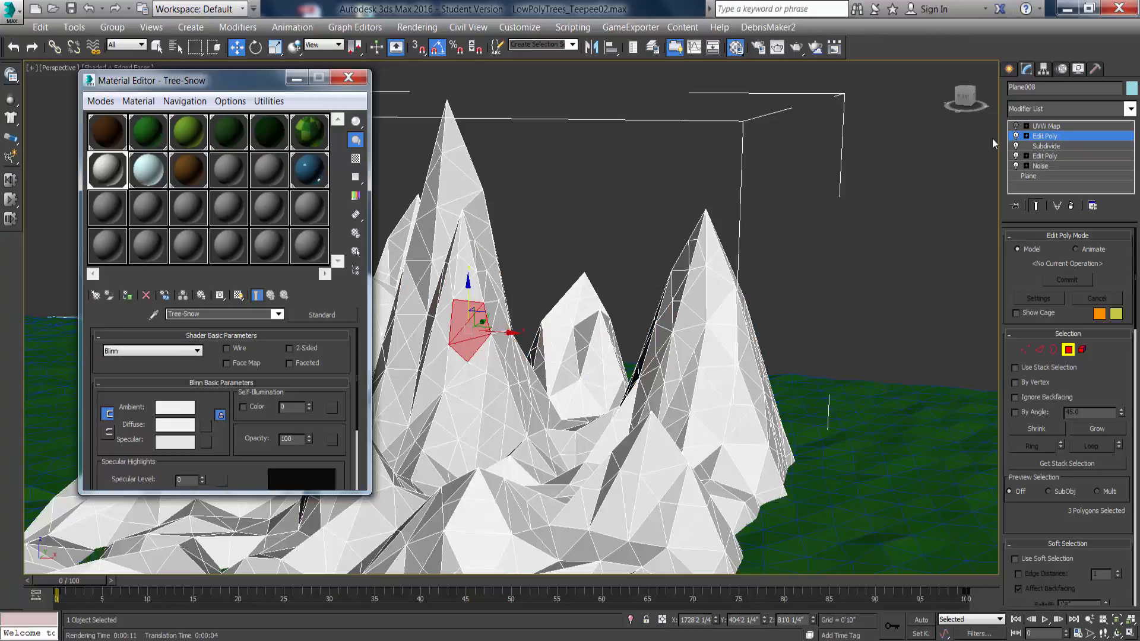
click(89, 9)
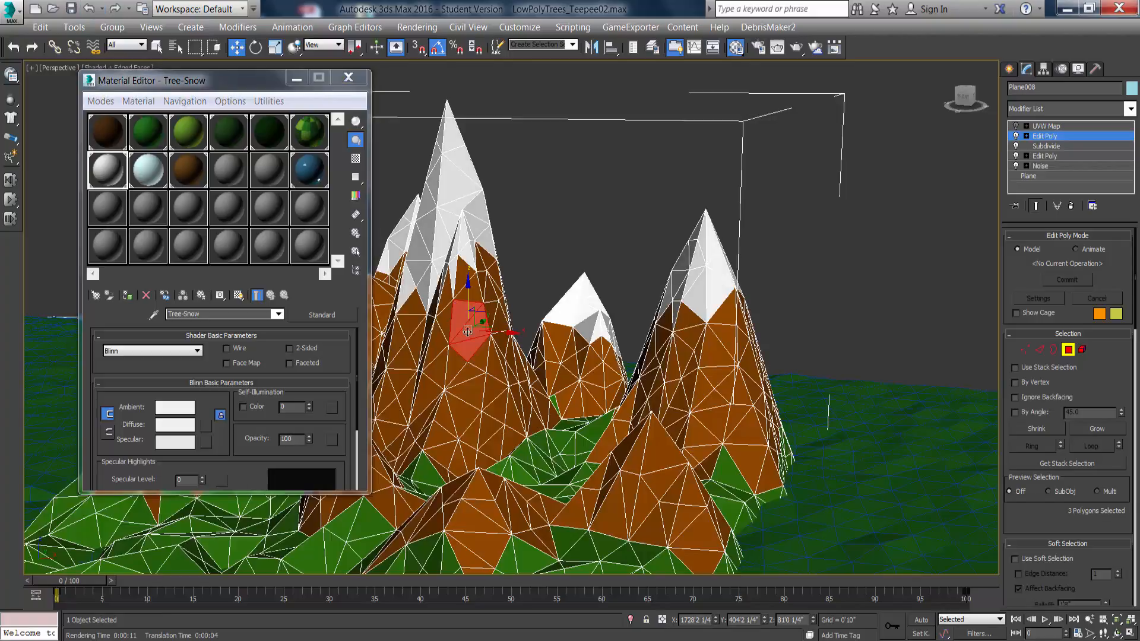
Show the Multi_Tree material's sub-materials and the selected polygons' material ID settings, then turn the UVW Map modifier back on.
click(310, 132)
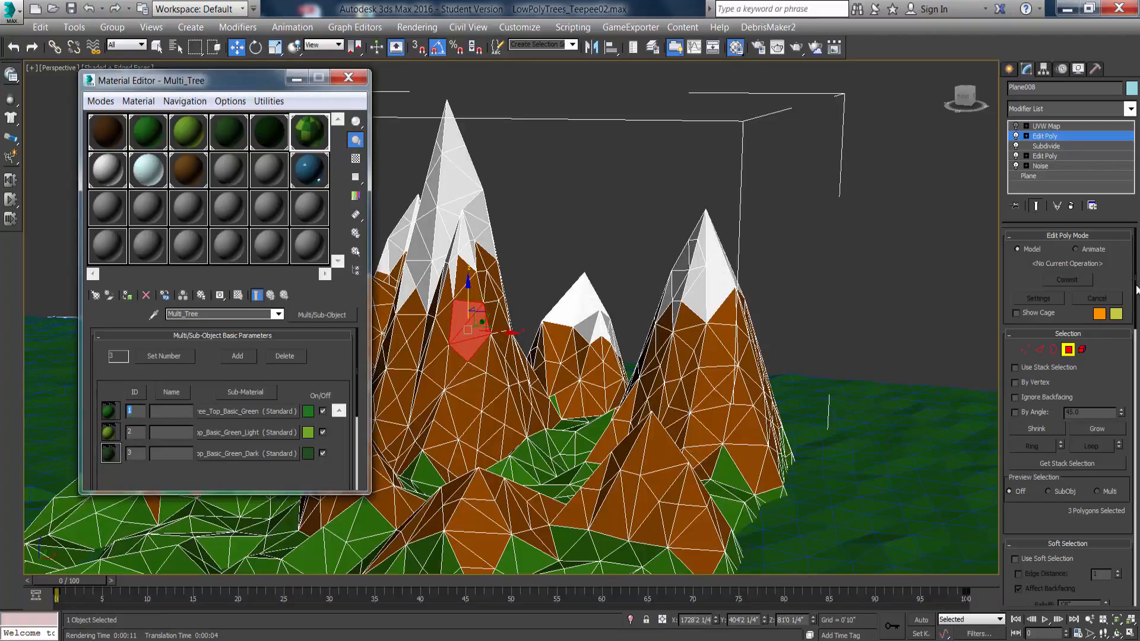
drag(1136, 289, 1138, 560)
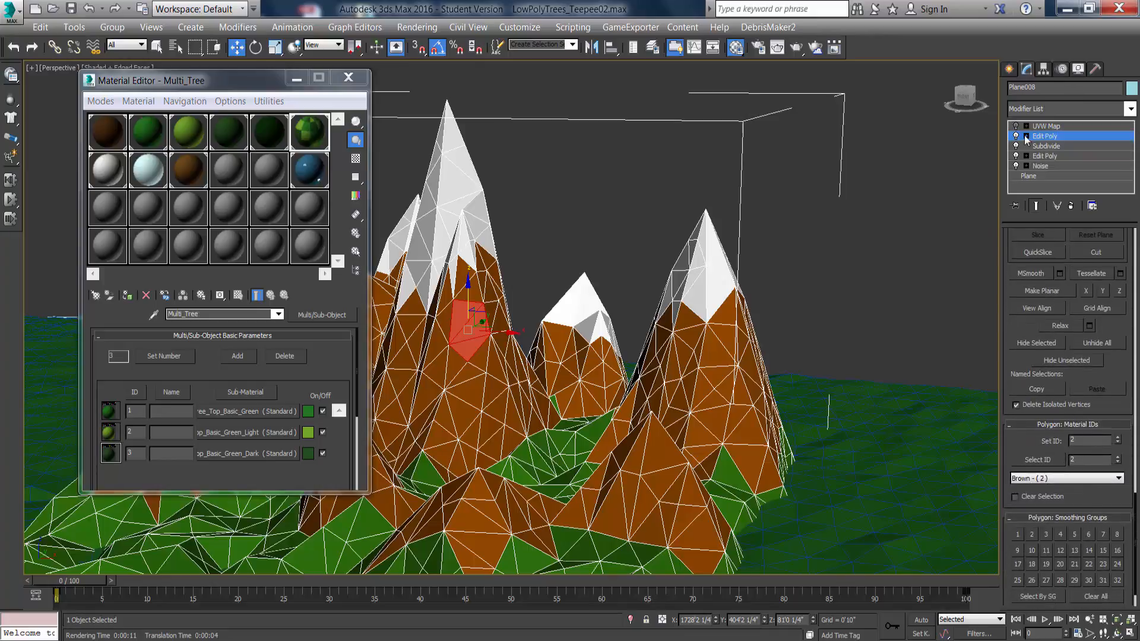
click(1059, 126)
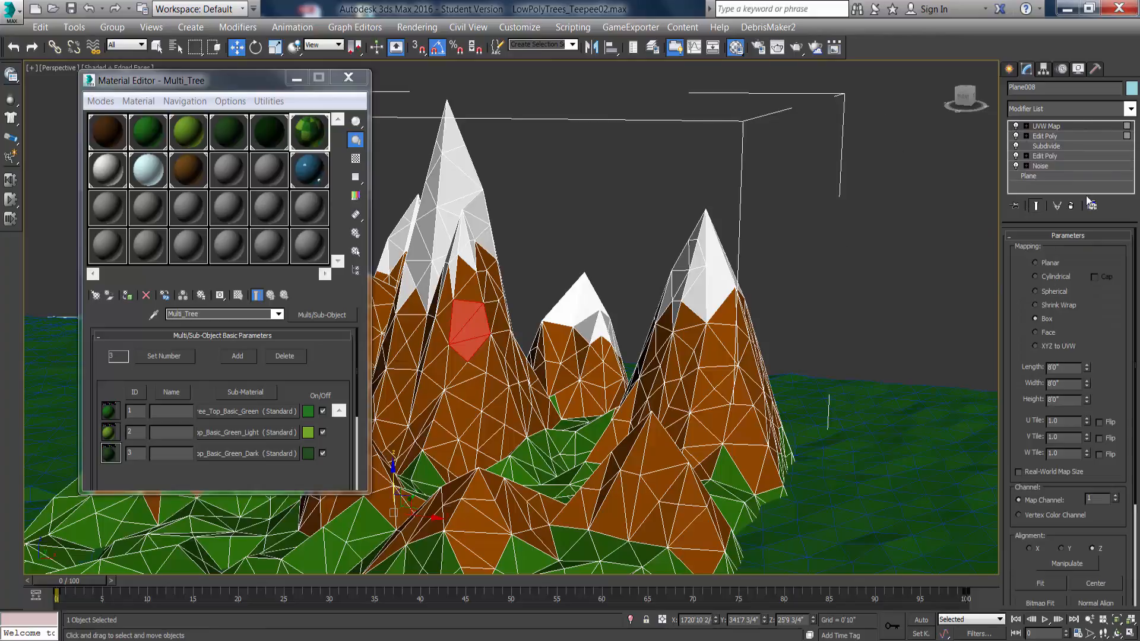
Leave polygon editing on the mountain plane, return to its UVW Map modifier, close the Material Editor and deselect the mountains.
click(1050, 136)
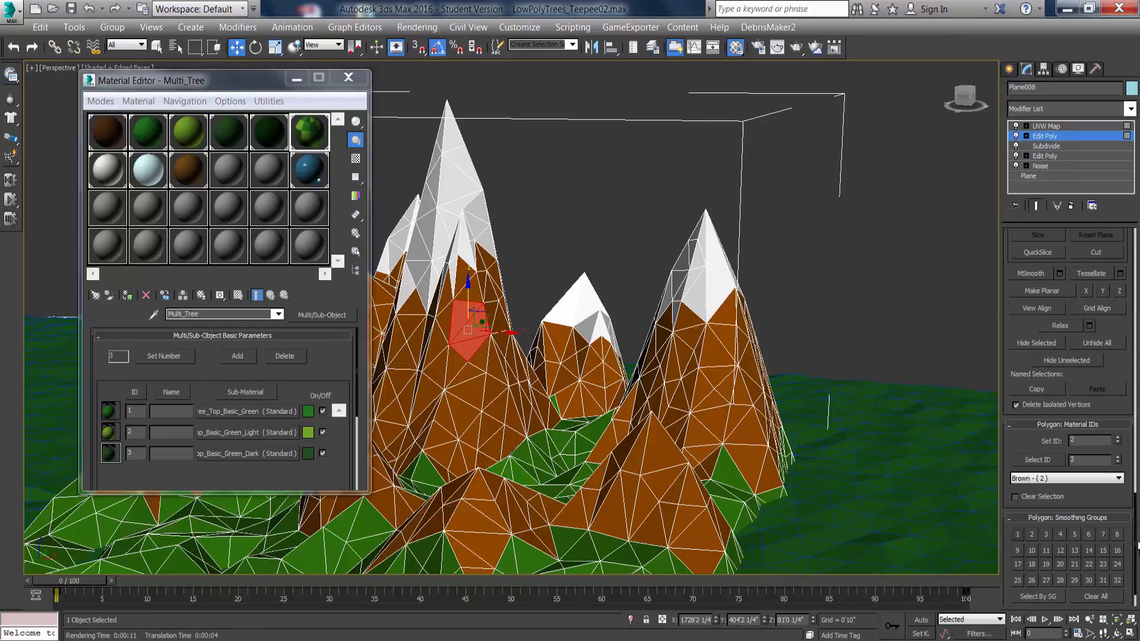
scroll(1067, 368, up, 10)
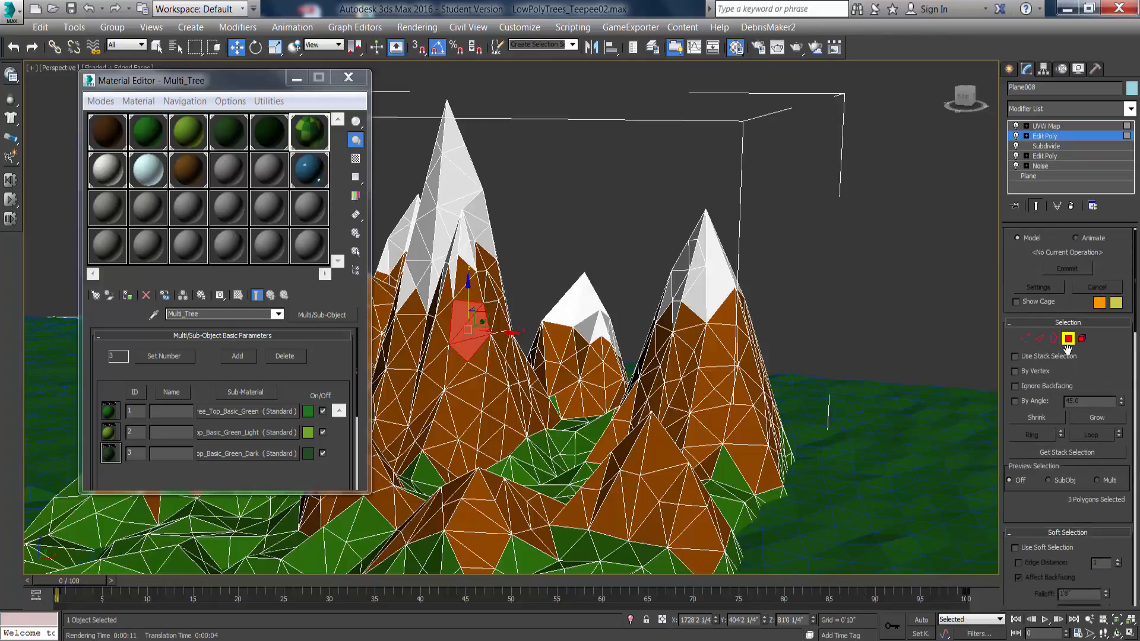
click(1068, 340)
click(1047, 126)
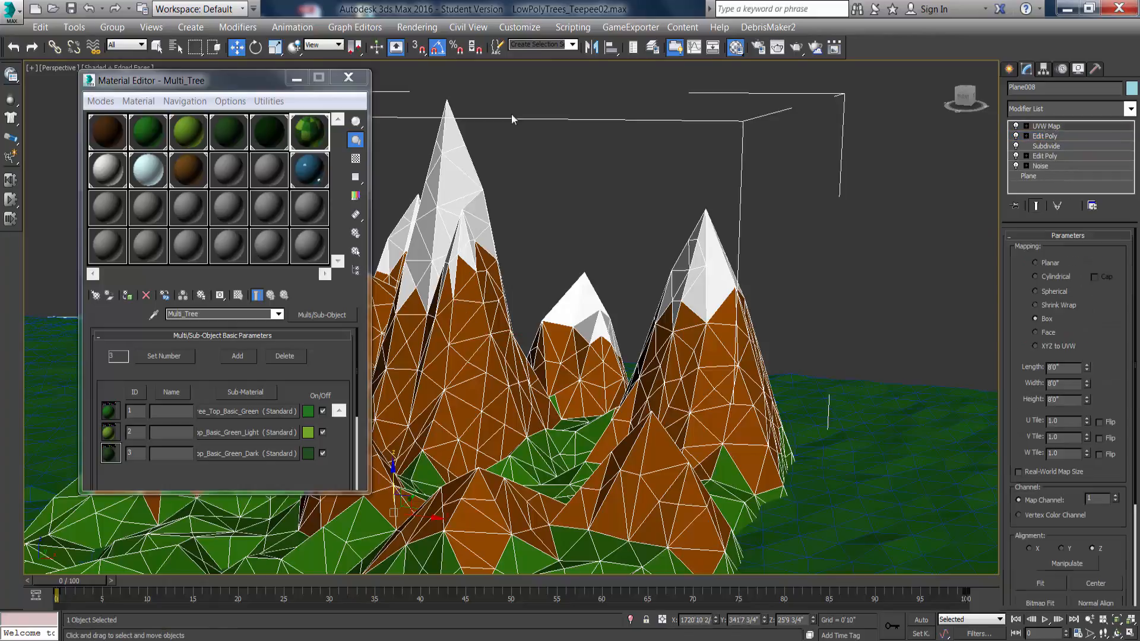
click(348, 77)
click(804, 180)
Turn off edged faces in the perspective view and check the shaded river terrain and mountains, leaving nothing selected.
scroll(455, 272, down, 4)
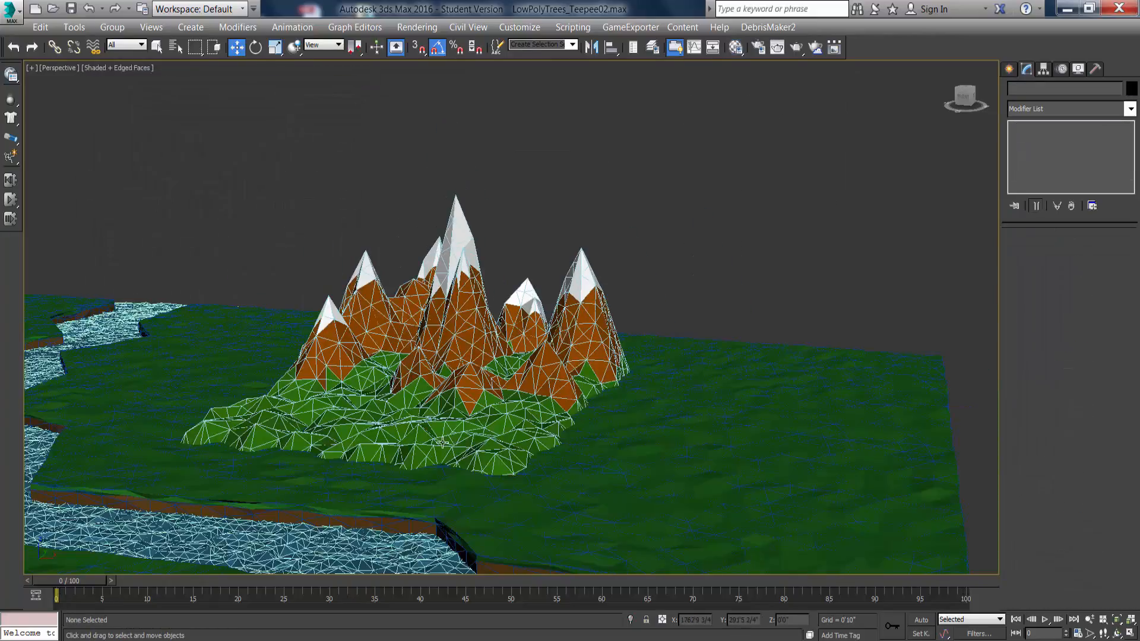
scroll(440, 433, down, 5)
middle_drag(402, 399, 466, 349)
scroll(448, 344, up, 2)
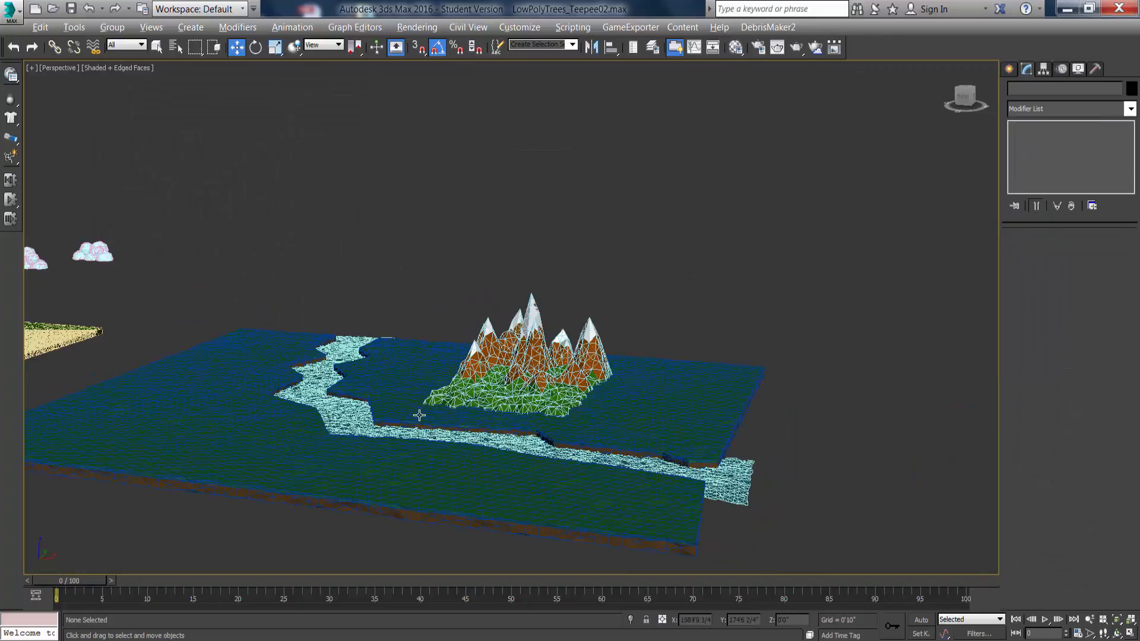
alt+middle_drag(417, 415, 464, 393)
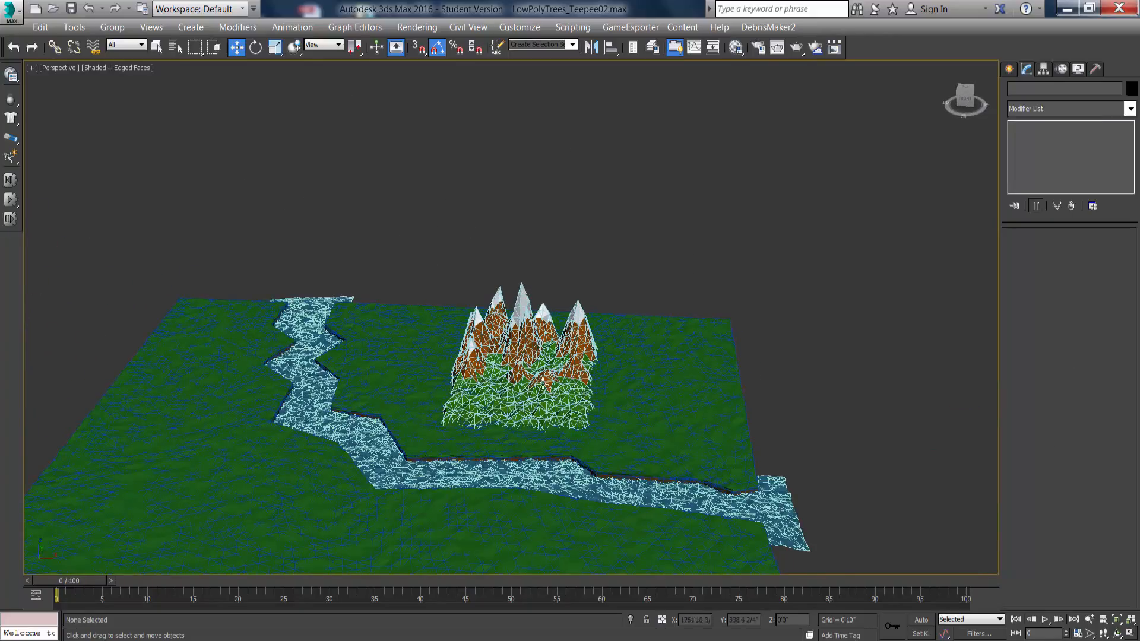
key(F4)
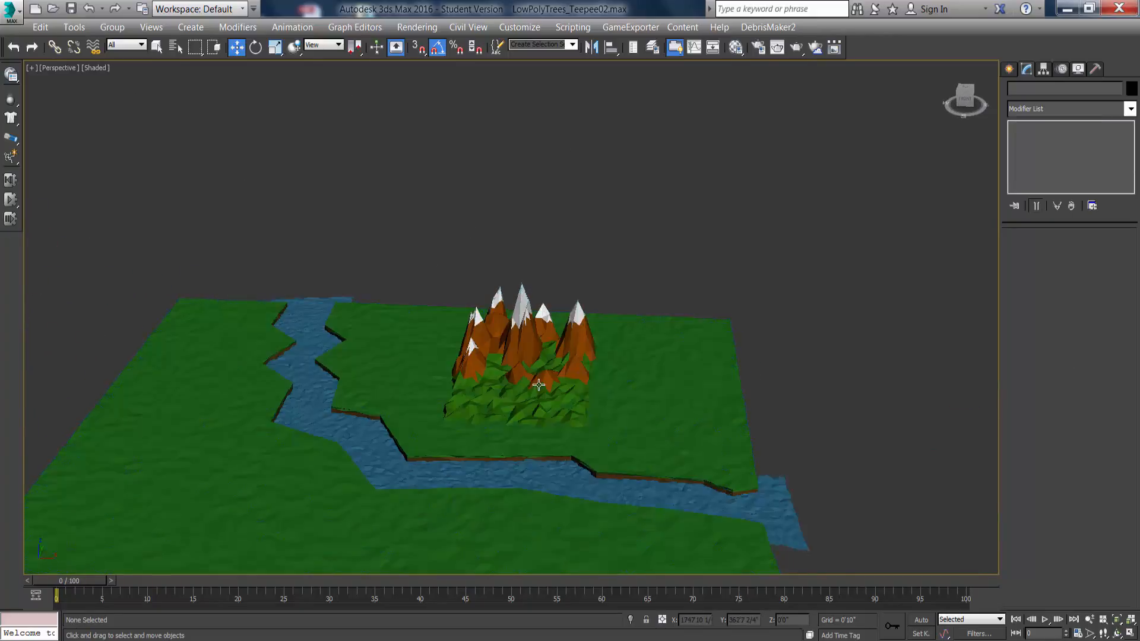
click(517, 373)
alt+middle_drag(460, 408, 444, 389)
alt+middle_drag(693, 431, 687, 407)
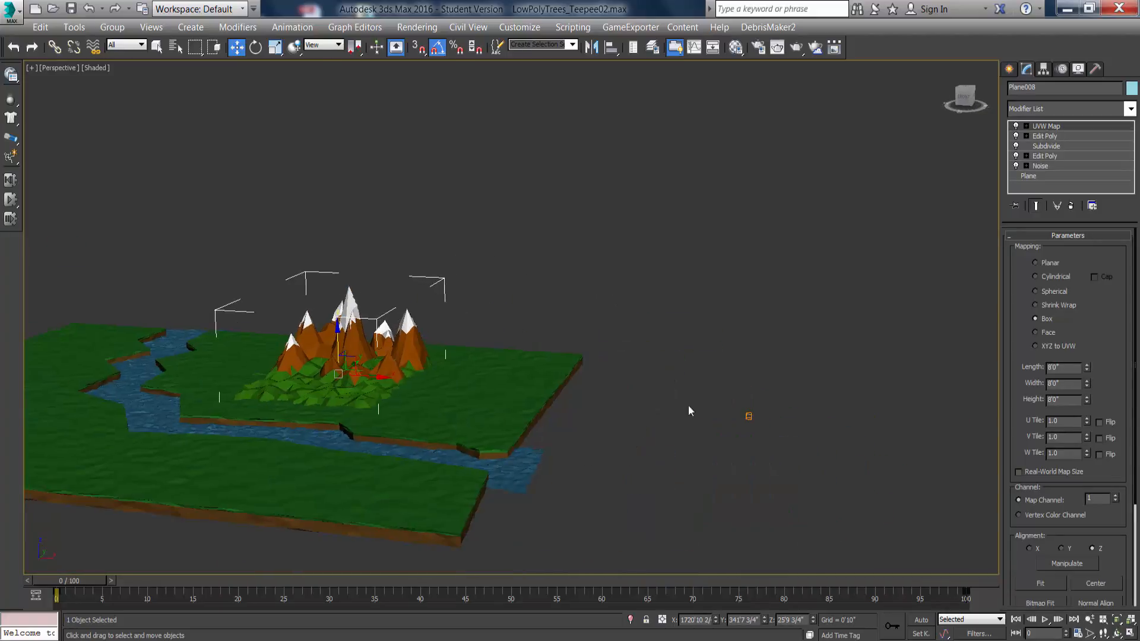
click(815, 454)
Examine the layered pine trees on the finished scene's river bank and check one tree's lowest foliage piece.
middle_drag(323, 339, 526, 318)
scroll(397, 313, down, 5)
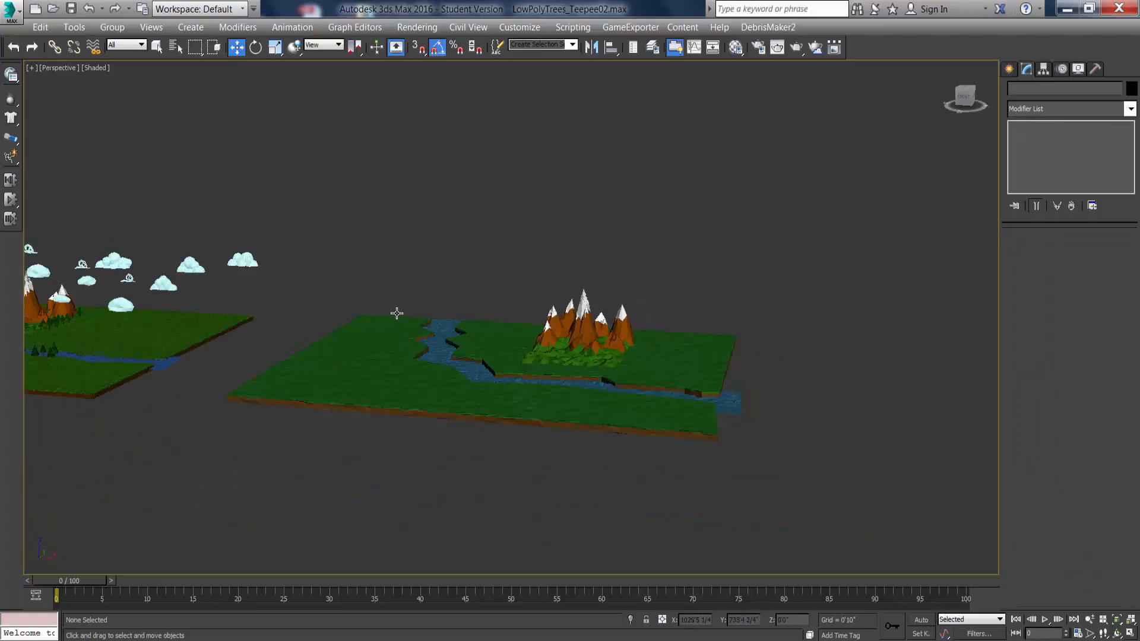
alt+middle_drag(348, 340, 438, 354)
scroll(303, 365, up, 5)
scroll(254, 359, up, 3)
alt+middle_drag(324, 359, 629, 404)
scroll(365, 360, up, 4)
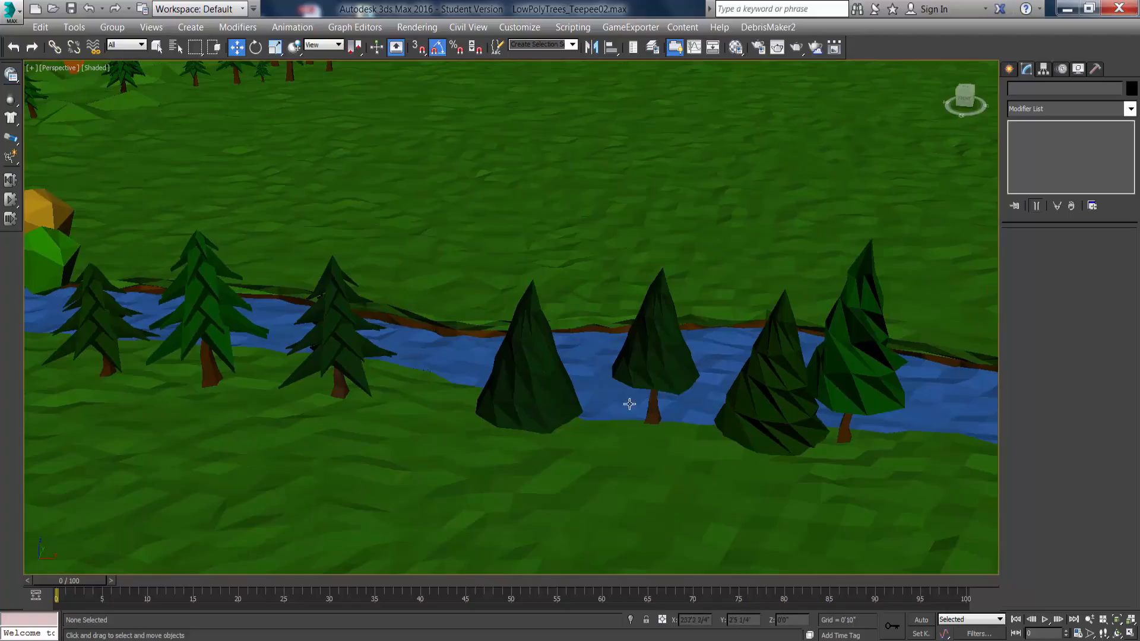
click(349, 363)
scroll(330, 356, up, 8)
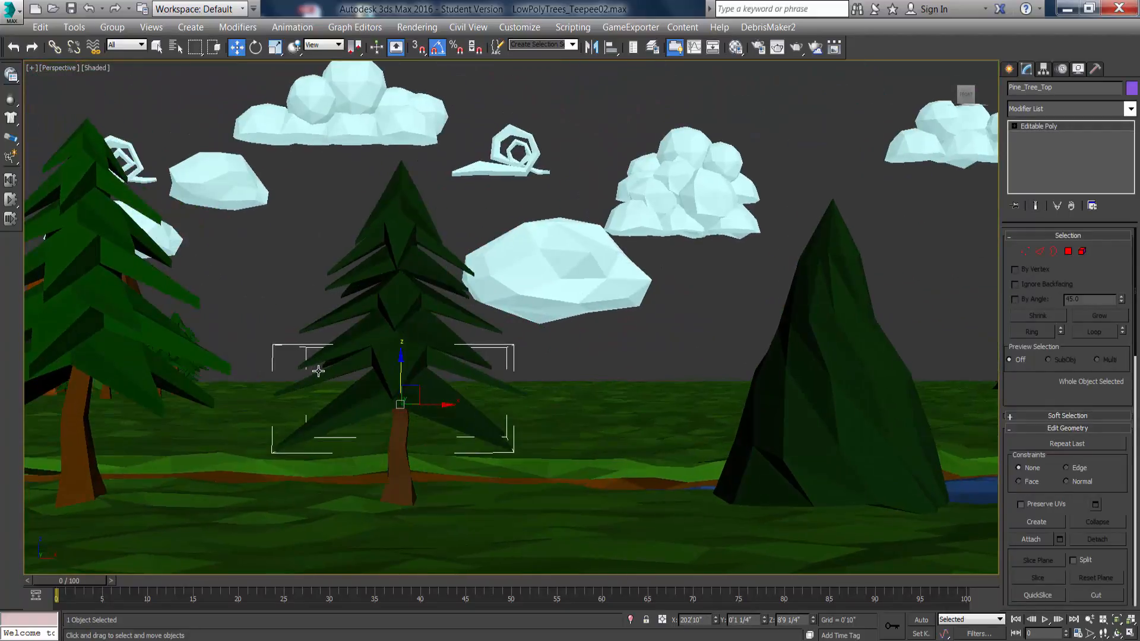
click(622, 329)
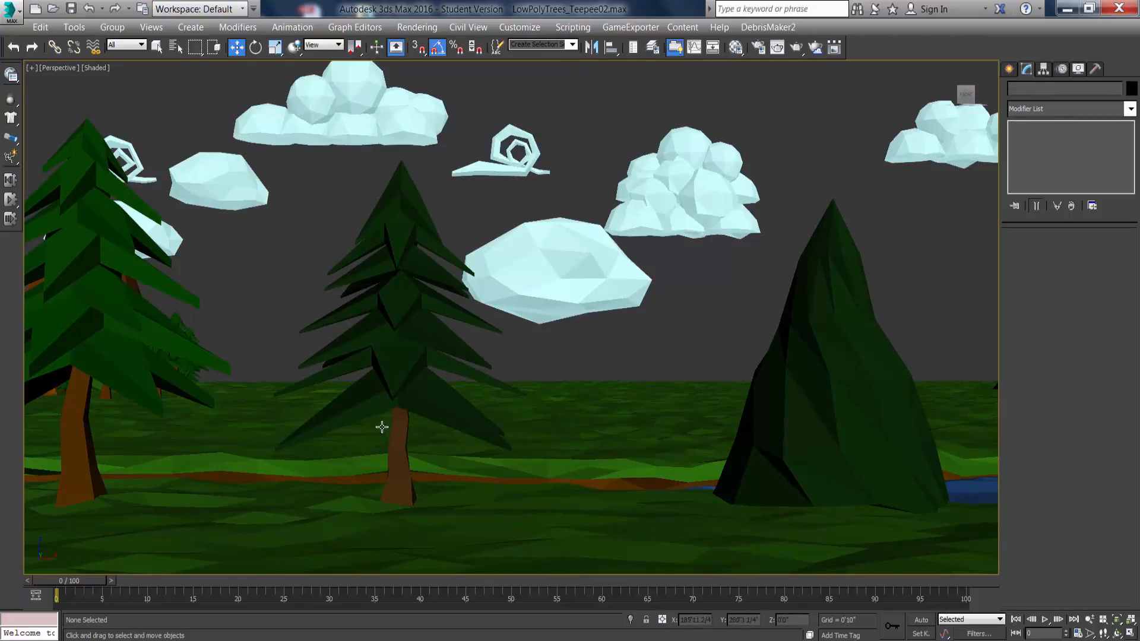
Convert the trunk of the layered pine beside the solid cone-shaped tree to an Editable Poly.
click(397, 440)
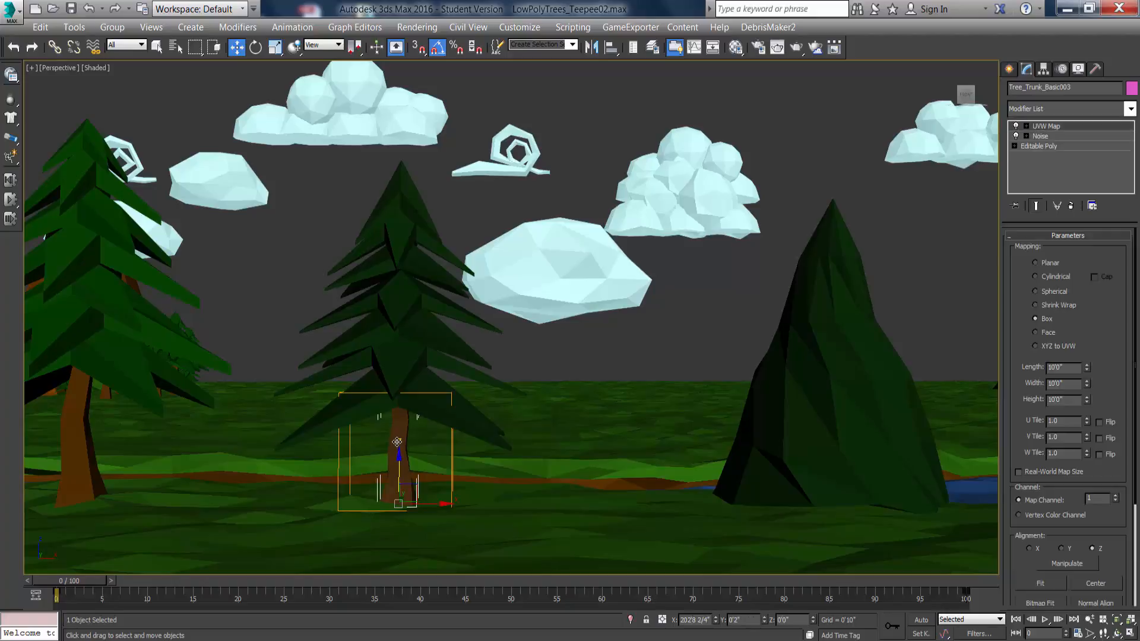
click(682, 325)
click(405, 473)
right_click(398, 463)
mouse_move(498, 617)
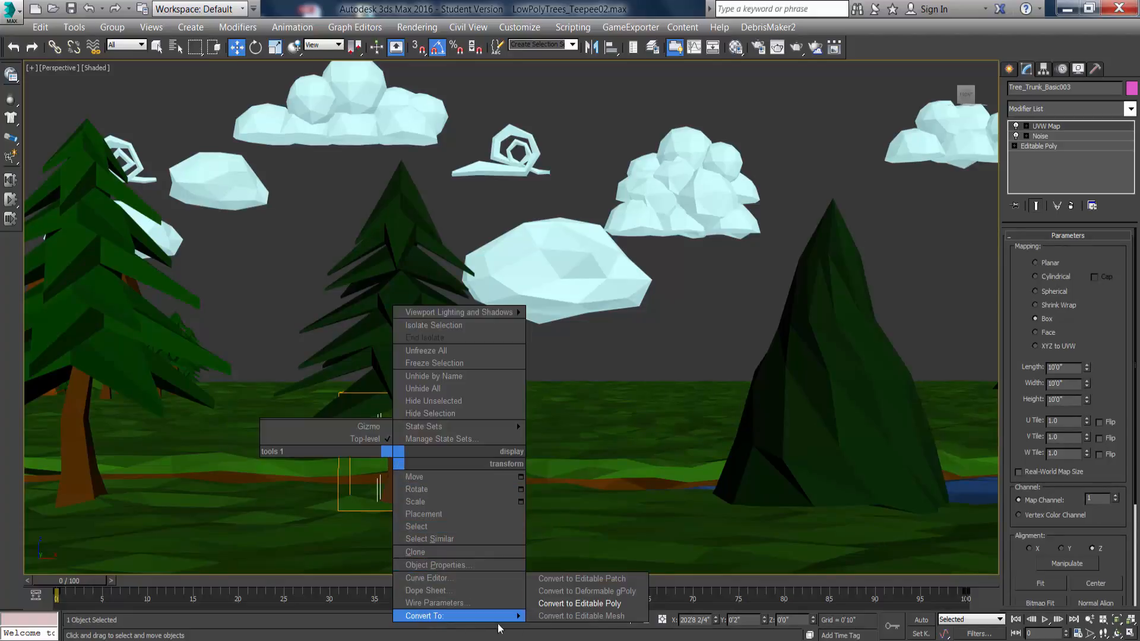
click(611, 604)
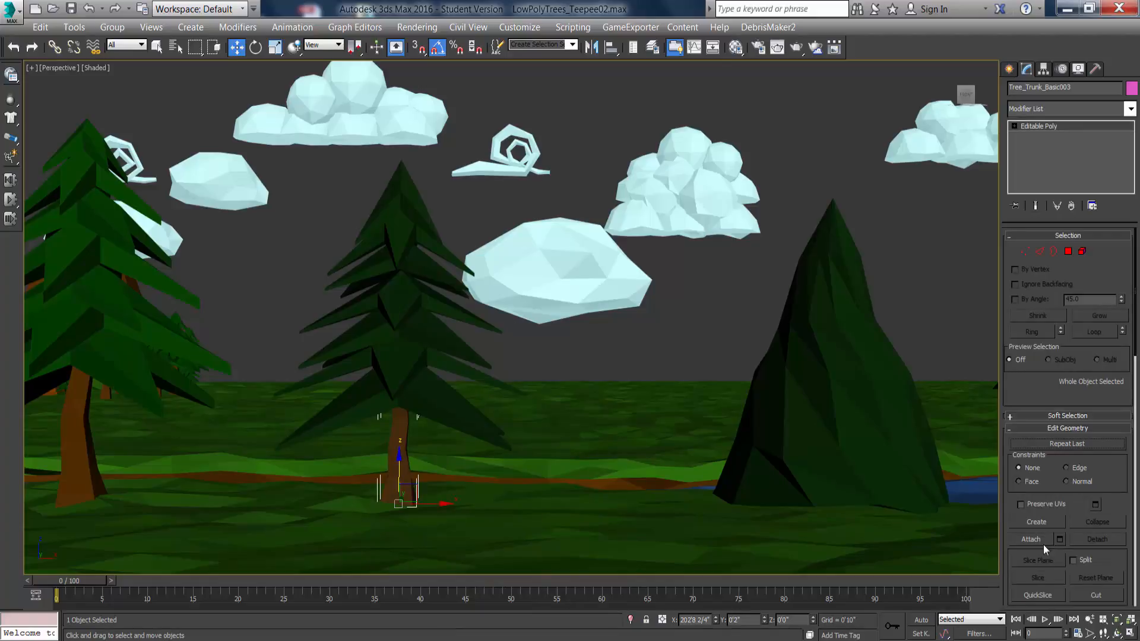
Attach the pine's lowest foliage layer to the trunk using Match Material to Material IDs.
click(1043, 541)
click(436, 399)
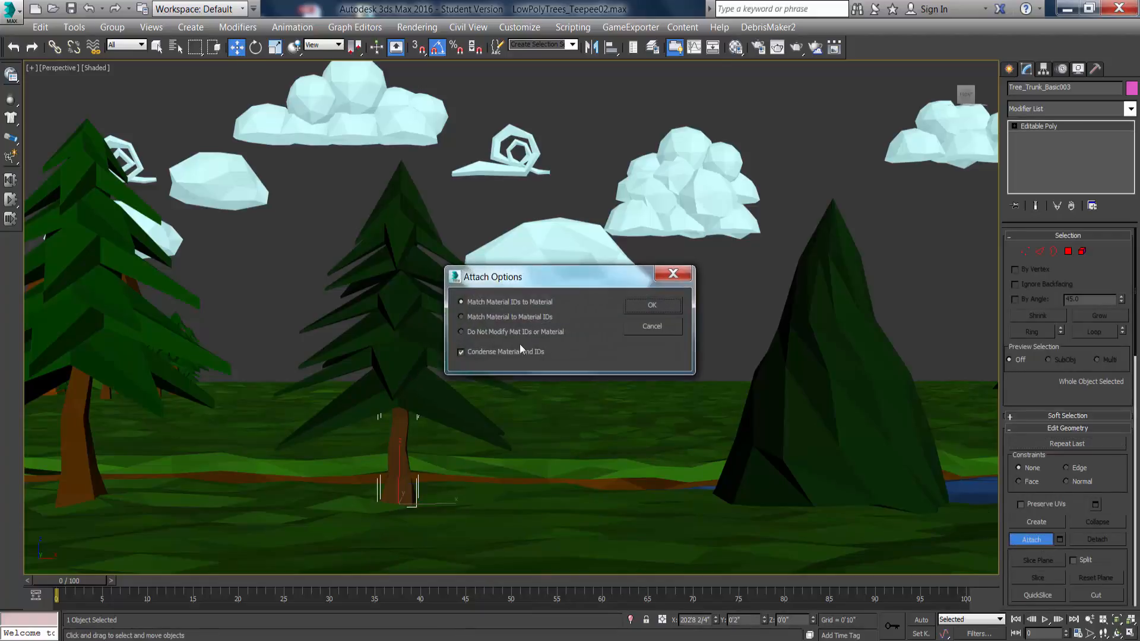
drag(508, 284, 608, 226)
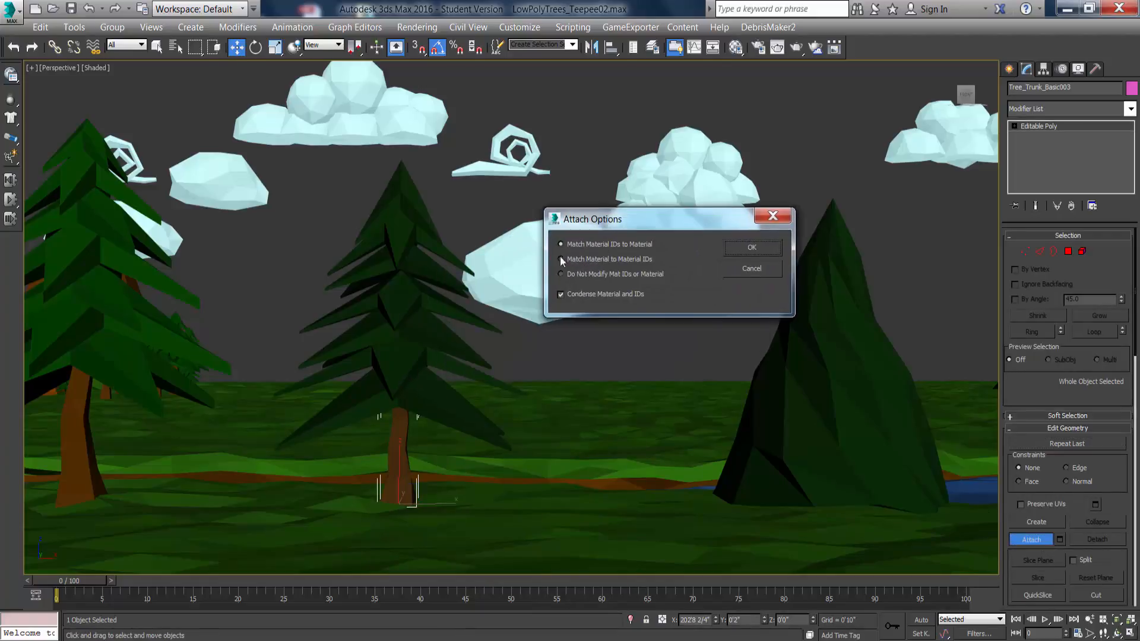
click(569, 259)
click(752, 248)
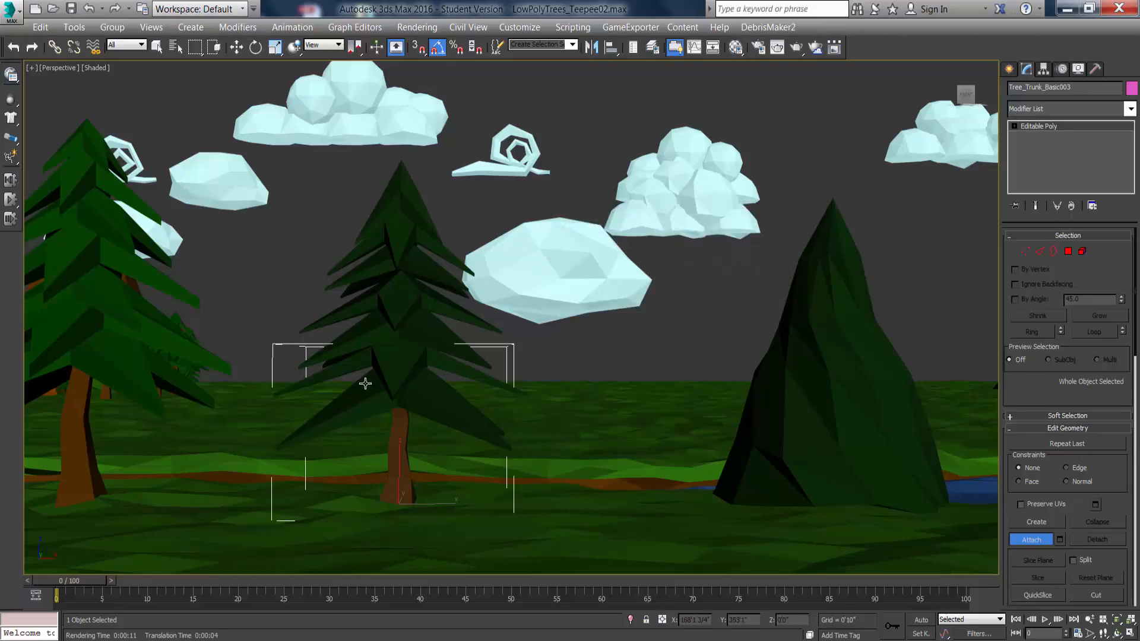
Attach the remaining foliage layers up to the treetop to the trunk, keeping Match Material to Material IDs.
click(397, 368)
click(650, 305)
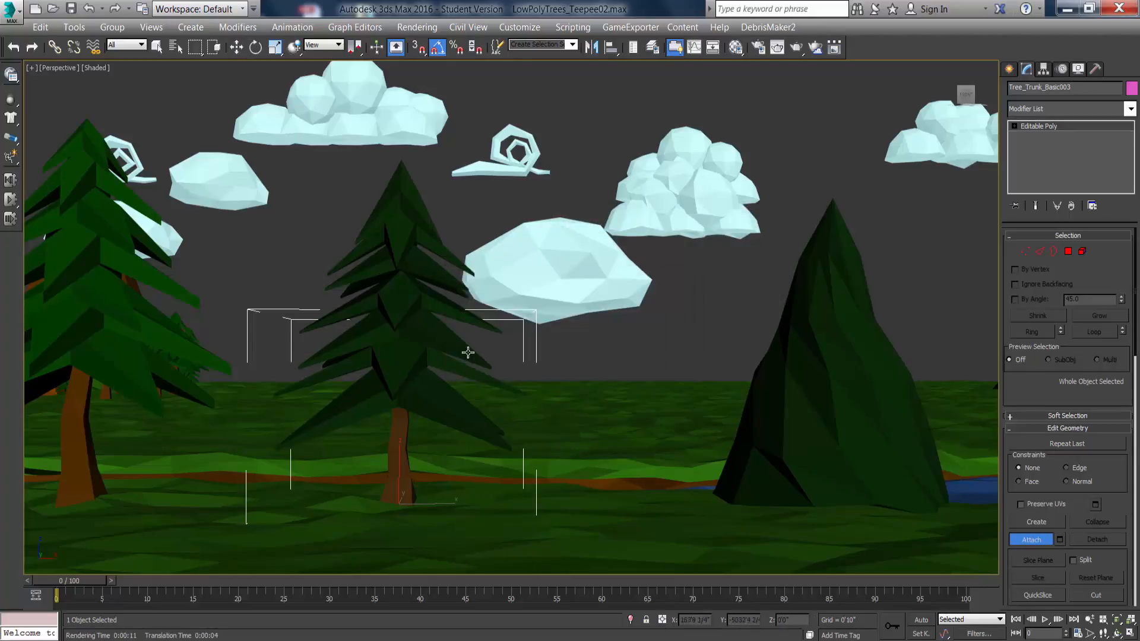
click(447, 338)
click(648, 305)
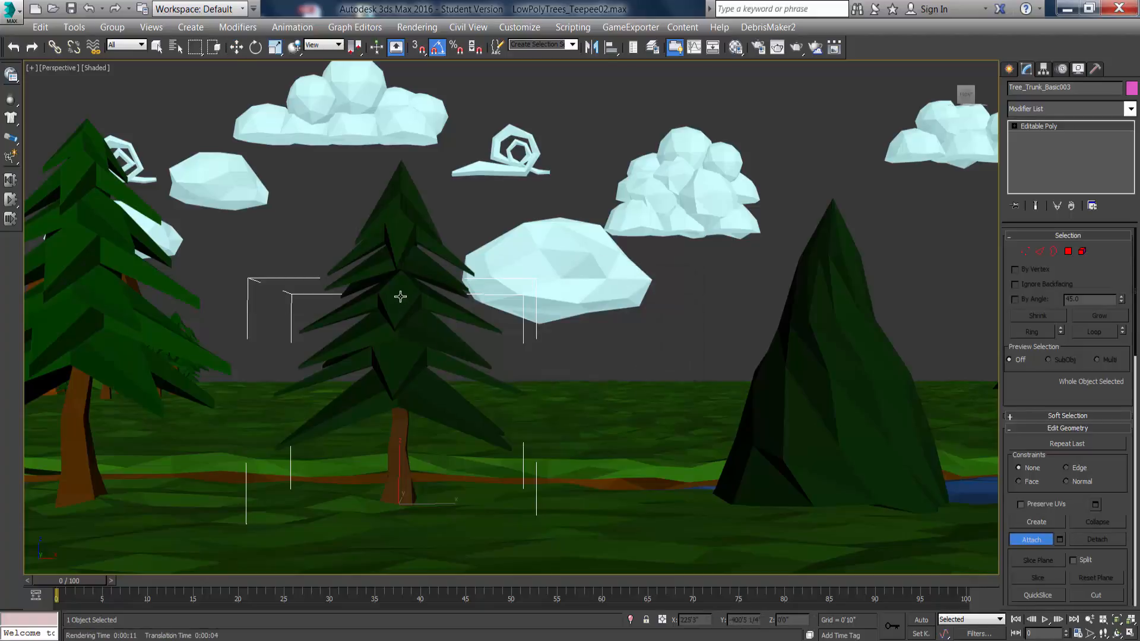
click(399, 296)
click(653, 305)
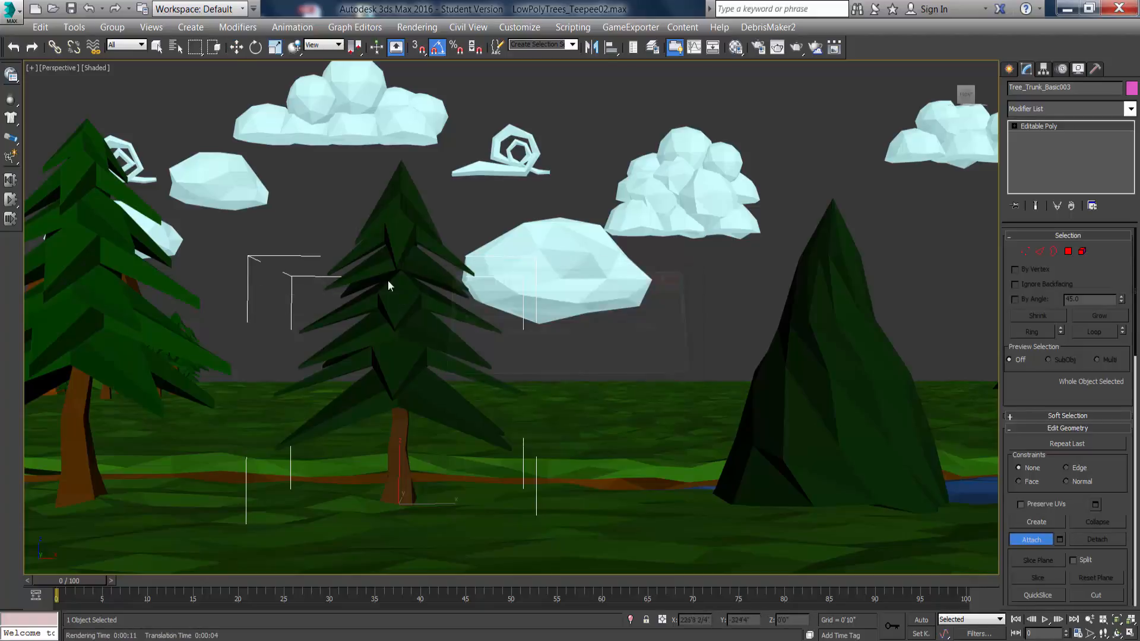
click(428, 264)
click(396, 242)
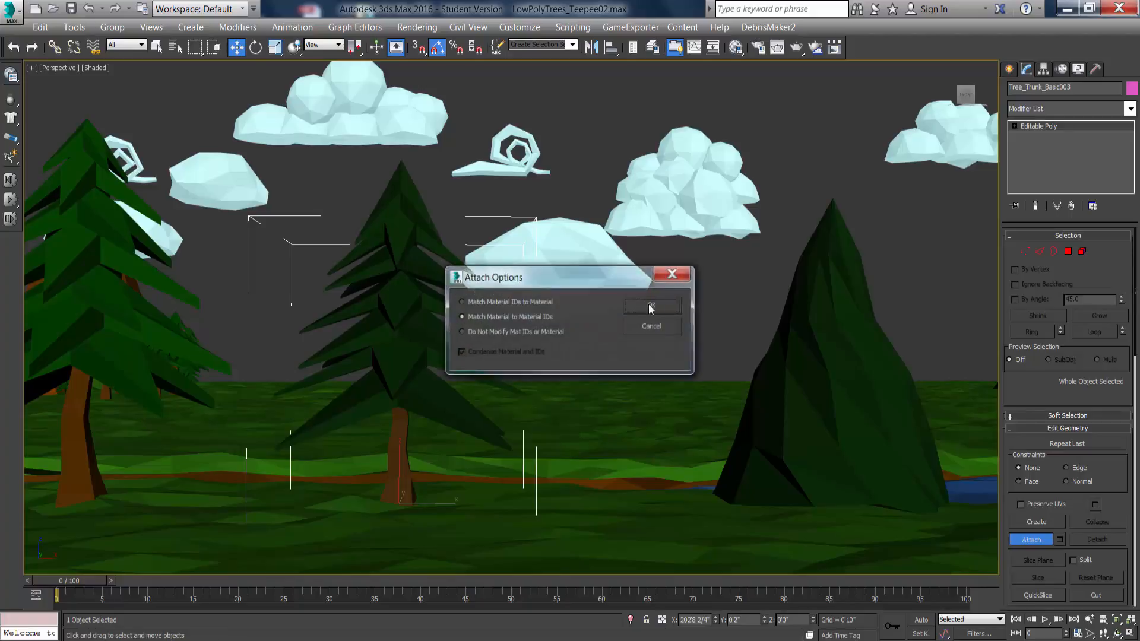
click(652, 307)
click(422, 219)
click(647, 304)
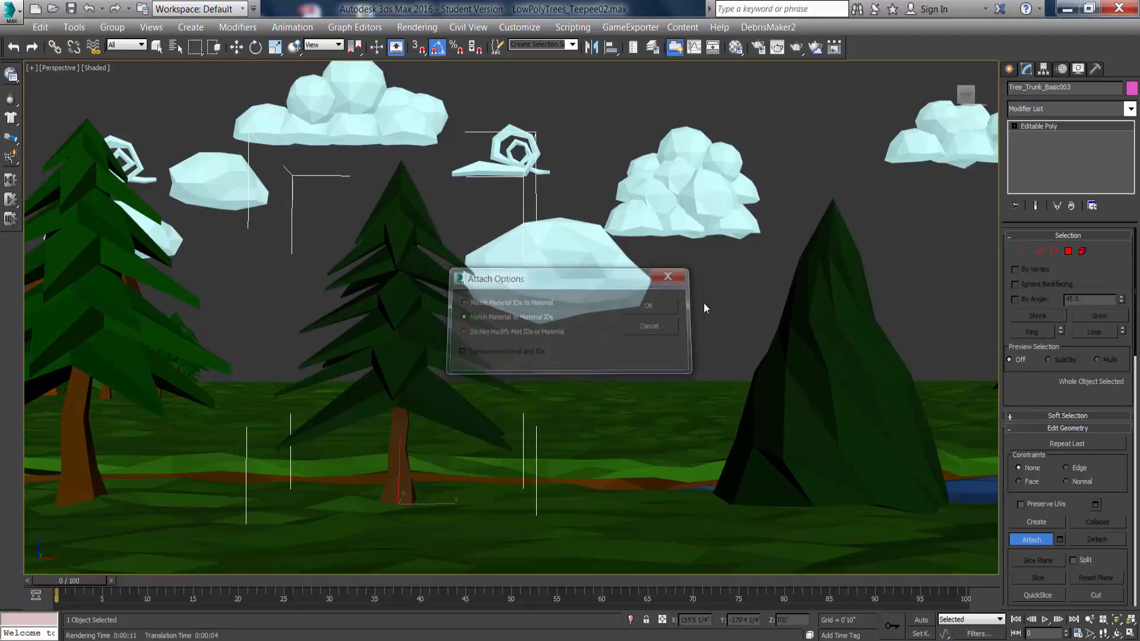
Rename the combined tree as Pine_Tree_Low_Poly and deselect it.
drag(1081, 87, 1003, 89)
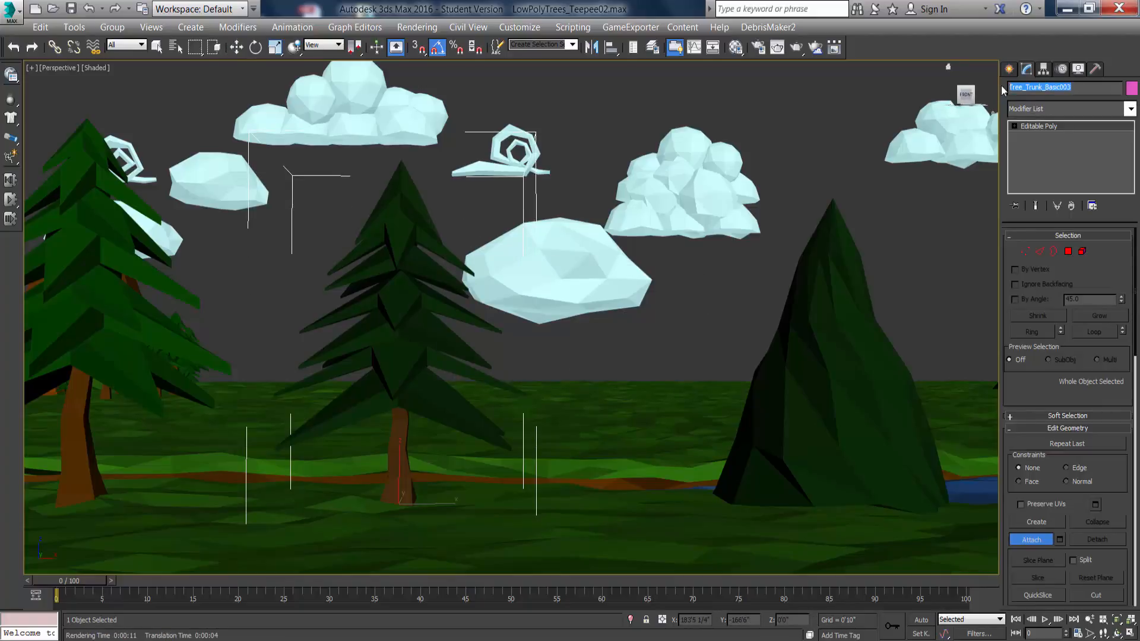
text(Pine_Tree_Low_Poly)
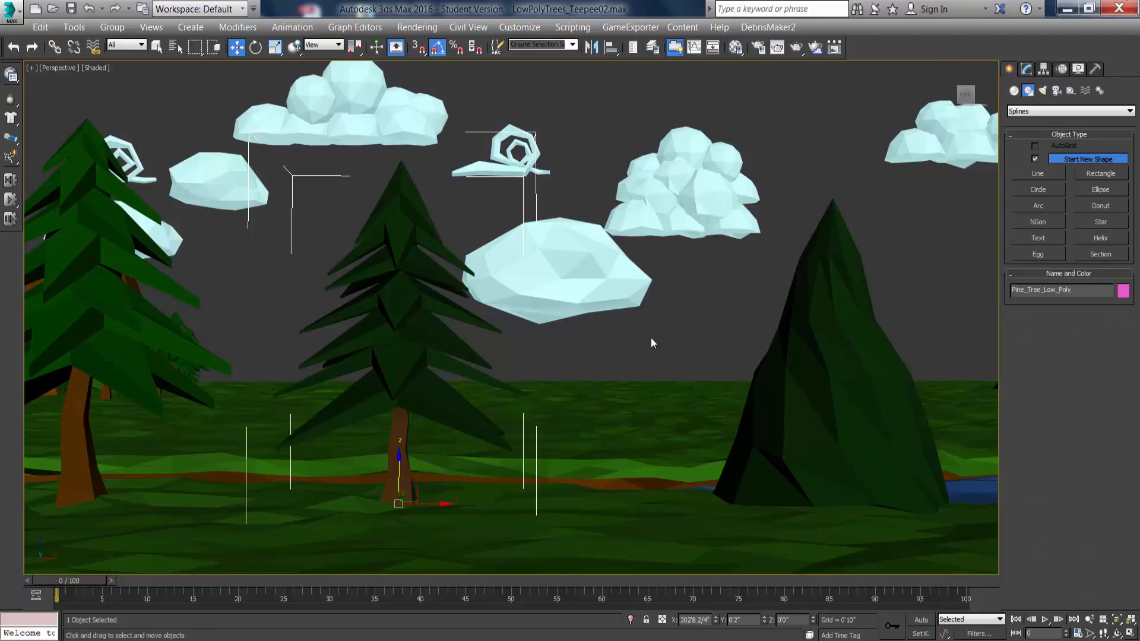
click(640, 361)
Raise the combined pine tree to about 40' and move it along X to about 1119', onto the second river terrain.
scroll(638, 363, down, 6)
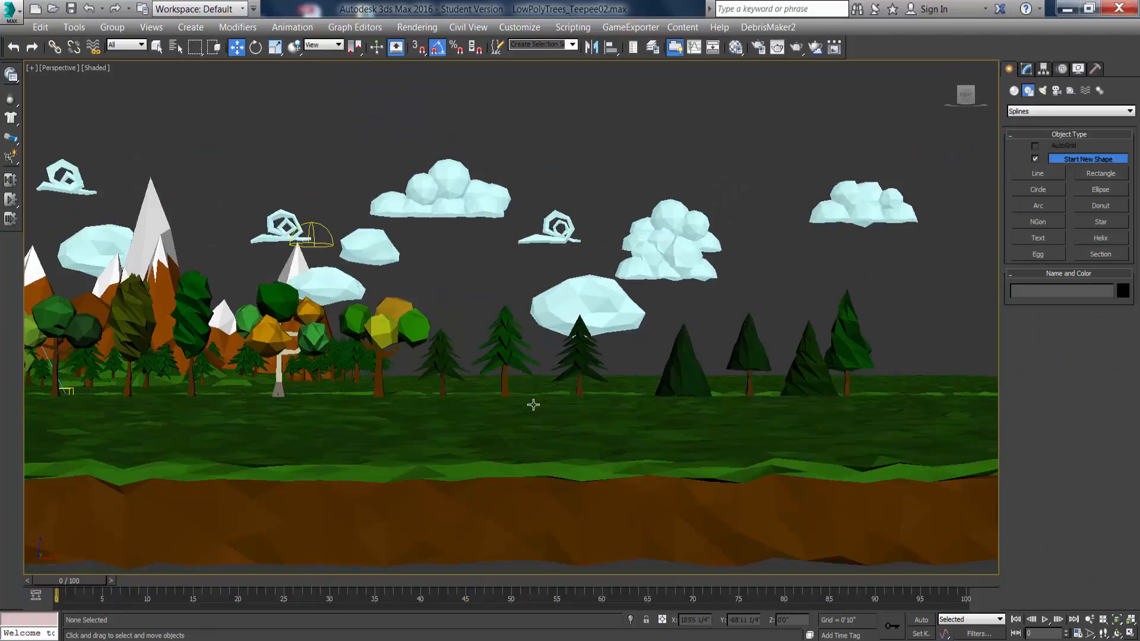
click(583, 389)
drag(583, 389, 871, 283)
alt+middle_drag(642, 318, 525, 408)
scroll(667, 372, down, 8)
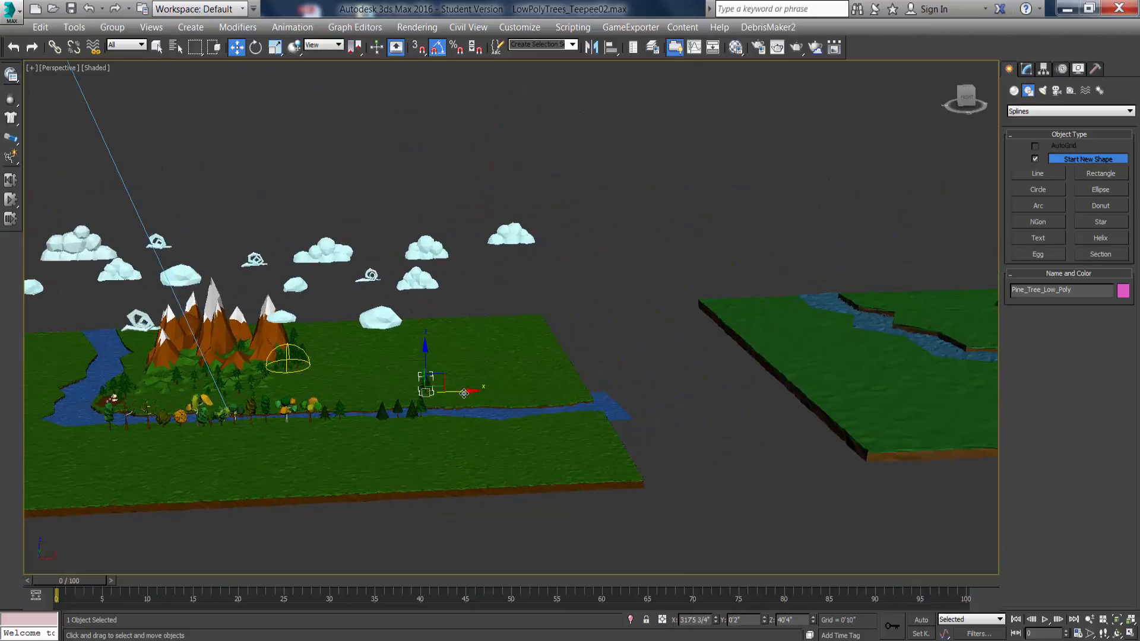
drag(465, 394, 920, 377)
middle_drag(841, 401, 463, 433)
middle_drag(558, 406, 461, 408)
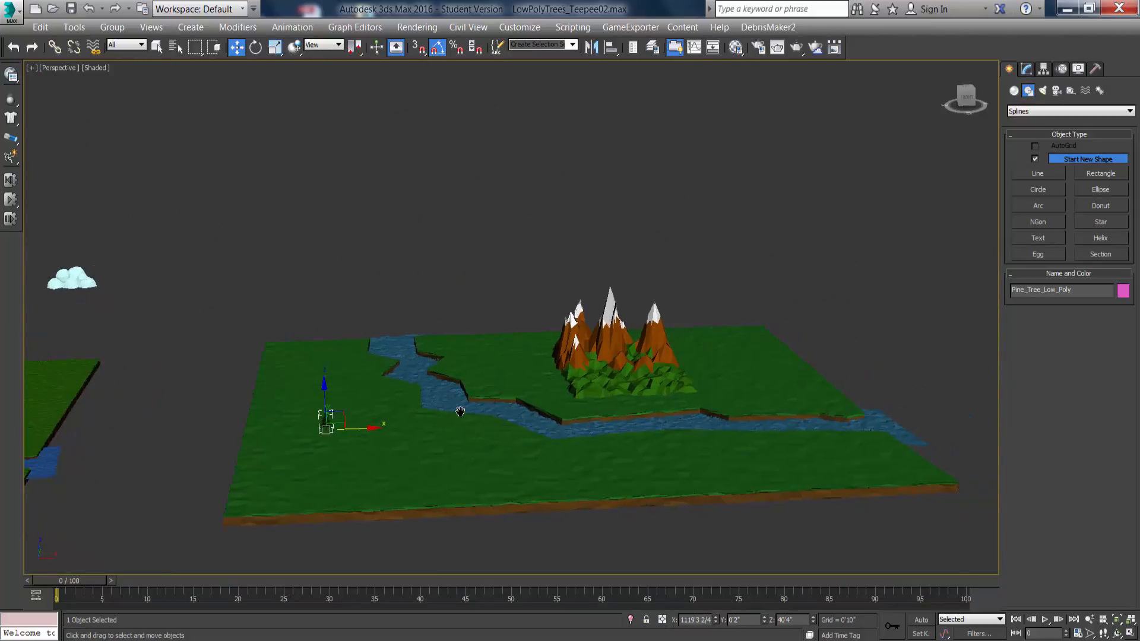
Move the pine tree along X to about 1940', onto the river bank in front of the mountains.
drag(365, 427, 812, 399)
alt+middle_drag(811, 399, 740, 473)
middle_drag(784, 442, 728, 469)
scroll(728, 469, up, 7)
scroll(718, 465, down, 10)
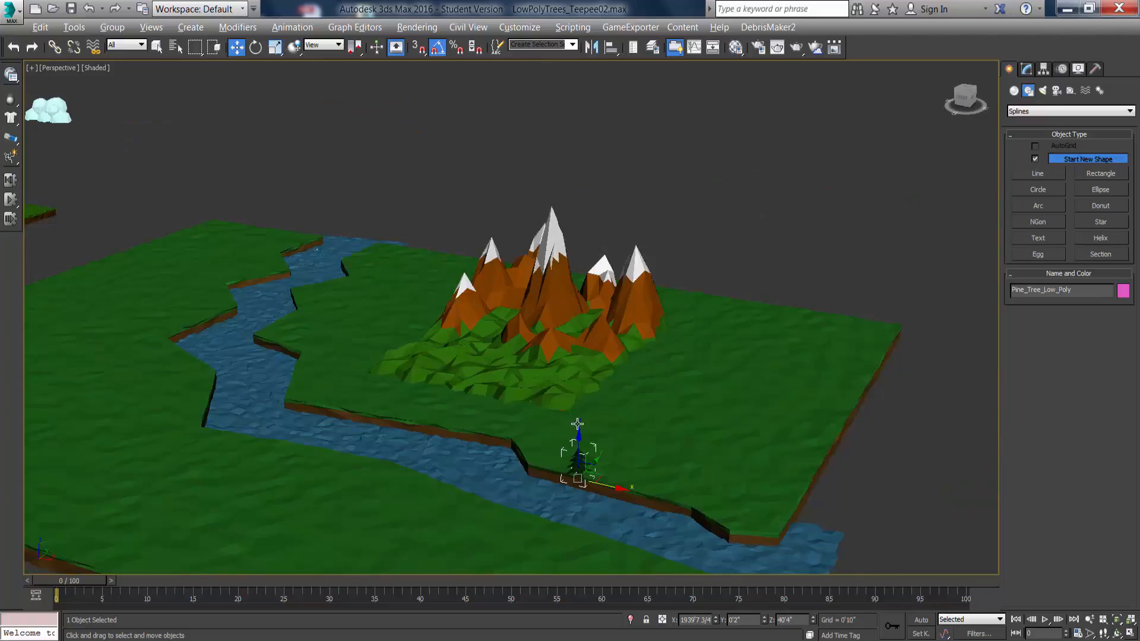
scroll(611, 402, up, 8)
middle_drag(623, 437, 680, 414)
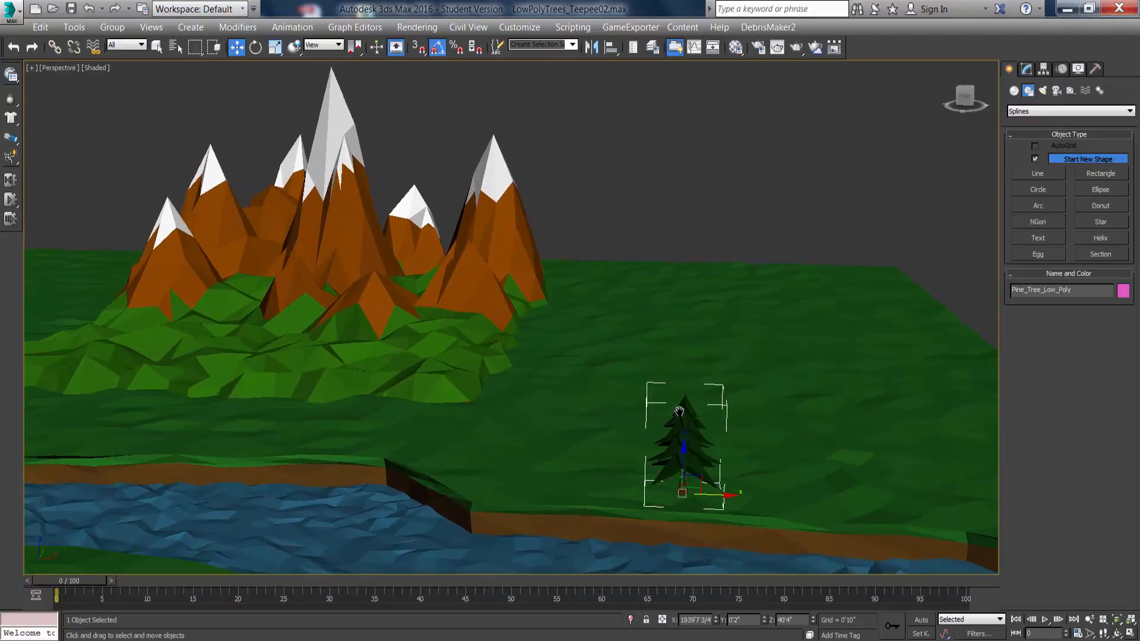
Reselect the pine tree, show the Object Paint tools and start painting with the selected object.
click(699, 270)
click(682, 486)
alt+middle_drag(448, 318, 433, 358)
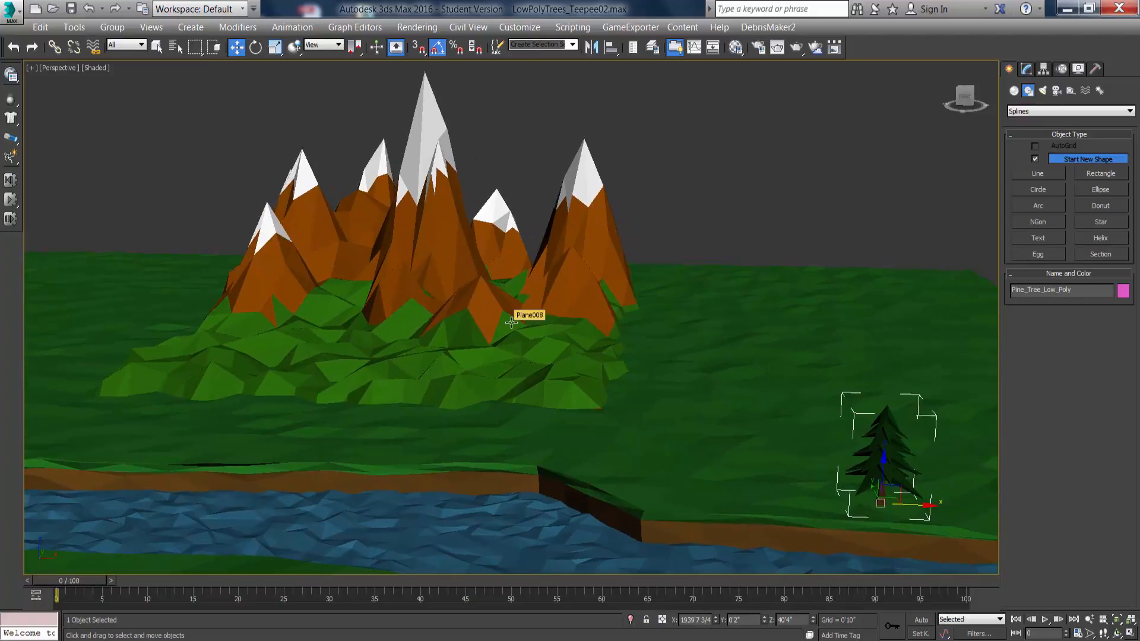
click(677, 50)
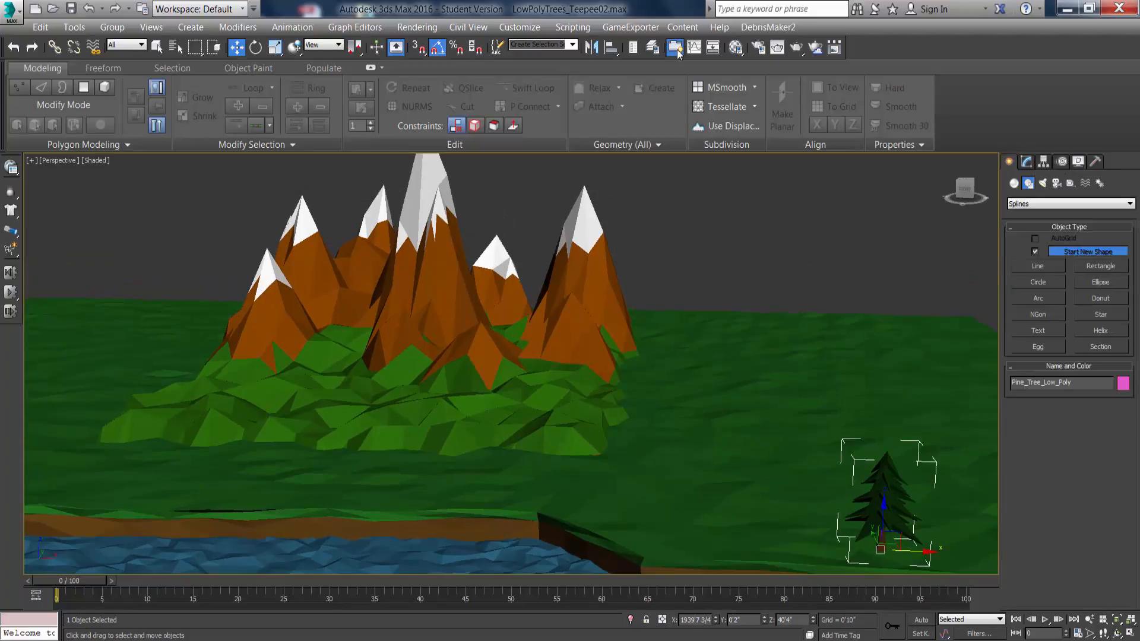
click(247, 69)
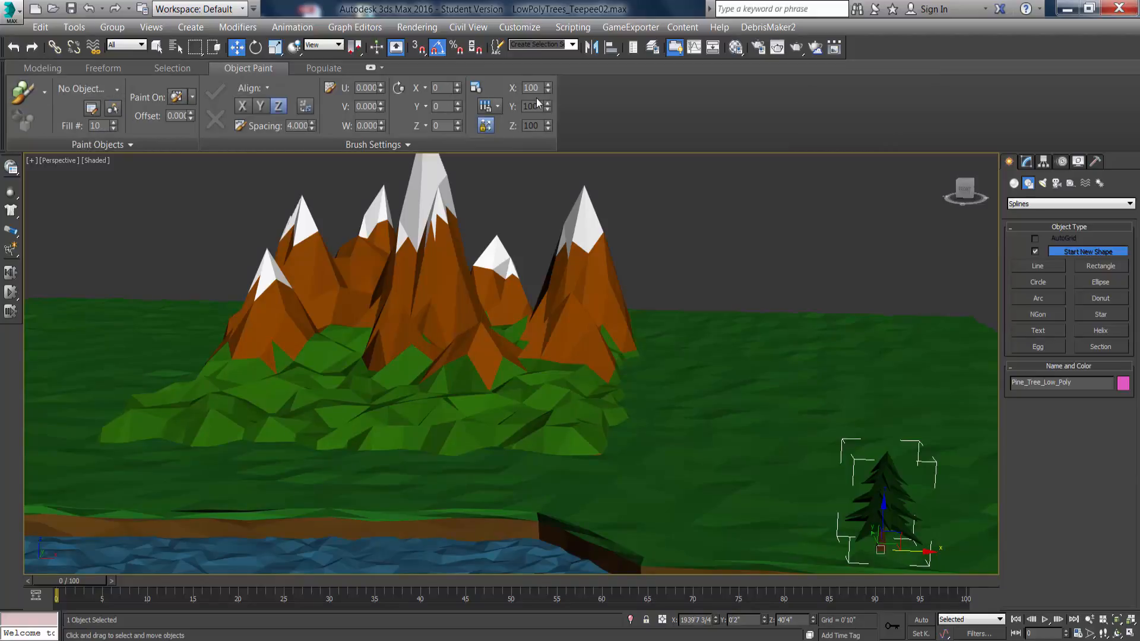
click(44, 96)
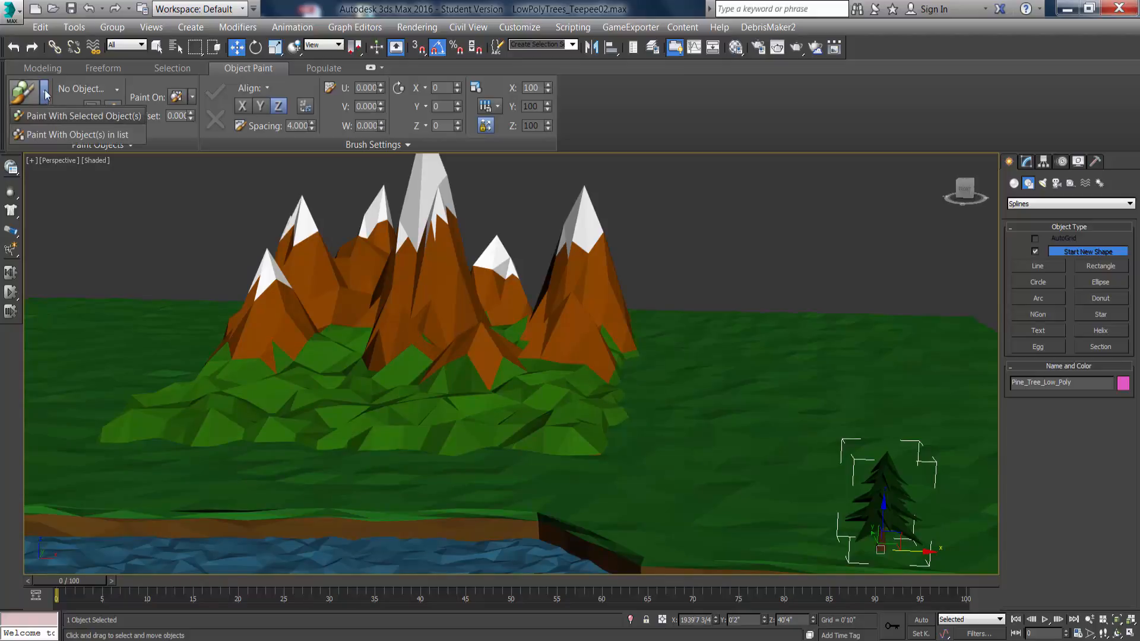
click(24, 116)
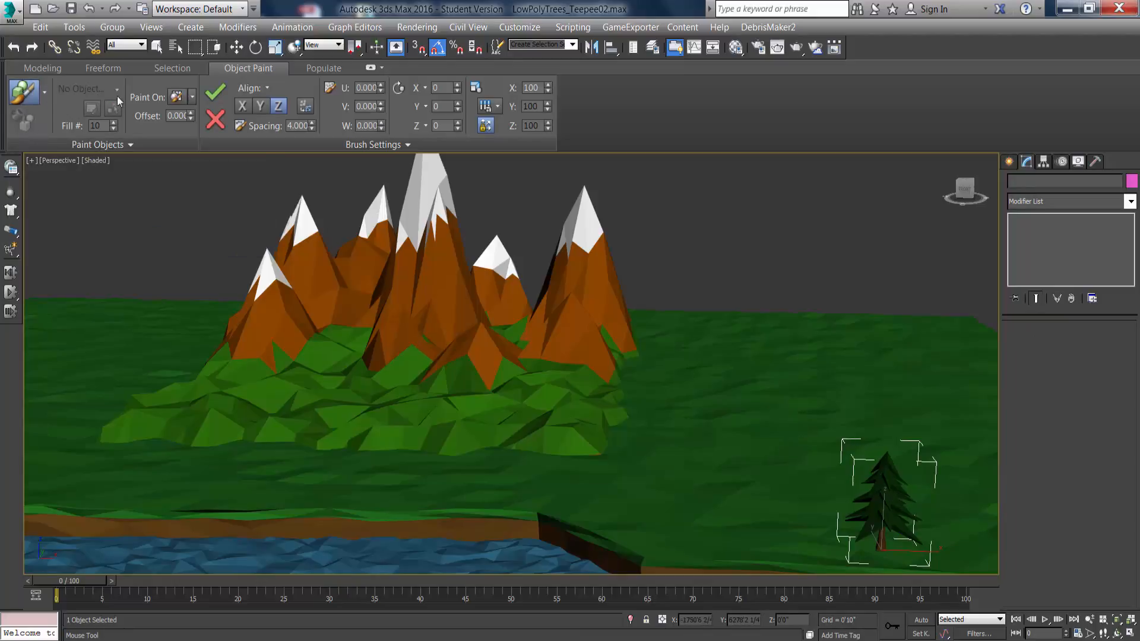
Set Object Paint to paint on the scene and set the brush spacing to 100.
click(193, 98)
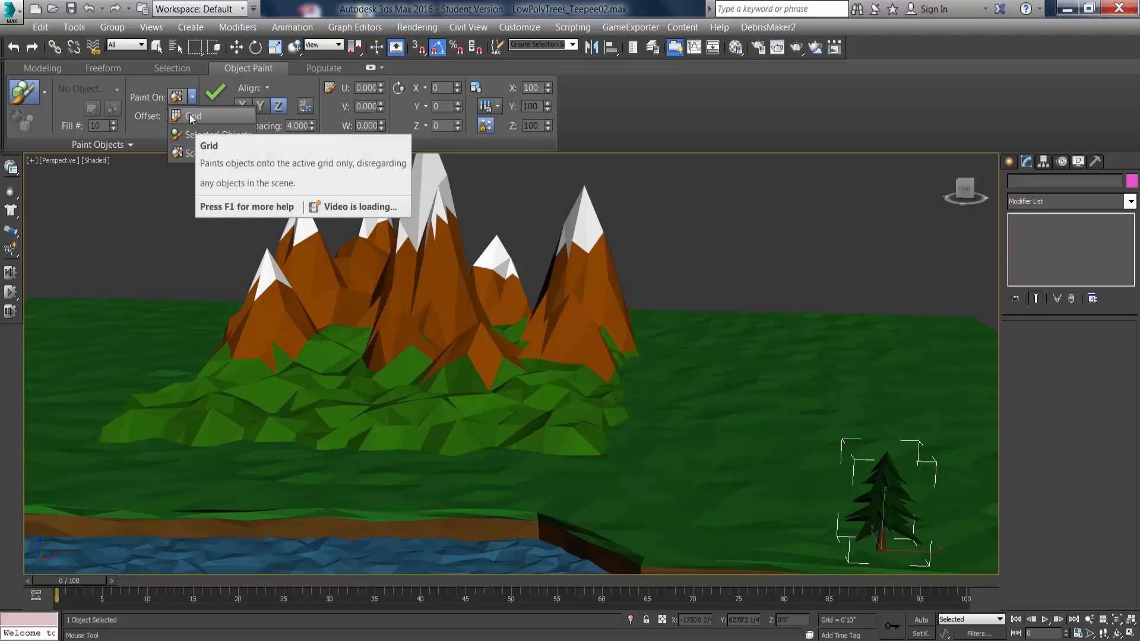
click(194, 153)
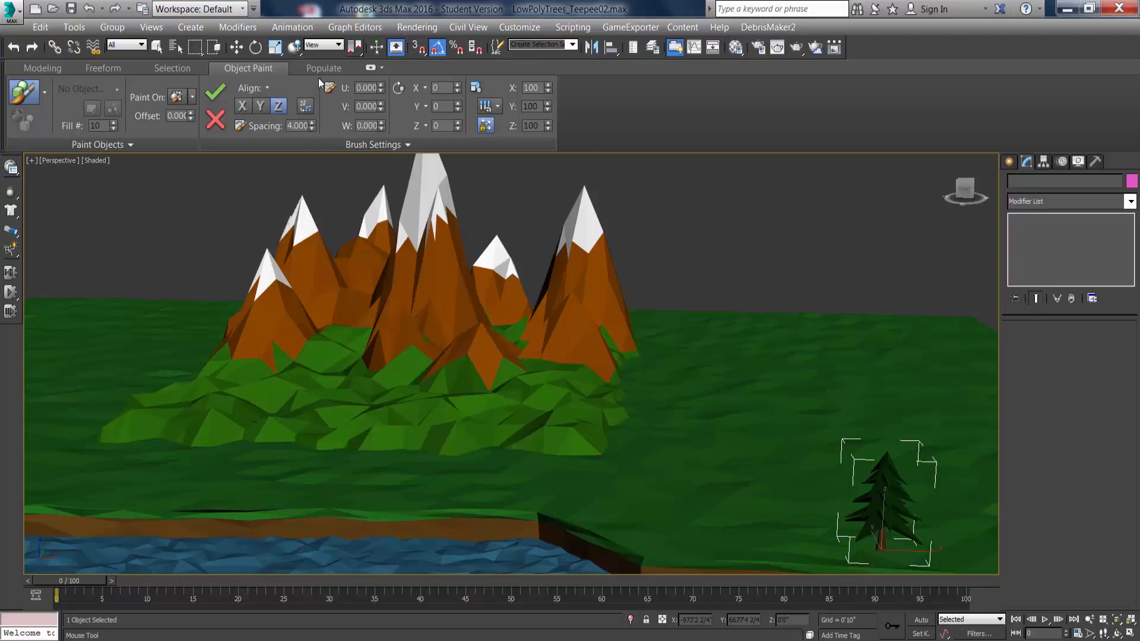
click(312, 127)
click(306, 126)
drag(277, 126, 270, 126)
text(100)
key(Return)
Try painting strokes of pine trees across the plain and the foothills, and undo them.
click(775, 369)
mouse_move(774, 369)
mouse_down()
mouse_move(751, 400)
mouse_move(647, 439)
mouse_up()
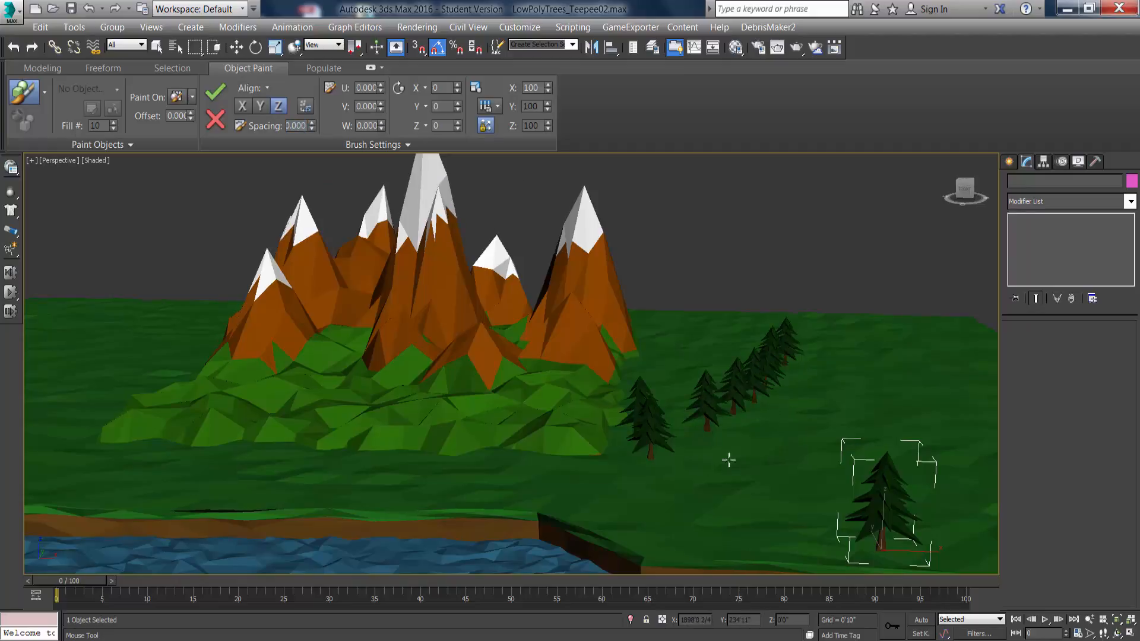
mouse_move(729, 460)
mouse_down()
mouse_move(827, 422)
mouse_move(849, 369)
mouse_move(793, 448)
mouse_move(592, 414)
mouse_move(371, 419)
mouse_up()
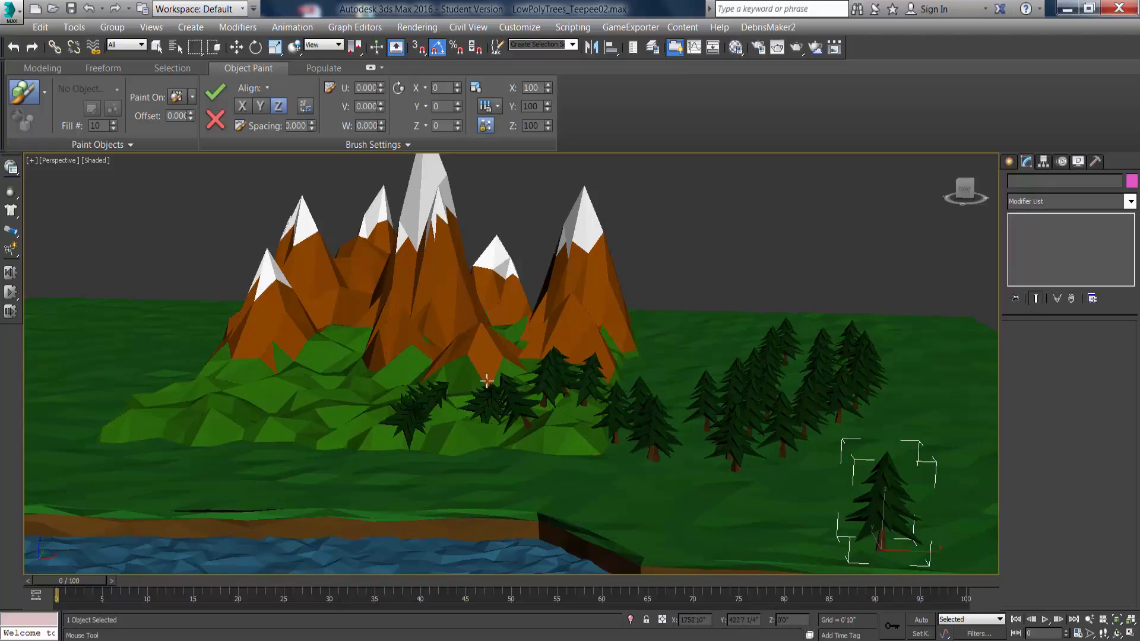
key(ctrl+z)
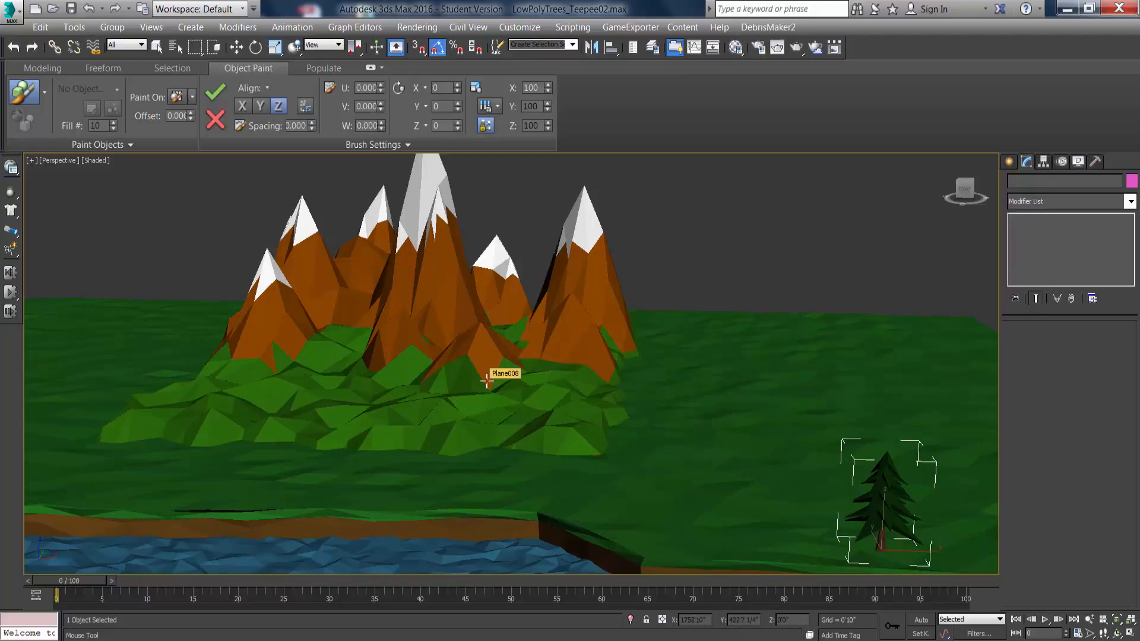
Switch the brush scale to Random, with a range from 40 to 140 on all axes.
click(499, 110)
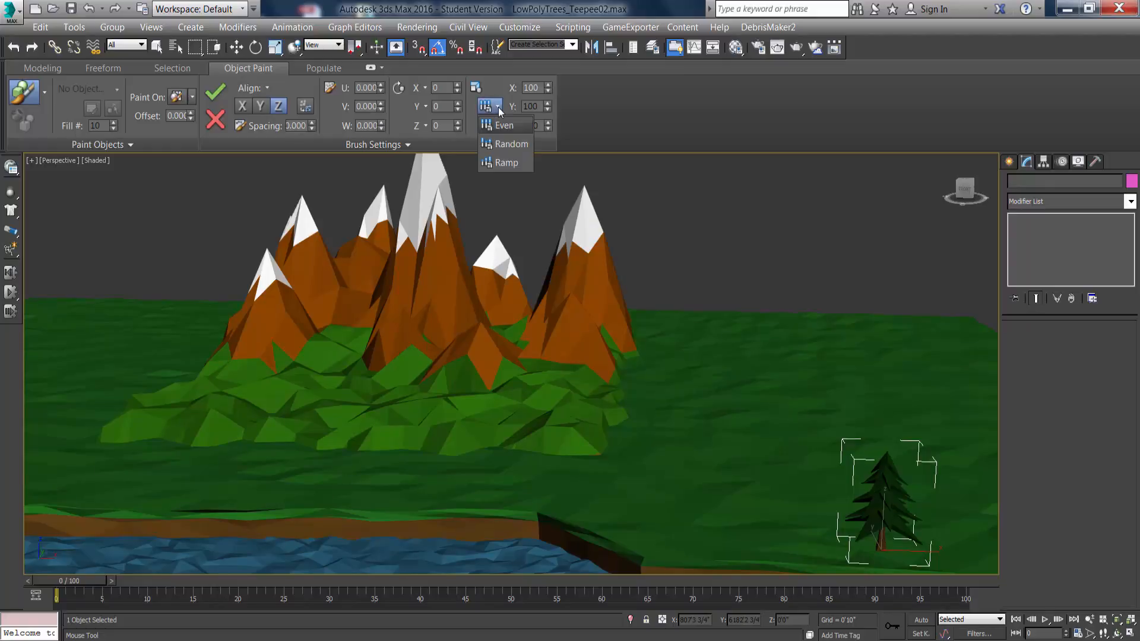
click(507, 144)
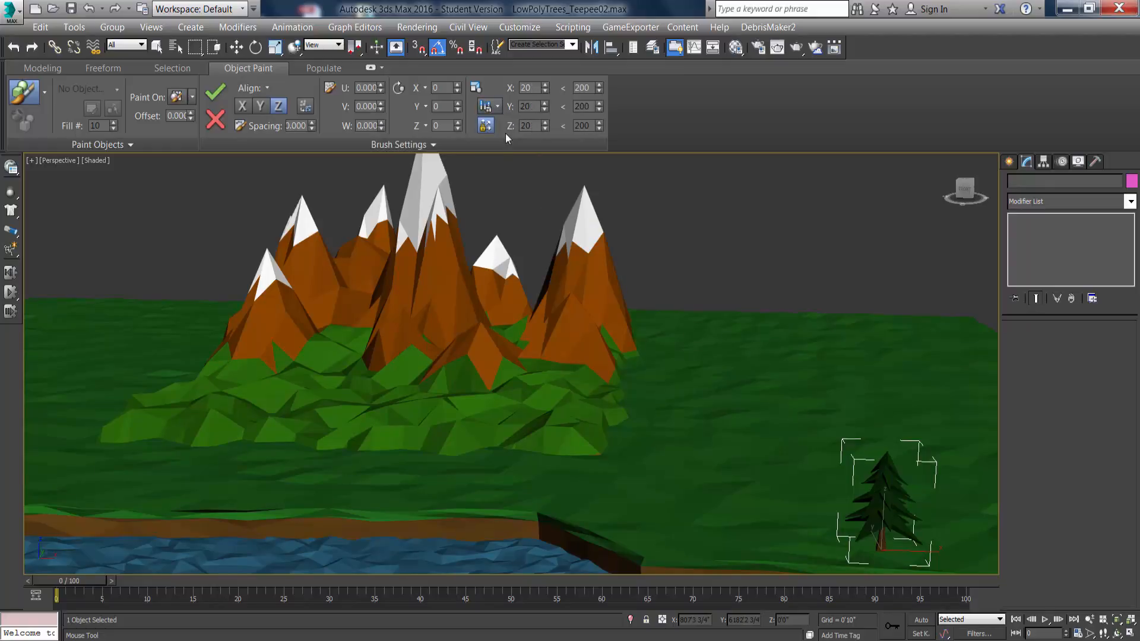
click(525, 89)
click(591, 90)
Paint a row of randomly sized pine trees along the front of the light green foothills.
click(626, 474)
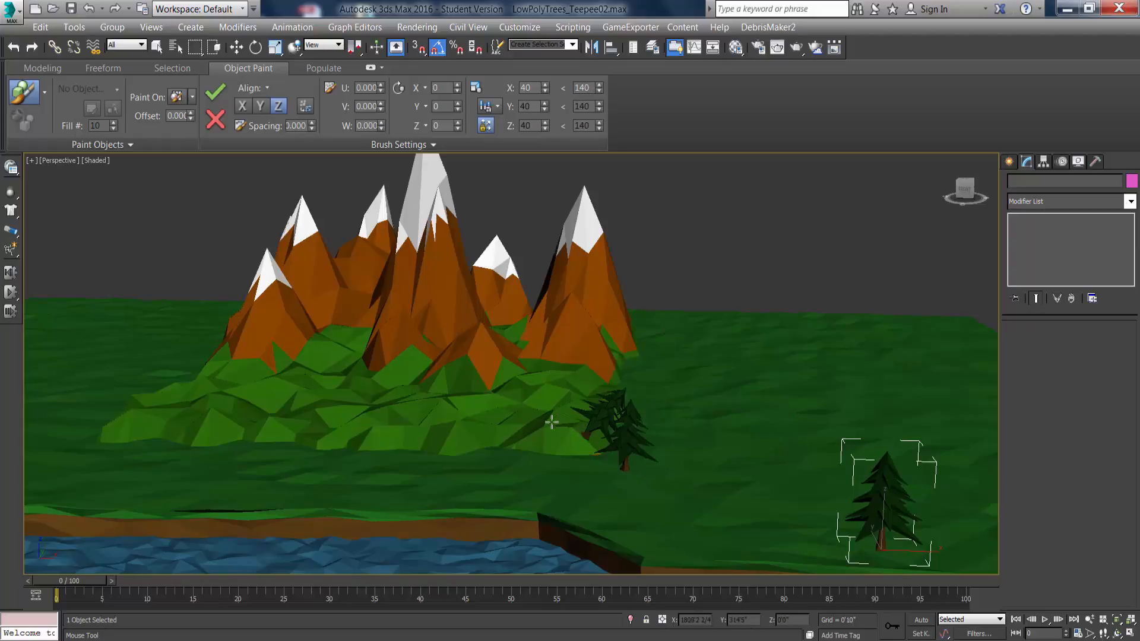
mouse_move(521, 434)
mouse_down()
mouse_move(435, 414)
mouse_move(477, 453)
mouse_move(268, 407)
mouse_move(236, 417)
mouse_move(211, 447)
mouse_up()
middle_drag(298, 433, 378, 429)
scroll(378, 428, up, 3)
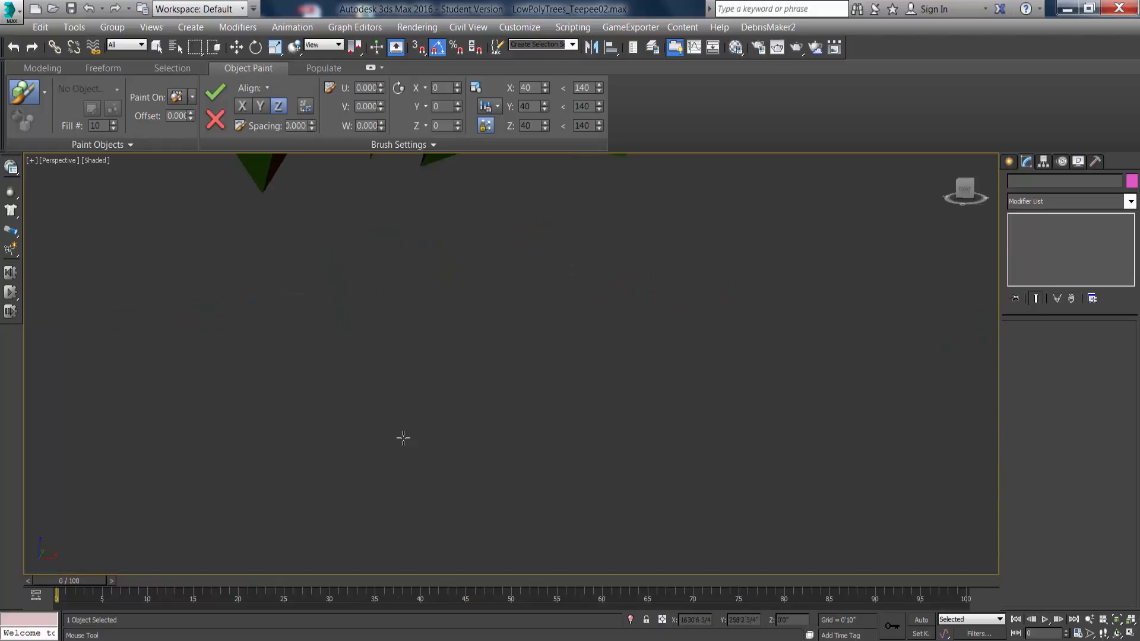
scroll(407, 437, down, 3)
middle_drag(499, 437, 432, 437)
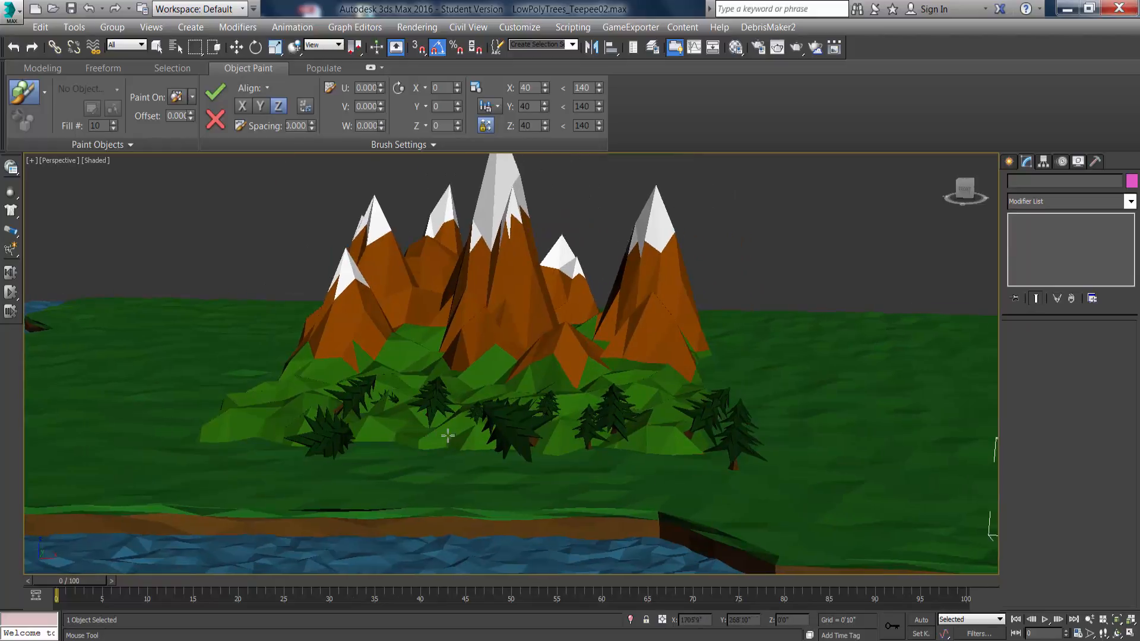
Rotate the large leaning pine tree in the middle of the foothill row to change its tilt.
scroll(404, 445, down, 3)
scroll(484, 392, up, 3)
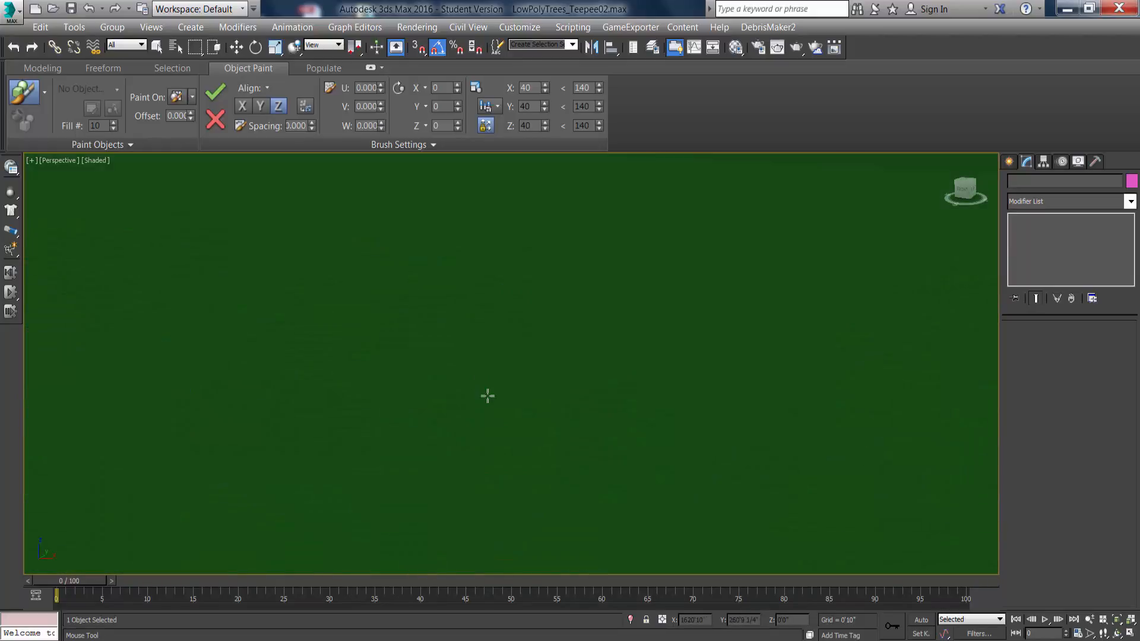
scroll(486, 397, down, 3)
middle_drag(516, 402, 415, 383)
scroll(394, 420, up, 4)
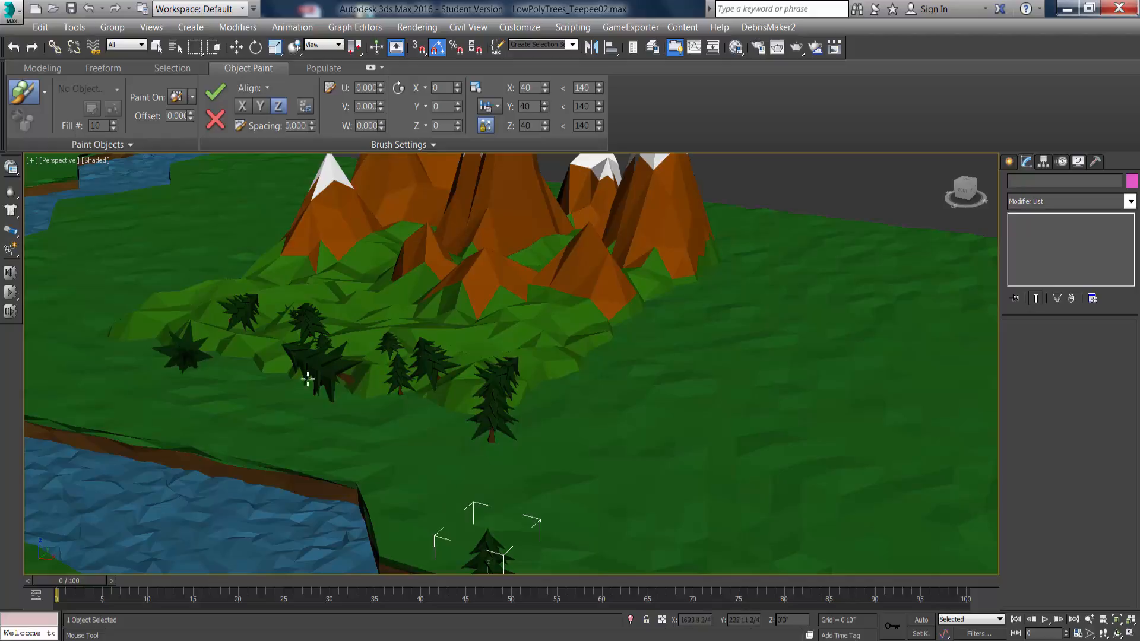
alt+middle_drag(362, 386, 401, 380)
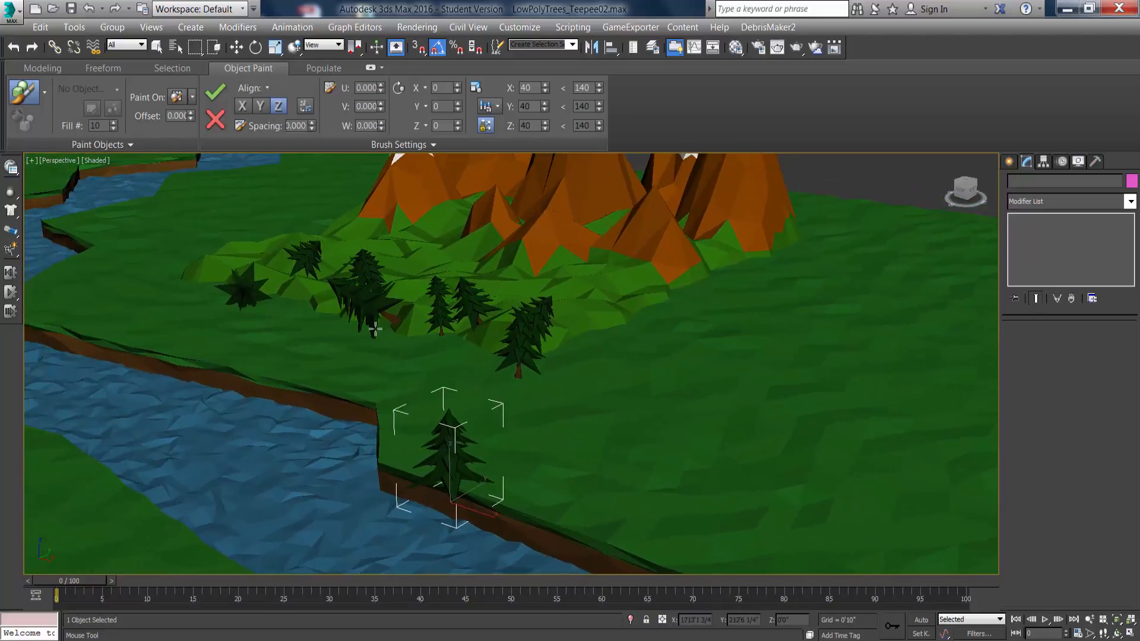
click(256, 47)
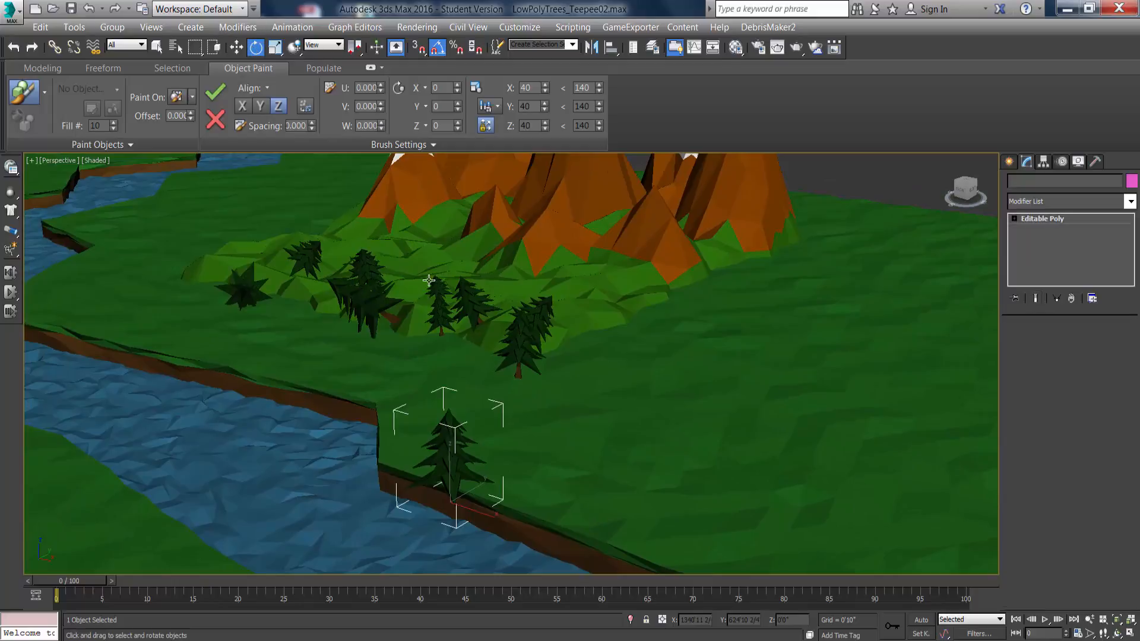
click(371, 302)
mouse_move(371, 303)
mouse_down()
mouse_move(374, 279)
mouse_move(374, 321)
mouse_move(374, 285)
mouse_move(363, 294)
mouse_up()
Rotate the tilted pine tree at the outer end of the foothill row by -45° about X.
click(259, 299)
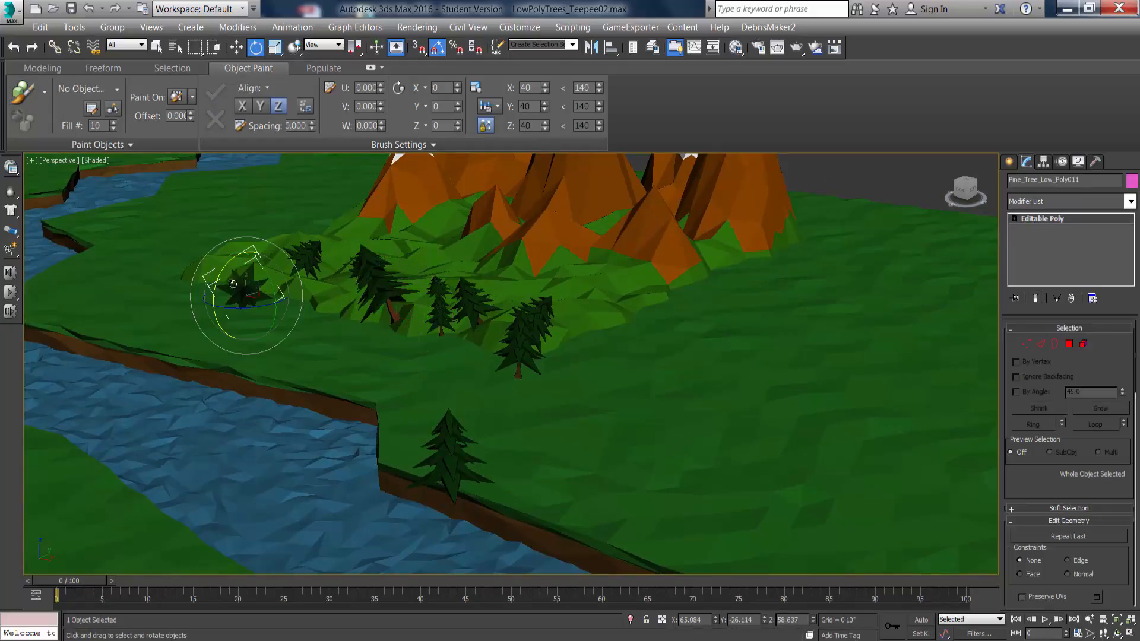
alt+middle_drag(259, 298, 334, 289)
drag(227, 287, 221, 280)
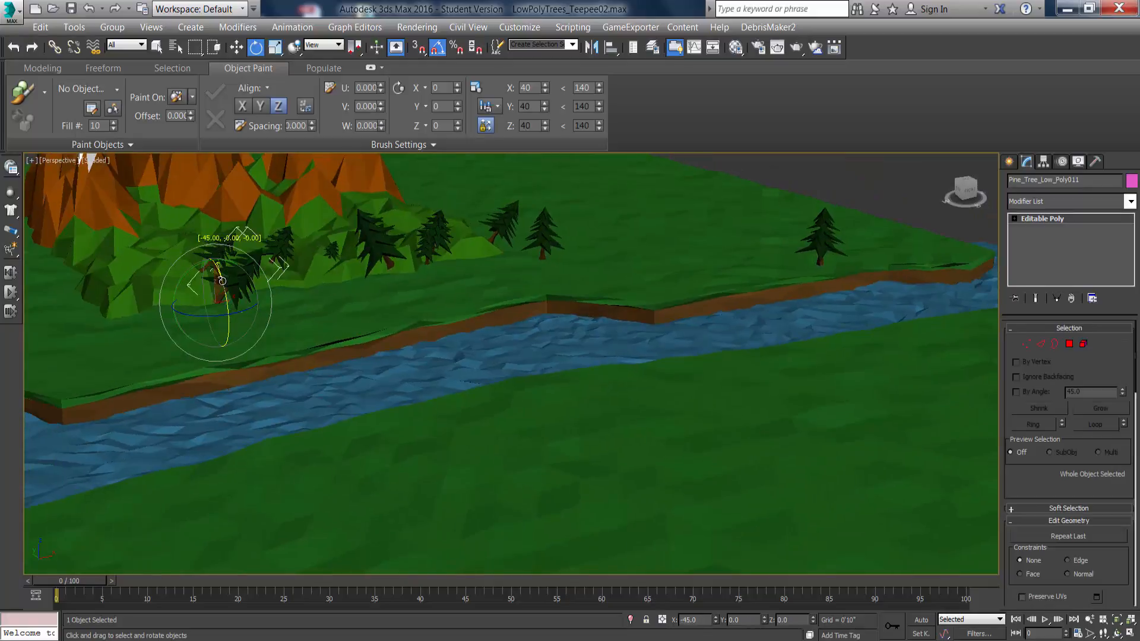
Create a sphere with a radius of about 122'10" on the open plain beside the mountains.
alt+middle_drag(365, 281, 336, 290)
middle_drag(444, 298, 424, 357)
mouse_move(526, 383)
middle_down()
mouse_move(404, 347)
mouse_move(416, 303)
mouse_move(534, 365)
middle_up()
scroll(484, 356, down, 1)
click(1009, 163)
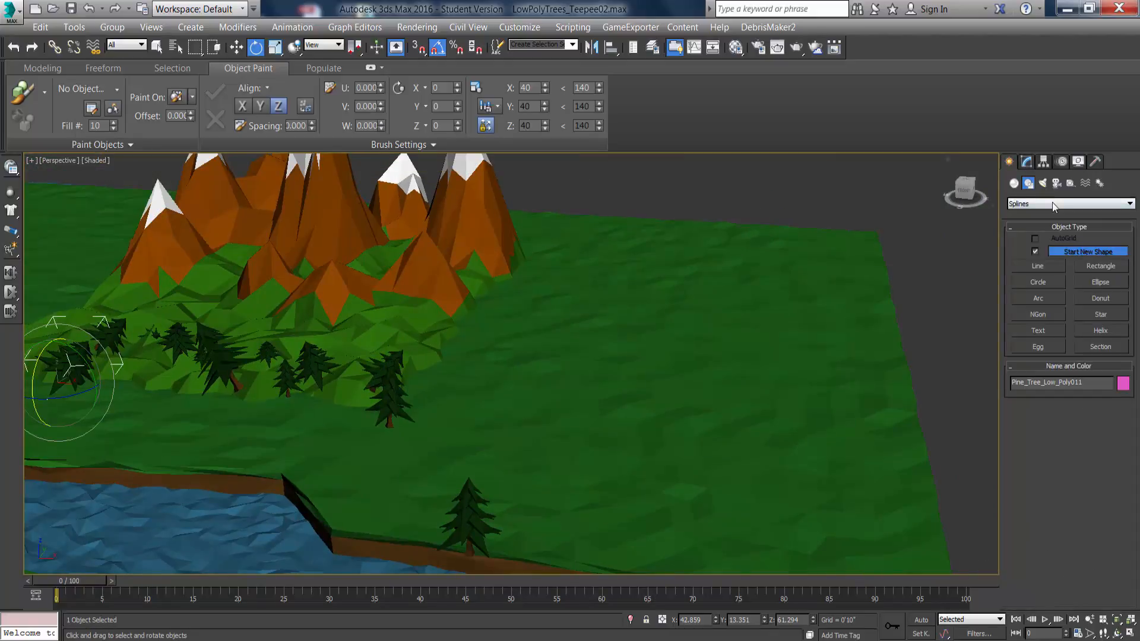
click(1014, 183)
click(1049, 268)
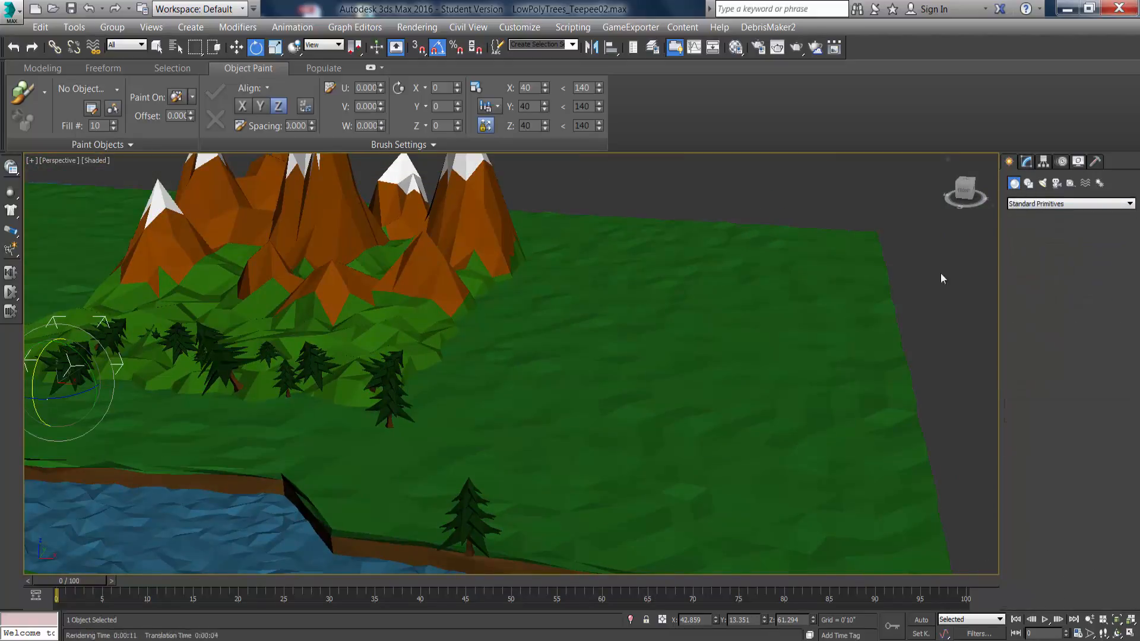
drag(805, 304, 816, 263)
Reselect the original pine tree and paint copies over the plain, the sphere and the ground between the mountains and the river bend.
scroll(677, 350, down, 5)
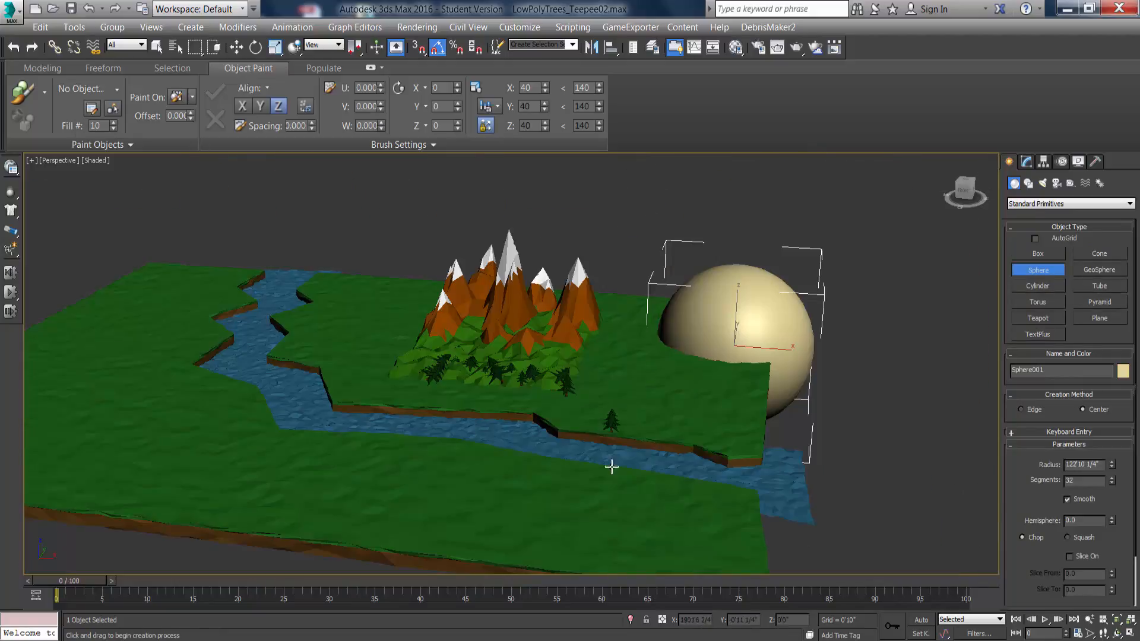
click(612, 422)
click(236, 47)
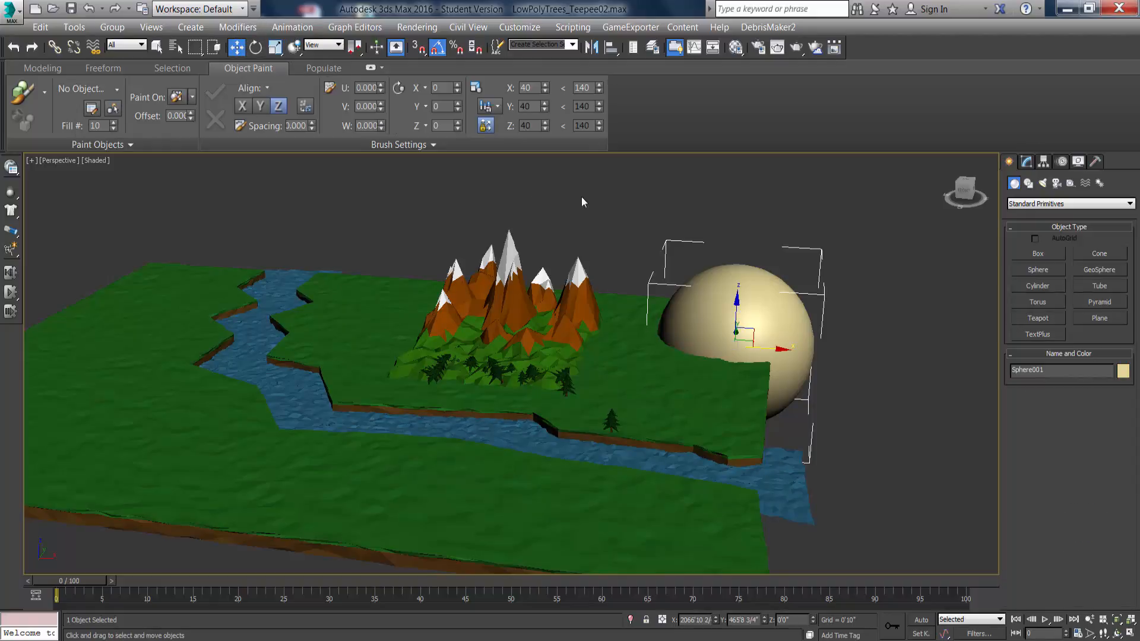
click(666, 396)
click(612, 420)
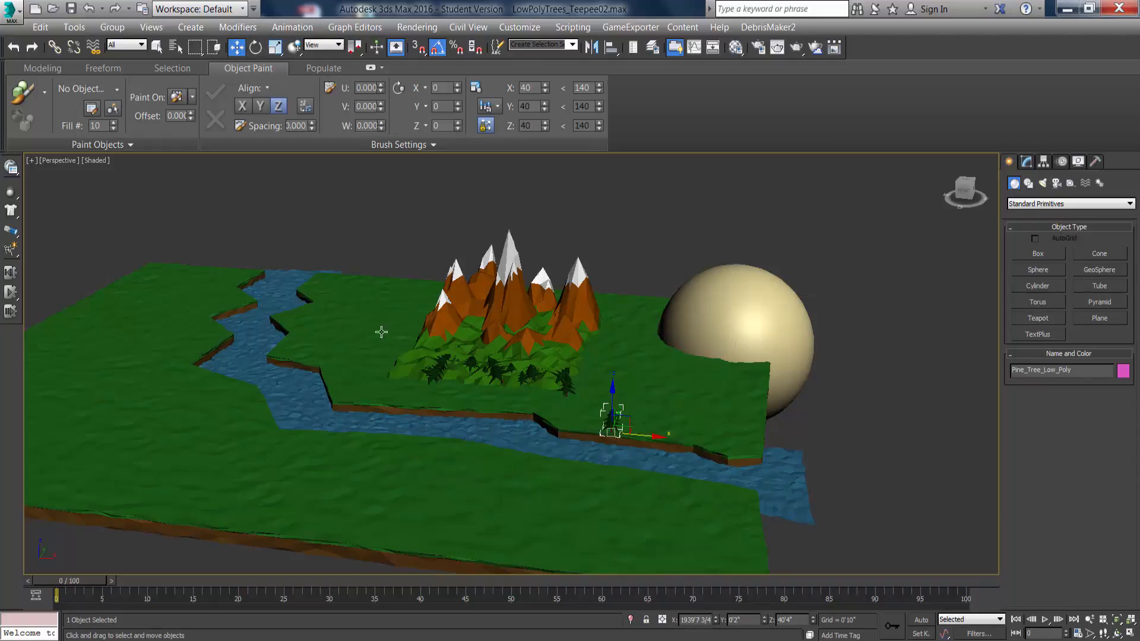
click(23, 95)
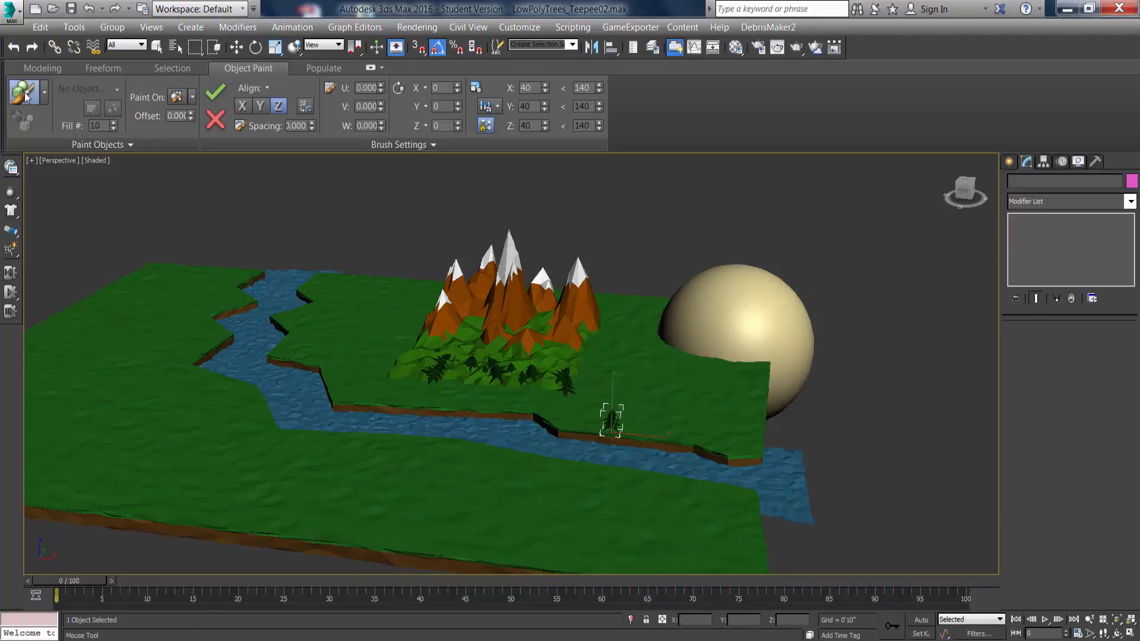
mouse_move(697, 387)
mouse_down()
mouse_move(715, 351)
mouse_move(745, 349)
mouse_move(741, 310)
mouse_move(689, 304)
mouse_move(663, 366)
mouse_move(635, 356)
mouse_move(671, 386)
mouse_move(618, 344)
mouse_move(623, 306)
mouse_up()
mouse_move(440, 315)
mouse_down()
mouse_move(400, 290)
mouse_move(374, 340)
mouse_move(344, 304)
mouse_move(358, 344)
mouse_move(343, 366)
mouse_up()
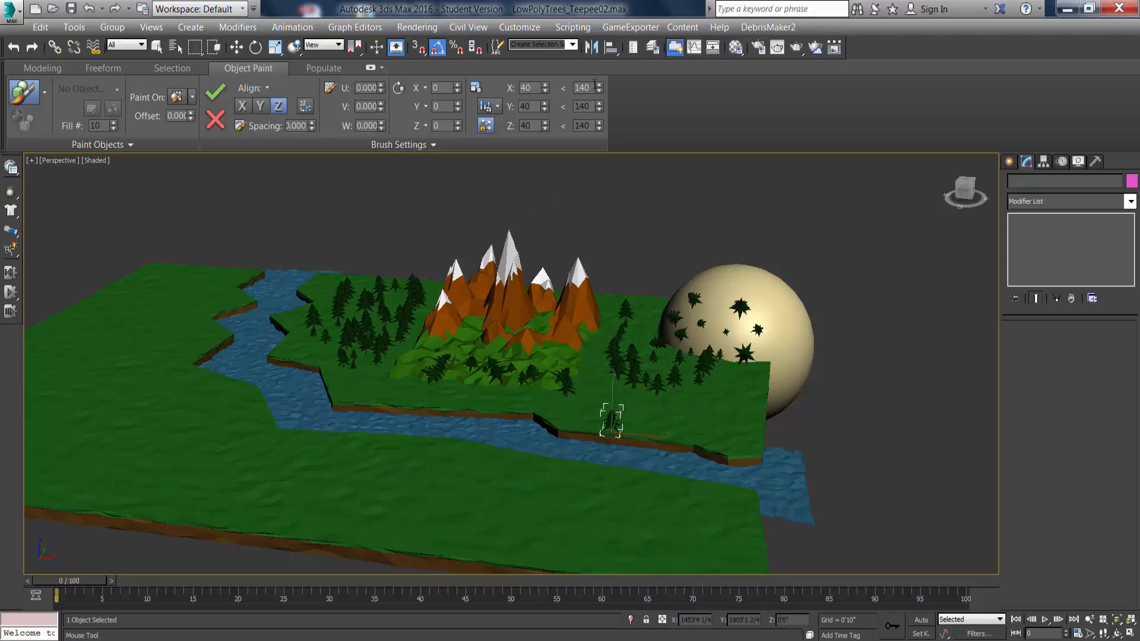
Set the maximum random scale to 300 and paint pine trees on the terrain across the river and along its near bank.
text(300)
mouse_move(204, 292)
mouse_down()
mouse_move(166, 293)
mouse_move(145, 326)
mouse_move(101, 338)
mouse_move(108, 400)
mouse_up()
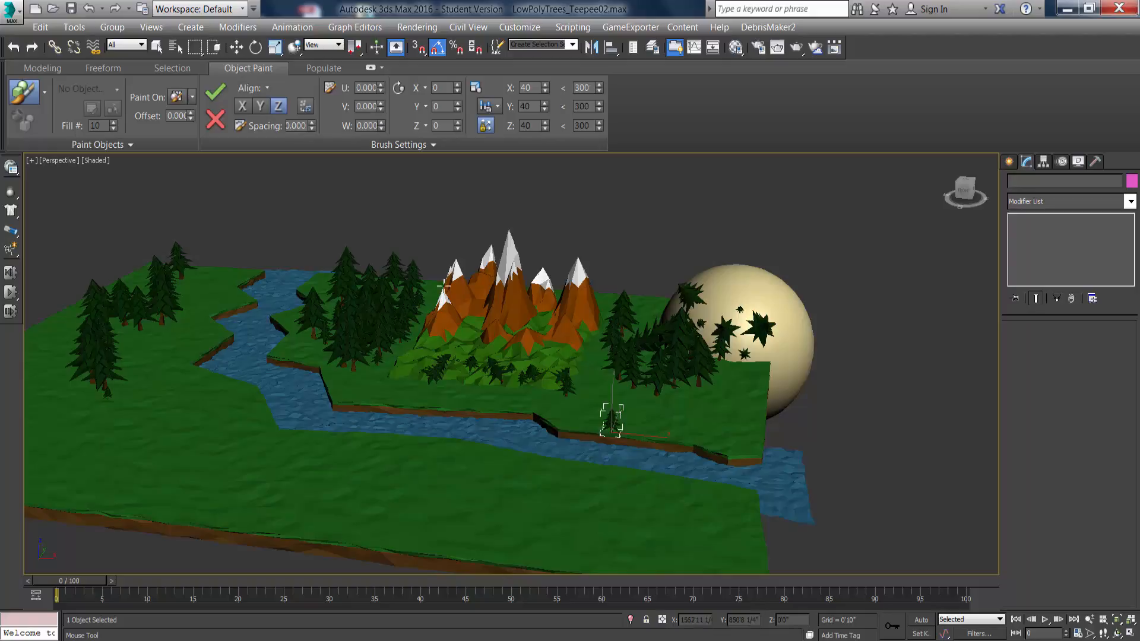
mouse_move(219, 285)
mouse_down()
mouse_move(158, 336)
mouse_move(158, 382)
mouse_move(186, 425)
mouse_move(91, 432)
mouse_move(134, 447)
mouse_up()
mouse_move(282, 473)
mouse_down()
mouse_move(504, 522)
mouse_move(616, 519)
mouse_move(641, 539)
mouse_up()
Leave painting and select the trunkless cone-shaped evergreen in the tree row of the finished sample scene.
scroll(444, 404, down, 5)
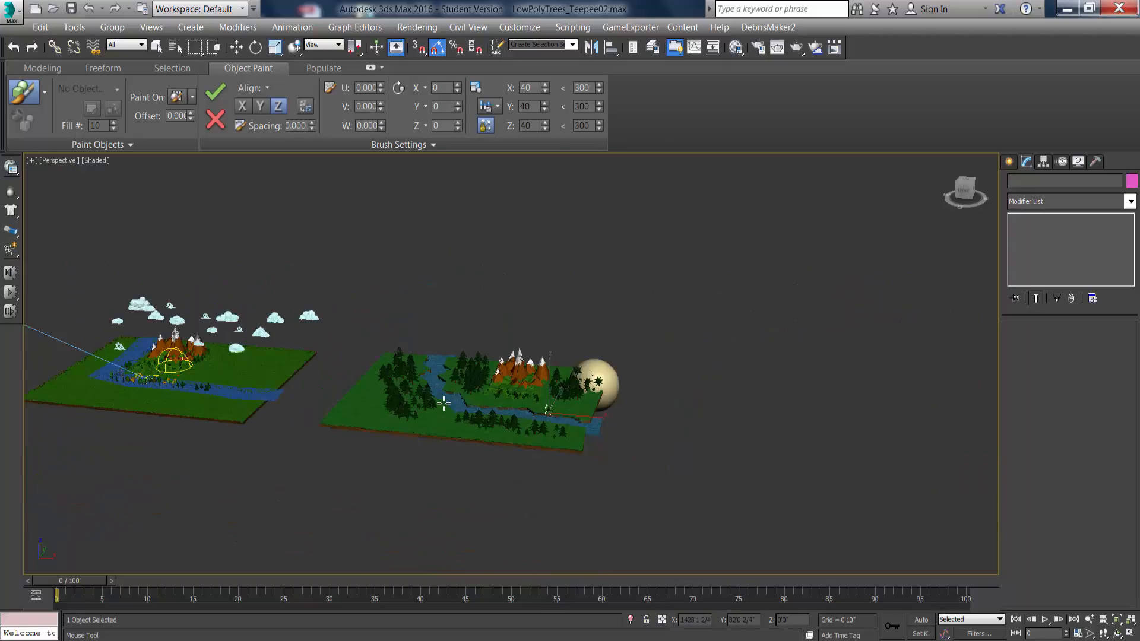
middle_drag(315, 404, 400, 387)
scroll(399, 387, up, 4)
scroll(334, 407, up, 8)
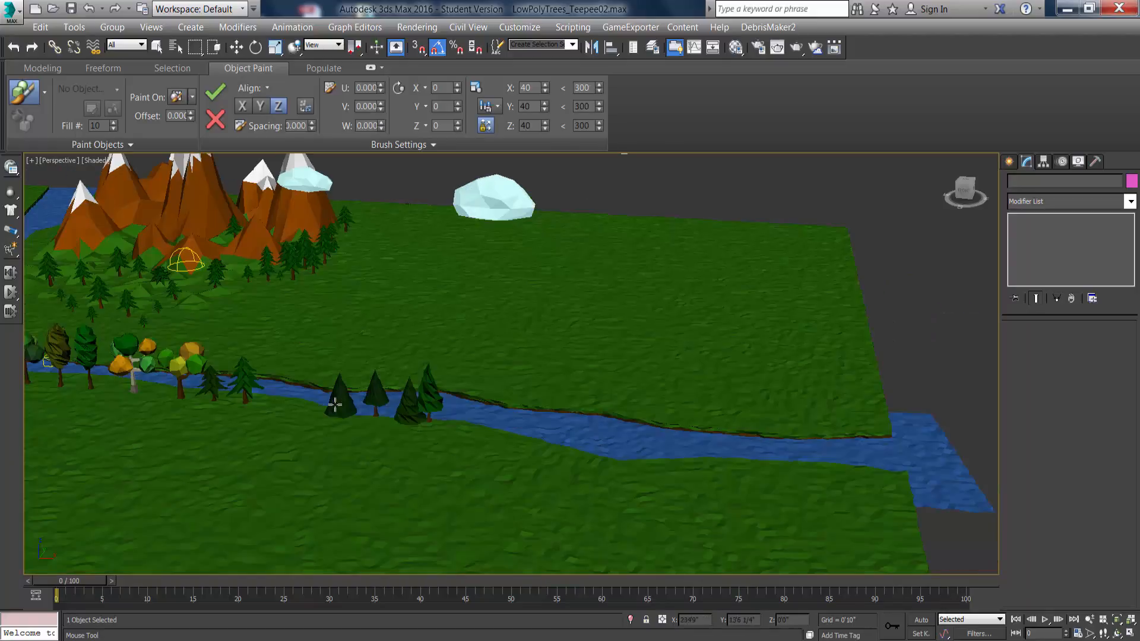
key(w)
click(359, 369)
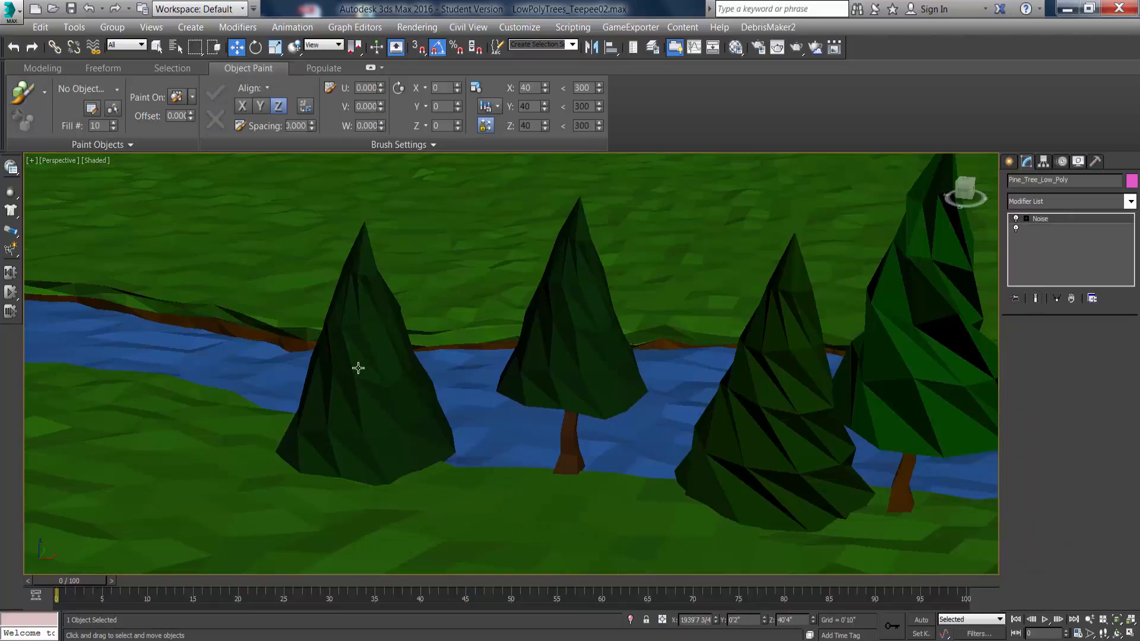
Paint copies of the cone-shaped evergreen across the new scene's foreground and along the river bank in front of the mountains.
scroll(546, 412, down, 10)
middle_drag(754, 402, 475, 398)
middle_drag(920, 440, 484, 374)
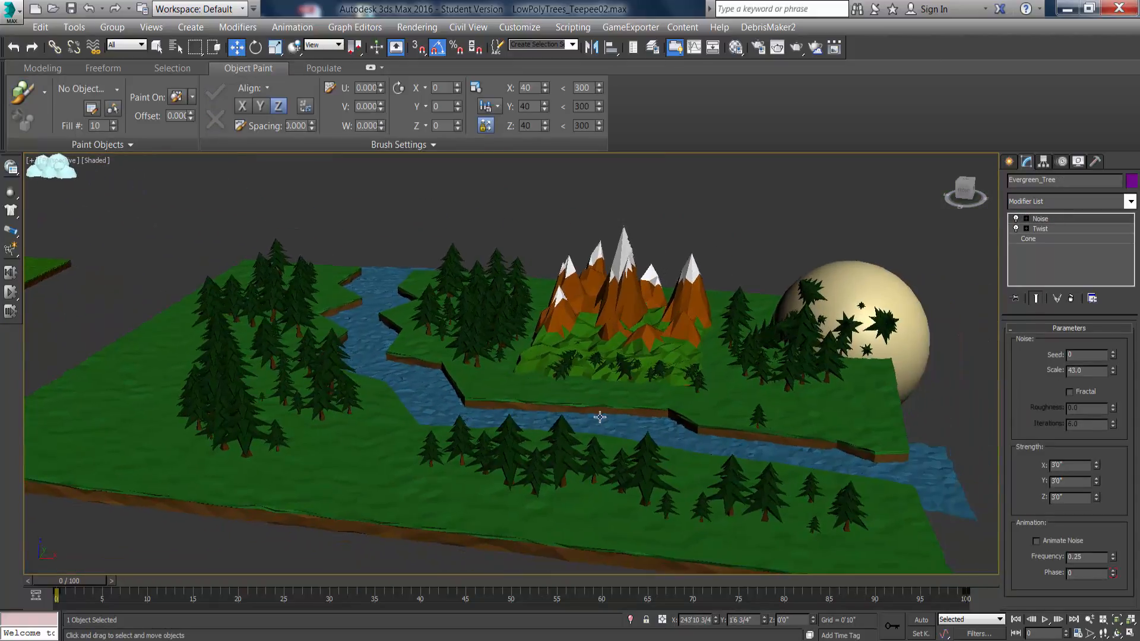
click(23, 95)
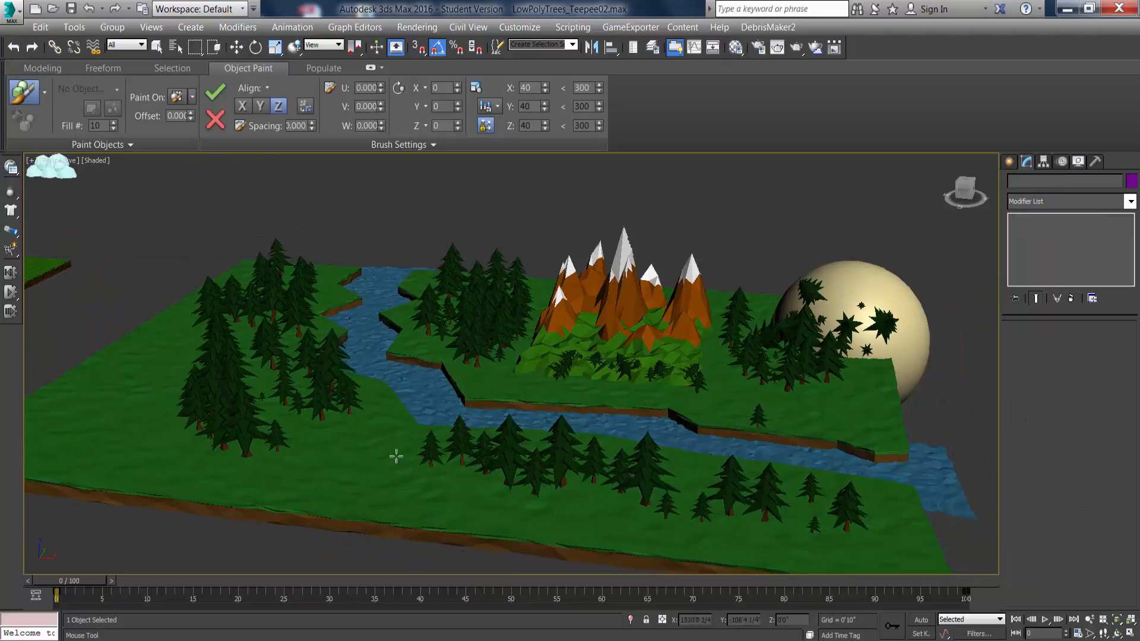
mouse_move(367, 427)
mouse_down()
mouse_move(376, 471)
mouse_move(602, 523)
mouse_up()
mouse_move(504, 378)
mouse_down()
mouse_move(695, 359)
mouse_move(877, 415)
mouse_up()
Leave painting and select the trunk under the round green-and-olive tree in the sample scene's tree row.
scroll(467, 364, down, 10)
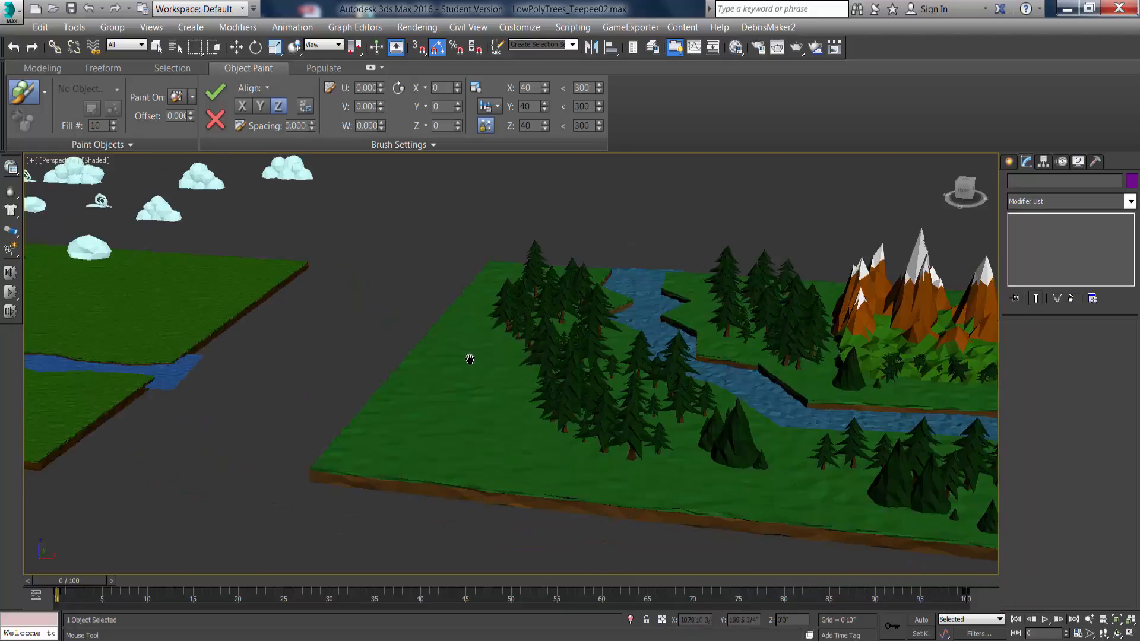
scroll(358, 351, up, 12)
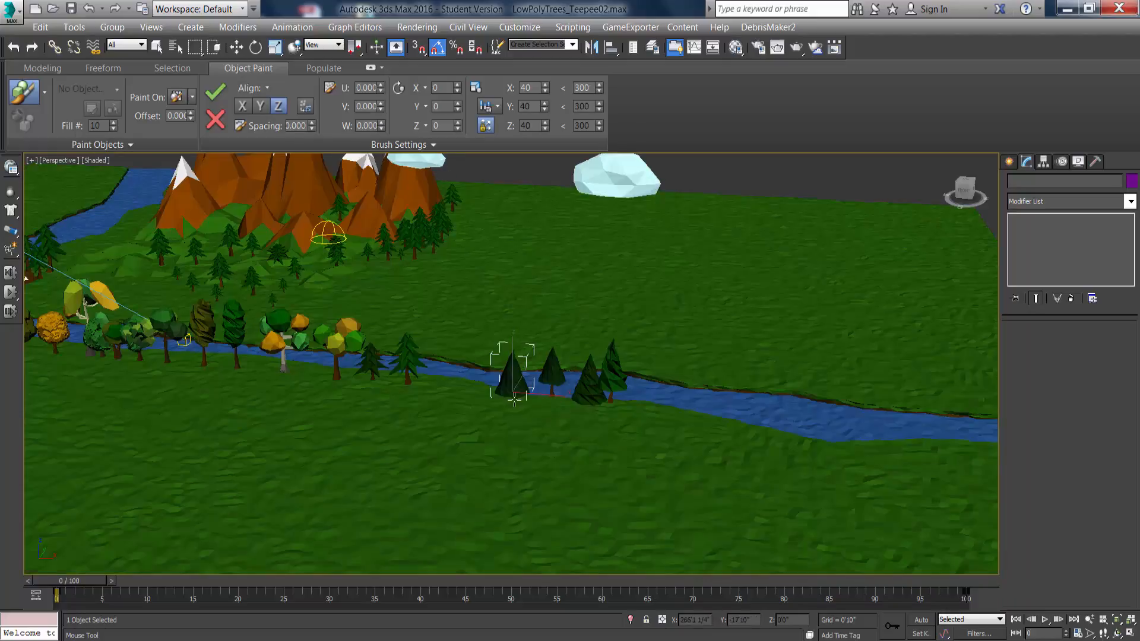
scroll(351, 372, up, 8)
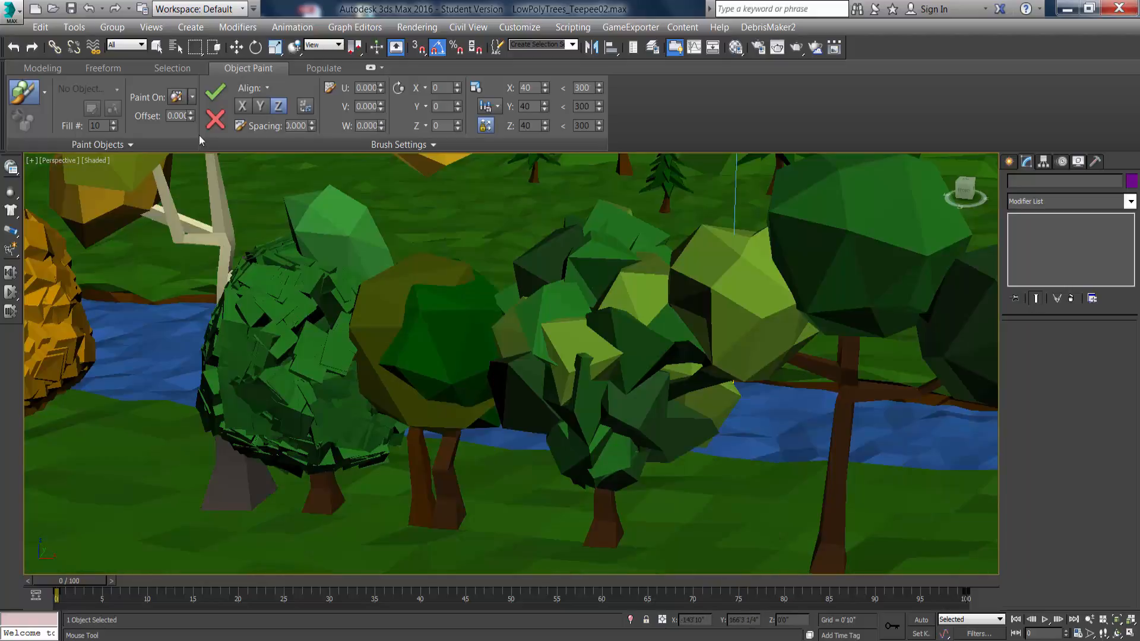
click(236, 47)
click(489, 331)
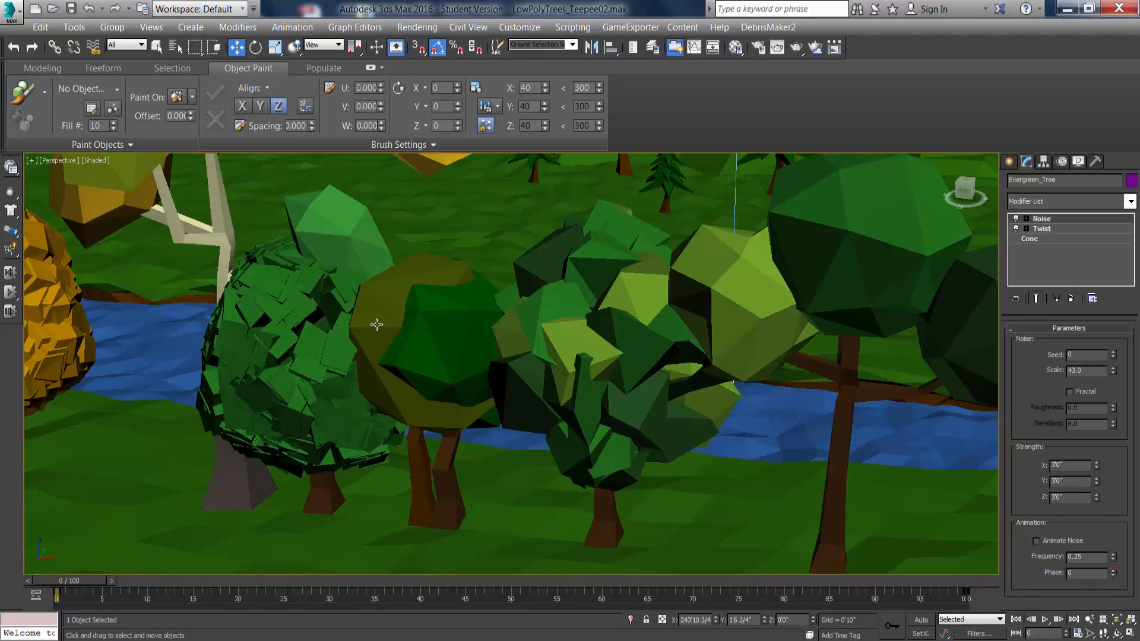
click(454, 488)
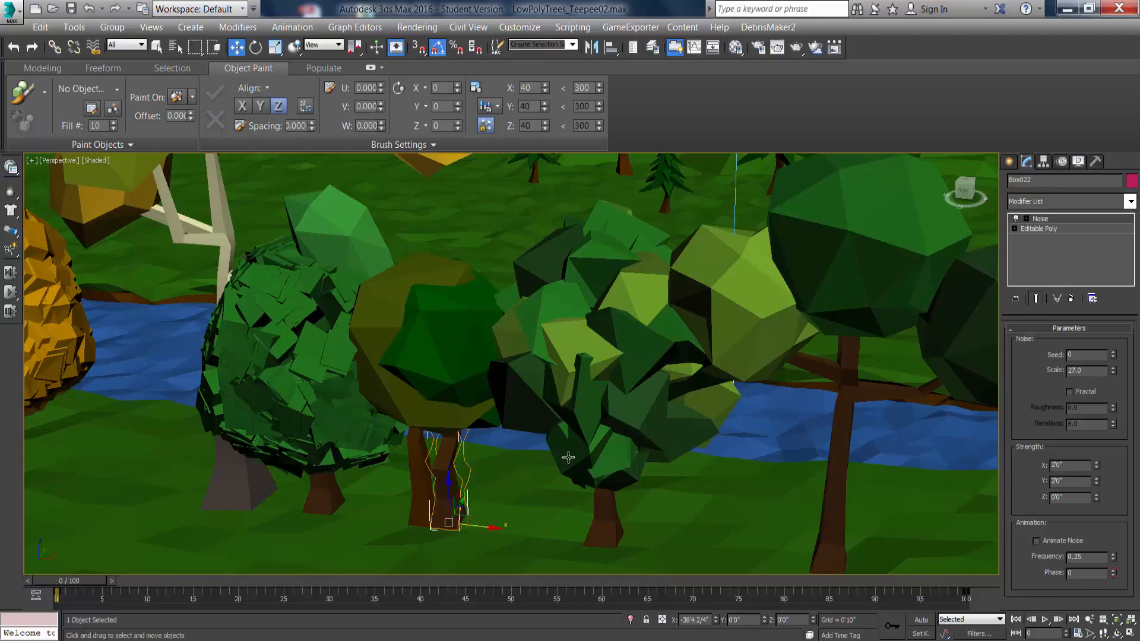
scroll(568, 434, down, 8)
scroll(568, 434, up, 3)
scroll(568, 434, up, 3)
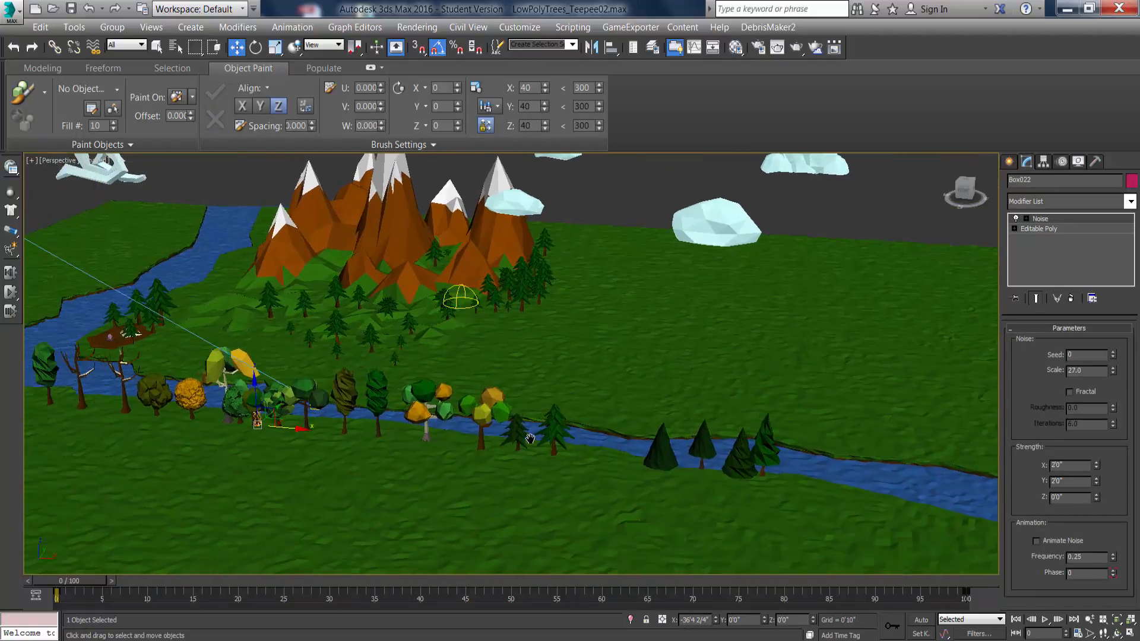
Select the pale-trunked birch's trunk in the sample scene's tree row and convert it to Editable Poly.
click(488, 440)
alt+middle_drag(417, 462, 498, 444)
scroll(502, 446, up, 6)
middle_drag(429, 440, 571, 474)
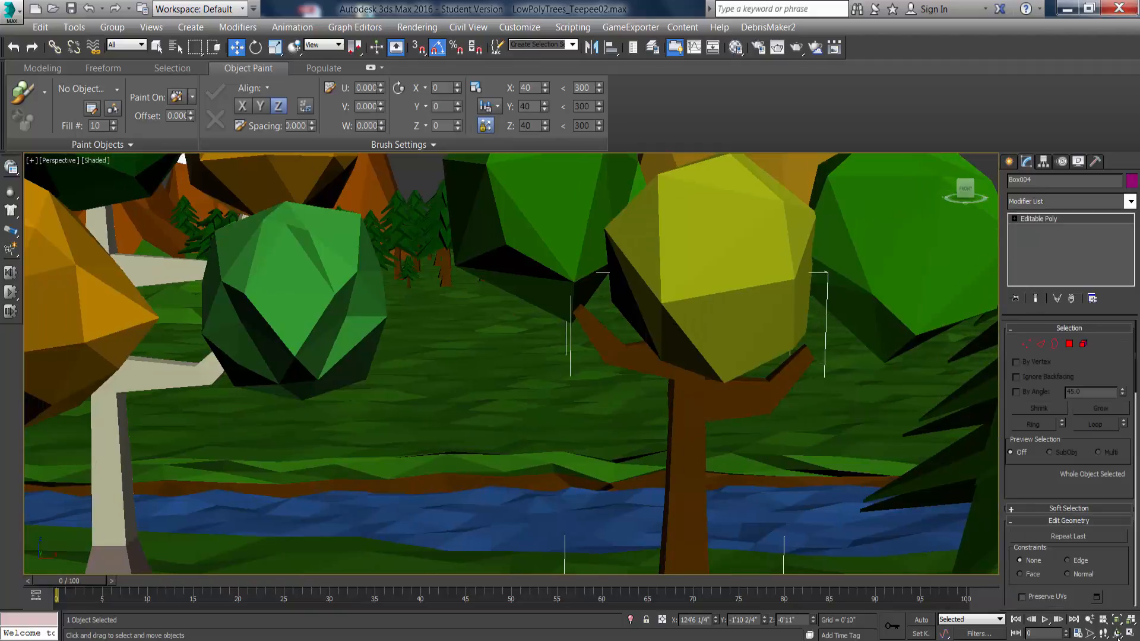
click(1090, 620)
drag(655, 420, 656, 428)
scroll(657, 428, up, 5)
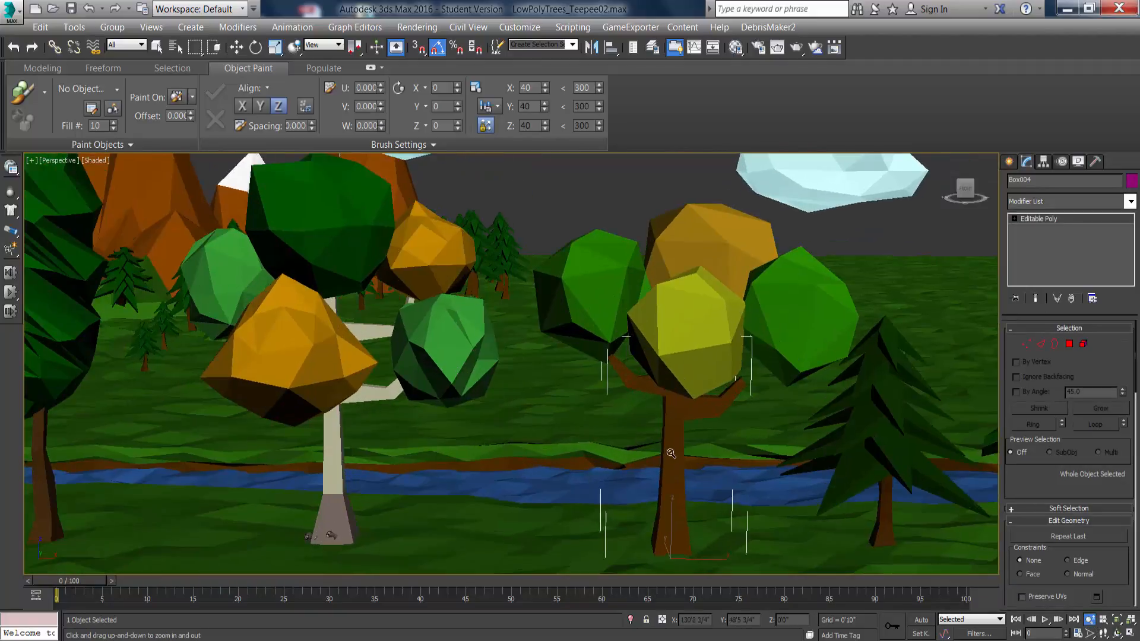
key(w)
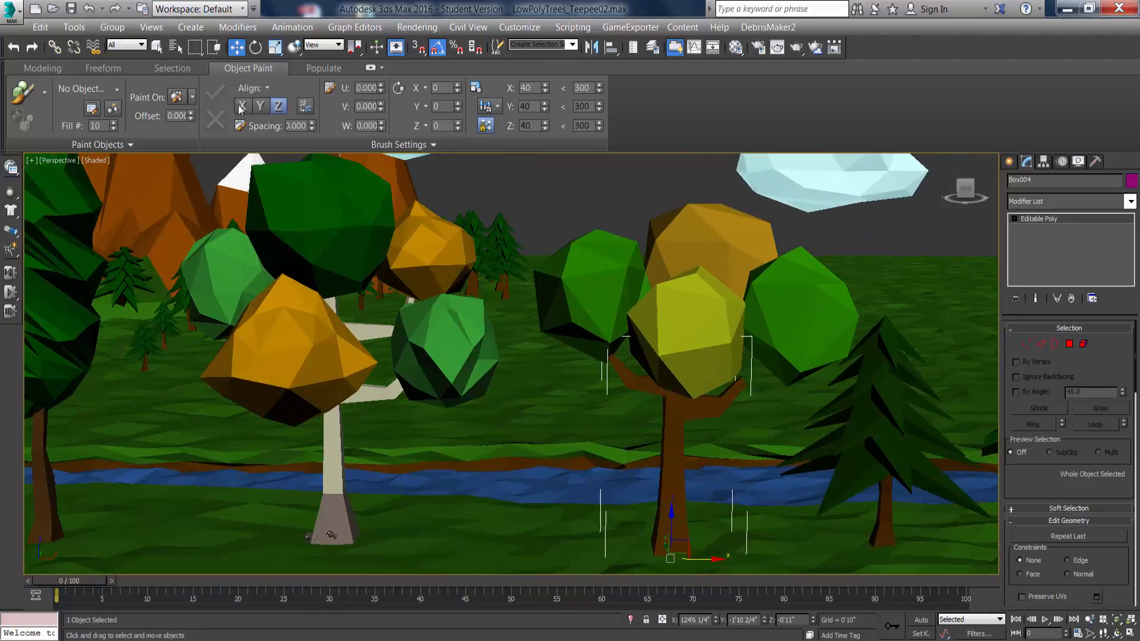
click(338, 481)
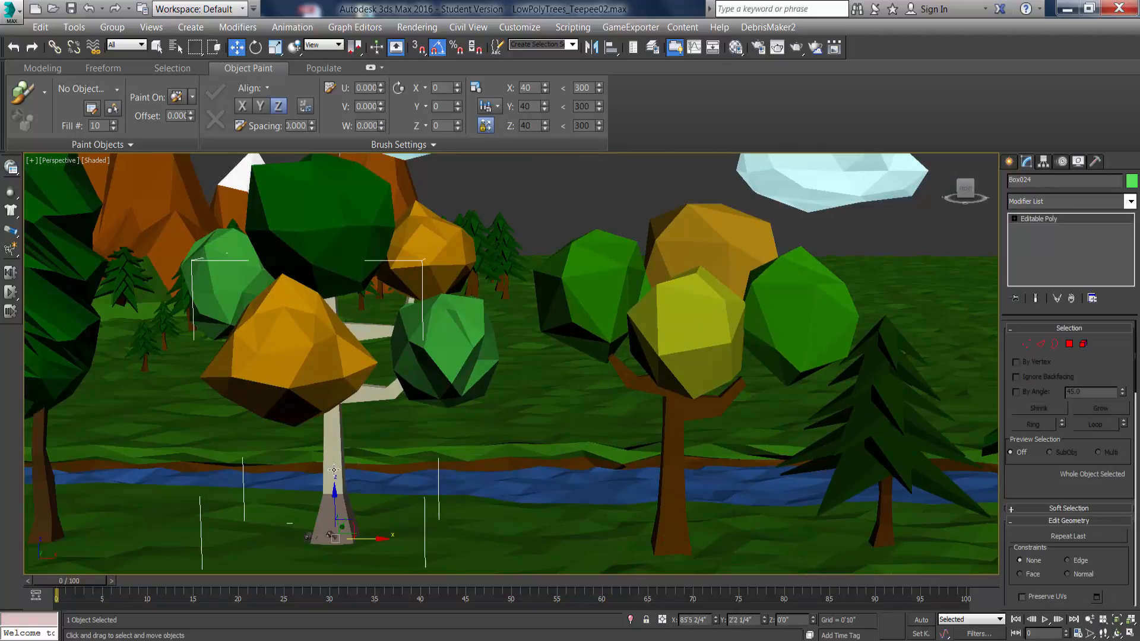
right_click(330, 466)
mouse_move(398, 623)
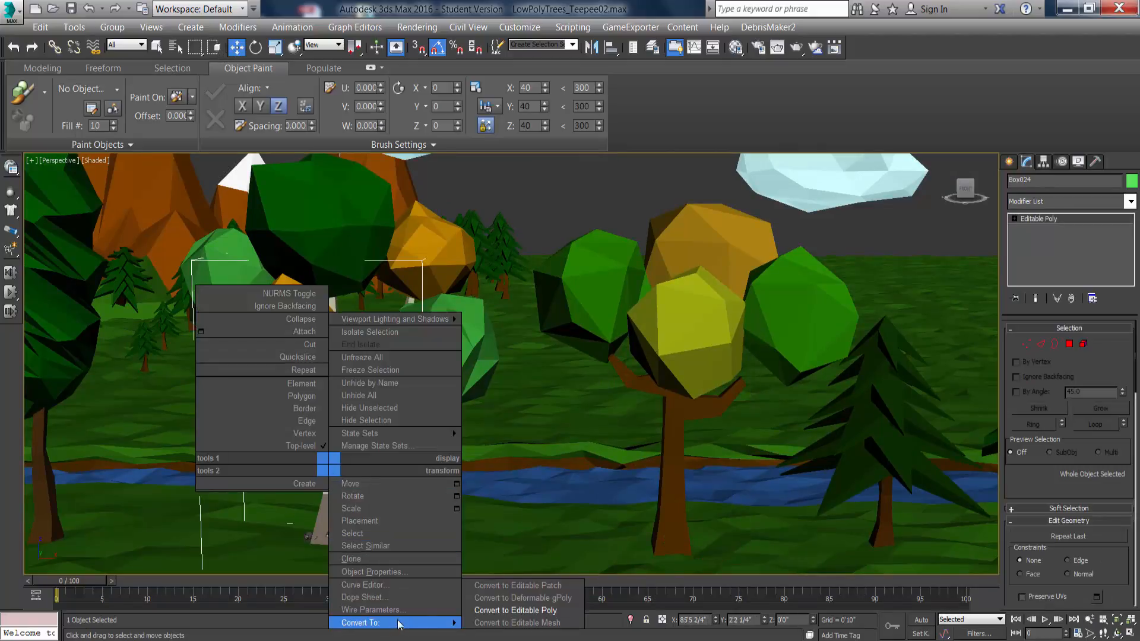
click(522, 610)
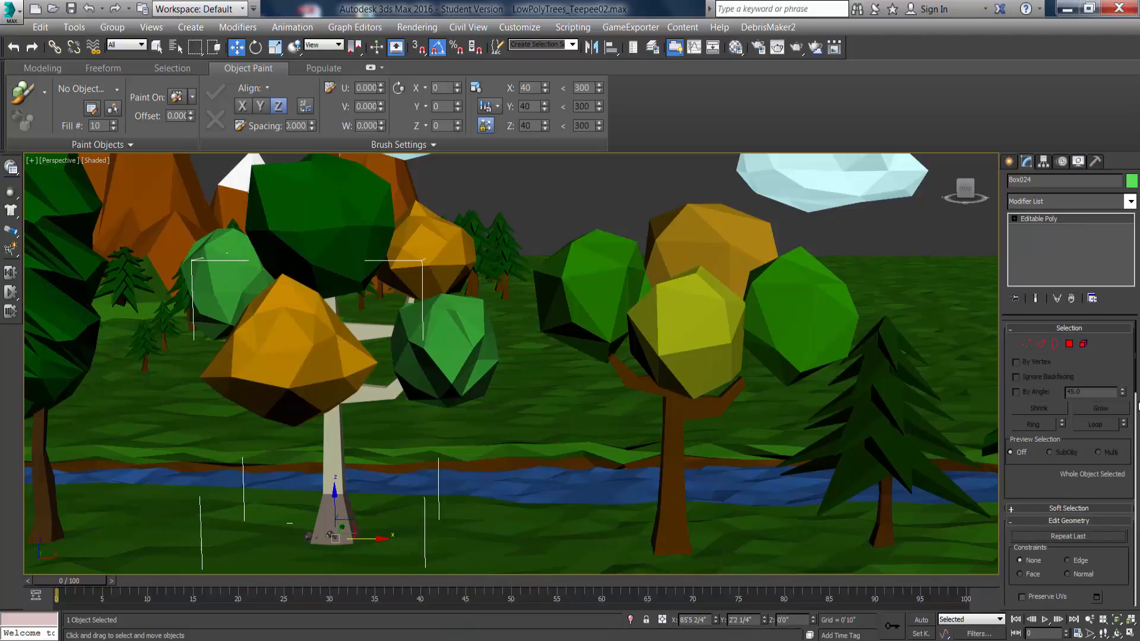
Attach the birch's green and orange foliage clumps to its trunk, matching material to material IDs, and name the object Birch_Tree.
click(1068, 328)
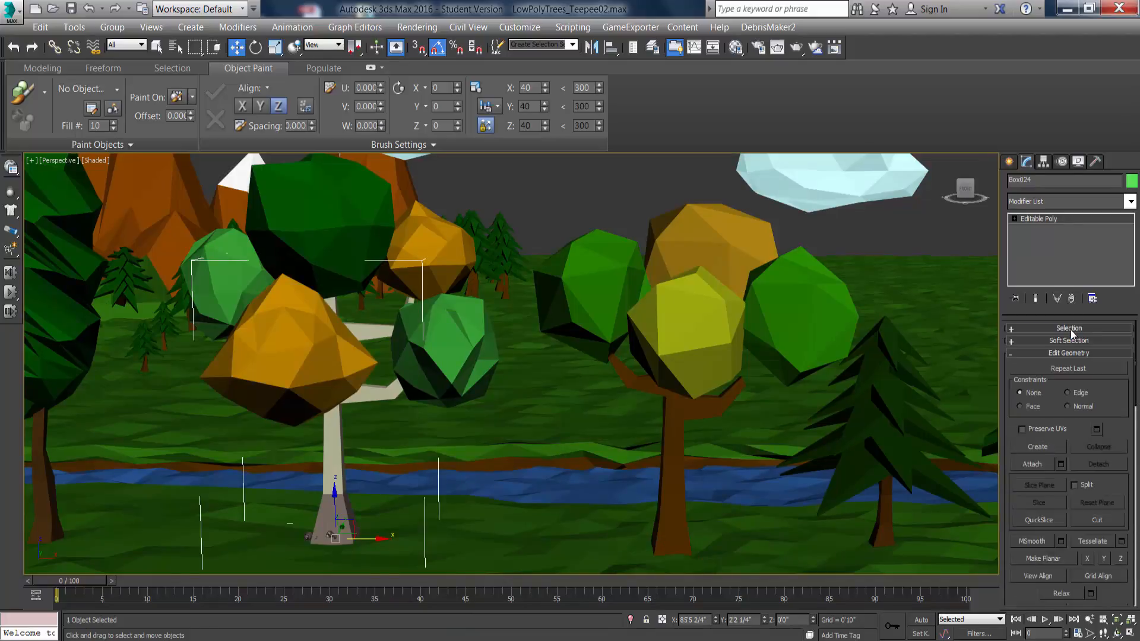
click(1043, 466)
click(331, 351)
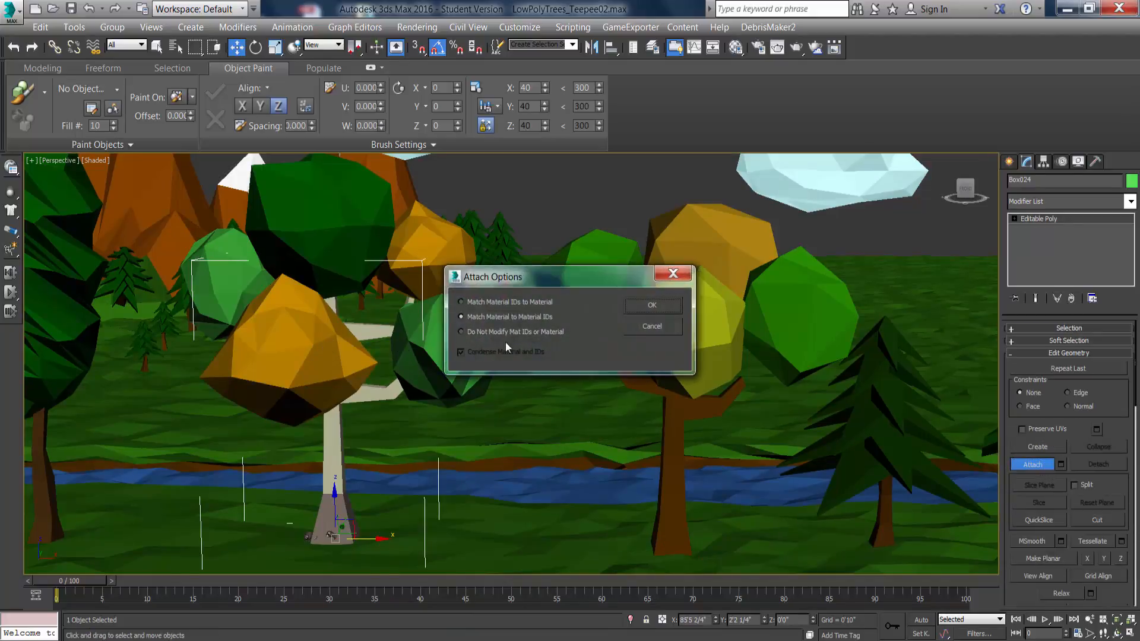
click(656, 309)
click(623, 338)
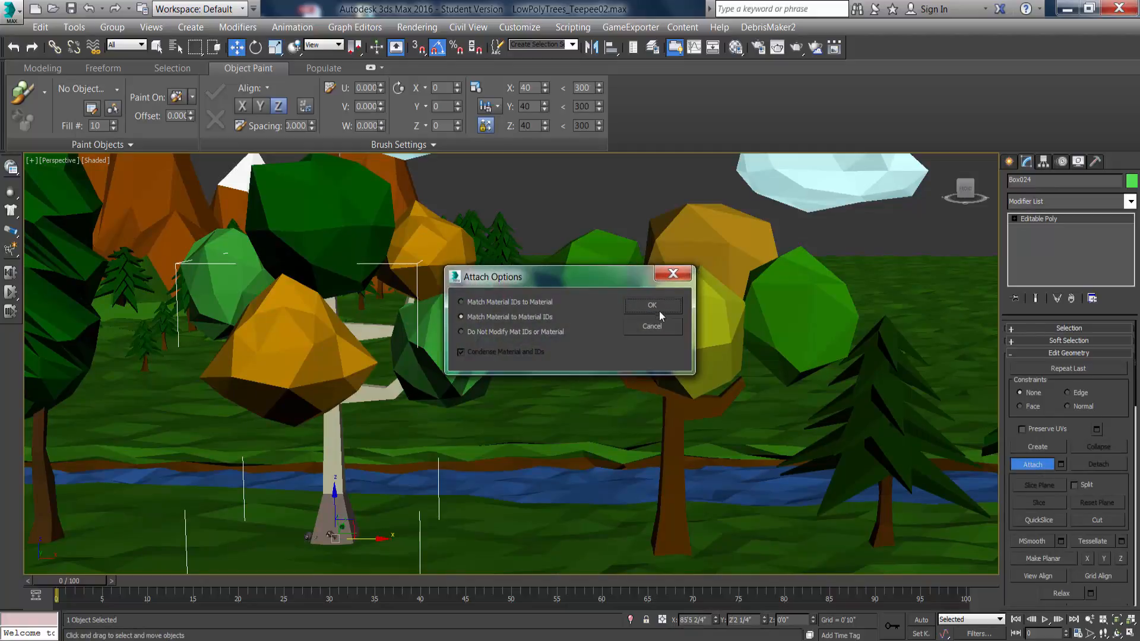
click(652, 305)
click(466, 268)
click(649, 306)
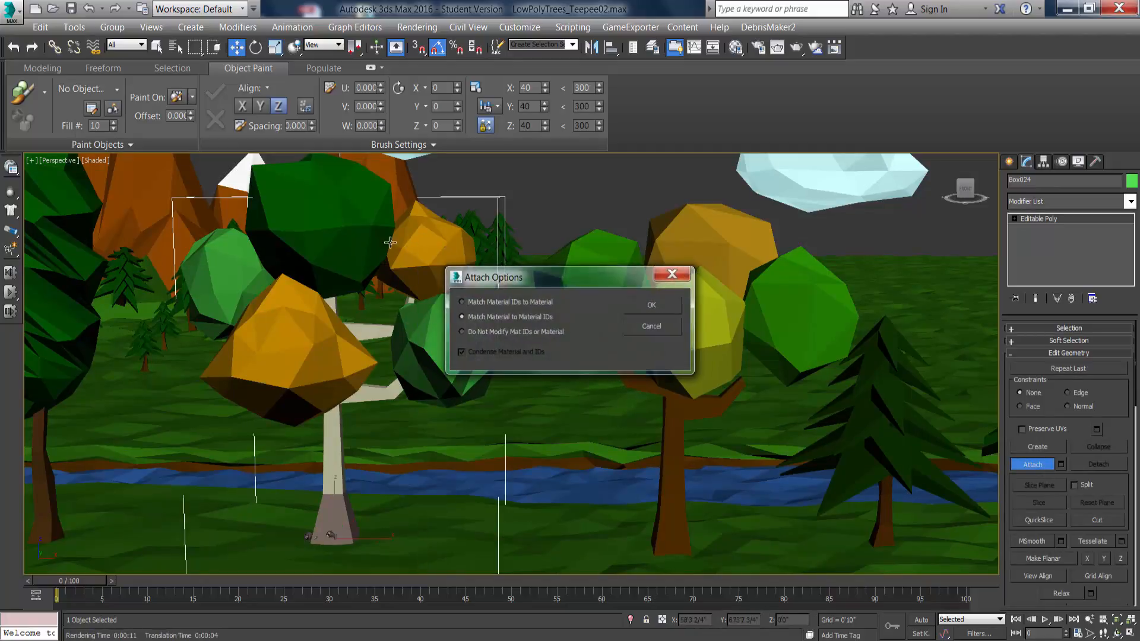
click(474, 272)
click(652, 305)
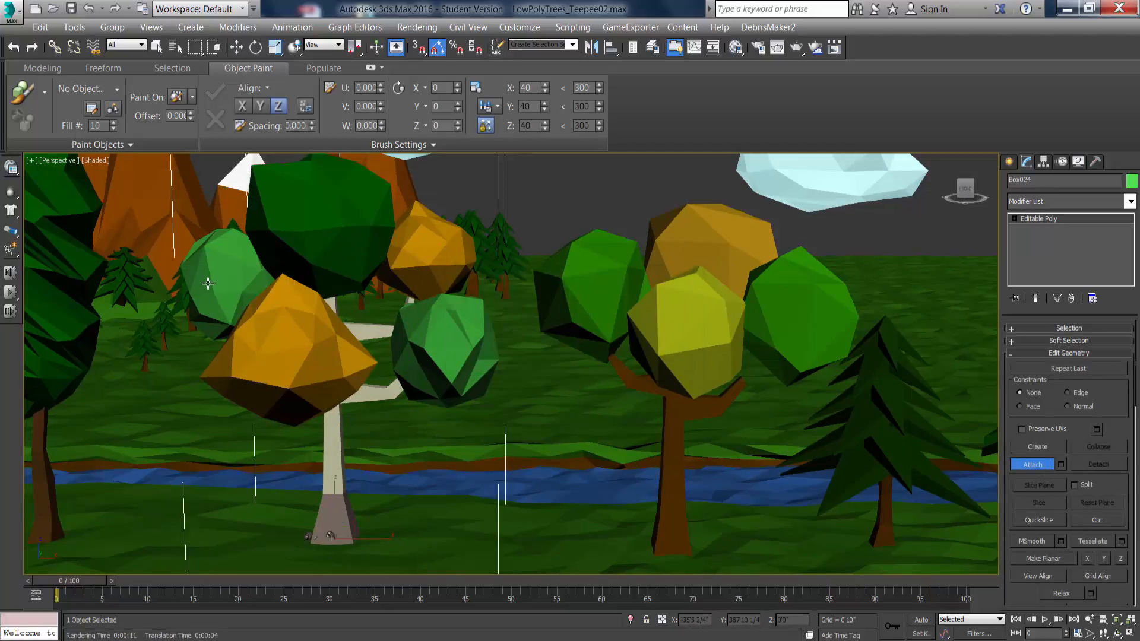
click(598, 325)
click(652, 305)
mouse_move(321, 299)
alt+middle_down()
mouse_move(338, 340)
mouse_move(327, 304)
alt+middle_up()
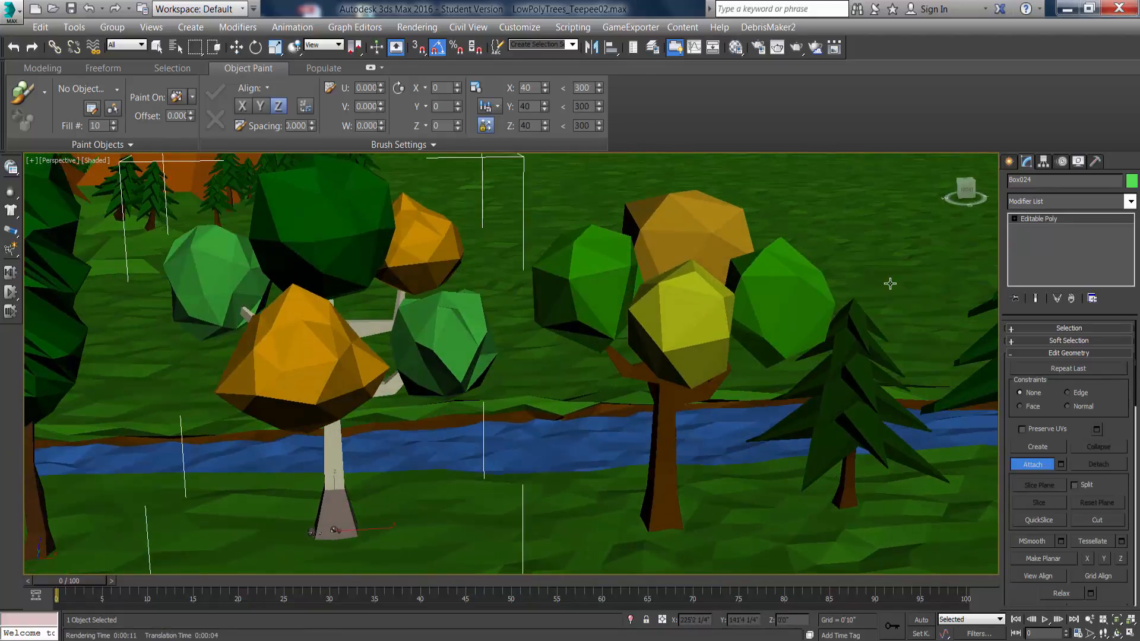
double_click(1056, 179)
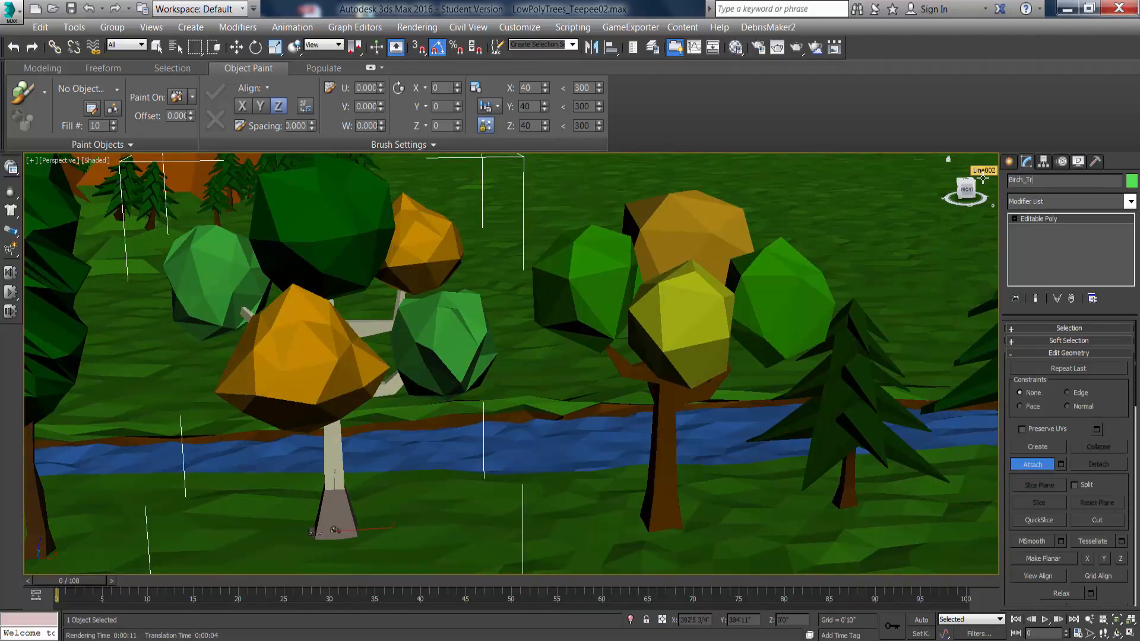
Stop attaching and activate object painting with the birch tree for the new scene's foreground.
scroll(734, 320, down, 10)
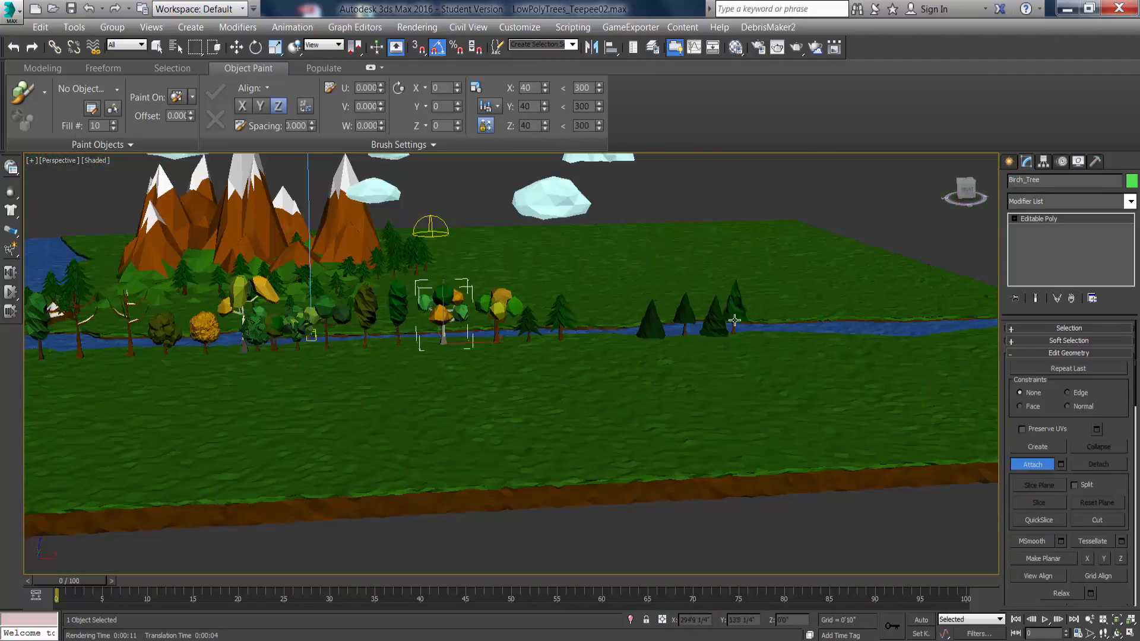
mouse_move(775, 318)
middle_down()
mouse_move(501, 334)
mouse_move(595, 301)
middle_up()
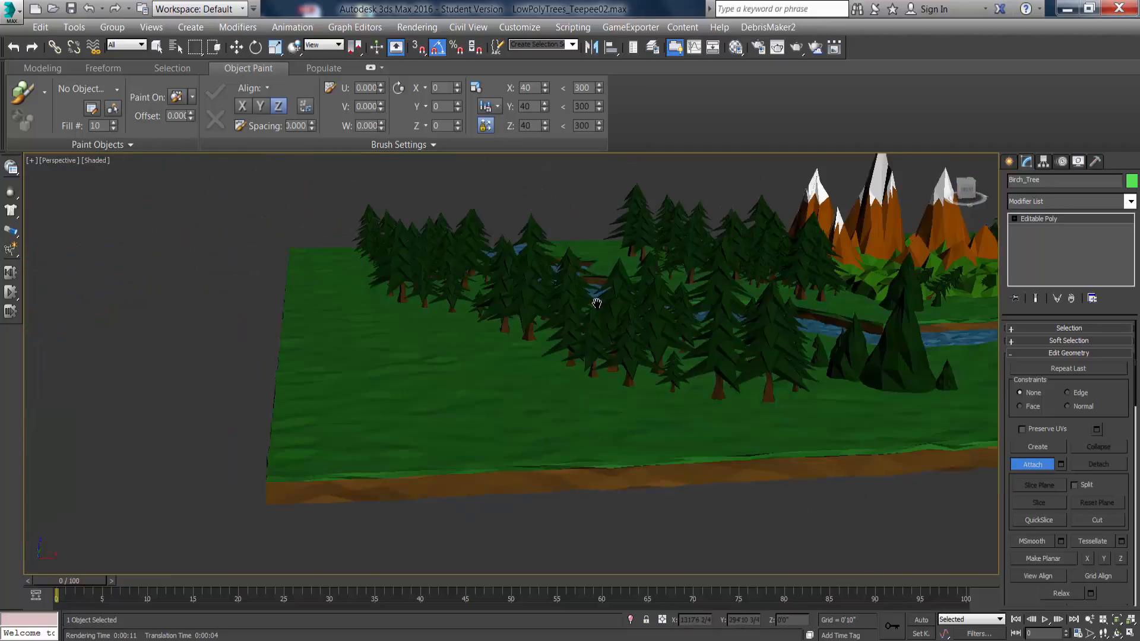
middle_drag(831, 326, 642, 328)
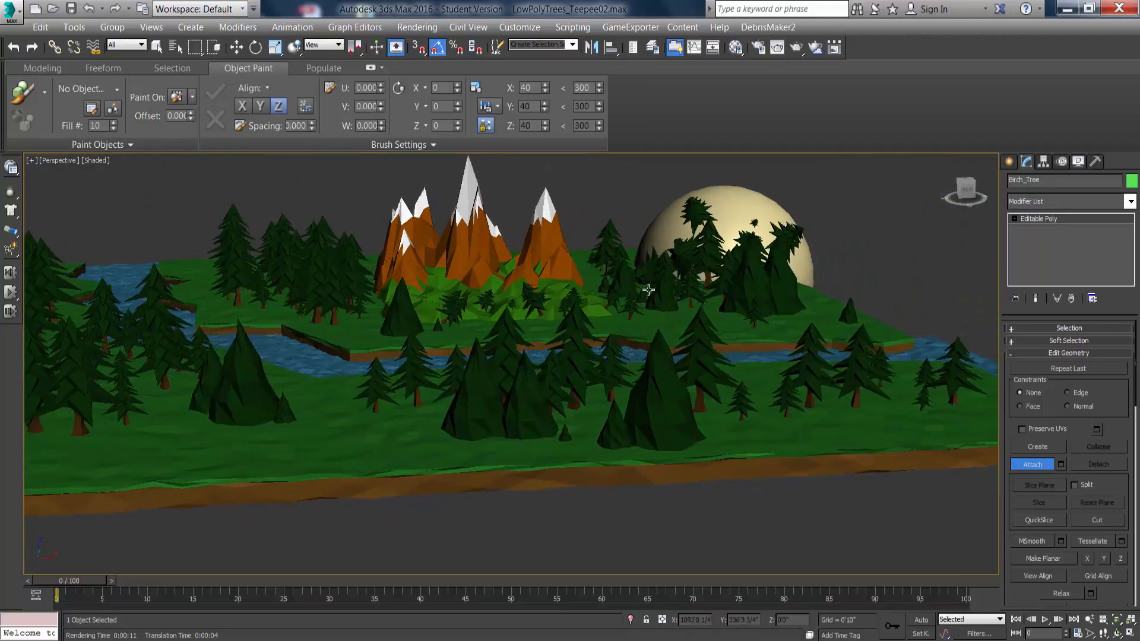
click(1039, 469)
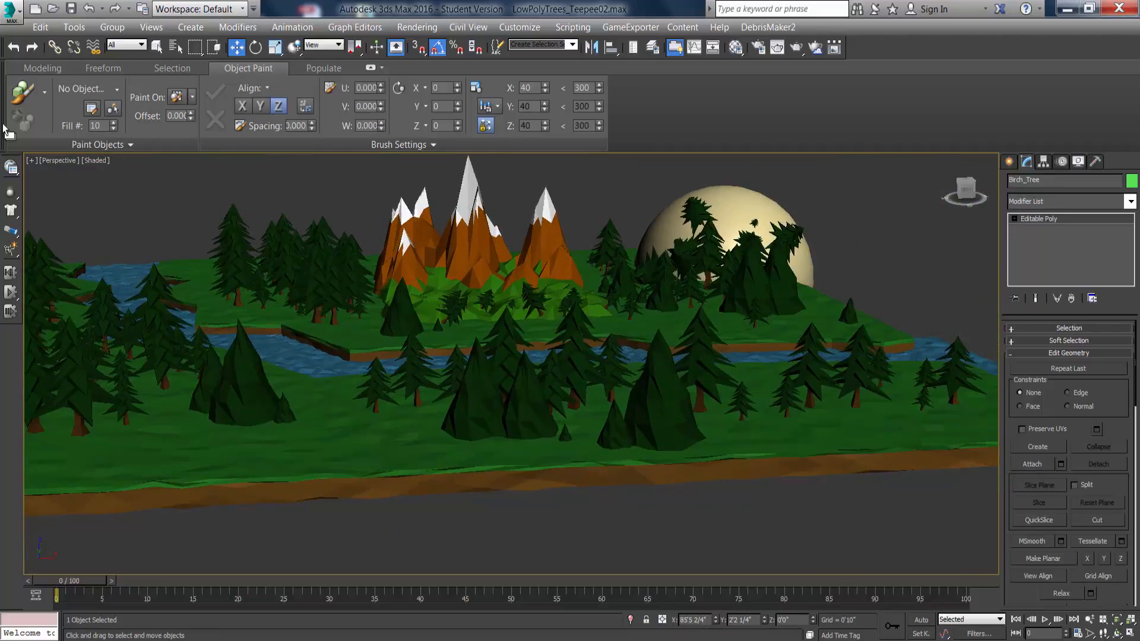
click(22, 94)
scroll(576, 341, up, 2)
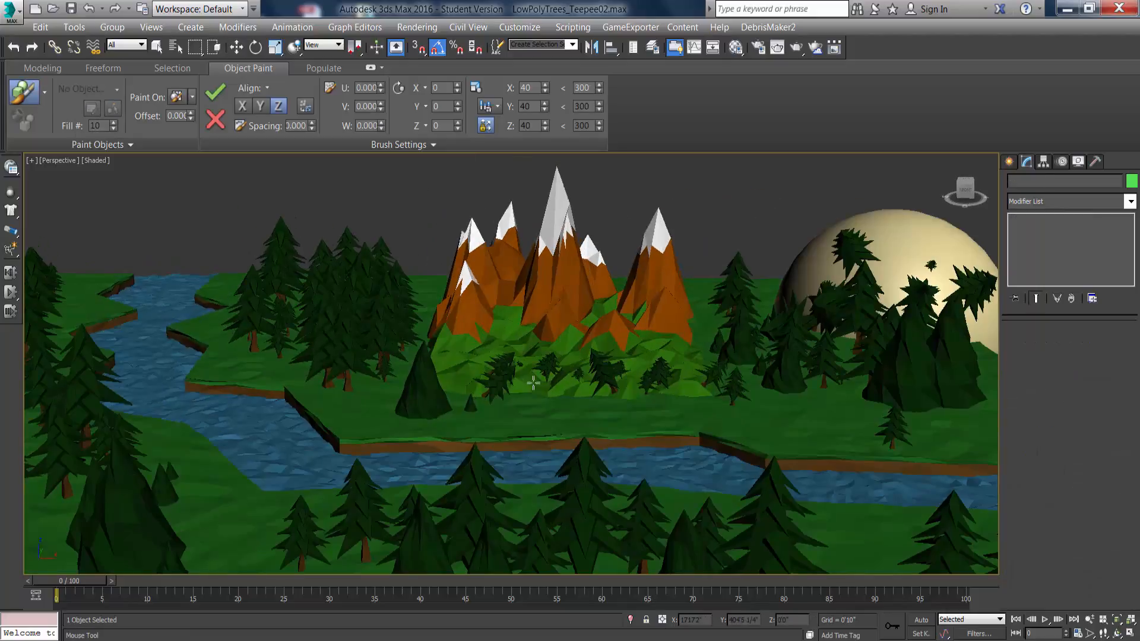
scroll(367, 426, up, 4)
click(431, 429)
drag(431, 428, 402, 471)
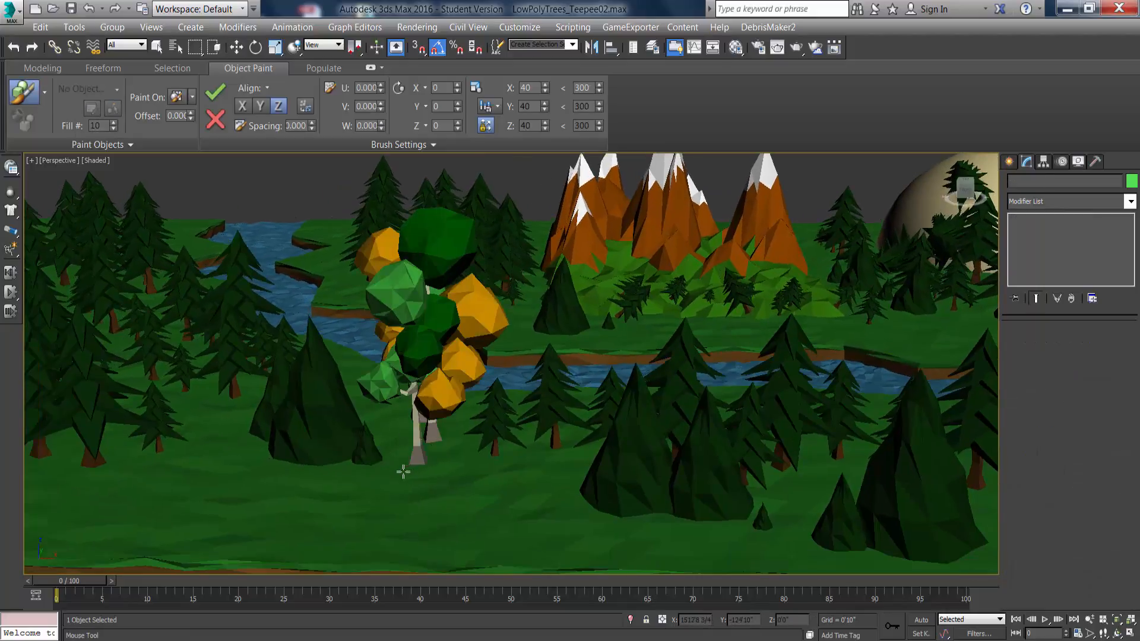
key(ctrl+z)
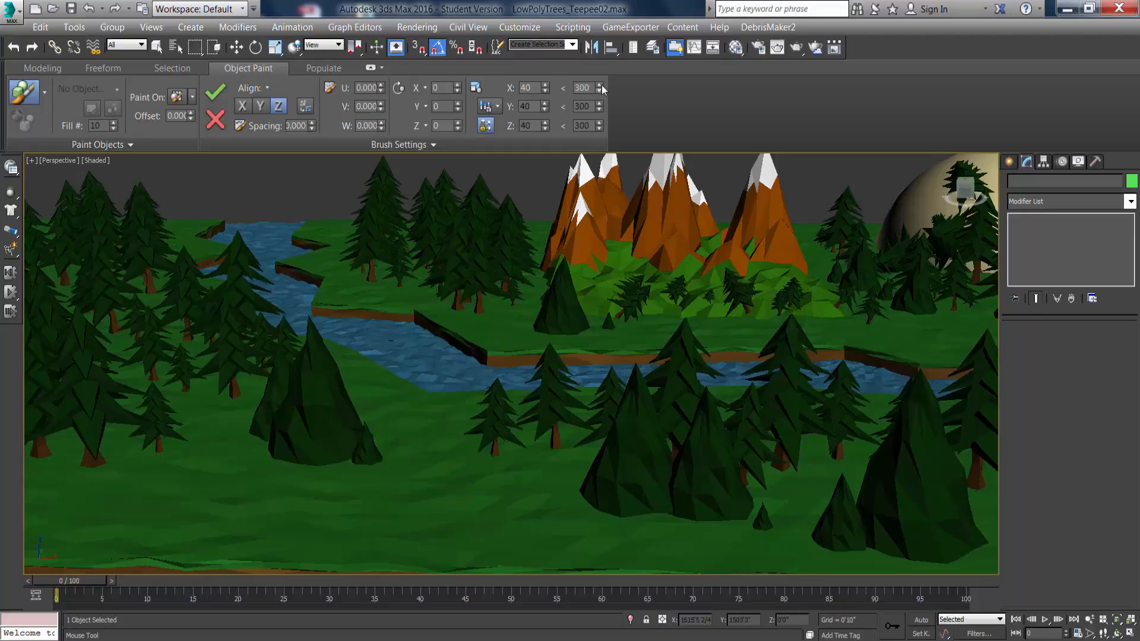
Set the maximum random scale to 150 and paint birch trees among the evergreens on the near side of the river.
drag(592, 88, 571, 90)
mouse_move(440, 464)
mouse_down()
mouse_move(491, 518)
mouse_move(540, 529)
mouse_up()
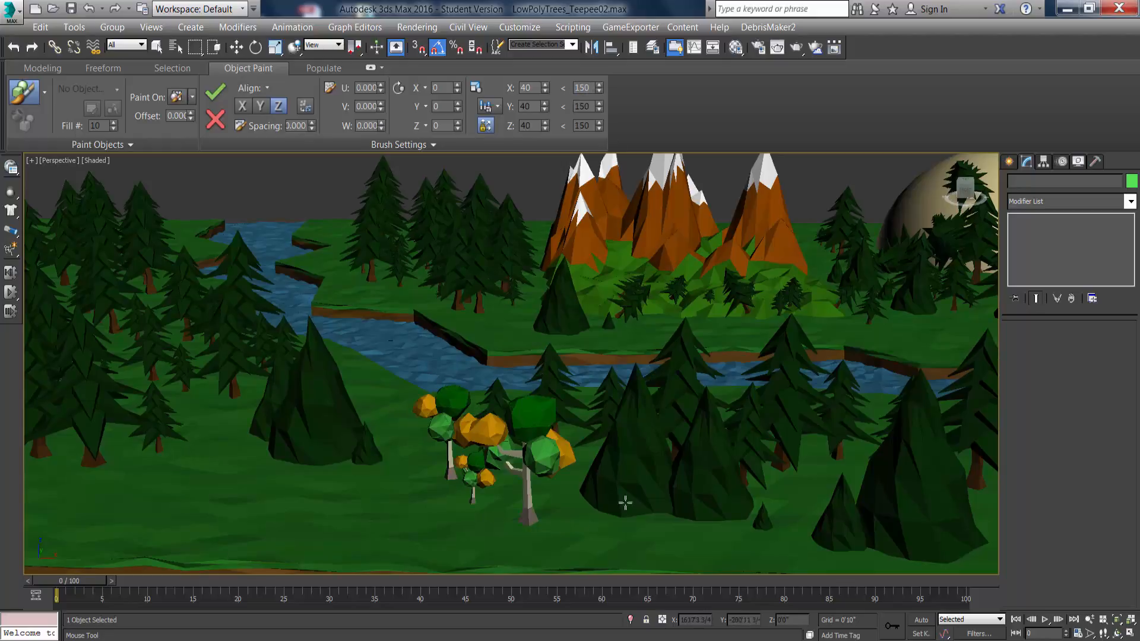
scroll(595, 427, up, 4)
alt+middle_drag(616, 426, 612, 382)
scroll(571, 457, down, 5)
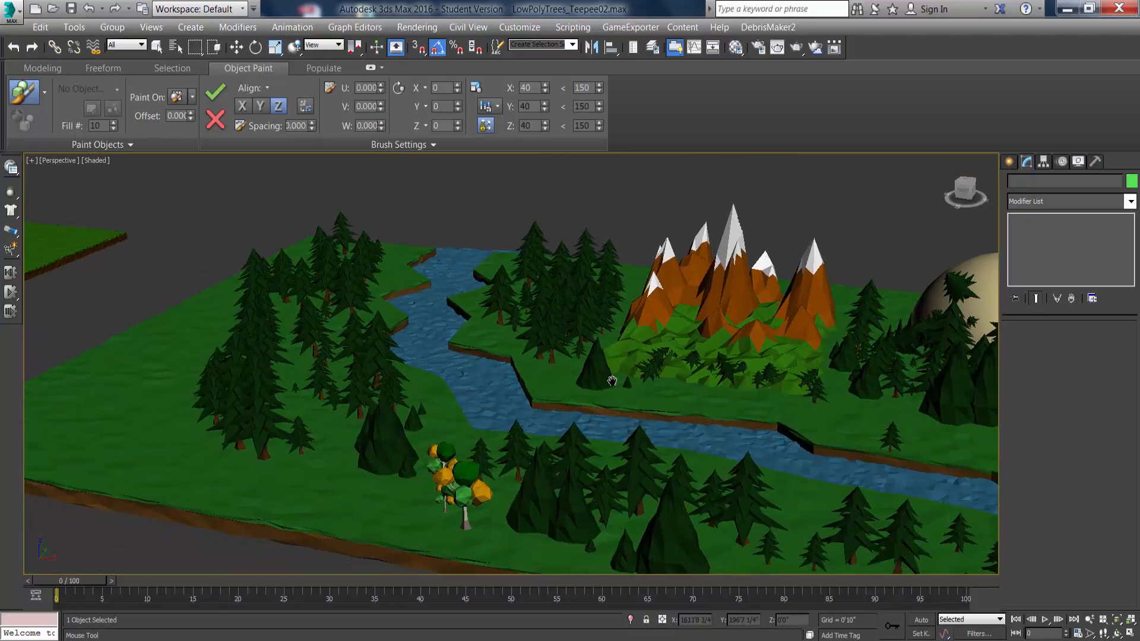
click(392, 488)
click(316, 422)
Paint more birch trees beside the near-side pine forest, across the river, and in front of and behind the mountains.
scroll(299, 420, down, 5)
mouse_move(299, 420)
alt+middle_down()
mouse_move(382, 407)
mouse_move(381, 419)
mouse_move(420, 354)
mouse_move(397, 413)
alt+middle_up()
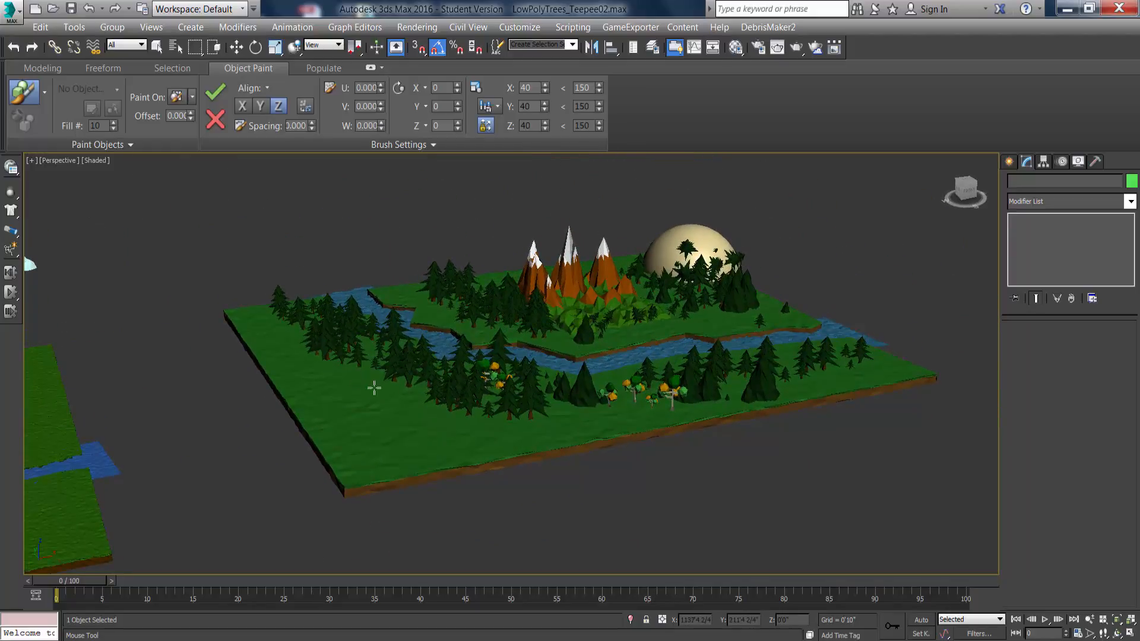
drag(374, 388, 390, 410)
drag(422, 298, 442, 318)
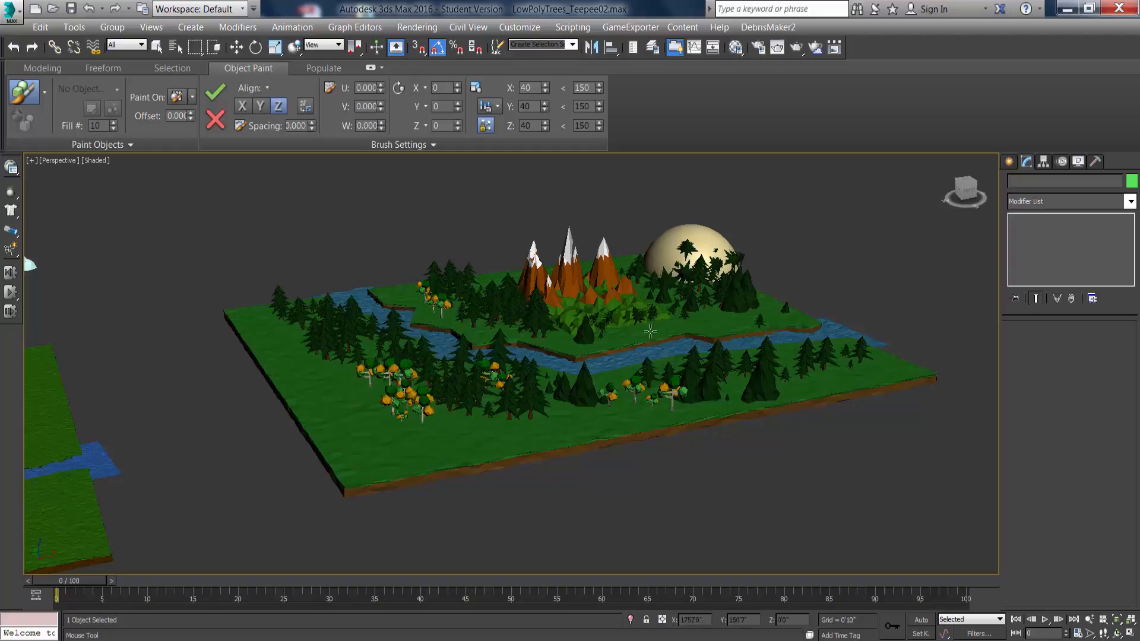
mouse_move(650, 332)
mouse_down()
mouse_move(724, 323)
mouse_move(687, 326)
mouse_move(715, 316)
mouse_up()
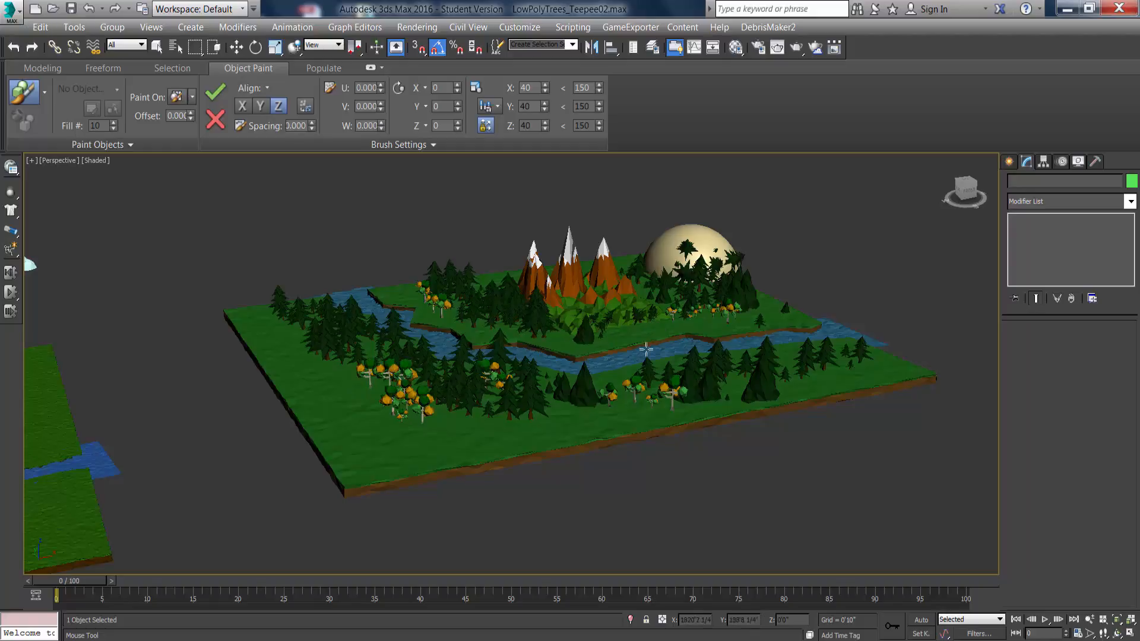
alt+middle_drag(644, 345, 603, 355)
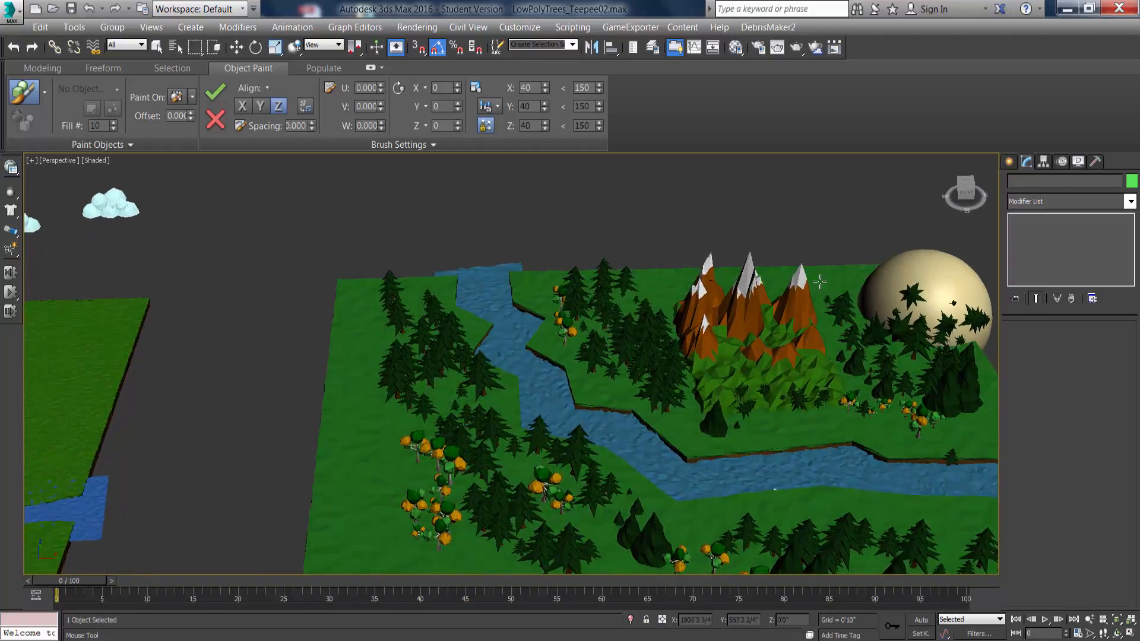
mouse_move(820, 283)
mouse_down()
mouse_move(698, 279)
mouse_move(655, 301)
mouse_up()
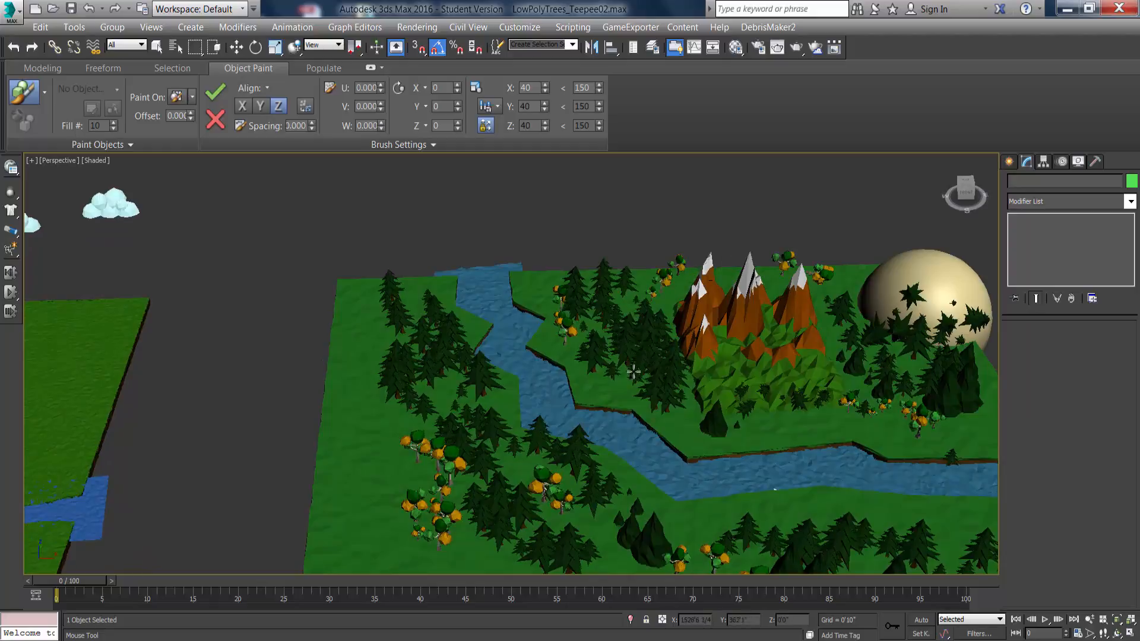
alt+middle_drag(633, 371, 682, 243)
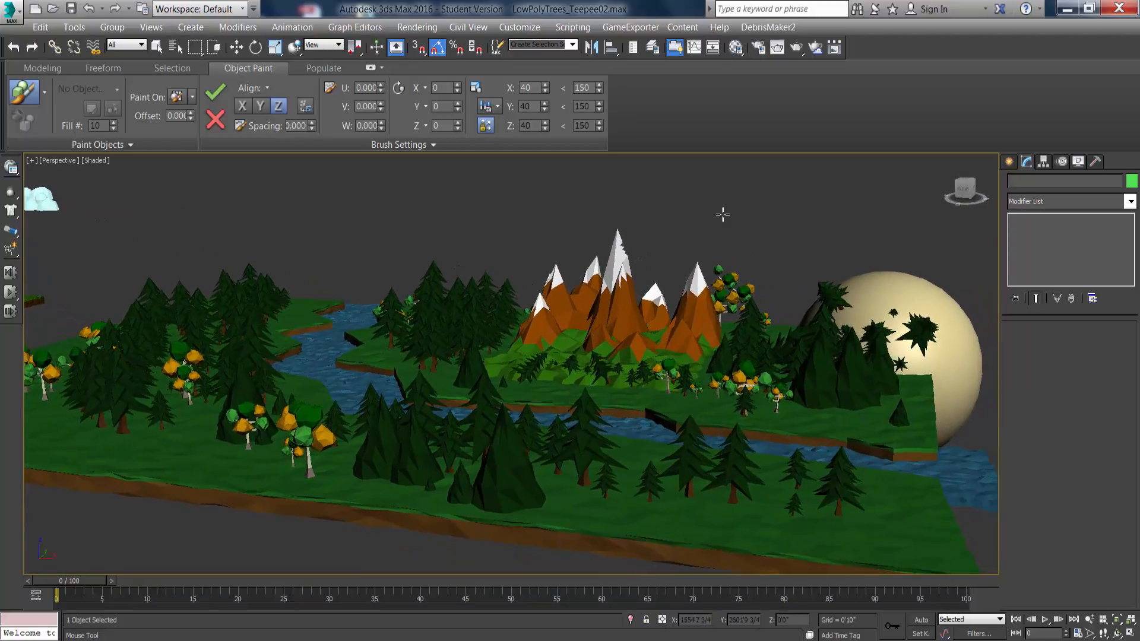
Hide the ribbon and delete the large cream sphere behind the terrain.
click(675, 47)
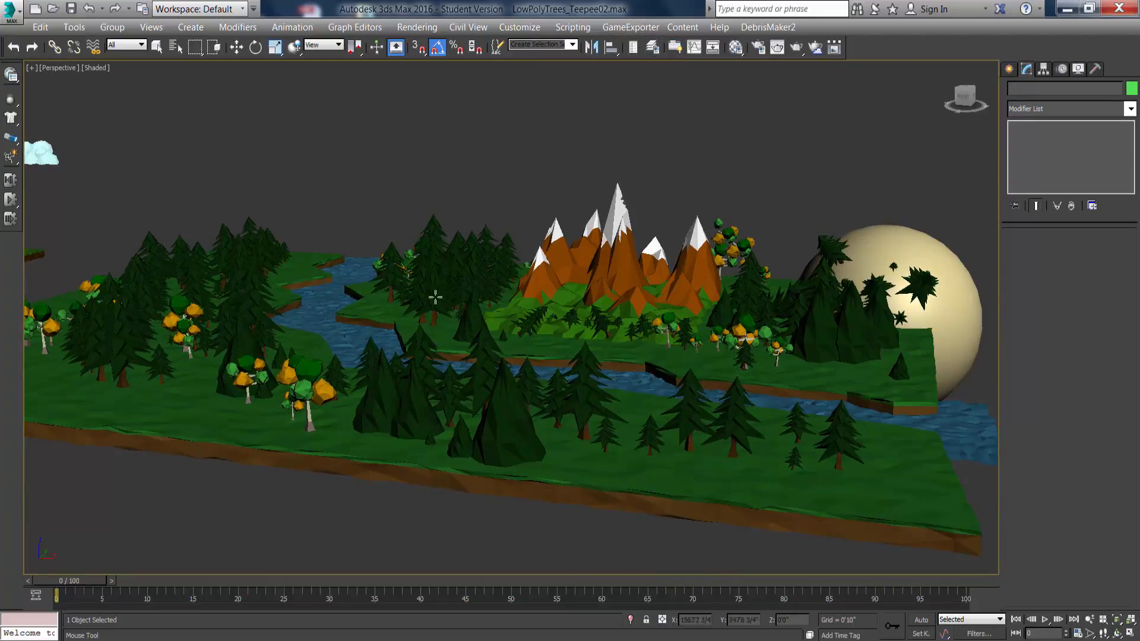
alt+middle_drag(435, 297, 421, 294)
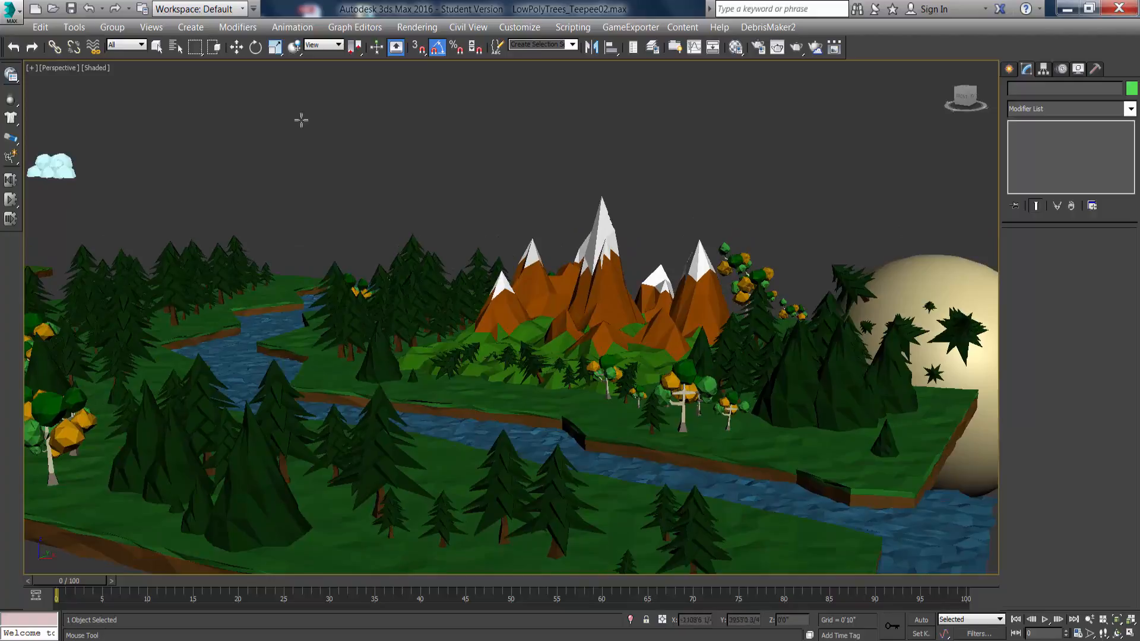
key(w)
click(895, 277)
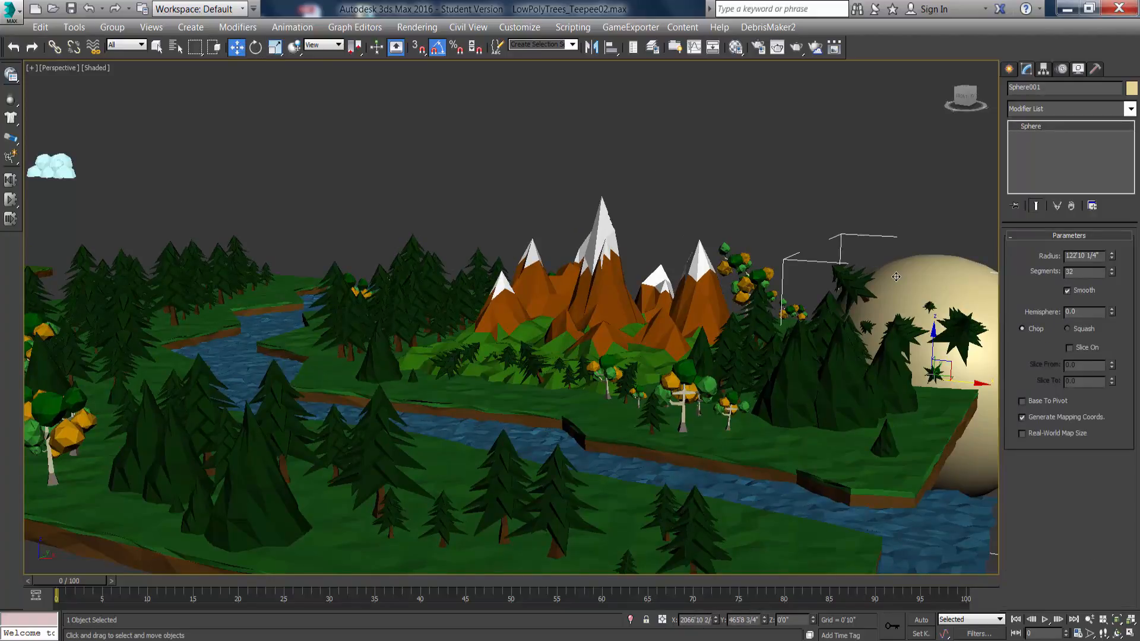
key(Delete)
Select the six stray pine trees floating above the terrain's far corner and delete them.
click(855, 274)
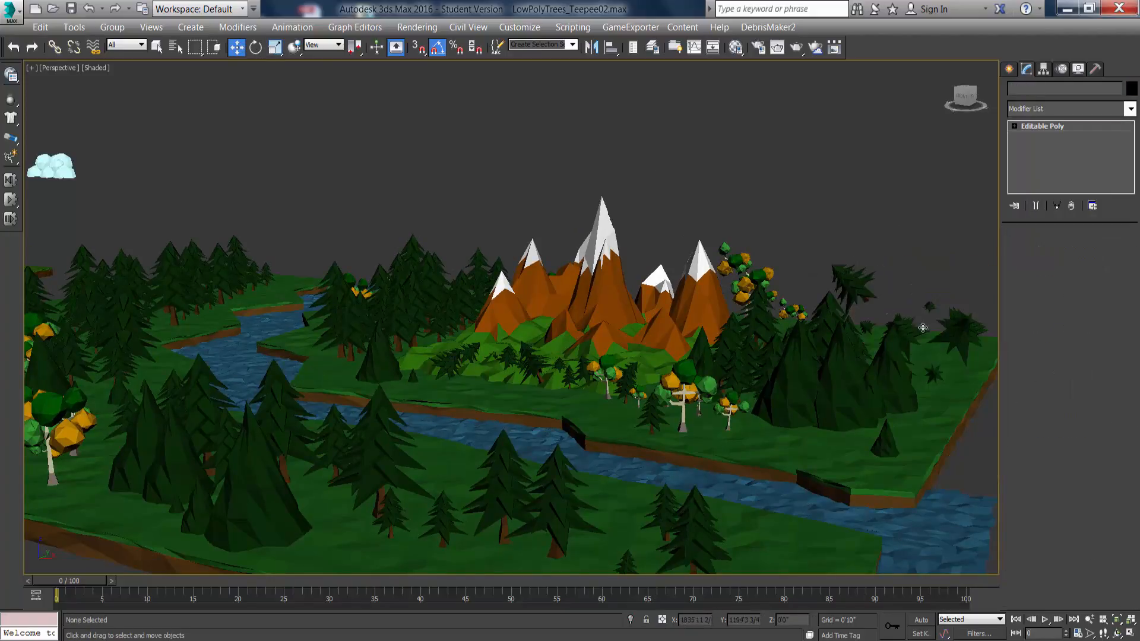
ctrl+click(927, 305)
ctrl+click(926, 304)
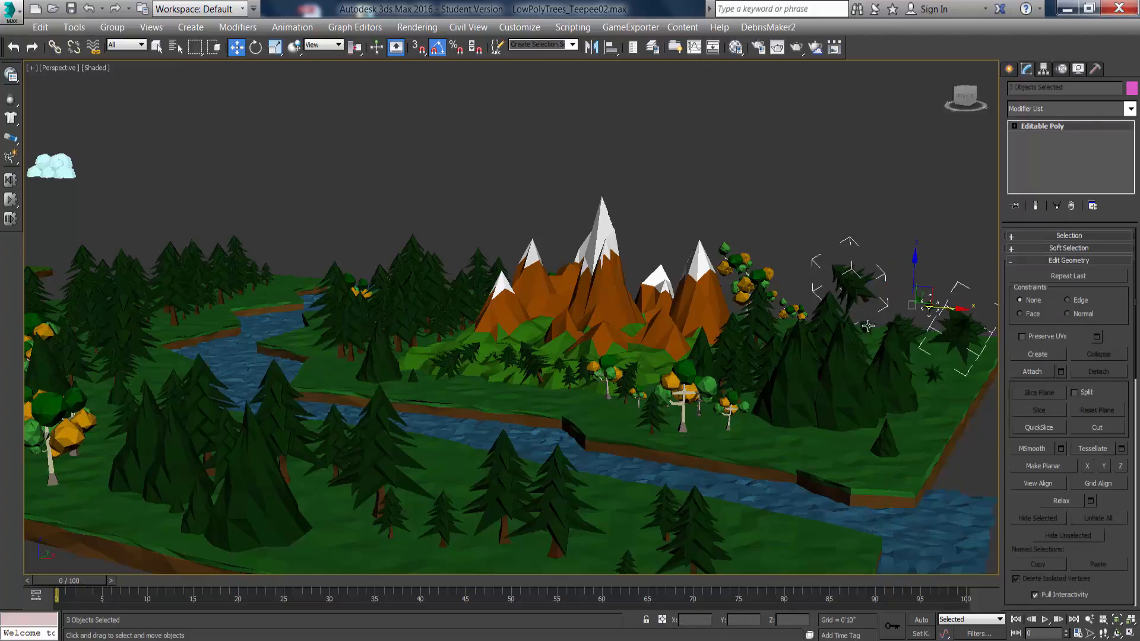
ctrl+click(867, 327)
ctrl+click(911, 330)
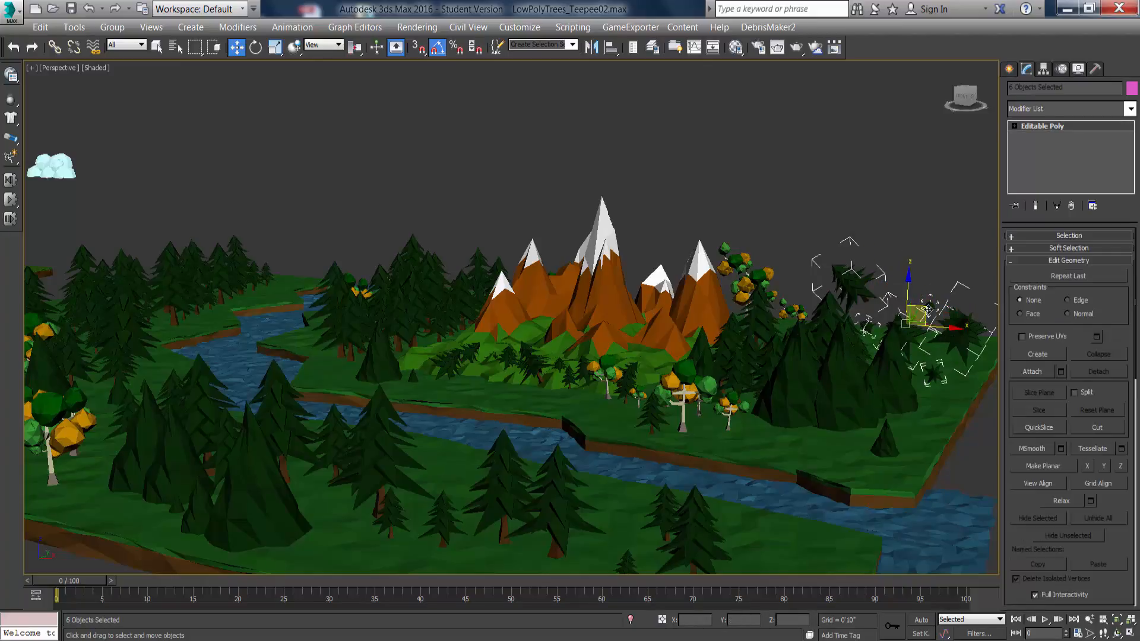
key(Delete)
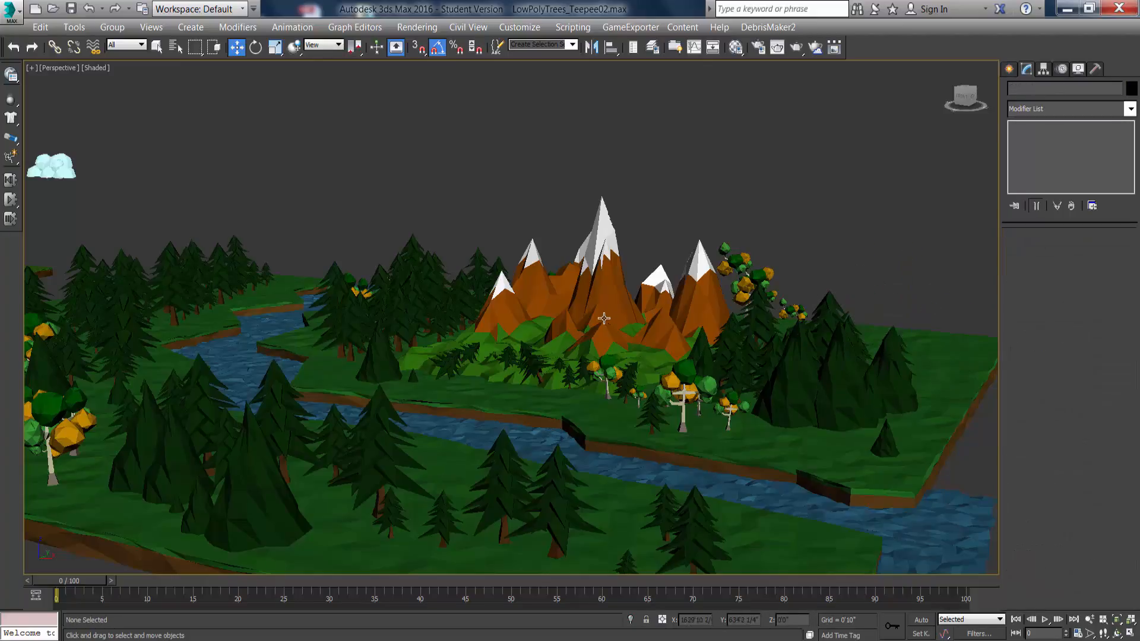
Rotate the tilted pine trees on the green foothills beside the leftmost mountain so they stand upright.
alt+middle_drag(555, 292, 547, 314)
key(shift+z)
key(shift+z)
click(1090, 618)
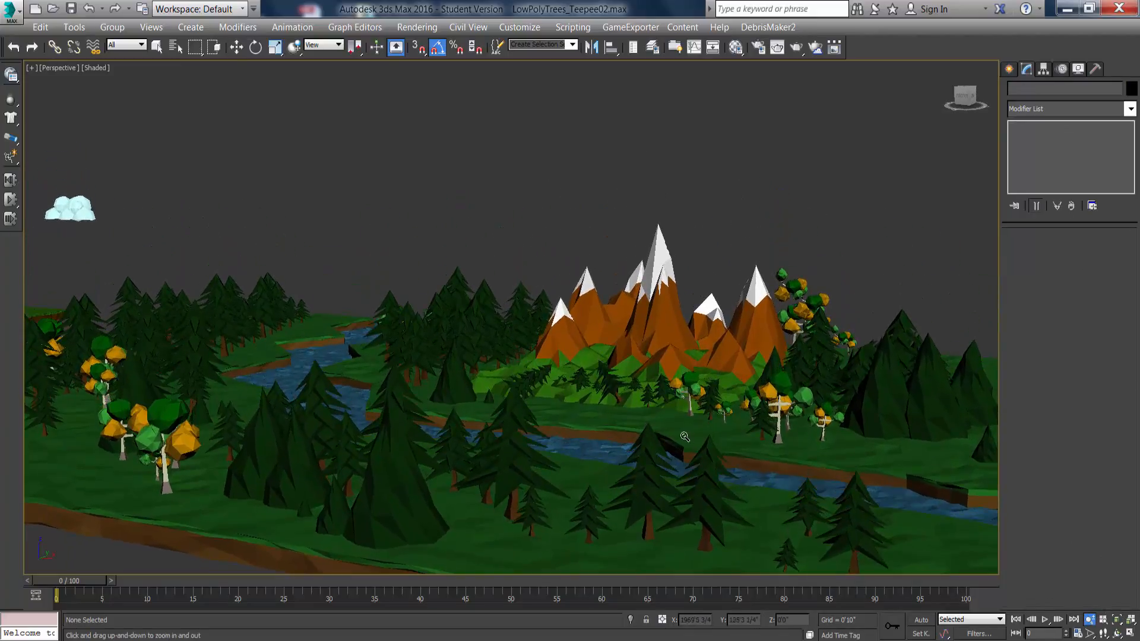
drag(685, 439, 686, 427)
middle_drag(568, 360, 641, 381)
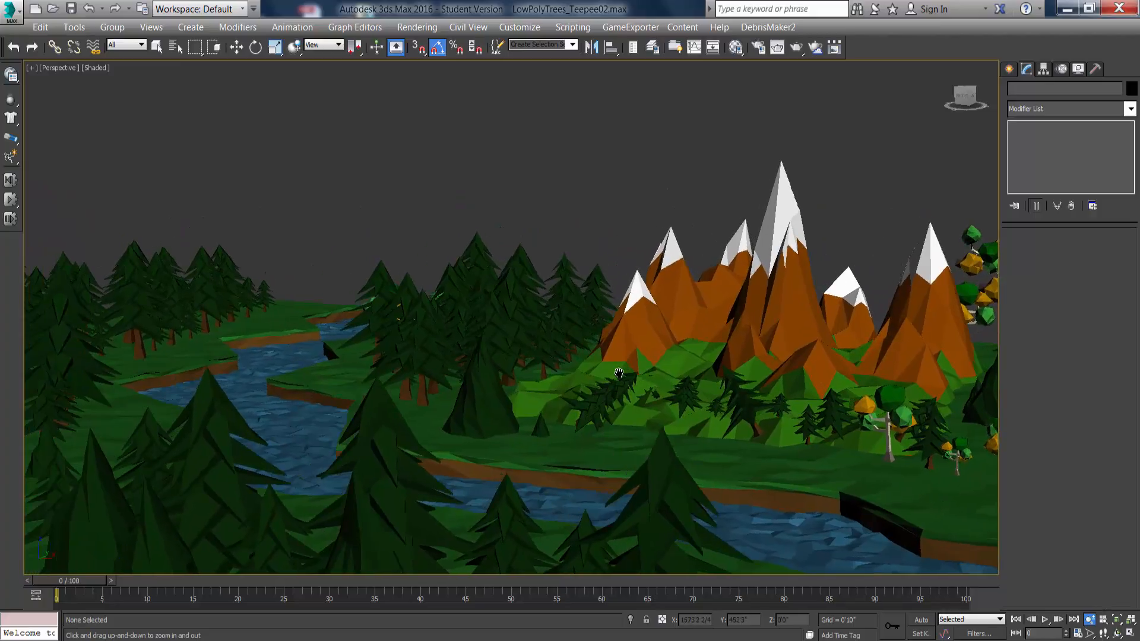
click(255, 47)
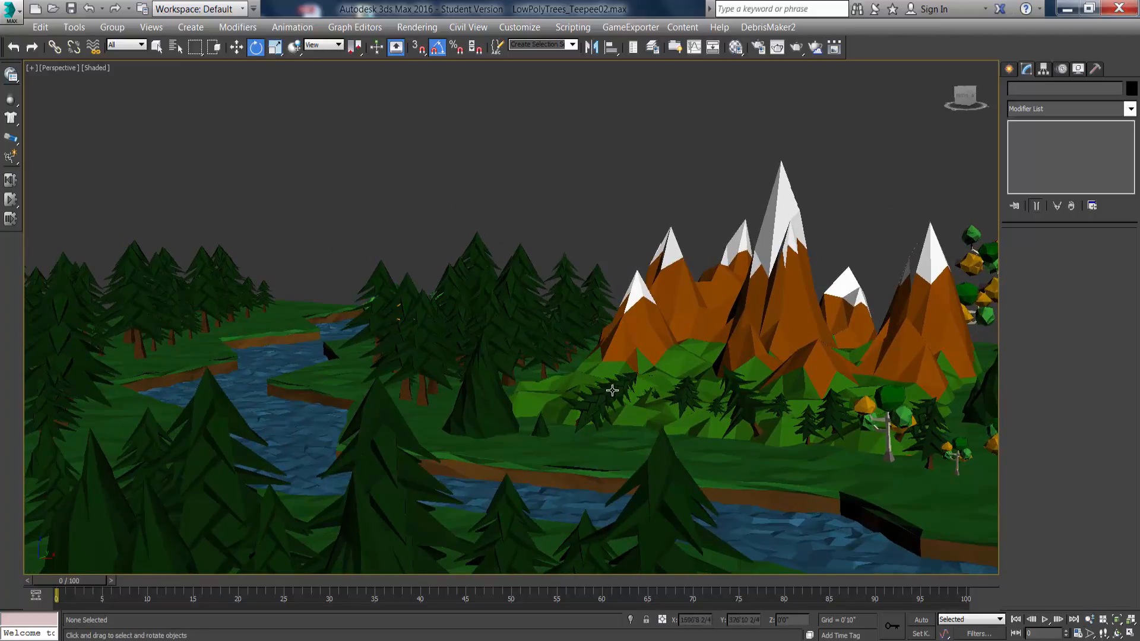
click(612, 390)
drag(566, 399, 631, 371)
click(632, 380)
click(735, 411)
click(601, 164)
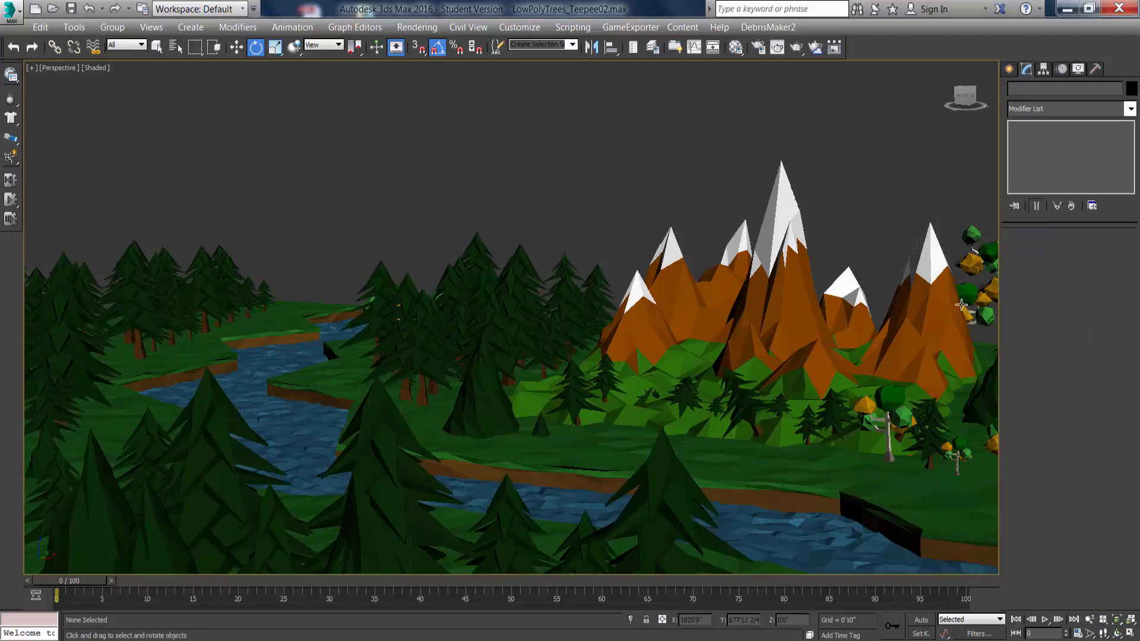
Render the perspective view of the forested river and mountains, and close the rendered frame.
key(shift+q)
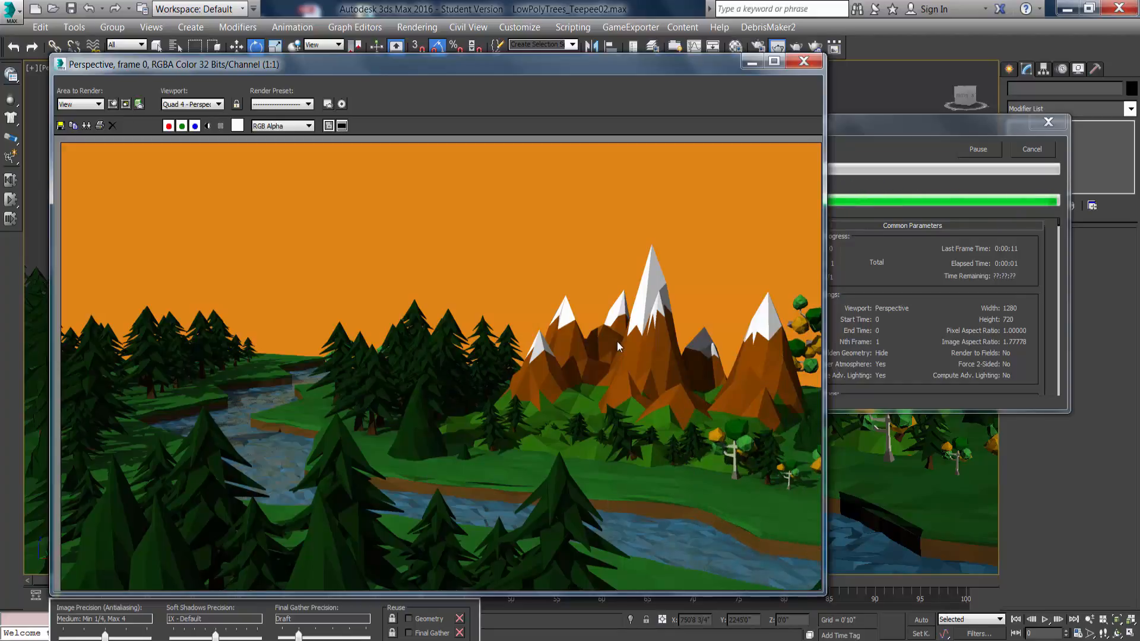
click(811, 66)
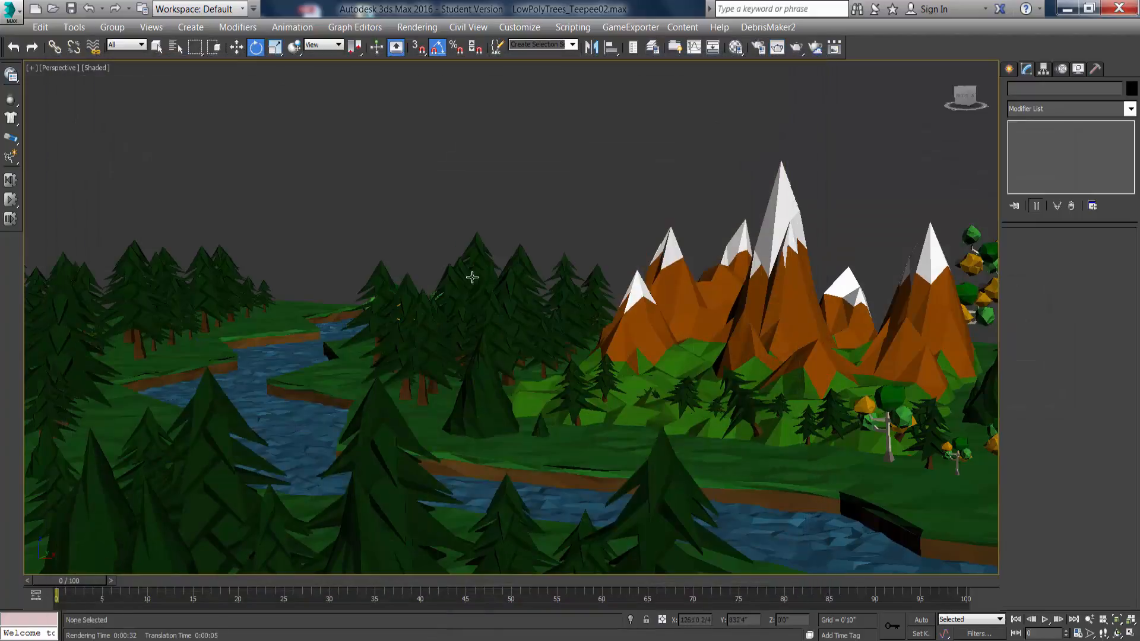
scroll(461, 269, down, 6)
alt+middle_drag(464, 318, 468, 342)
middle_drag(468, 403, 590, 383)
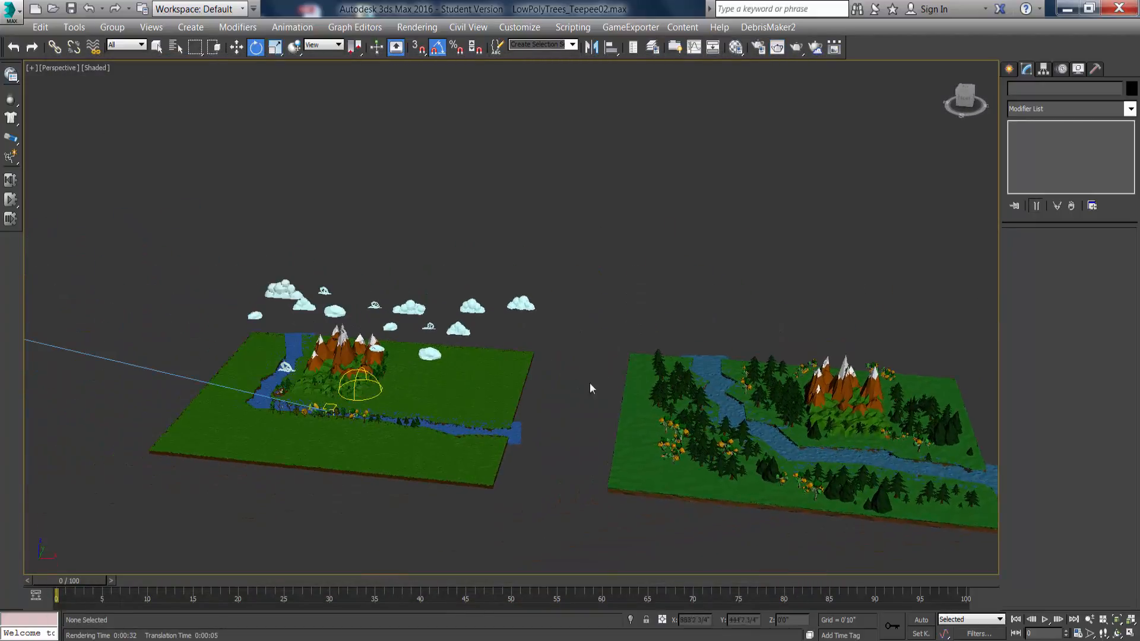
click(378, 377)
scroll(423, 350, down, 4)
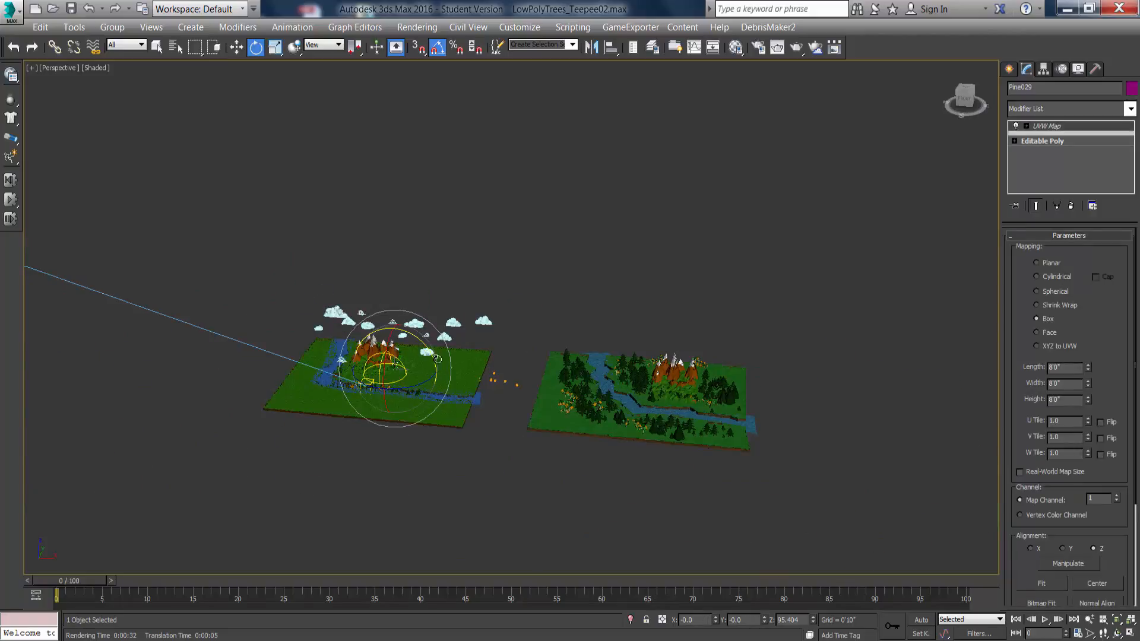
click(419, 356)
click(382, 358)
scroll(392, 364, up, 6)
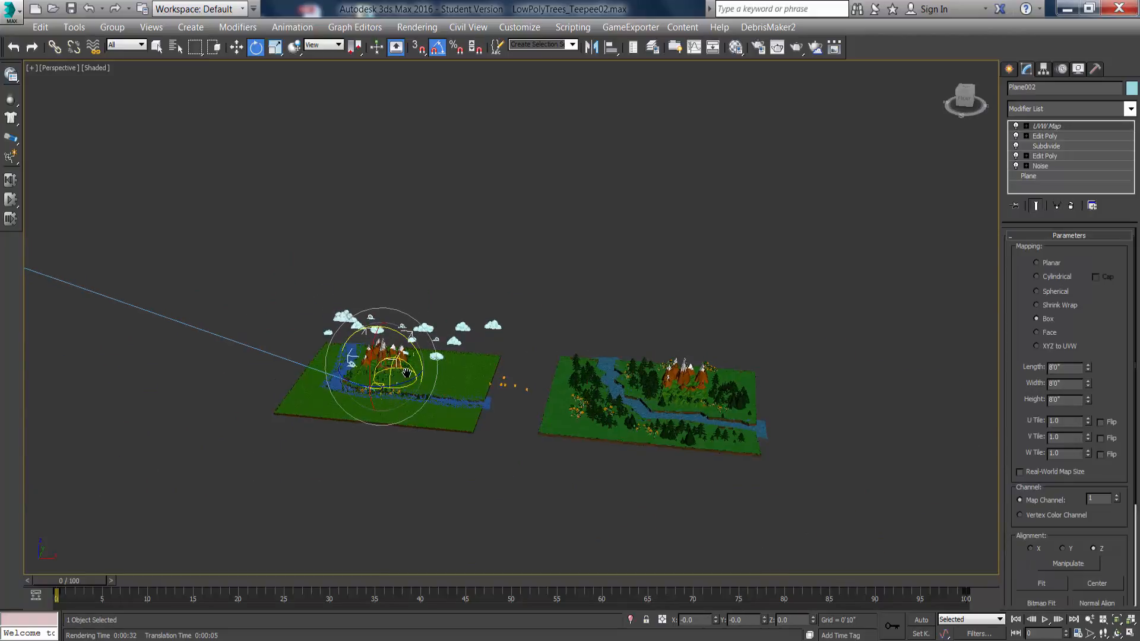
click(495, 168)
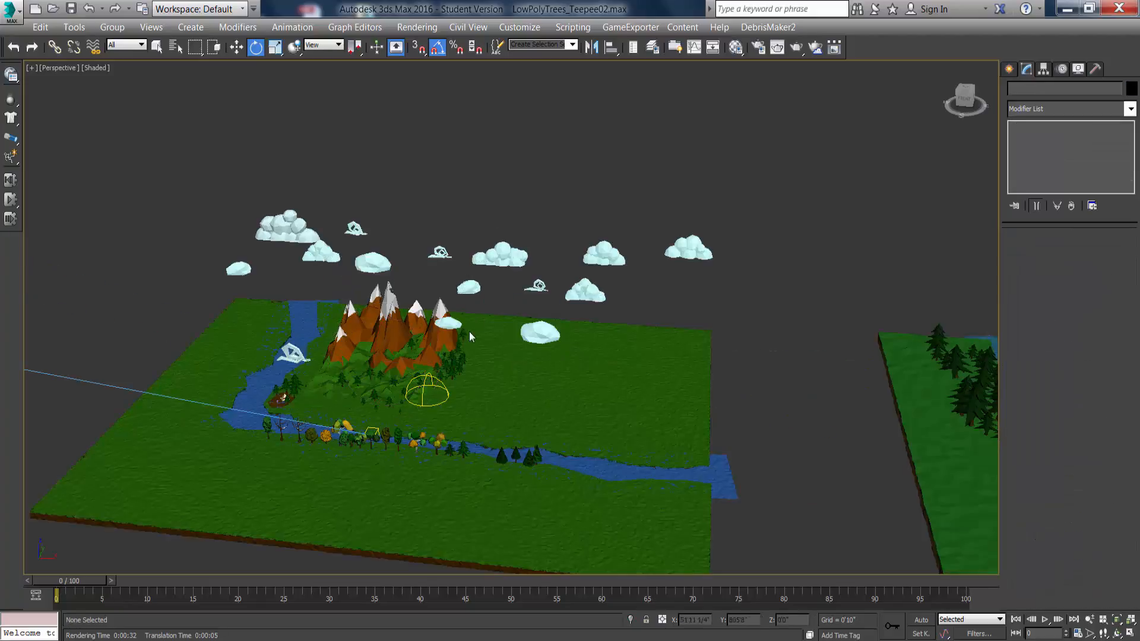
click(427, 376)
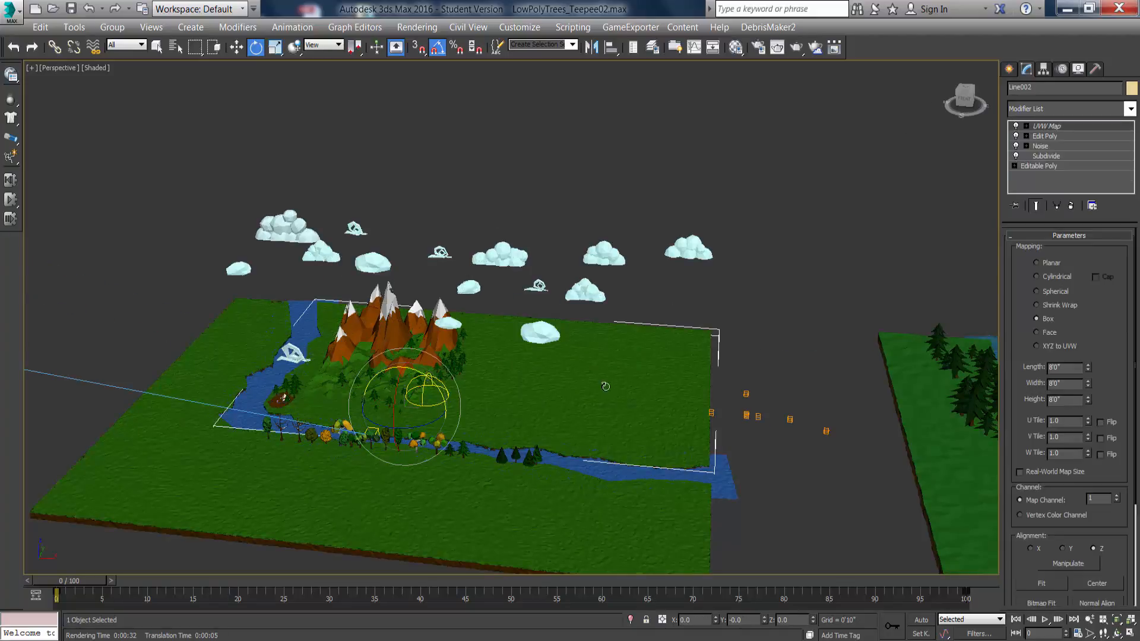
click(512, 217)
Delete the distant targeted area spotlight aimed at the original terrain.
alt+middle_drag(342, 377, 412, 386)
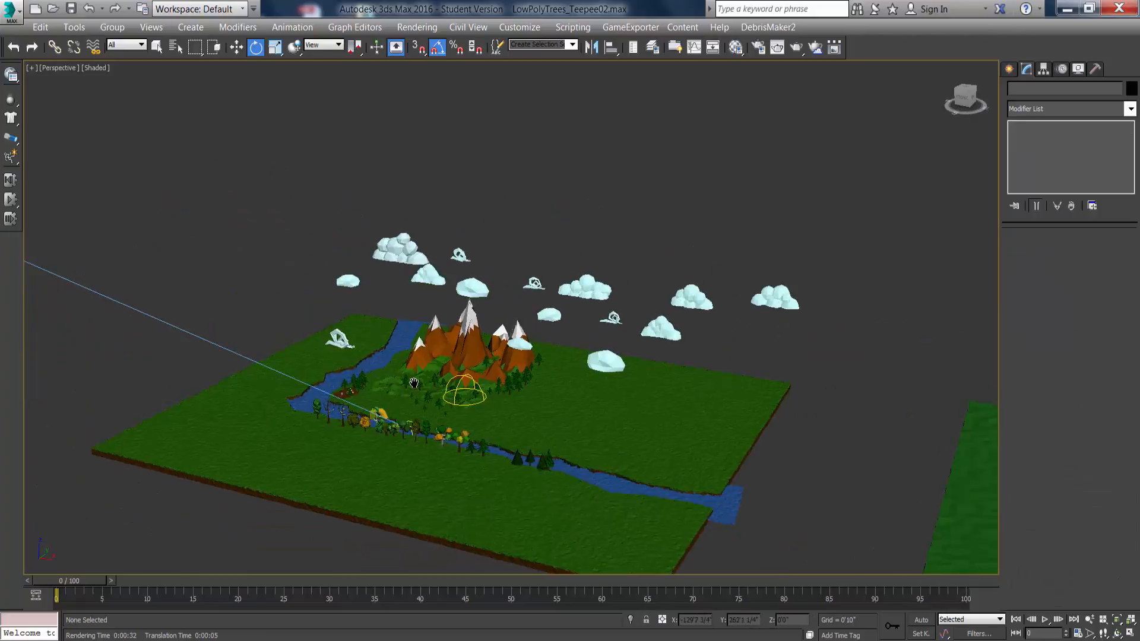
scroll(411, 387, down, 5)
middle_drag(205, 265, 300, 313)
scroll(295, 351, down, 3)
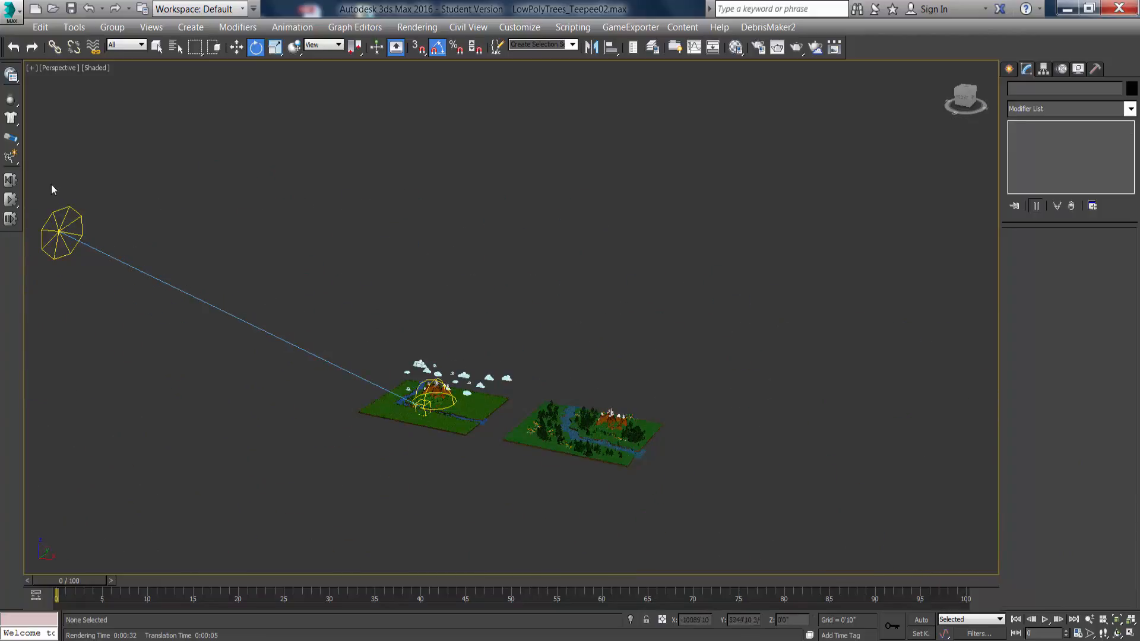
drag(52, 186, 149, 326)
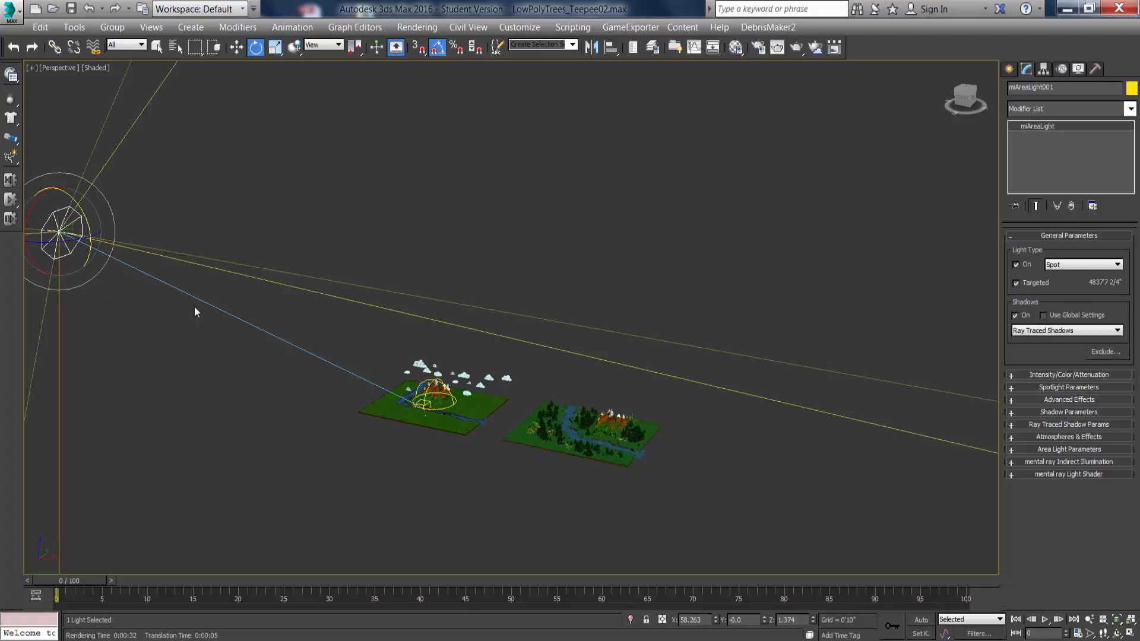
key(Delete)
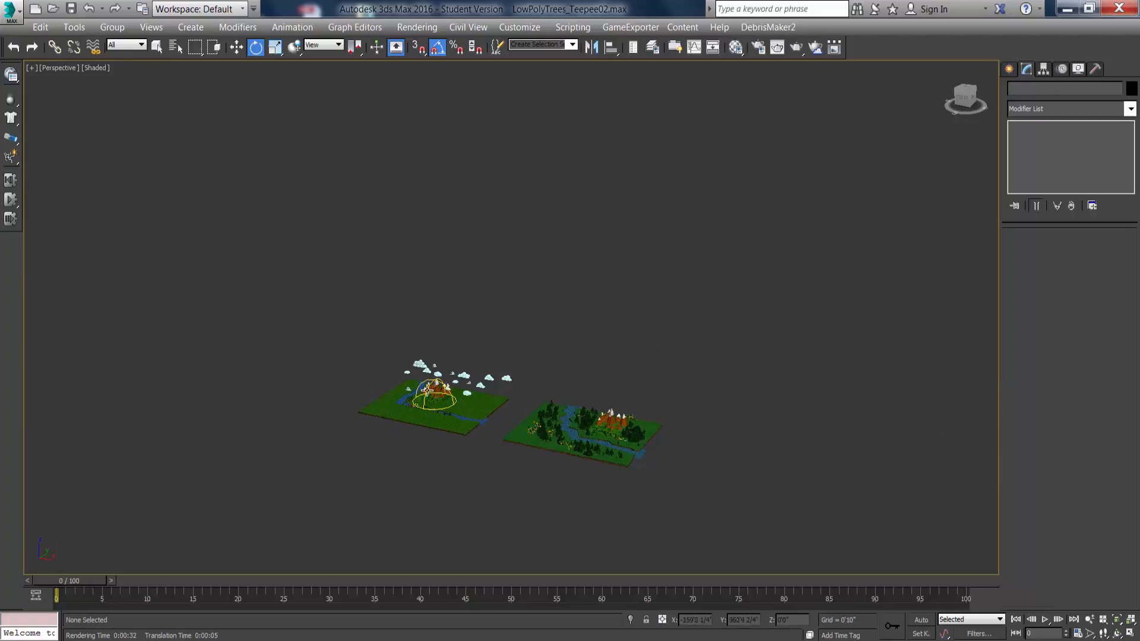
Delete the skylight dome in front of the original terrain's mountains.
click(427, 390)
key(ctrl+d)
click(88, 8)
scroll(407, 354, up, 4)
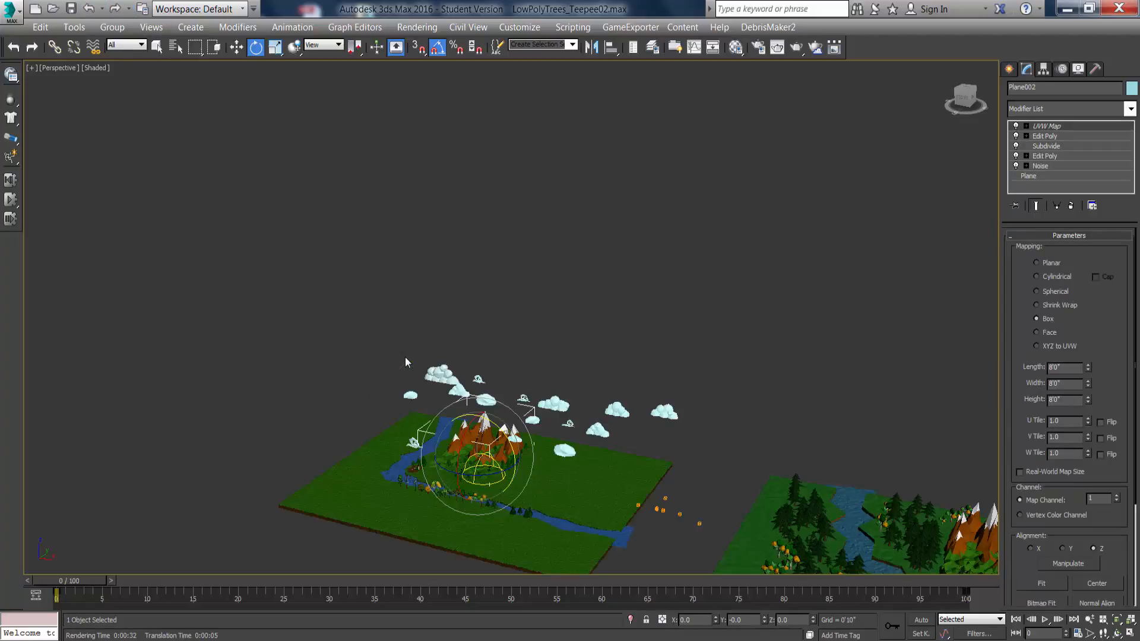
click(567, 337)
middle_drag(519, 430, 502, 383)
scroll(471, 455, up, 6)
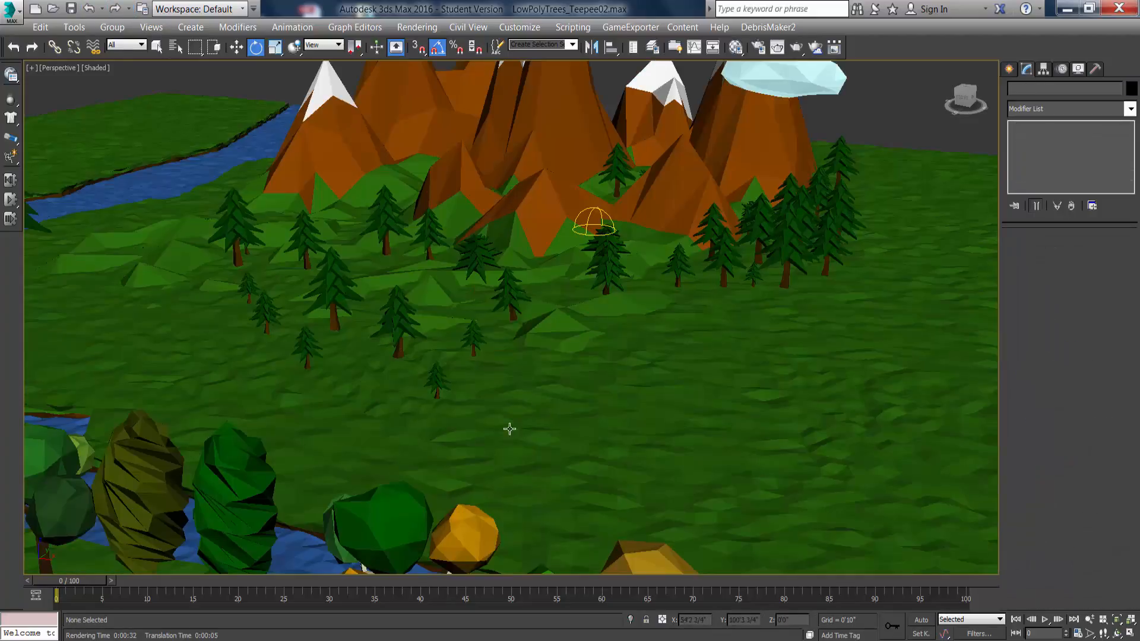
click(590, 217)
key(Delete)
Create a Standard Skylight beyond the original terrain's far corner near the river.
scroll(539, 256, down, 10)
scroll(538, 264, up, 8)
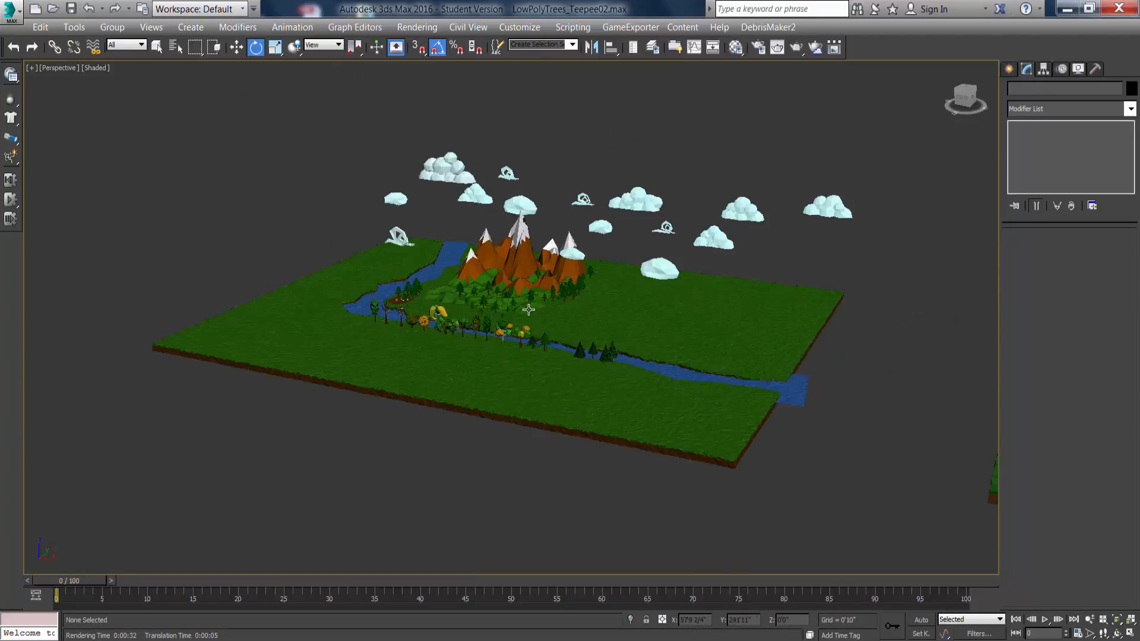
click(1008, 68)
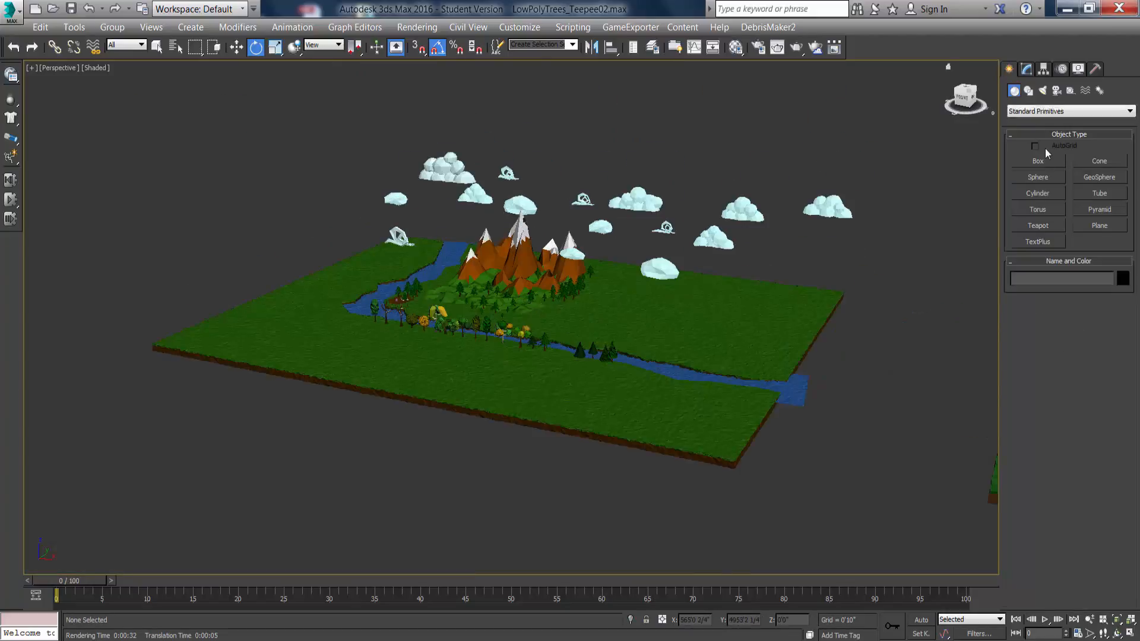
click(1042, 91)
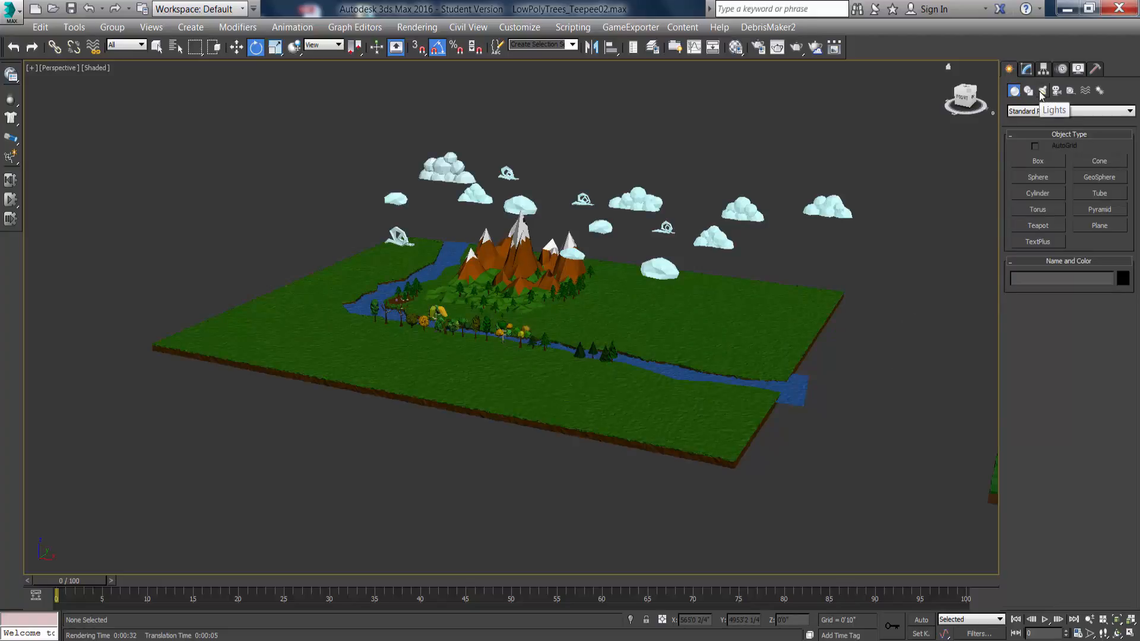
click(1067, 112)
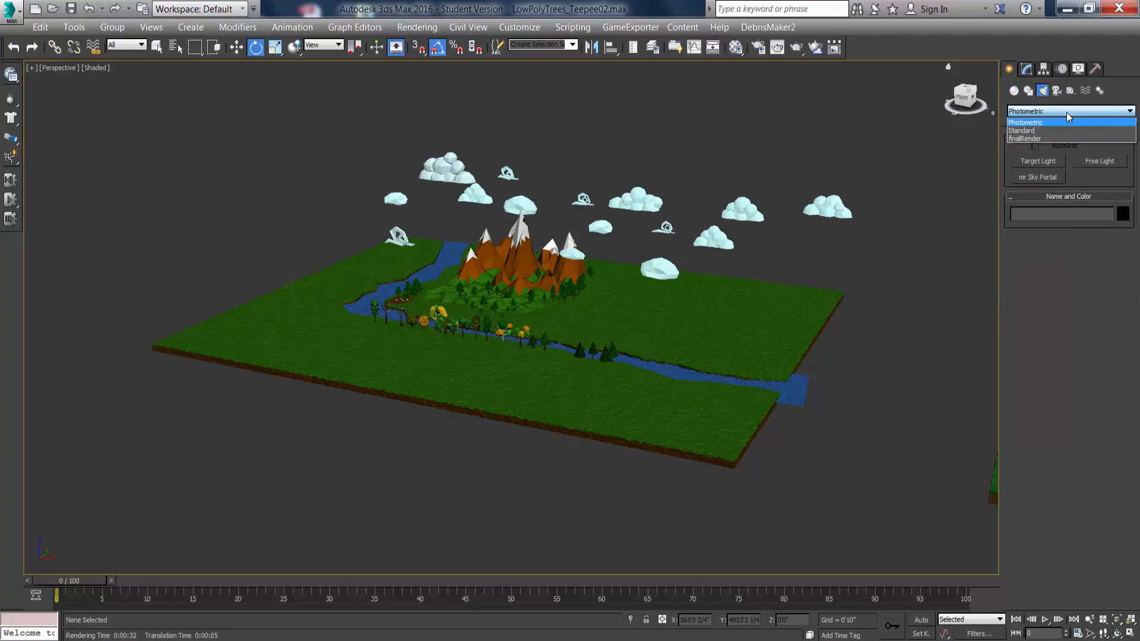
click(1069, 127)
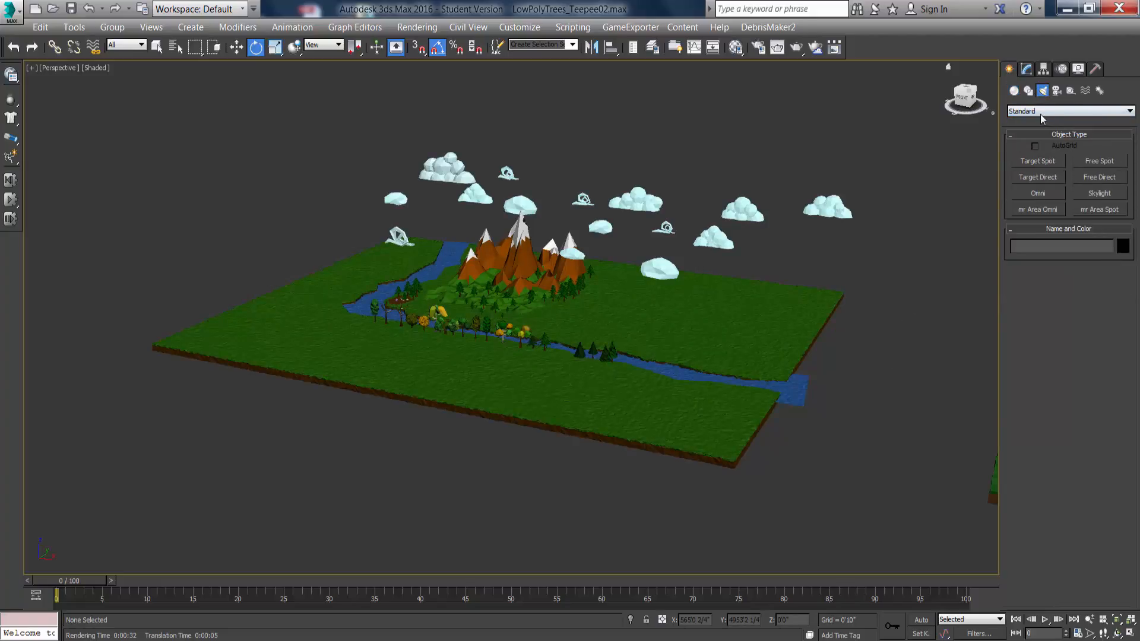
click(1071, 114)
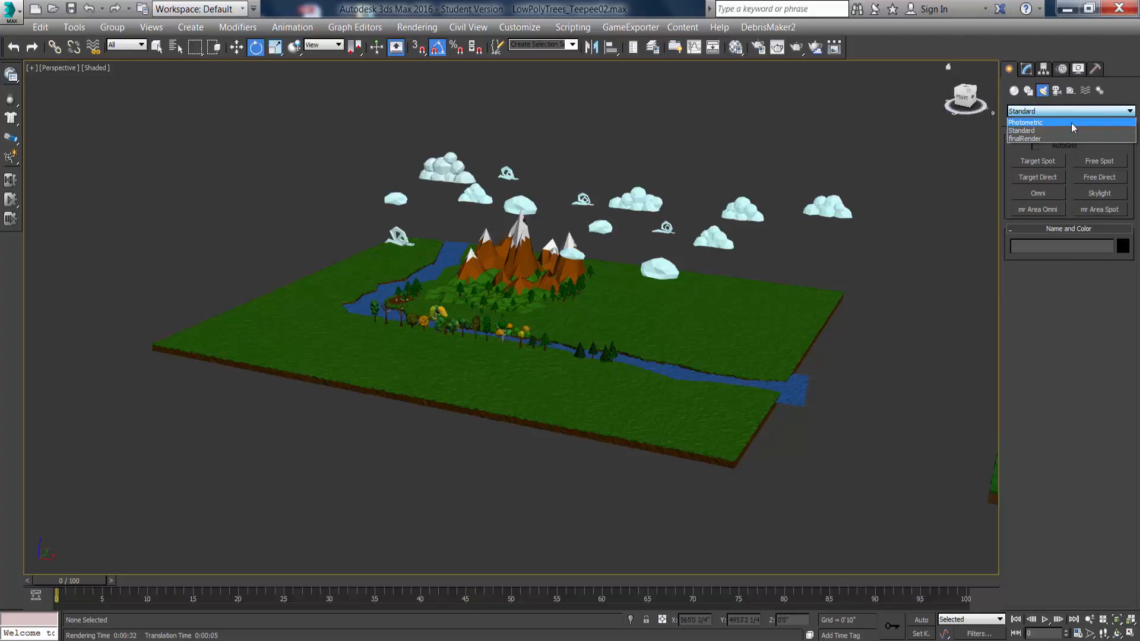
click(1073, 138)
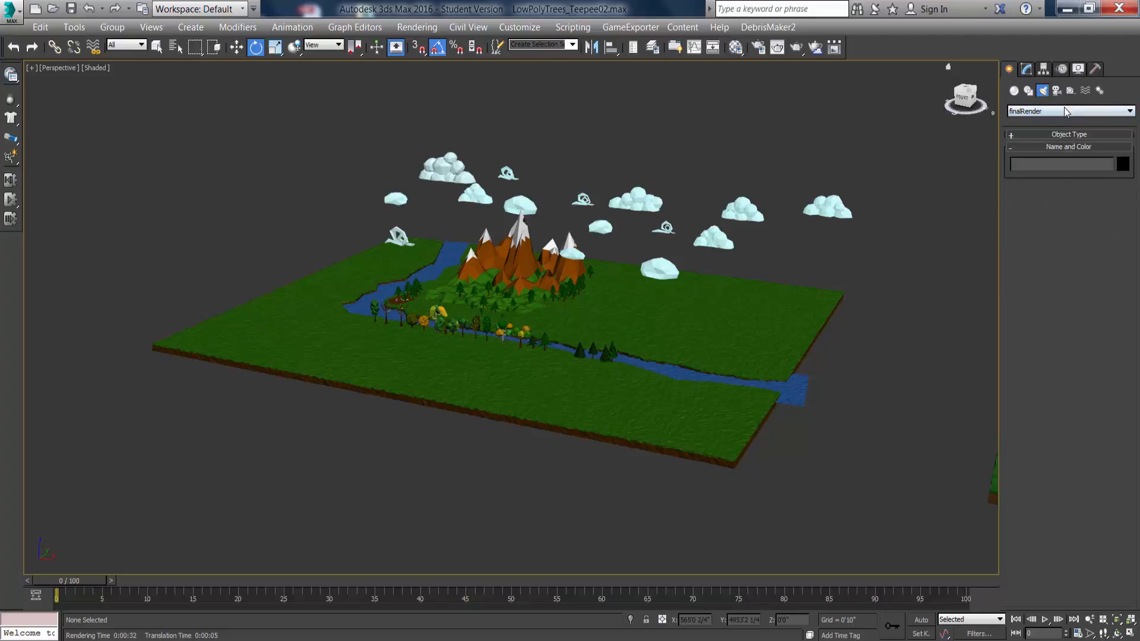
click(1064, 112)
click(1064, 129)
click(1061, 136)
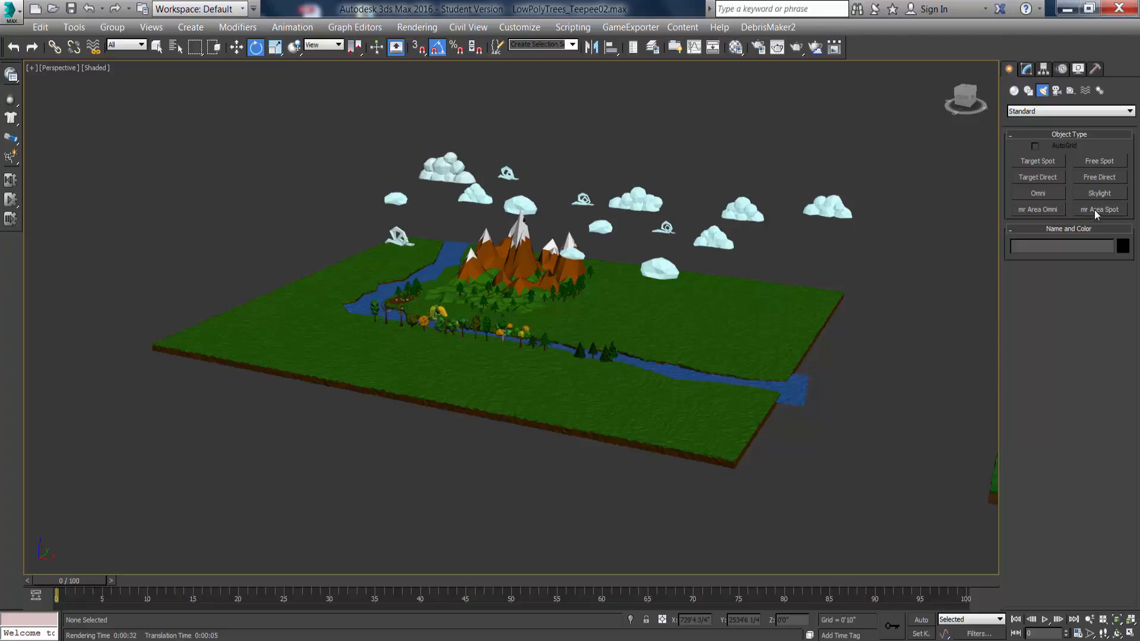
click(1096, 194)
click(279, 236)
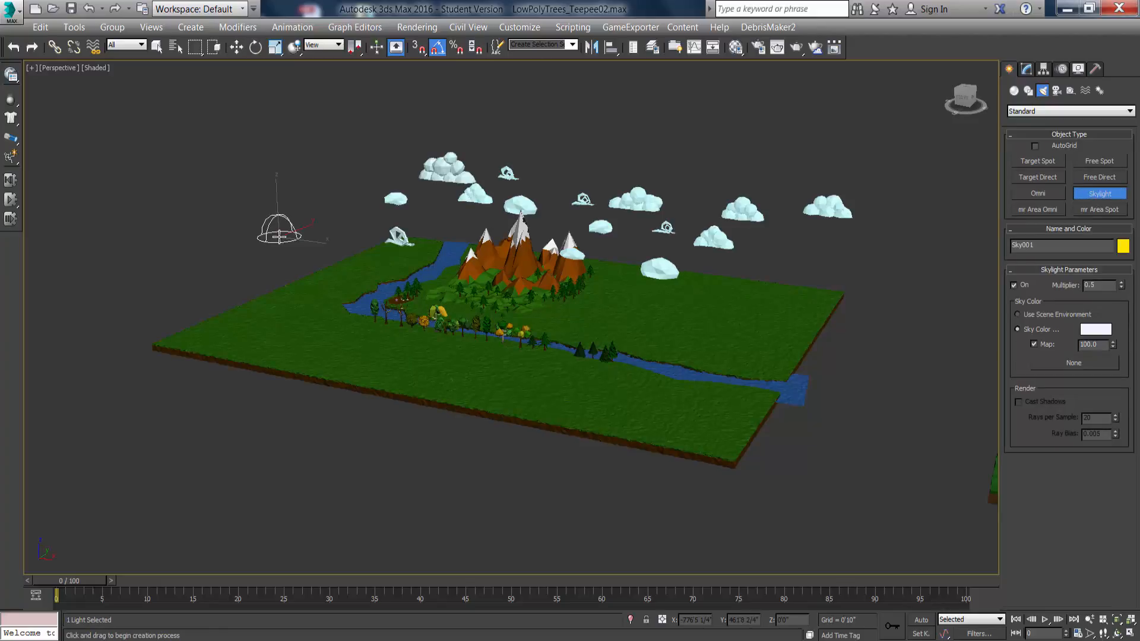
Check the Global Illumination options in Render Setup, keeping Skylight Illumination from Final Gather (FG) as the skylight mode.
click(417, 27)
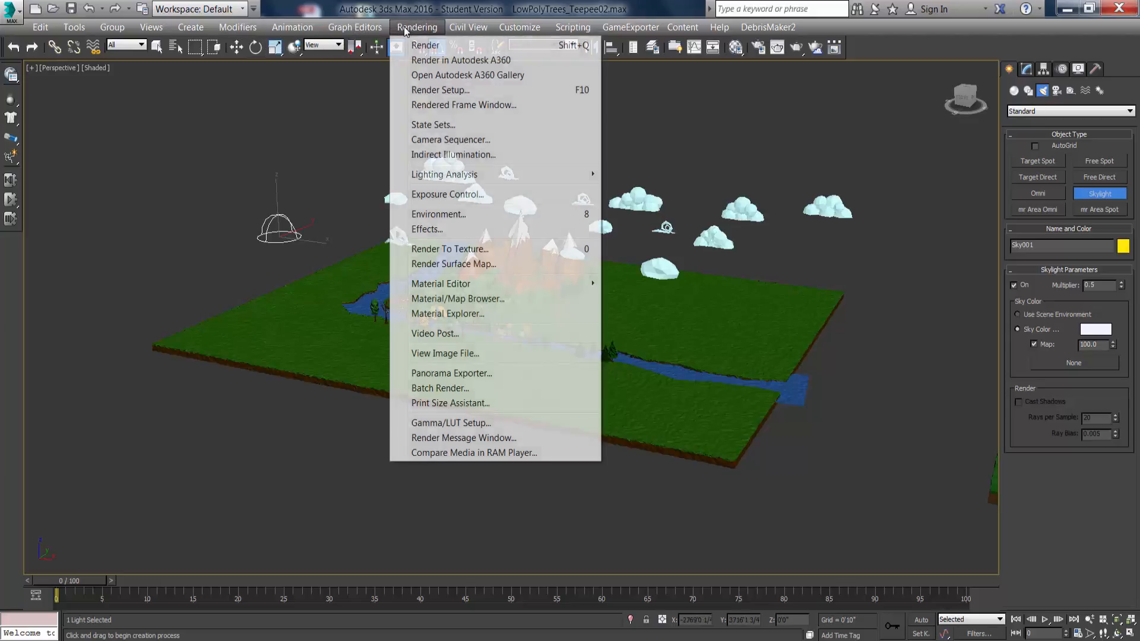
click(450, 89)
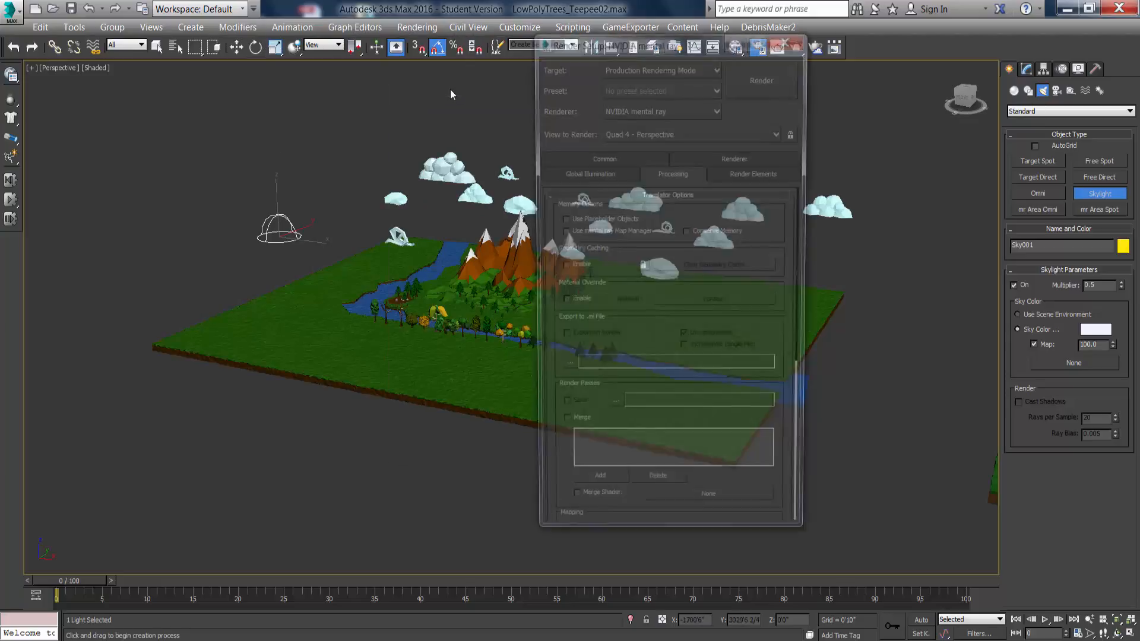
click(597, 172)
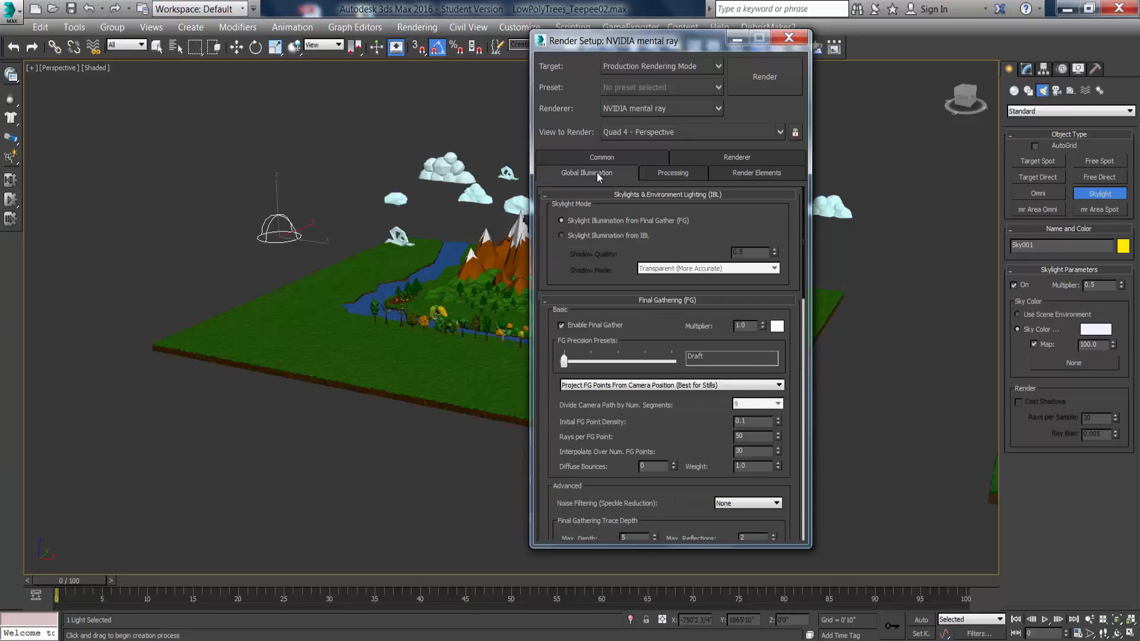
click(569, 236)
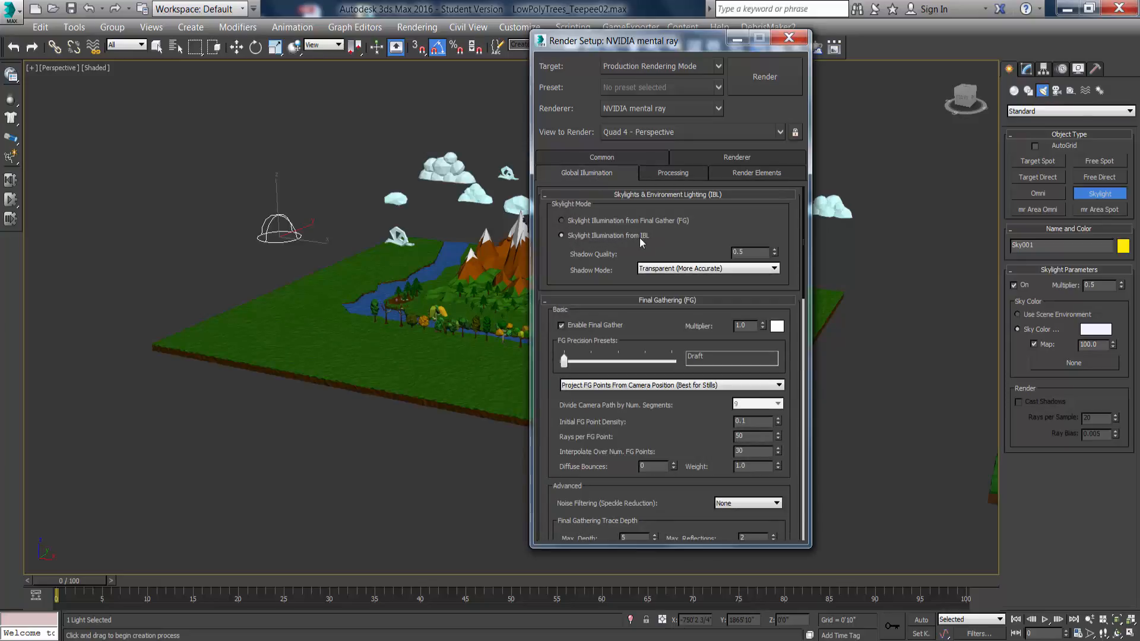
click(575, 220)
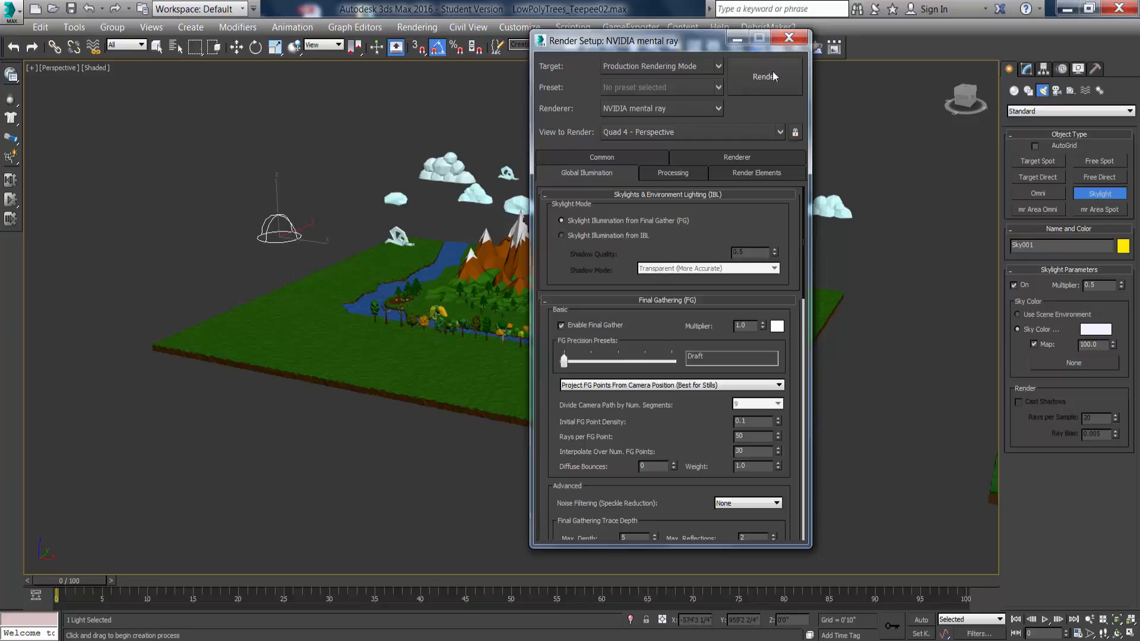
click(788, 37)
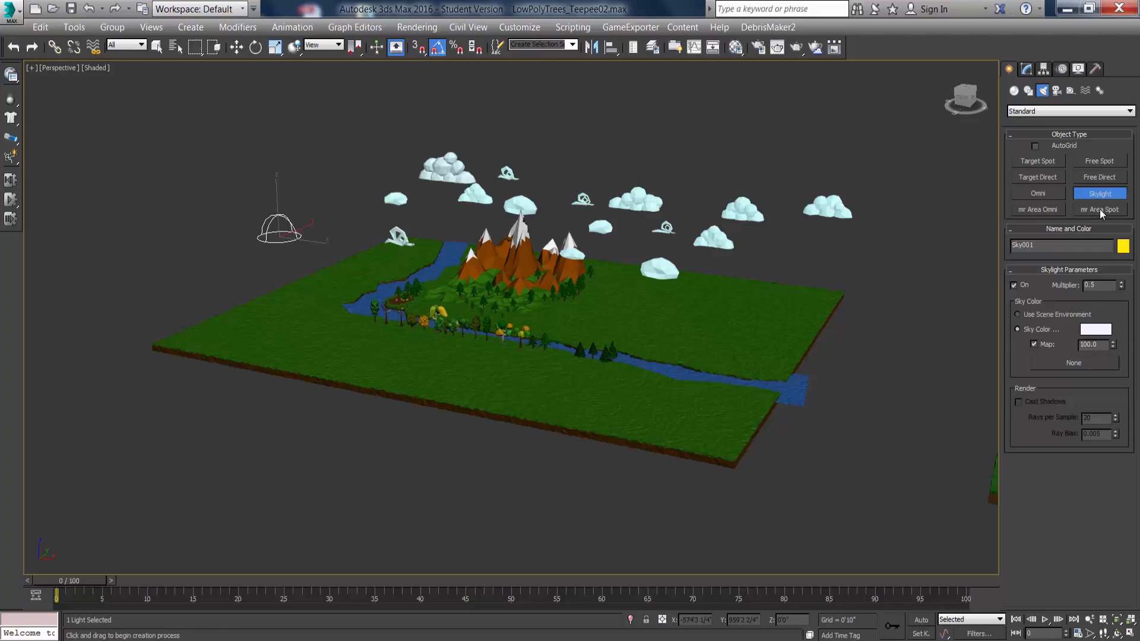
Create an mr Area Spot with Ray Traced Shadows and multiplier 0.7, aimed from far outside the original terrain at its mountains.
click(1100, 209)
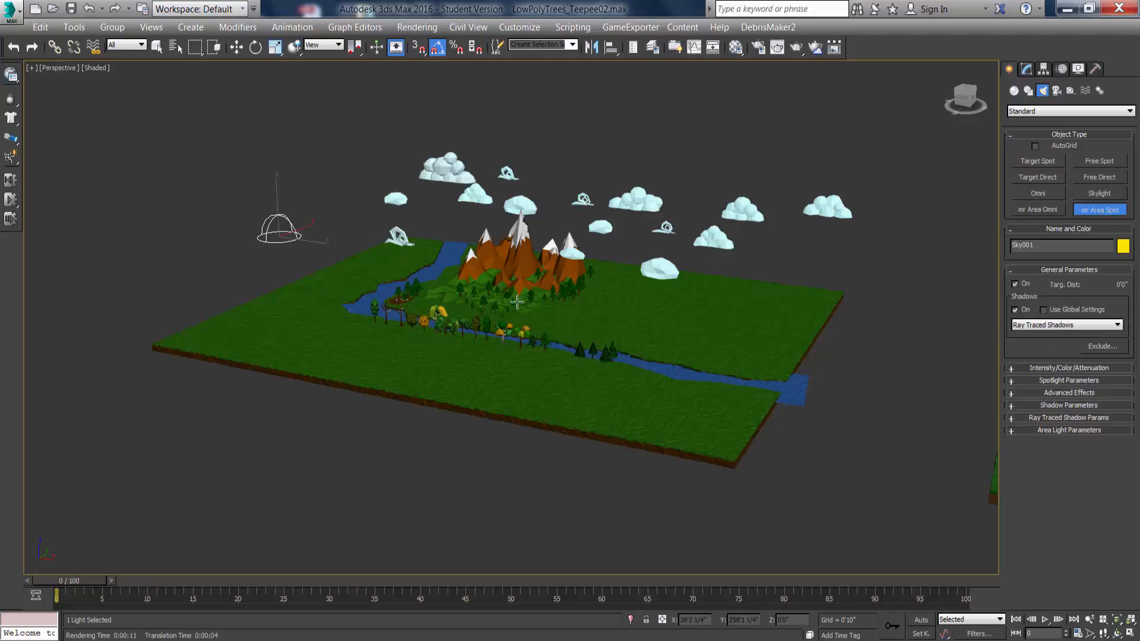
alt+middle_drag(517, 301, 466, 283)
mouse_move(485, 324)
alt+middle_down()
mouse_move(435, 333)
mouse_move(504, 313)
alt+middle_up()
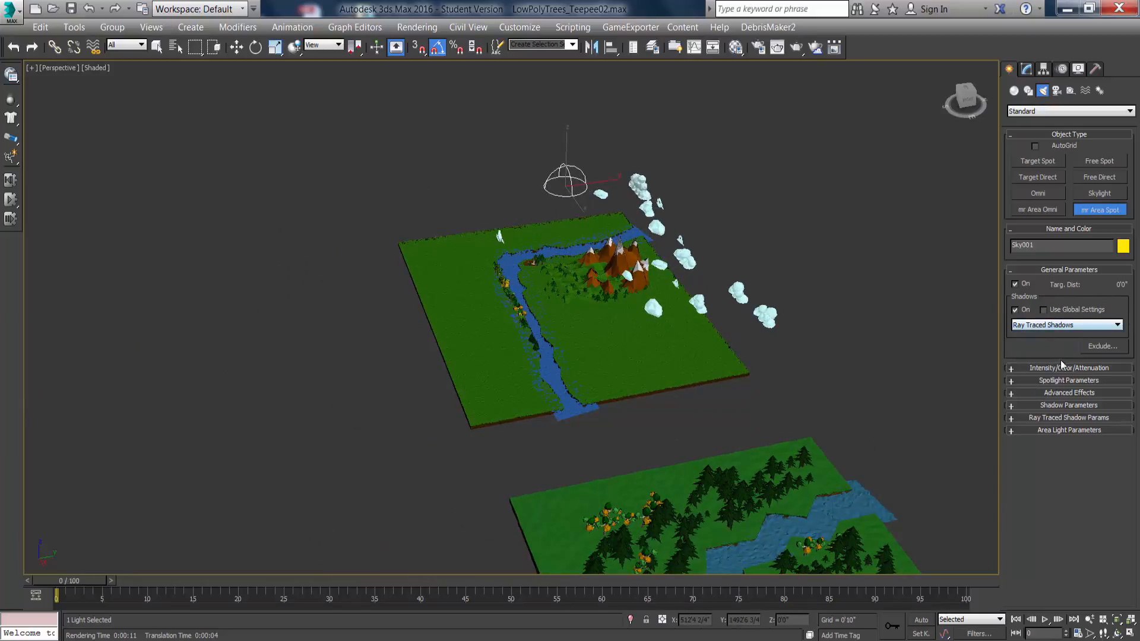
click(1081, 327)
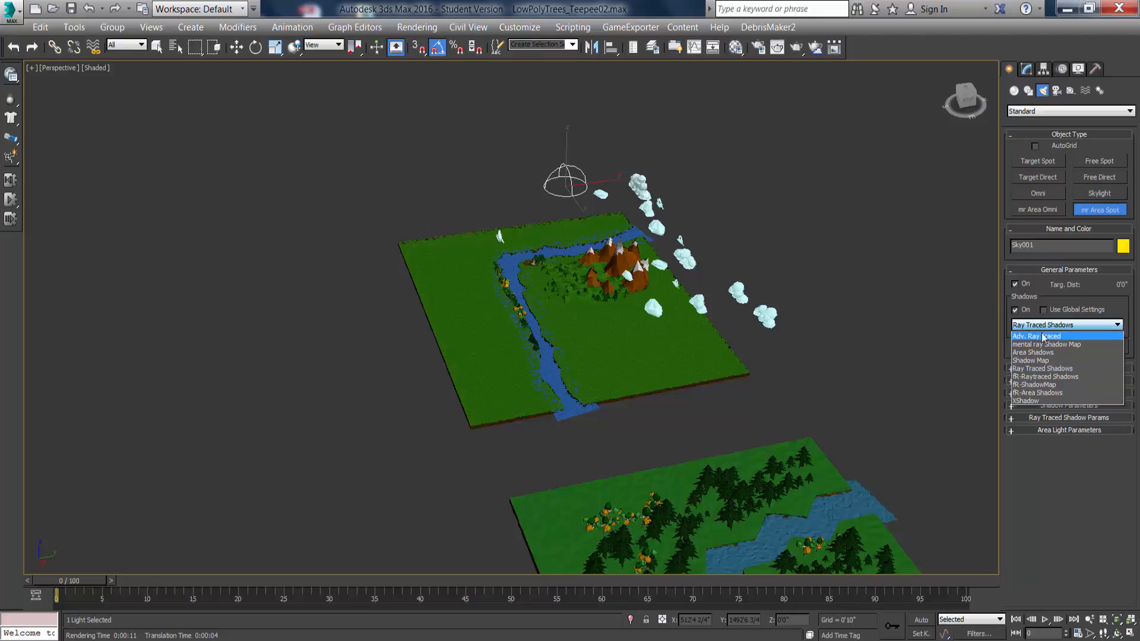
click(1047, 369)
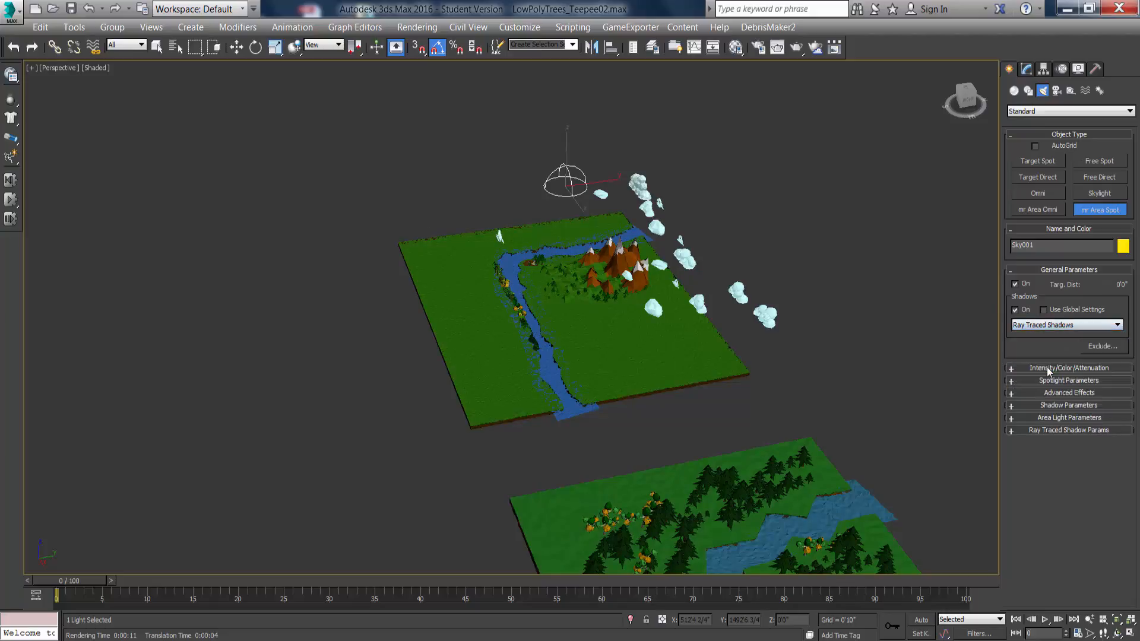
click(1049, 366)
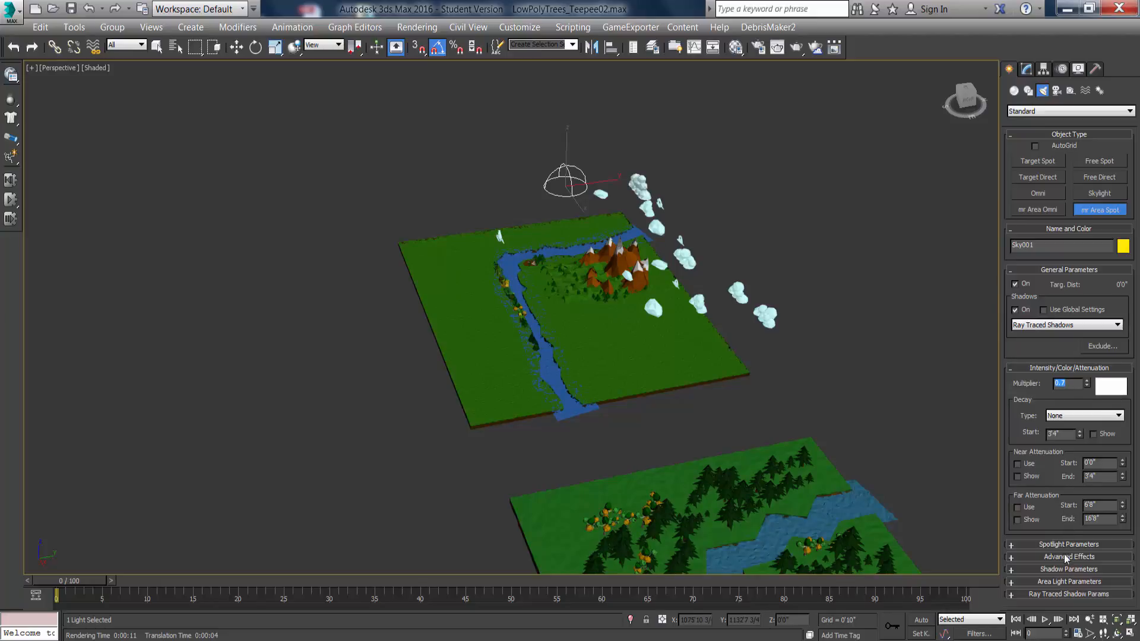
scroll(387, 247, down, 5)
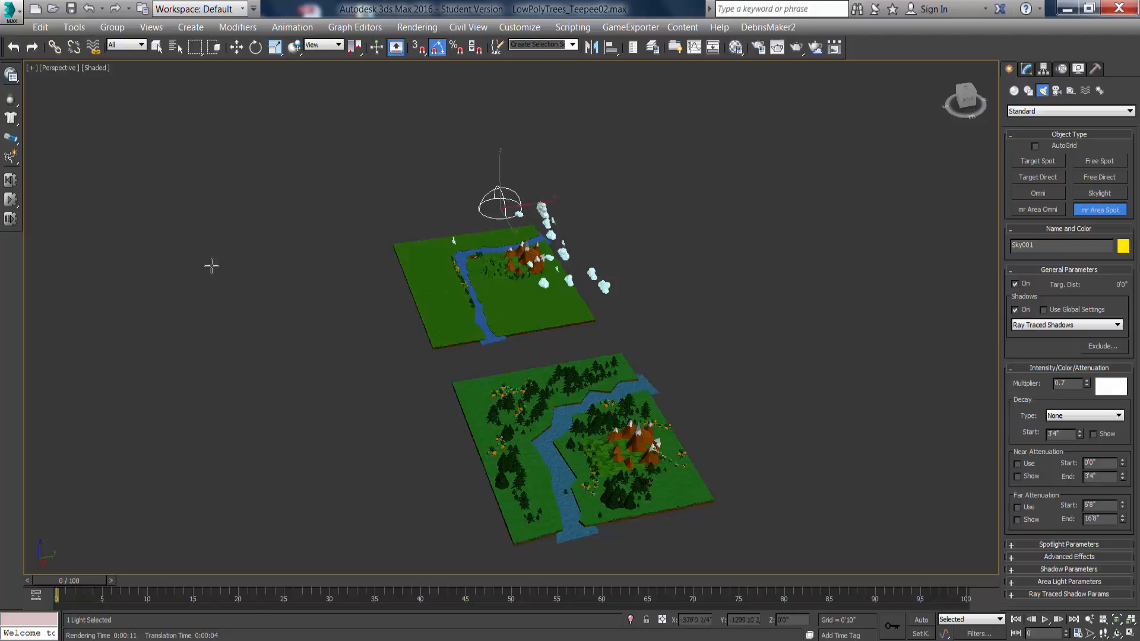
drag(109, 273, 523, 262)
Move the area spotlight high above and farther away from the terrains so it shines down diagonally on the mountains.
click(237, 48)
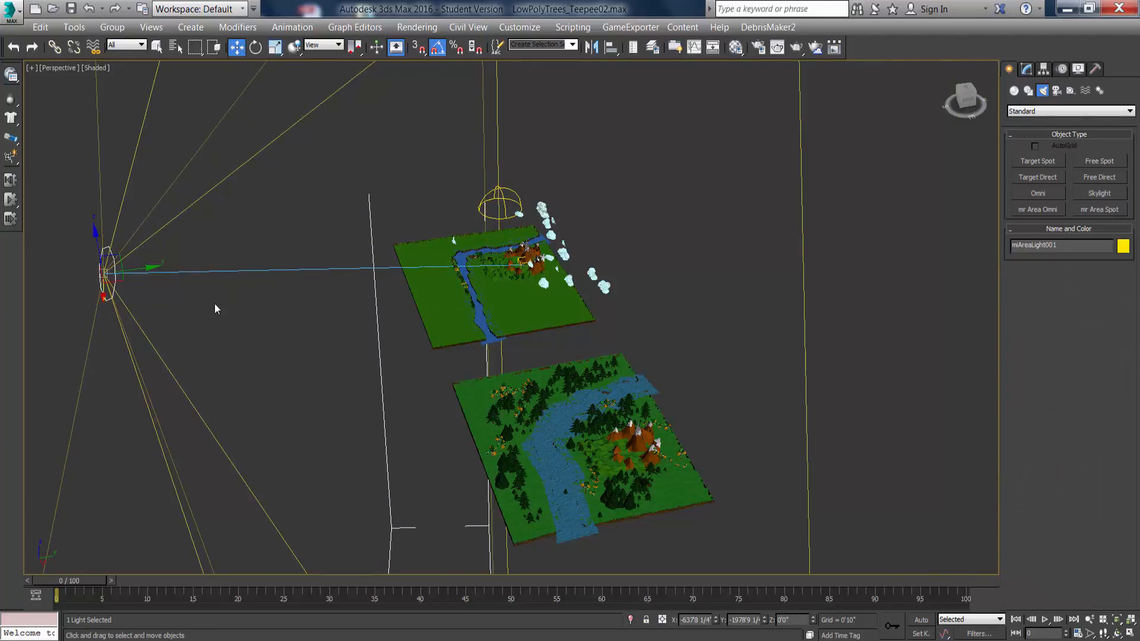
alt+middle_drag(214, 304, 190, 279)
scroll(166, 287, down, 4)
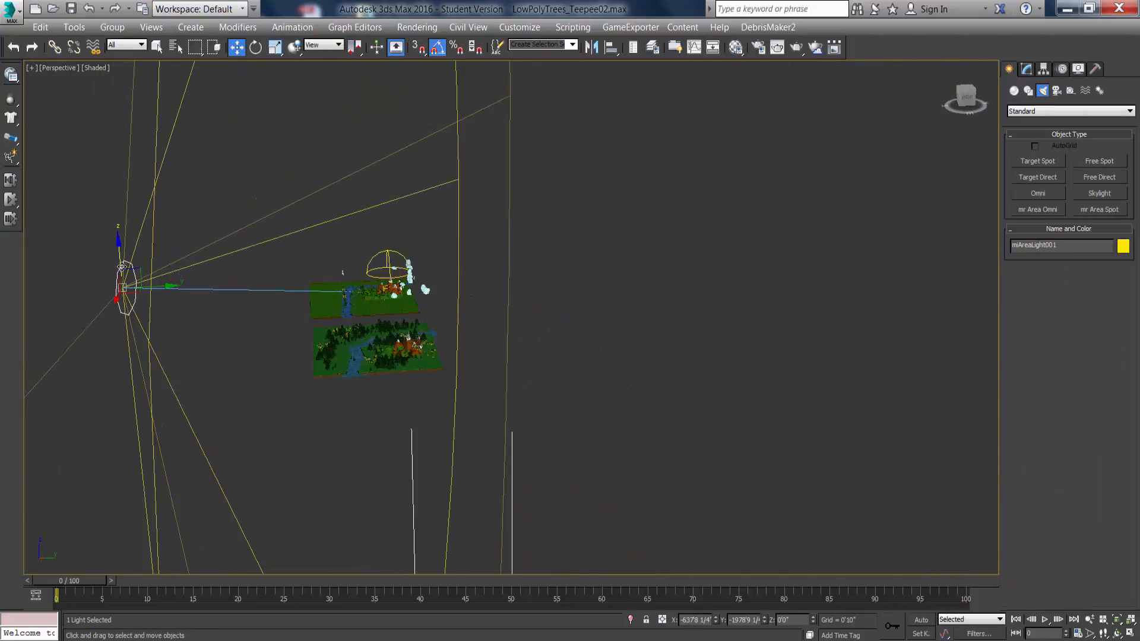
drag(122, 267, 118, 80)
middle_drag(145, 183, 170, 273)
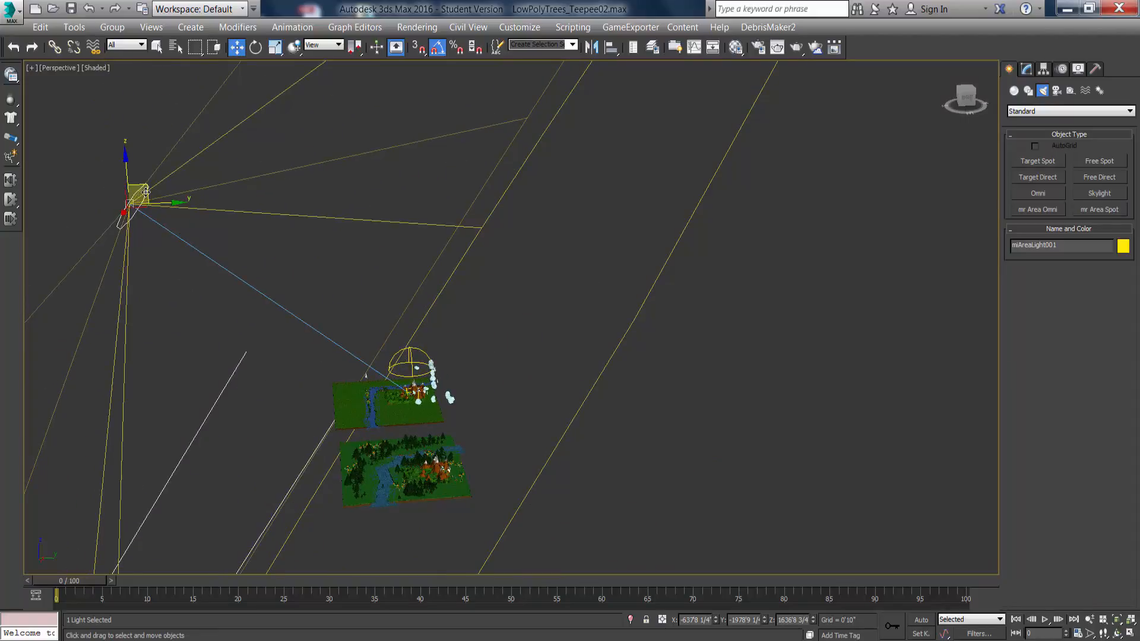
drag(146, 192, 115, 143)
alt+middle_drag(244, 282, 295, 353)
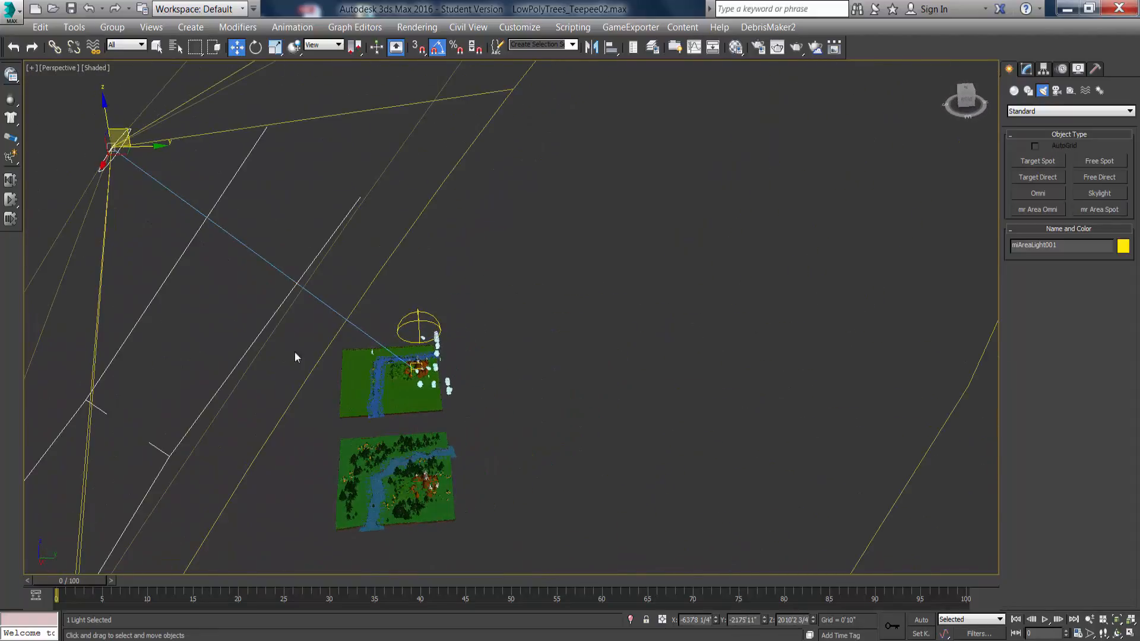
Widen the area spotlight's Hotspot/Beam to 147.9 in its Spotlight Parameters.
click(1027, 69)
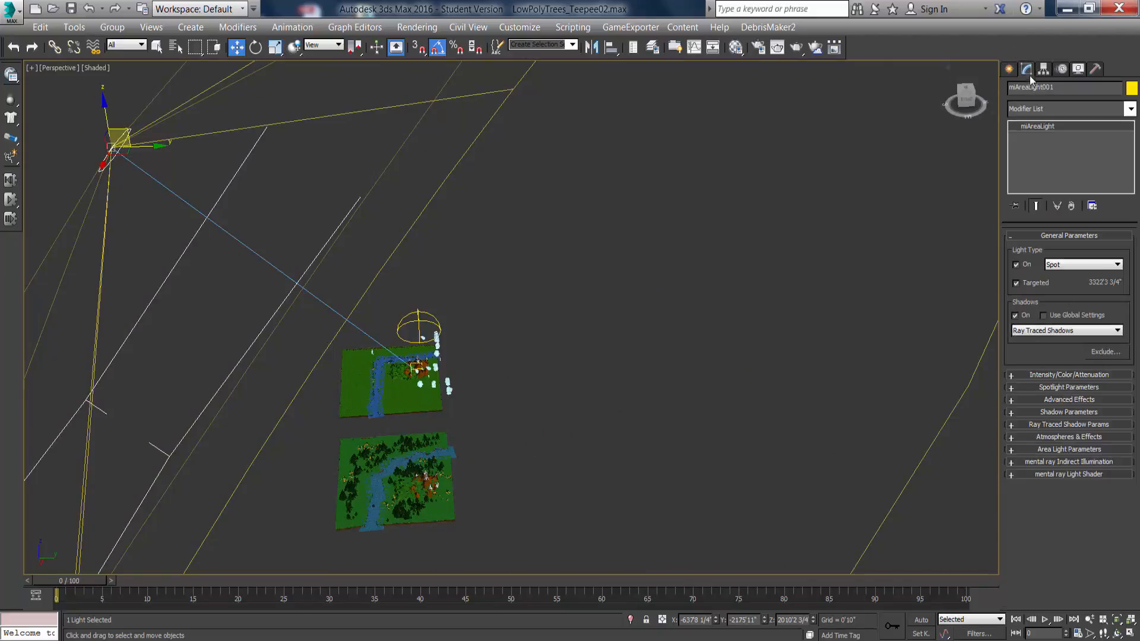
click(1056, 387)
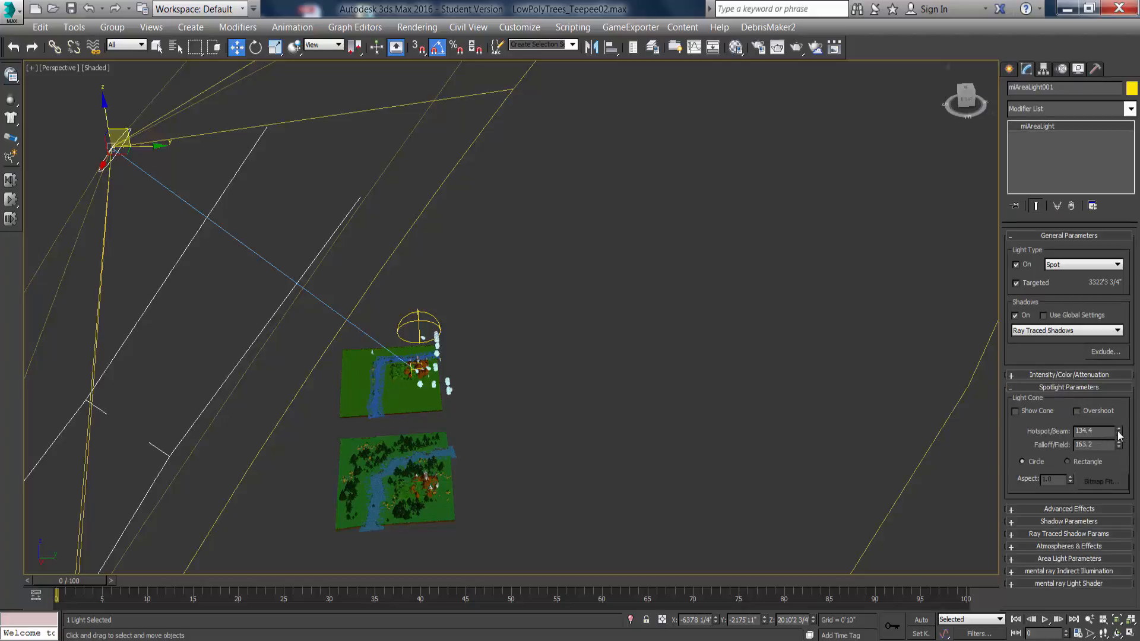
drag(1120, 435, 1094, 321)
alt+middle_drag(511, 322, 396, 302)
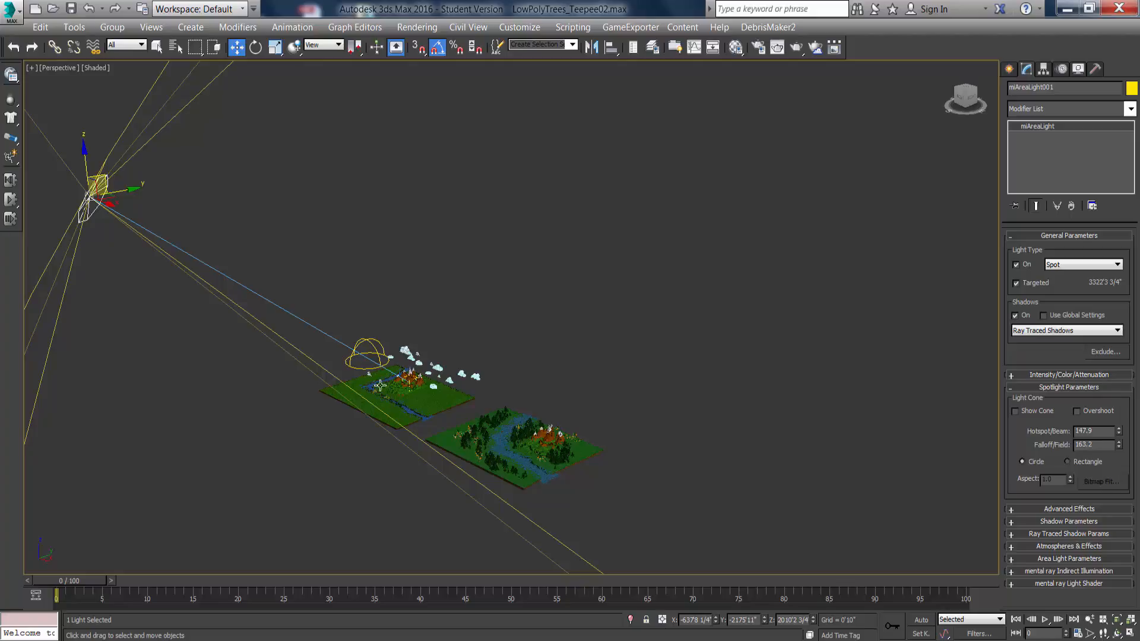
scroll(380, 384, down, 3)
scroll(396, 401, up, 3)
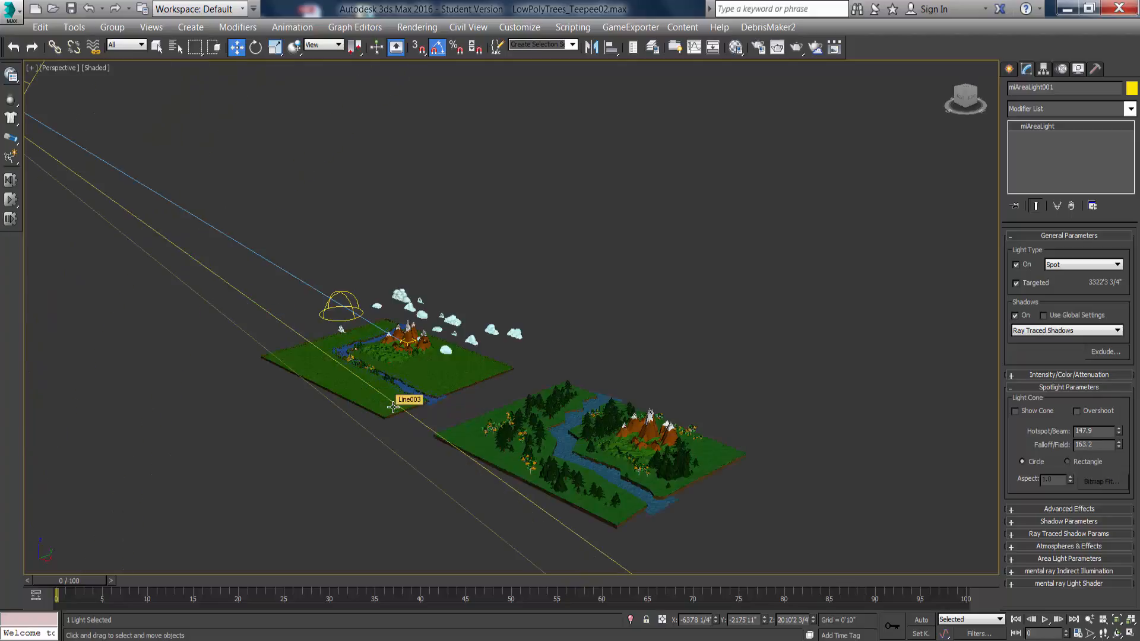
scroll(393, 408, up, 3)
scroll(415, 406, up, 3)
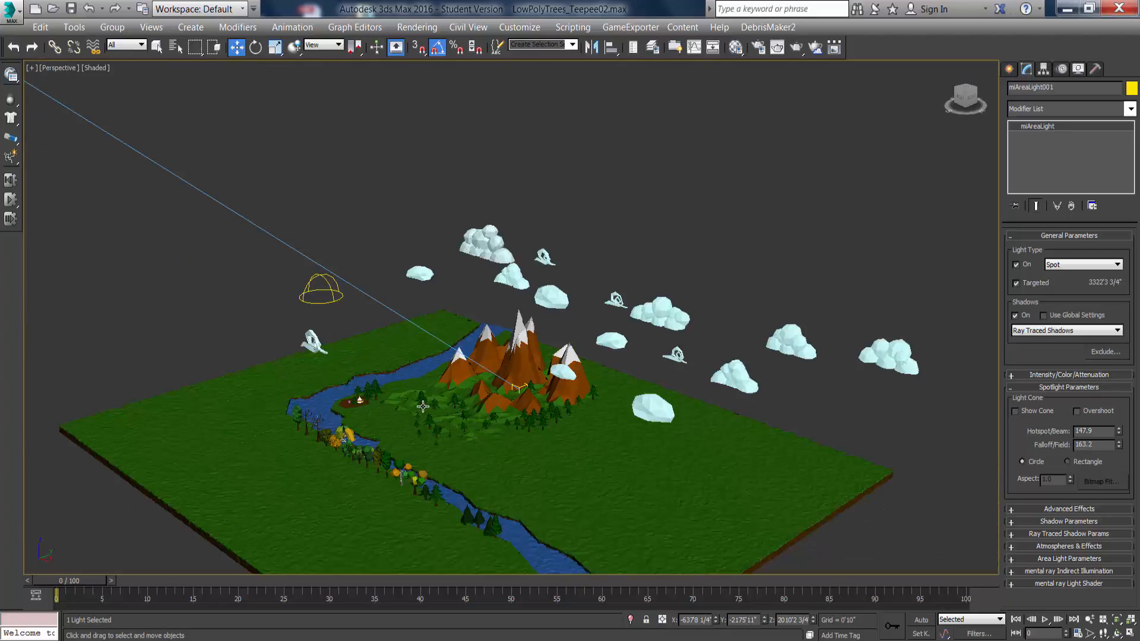
Set the spotlight's area light type to Disc with a radius of 15'0".
click(1056, 523)
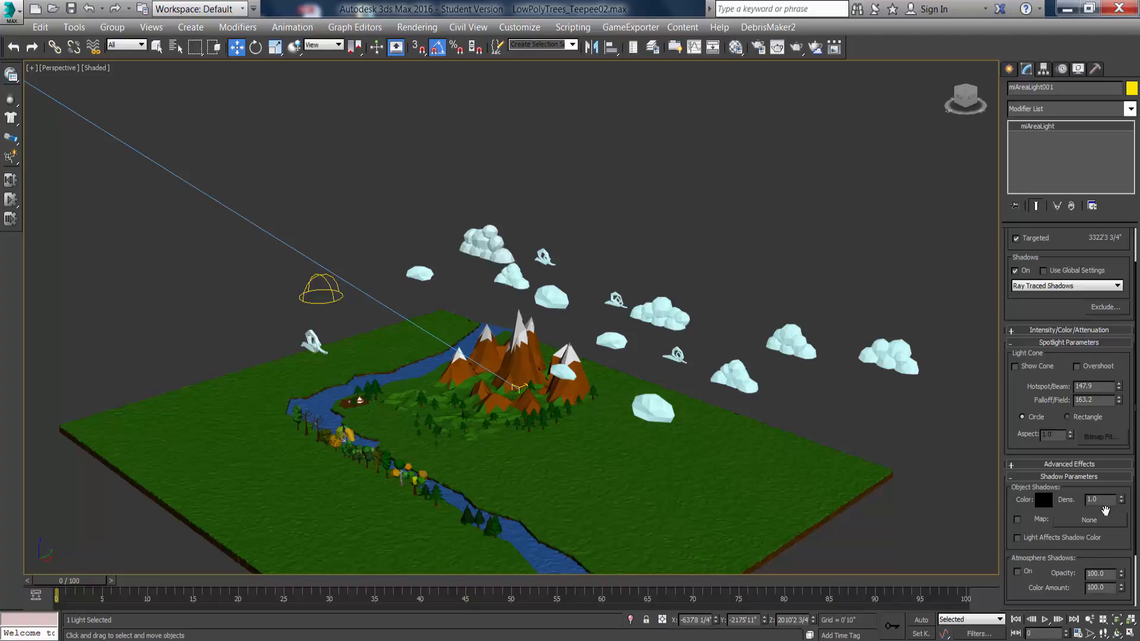
click(1079, 478)
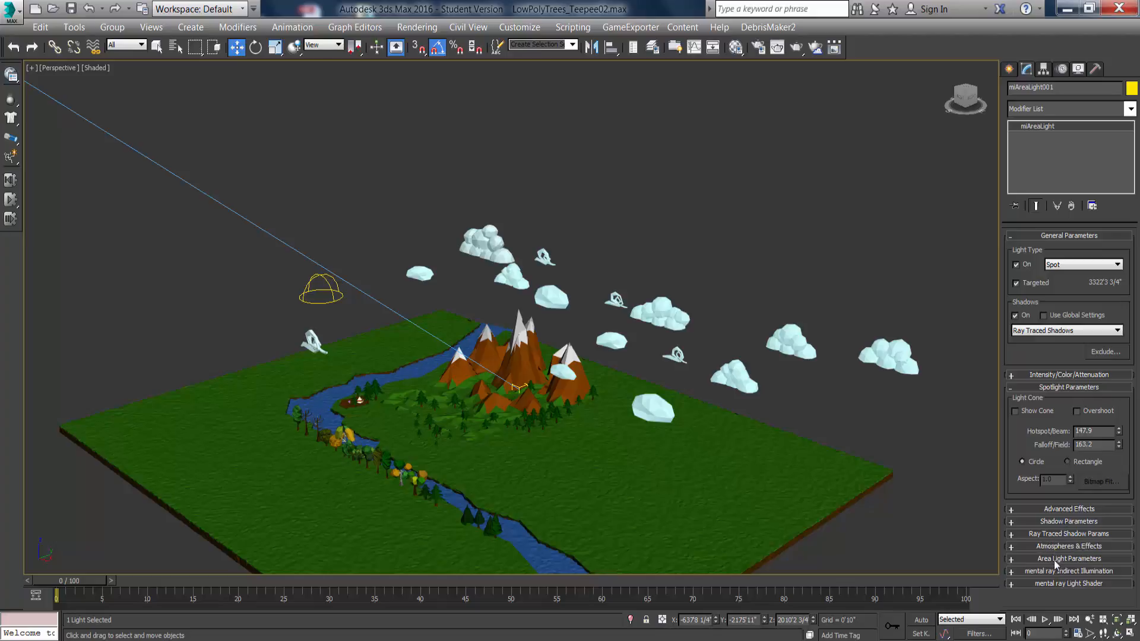
click(1069, 559)
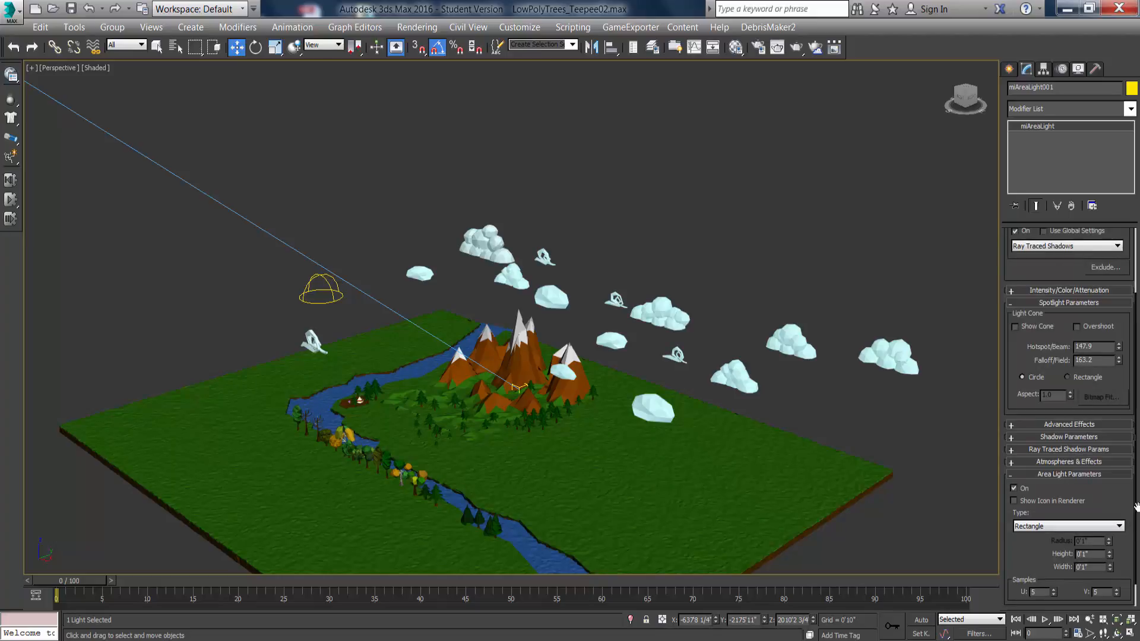
scroll(1089, 506, down, 2)
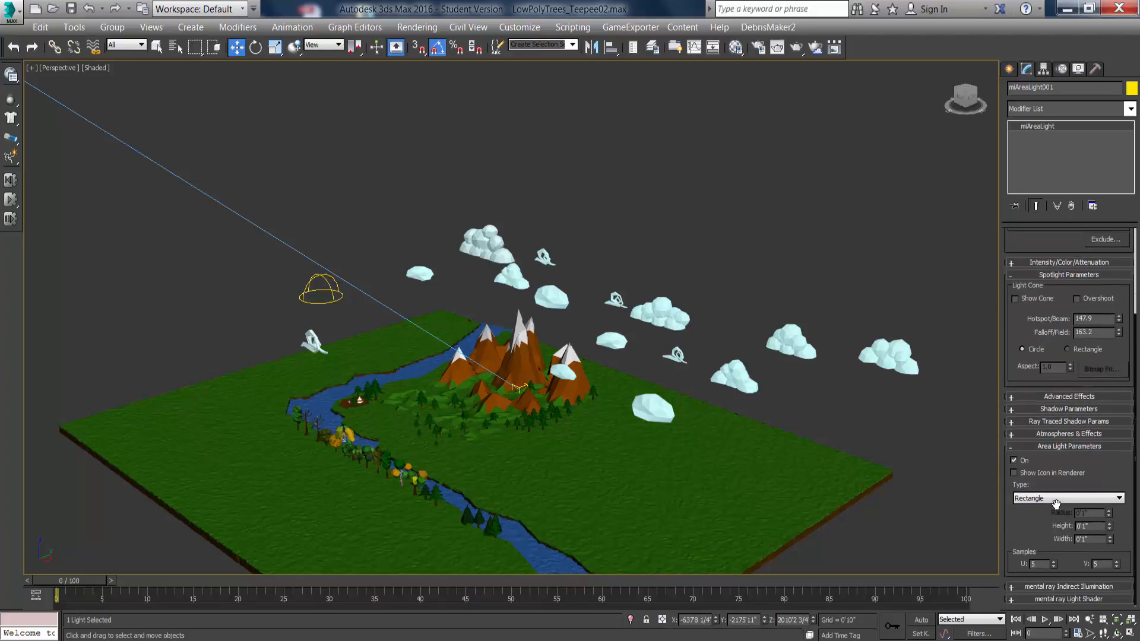
click(1057, 504)
click(1044, 516)
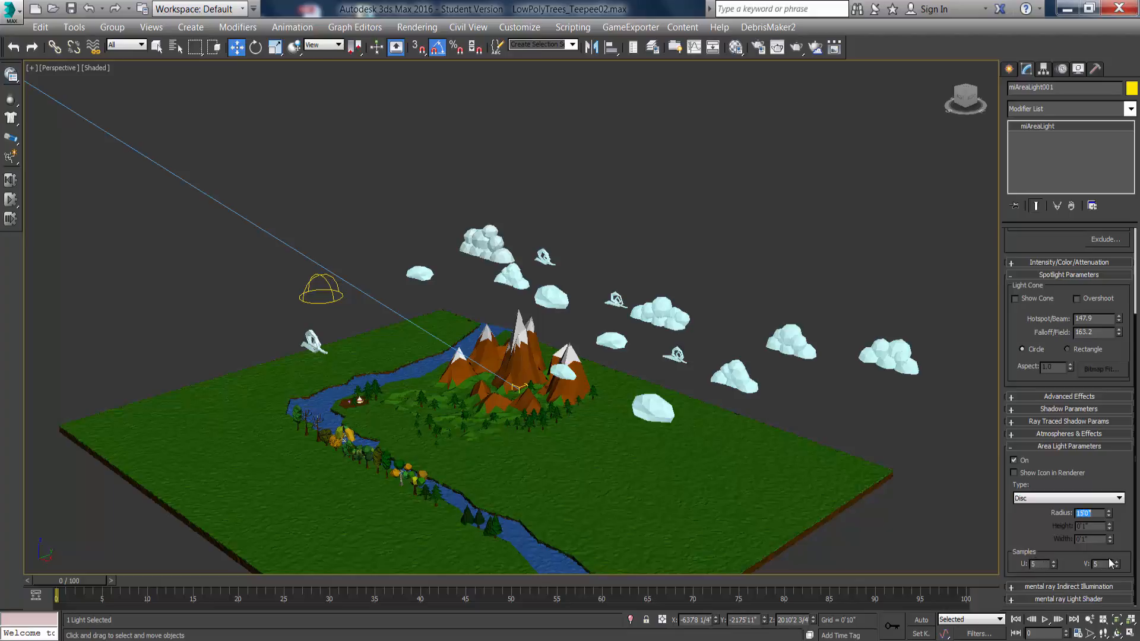
Test-render a close-up of the pale tree trunk beside the river to judge the shadow softness.
middle_drag(472, 413, 504, 336)
scroll(505, 336, up, 5)
scroll(510, 335, down, 3)
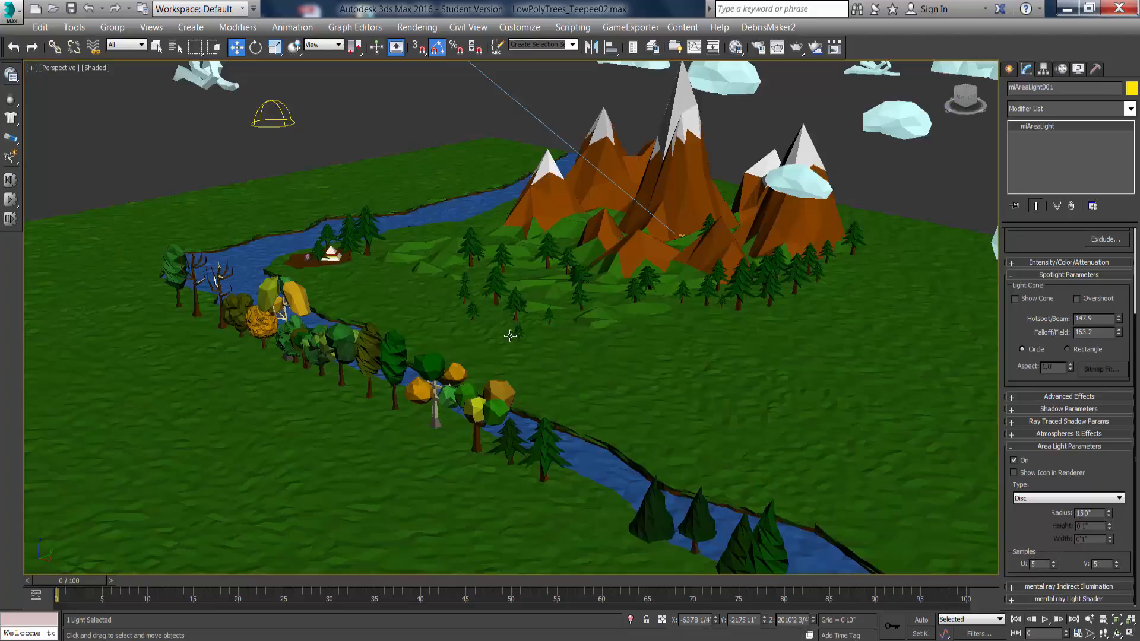
click(1089, 620)
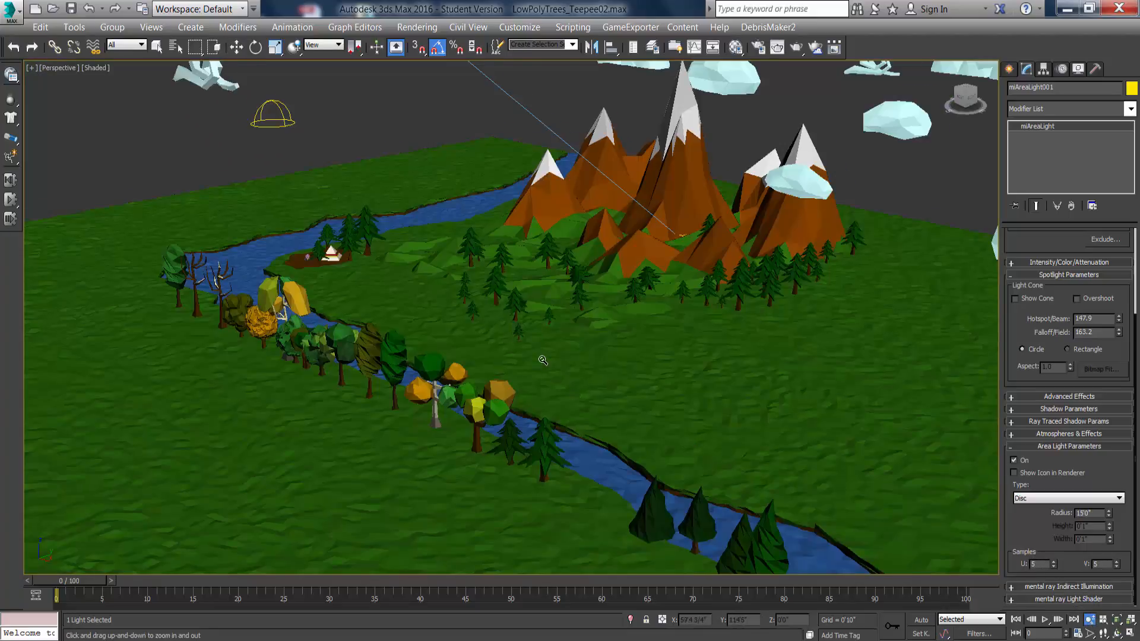
drag(542, 404, 542, 355)
middle_drag(541, 354, 508, 358)
scroll(500, 359, up, 4)
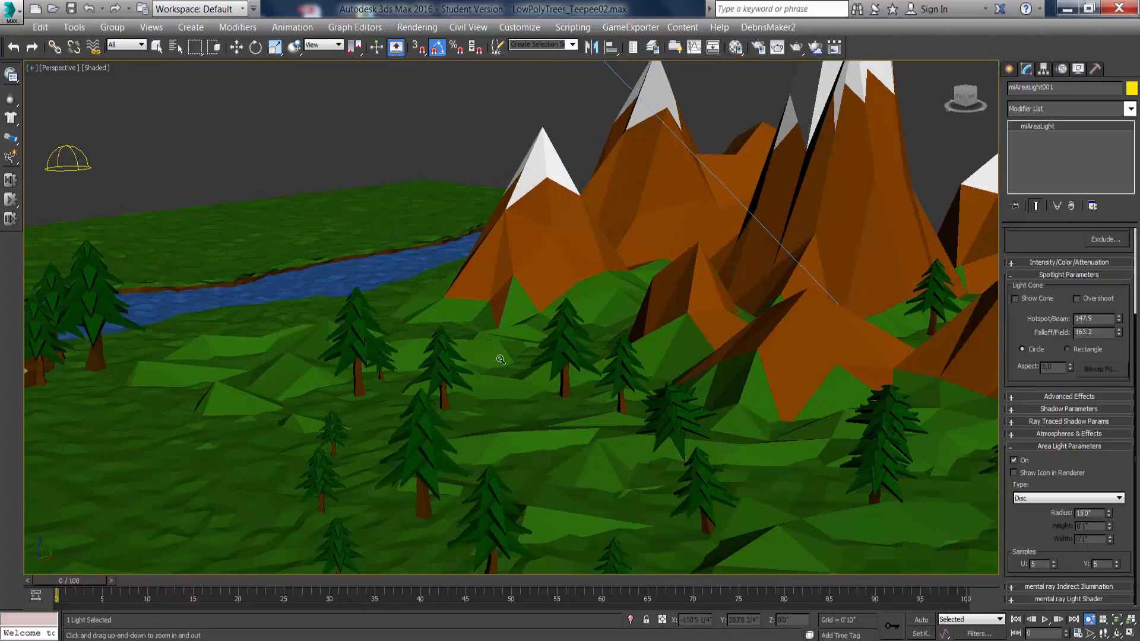
middle_drag(488, 454, 487, 418)
scroll(496, 400, up, 8)
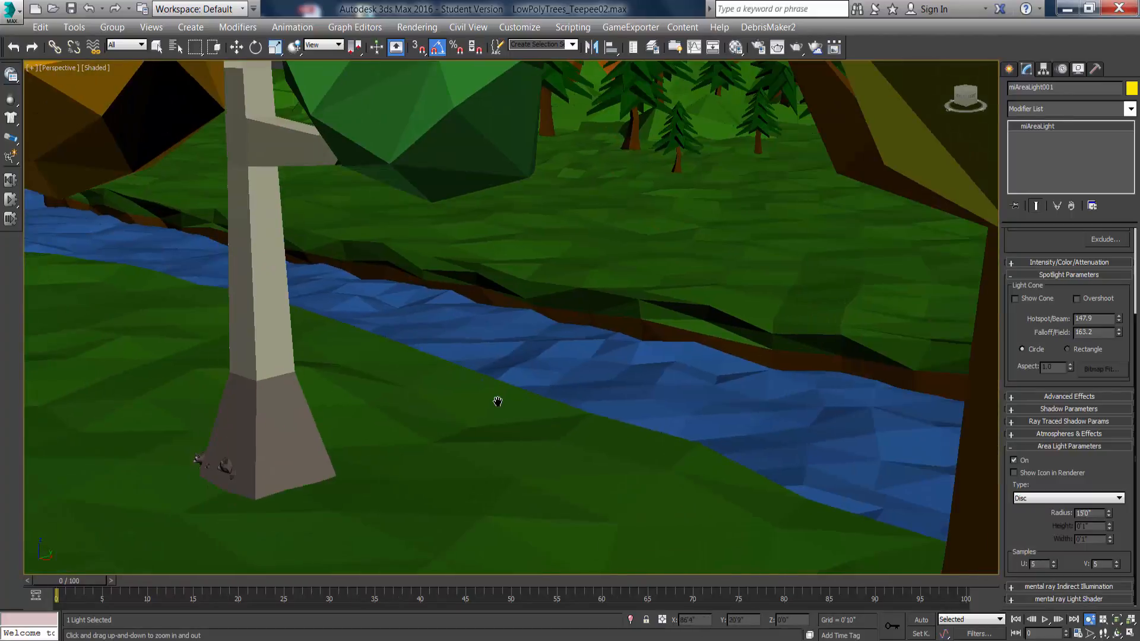
key(shift+q)
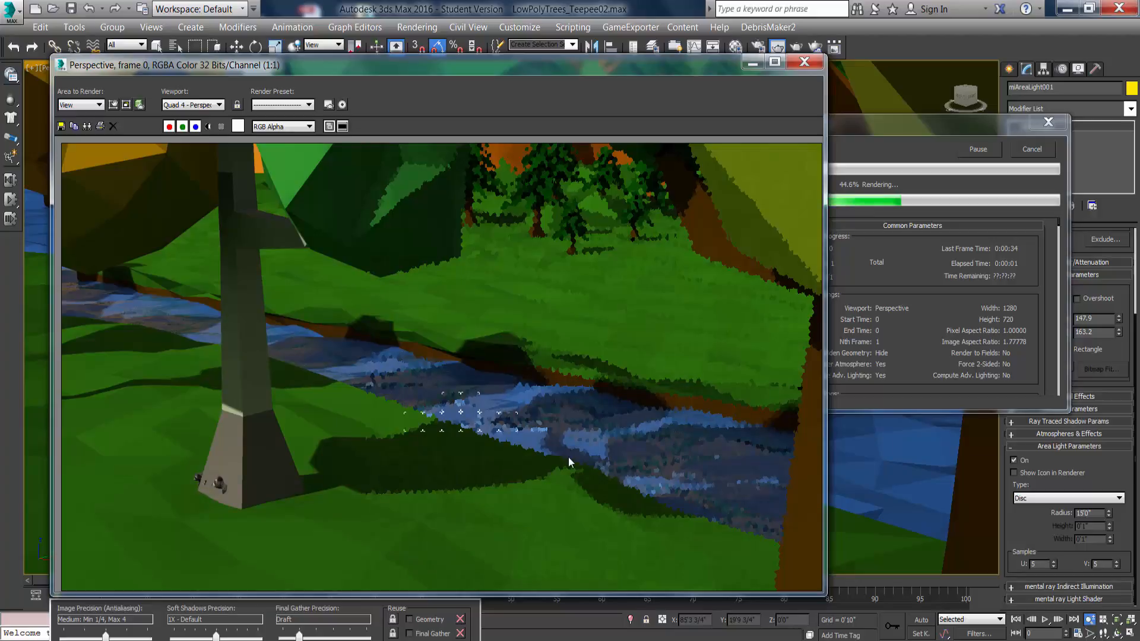
click(1032, 149)
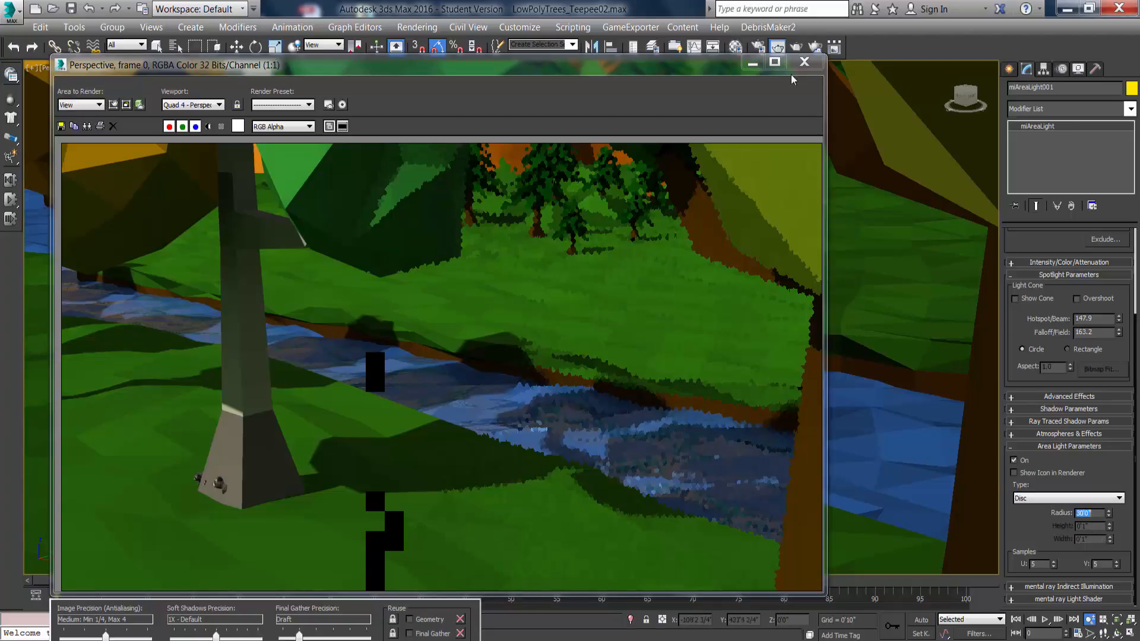
Switch the viewport shading to Realistic and increase the area light's disc radius to 36'5 2/4".
click(805, 61)
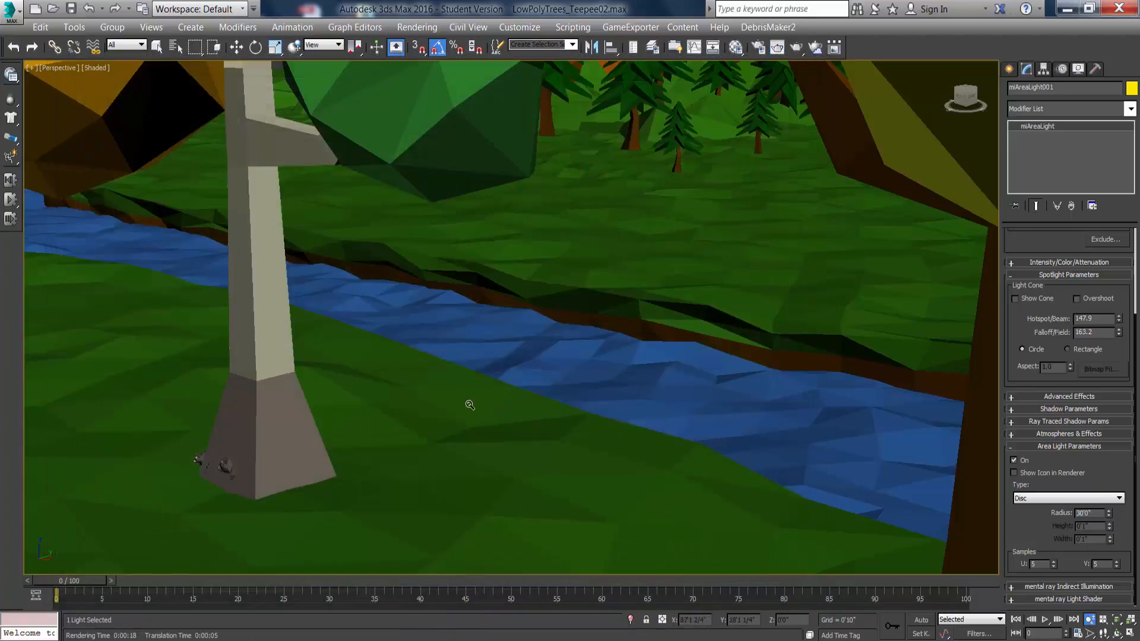
click(95, 68)
click(121, 83)
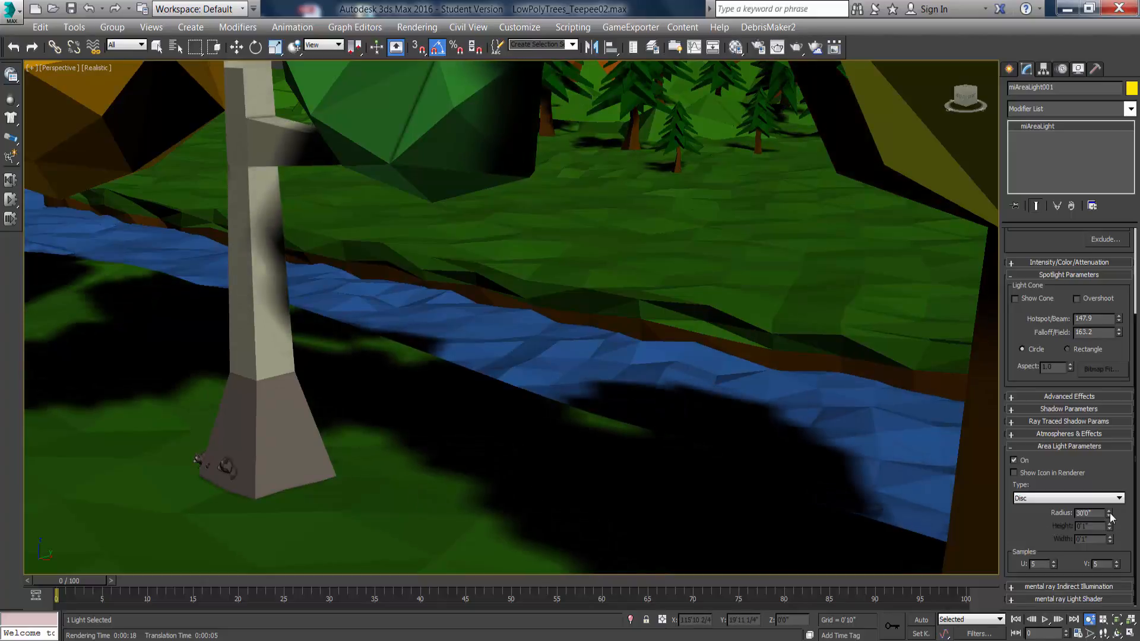
drag(1110, 515, 1109, 481)
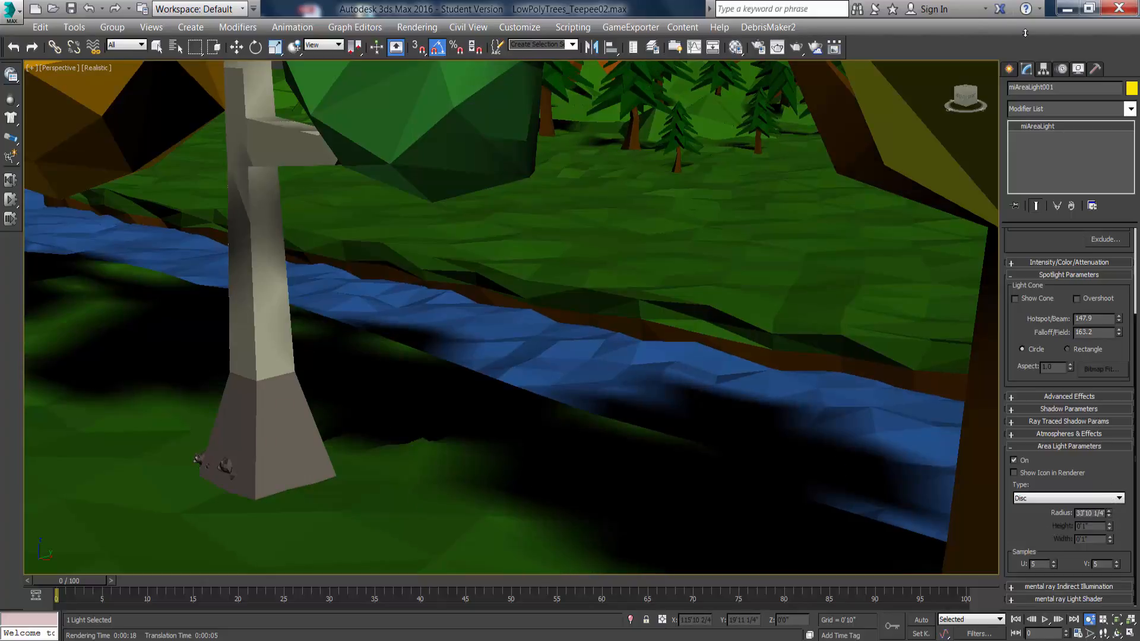
drag(1025, 33, 469, 370)
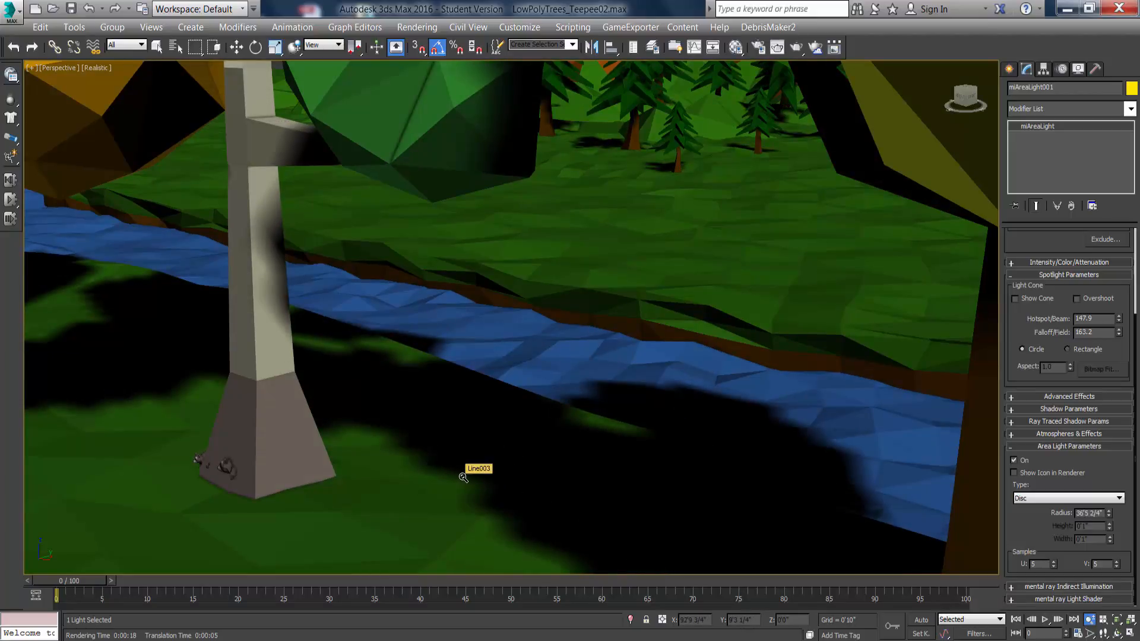
Test-render the riverside tree close-up again with the larger disc radius to compare the shadow edges.
key(shift+q)
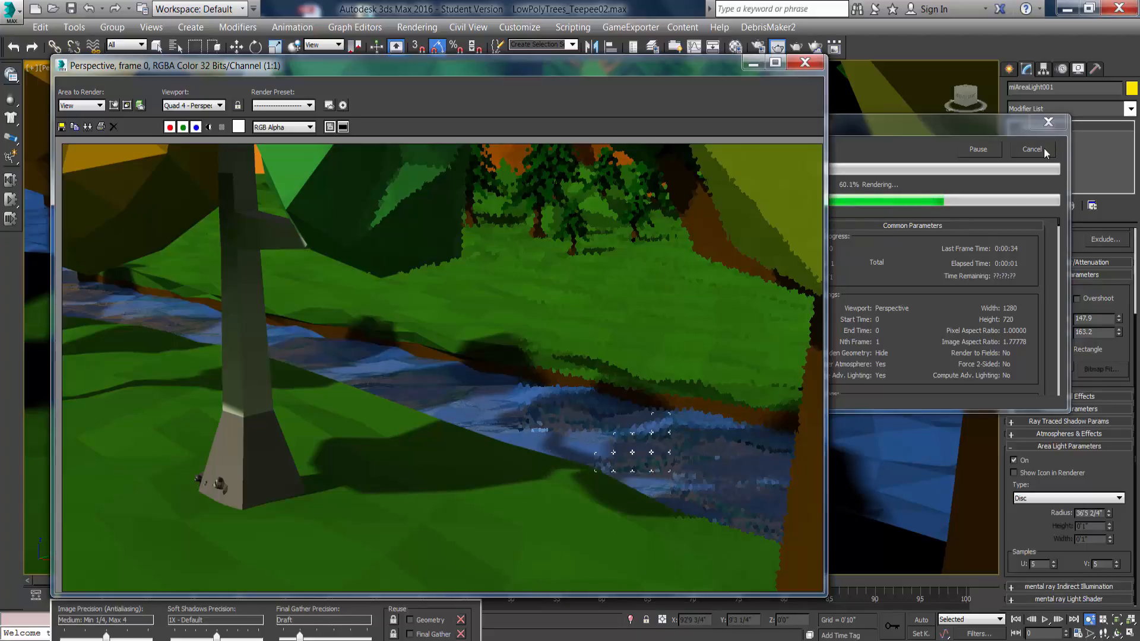
click(1044, 148)
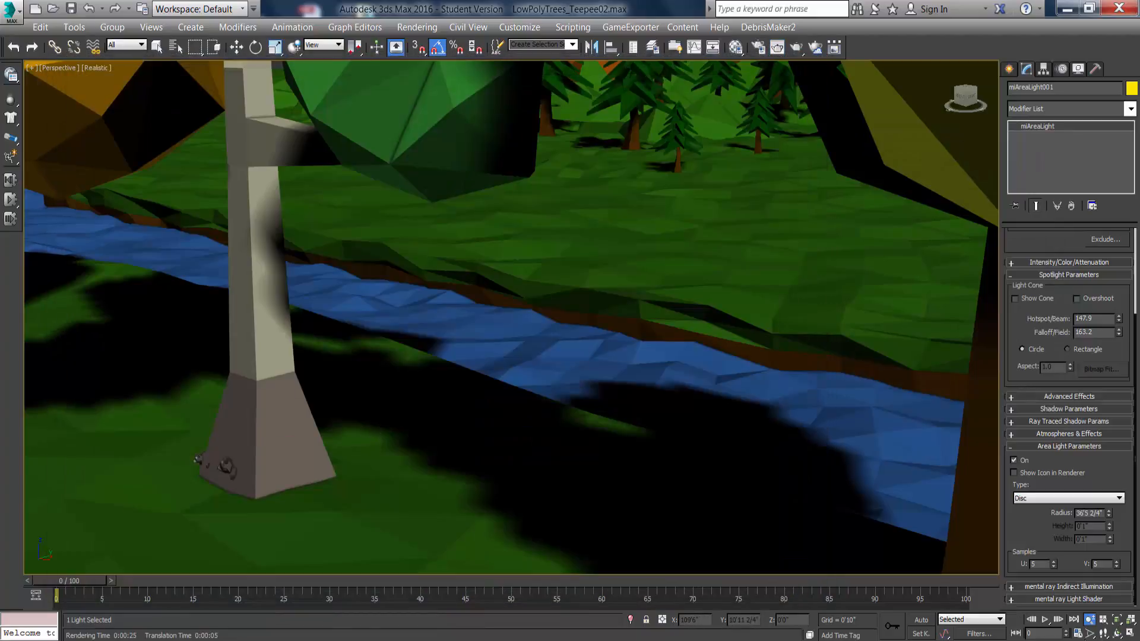
Open the environment settings and check the background colour and the global ambient light colour without changing them.
scroll(488, 253, down, 5)
middle_drag(493, 267, 480, 301)
scroll(481, 301, up, 2)
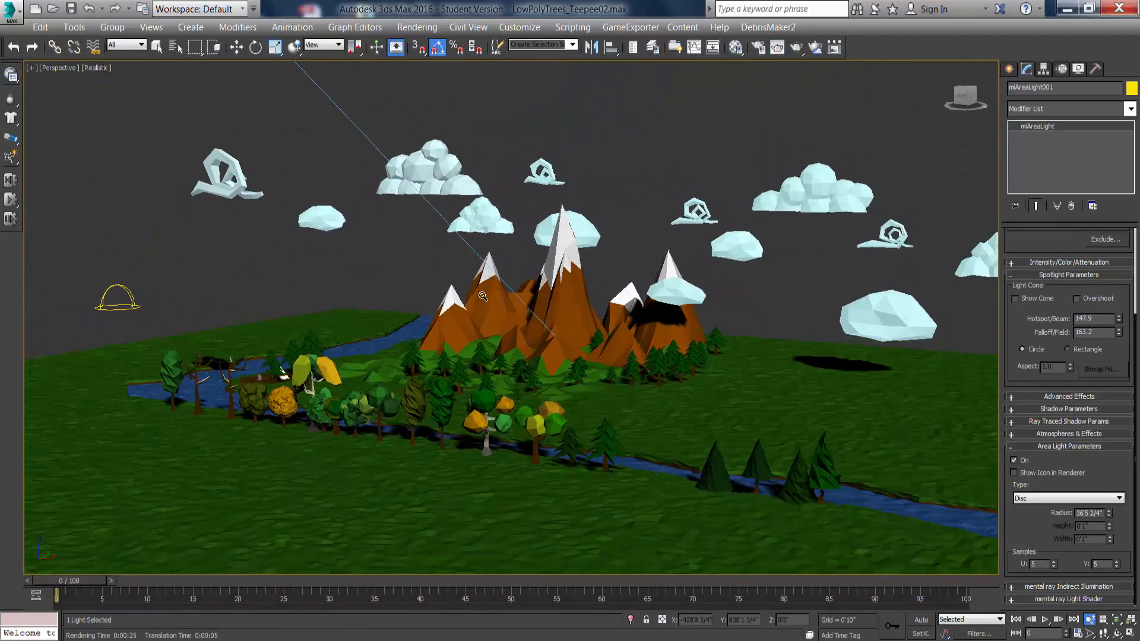
scroll(586, 384, up, 4)
scroll(583, 378, up, 1)
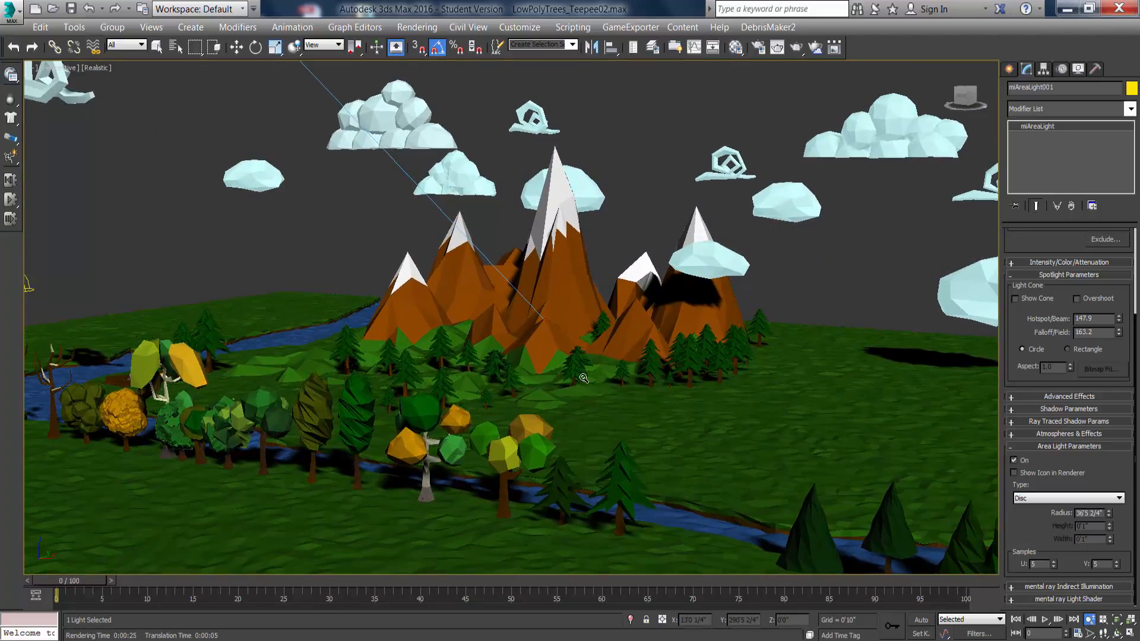
click(407, 35)
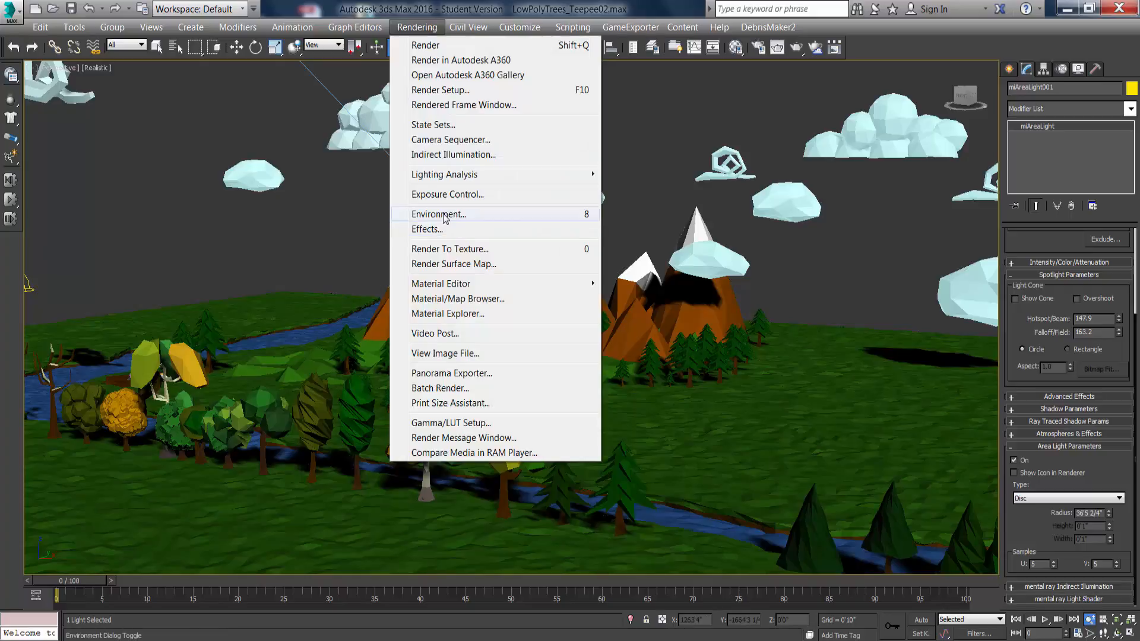
click(521, 214)
drag(276, 69, 764, 76)
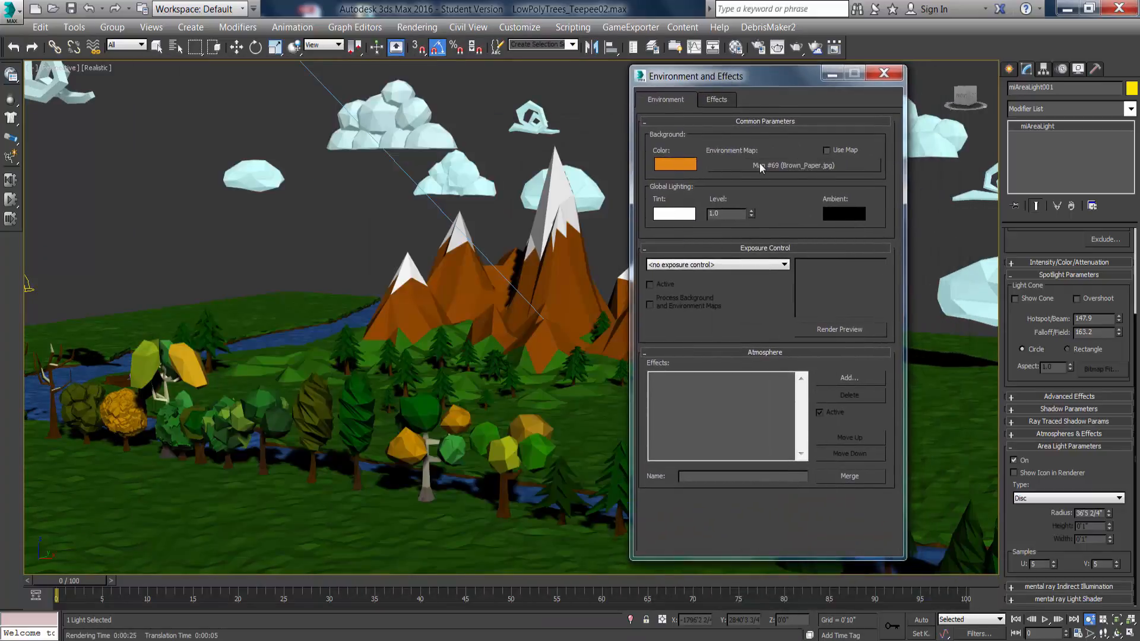
click(668, 162)
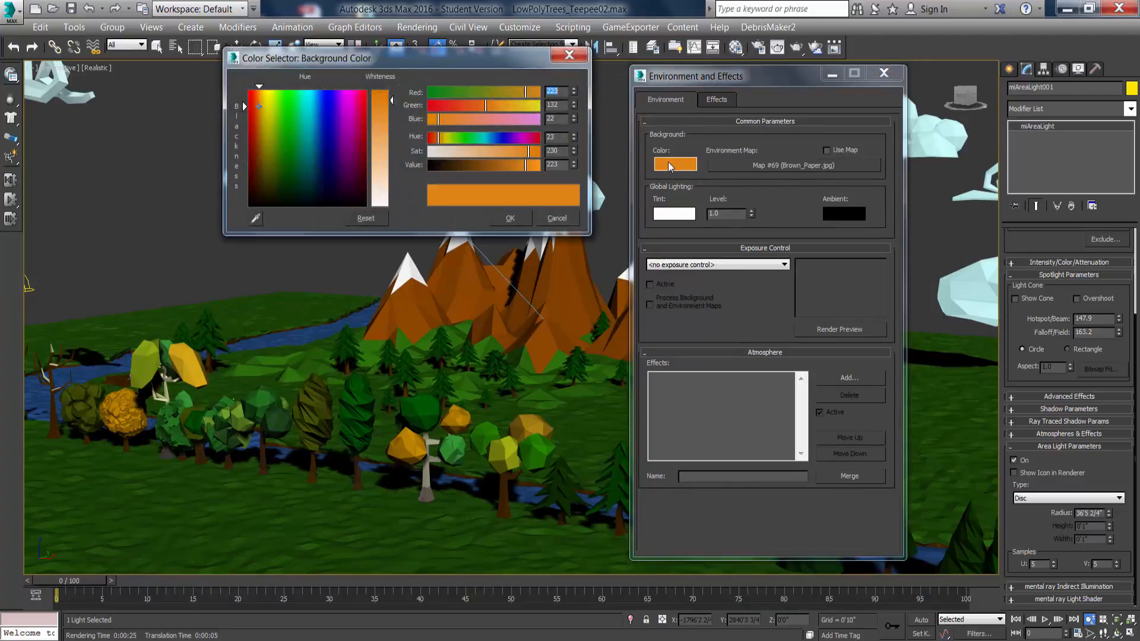
click(569, 54)
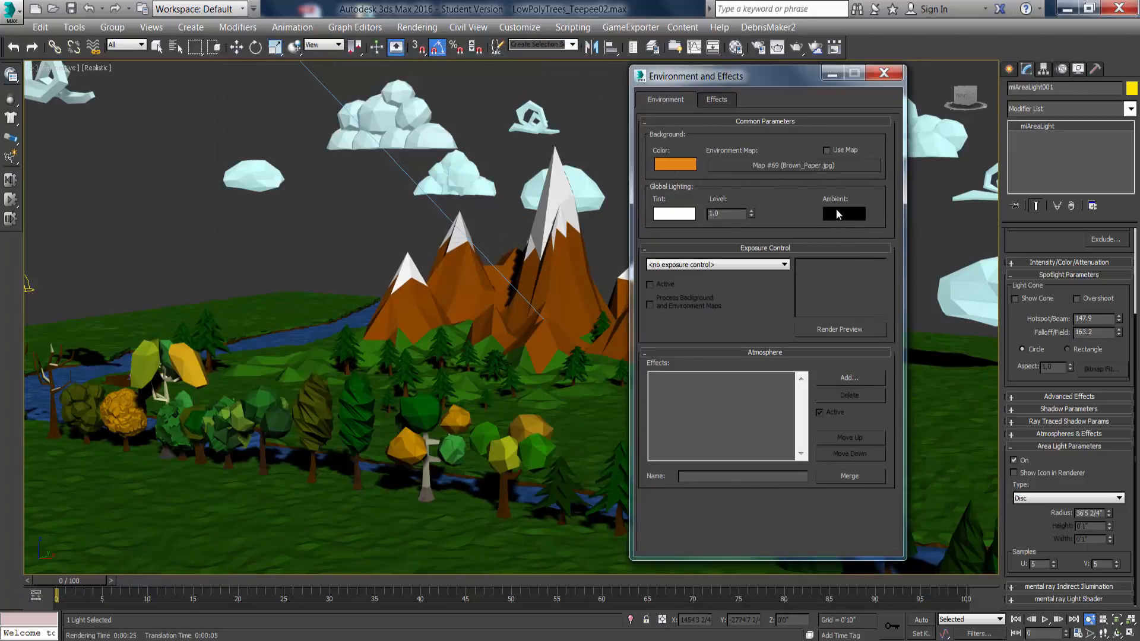
click(837, 212)
click(567, 54)
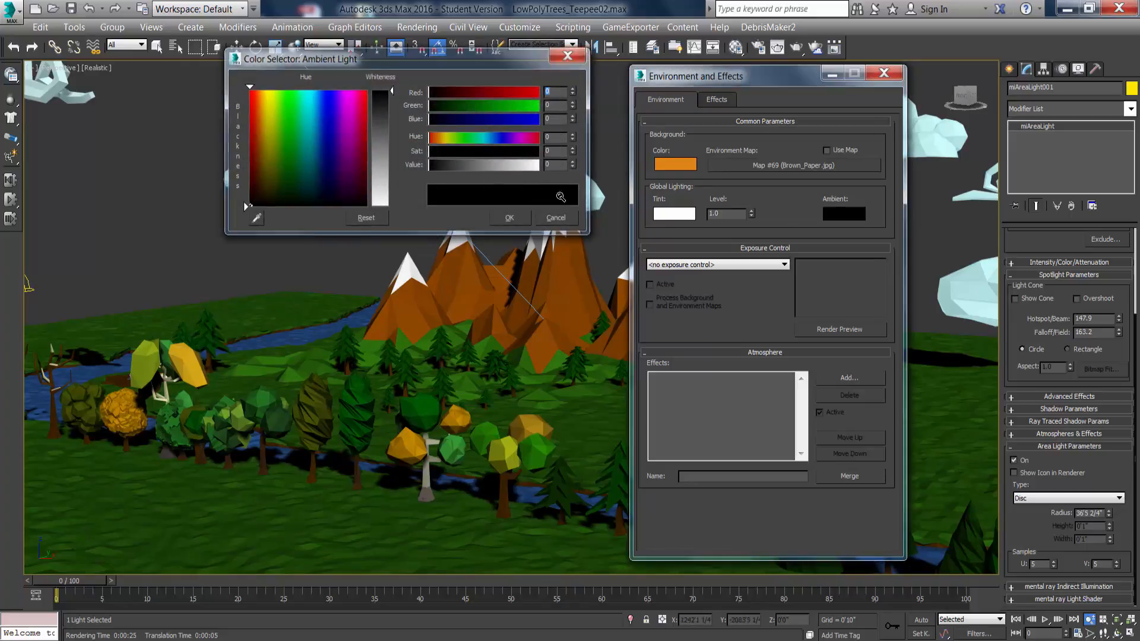
Test-render the wide view of the mountains and river, and clone the rendered frame as a comparison reference.
middle_drag(482, 276, 472, 278)
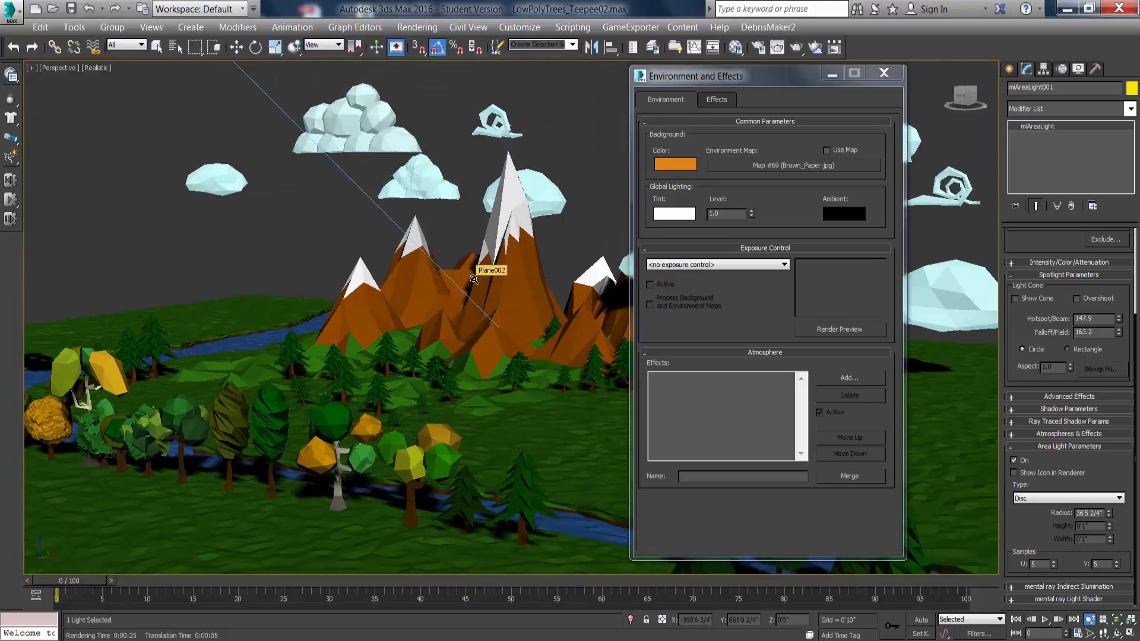
key(shift+q)
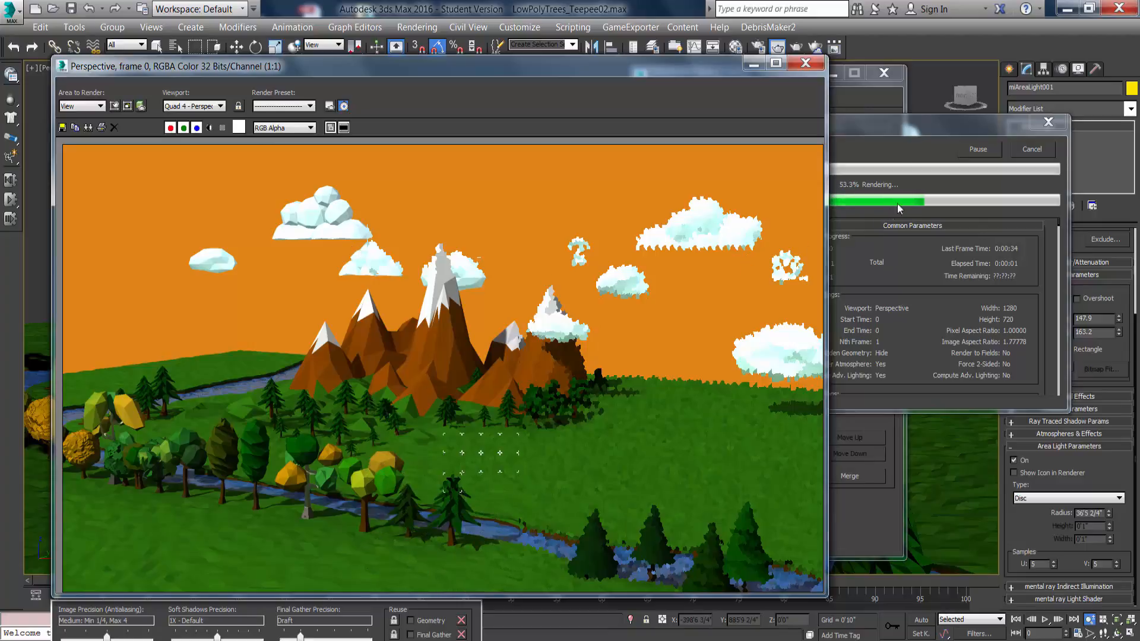
click(880, 98)
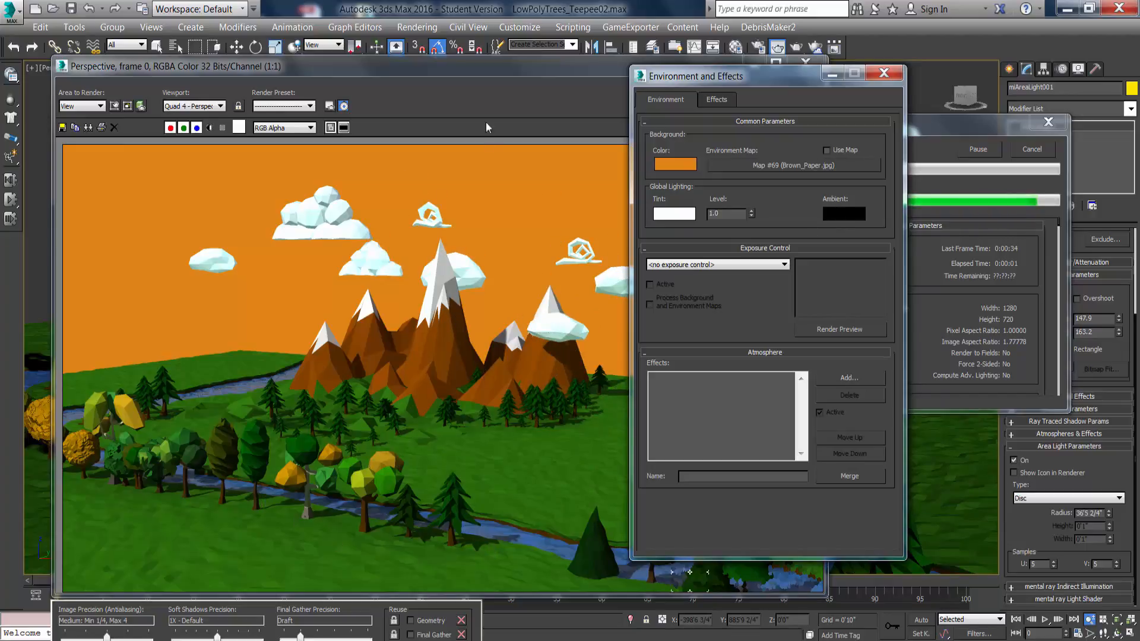
click(457, 67)
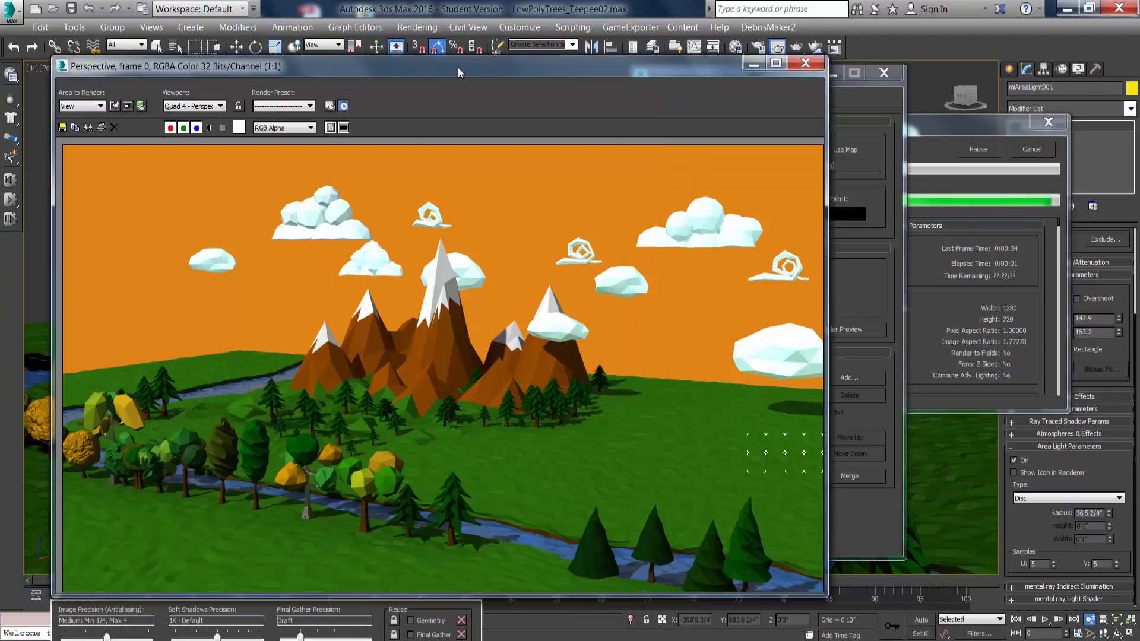
click(87, 128)
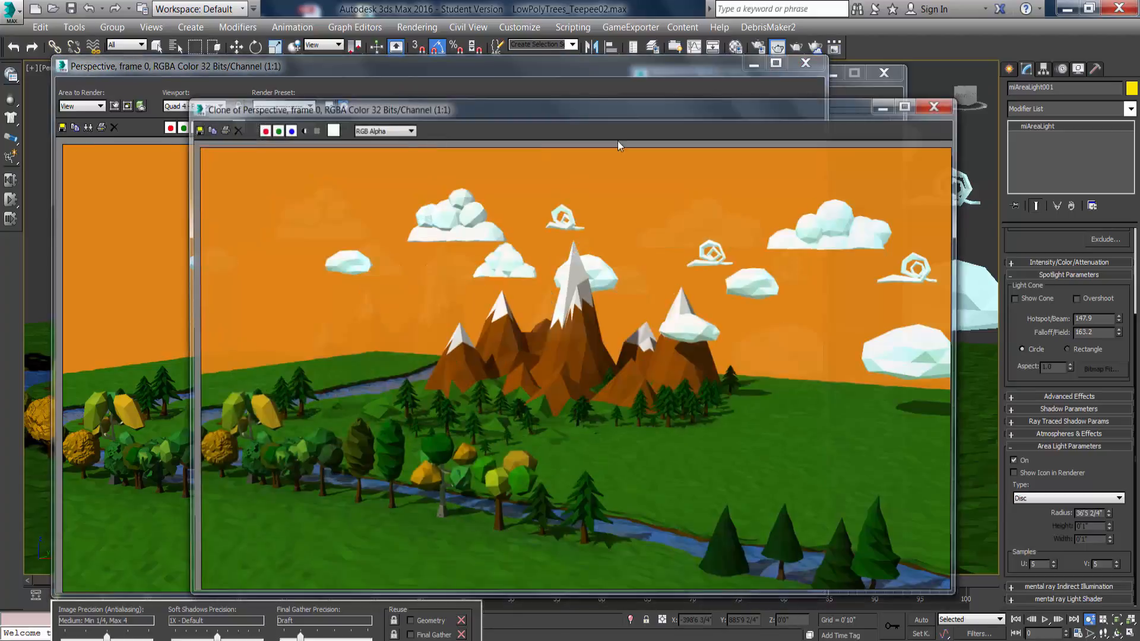
mouse_move(796, 105)
mouse_down()
mouse_move(779, 147)
mouse_move(597, 217)
mouse_up()
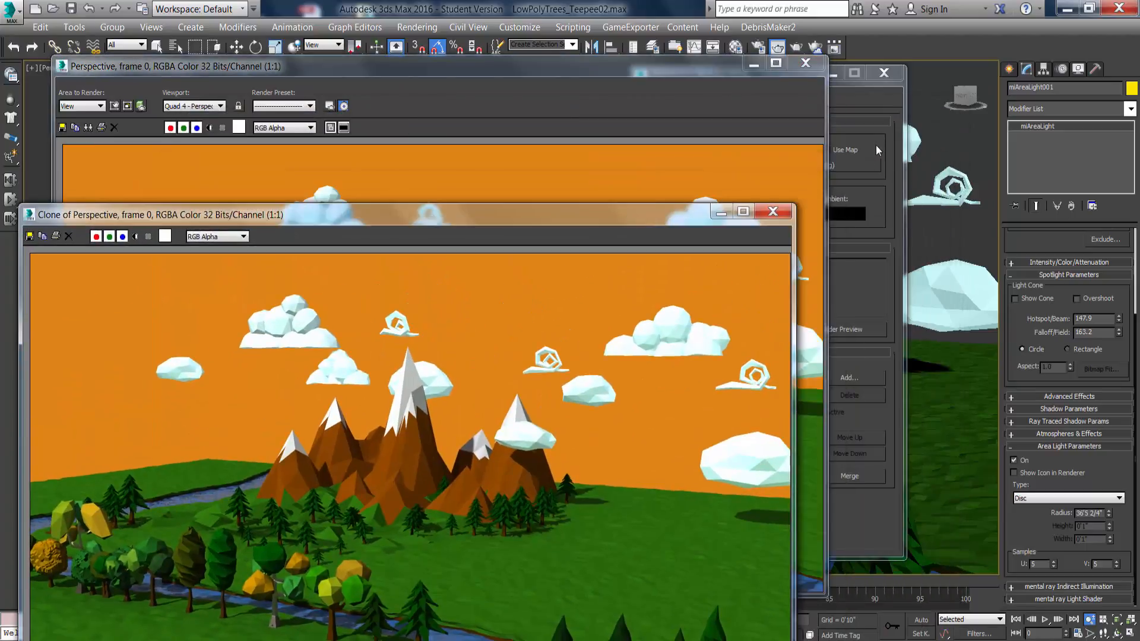
Set the environment's ambient light to orange-brown (RGB 177, 114, 31) and start a test render, stopping it early.
click(857, 209)
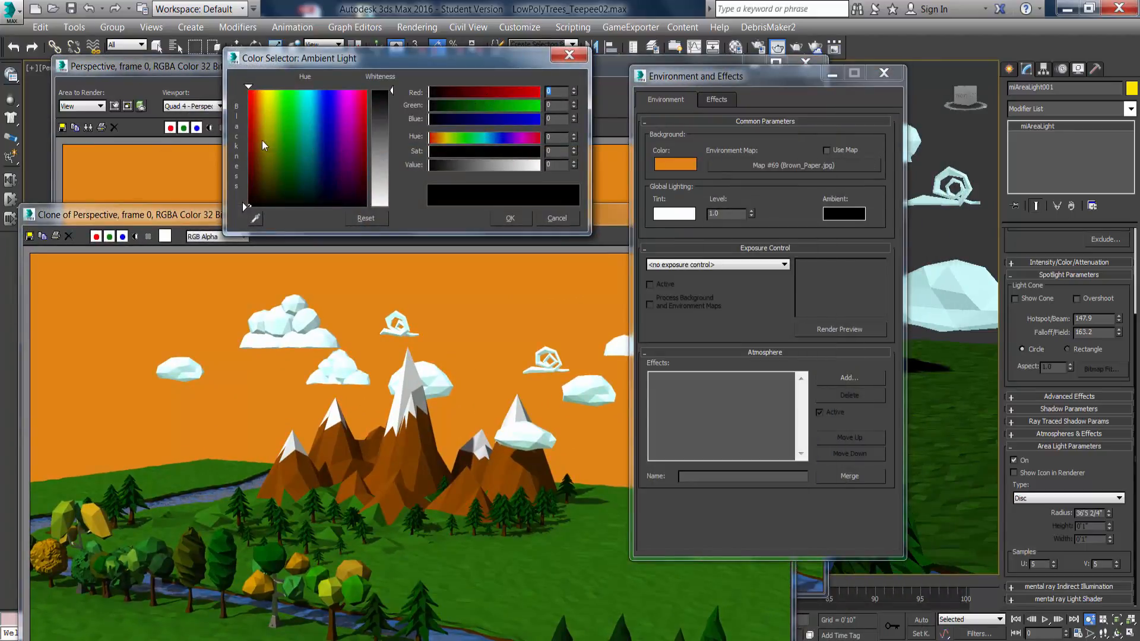
click(261, 145)
click(389, 102)
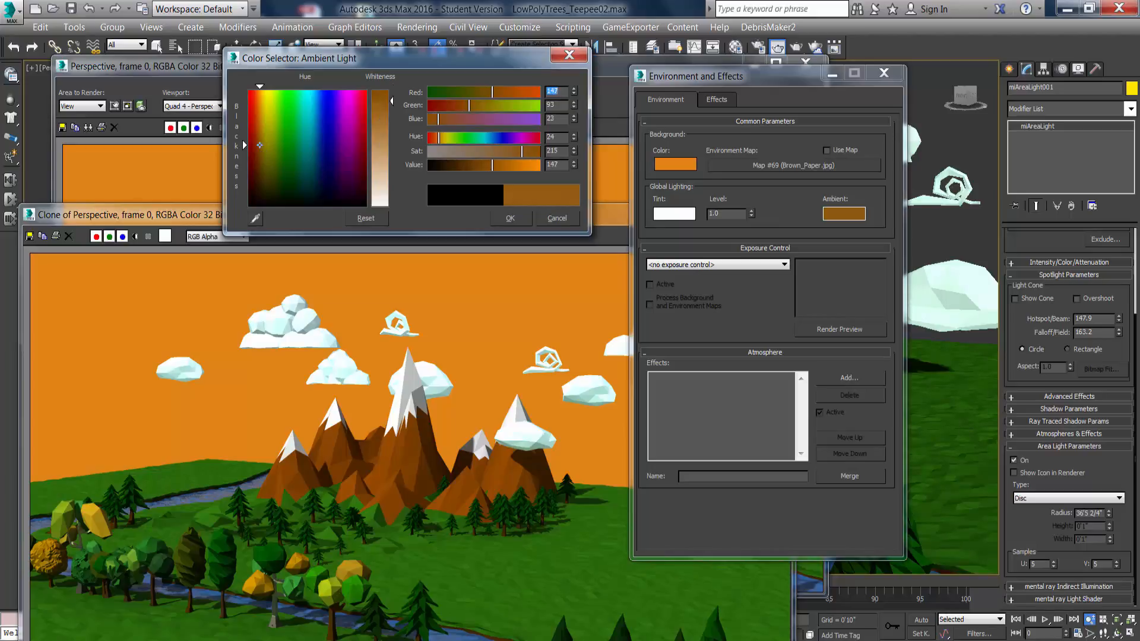
drag(492, 165, 507, 172)
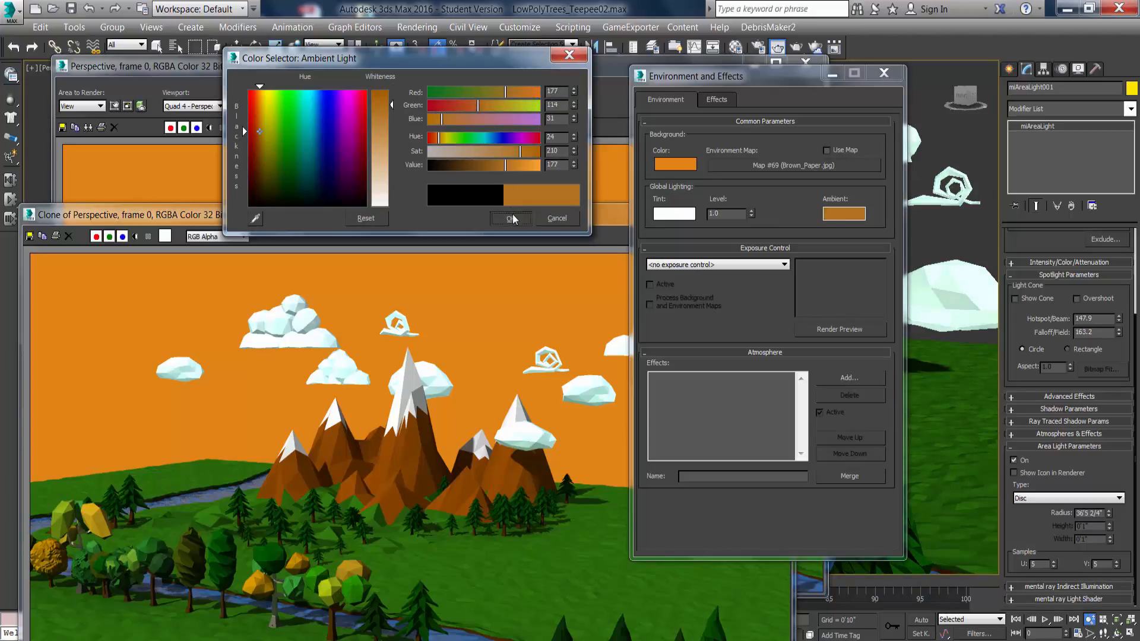
click(510, 218)
click(957, 142)
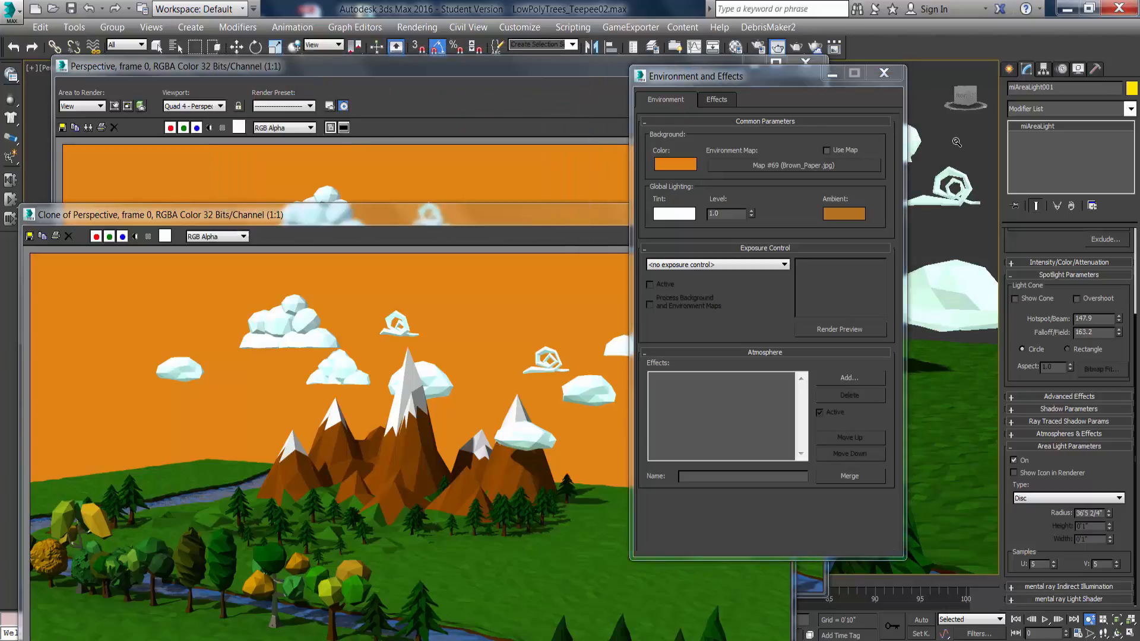
key(shift+q)
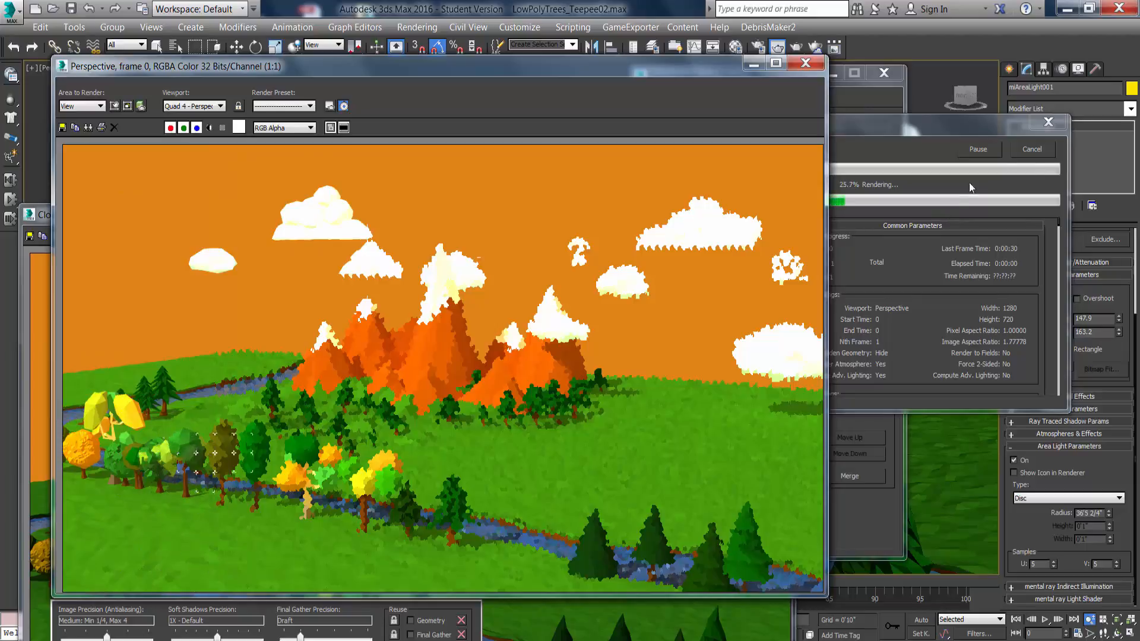
click(1031, 151)
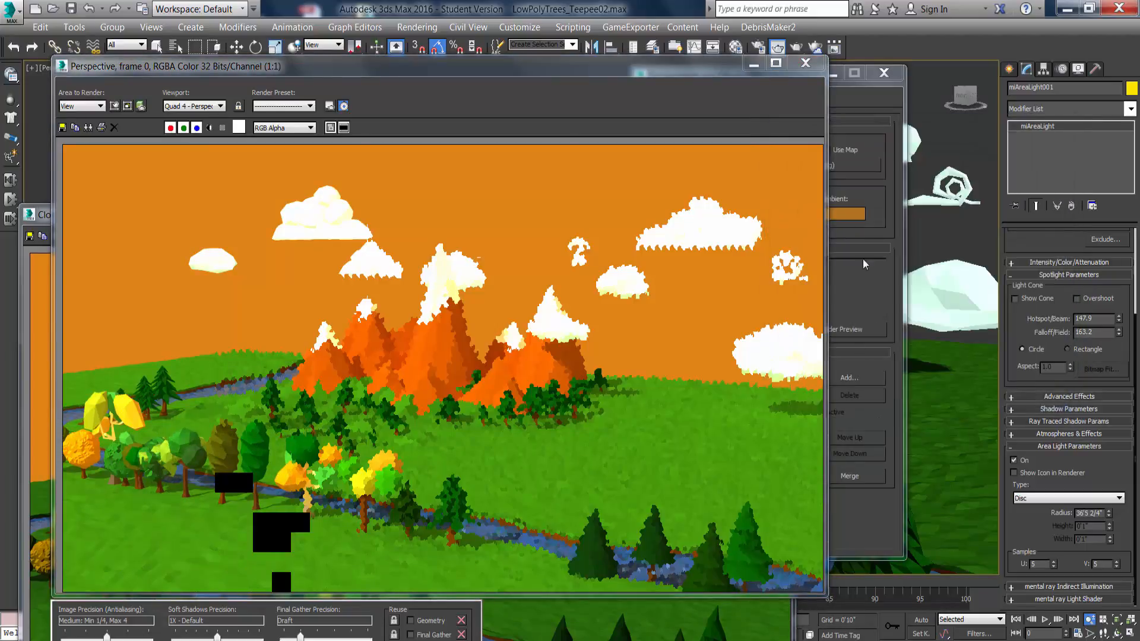
Darken the environment's ambient light to RGB 99, 64, 17 and test-render the scene again.
click(859, 215)
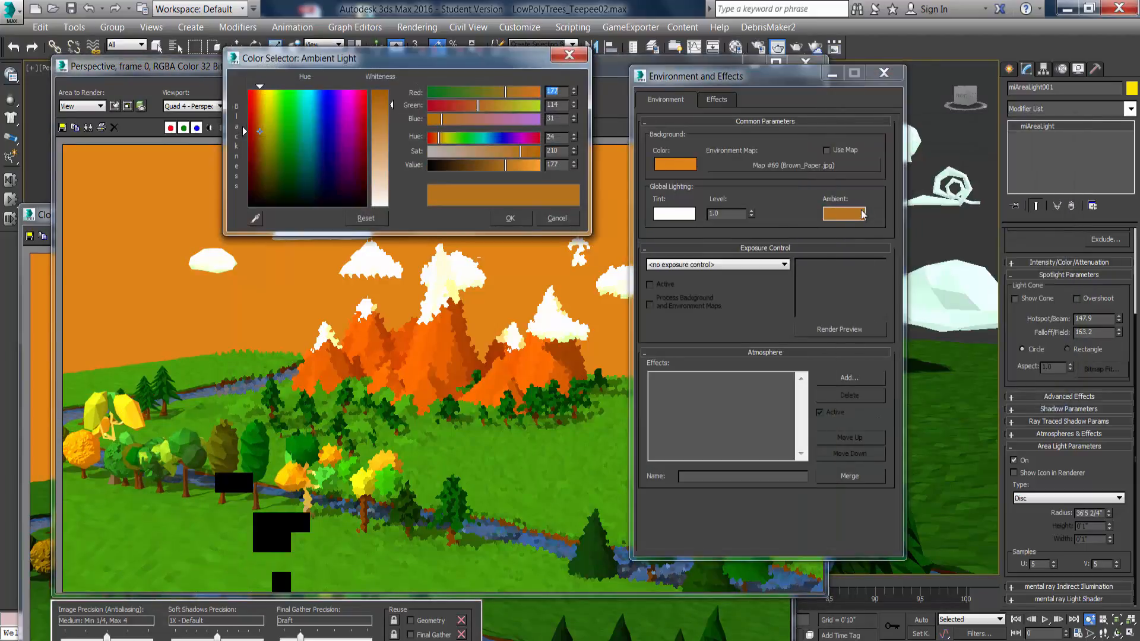
drag(499, 170, 470, 170)
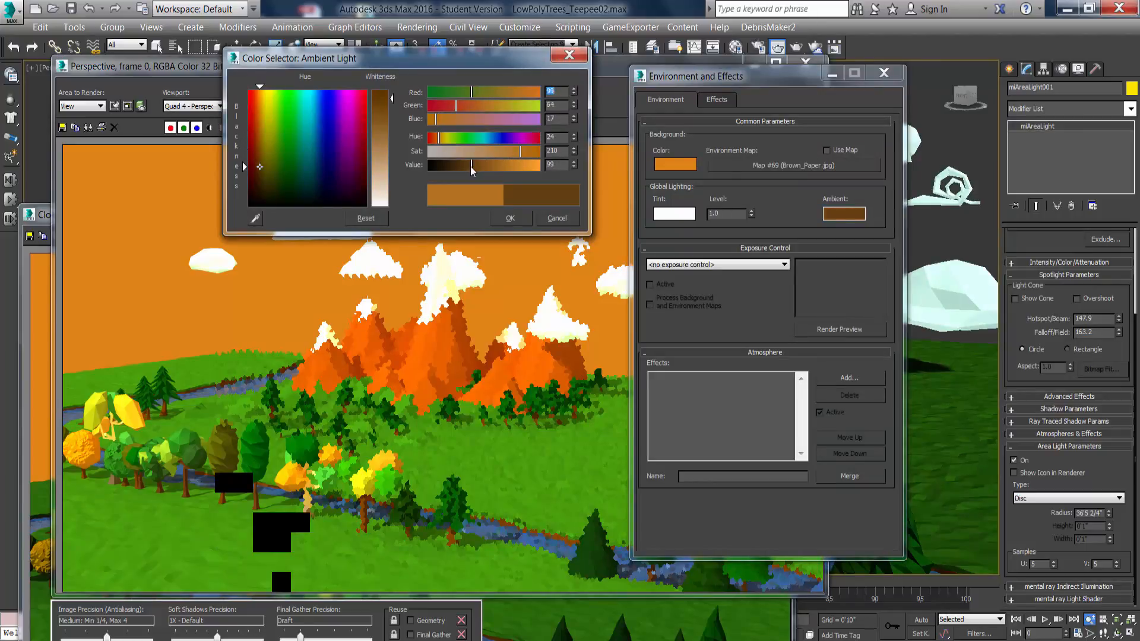
click(513, 216)
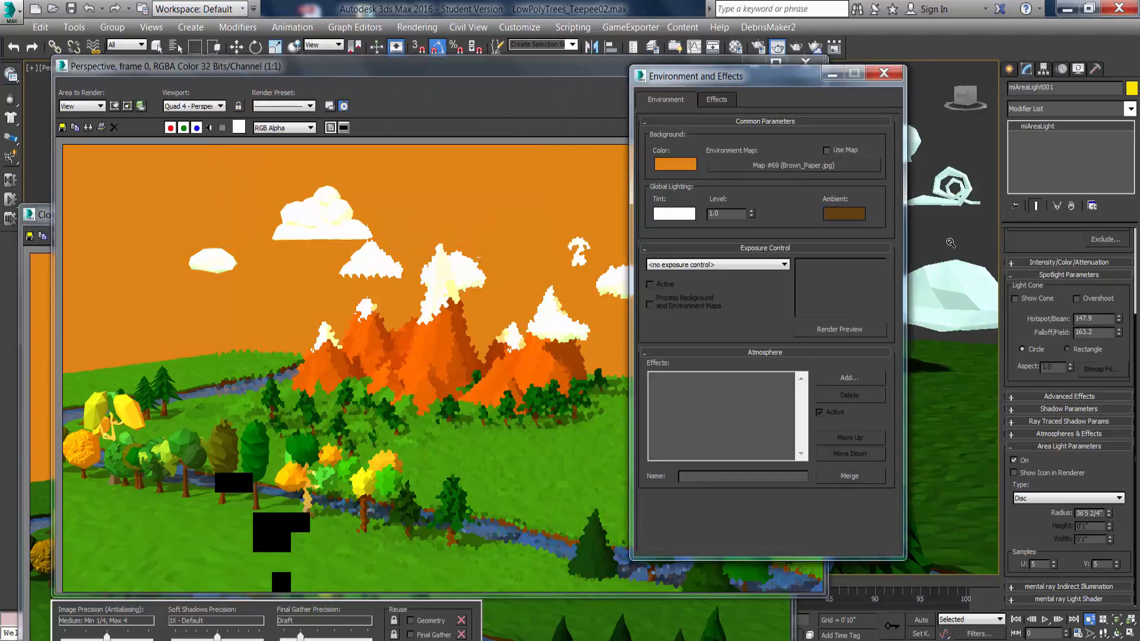
key(shift+q)
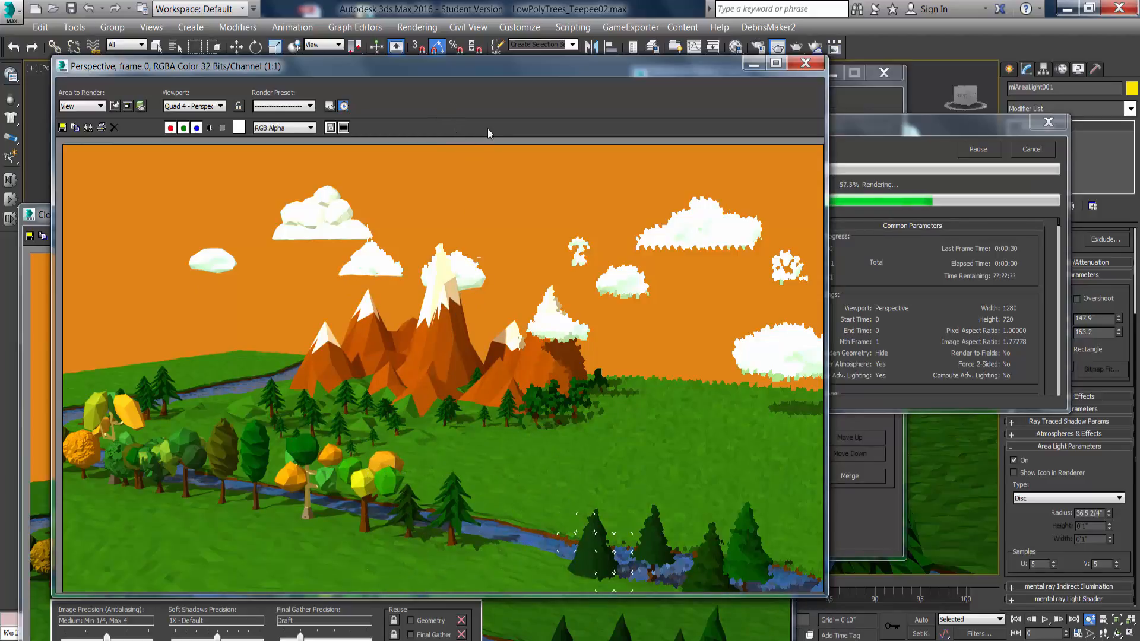
Compare the ambient-lit render with the cloned reference frame, and close the render and environment windows.
drag(350, 69, 610, 76)
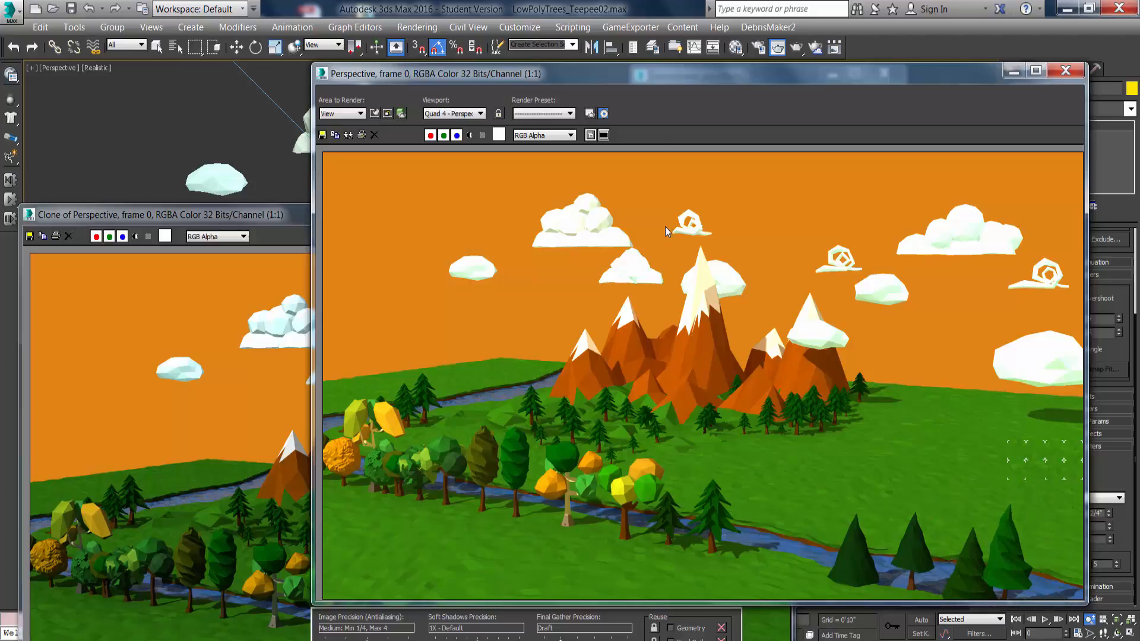
mouse_move(668, 85)
mouse_down()
mouse_move(386, 119)
mouse_move(475, 197)
mouse_move(611, 184)
mouse_move(580, 75)
mouse_up()
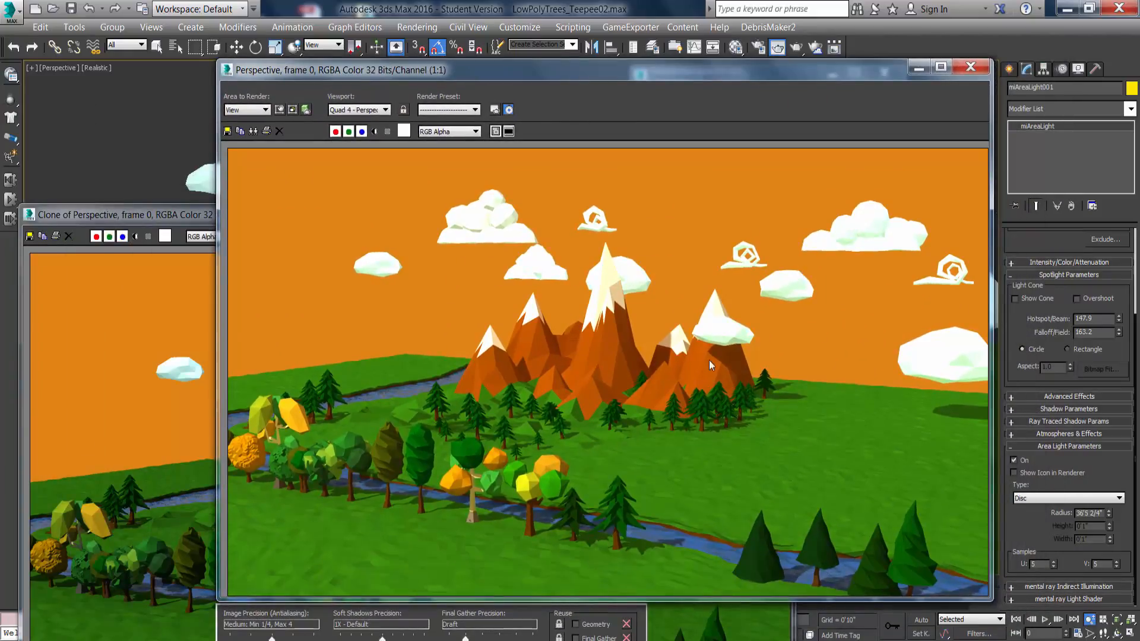
drag(725, 80, 751, 72)
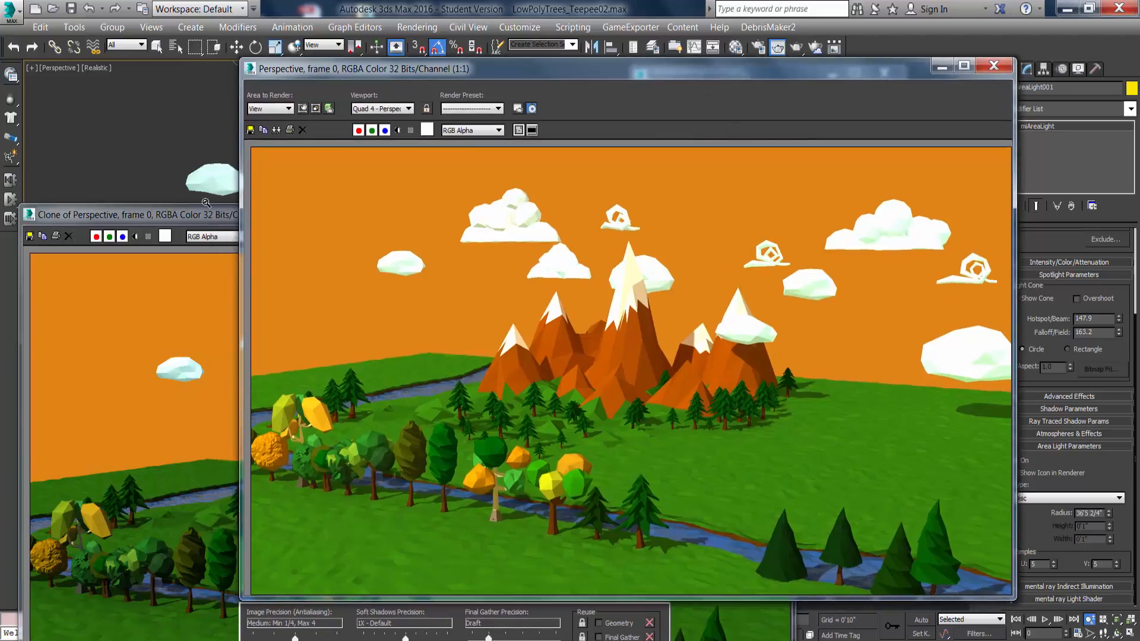
drag(358, 217, 315, 74)
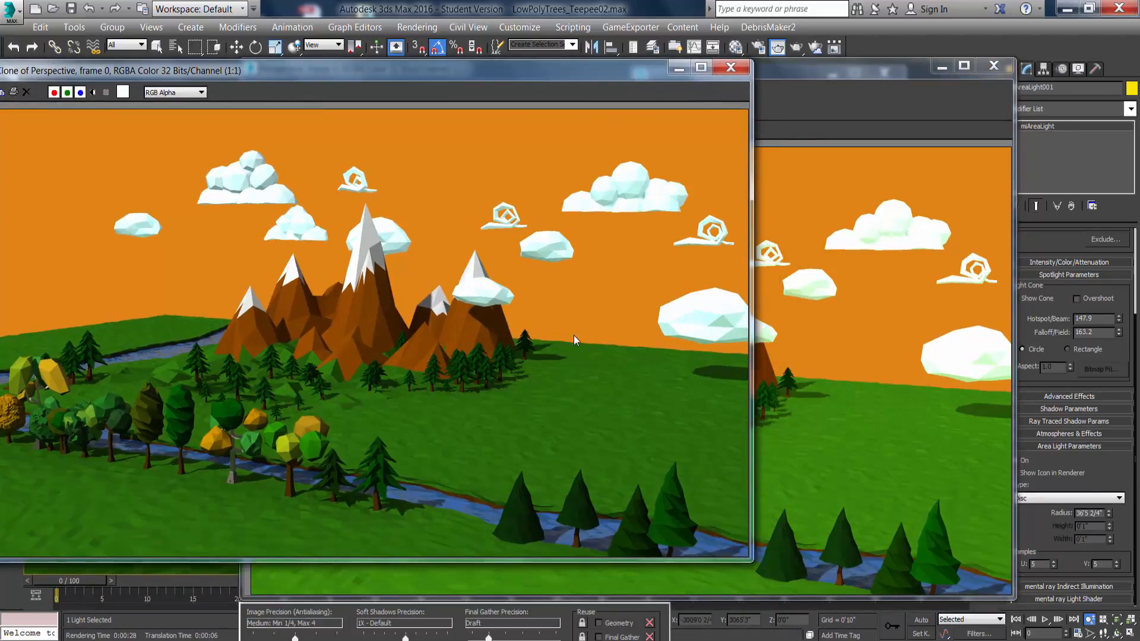
click(812, 274)
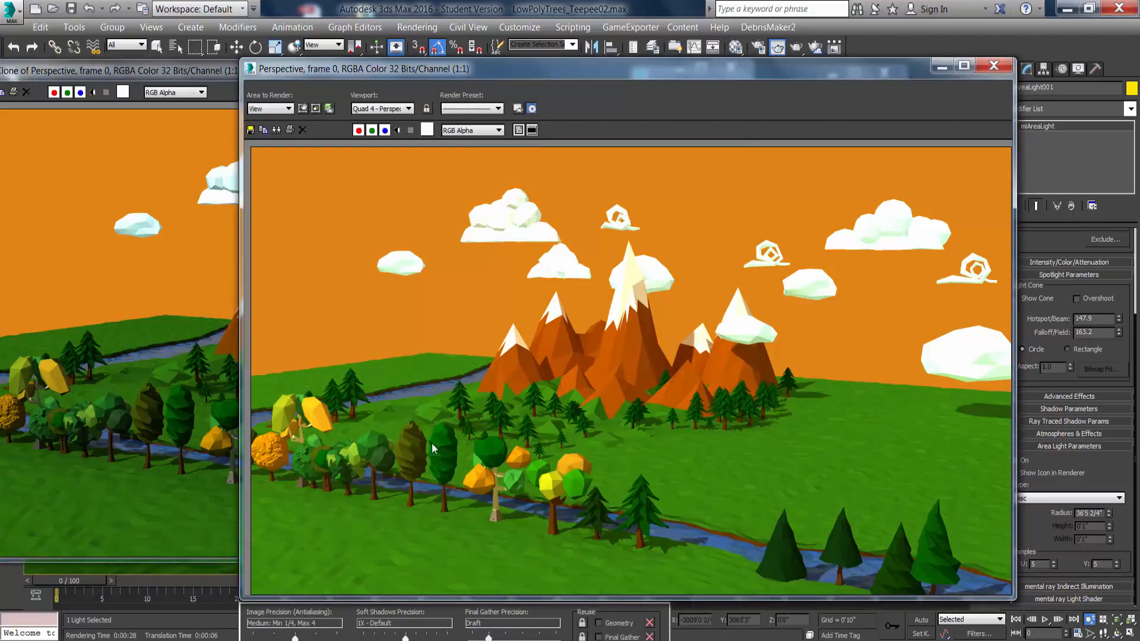
click(165, 315)
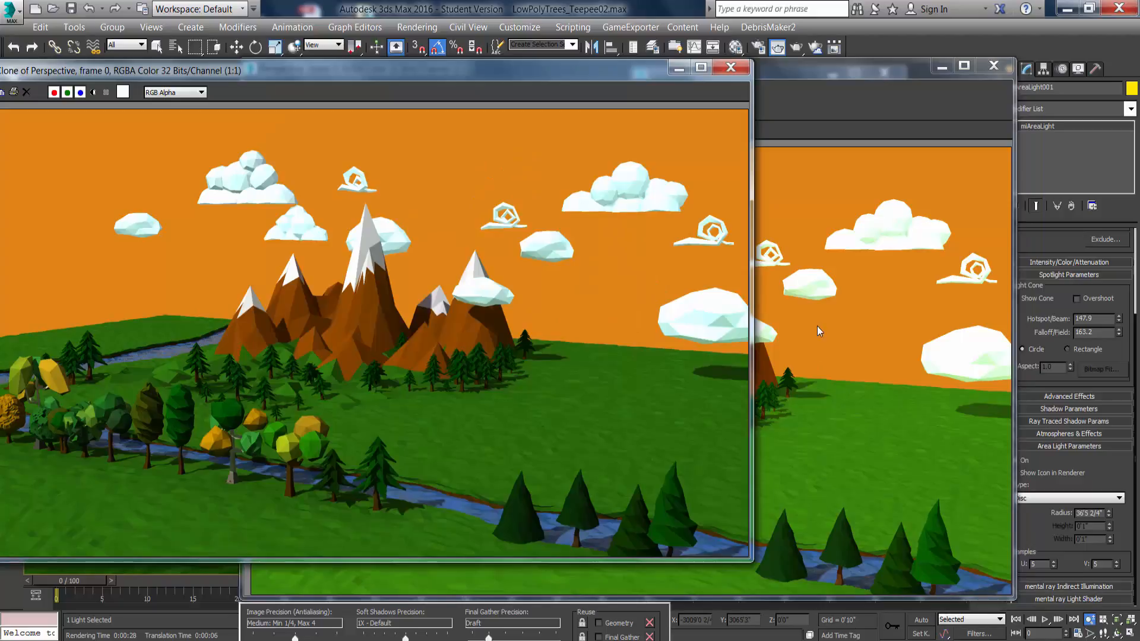
click(817, 328)
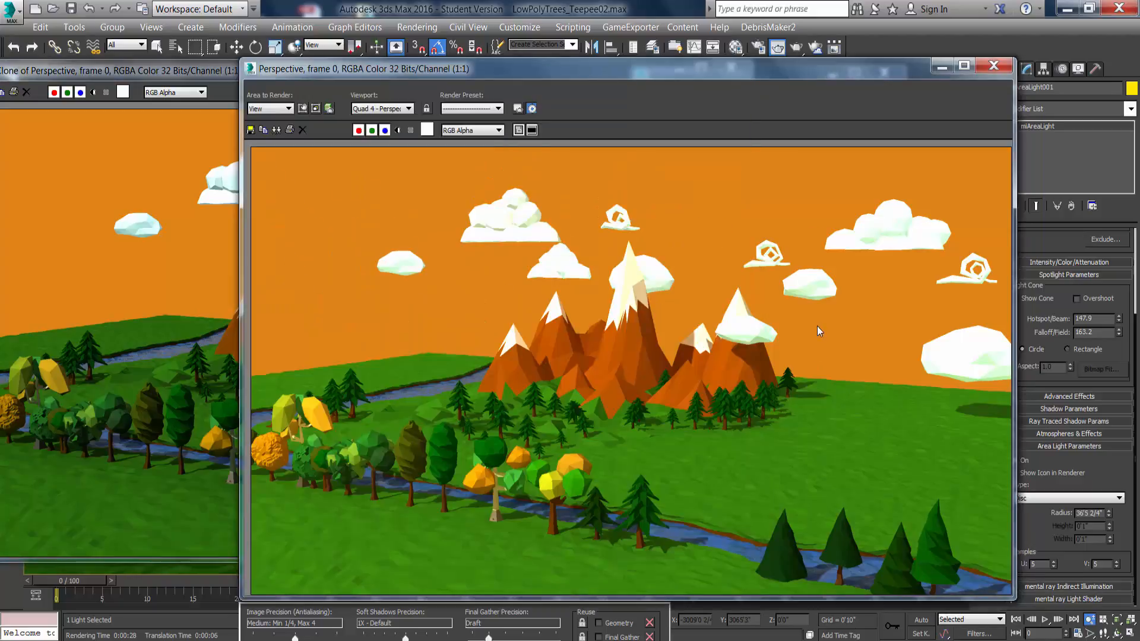
click(993, 65)
click(882, 74)
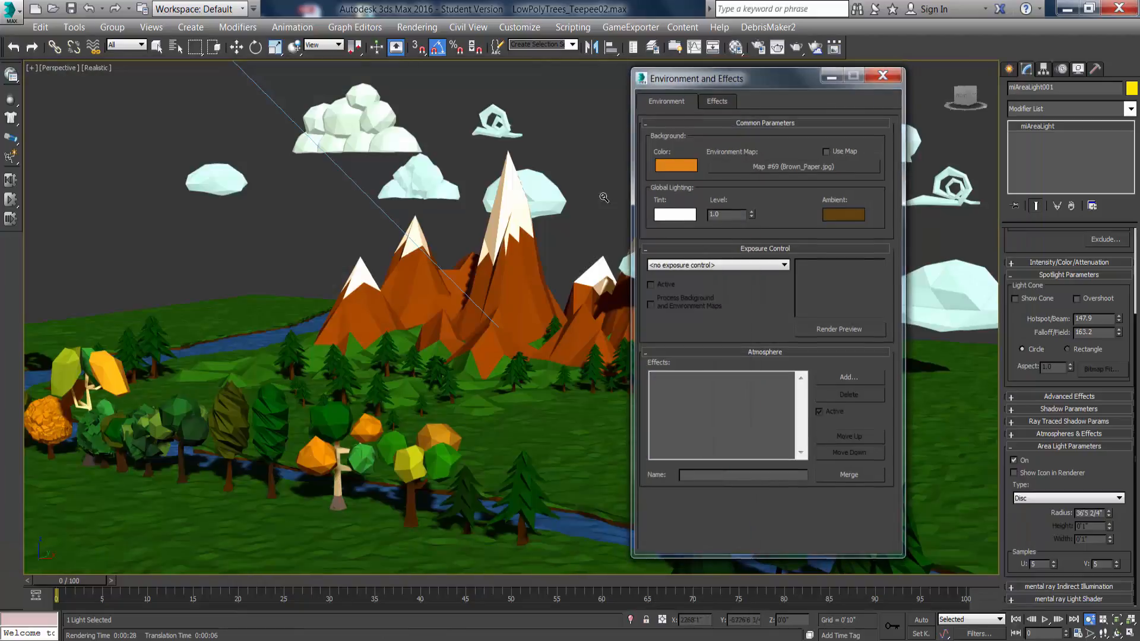
click(882, 74)
Unlock the ambient and diffuse colours of an unused sample material and try a teal ambient colour (RGB 41, 191, 193).
key(m)
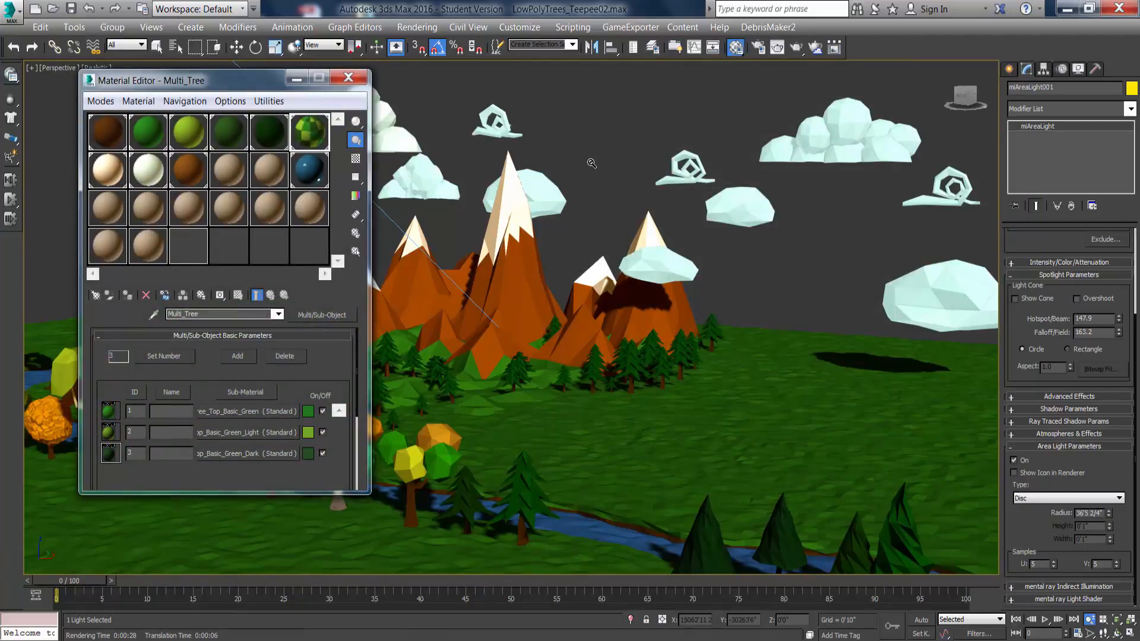
drag(199, 84, 394, 87)
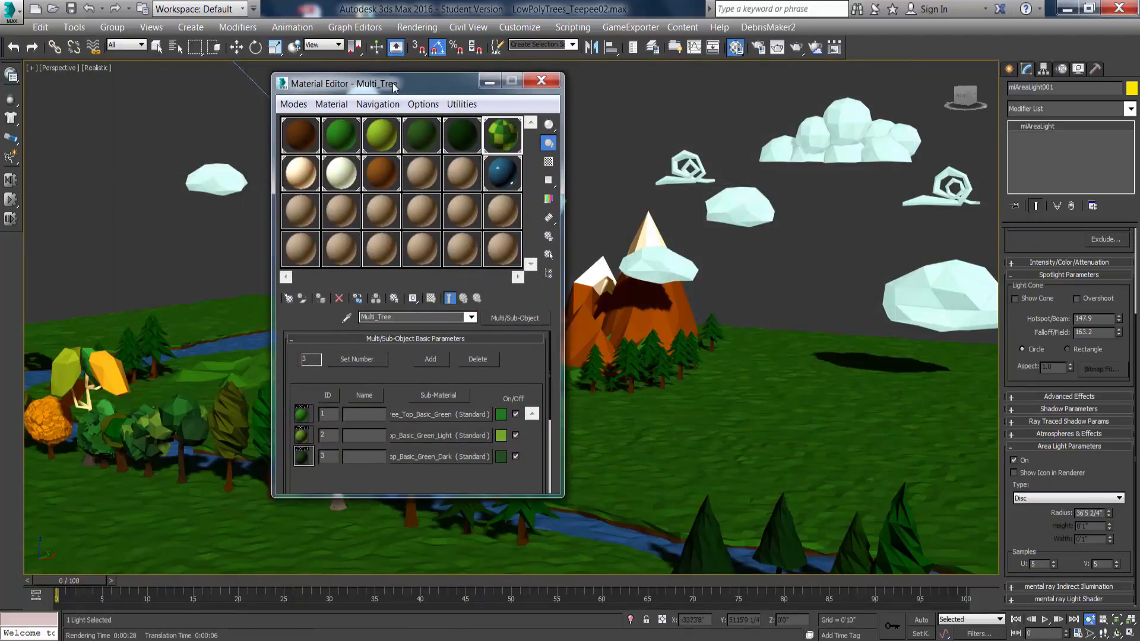
click(297, 223)
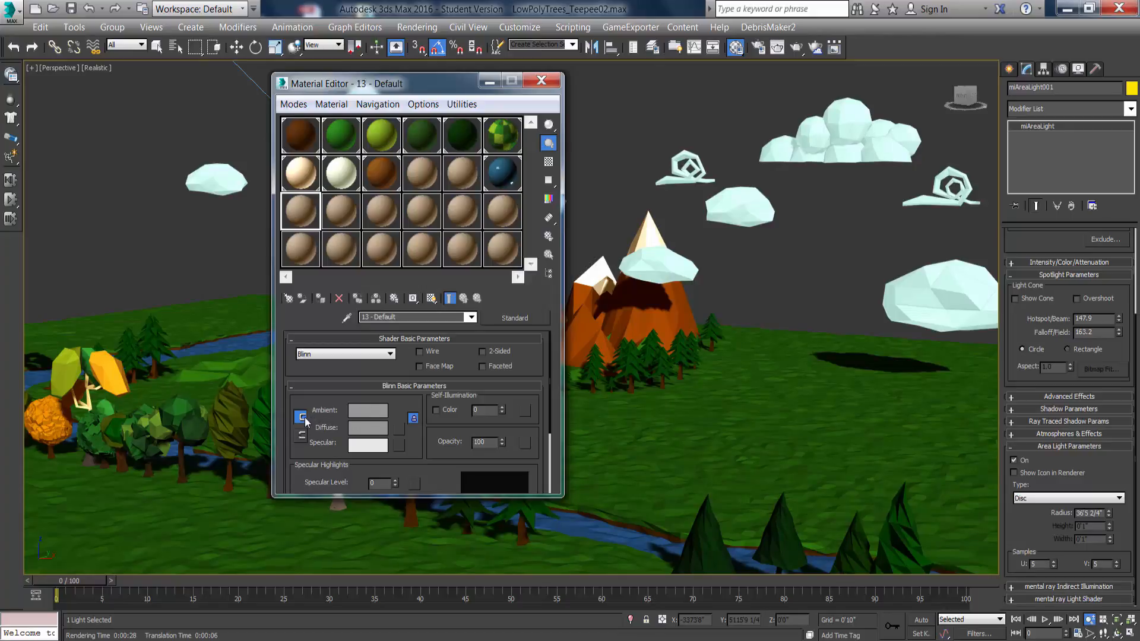
click(303, 418)
click(368, 411)
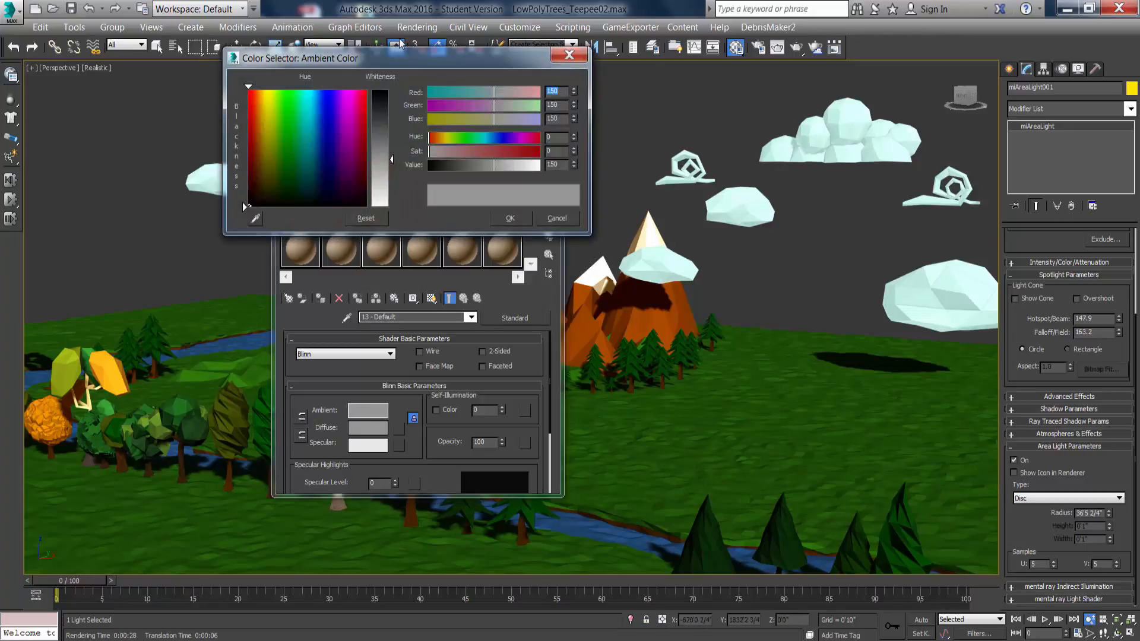
drag(439, 70, 801, 173)
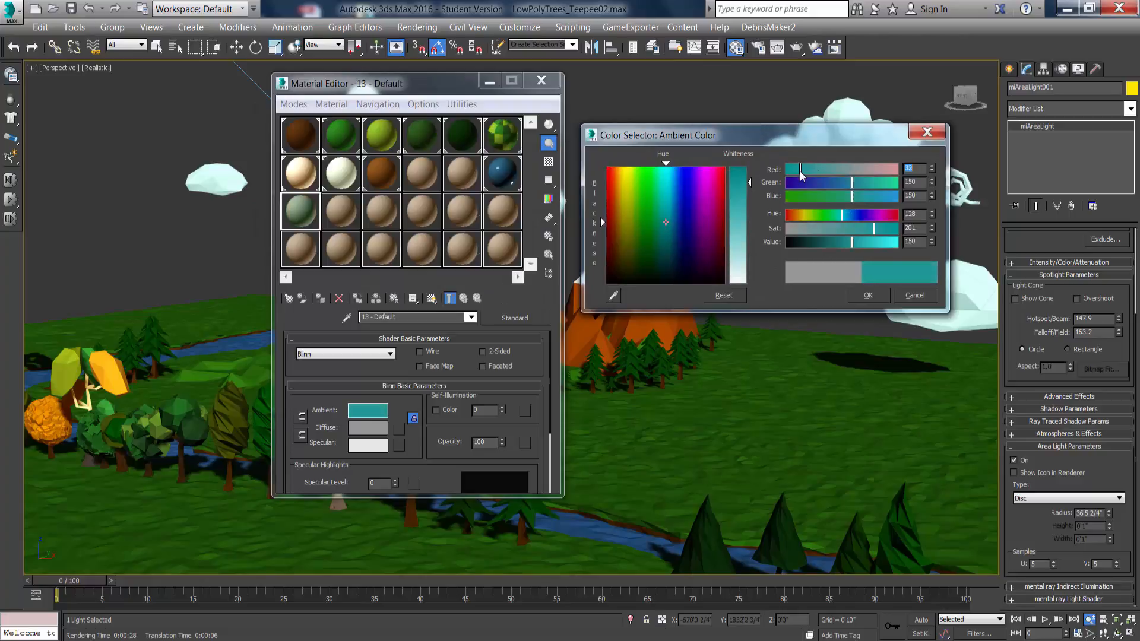
drag(860, 247, 872, 248)
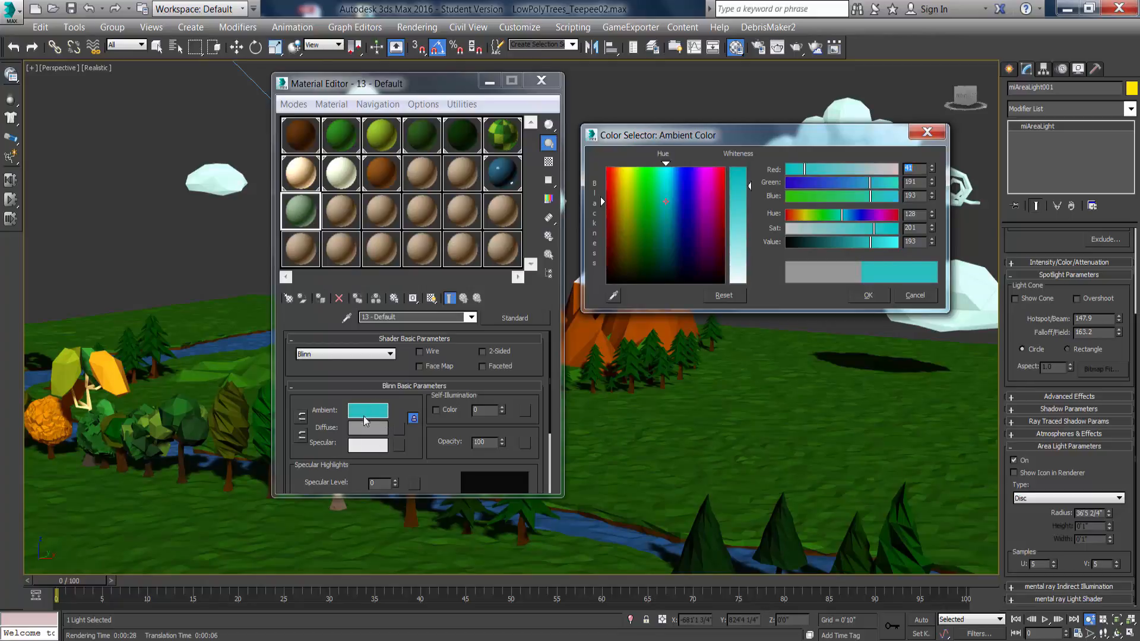
Try relocking the material's ambient and diffuse colours, decline the lock, discard the teal ambient colour and close the Material Editor.
click(301, 417)
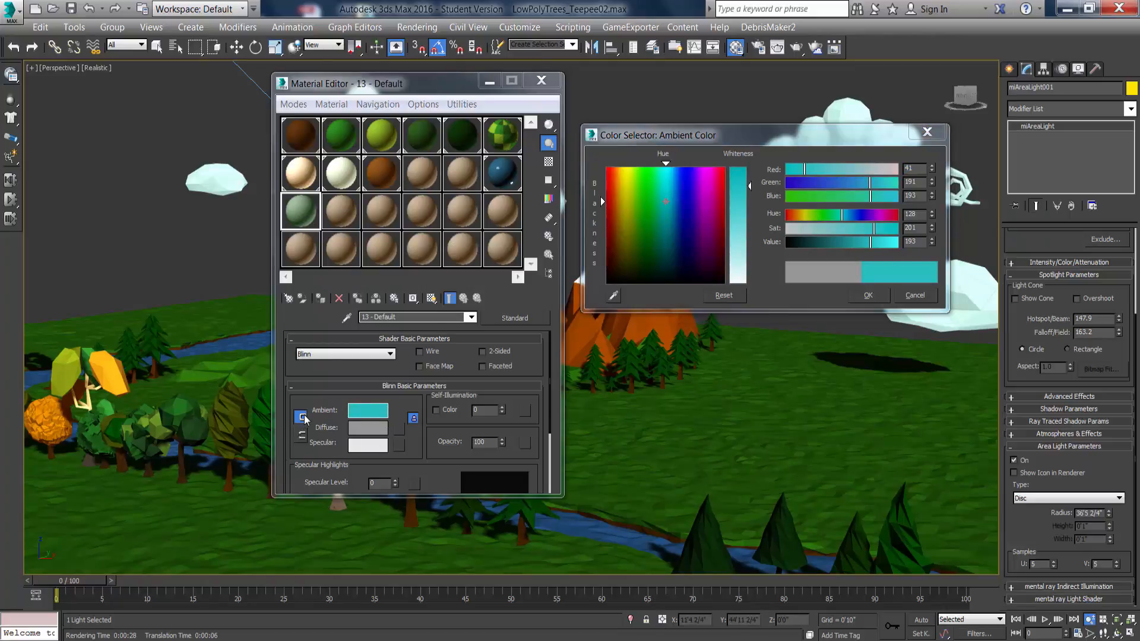
click(620, 382)
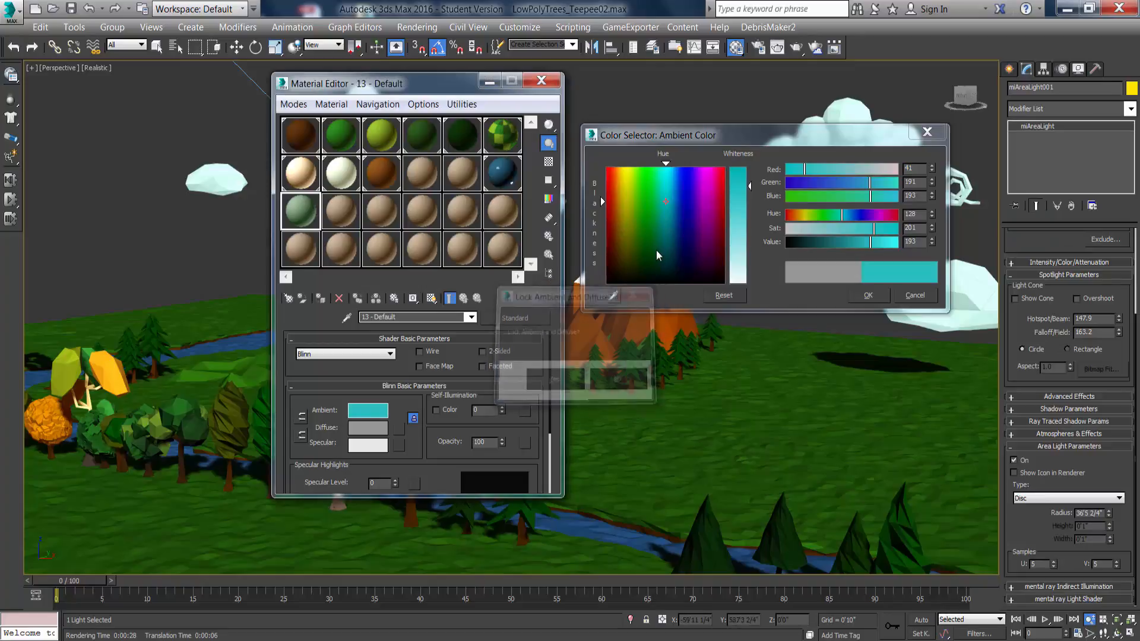
click(927, 132)
click(526, 82)
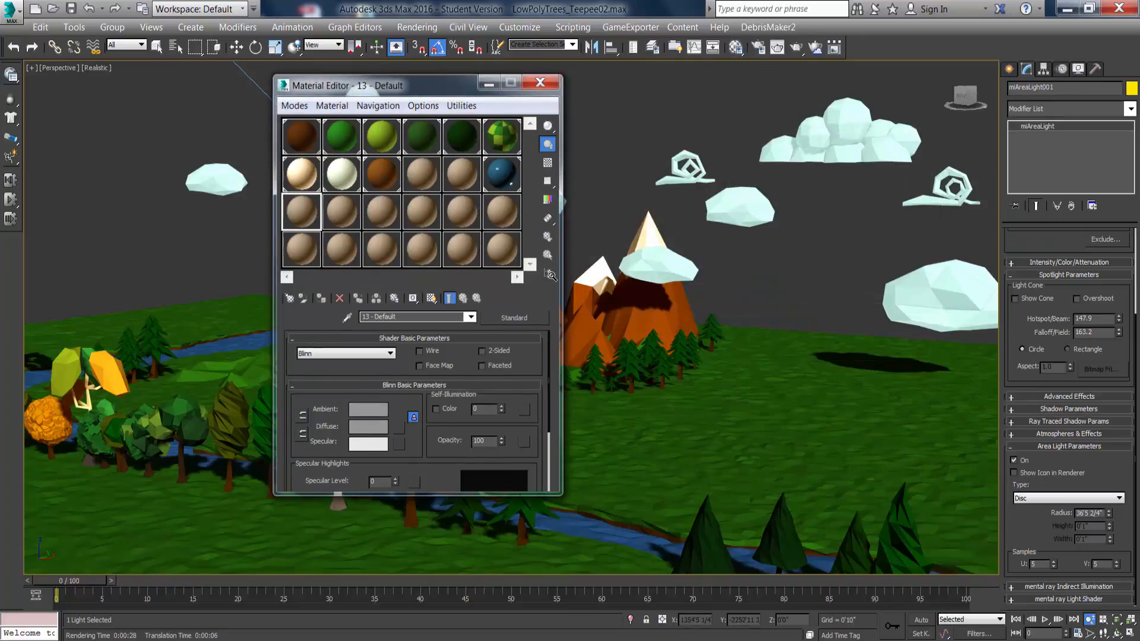
Examine the whole lit terrain with its clouds, and the neighbouring terrain block with its river, forest and mountains.
click(1116, 634)
drag(484, 296, 446, 300)
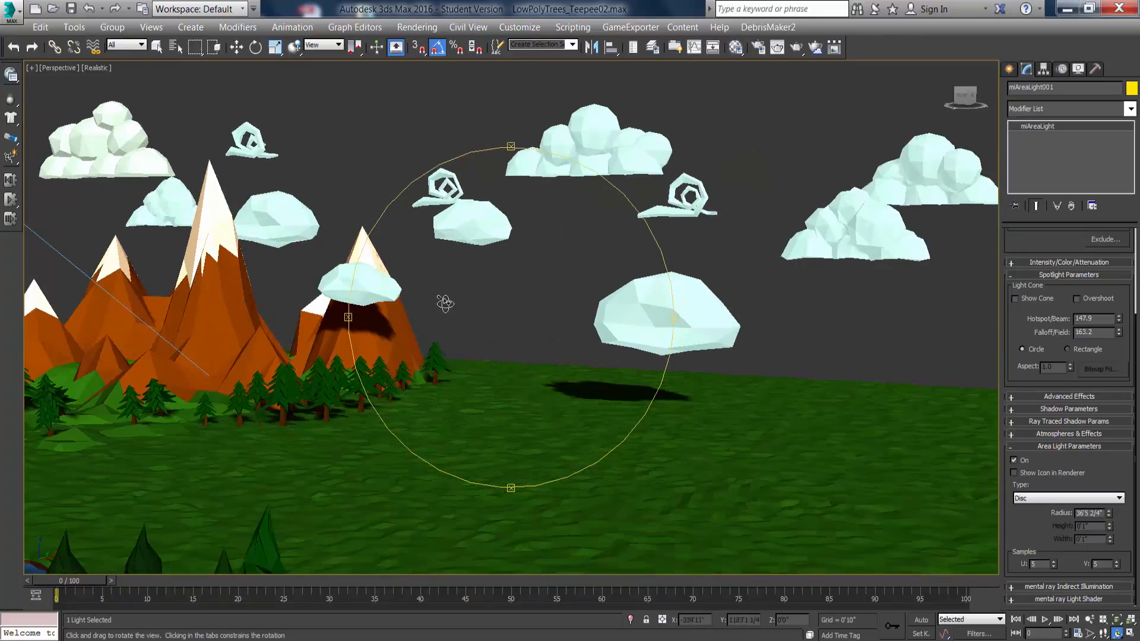
scroll(443, 336, down, 5)
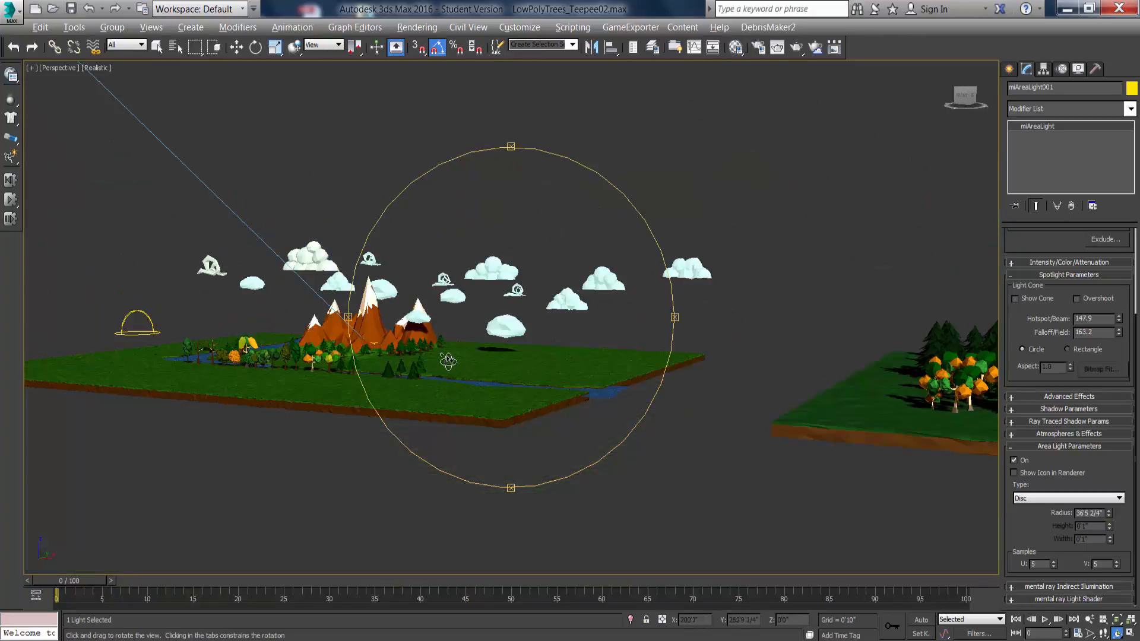
drag(475, 367, 480, 399)
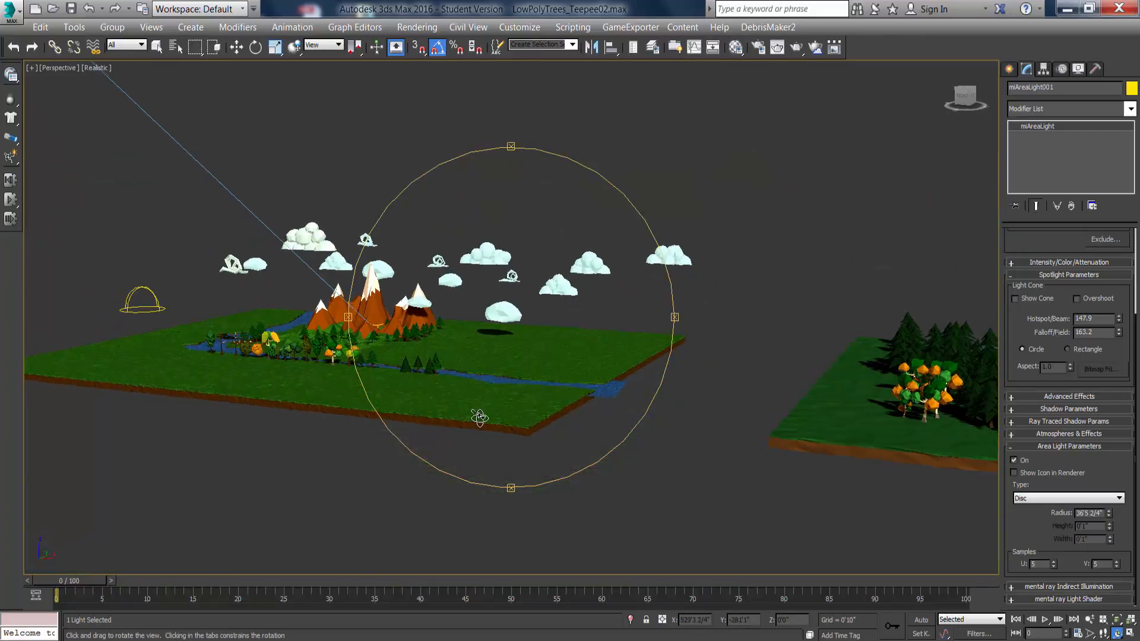
drag(463, 309, 491, 335)
middle_drag(491, 335, 373, 288)
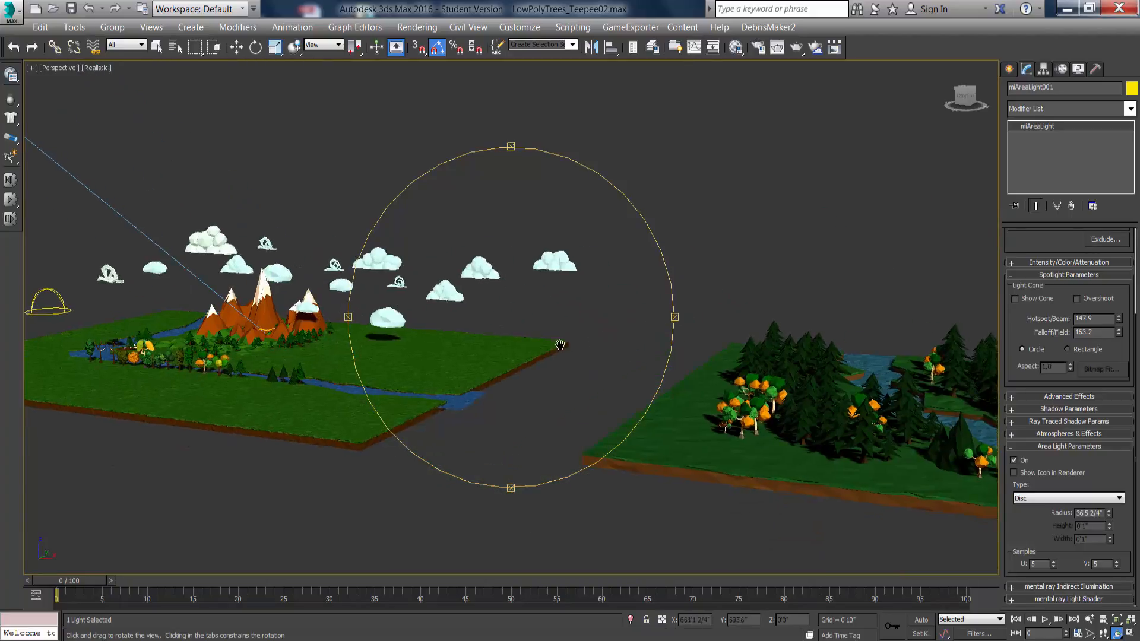
middle_drag(560, 344, 402, 339)
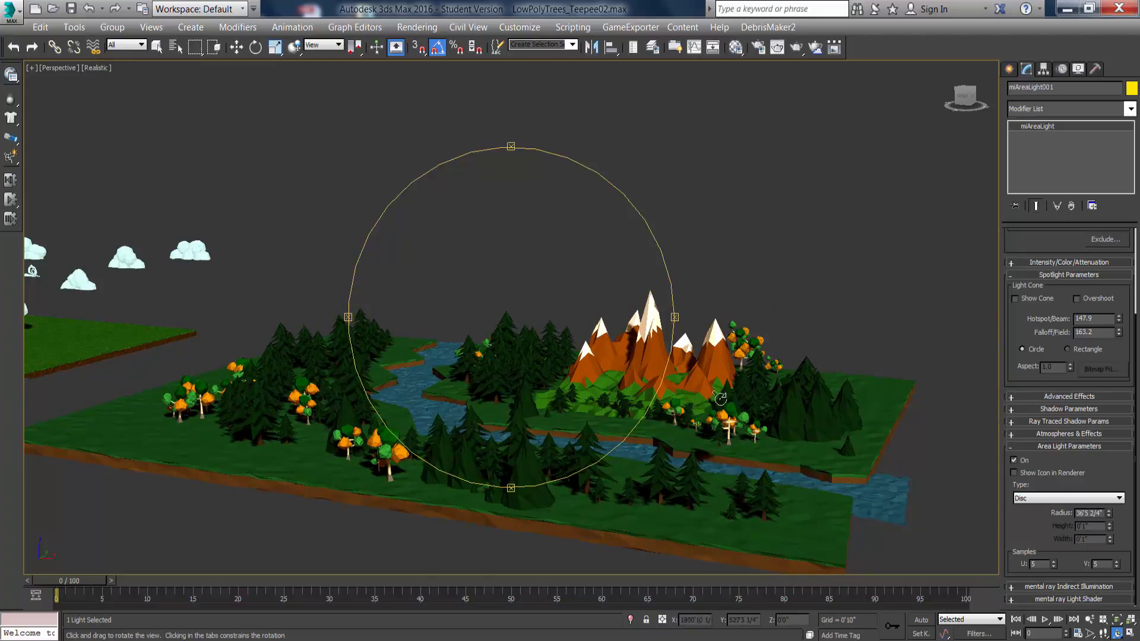
middle_drag(425, 383, 445, 383)
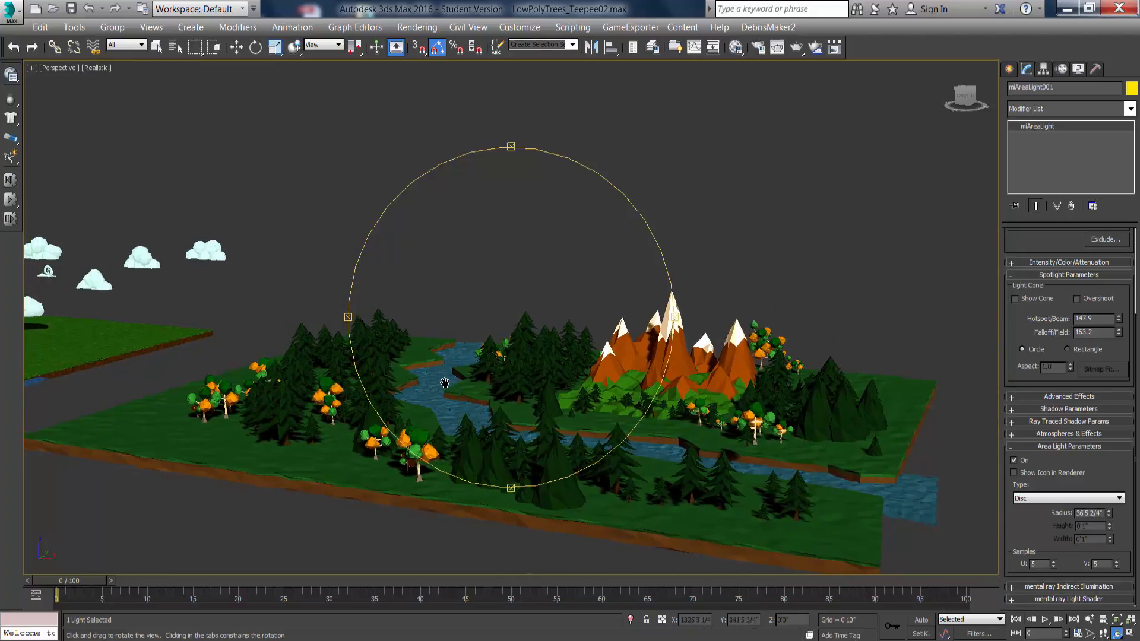
drag(442, 379, 438, 382)
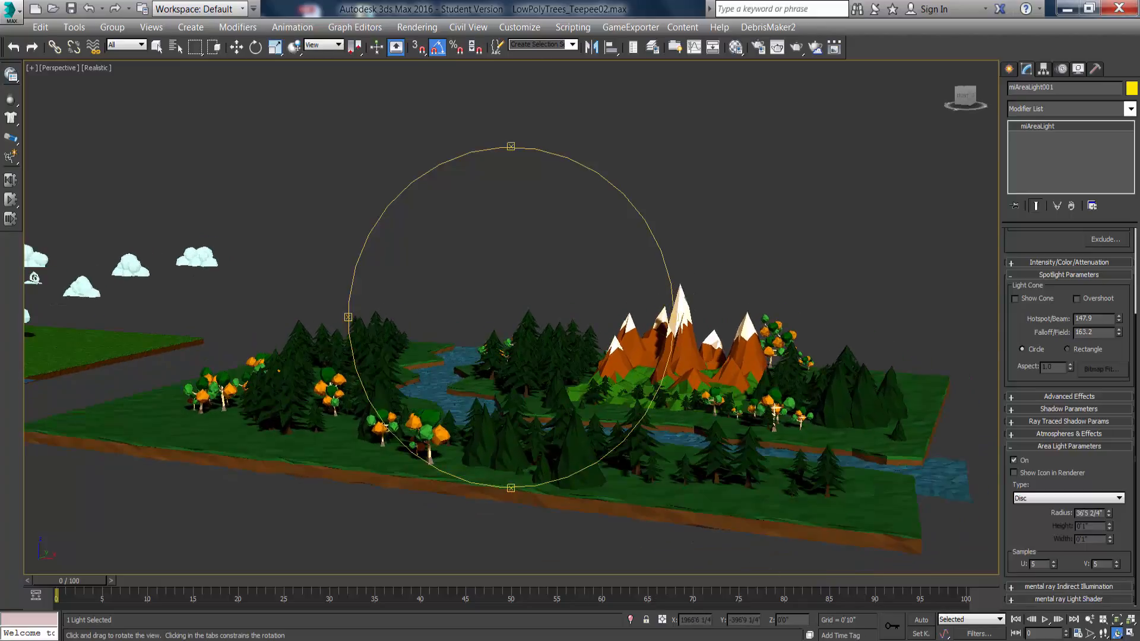